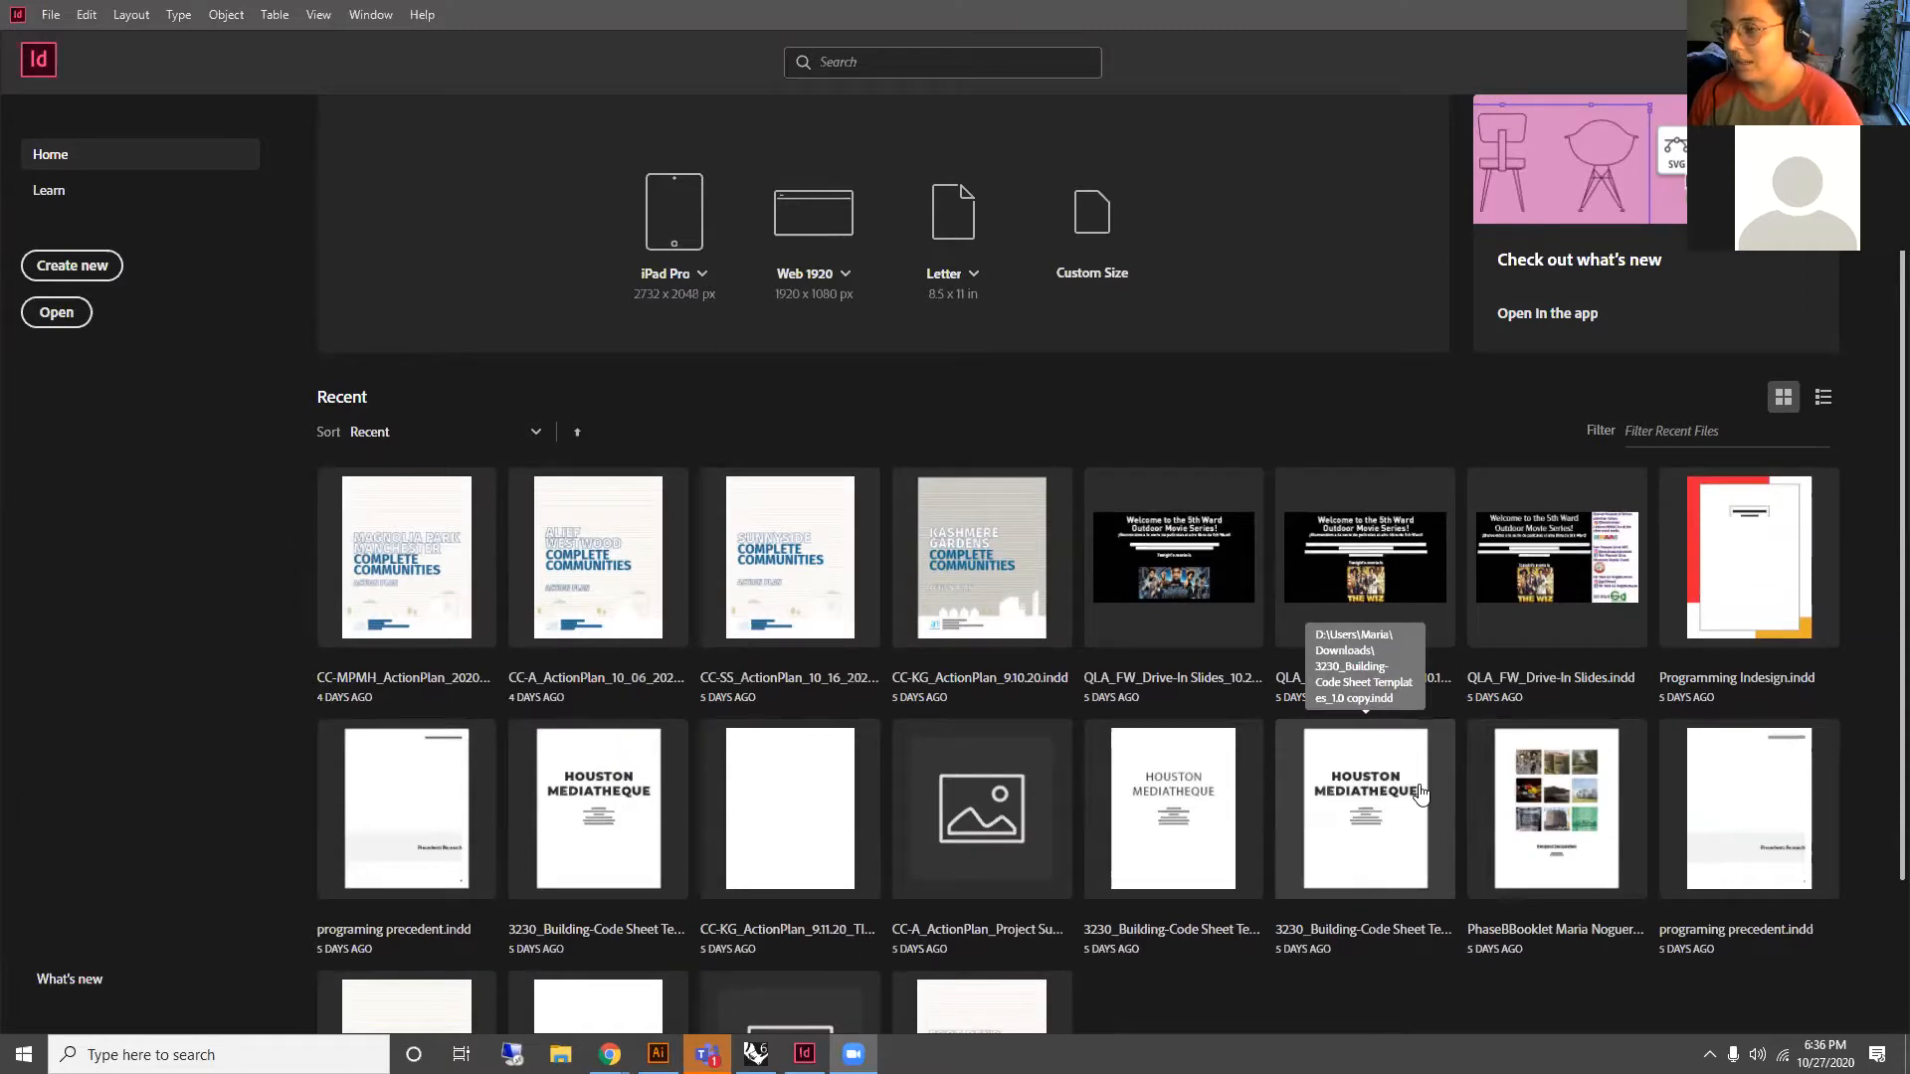
# Step: Start a new document and set its units to inches
pyautogui.click(72, 267)
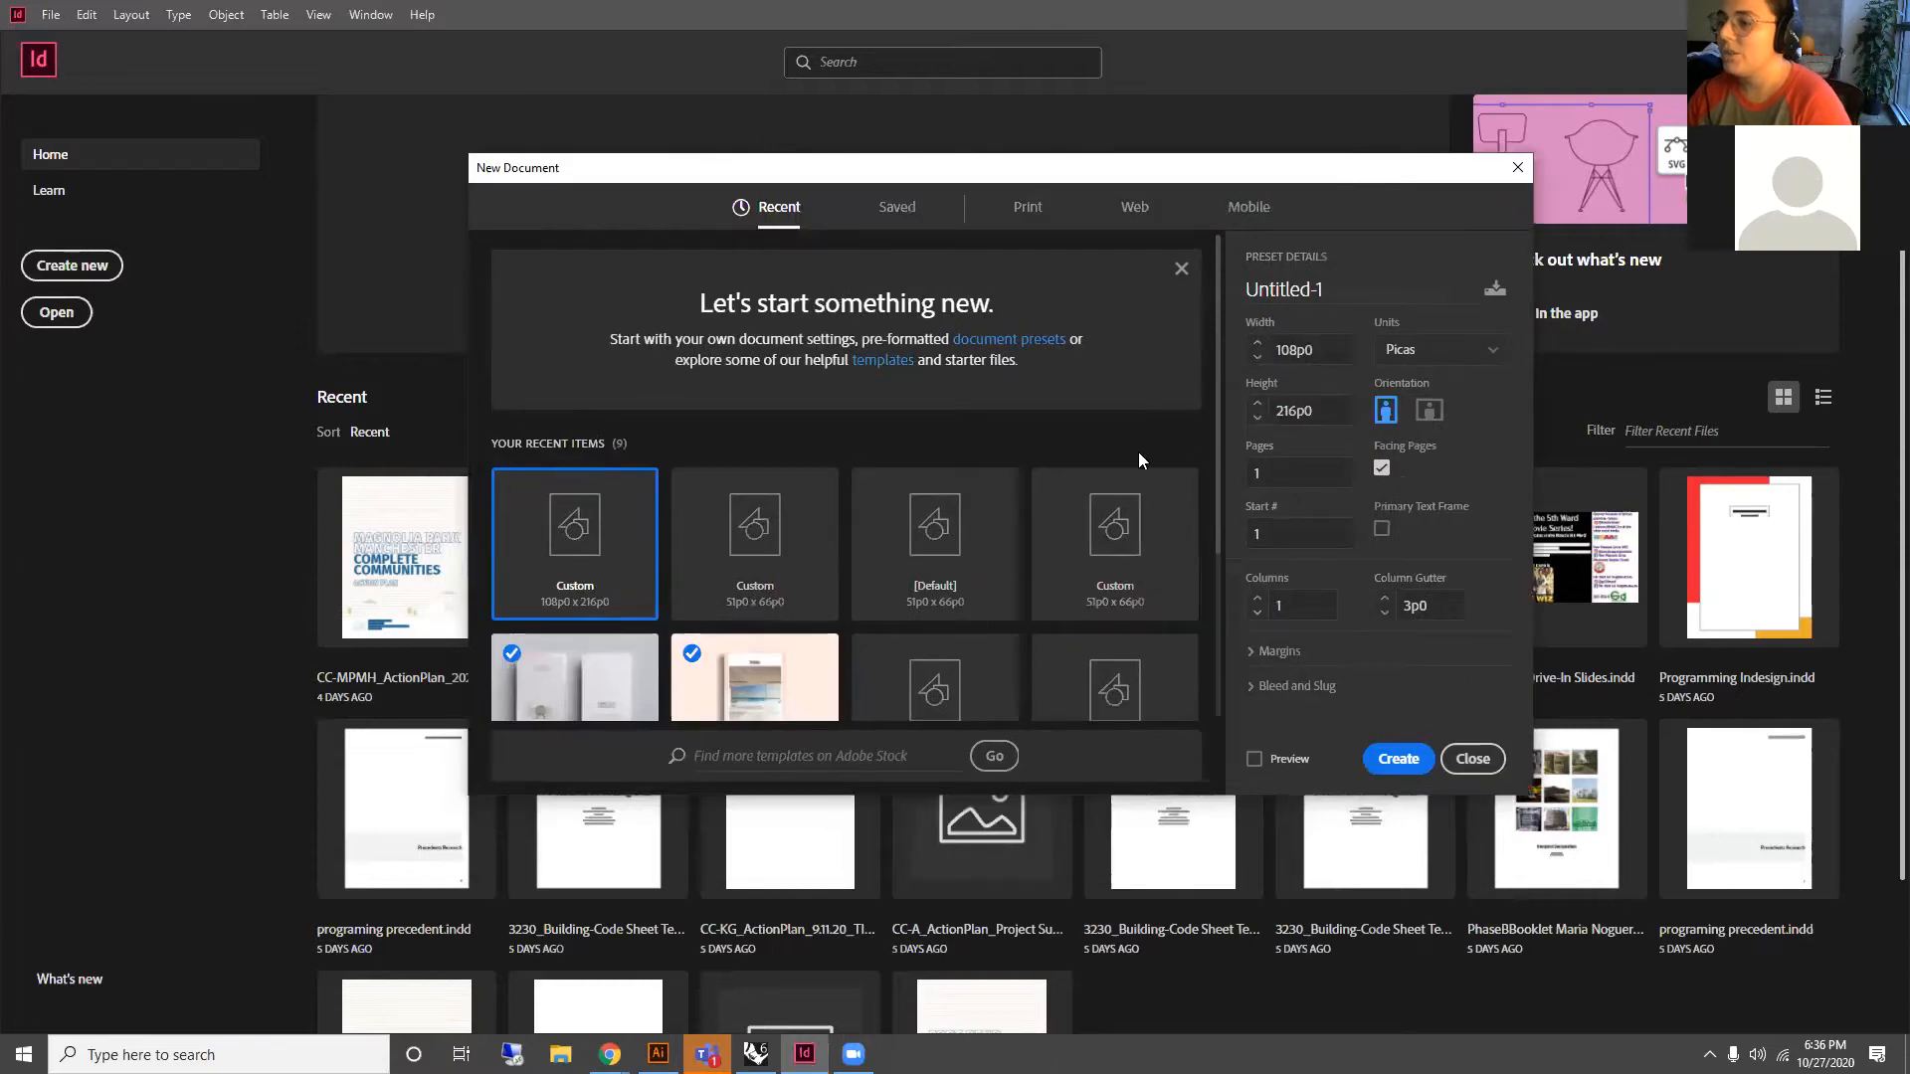
pyautogui.scroll(-2, 1182, 451)
pyautogui.scroll(2, 879, 340)
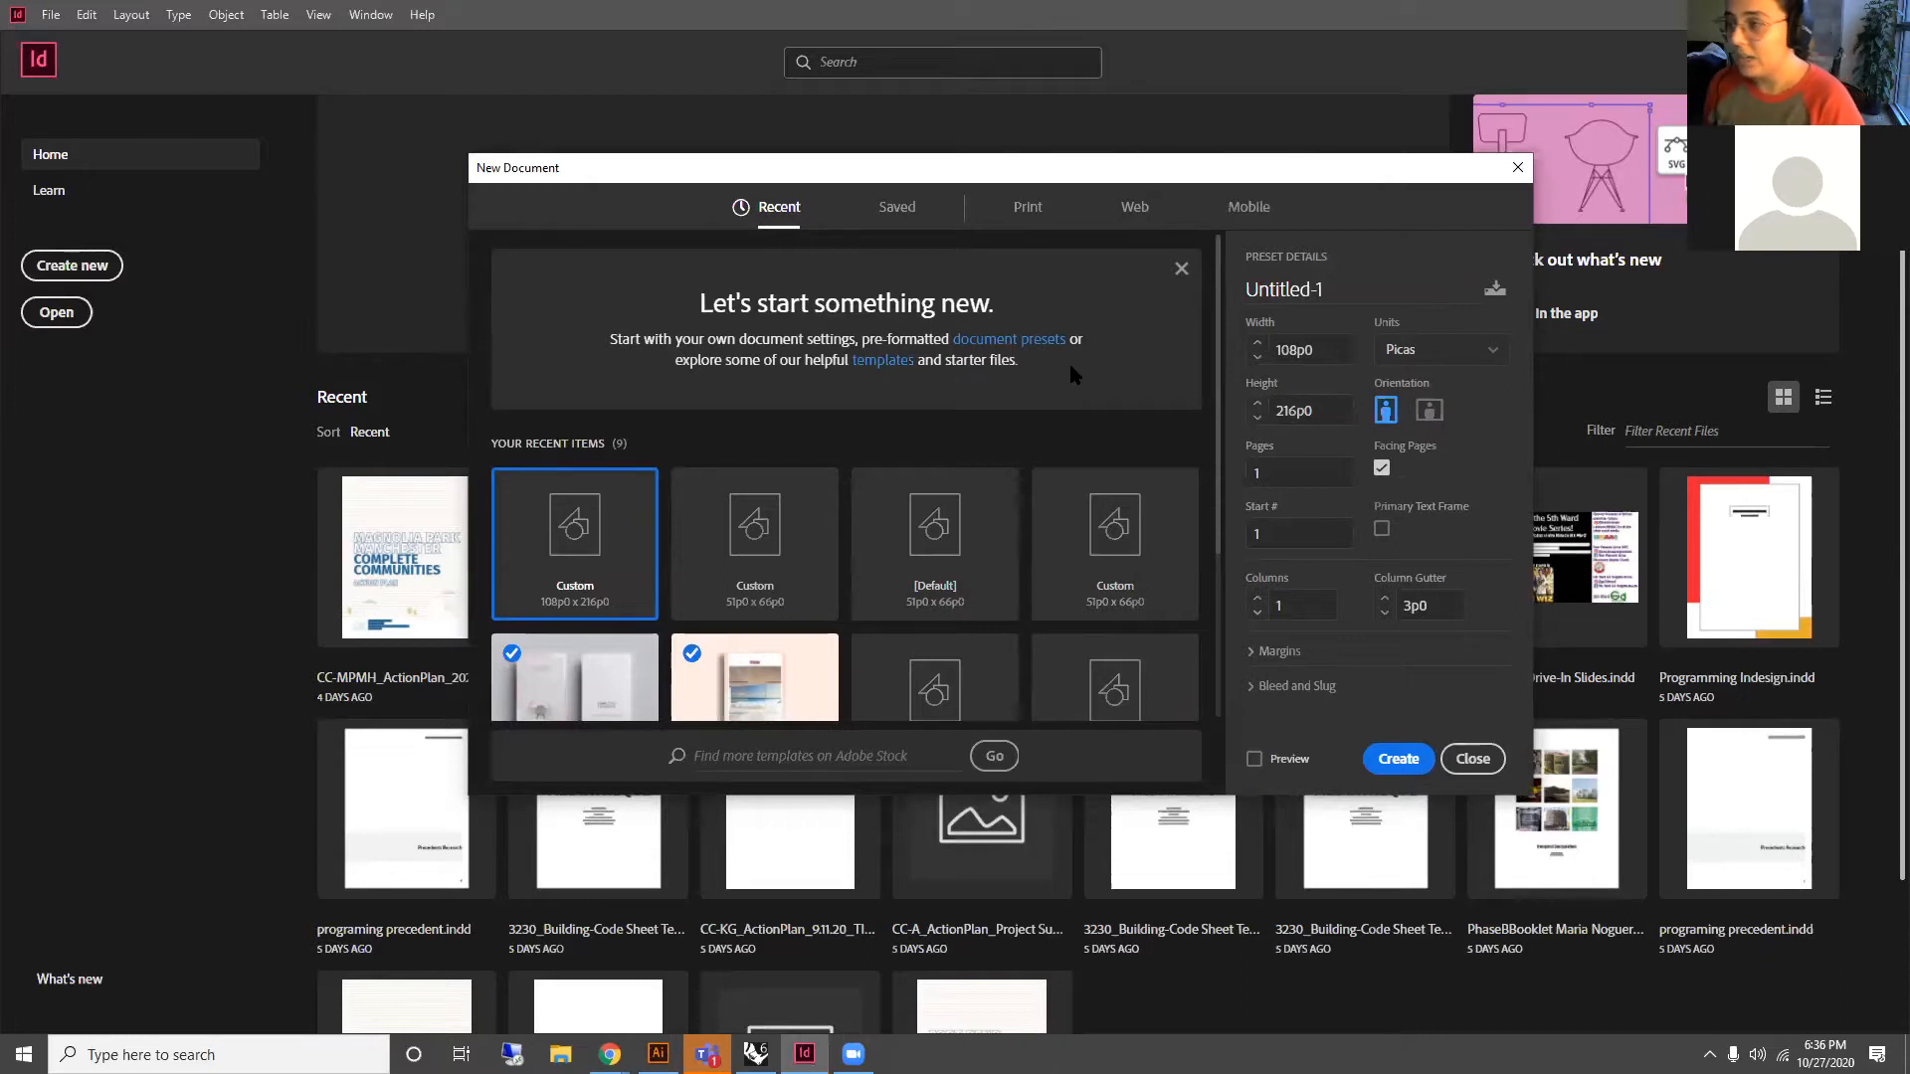
pyautogui.click(1452, 343)
pyautogui.click(1472, 468)
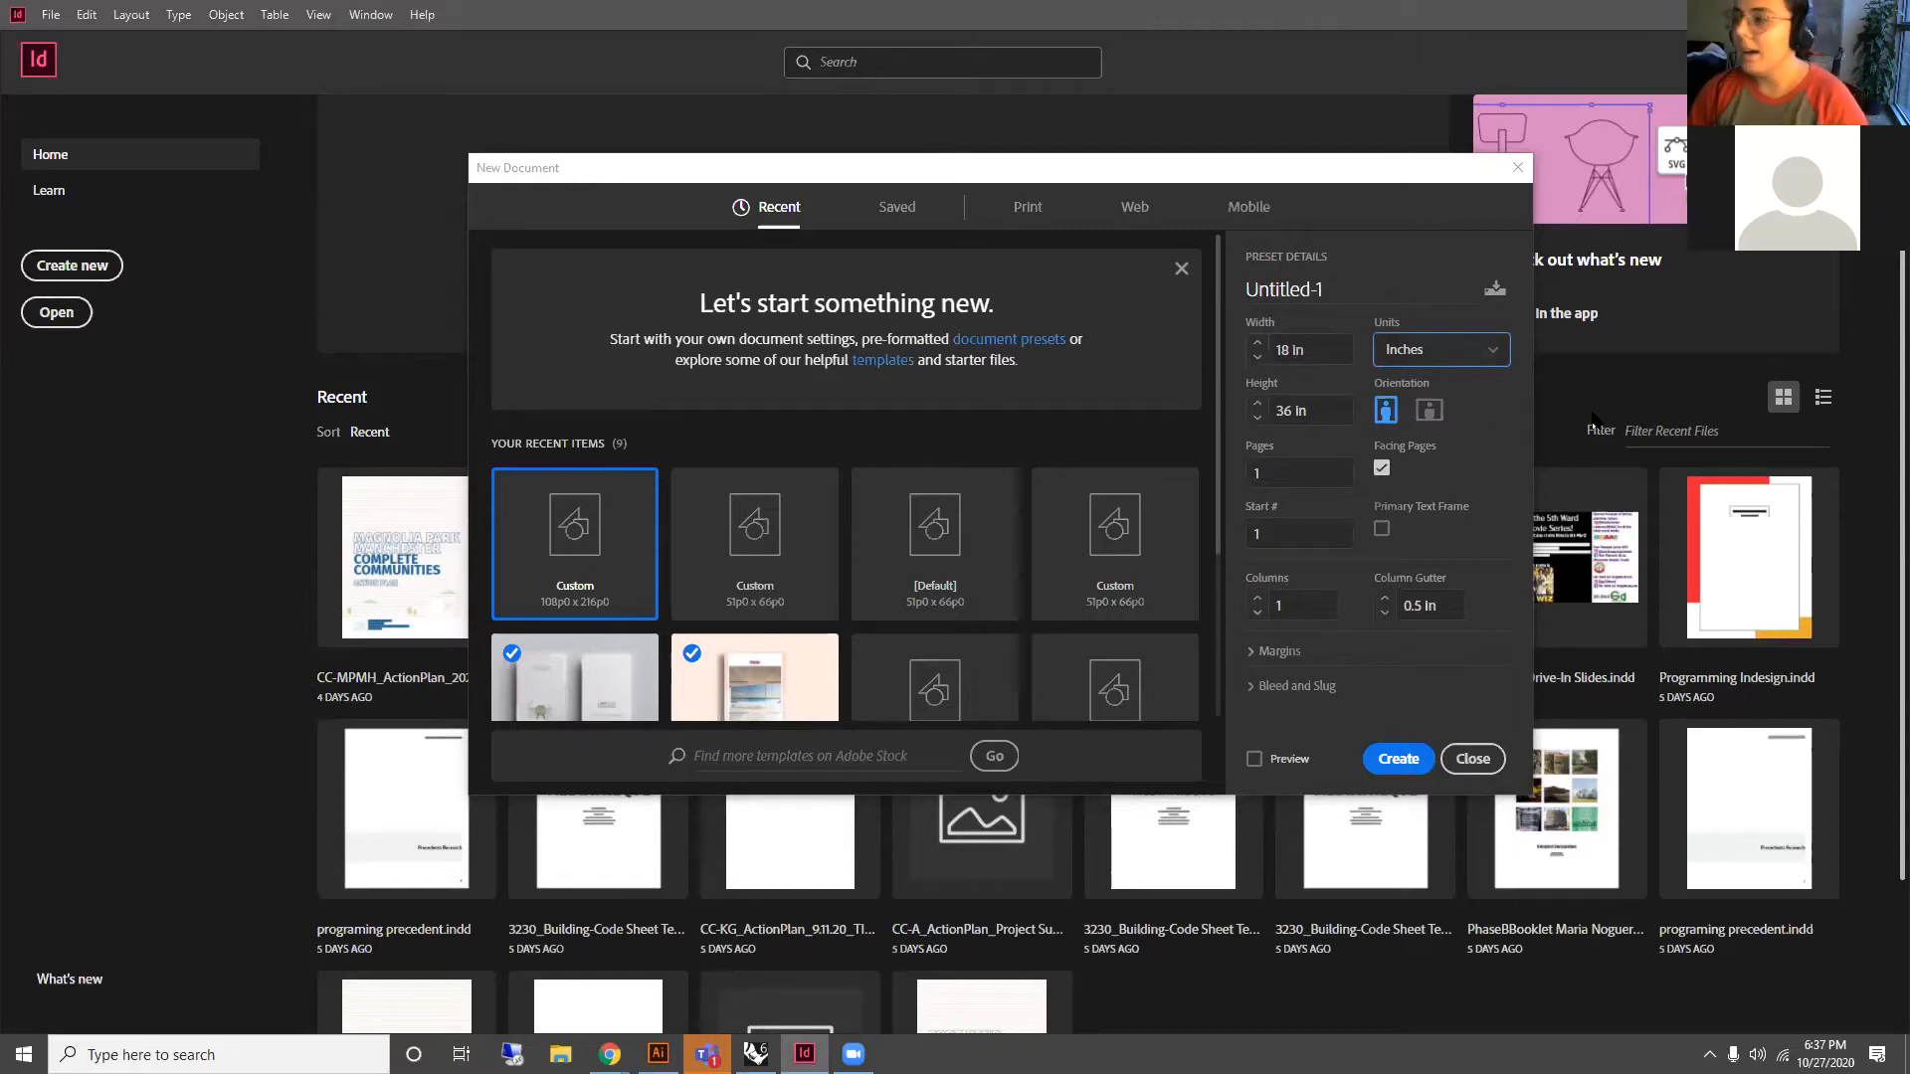
# Step: Set the page size to 8.5 in wide by 11 in high, in portrait orientation
pyautogui.click(1452, 351)
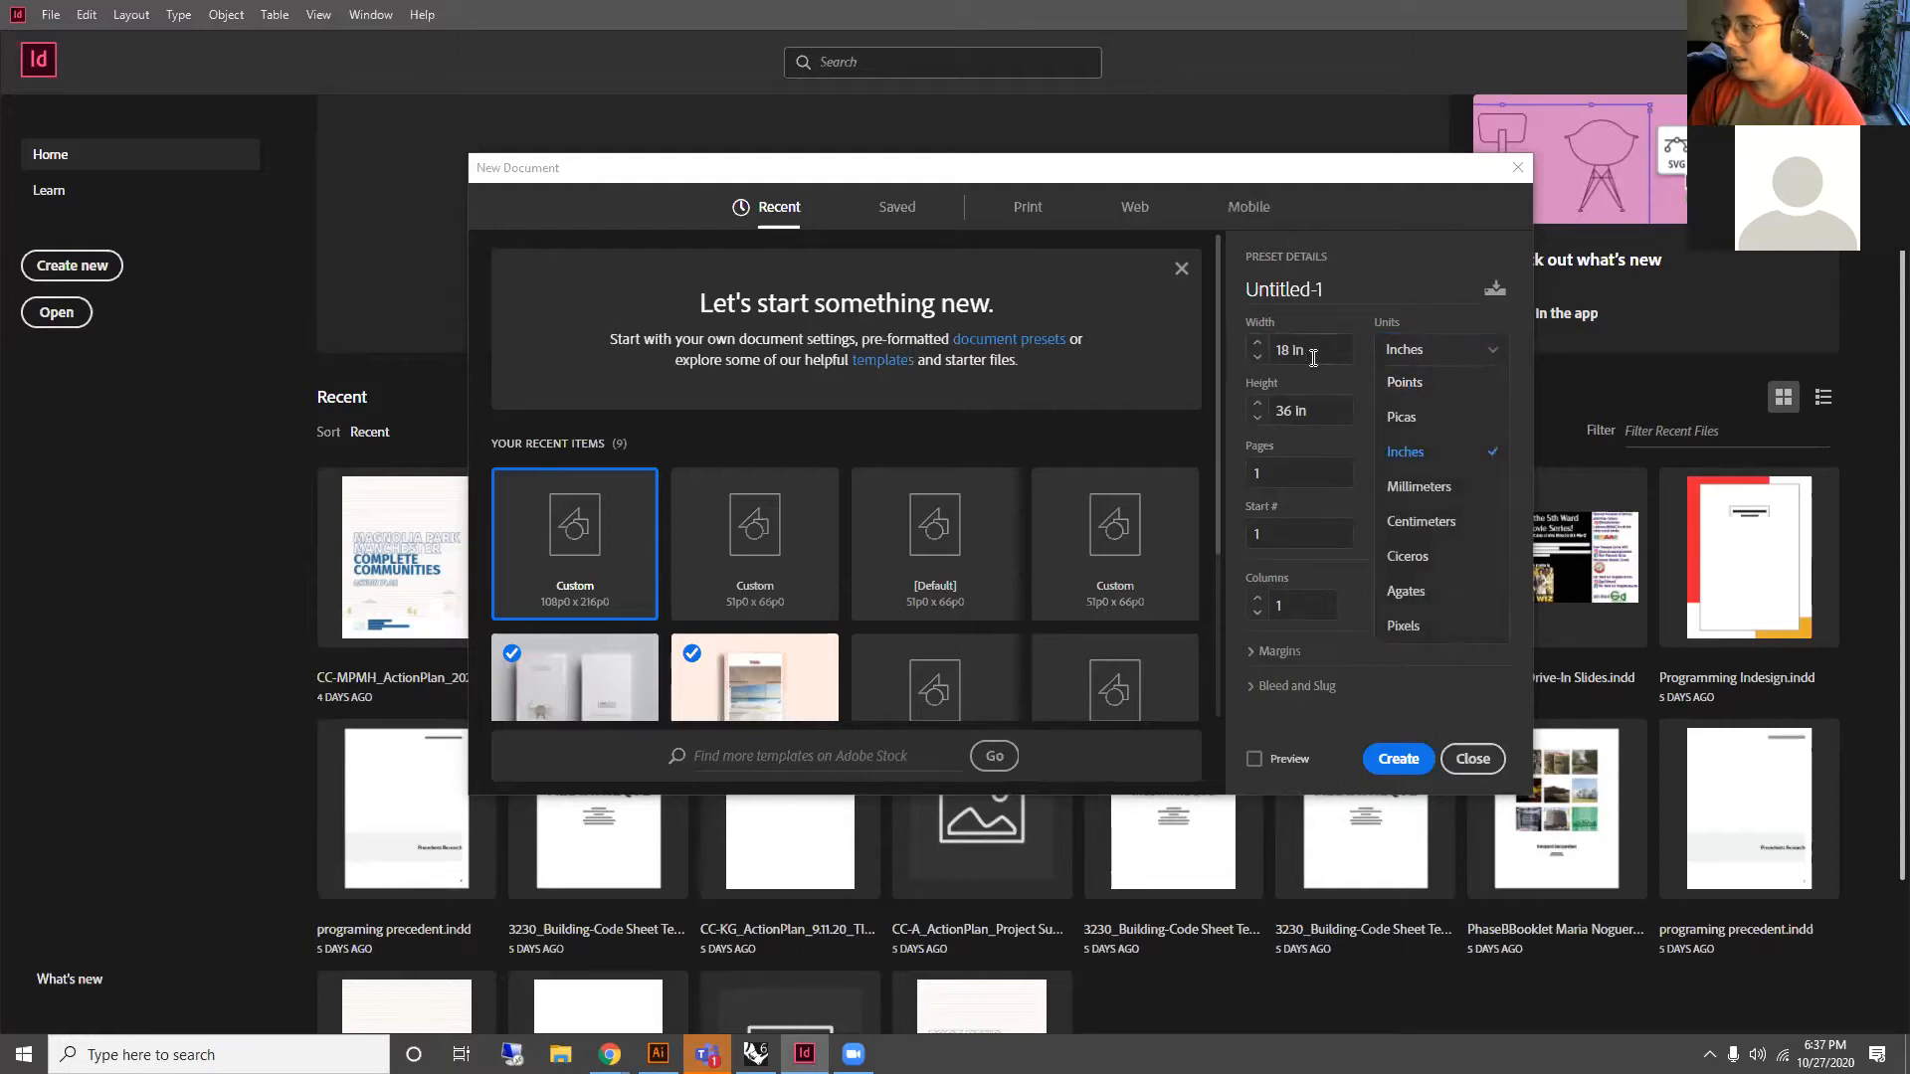
pyautogui.moveTo(1314, 358); pyautogui.dragTo(1235, 354)
pyautogui.press('BackSpace')
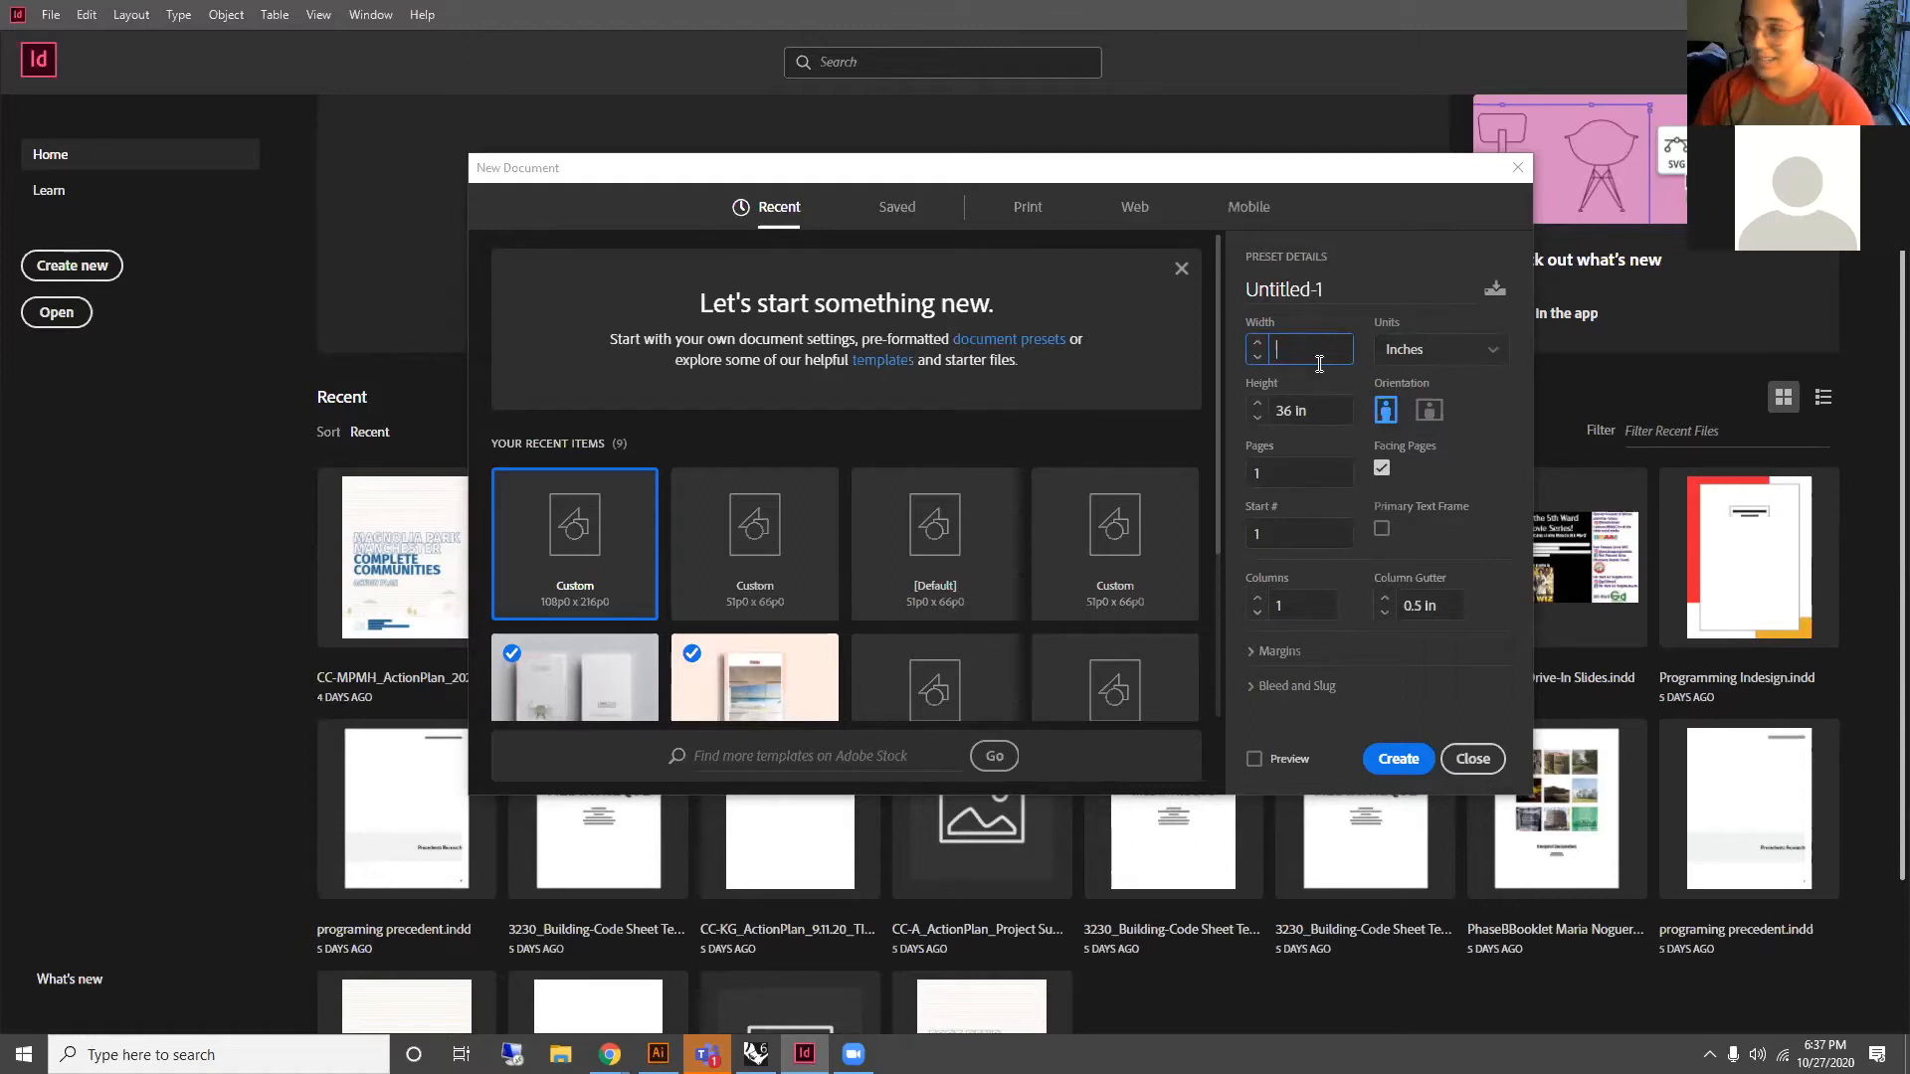
pyautogui.write('8.5')
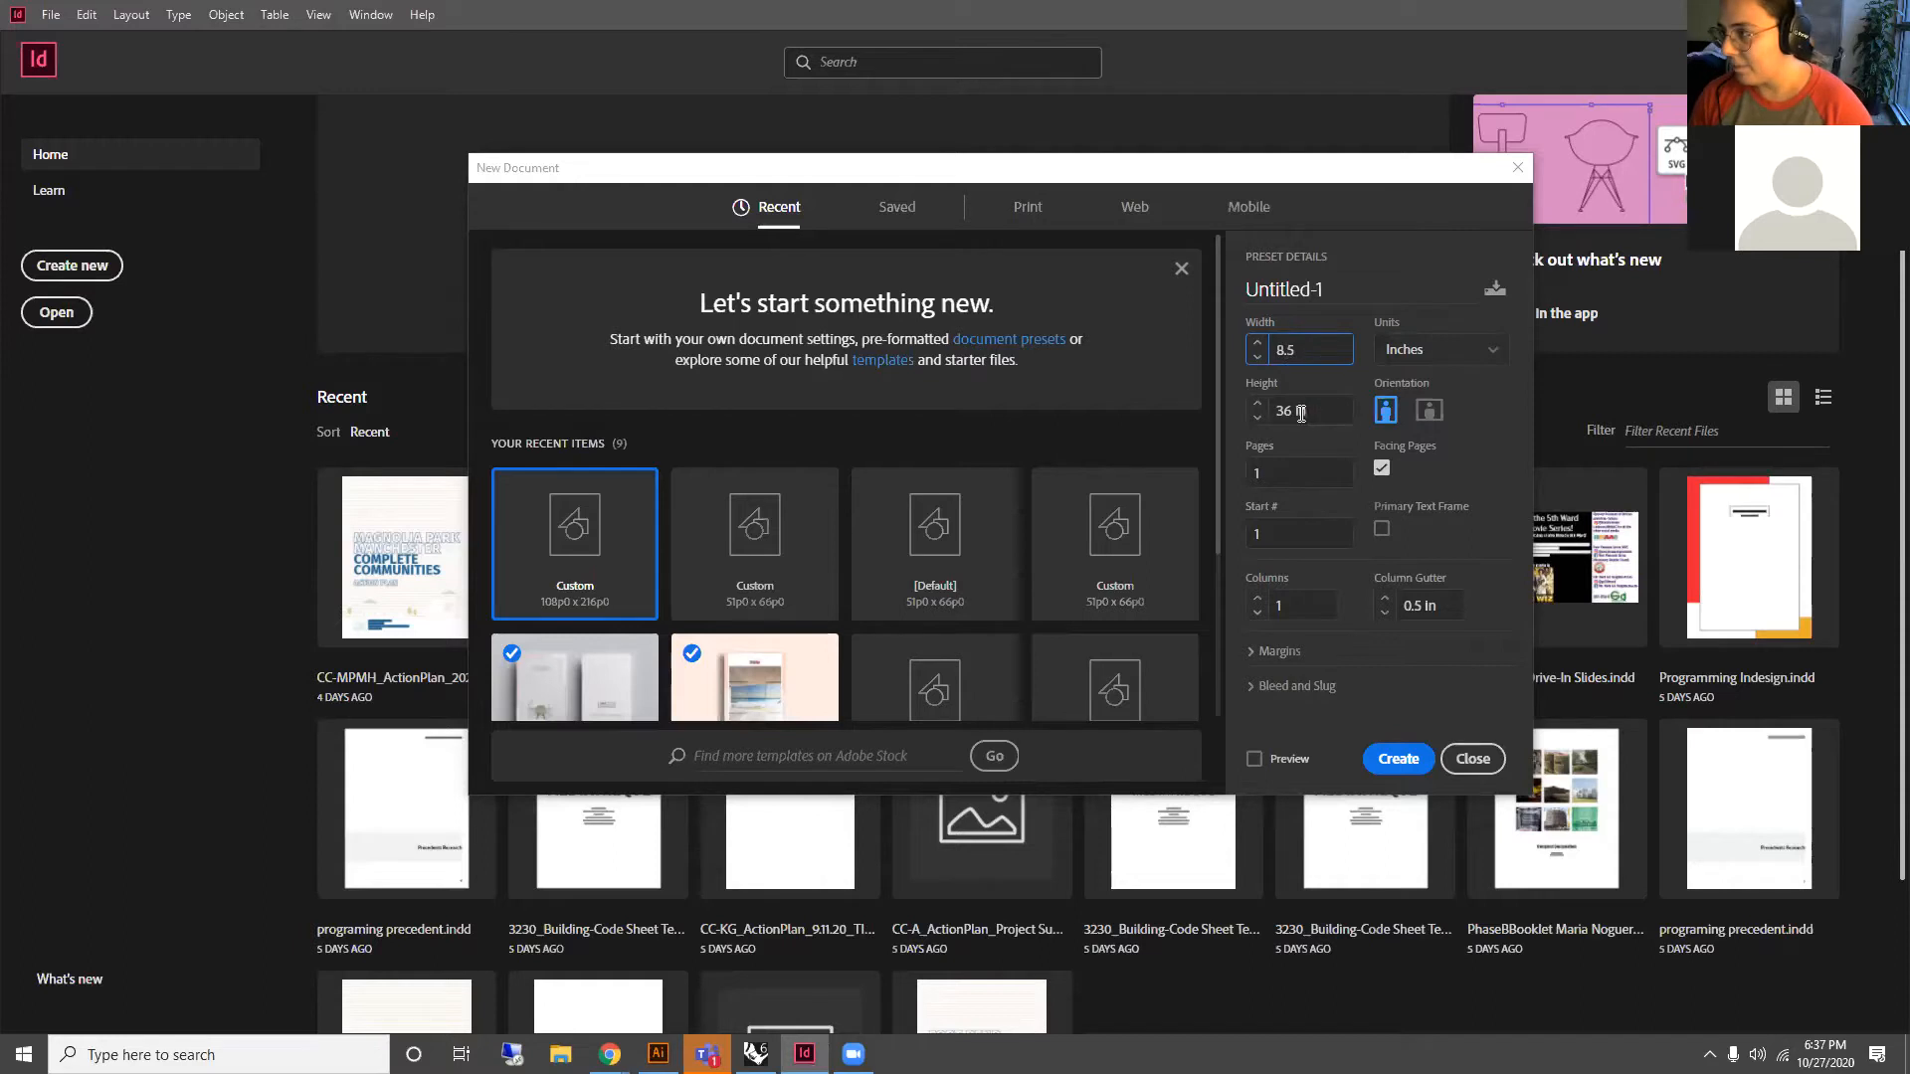
pyautogui.moveTo(1301, 414); pyautogui.dragTo(1221, 384)
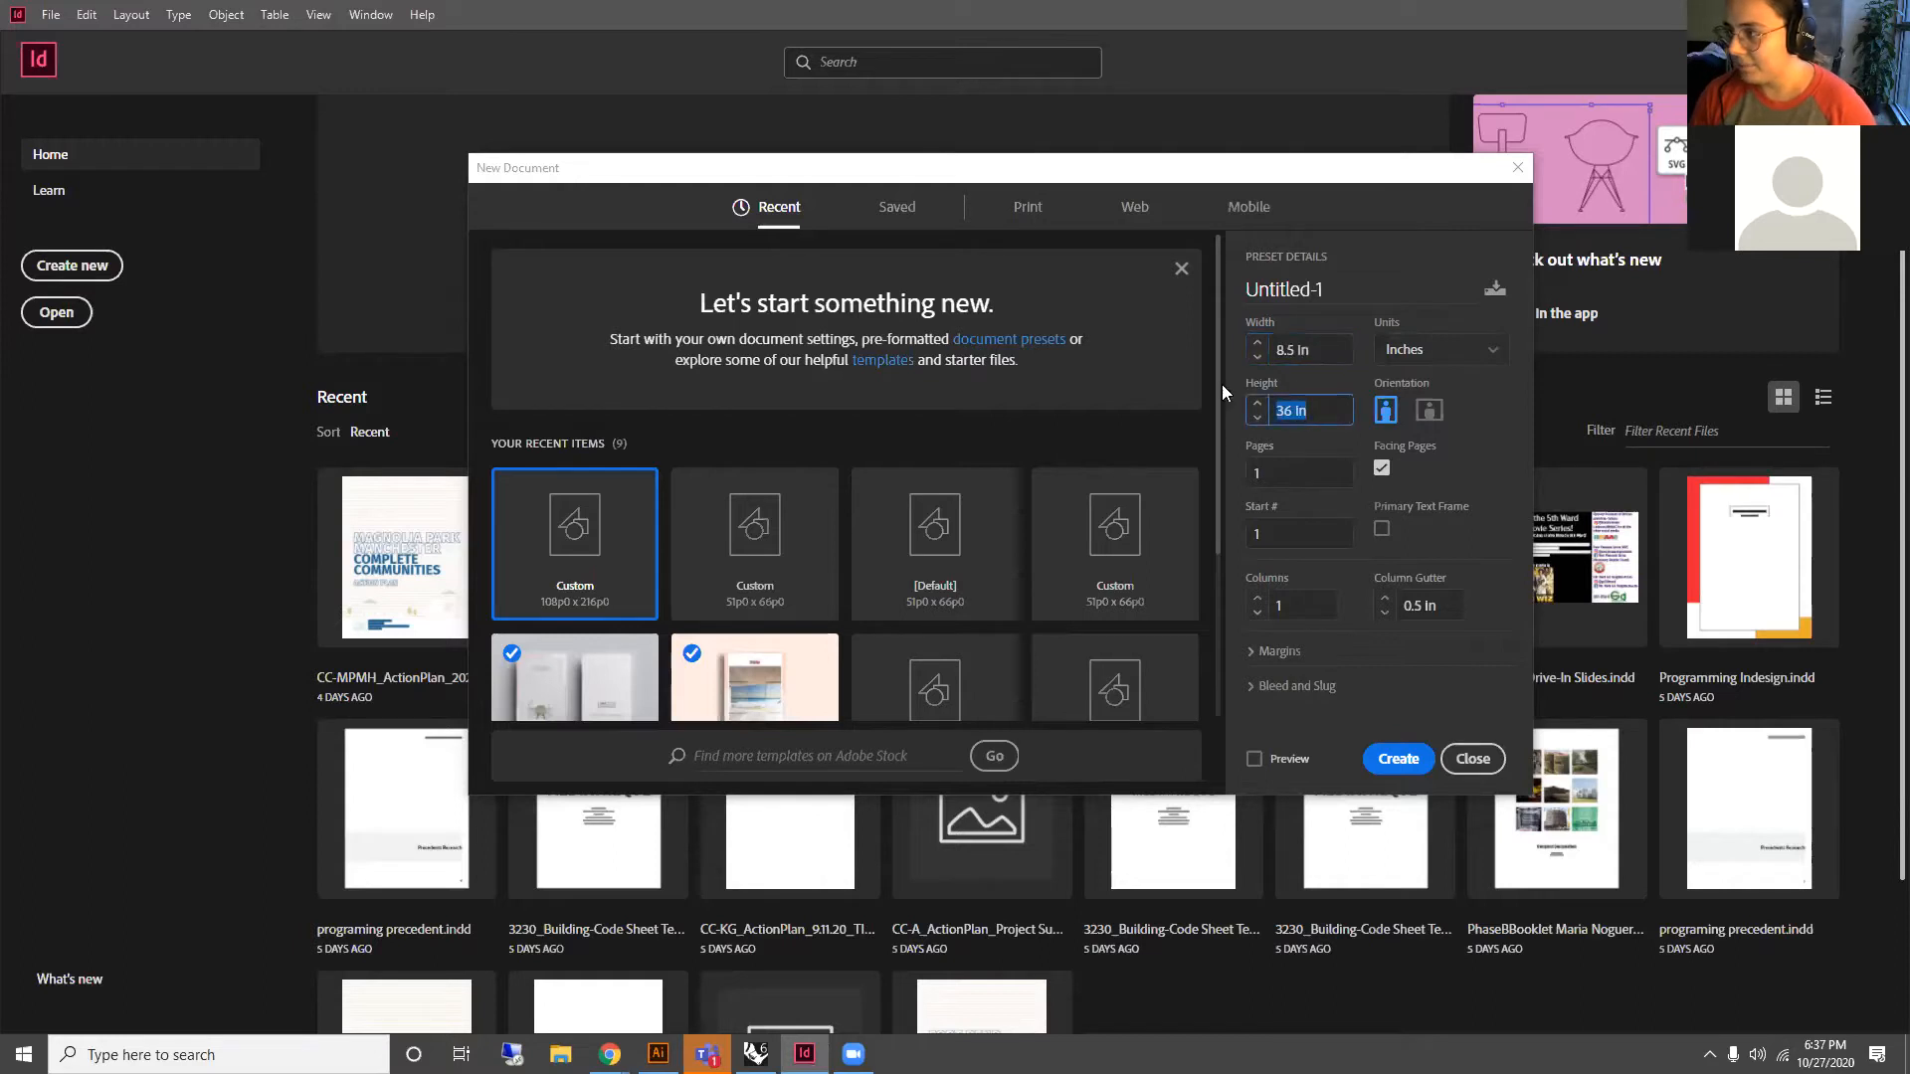
pyautogui.write('11')
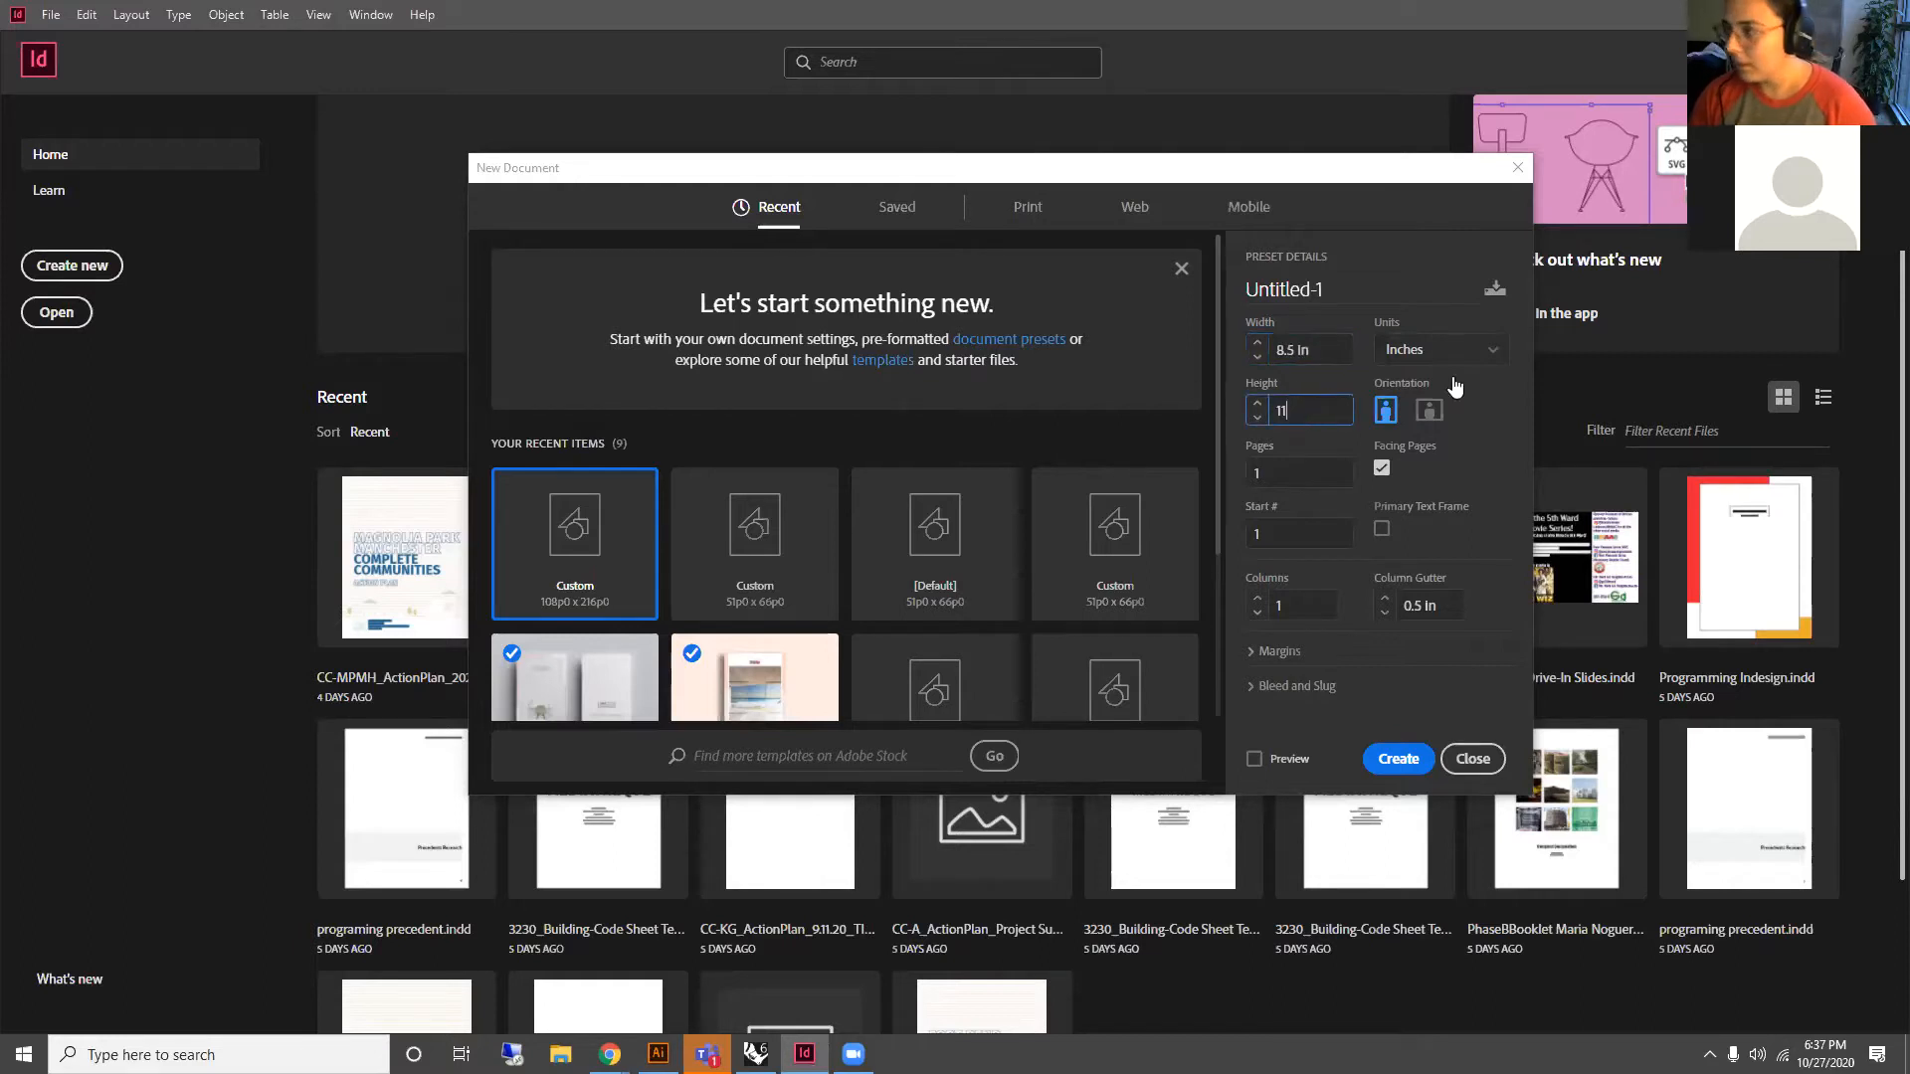
pyautogui.click(1397, 413)
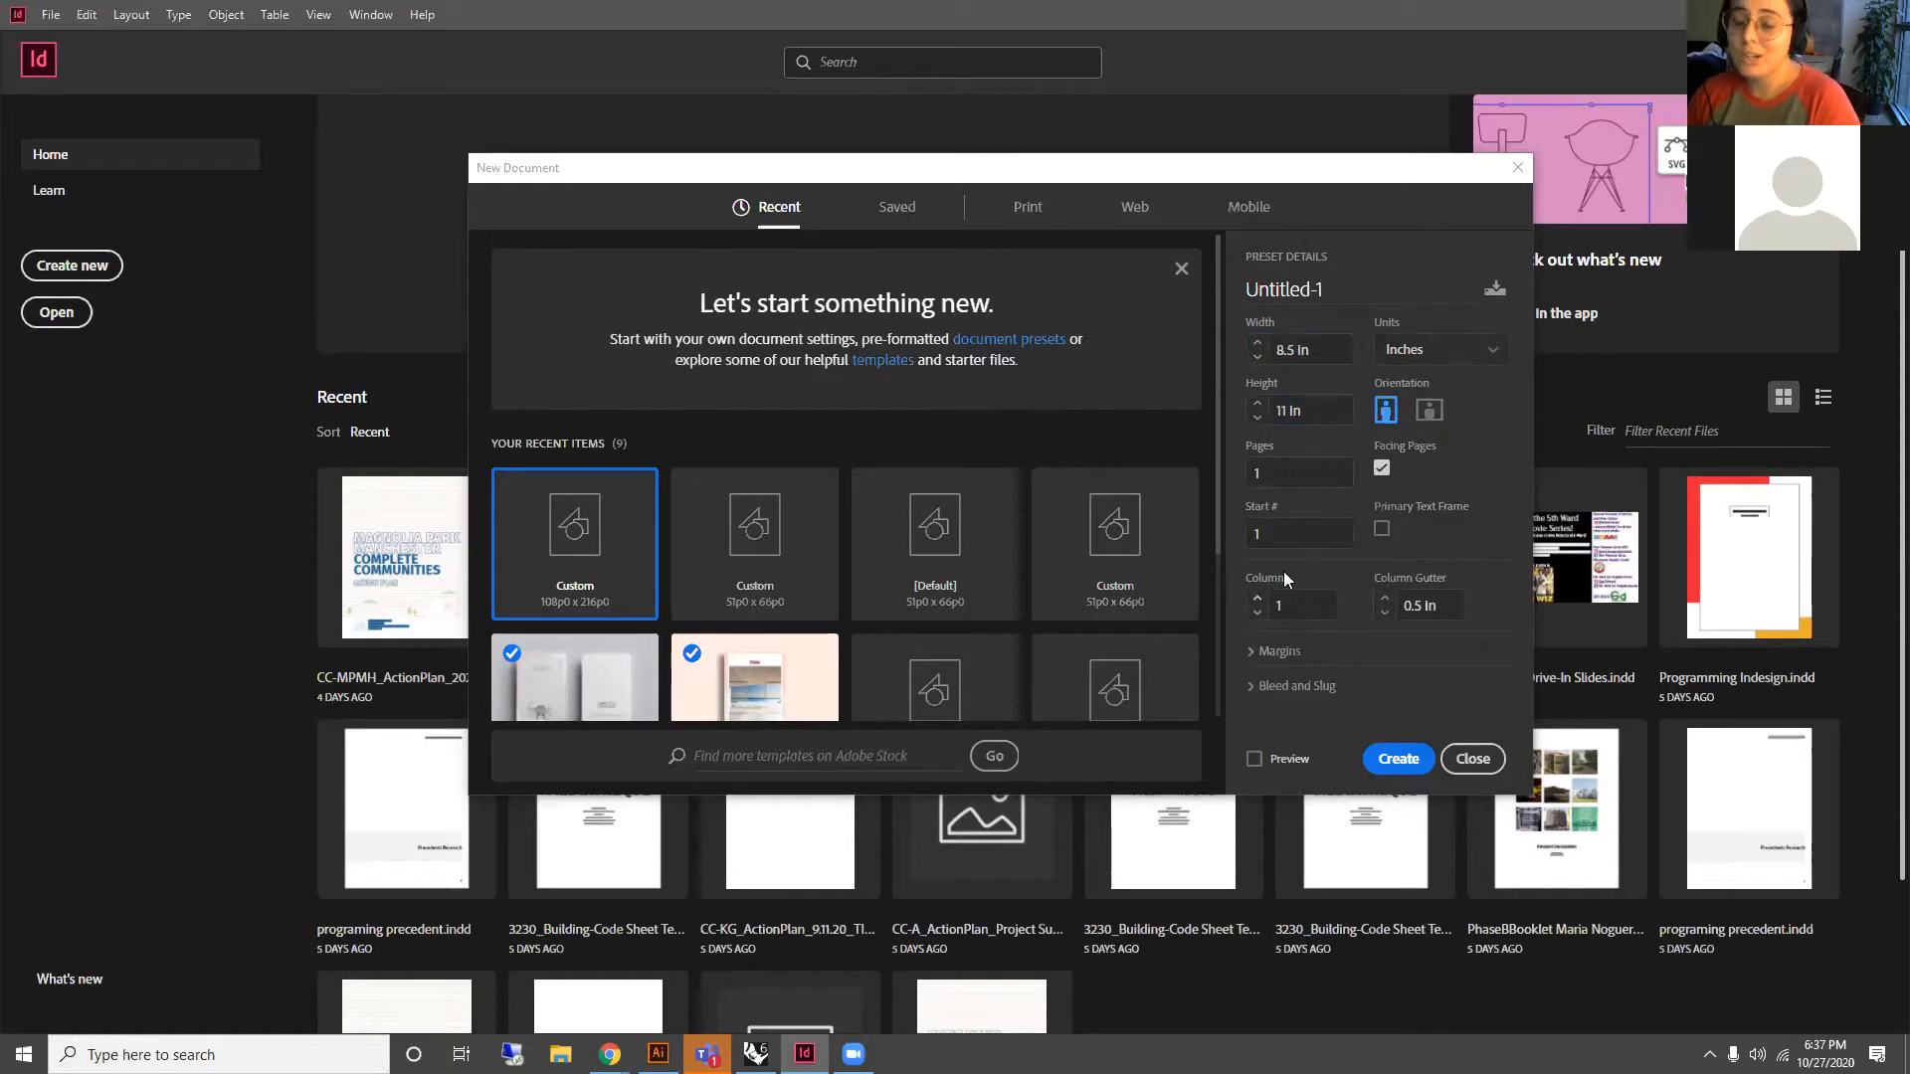
# Step: Review the new document's page count, start number, margins, and bleed and slug settings
pyautogui.moveTo(1305, 471); pyautogui.dragTo(1252, 463)
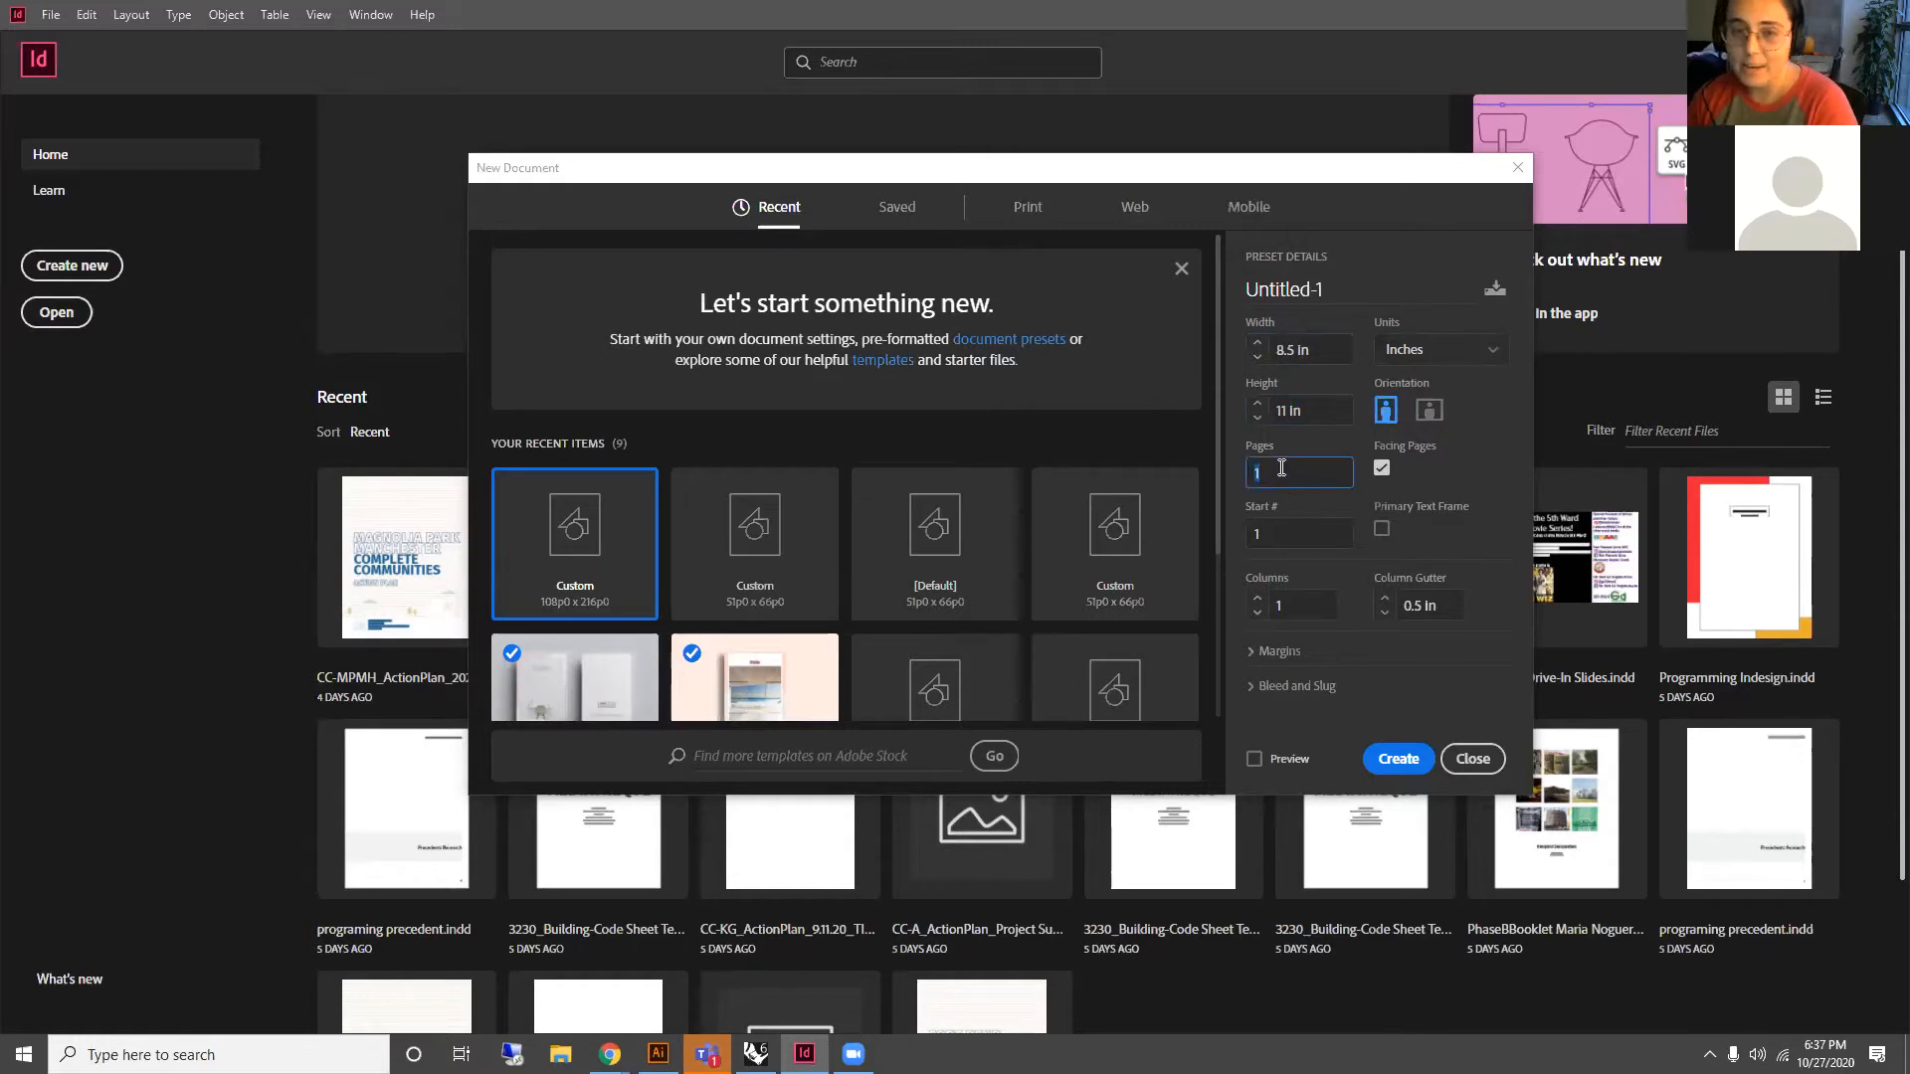
pyautogui.click(1275, 526)
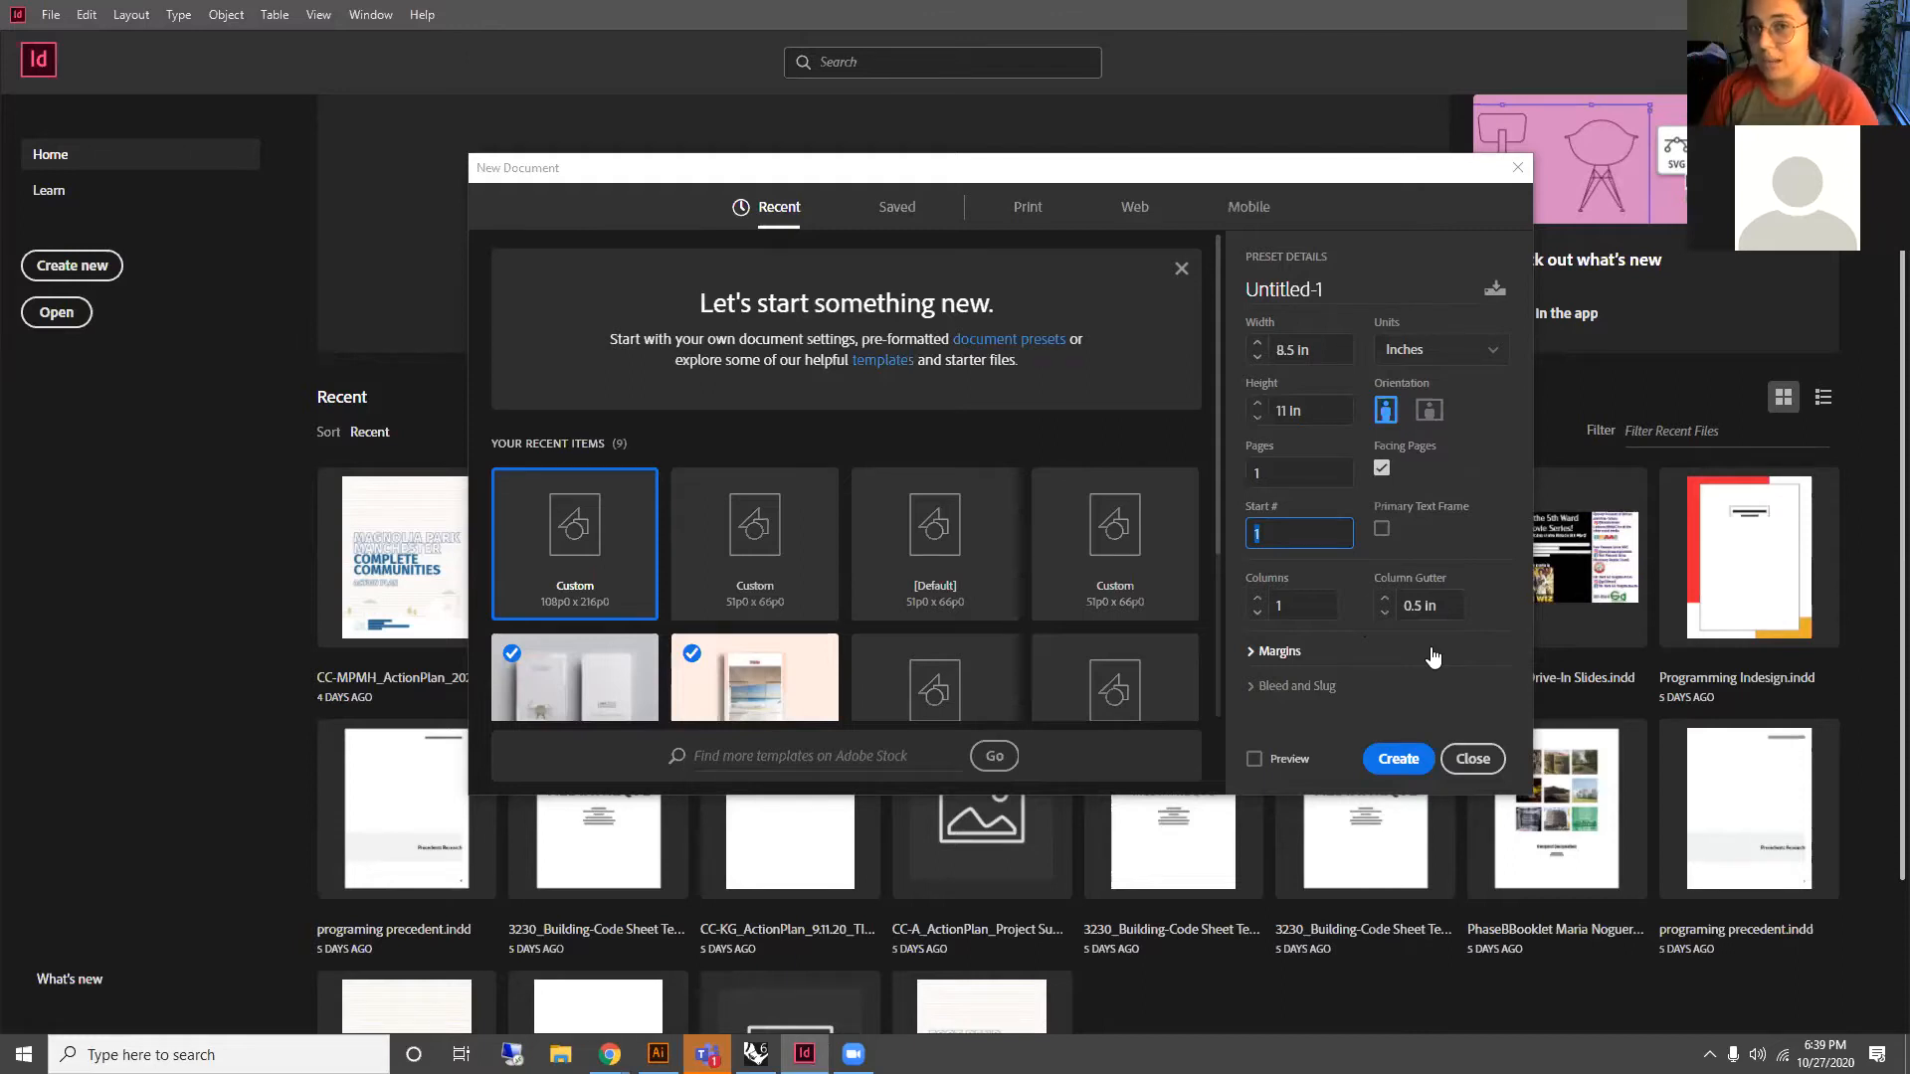
pyautogui.click(1276, 652)
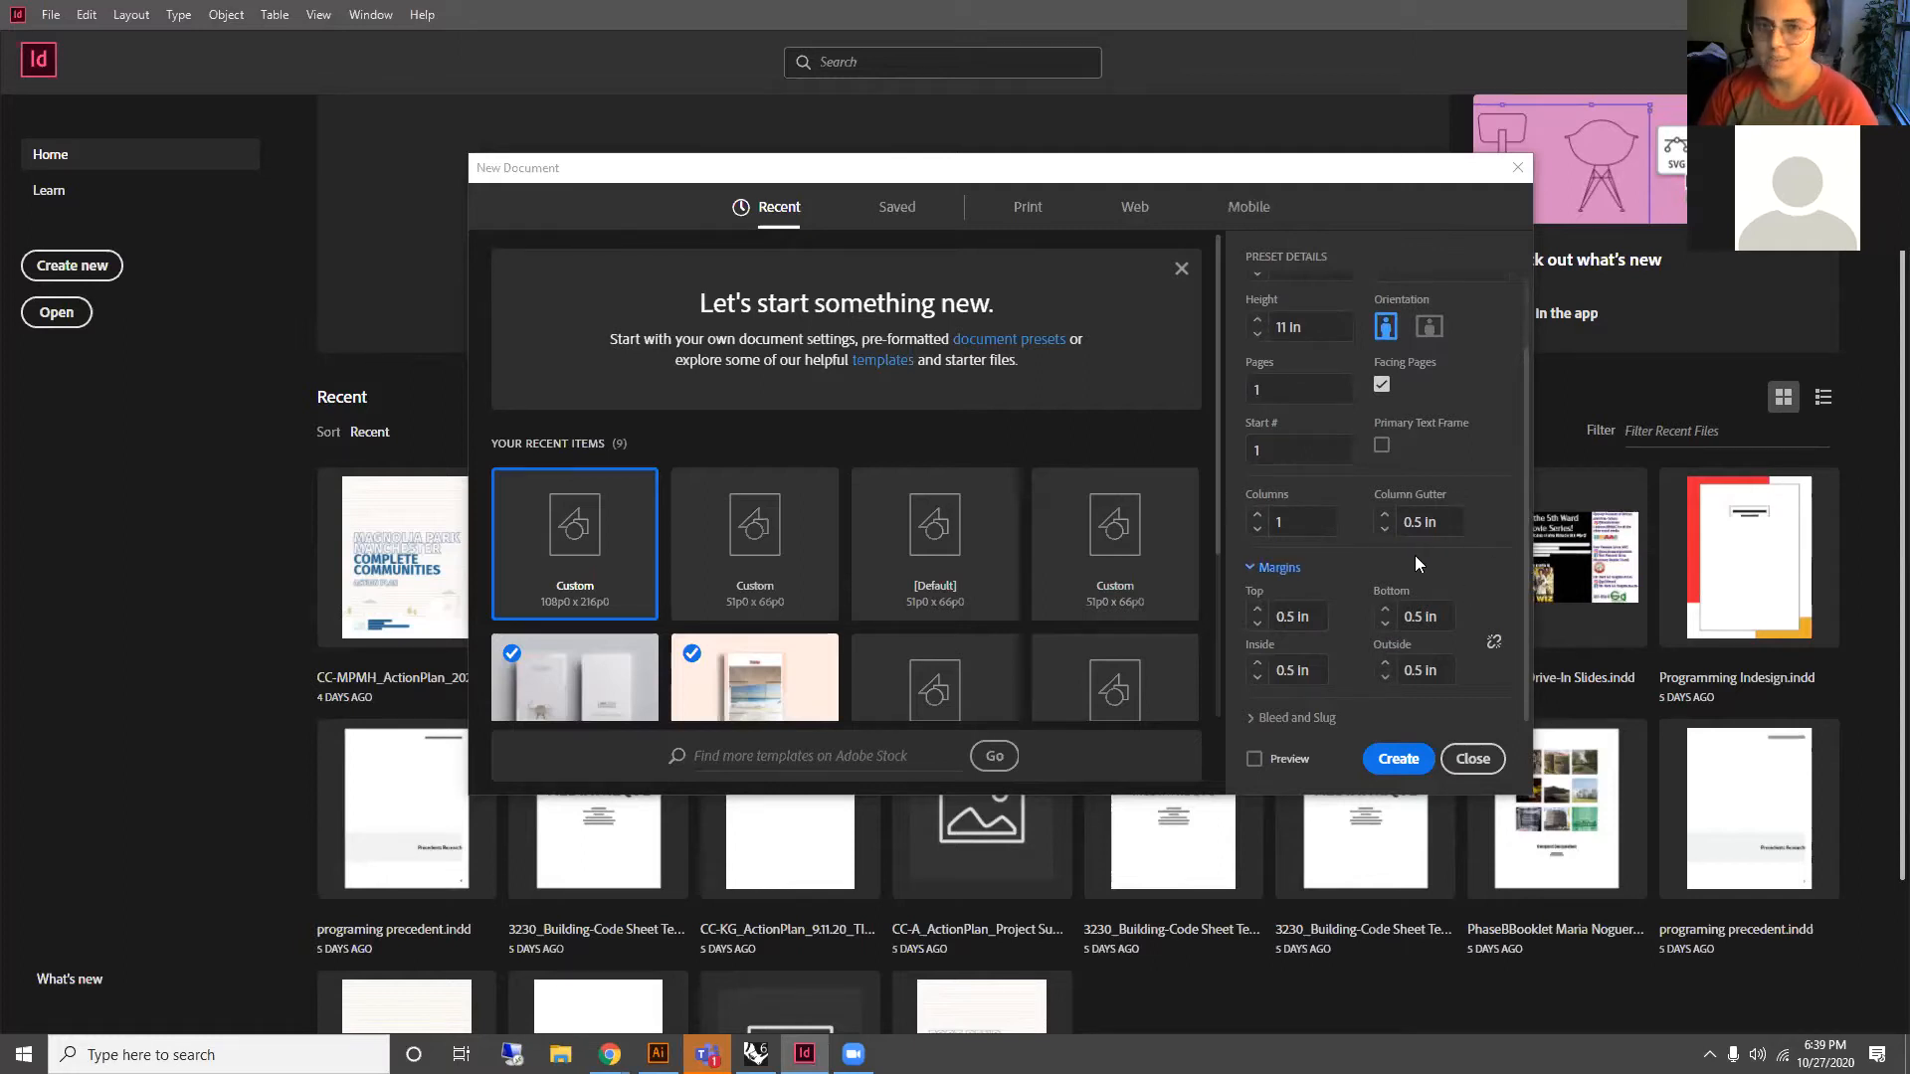
pyautogui.click(1296, 717)
pyautogui.scroll(-2, 1351, 559)
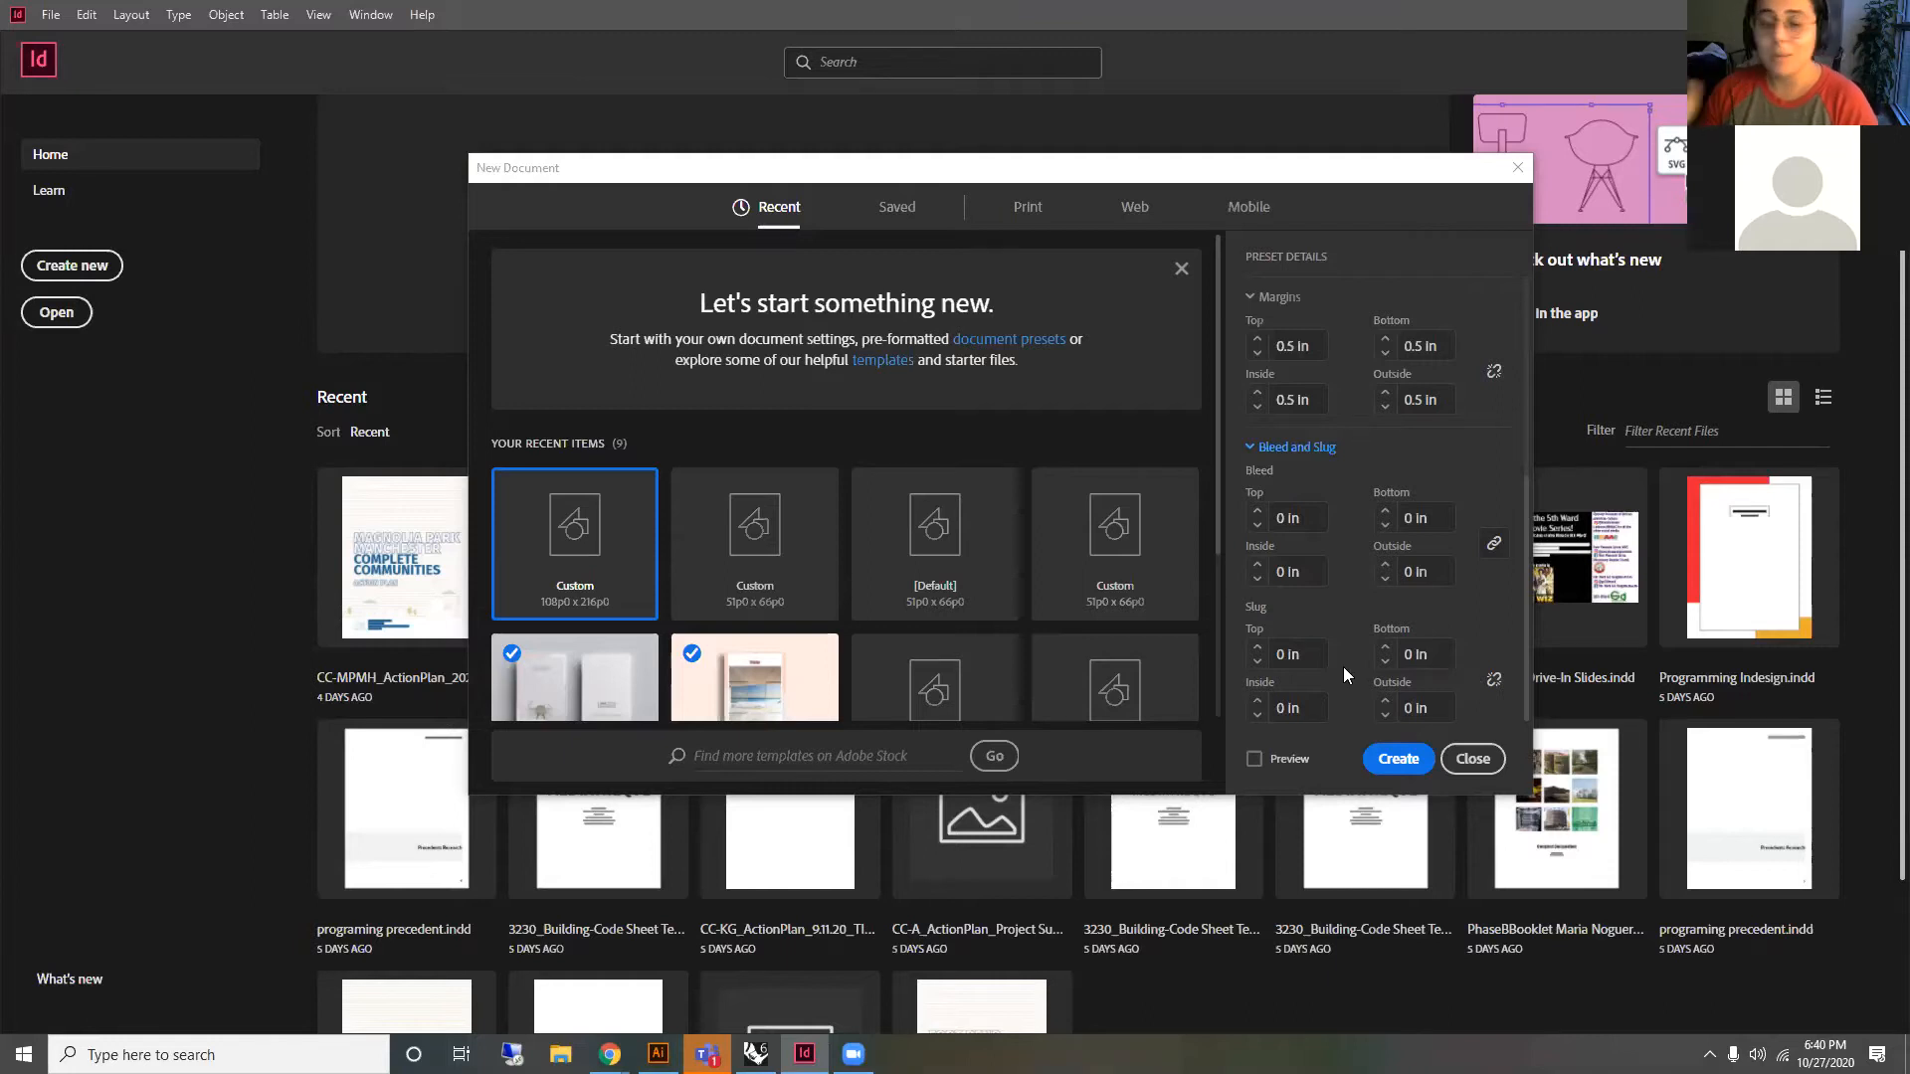
pyautogui.scroll(4, 1440, 587)
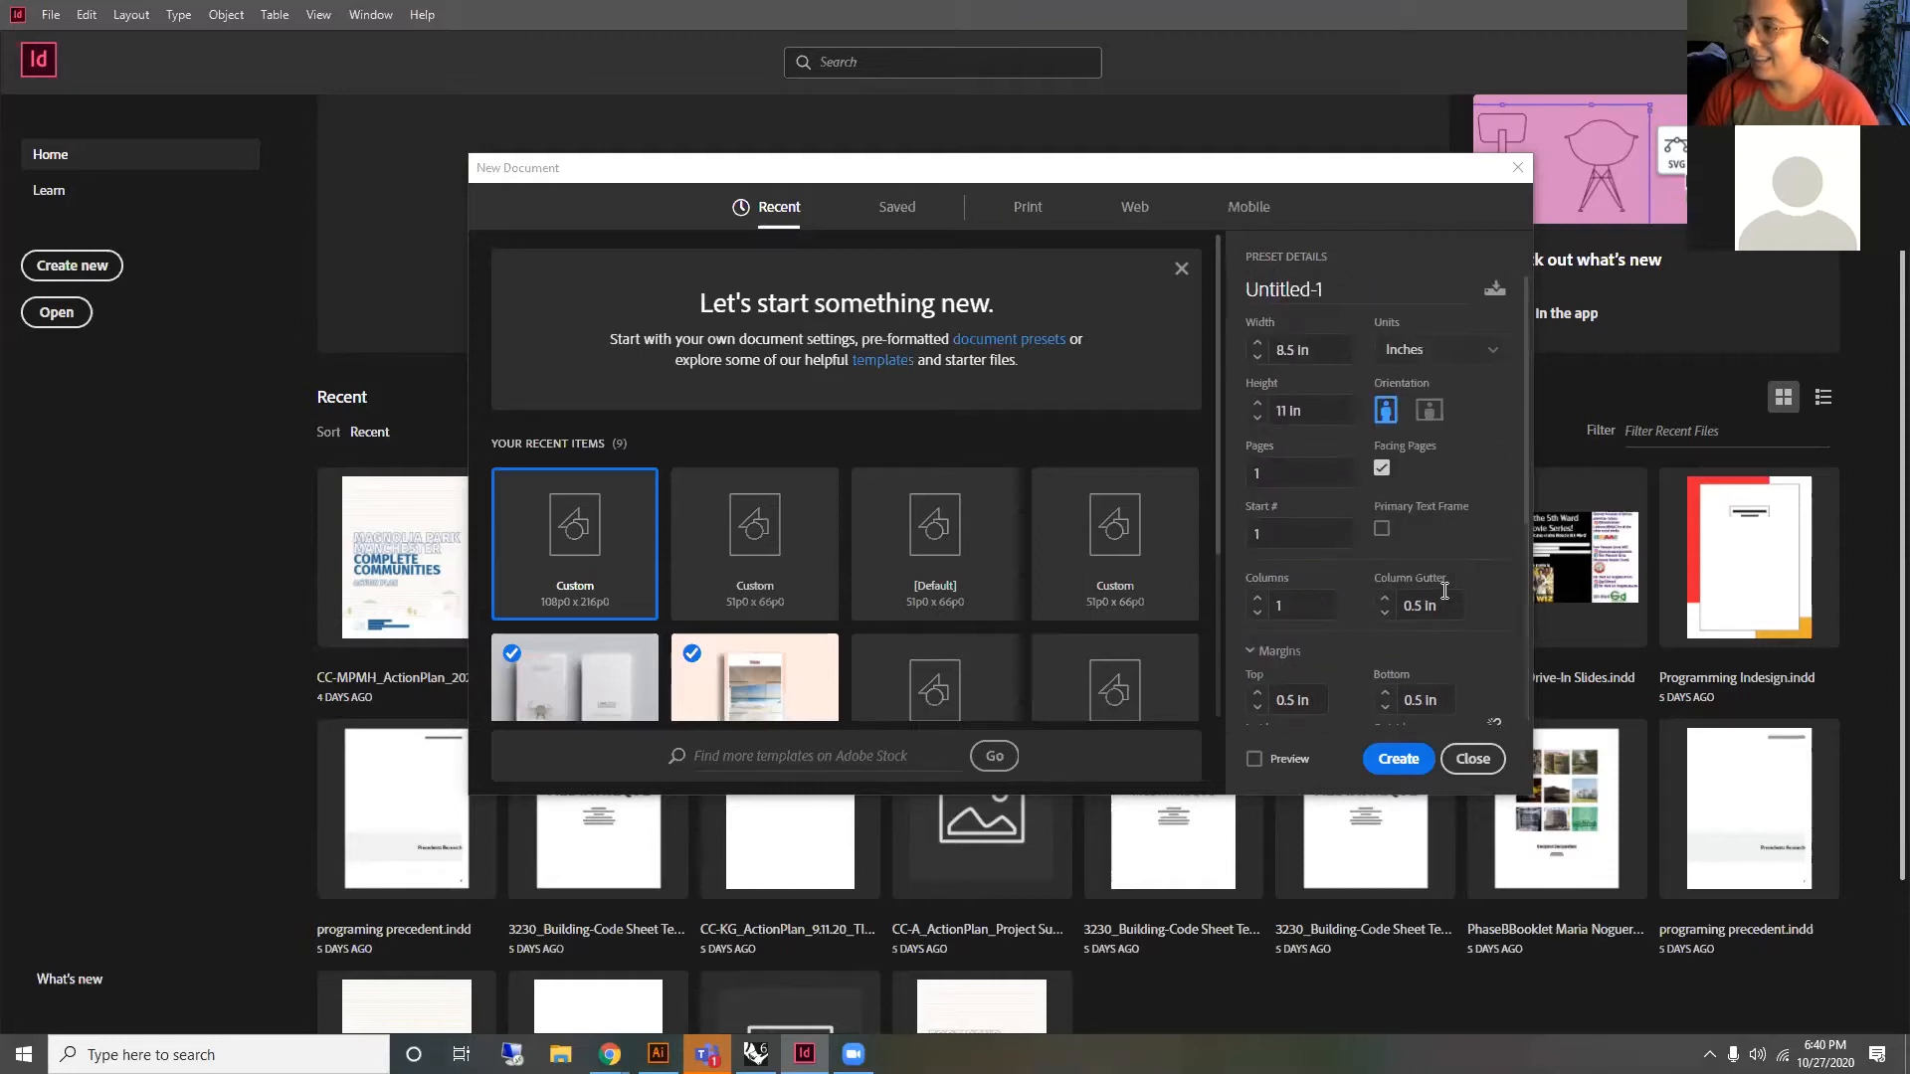
pyautogui.scroll(-5, 1440, 593)
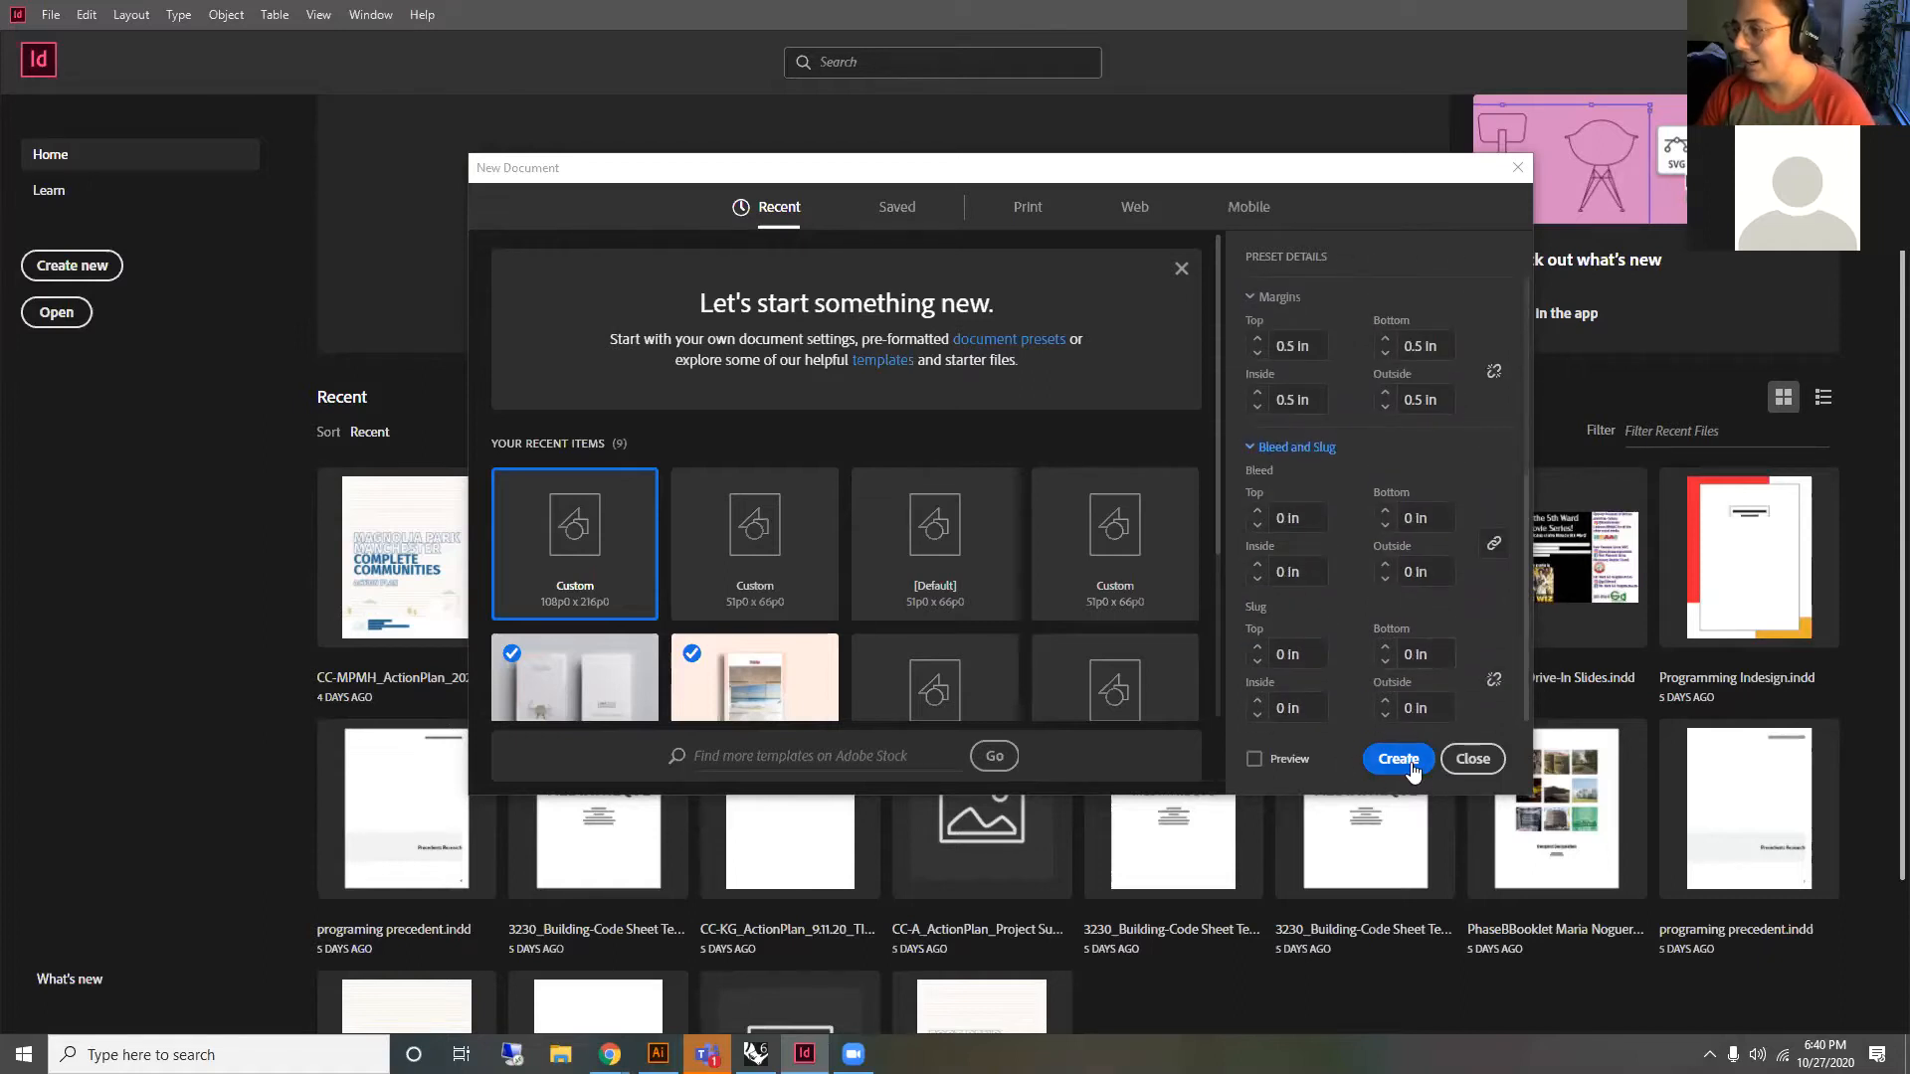
# Step: Turn on the preview for the new document and move the settings dialog clear of the page
pyautogui.click(1255, 759)
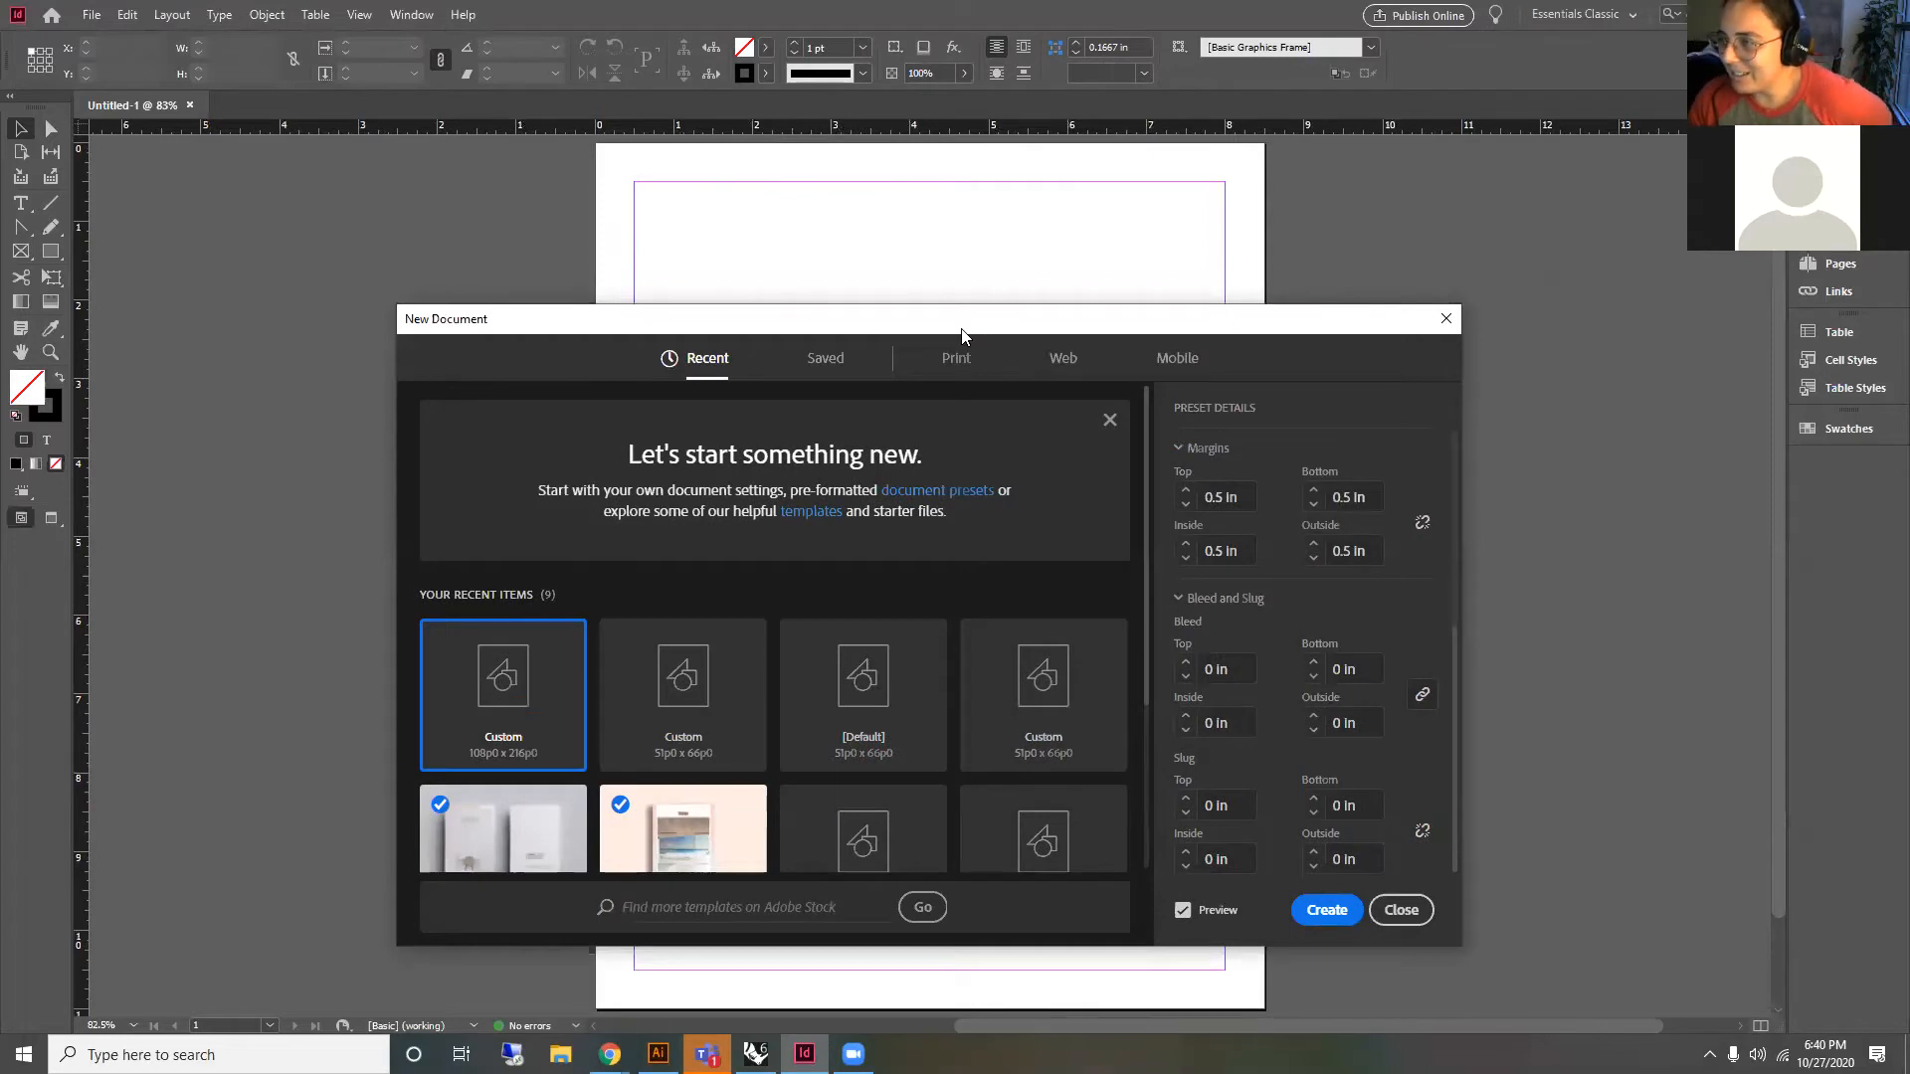
pyautogui.moveTo(962, 329); pyautogui.dragTo(0, 249)
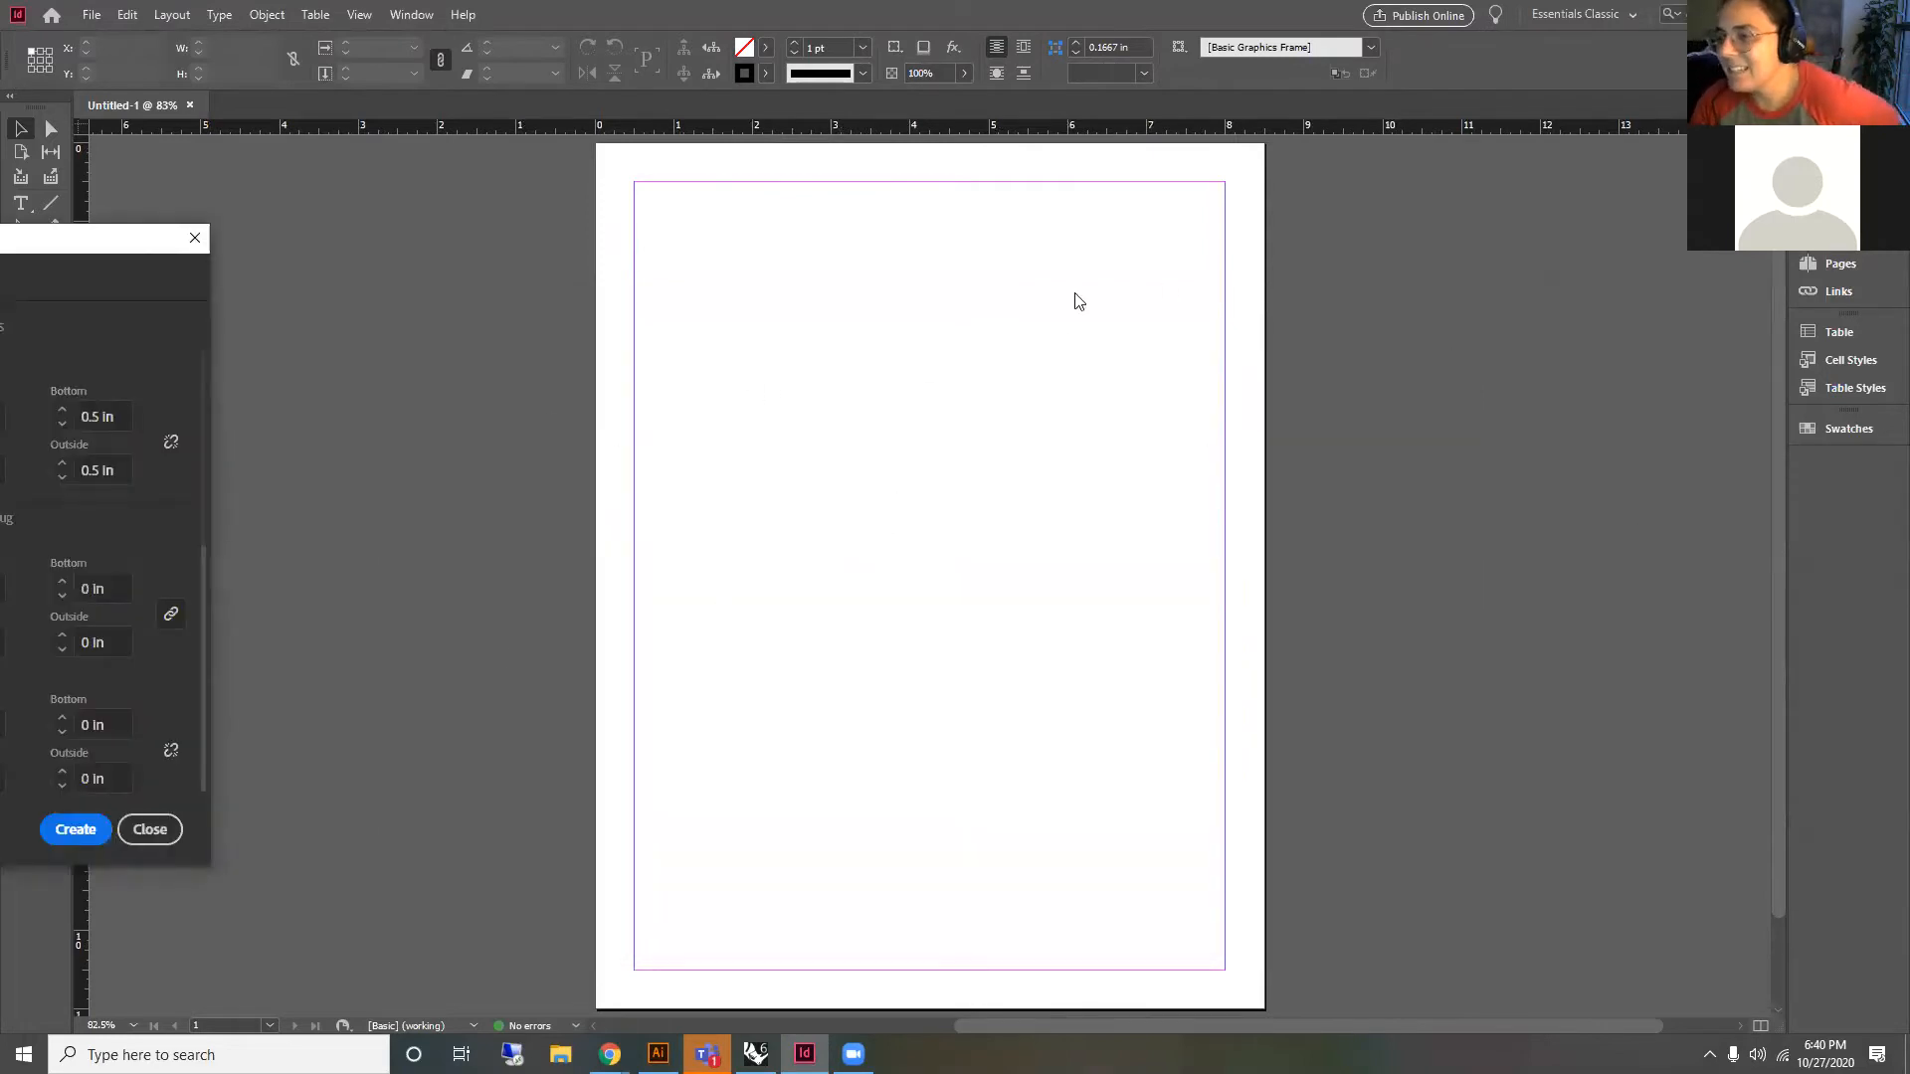
pyautogui.moveTo(50, 245); pyautogui.dragTo(0, 244)
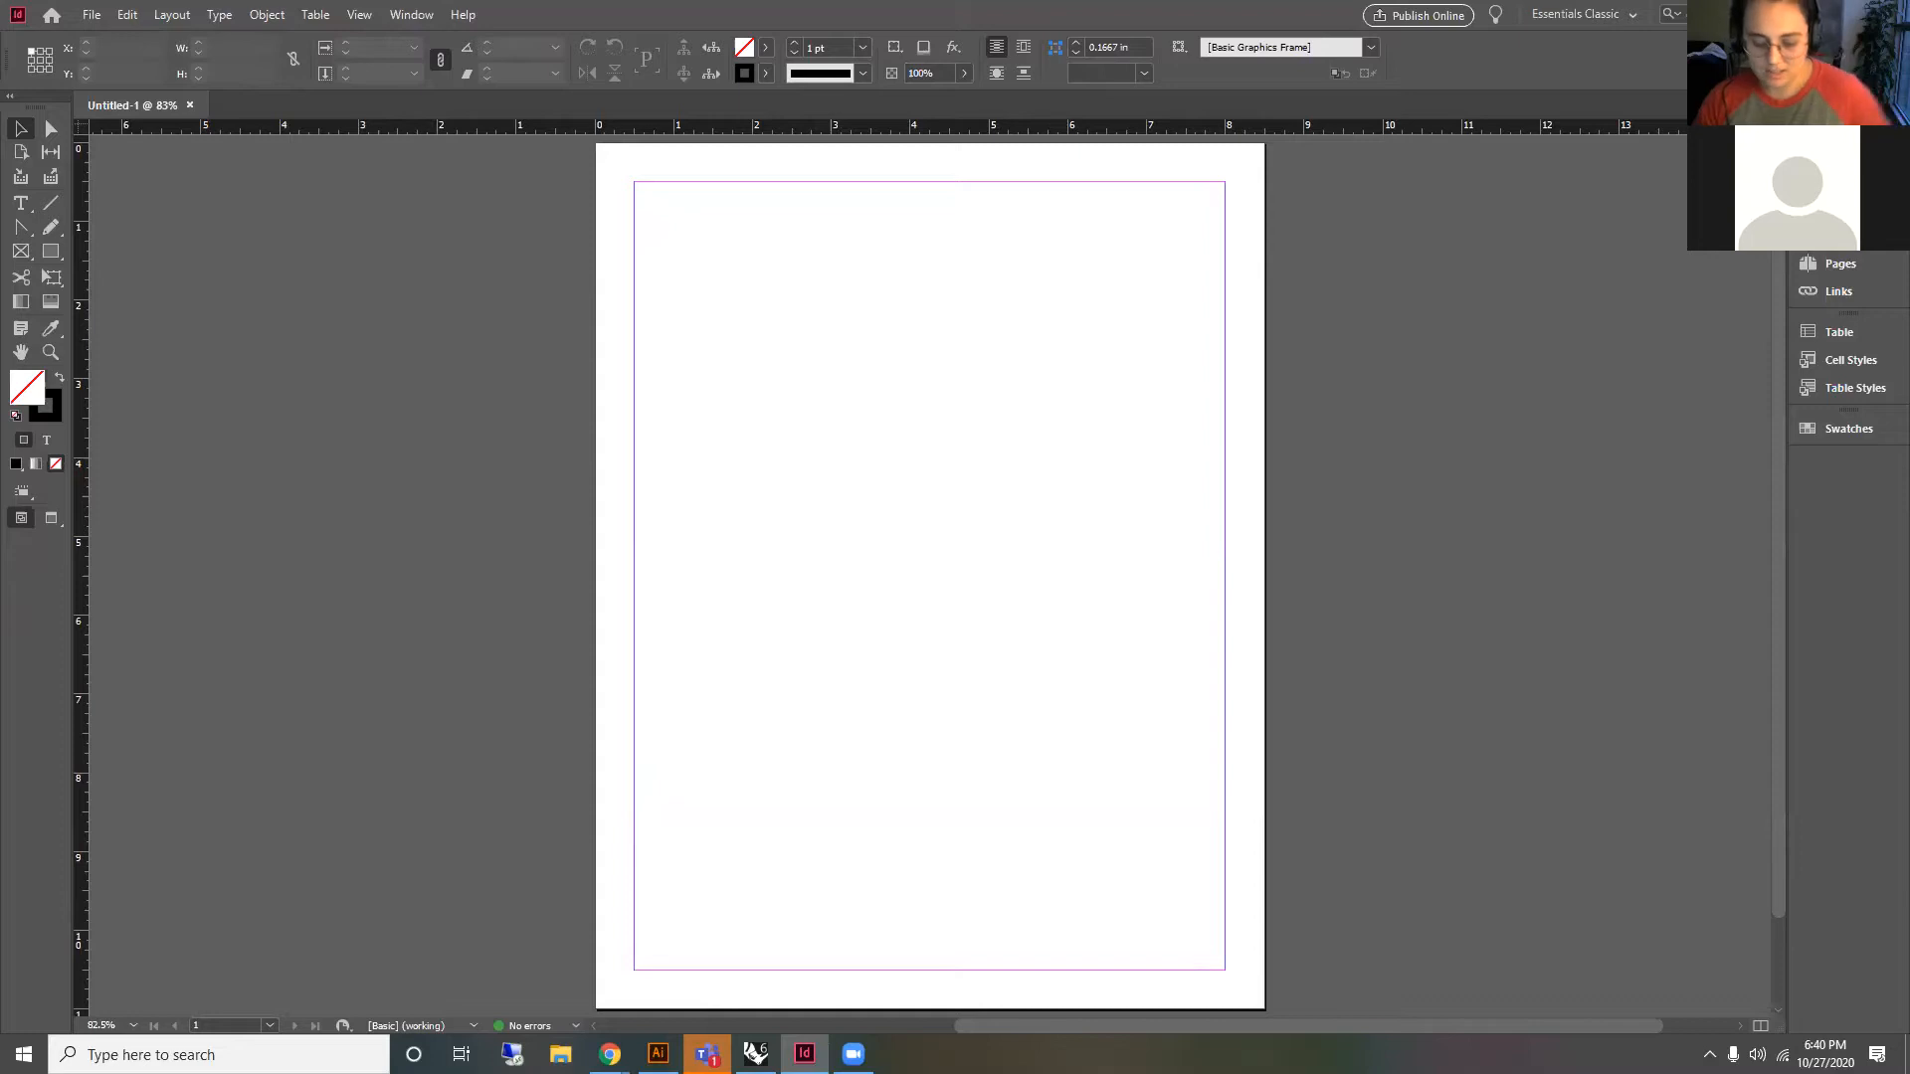
# Step: Add a second page to the document
pyautogui.hotkey('ctrl', 'shift', 'p')
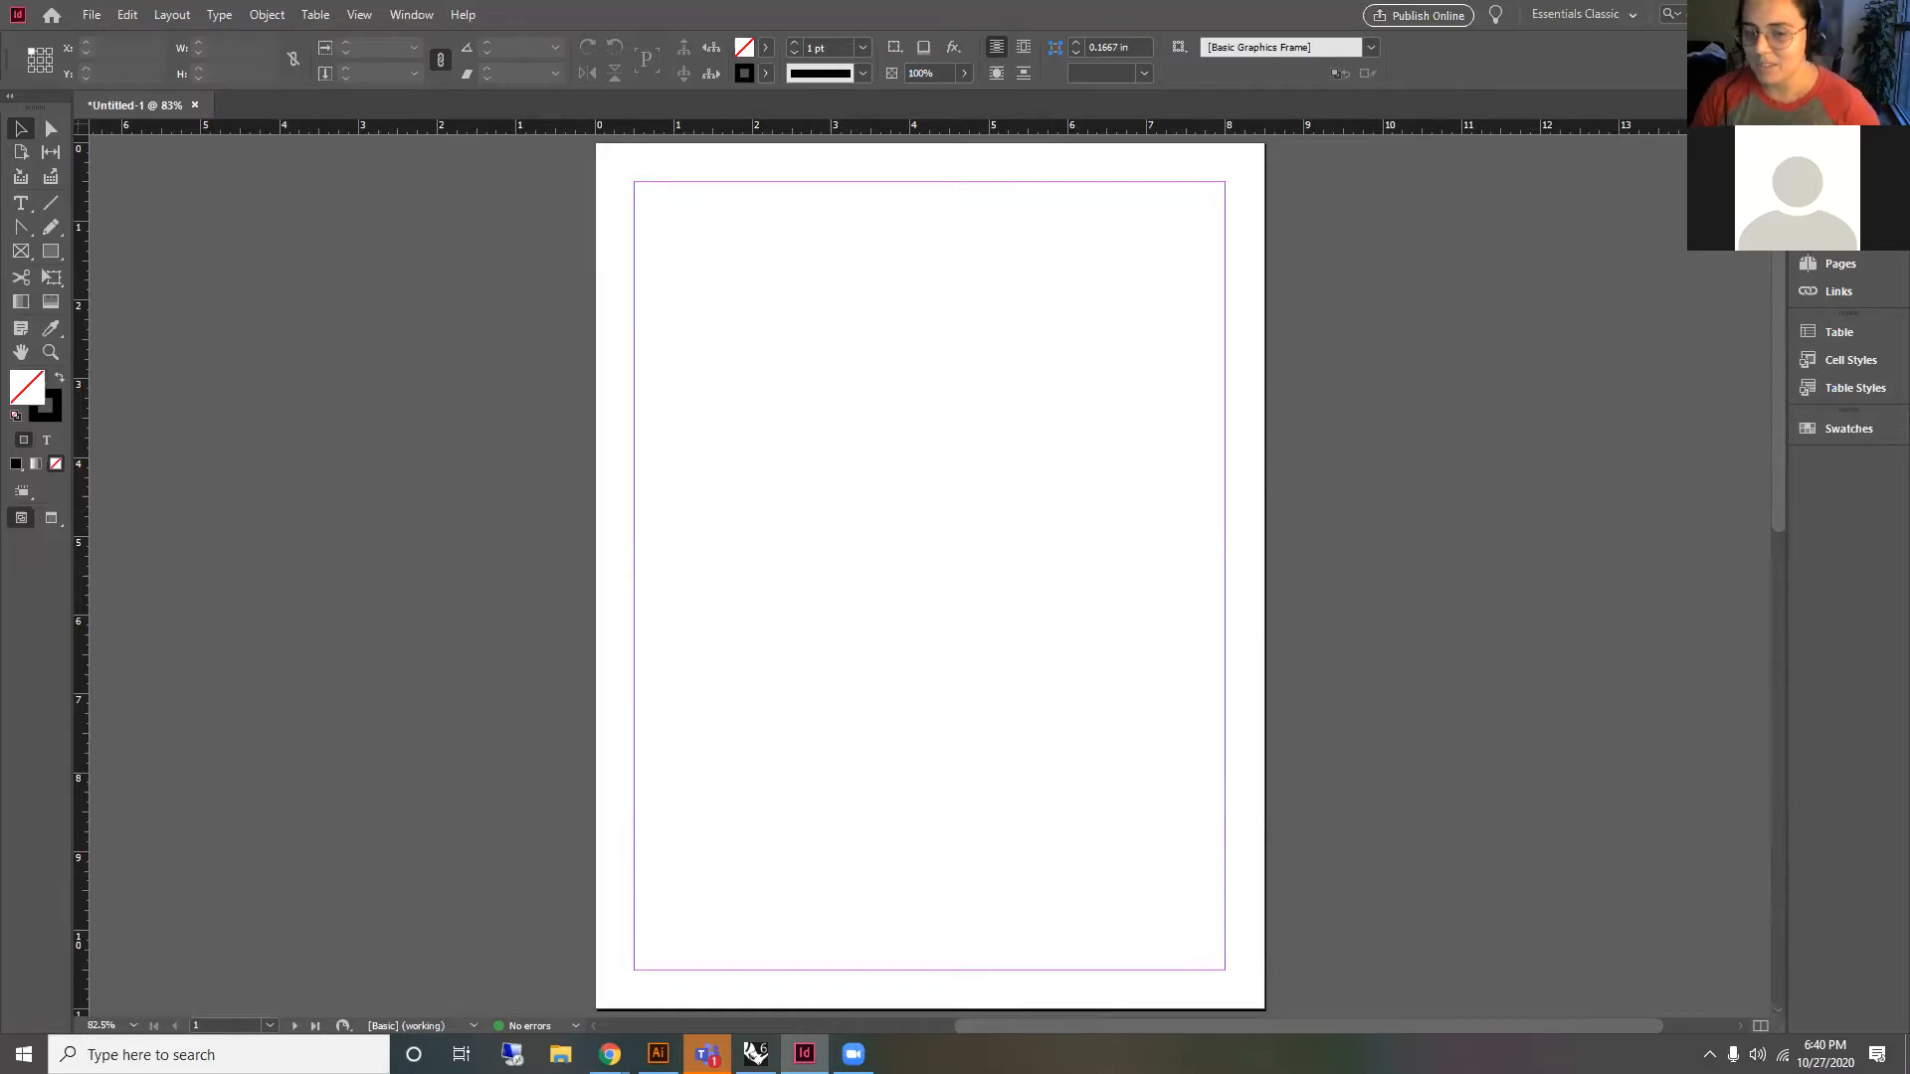
pyautogui.hotkey('ctrl', 'z')
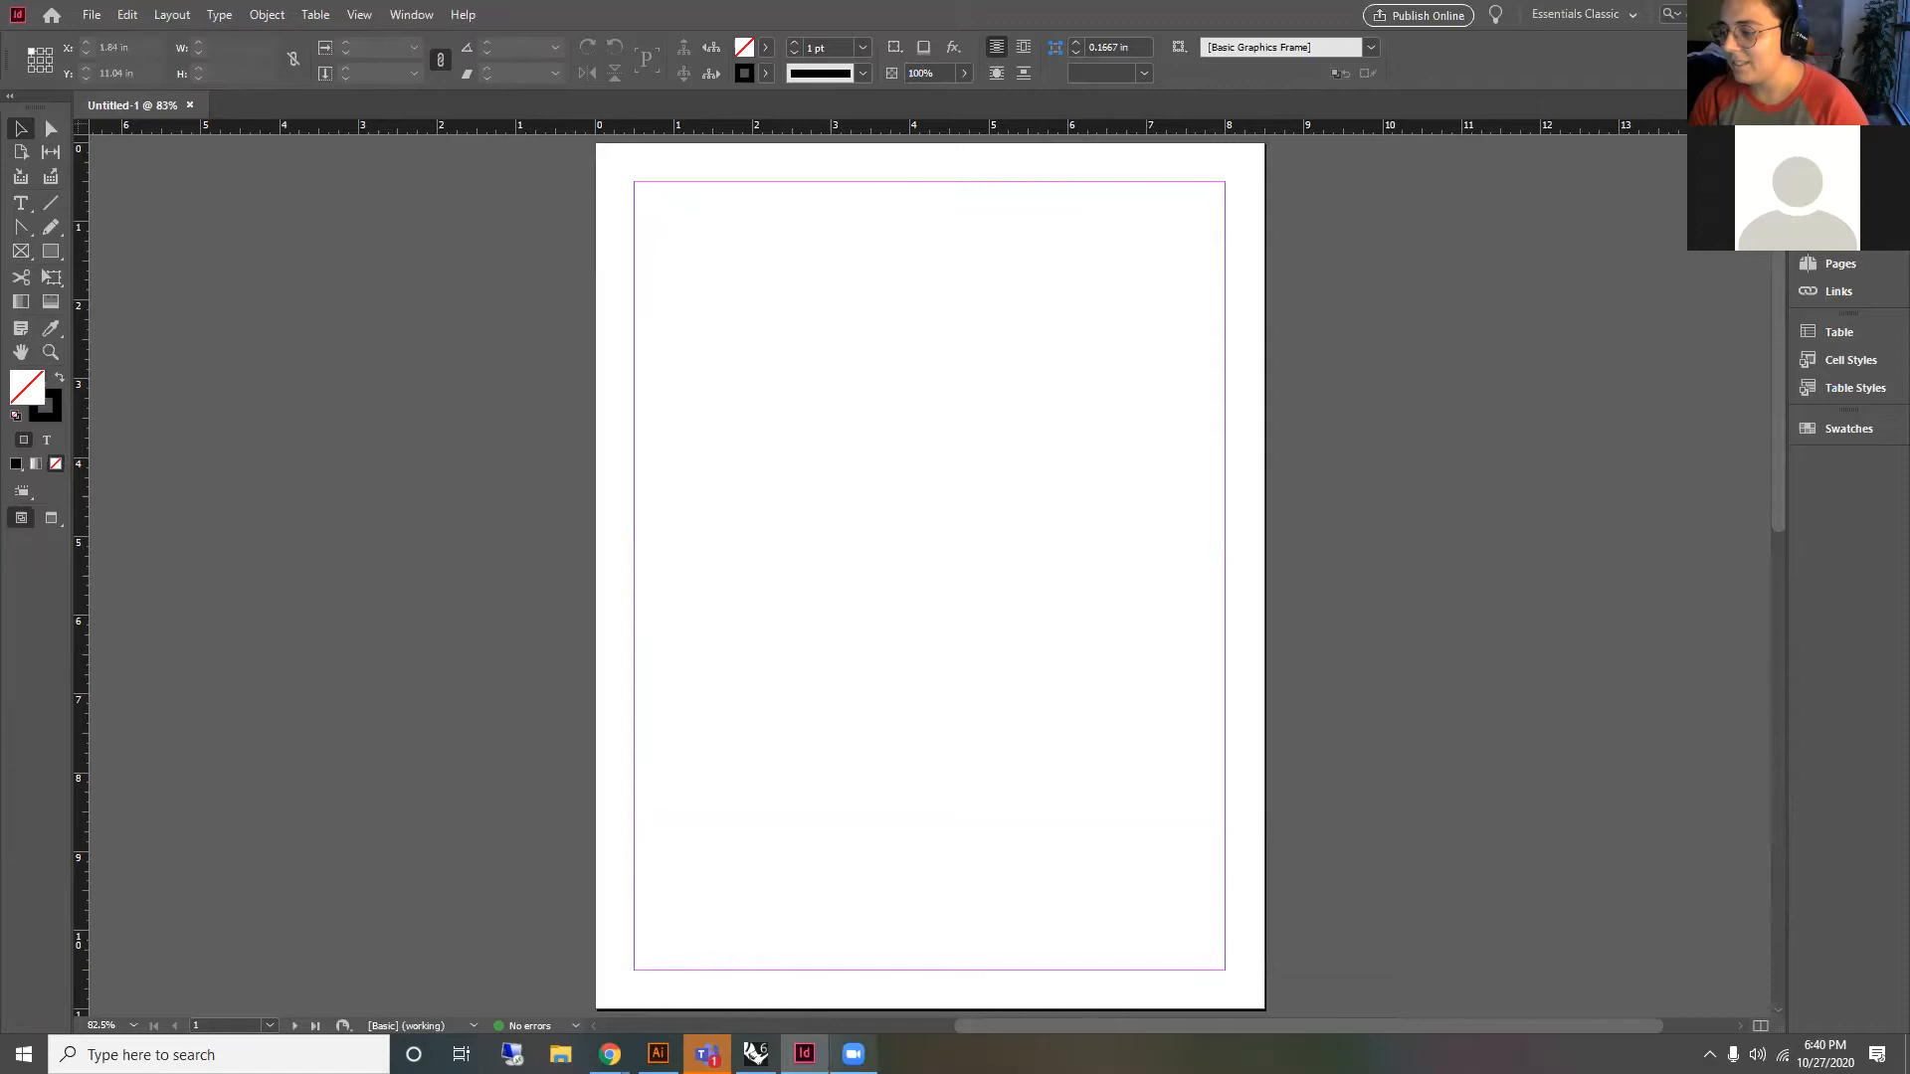
# Step: Close Rhinoceros without saving the unnamed Grasshopper document, decline installing the update, and return to the InDesign document
pyautogui.click(1787, 14)
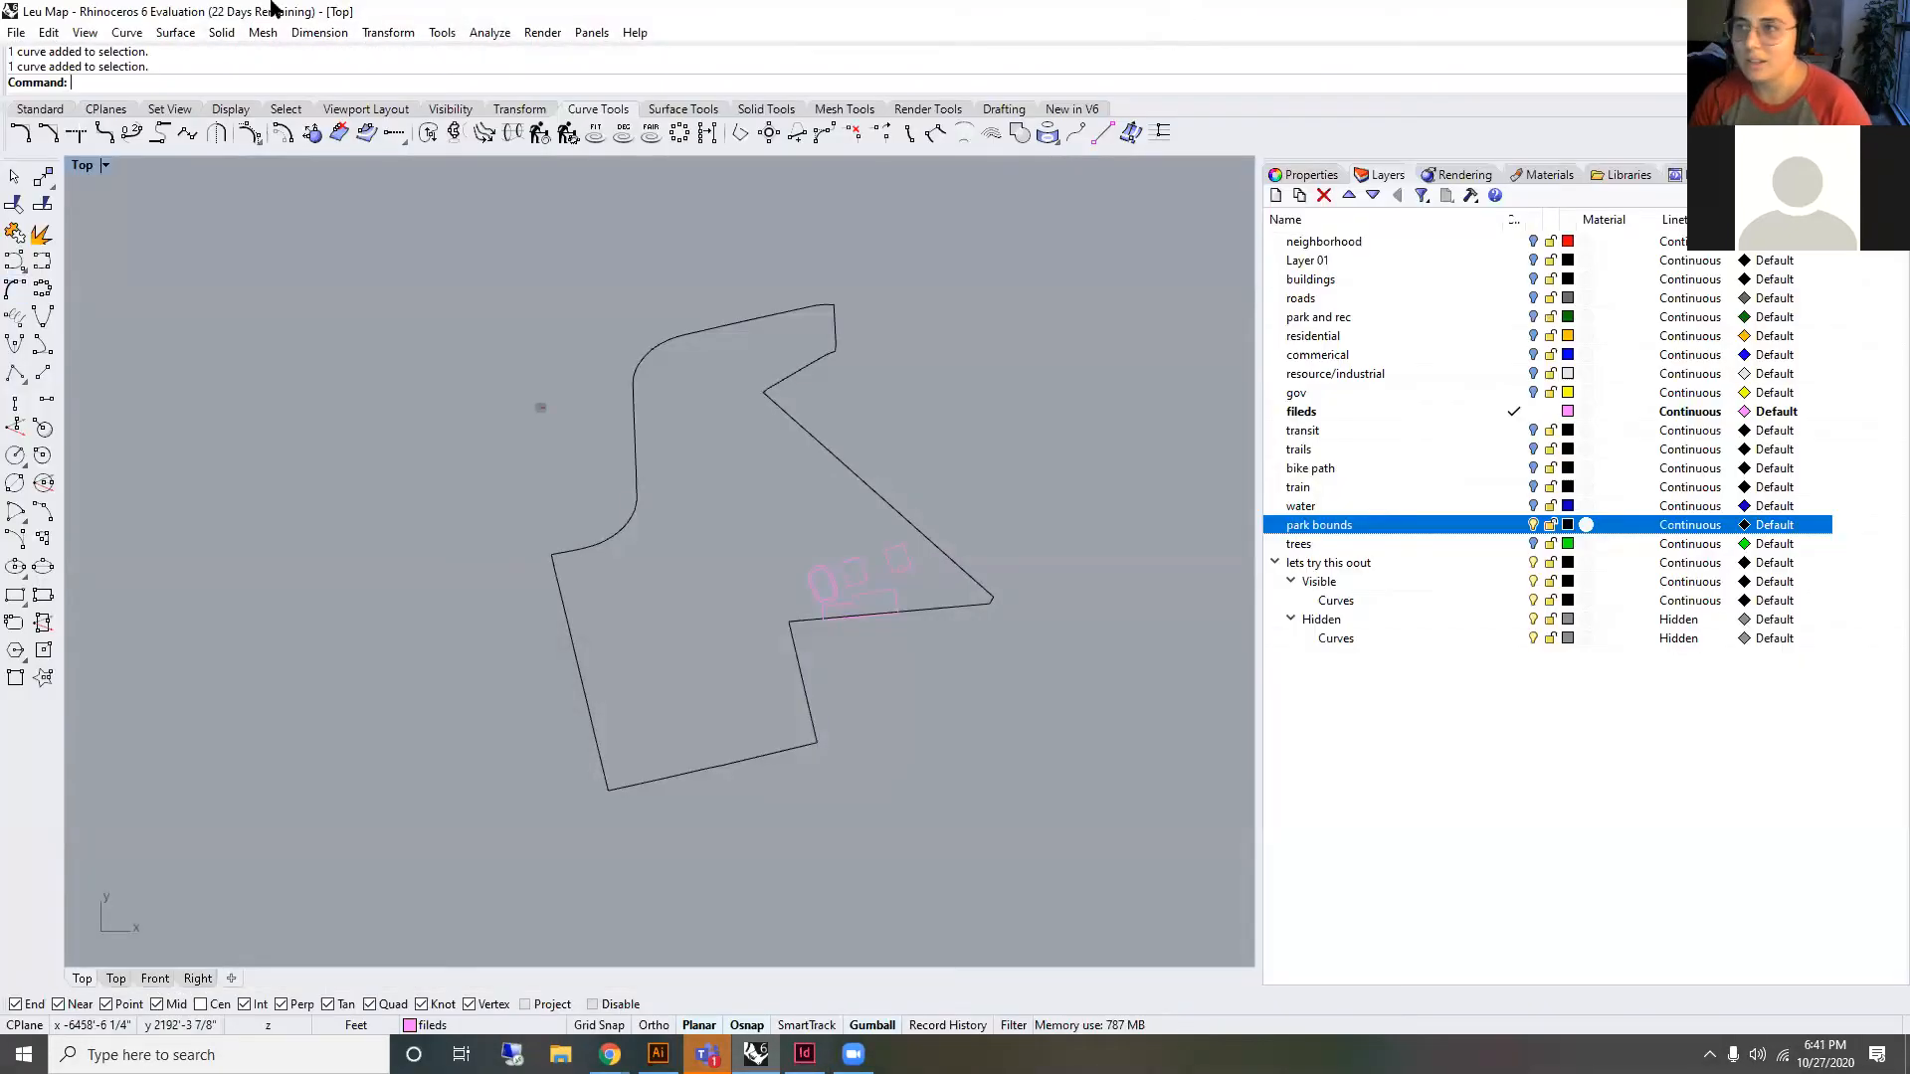
pyautogui.hotkey('alt', 'Tab')
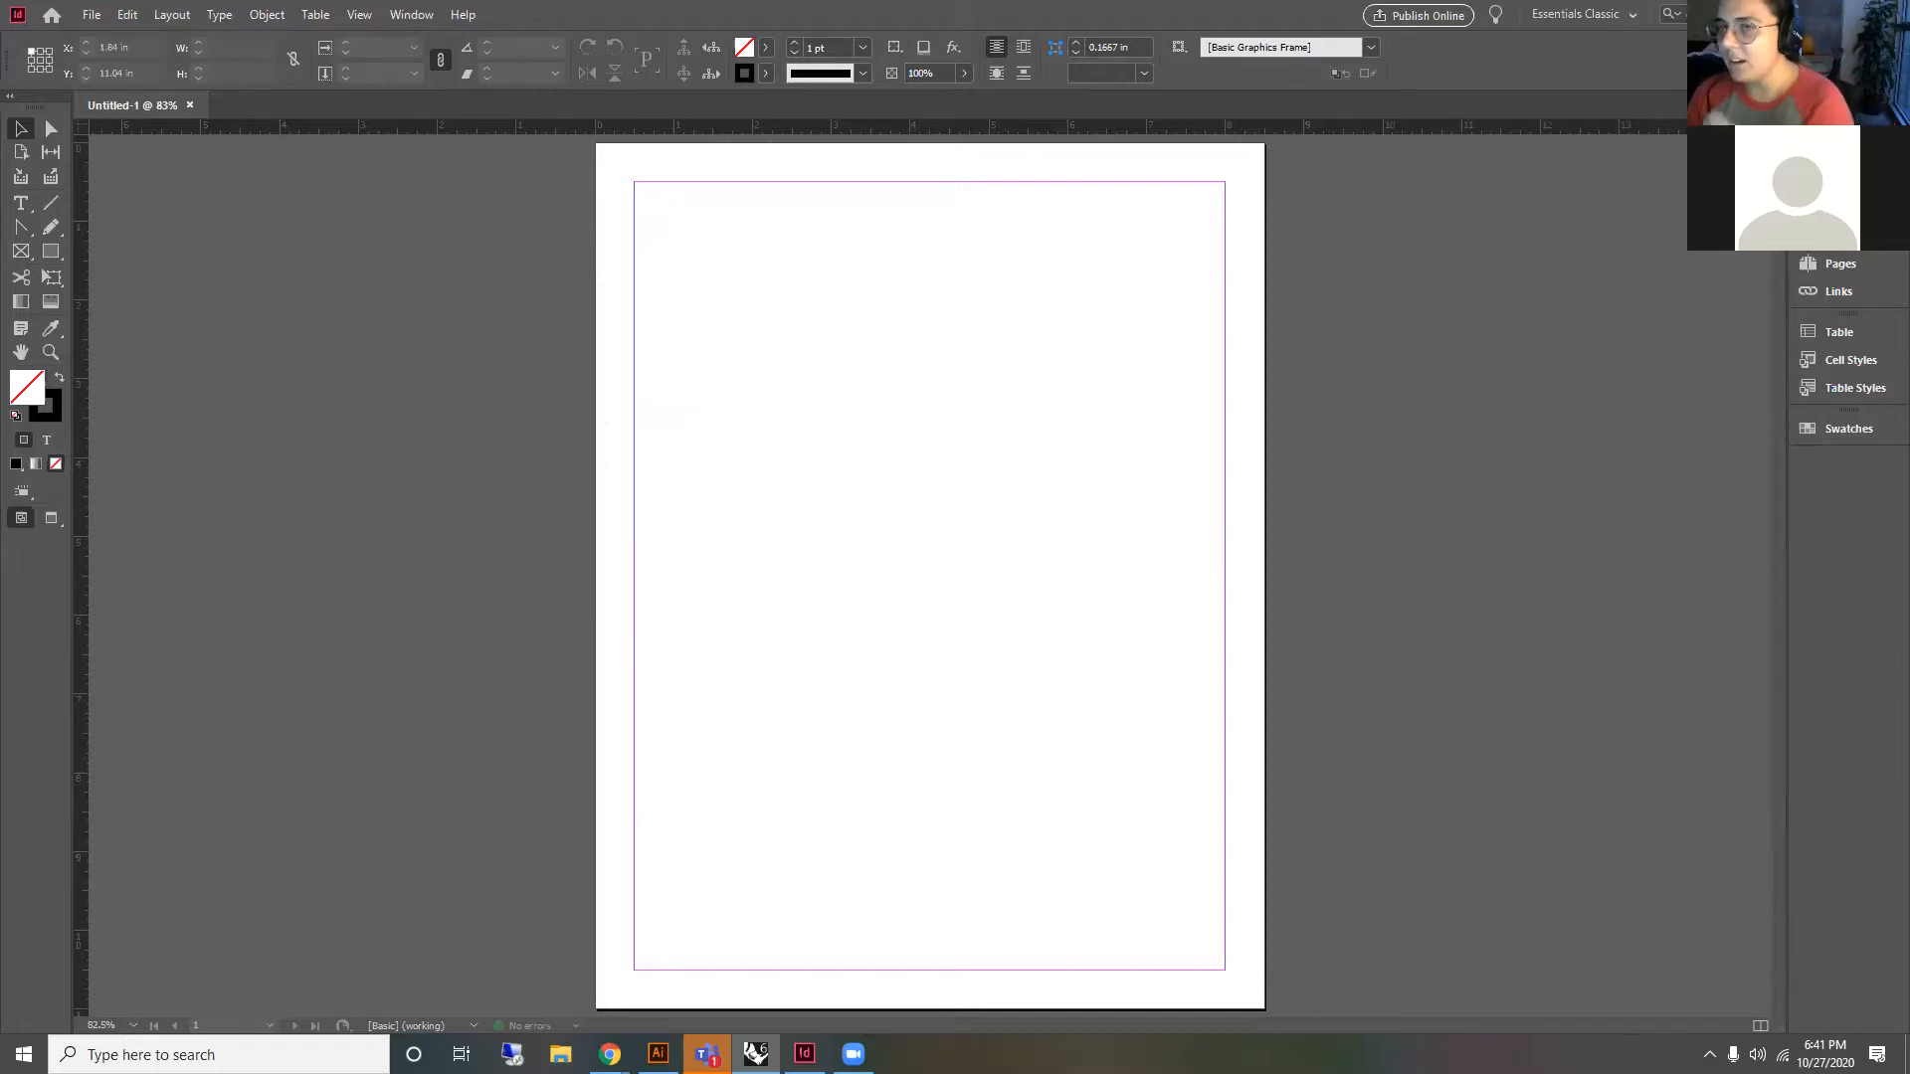
pyautogui.scroll(-2, 1274, 289)
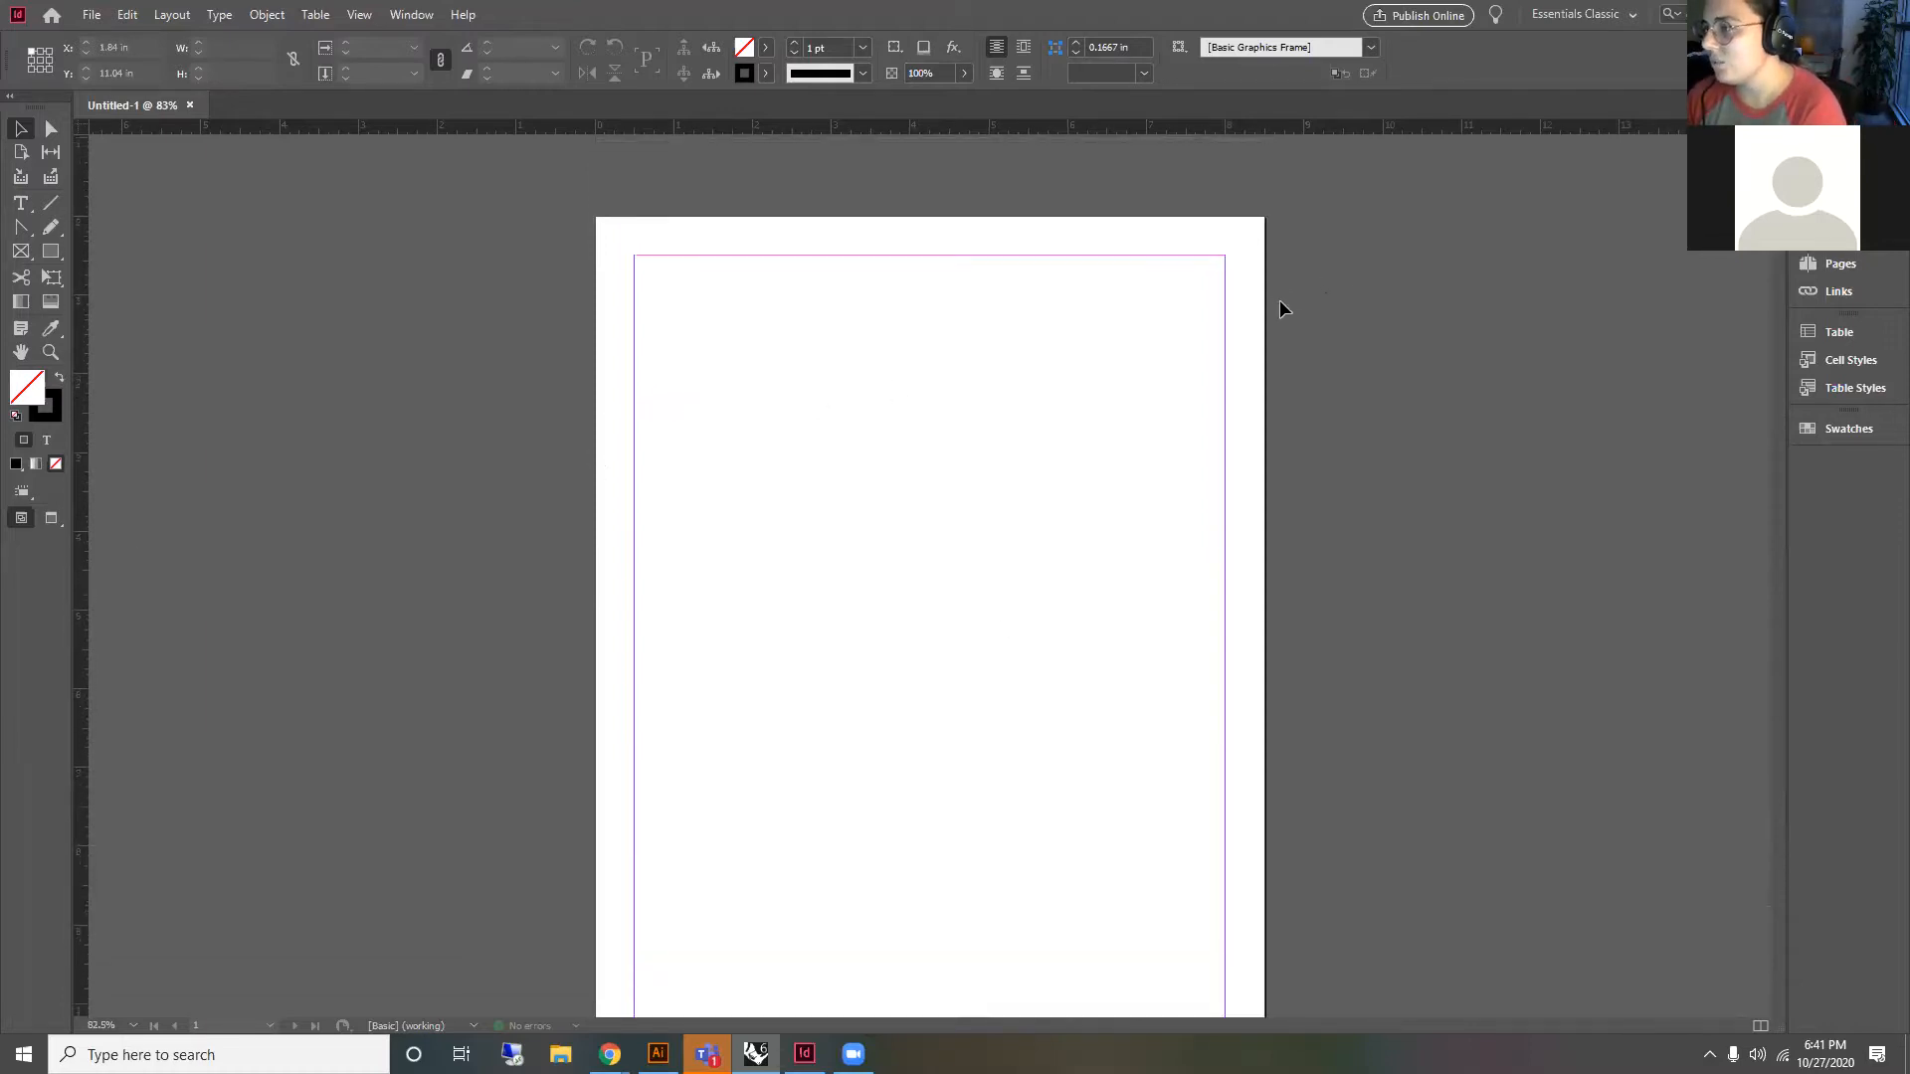
pyautogui.scroll(-4, 1277, 315)
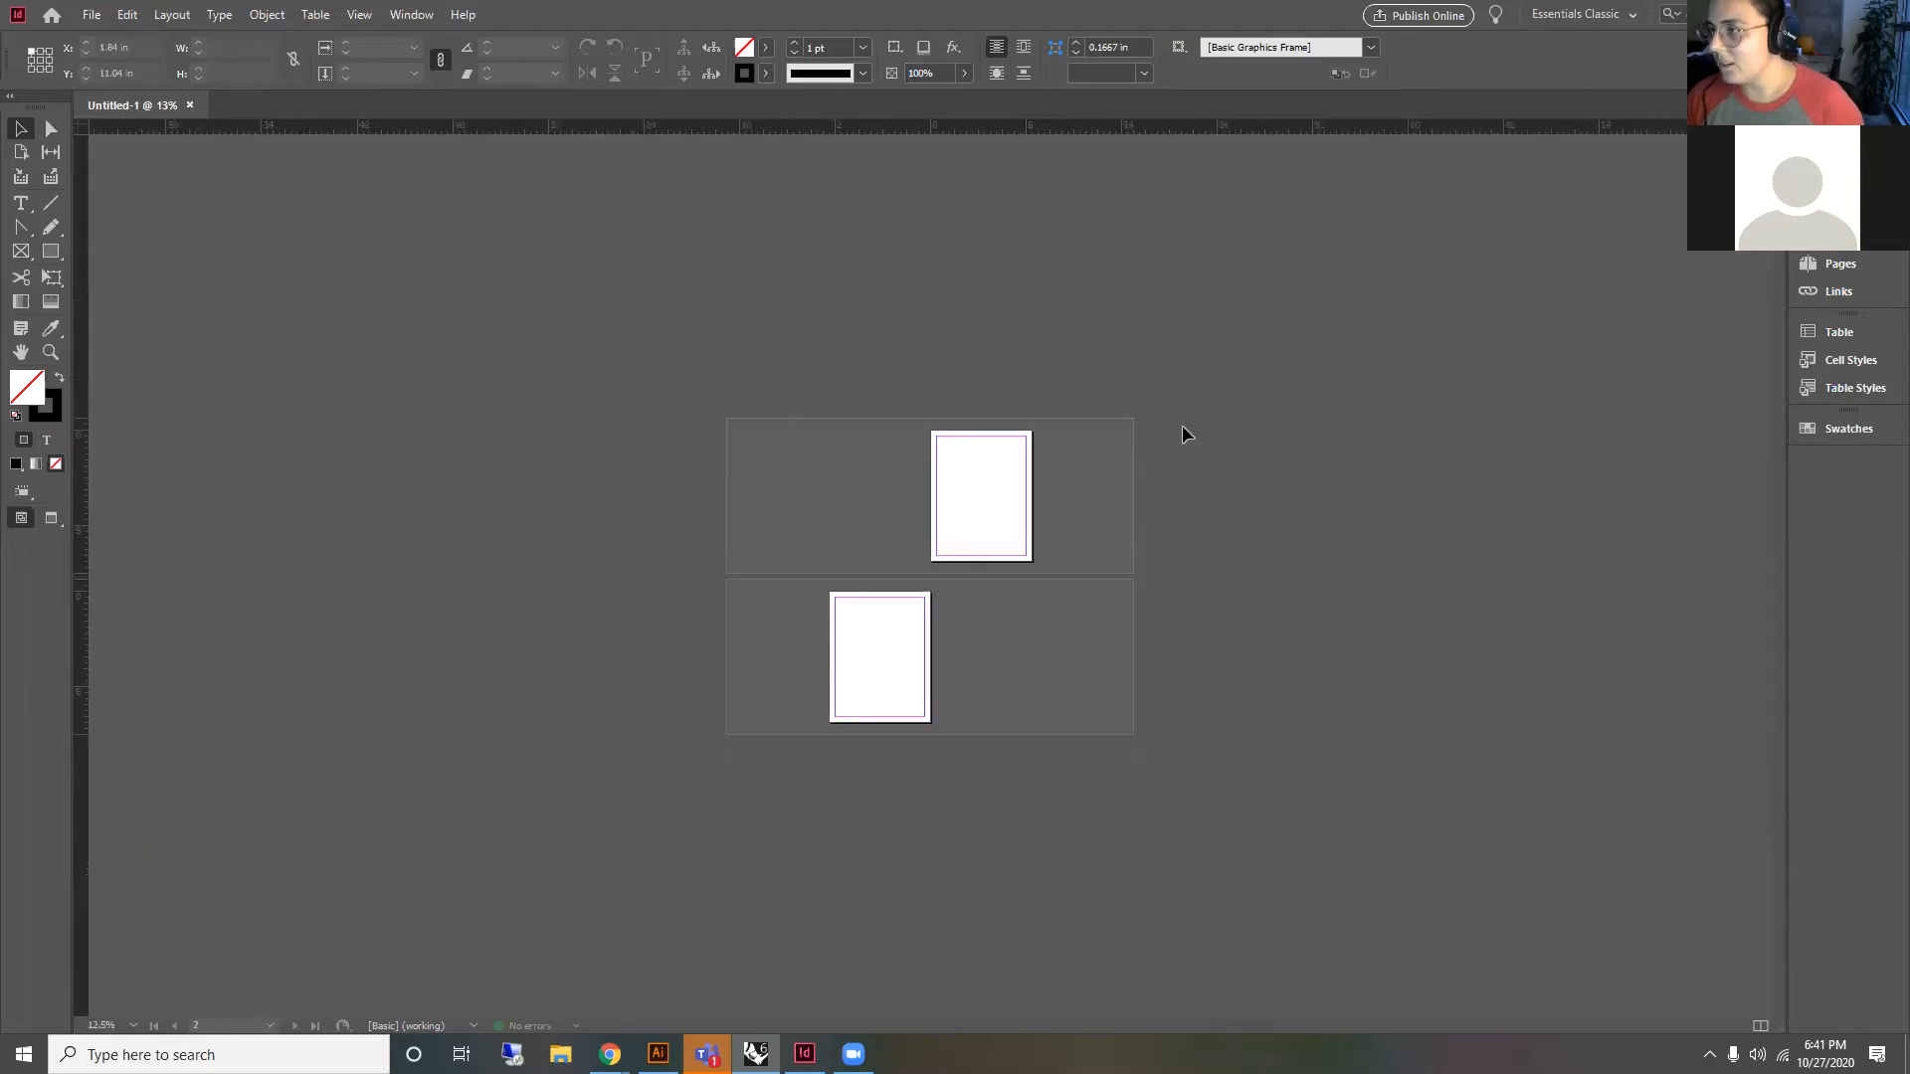
pyautogui.scroll(1, 1182, 425)
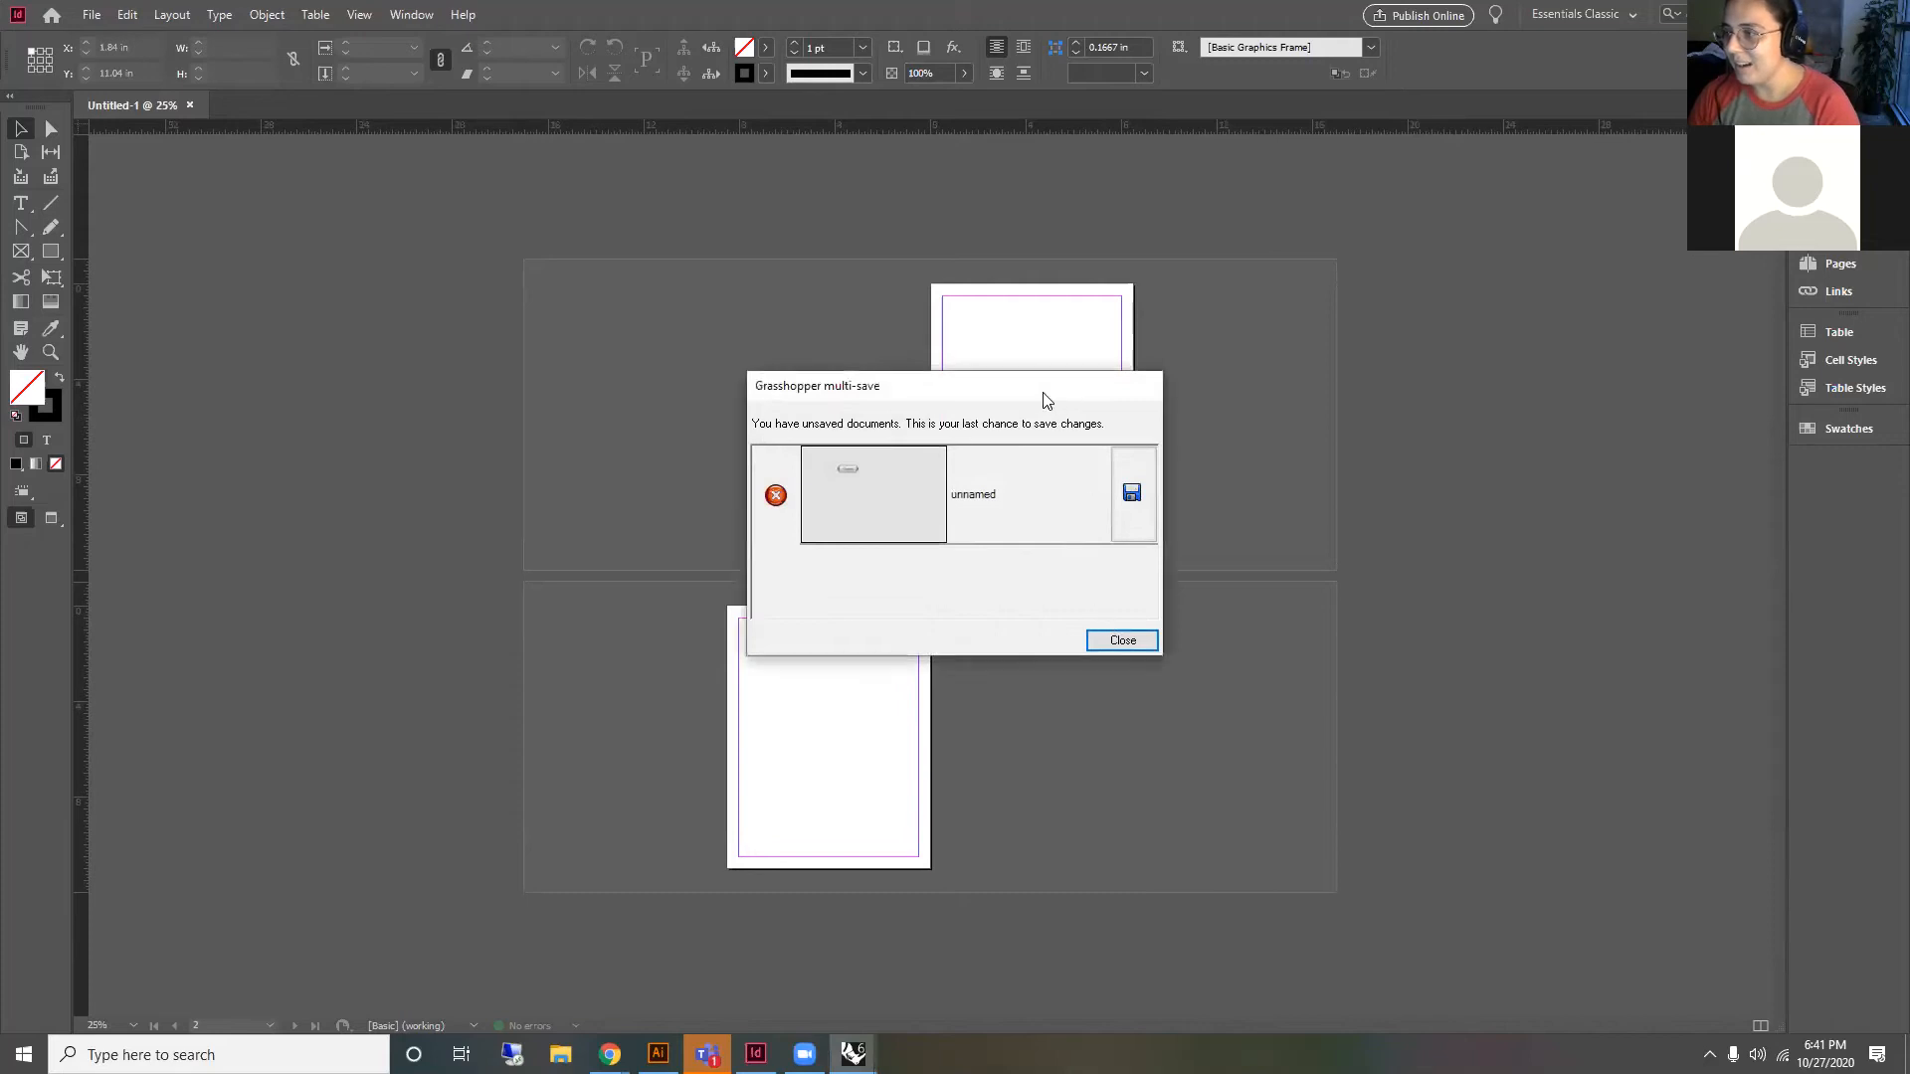
pyautogui.click(1122, 640)
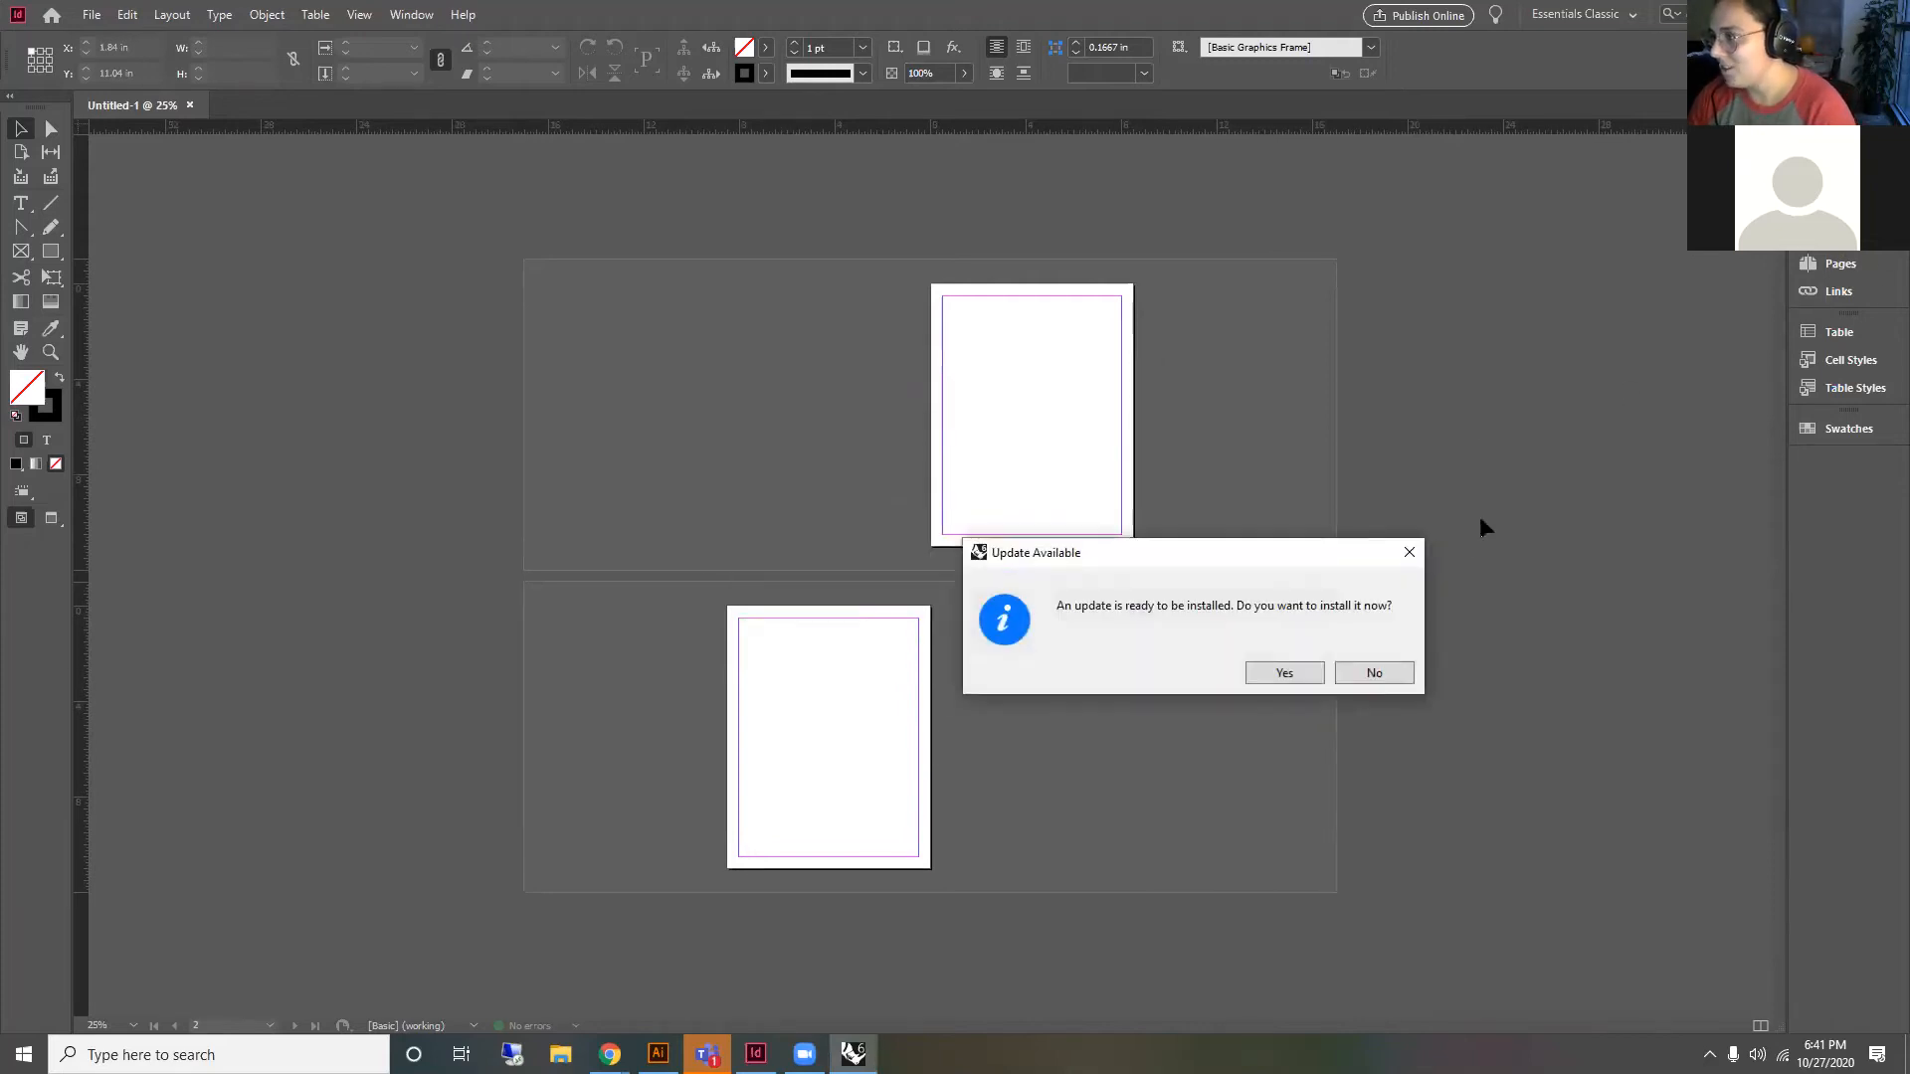
pyautogui.click(1373, 672)
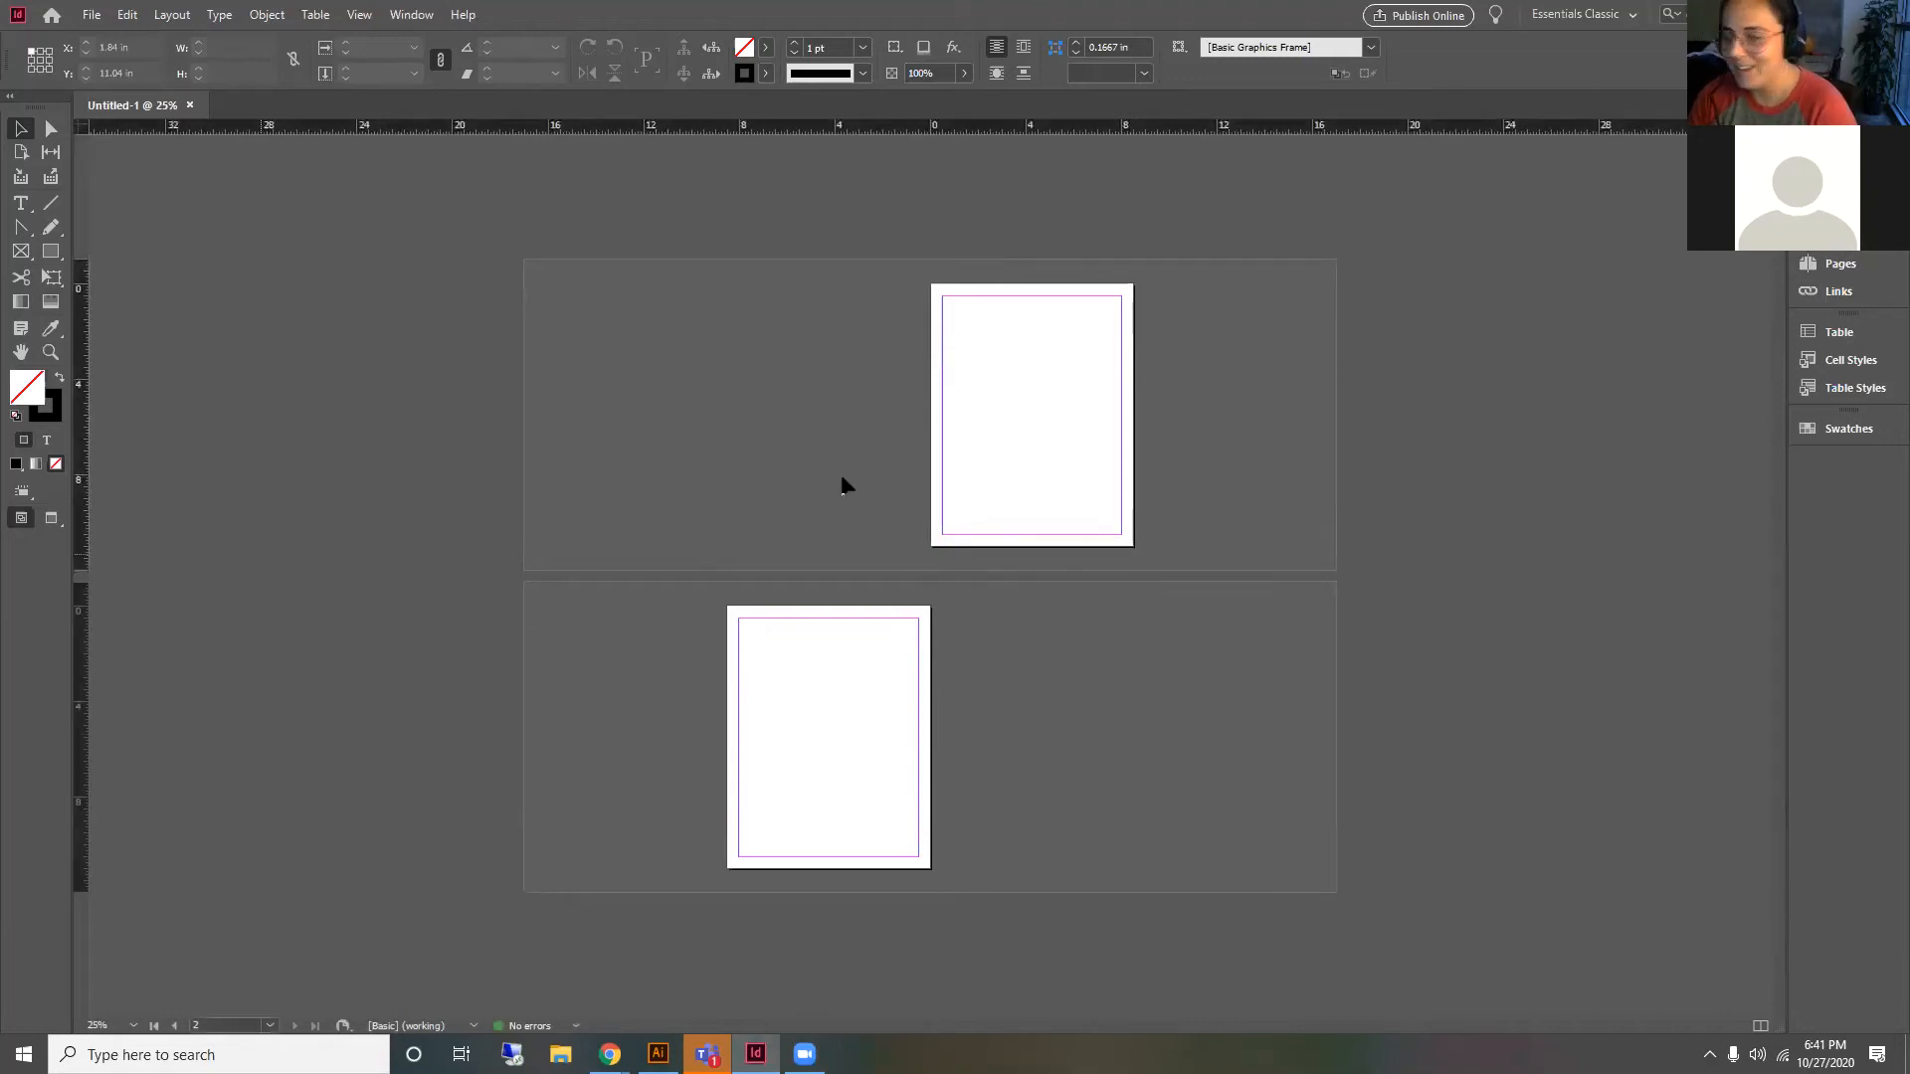
# Step: Add a third page to the document so that it faces page 2
pyautogui.click(1849, 272)
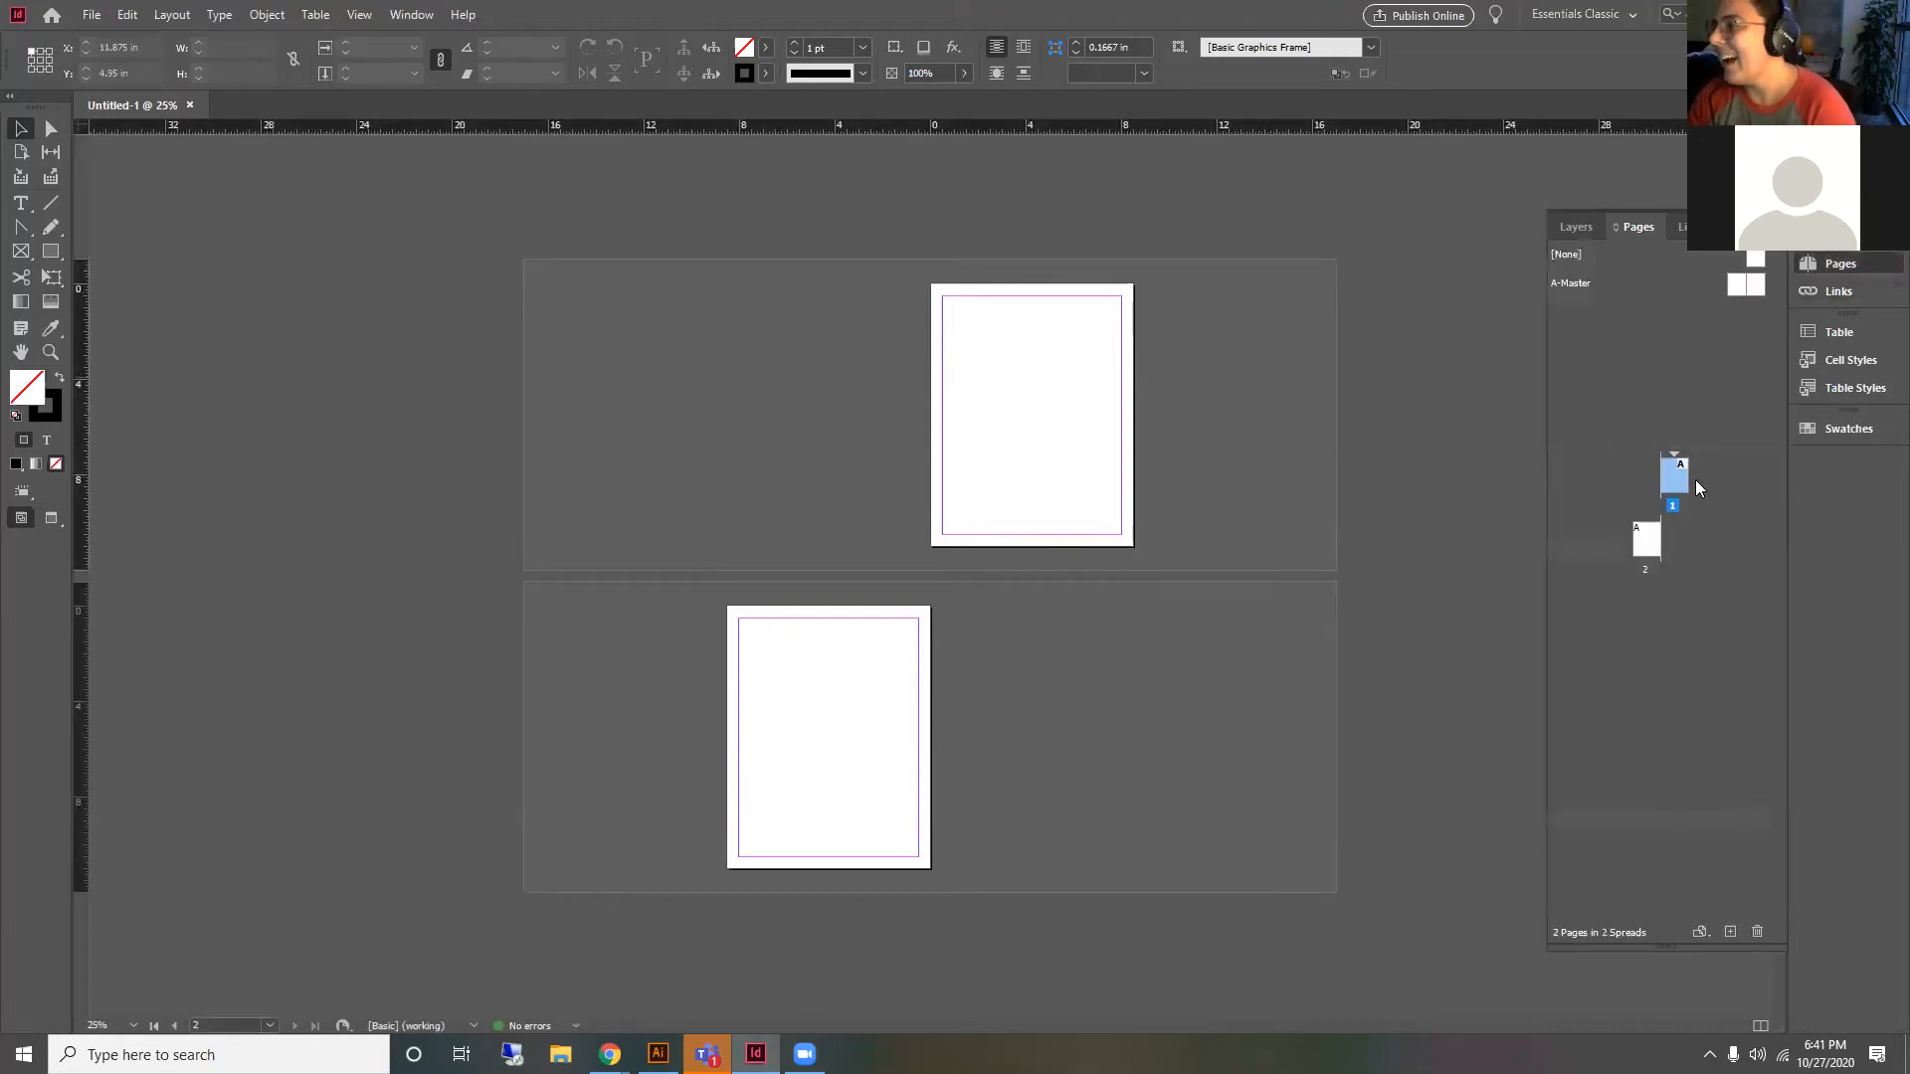
pyautogui.click(1730, 932)
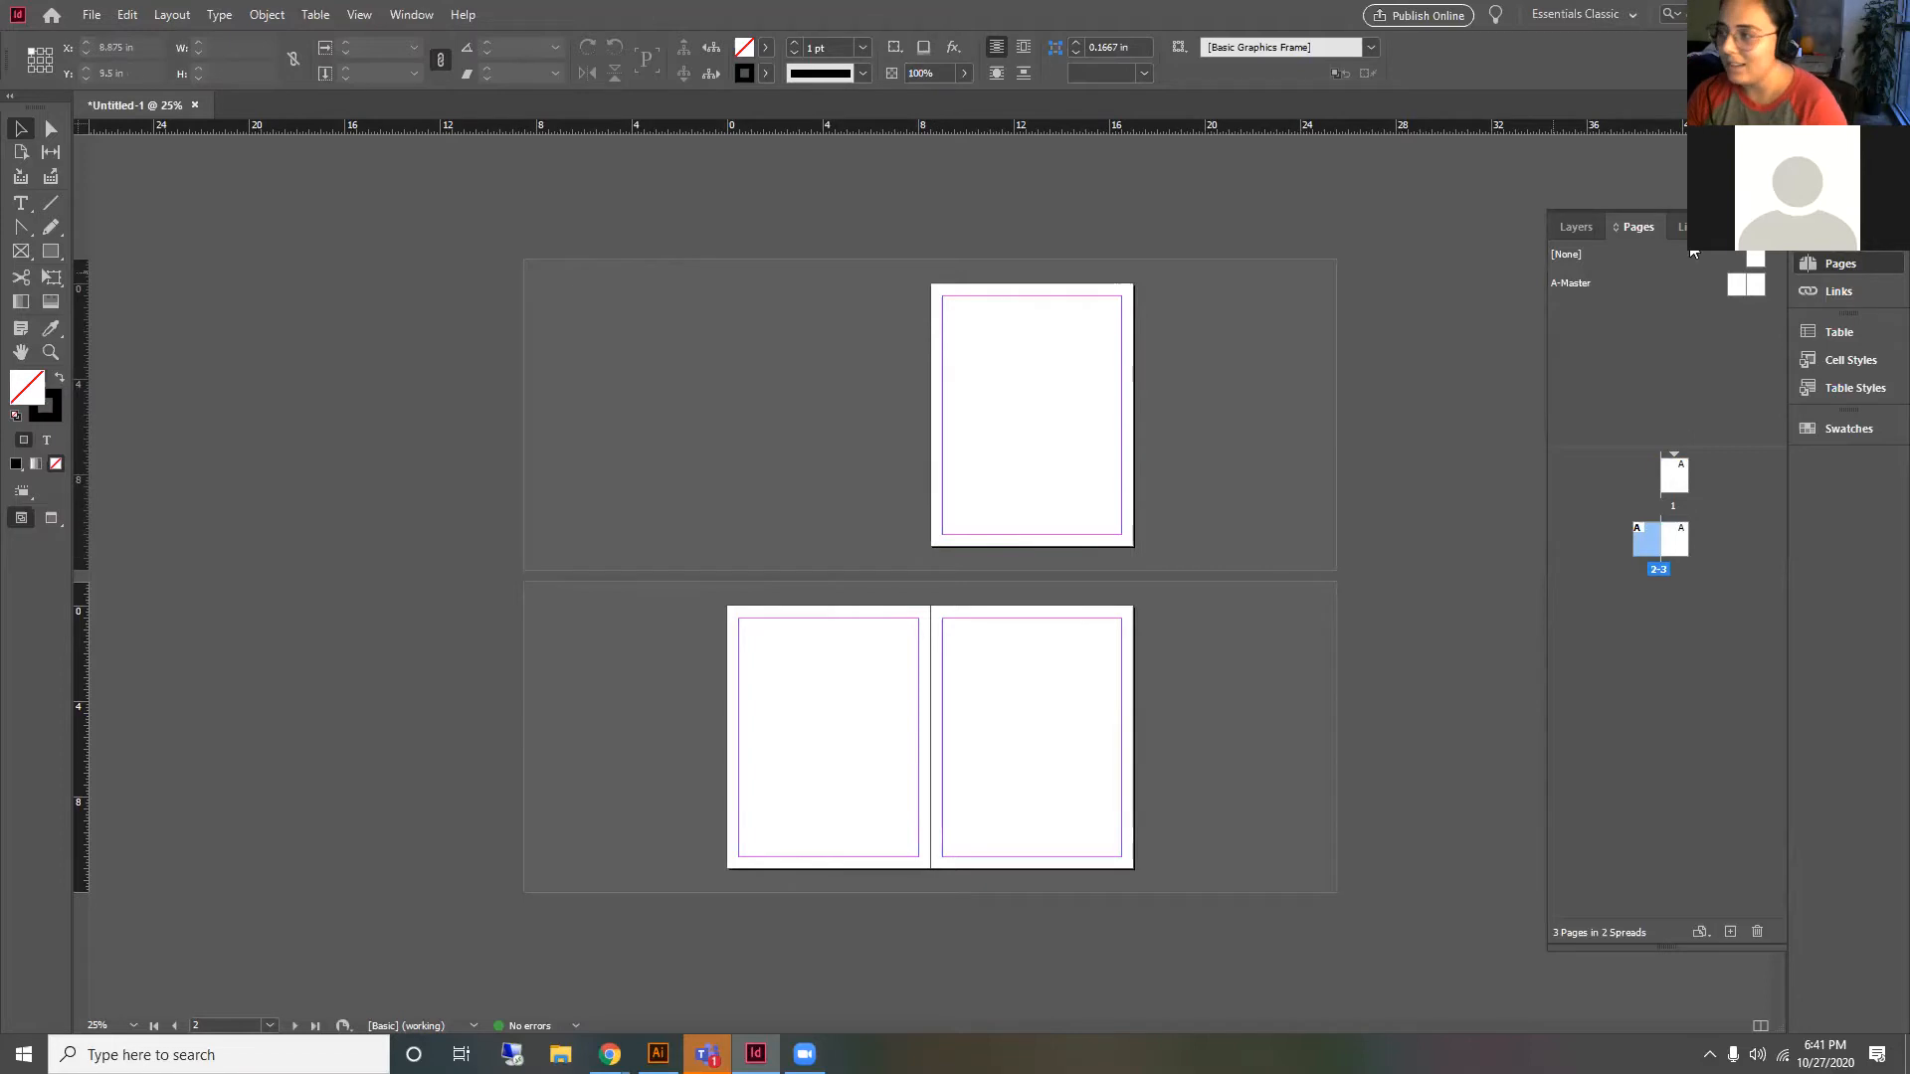
pyautogui.click(1759, 224)
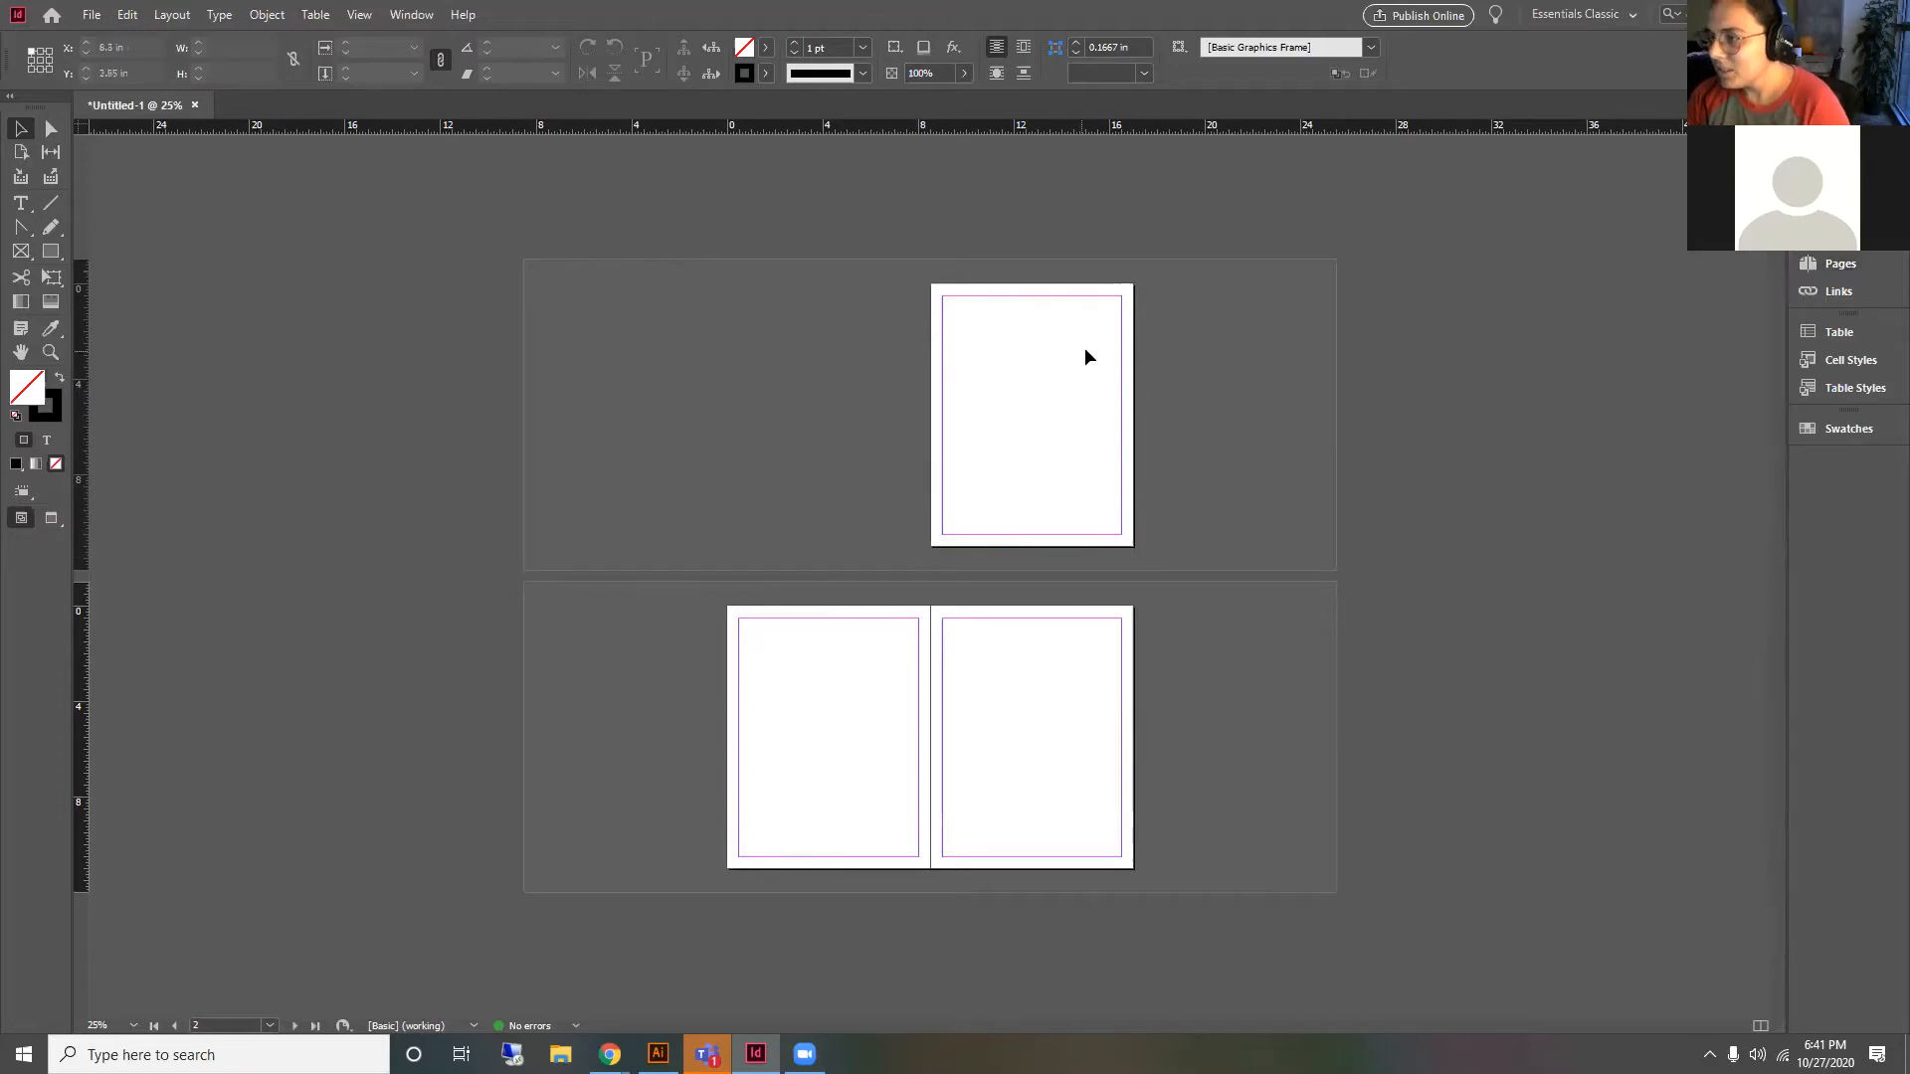
pyautogui.hotkey('ctrl', '=')
pyautogui.scroll(3, 1184, 582)
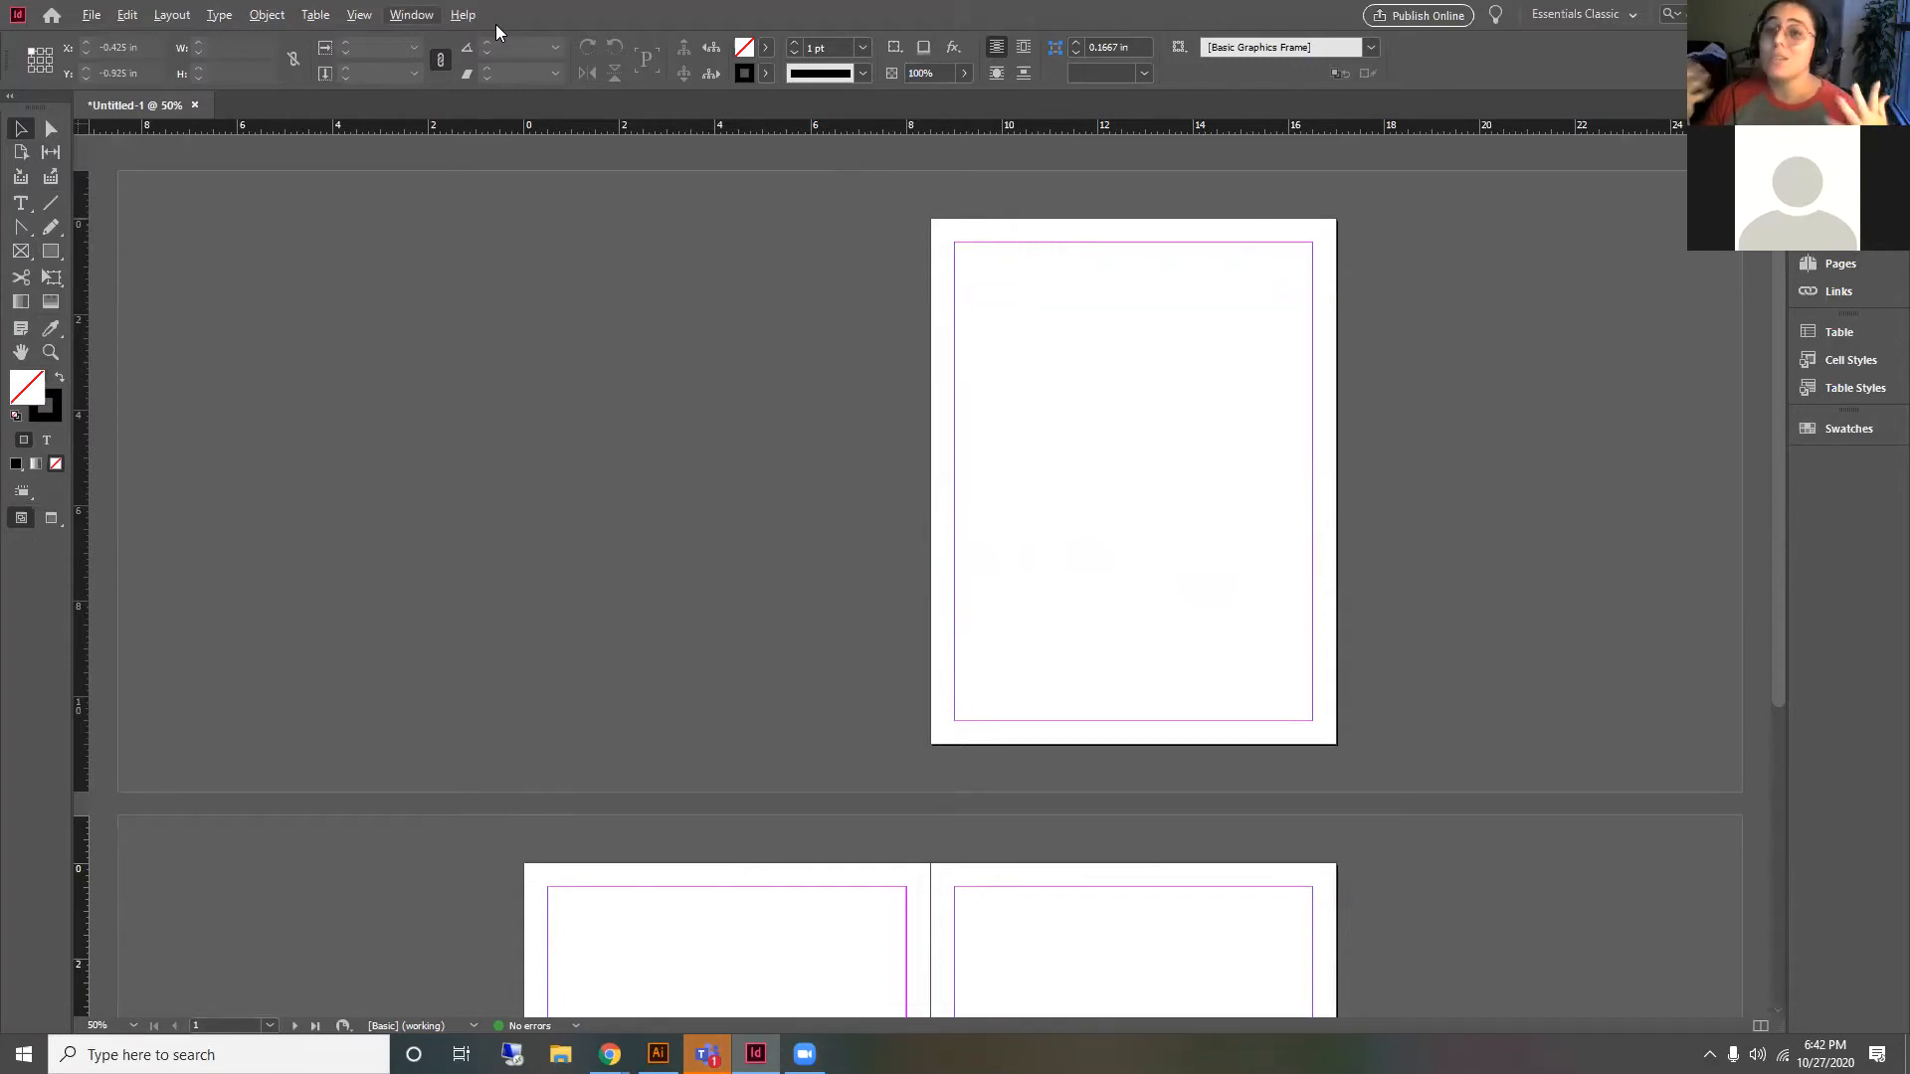
# Step: Switch the workspace to Interactive for PDF
pyautogui.click(411, 15)
pyautogui.moveTo(474, 65)
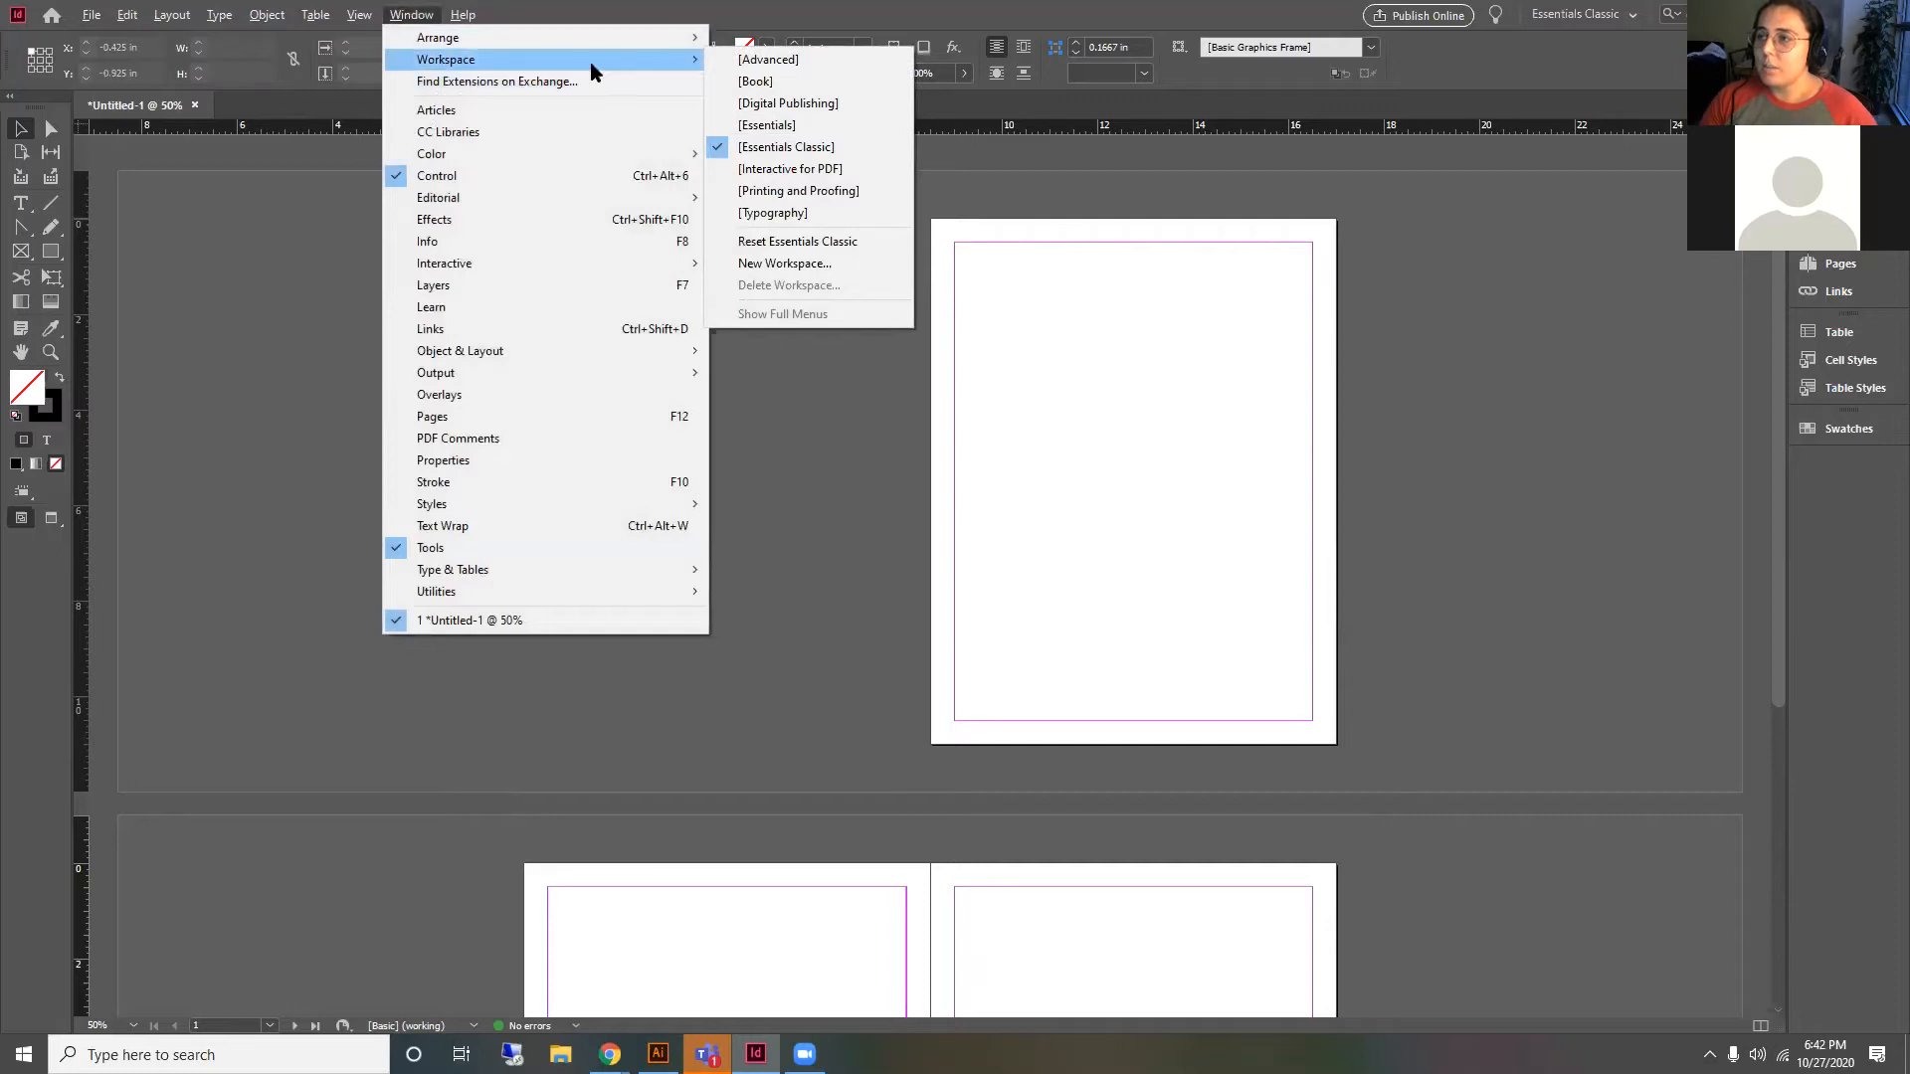
pyautogui.click(833, 170)
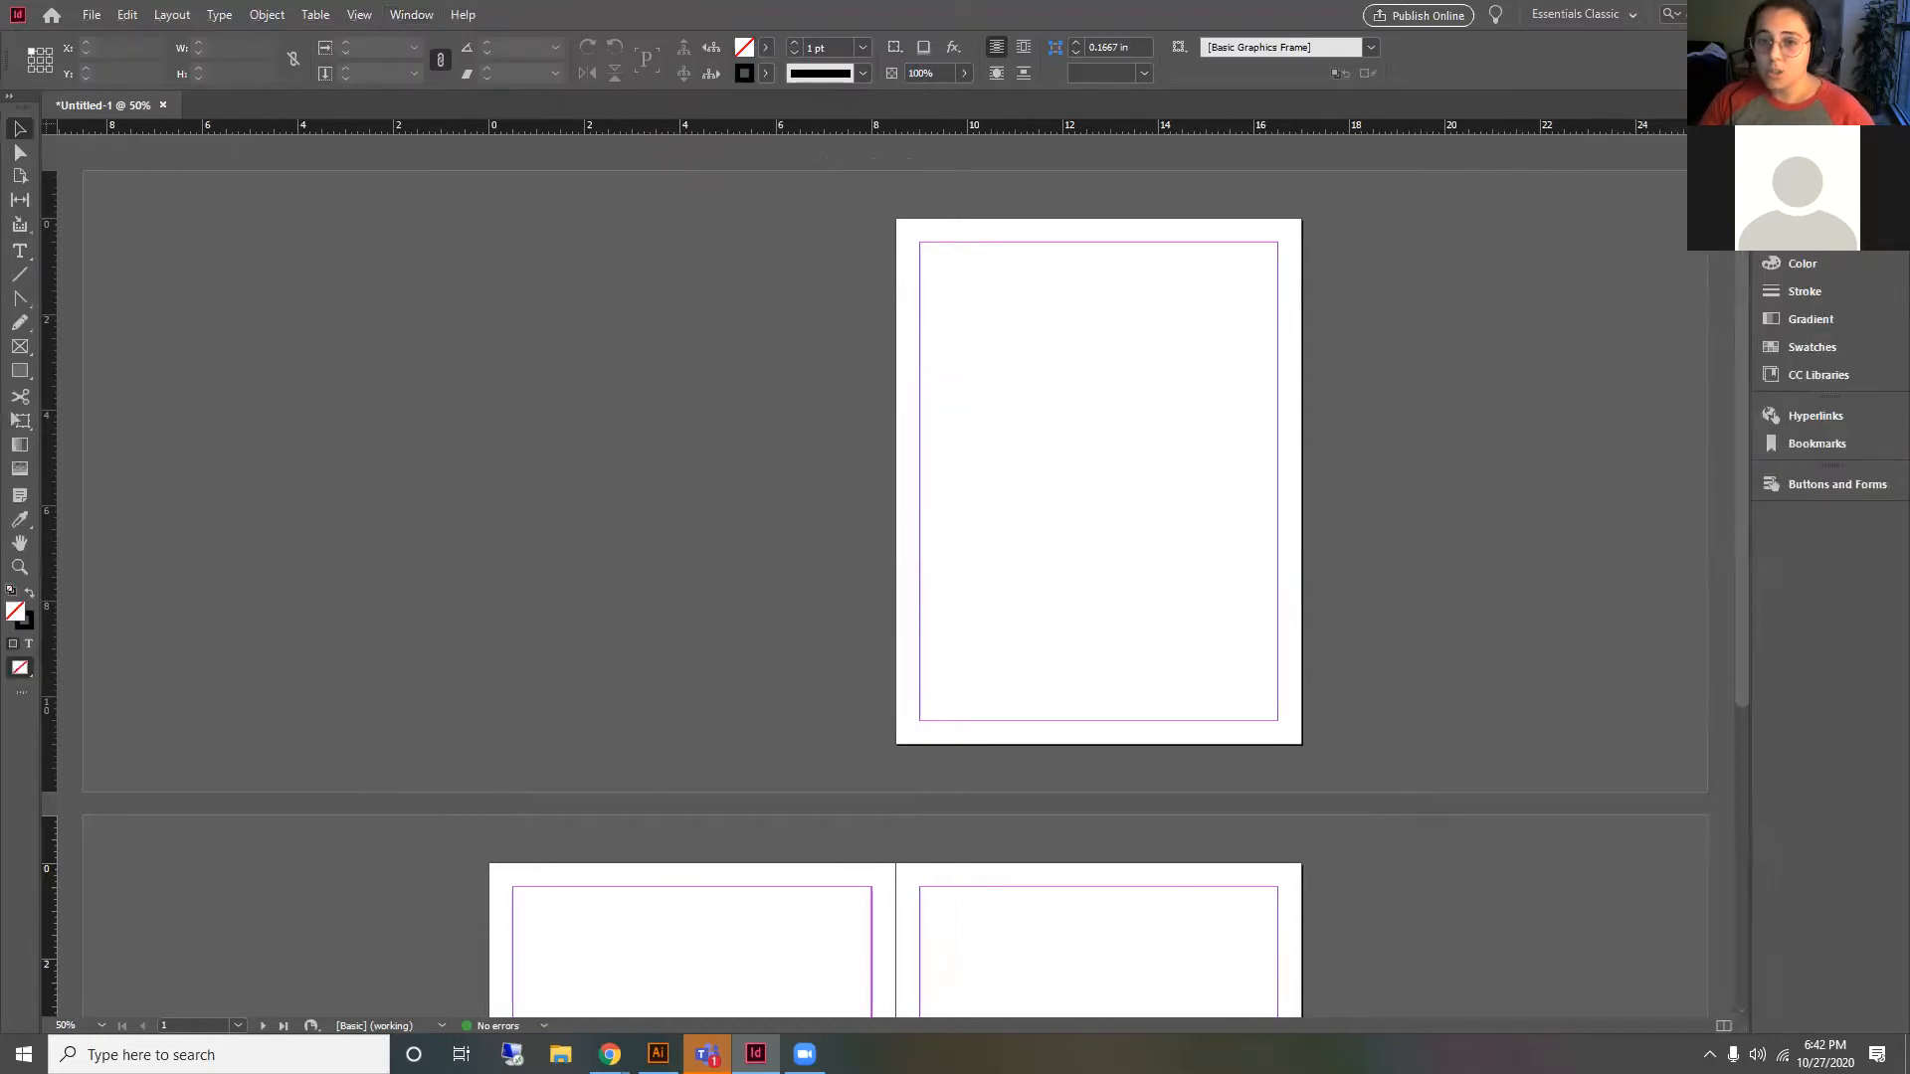
# Step: Move the Sample Buttons And Forms panel off the page and collapse it along with the Pages panel
pyautogui.moveTo(1004, 376); pyautogui.dragTo(1632, 554)
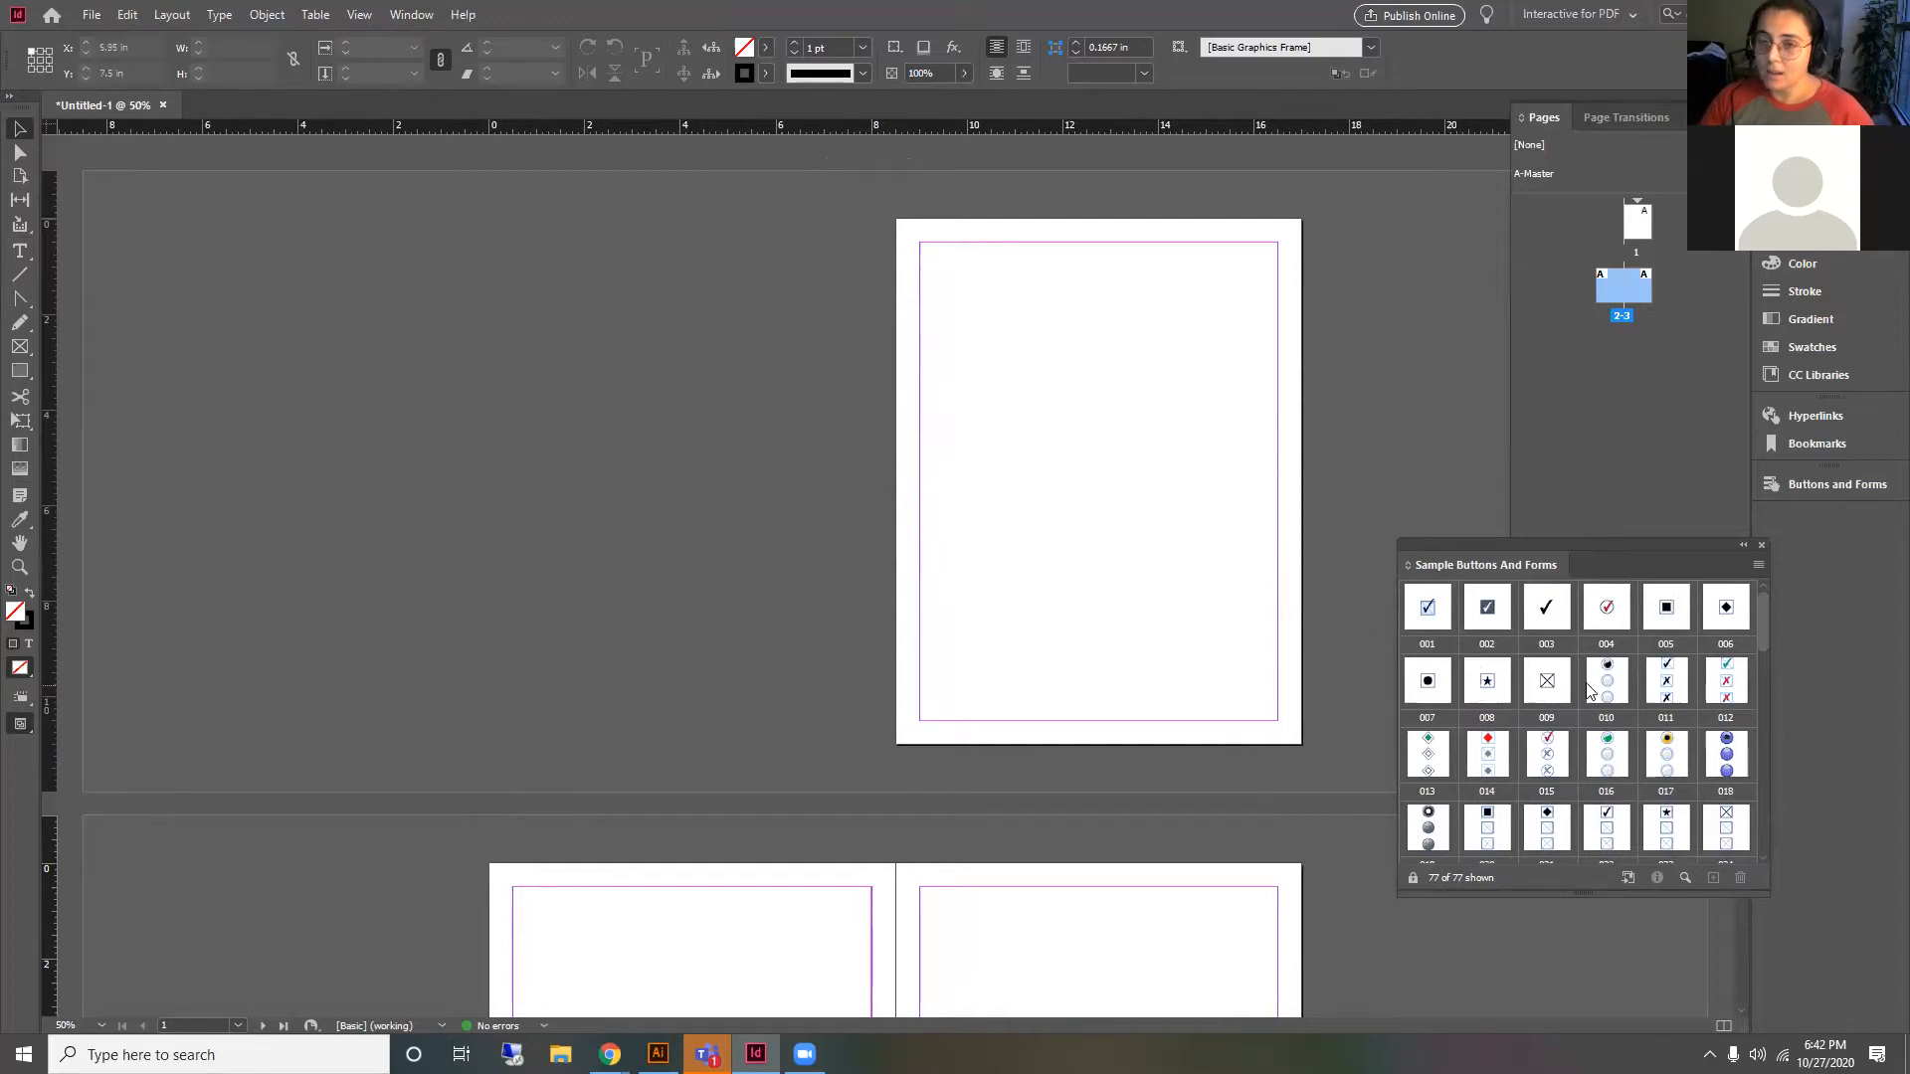
pyautogui.click(1719, 118)
pyautogui.click(1744, 546)
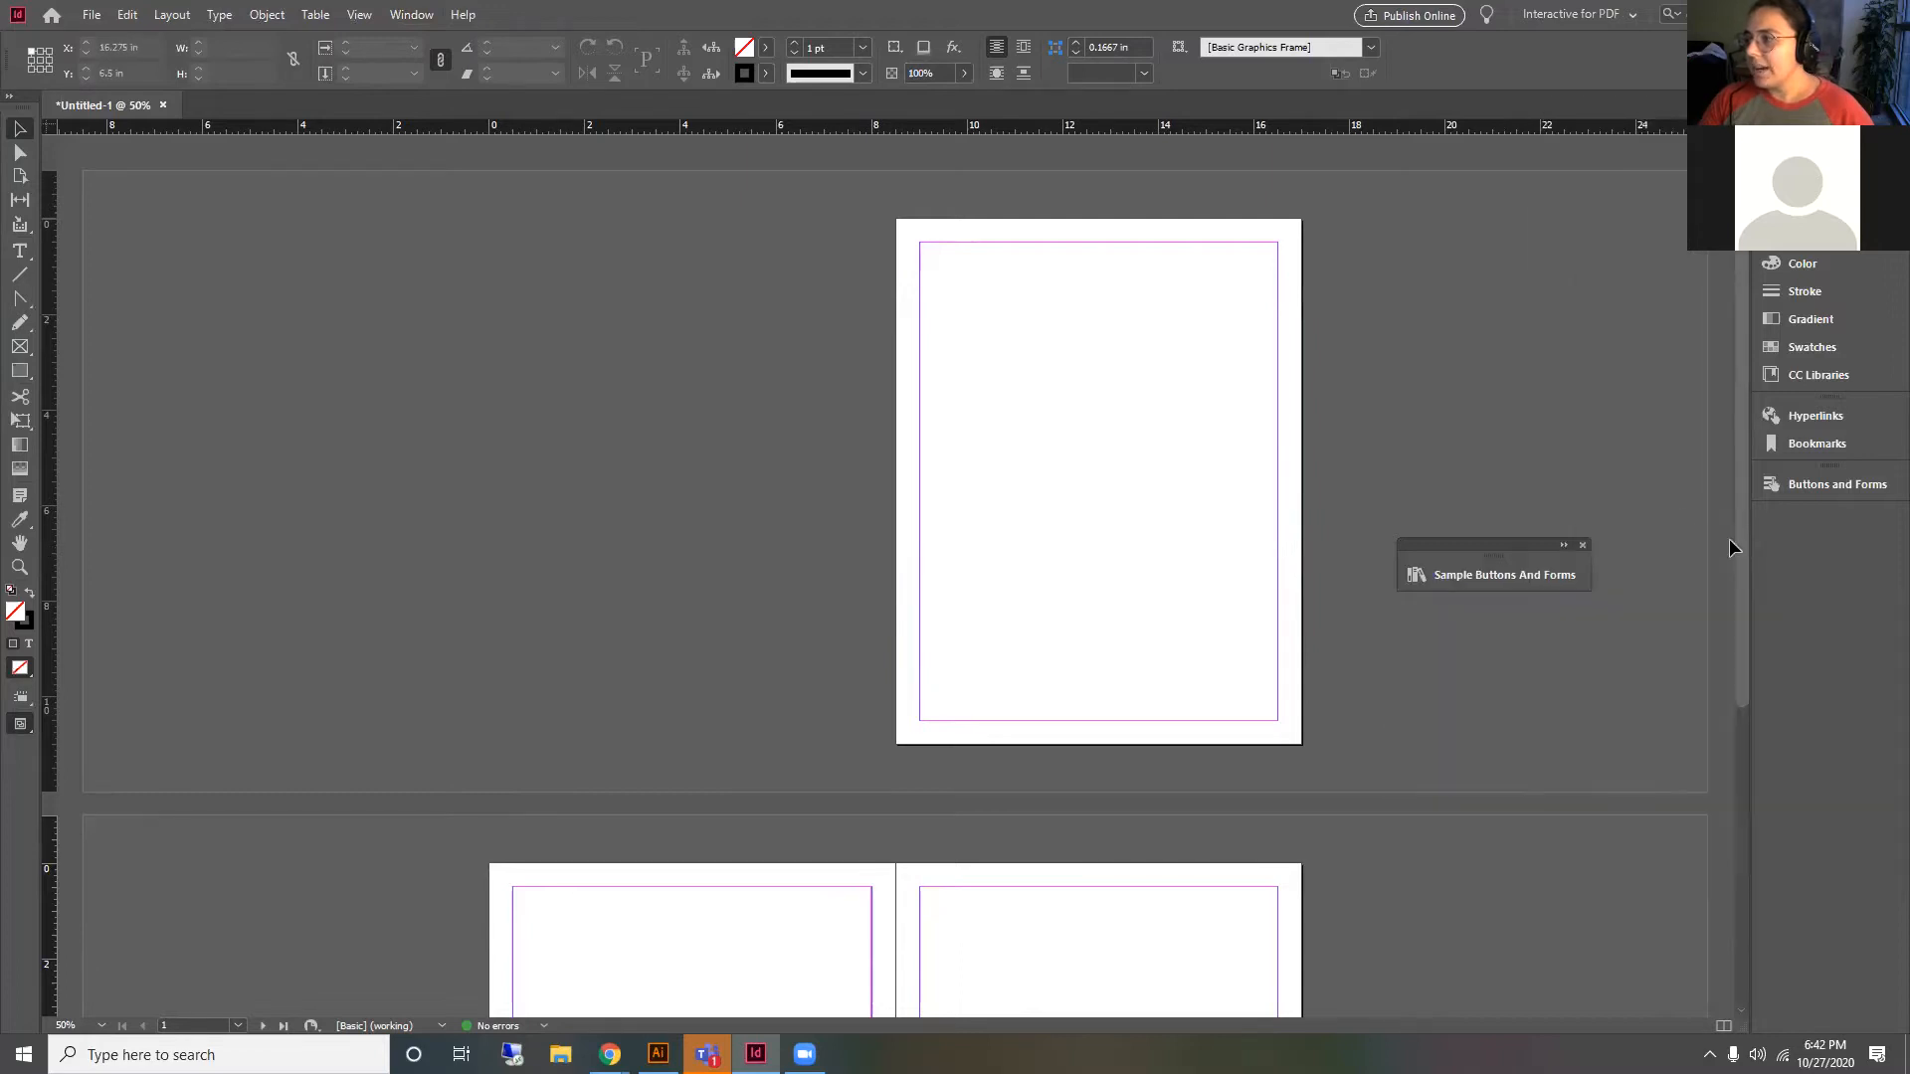
# Step: Dock the Sample Buttons And Forms panel below Buttons and Forms and switch the workspace to Essentials Classic
pyautogui.moveTo(1496, 551); pyautogui.dragTo(1820, 521)
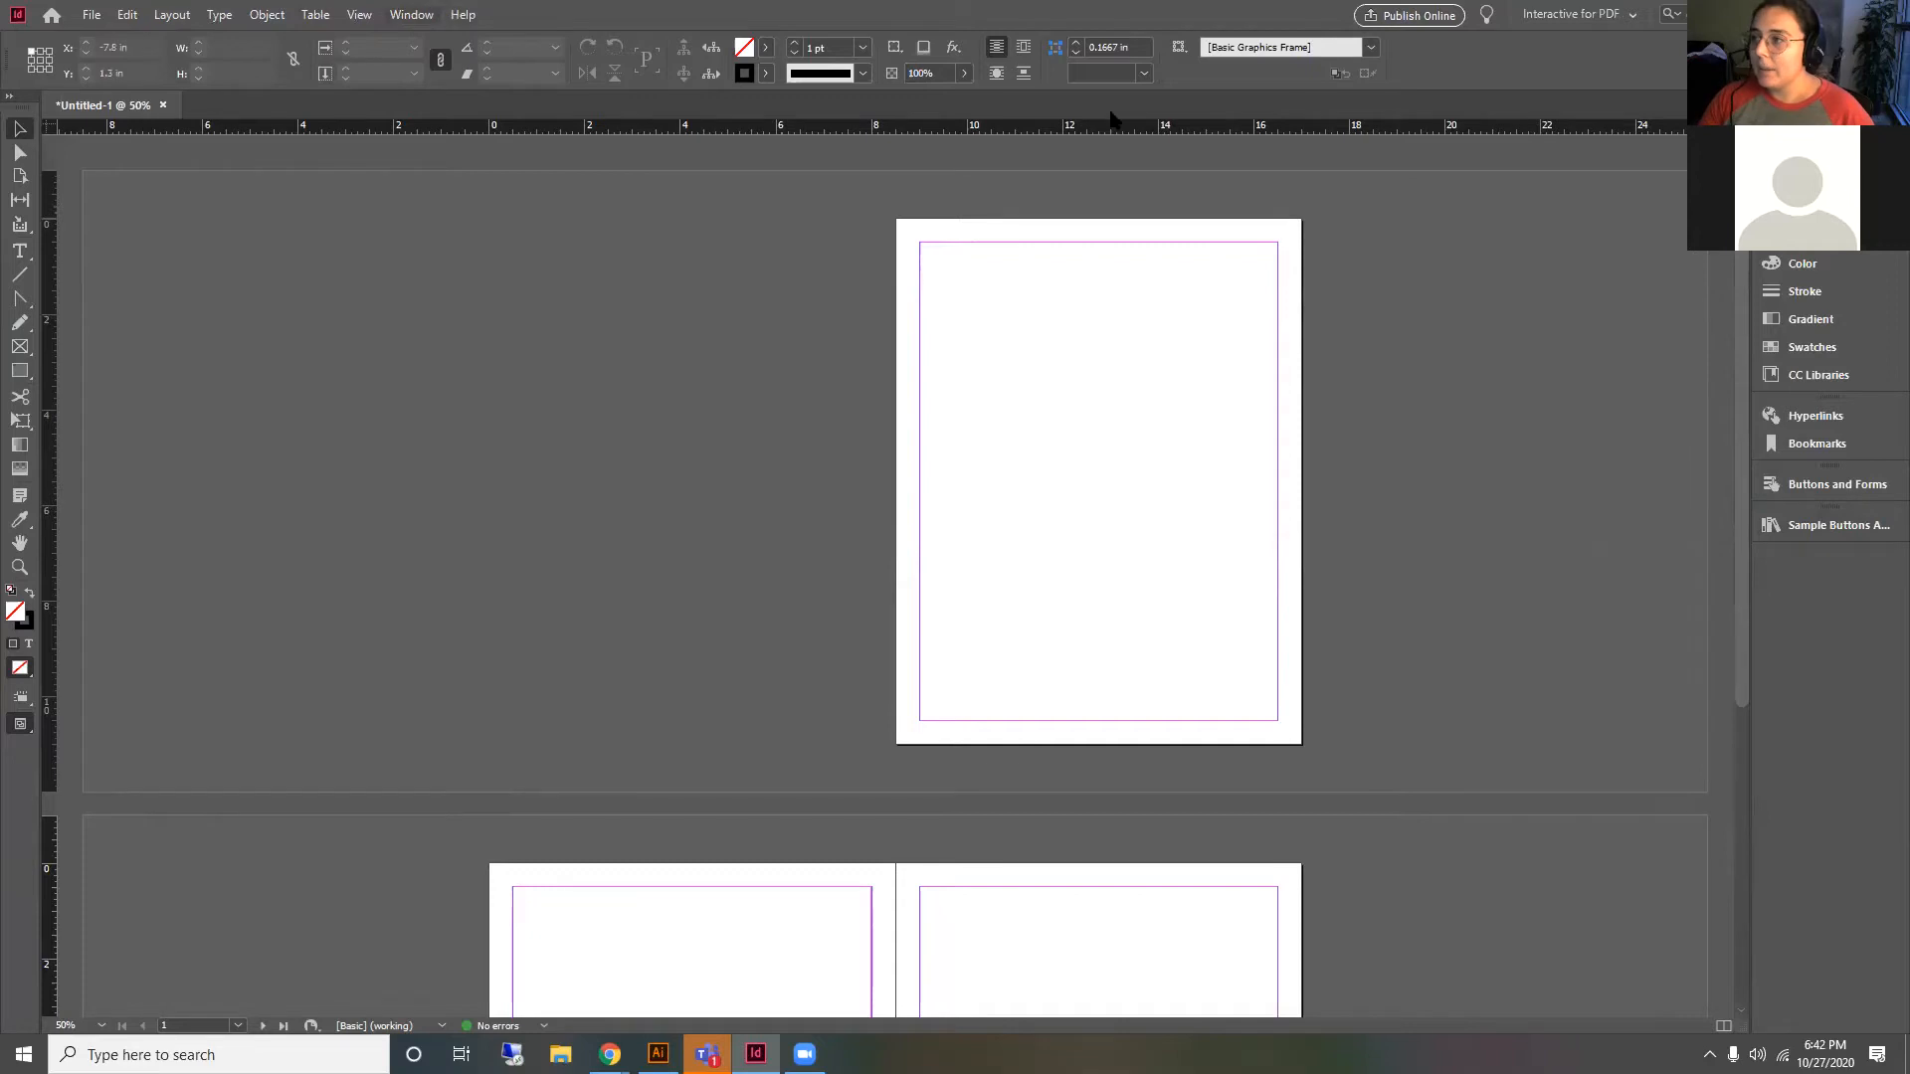
pyautogui.click(395, 12)
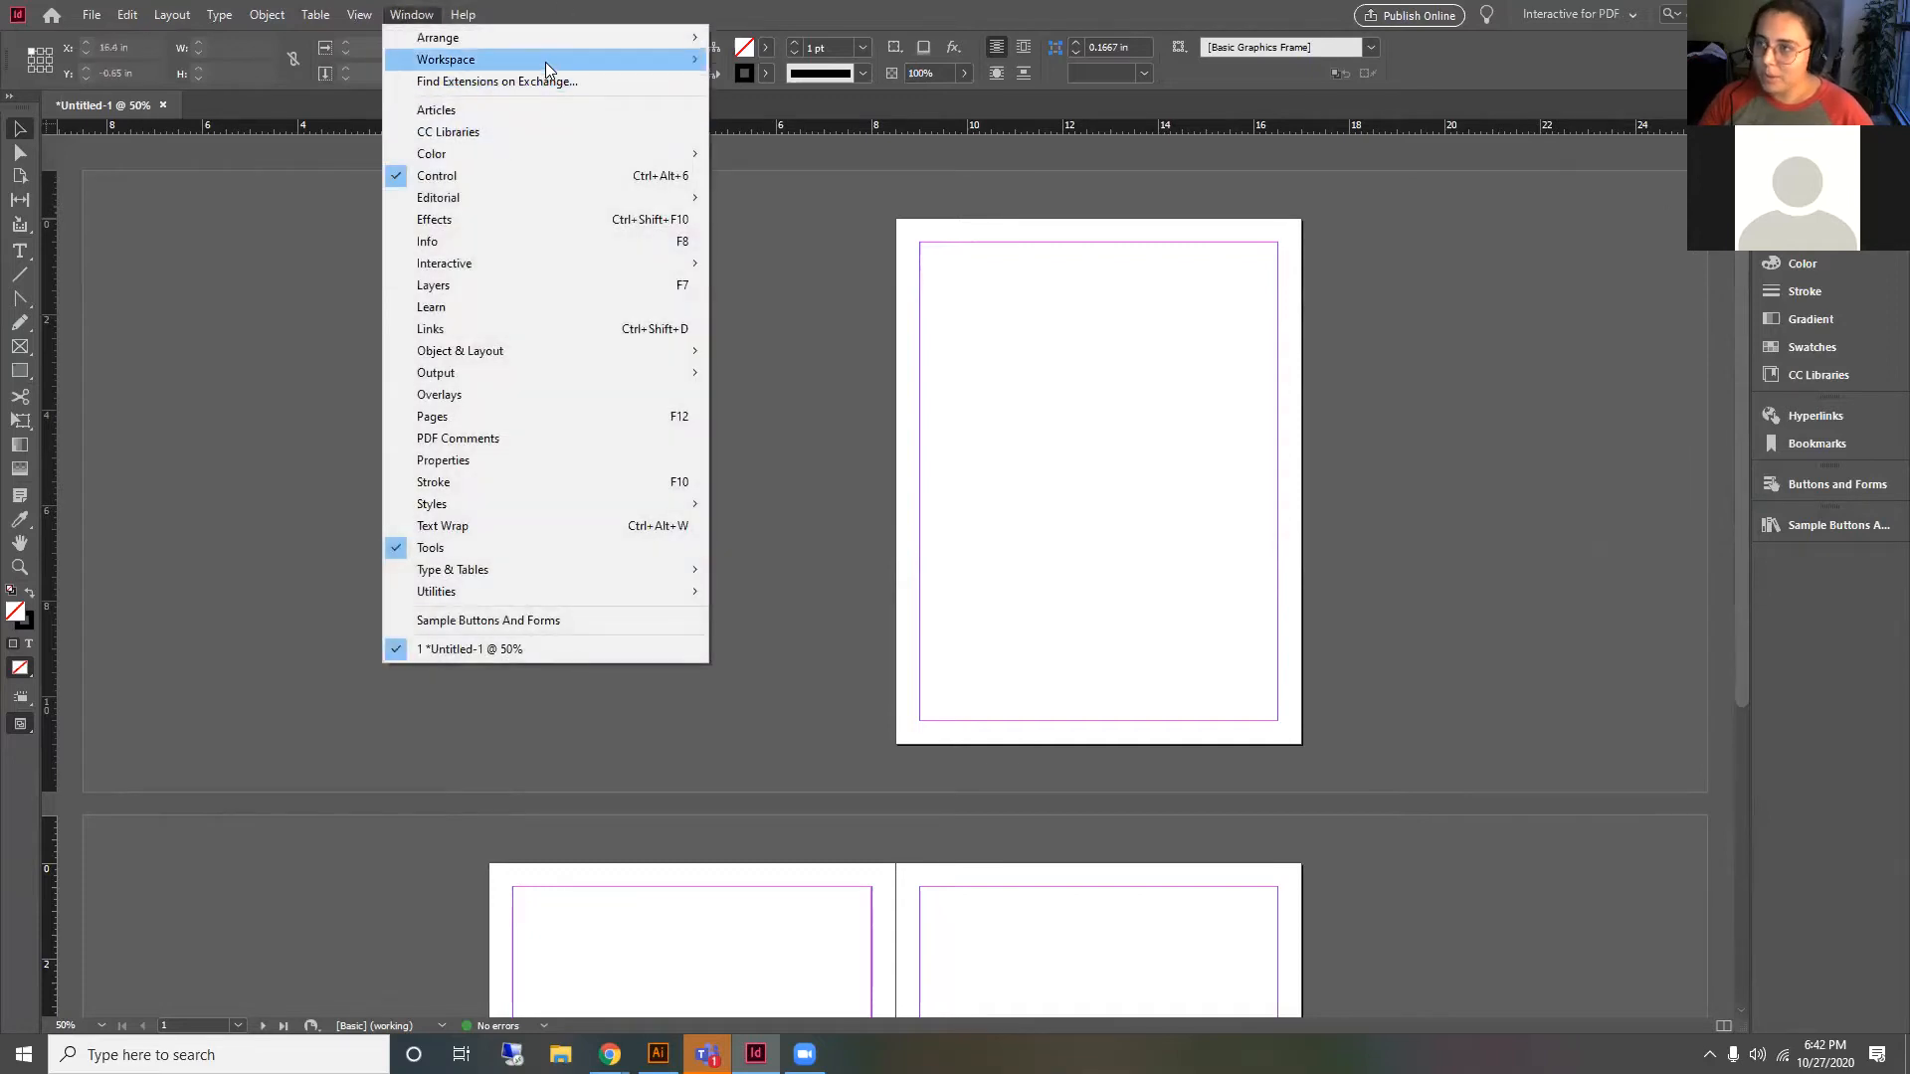
pyautogui.moveTo(545, 62)
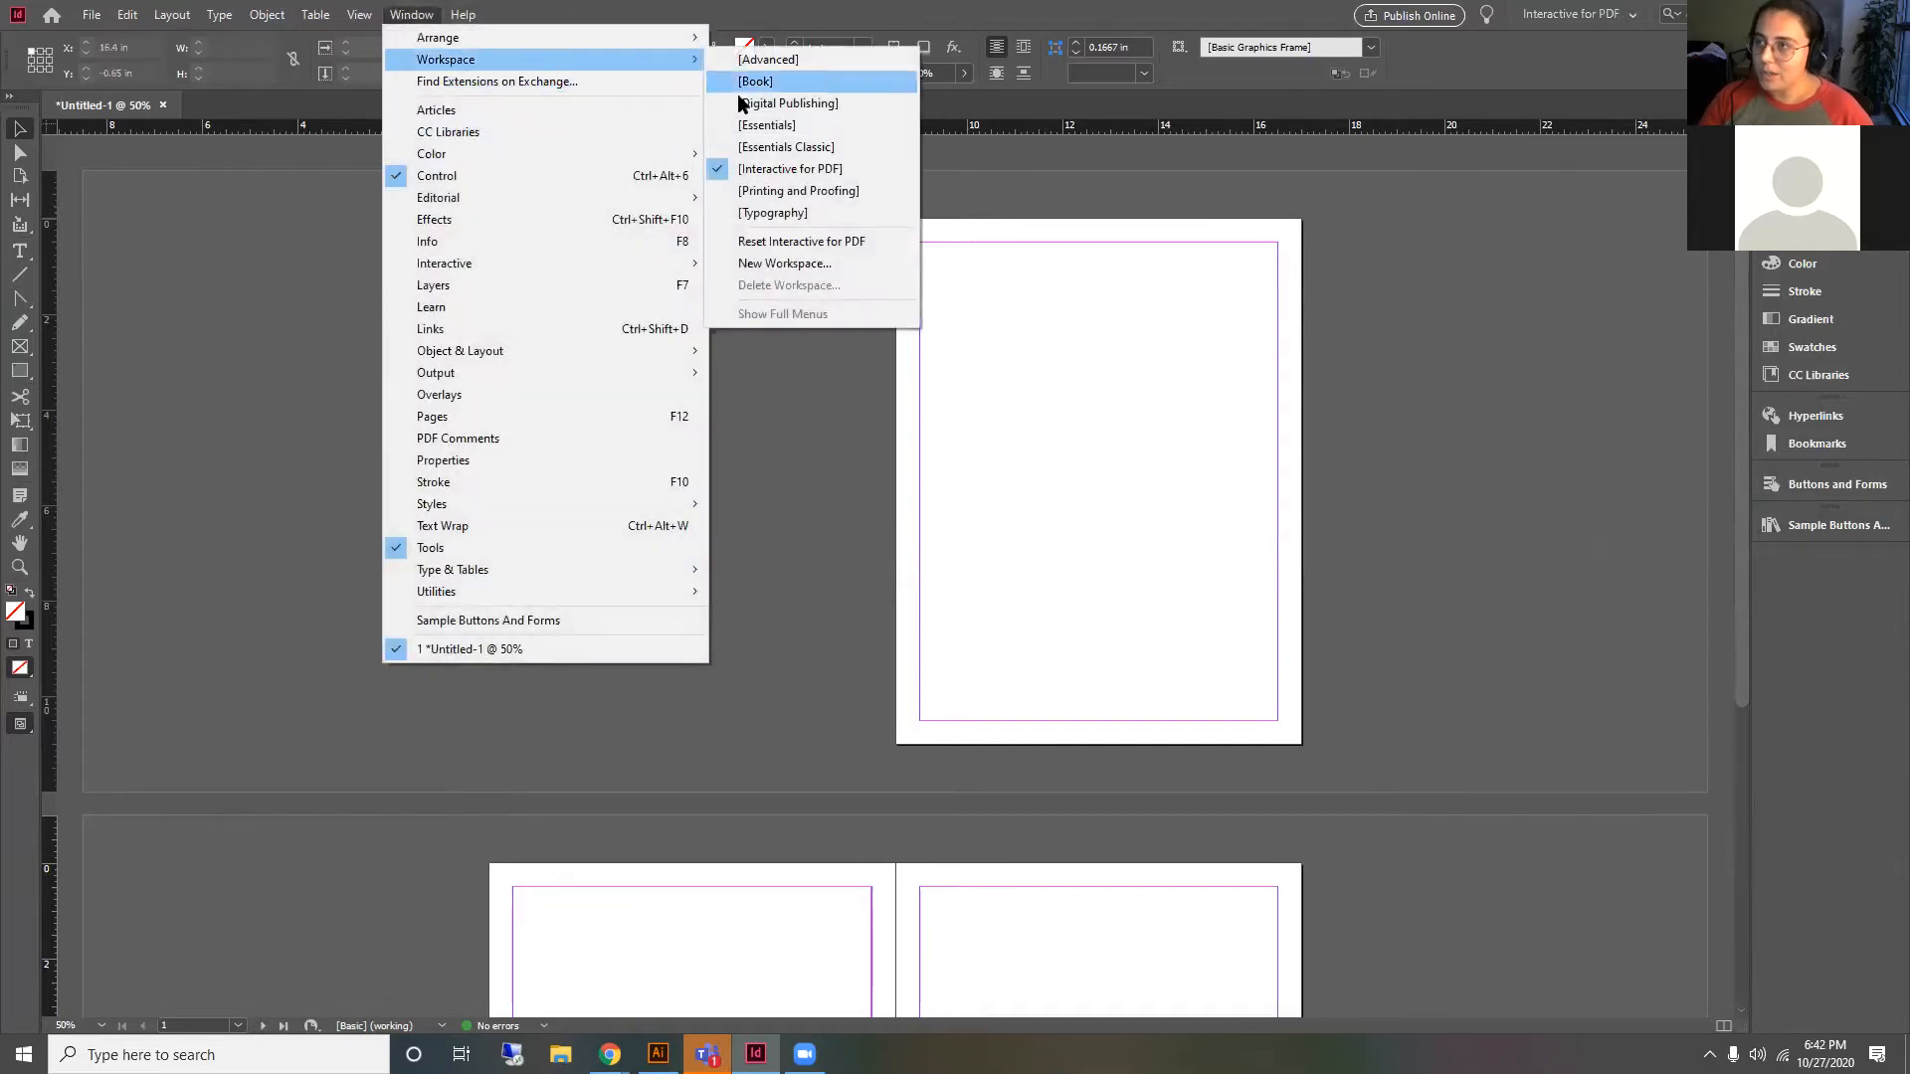
pyautogui.click(831, 149)
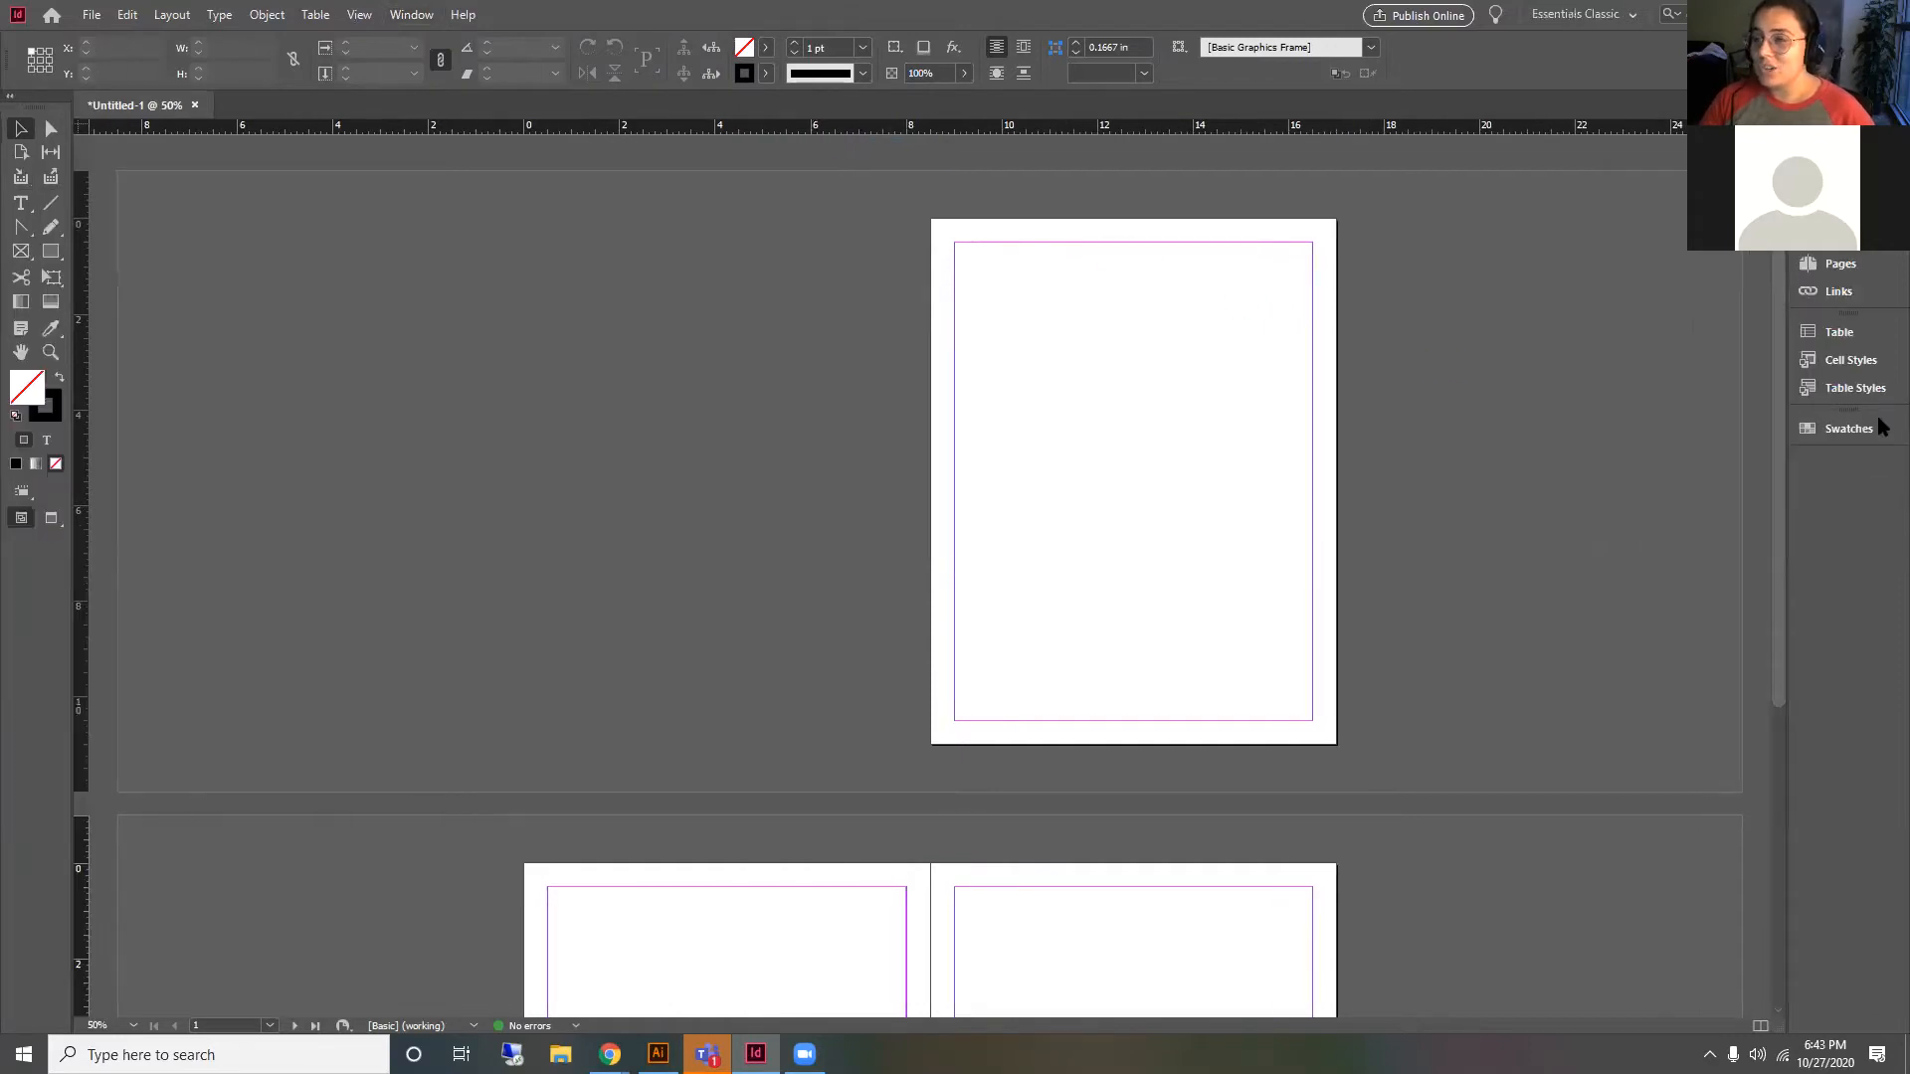
pyautogui.scroll(-1, 1507, 296)
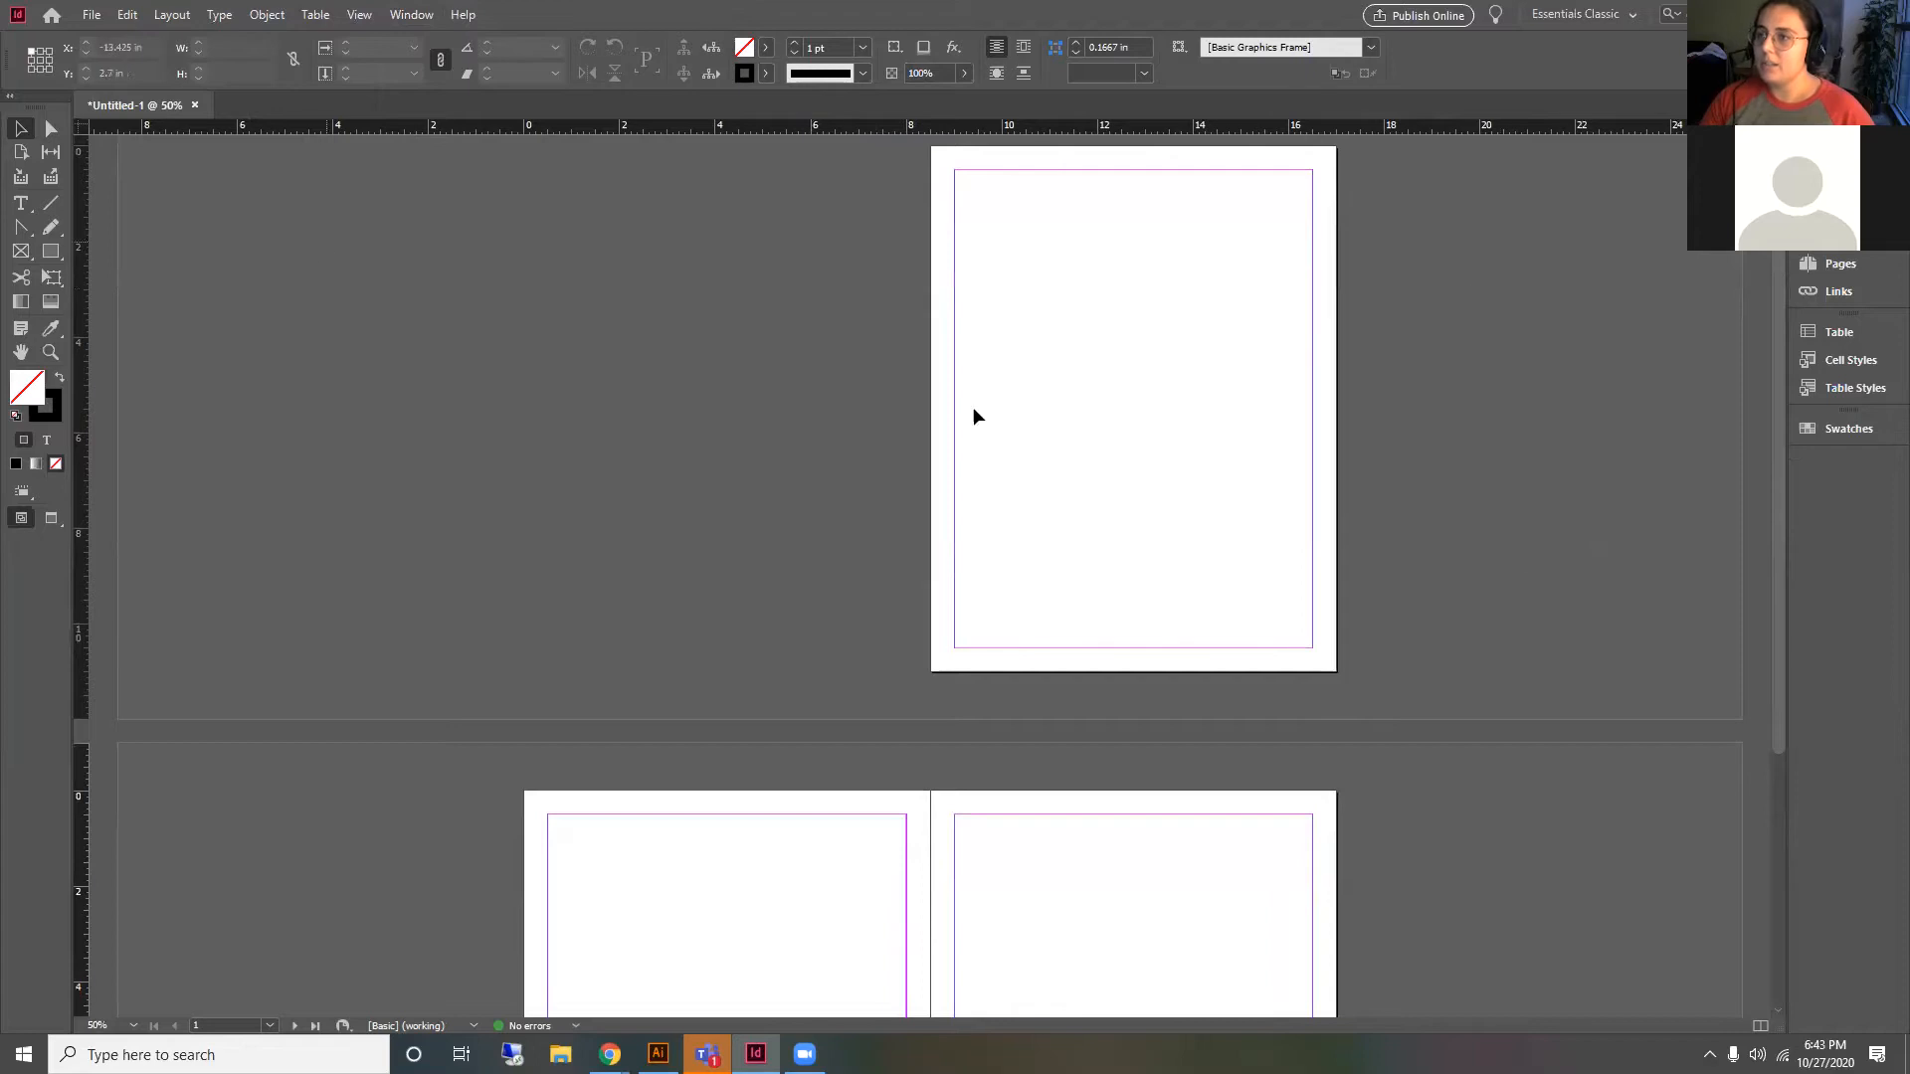
pyautogui.scroll(1, 1346, 448)
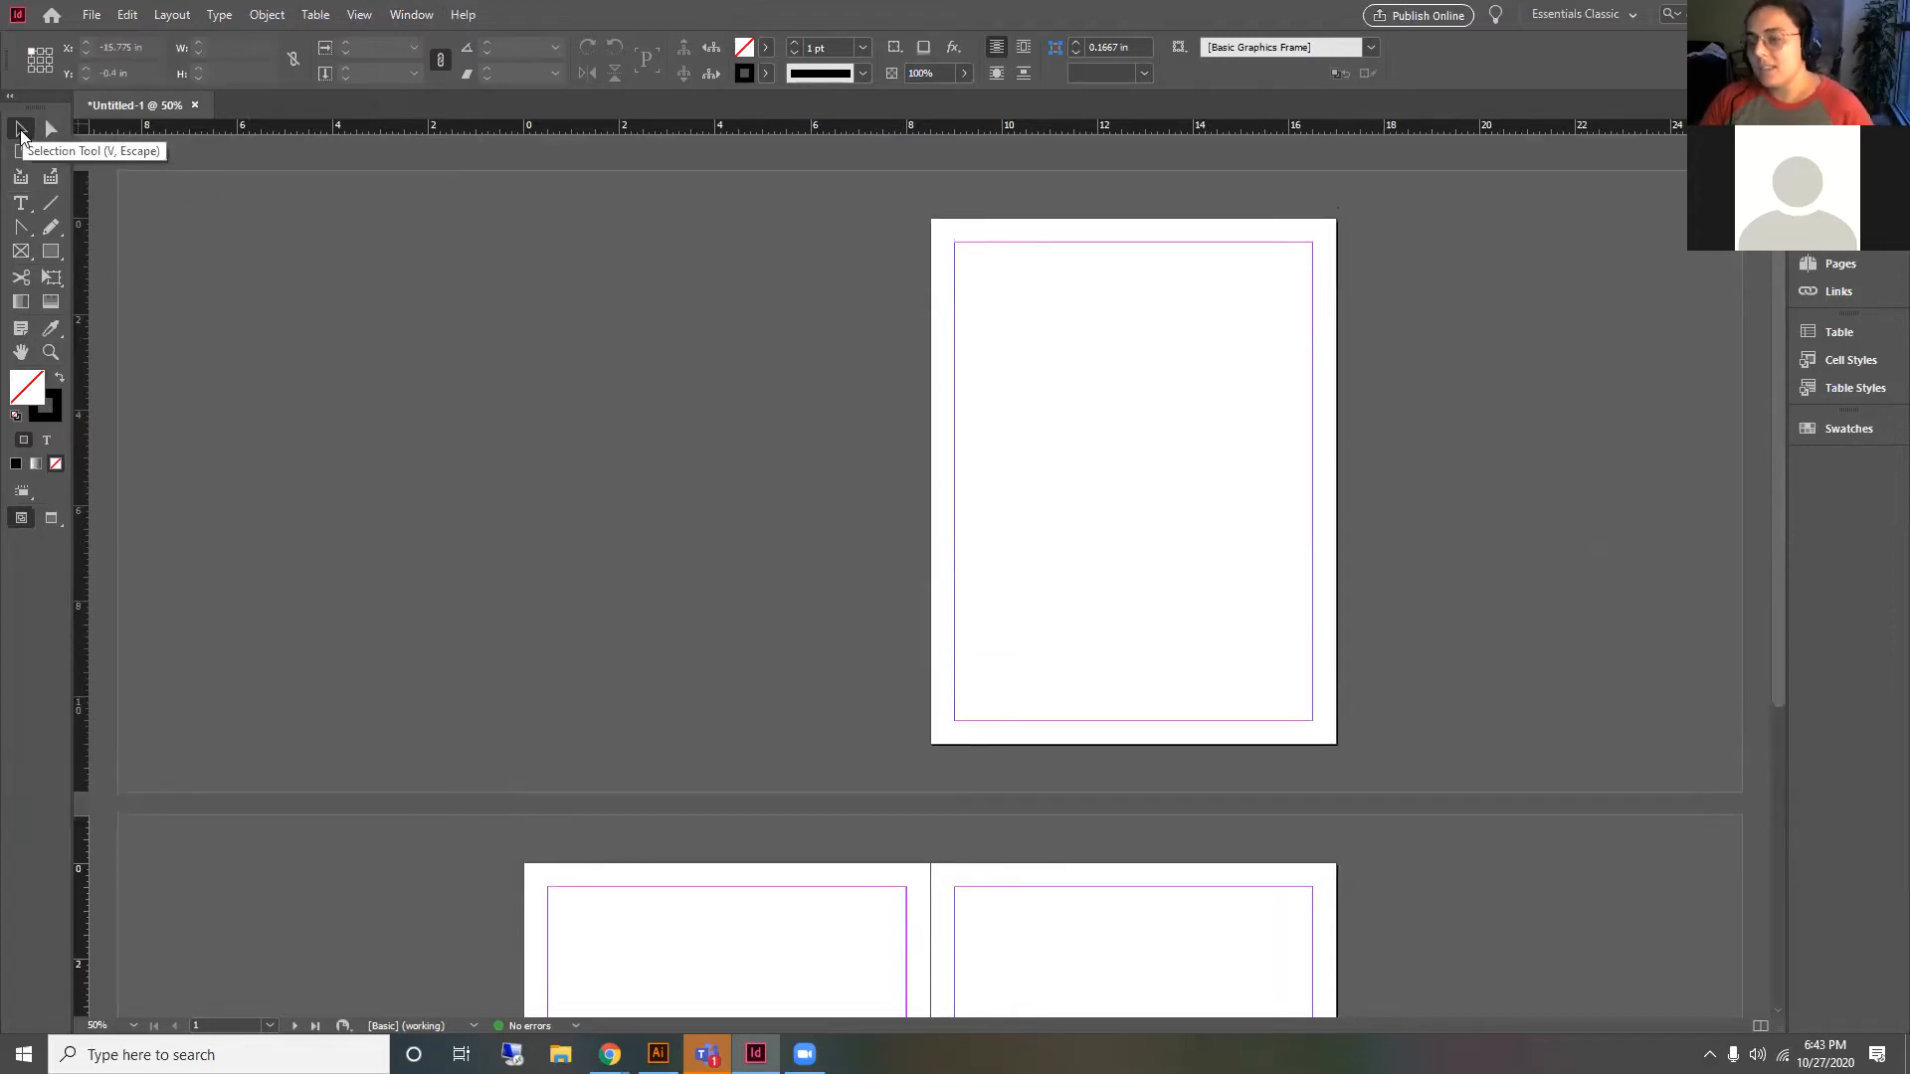
# Step: Draw a rectangle about 4.58 by 3.63 in near the middle of page 1 and shift it slightly up and left
pyautogui.click(50, 251)
pyautogui.moveTo(1032, 384); pyautogui.dragTo(1251, 557)
pyautogui.click(38, 127)
pyautogui.click(52, 129)
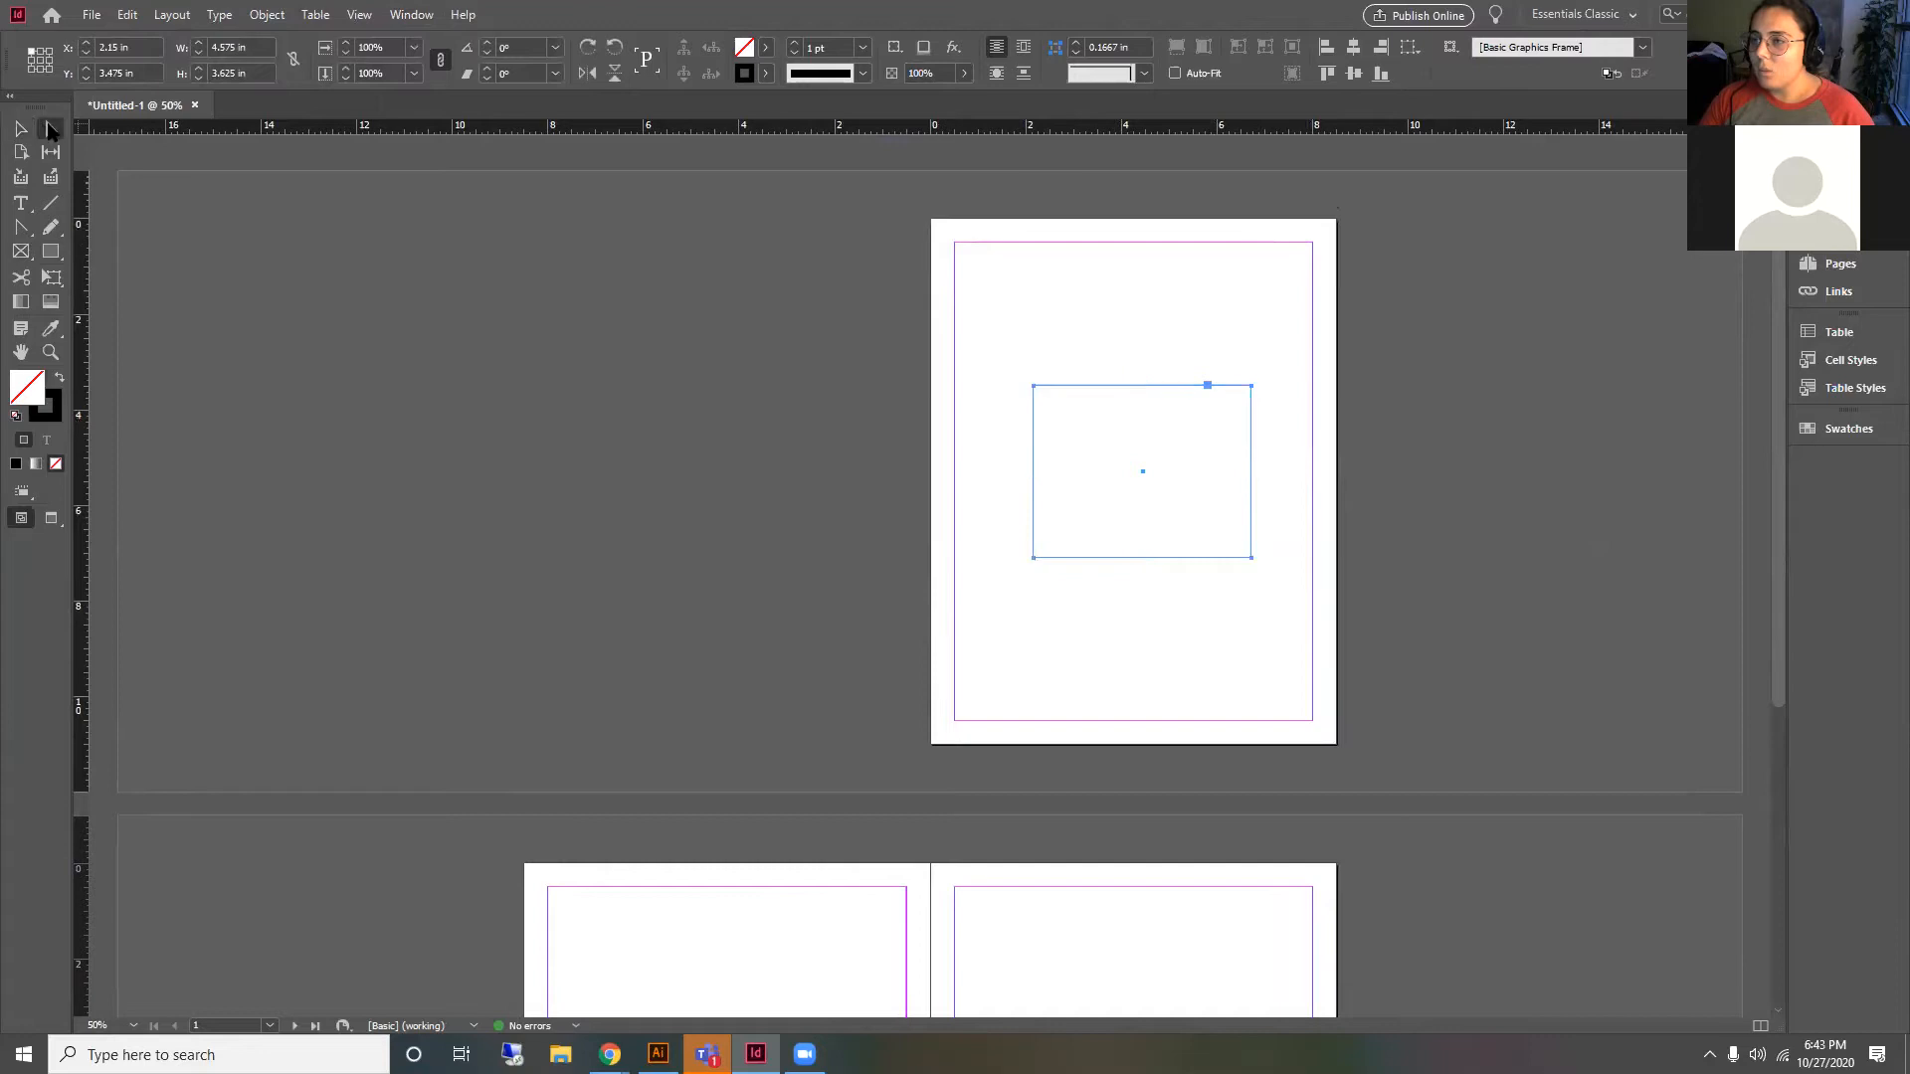
pyautogui.moveTo(1033, 386); pyautogui.dragTo(1013, 343)
# Step: Delete the rectangle's lower-right anchor point with the Direct Selection tool, and delete the remaining open path as well
pyautogui.moveTo(1271, 554); pyautogui.dragTo(1170, 460)
pyautogui.press('Delete')
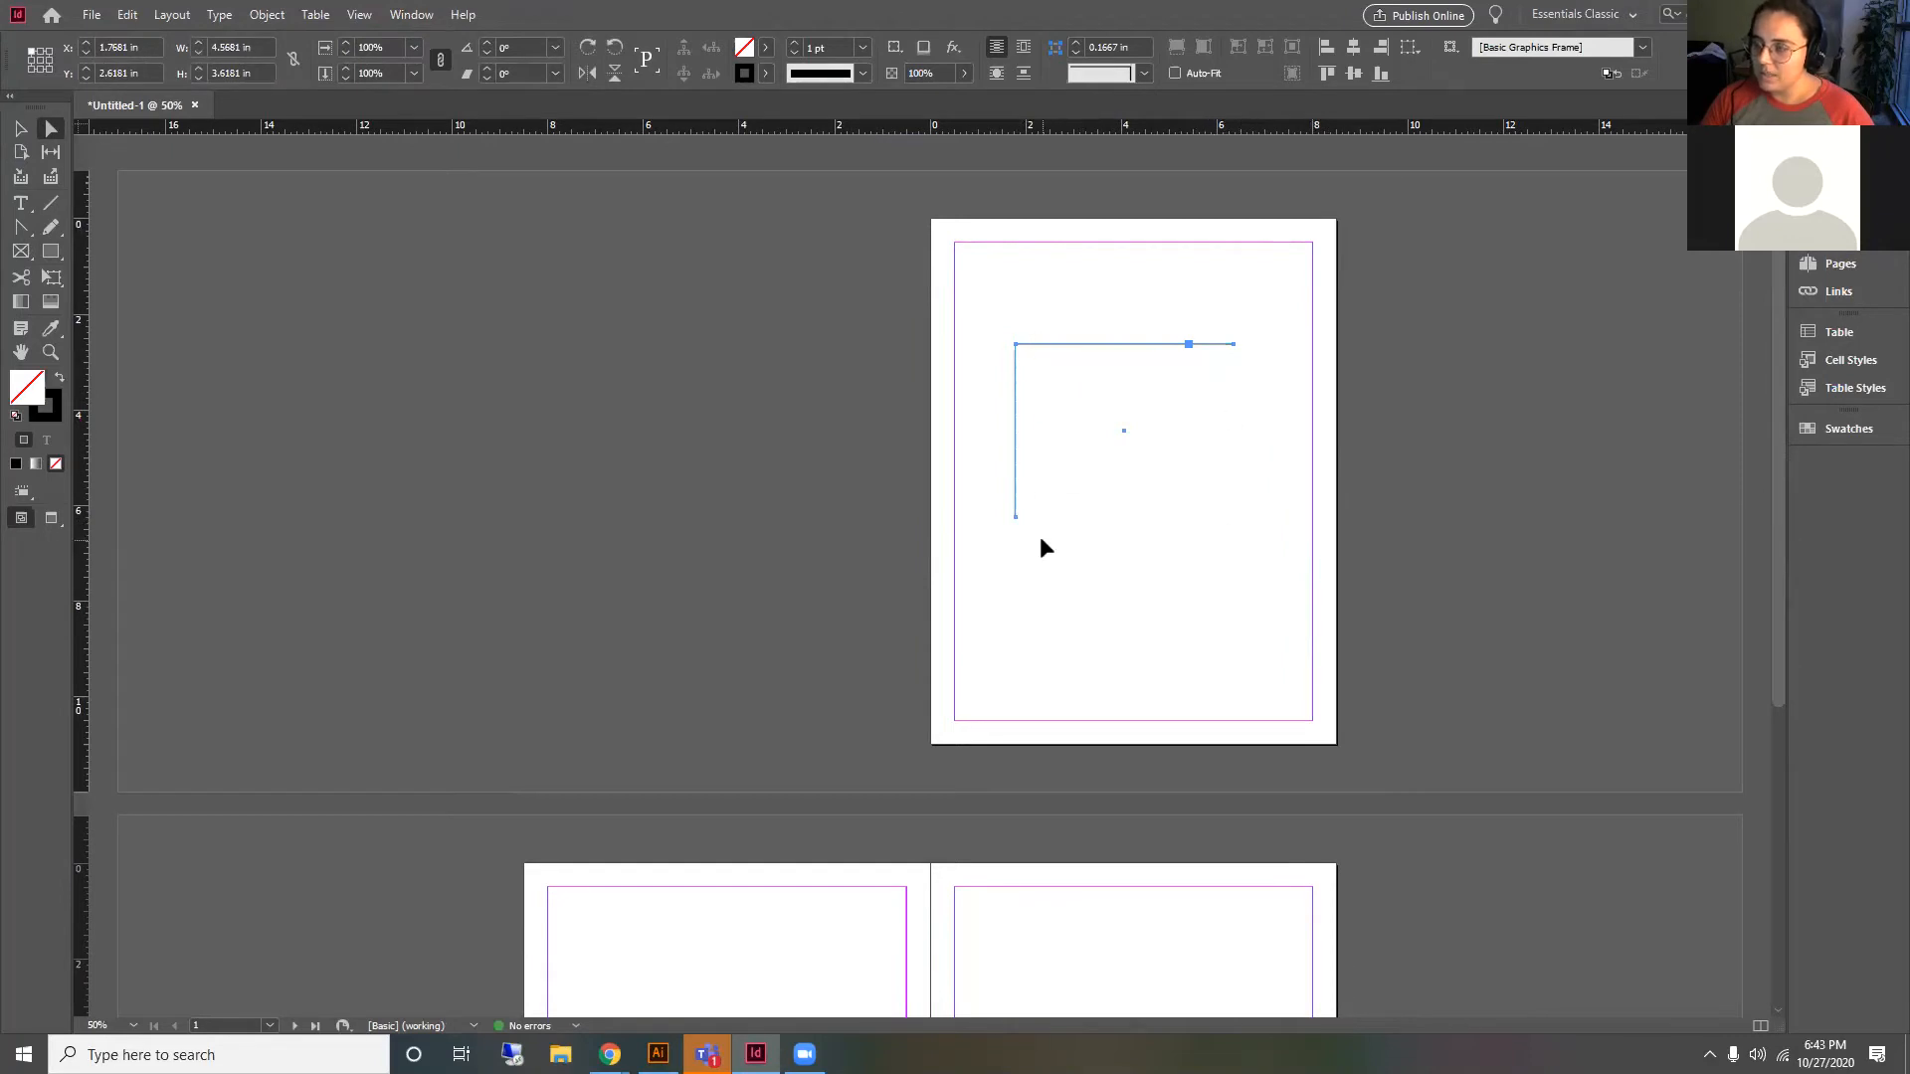
pyautogui.click(1066, 312)
pyautogui.press('v')
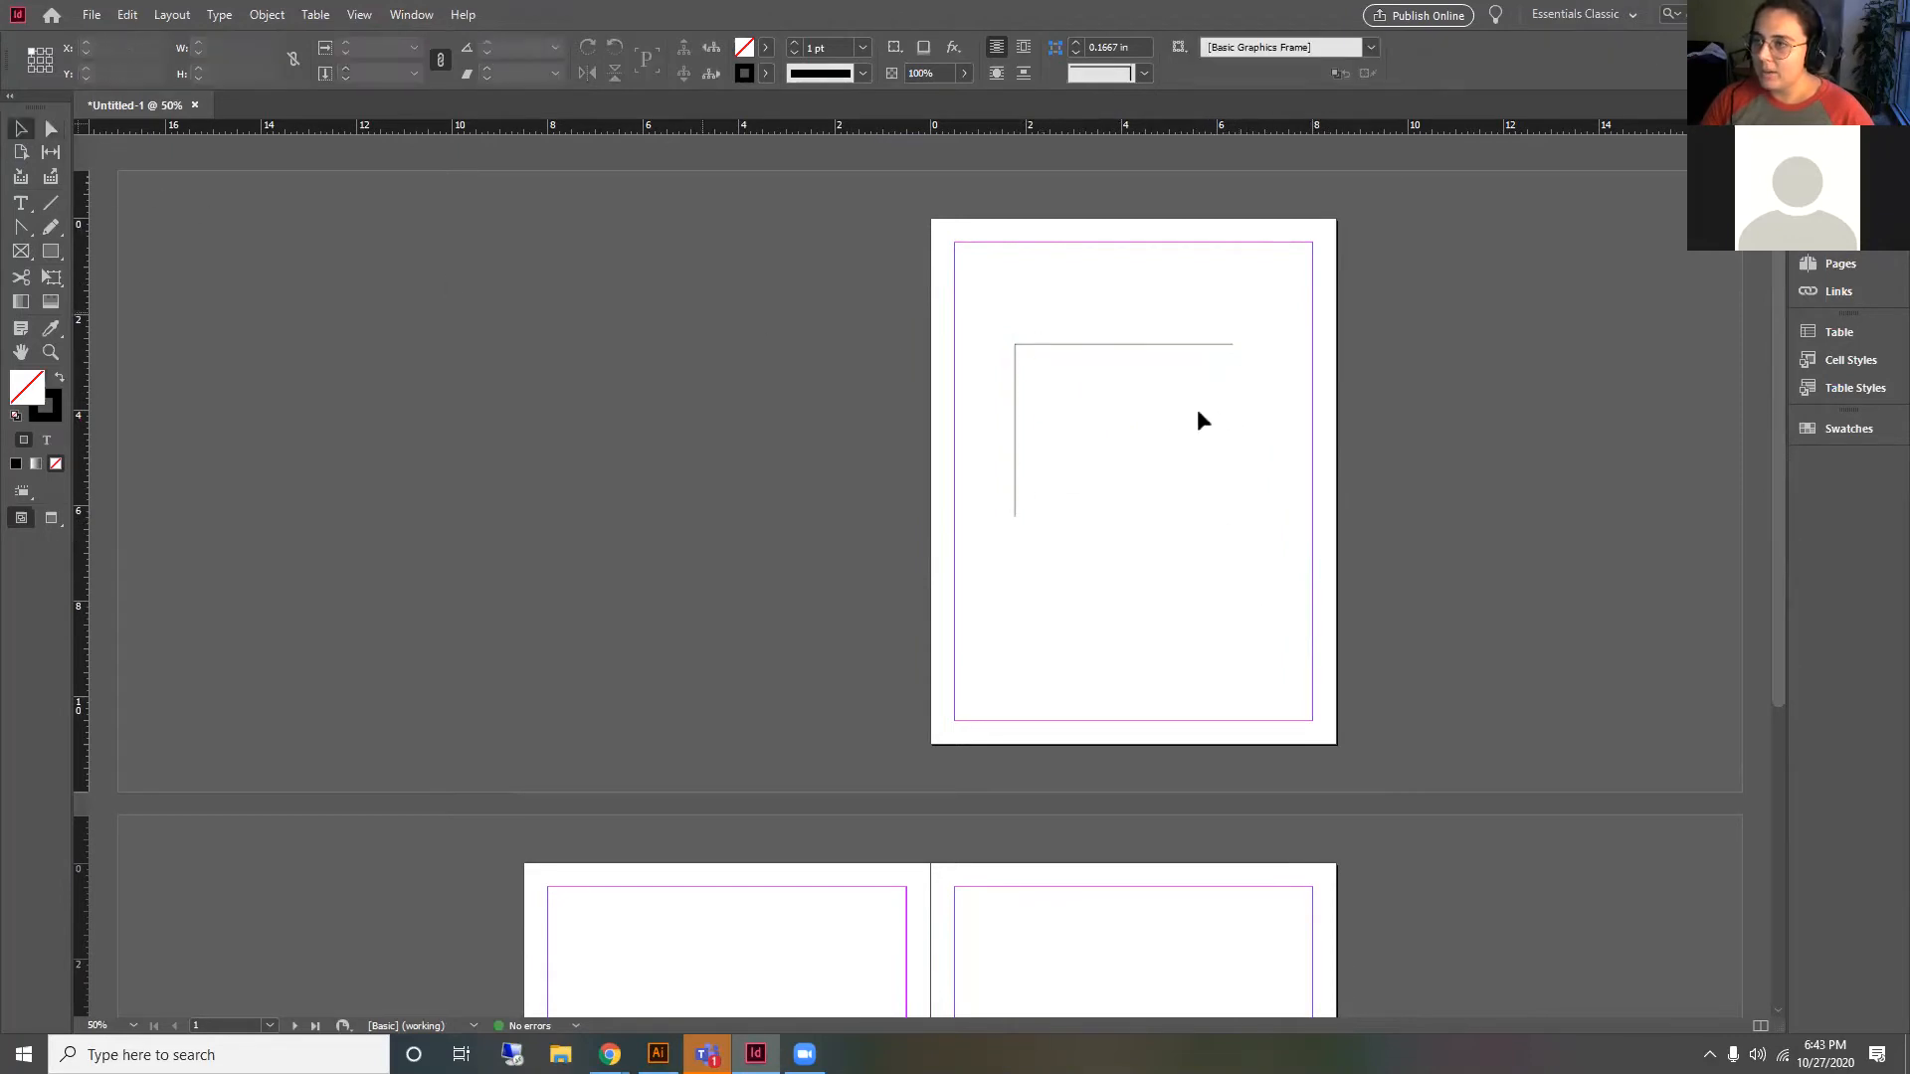
pyautogui.moveTo(1167, 378); pyautogui.dragTo(1141, 390)
pyautogui.press('Delete')
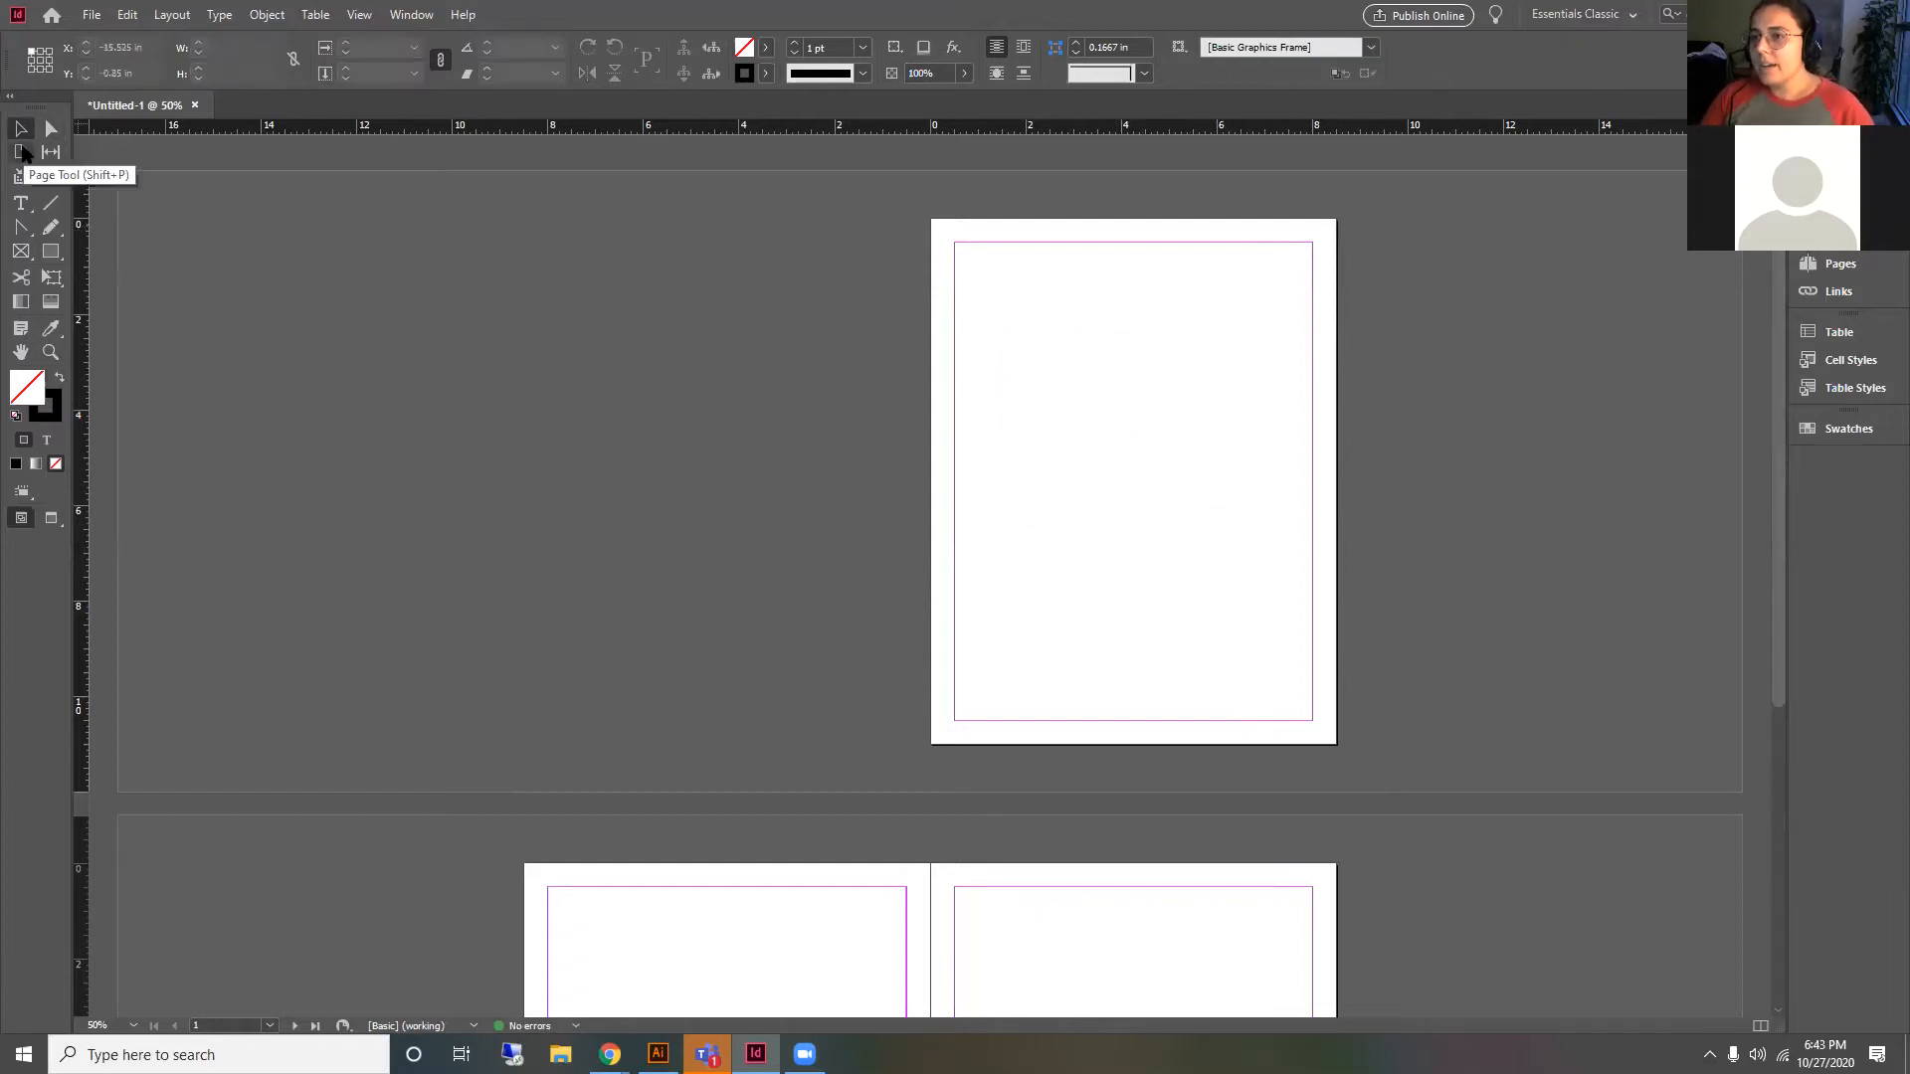
# Step: Draw a rectangular placeholder frame about 2.58 by 1.98 in in the upper part of page 1 and delete it
pyautogui.click(22, 152)
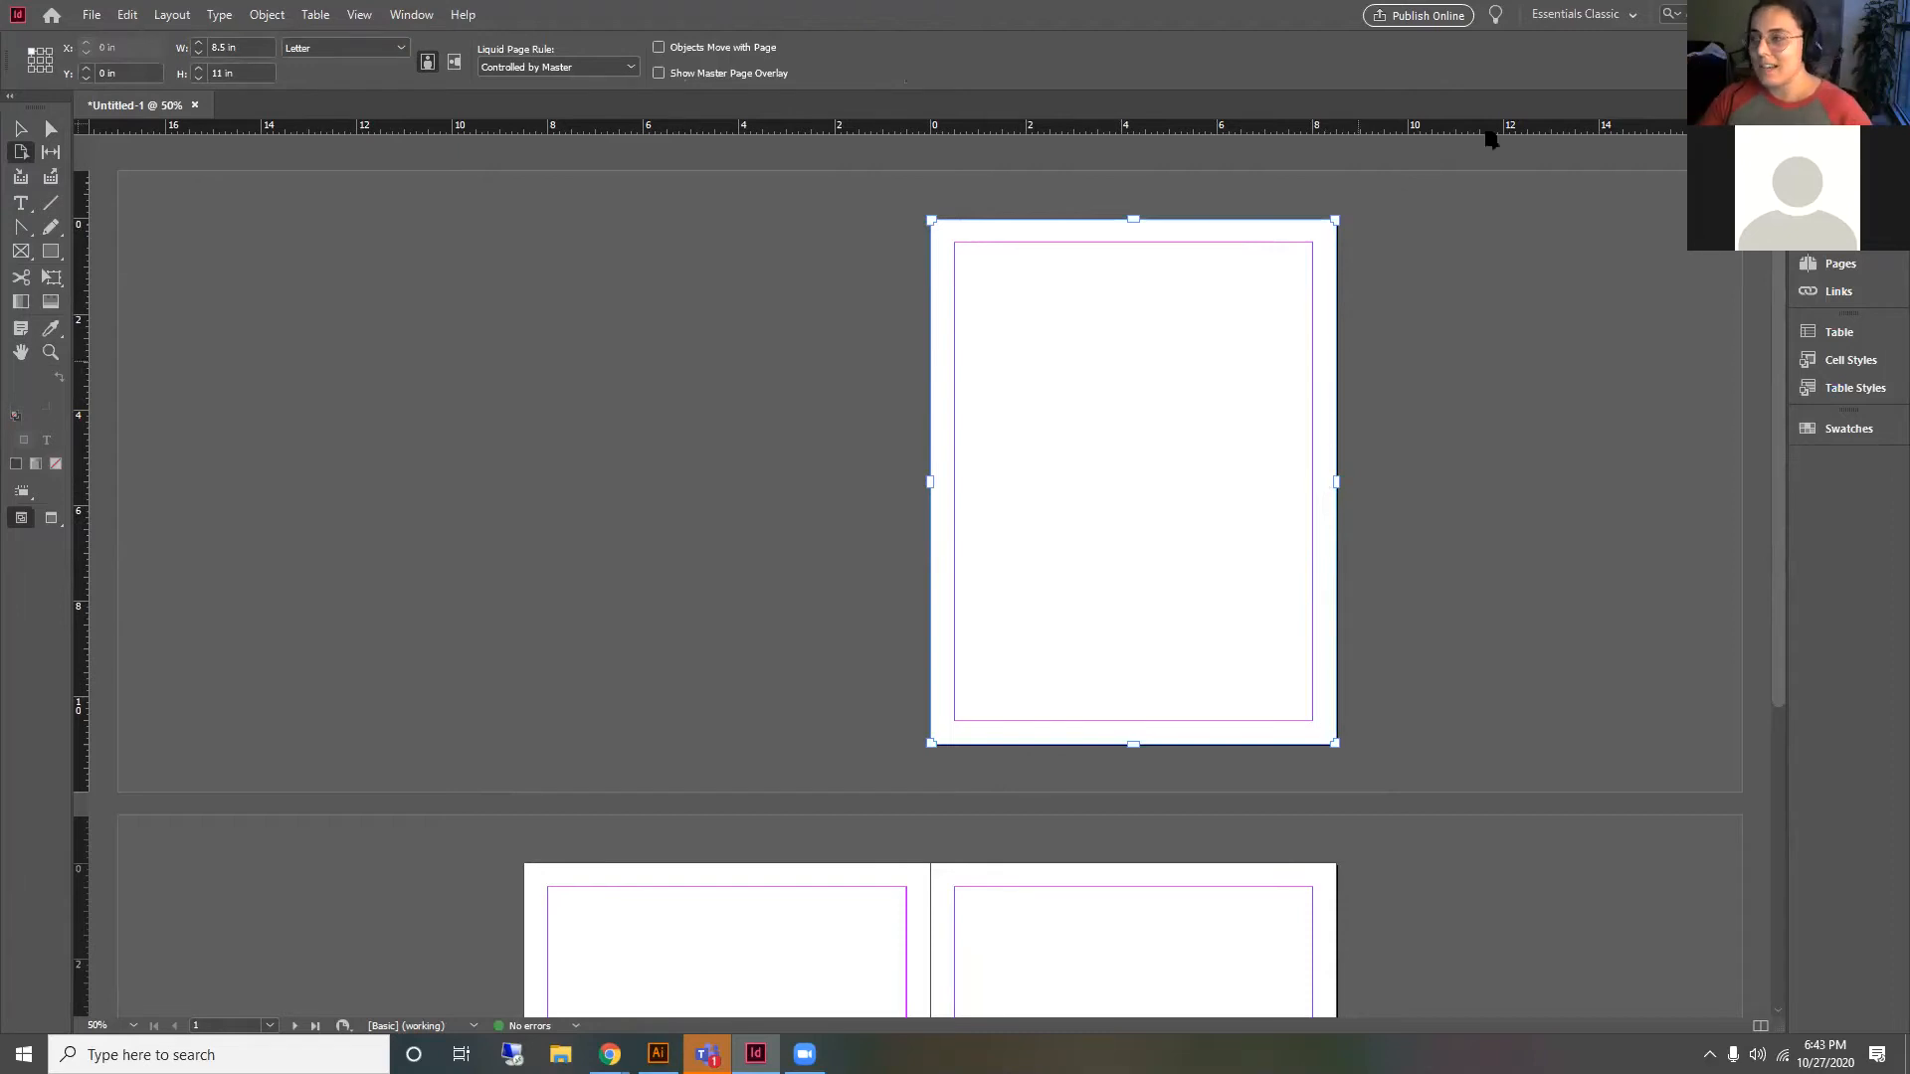
pyautogui.click(47, 179)
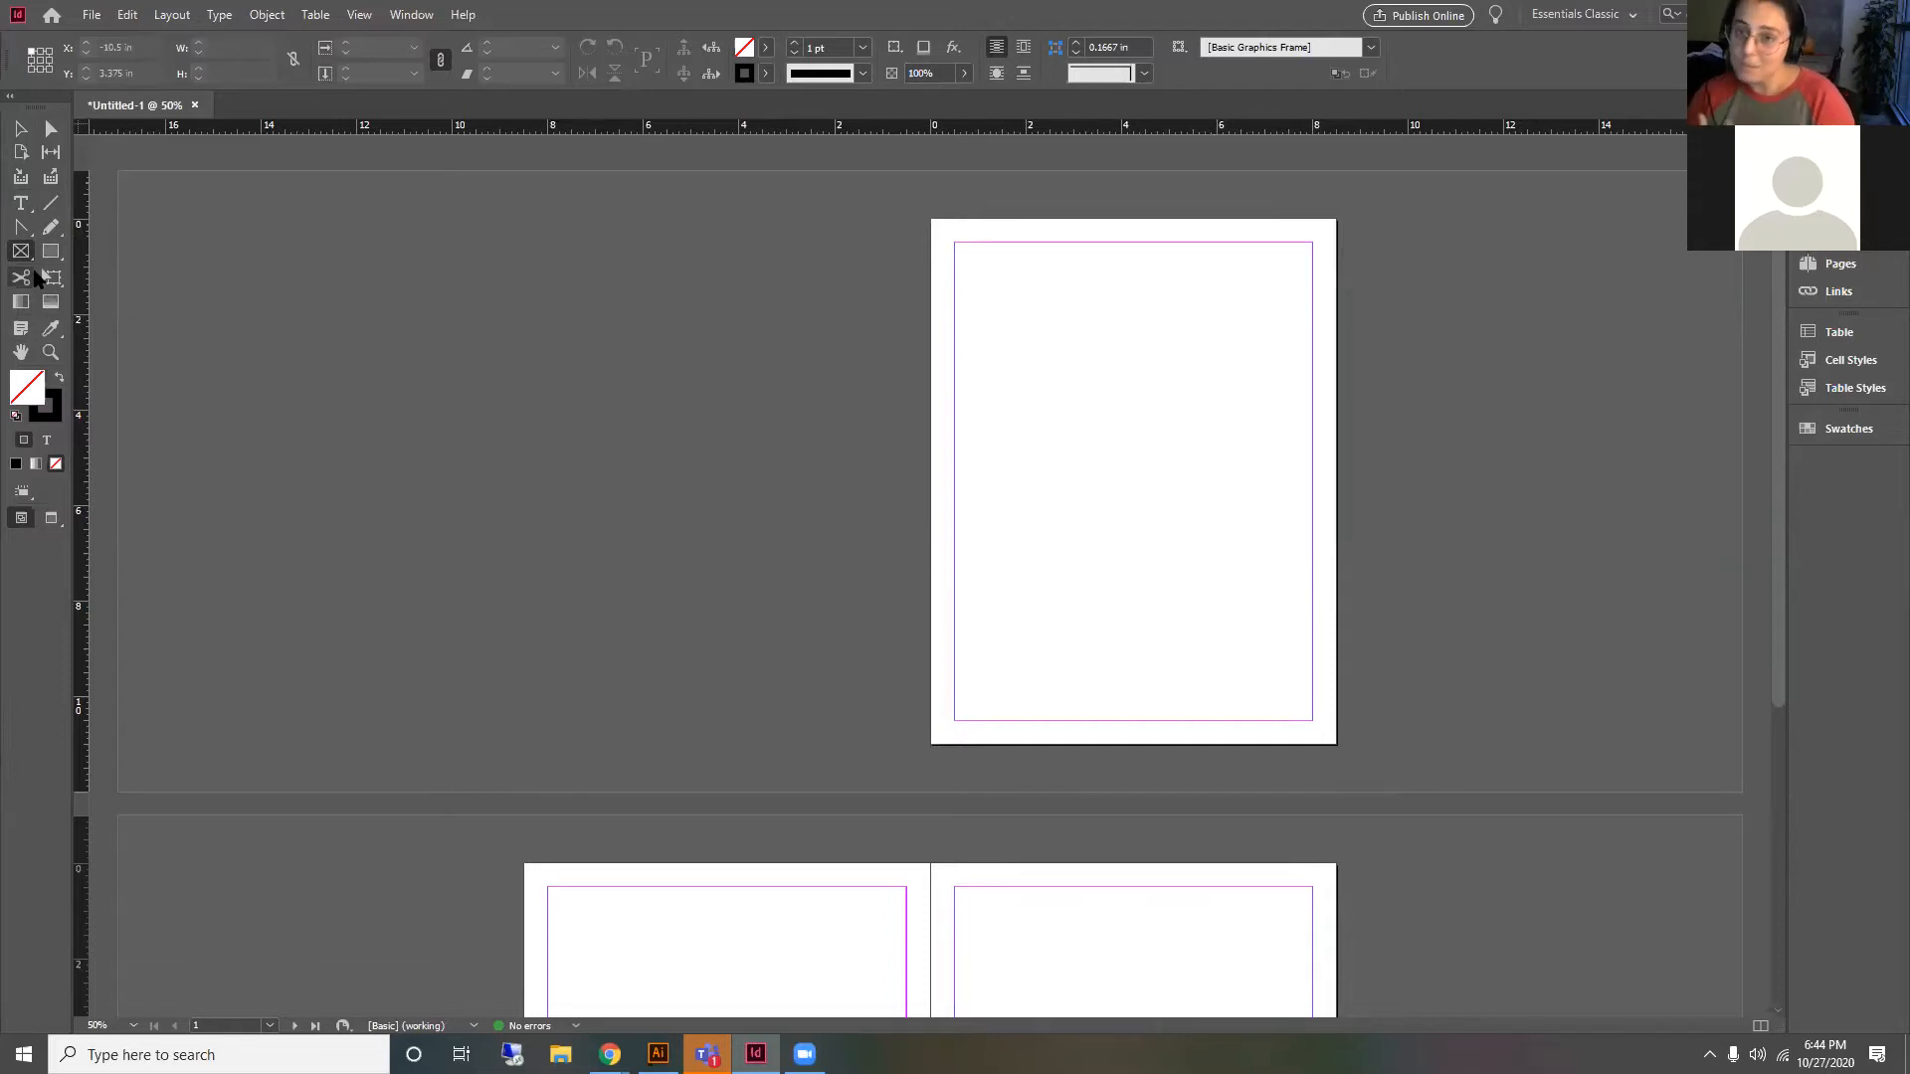
pyautogui.moveTo(994, 316); pyautogui.dragTo(1118, 409)
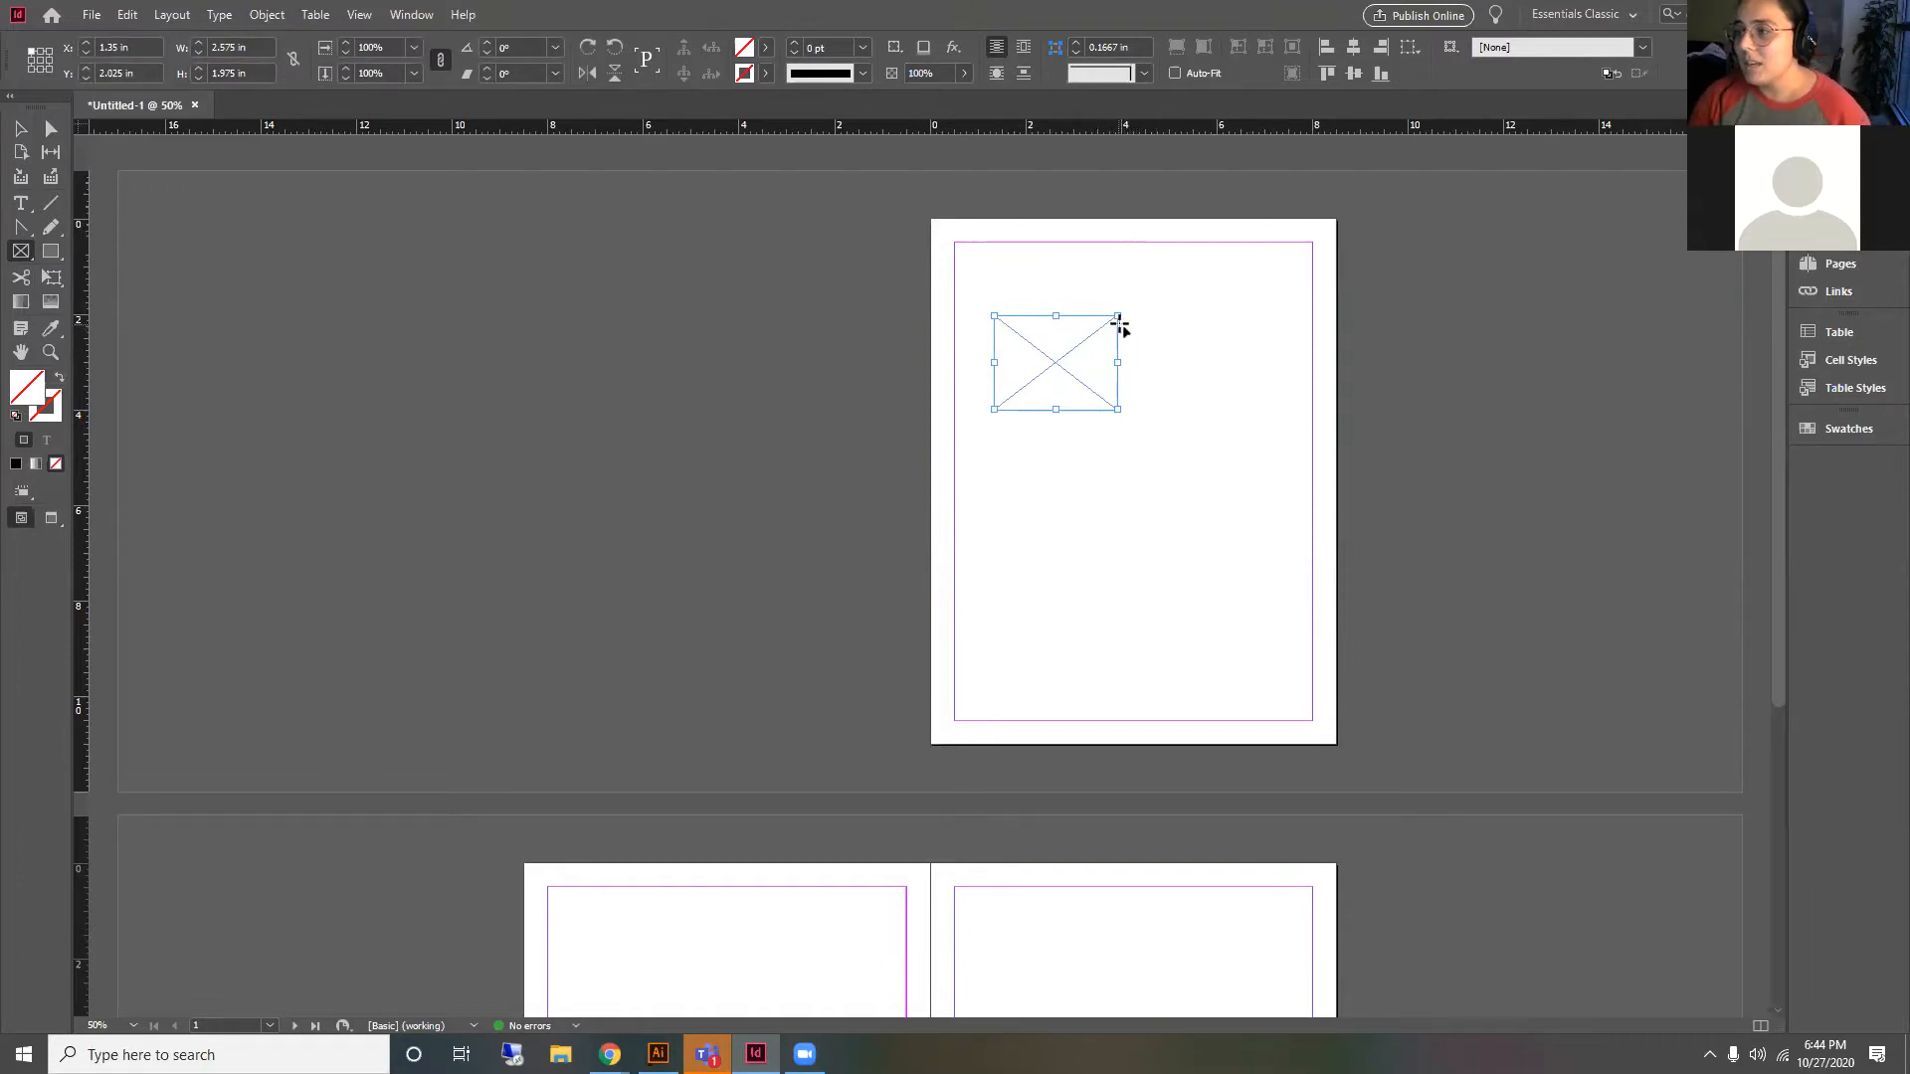
pyautogui.press('Delete')
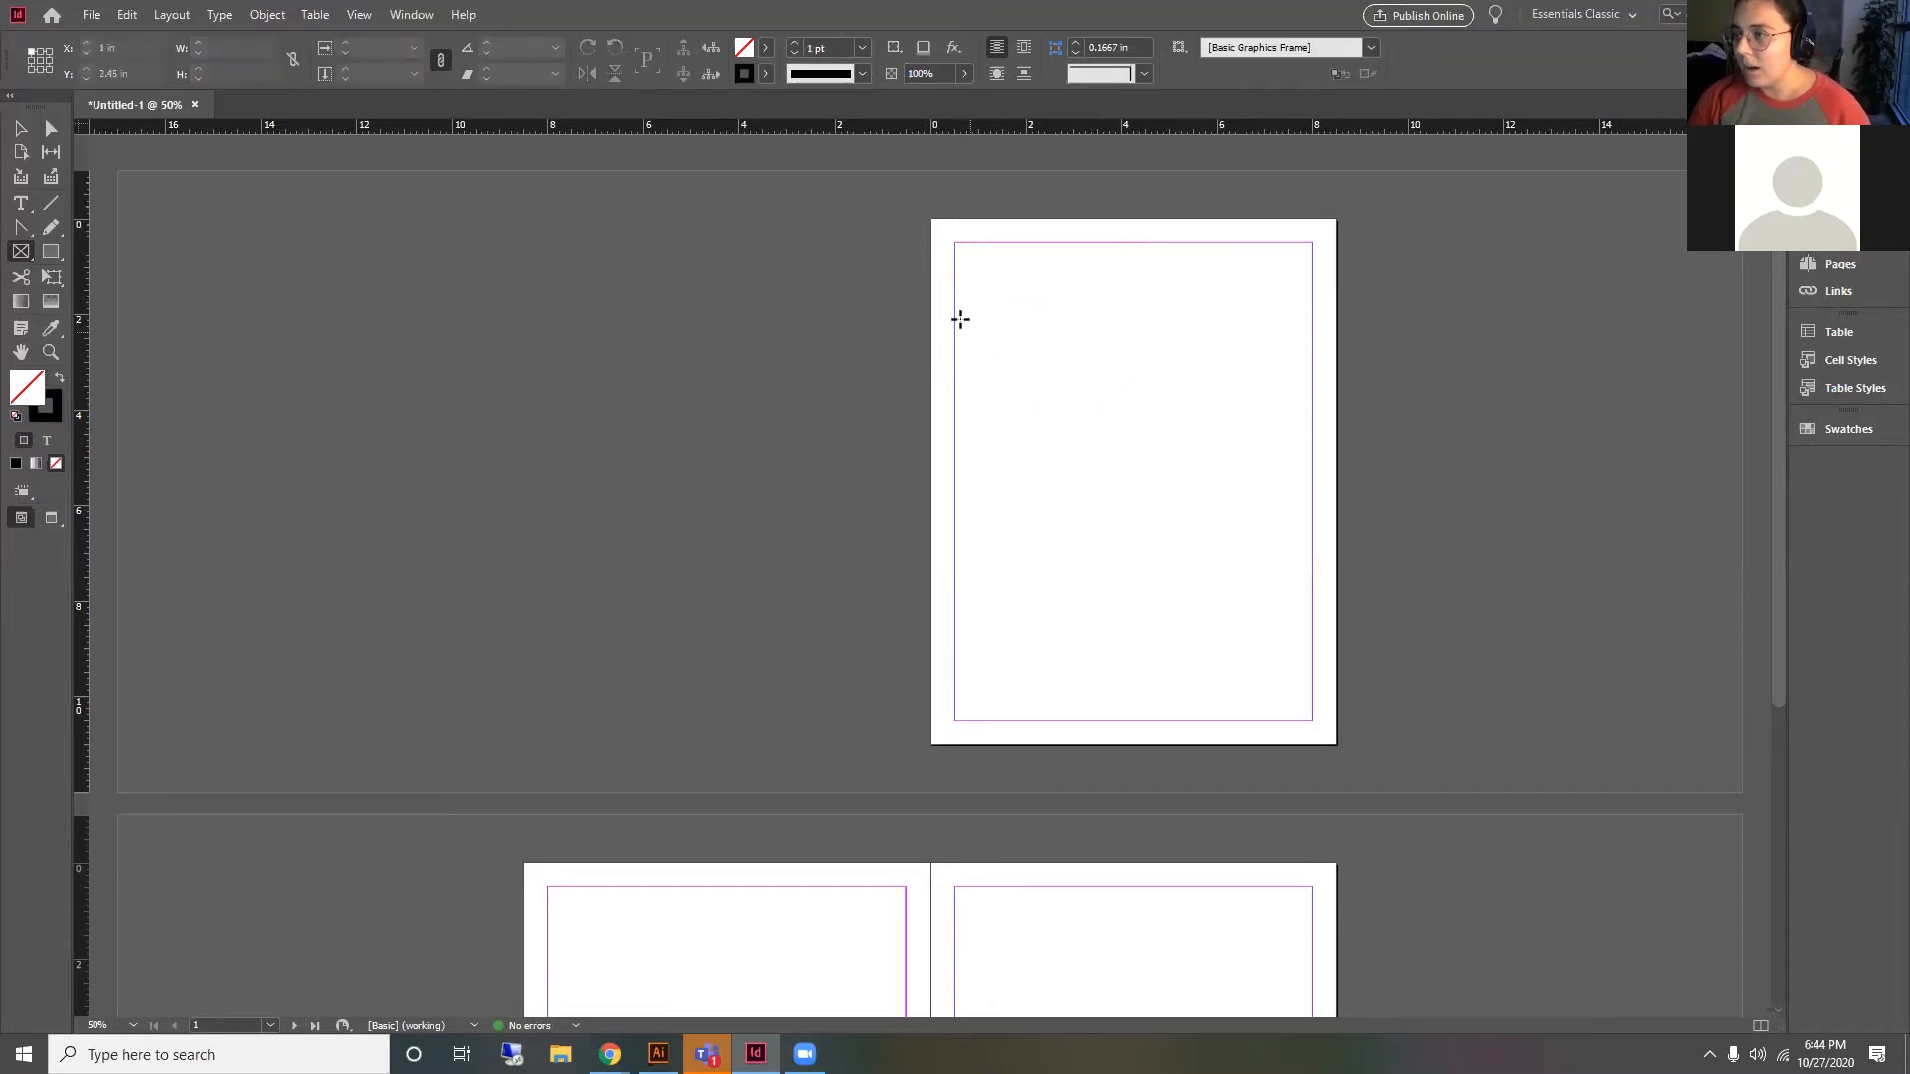
# Step: Draw a square placeholder frame about 2.25 in wide near page 1's upper-left margin corner and lock it
pyautogui.moveTo(974, 304); pyautogui.dragTo(1118, 407)
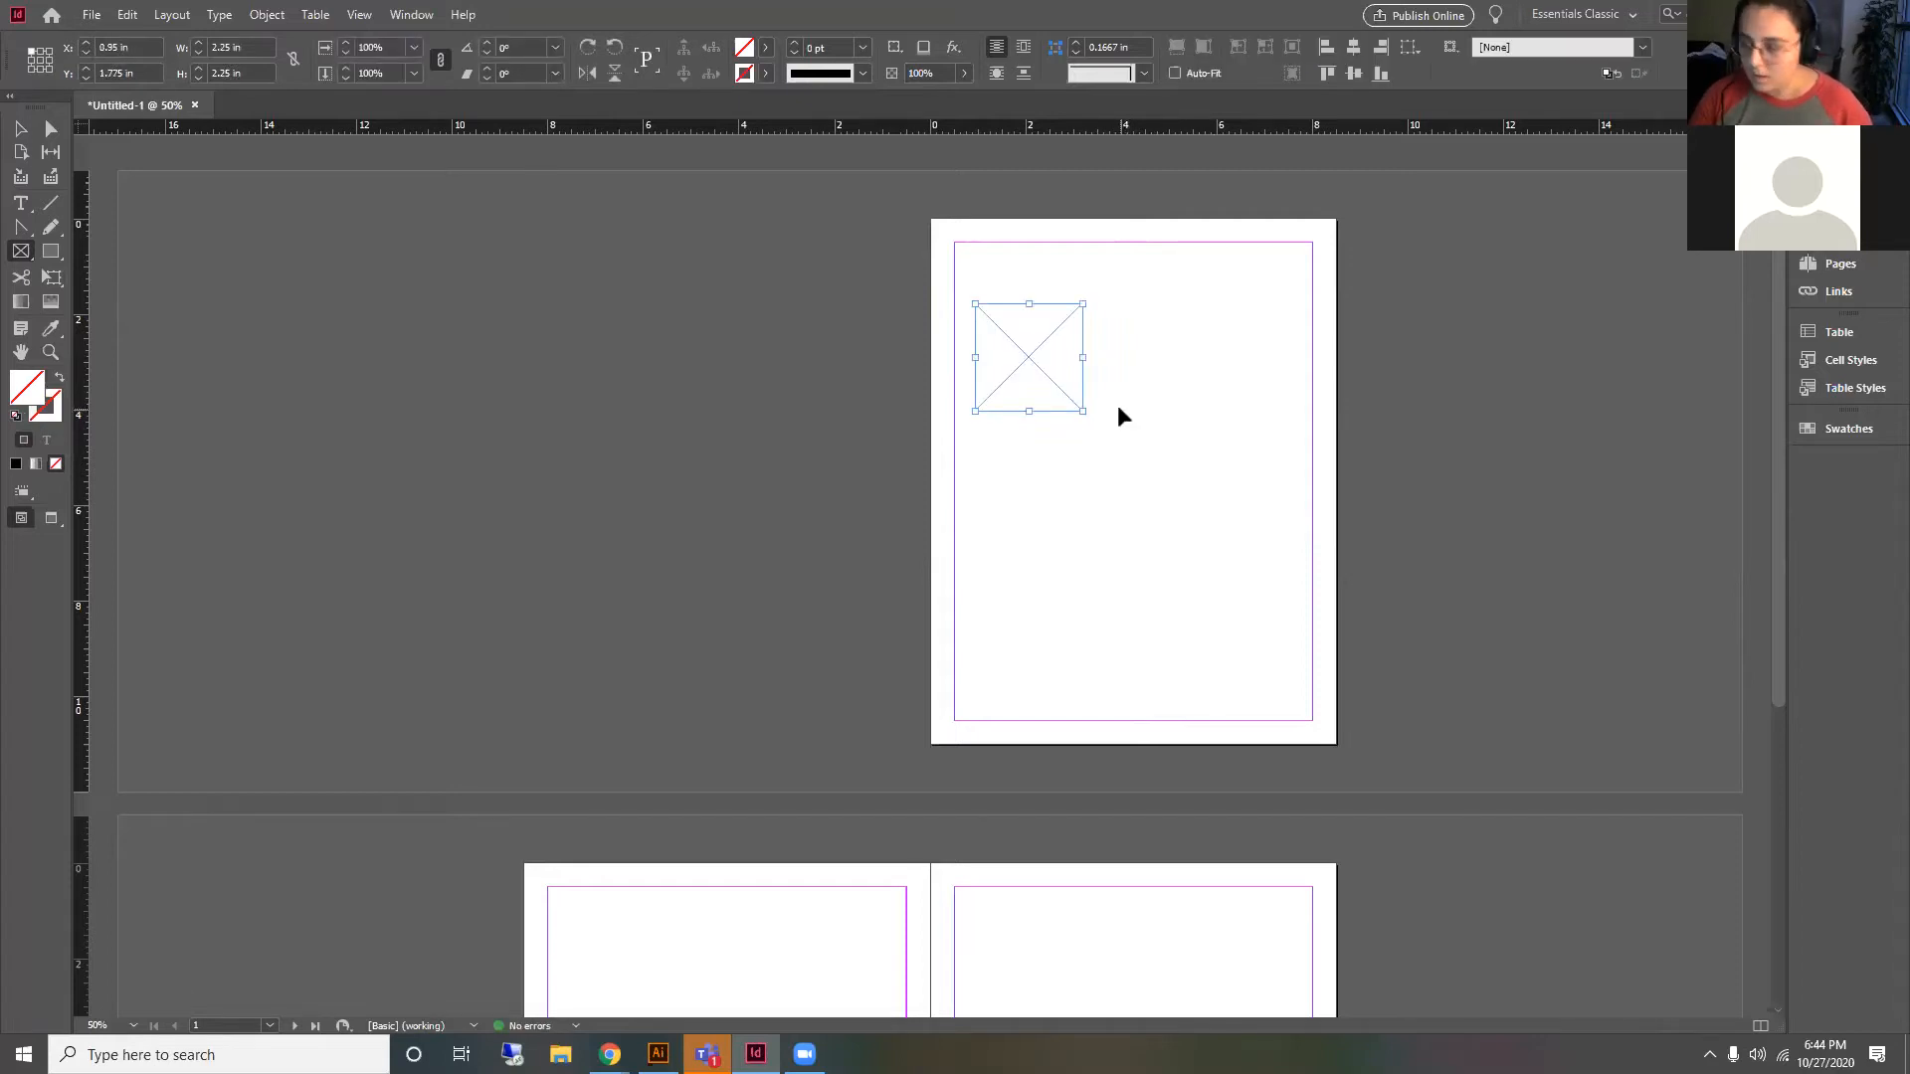
pyautogui.hotkey('ctrl', 'l')
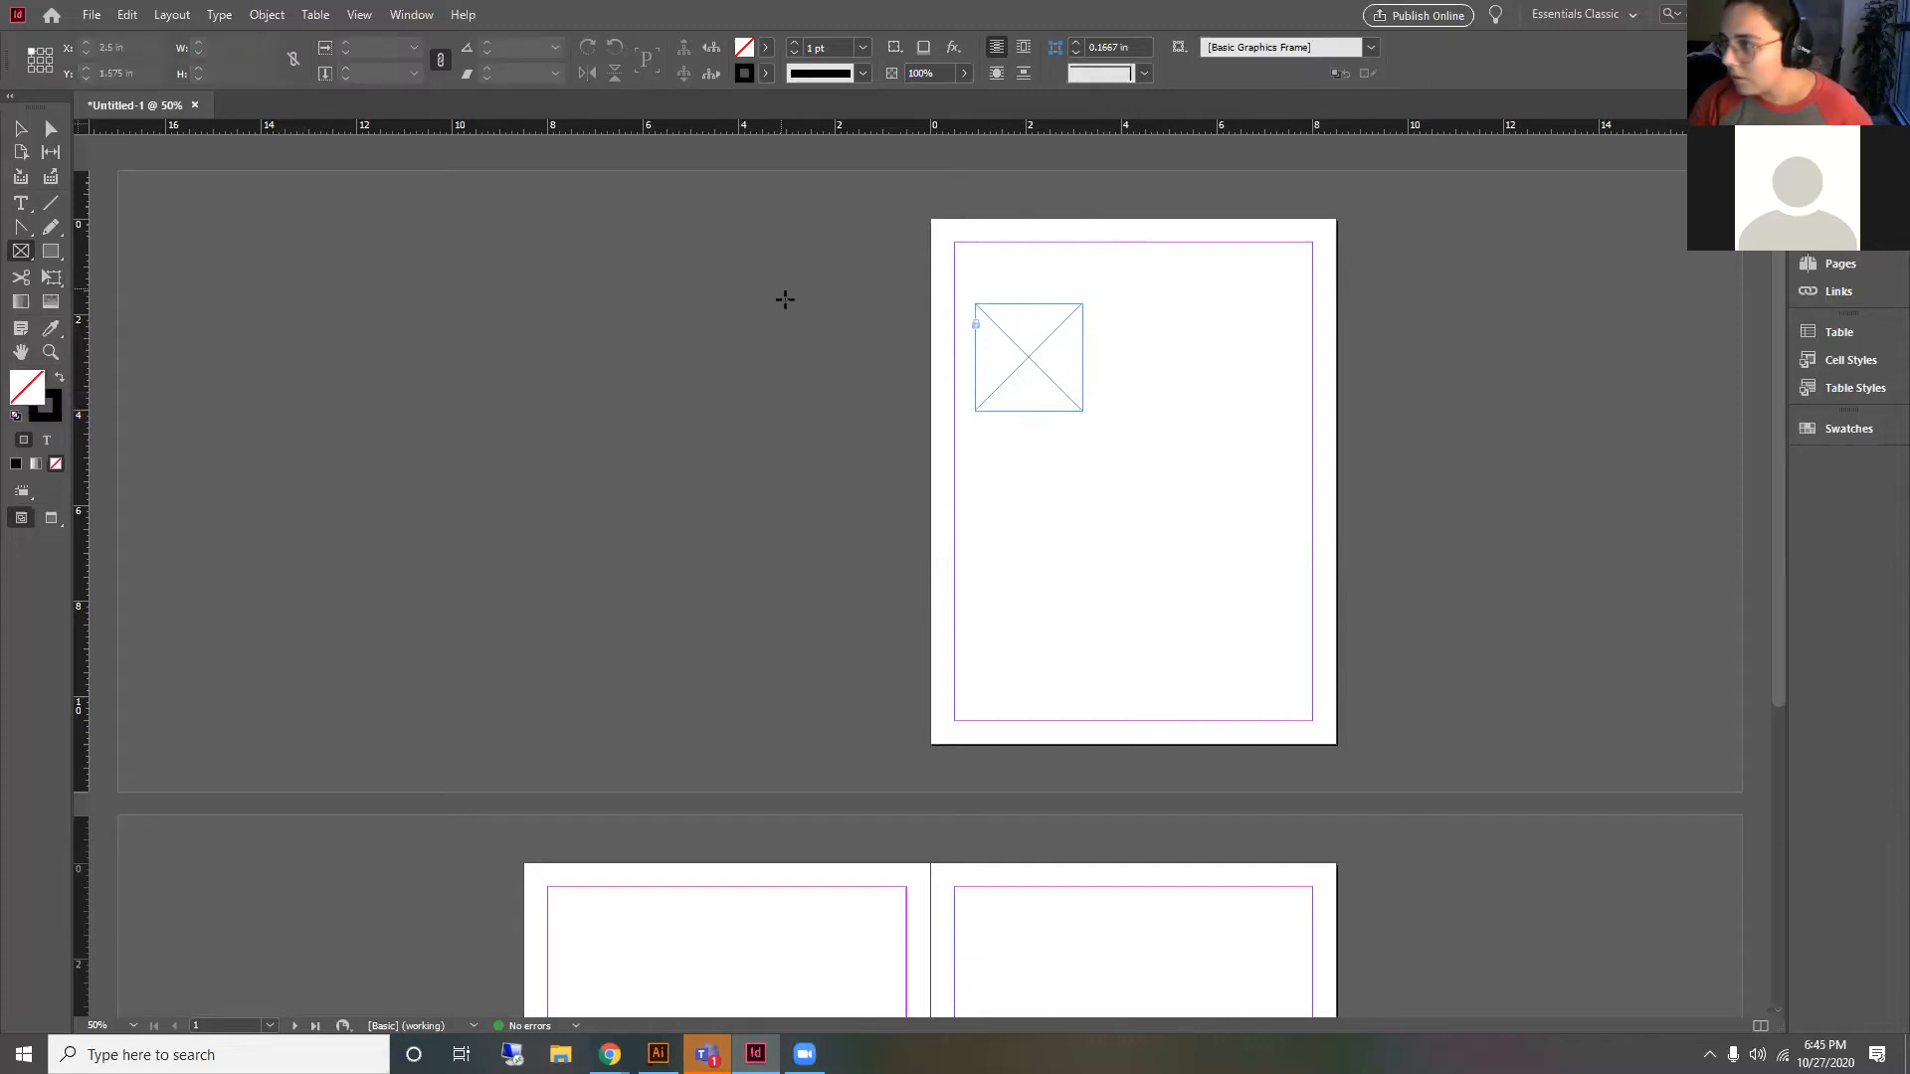
pyautogui.press('v')
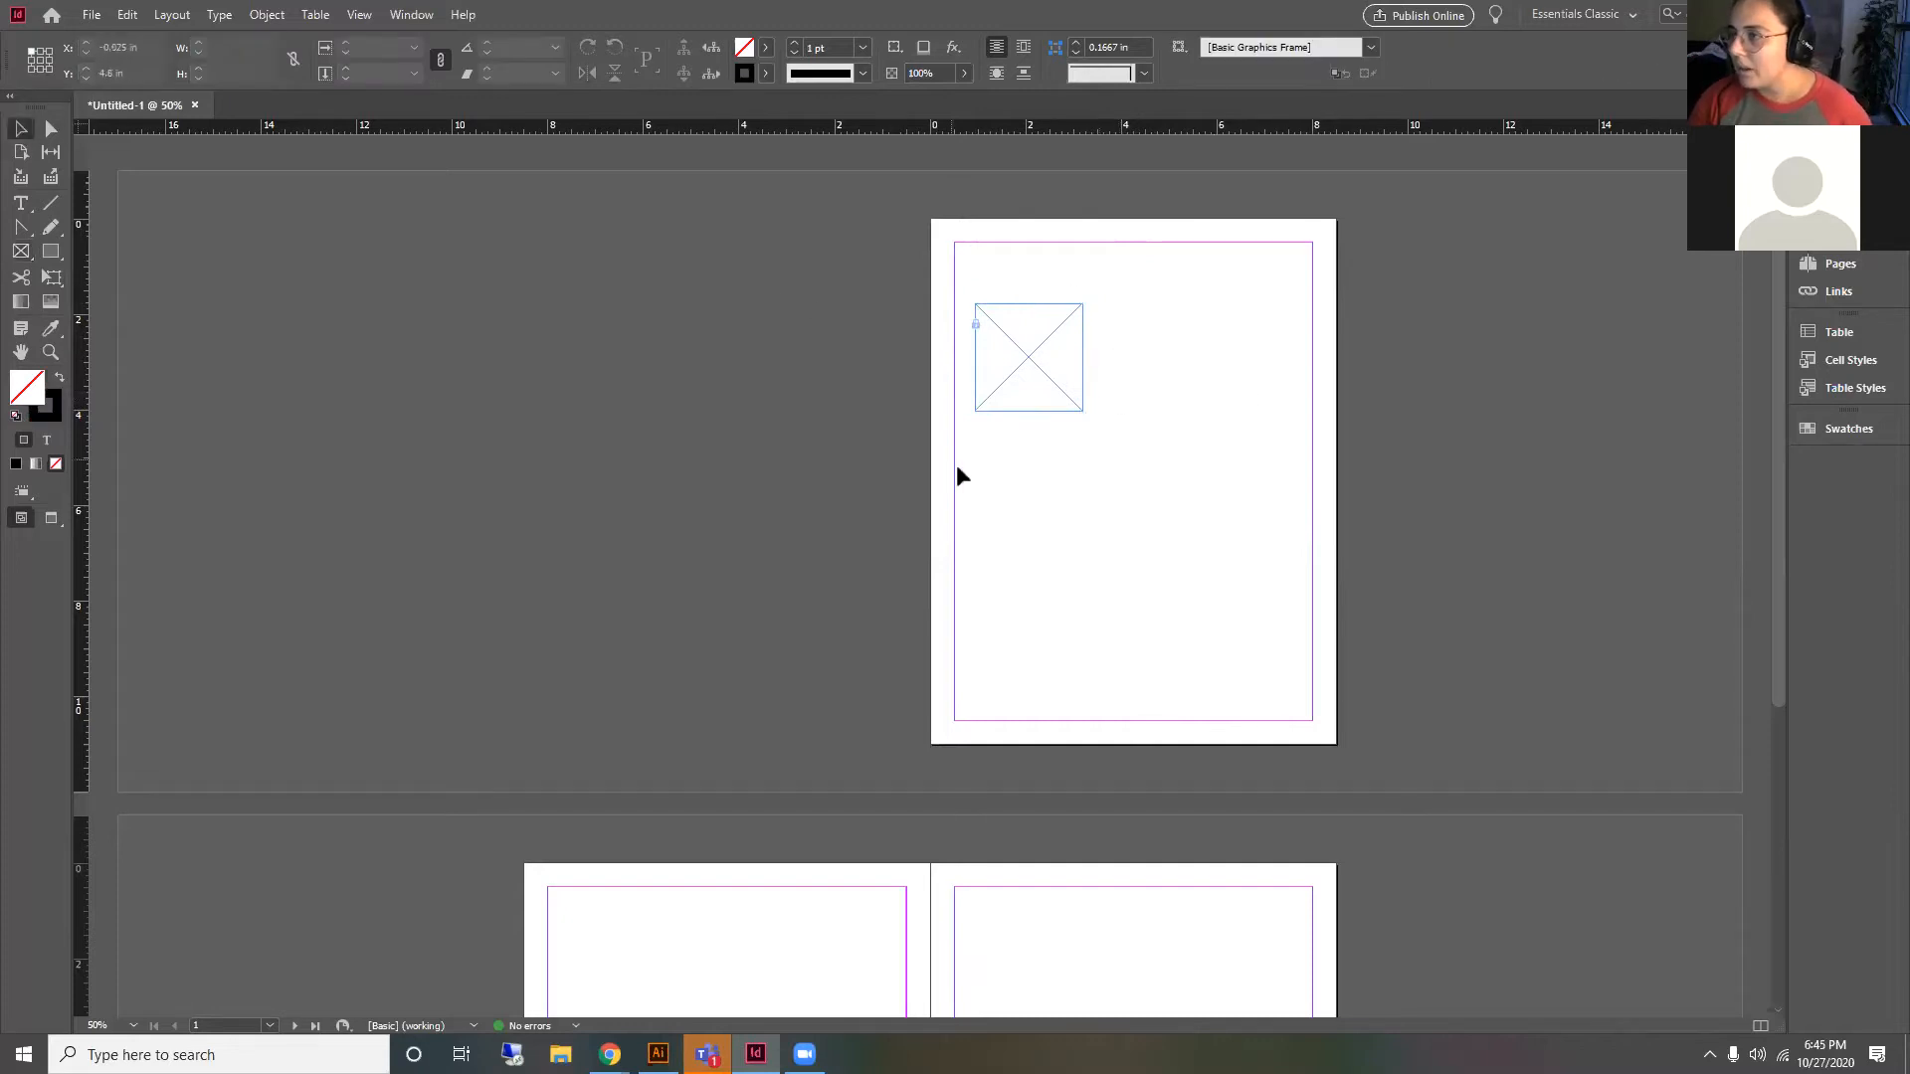
# Step: Unlock the square placeholder frame and delete it from page 1
pyautogui.click(975, 325)
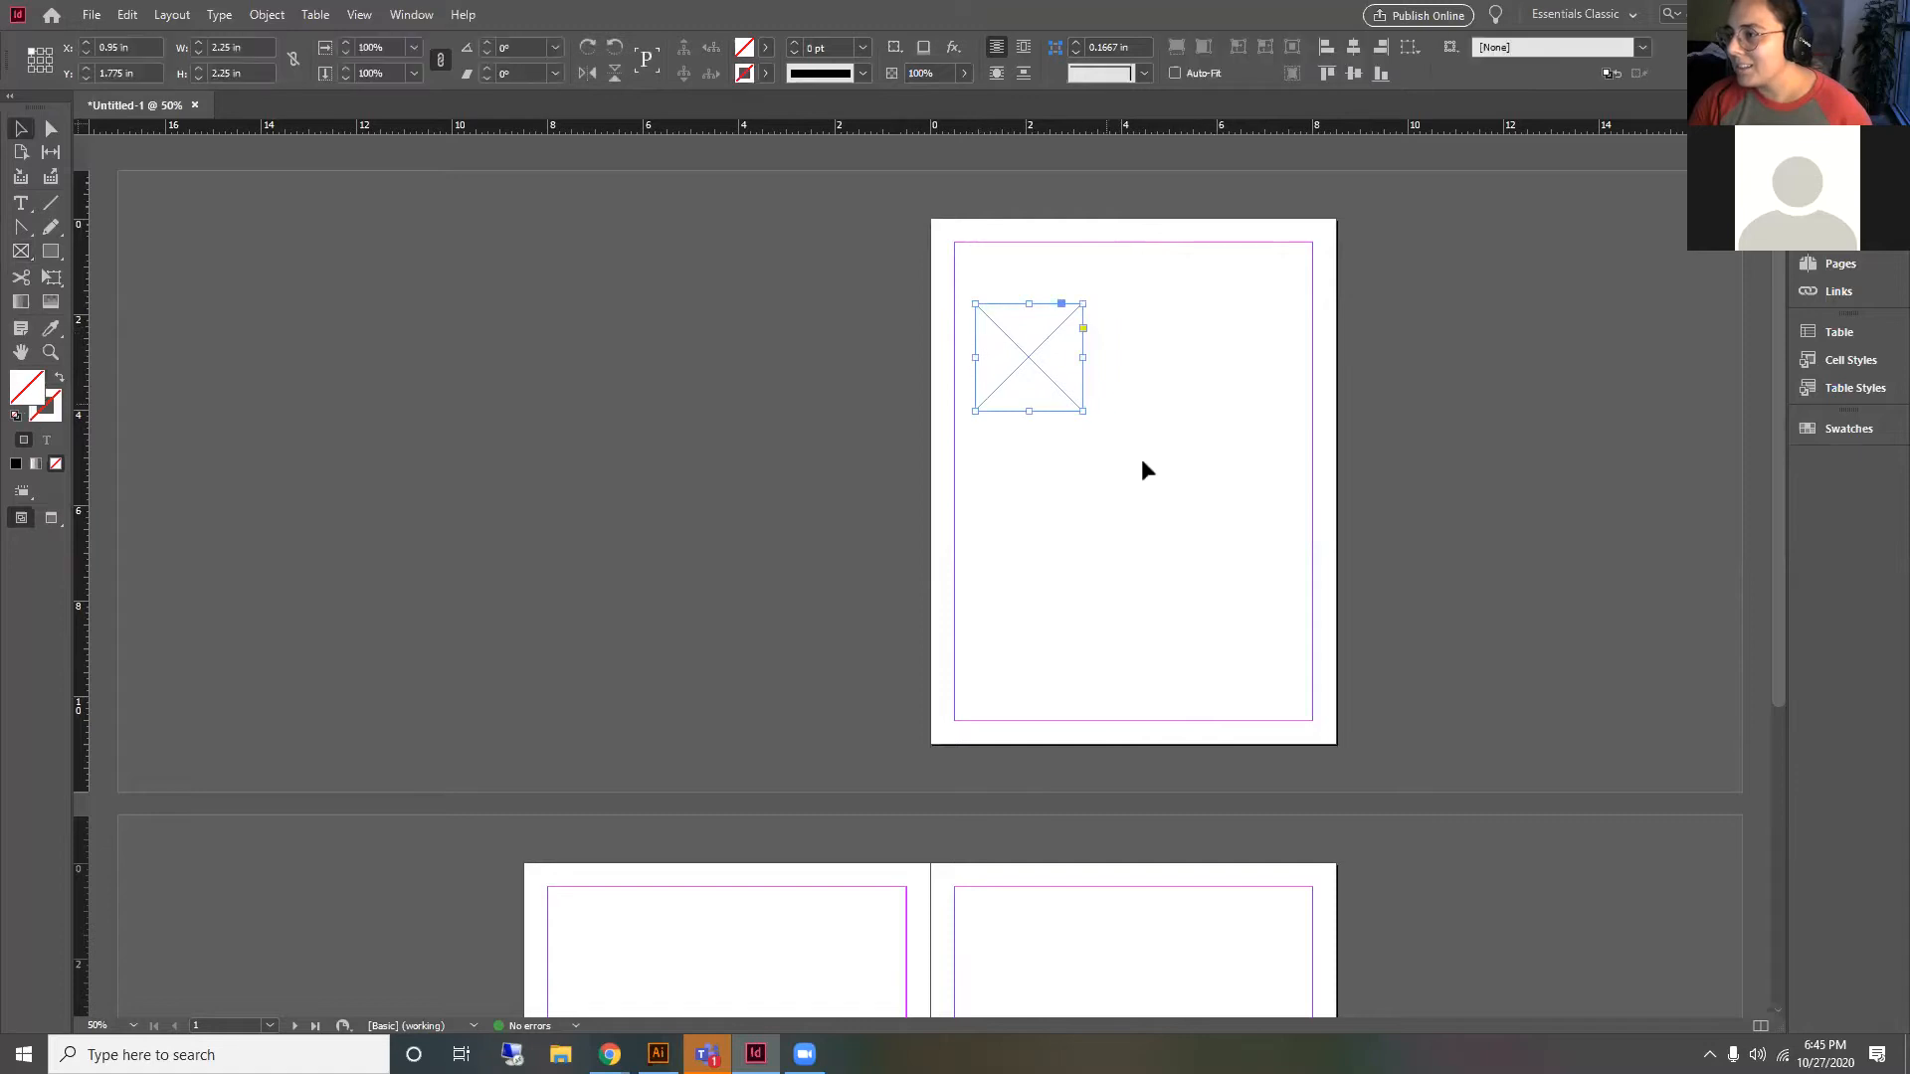
pyautogui.press('Delete')
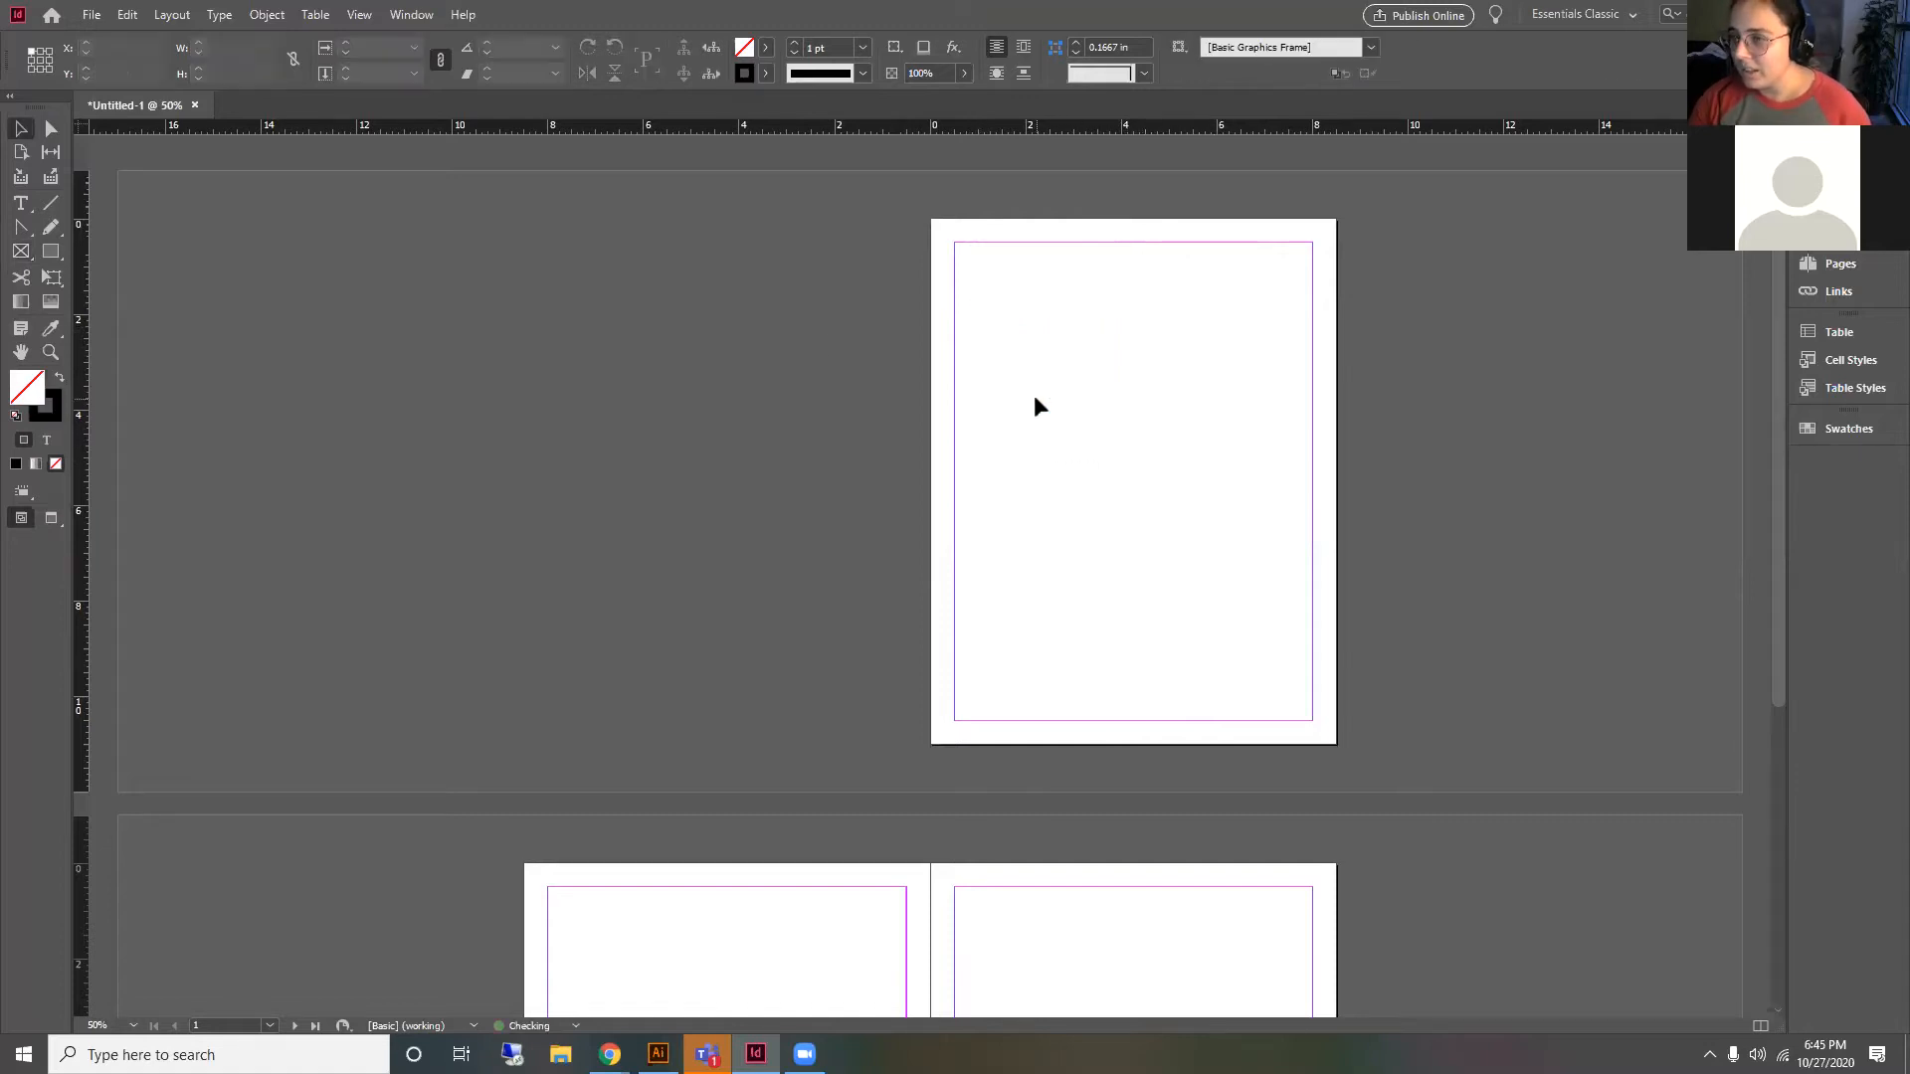
# Step: Draw a grid of placeholder frames with four columns and three rows, about 6 by 4.25 in overall, and move it inside the page margins
pyautogui.click(26, 255)
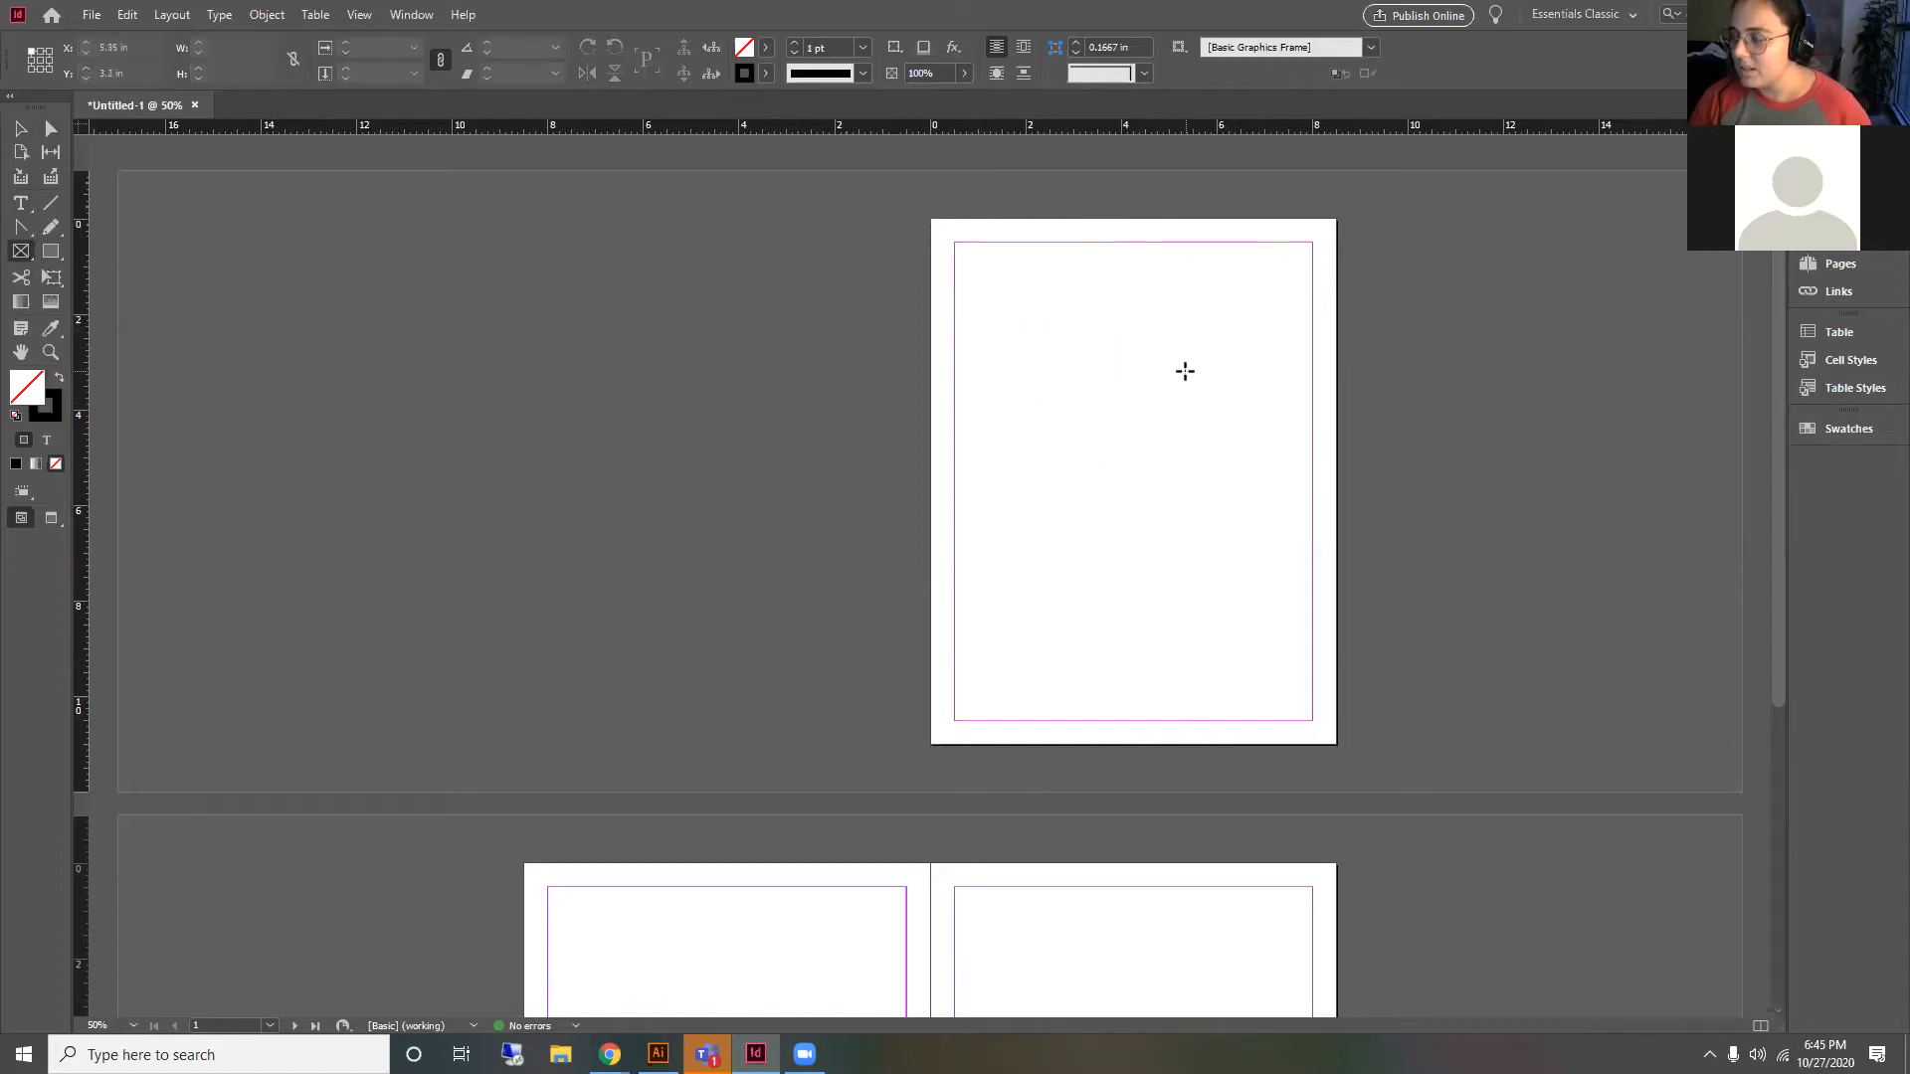
pyautogui.moveTo(1025, 309); pyautogui.dragTo(1310, 515)
pyautogui.press('Right')
pyautogui.press('Right')
pyautogui.press('Right')
pyautogui.press('Up')
pyautogui.press('Up')
pyautogui.click(20, 129)
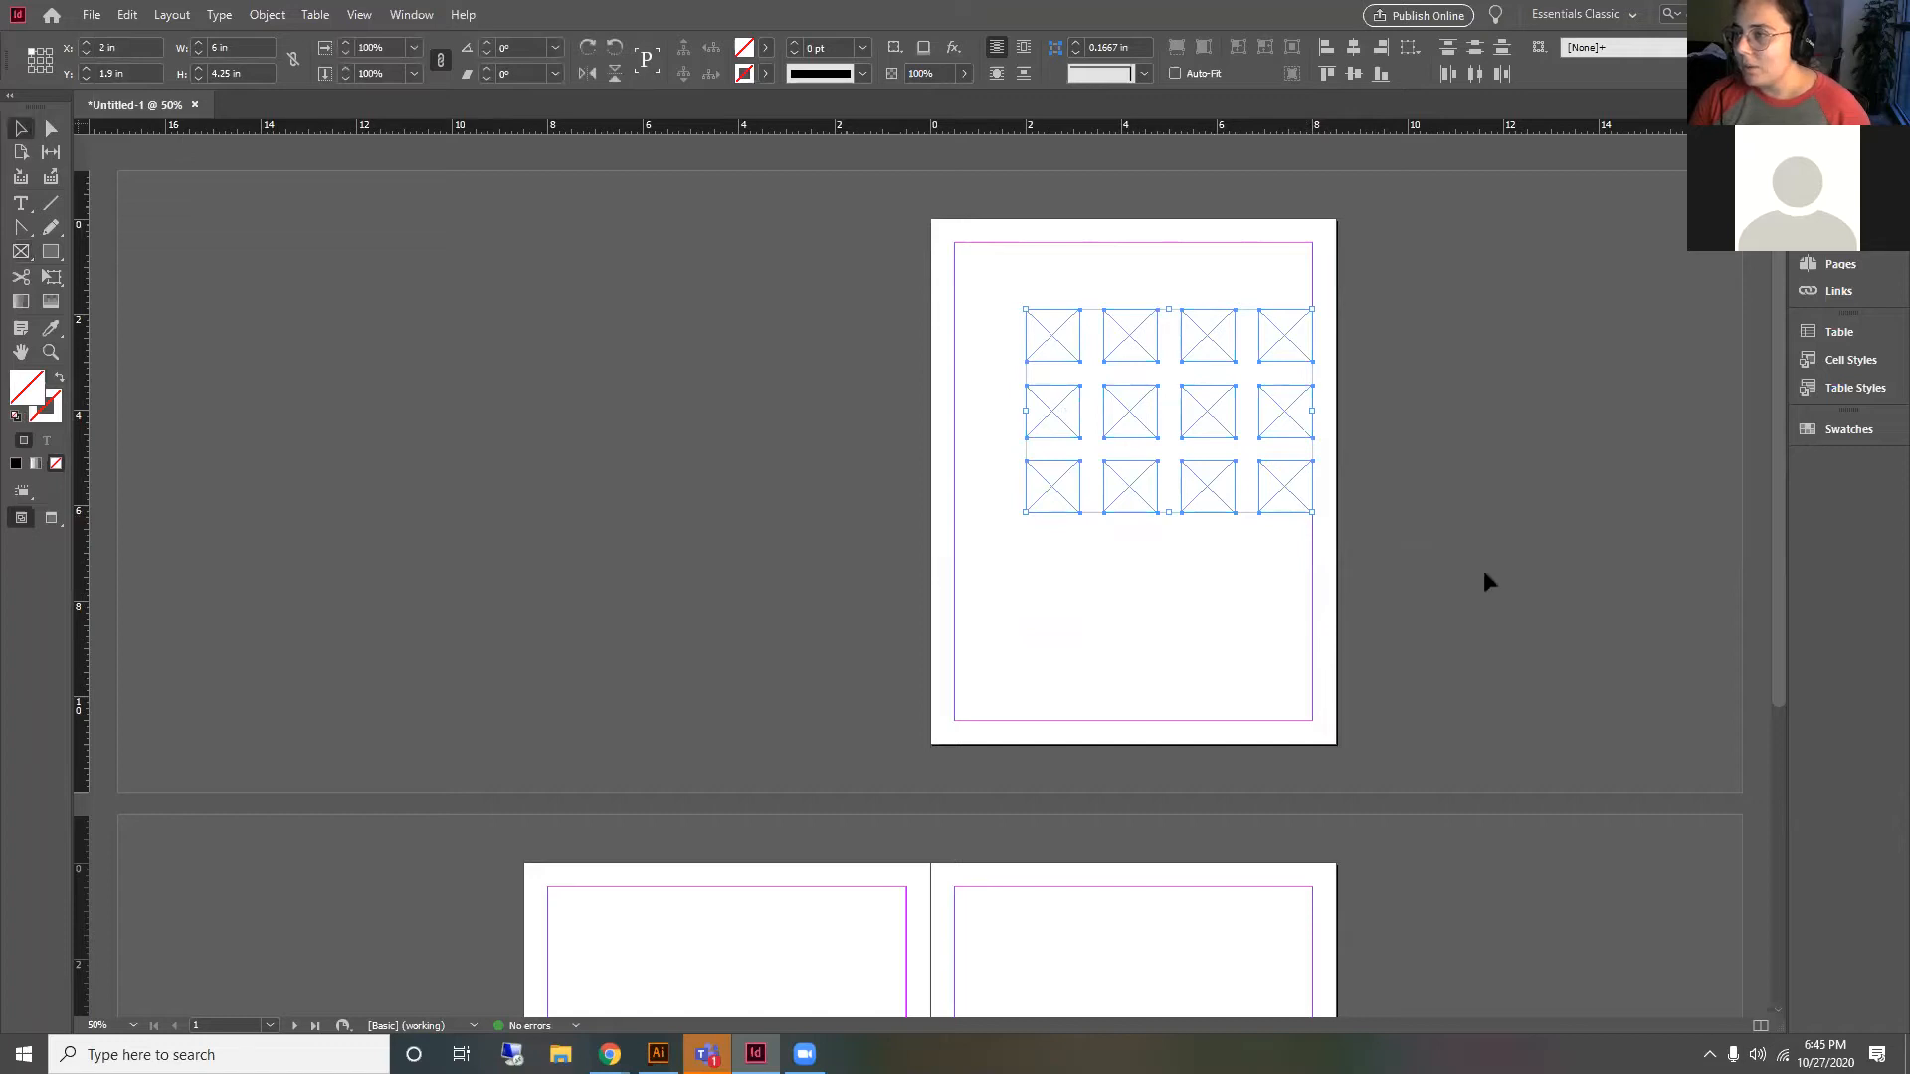
pyautogui.moveTo(1212, 428); pyautogui.dragTo(1185, 386)
pyautogui.click(1191, 350)
# Step: Use the Gap tool to shift the gap between the second and third frame columns so the second column becomes wider
pyautogui.scroll(3, 1350, 318)
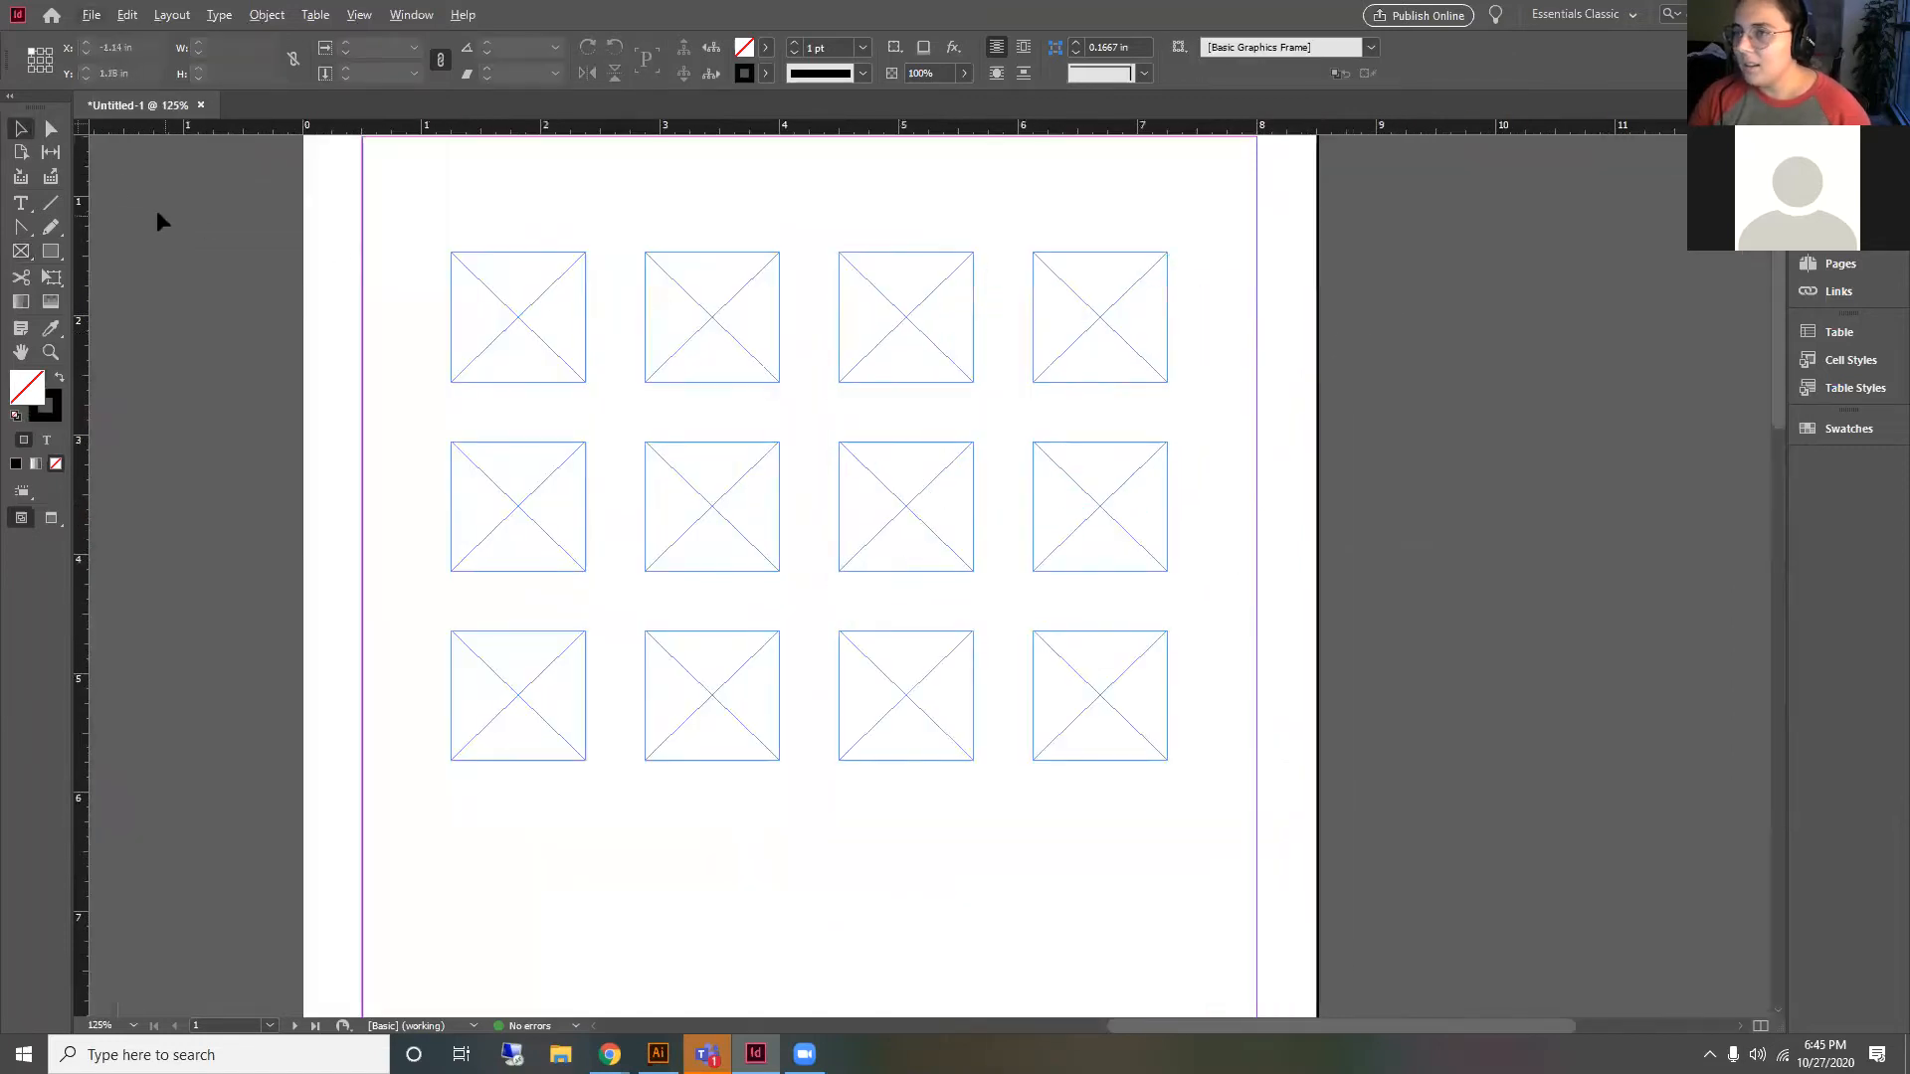
pyautogui.click(50, 151)
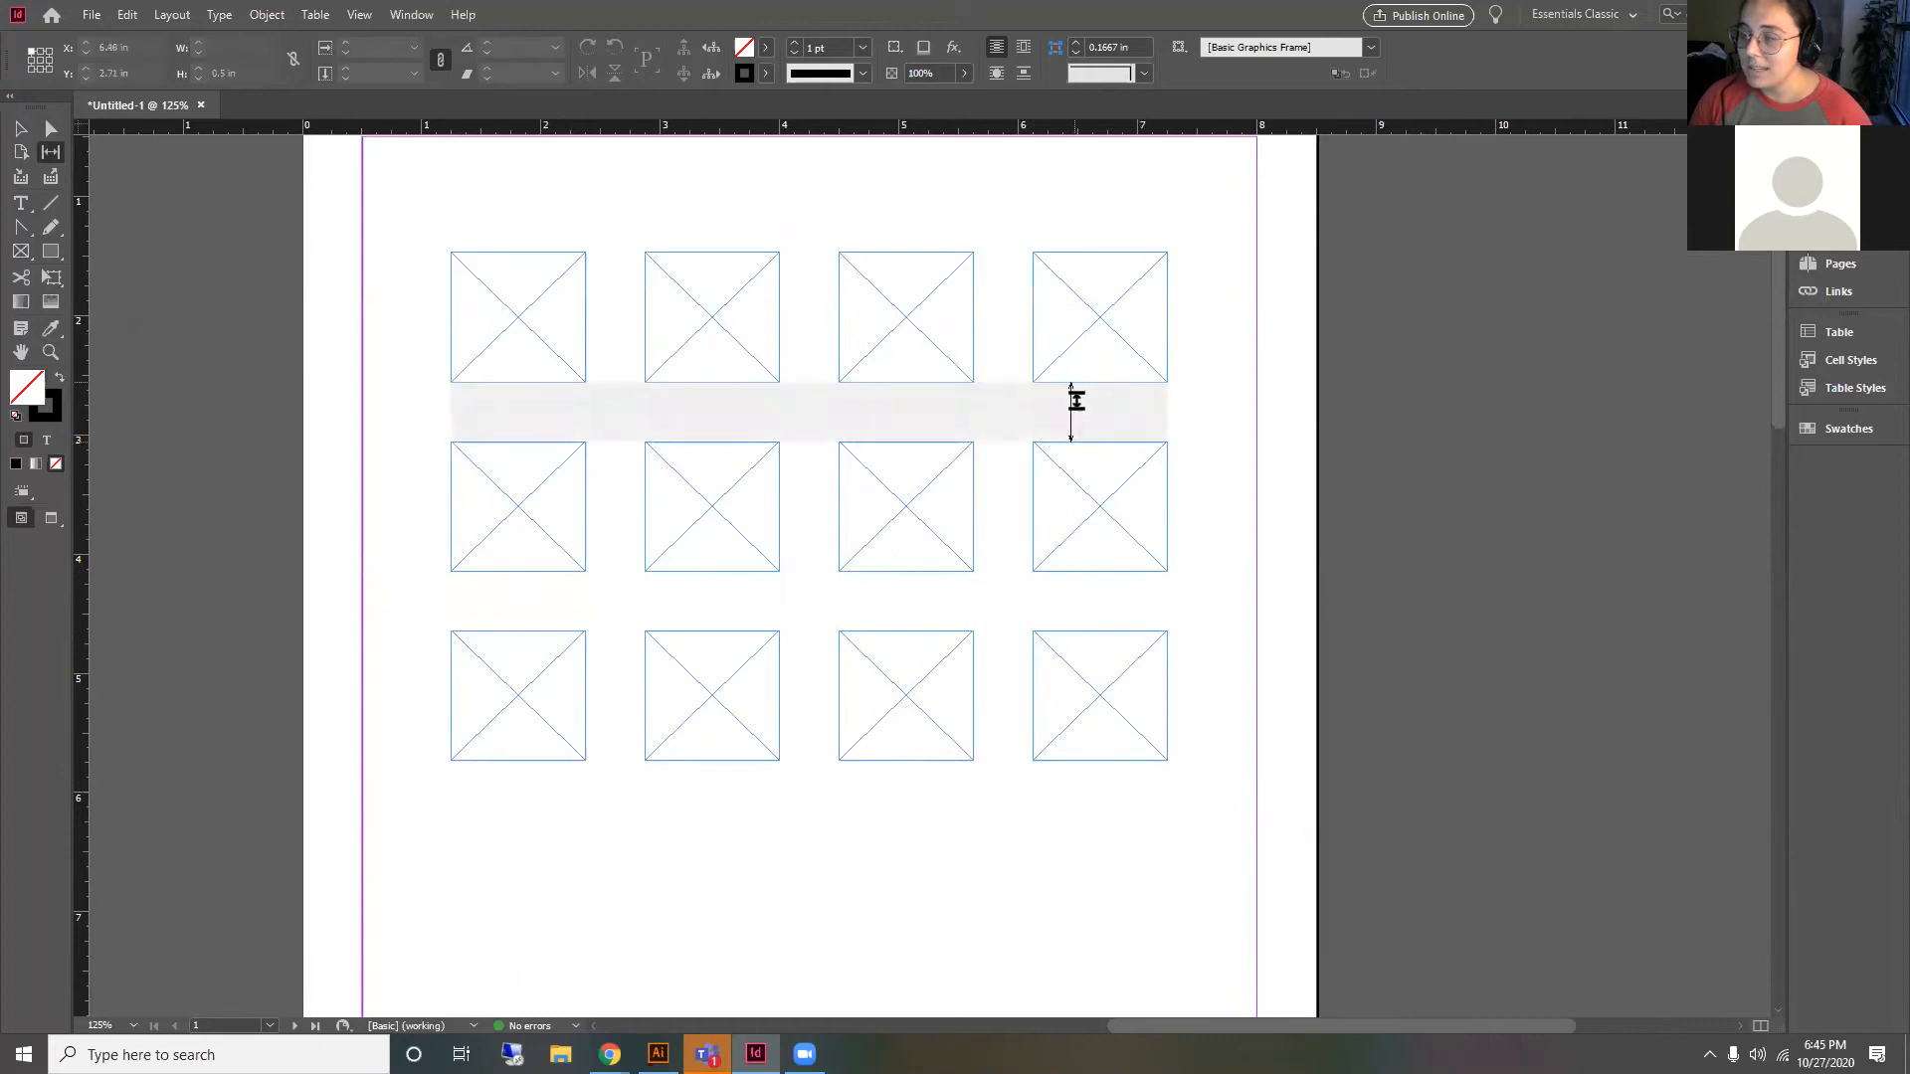
pyautogui.moveTo(1076, 401)
pyautogui.mouseDown()
pyautogui.moveTo(1096, 489)
pyautogui.moveTo(1091, 341)
pyautogui.moveTo(1094, 417)
pyautogui.mouseUp()
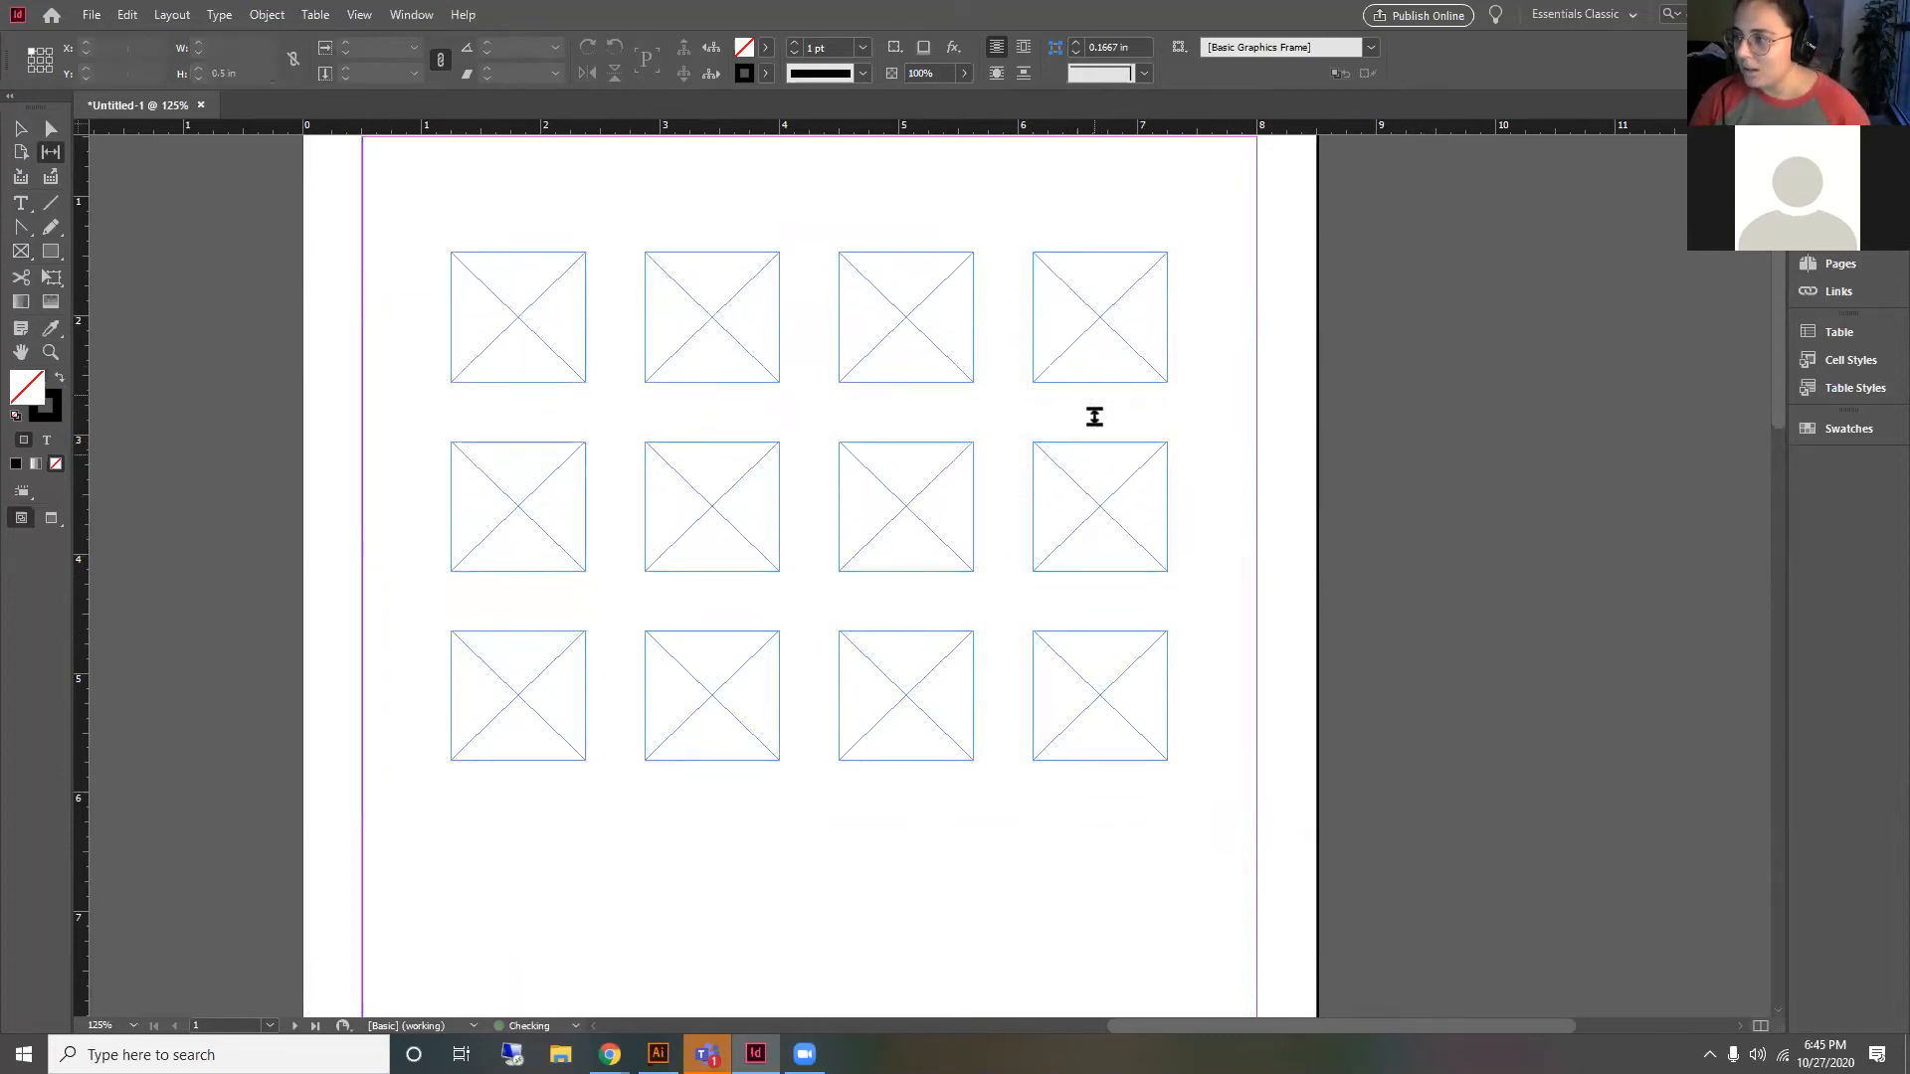
pyautogui.moveTo(993, 475); pyautogui.dragTo(1000, 521)
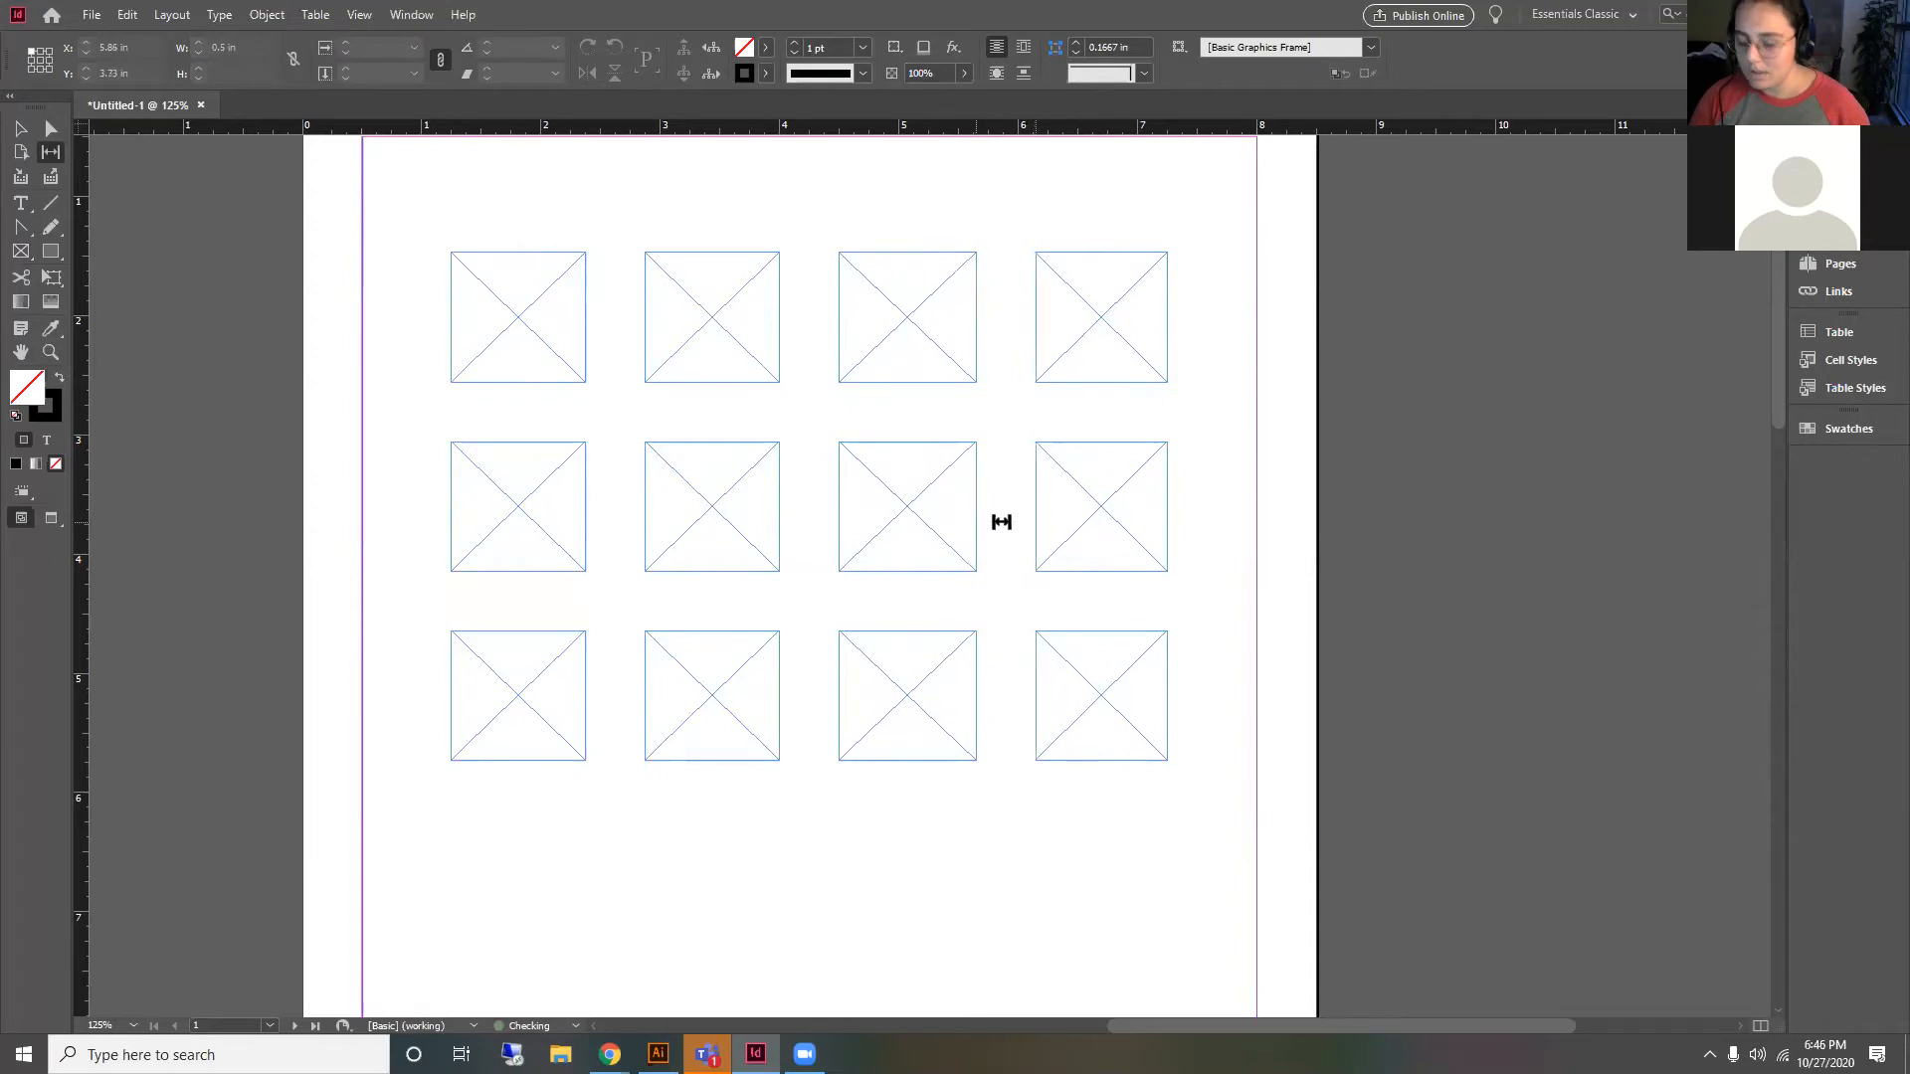
pyautogui.hotkey('ctrl', 'z')
pyautogui.moveTo(822, 500)
pyautogui.mouseDown()
pyautogui.moveTo(776, 469)
pyautogui.moveTo(845, 478)
pyautogui.moveTo(779, 477)
pyautogui.moveTo(823, 478)
pyautogui.mouseUp()
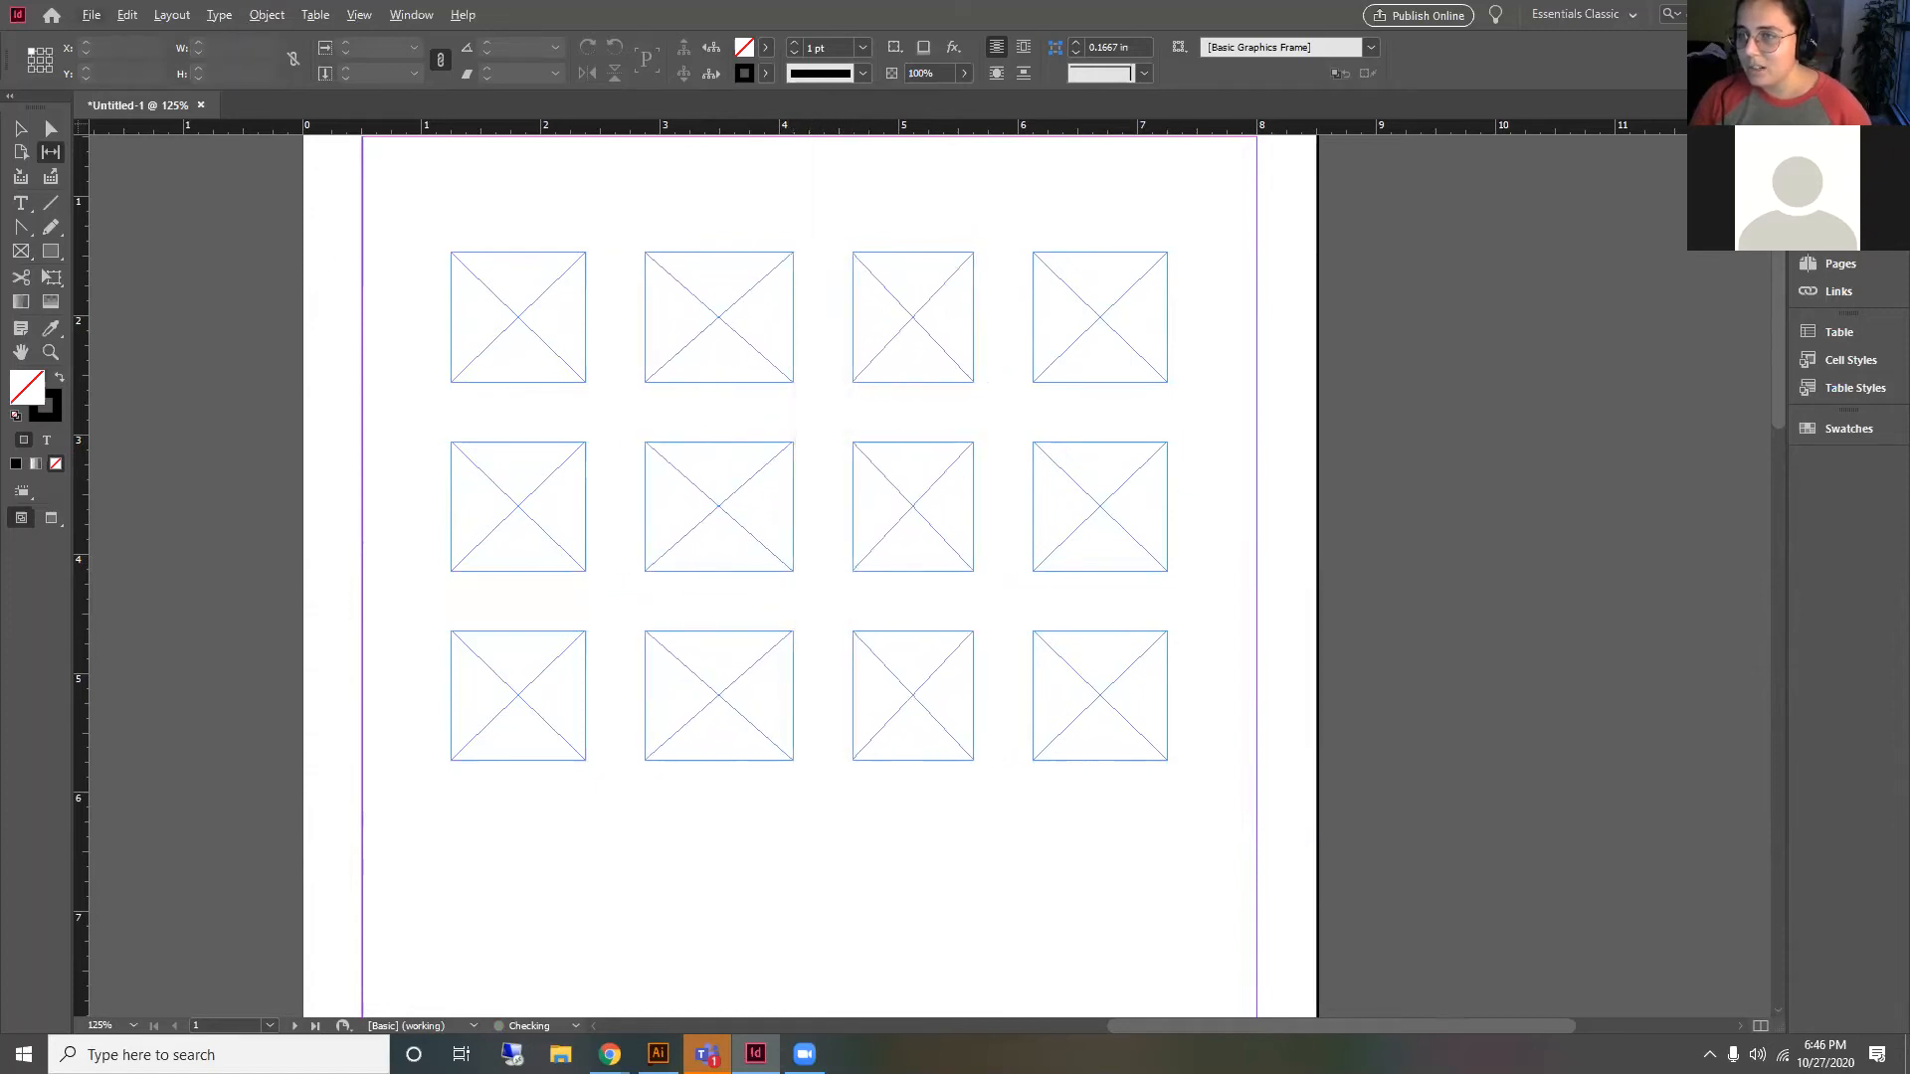
# Step: Select the whole grid of placeholder frames on page 1 and delete it
pyautogui.hotkey('ctrl', '-')
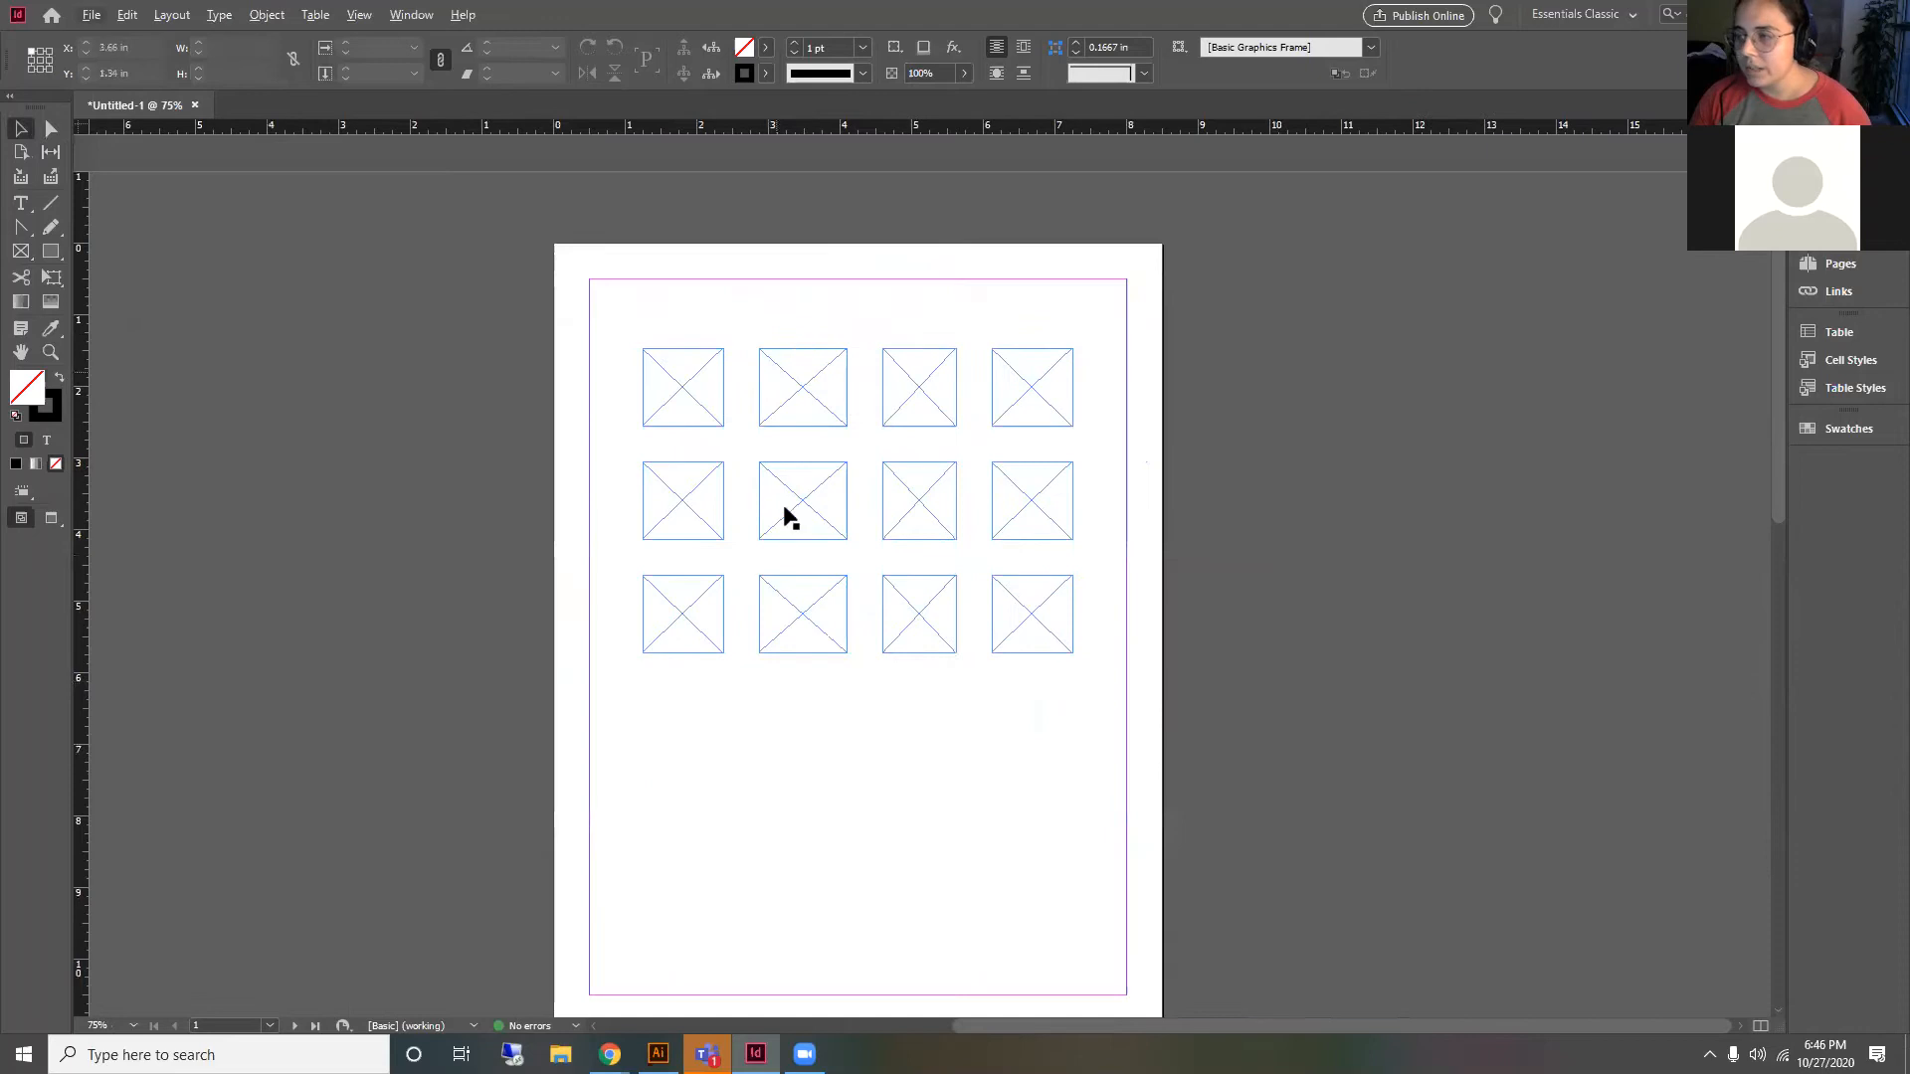
pyautogui.moveTo(1124, 675); pyautogui.dragTo(584, 341)
pyautogui.press('Delete')
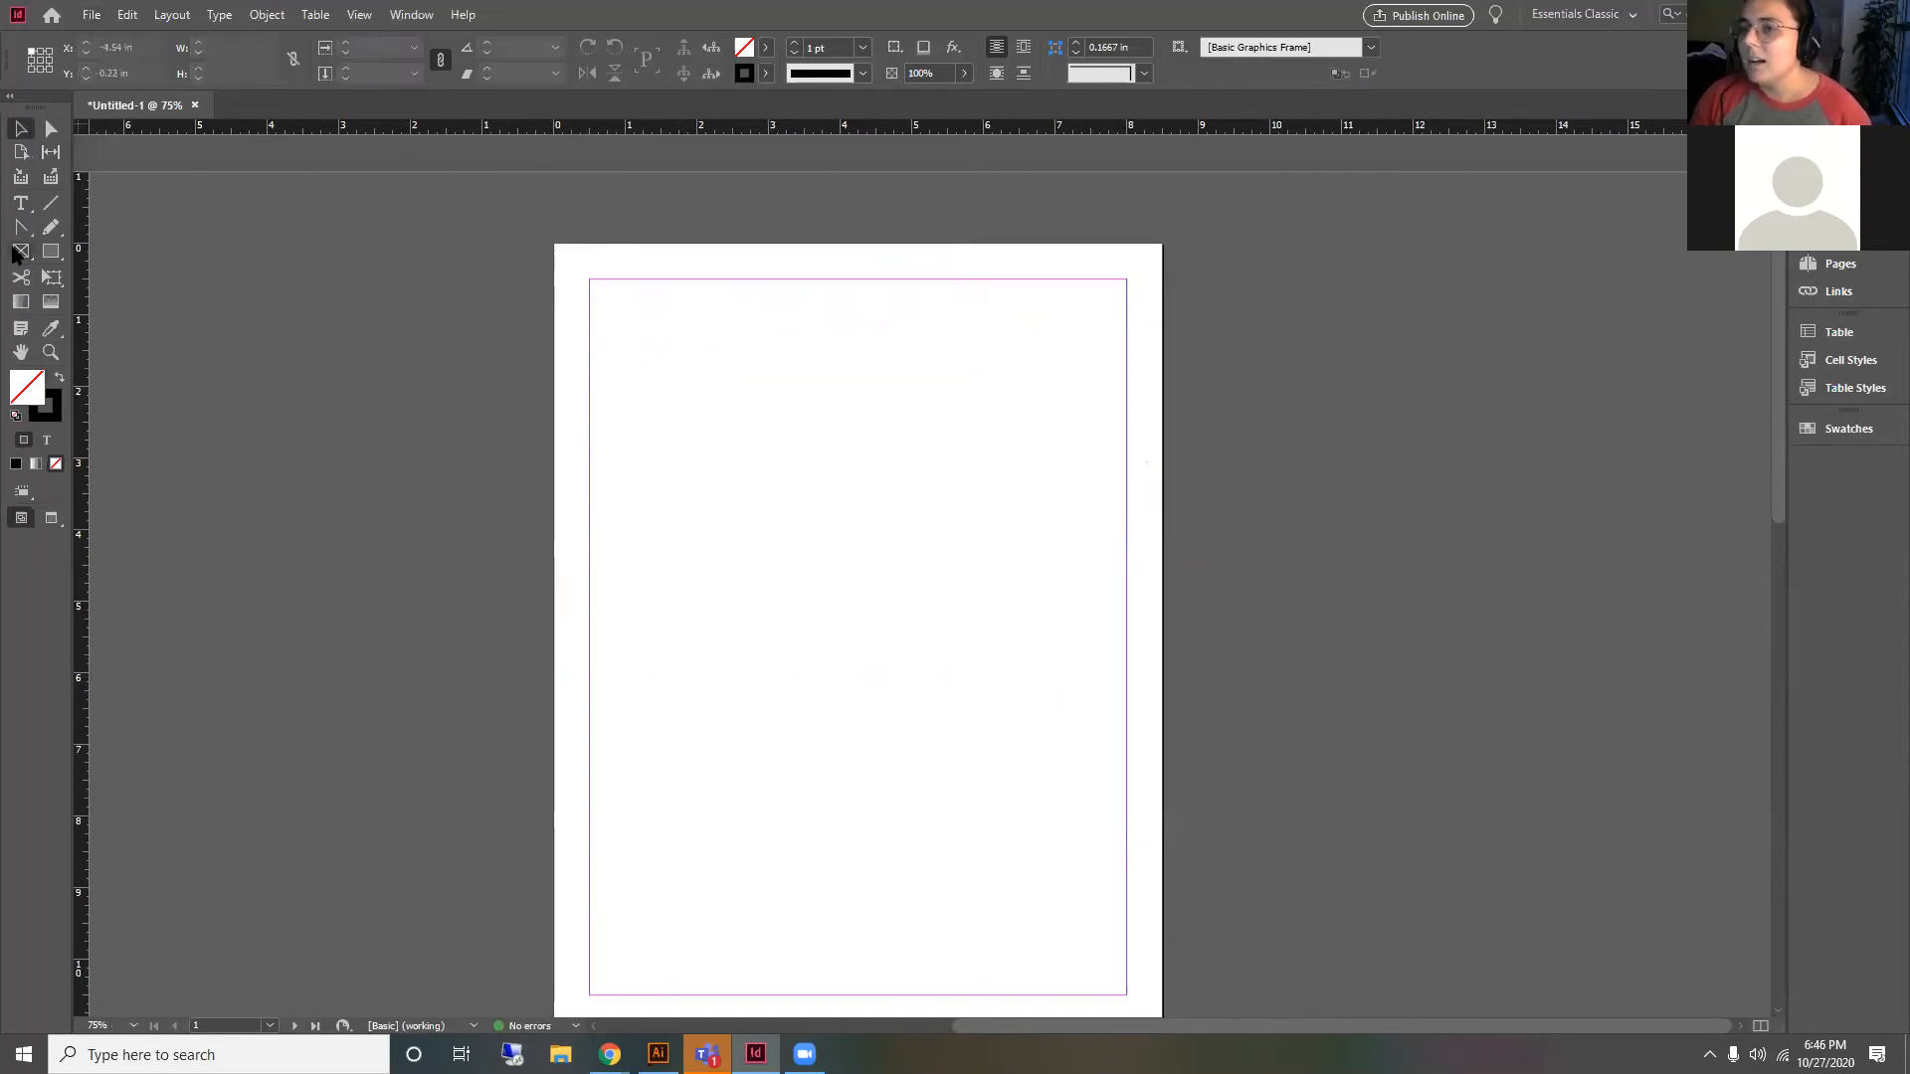
# Step: Add a text frame about 2.04 by 0.62 in in the upper half of page 1 containing the text "hi!"
pyautogui.click(21, 204)
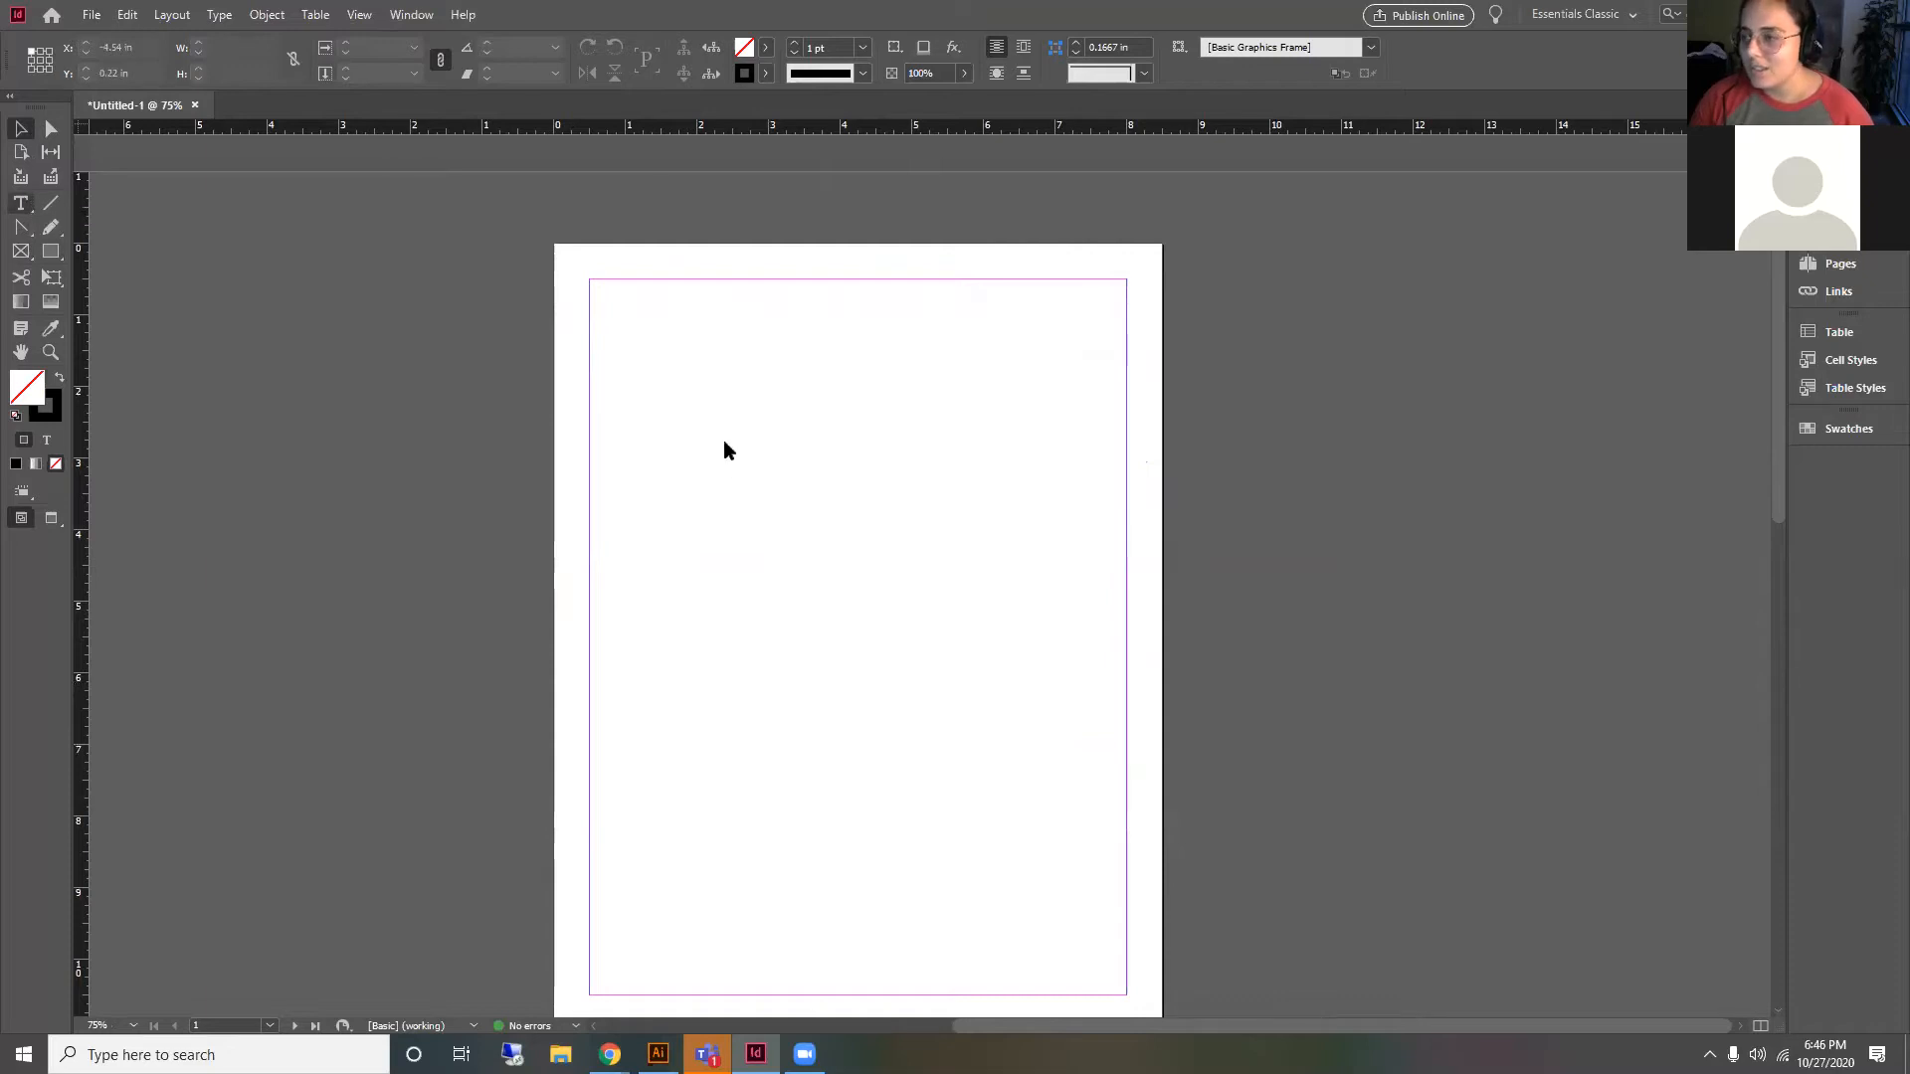
pyautogui.moveTo(877, 500); pyautogui.dragTo(730, 457)
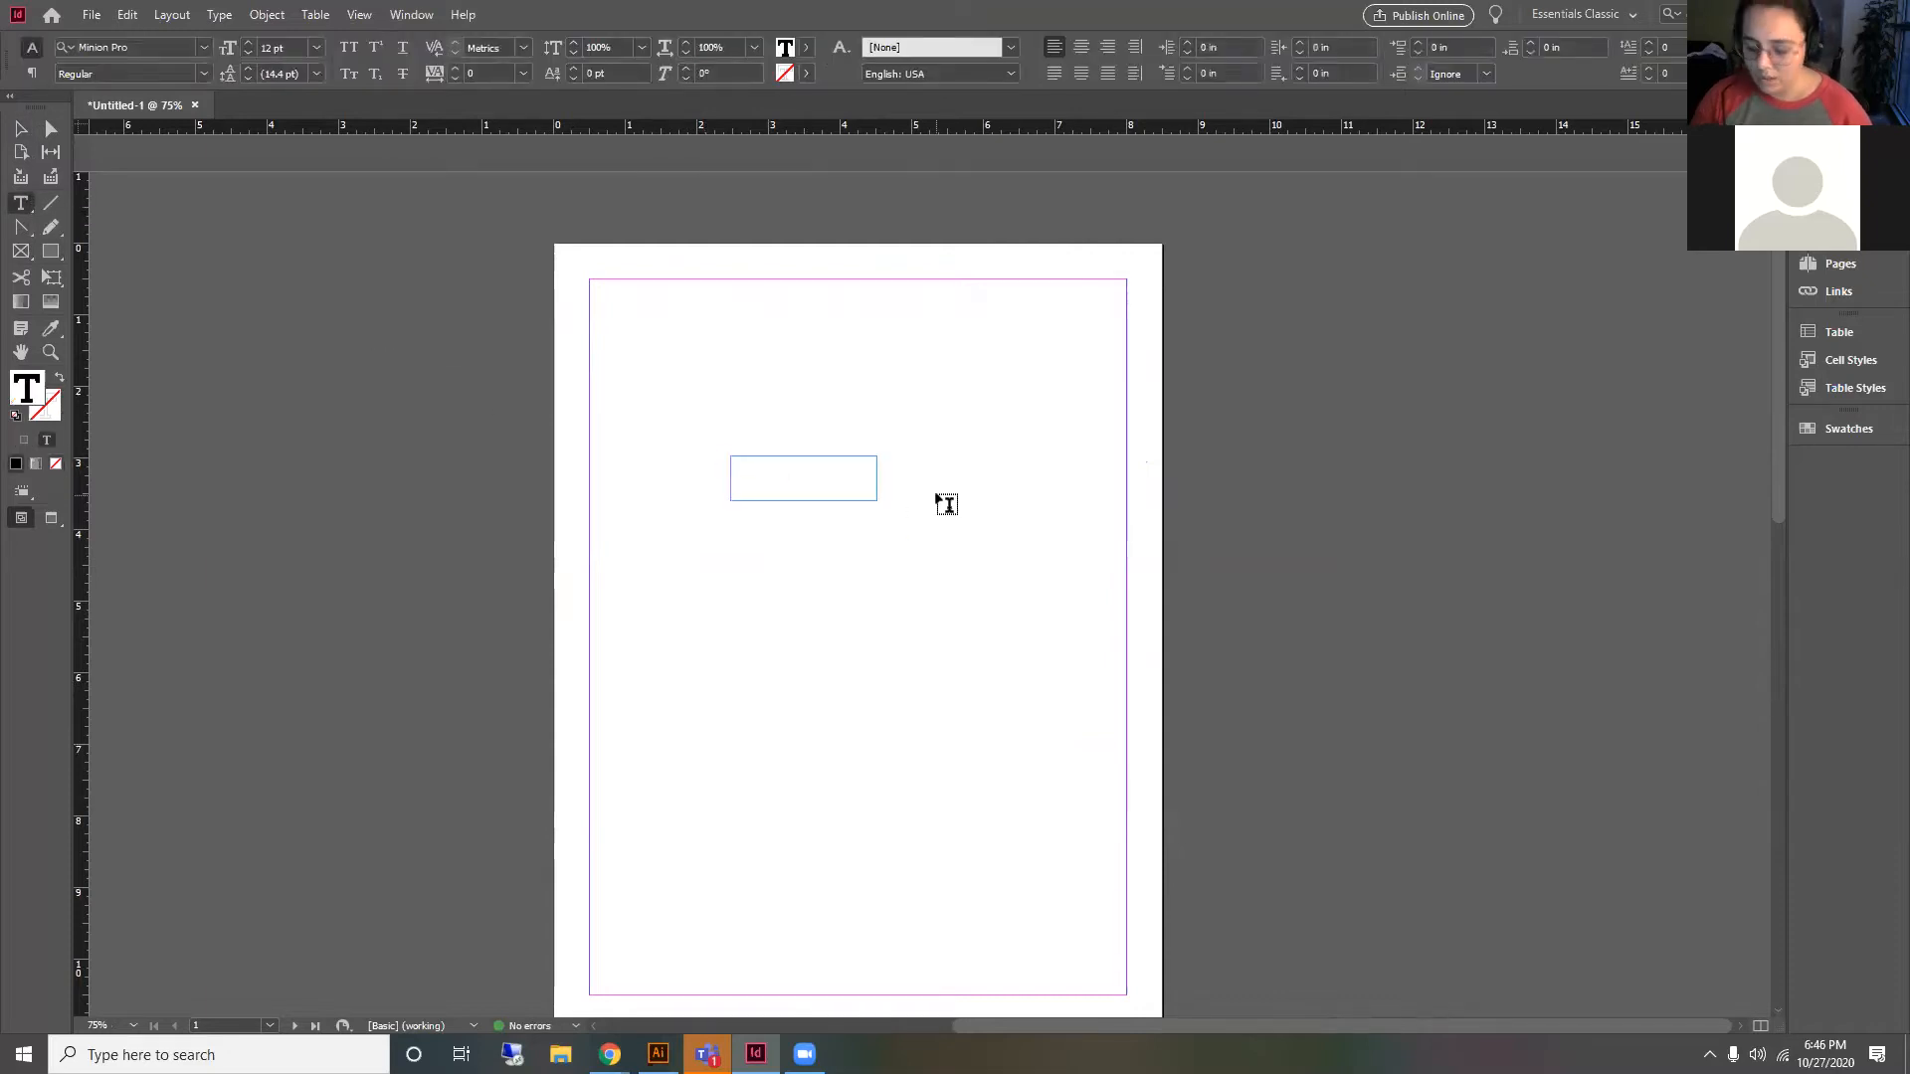
pyautogui.write('he')
pyautogui.press('BackSpace')
pyautogui.press('BackSpace')
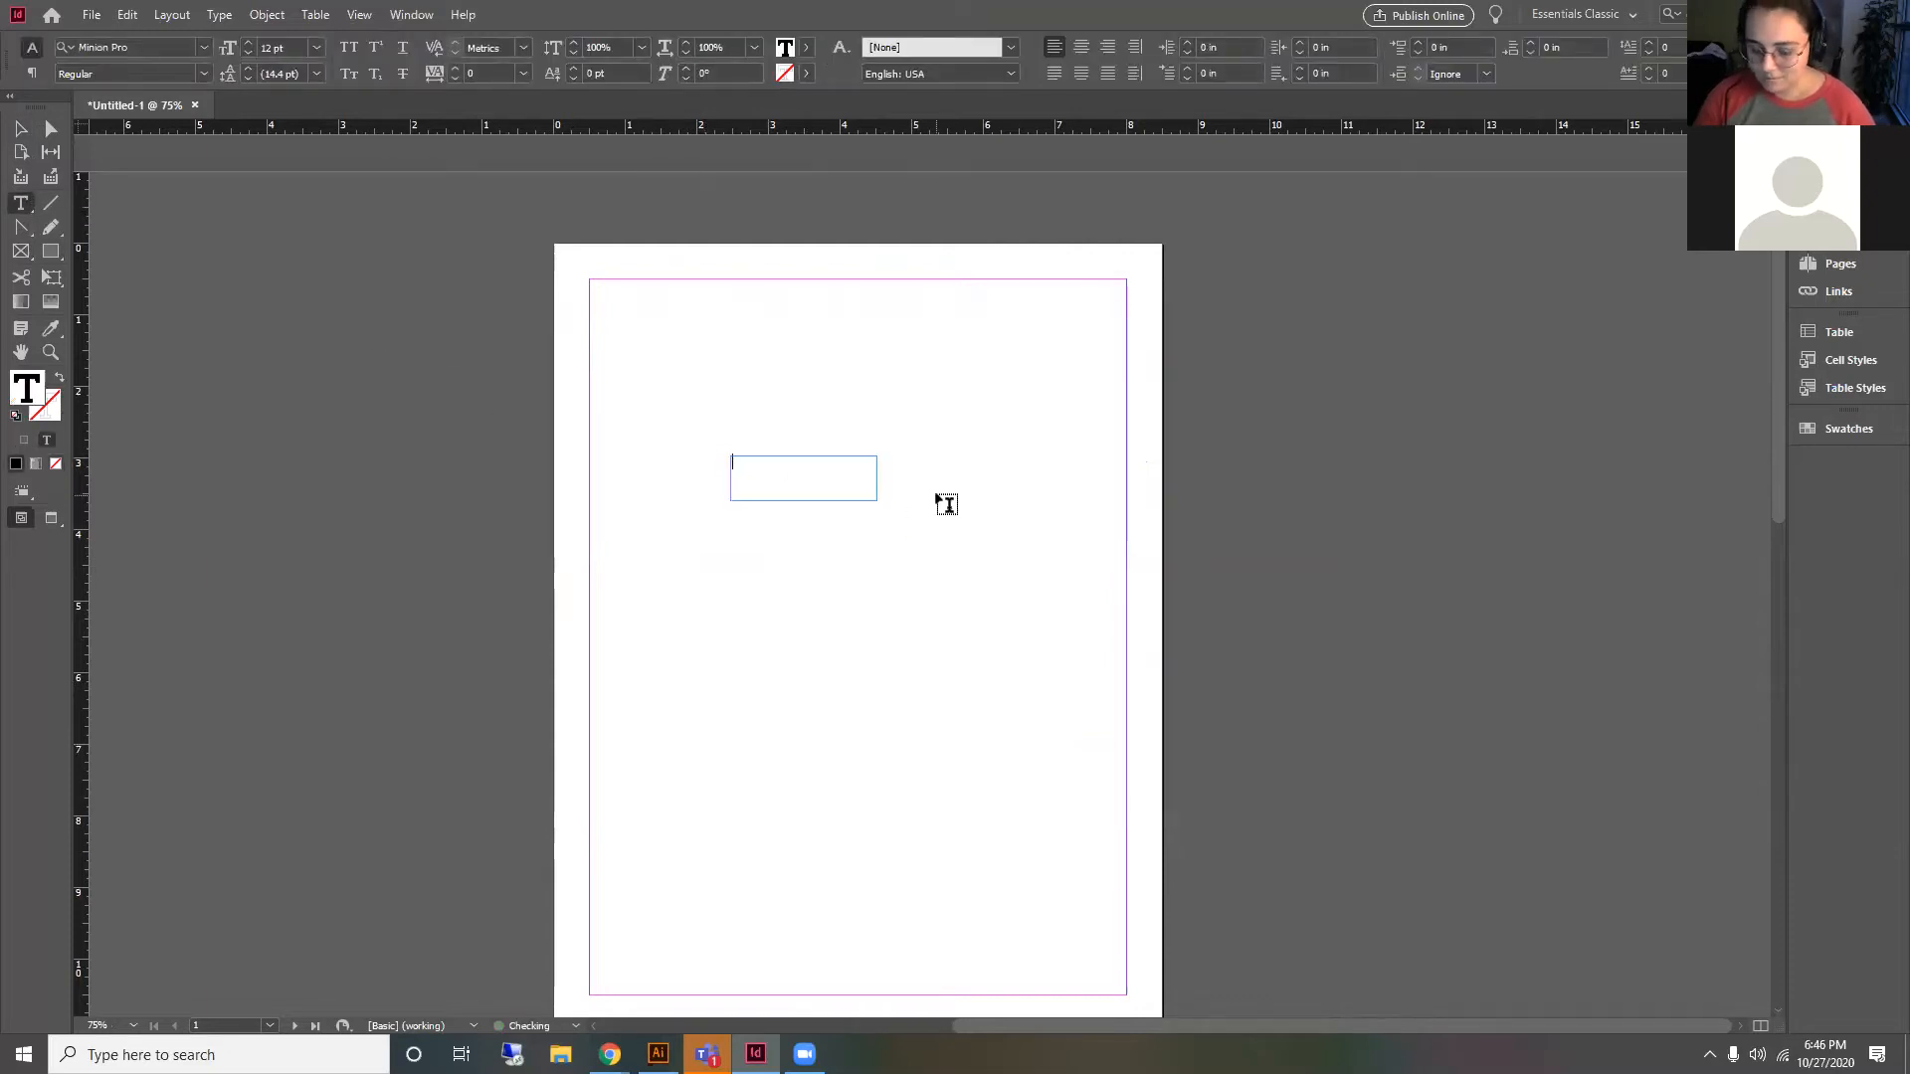
pyautogui.write('hi!')
pyautogui.click(20, 128)
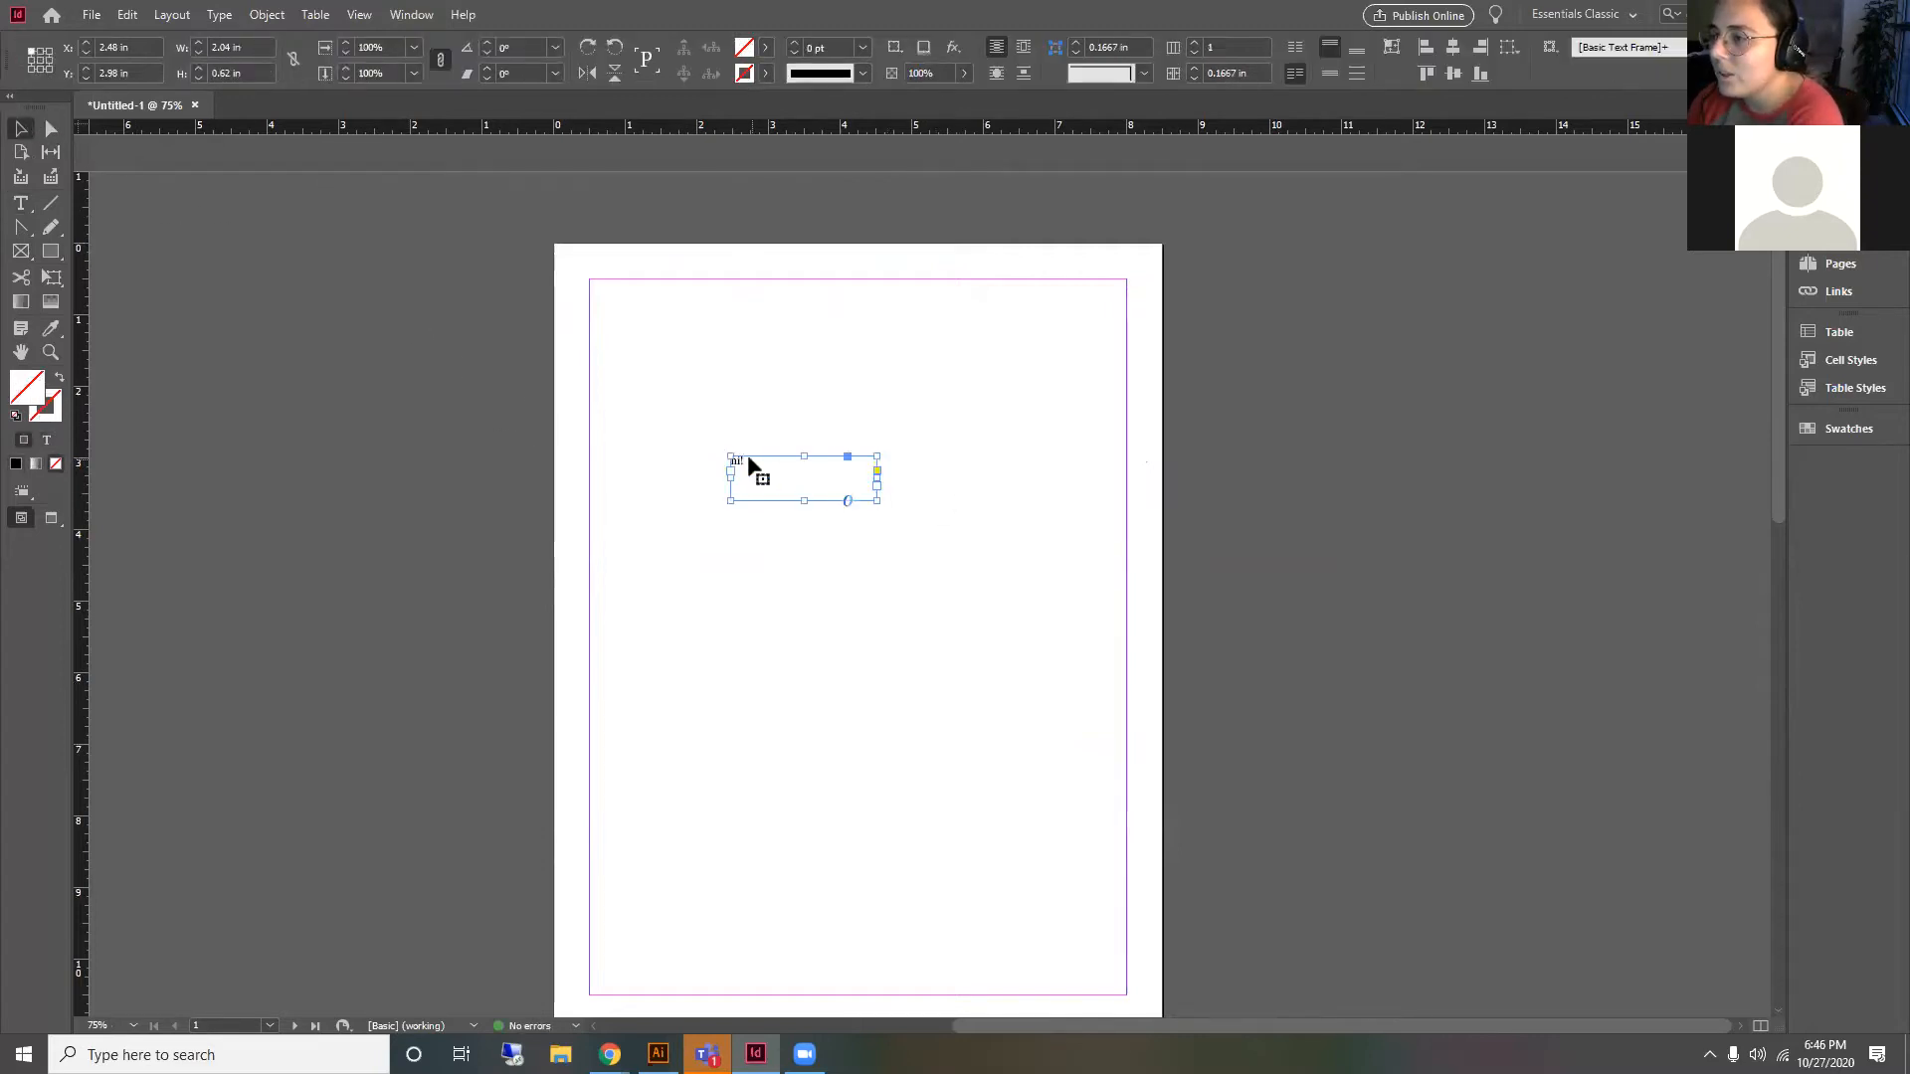
# Step: Select the text in the frame and examine the available font families and font styles
pyautogui.doubleClick(748, 466)
pyautogui.moveTo(741, 458); pyautogui.dragTo(695, 449)
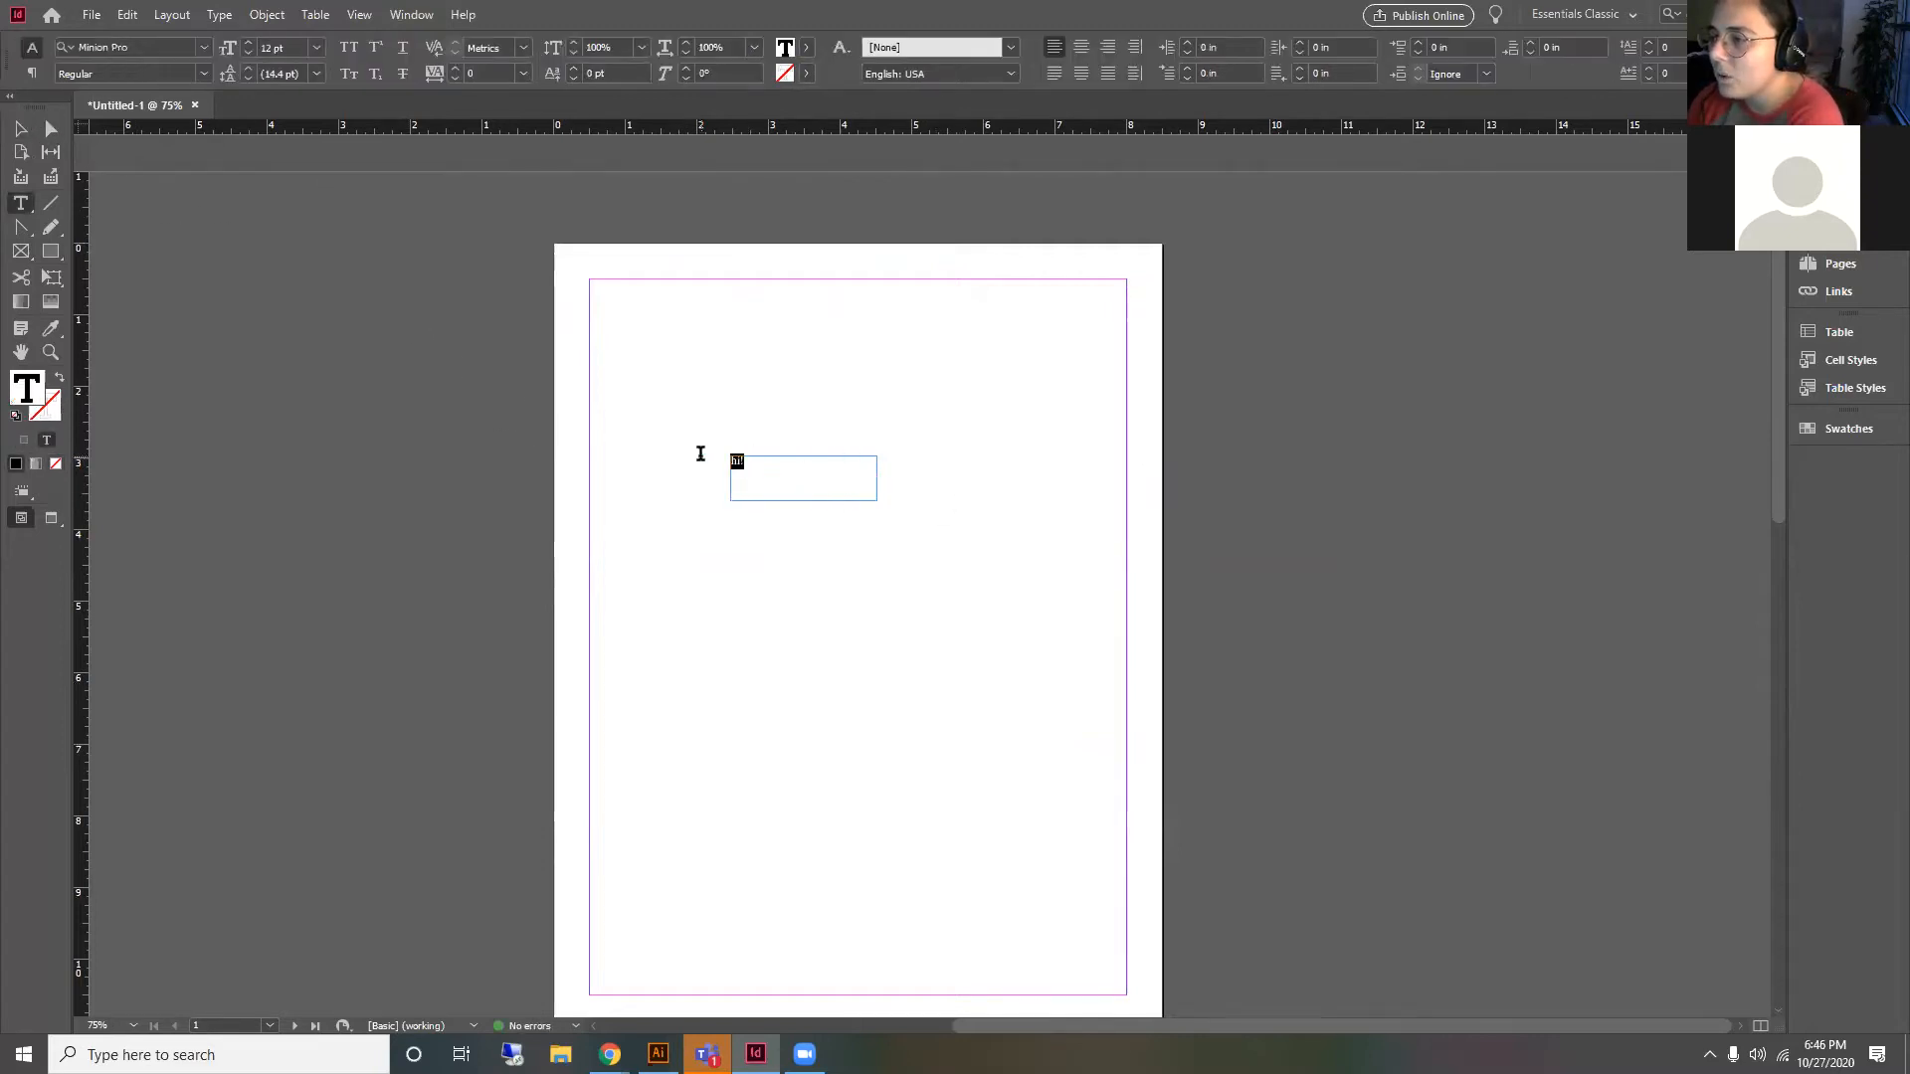
pyautogui.click(204, 48)
pyautogui.click(205, 73)
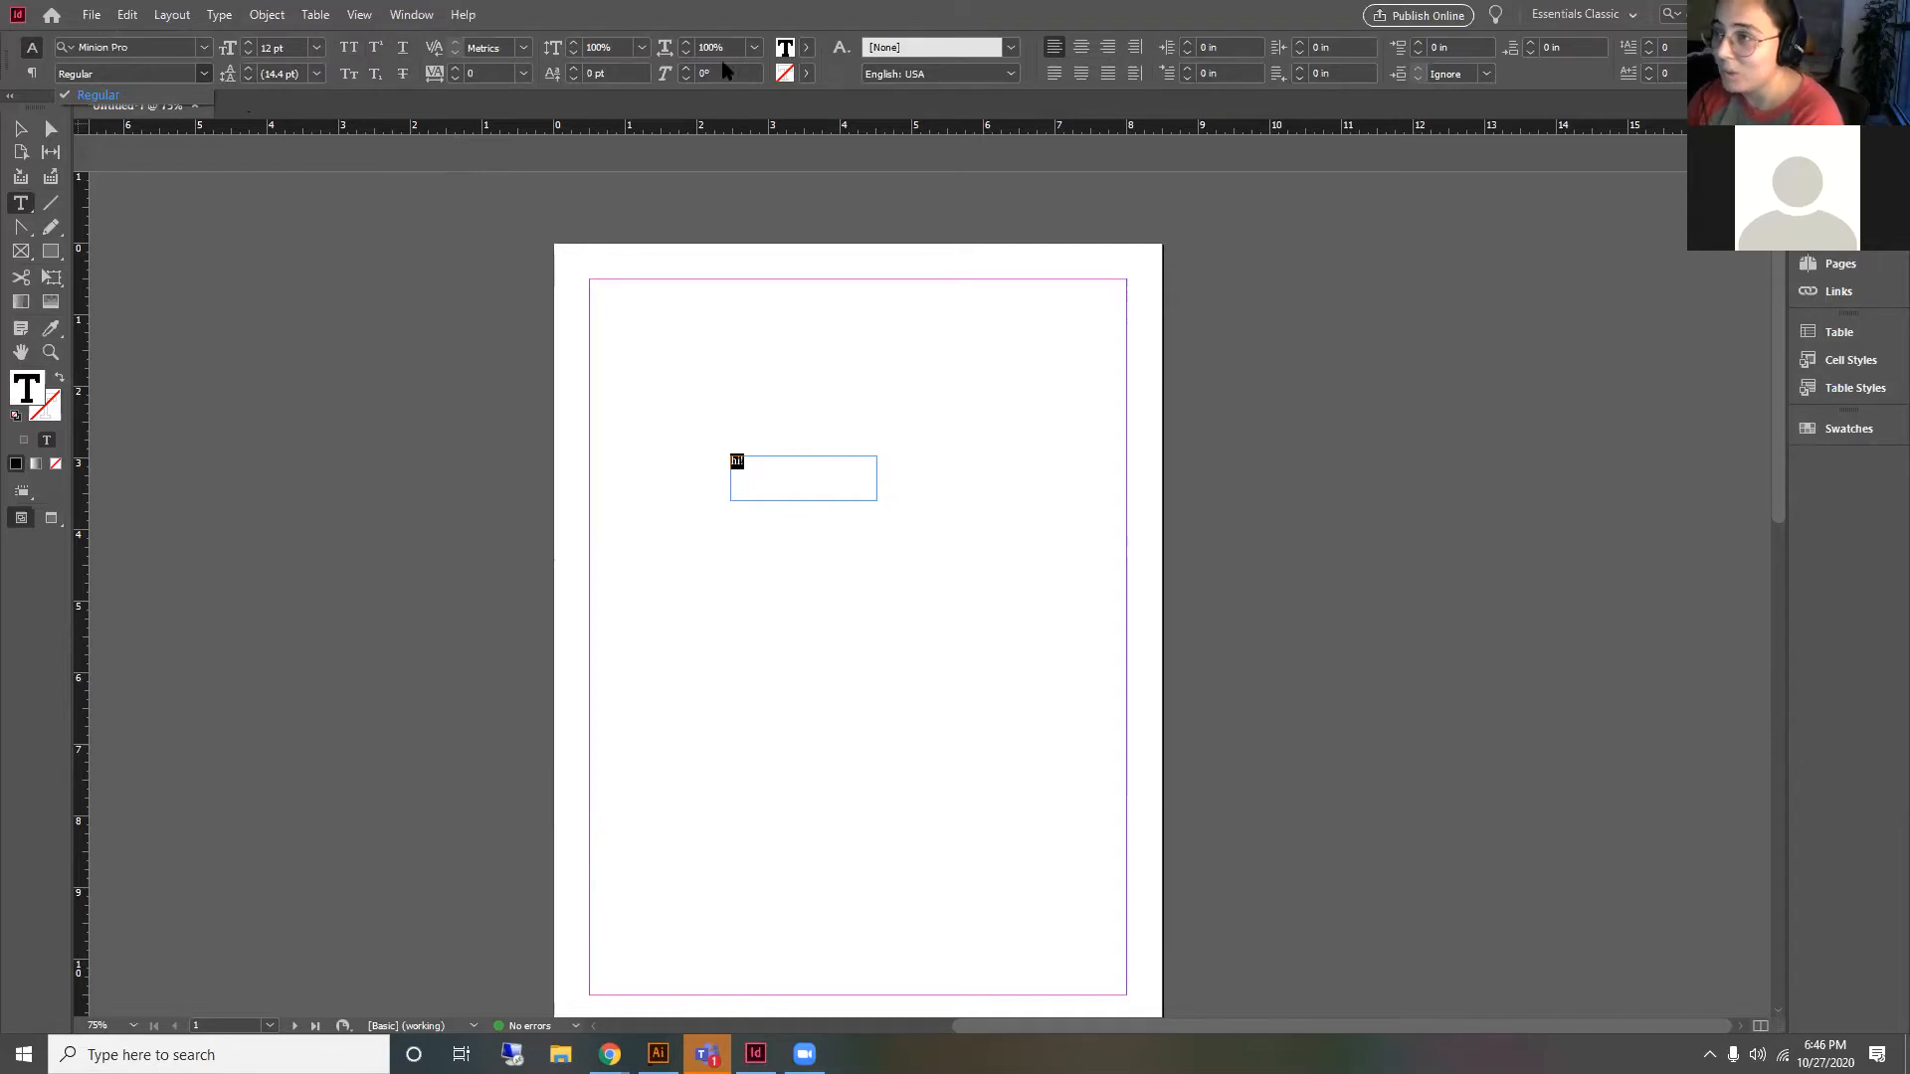
pyautogui.click(784, 455)
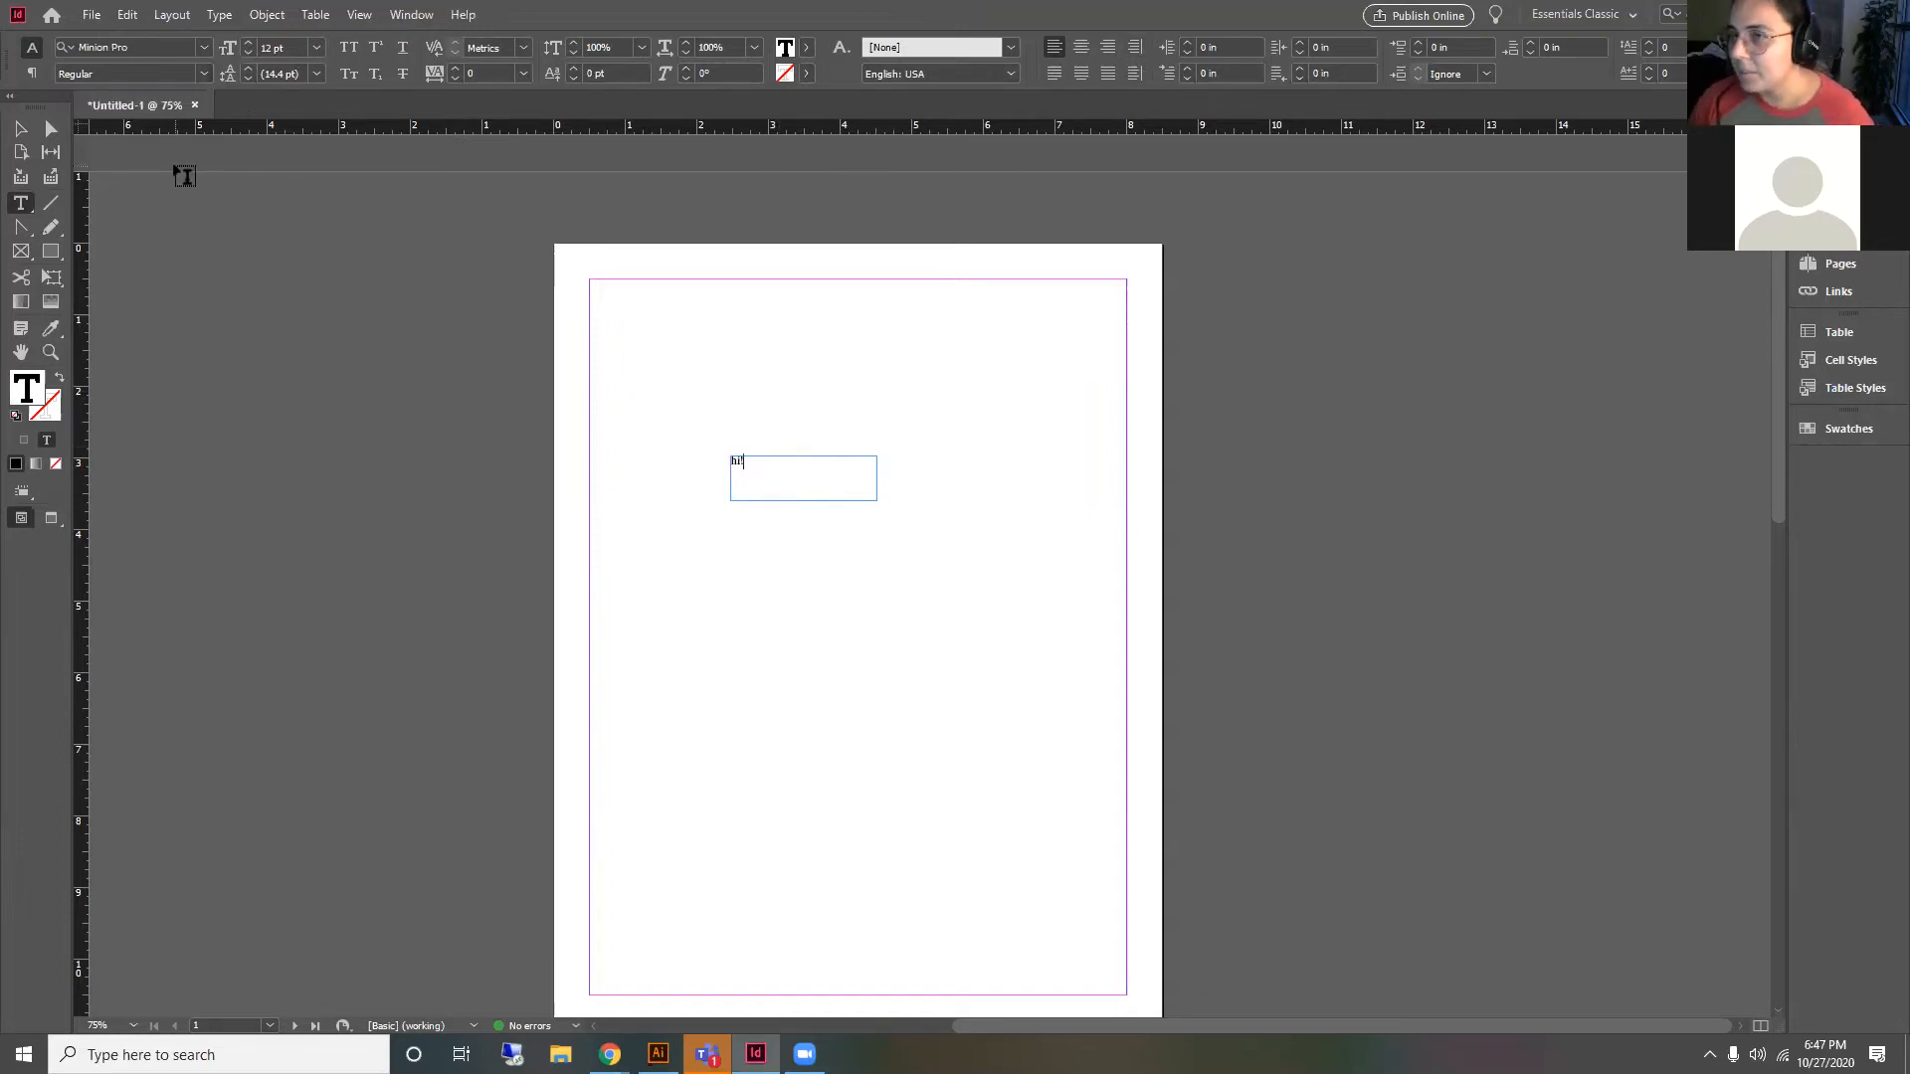
# Step: Enlarge the text frame on page 1 to about 3.7 by 2.74 in, keeping its upper corner in place
pyautogui.click(20, 128)
pyautogui.scroll(2, 844, 510)
pyautogui.moveTo(906, 505); pyautogui.dragTo(1144, 807)
# Step: Add a second line reading "My name is" plus the person's first name, and change the greeting above it to "Hi!"
pyautogui.doubleClick(732, 466)
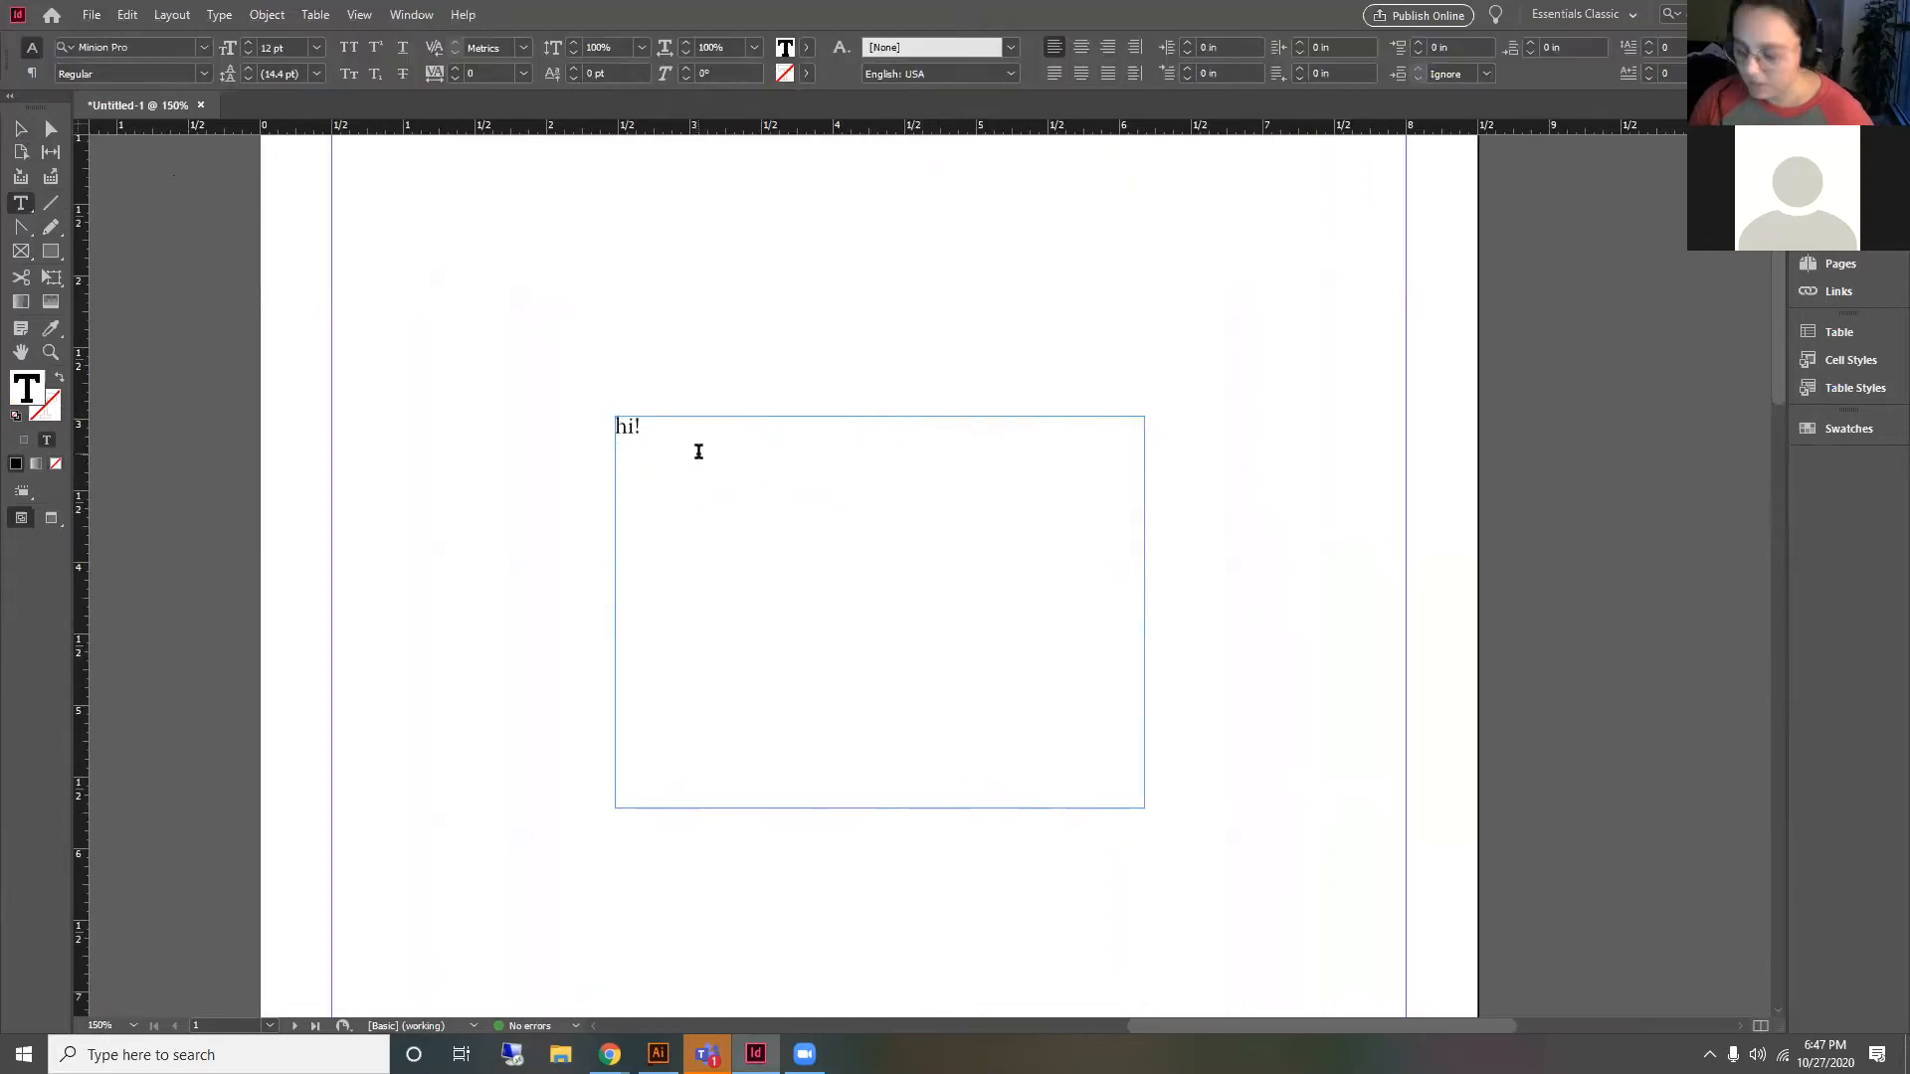
pyautogui.write('My name is Maria')
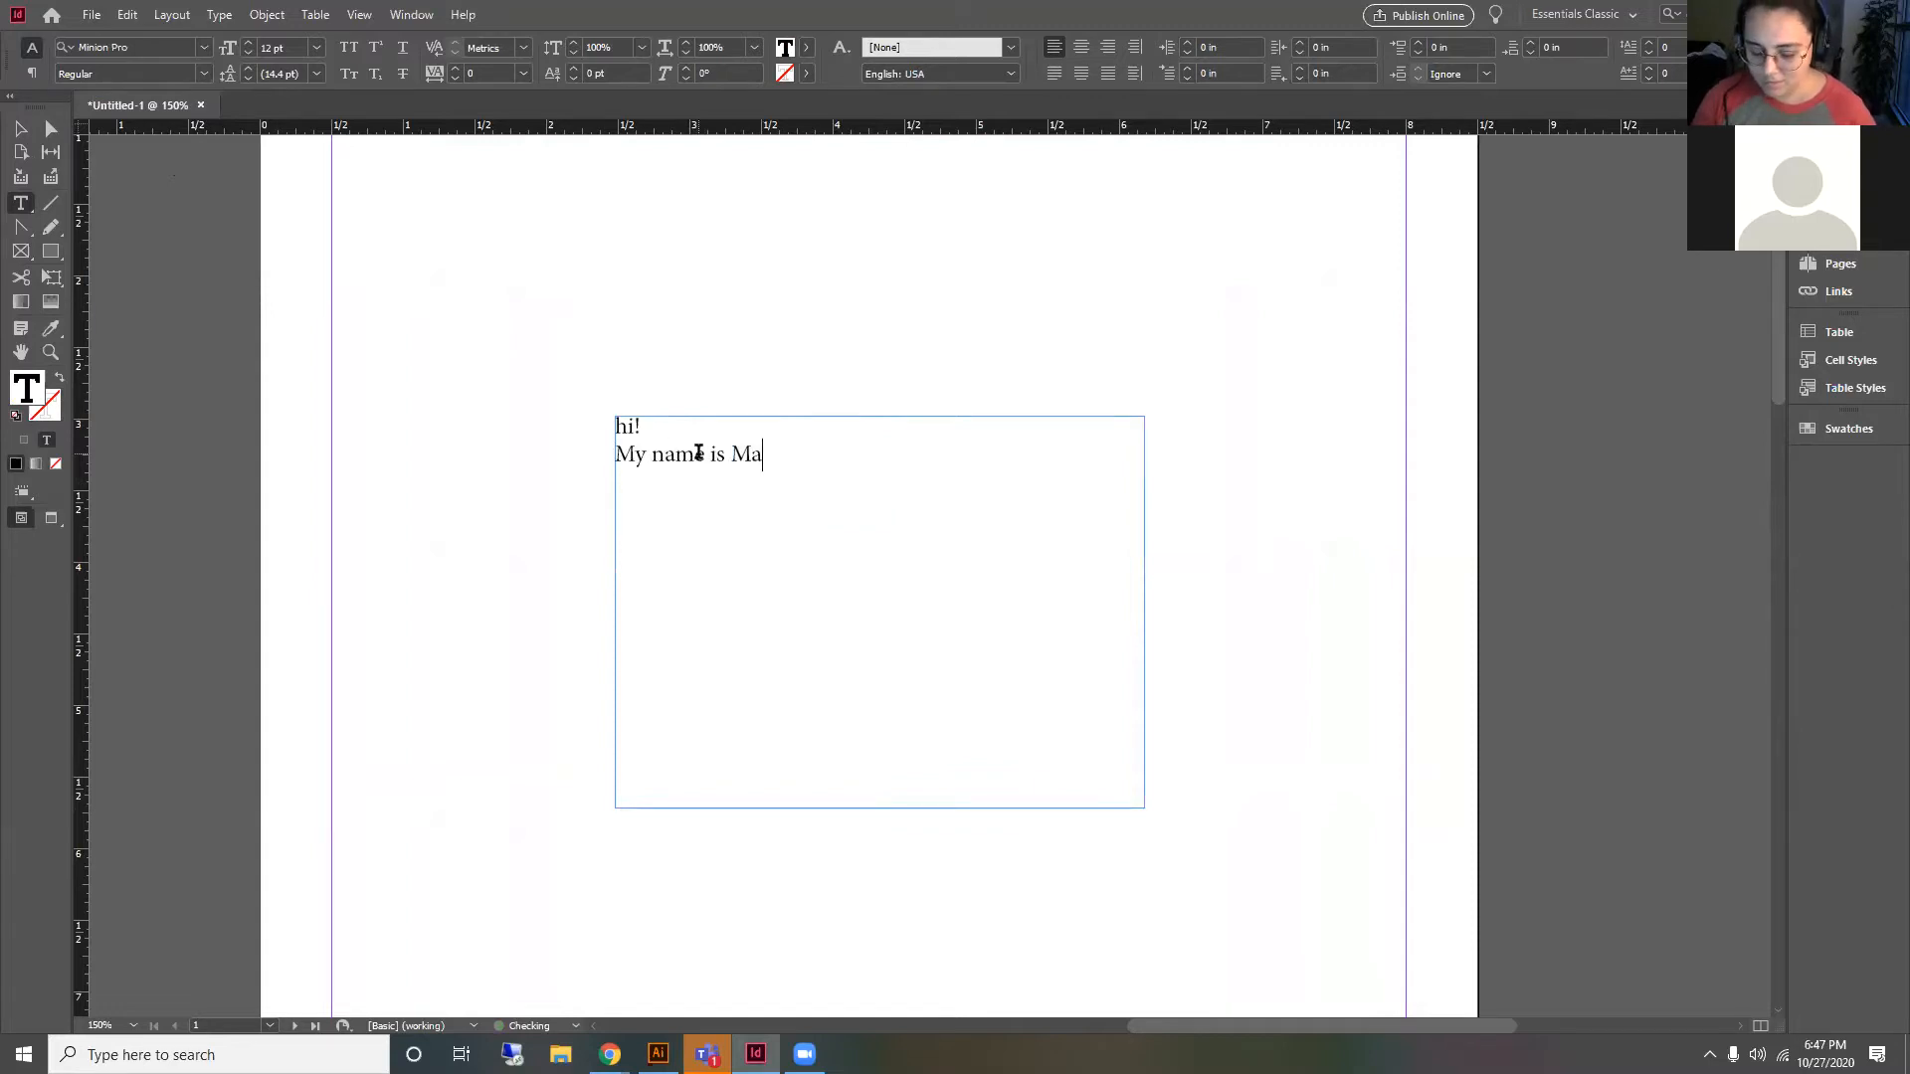
pyautogui.click(627, 423)
pyautogui.press('BackSpace')
pyautogui.write('H')
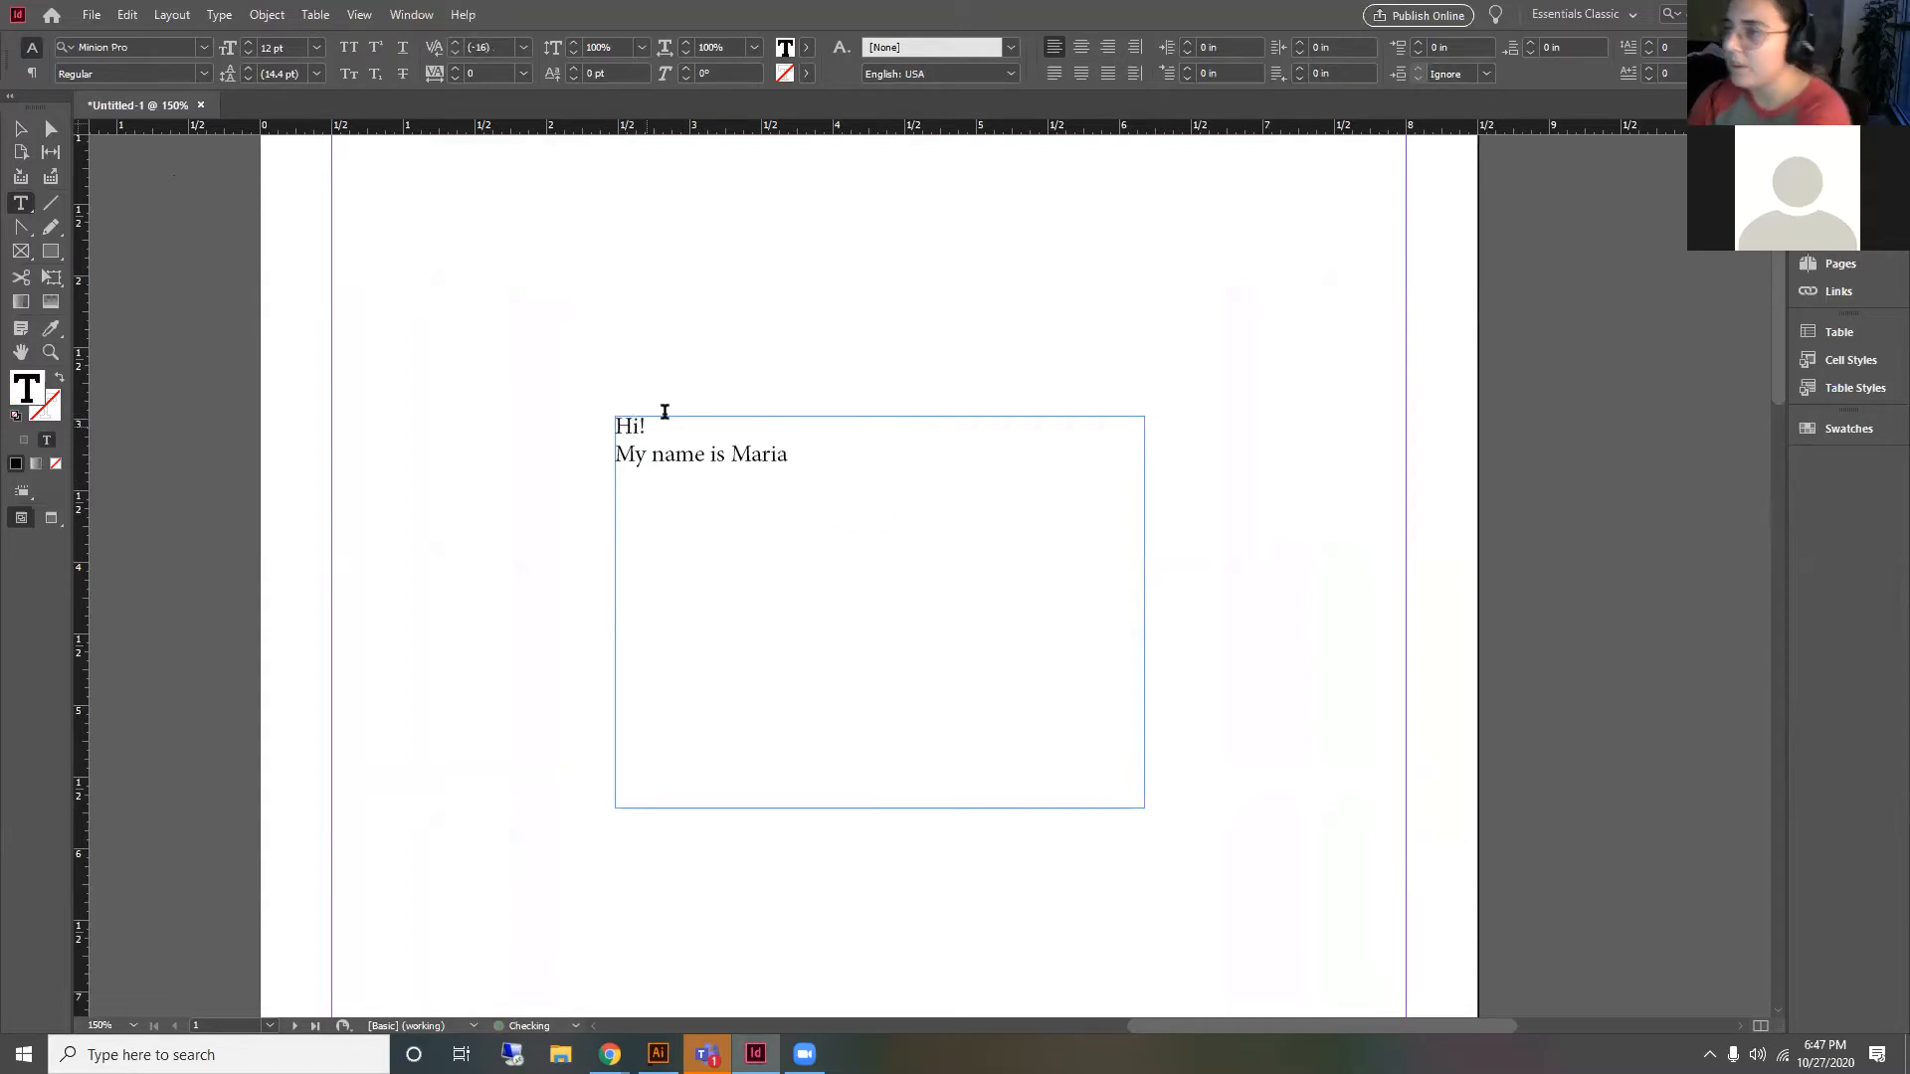
# Step: Try 0.0625 in space before the greeting and a first-line indent on all text, and return the indent to 0 in
pyautogui.click(1419, 43)
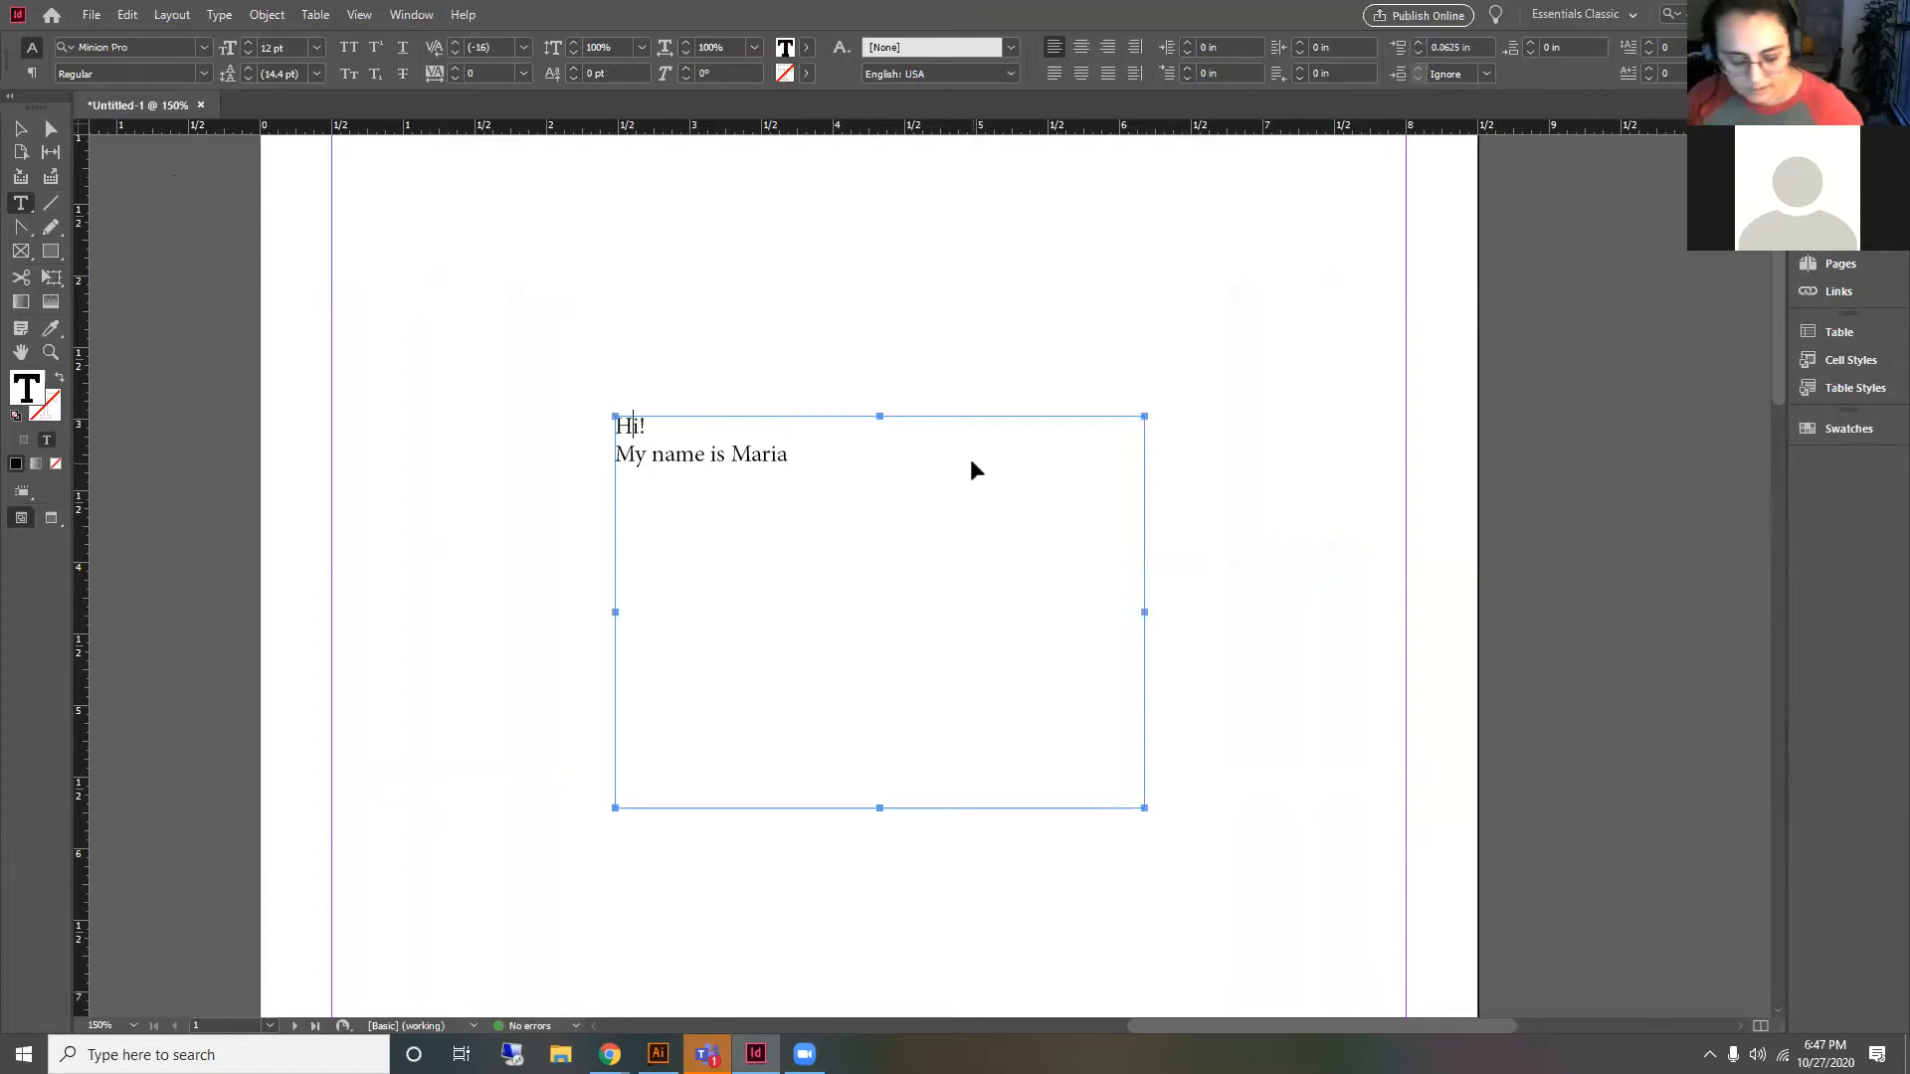
pyautogui.hotkey('ctrl', 'a')
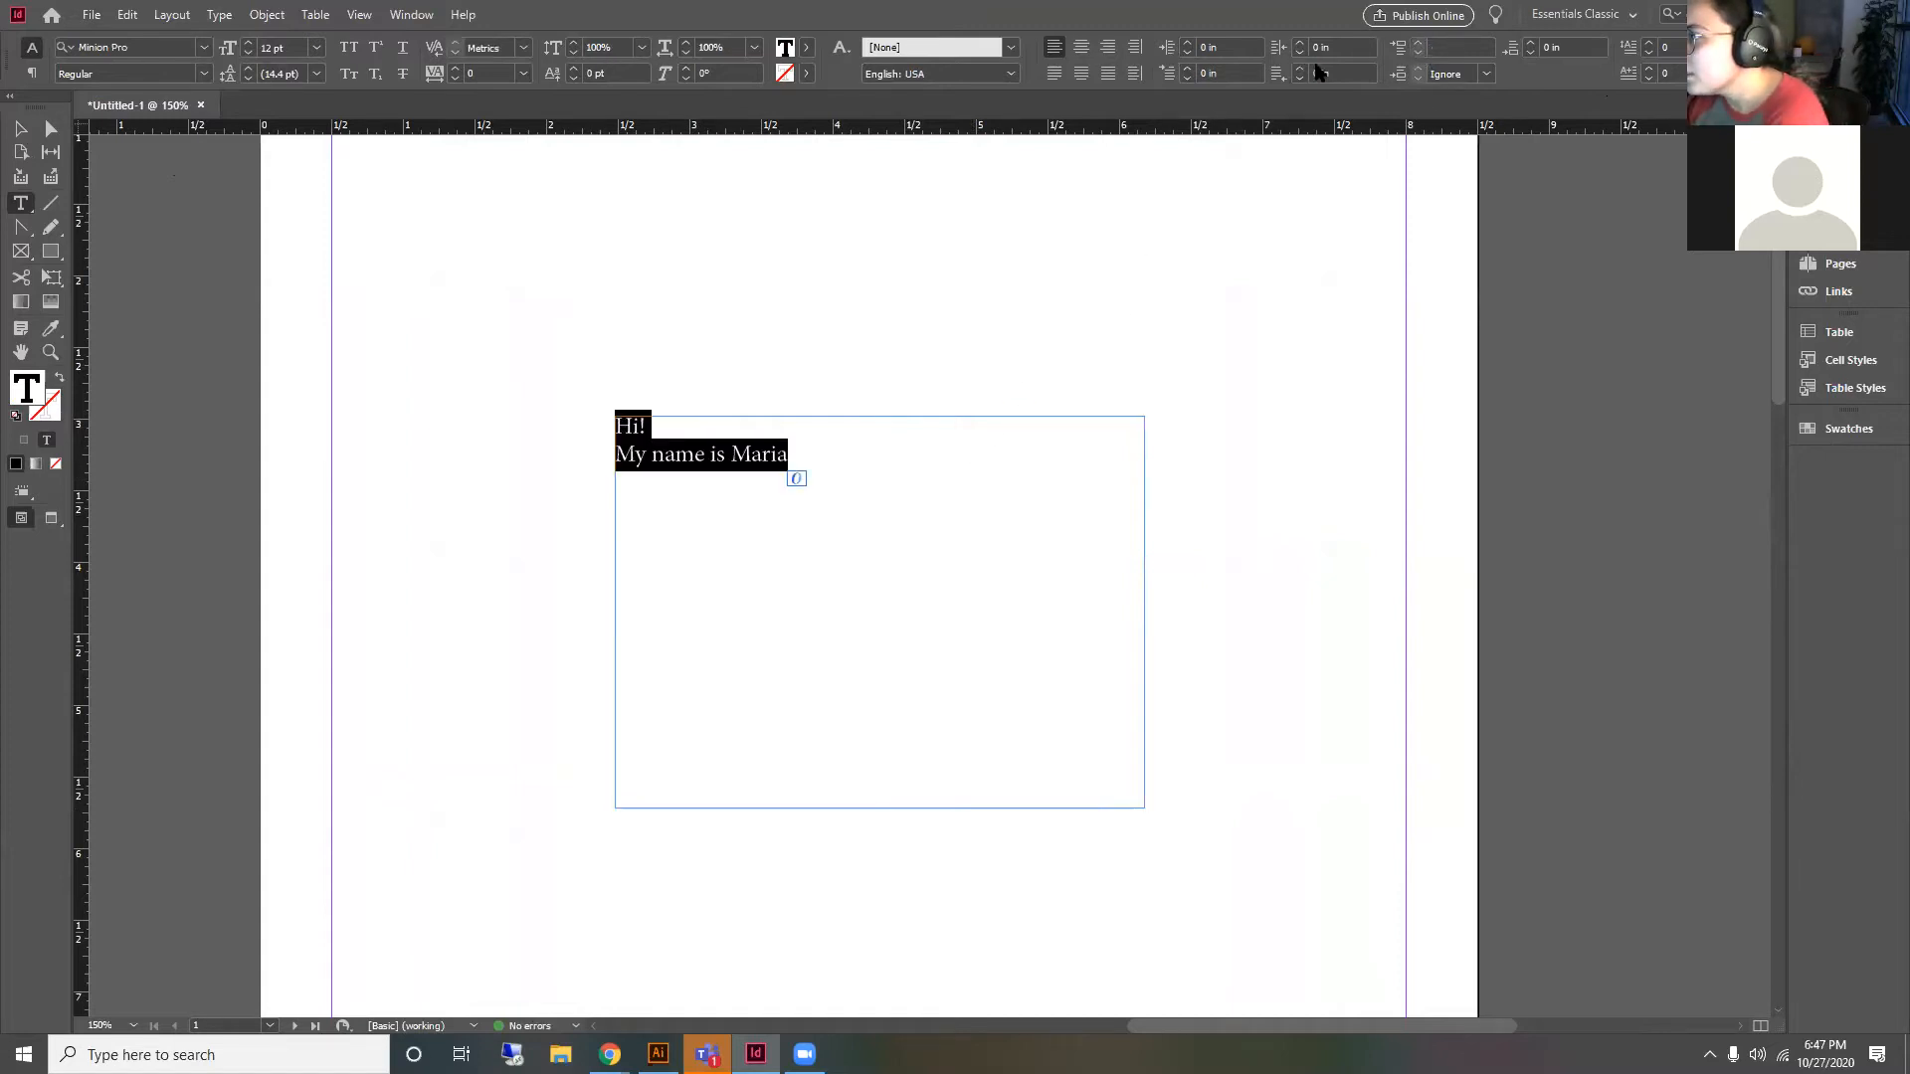
pyautogui.click(1190, 68)
pyautogui.click(1190, 69)
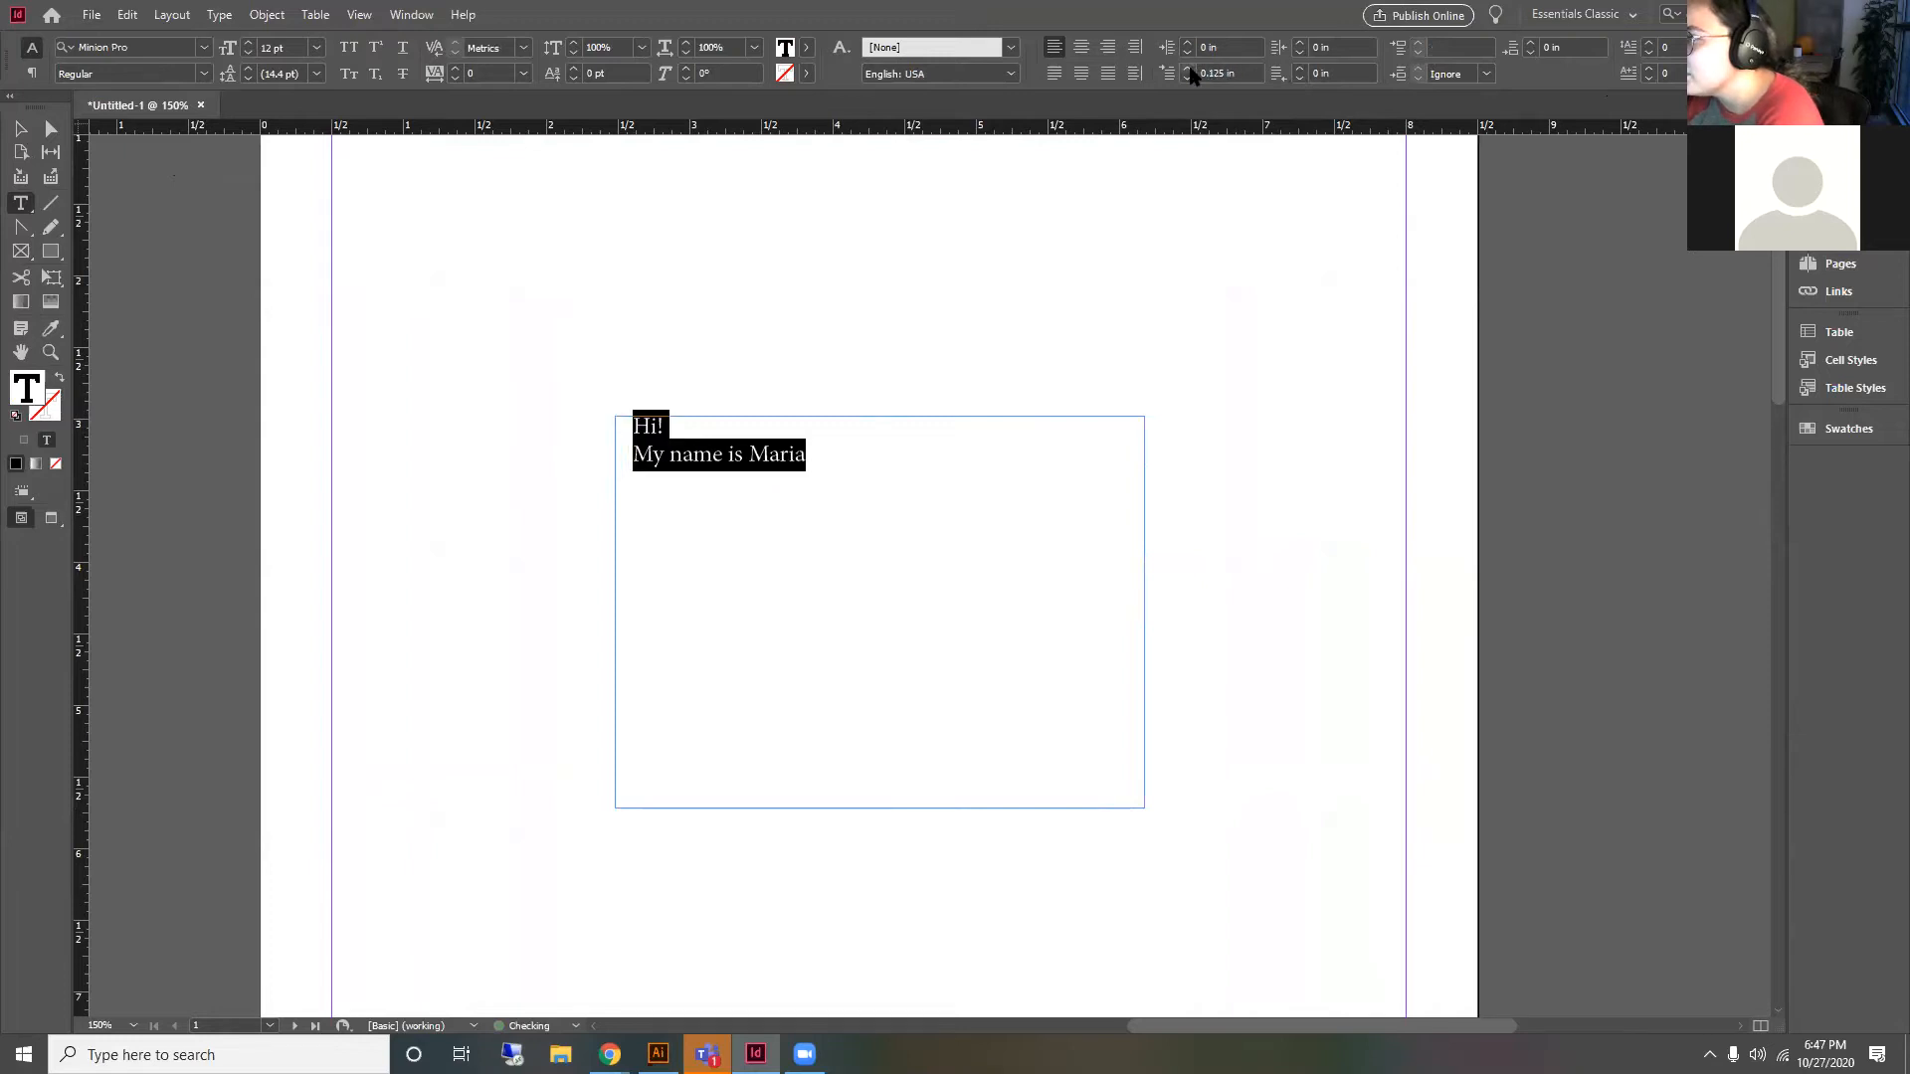
pyautogui.click(1190, 68)
pyautogui.click(1186, 79)
pyautogui.click(1187, 80)
pyautogui.click(1187, 80)
pyautogui.click(1186, 79)
pyautogui.press('Return')
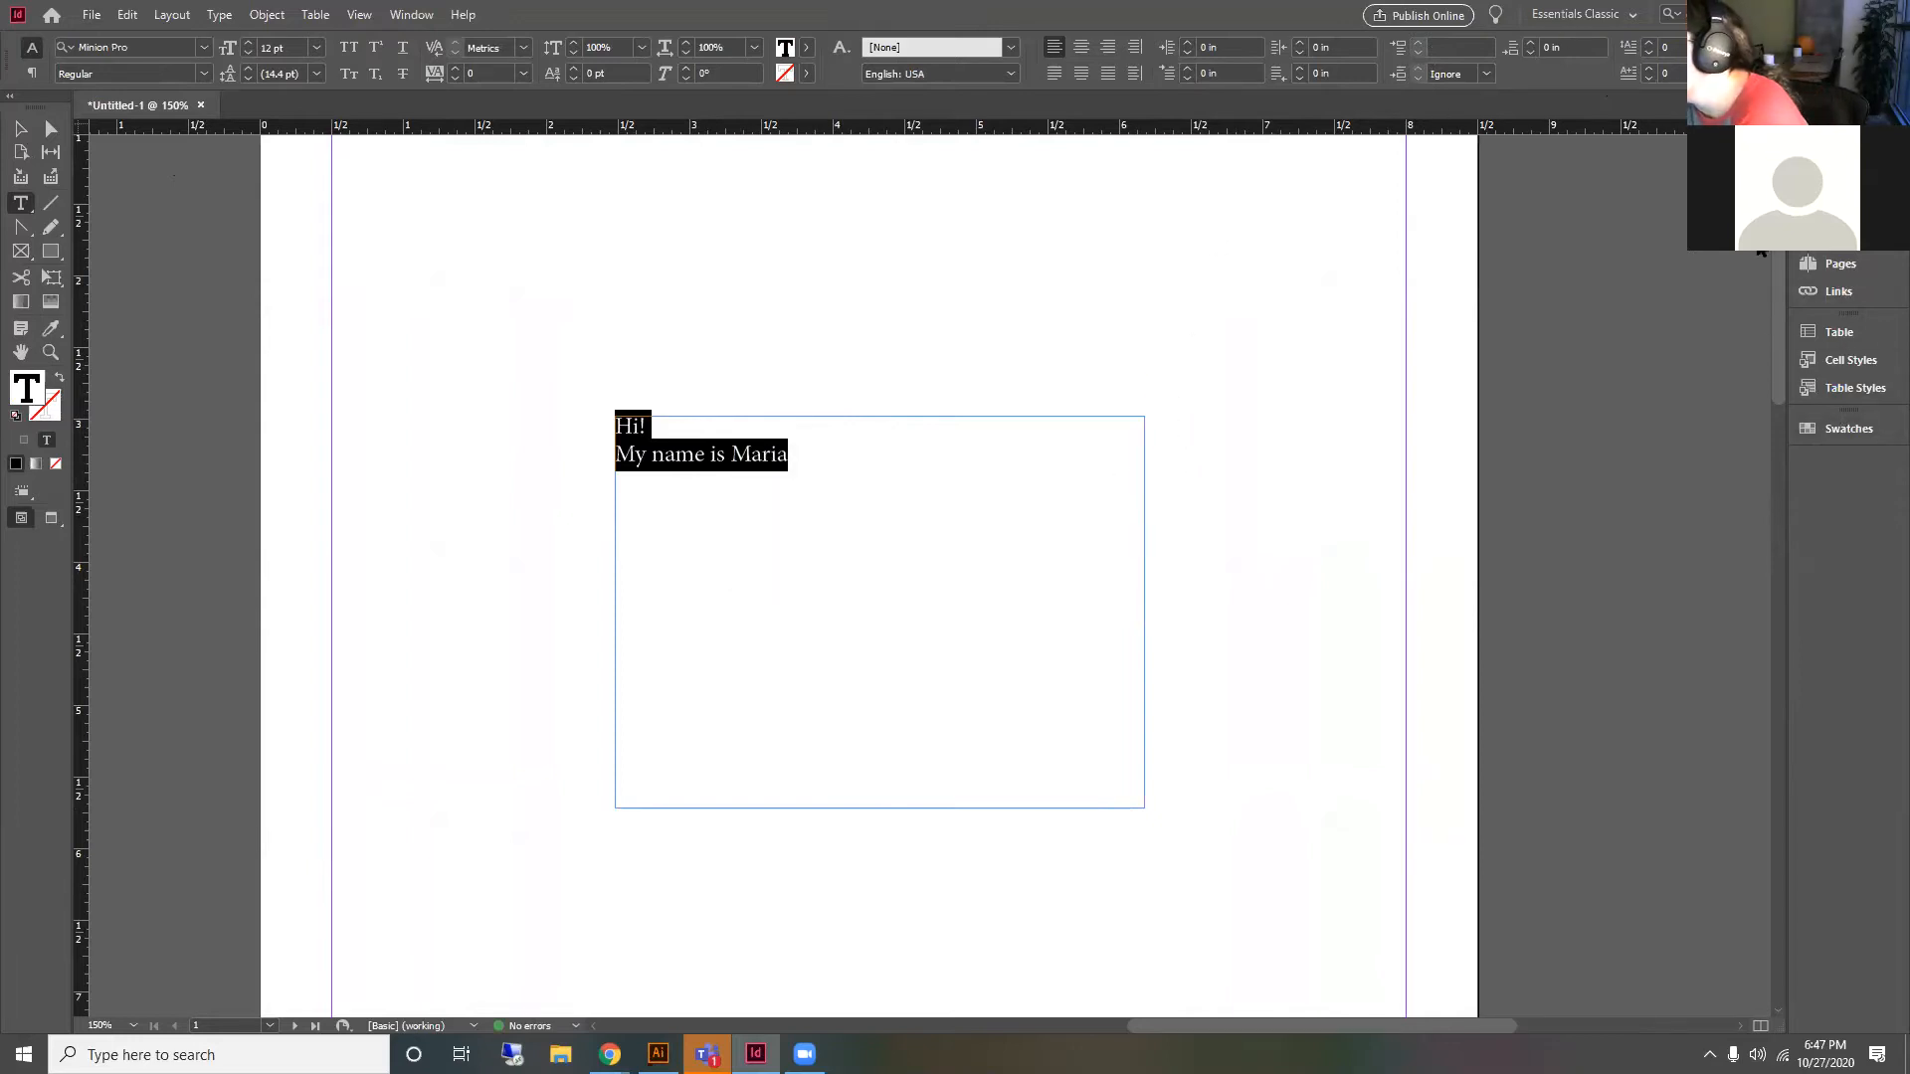
# Step: Try a different horizontal scale and tracking on the selected text, and undo both changes
pyautogui.click(1840, 195)
pyautogui.scroll(-2, 1696, 490)
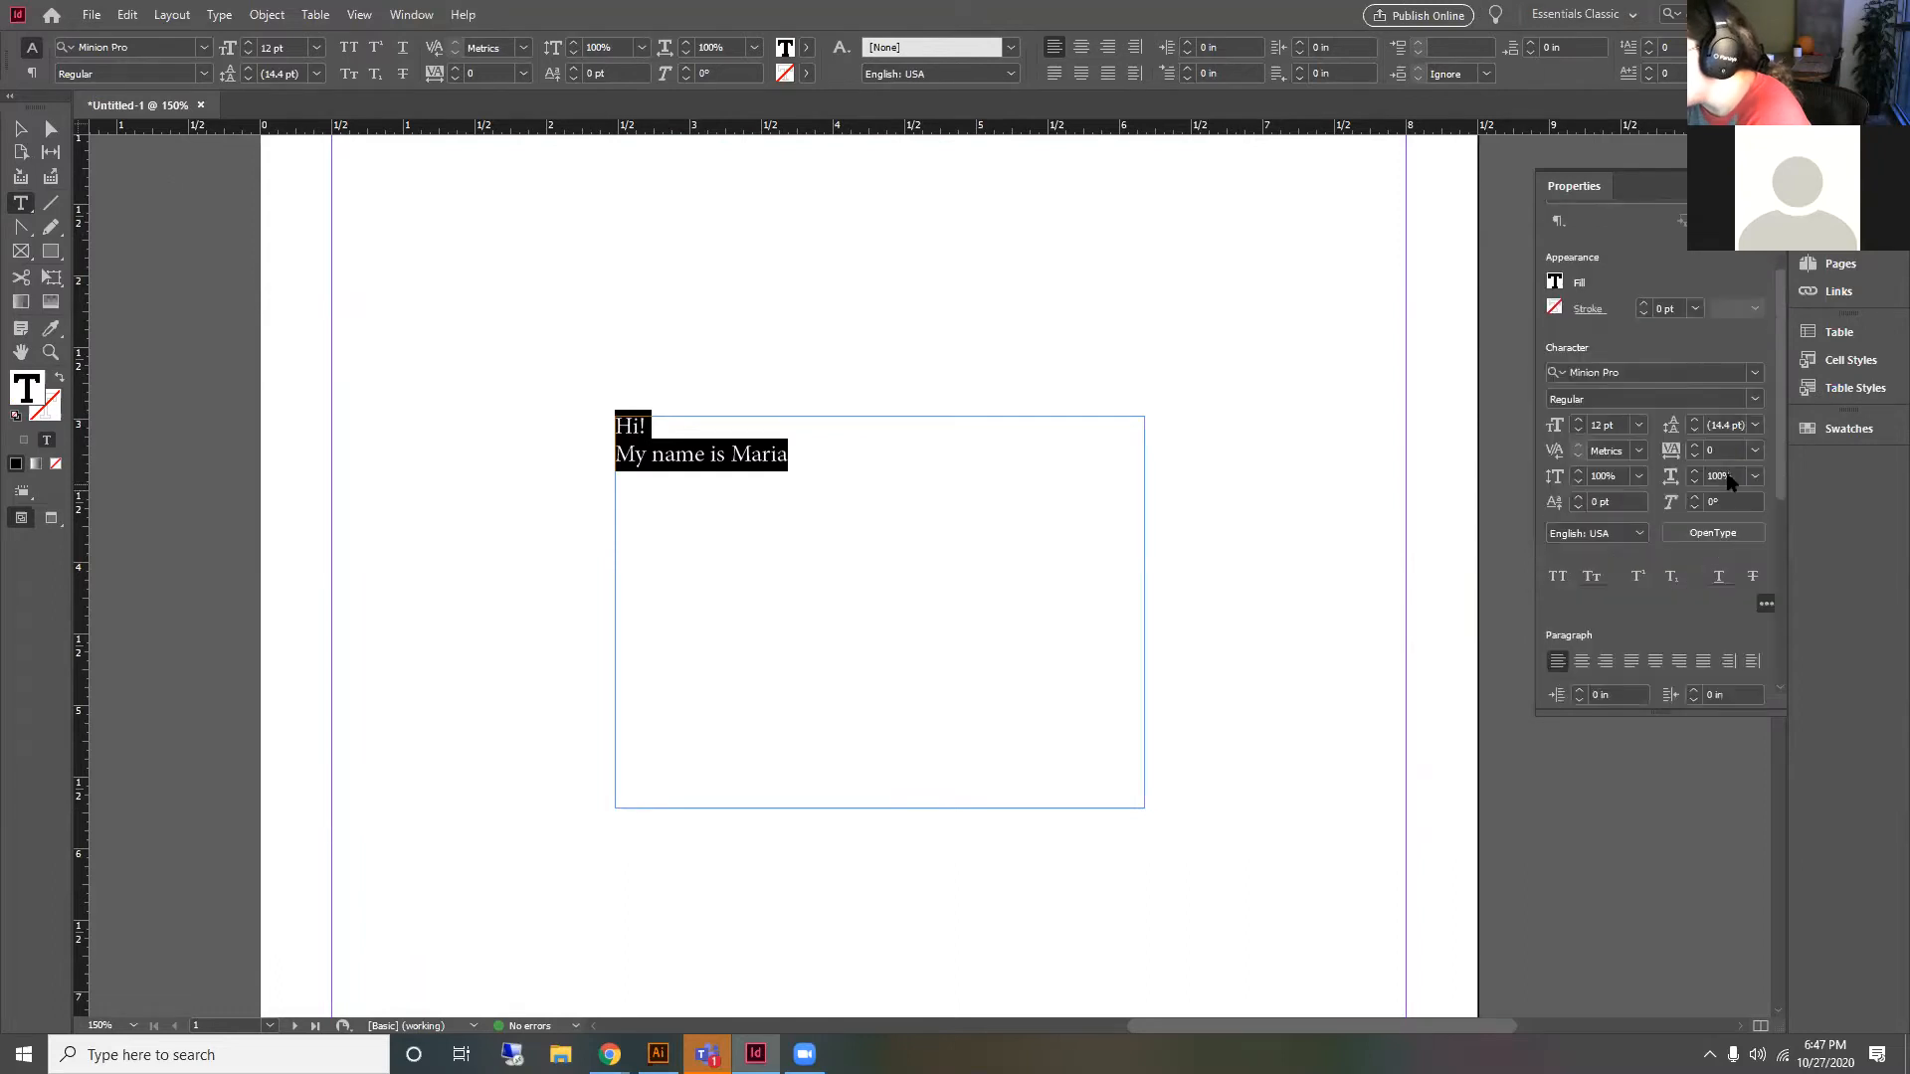
pyautogui.click(1754, 477)
pyautogui.click(1728, 652)
pyautogui.click(1755, 451)
pyautogui.click(1733, 532)
pyautogui.hotkey('ctrl', 'z')
pyautogui.hotkey('ctrl', 'z')
pyautogui.hotkey('ctrl', 'z')
pyautogui.hotkey('ctrl', 'z')
pyautogui.hotkey('ctrl', 'z')
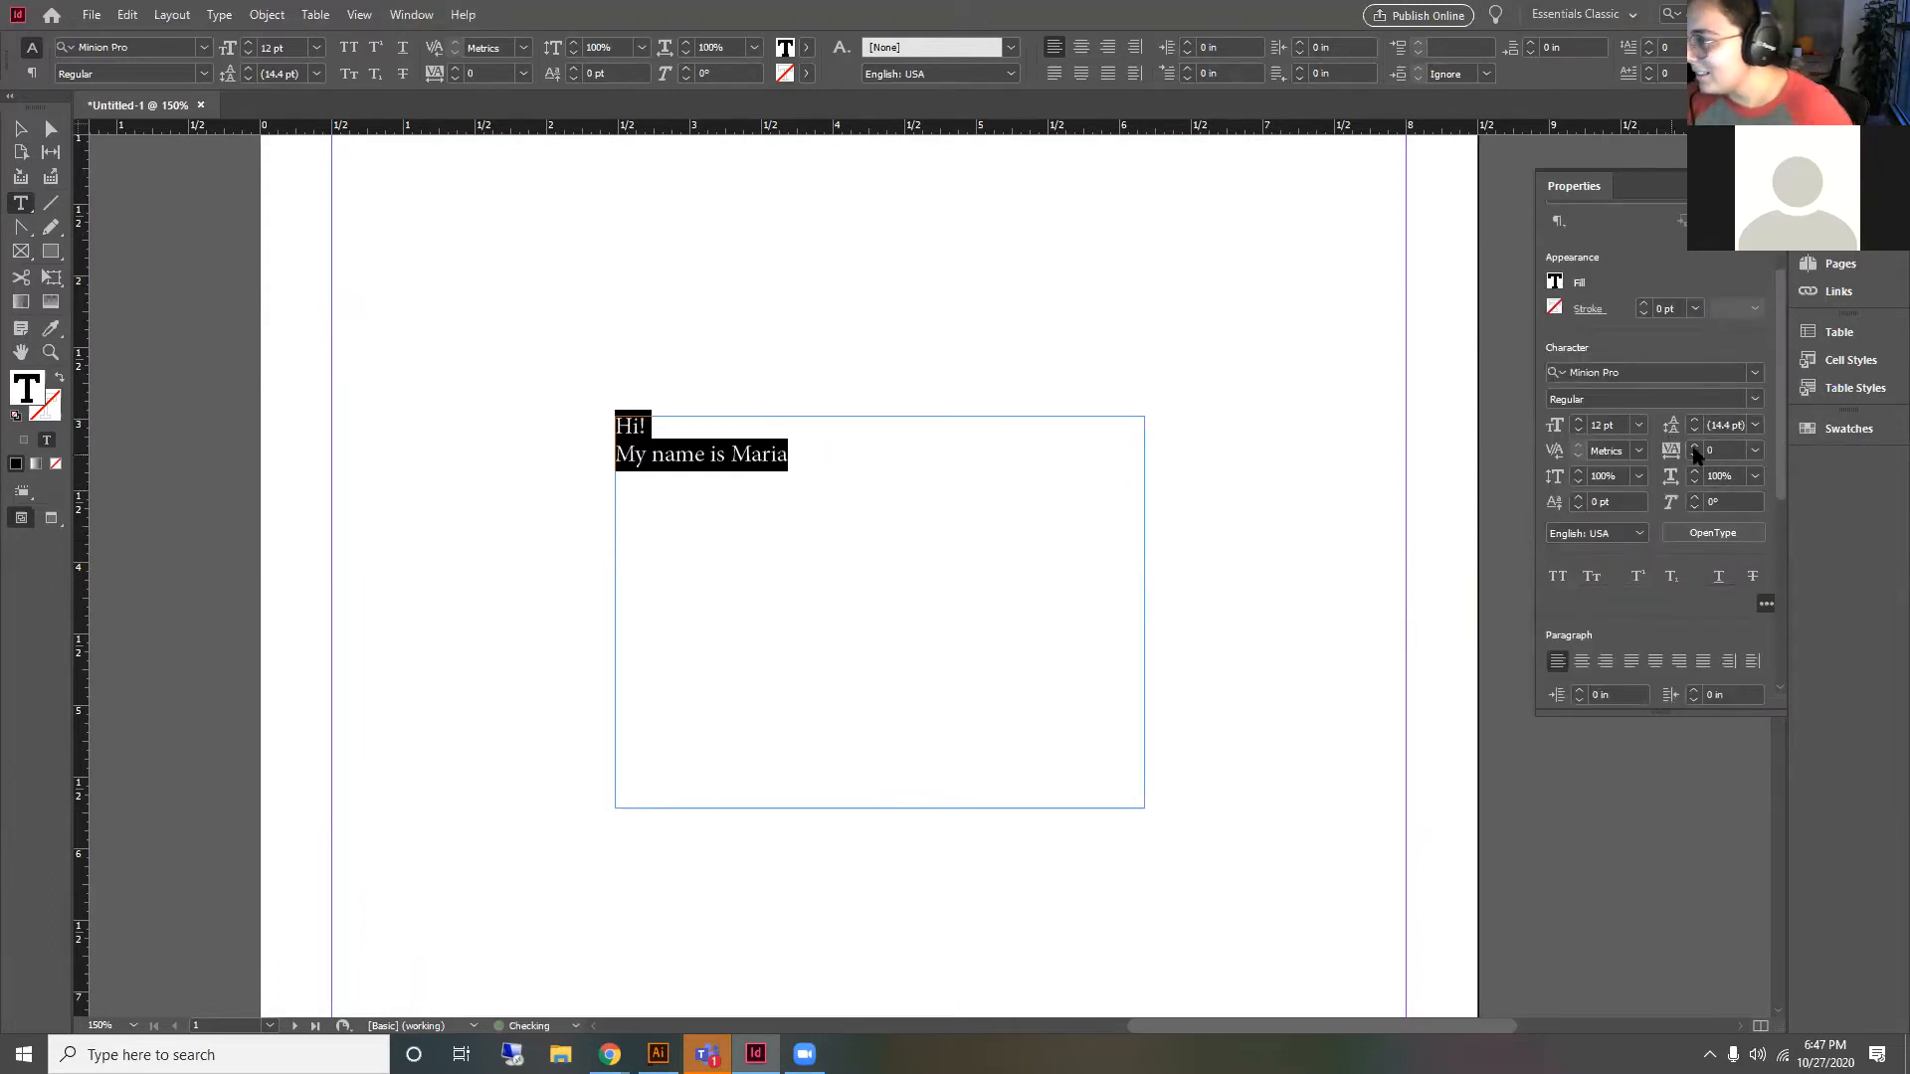
# Step: Try drop caps of three or more lines on both paragraphs, and undo them
pyautogui.scroll(-1, 1780, 483)
pyautogui.scroll(-5, 1785, 617)
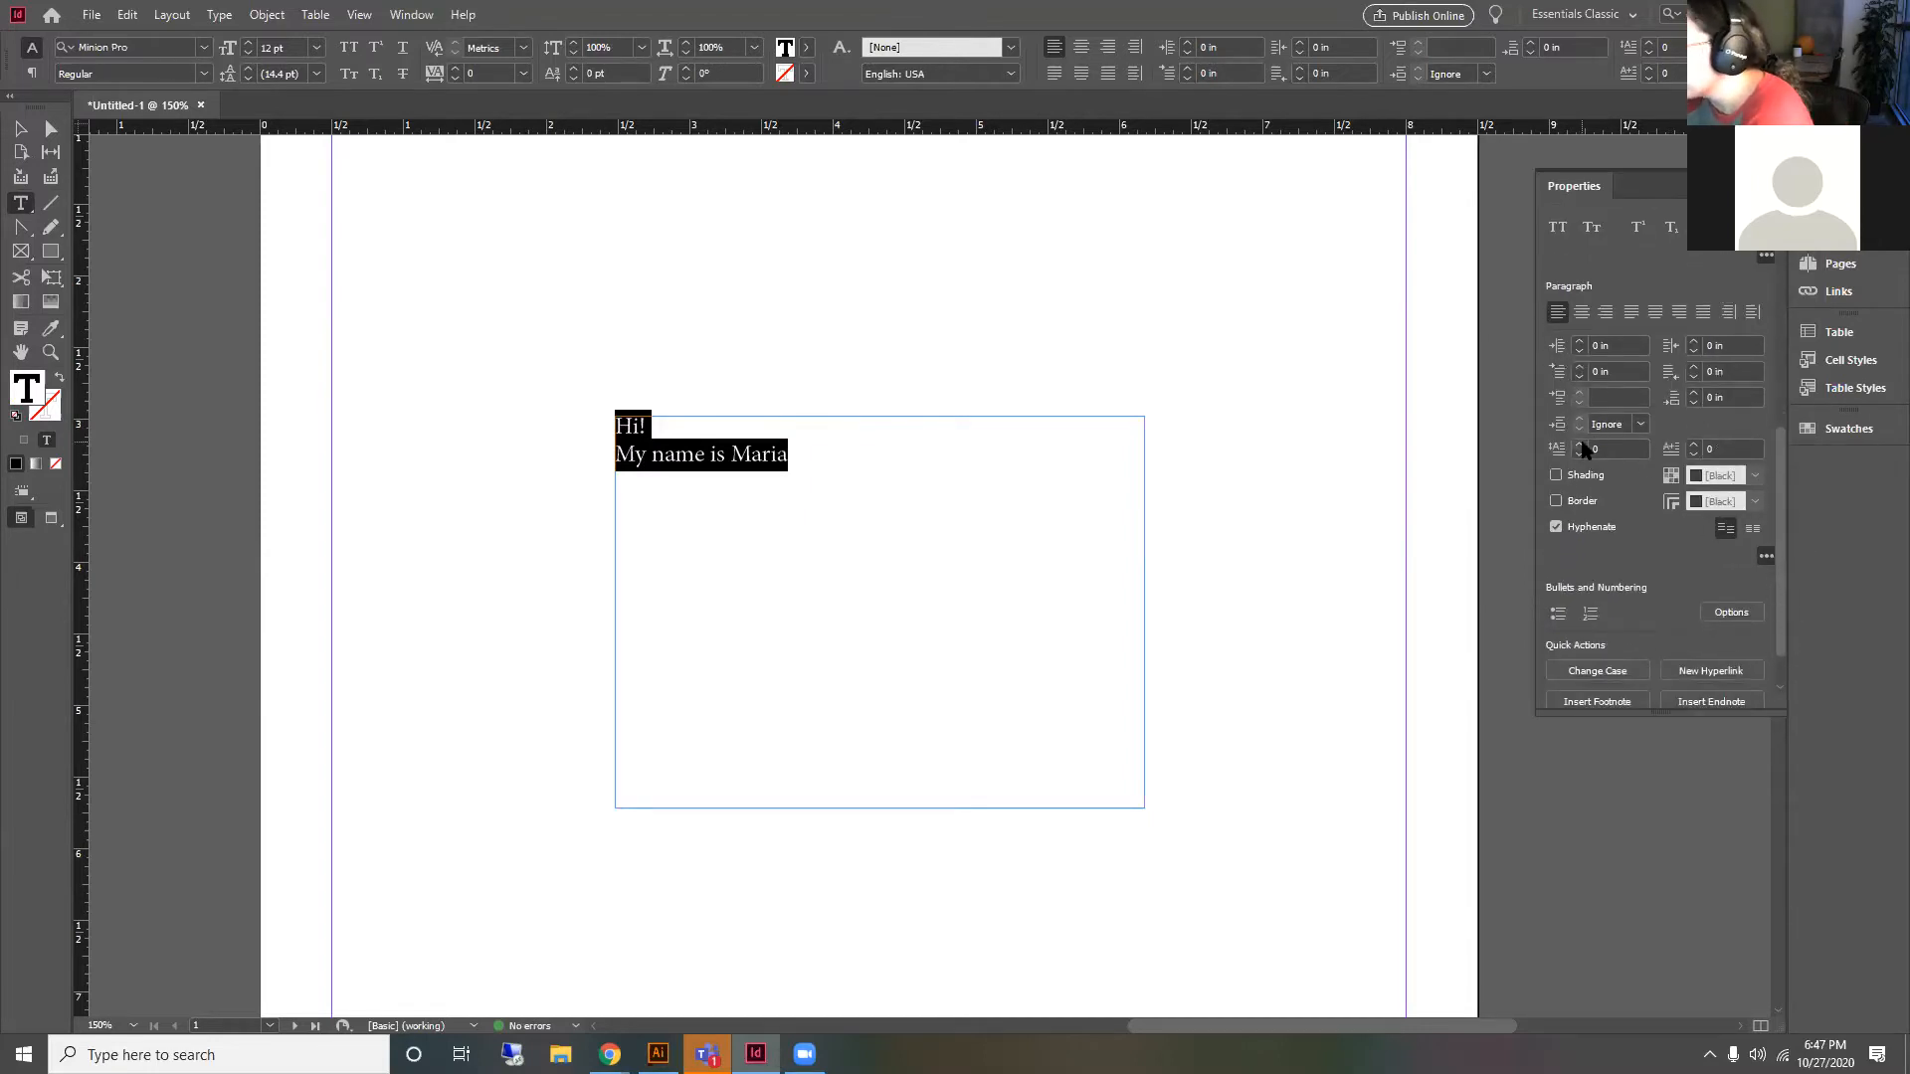
pyautogui.click(1580, 445)
pyautogui.click(1580, 445)
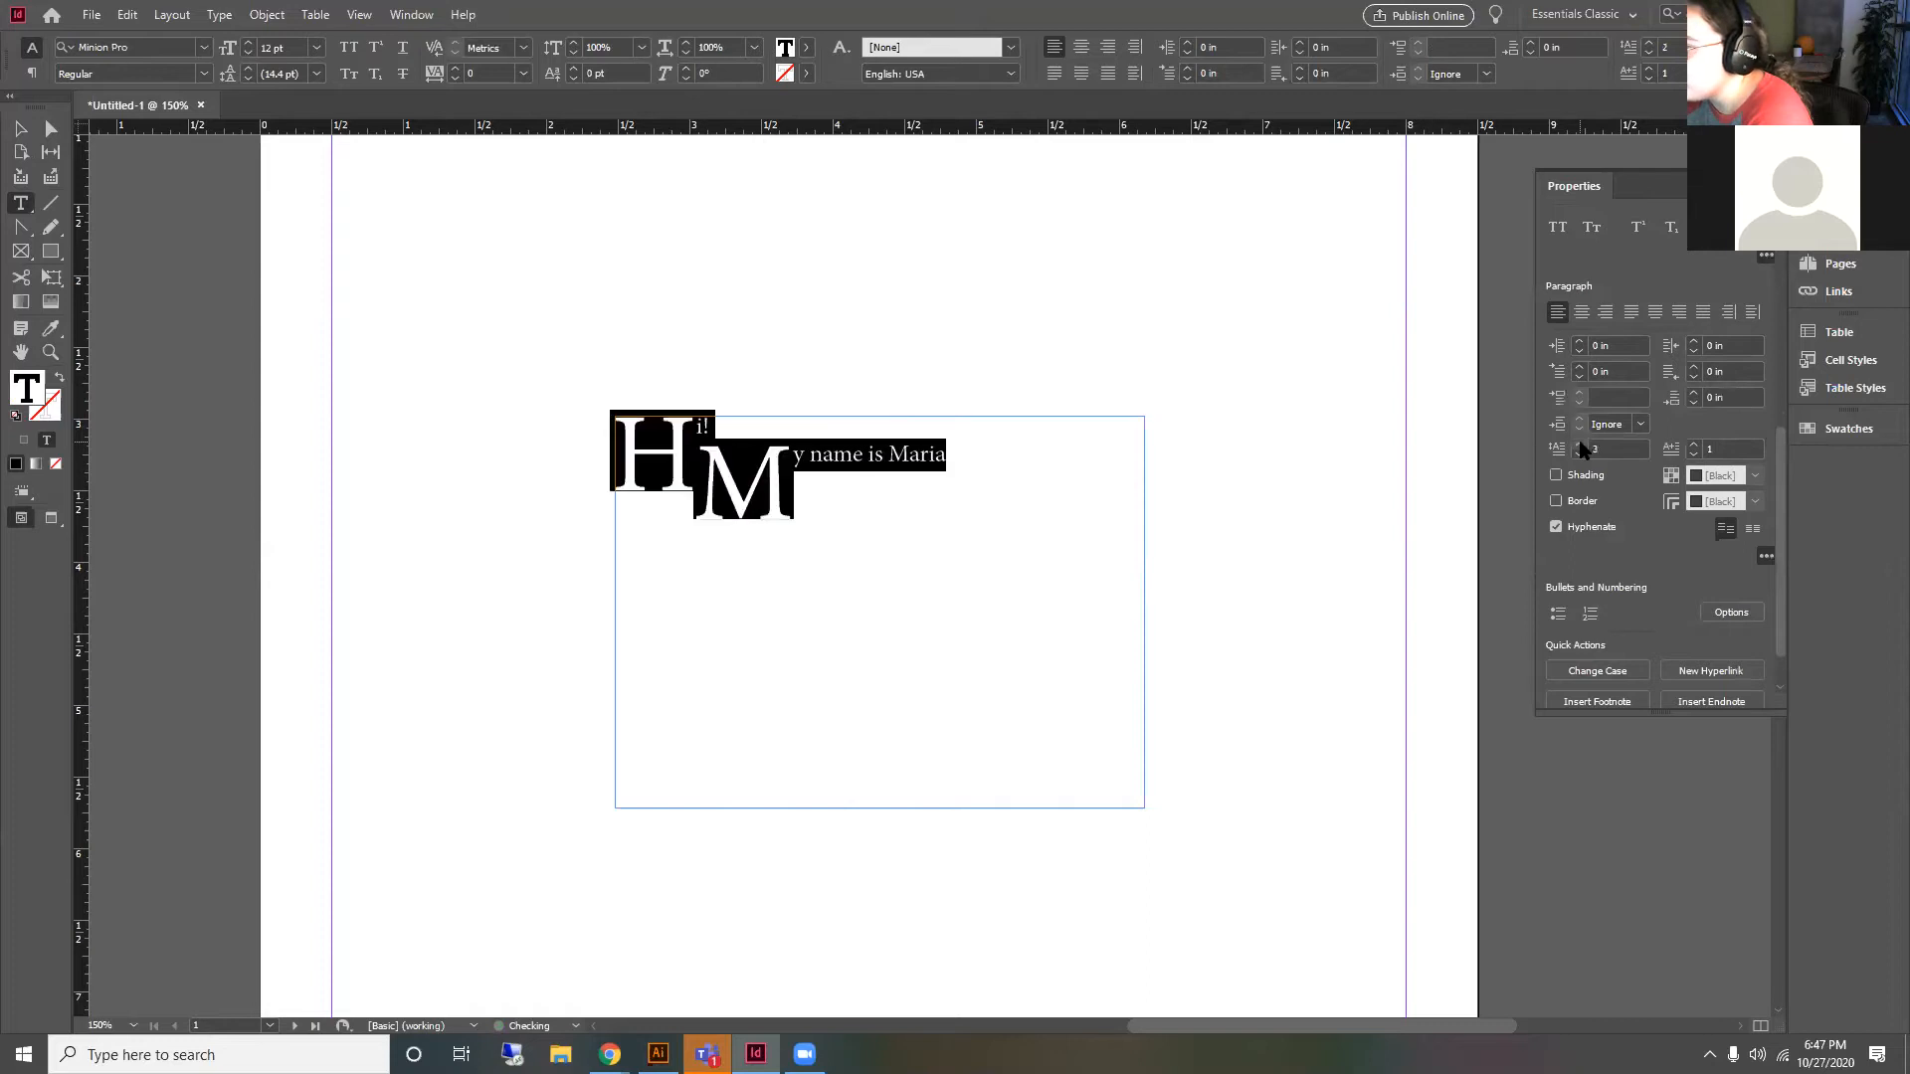
pyautogui.click(1581, 445)
pyautogui.hotkey('ctrl', 'z')
pyautogui.hotkey('ctrl', 'z')
pyautogui.hotkey('ctrl', 'z')
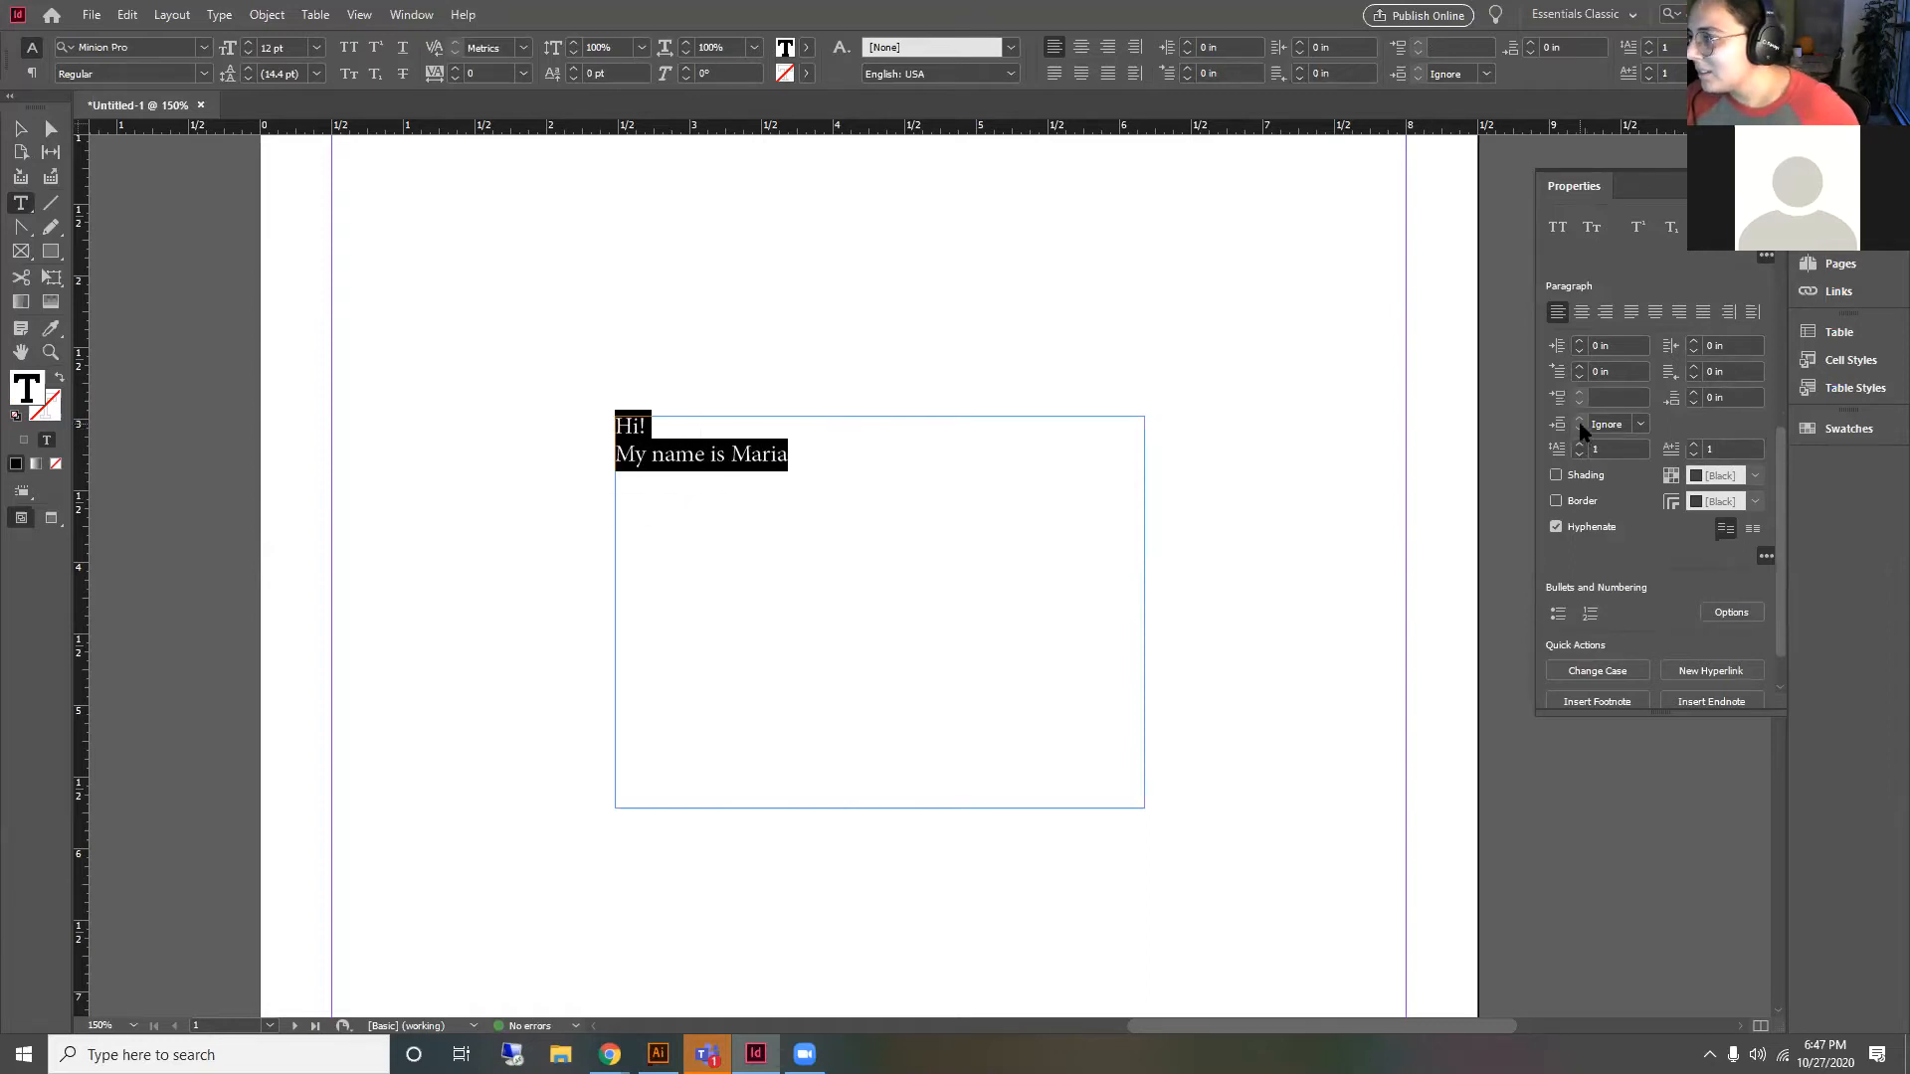
# Step: Apply two-line drop caps to both paragraphs and insert two blank lines between them
pyautogui.click(1579, 444)
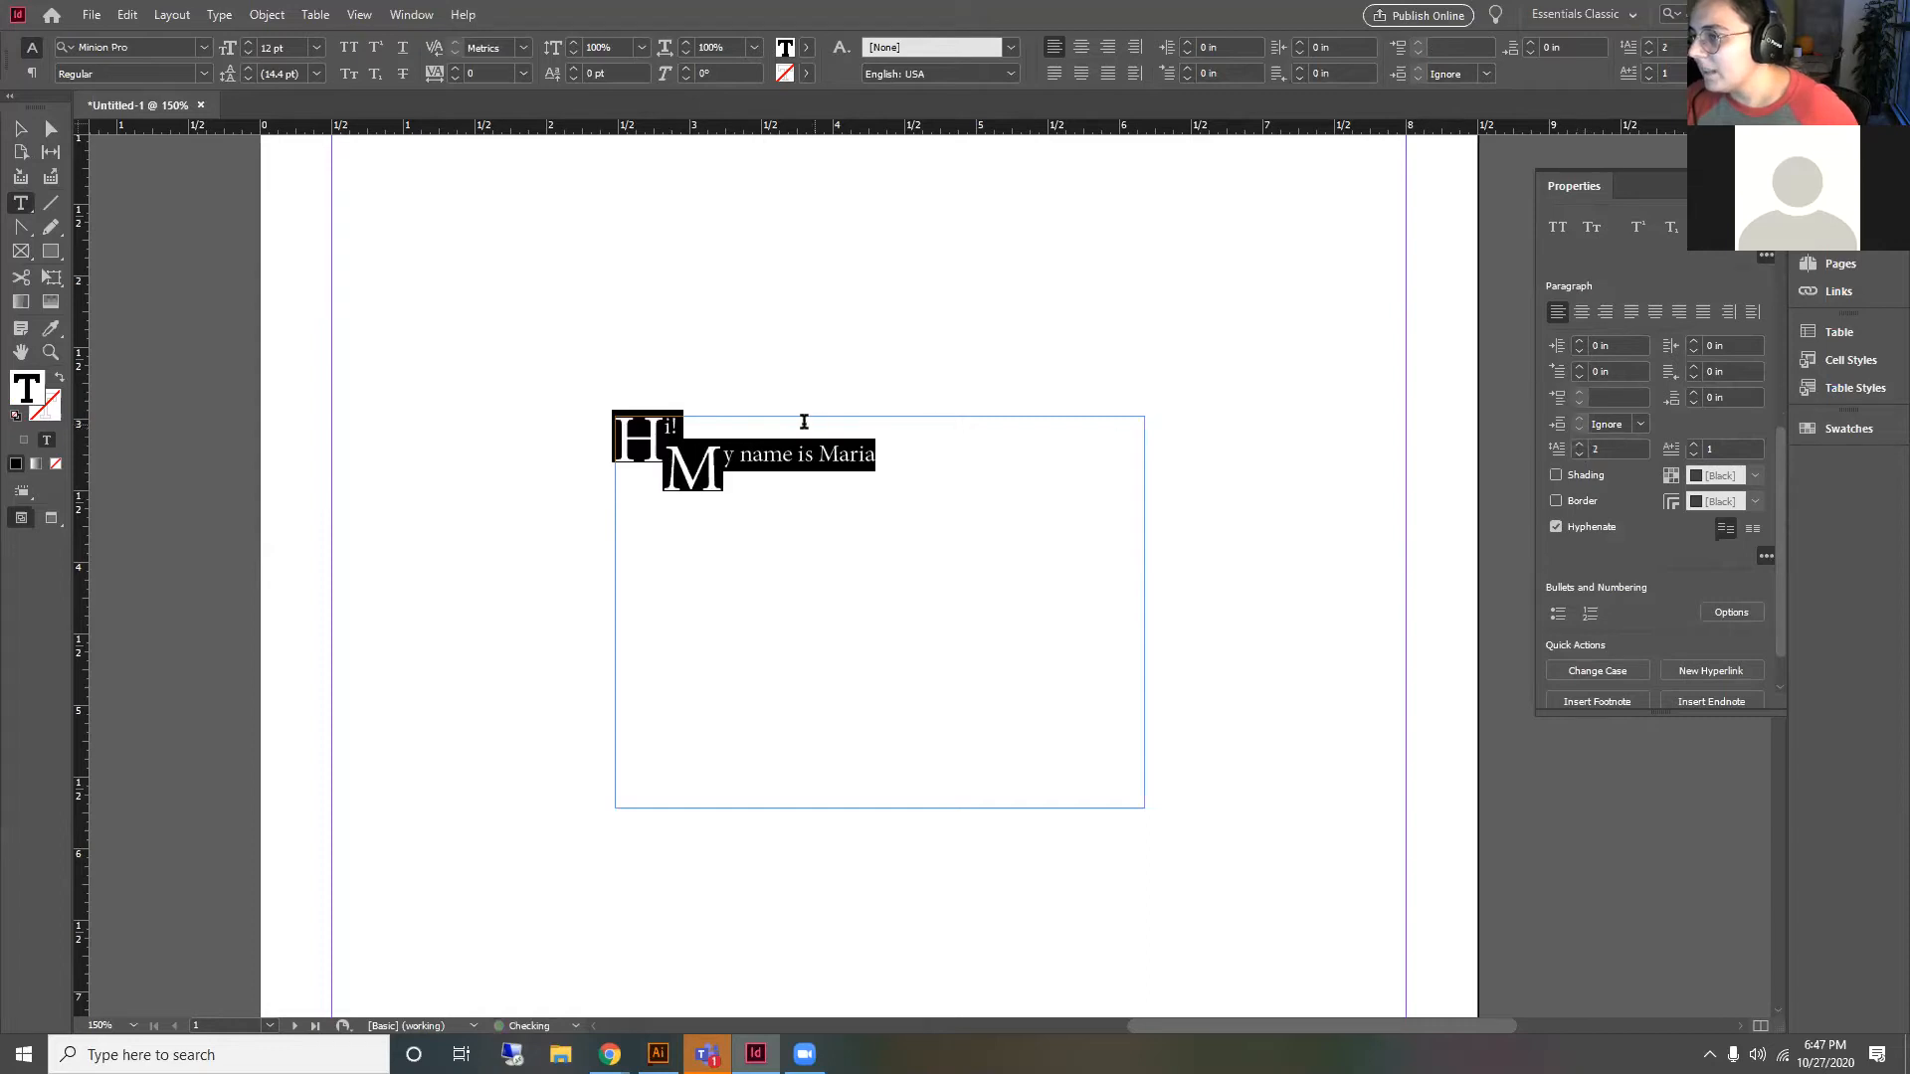
pyautogui.click(770, 417)
pyautogui.press('Delete')
pyautogui.press('Return')
pyautogui.press('Return')
pyautogui.press('Return')
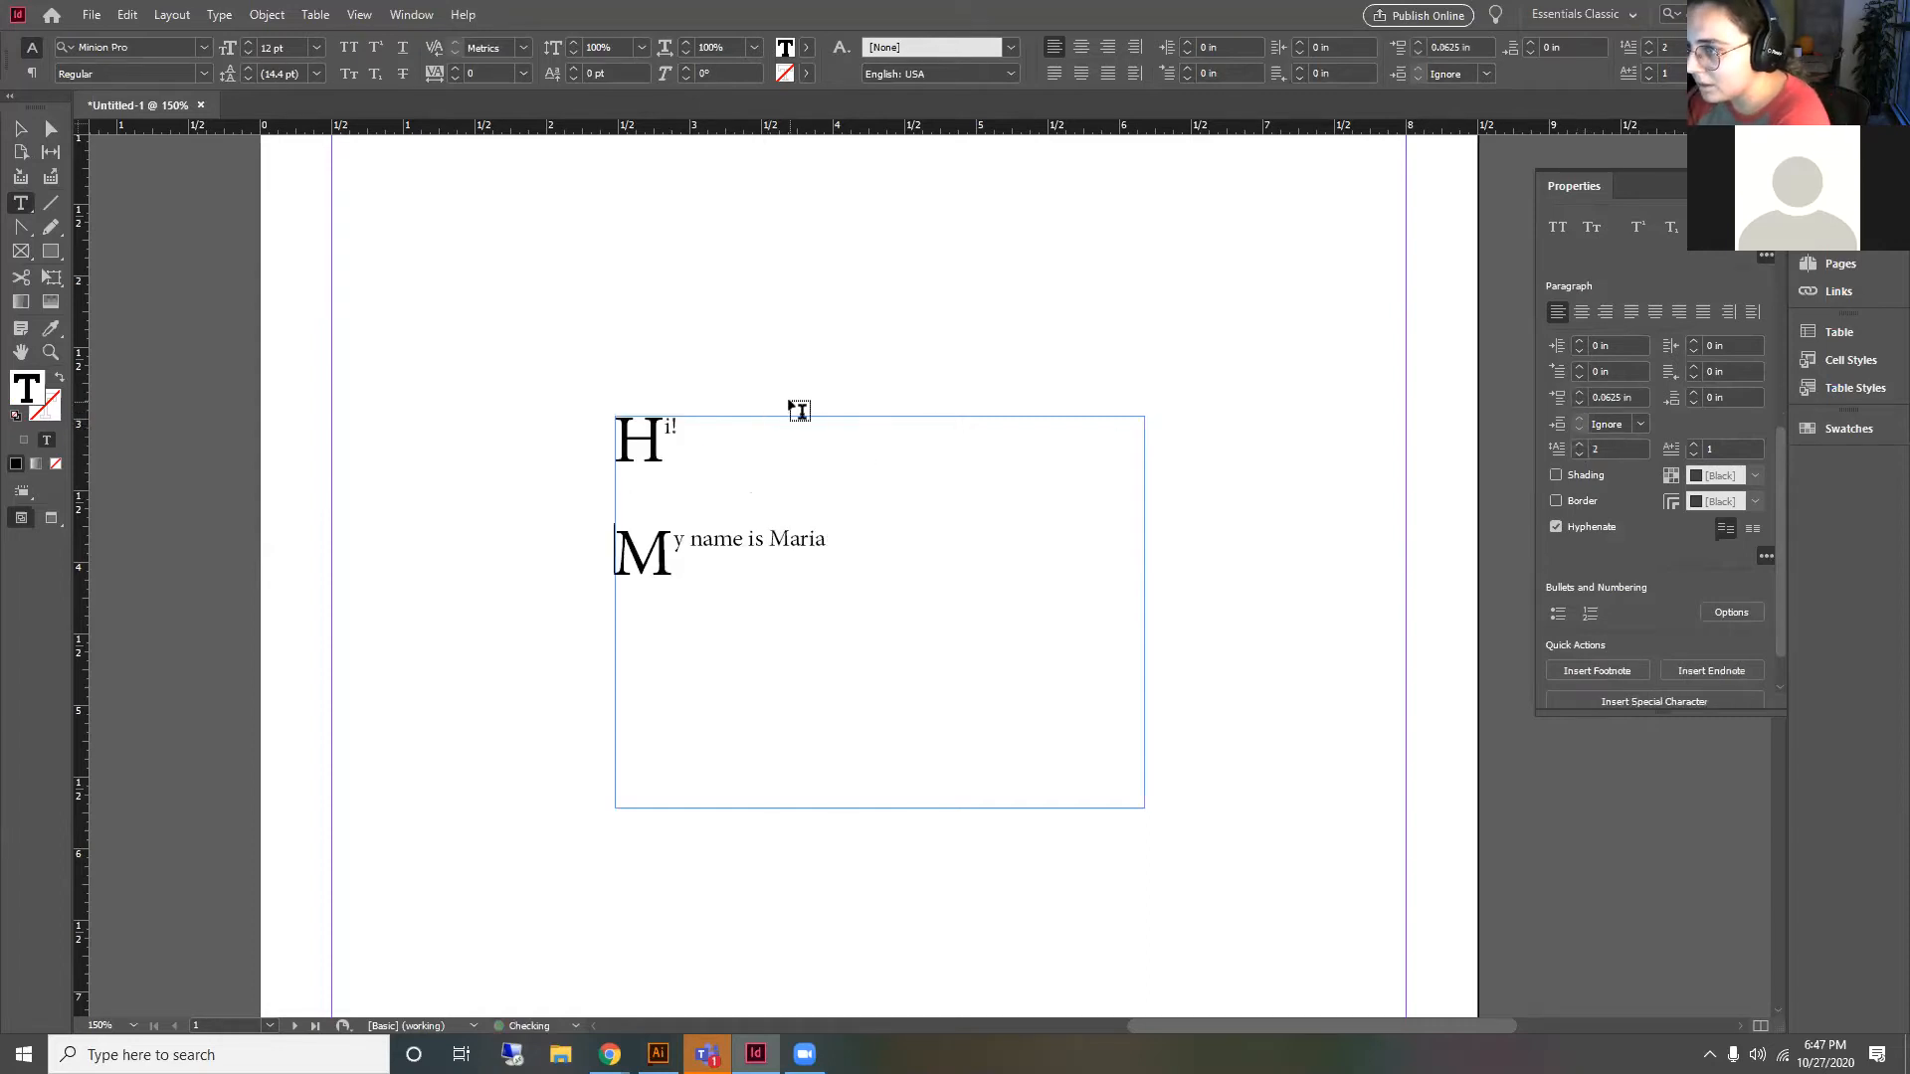
pyautogui.moveTo(616, 438); pyautogui.dragTo(677, 435)
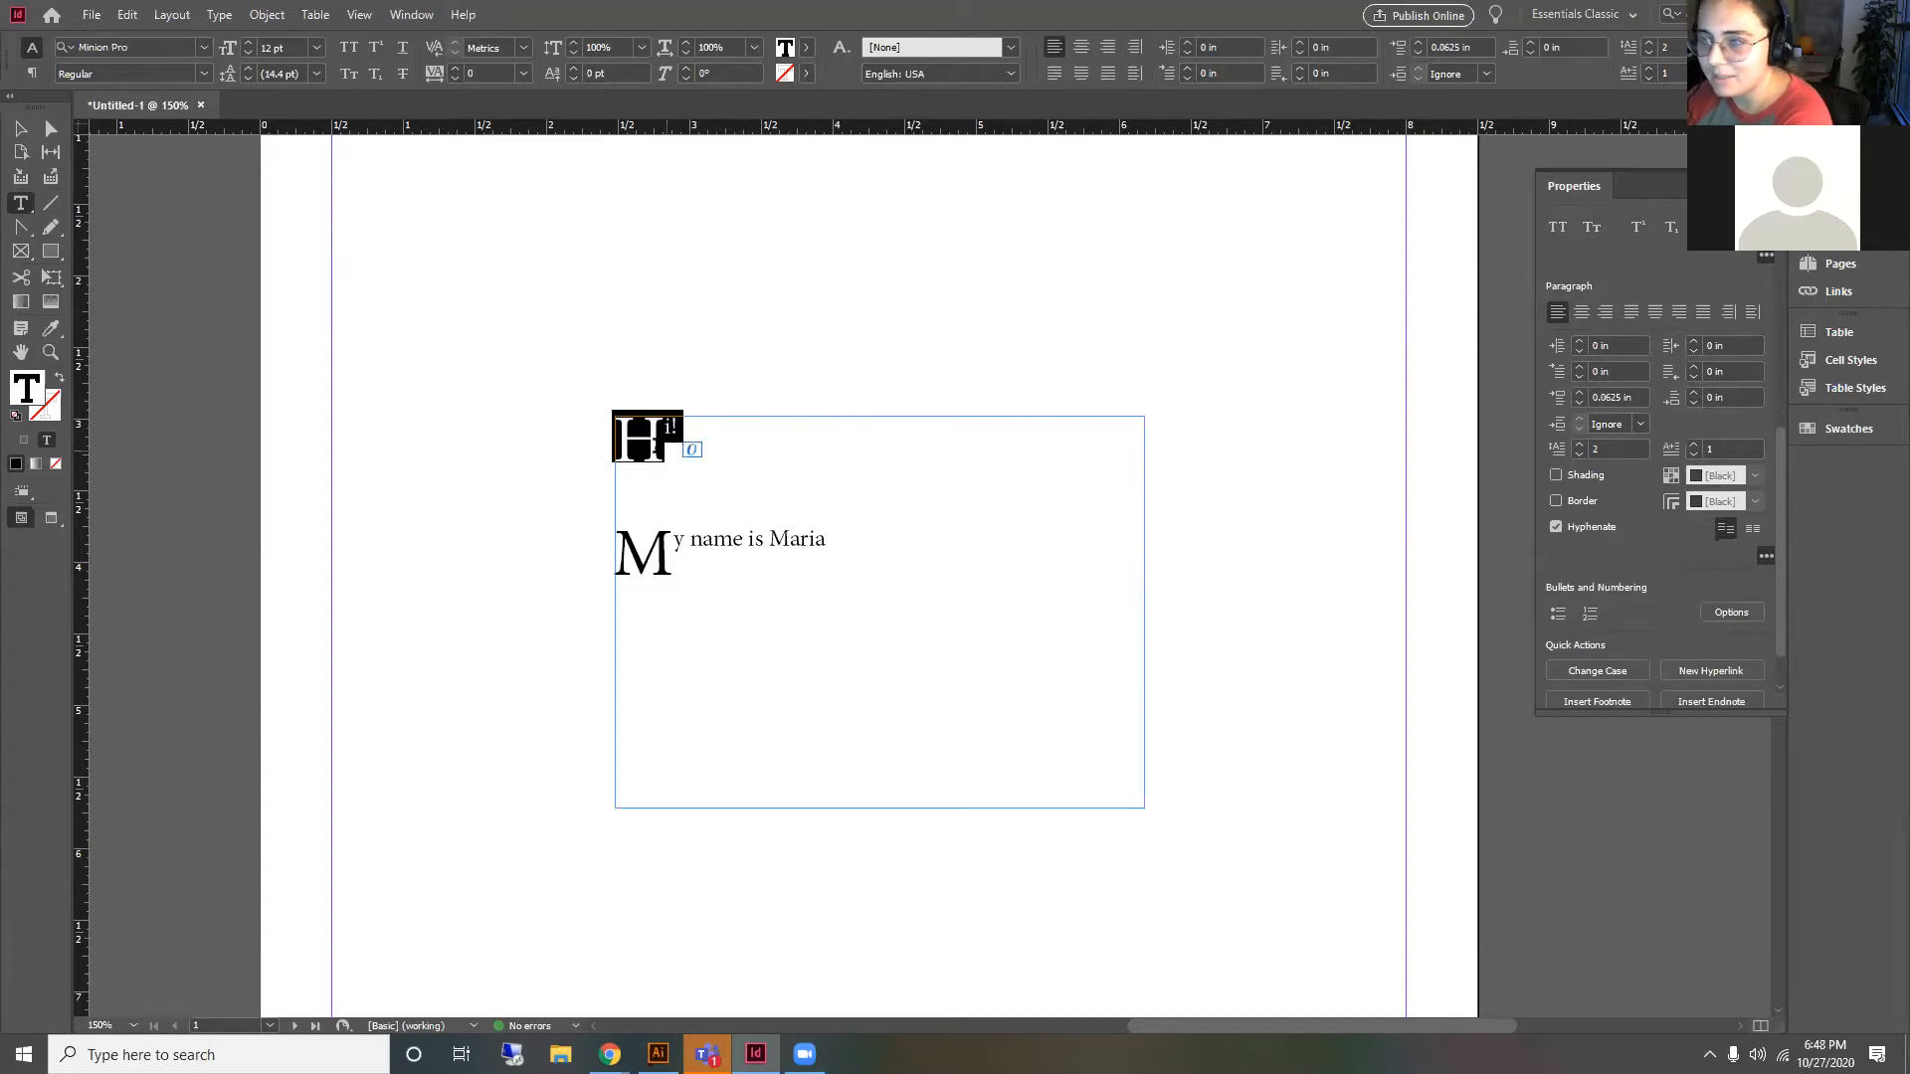
pyautogui.click(839, 588)
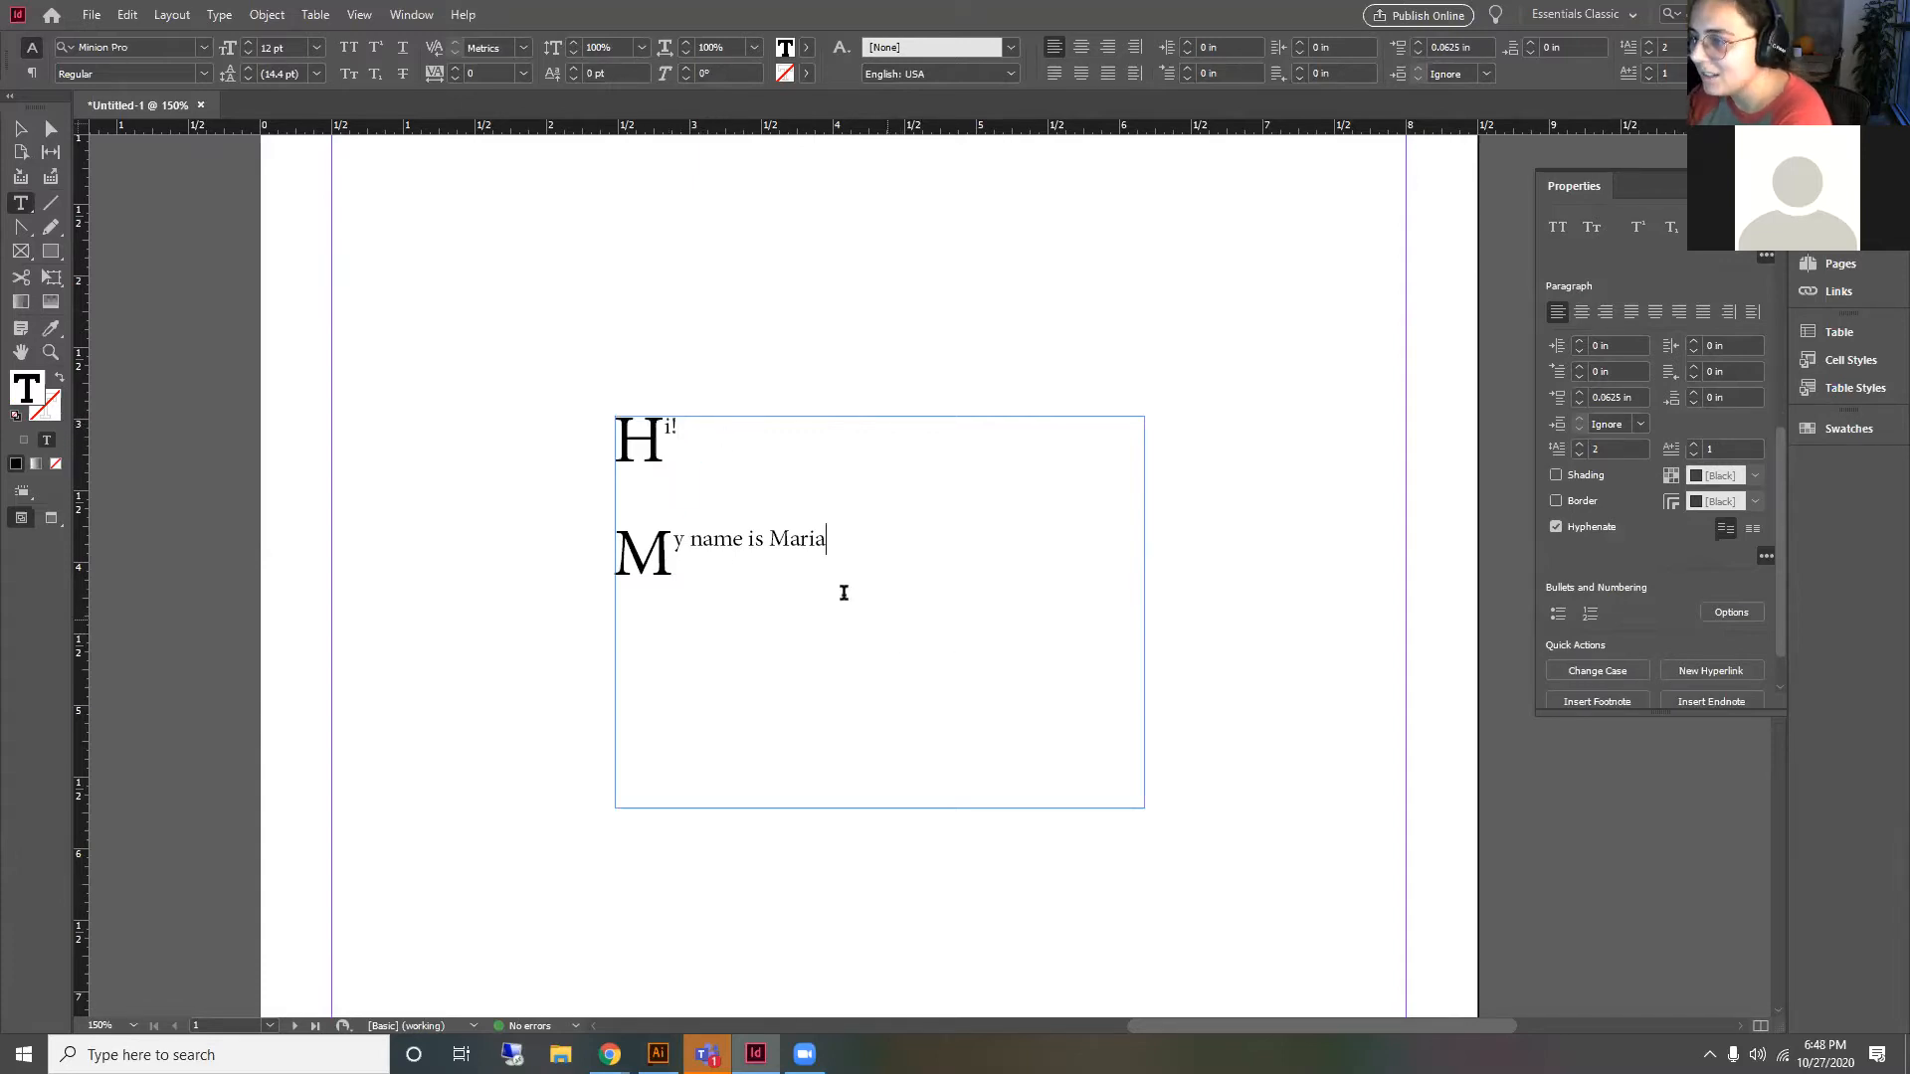
# Step: Remove the drop caps from all text in the frame
pyautogui.hotkey('ctrl', 'a')
pyautogui.click(1579, 453)
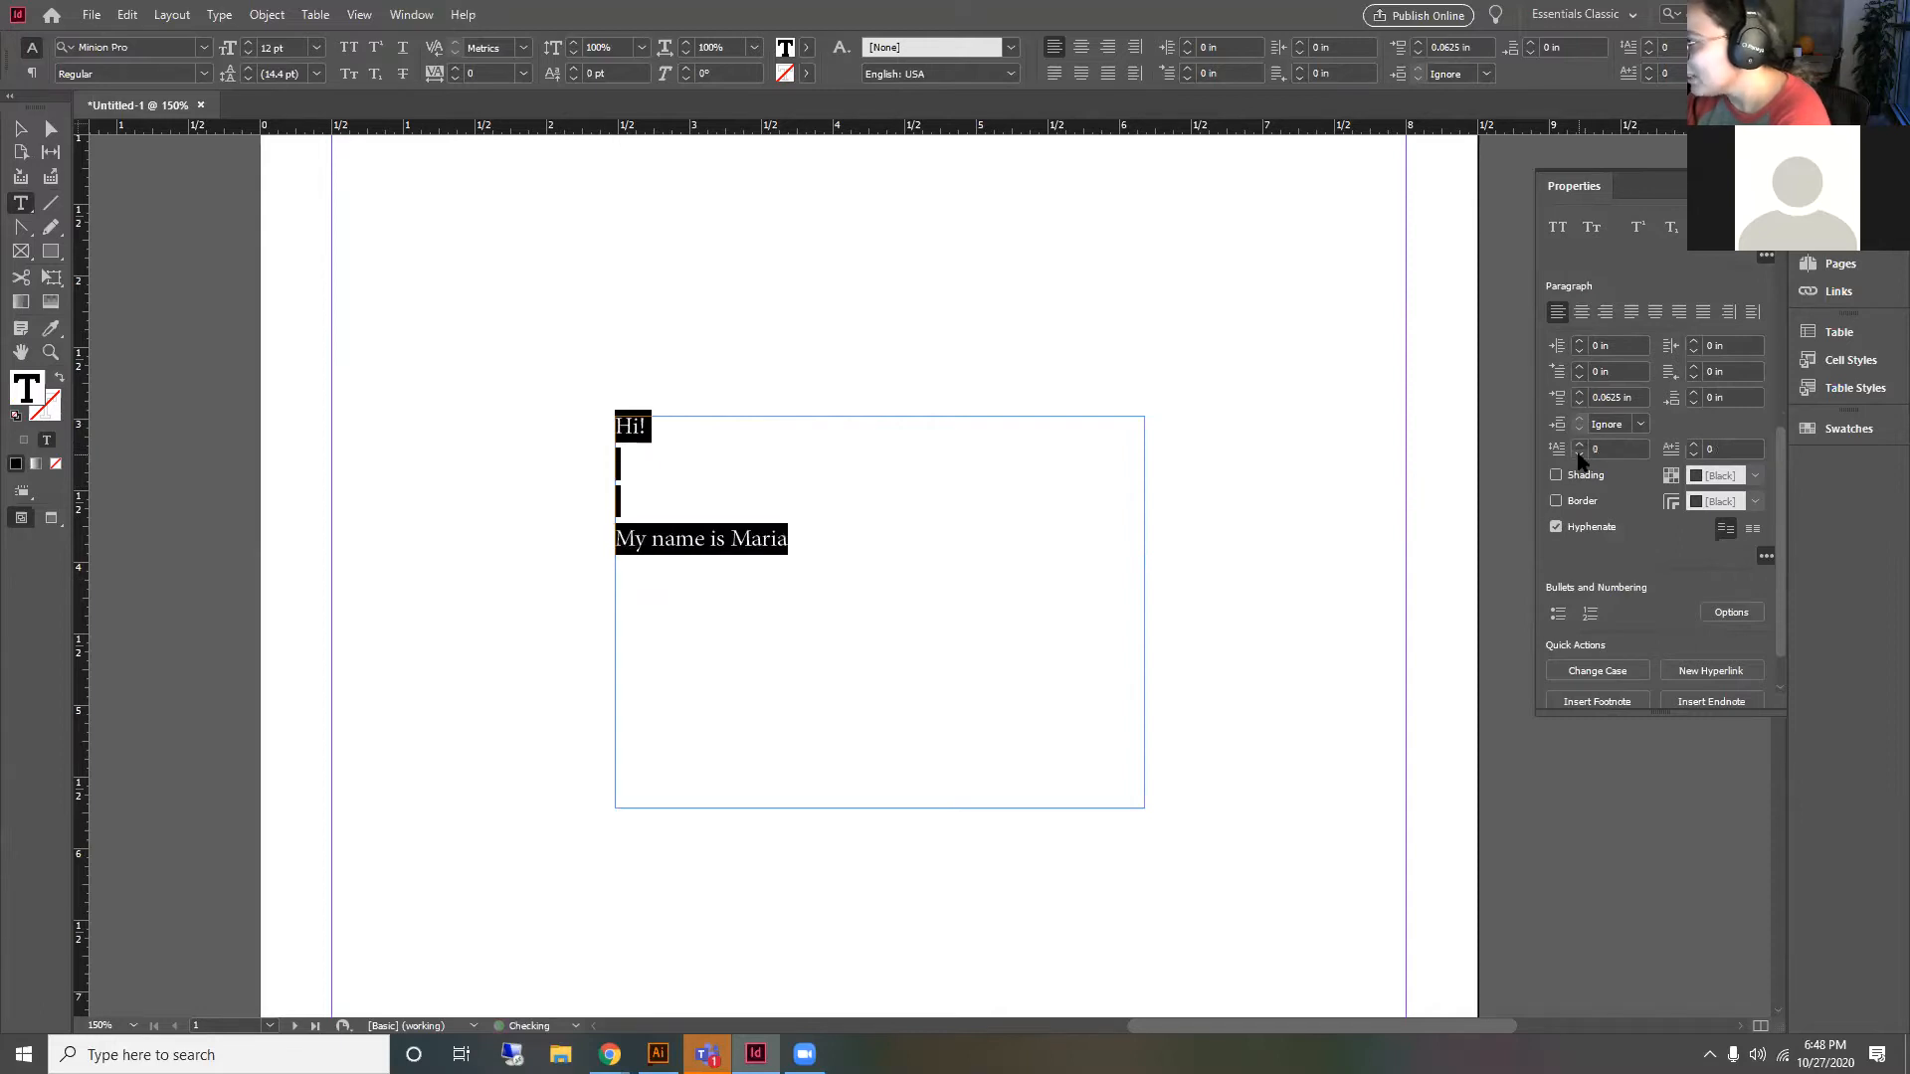
pyautogui.click(1694, 453)
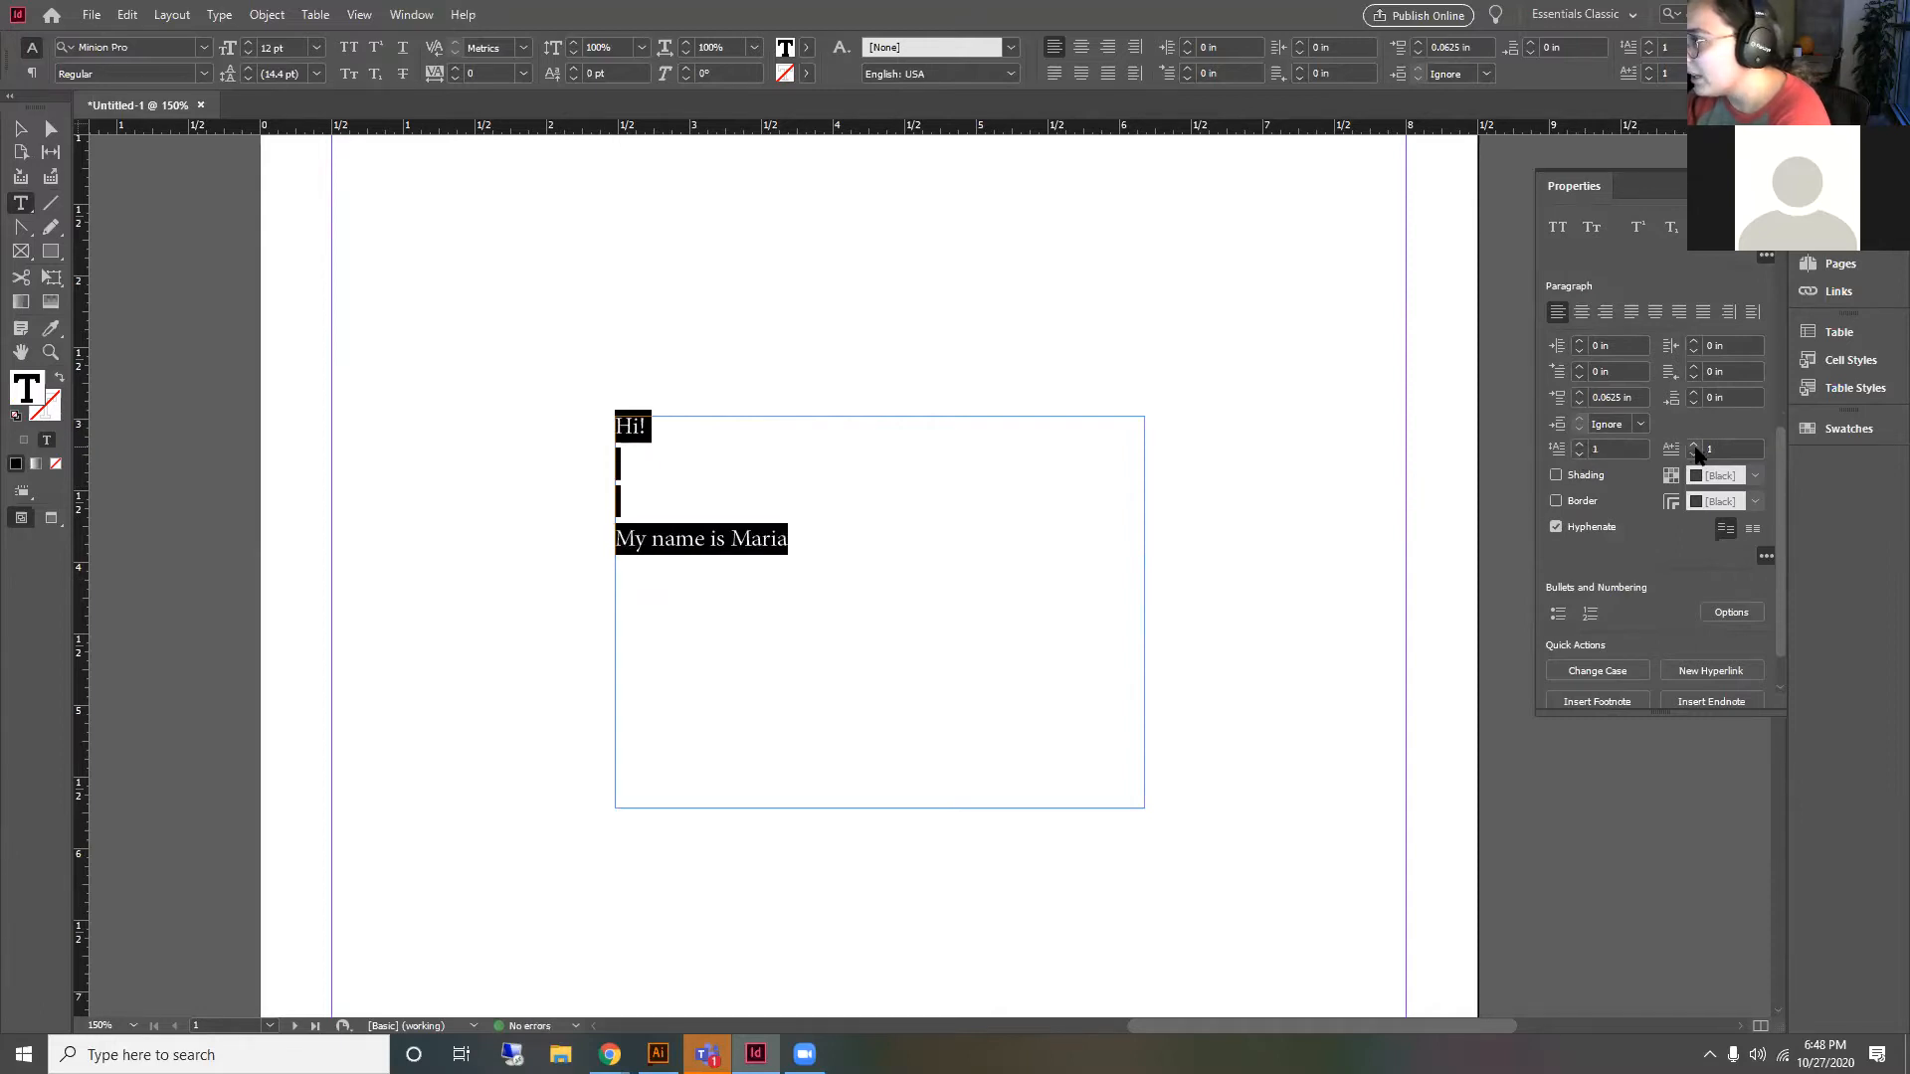
# Step: Try a larger space before all paragraphs, and set it to 0 in
pyautogui.click(1578, 392)
pyautogui.click(1578, 392)
pyautogui.click(1578, 404)
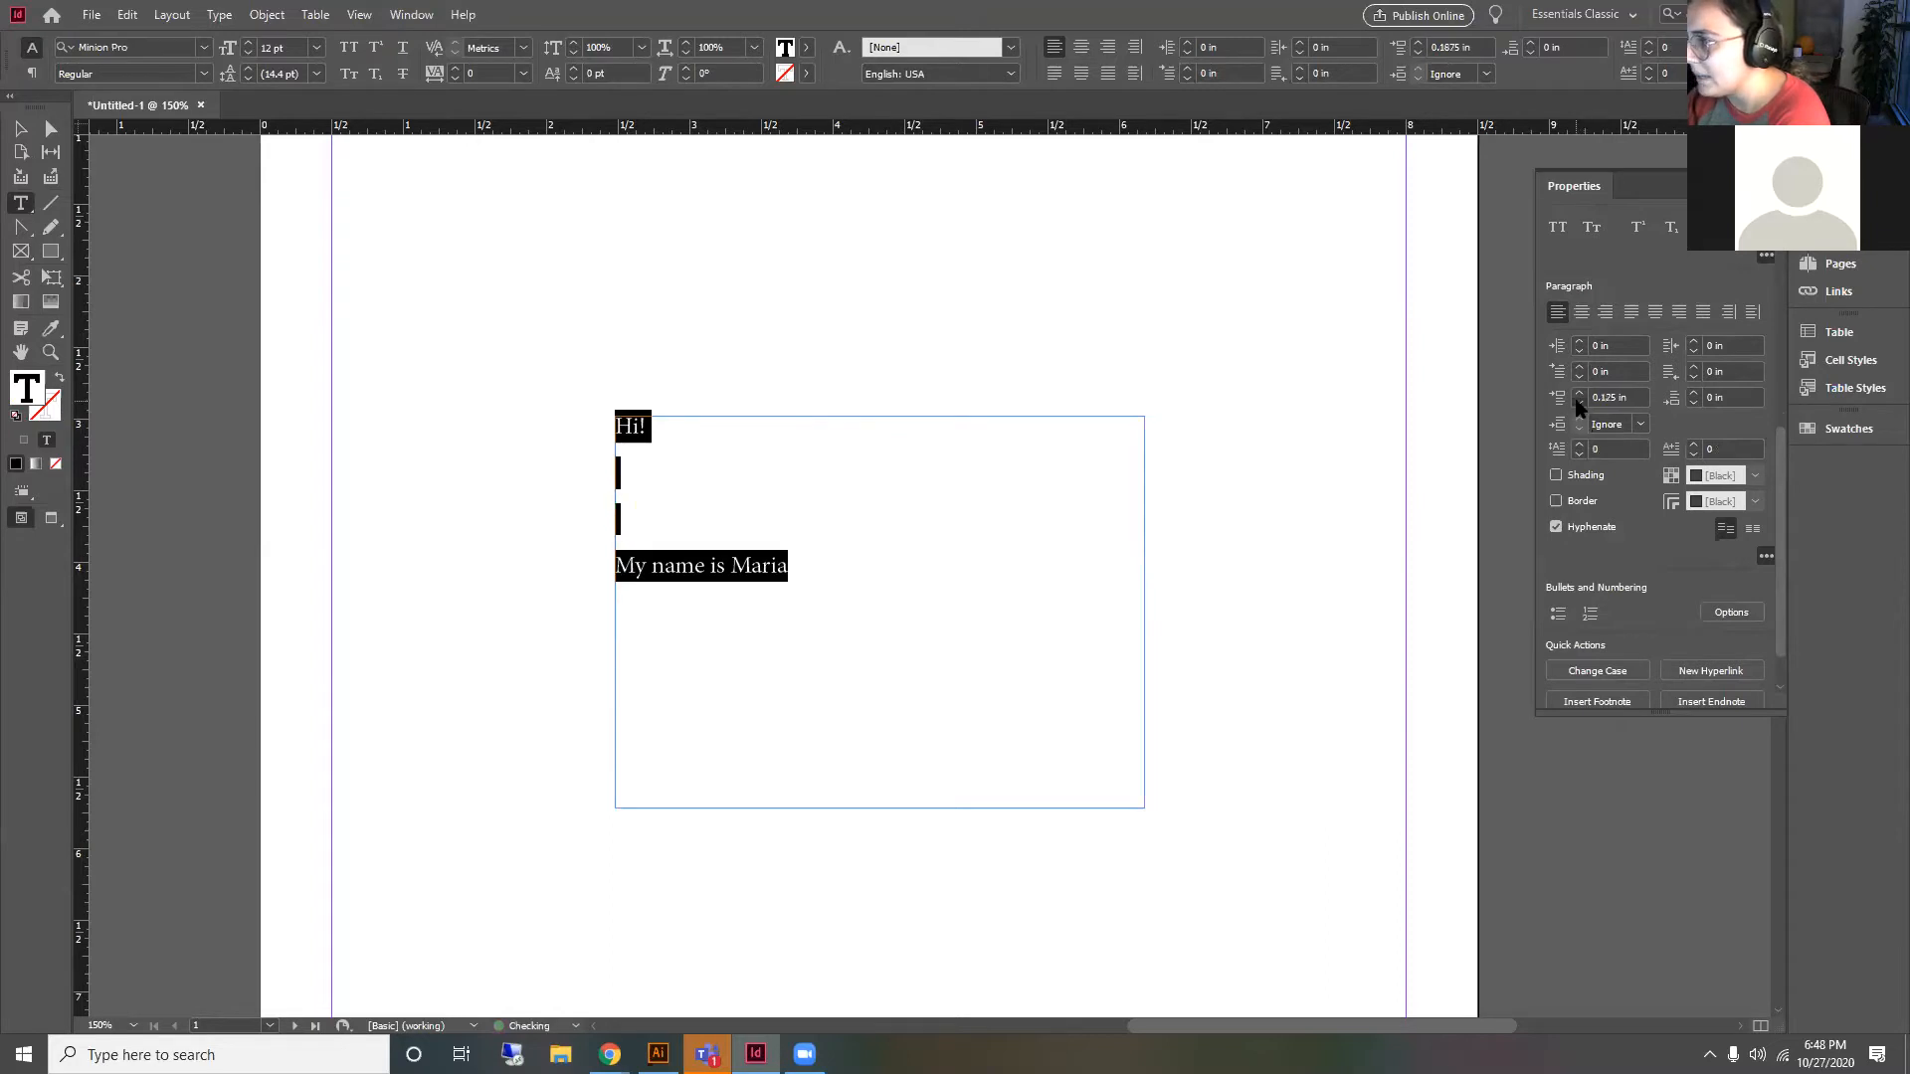
pyautogui.click(1578, 403)
pyautogui.click(1579, 404)
pyautogui.click(958, 567)
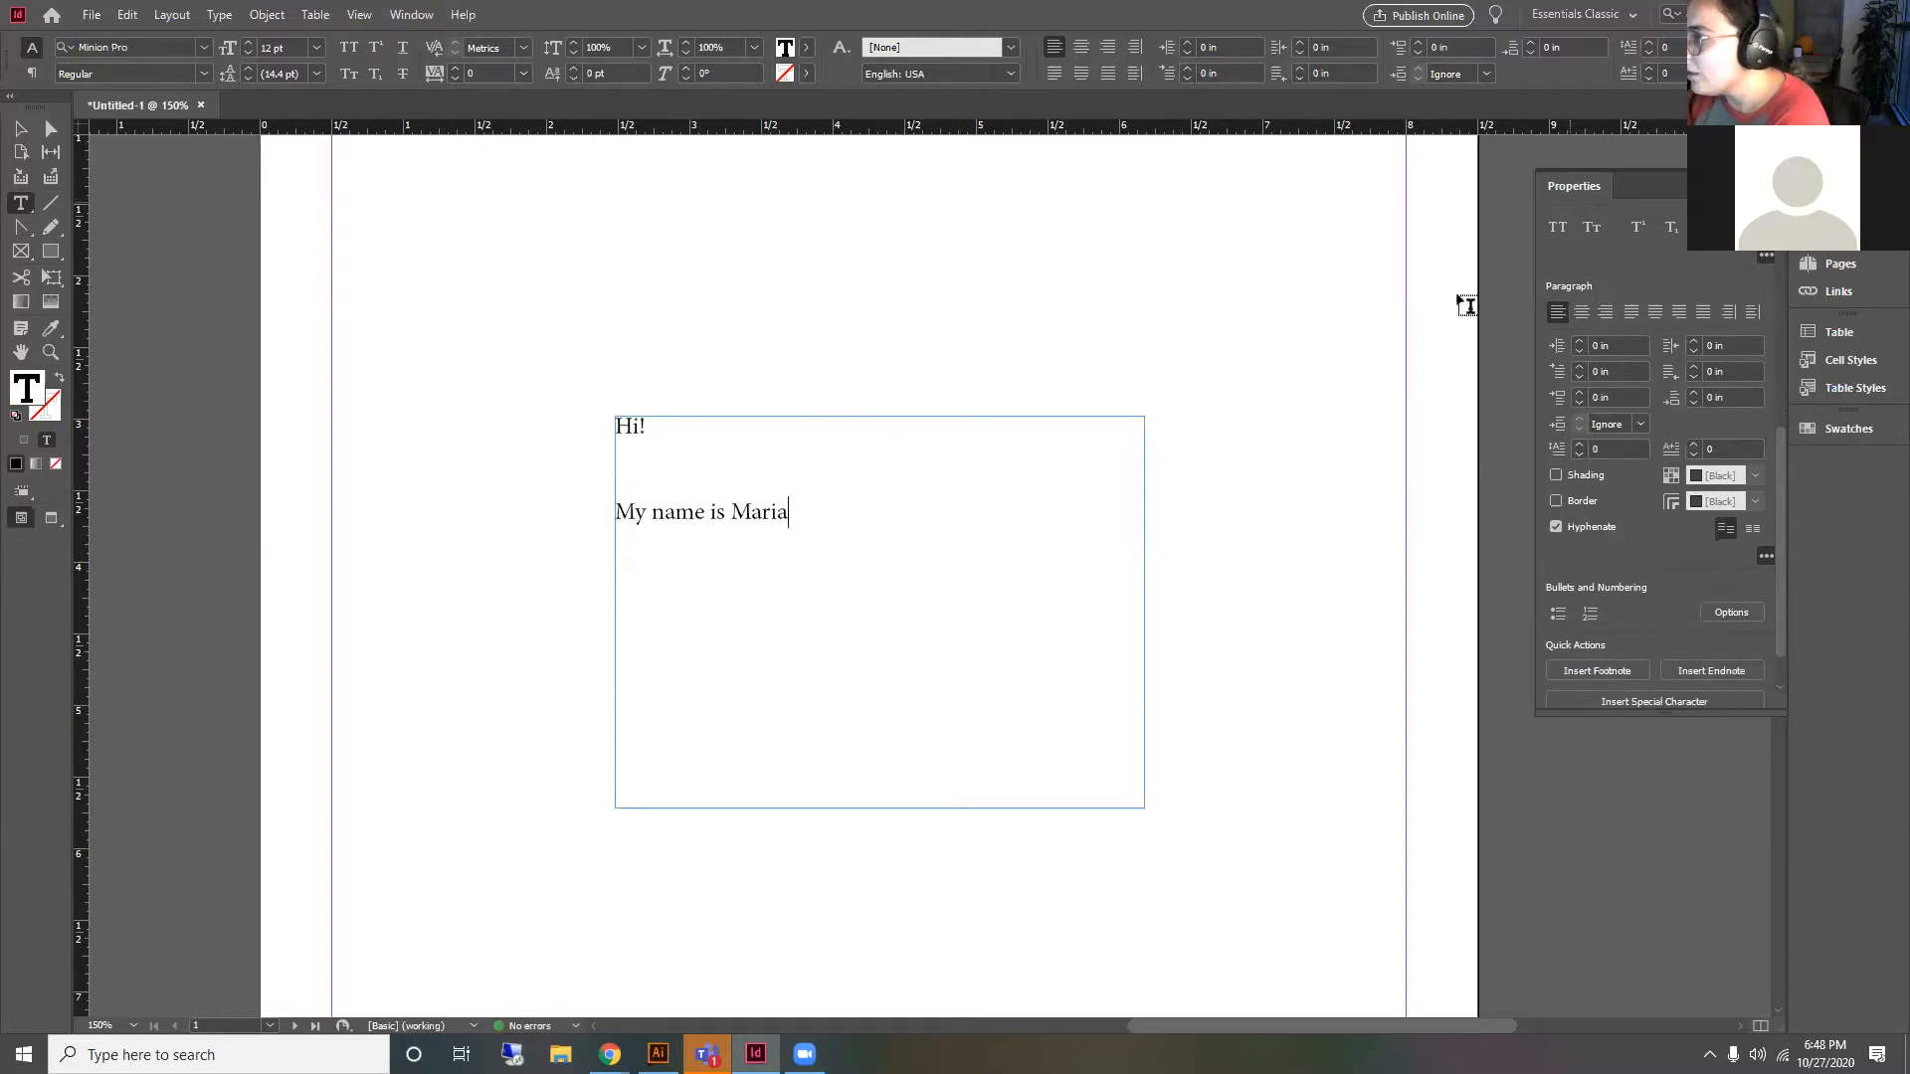
# Step: Try bulleted and numbered list formatting on the "My name is" line, and turn it off again
pyautogui.click(20, 129)
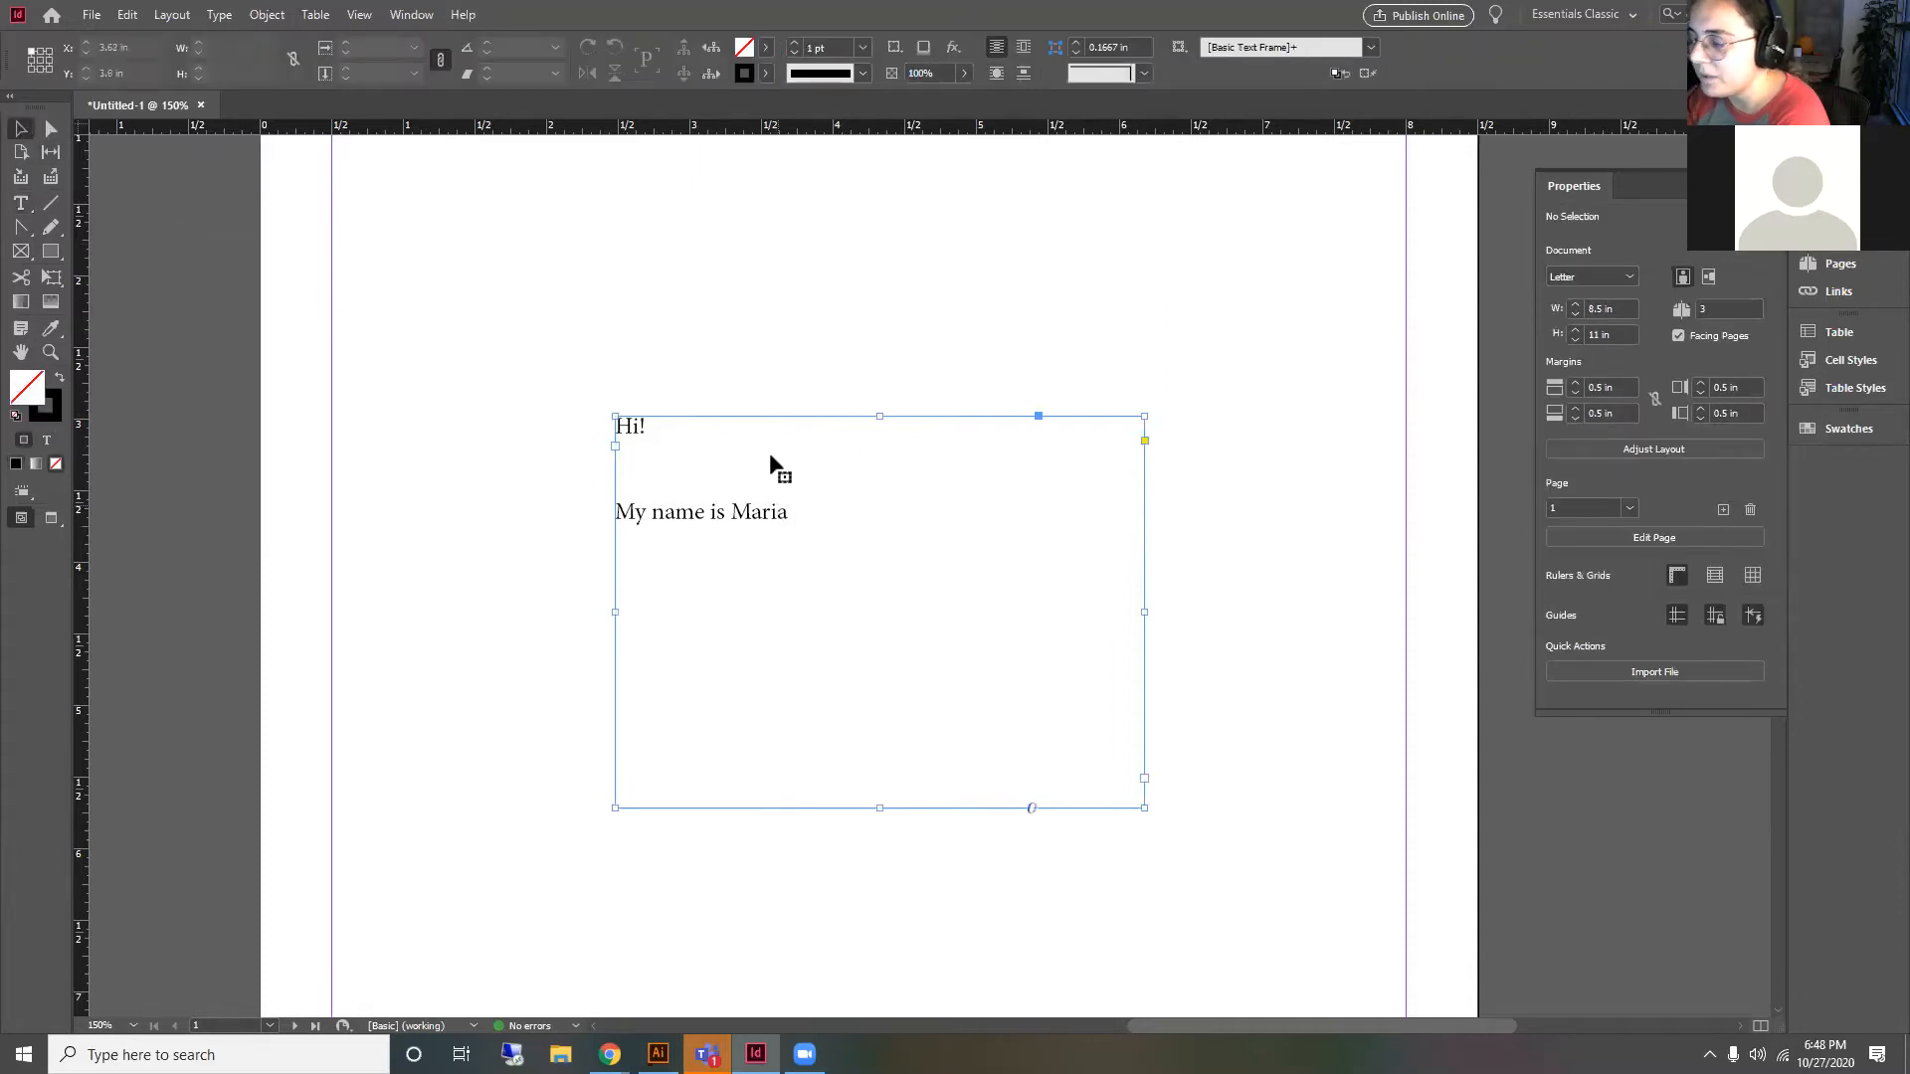
pyautogui.moveTo(1780, 382); pyautogui.dragTo(1782, 696)
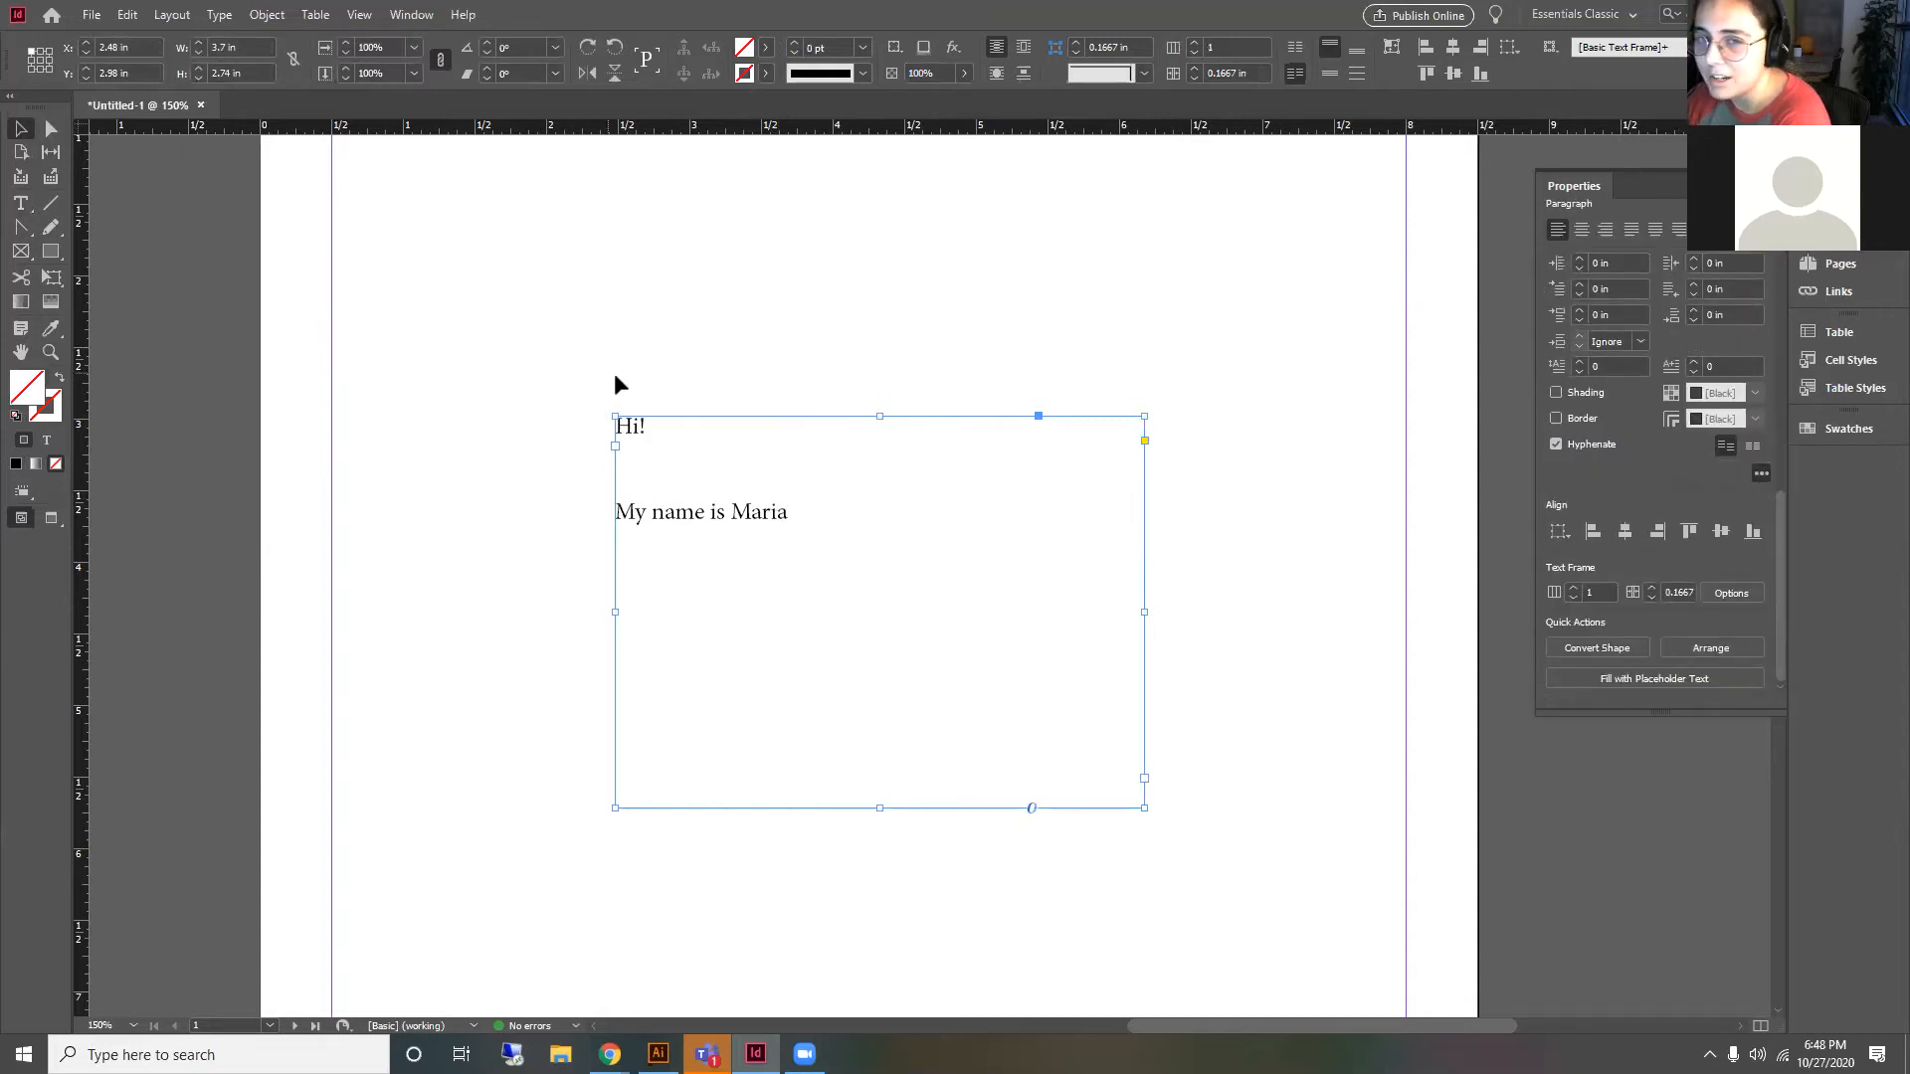
pyautogui.tripleClick(722, 512)
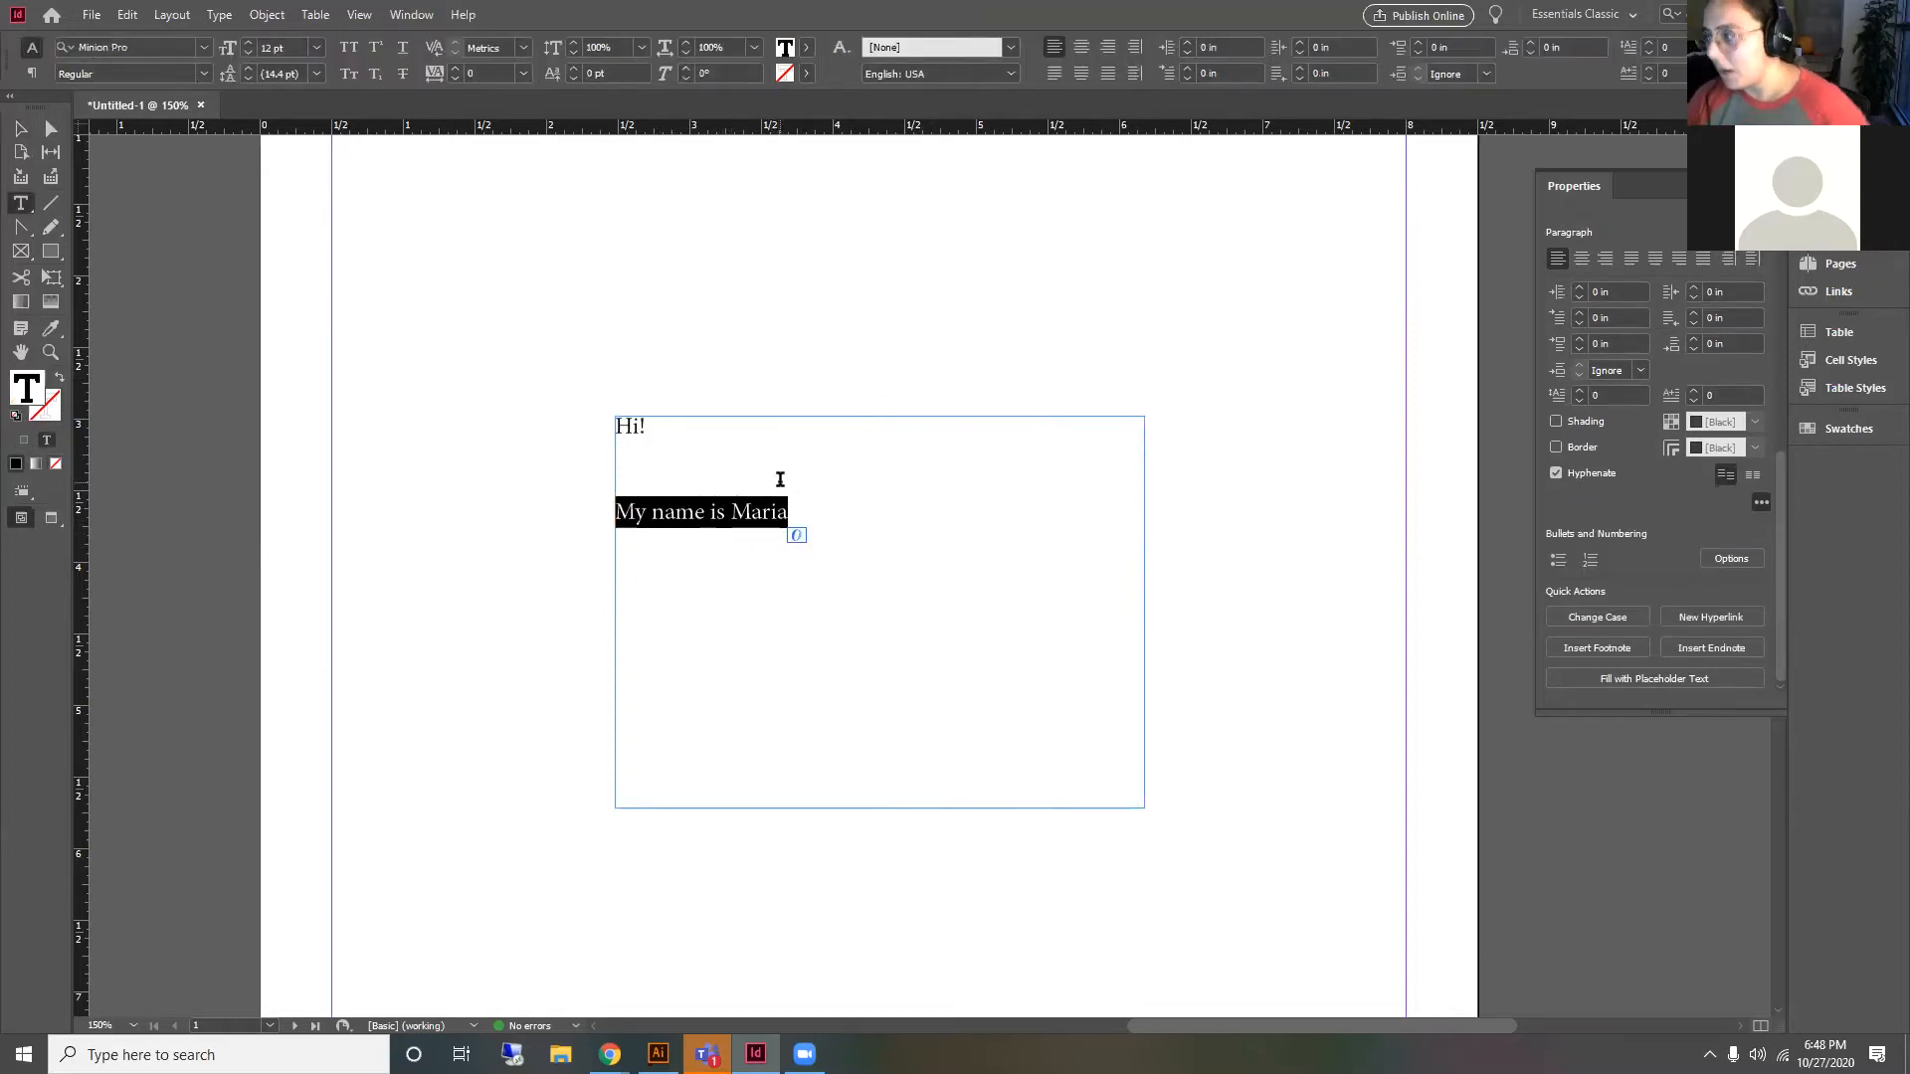
pyautogui.click(1559, 562)
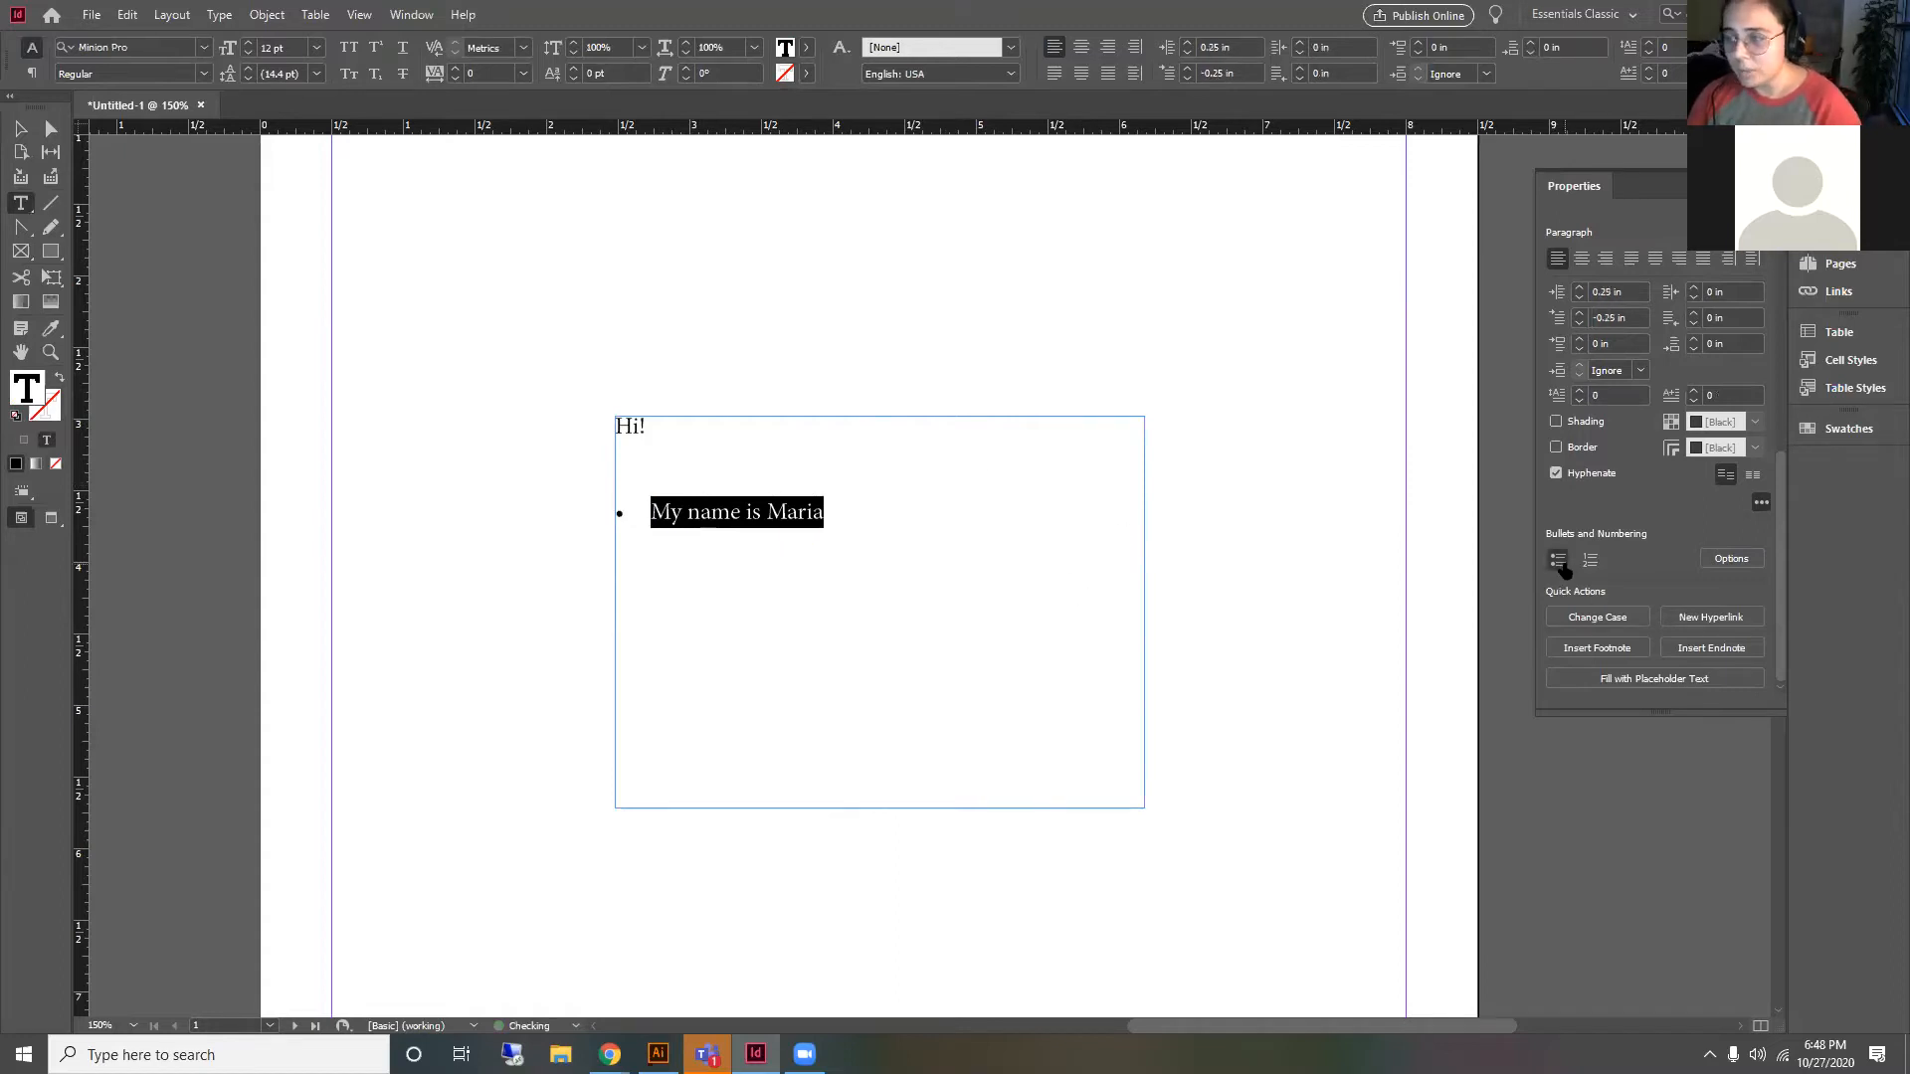
pyautogui.click(1590, 561)
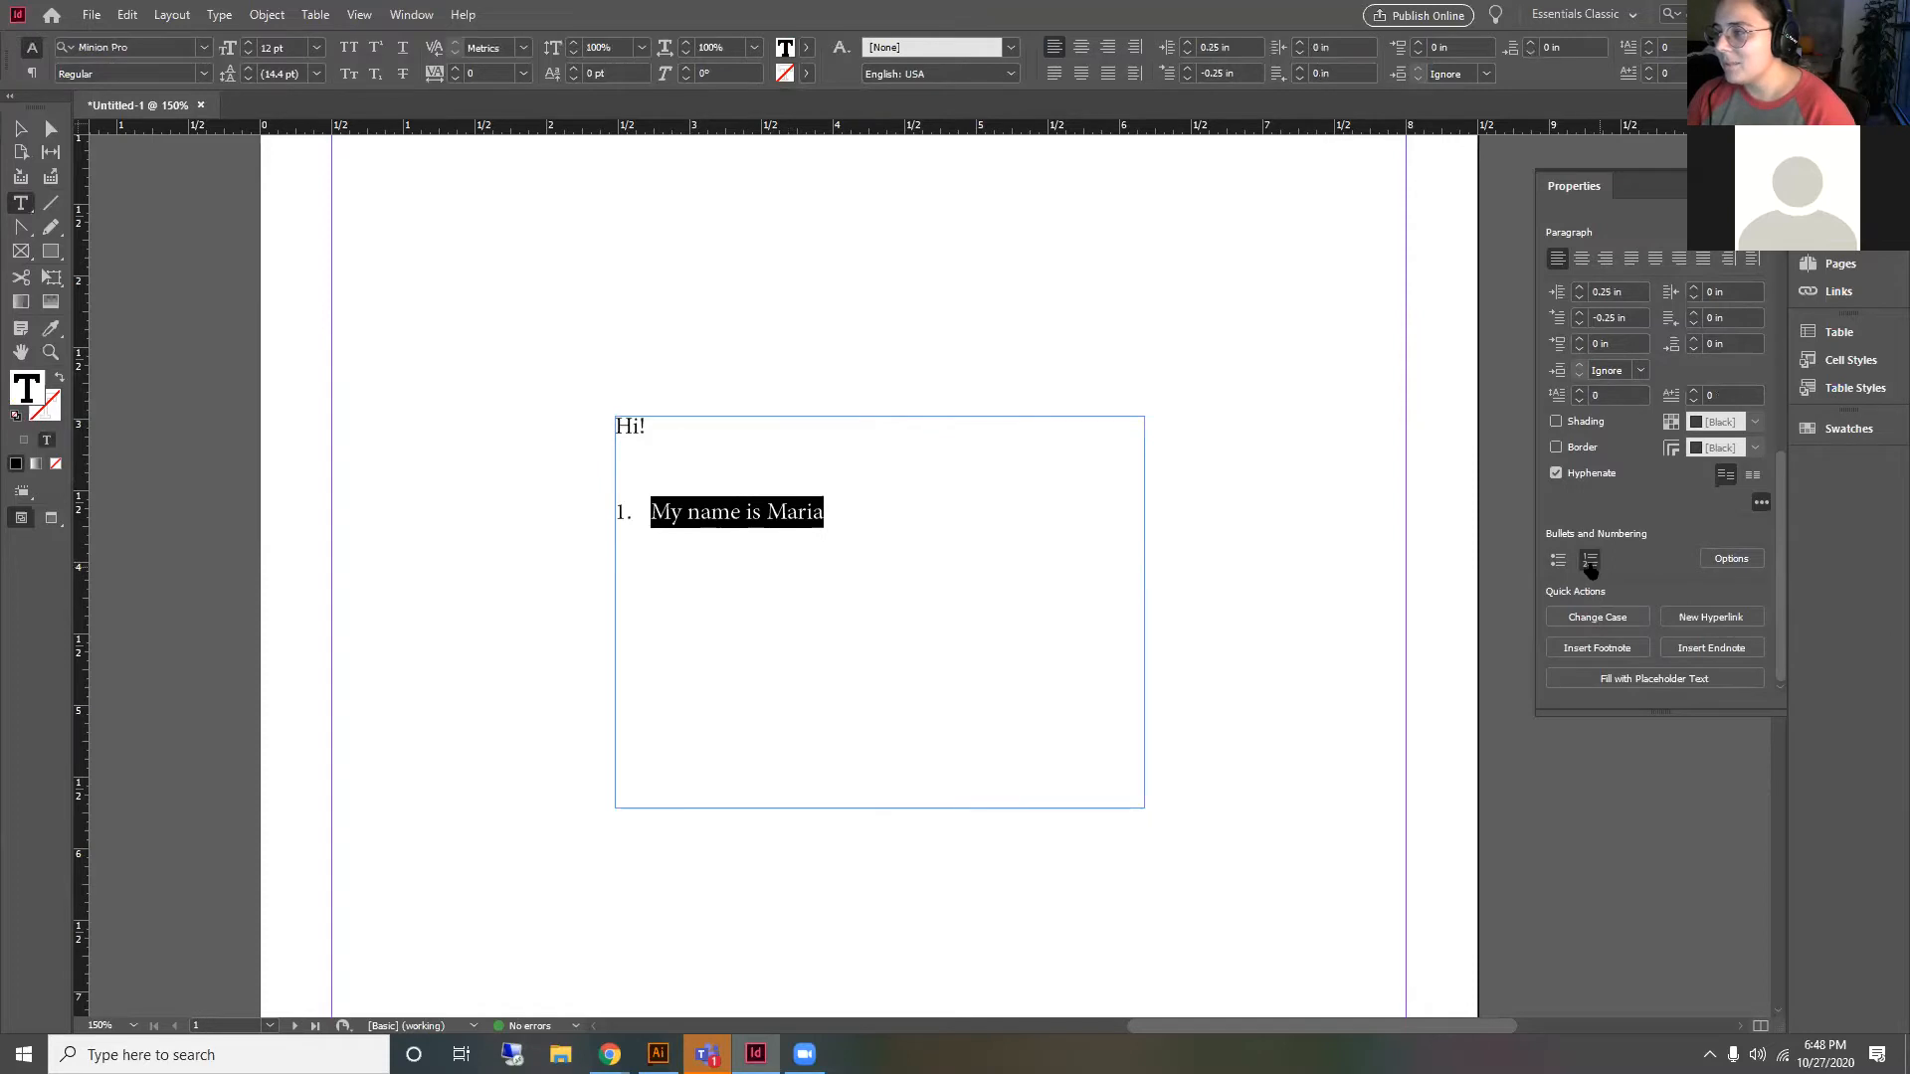
pyautogui.click(1589, 561)
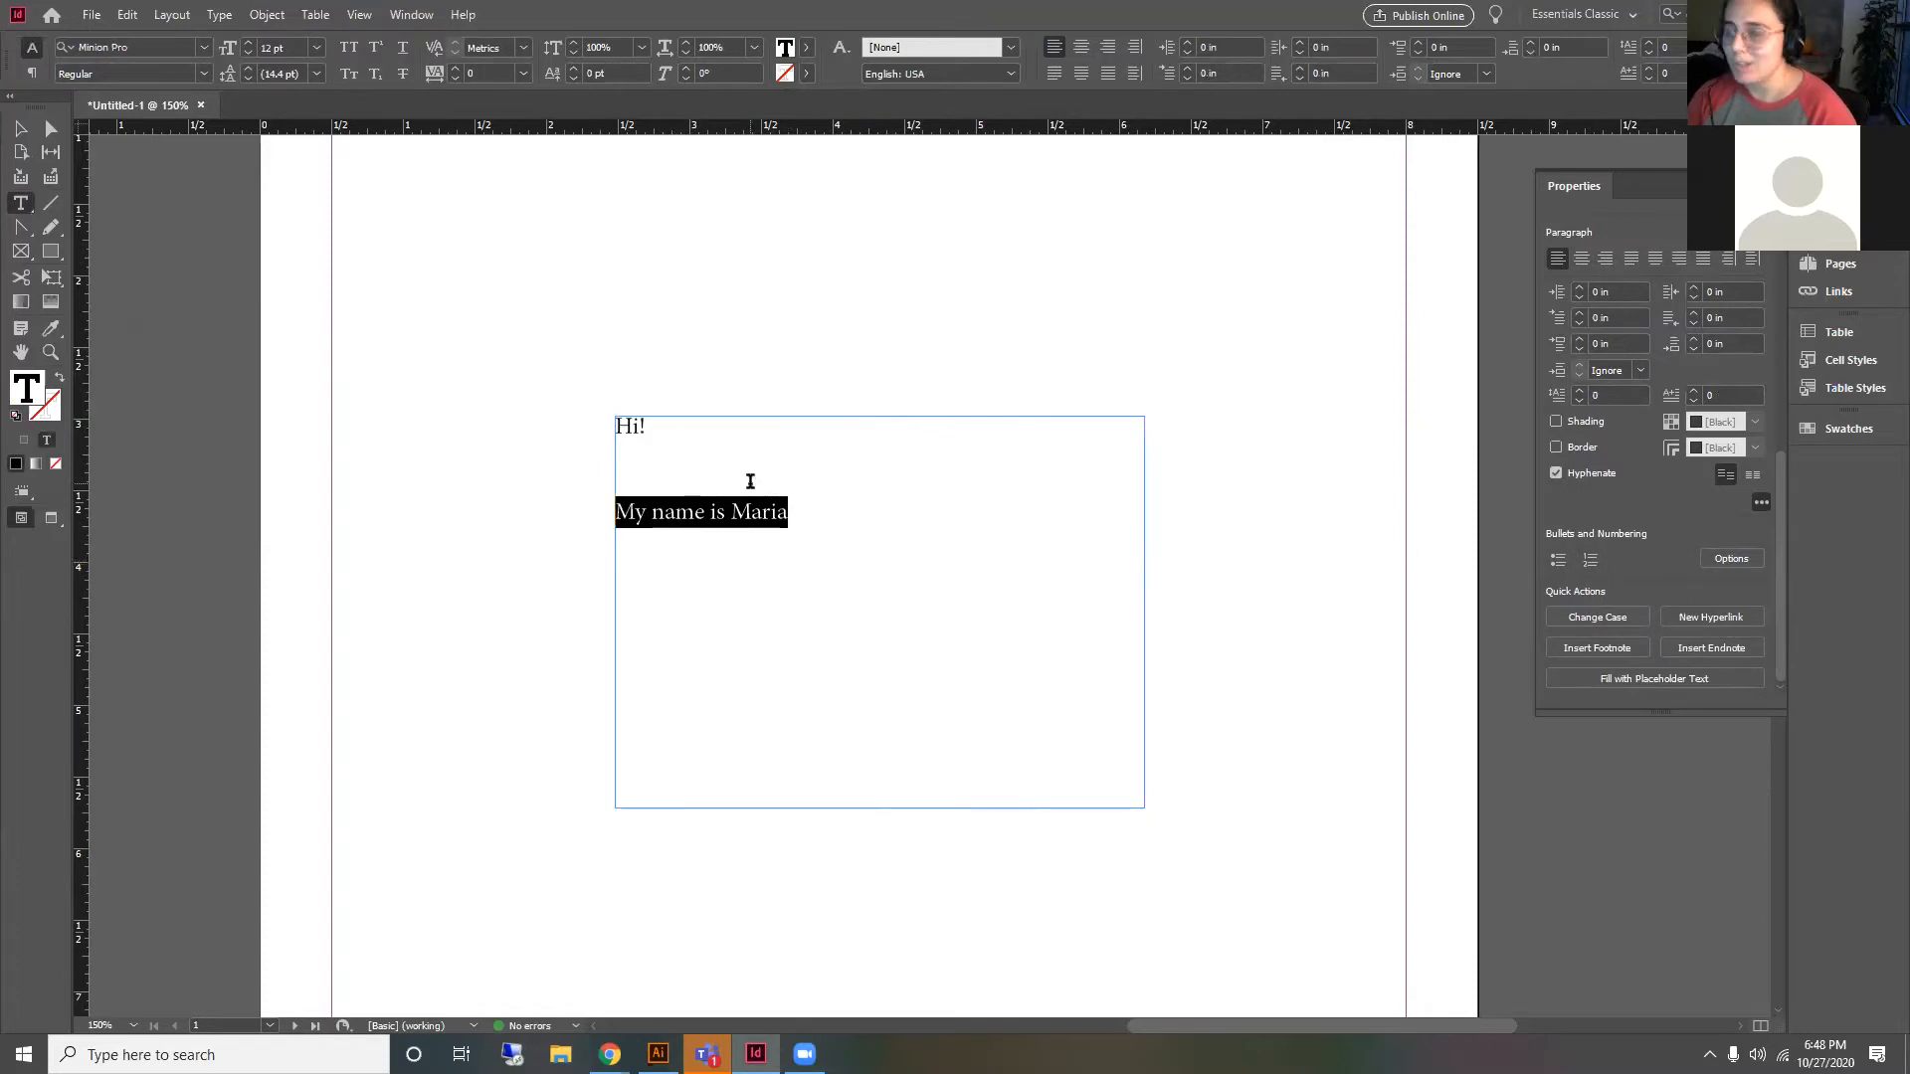
# Step: Turn off hyphenation for the text frame
pyautogui.press('Escape')
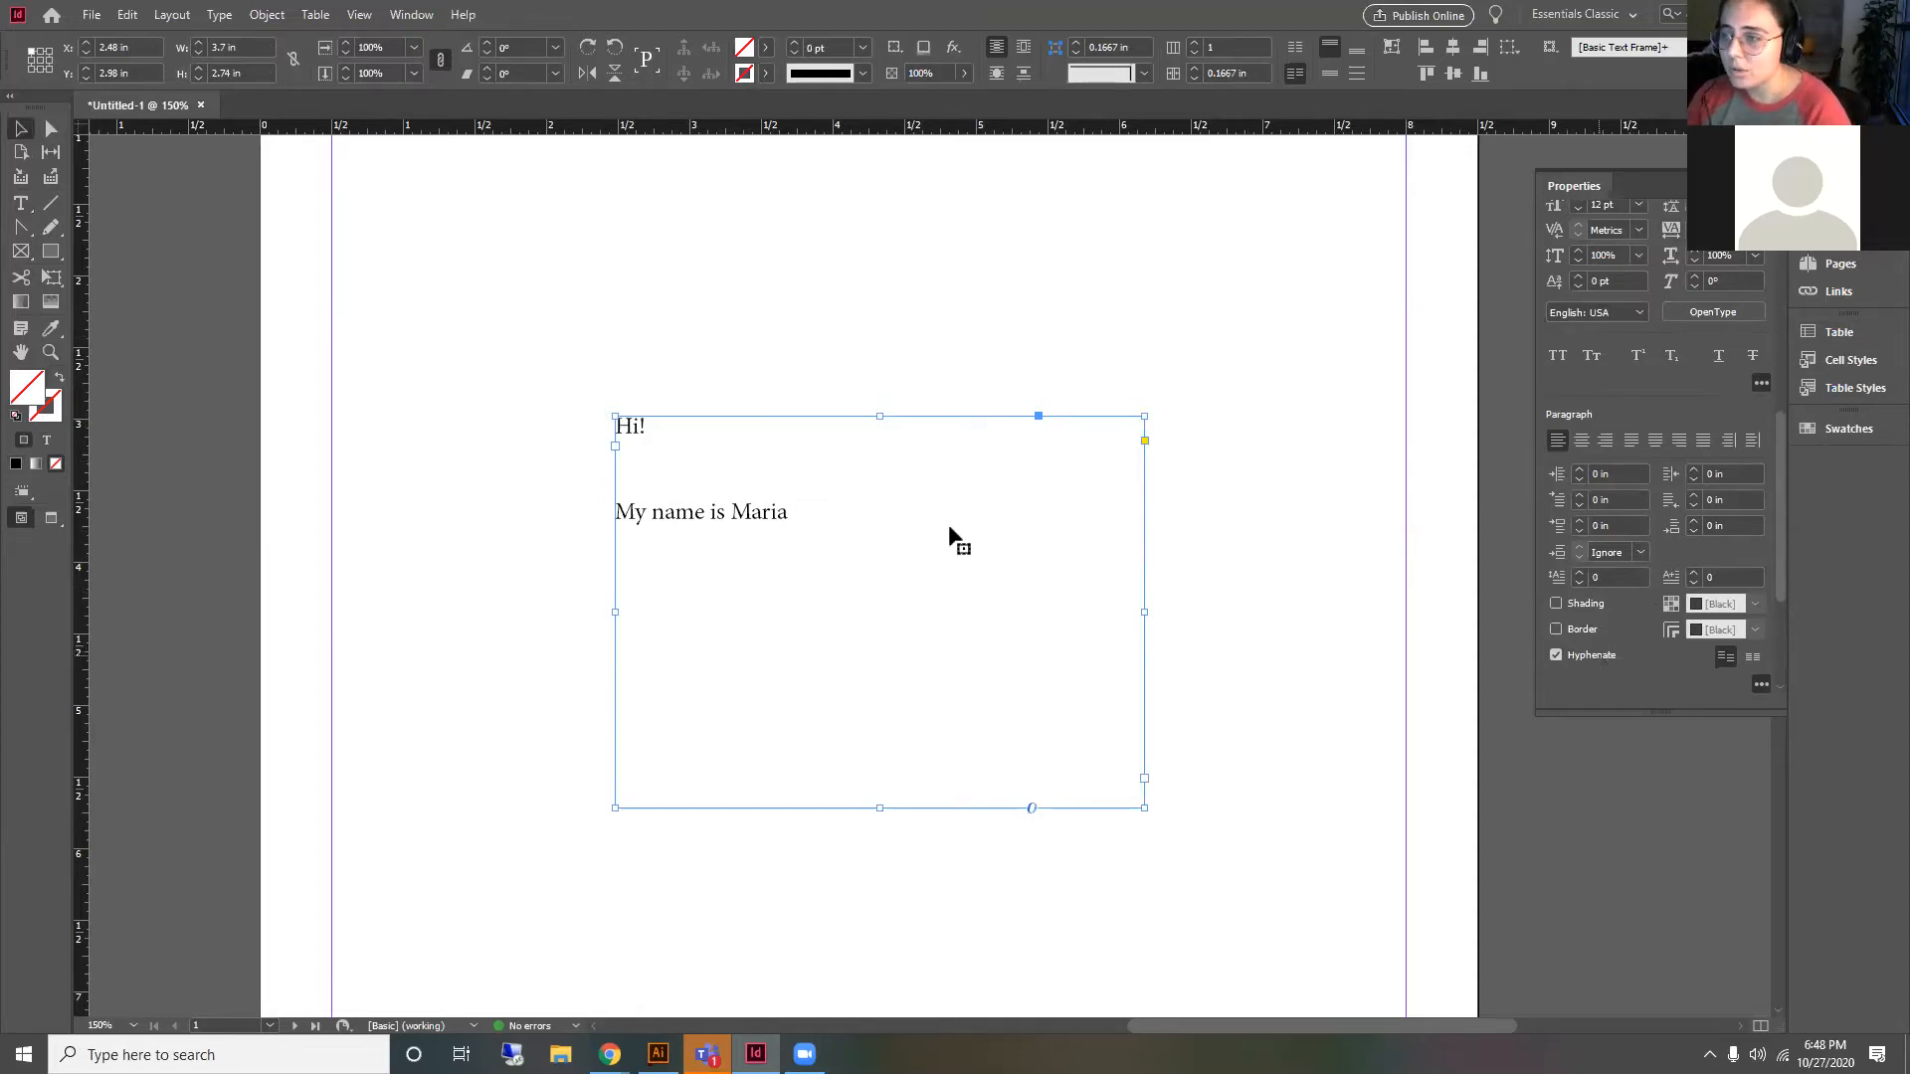
pyautogui.click(1555, 656)
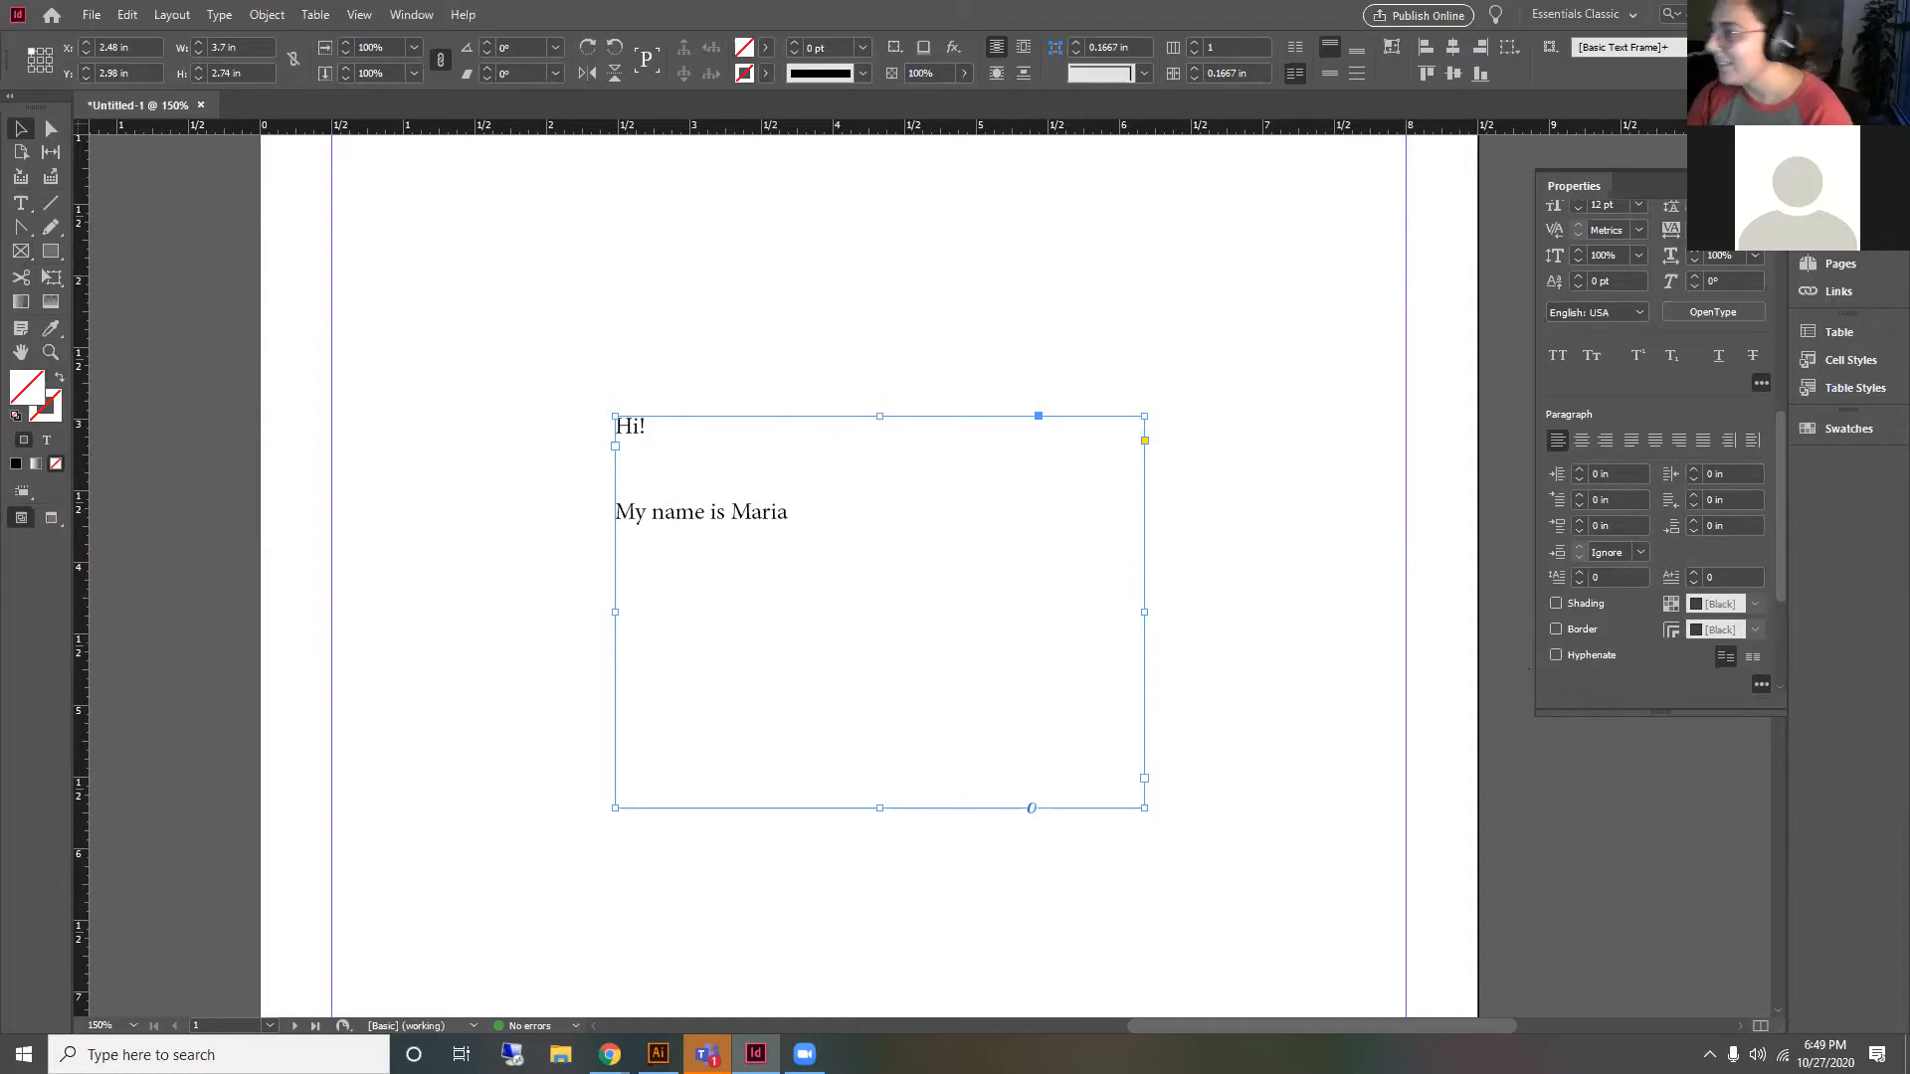
# Step: Try a 200% horizontal scale on the frame's text, and undo it
pyautogui.scroll(2, 1711, 391)
pyautogui.click(1755, 379)
pyautogui.click(1748, 372)
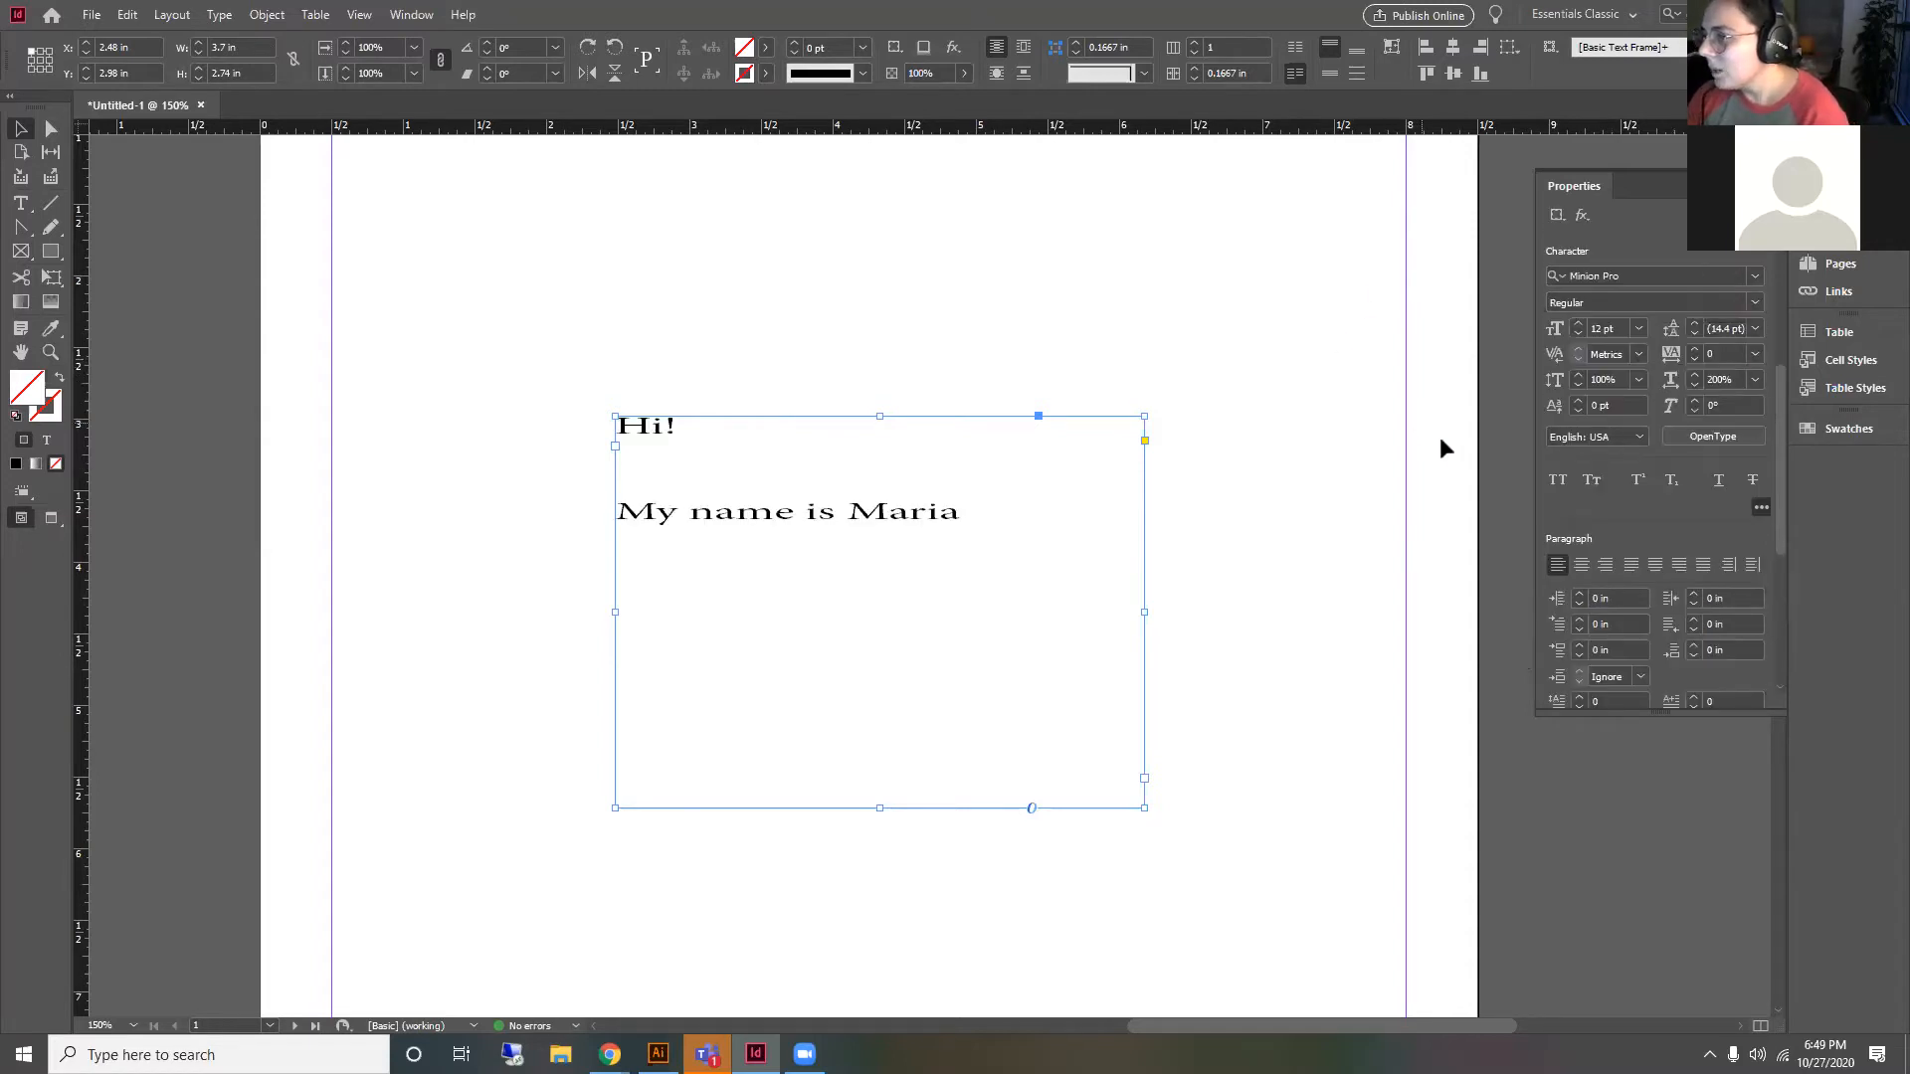
pyautogui.hotkey('ctrl', 'z')
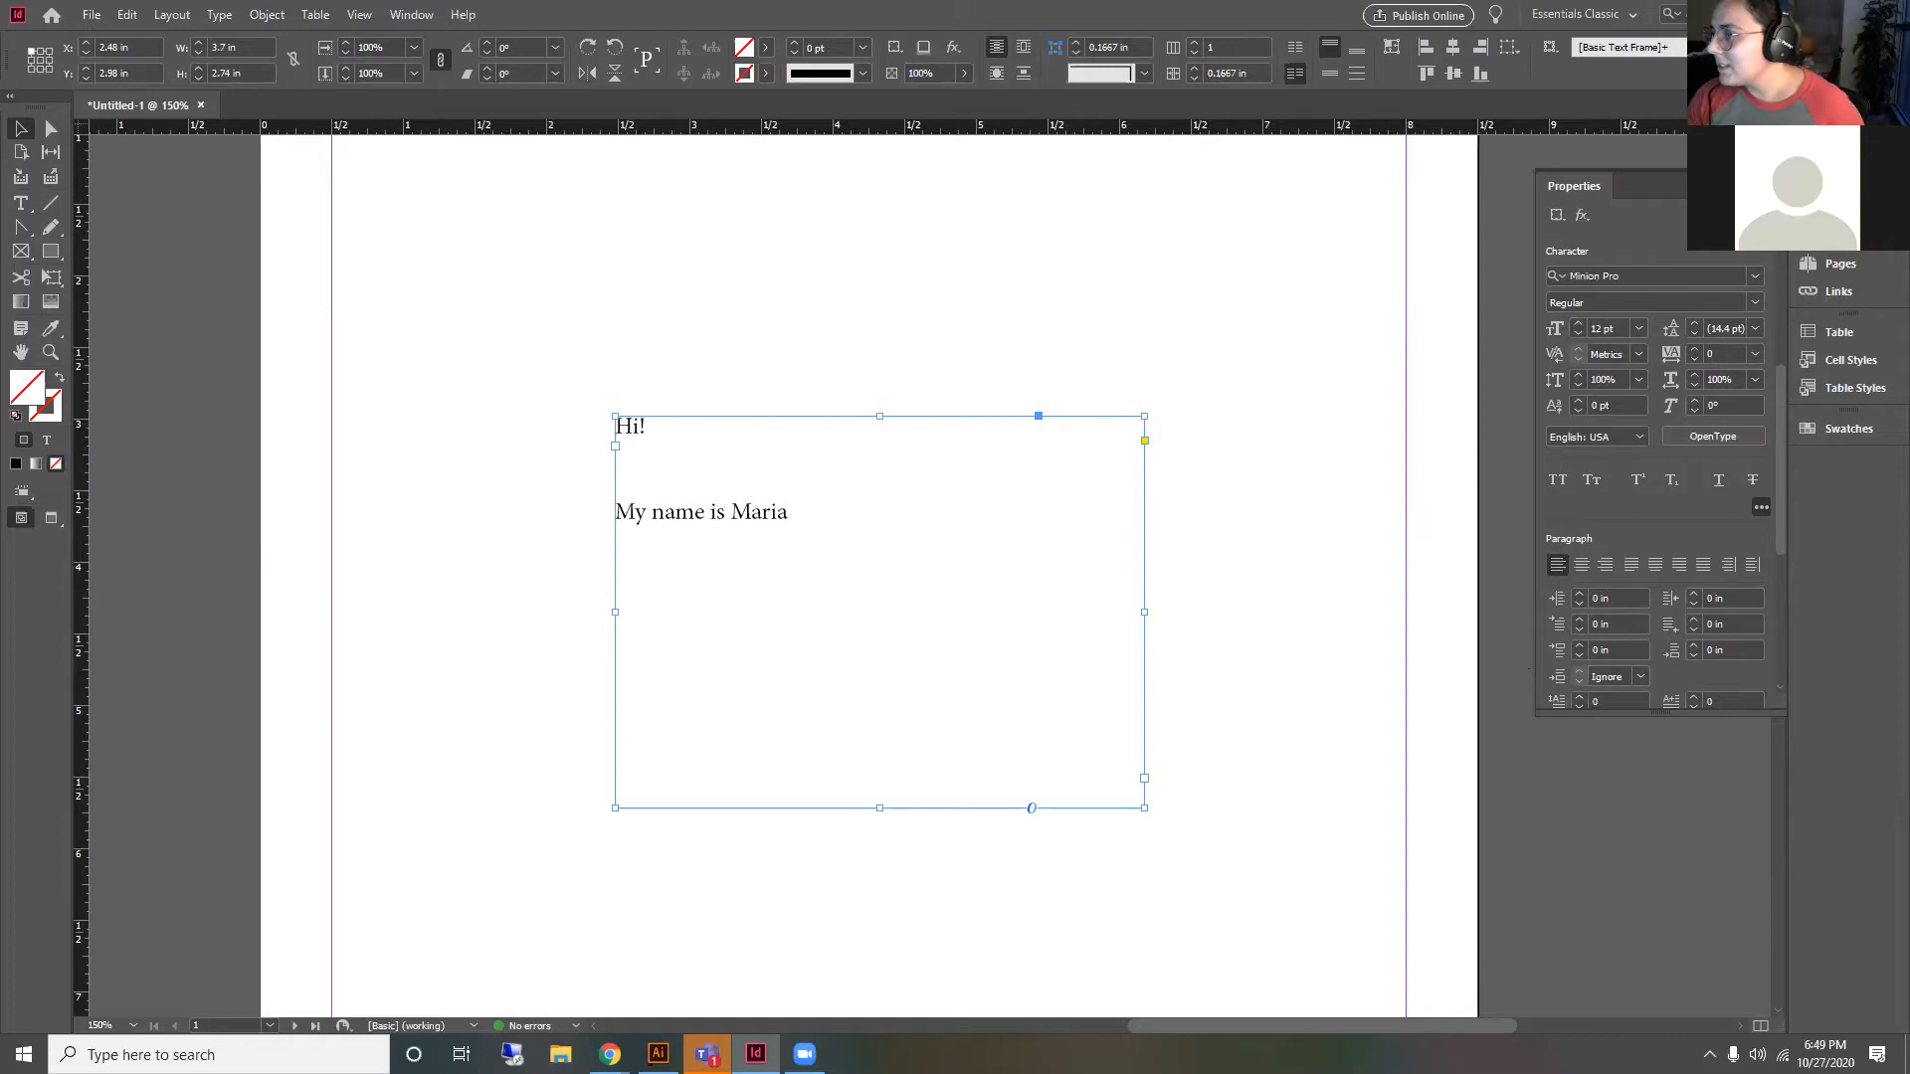
# Step: Close the properties, widen the text frame to about 4.23 in and move it to about X 1.24 in, Y 2.375 in
pyautogui.click(1760, 186)
pyautogui.tripleClick(761, 515)
pyautogui.click(24, 130)
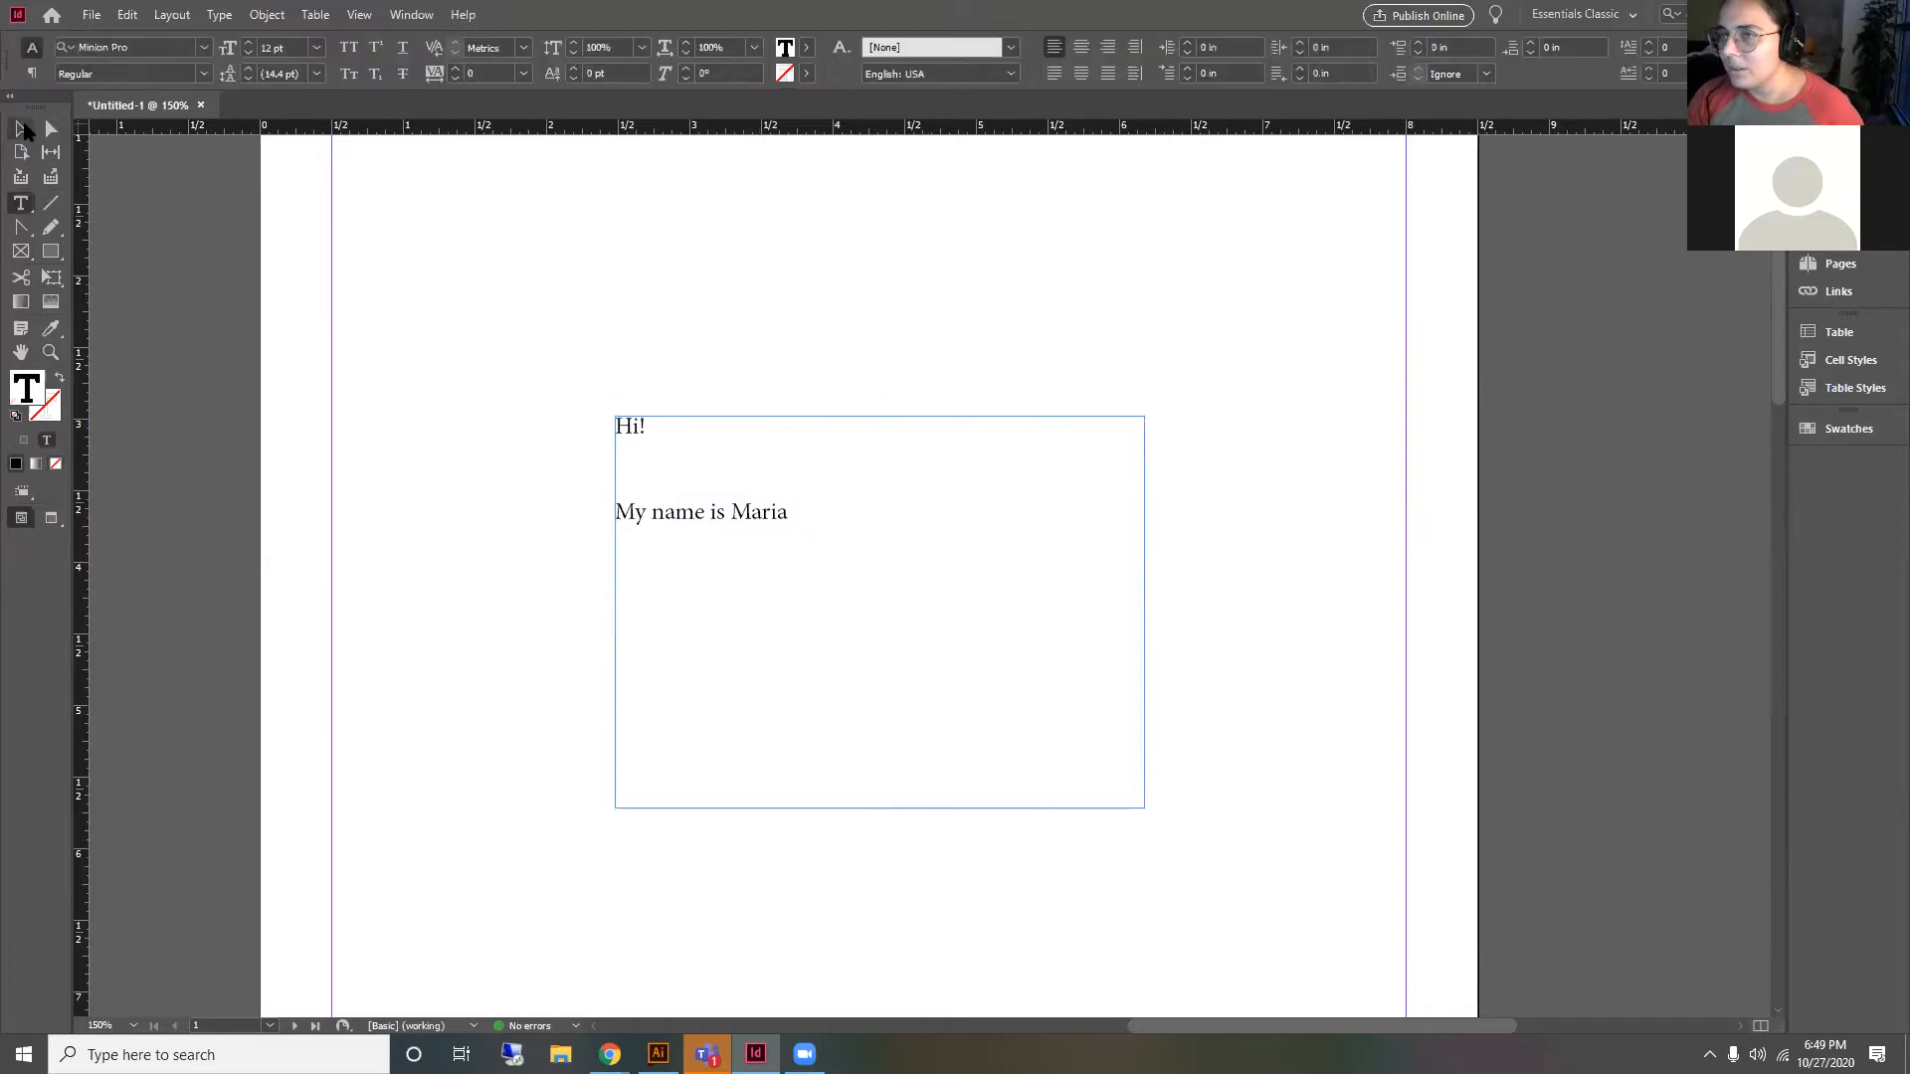
pyautogui.click(1044, 642)
pyautogui.moveTo(1143, 609); pyautogui.dragTo(1220, 611)
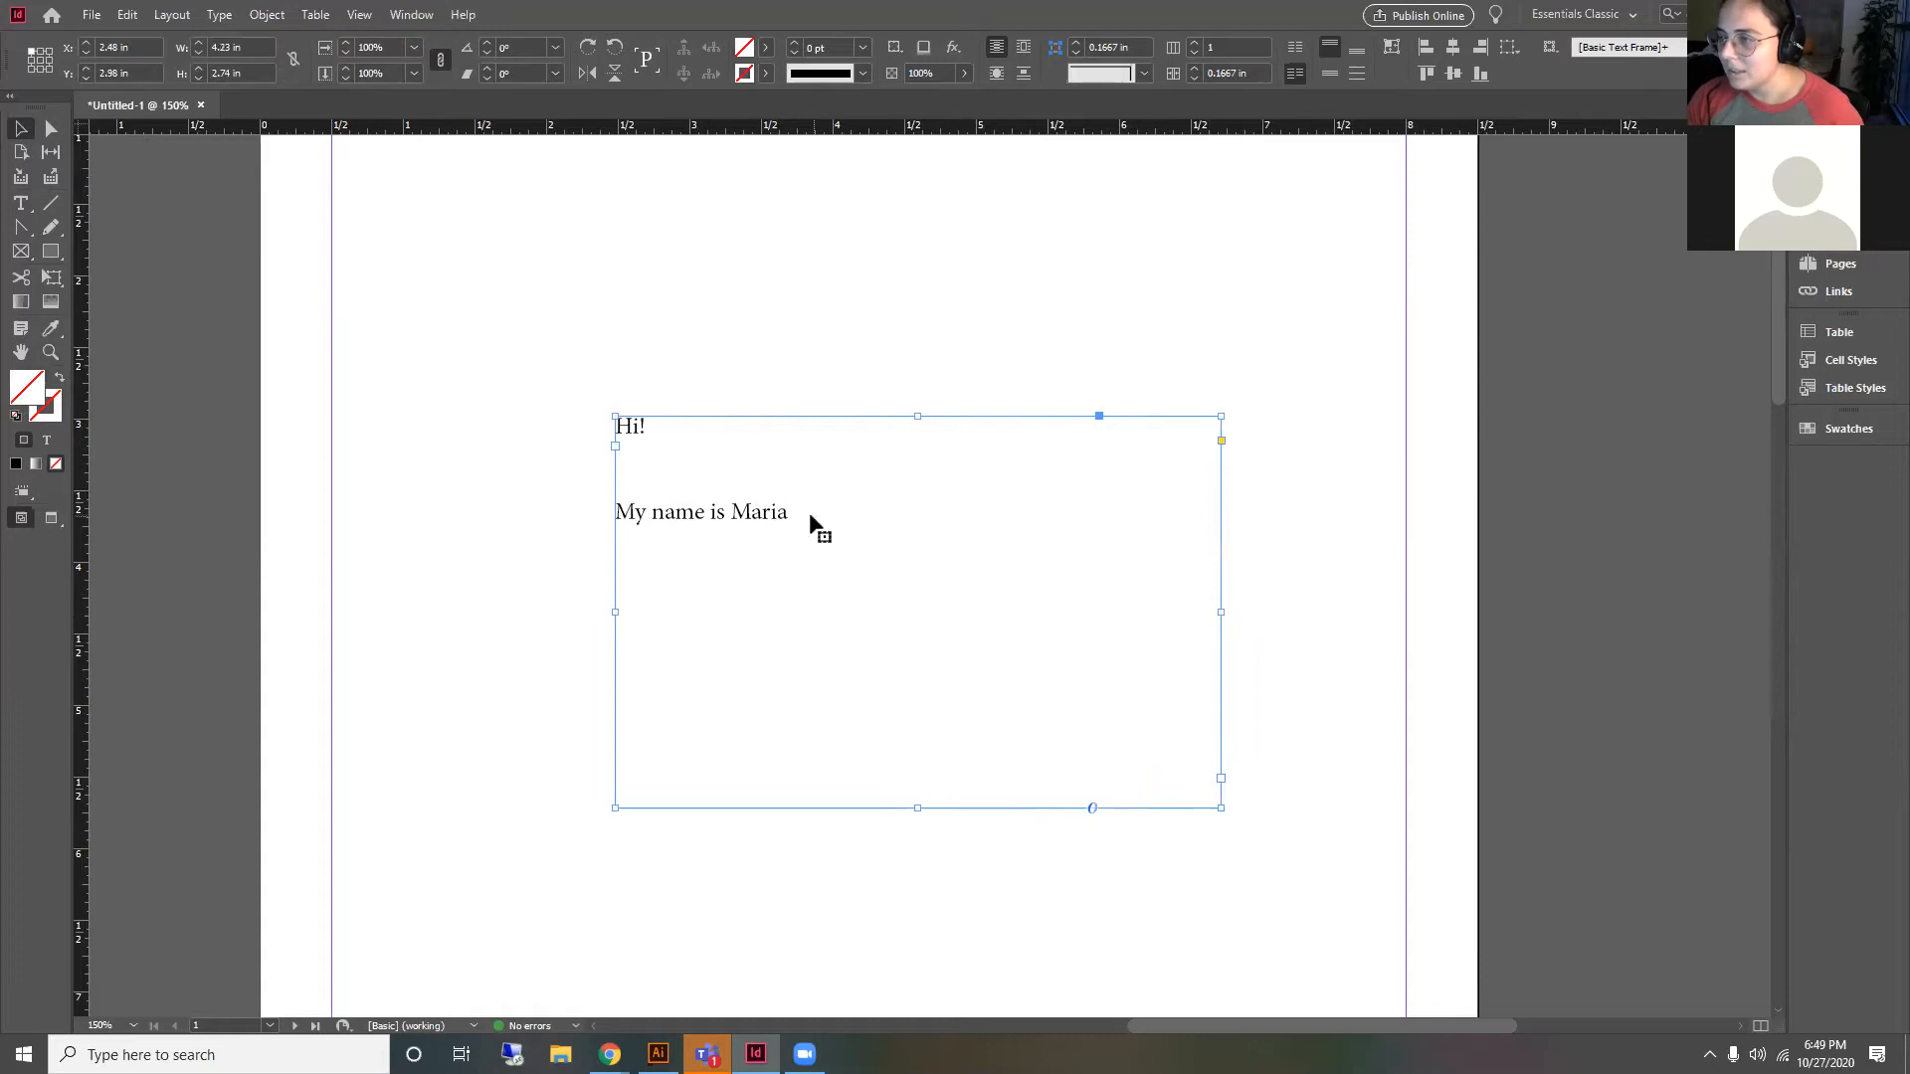
pyautogui.moveTo(802, 517); pyautogui.dragTo(665, 450)
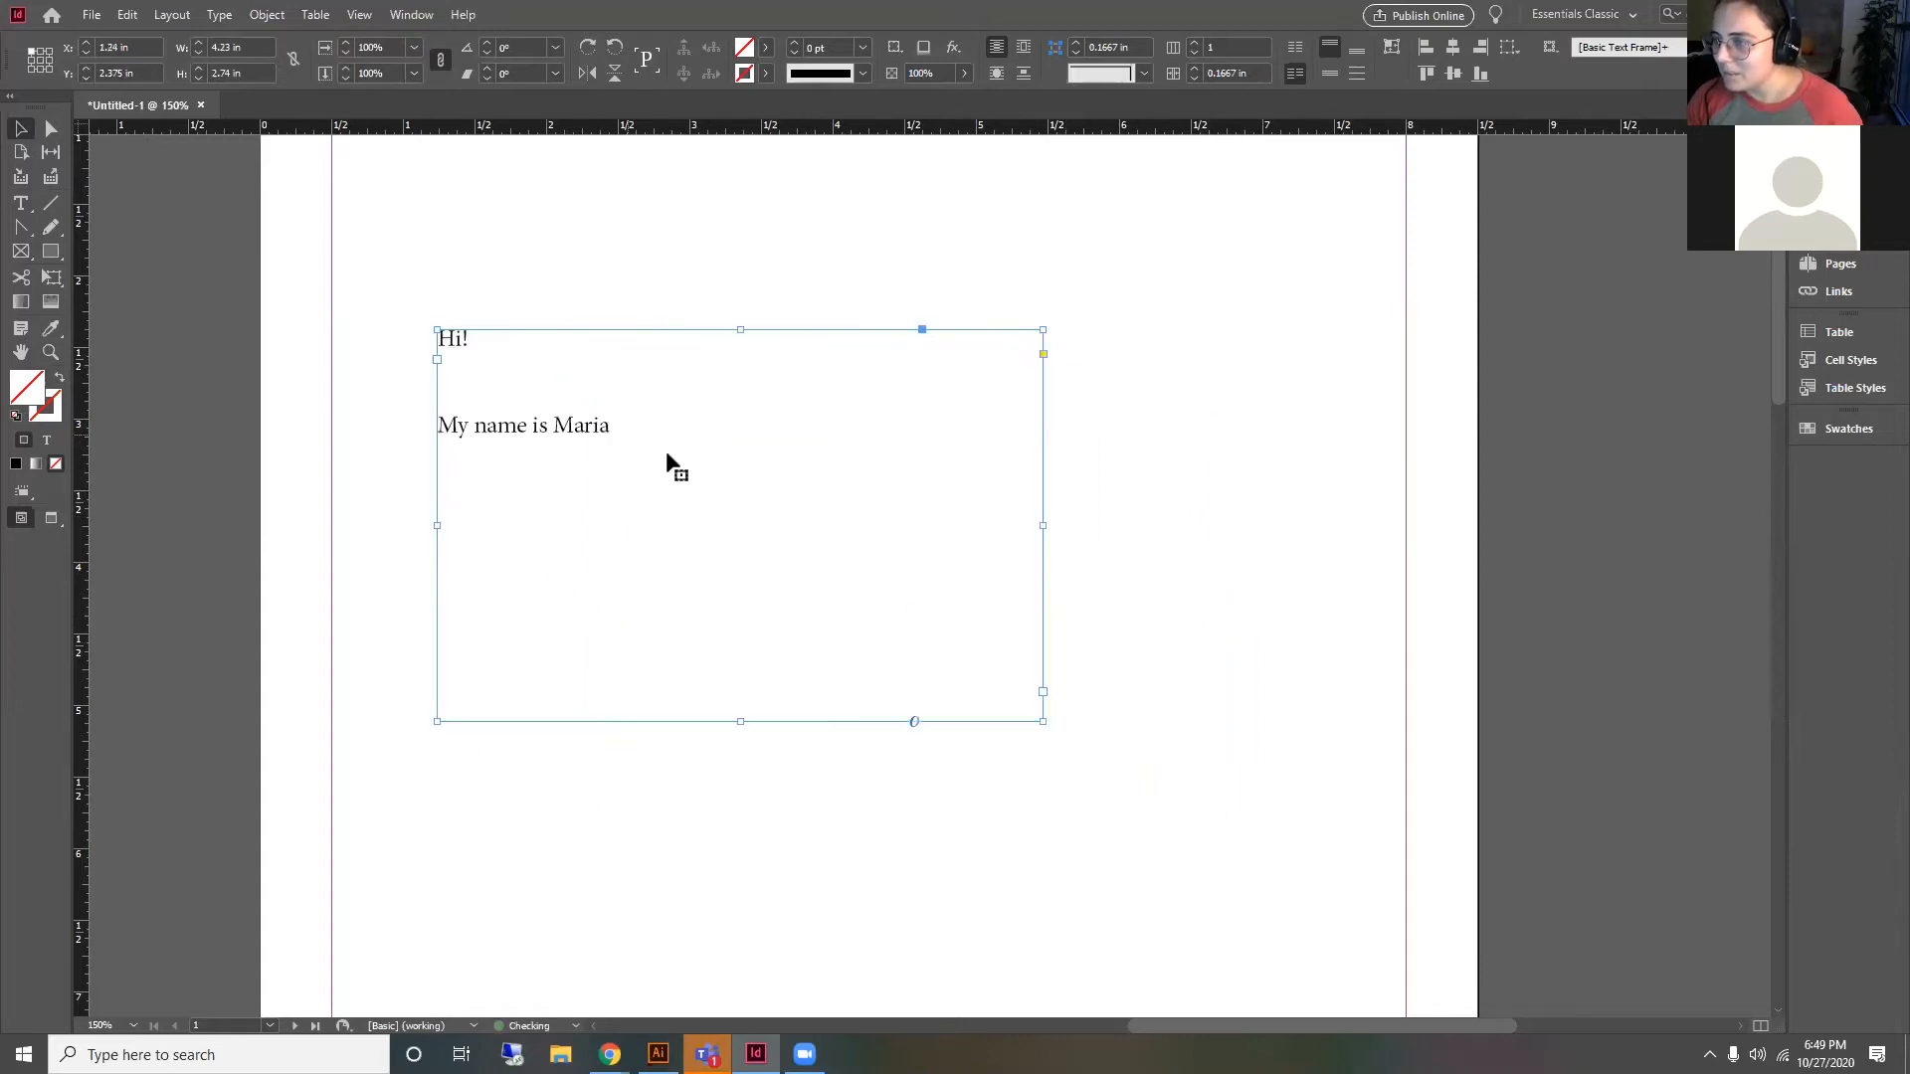
# Step: Delete all text from the frame and open the Story settings
pyautogui.tripleClick(585, 426)
pyautogui.hotkey('ctrl', 'a')
pyautogui.press('BackSpace')
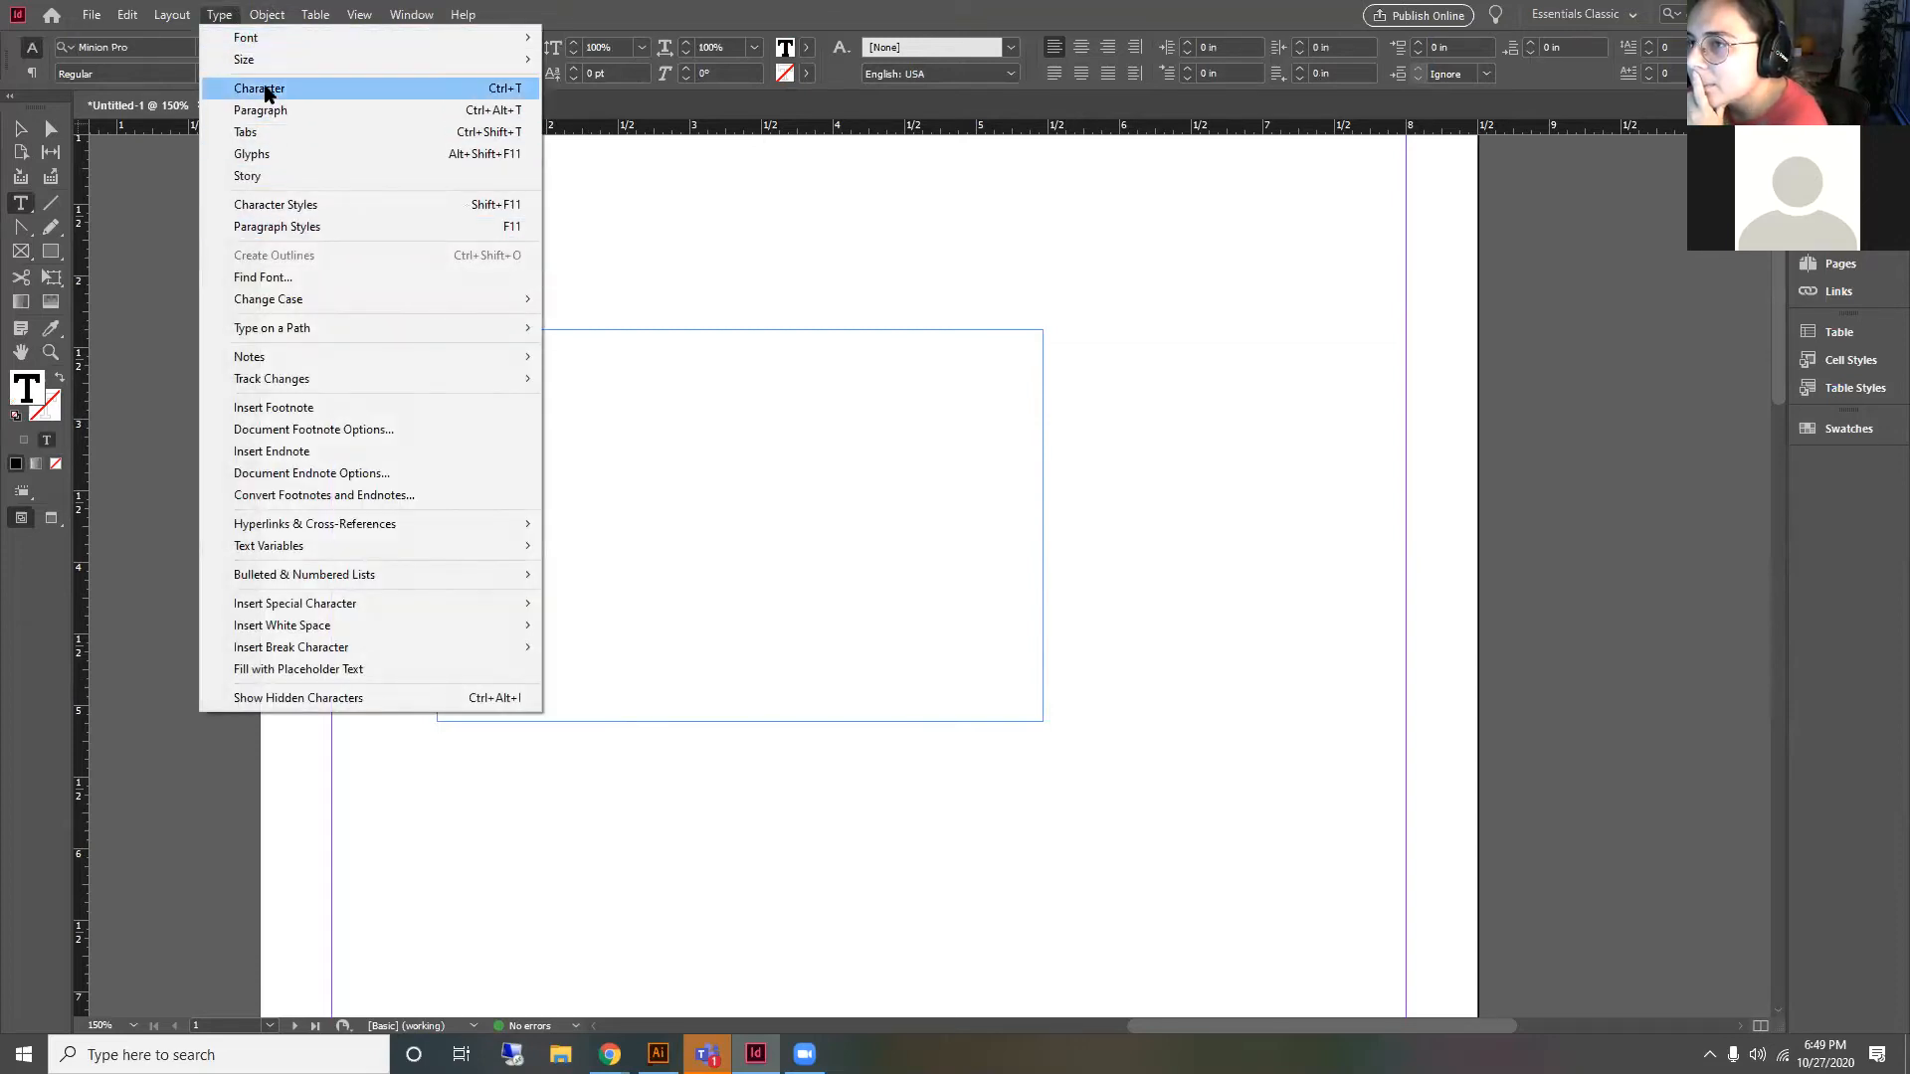
pyautogui.click(282, 179)
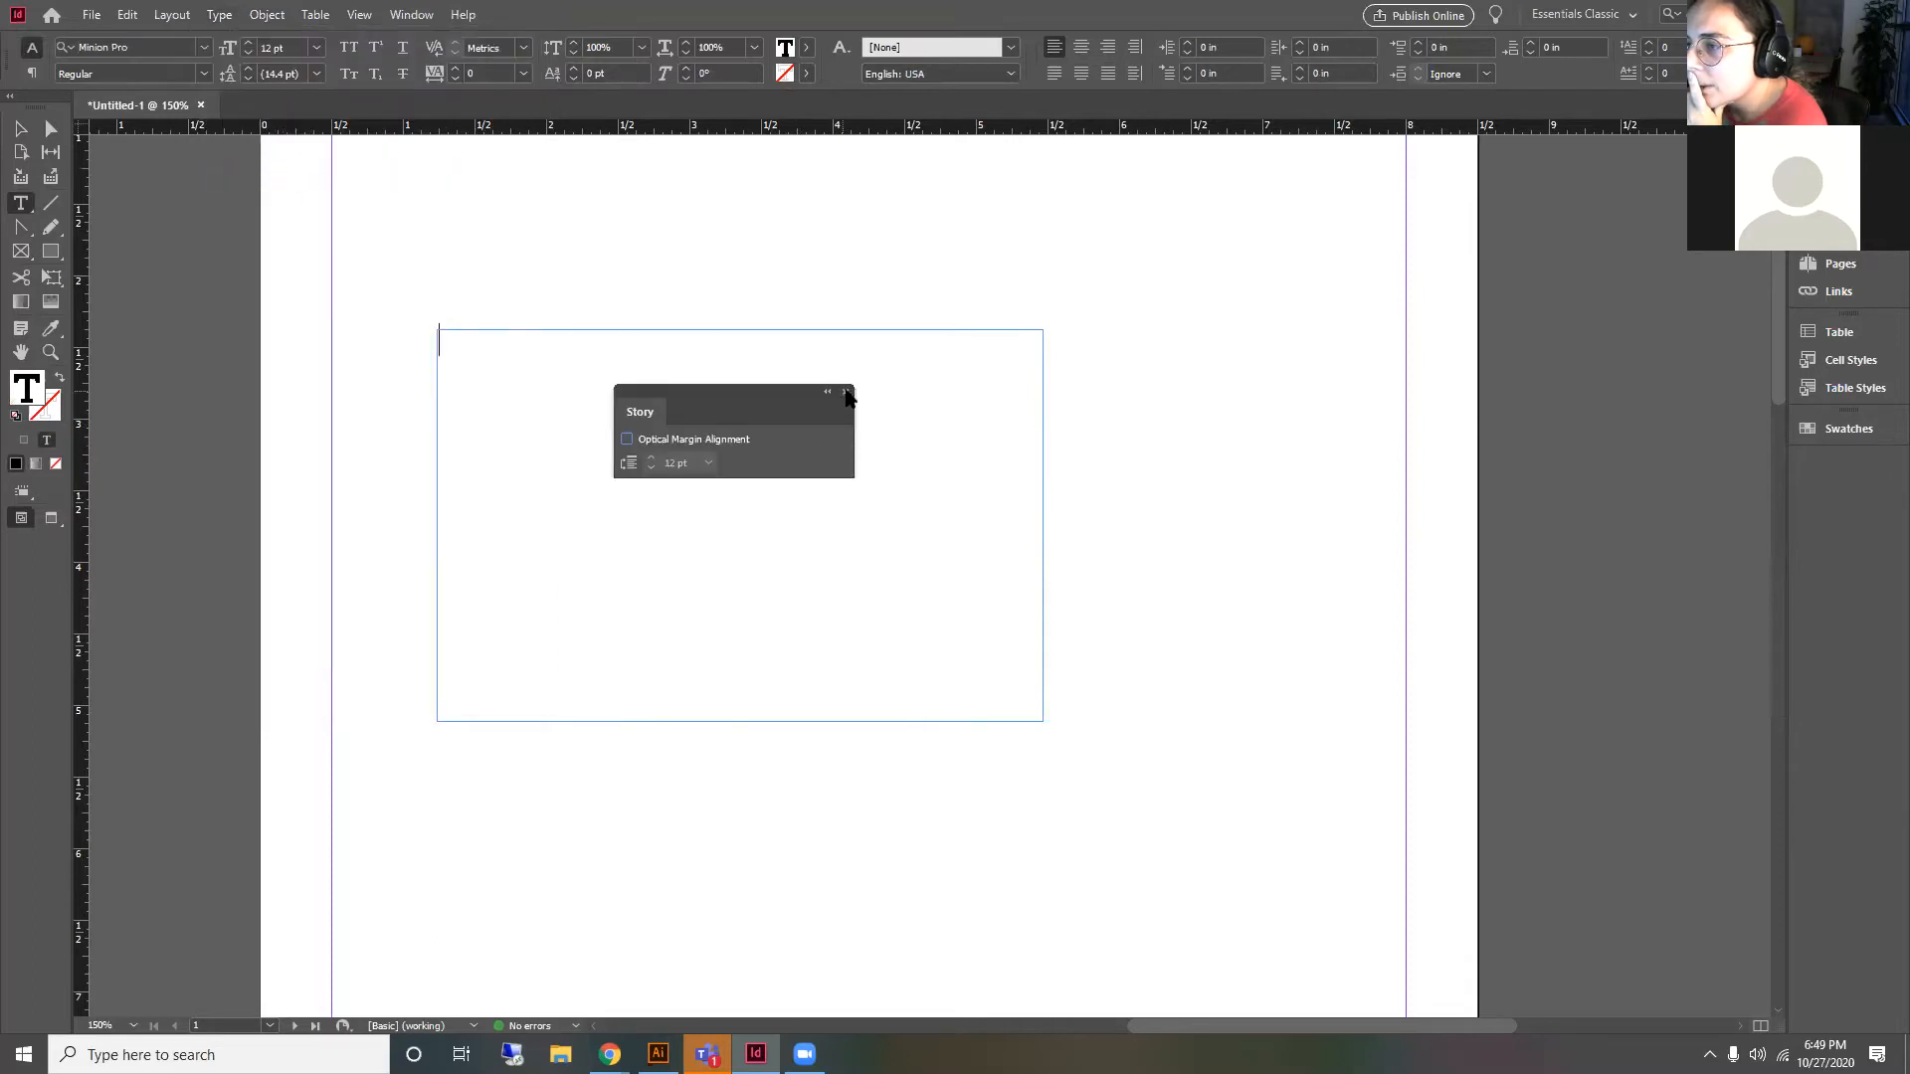
# Step: Close the Story settings and fill the empty text frame with placeholder text
pyautogui.click(845, 392)
pyautogui.click(222, 15)
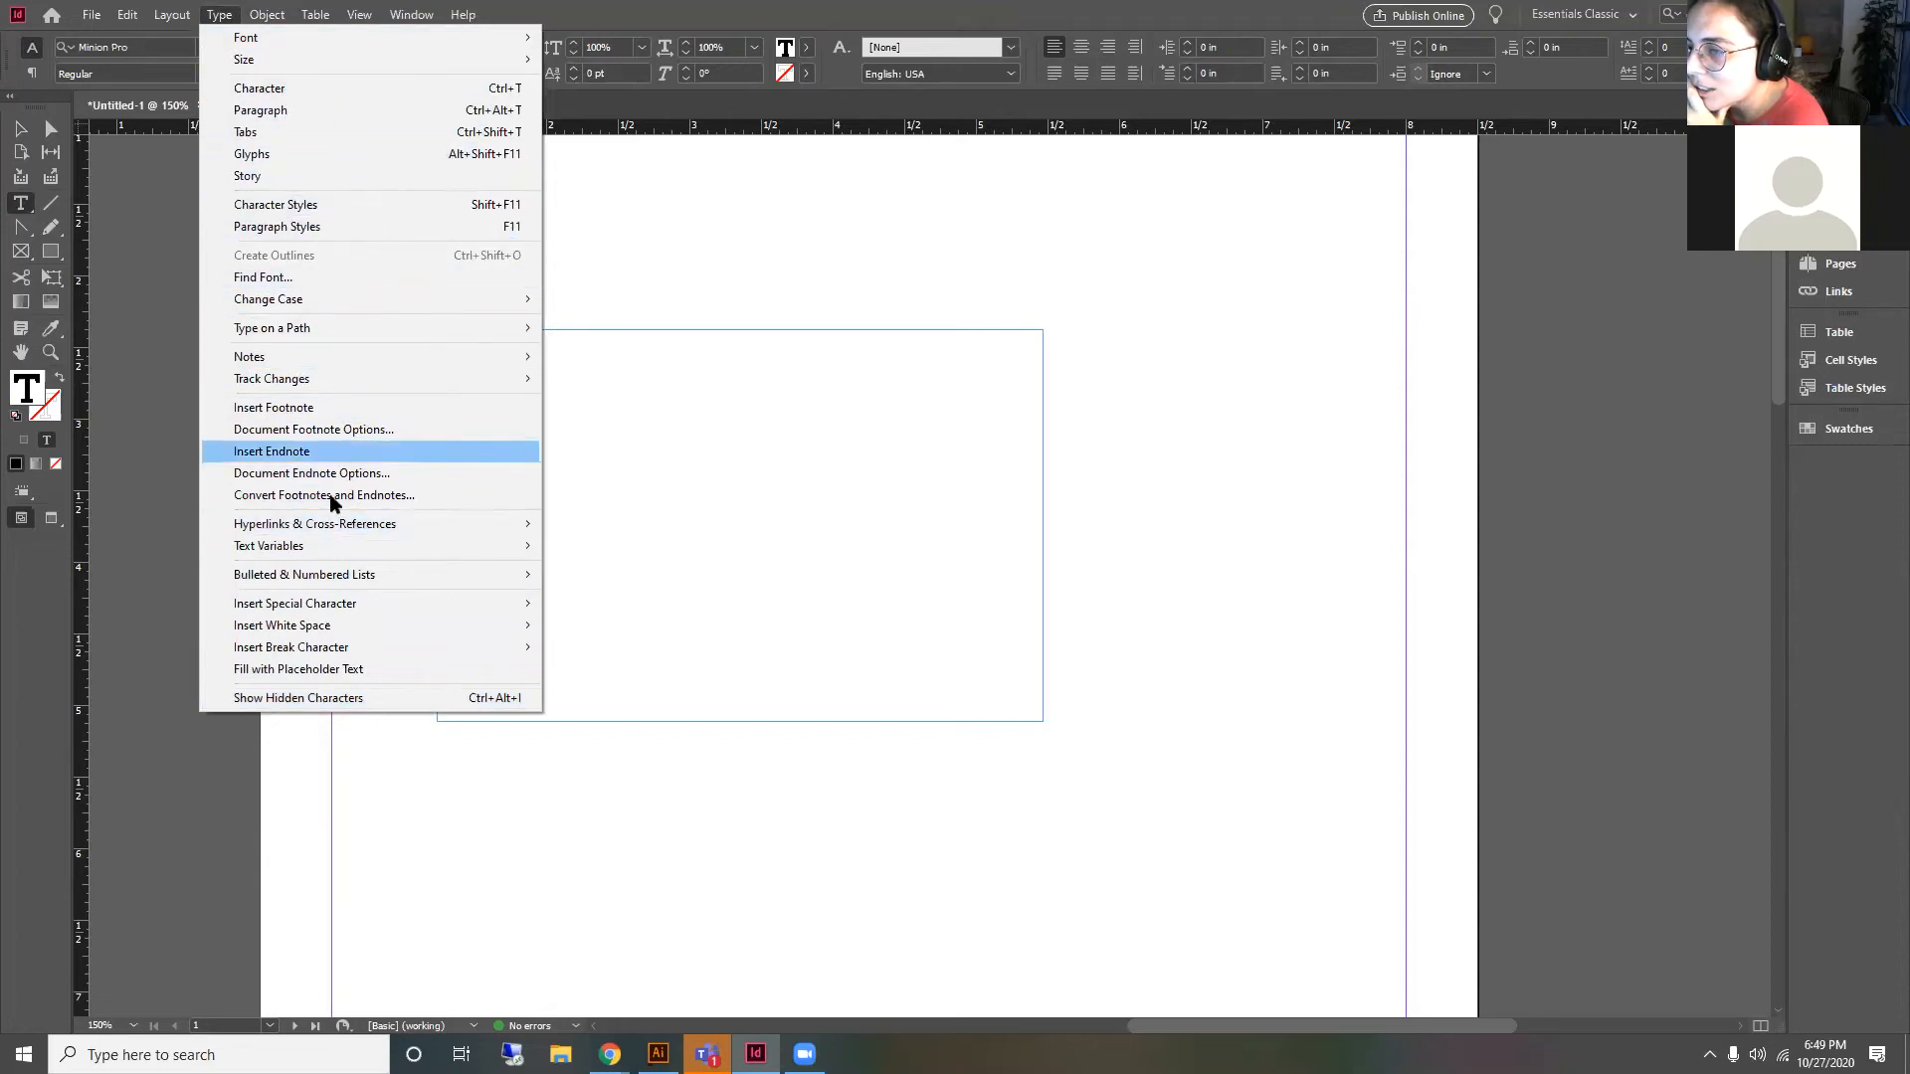
pyautogui.click(368, 664)
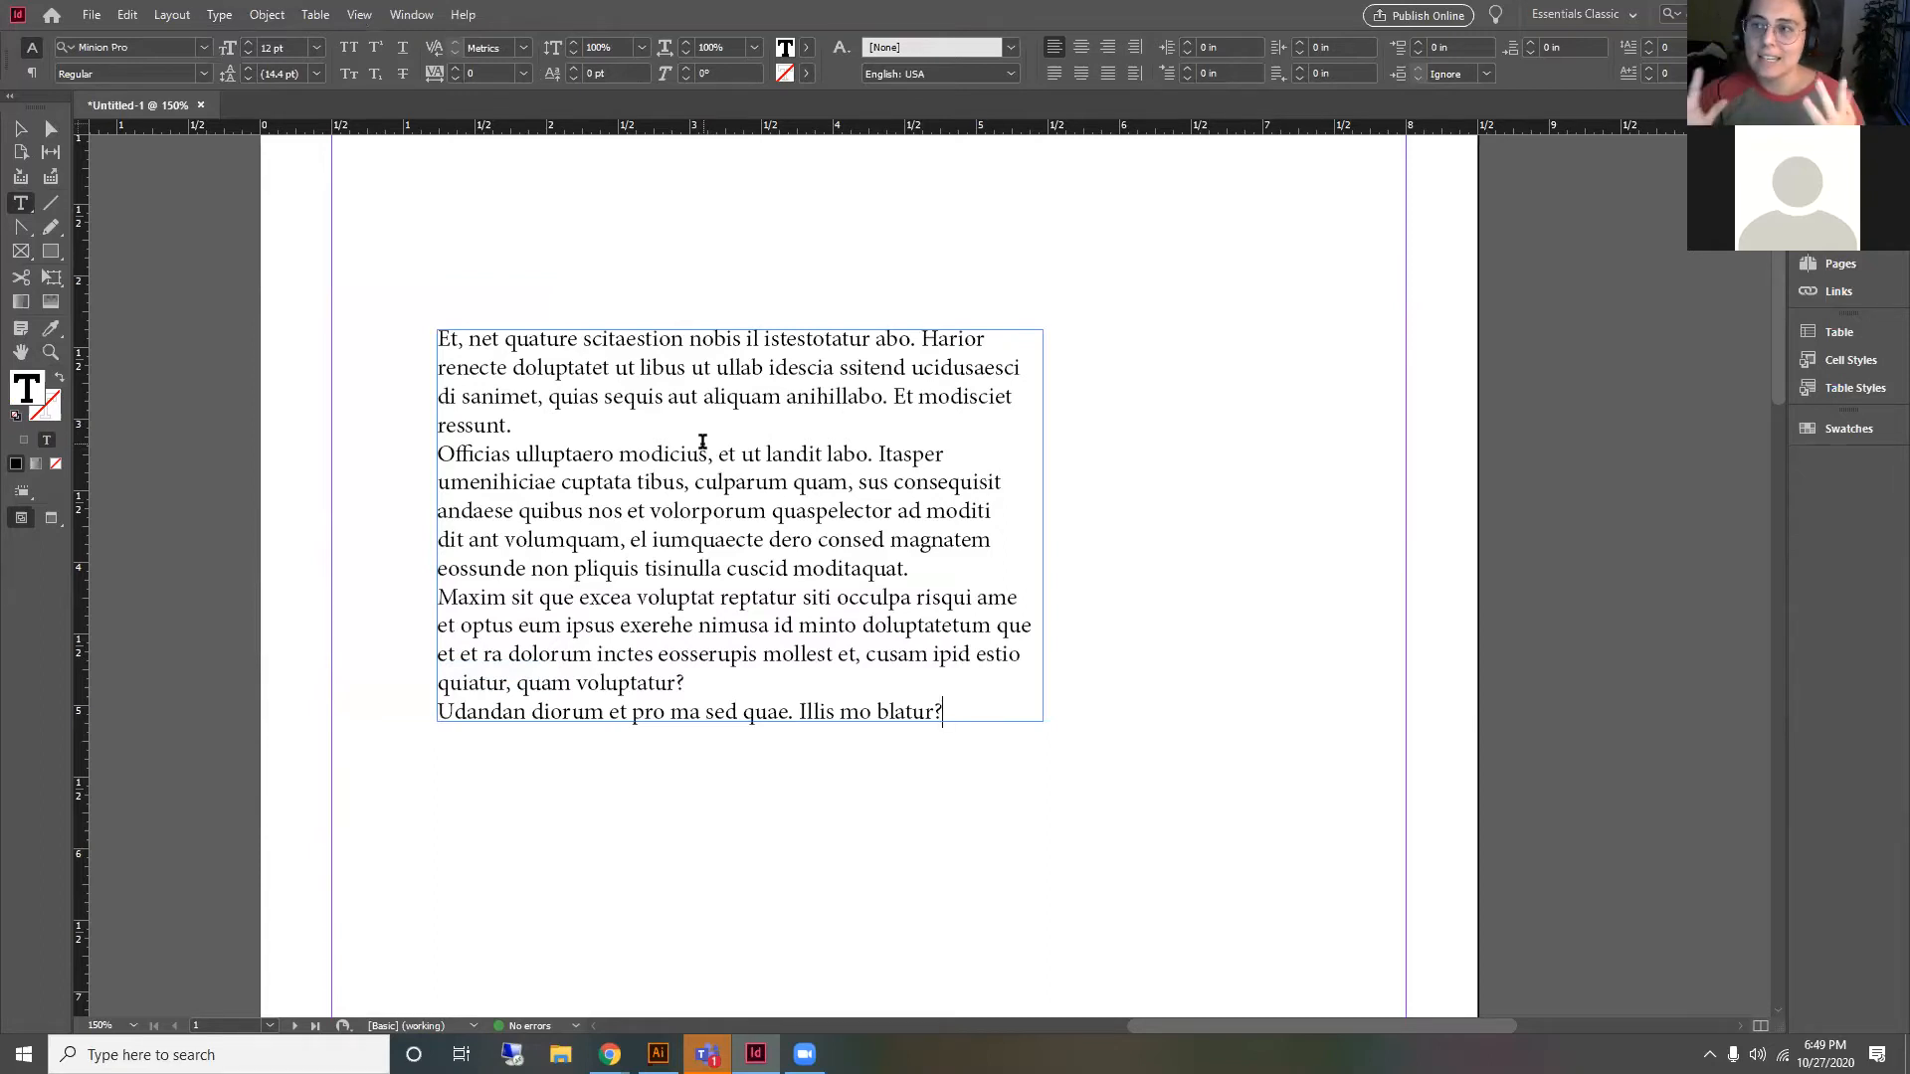
pyautogui.click(225, 16)
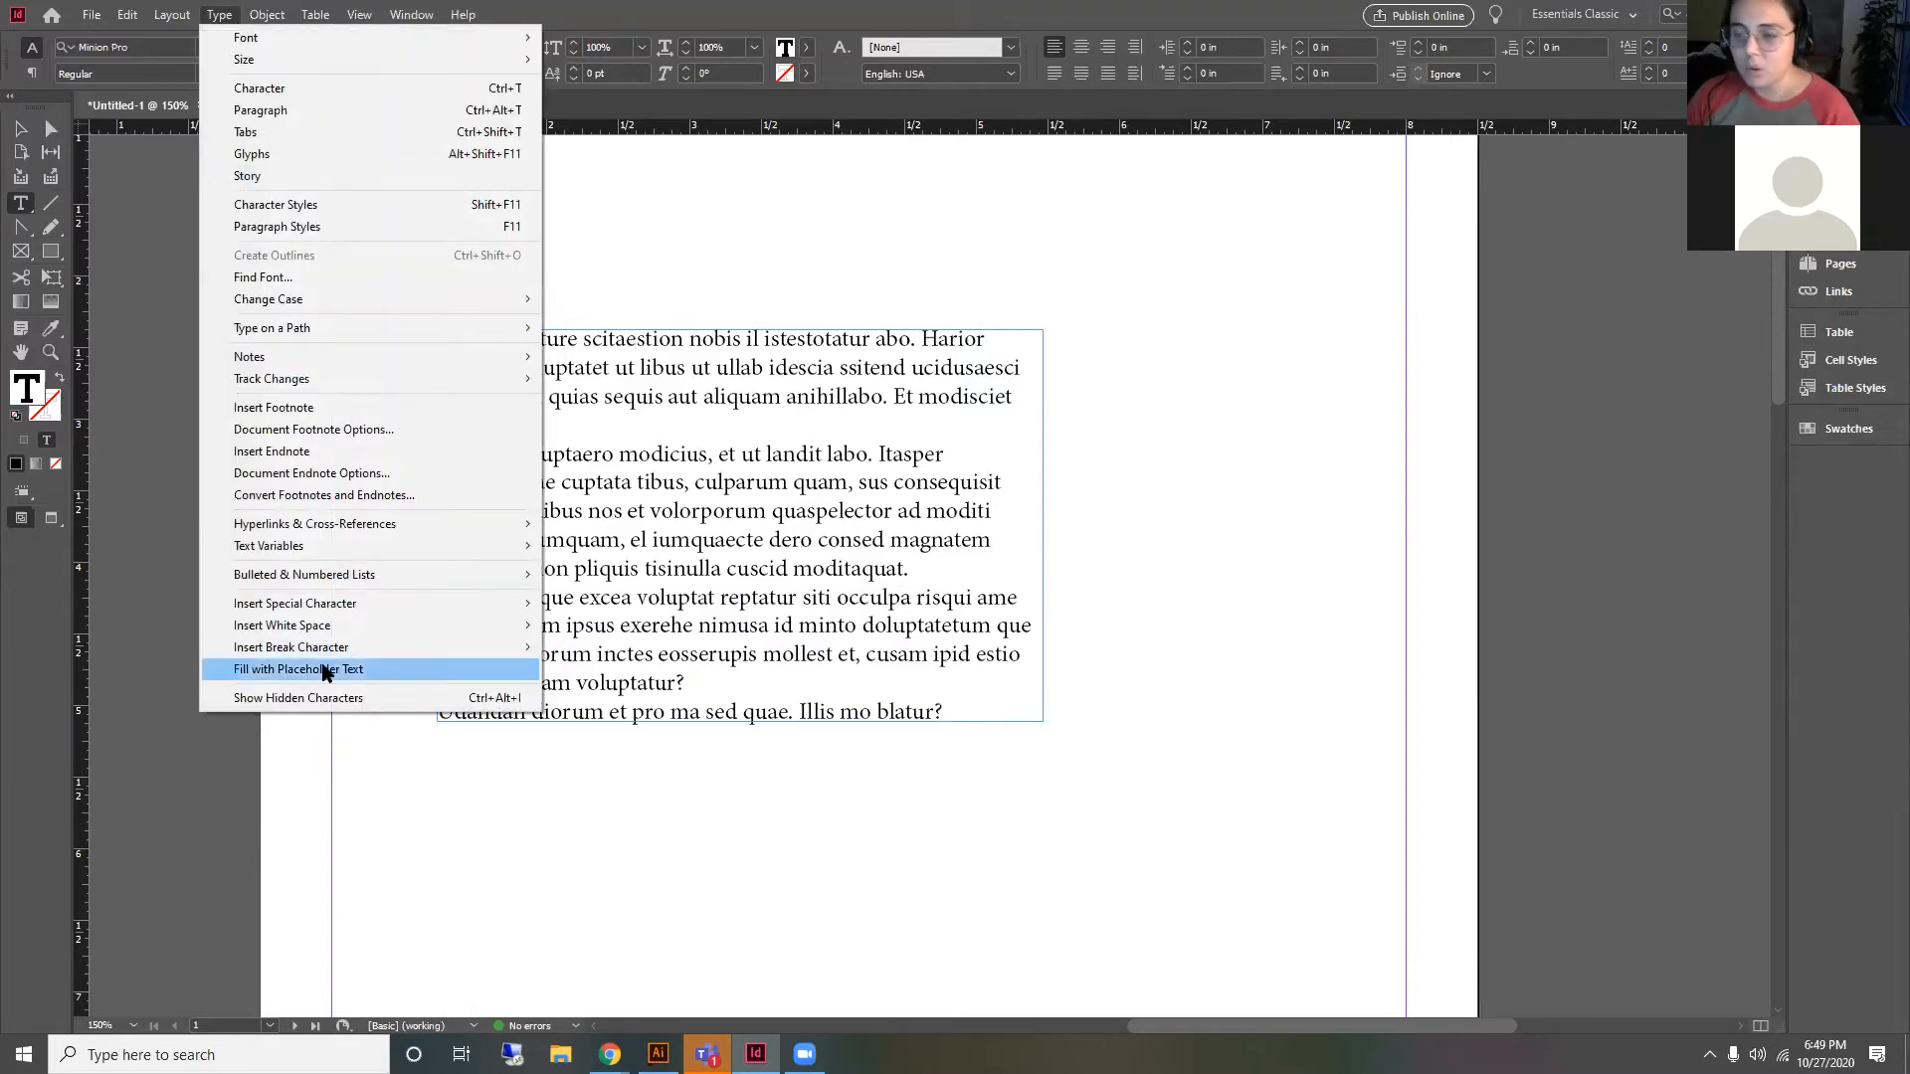
pyautogui.click(324, 672)
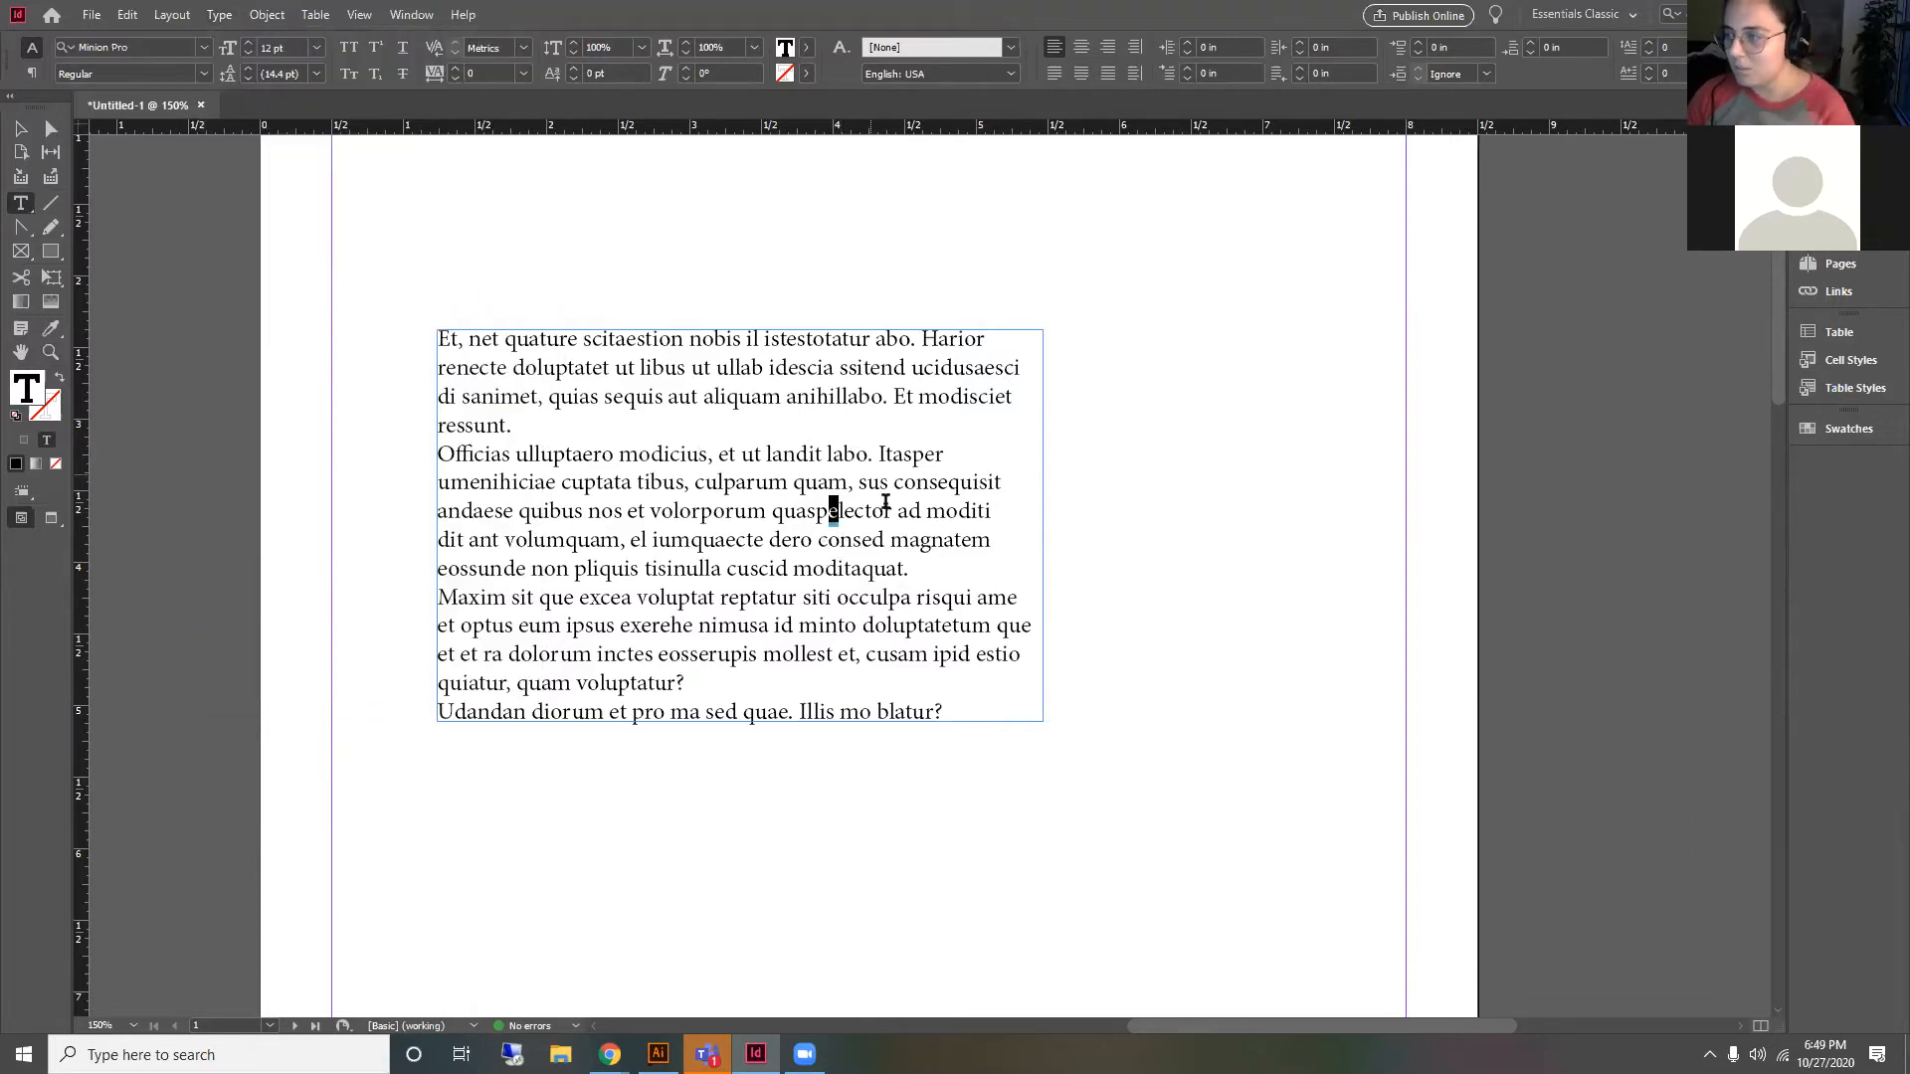
pyautogui.moveTo(945, 709); pyautogui.dragTo(406, 319)
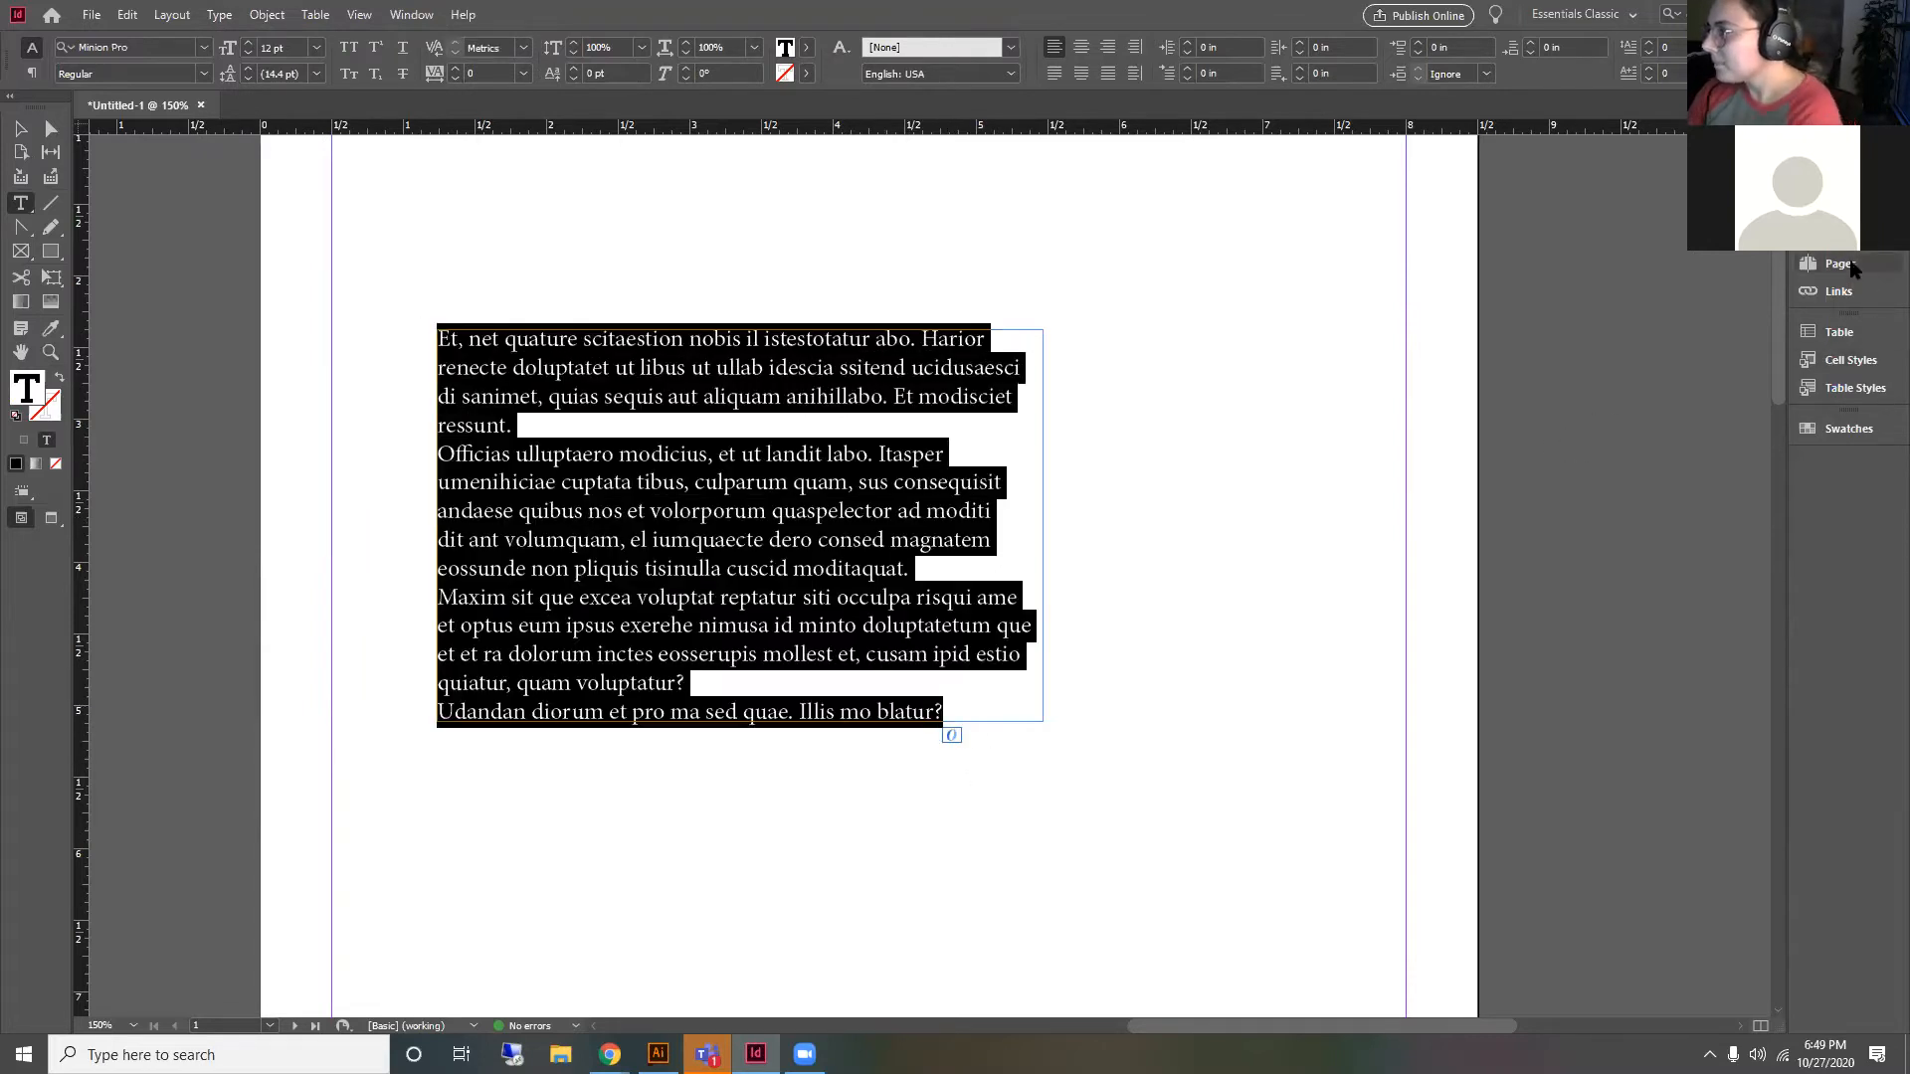
pyautogui.press('Escape')
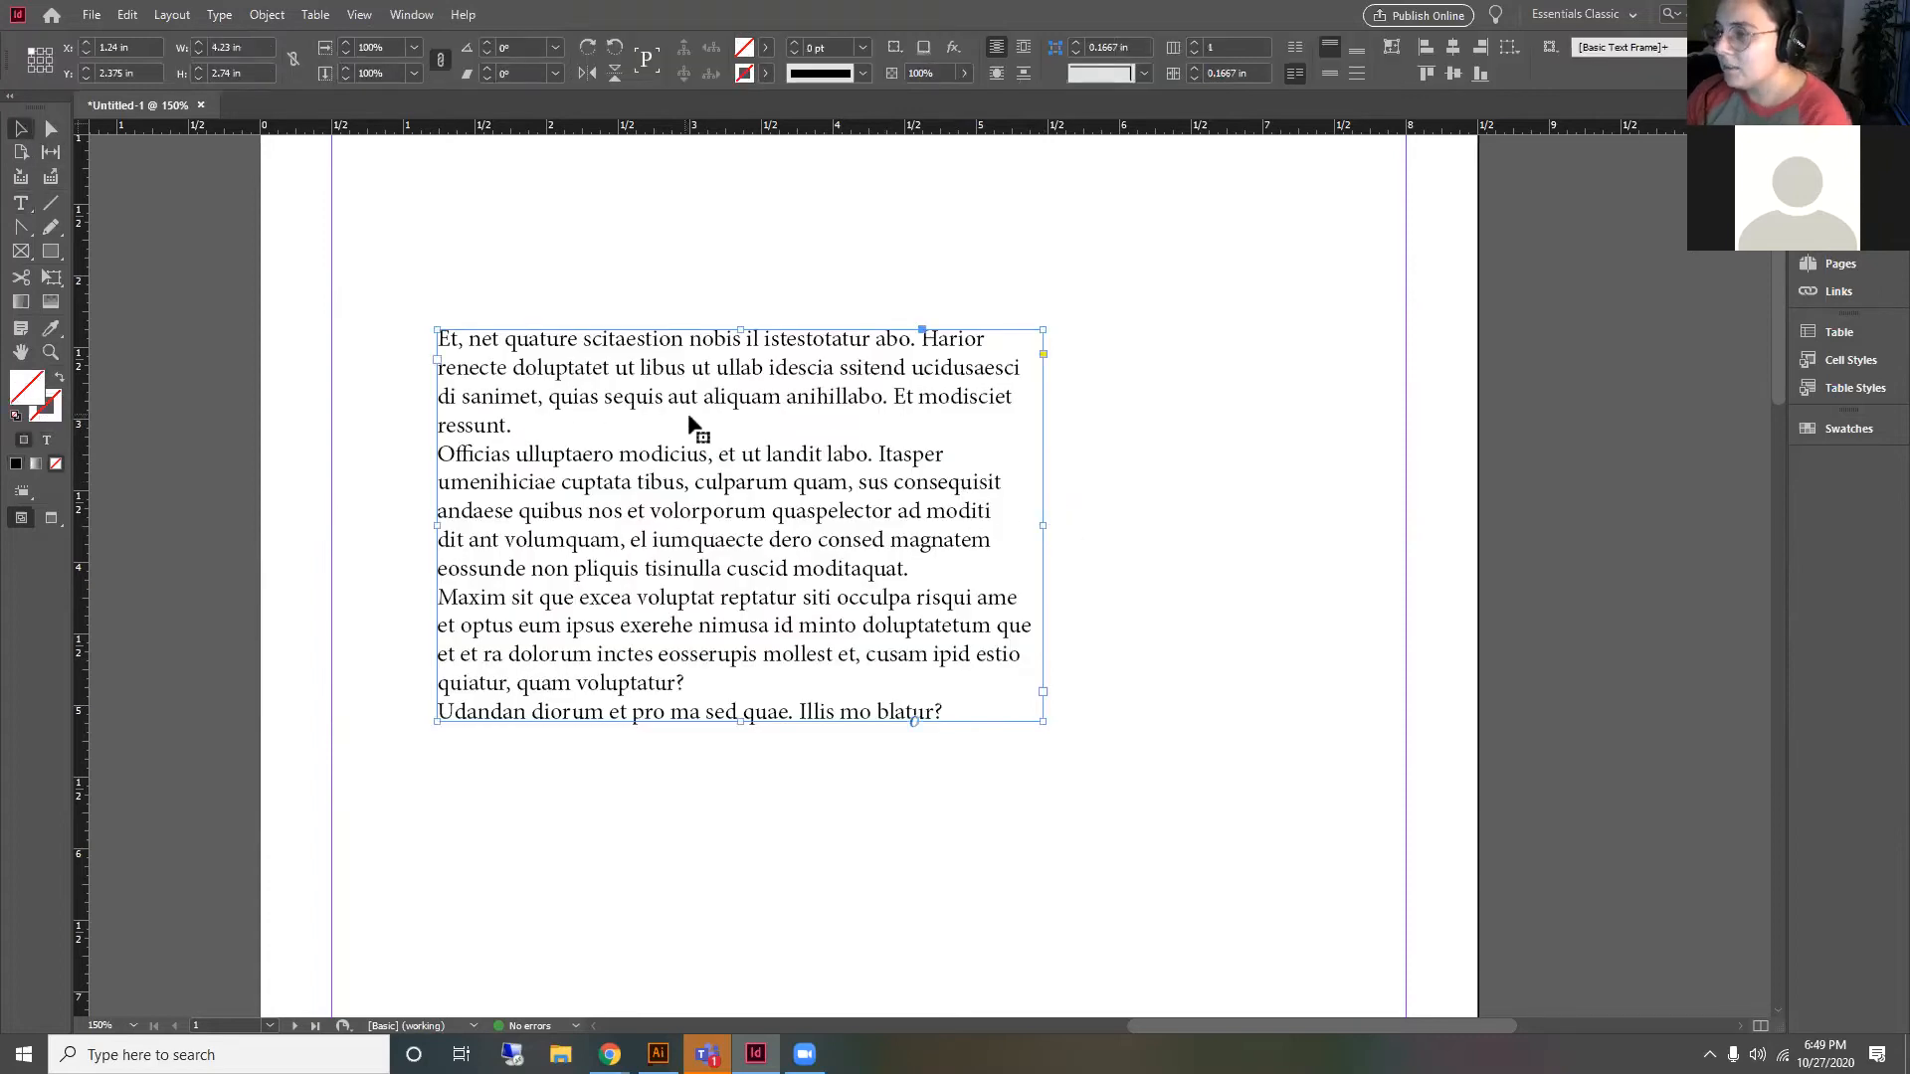
# Step: Move the text frame lower on the page, to about X 1.77 in, Y 4.13 in
pyautogui.hotkey('ctrl', '-')
pyautogui.hotkey('ctrl', '-')
pyautogui.hotkey('ctrl', '-')
pyautogui.moveTo(783, 414); pyautogui.dragTo(828, 545)
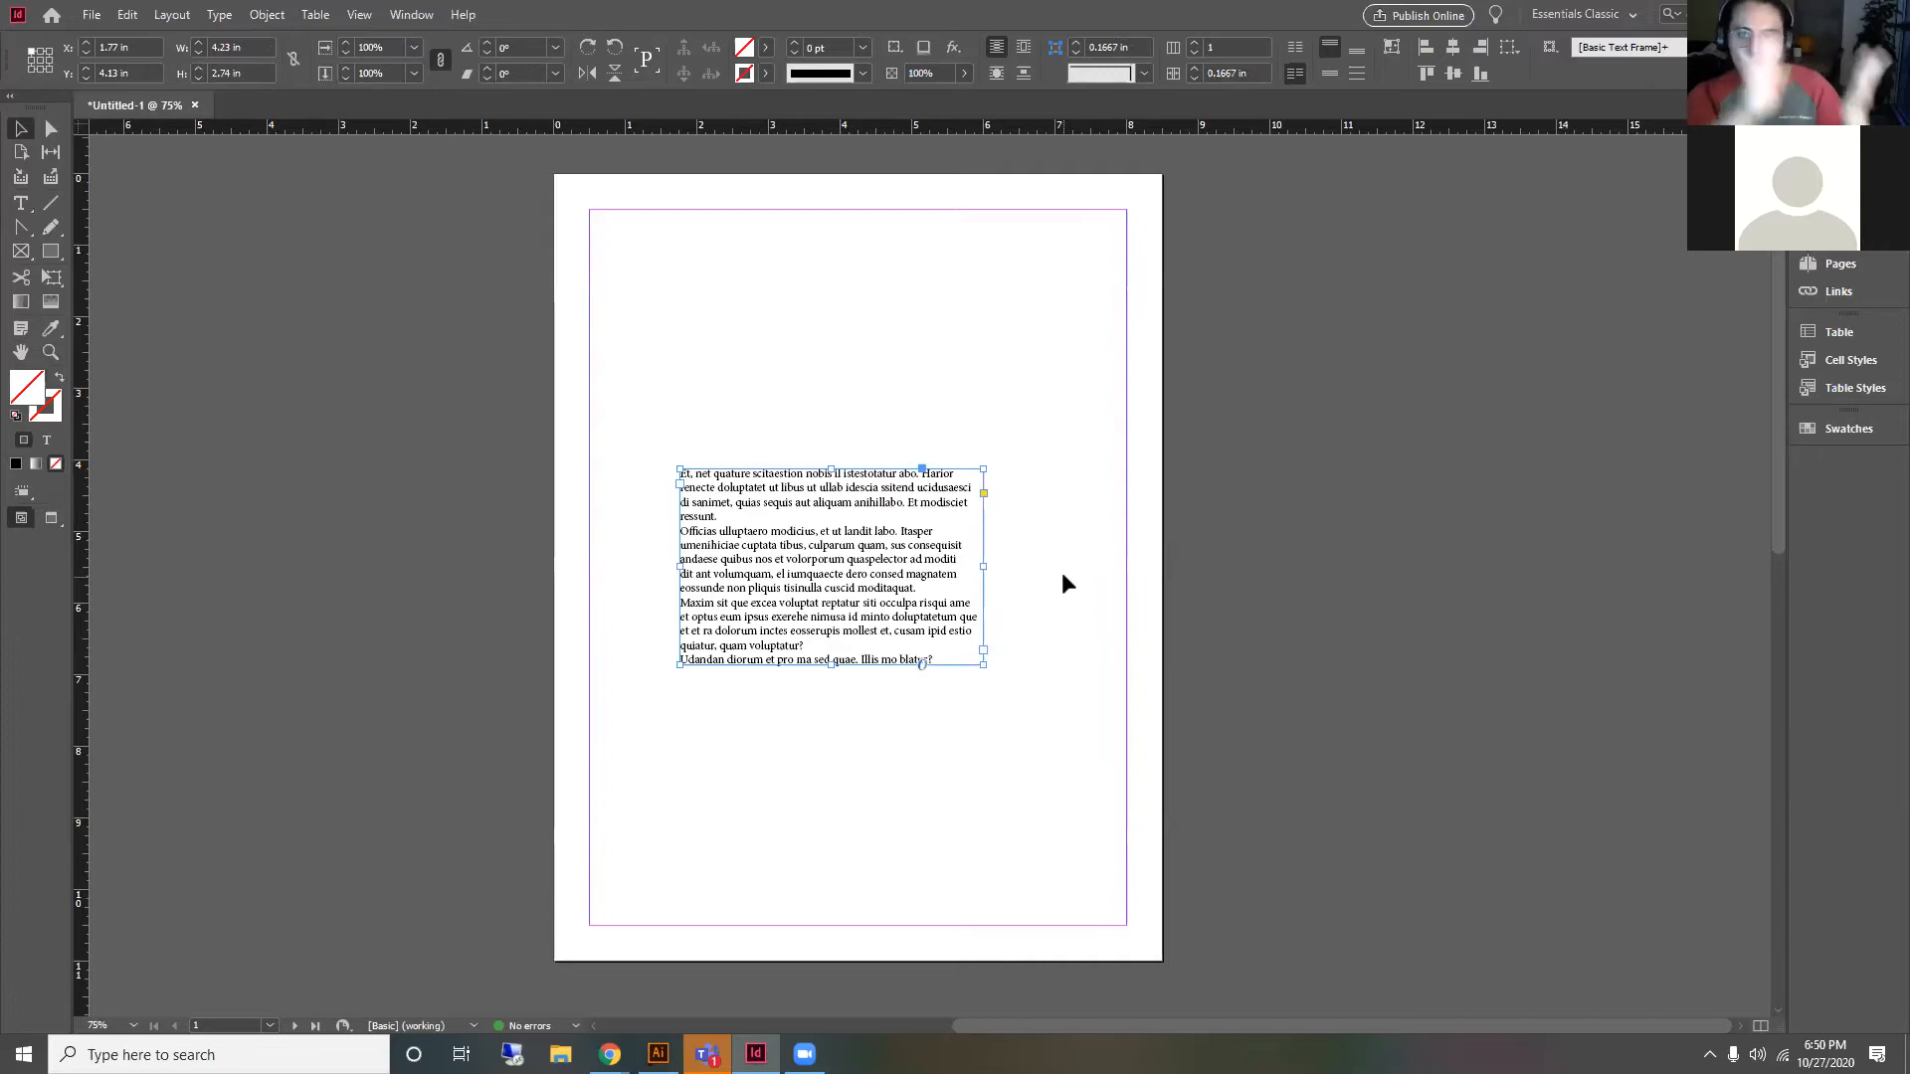
# Step: Examine the properties offered for the selected placeholder text and for the text frame itself
pyautogui.doubleClick(919, 557)
pyautogui.moveTo(916, 589); pyautogui.dragTo(955, 669)
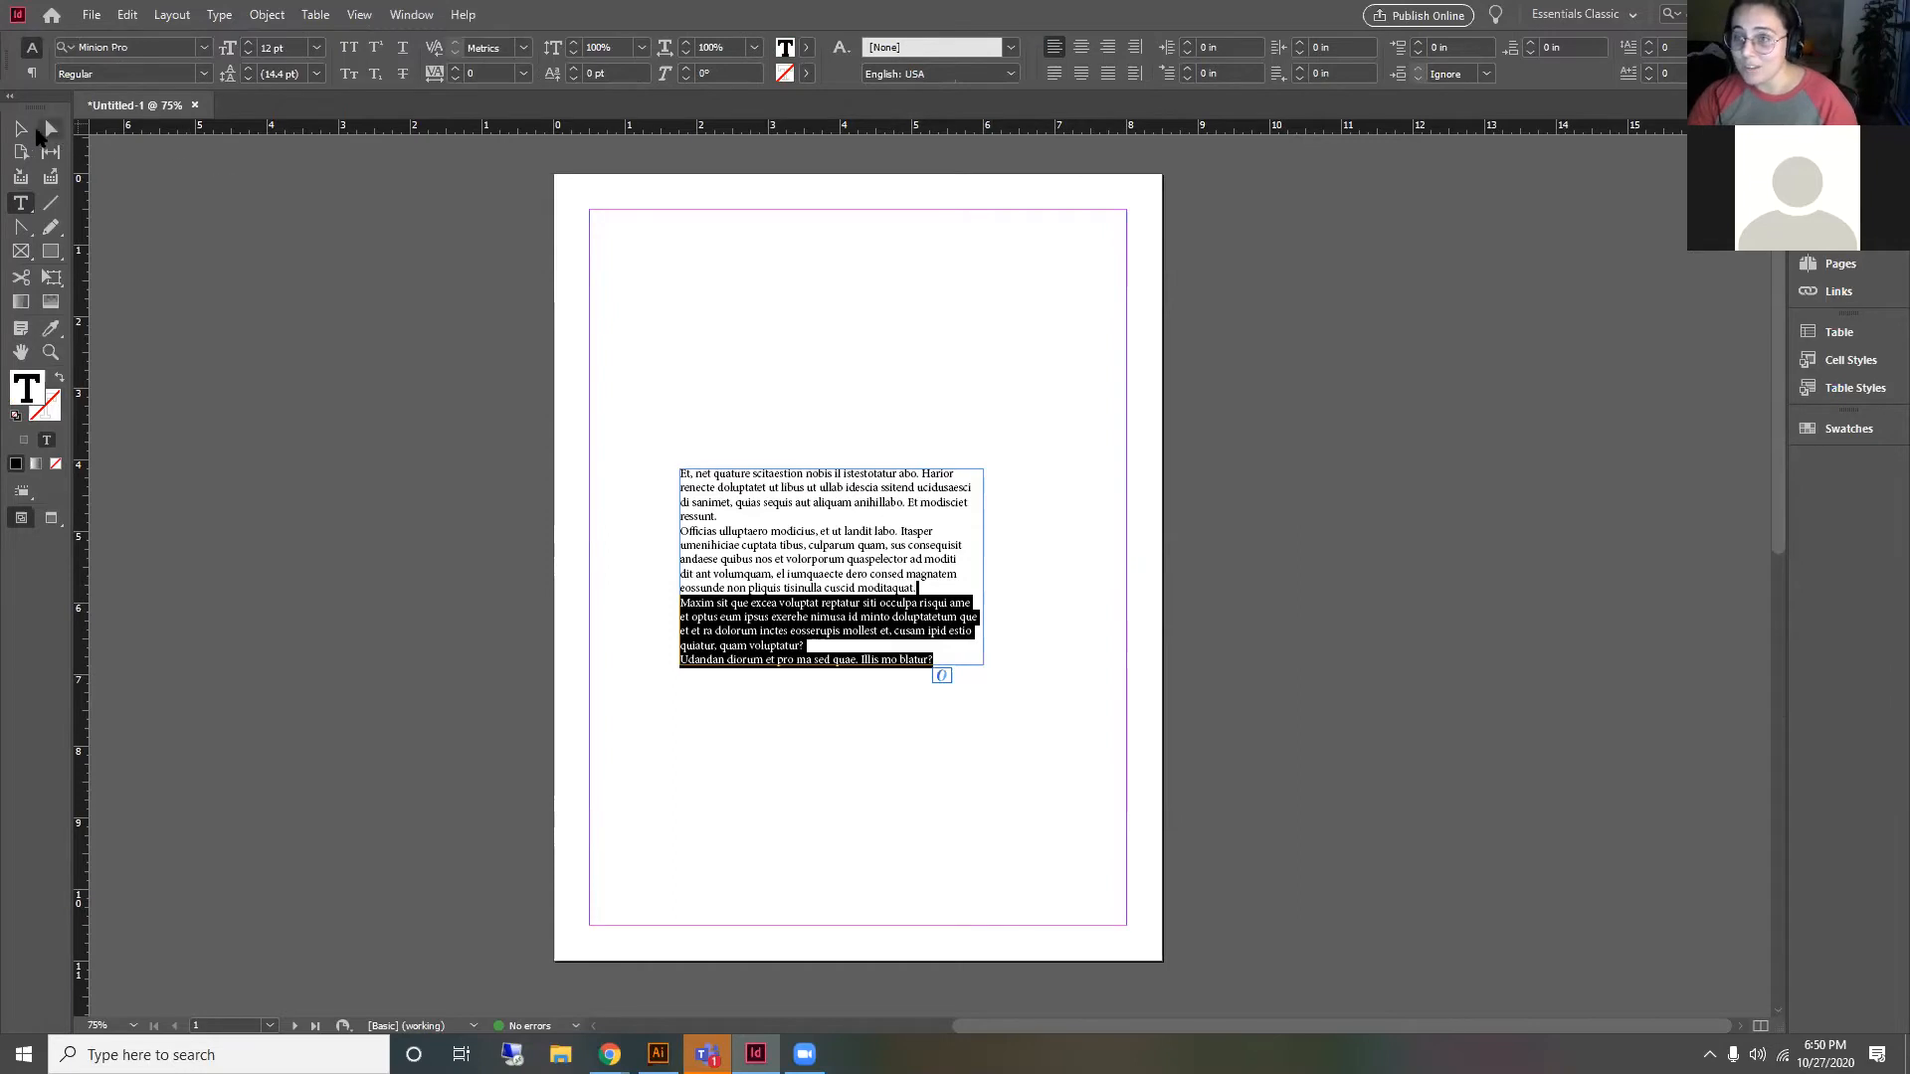
pyautogui.click(33, 129)
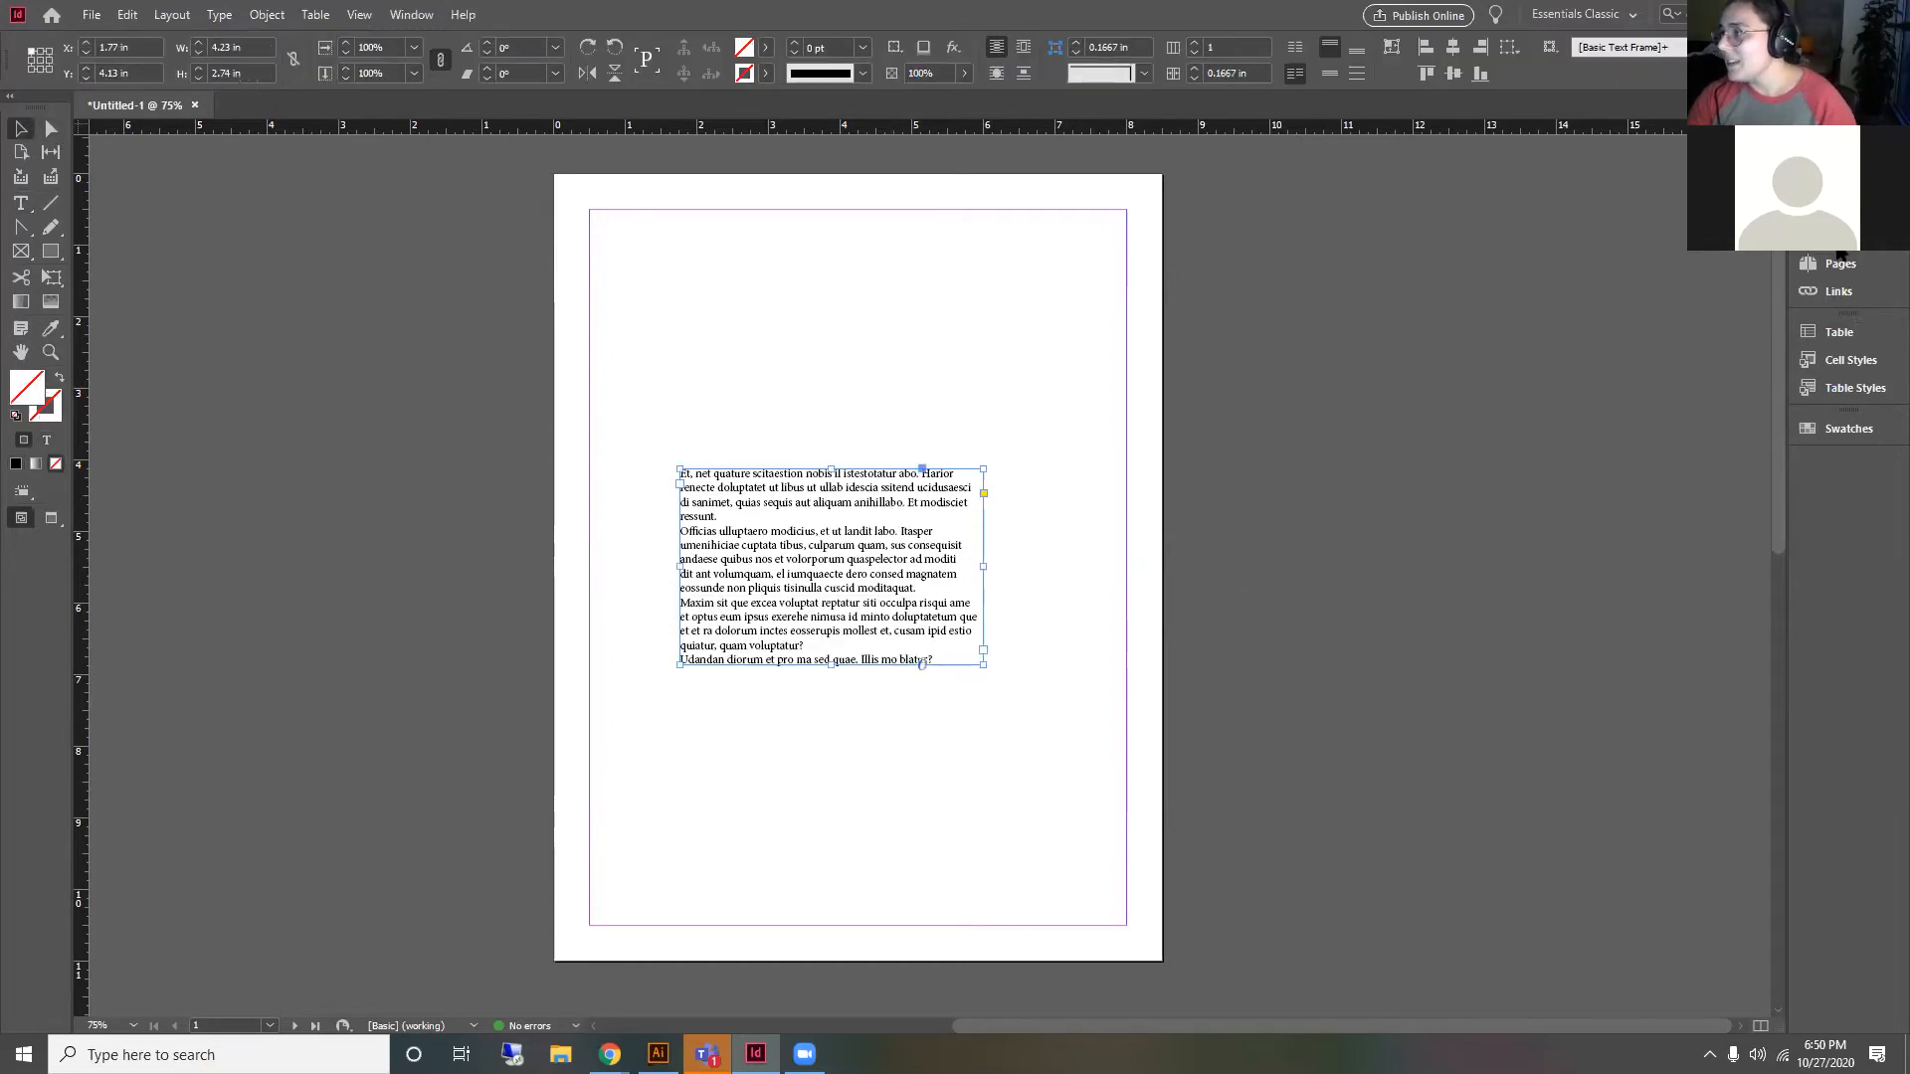
pyautogui.tripleClick(856, 576)
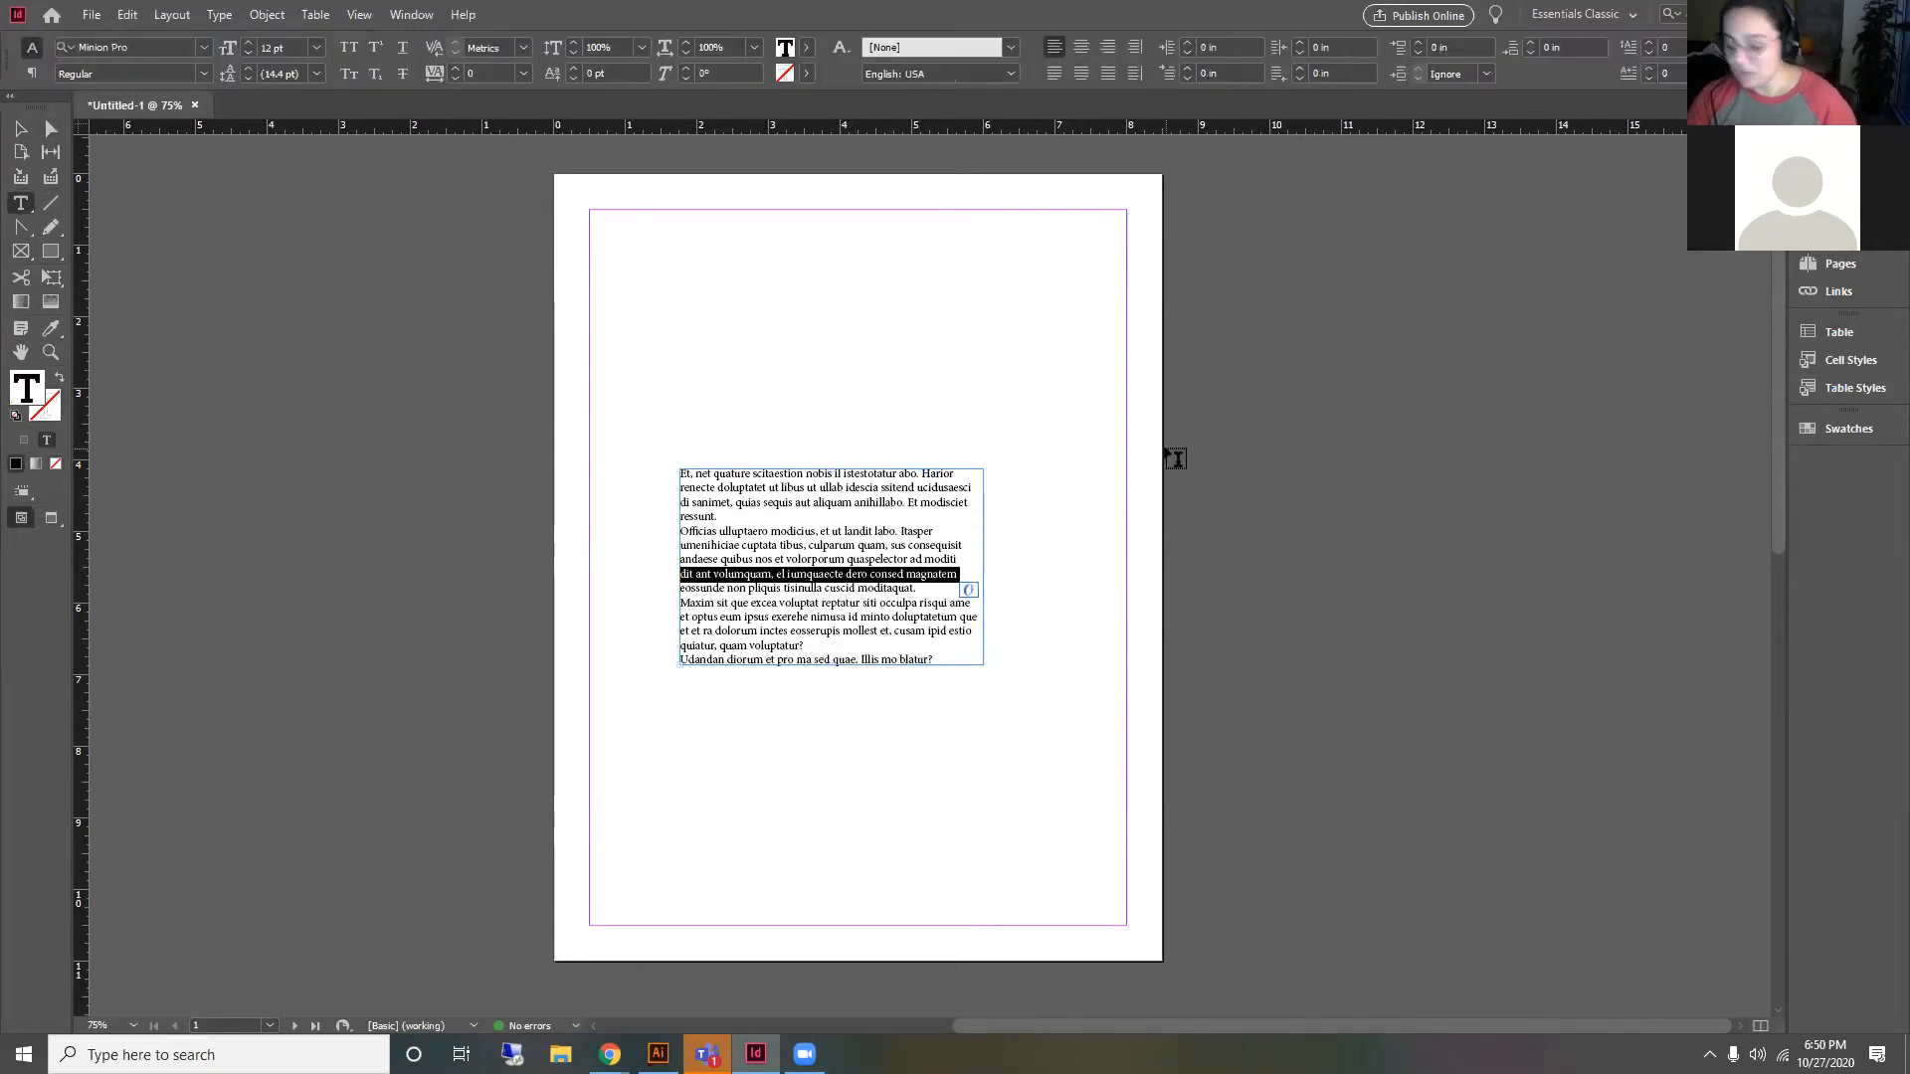
pyautogui.hotkey('ctrl', 'a')
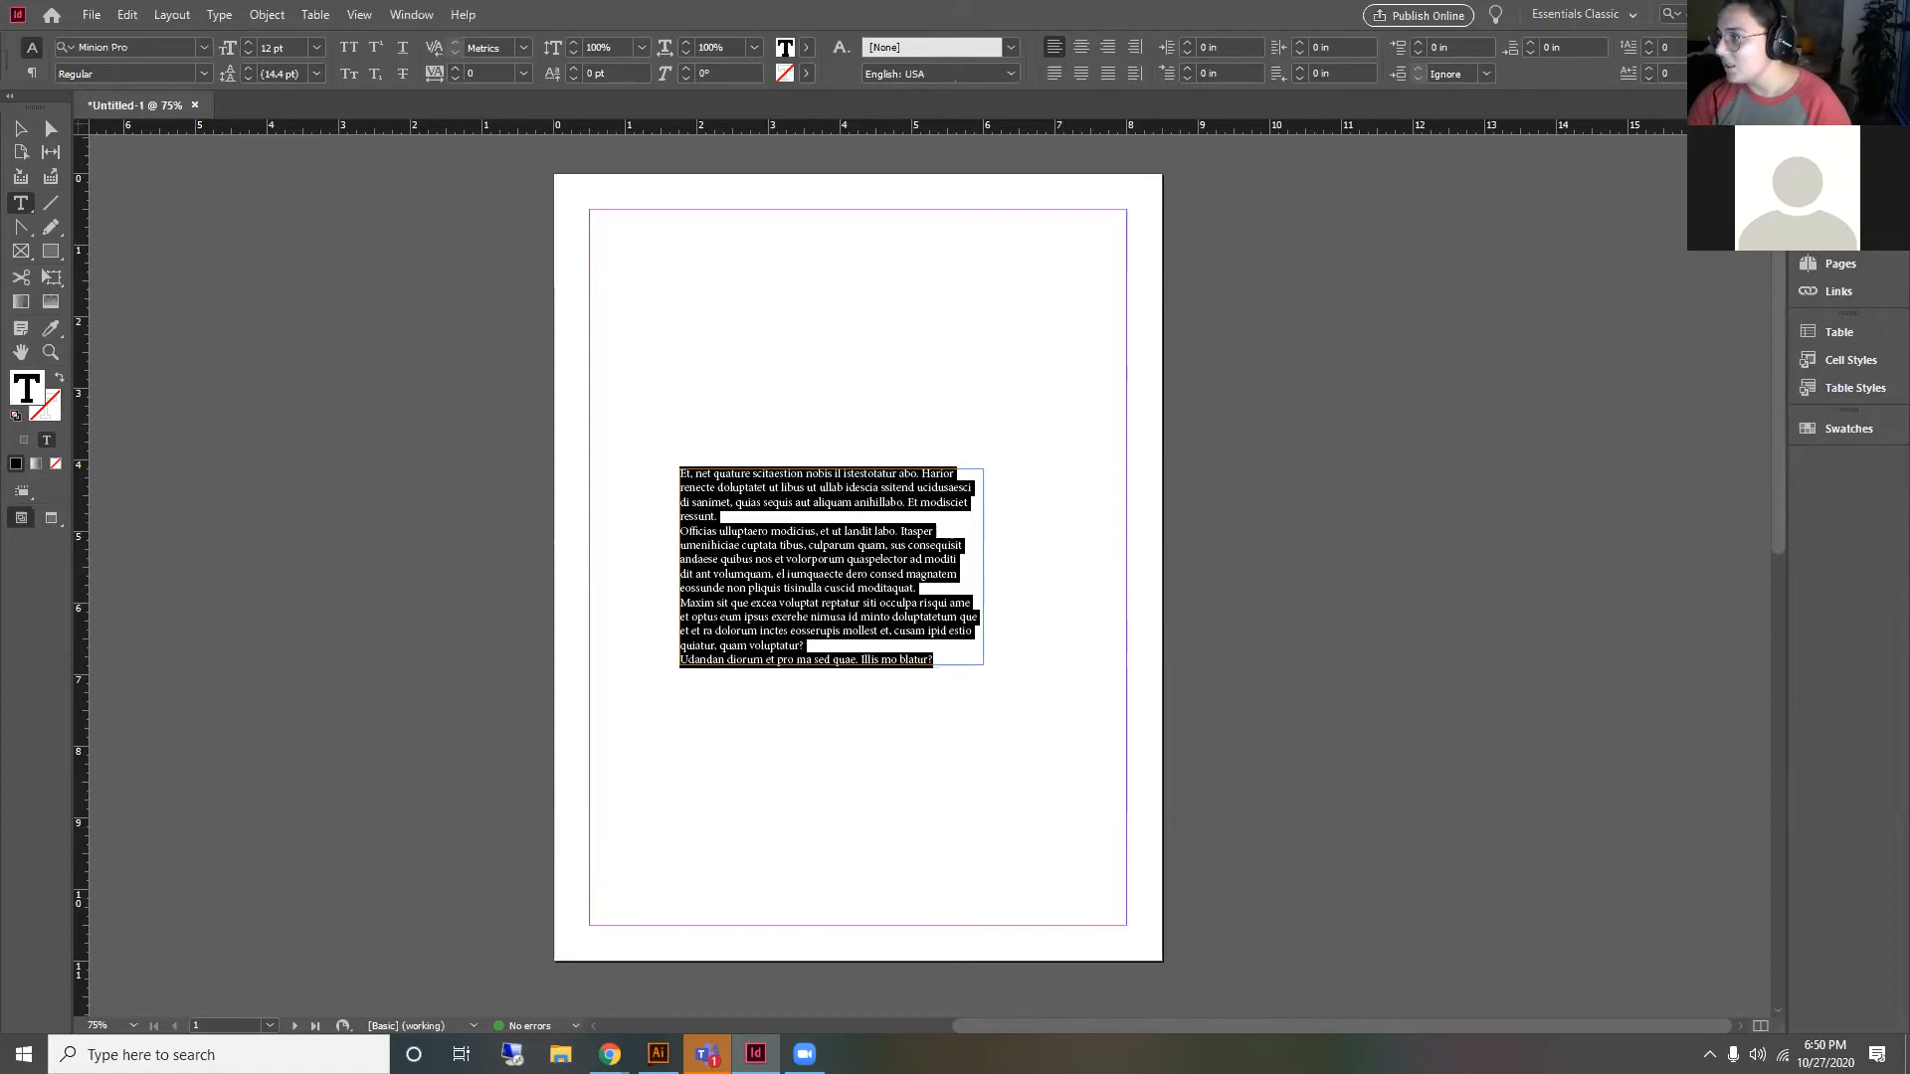
pyautogui.click(1838, 237)
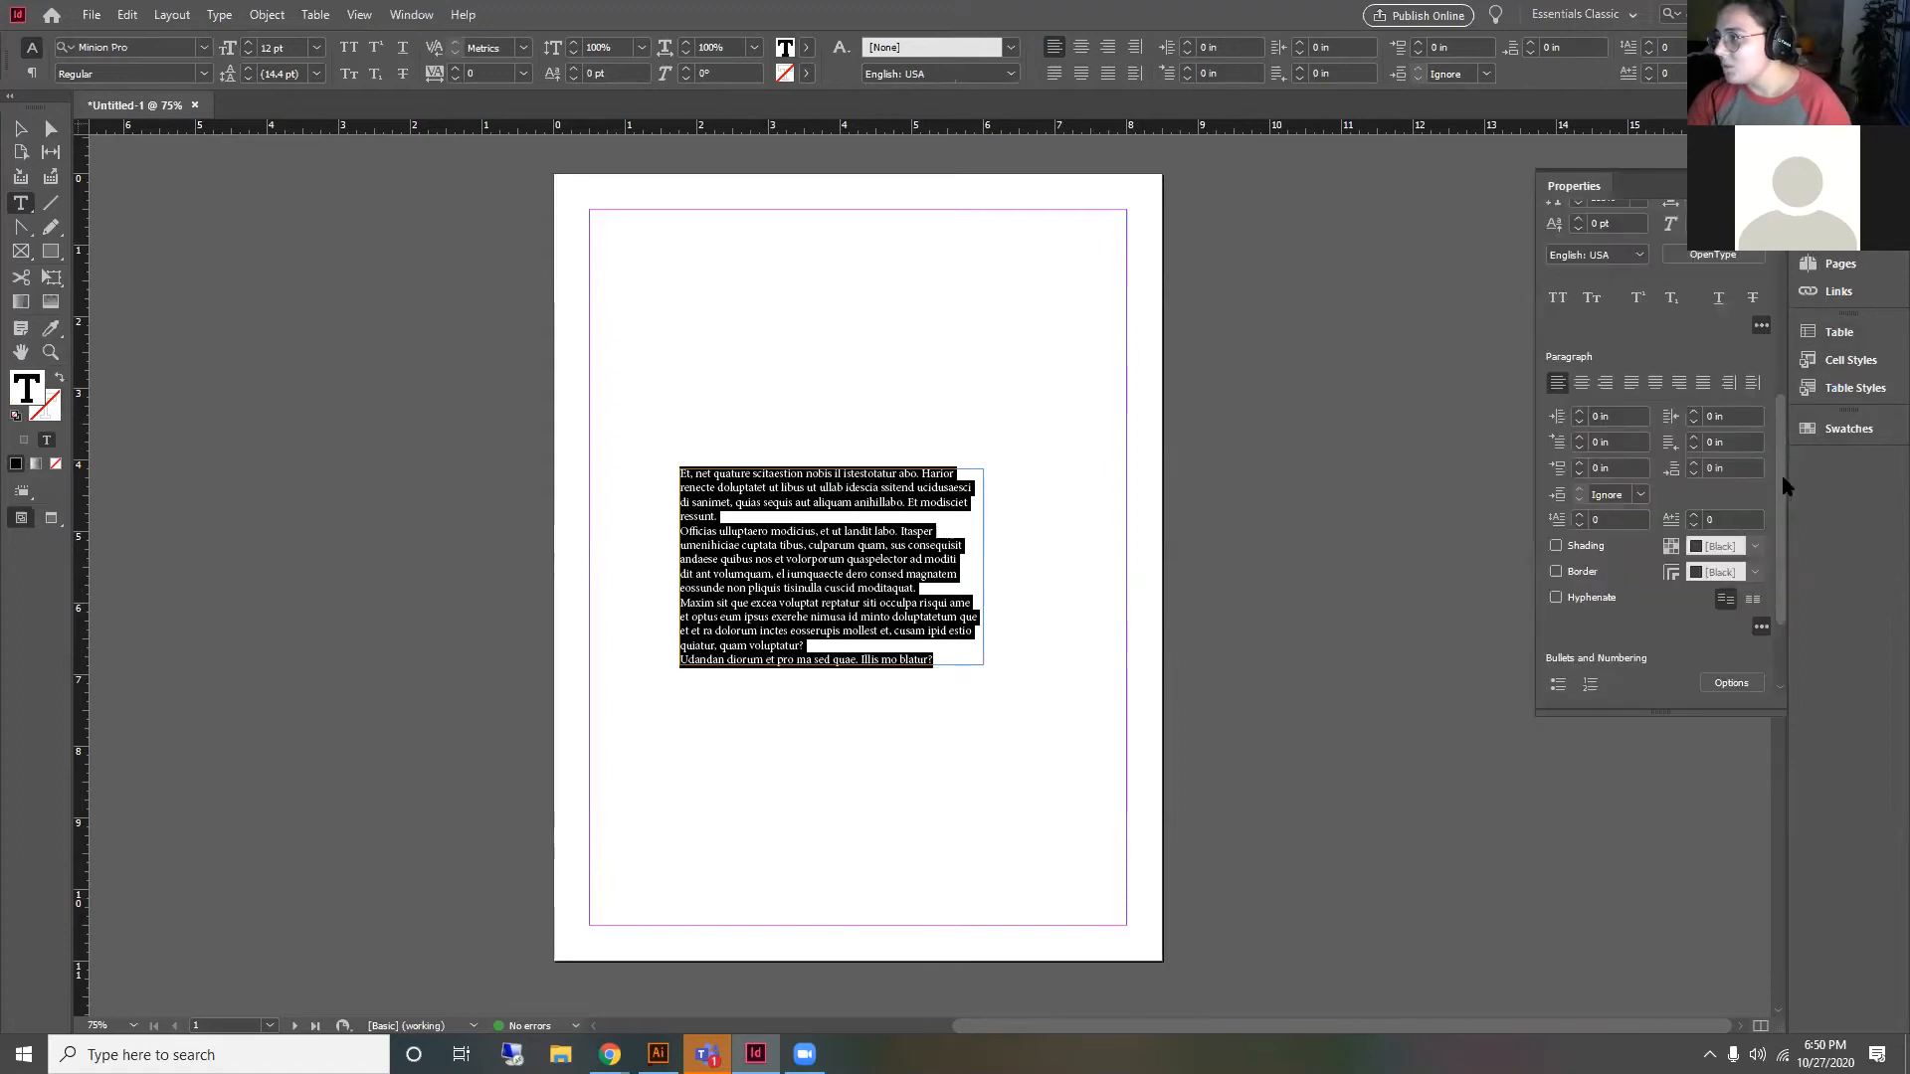
pyautogui.moveTo(1780, 485); pyautogui.dragTo(1795, 523)
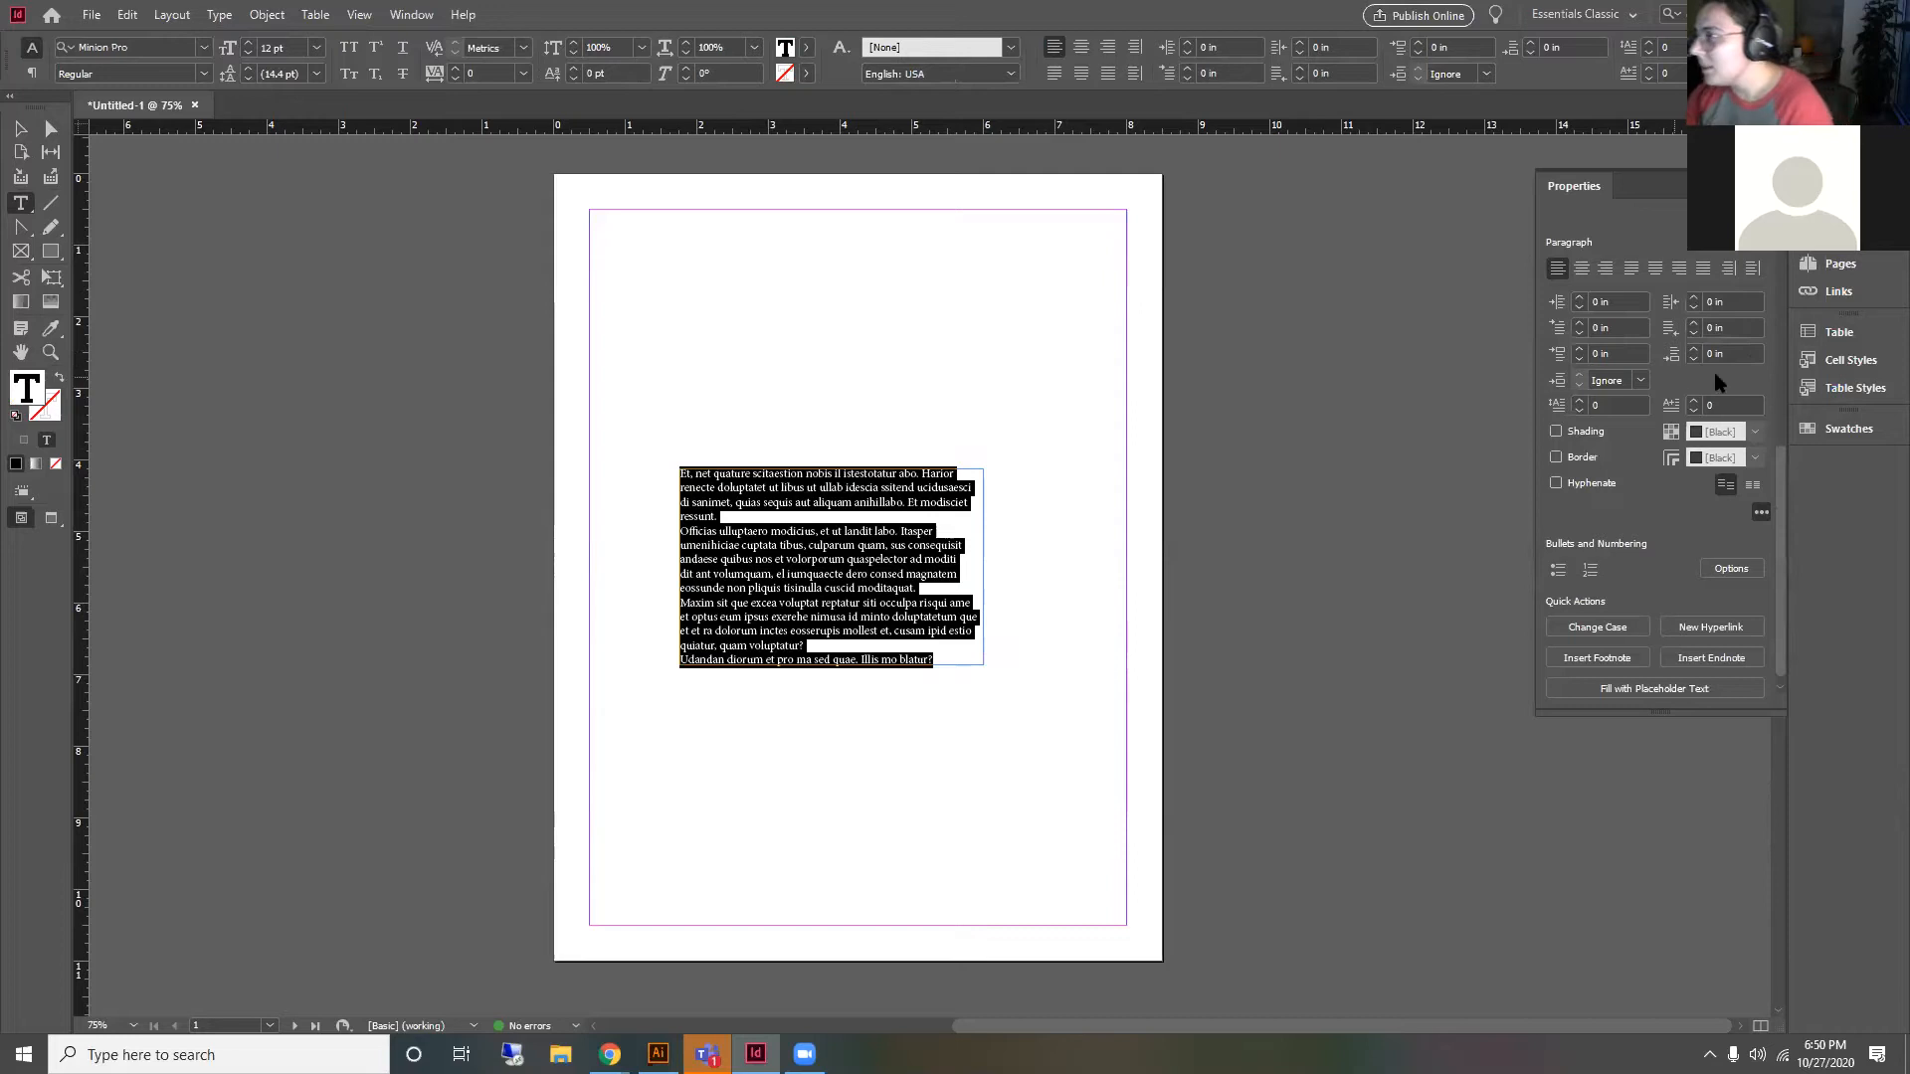
pyautogui.moveTo(1781, 563)
pyautogui.mouseDown()
pyautogui.moveTo(1793, 439)
pyautogui.moveTo(1799, 559)
pyautogui.moveTo(1802, 544)
pyautogui.mouseUp()
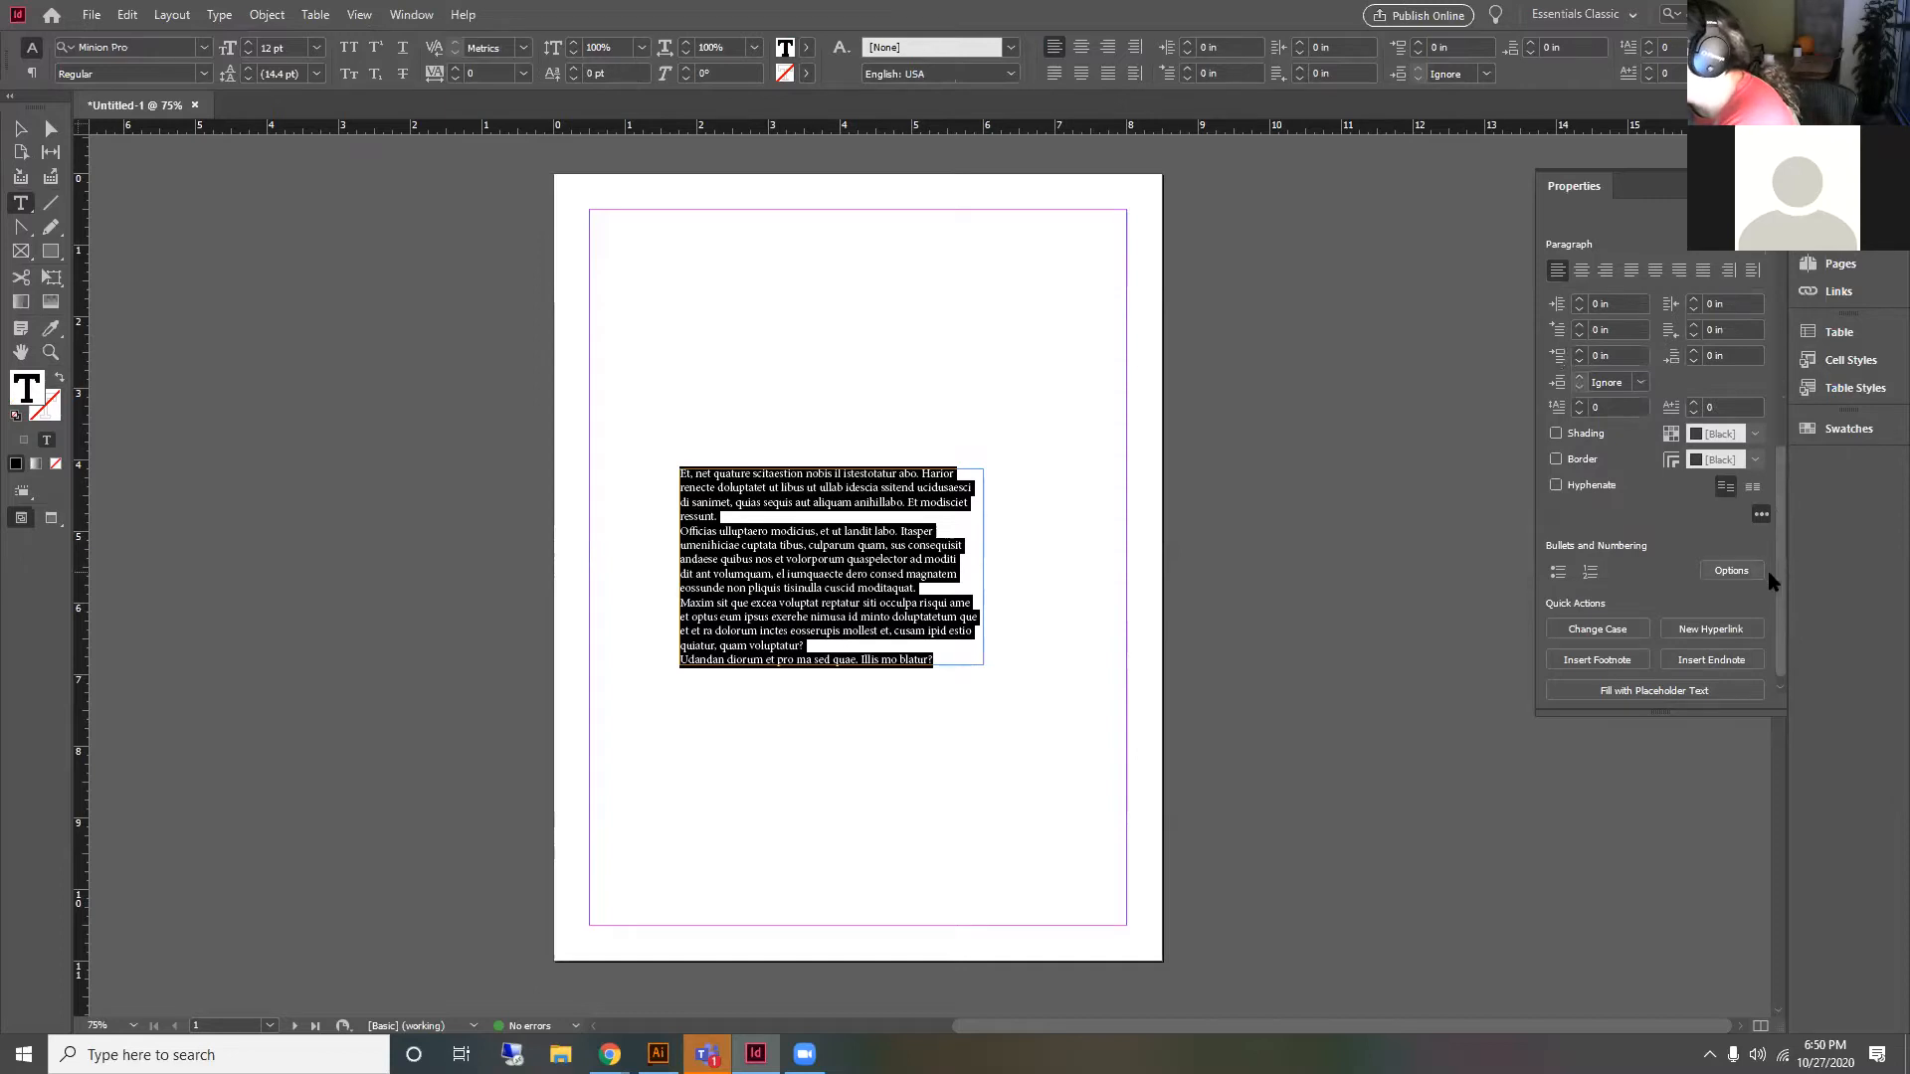
pyautogui.moveTo(1779, 550); pyautogui.dragTo(1756, 618)
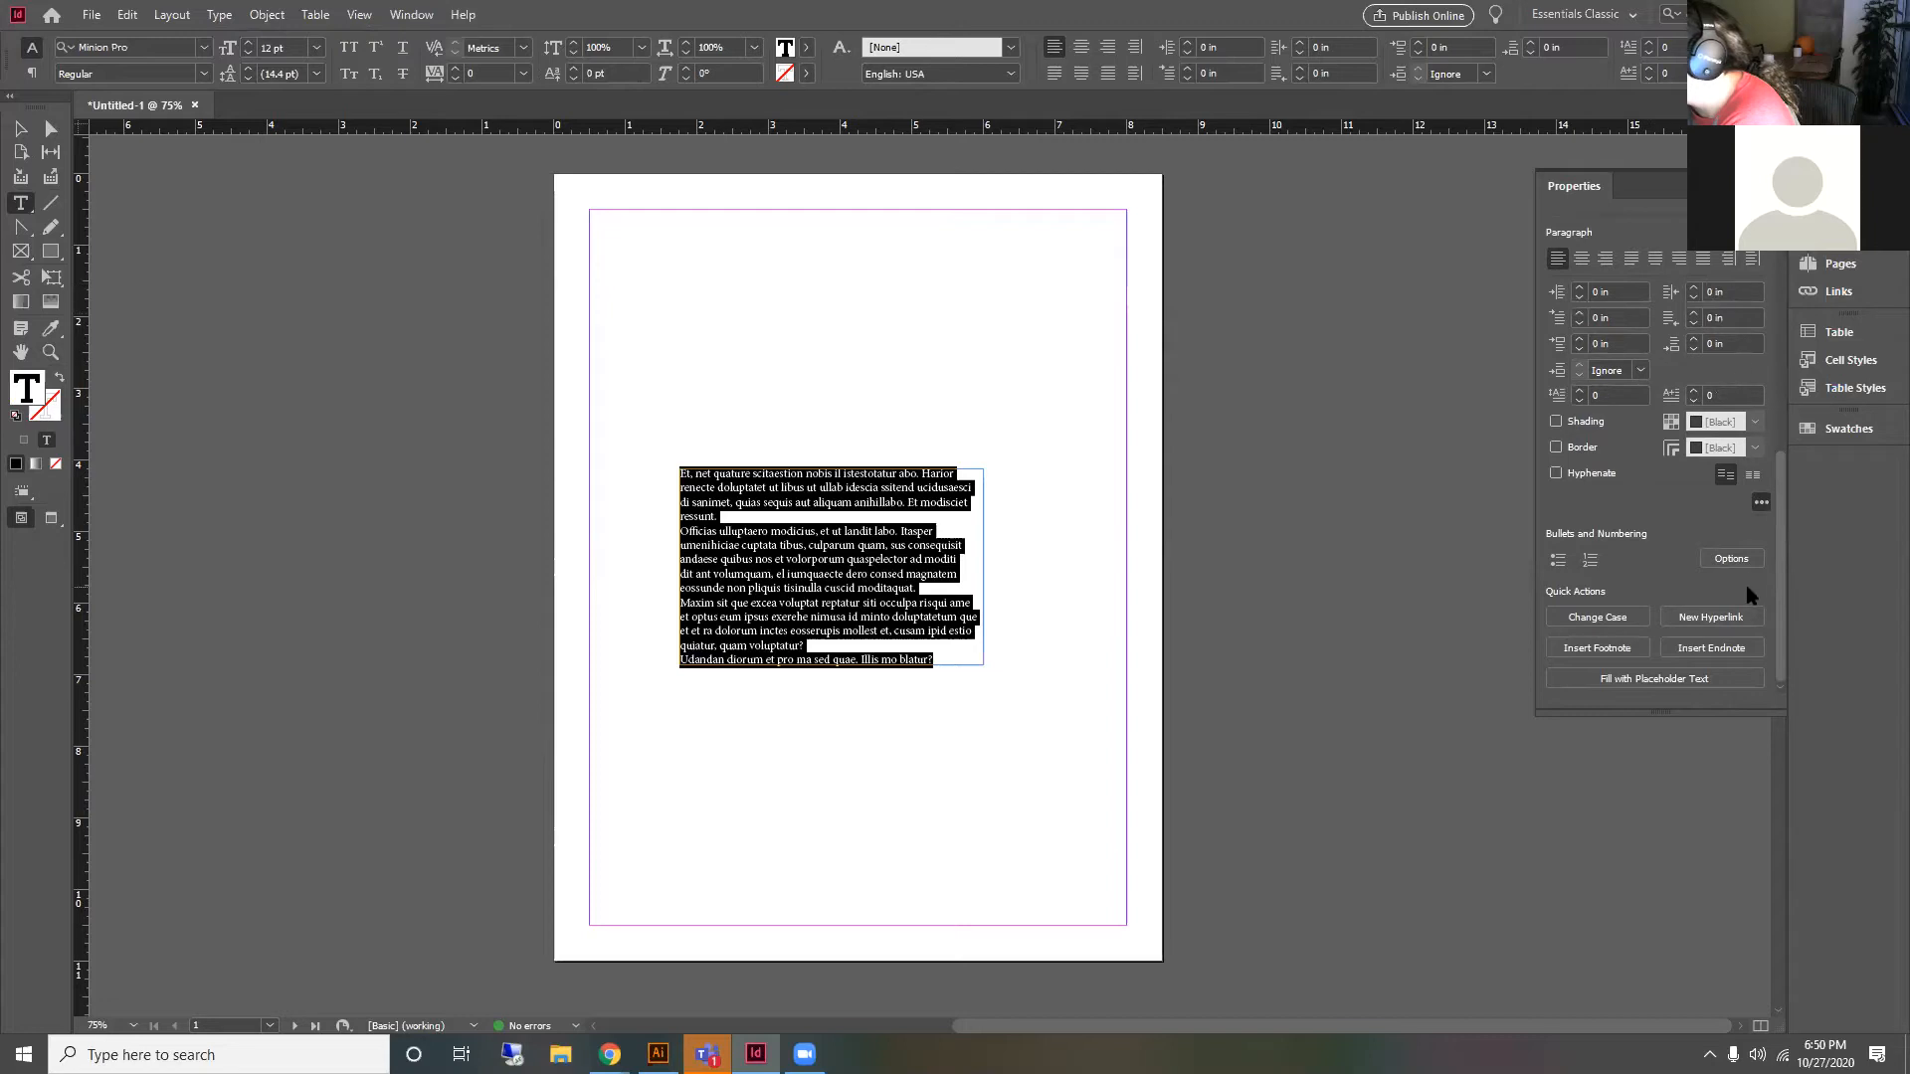
pyautogui.moveTo(1781, 607); pyautogui.dragTo(1777, 370)
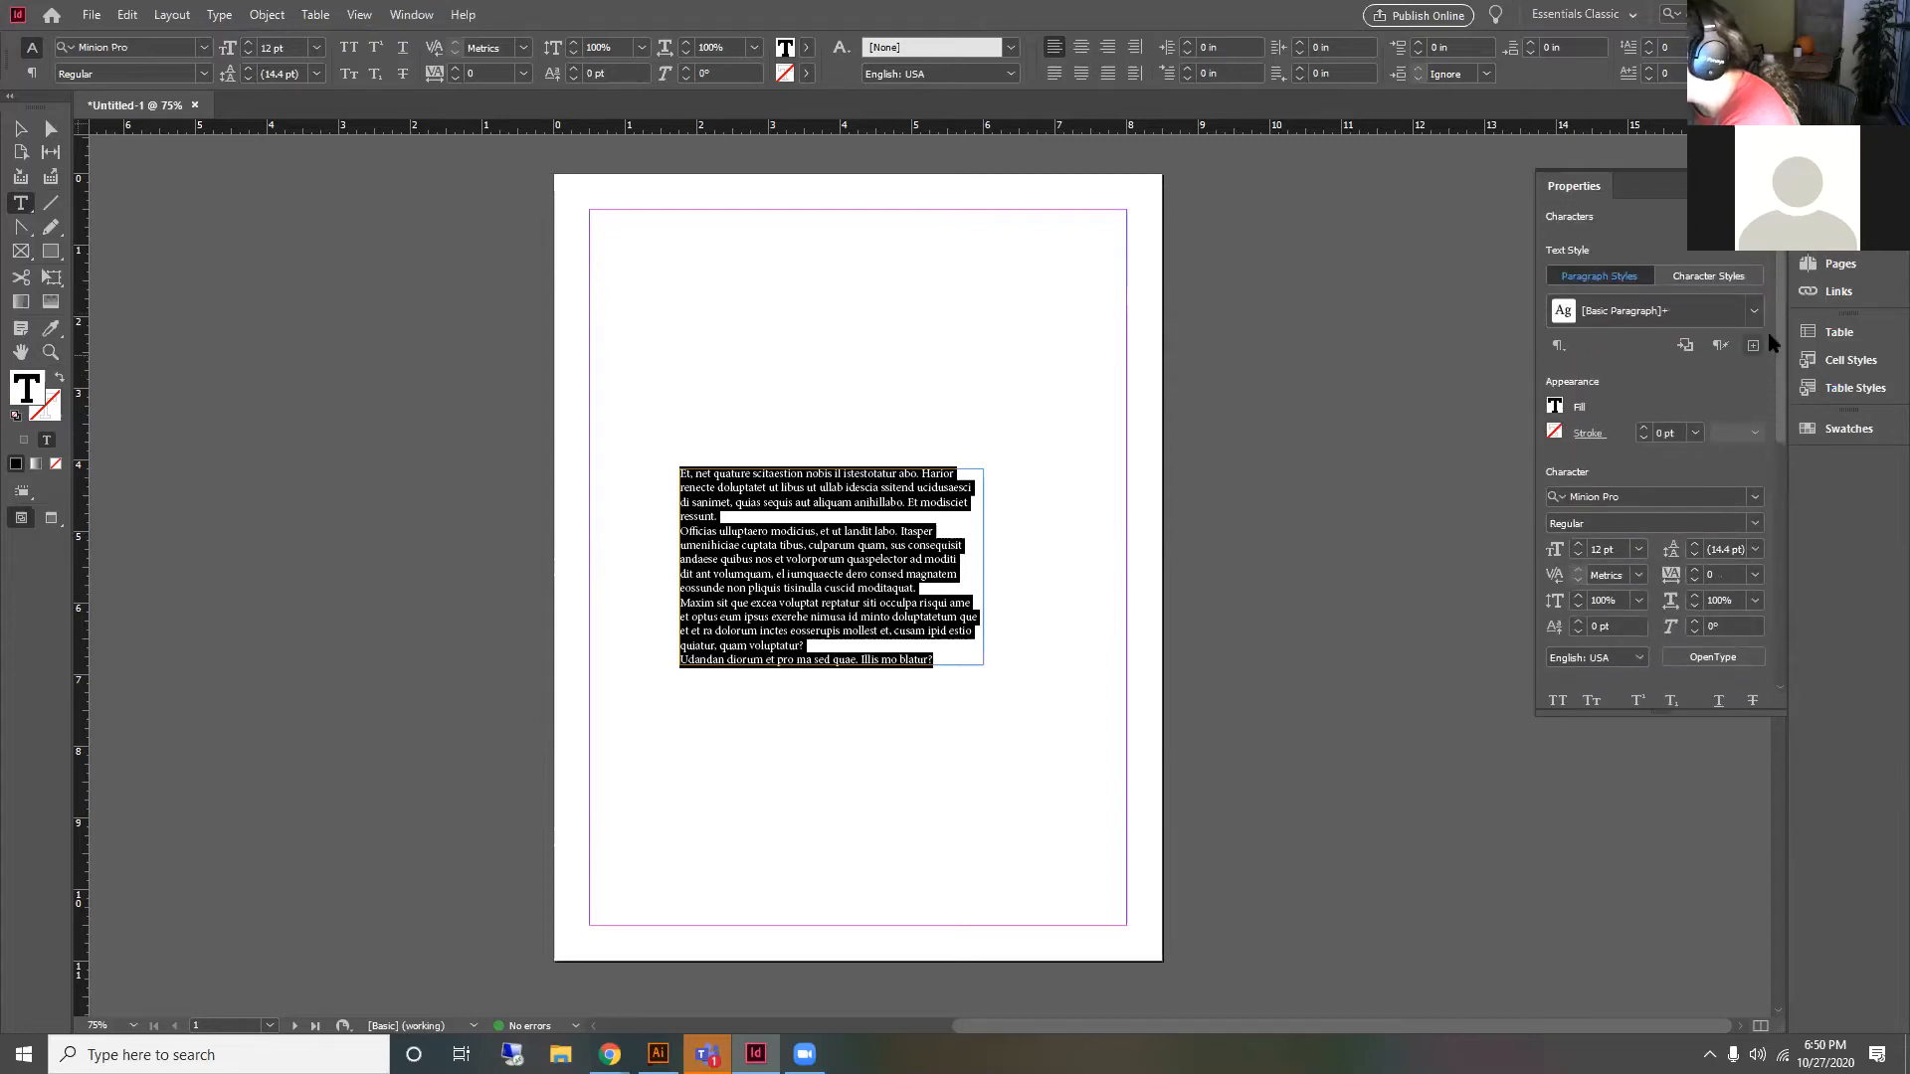
pyautogui.press('Escape')
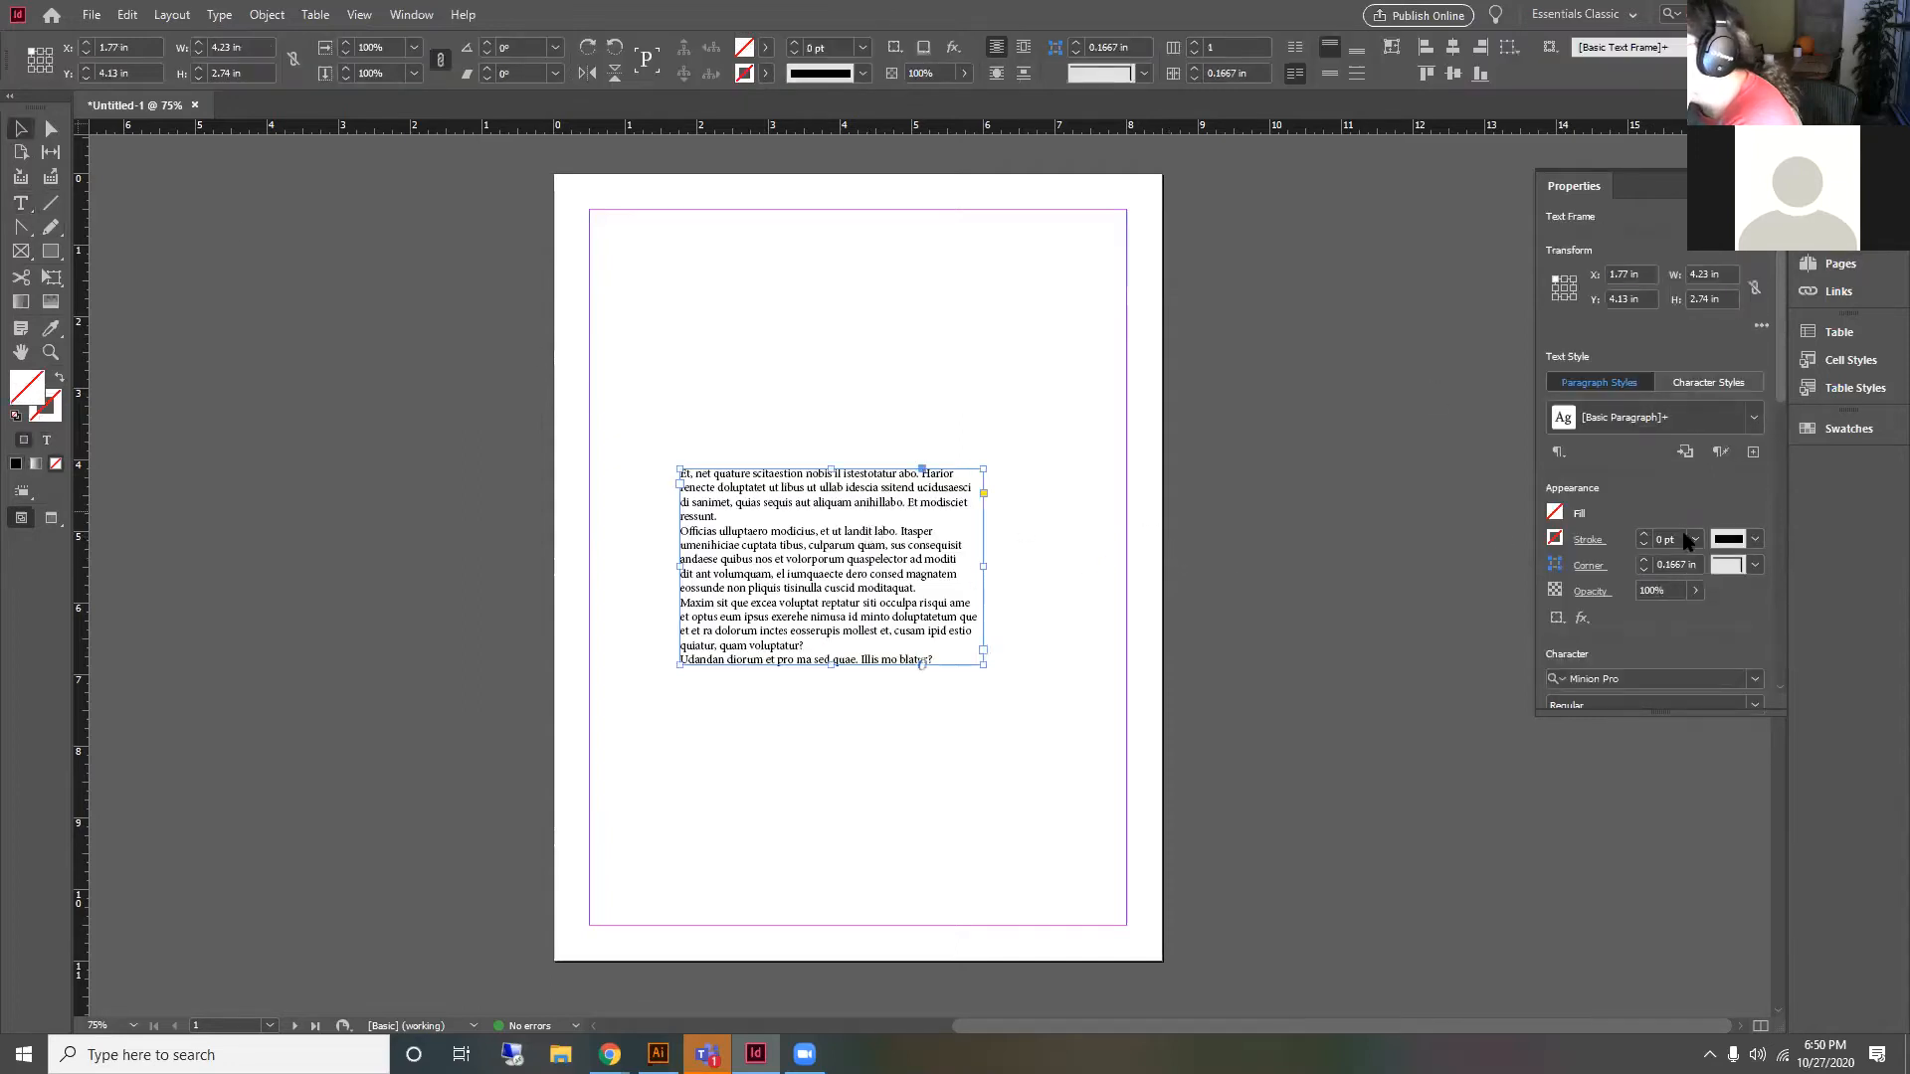
pyautogui.scroll(-4, 1776, 532)
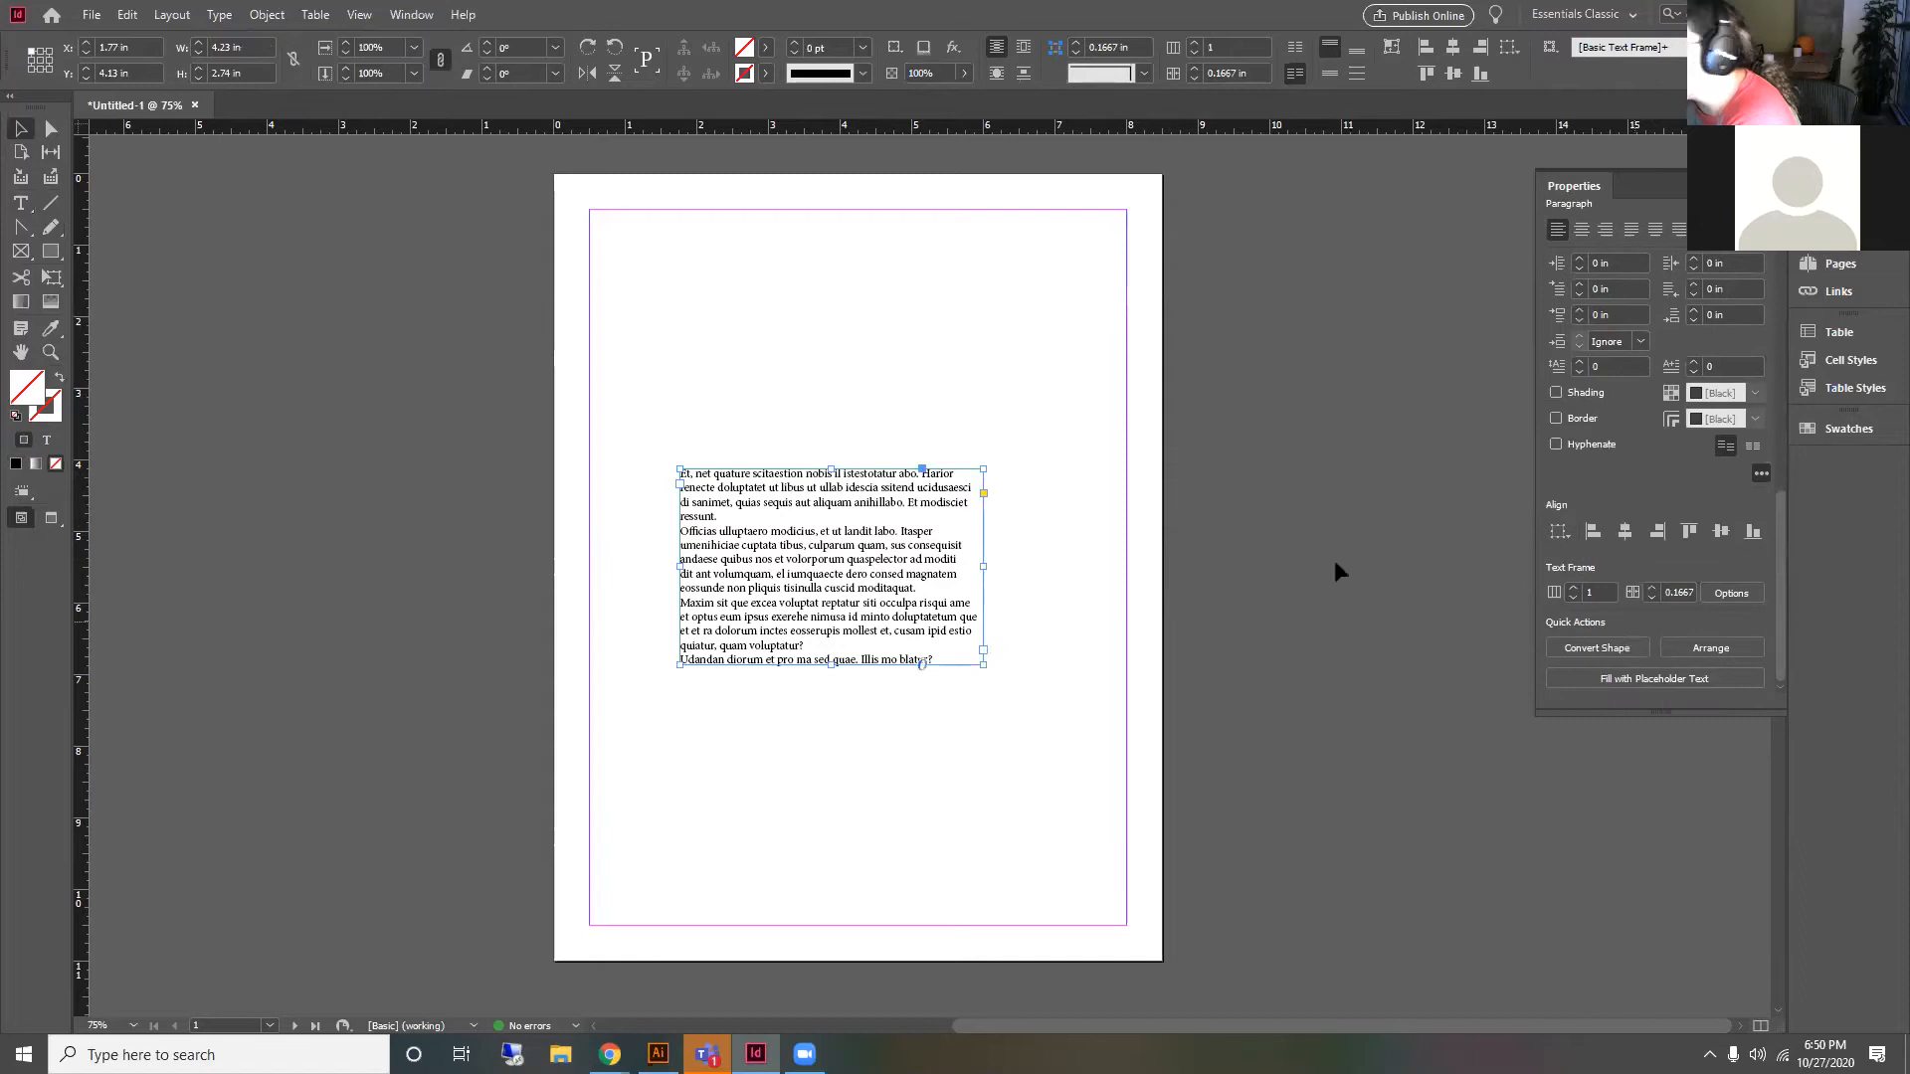
# Step: Divide the placeholder text frame into 3 columns
pyautogui.click(1243, 547)
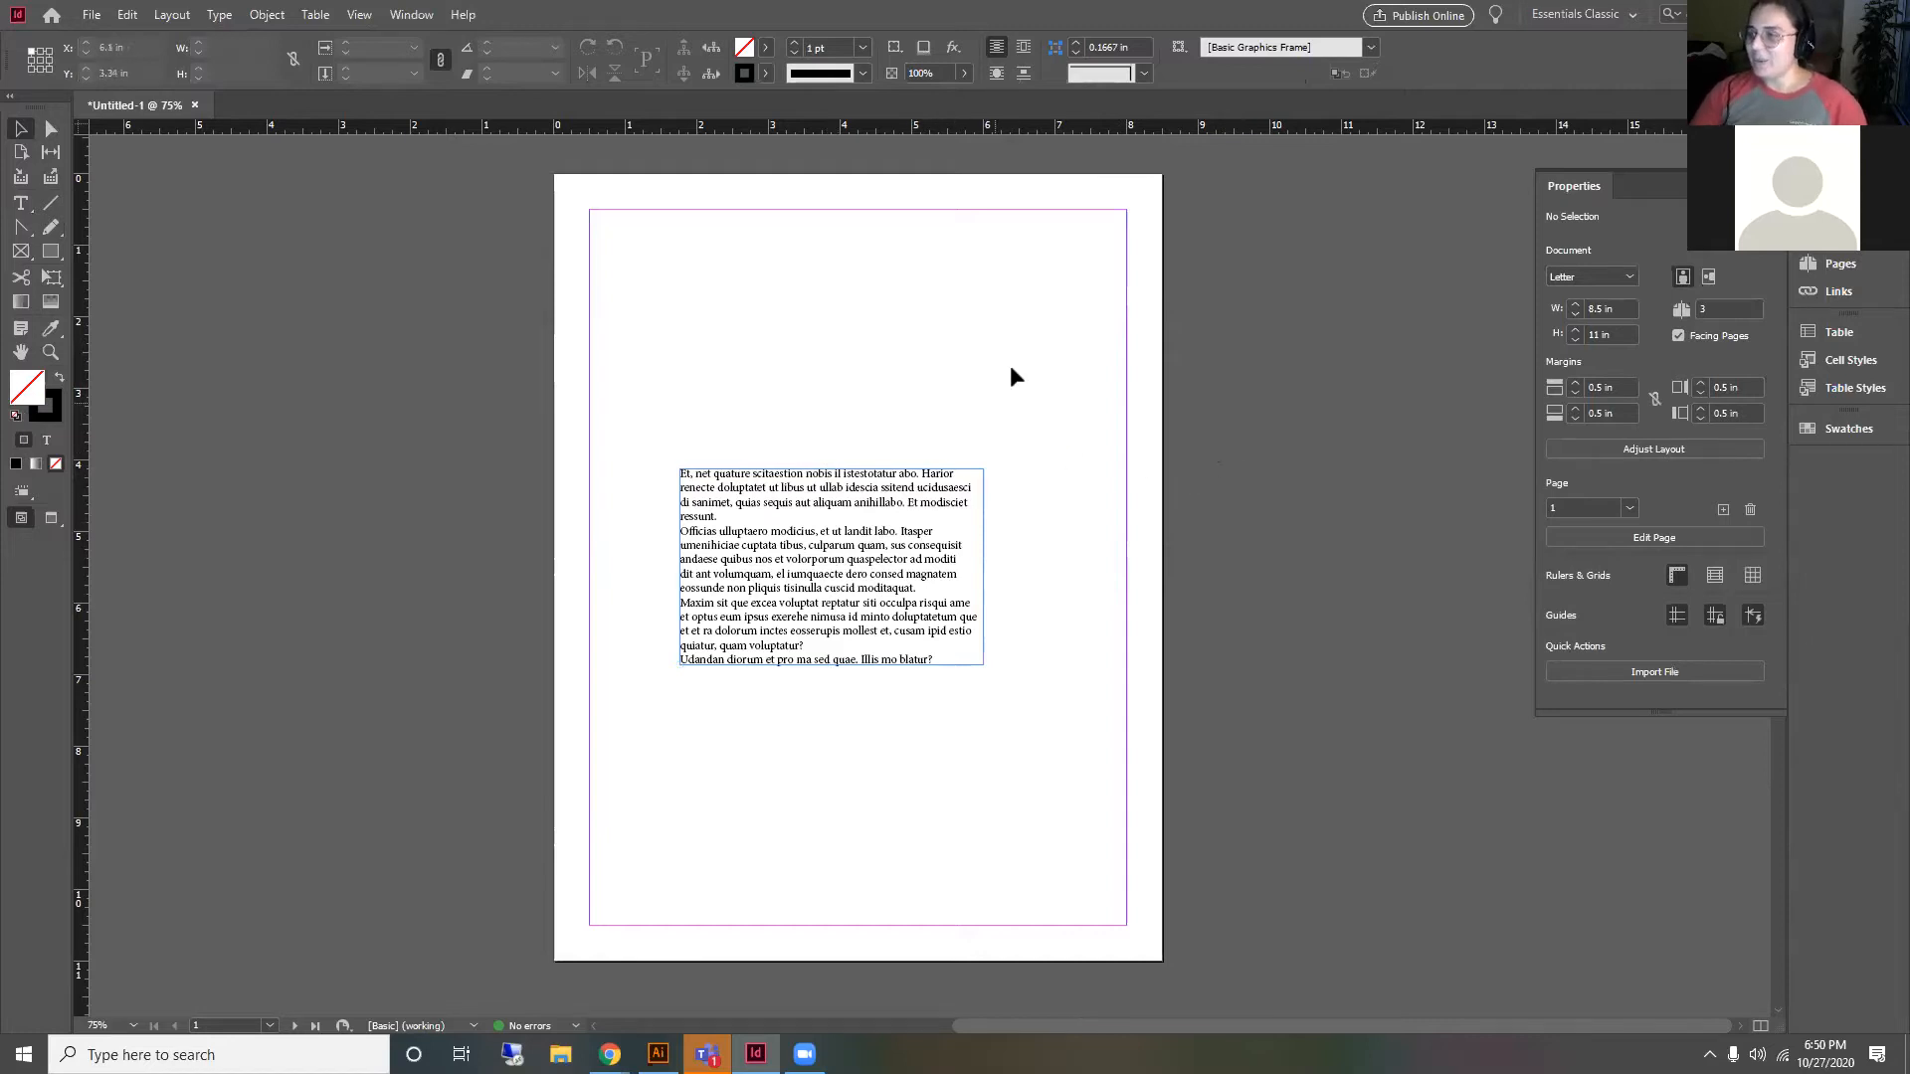
pyautogui.click(813, 547)
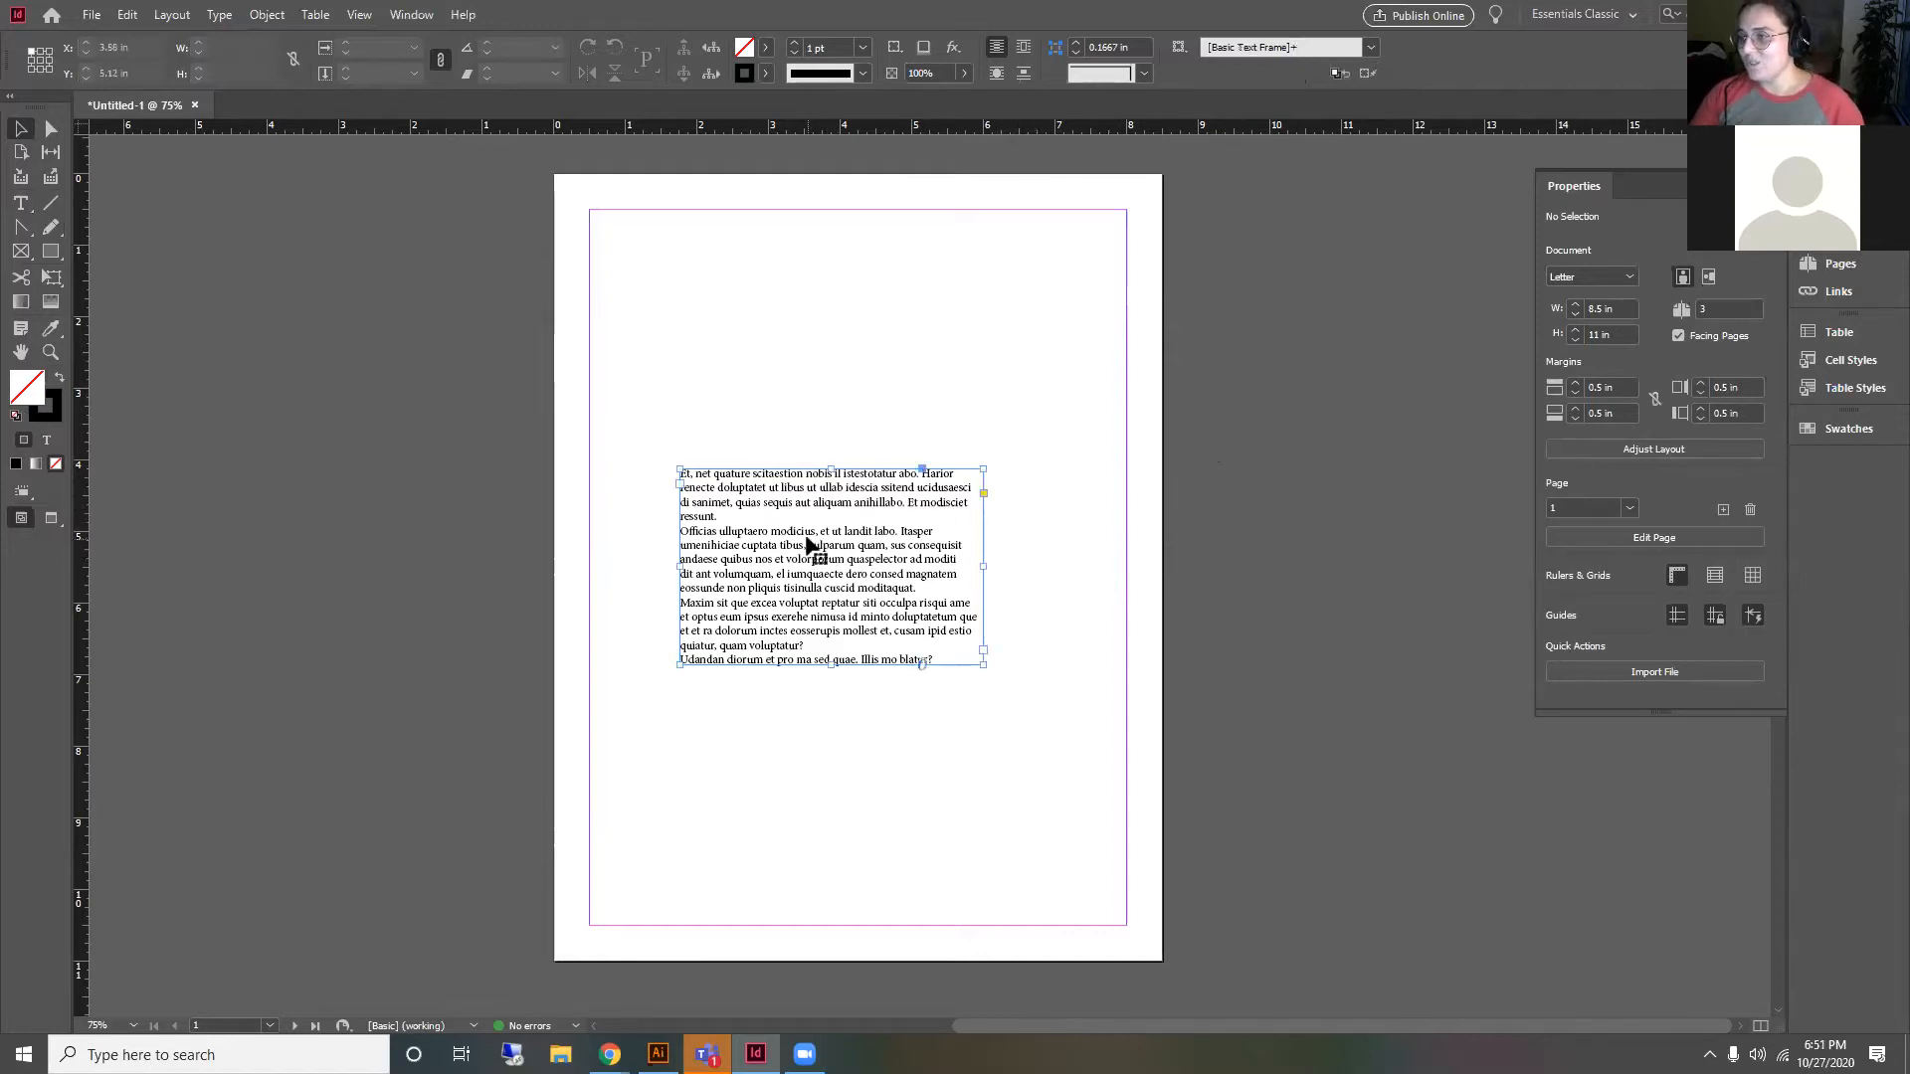
pyautogui.moveTo(1781, 383); pyautogui.dragTo(1814, 684)
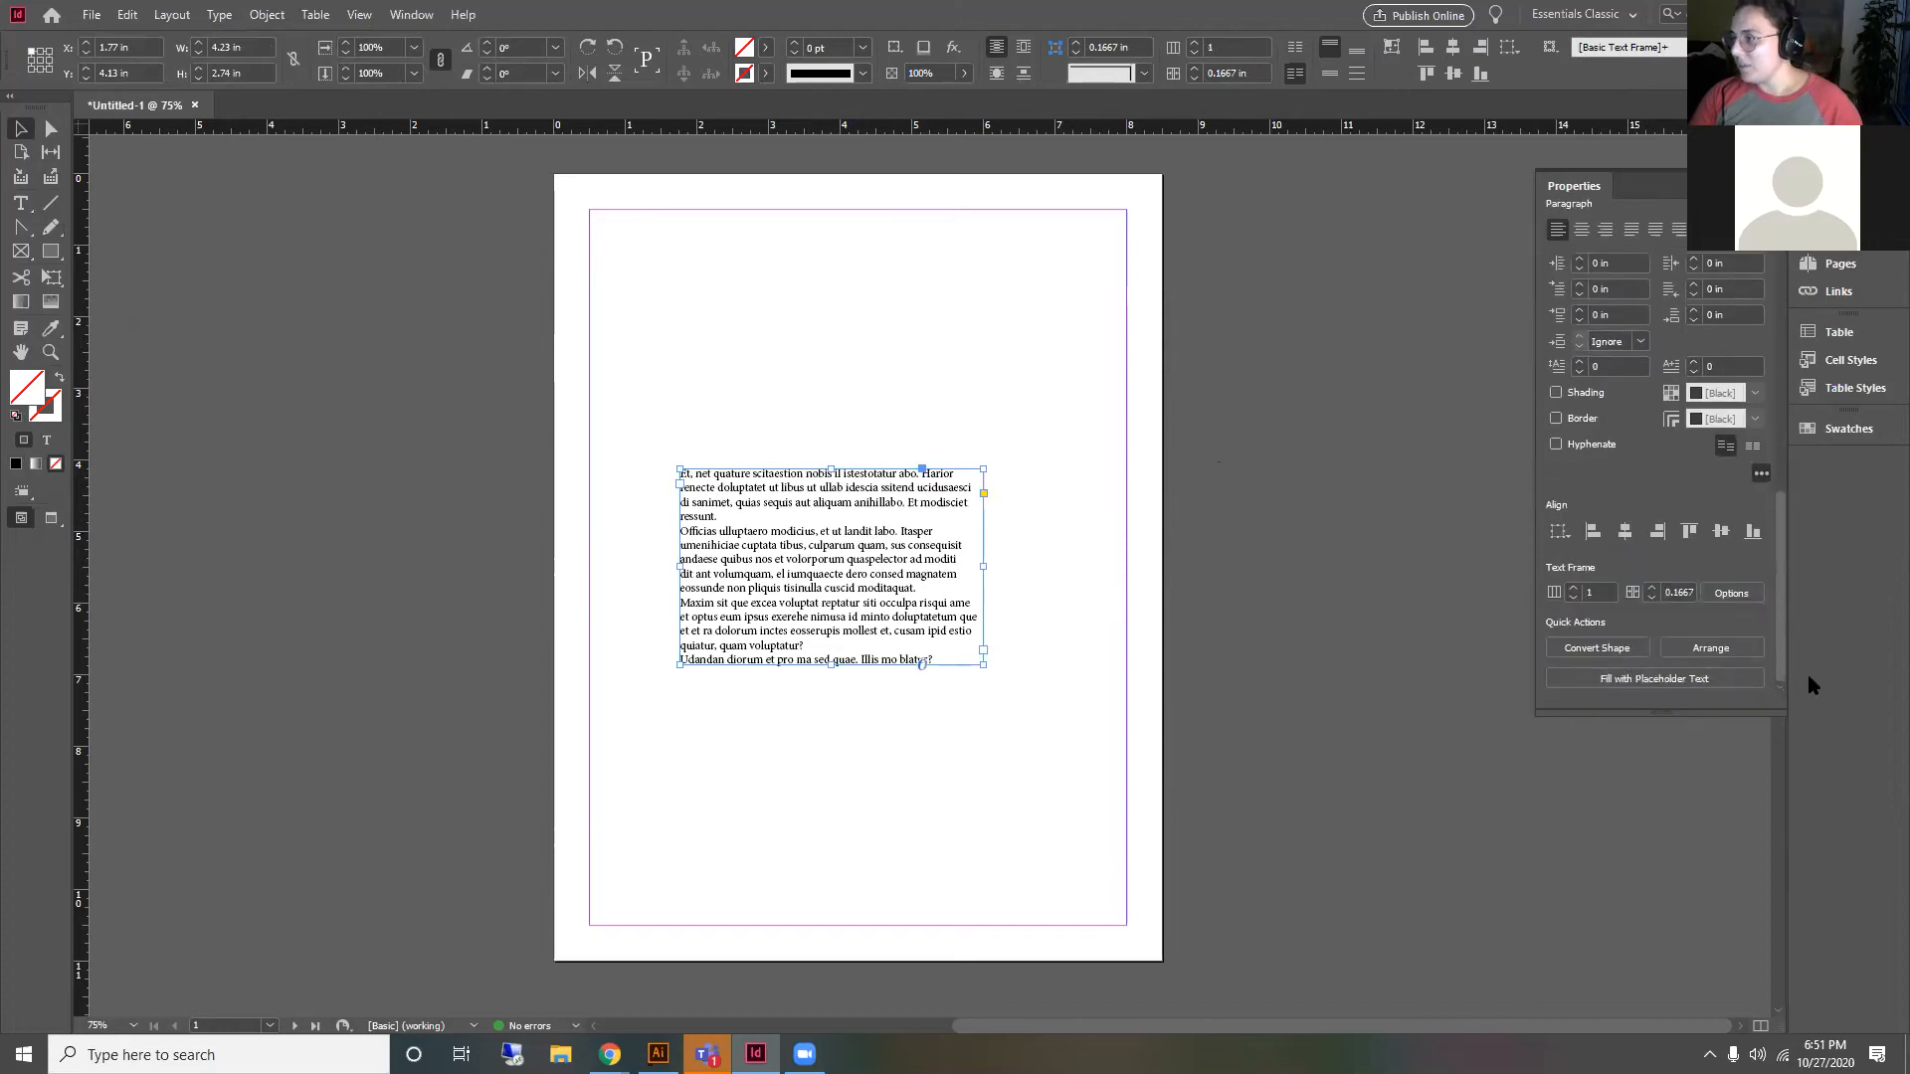
pyautogui.click(1574, 589)
pyautogui.click(1574, 589)
# Step: Enlarge the three-column text frame to about 5.65 in wide and 3.57 in high
pyautogui.click(992, 558)
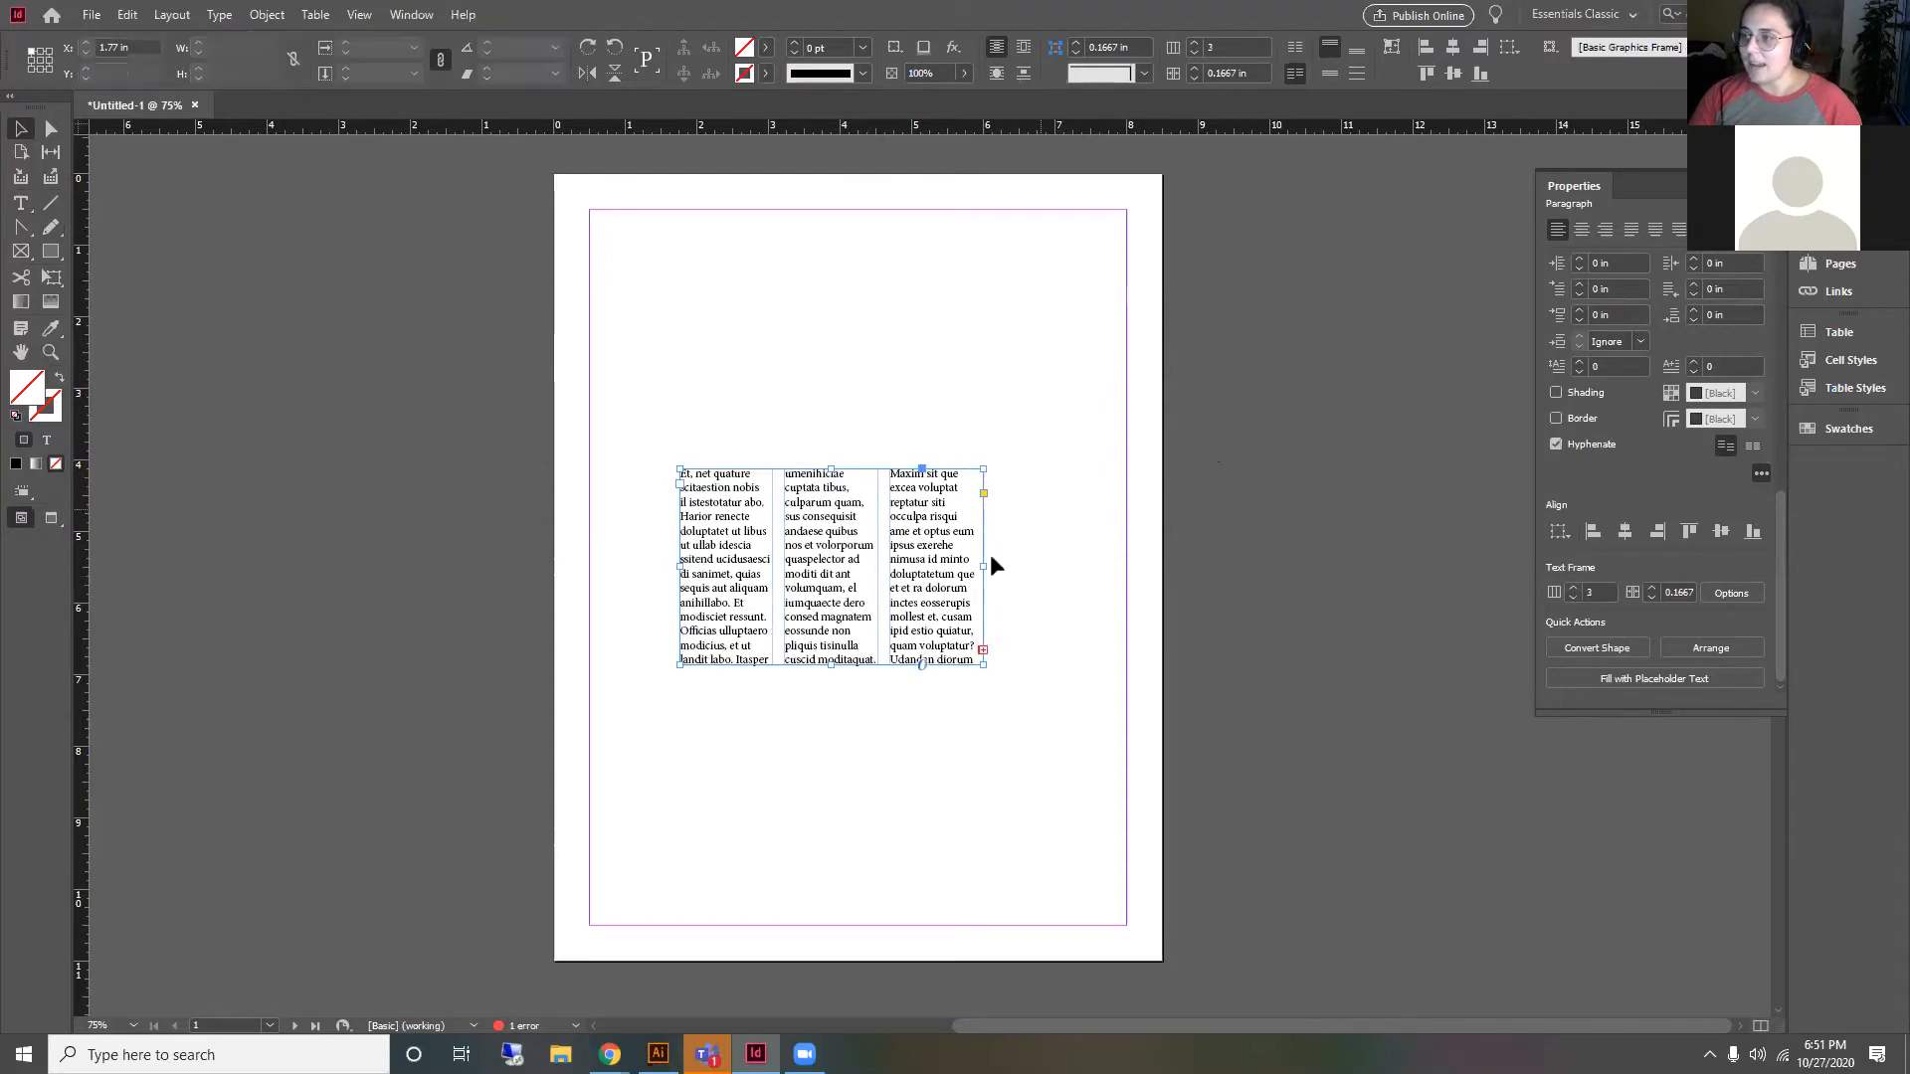
pyautogui.moveTo(988, 564); pyautogui.dragTo(1085, 565)
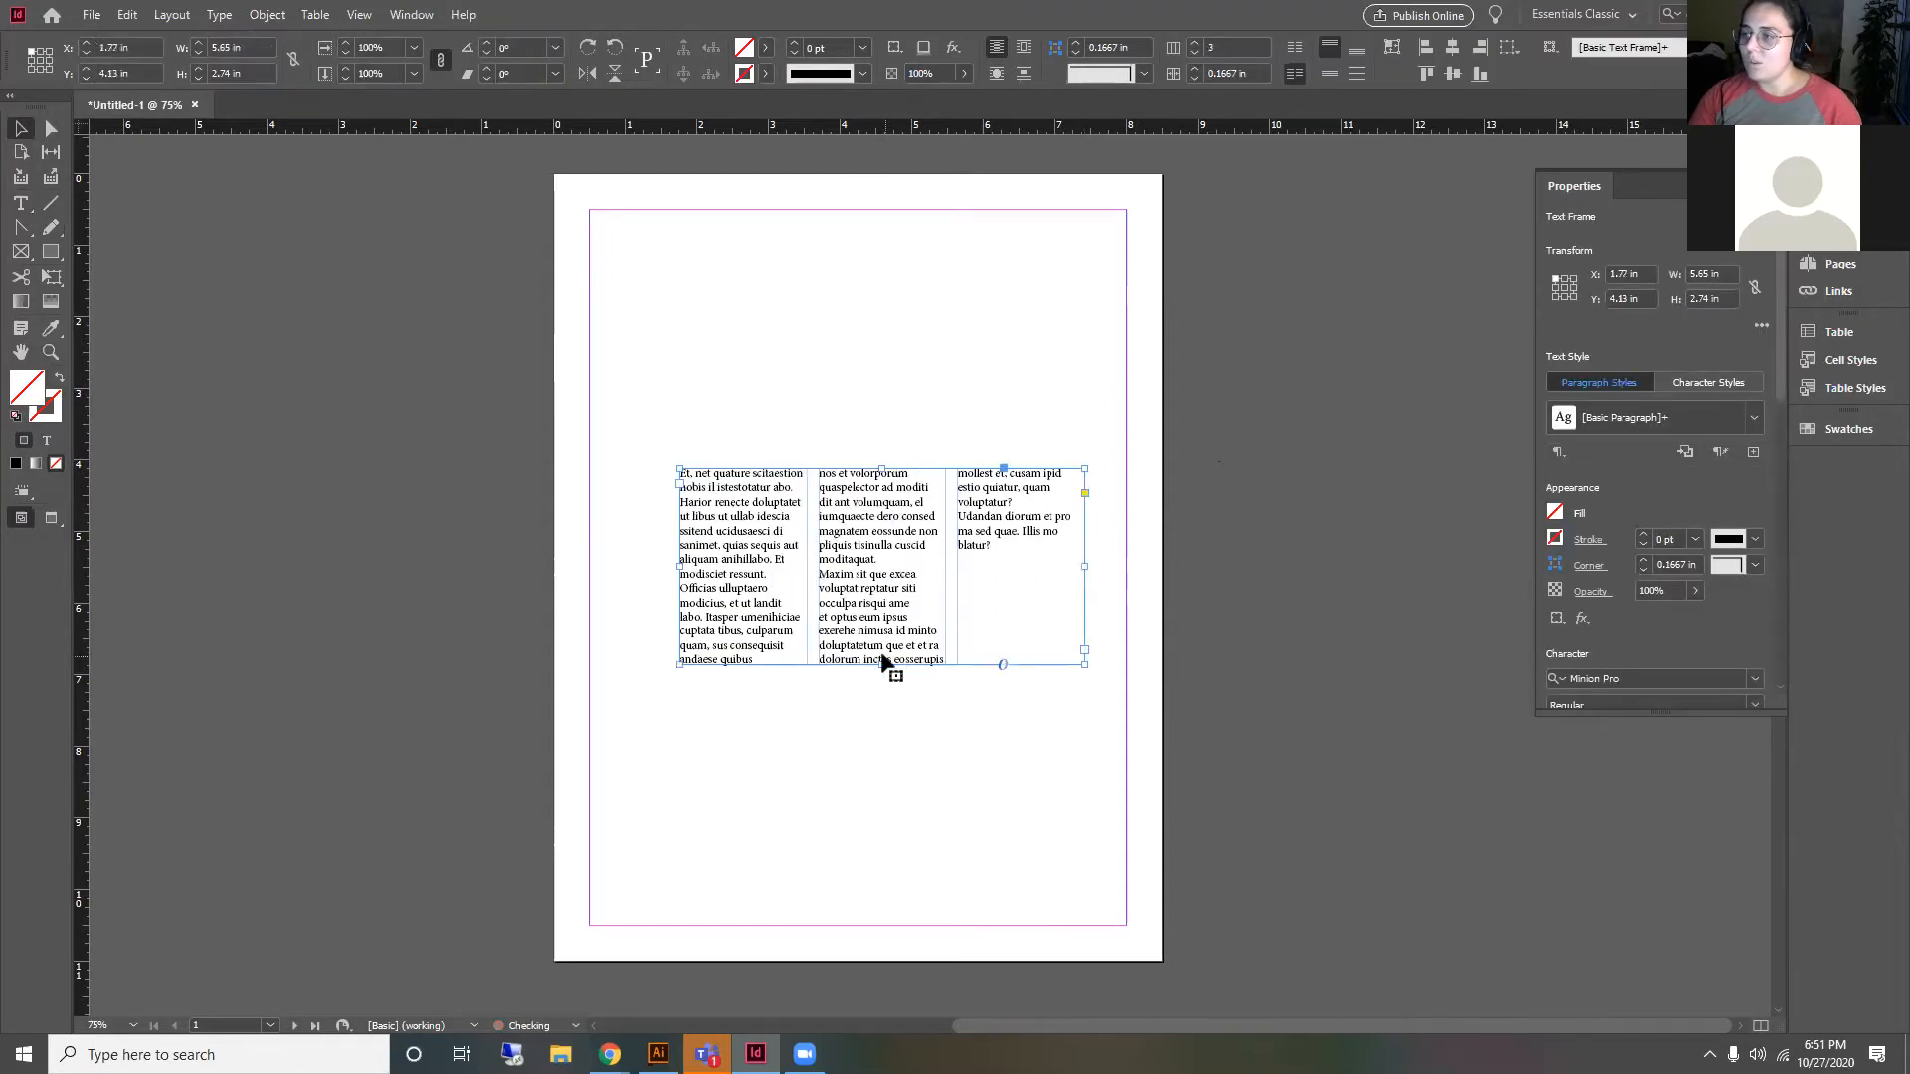
pyautogui.moveTo(882, 665); pyautogui.dragTo(882, 724)
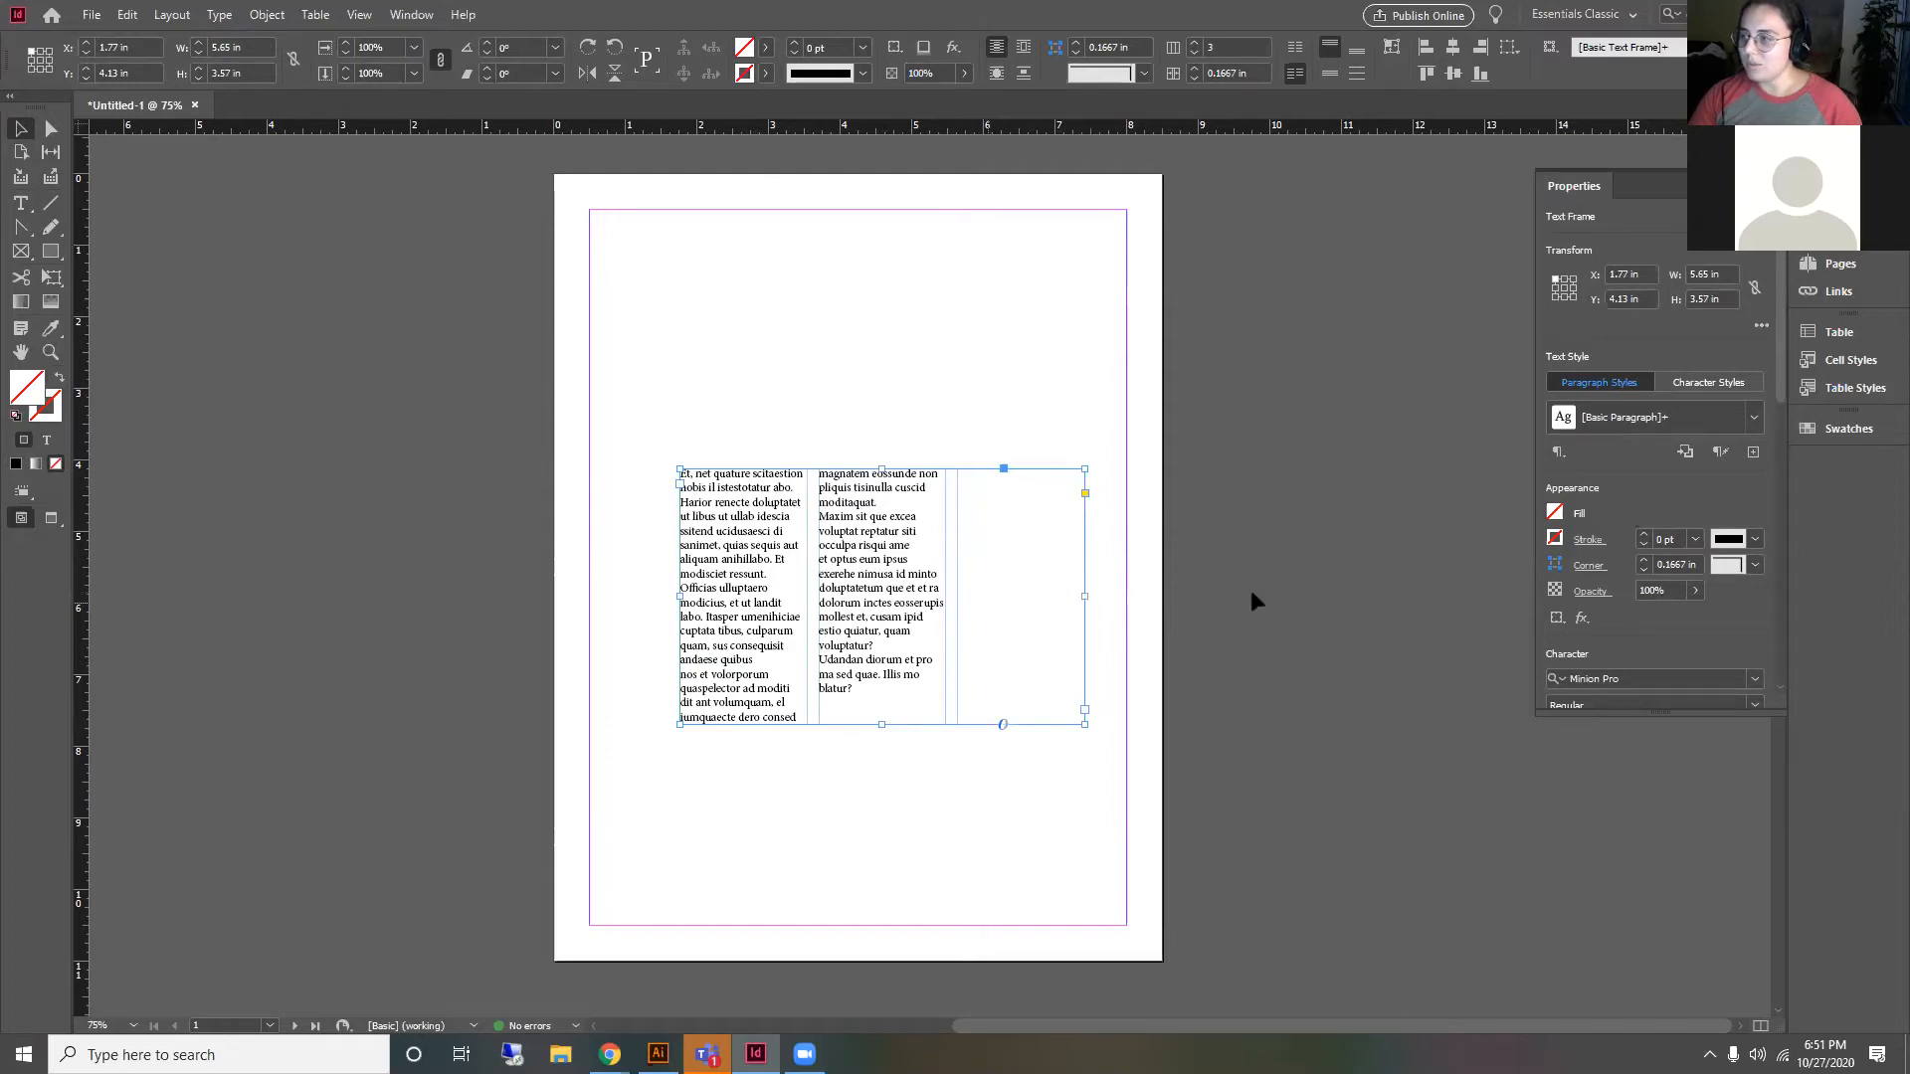
# Step: Set the gutter between the frame's columns to 0.5 in and check the Text Frame Options without changing them
pyautogui.moveTo(1775, 394); pyautogui.dragTo(1782, 696)
pyautogui.click(1650, 591)
pyautogui.click(1650, 592)
pyautogui.click(1650, 592)
pyautogui.click(1652, 592)
pyautogui.click(1651, 601)
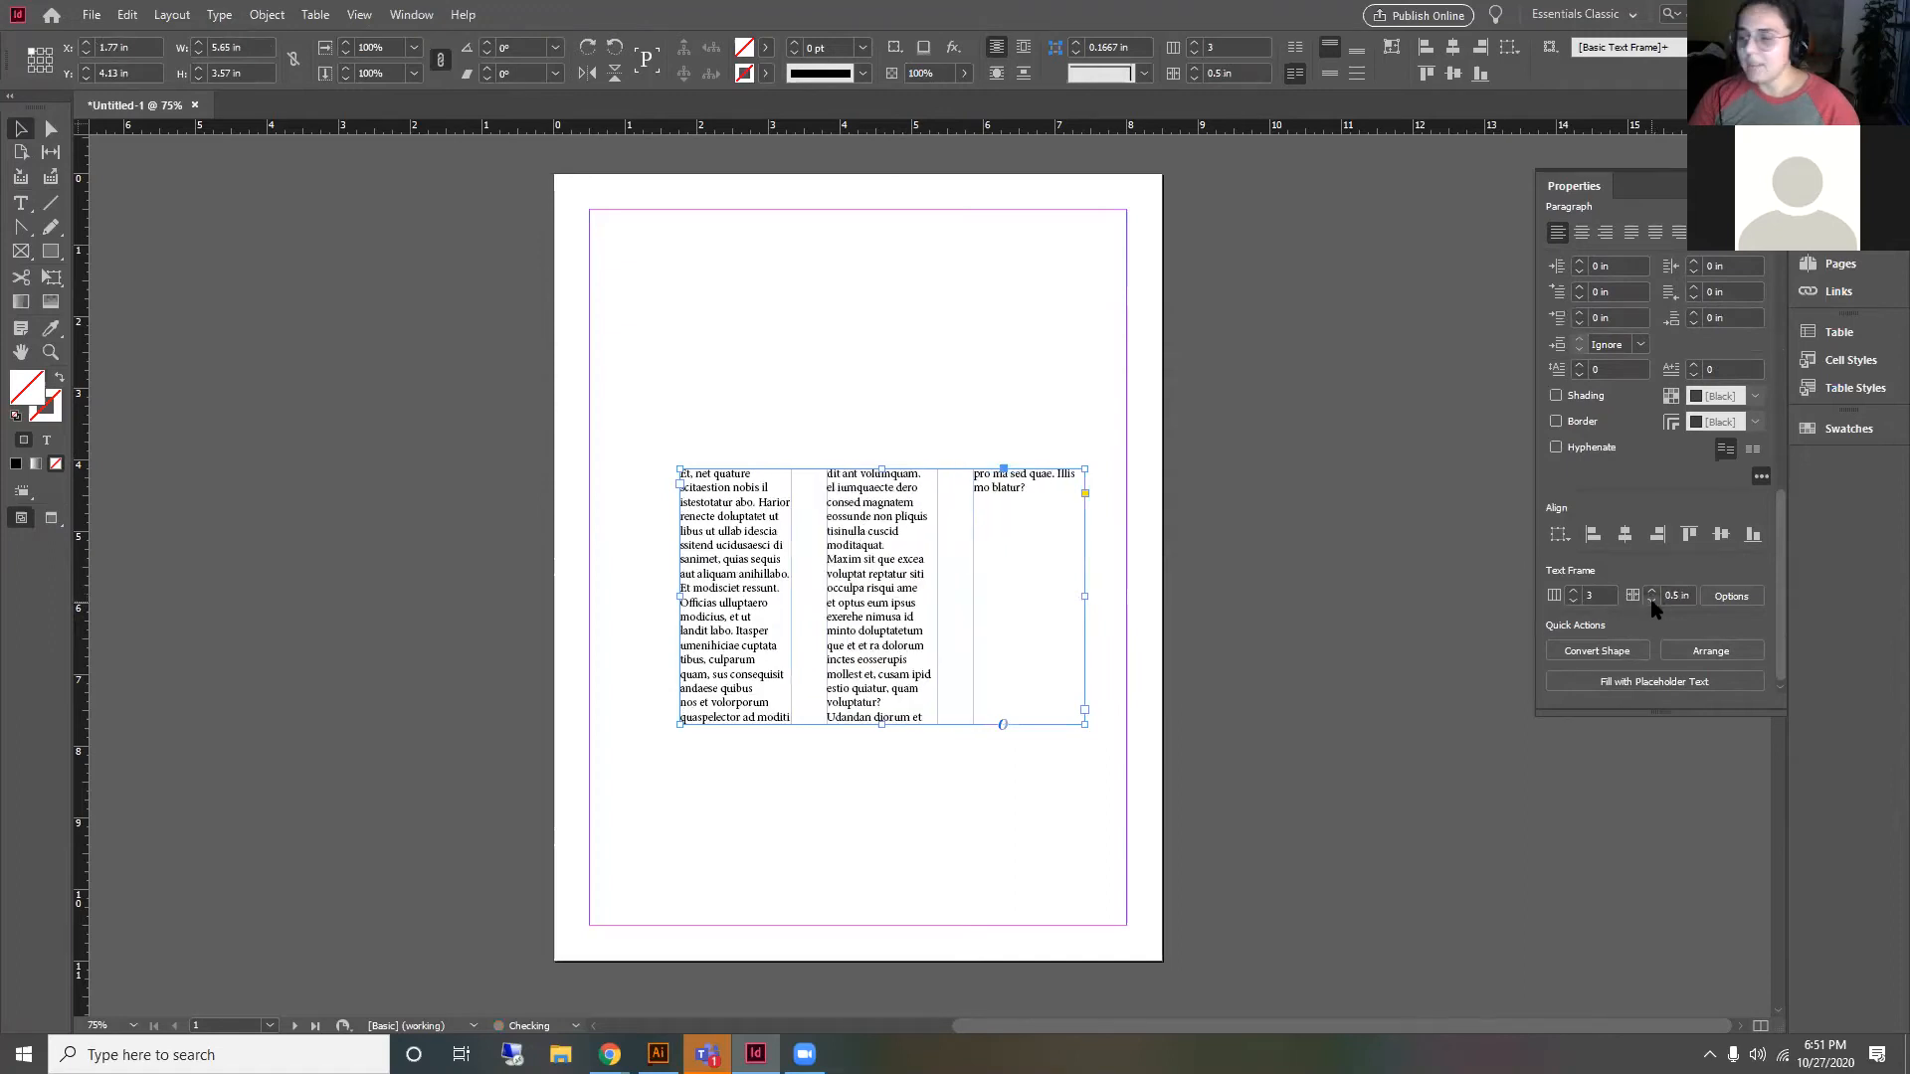
pyautogui.click(1731, 598)
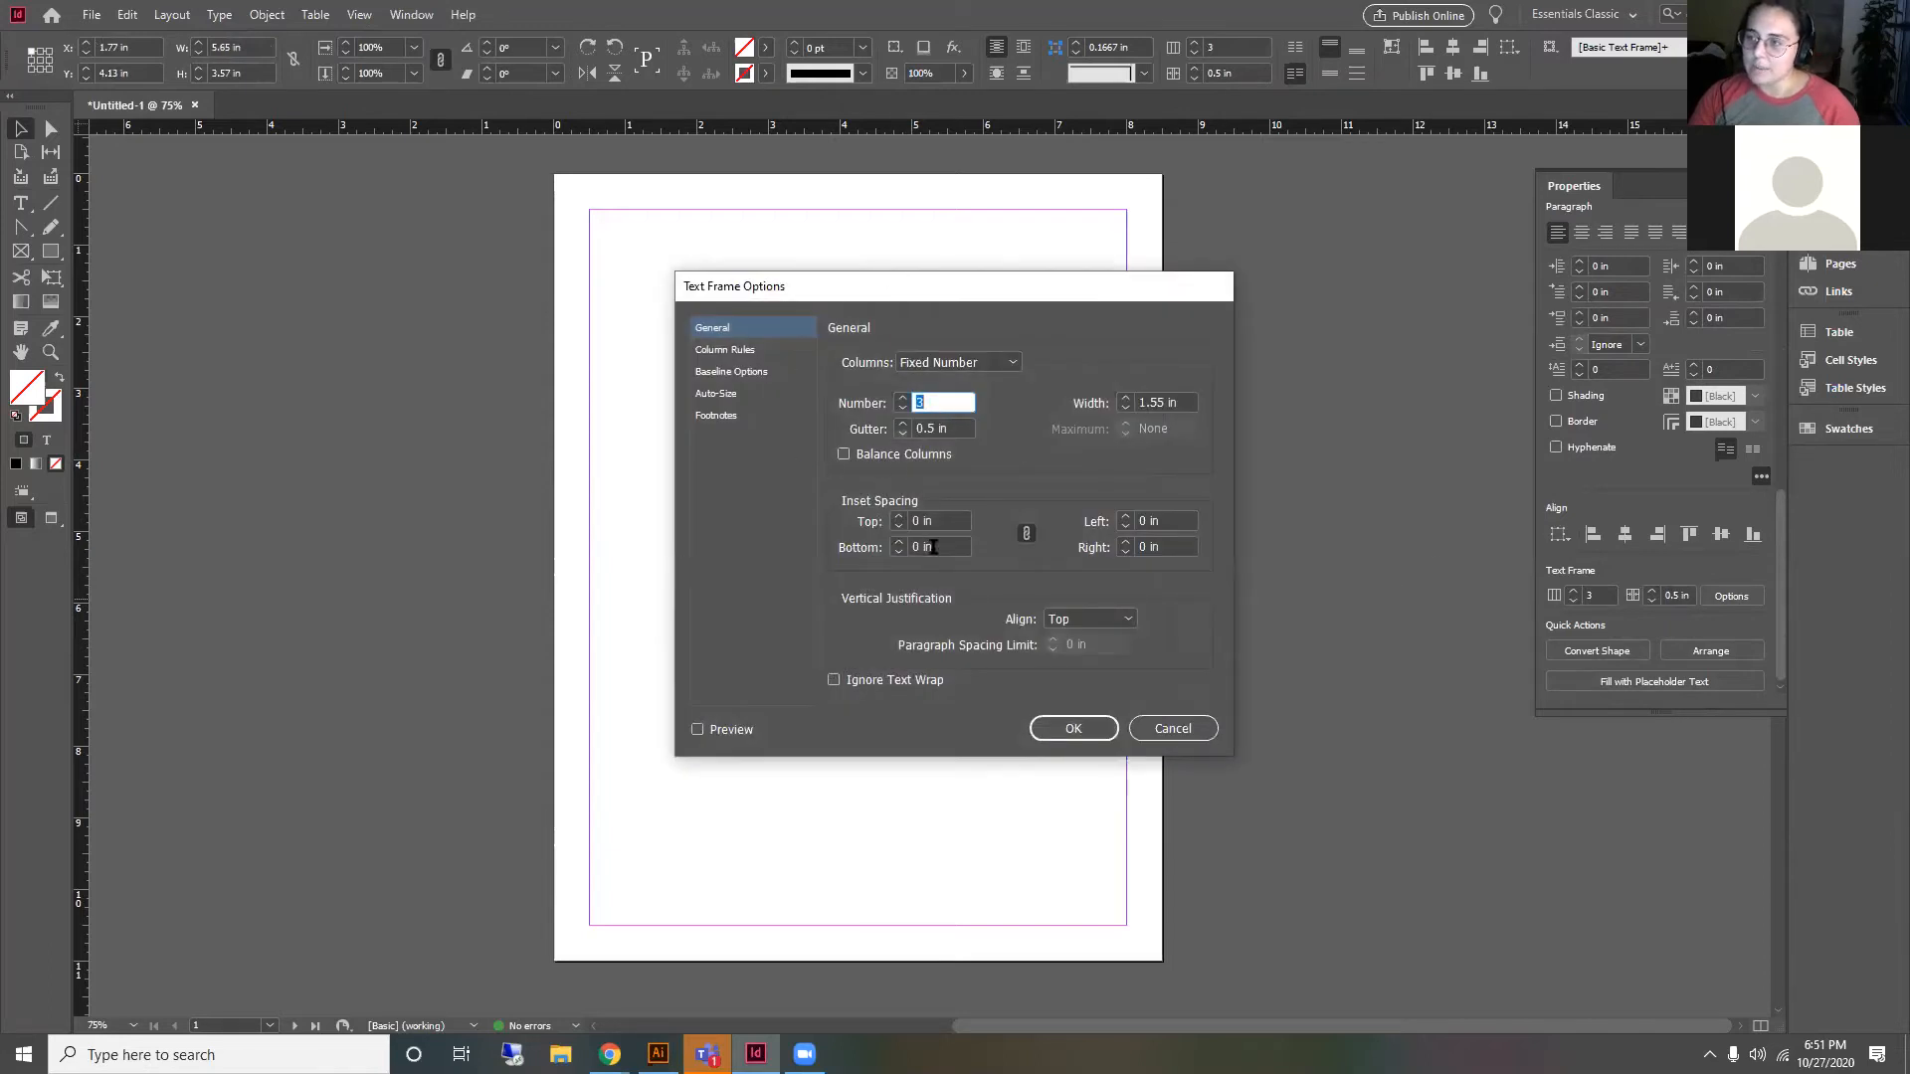
pyautogui.click(1175, 726)
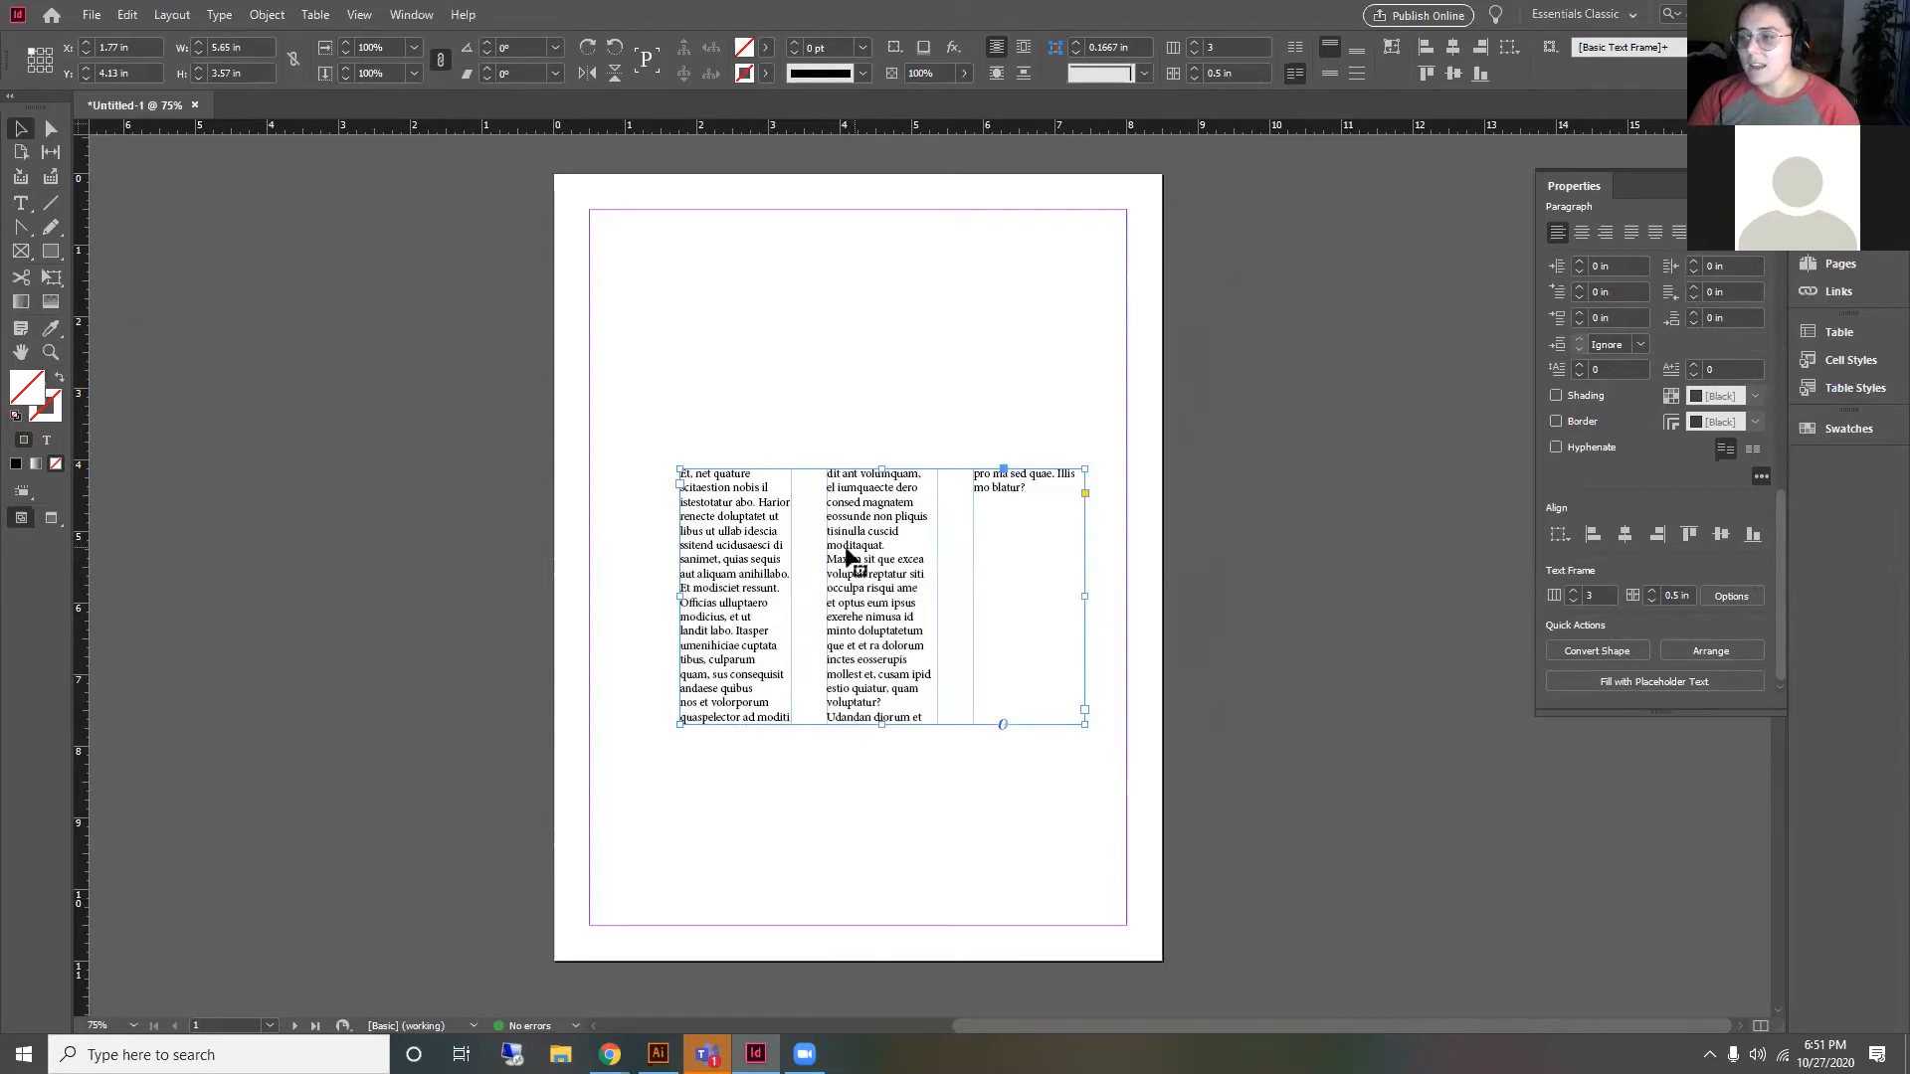
# Step: Delete the three-column text frame from the page and close the properties
pyautogui.press('Delete')
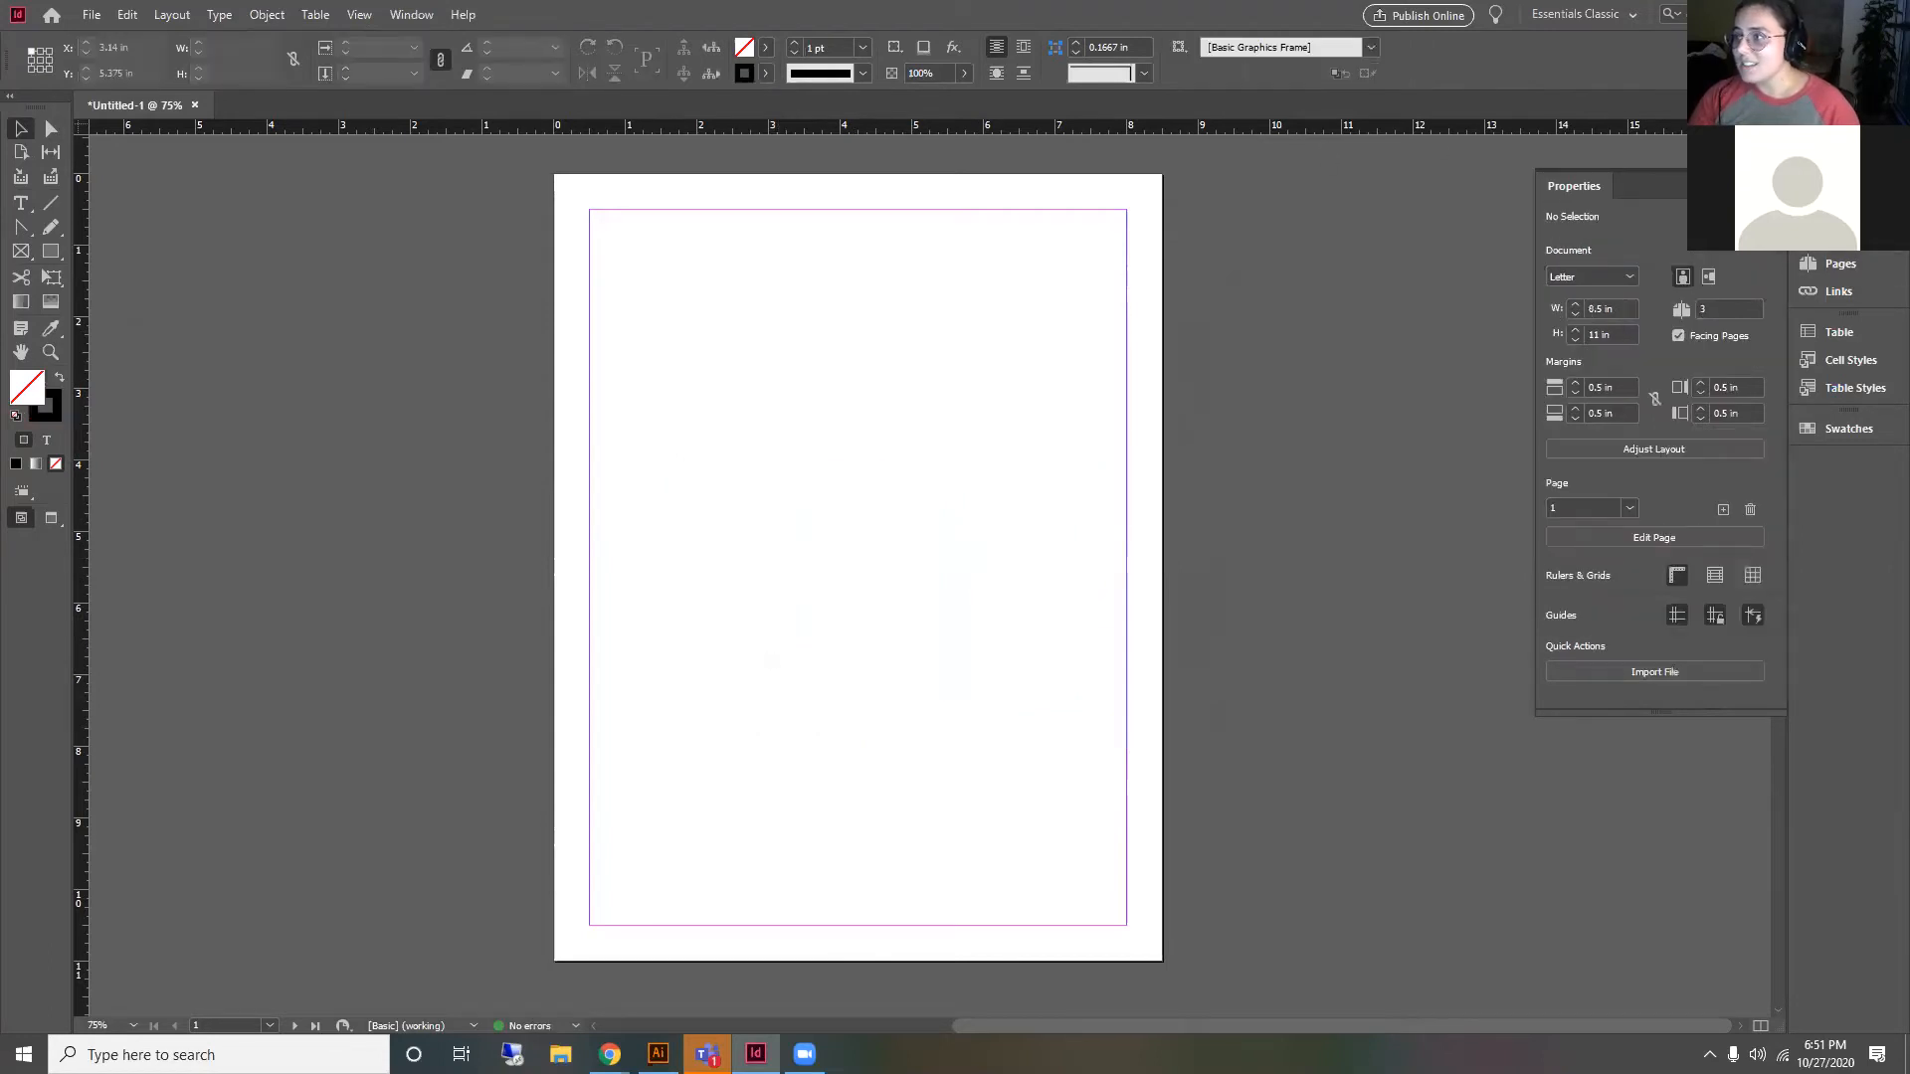
pyautogui.click(1840, 192)
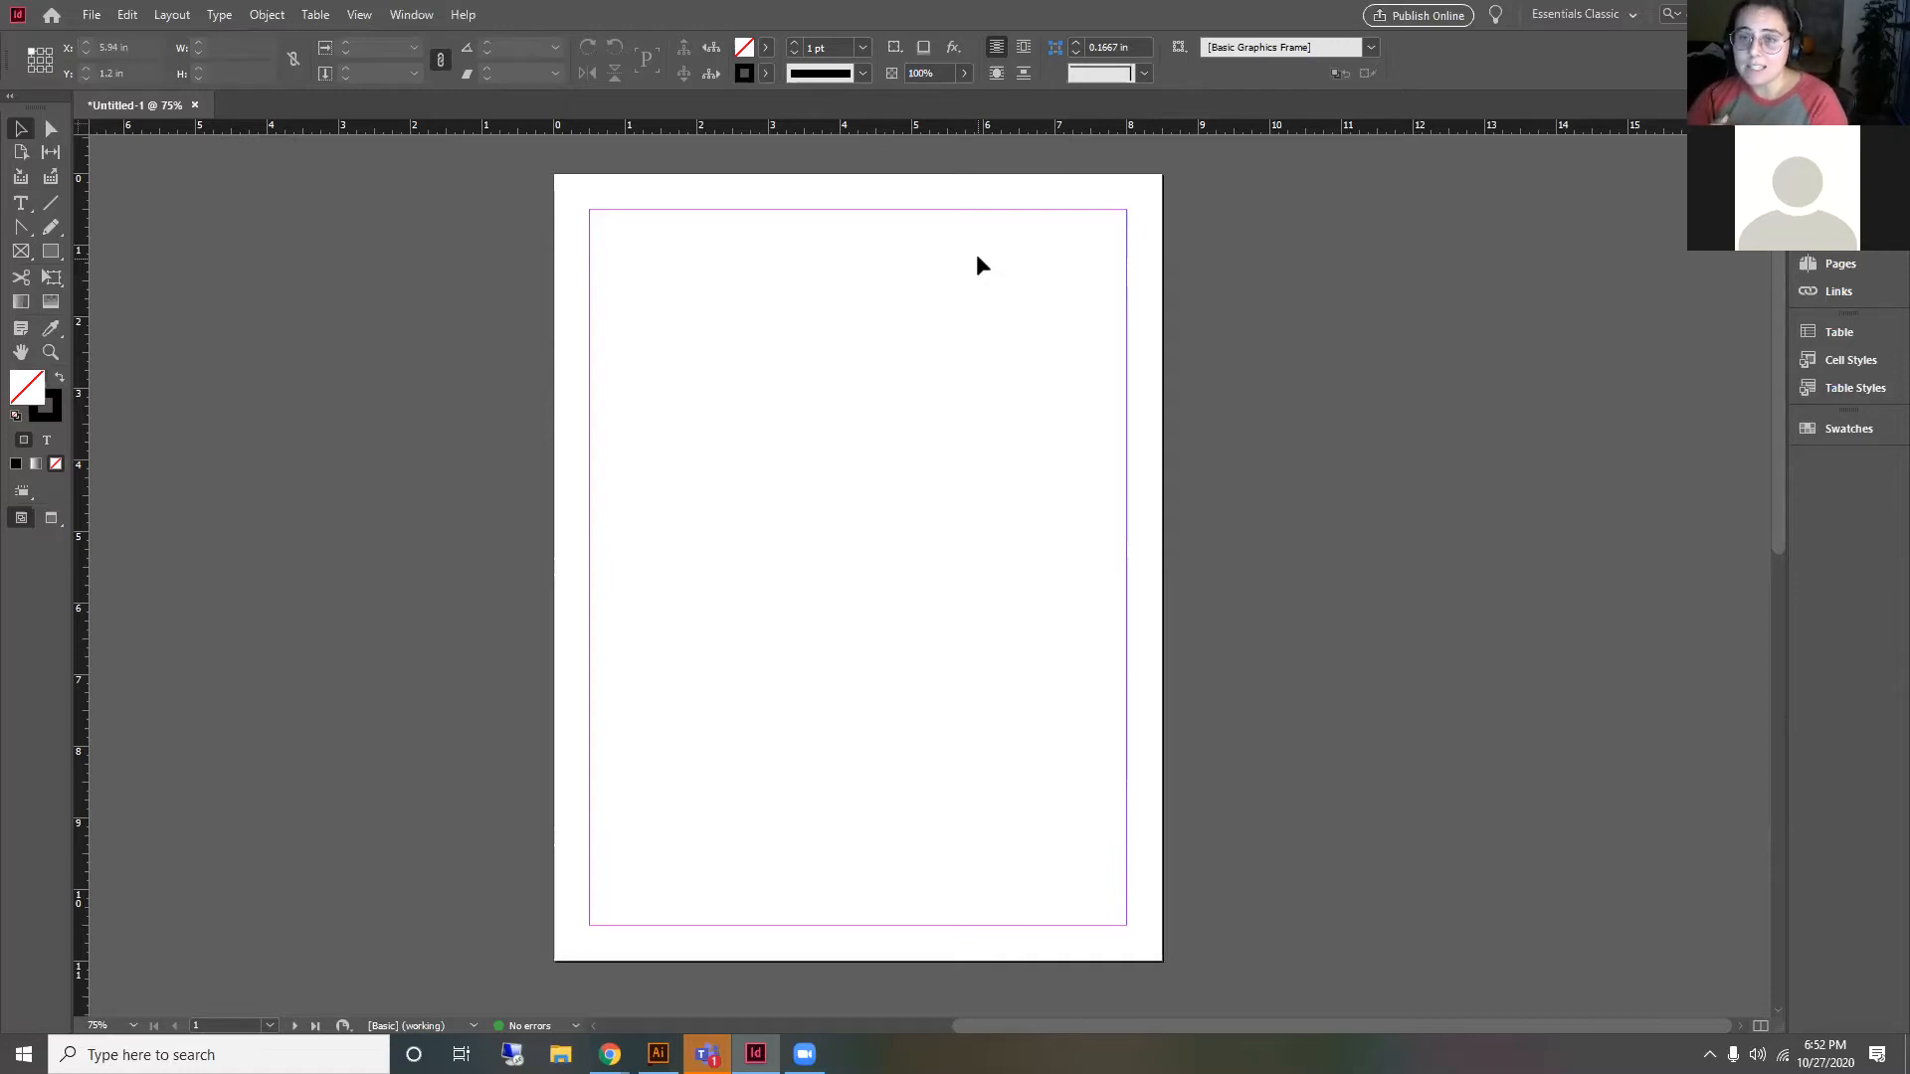
# Step: Examine the type commands for fonts, special characters, bulleted and numbered lists, and break characters without applying any
pyautogui.click(97, 19)
pyautogui.moveTo(236, 18)
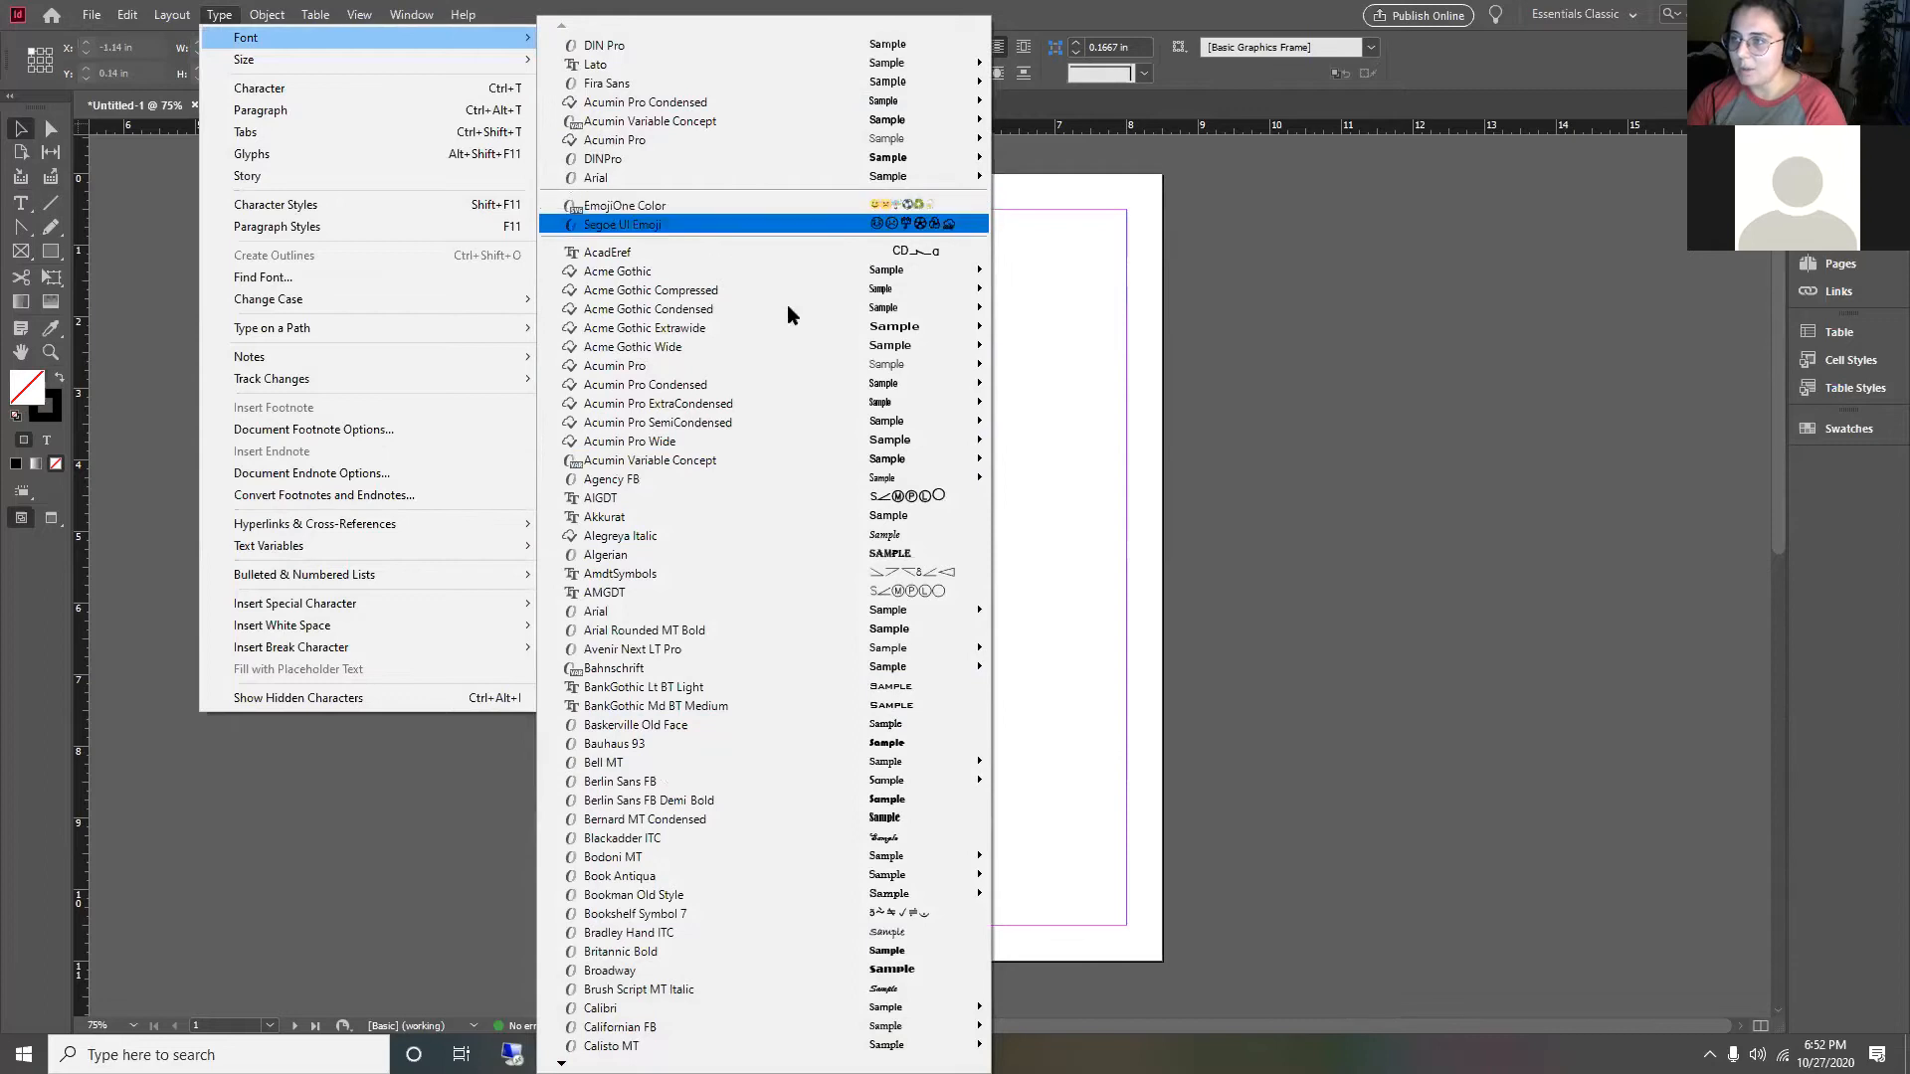
pyautogui.click(1078, 261)
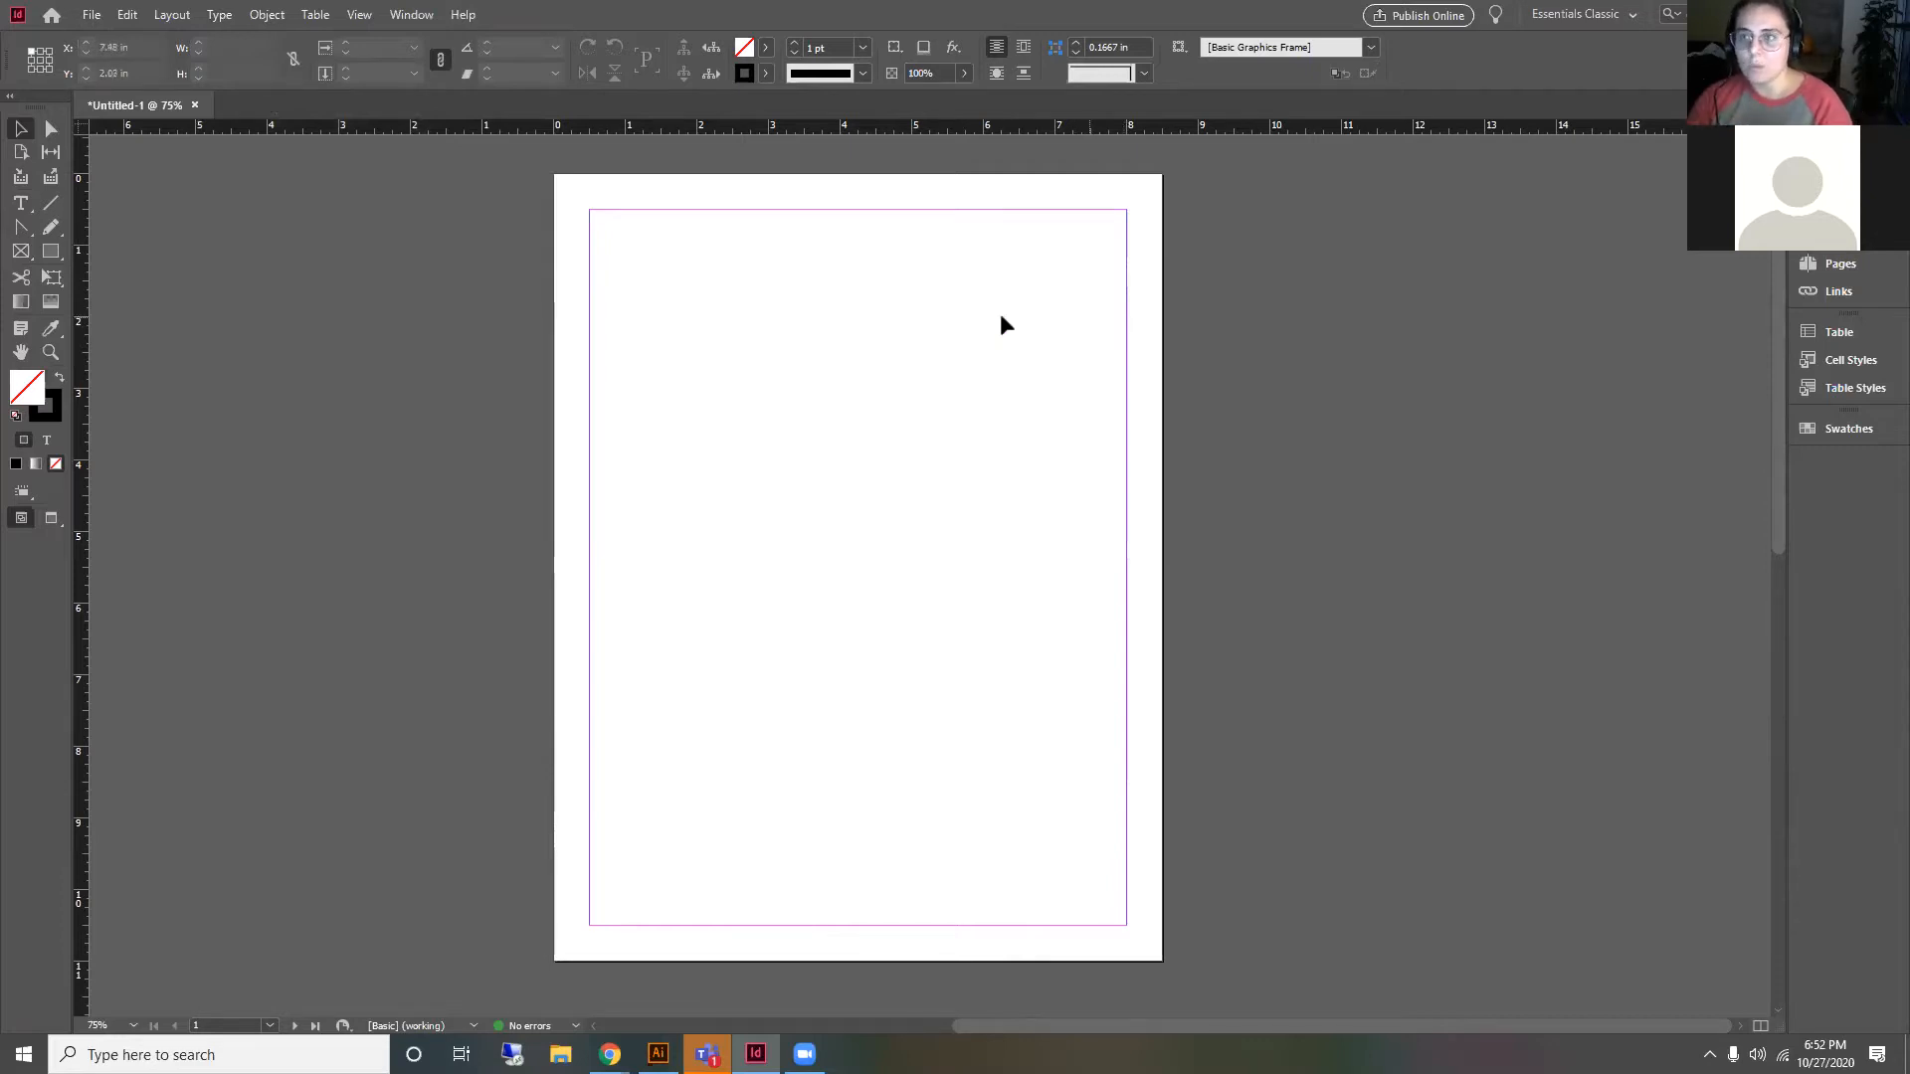
pyautogui.click(220, 14)
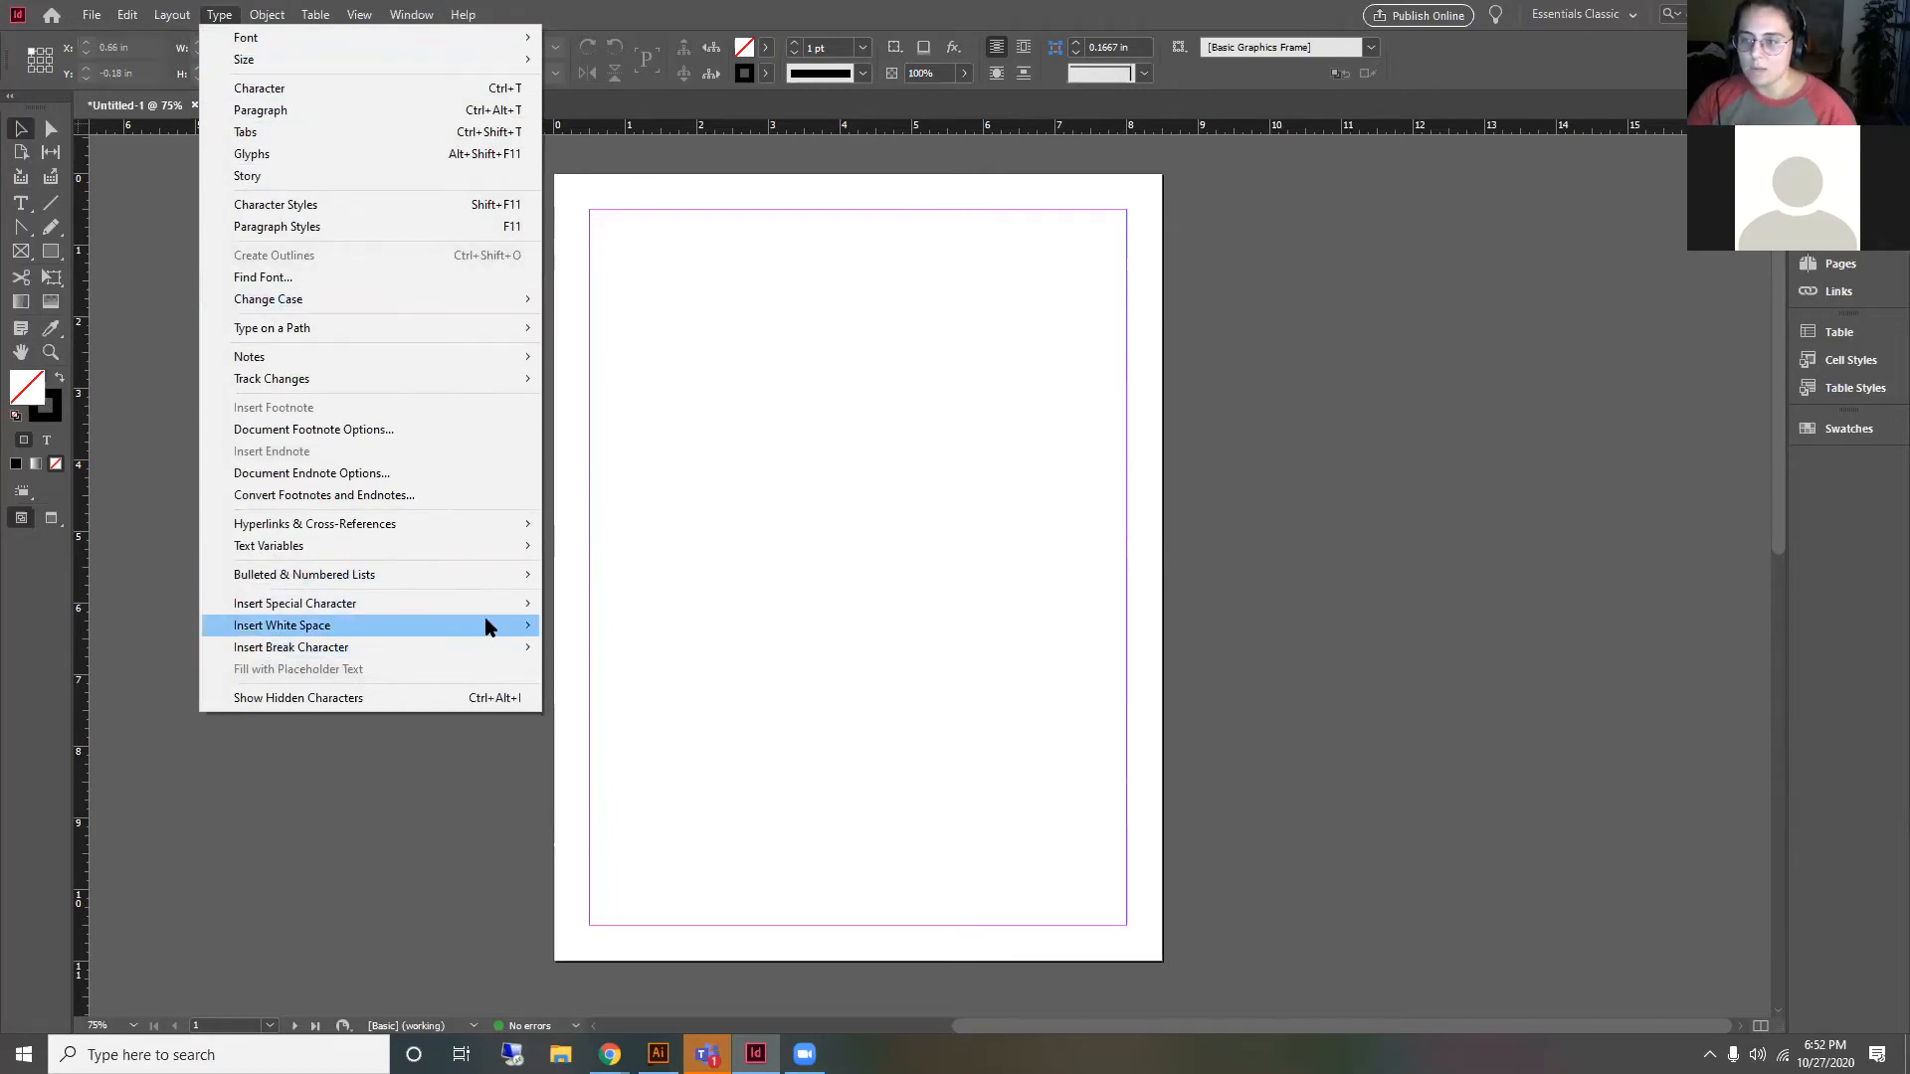
pyautogui.moveTo(498, 605)
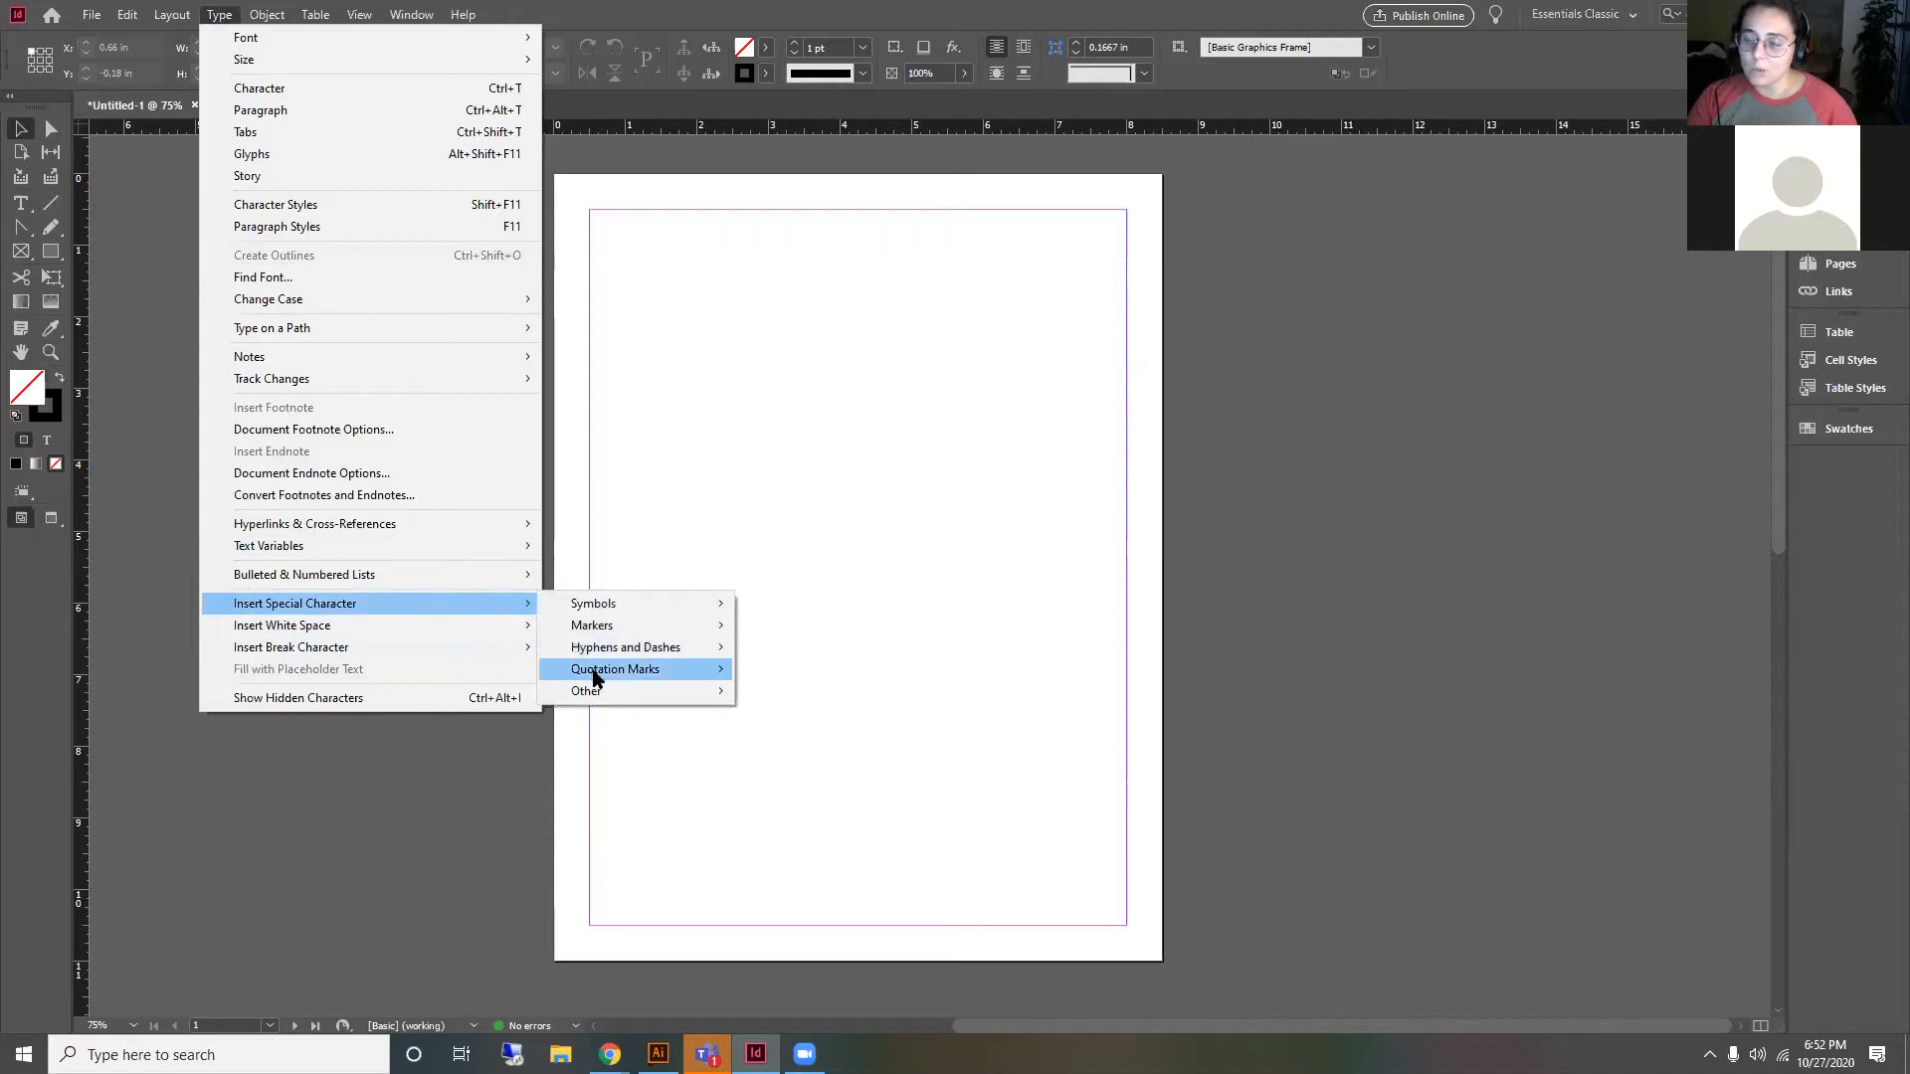
pyautogui.moveTo(594, 676)
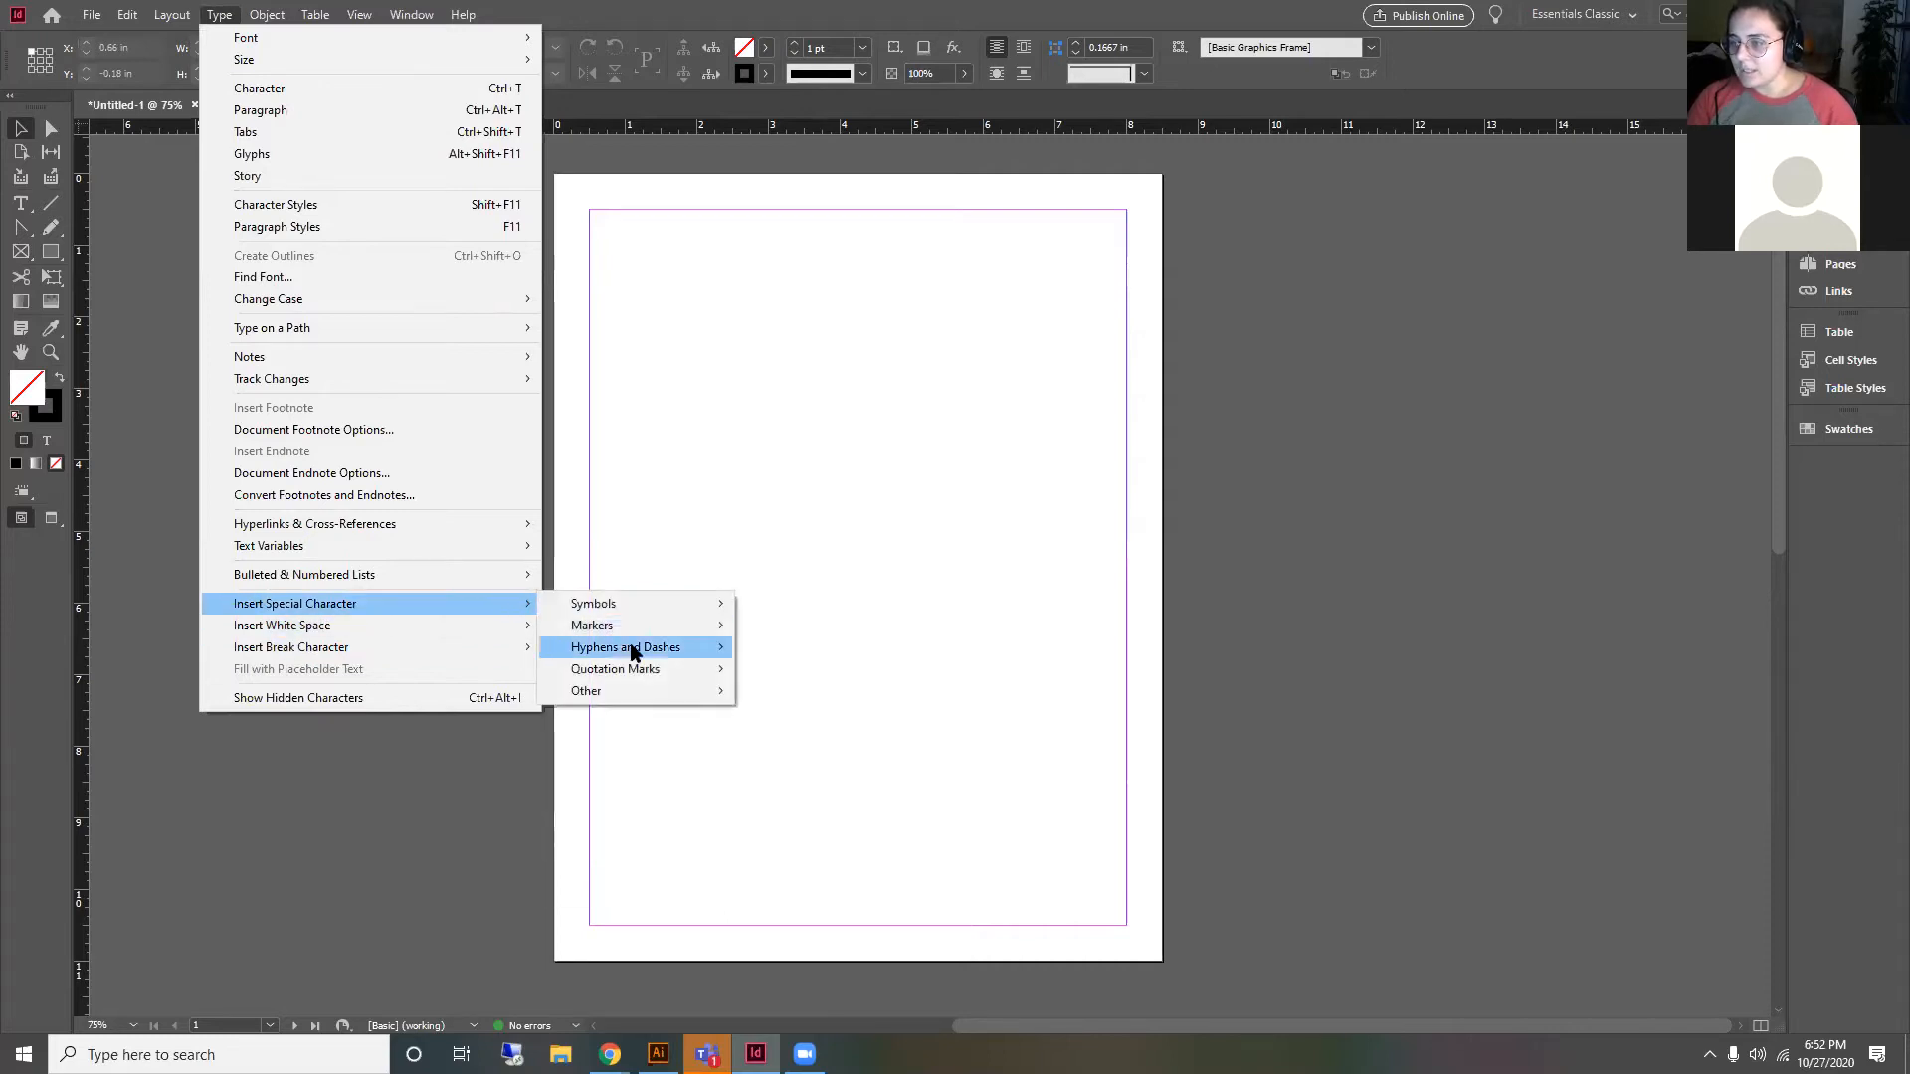
pyautogui.moveTo(651, 671)
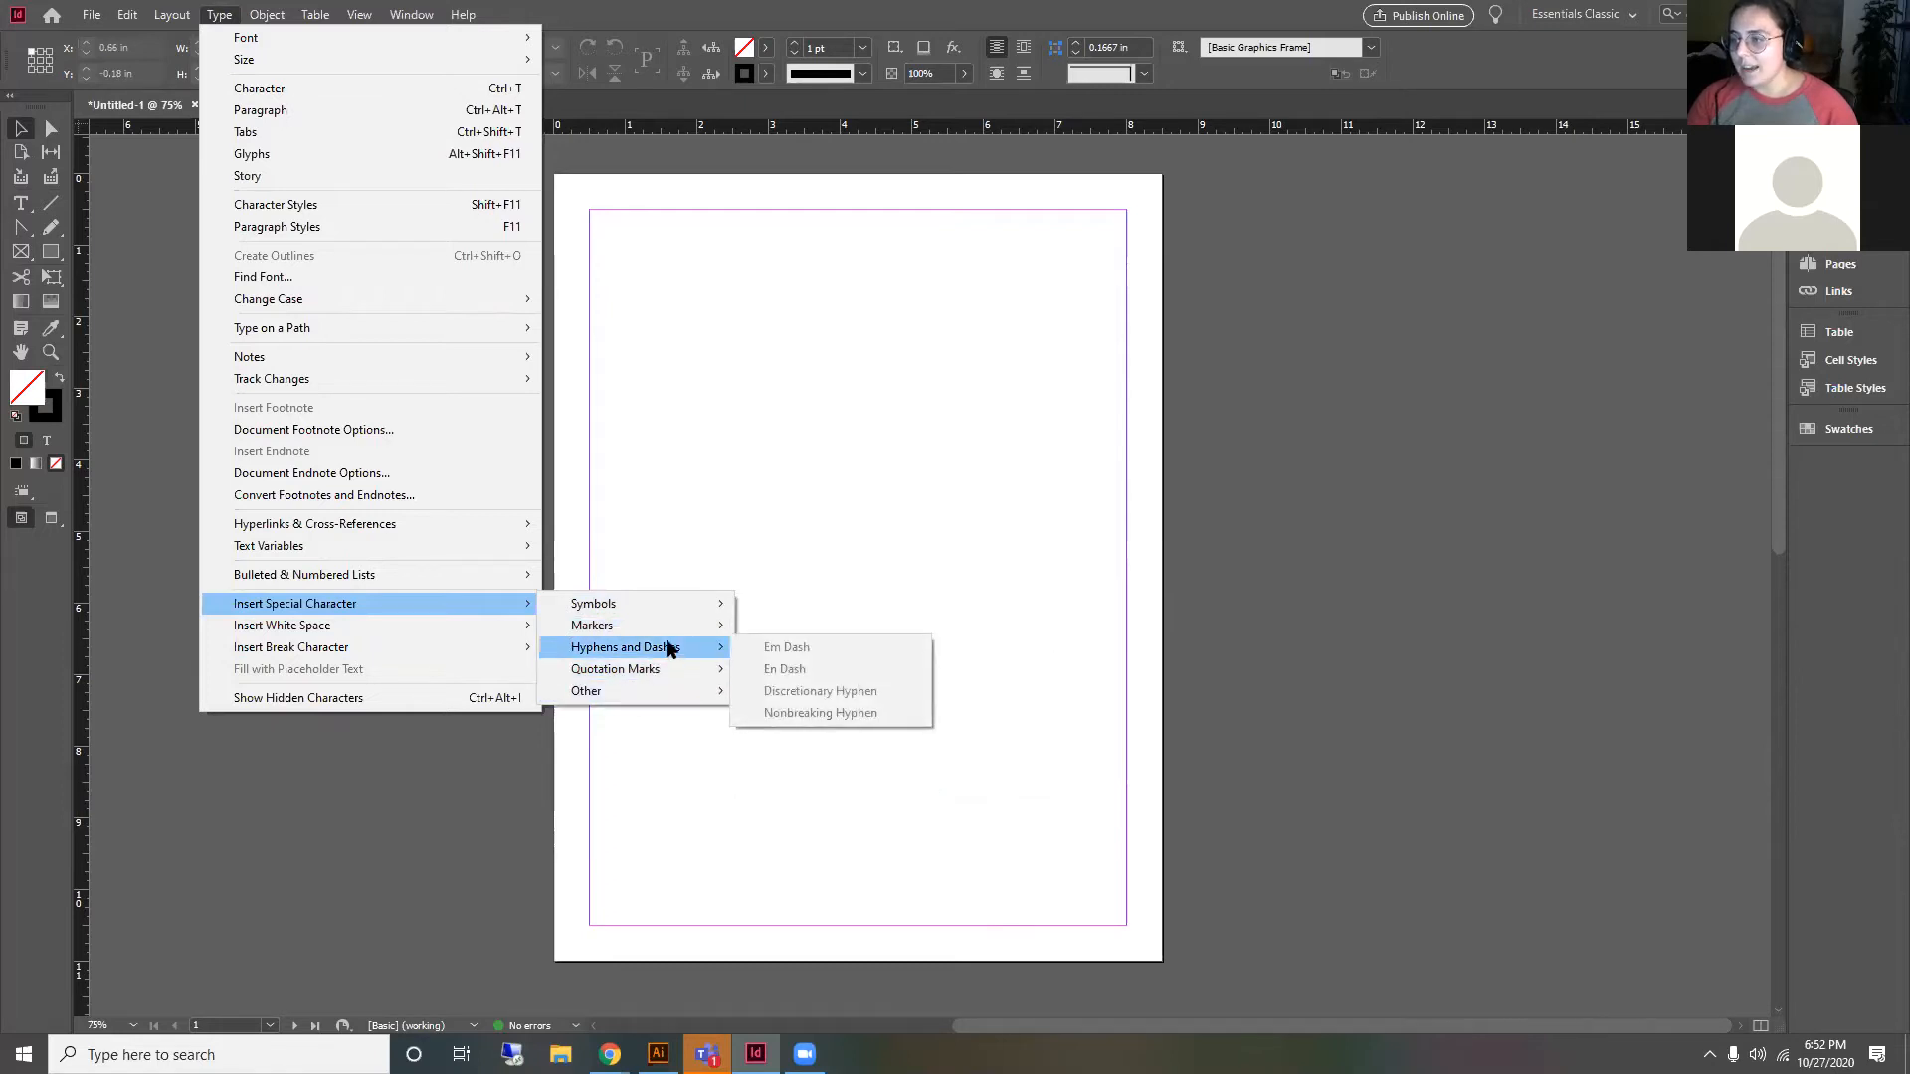
pyautogui.moveTo(660, 624)
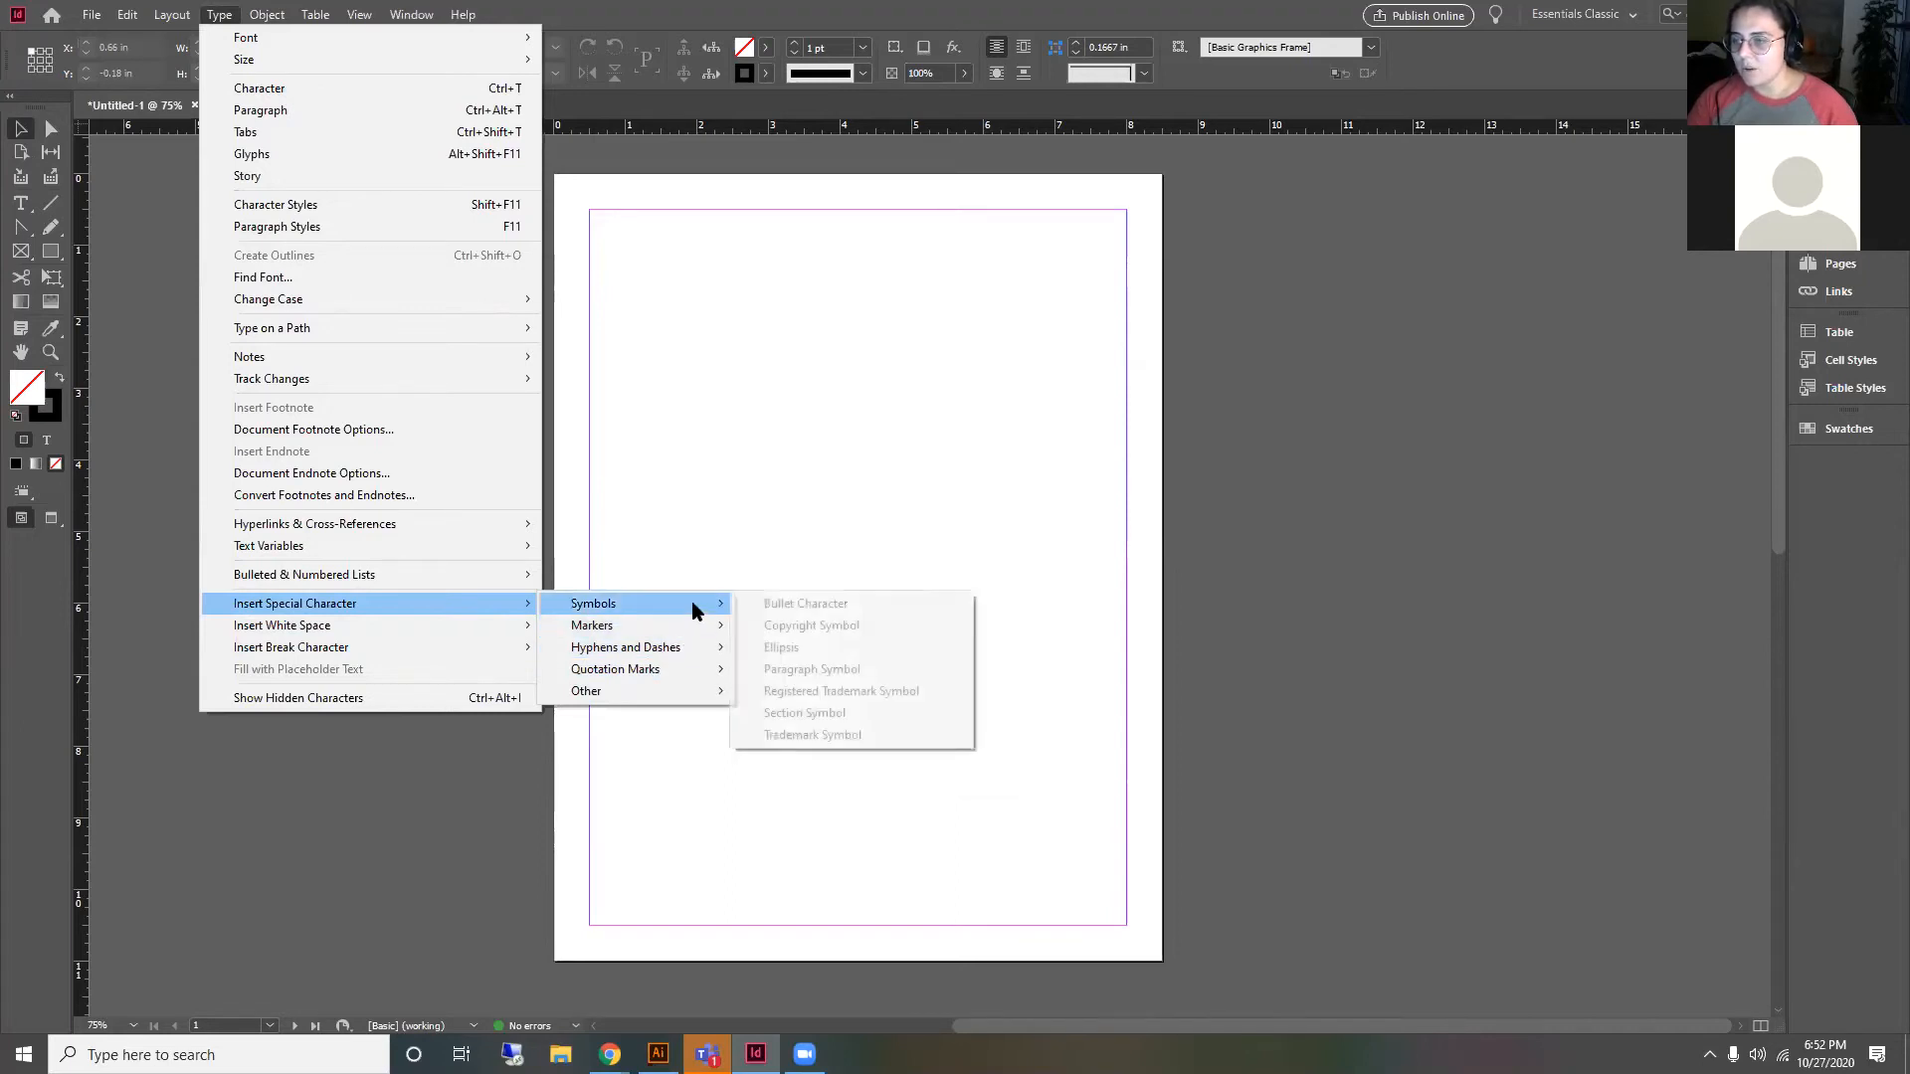
pyautogui.moveTo(439, 576)
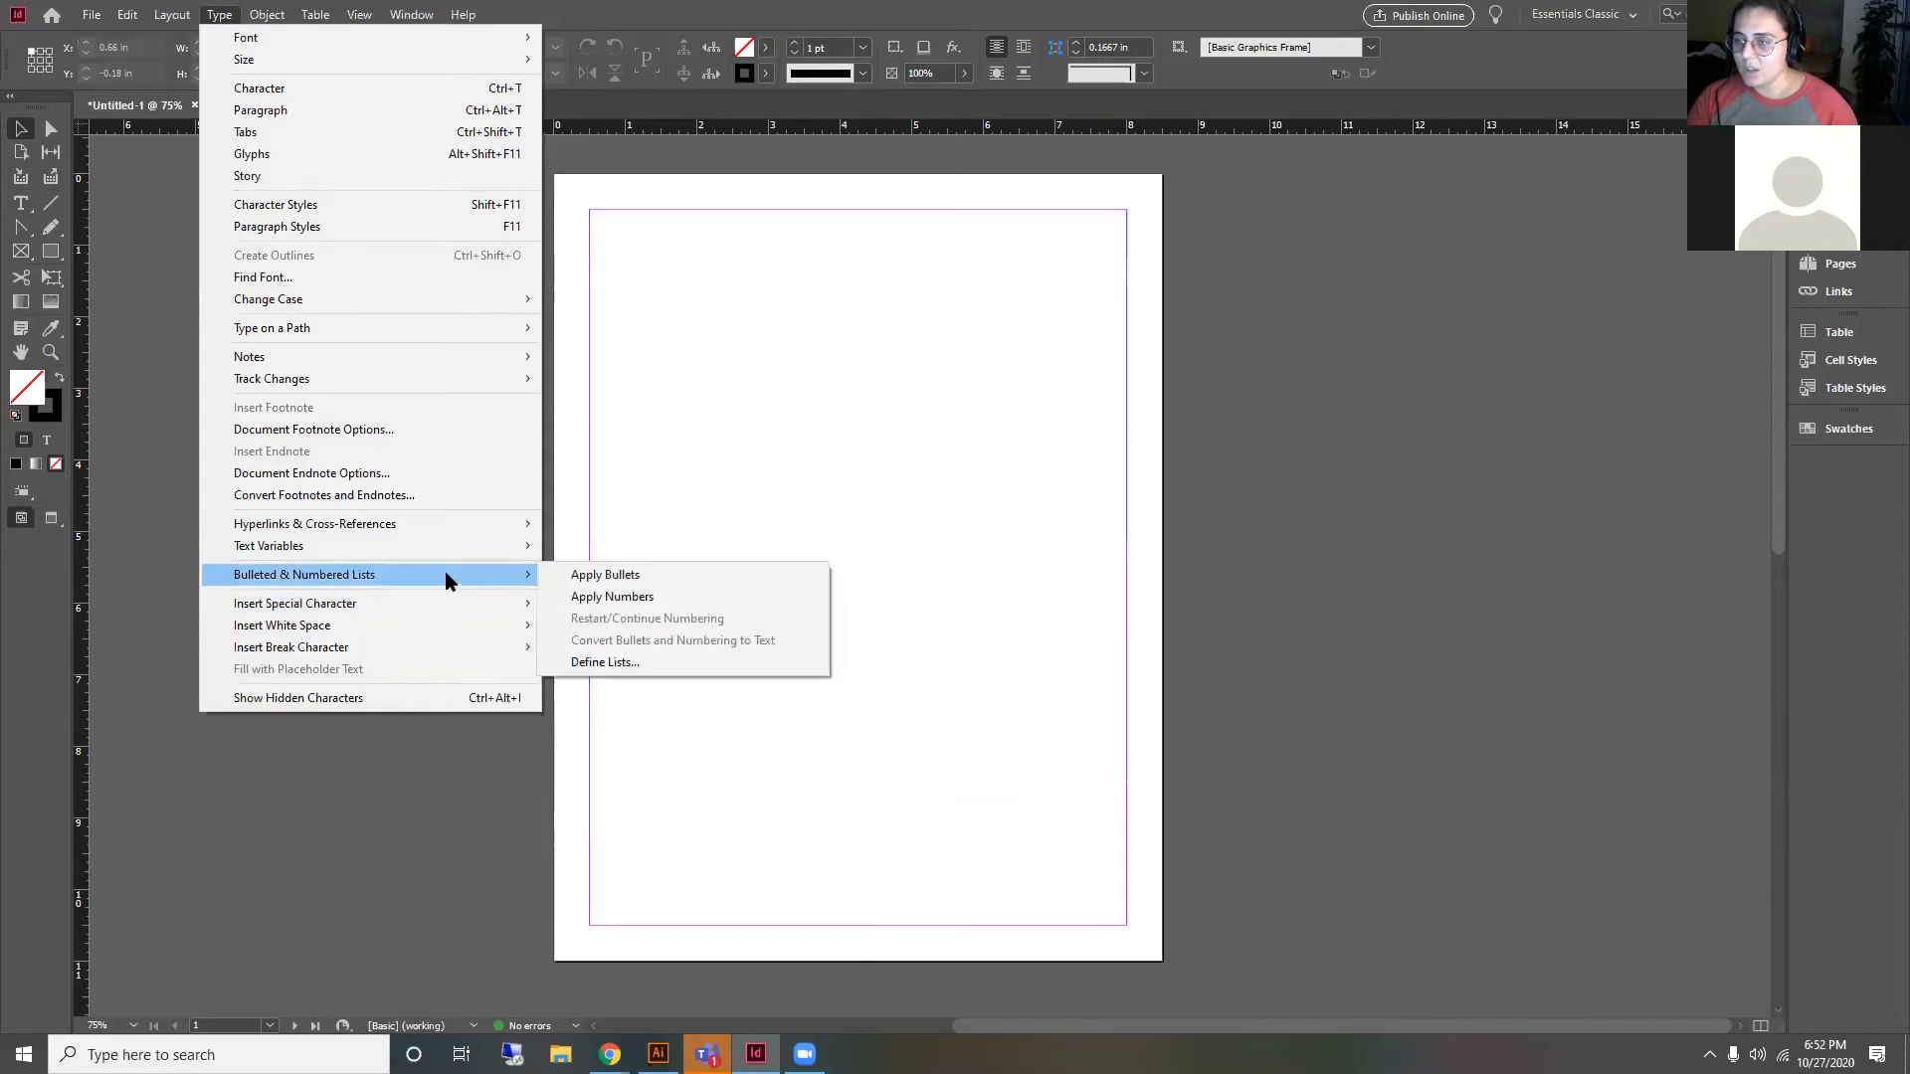
pyautogui.moveTo(463, 531)
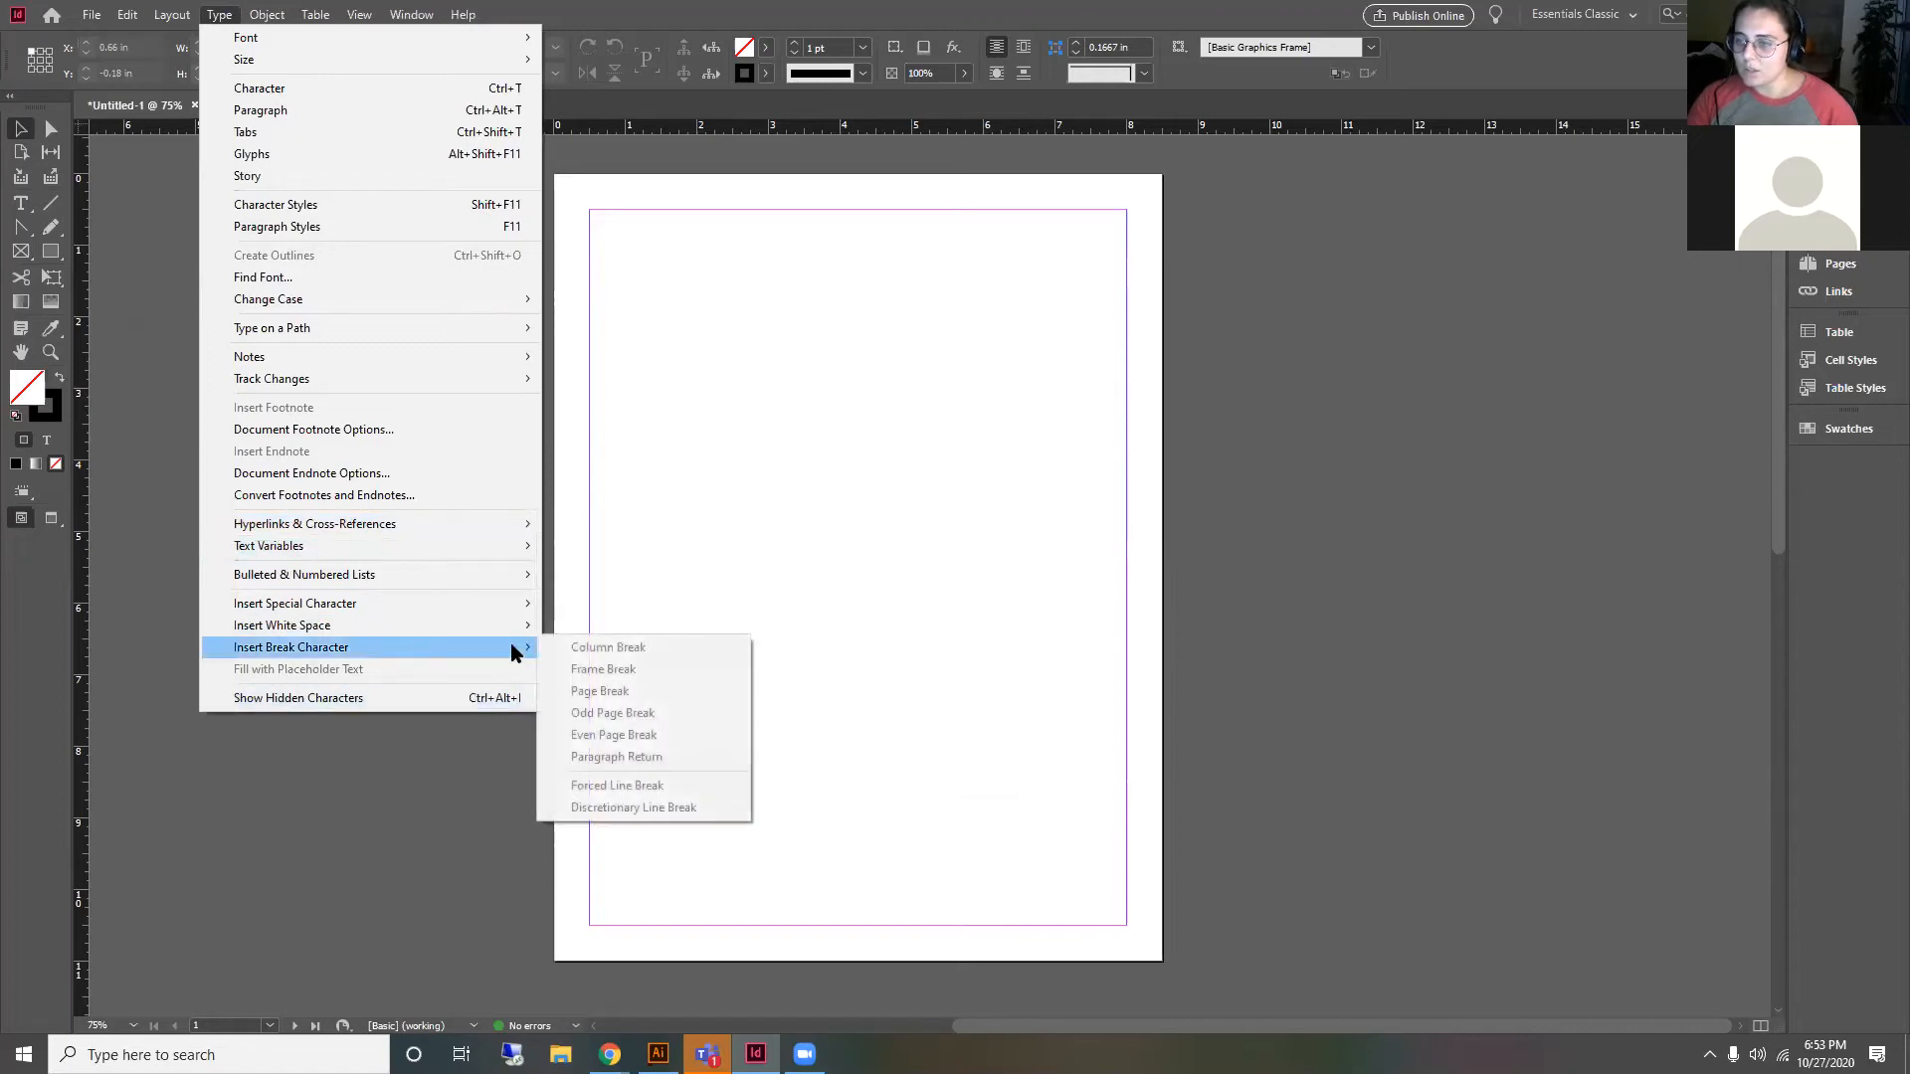
pyautogui.moveTo(518, 654)
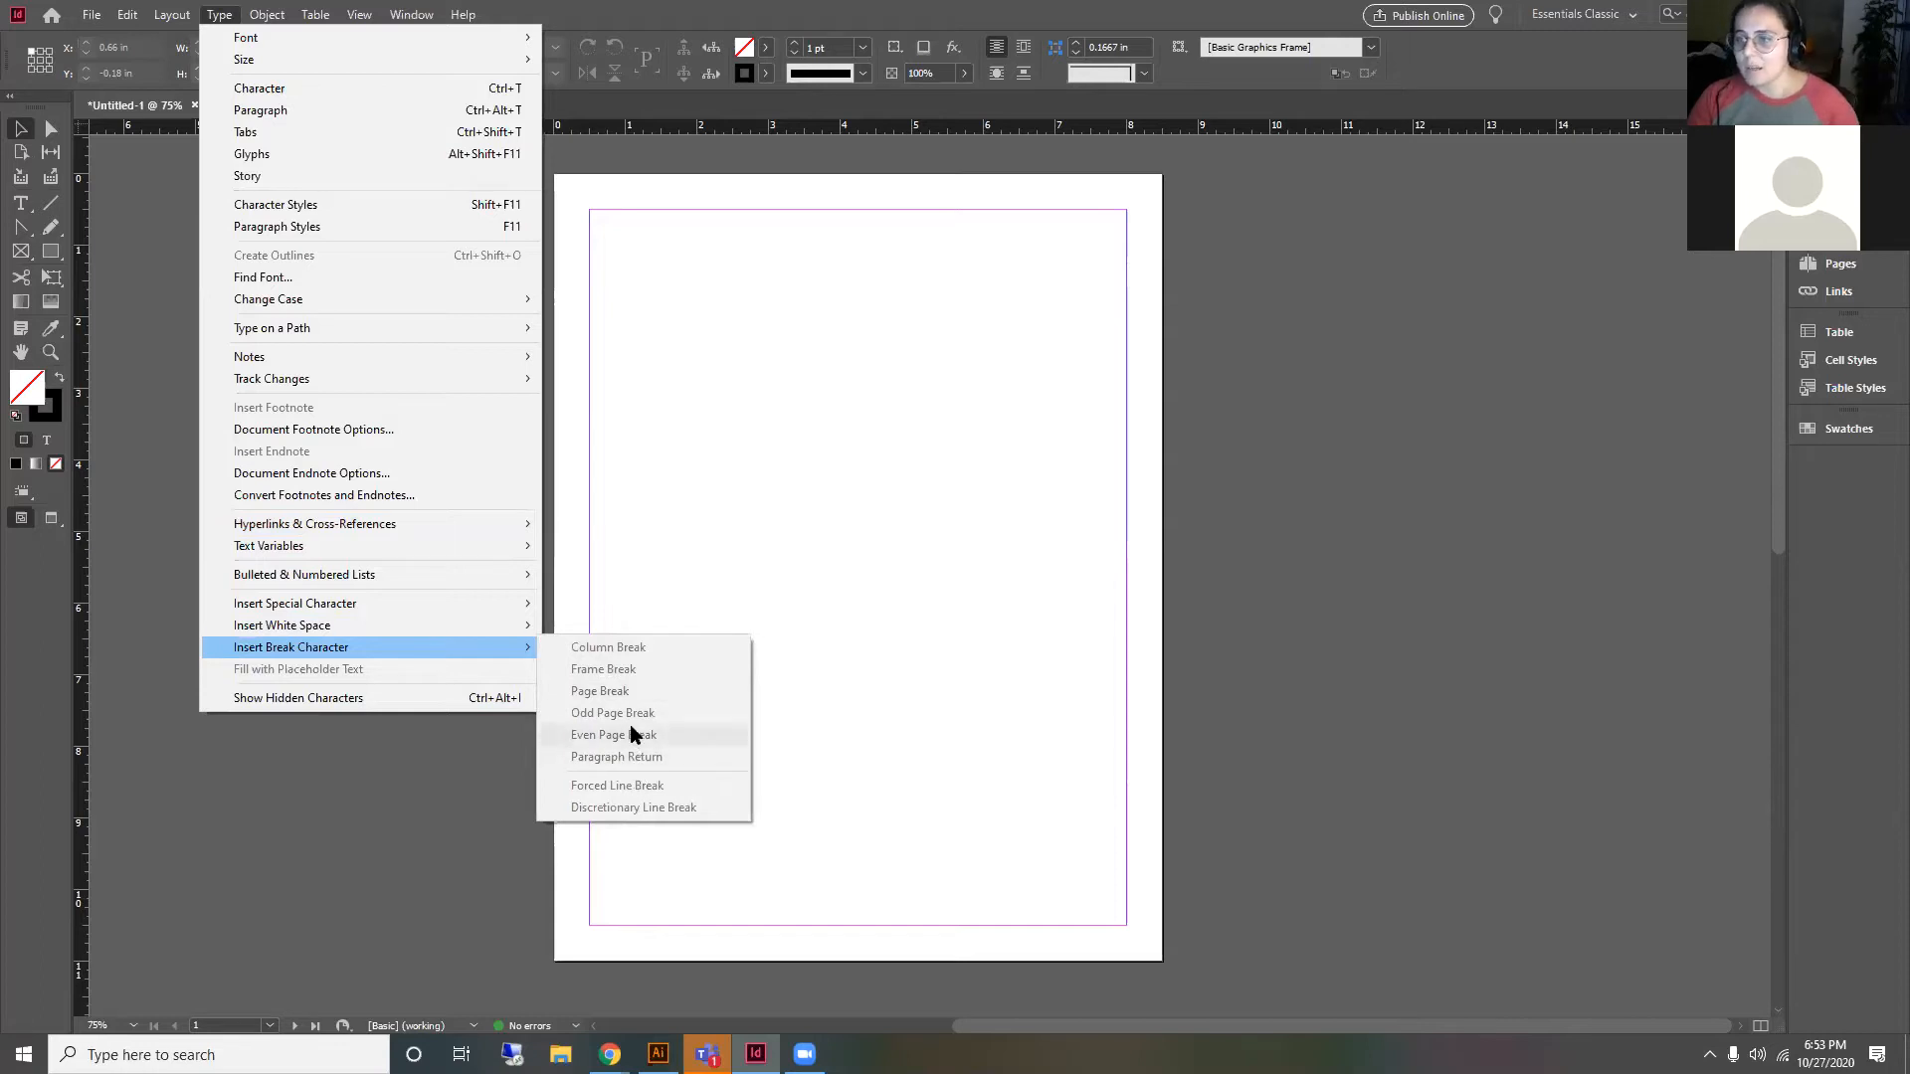
pyautogui.click(715, 529)
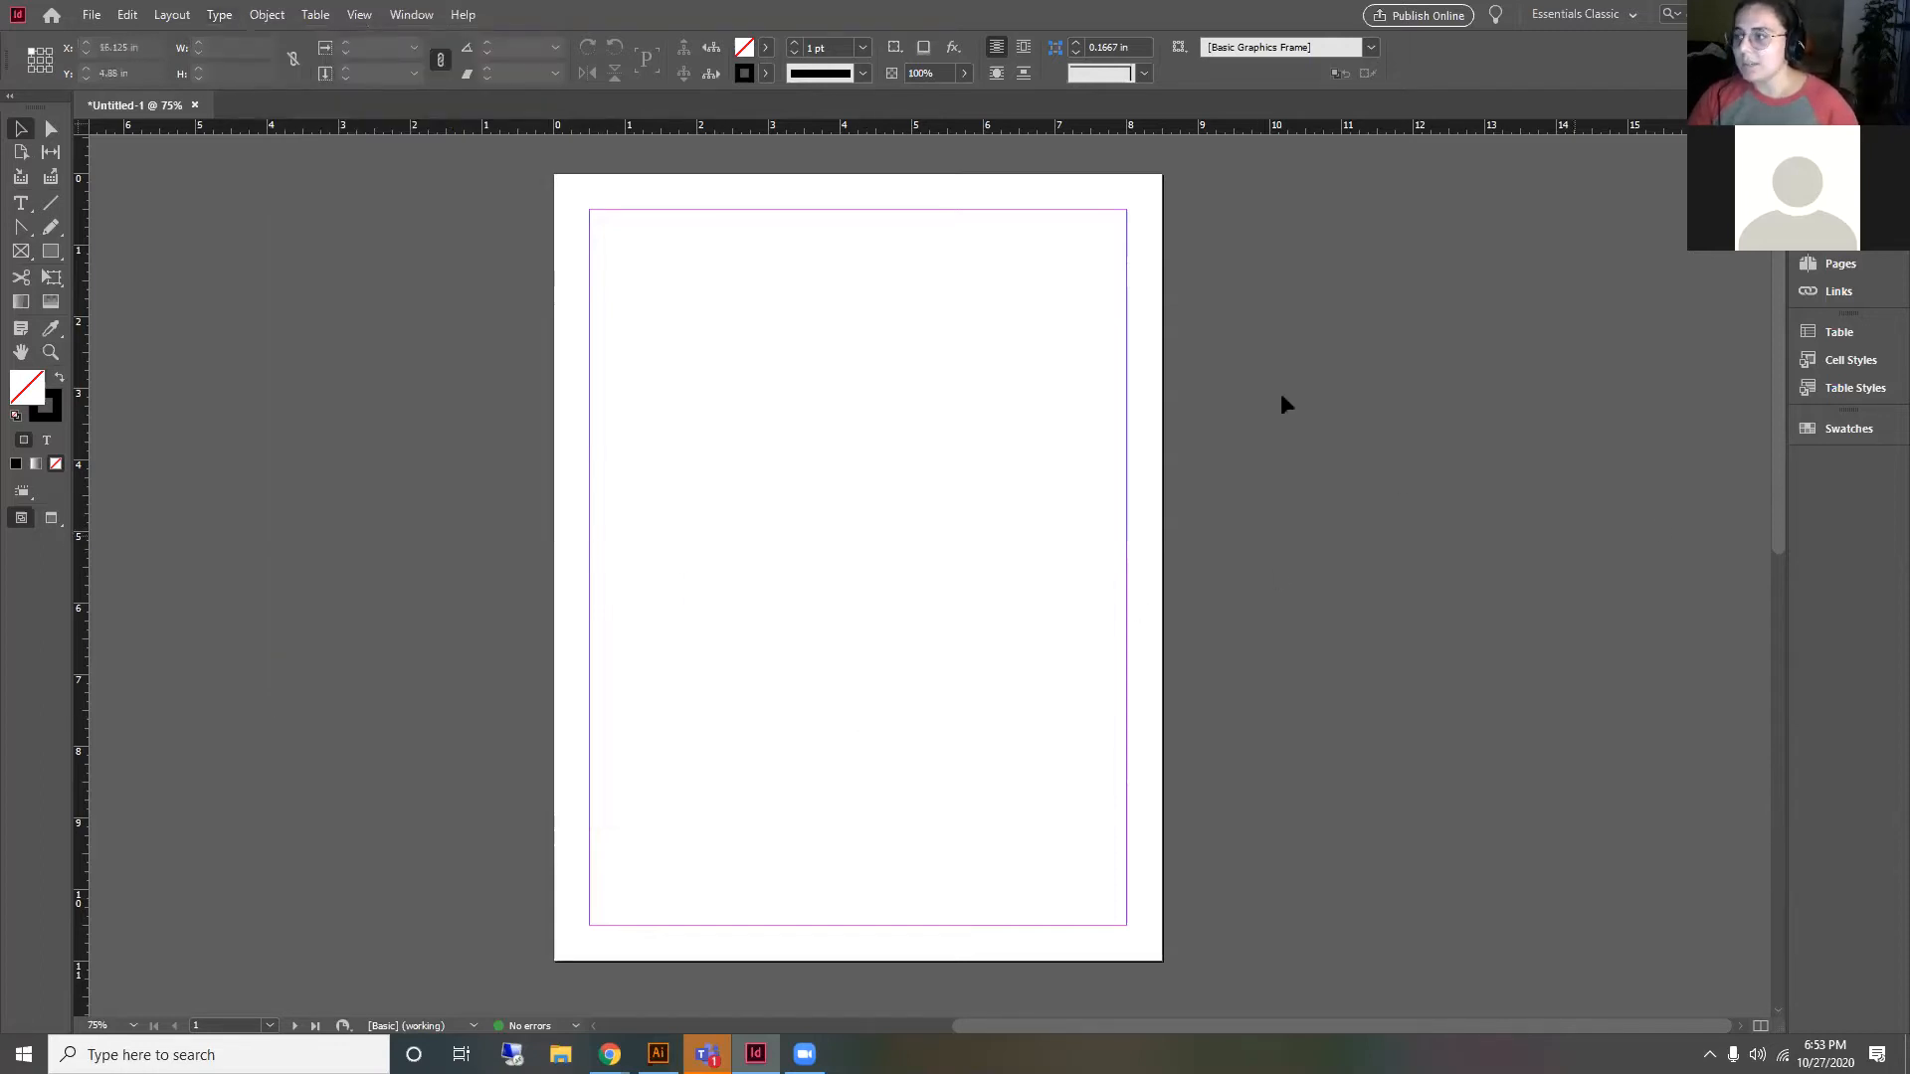
# Step: Try a vertical guide at about 4.46 in on page 1 only, compare it with the other pages, and delete it
pyautogui.click(21, 252)
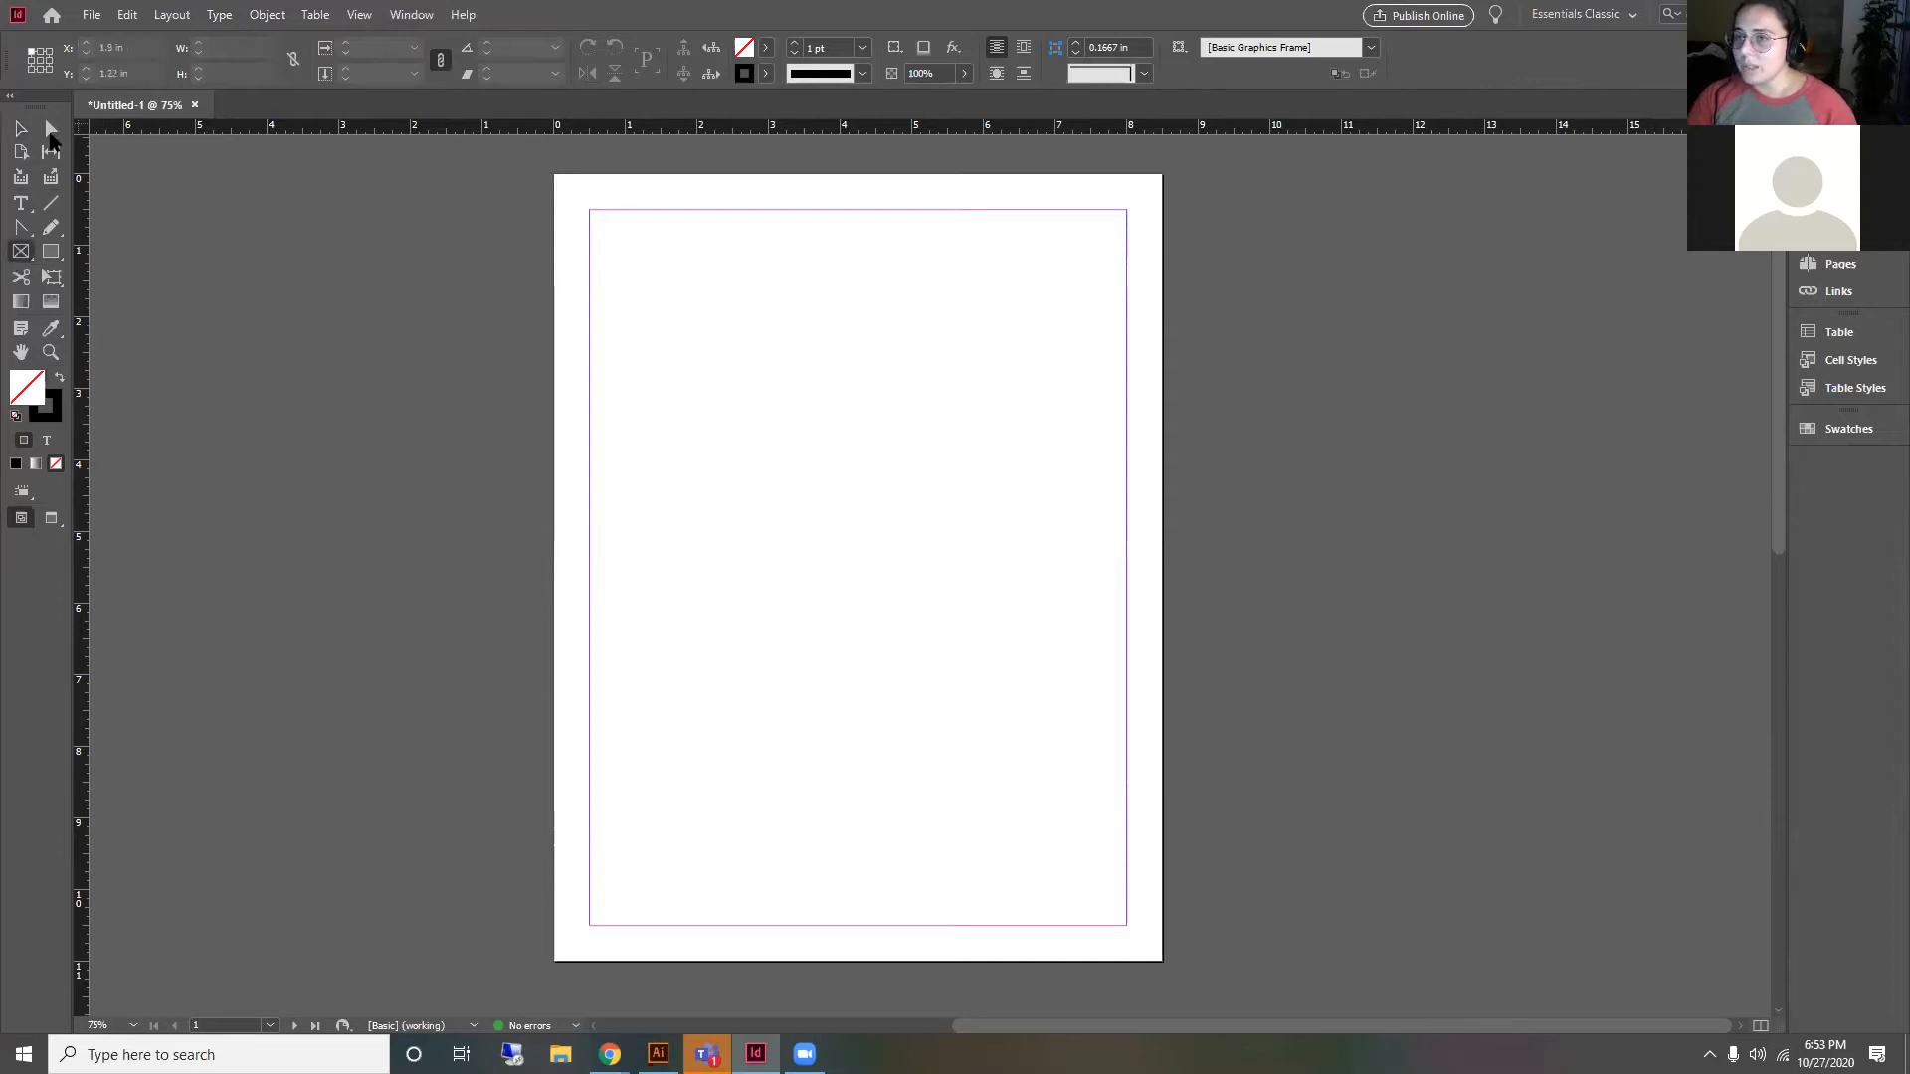
pyautogui.moveTo(82, 167); pyautogui.dragTo(872, 411)
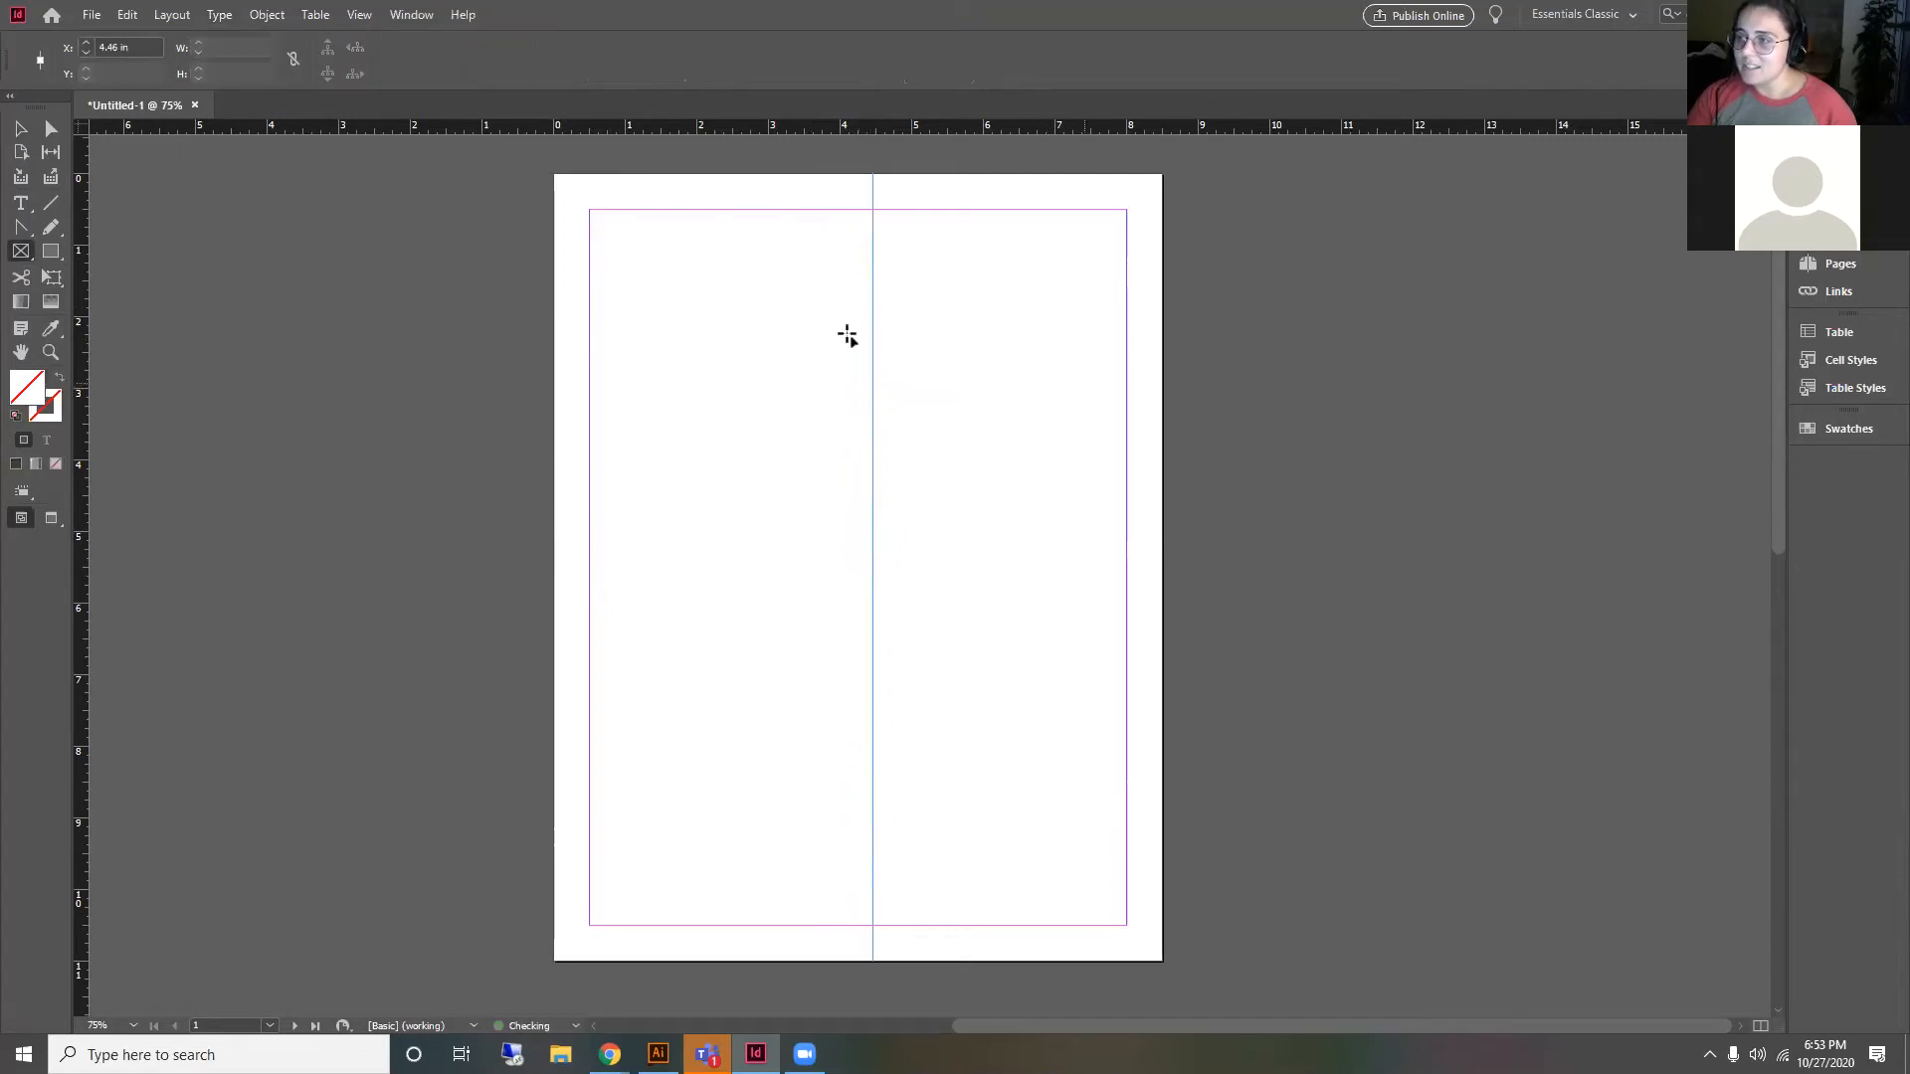
pyautogui.press('v')
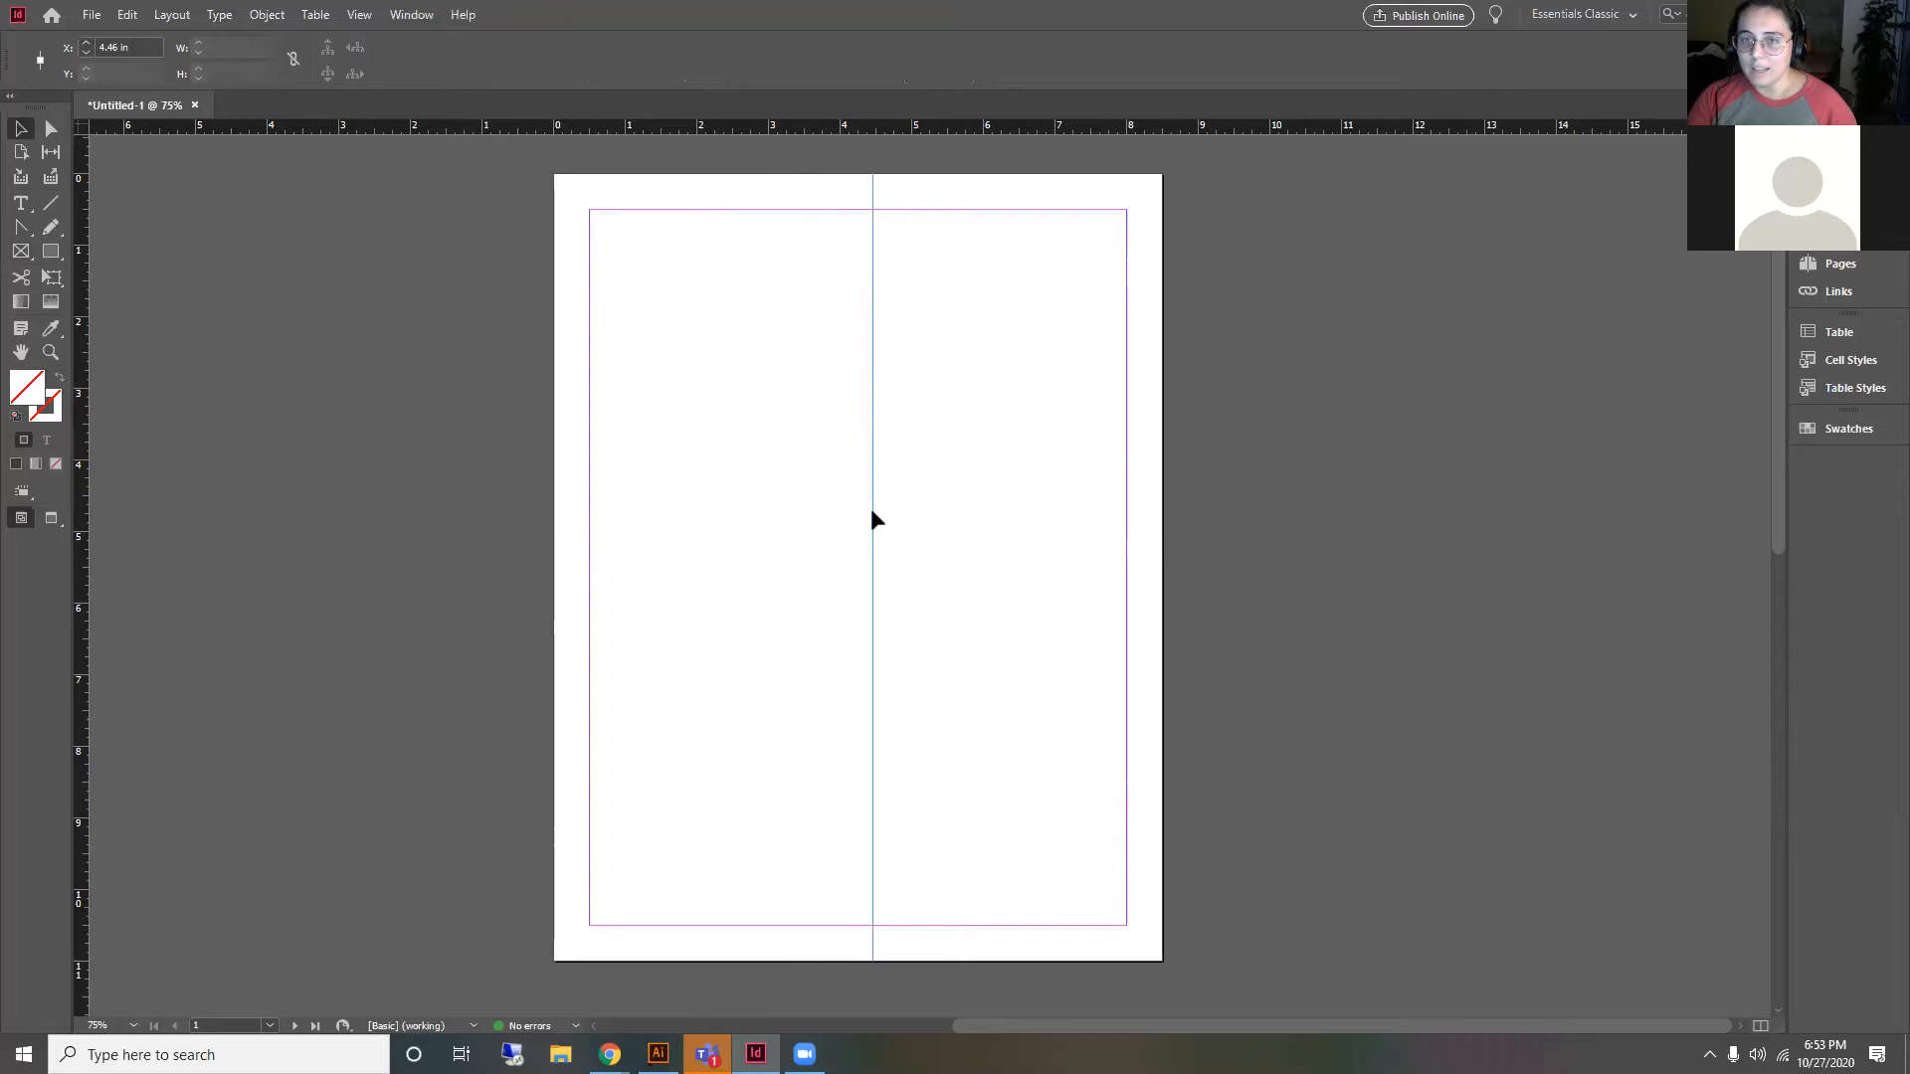
pyautogui.scroll(-6, 1369, 324)
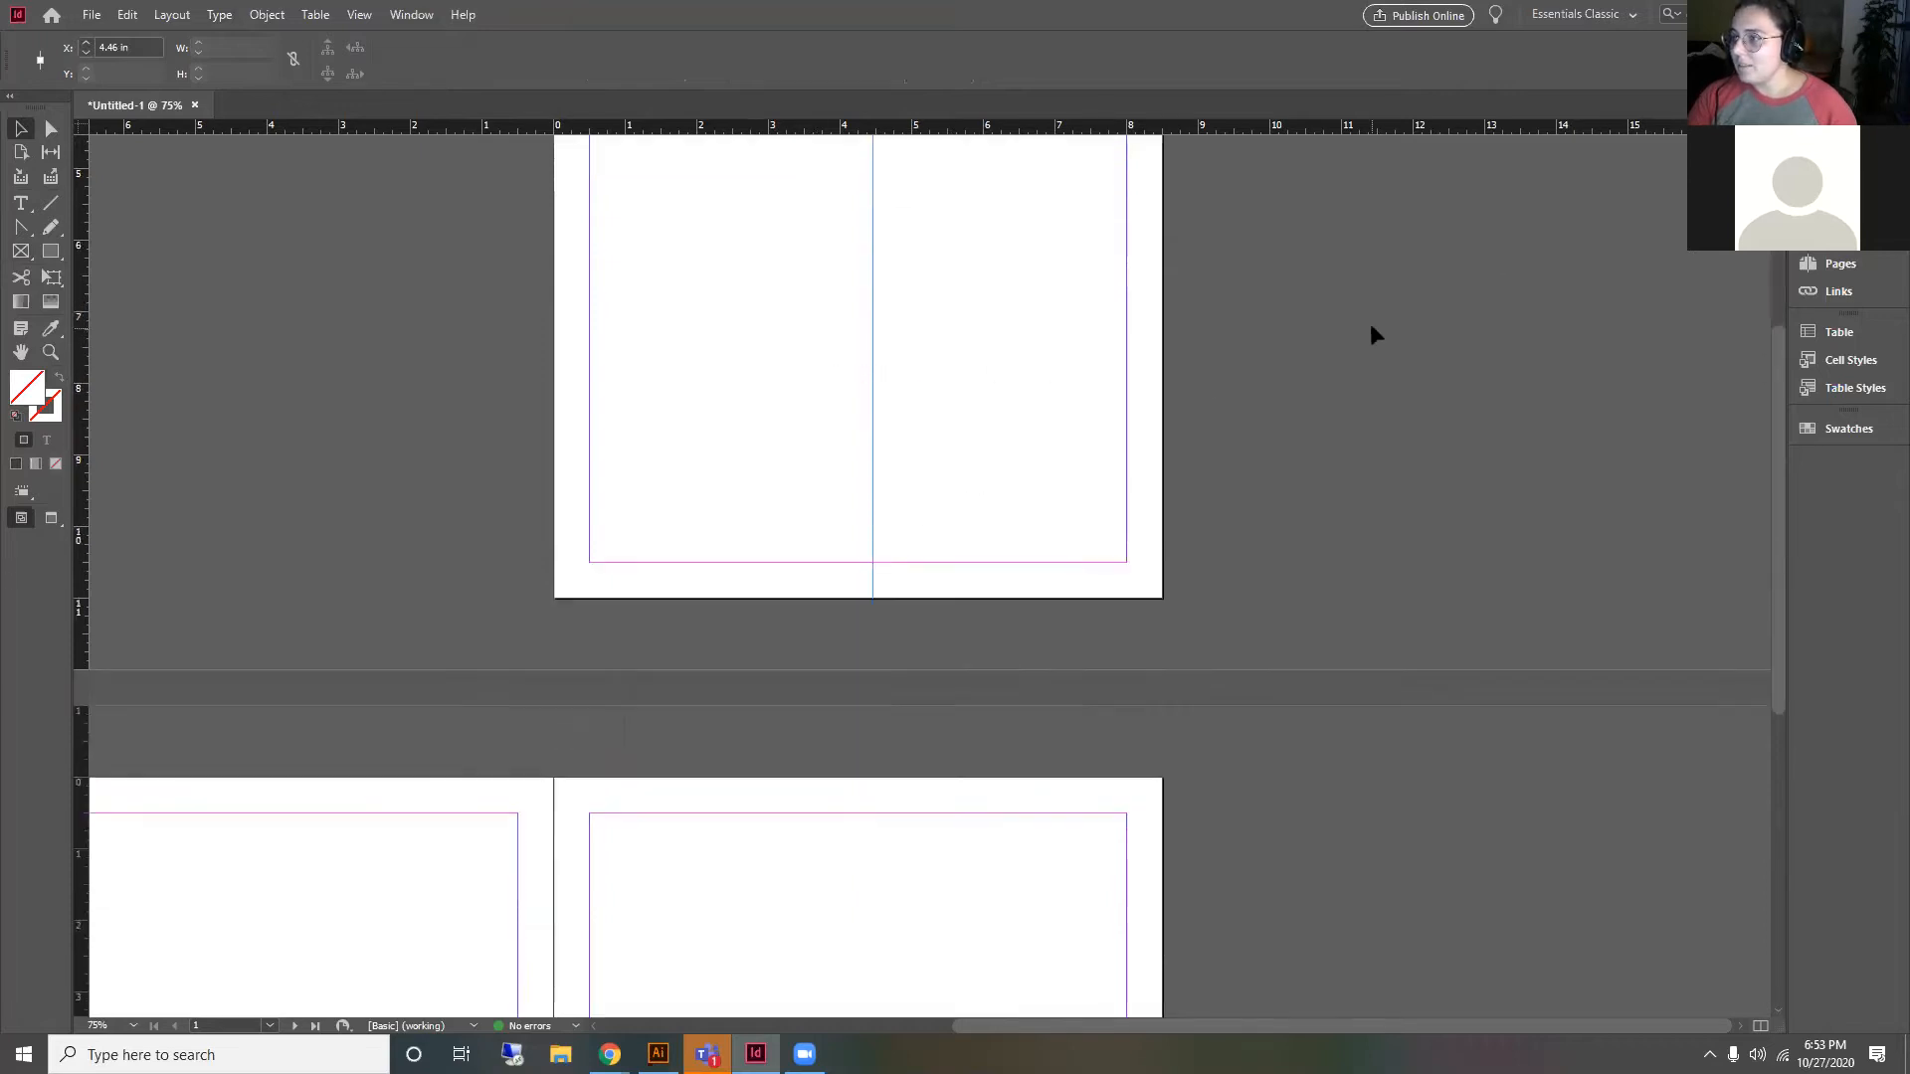
pyautogui.scroll(-4, 1078, 378)
pyautogui.scroll(3, 953, 559)
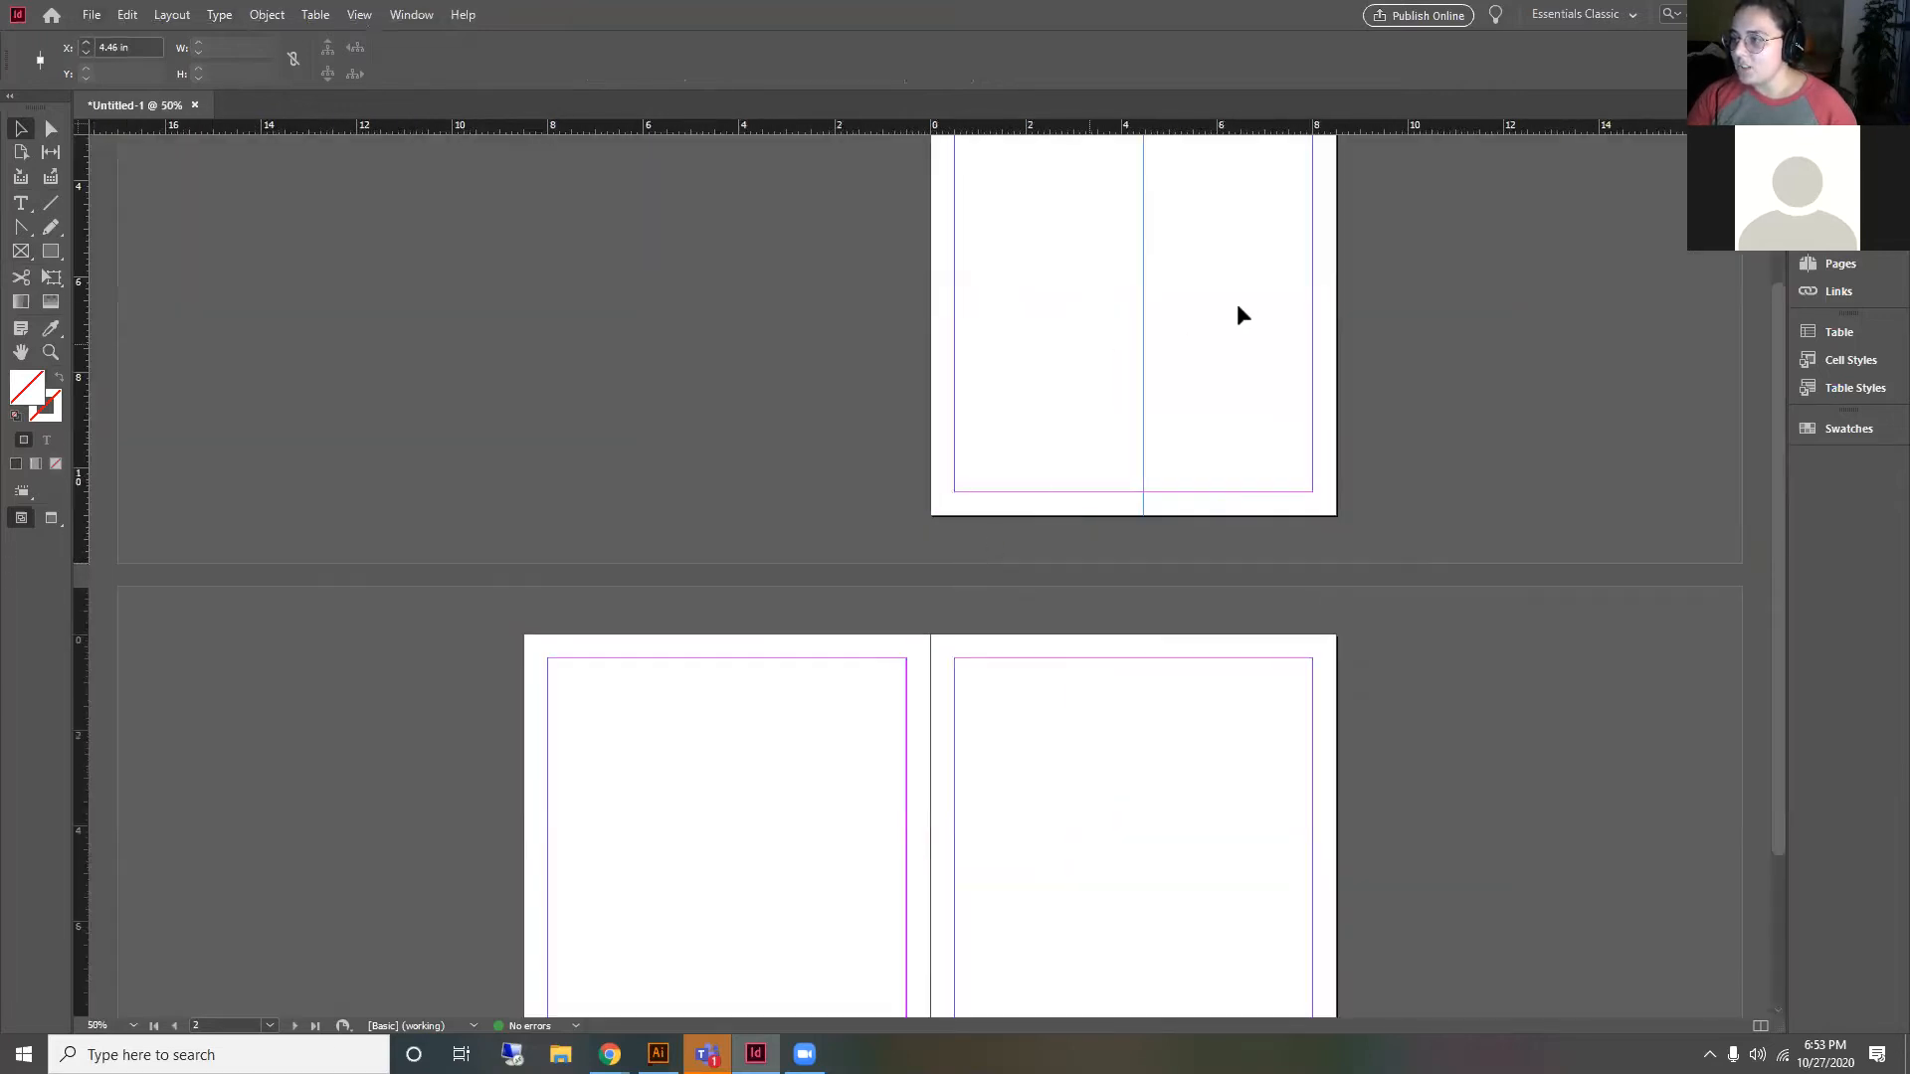
pyautogui.scroll(-3, 882, 408)
pyautogui.scroll(6, 1047, 445)
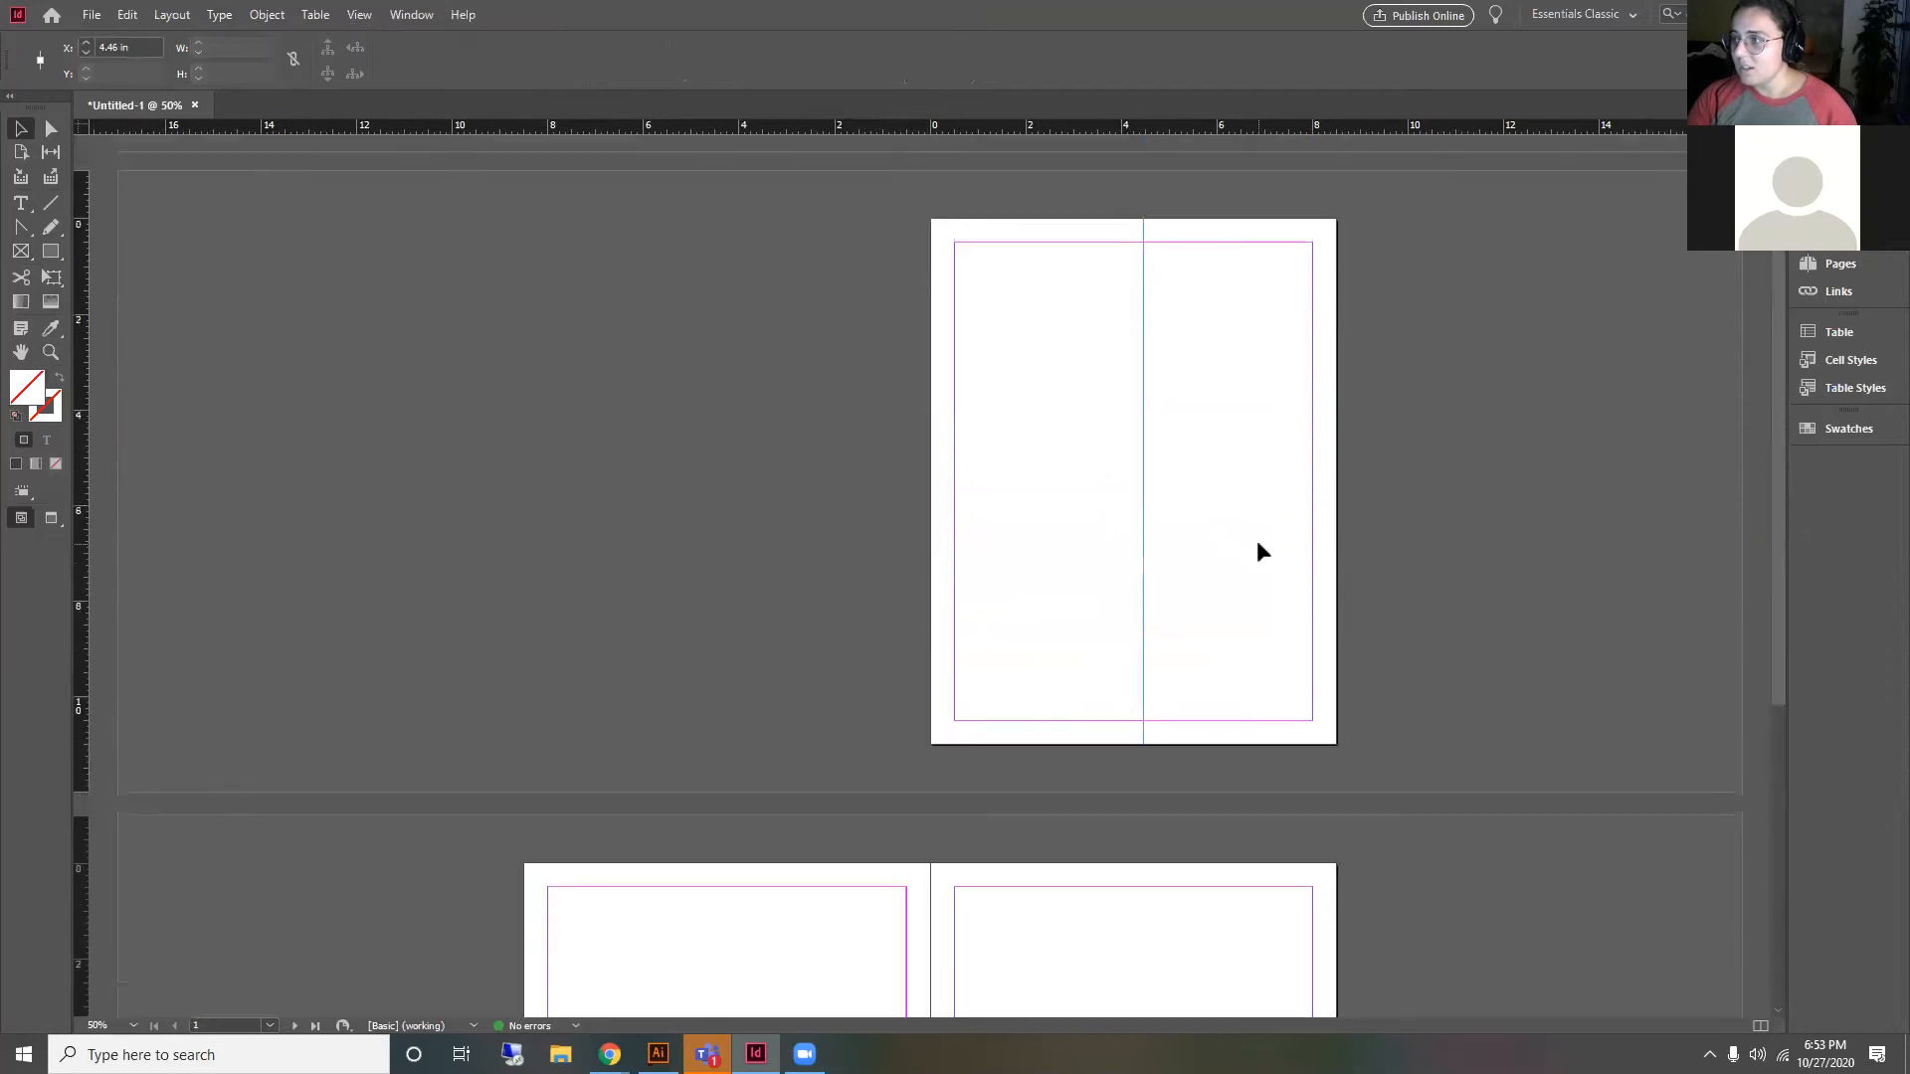
pyautogui.press('Delete')
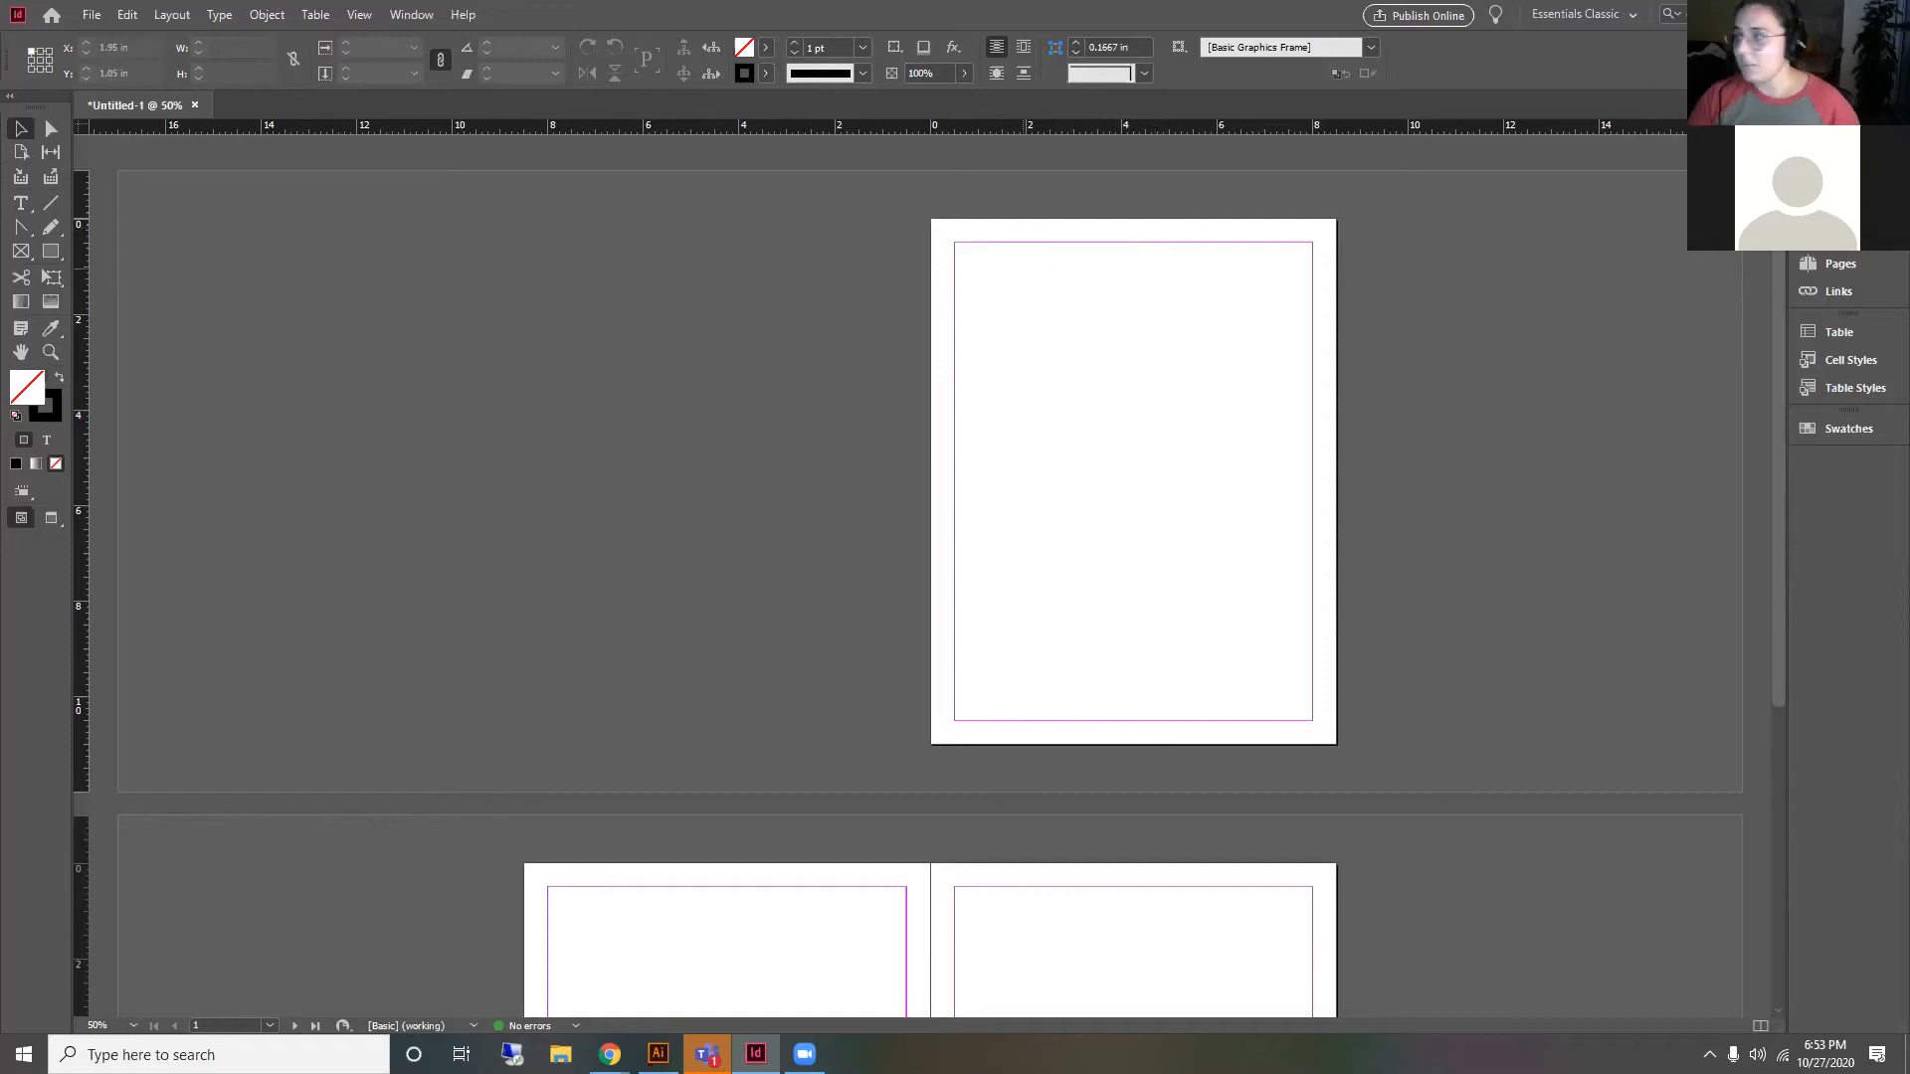
# Step: Add a vertical guide down the middle of both A-Master pages and check the guides on document pages 1 to 3
pyautogui.click(1880, 264)
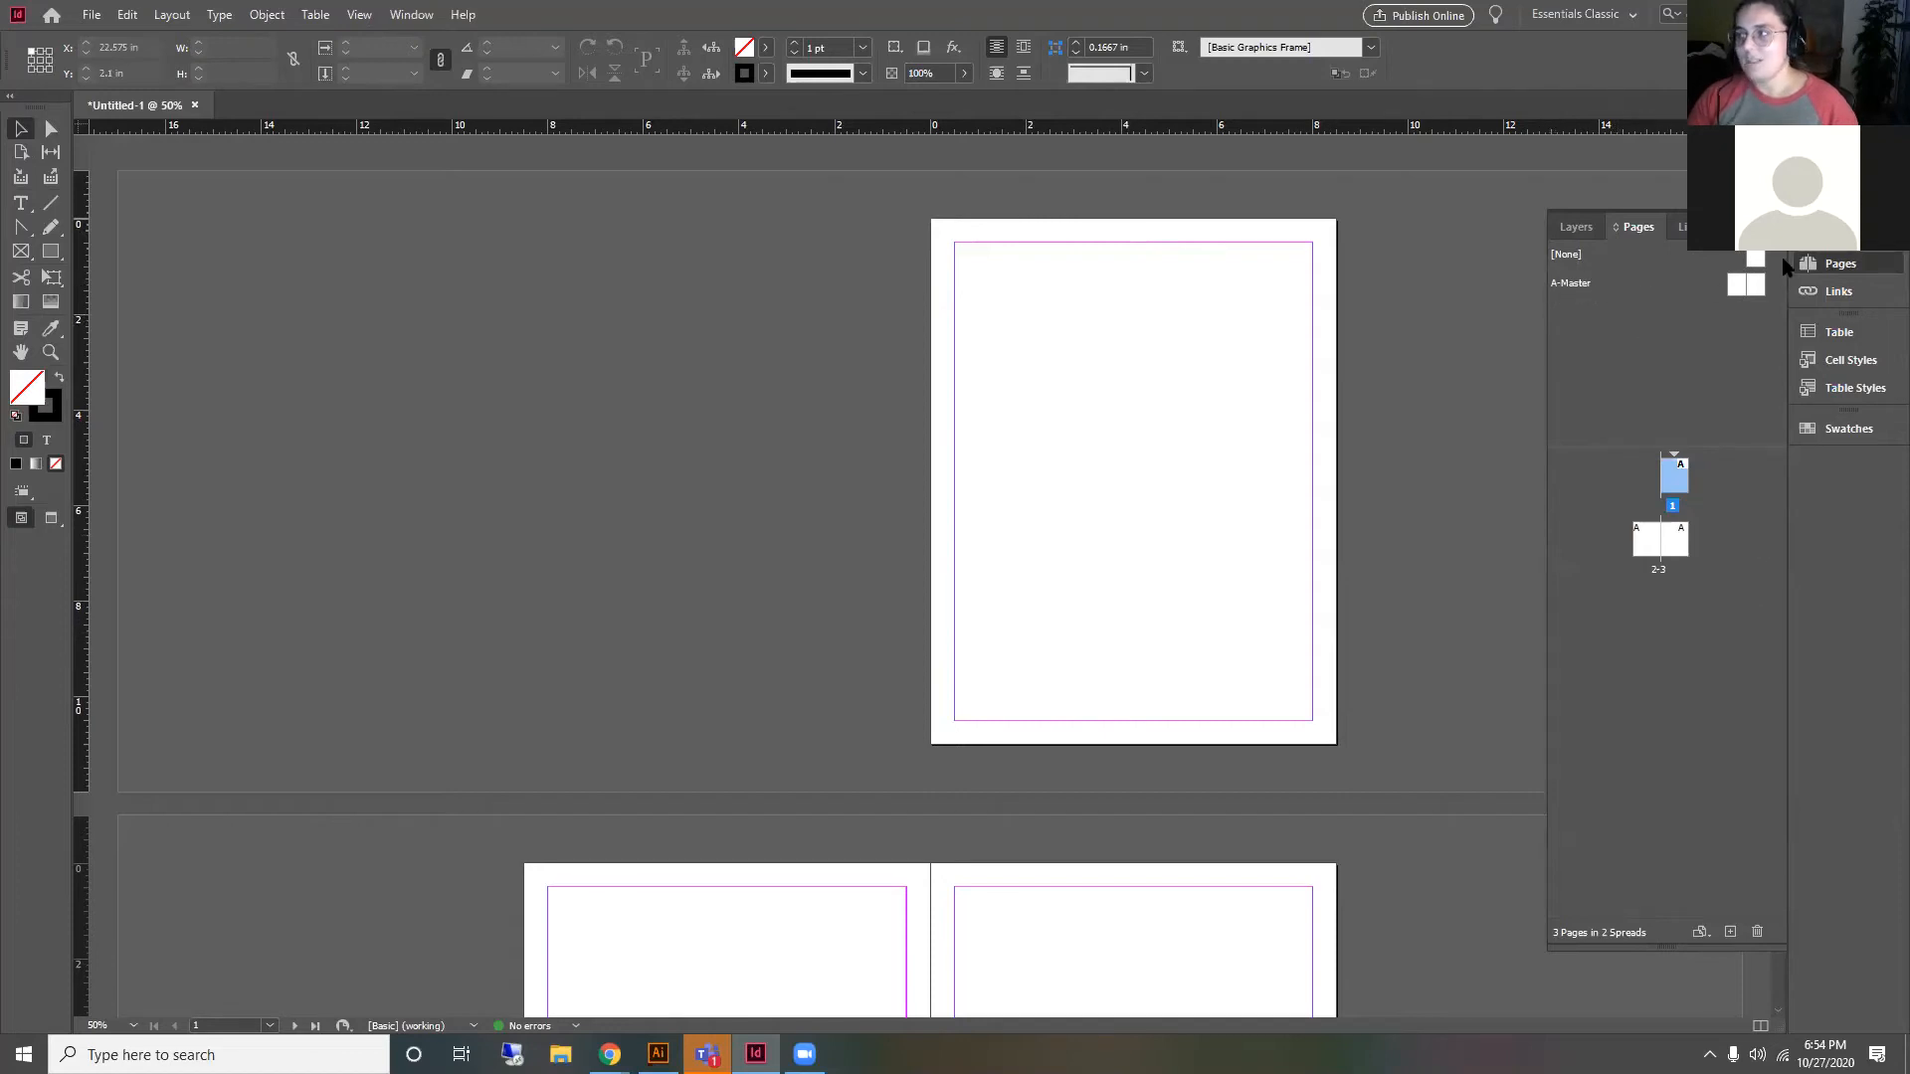
pyautogui.doubleClick(1743, 288)
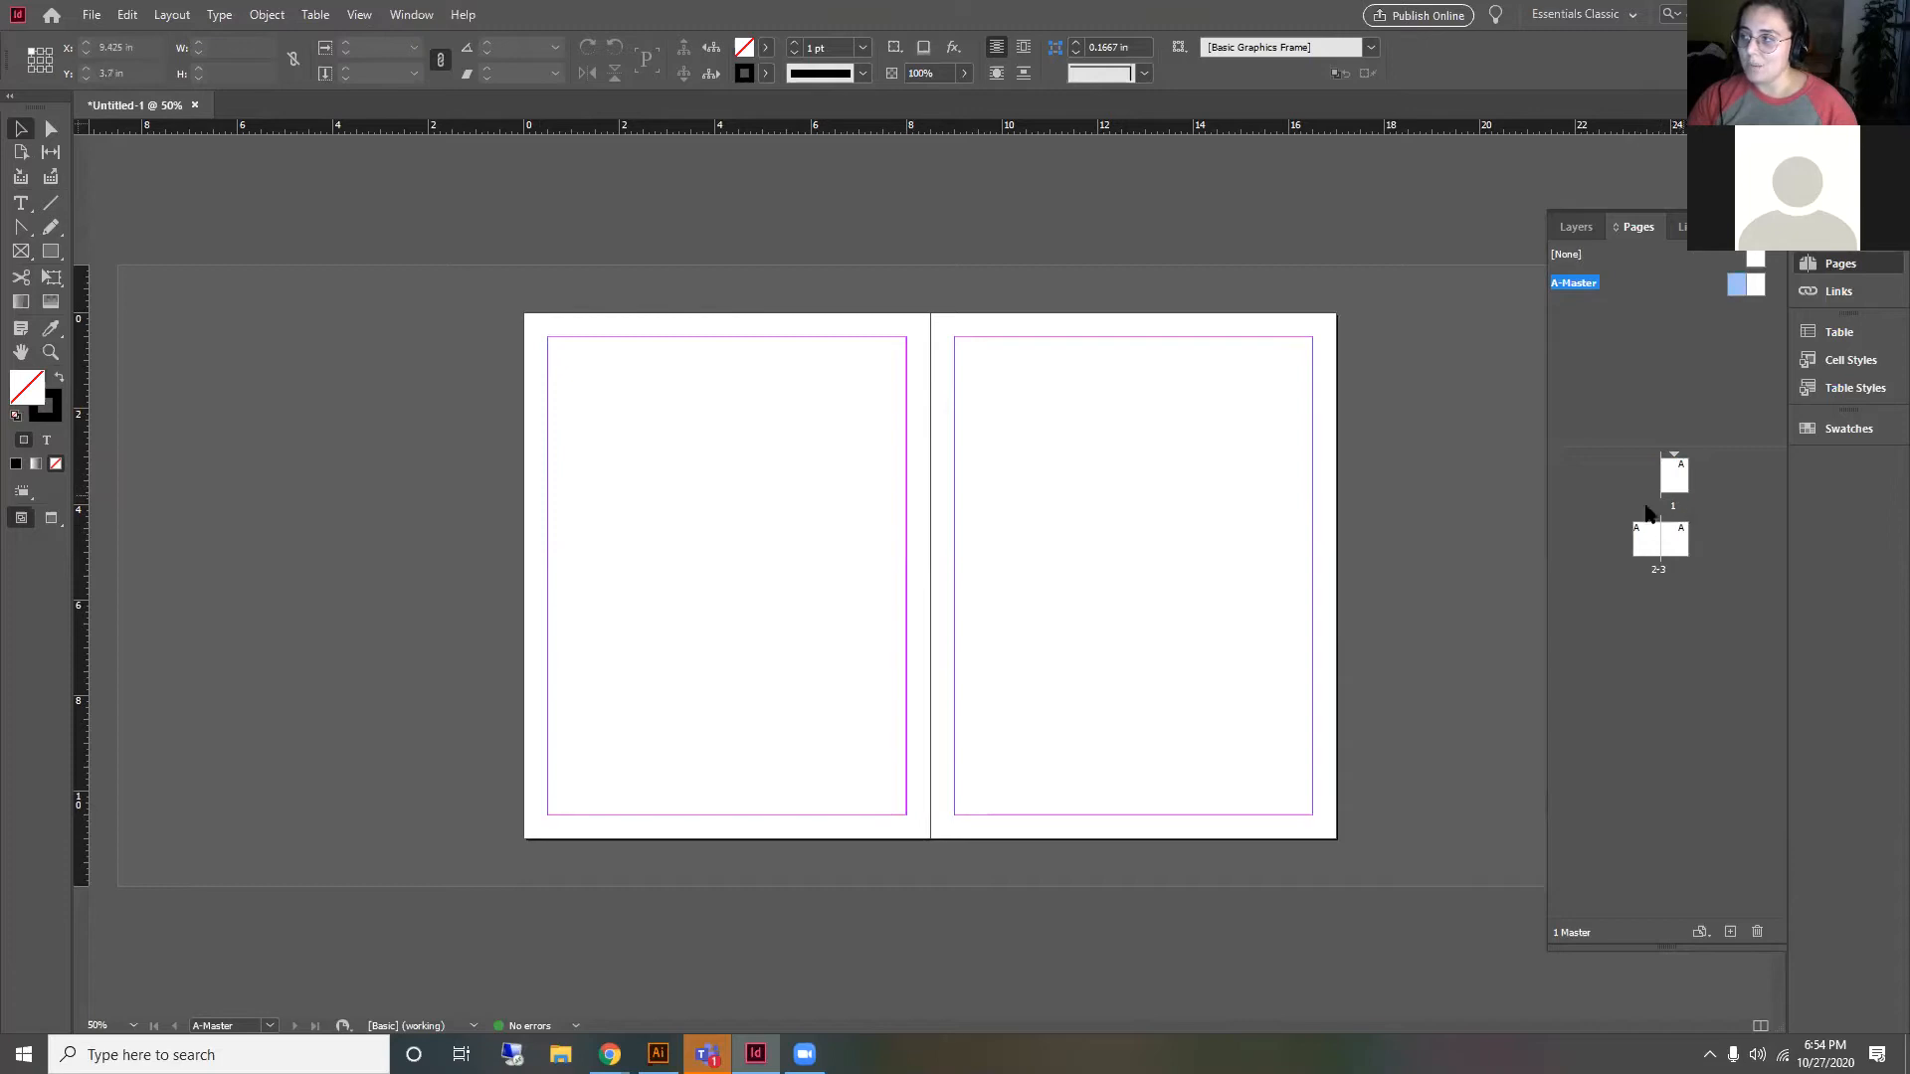
pyautogui.moveTo(122, 379); pyautogui.dragTo(723, 535)
pyautogui.moveTo(83, 517); pyautogui.dragTo(1133, 597)
pyautogui.click(324, 414)
pyautogui.click(1675, 484)
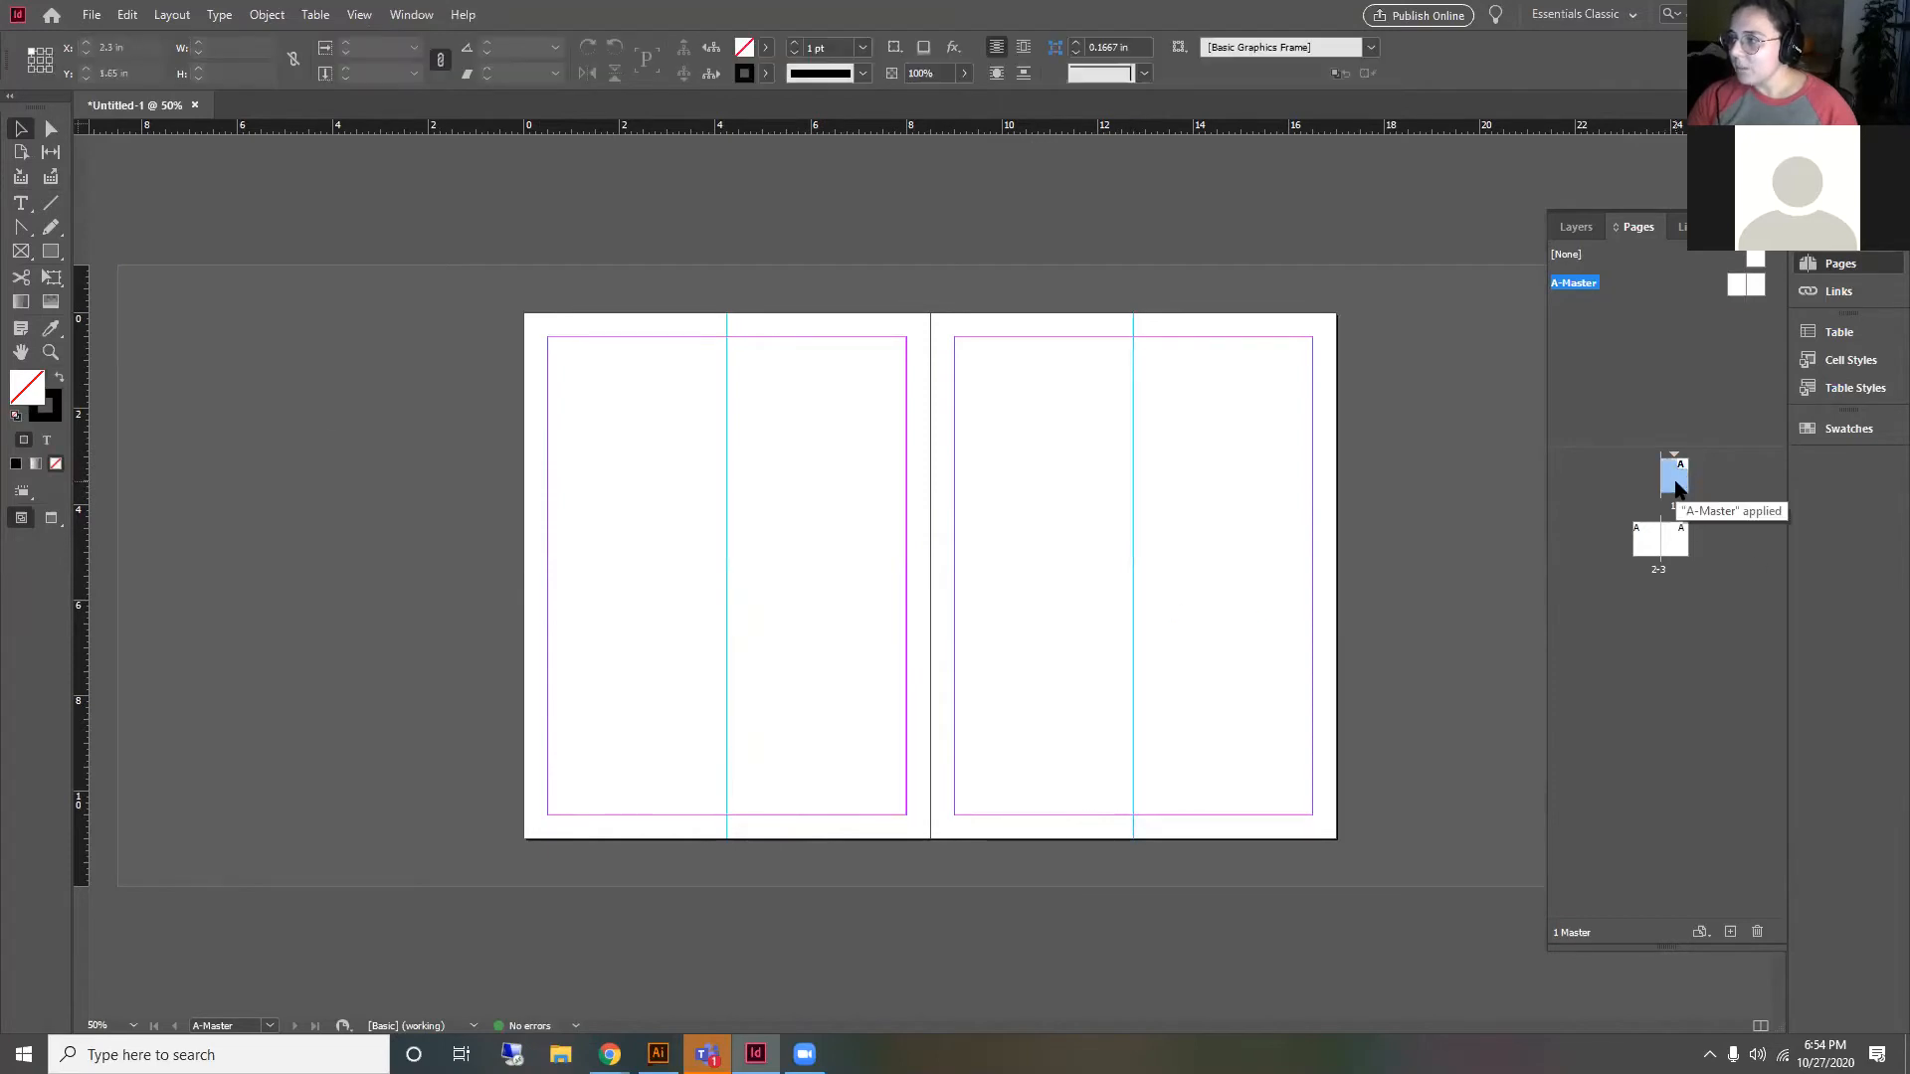
pyautogui.doubleClick(1674, 485)
pyautogui.scroll(-5, 1041, 303)
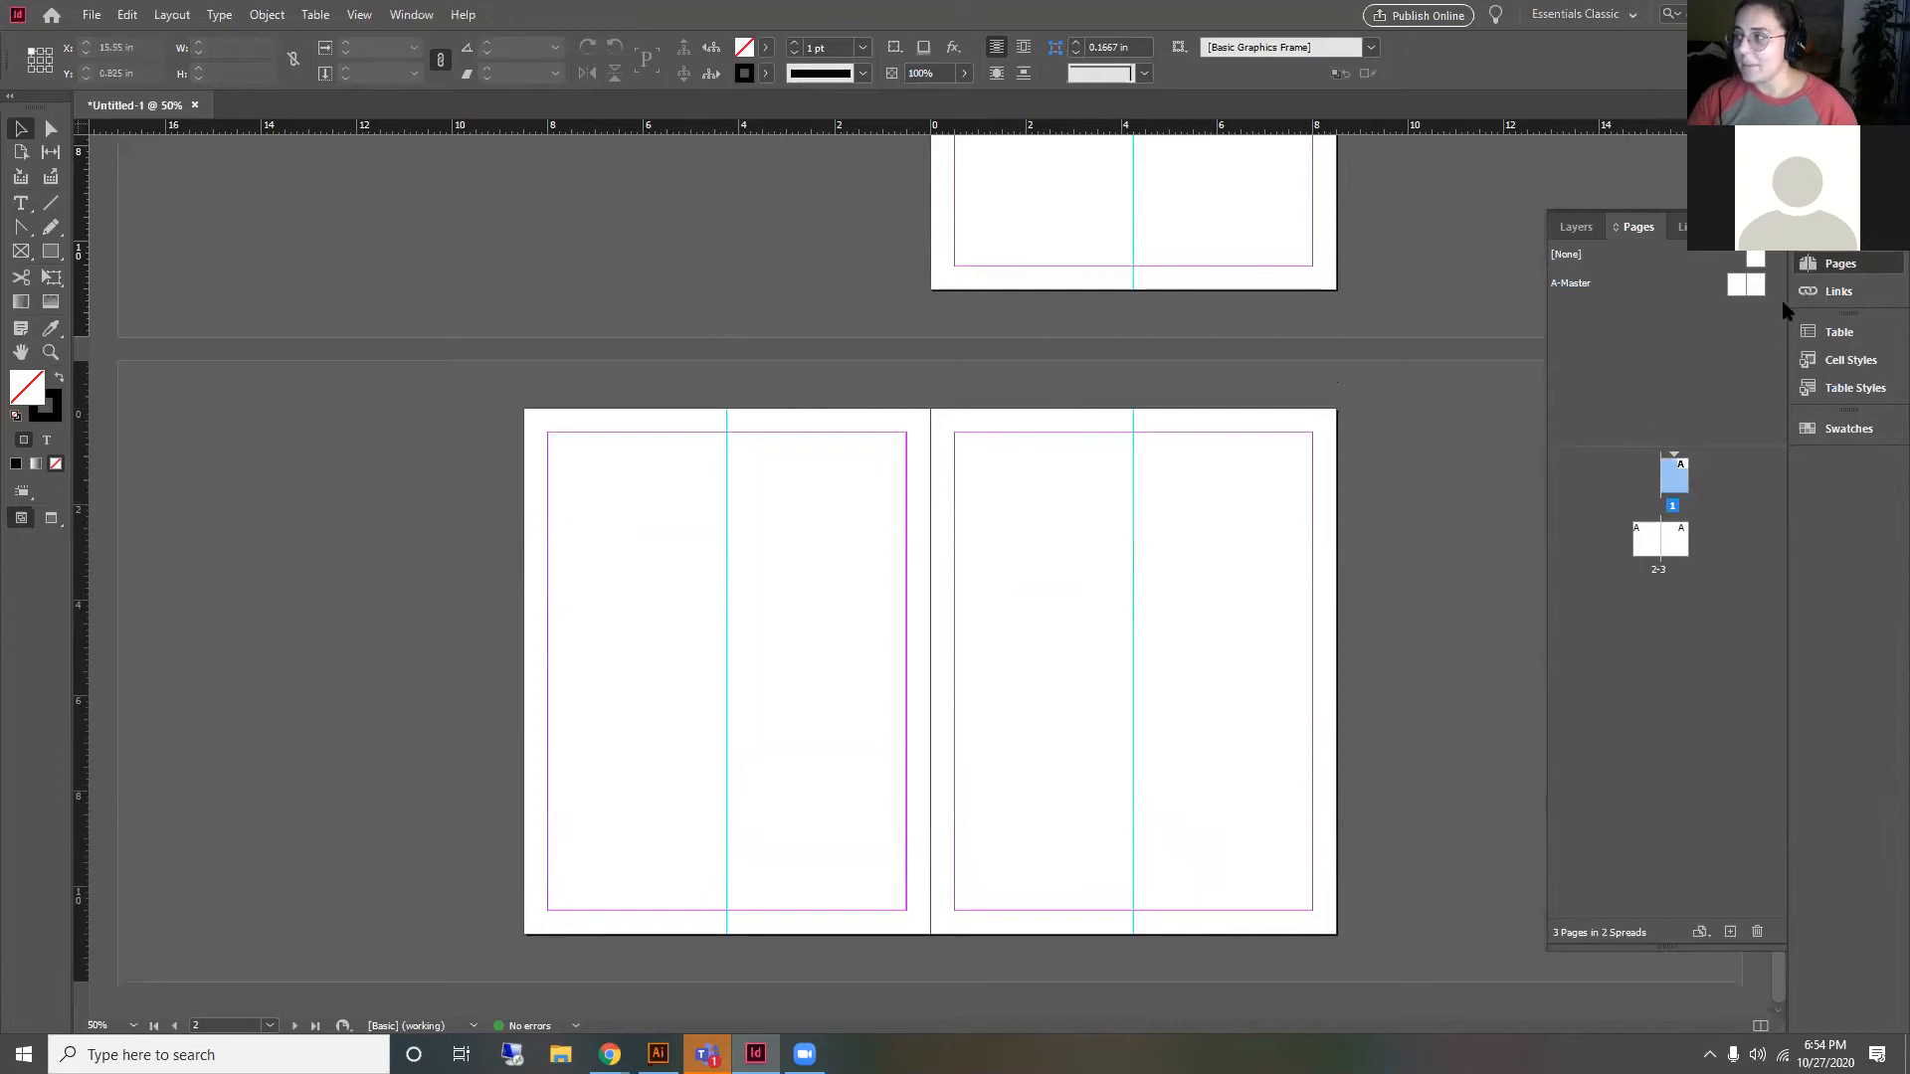
# Step: Create a text frame in the lower-left margin corner of A-Master's left page and enter the studio's name followed by 3500
pyautogui.doubleClick(1736, 286)
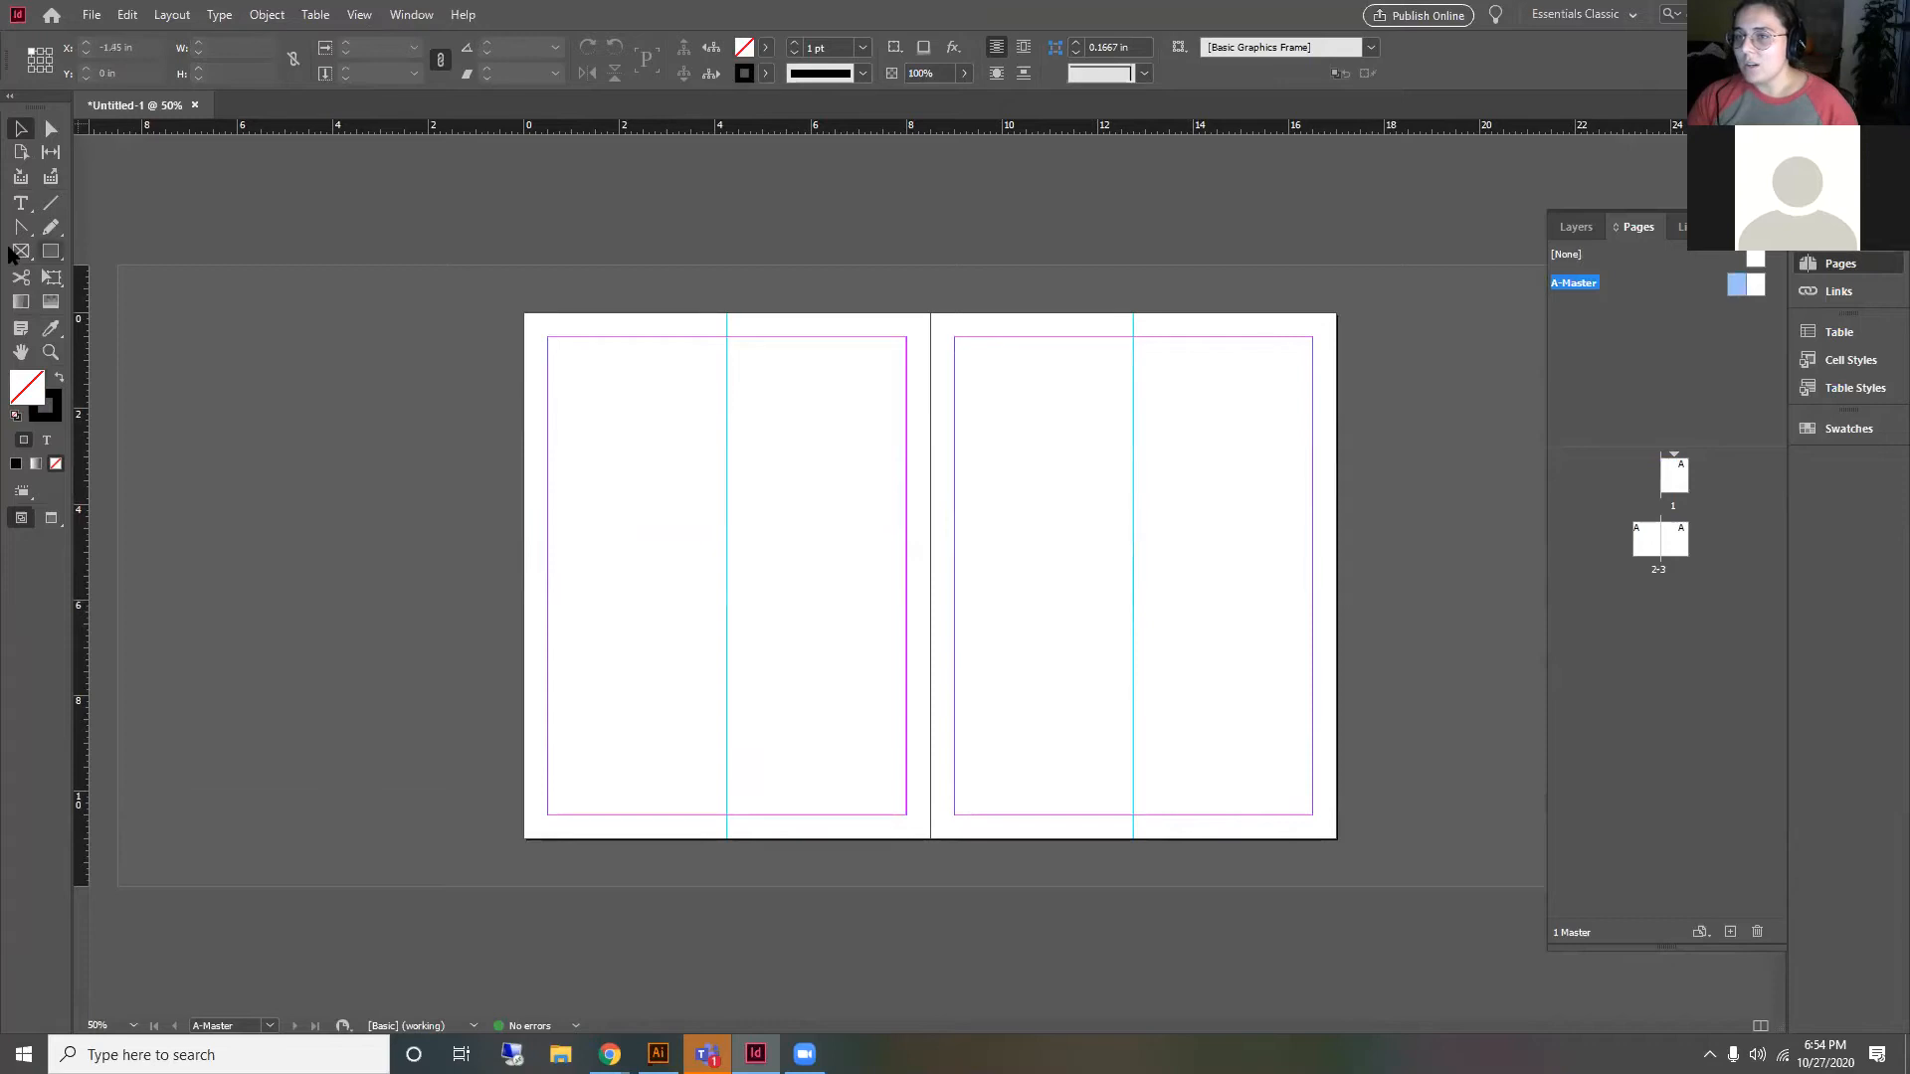
pyautogui.scroll(1, 776, 624)
pyautogui.click(18, 202)
pyautogui.scroll(-1, 636, 297)
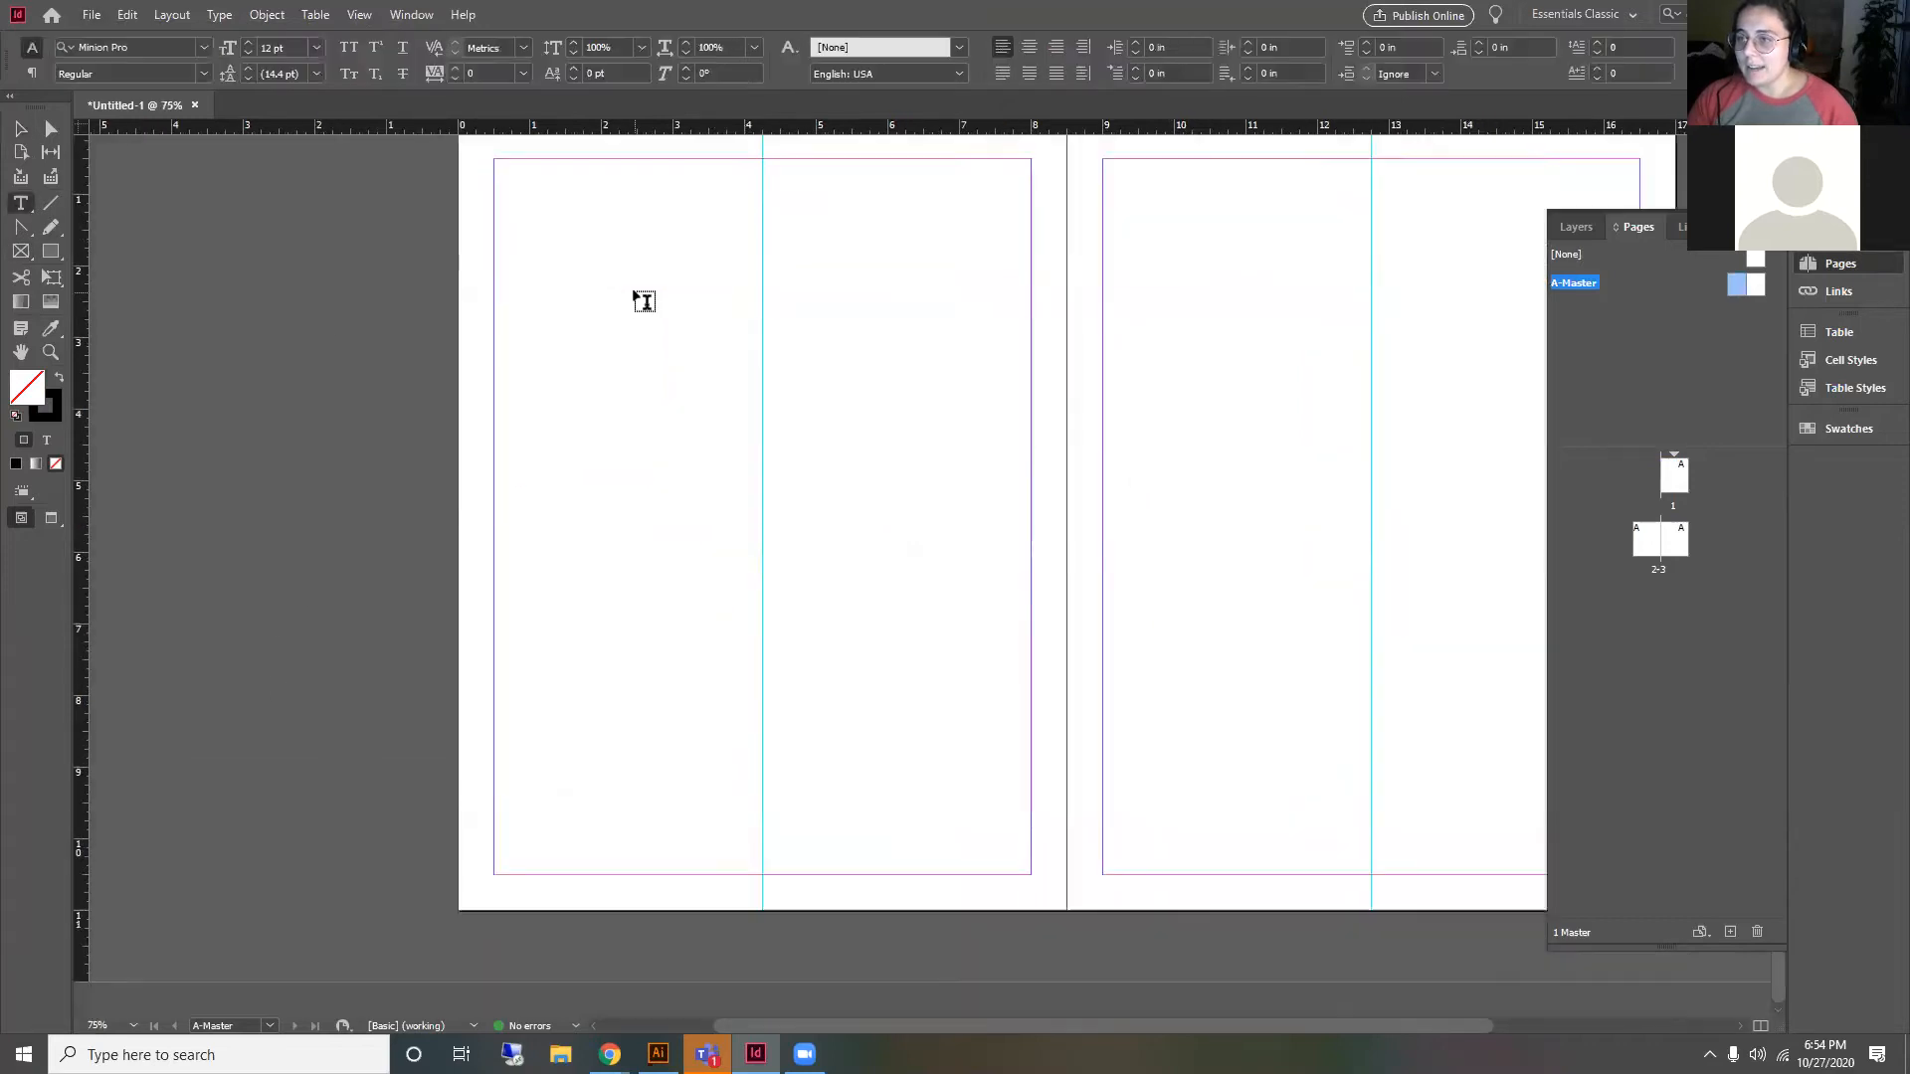
pyautogui.scroll(2, 580, 844)
pyautogui.moveTo(433, 804); pyautogui.dragTo(891, 866)
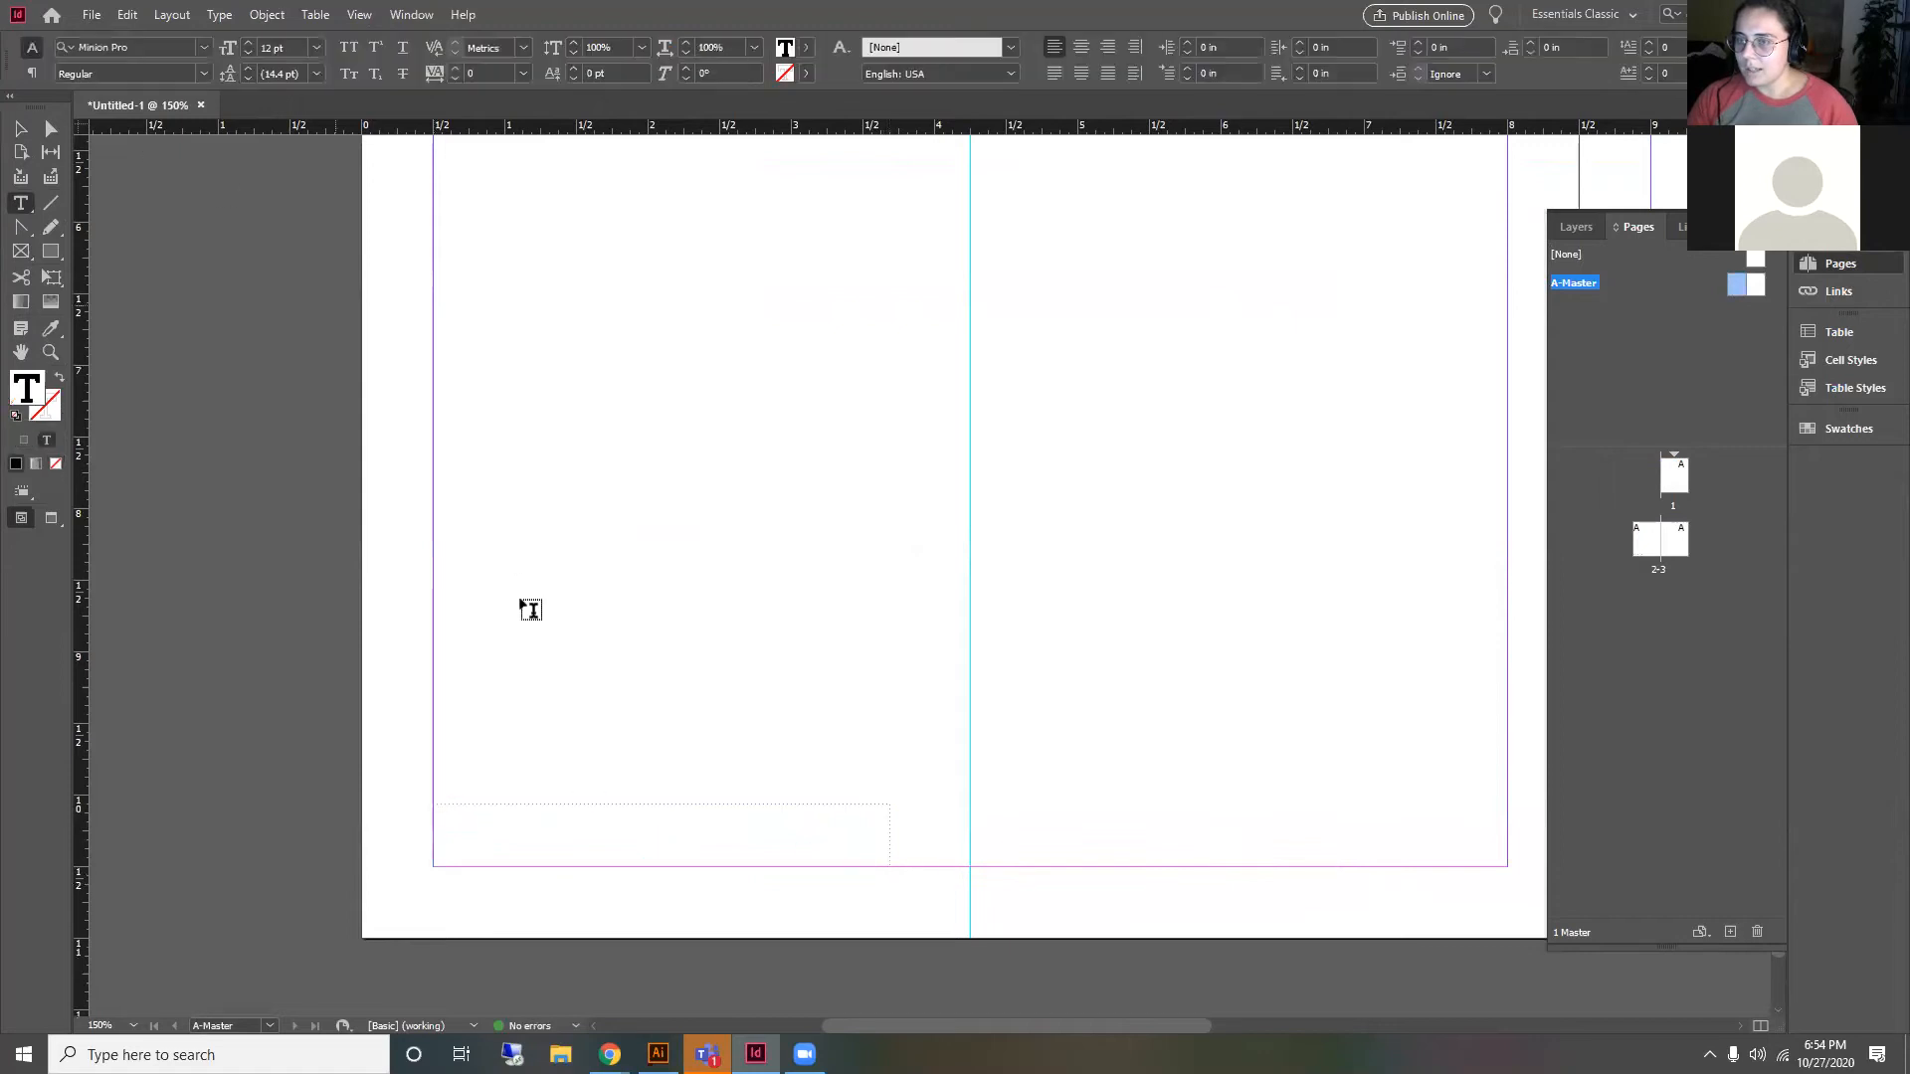
pyautogui.write('Maria Noguera Studio ')
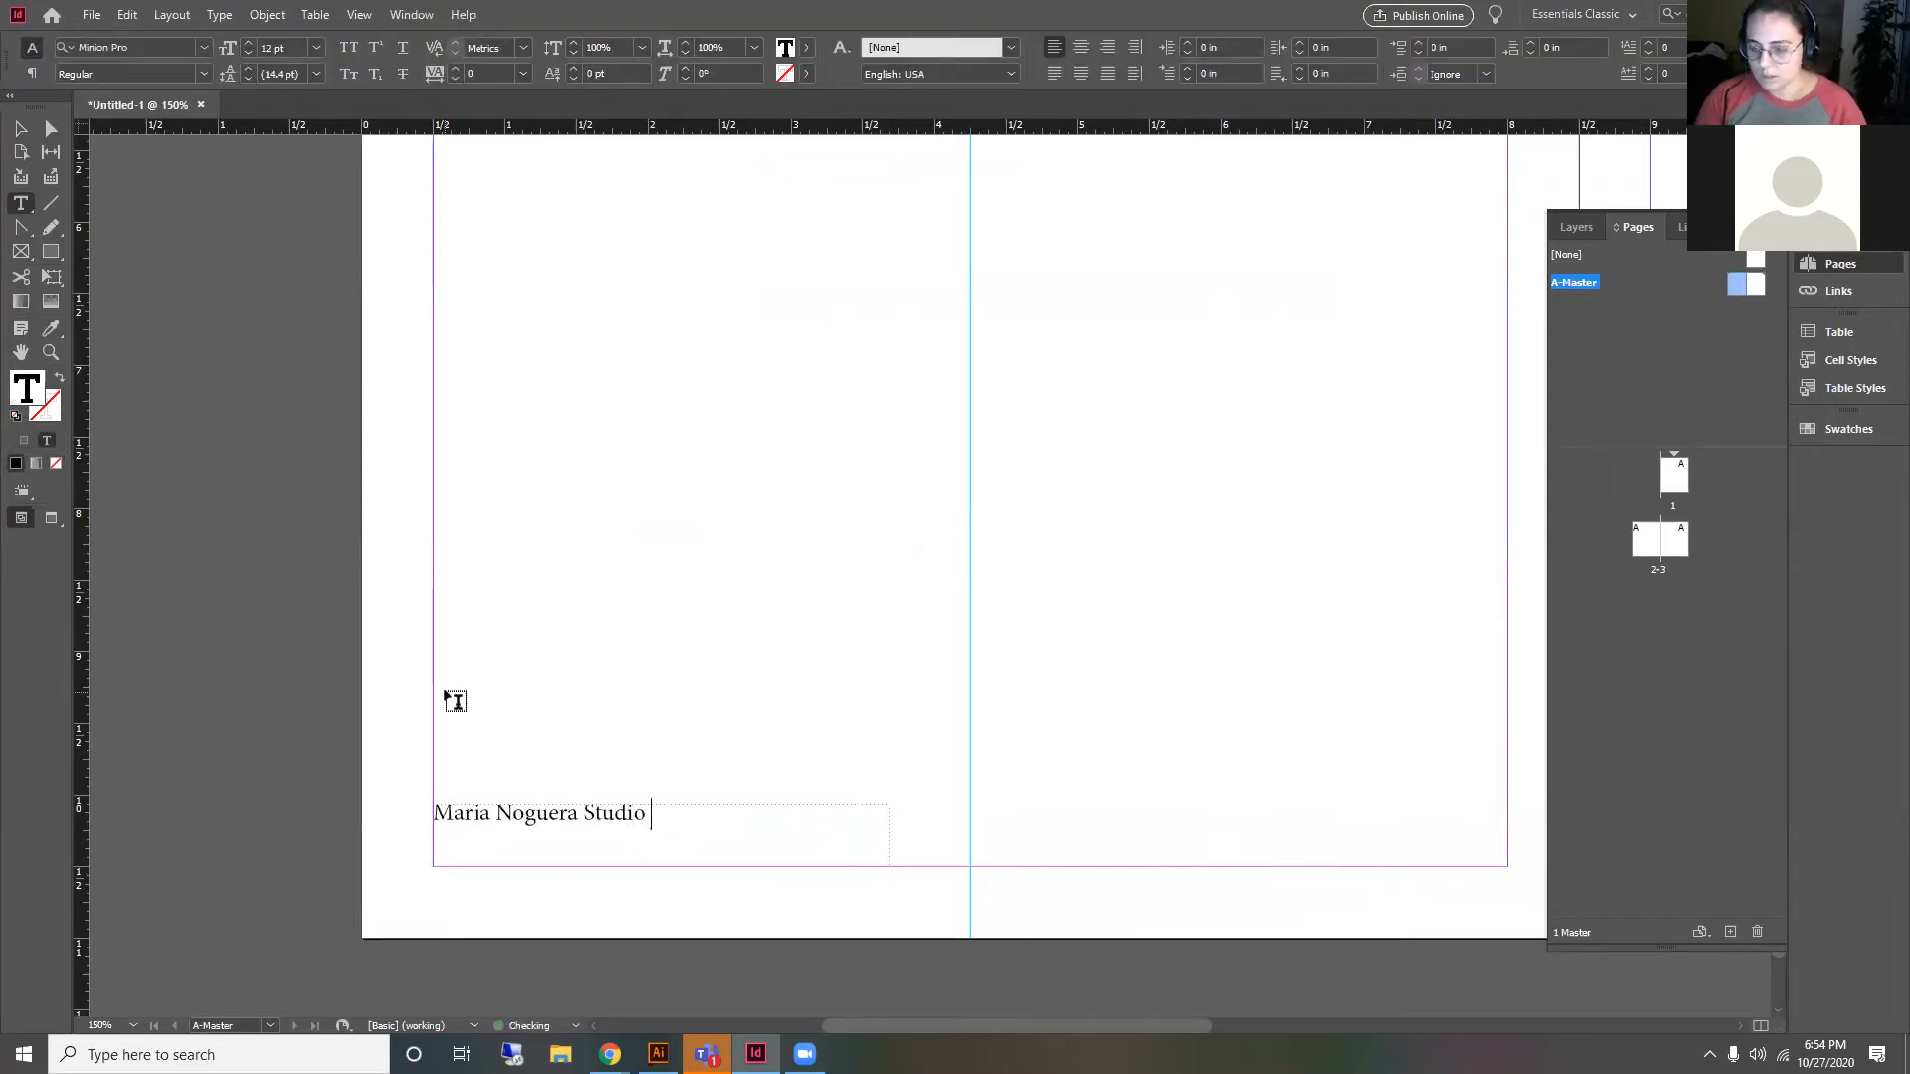
pyautogui.write('3500')
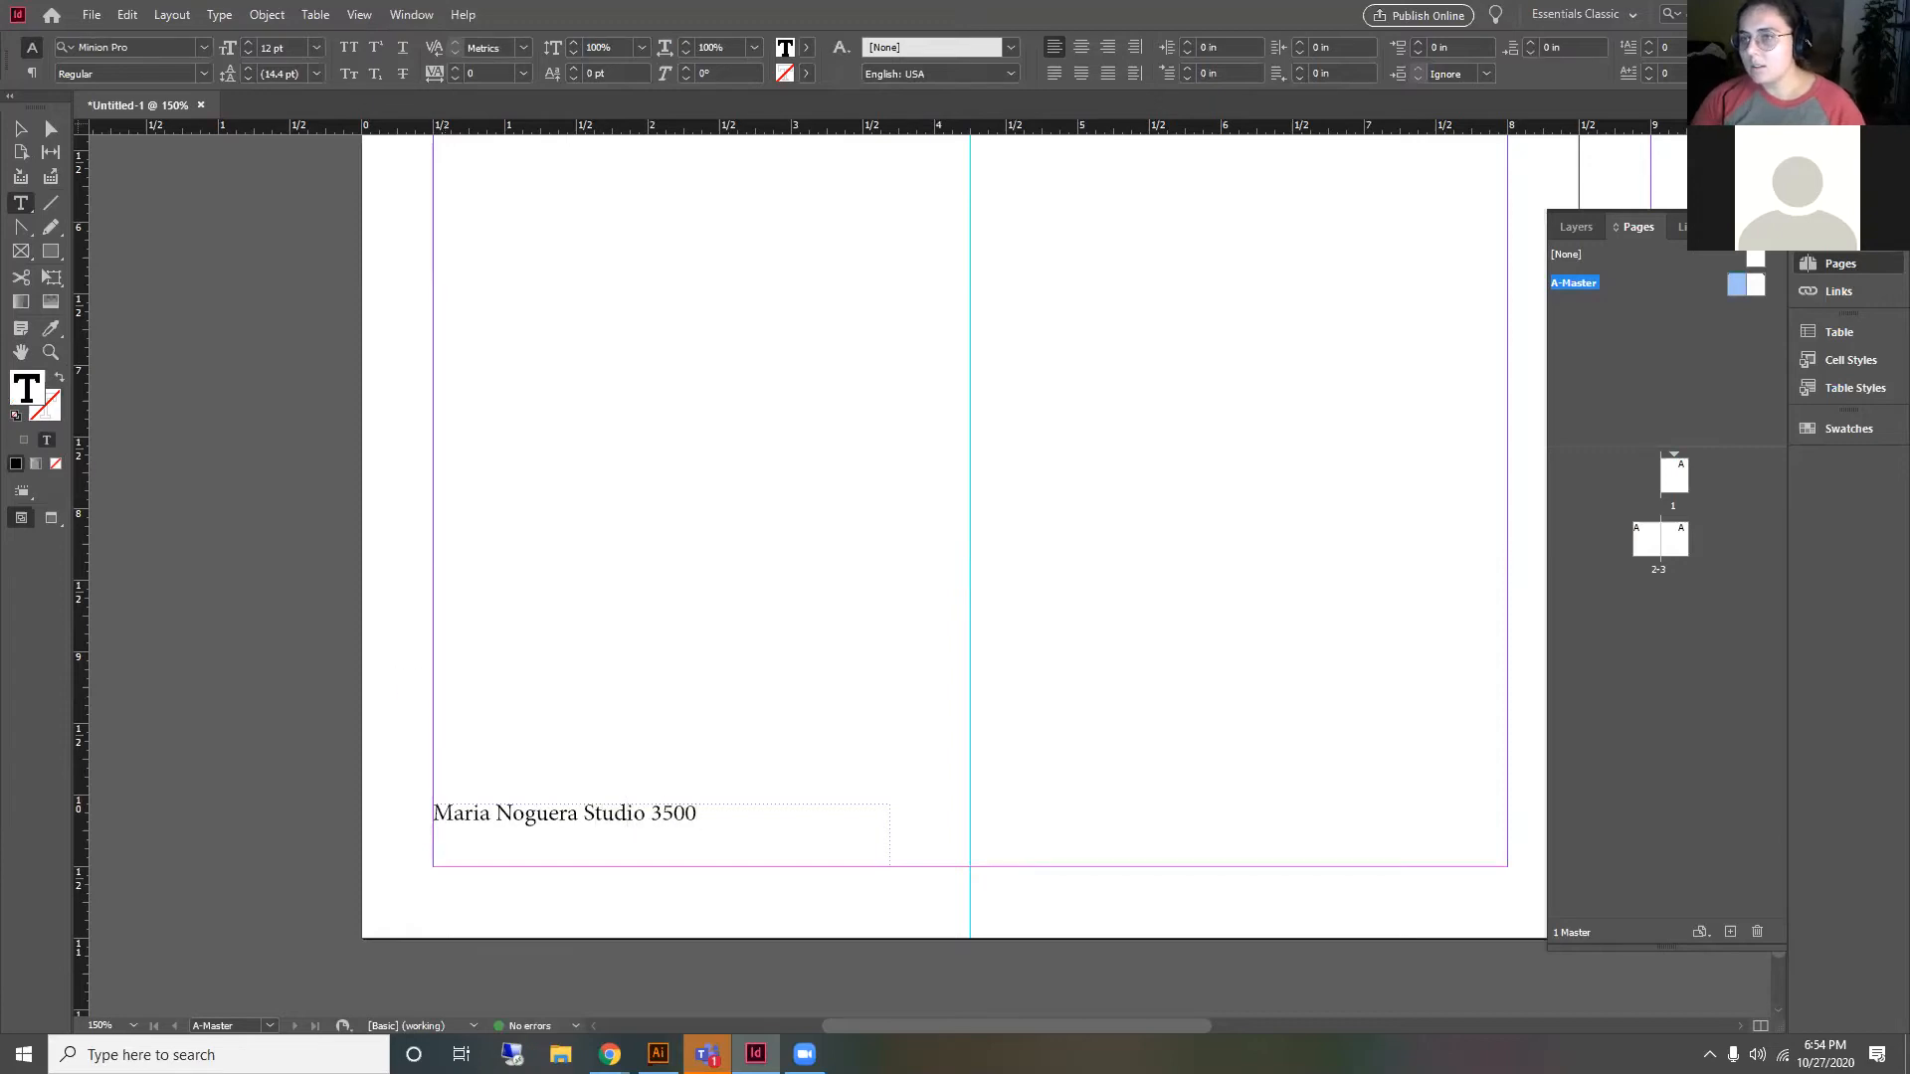
# Step: Reduce the footer text frame's height to 0.2 in against the bottom margin and set its text in DIN Pro
pyautogui.press('Escape')
pyautogui.moveTo(663, 804); pyautogui.dragTo(667, 837)
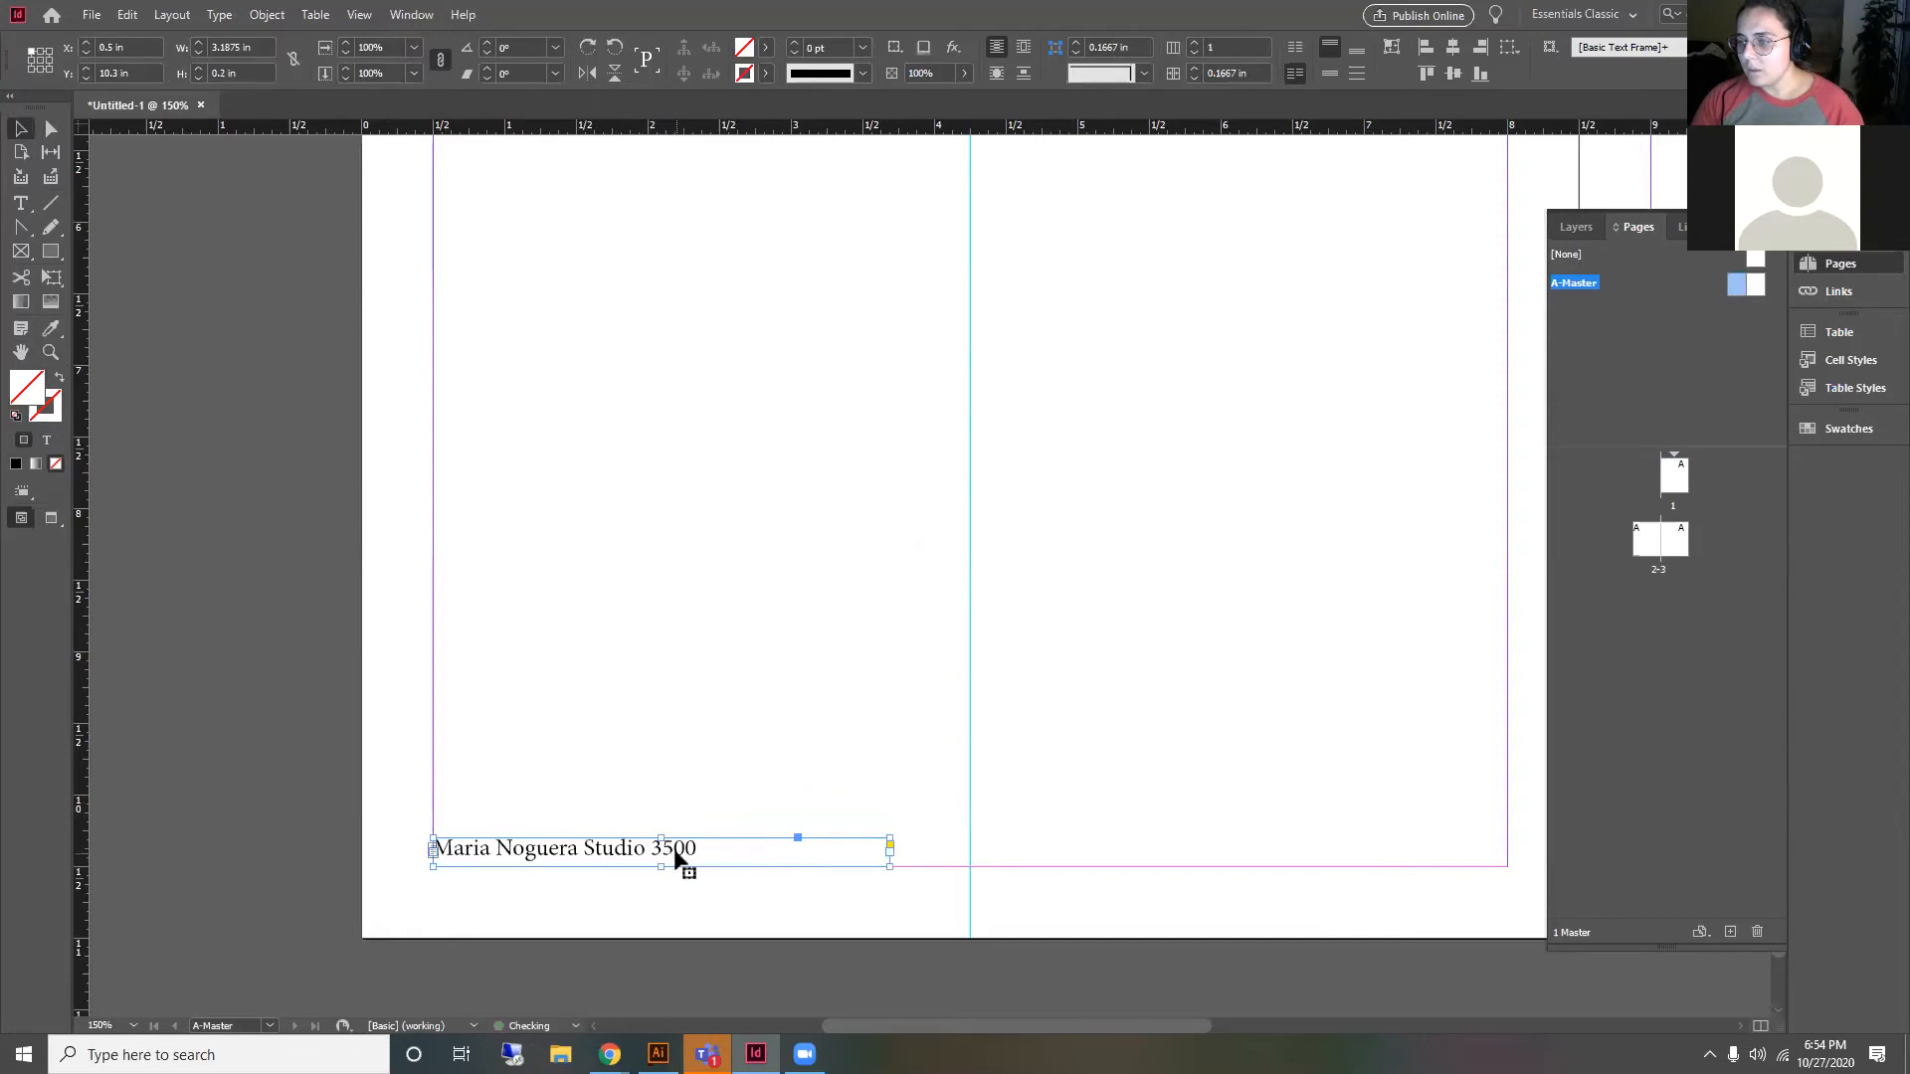
pyautogui.doubleClick(673, 848)
pyautogui.hotkey('ctrl', 'a')
pyautogui.click(204, 47)
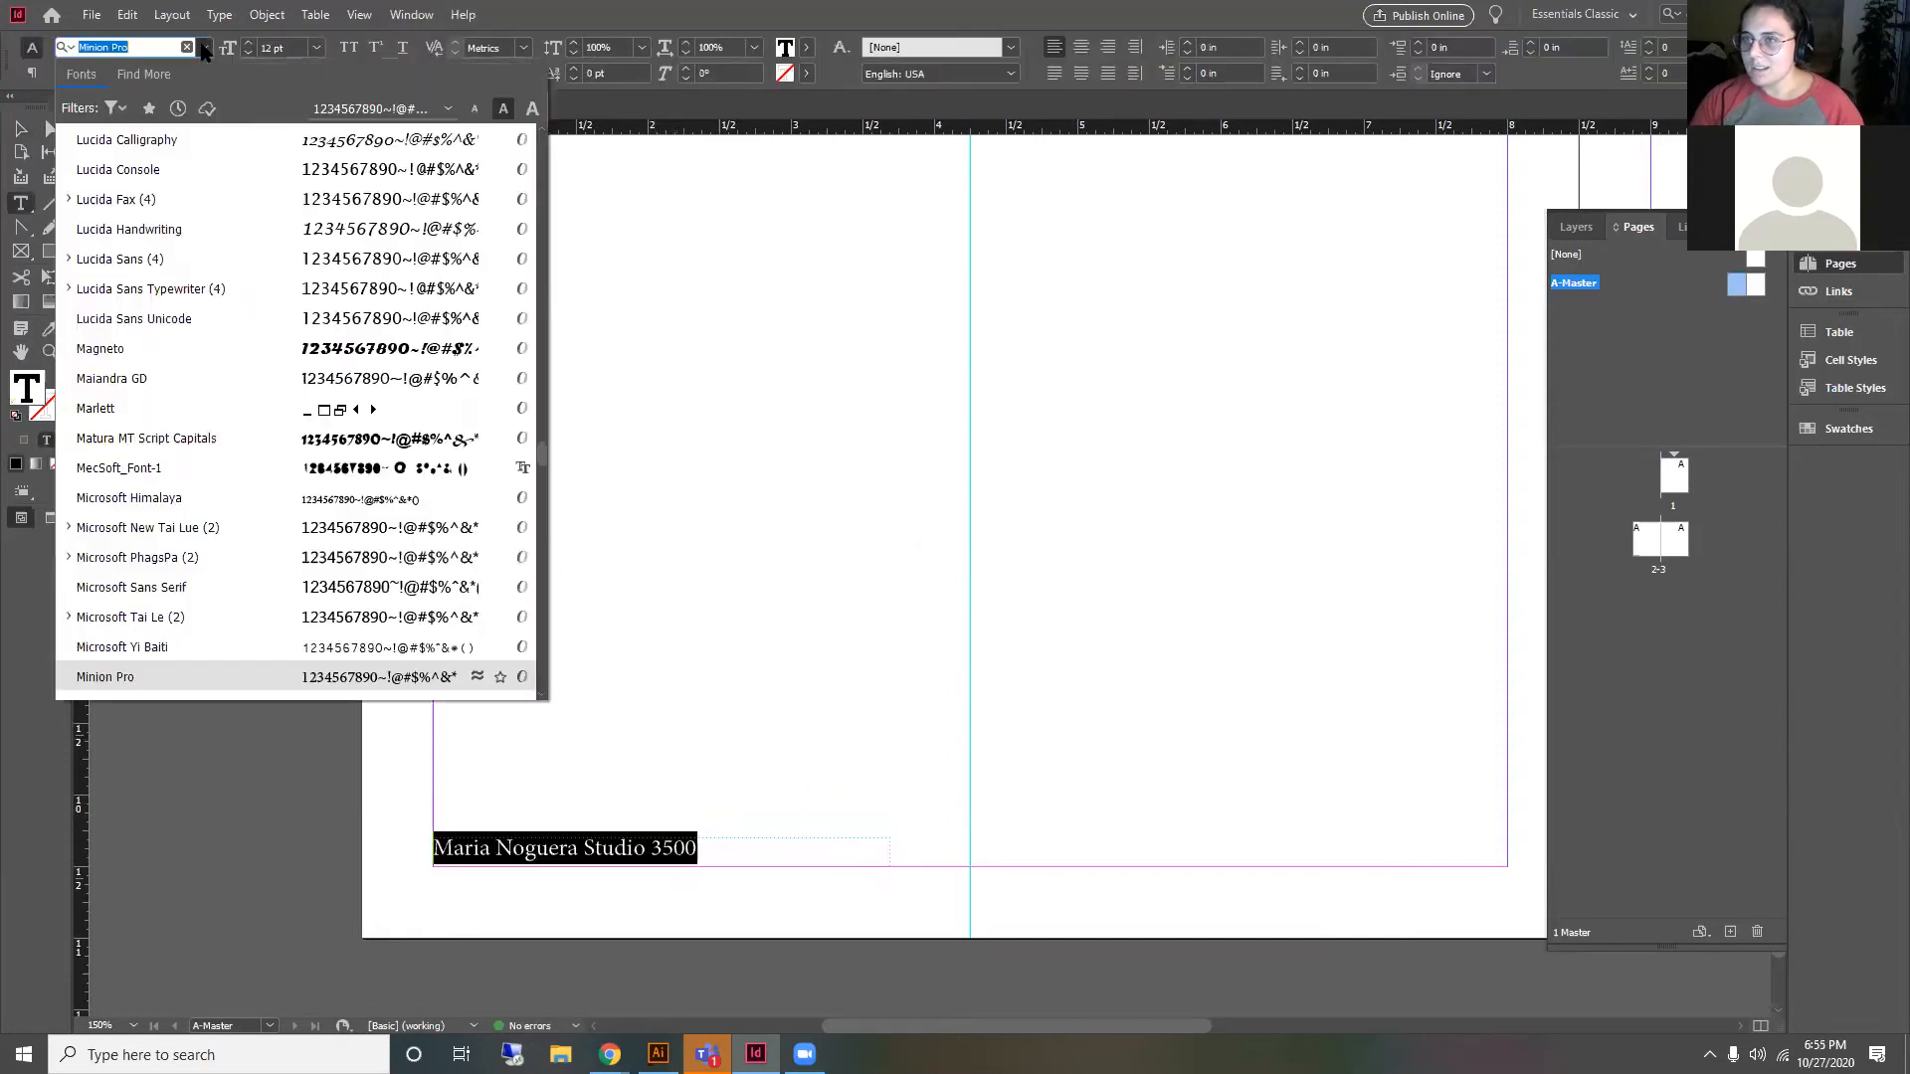
pyautogui.write('di')
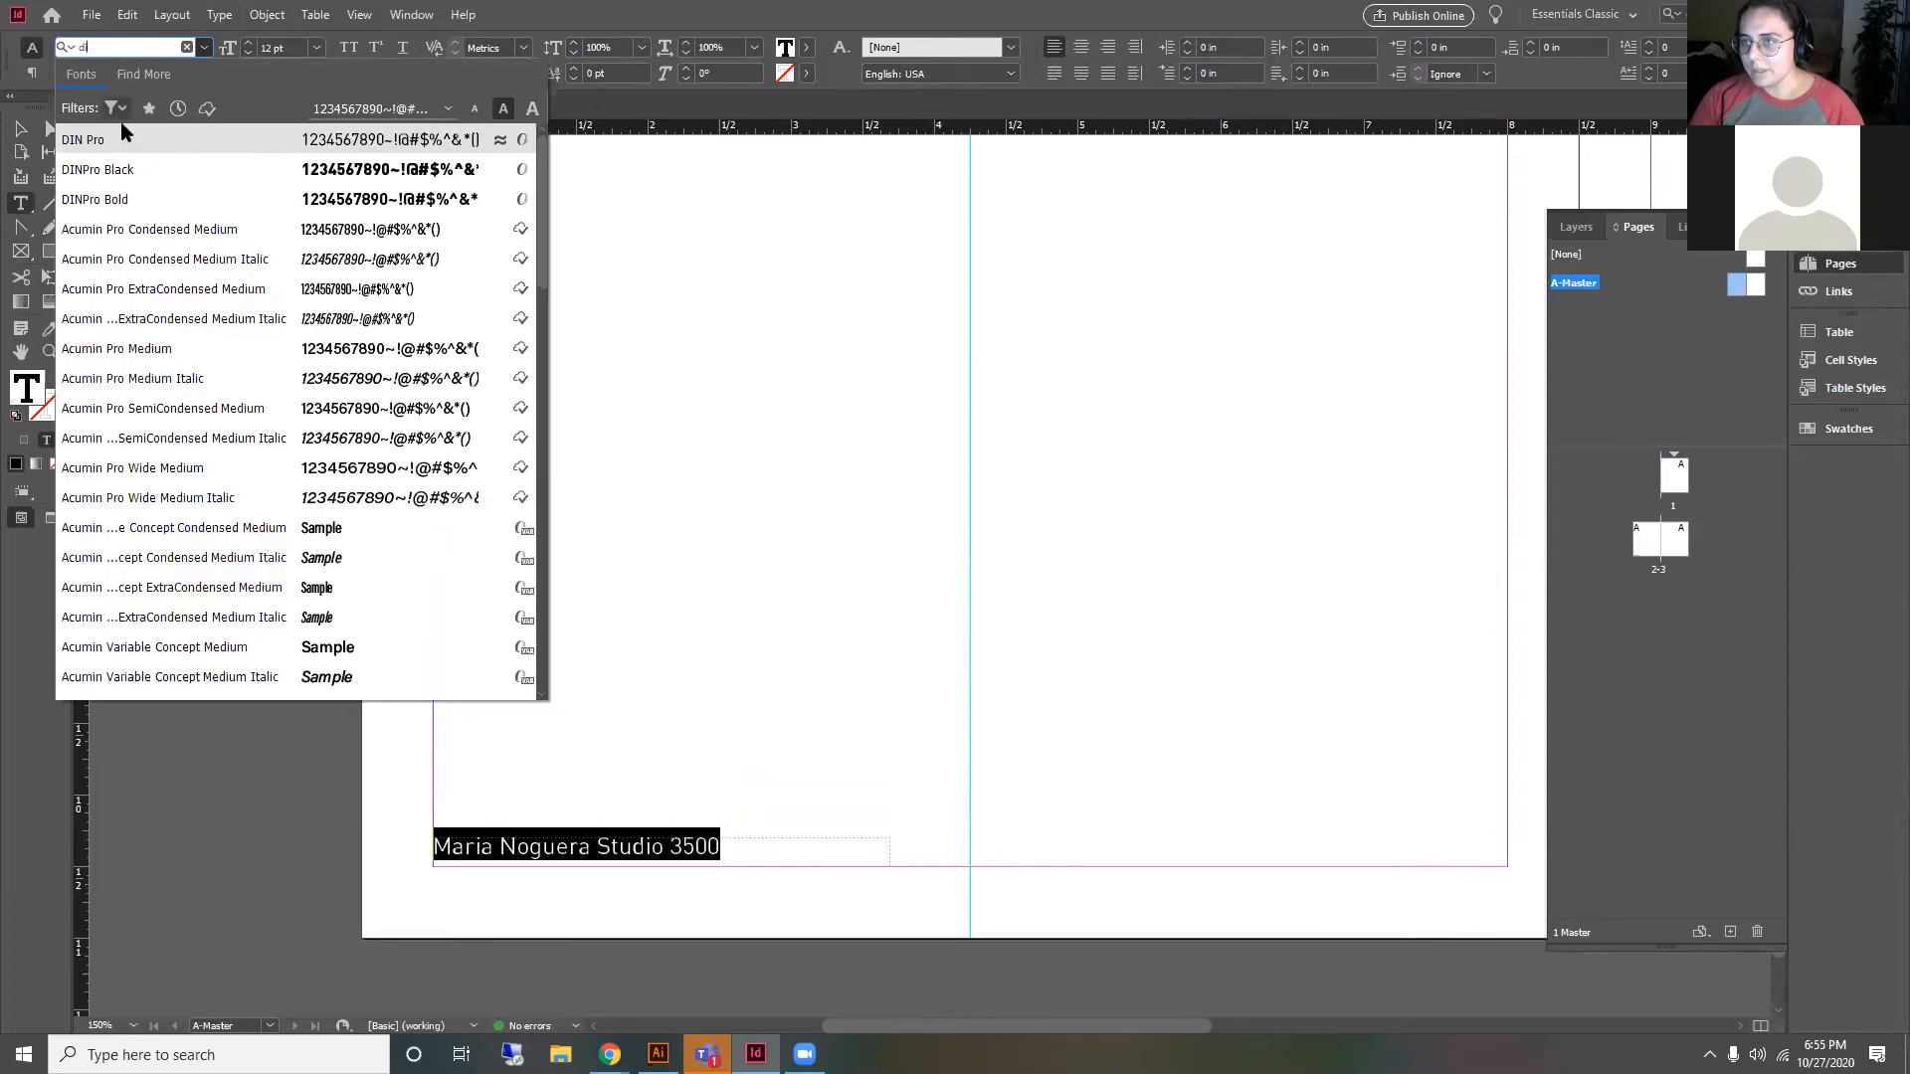
pyautogui.press('Return')
pyautogui.click(22, 129)
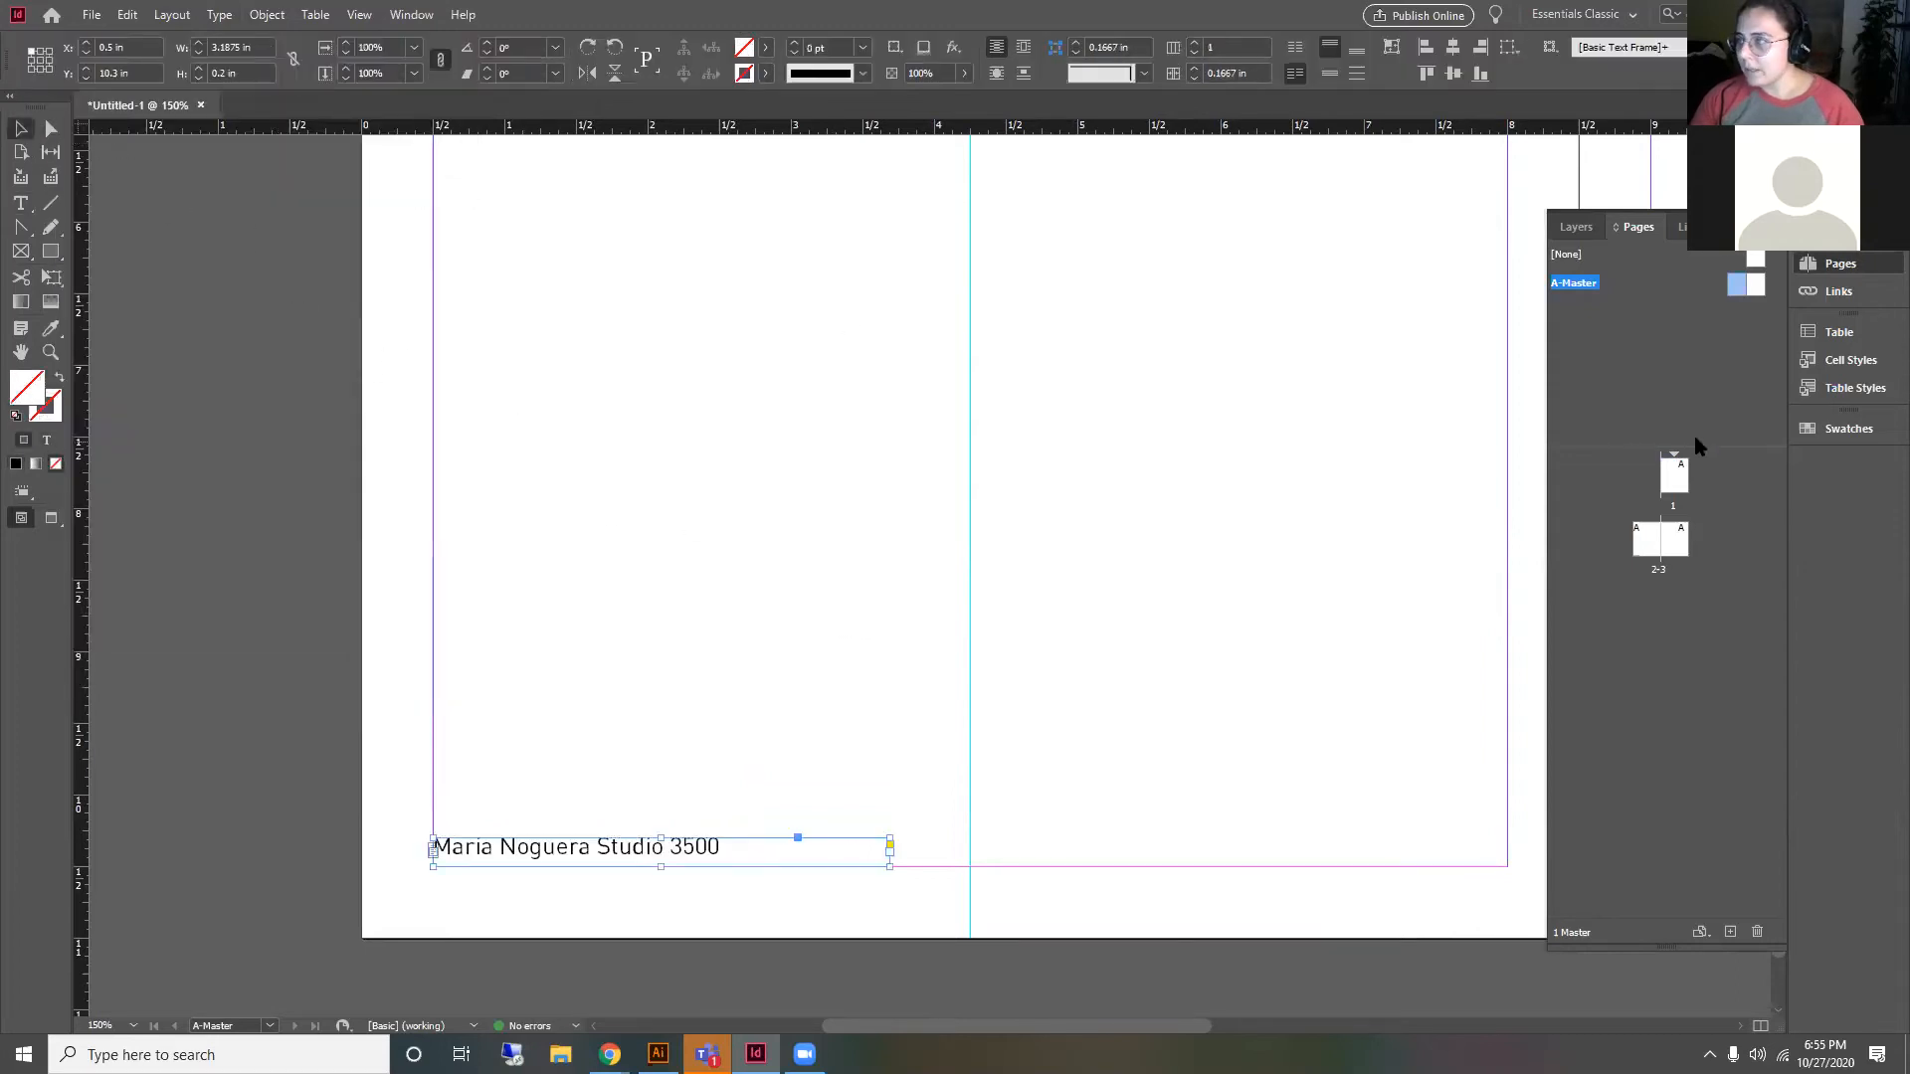
# Step: Examine page 1 and the 2-3 spread to see where the master footer text appears
pyautogui.doubleClick(1674, 476)
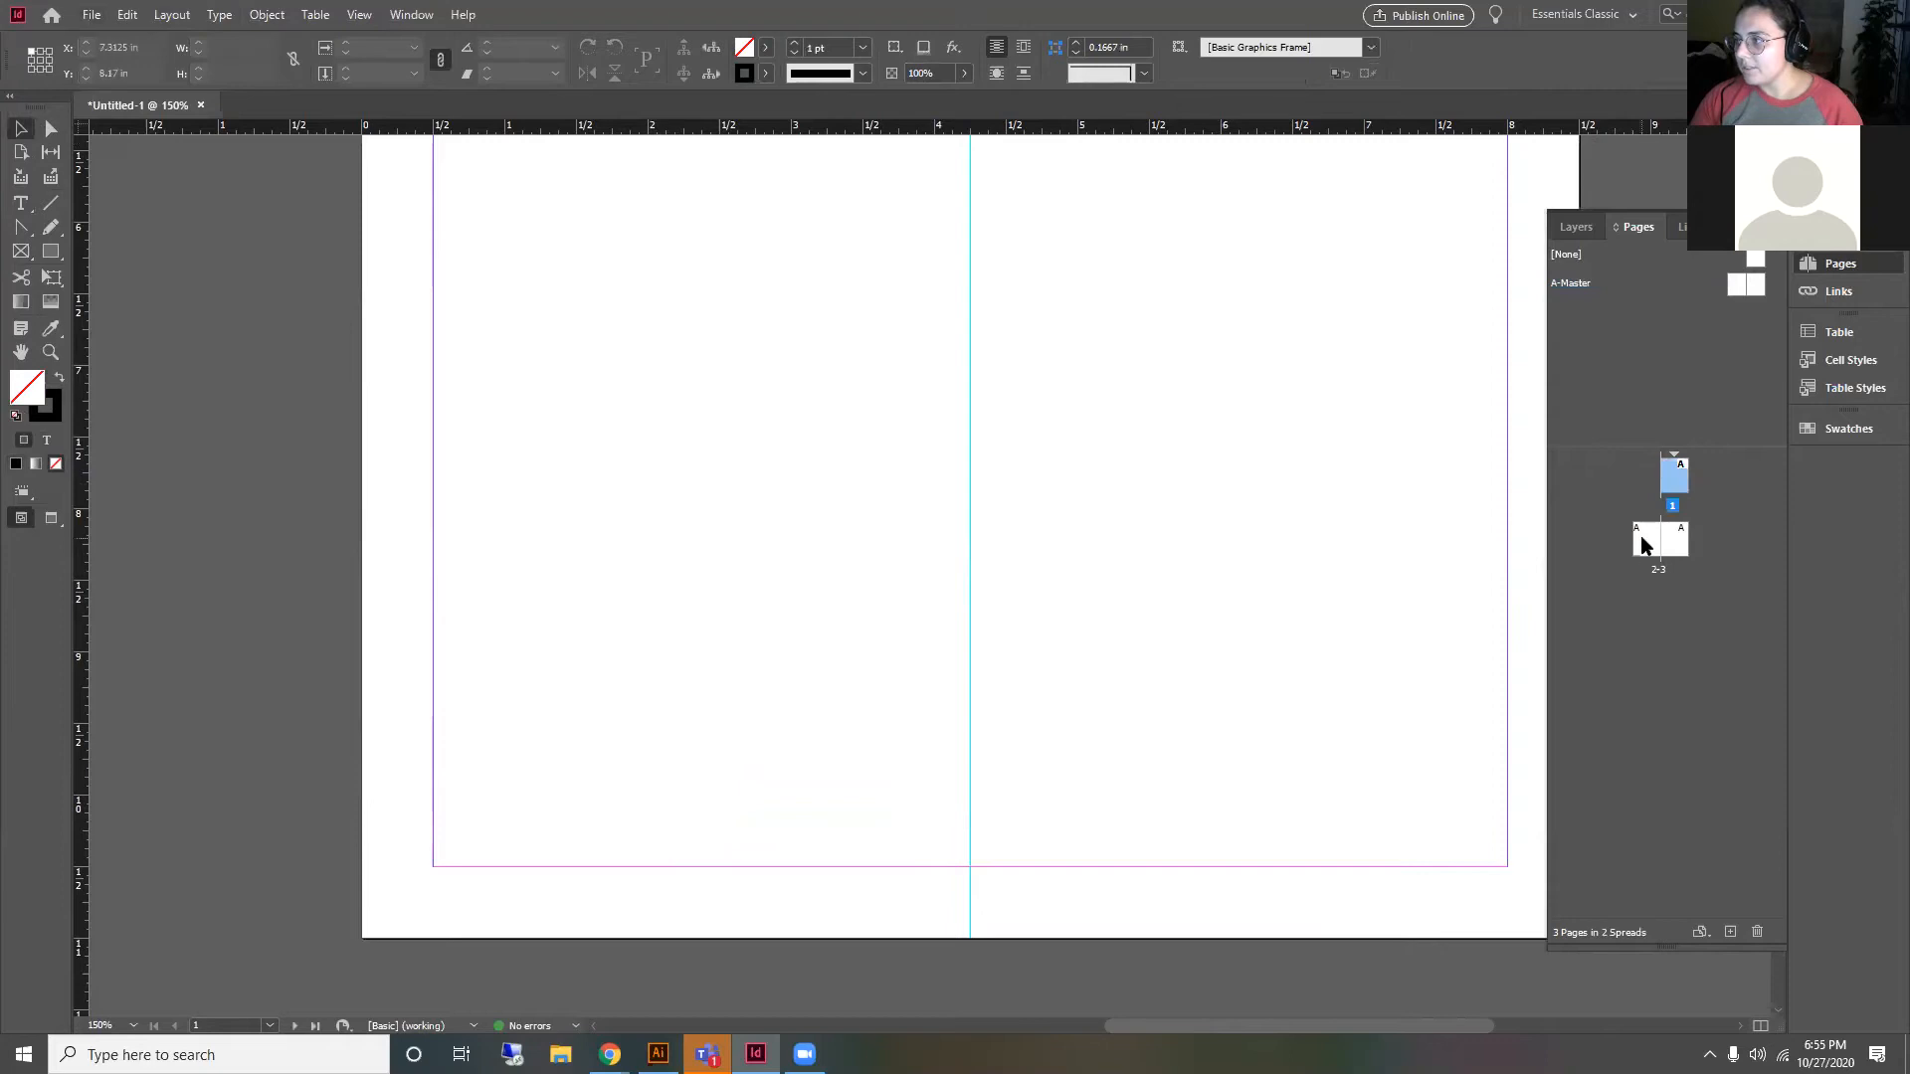
pyautogui.doubleClick(1642, 540)
pyautogui.scroll(-6, 634, 642)
pyautogui.scroll(1, 975, 605)
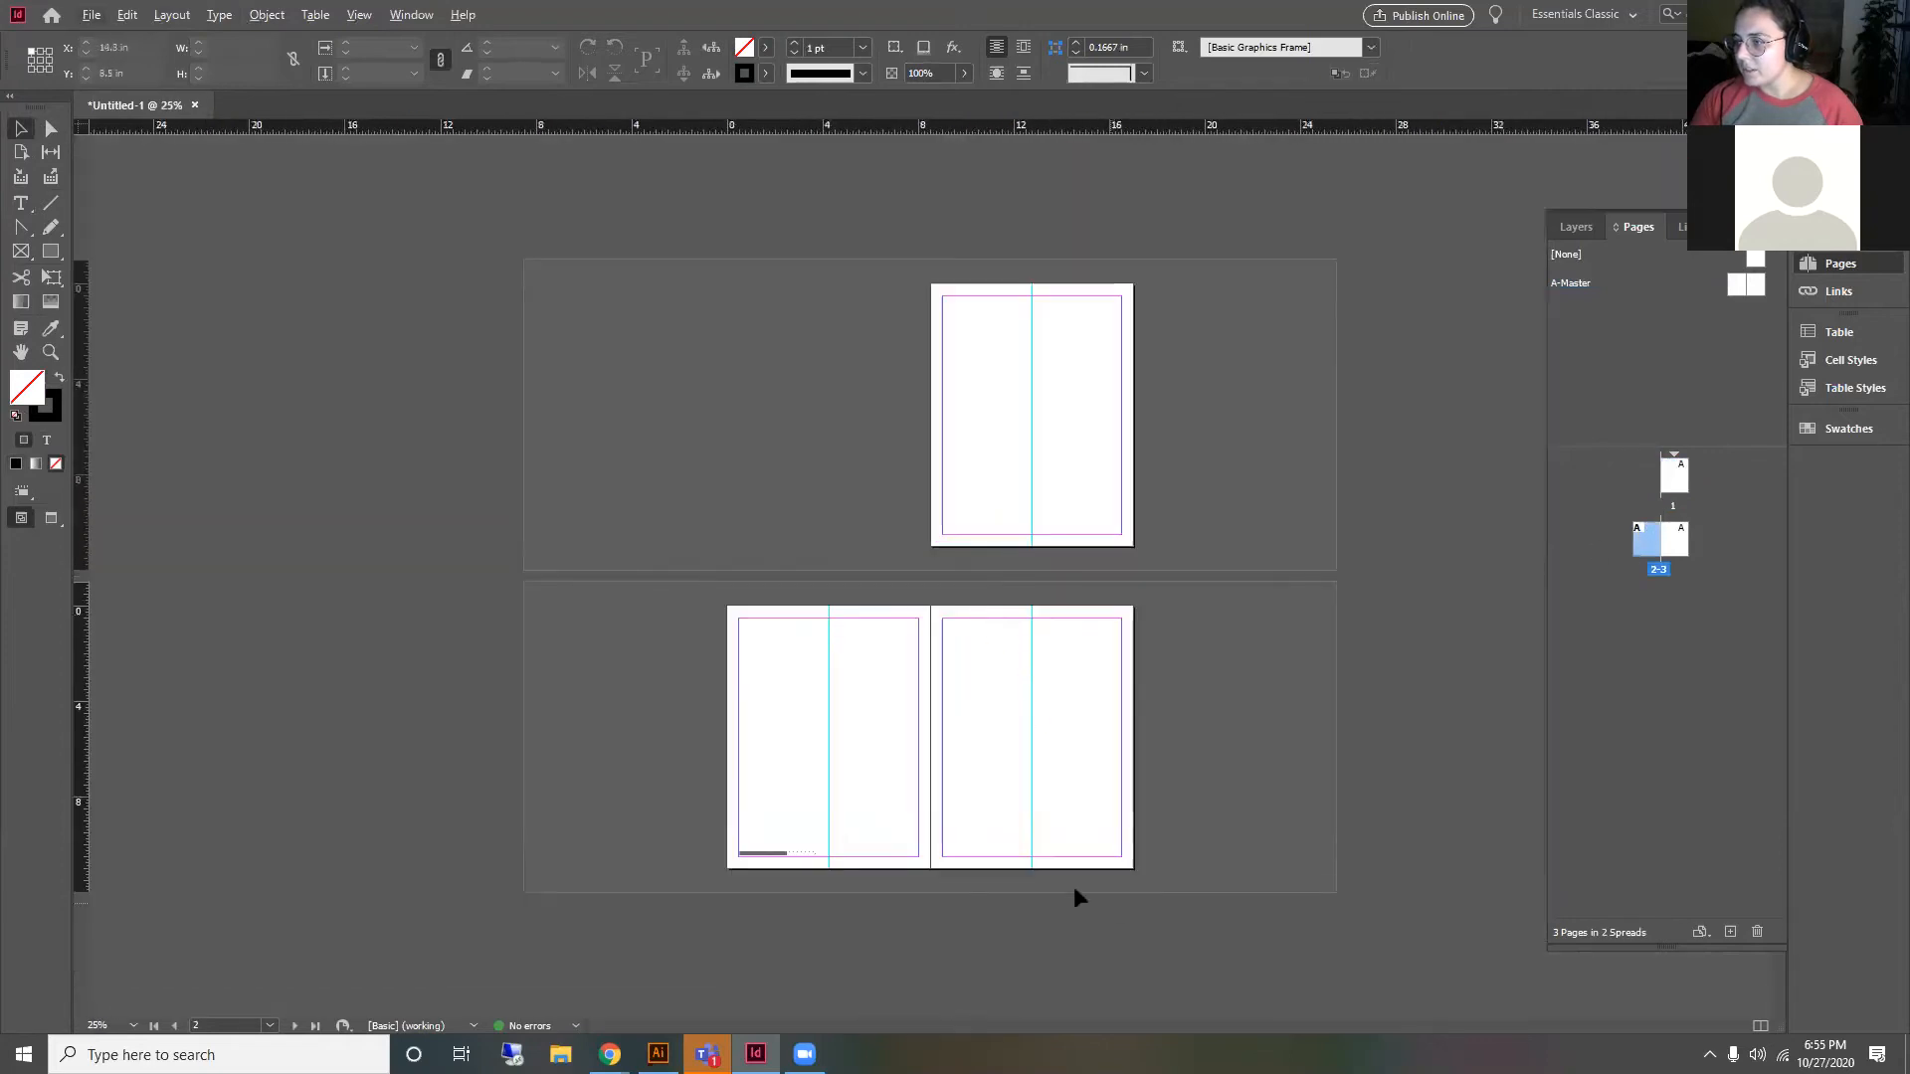
pyautogui.scroll(1, 945, 706)
pyautogui.scroll(-2, 855, 617)
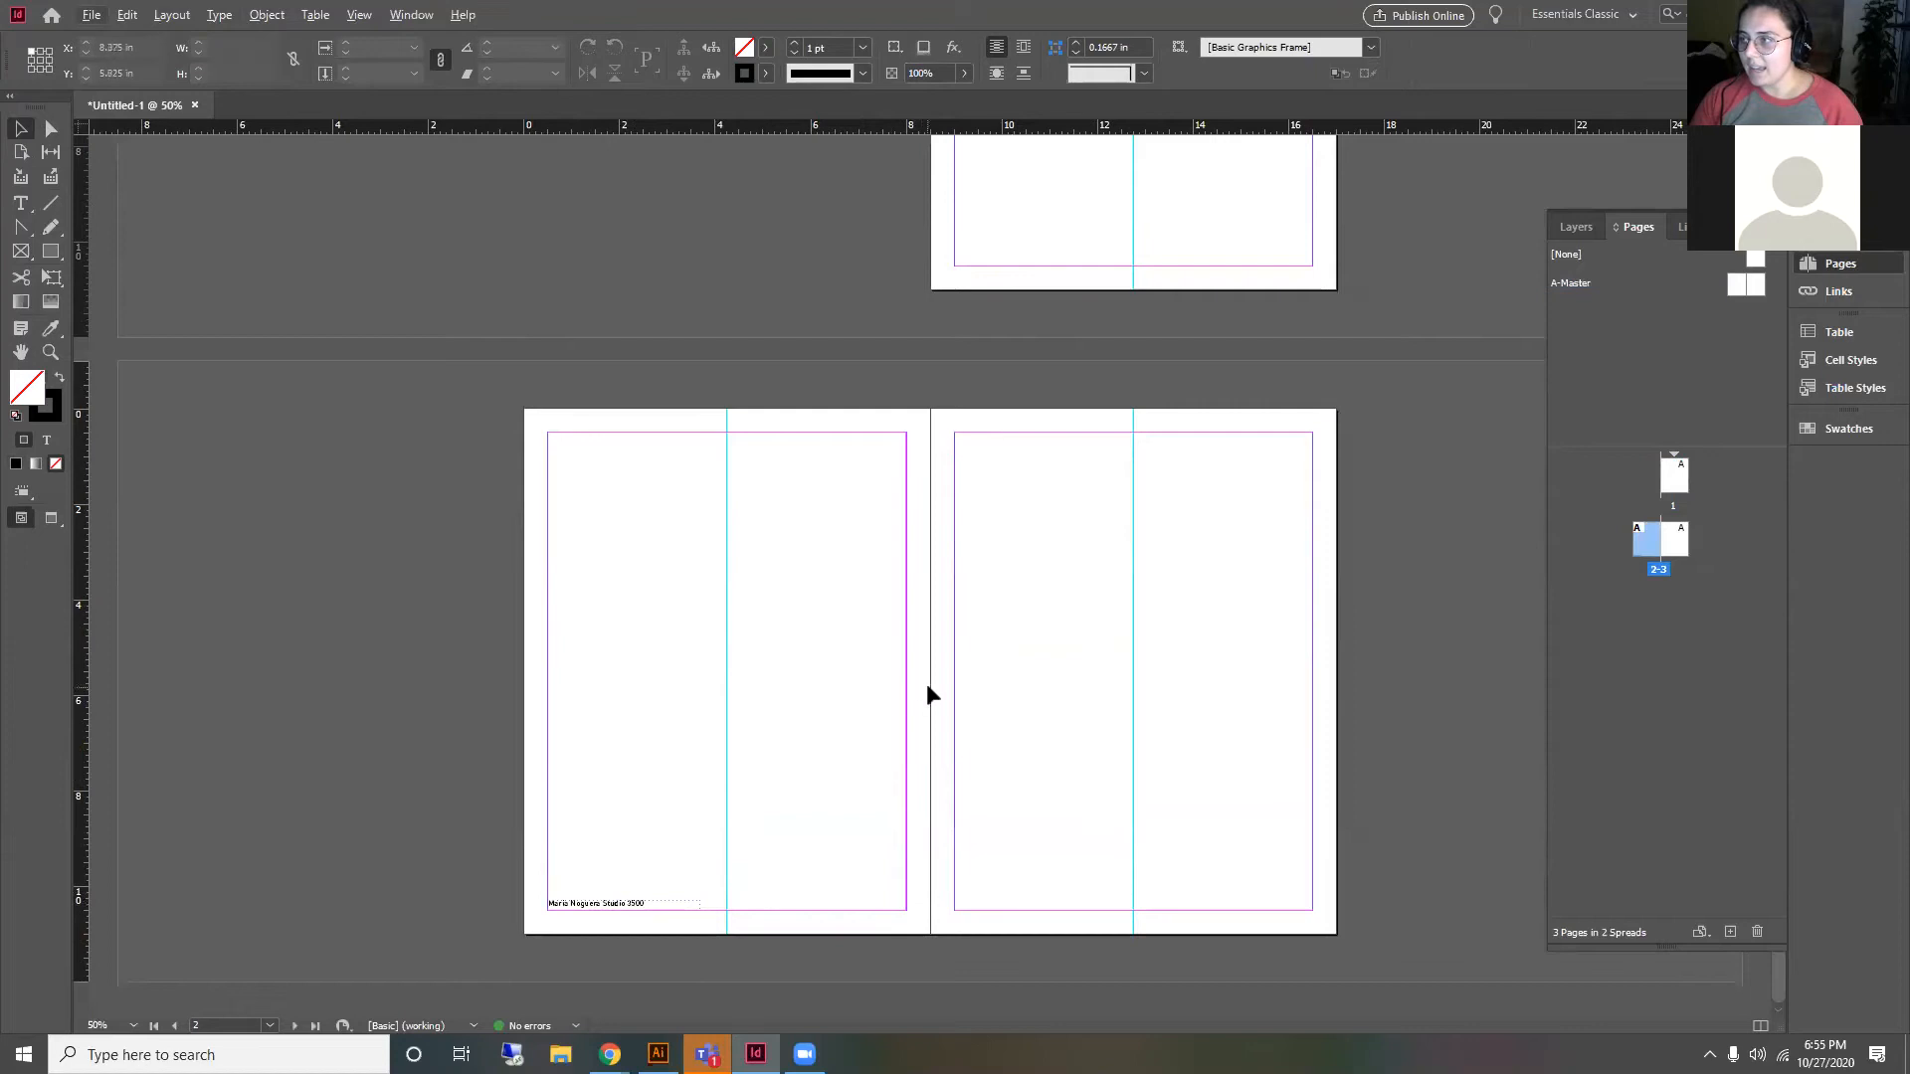
pyautogui.scroll(3, 927, 686)
pyautogui.scroll(-3, 865, 431)
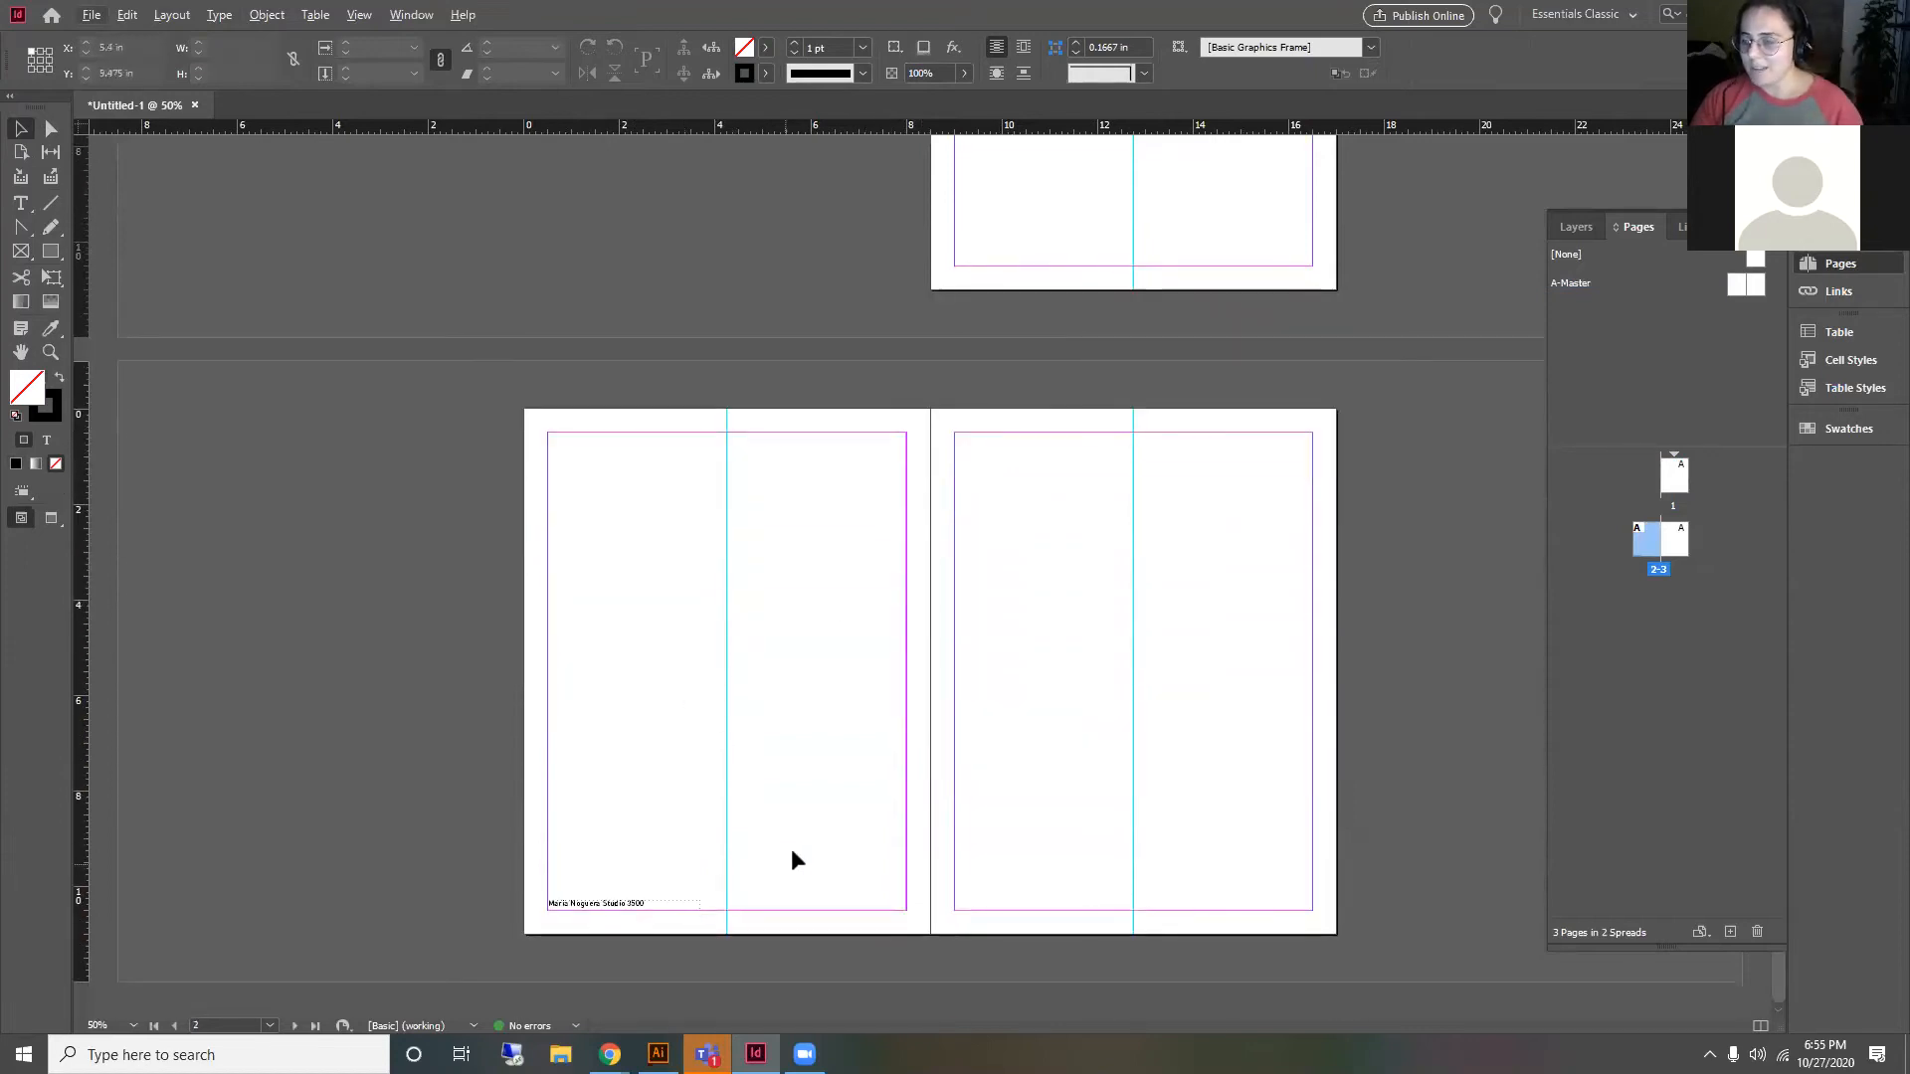
pyautogui.scroll(4, 1323, 905)
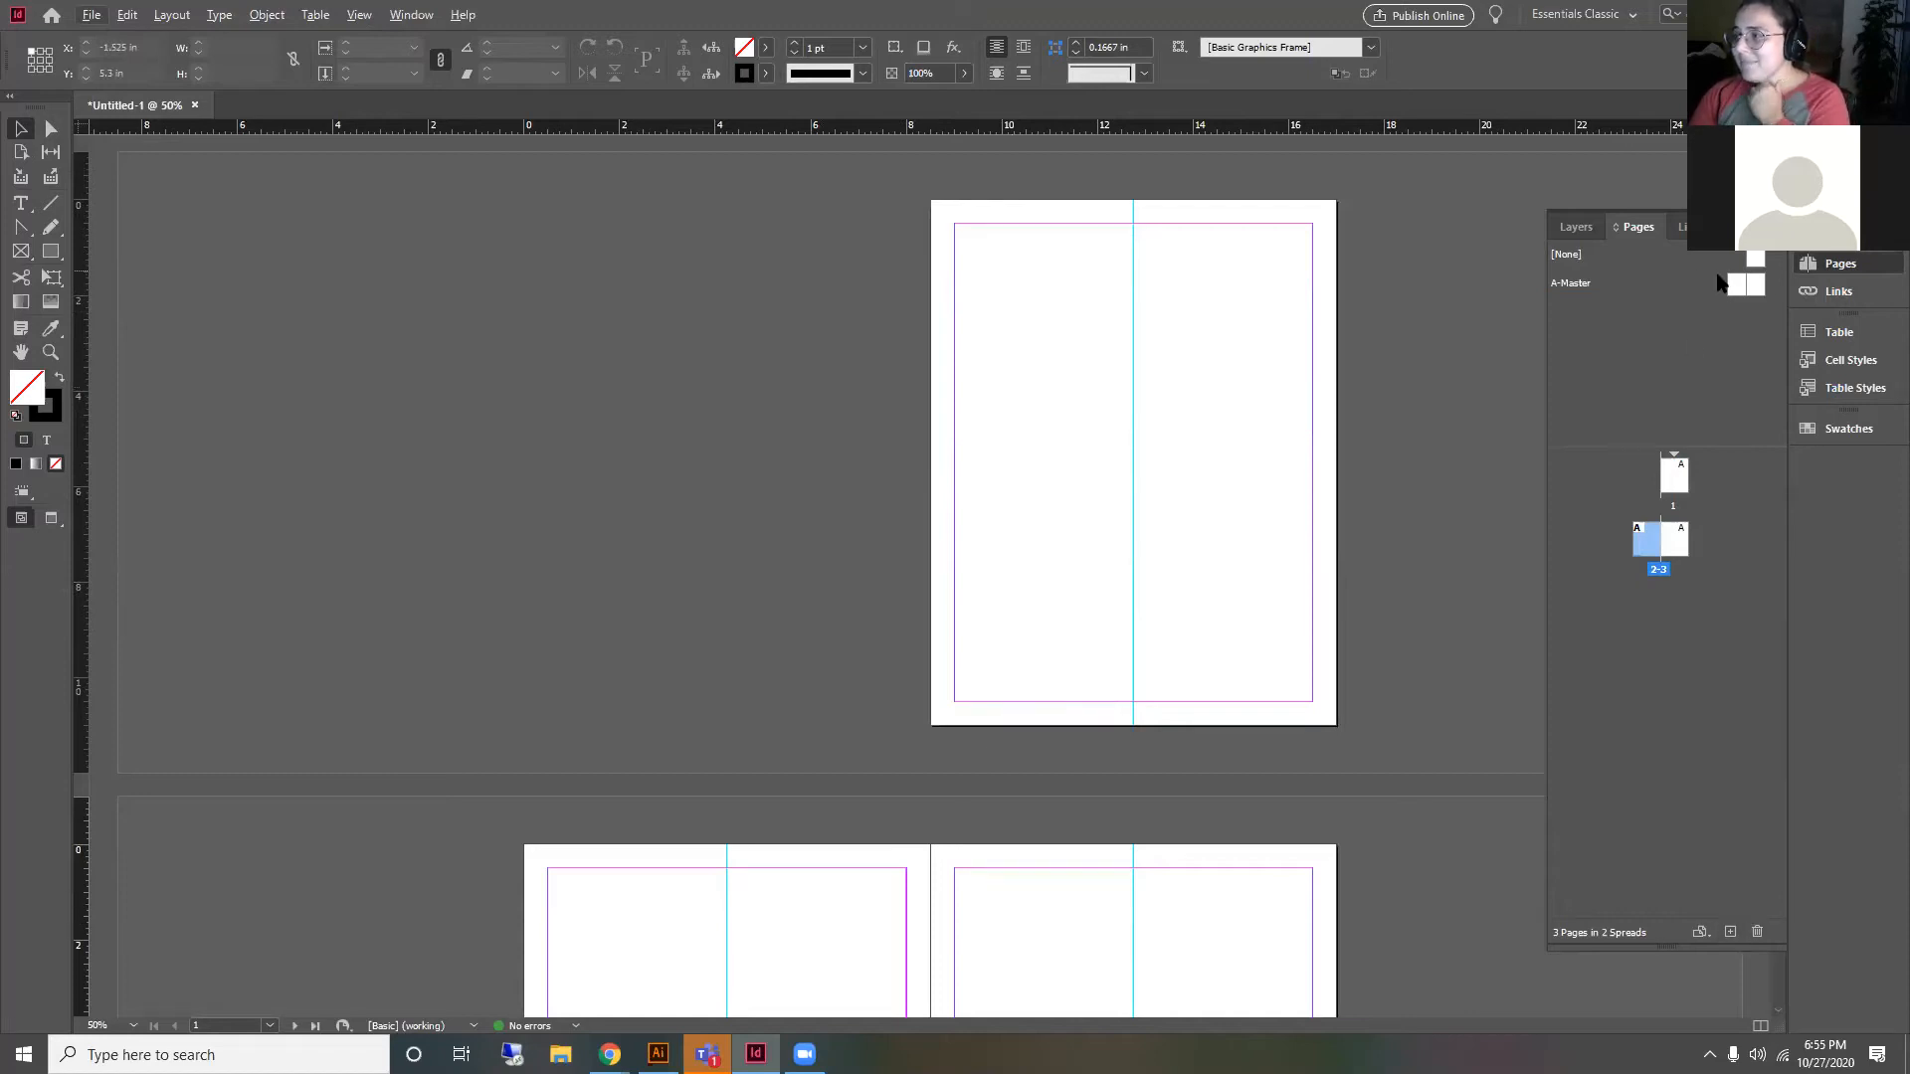
pyautogui.scroll(-3, 1102, 485)
pyautogui.scroll(1, 1100, 482)
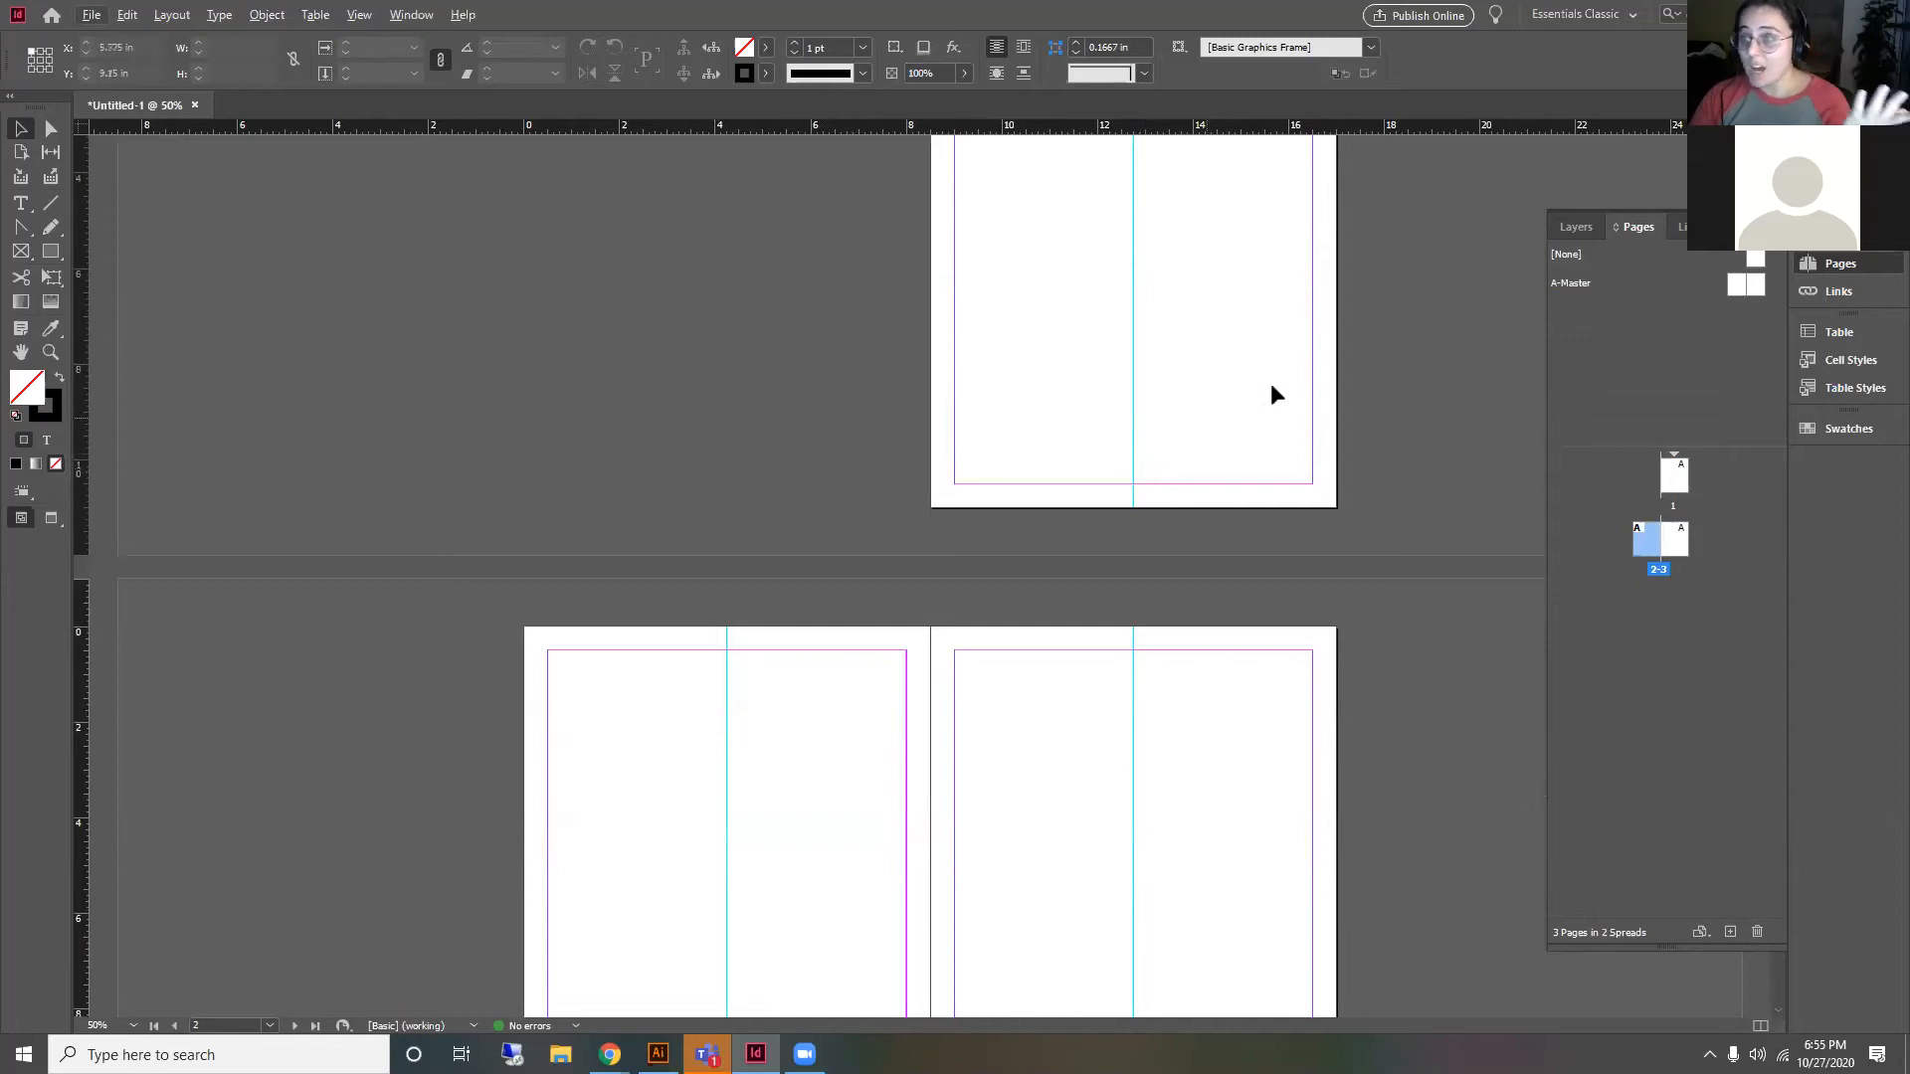
pyautogui.scroll(-3, 867, 671)
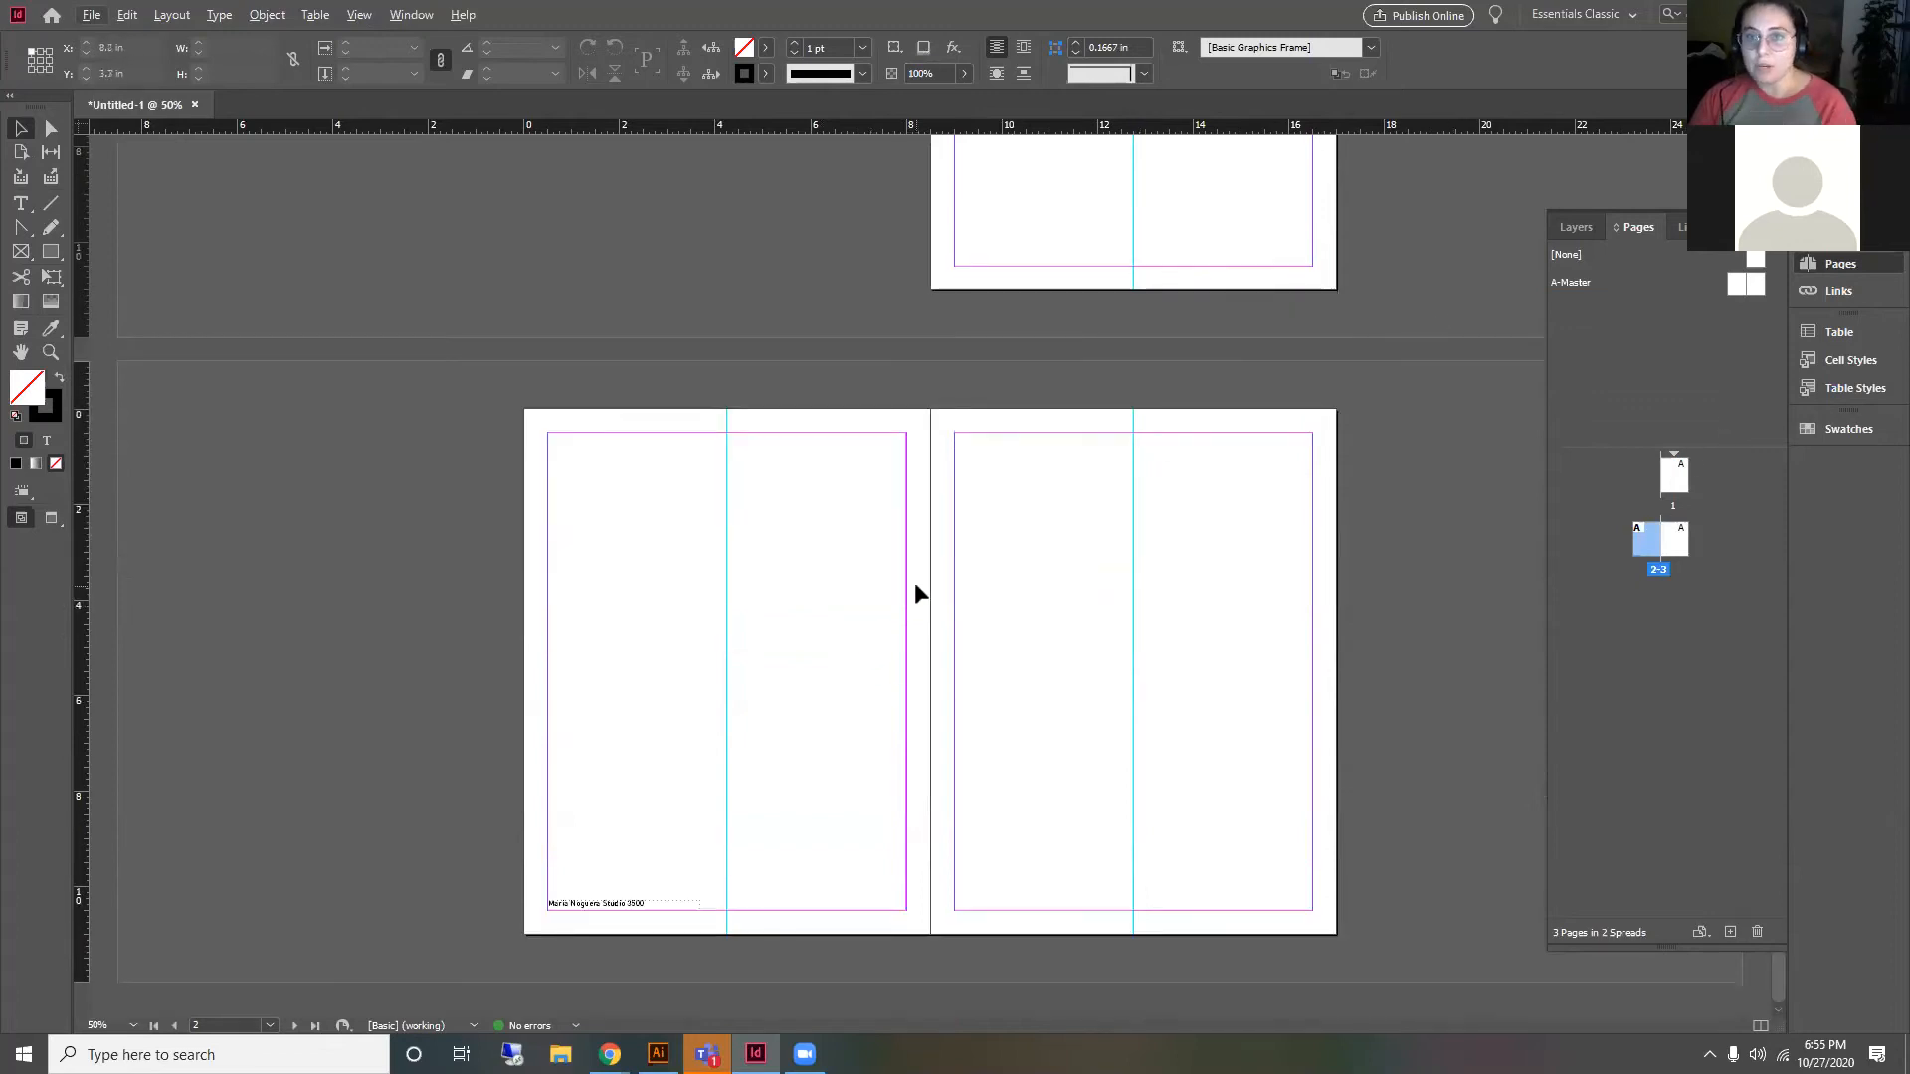
pyautogui.scroll(6, 1179, 596)
# Step: Create a new two-page, letter-size master with prefix B and the name Master, based on no other master
pyautogui.click(1662, 376)
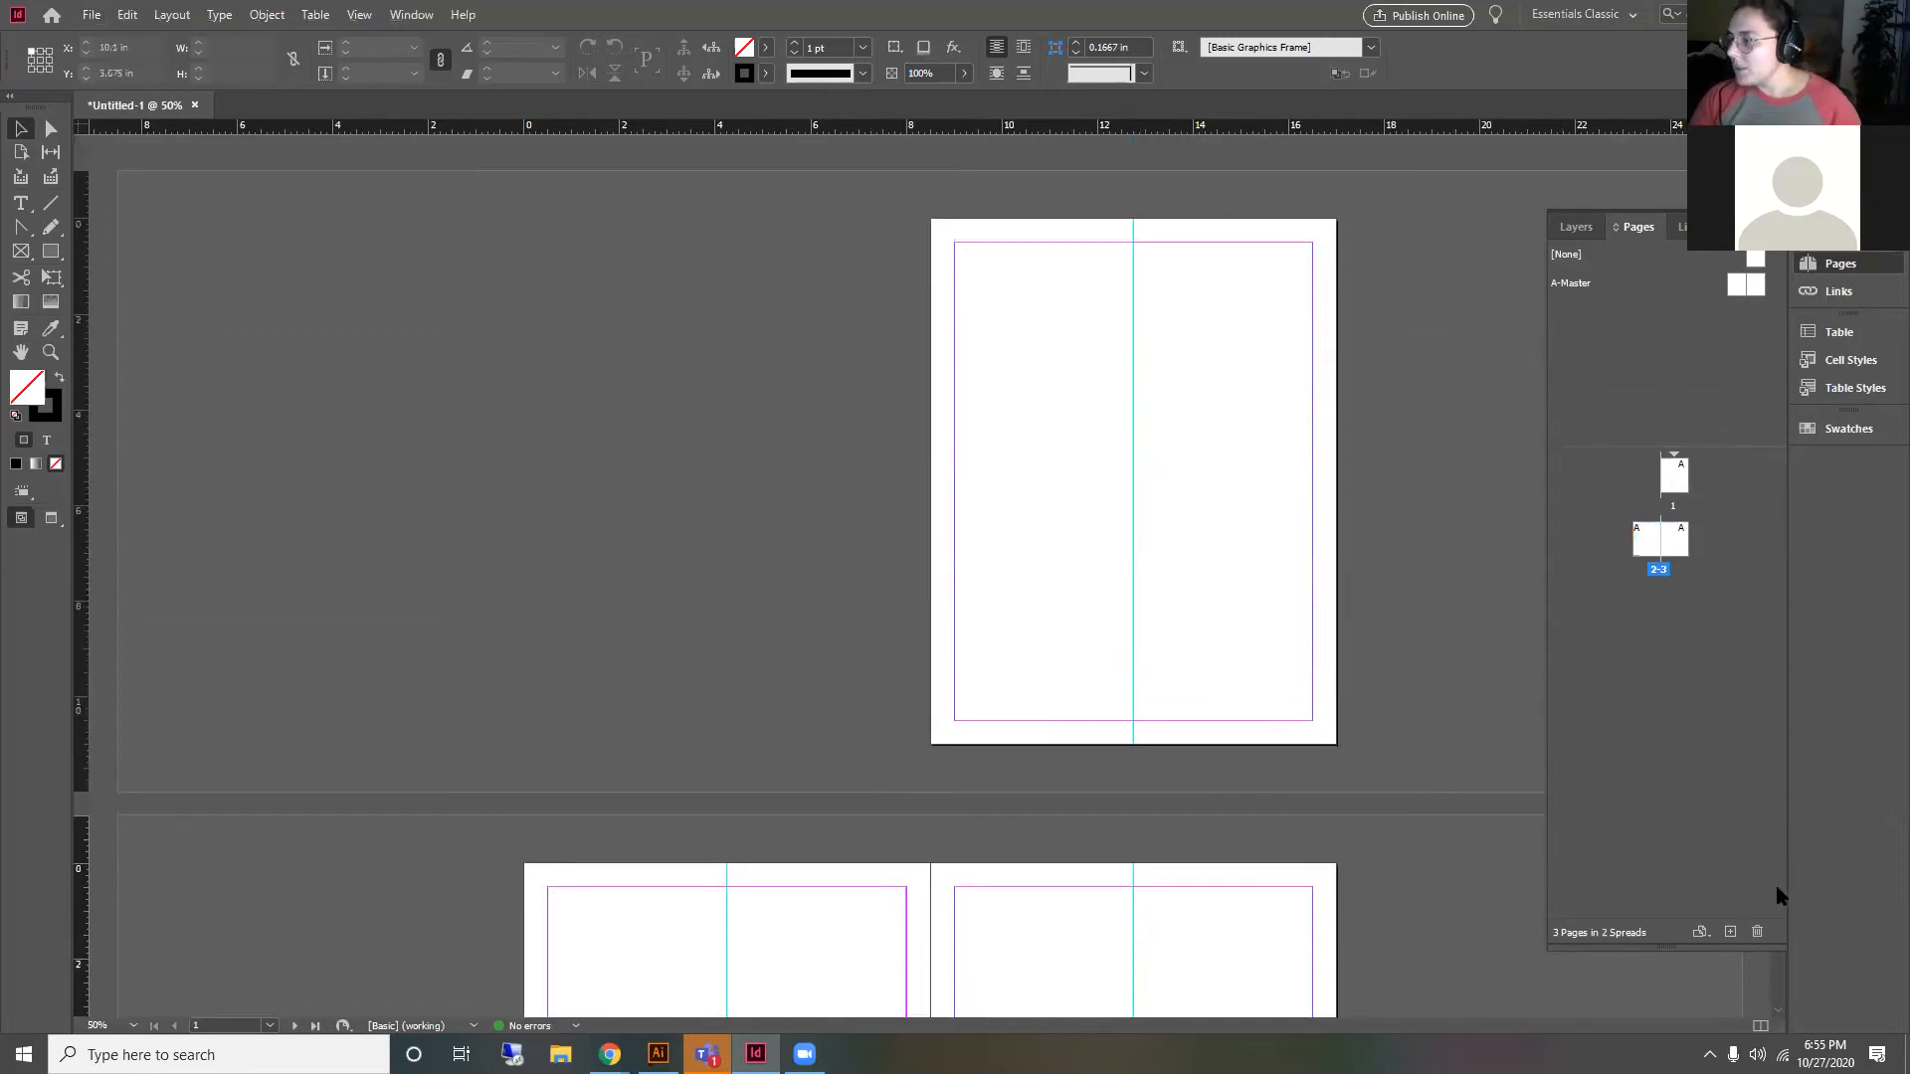
pyautogui.rightClick(1673, 314)
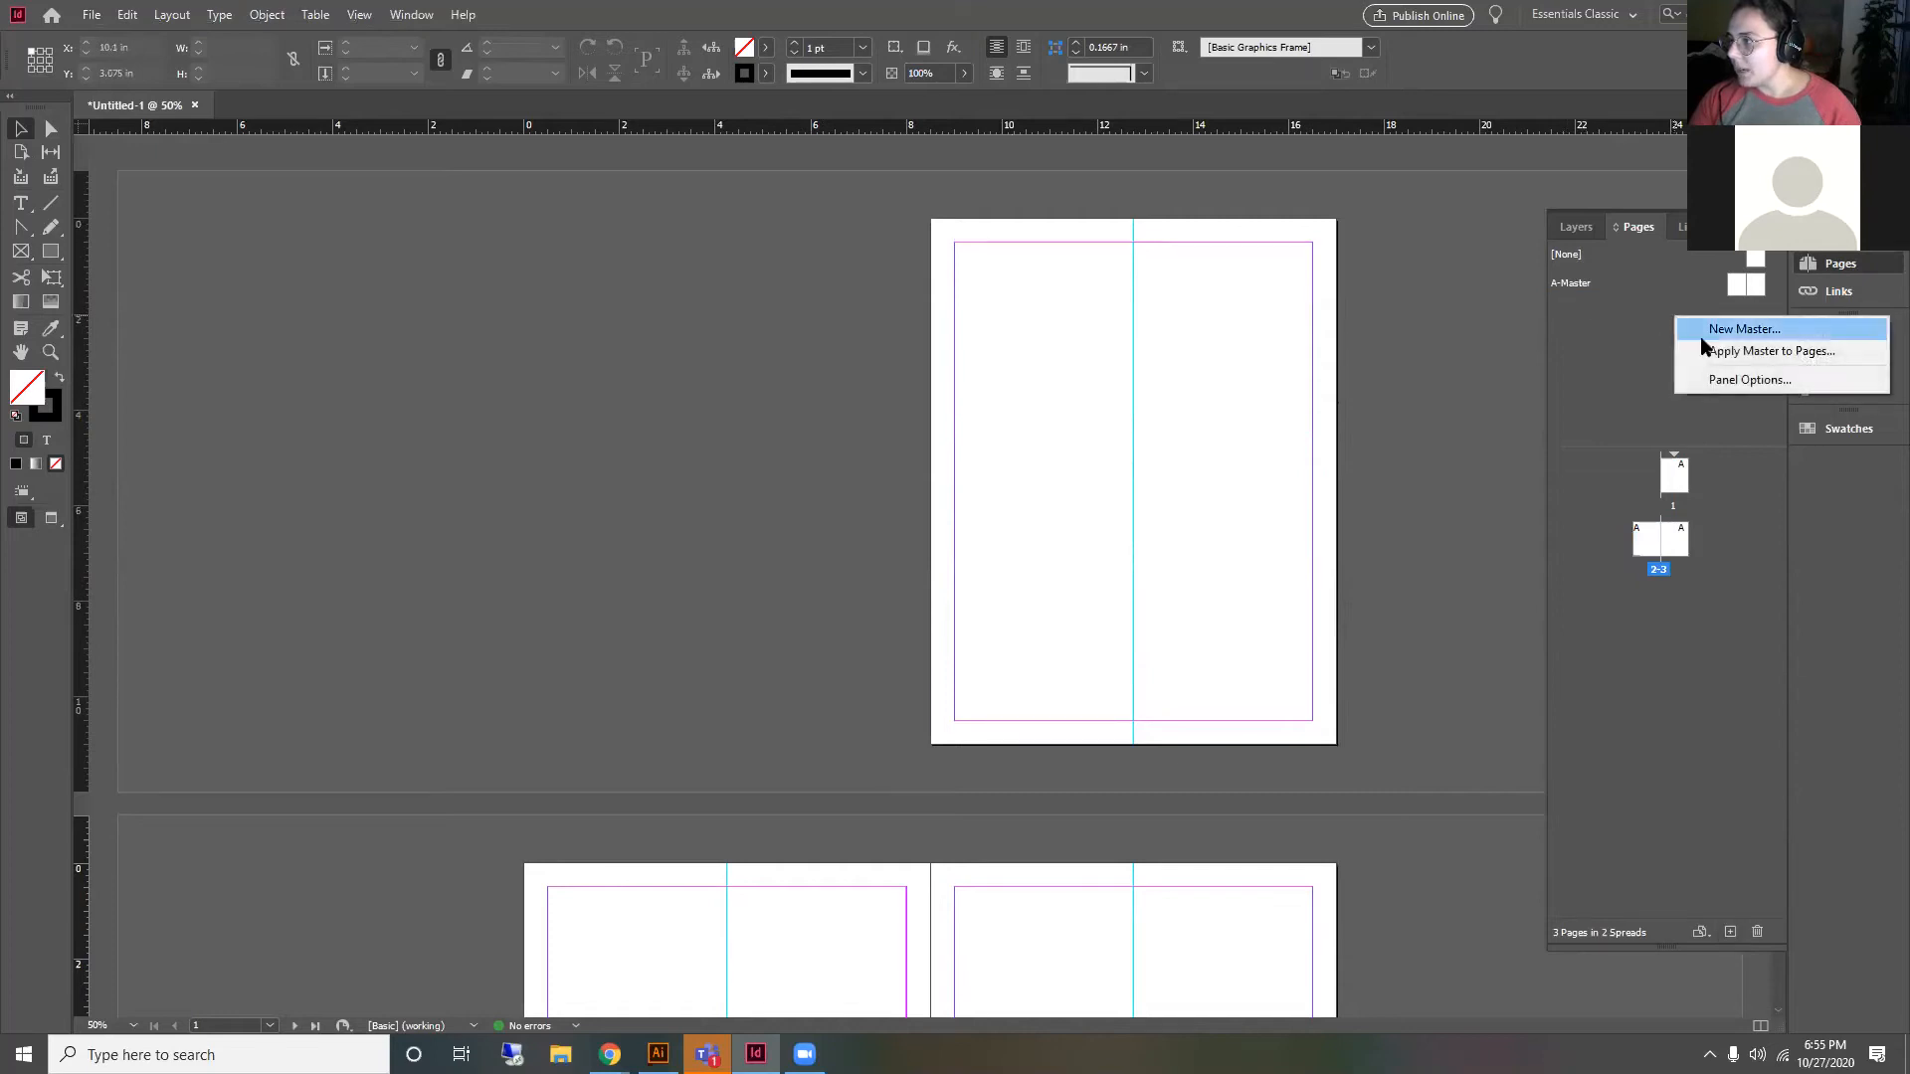
pyautogui.click(1603, 324)
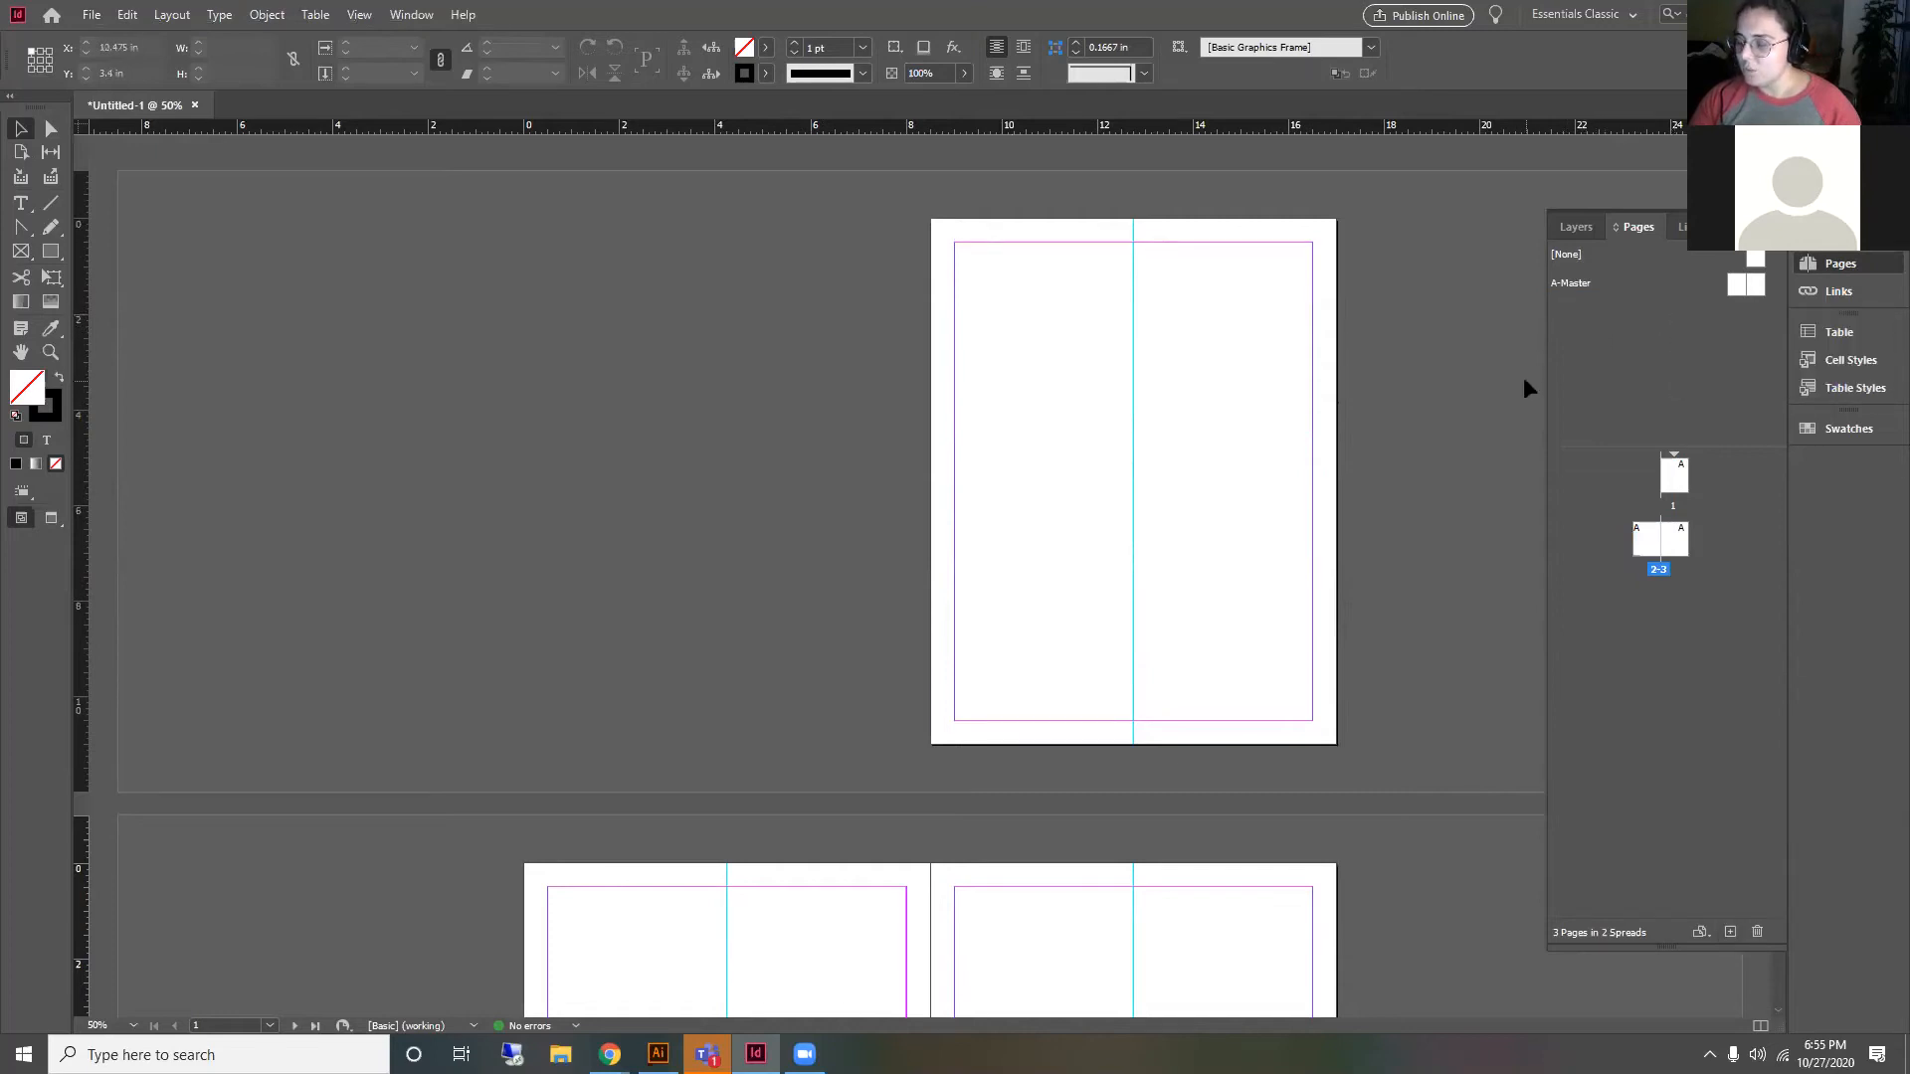
pyautogui.rightClick(1670, 357)
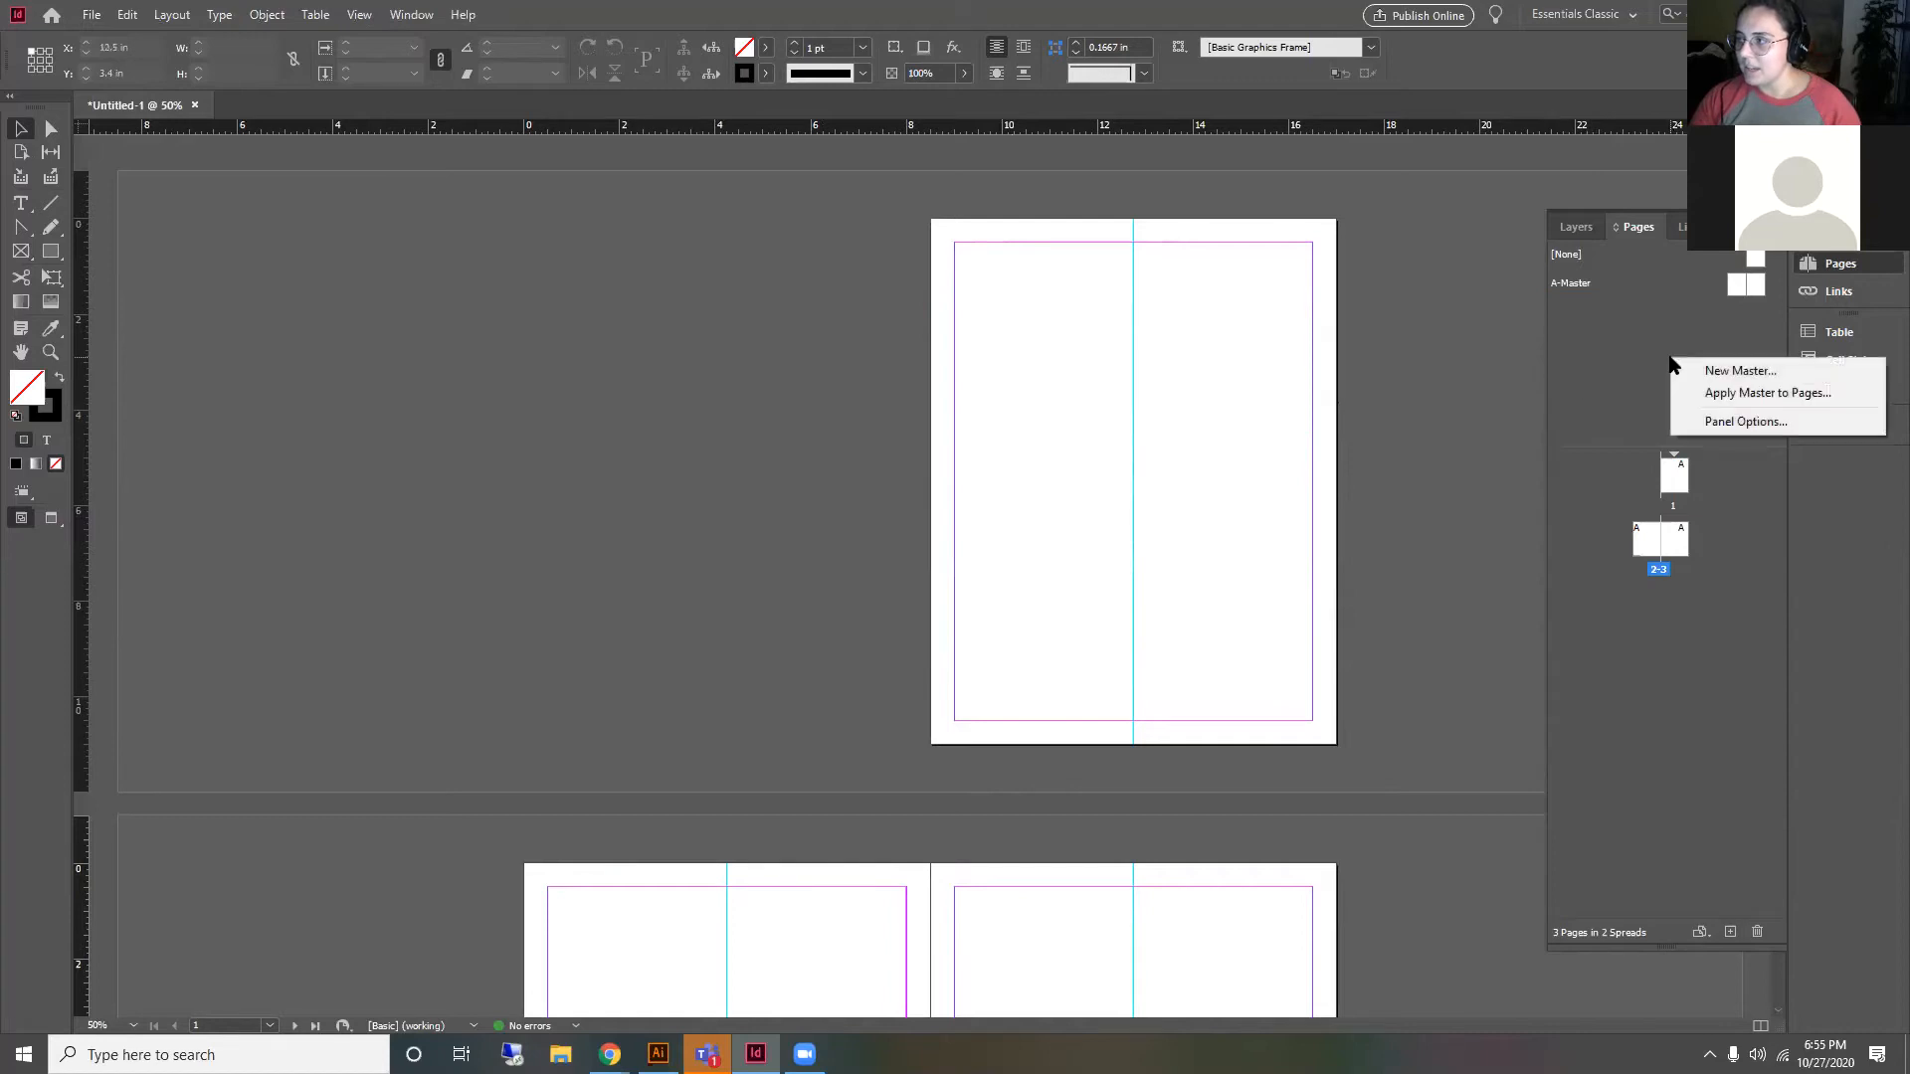
pyautogui.click(1746, 371)
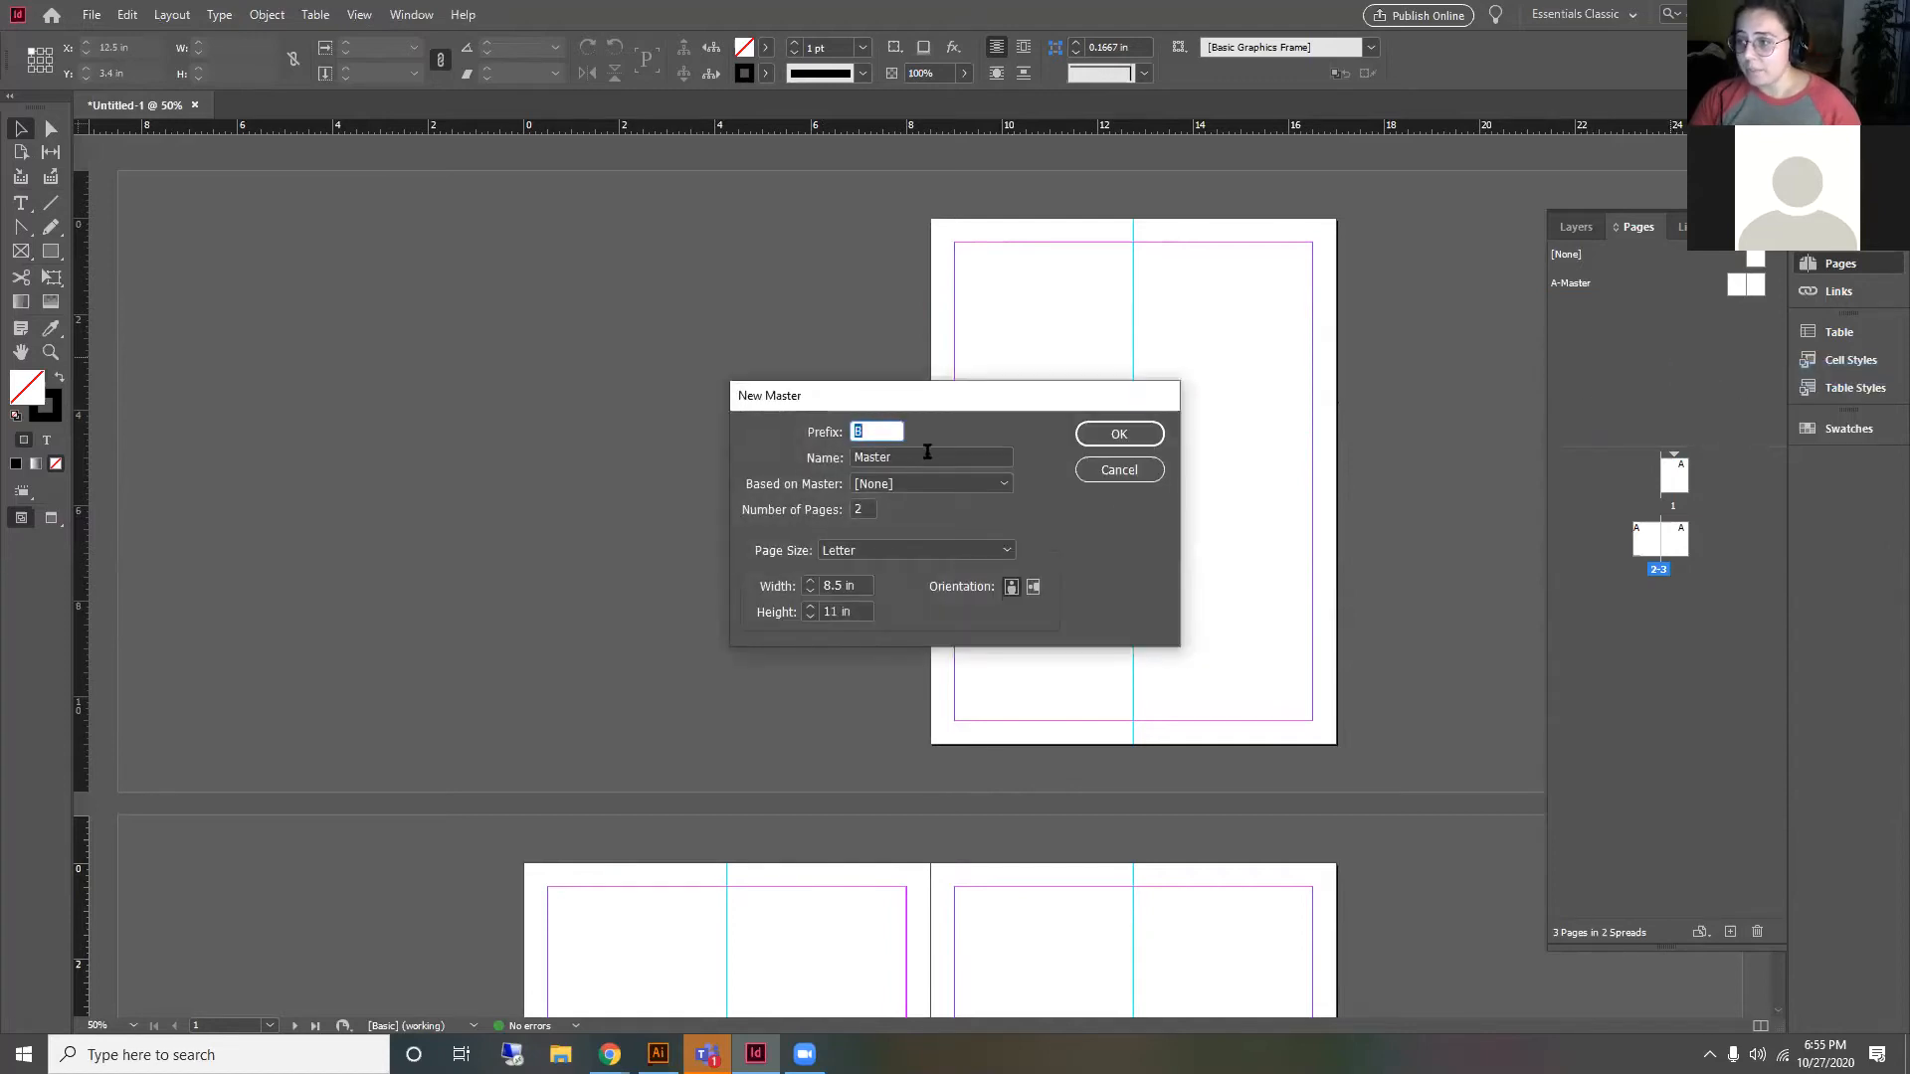
pyautogui.click(907, 480)
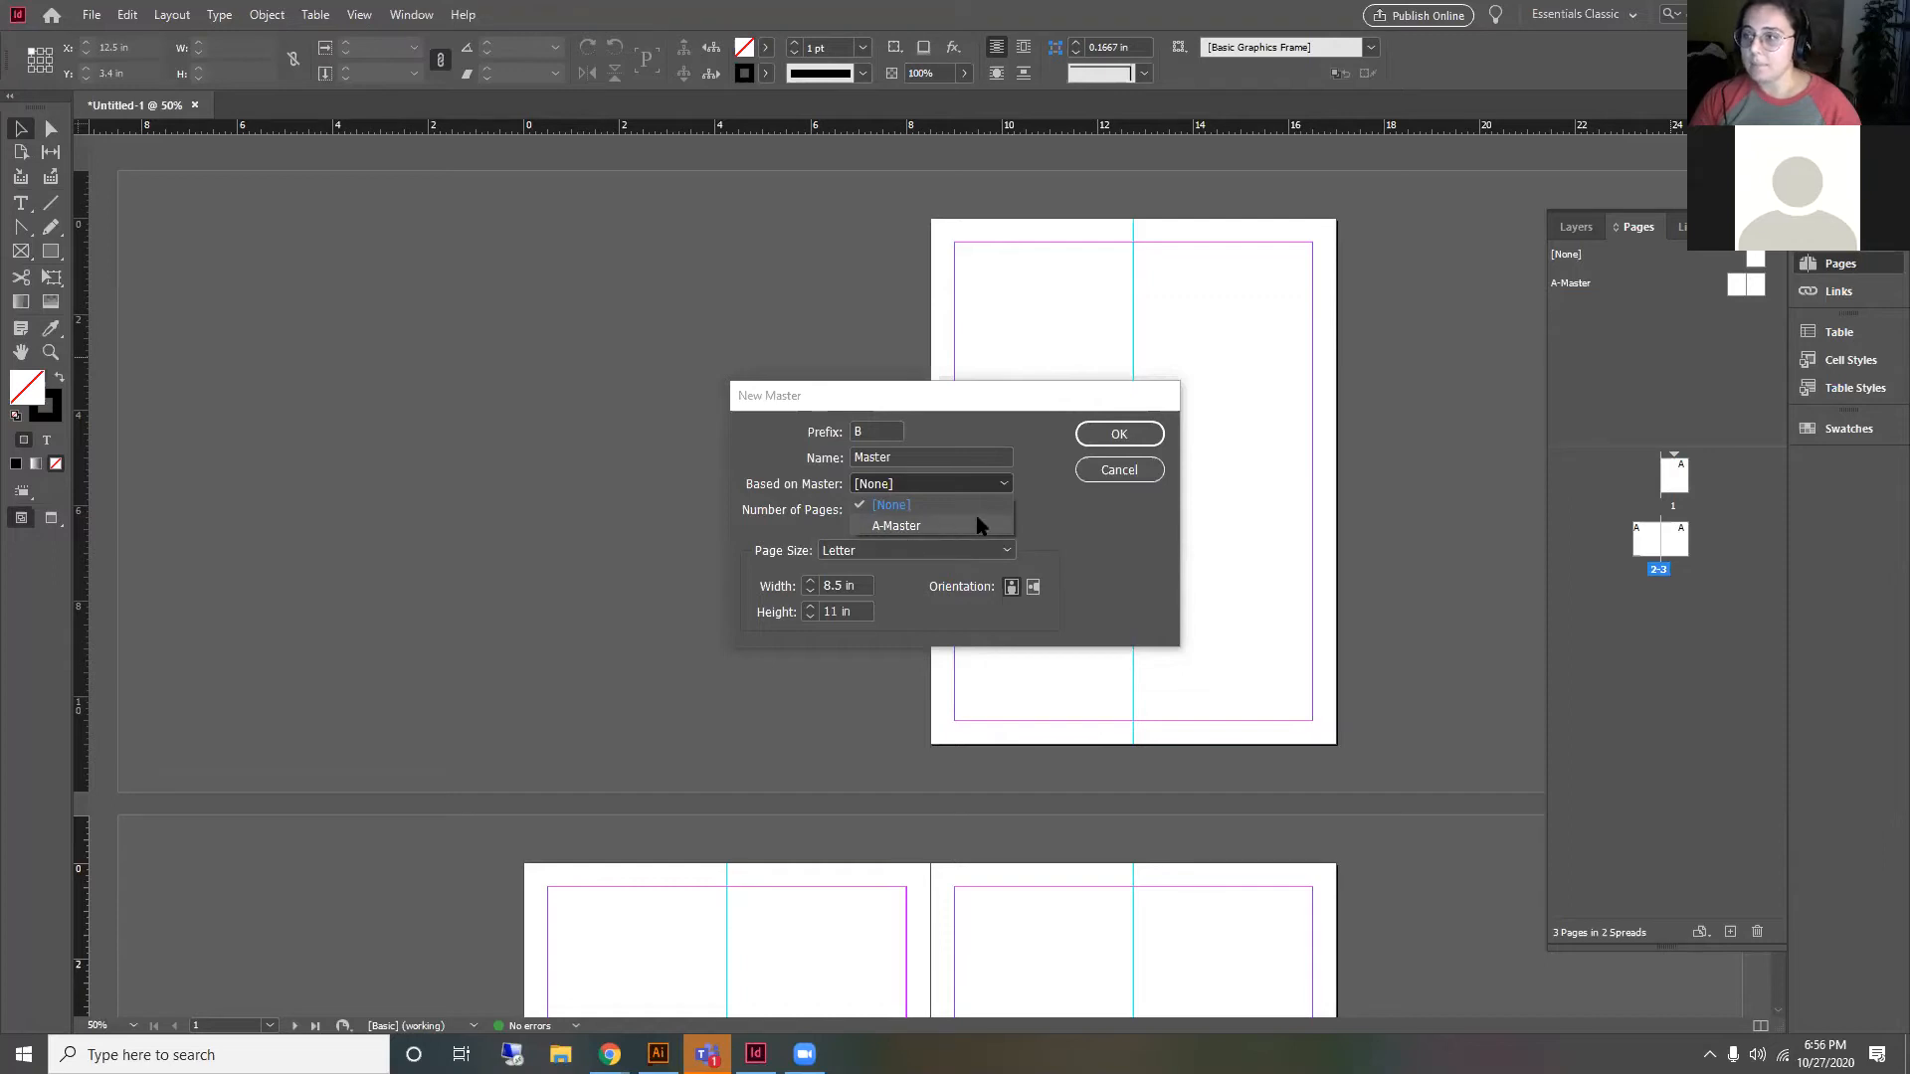
pyautogui.click(1110, 527)
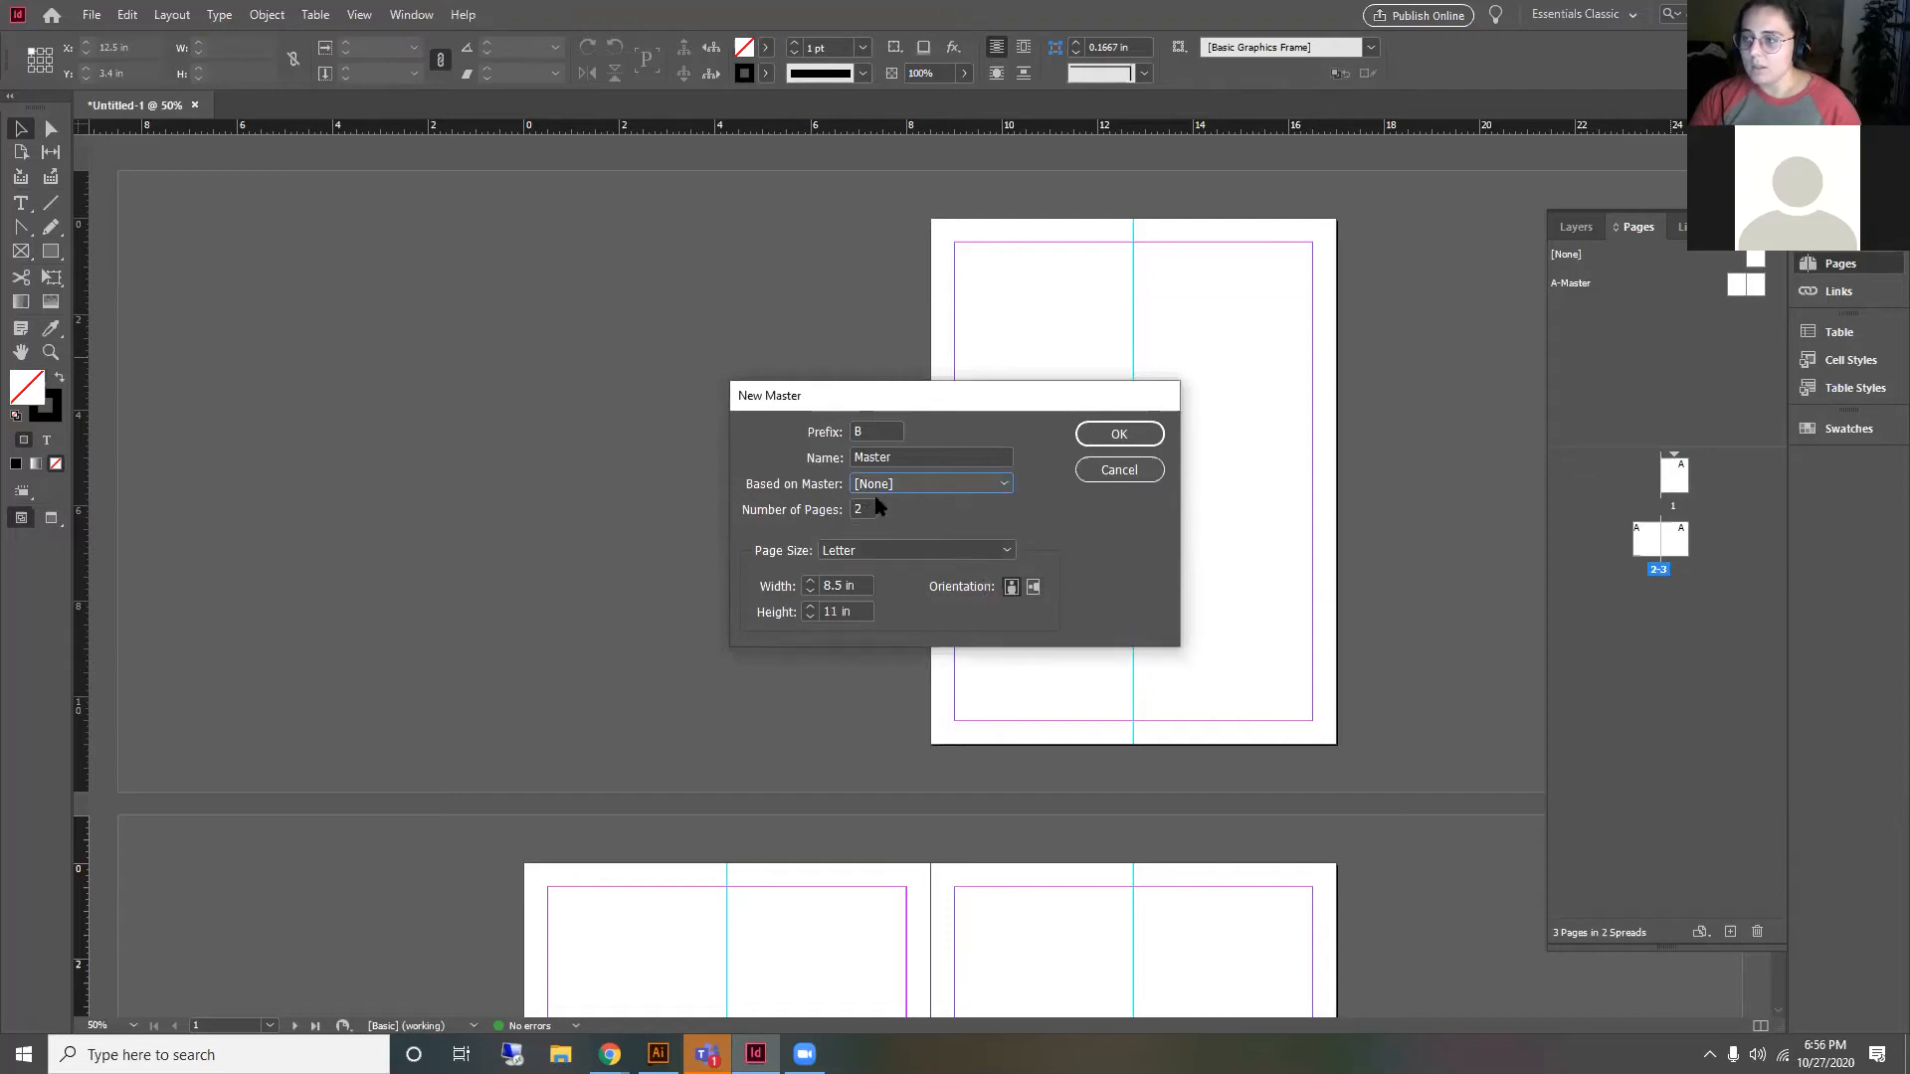
pyautogui.click(1111, 435)
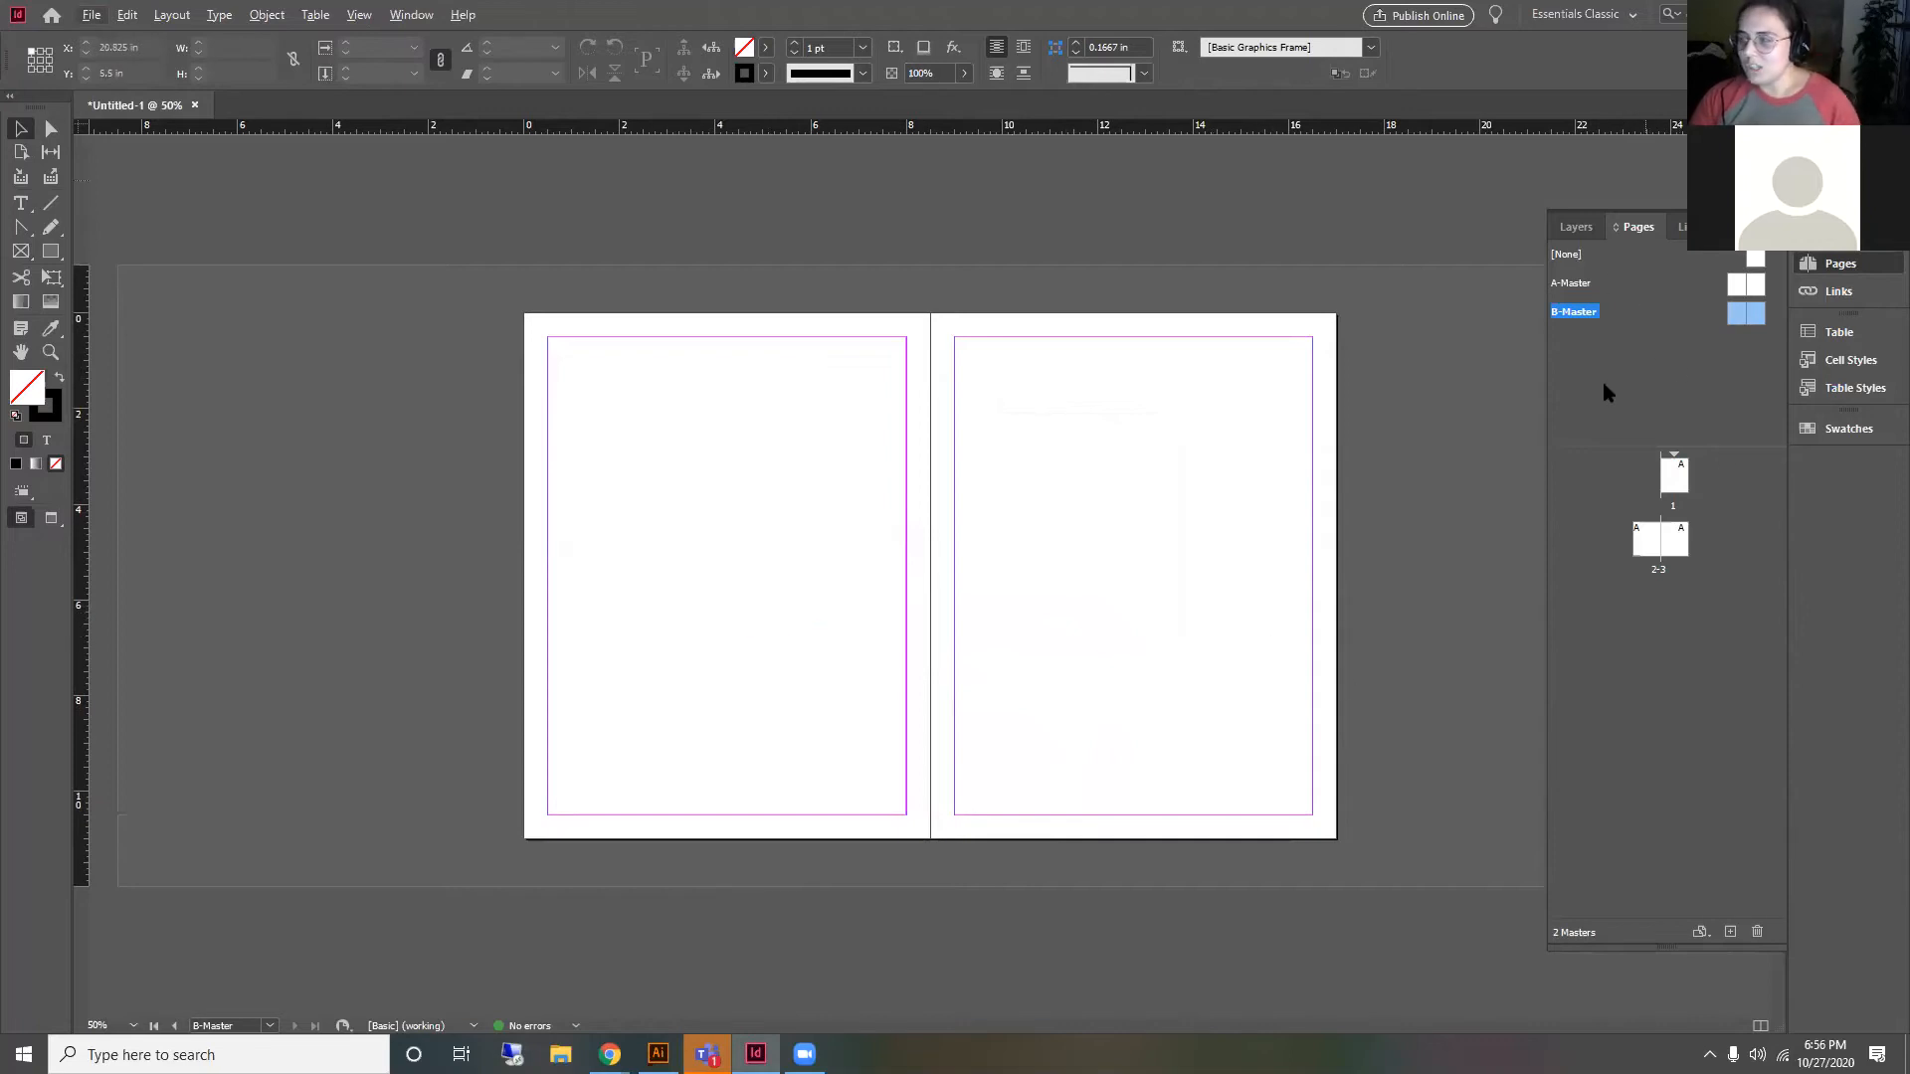
# Step: Create a text frame about 3.8 in wide in the lower-right margin corner of B-Master's right page and reduce its height to 0.35 in
pyautogui.scroll(1, 1303, 763)
pyautogui.scroll(-2, 1057, 642)
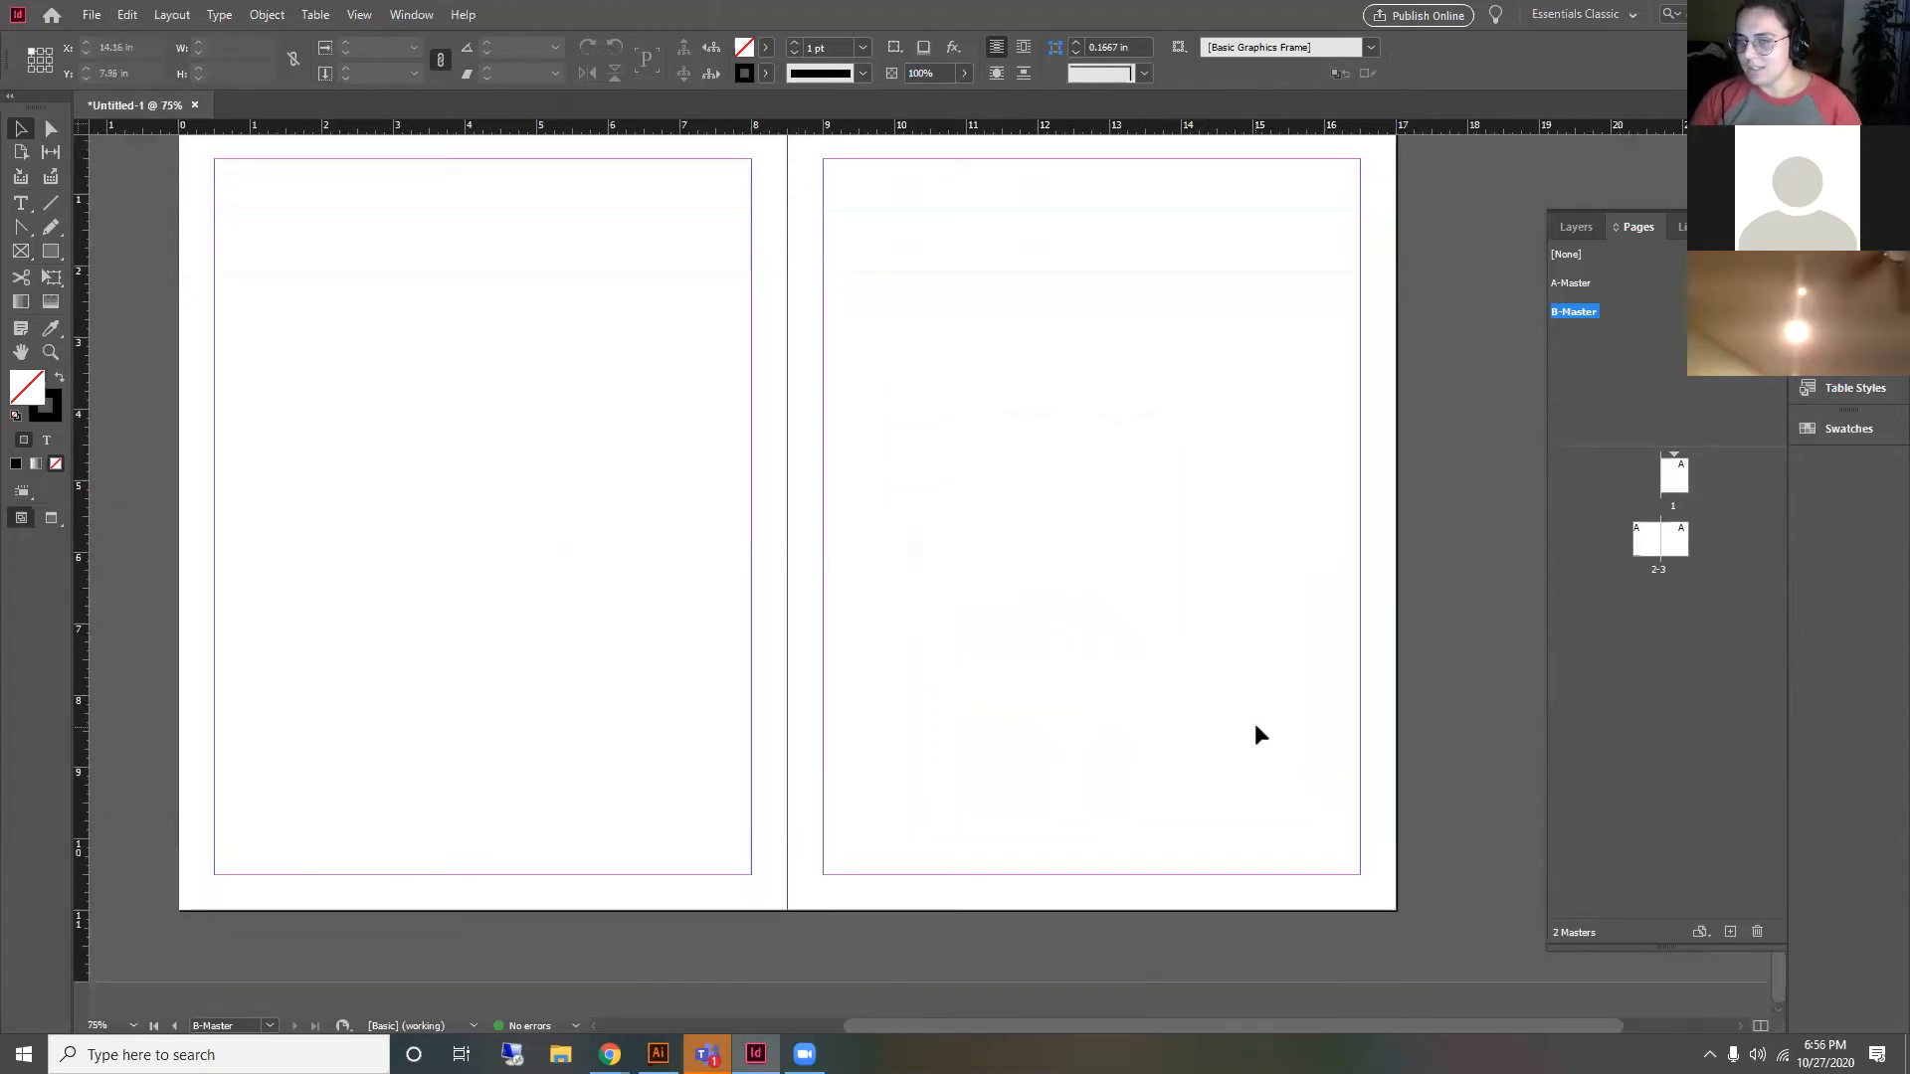
pyautogui.scroll(1, 1377, 821)
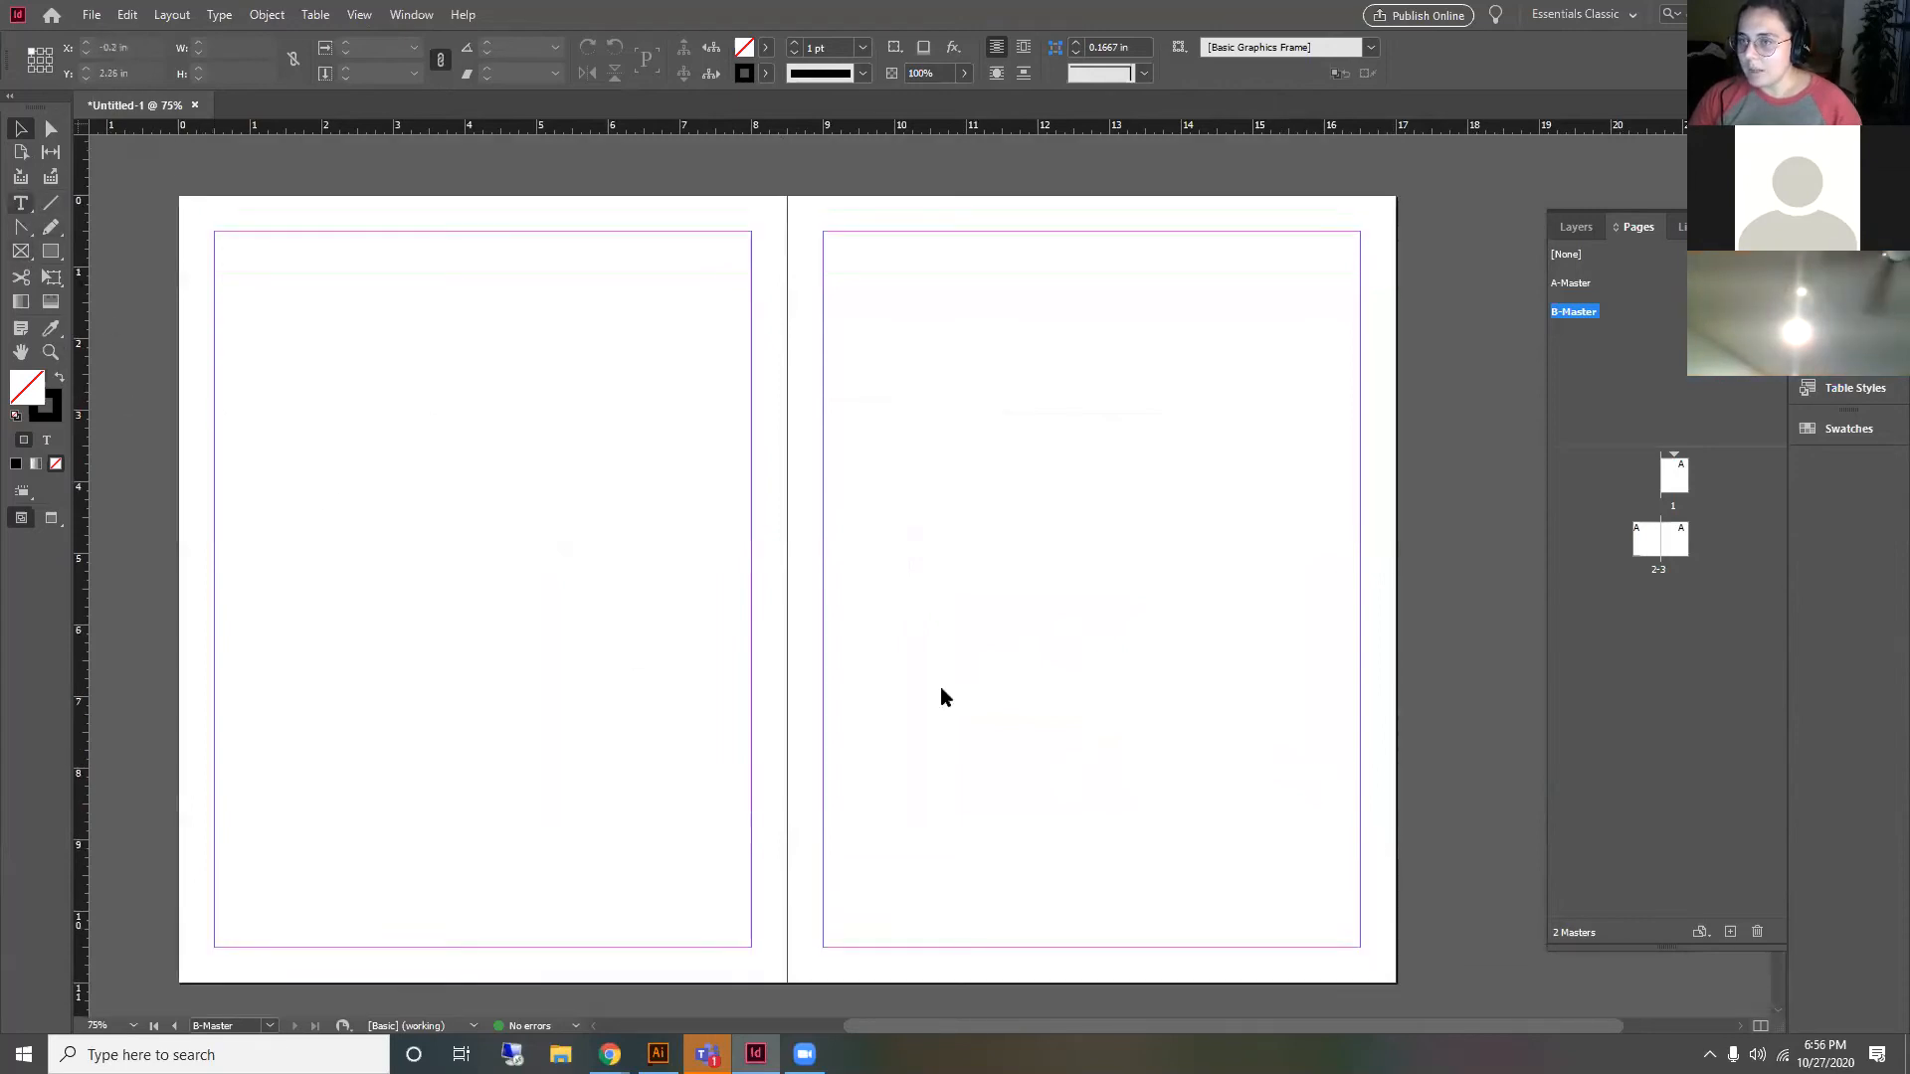
pyautogui.press('t')
pyautogui.scroll(1, 1383, 955)
pyautogui.moveTo(1380, 869); pyautogui.dragTo(1016, 950)
pyautogui.scroll(1, 1216, 950)
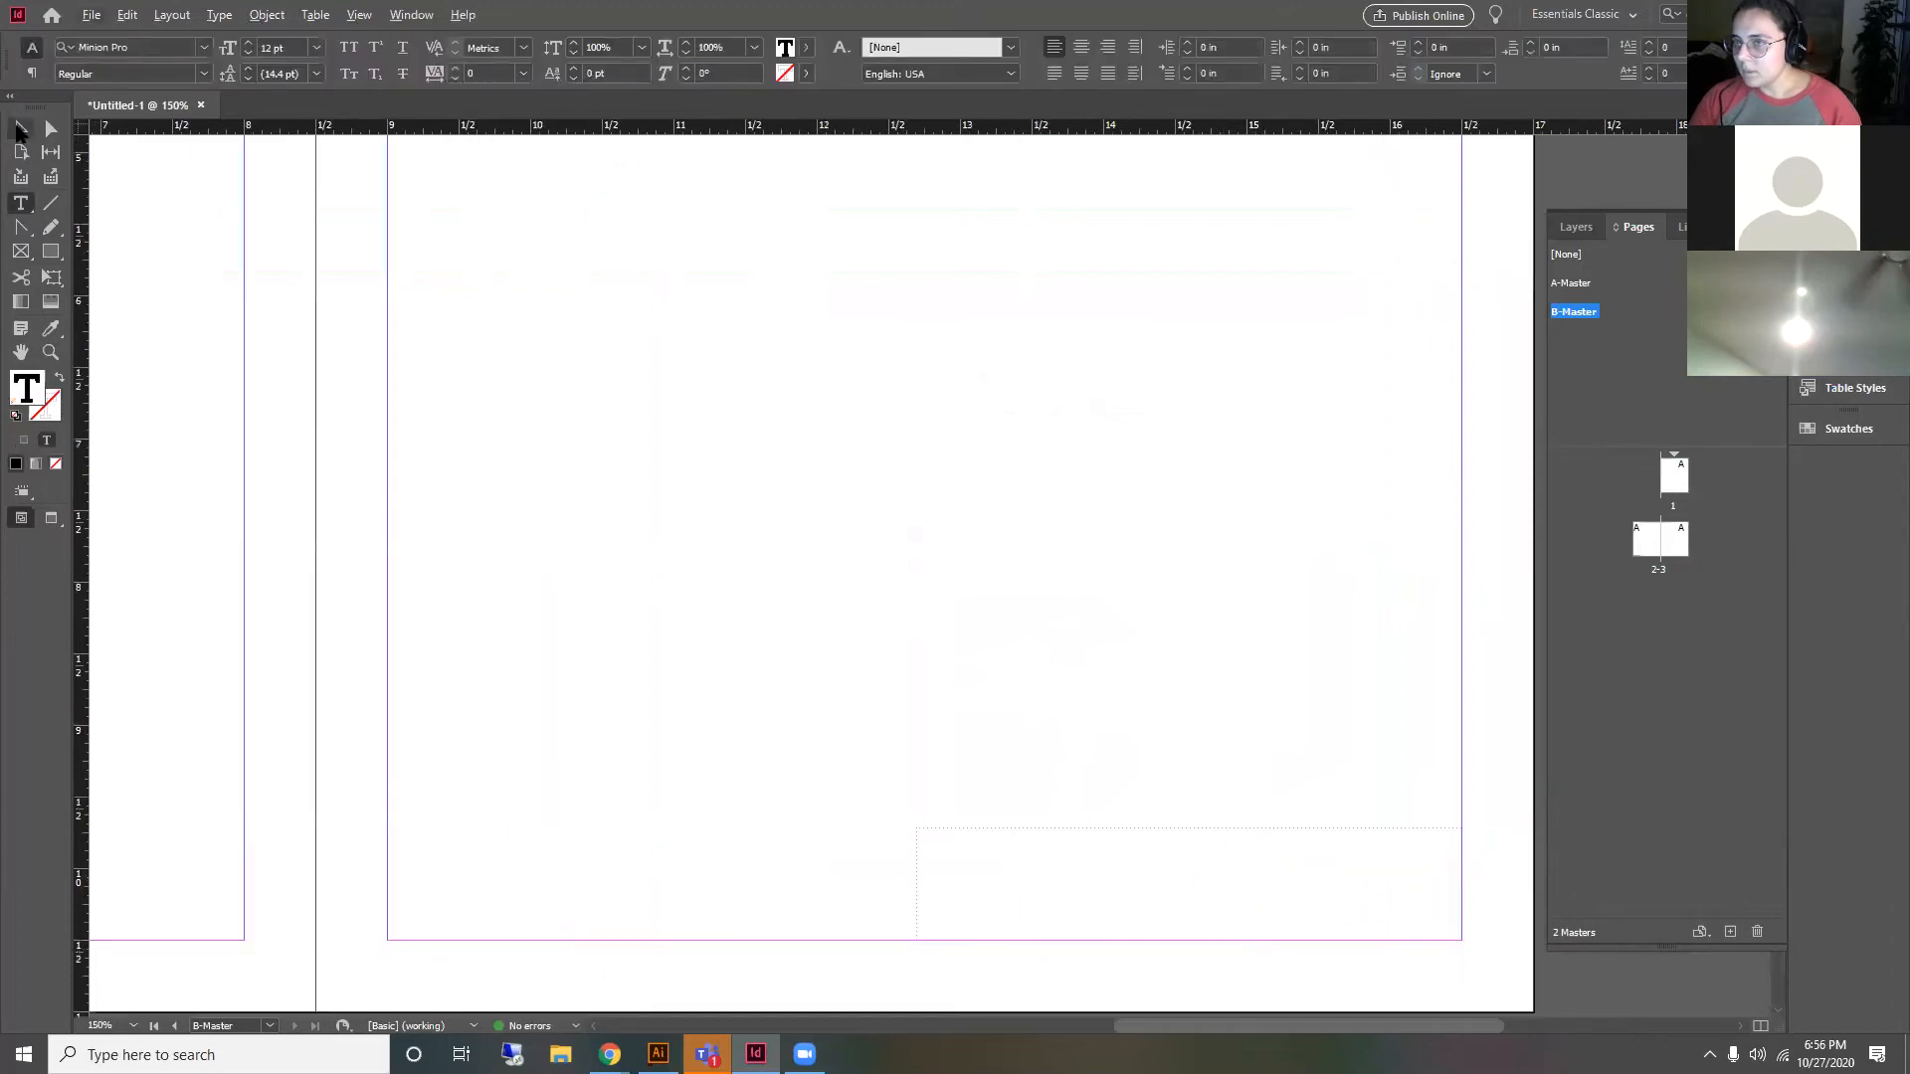
pyautogui.press('Escape')
pyautogui.moveTo(1189, 830); pyautogui.dragTo(1189, 912)
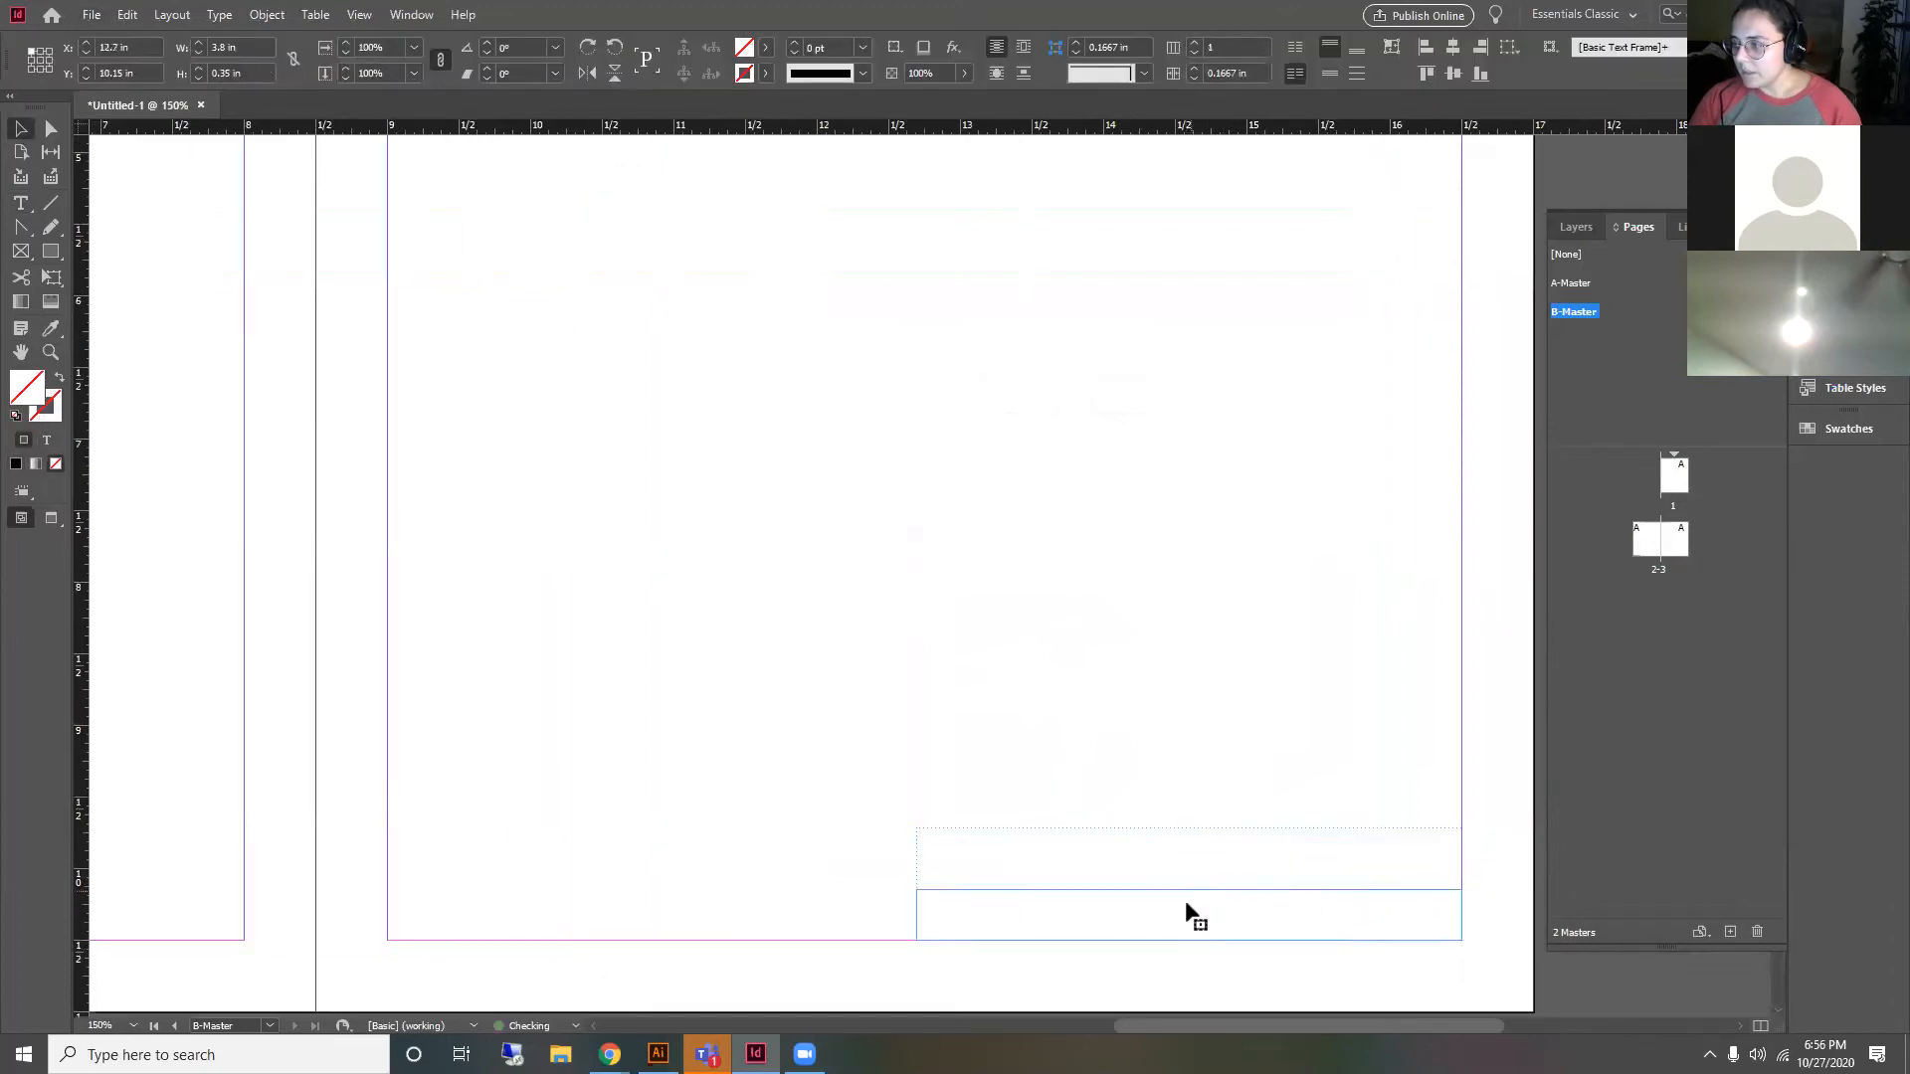
# Step: Enter the studio's name followed by 3500 in B-Master's footer frame and set the text in DIN Pro
pyautogui.doubleClick(1184, 911)
pyautogui.write('Maria Noguer a')
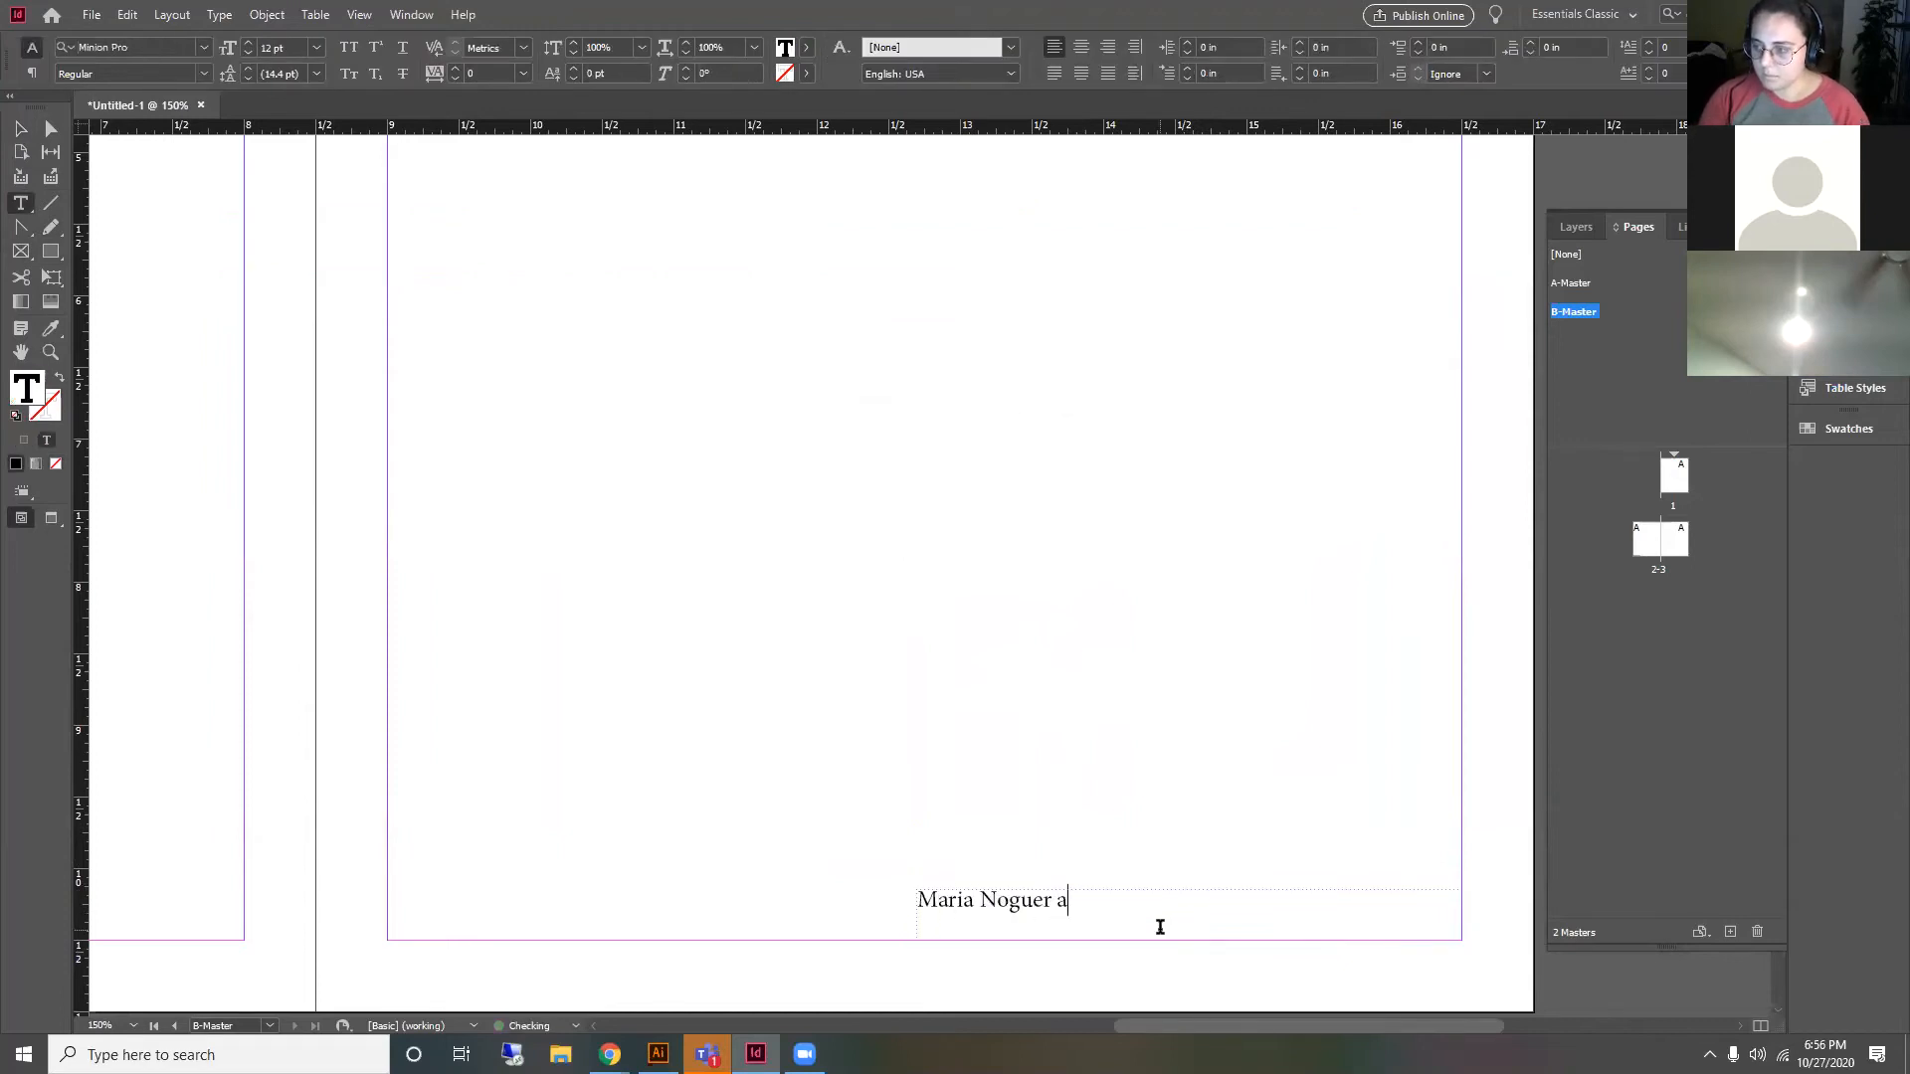
pyautogui.write('Studio 3500')
pyautogui.hotkey('ctrl', 'a')
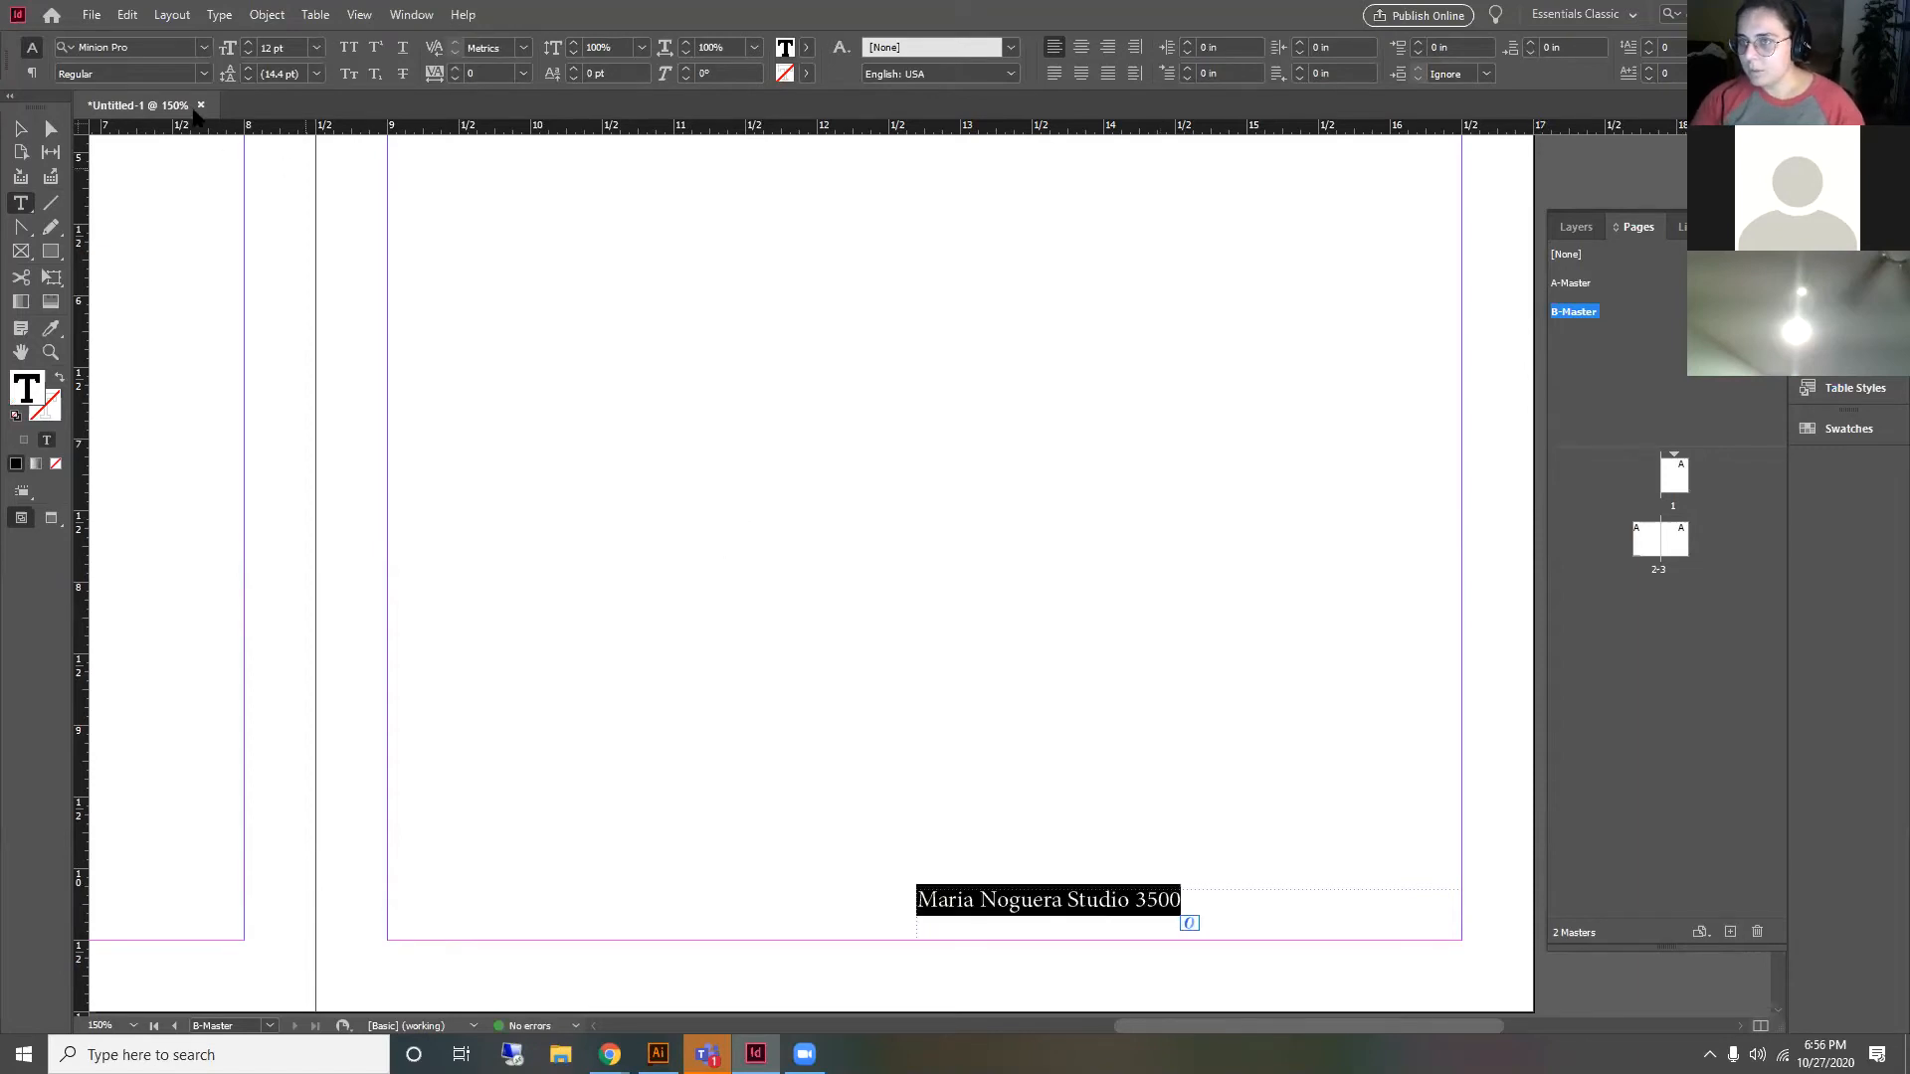
pyautogui.click(203, 48)
pyautogui.write('din')
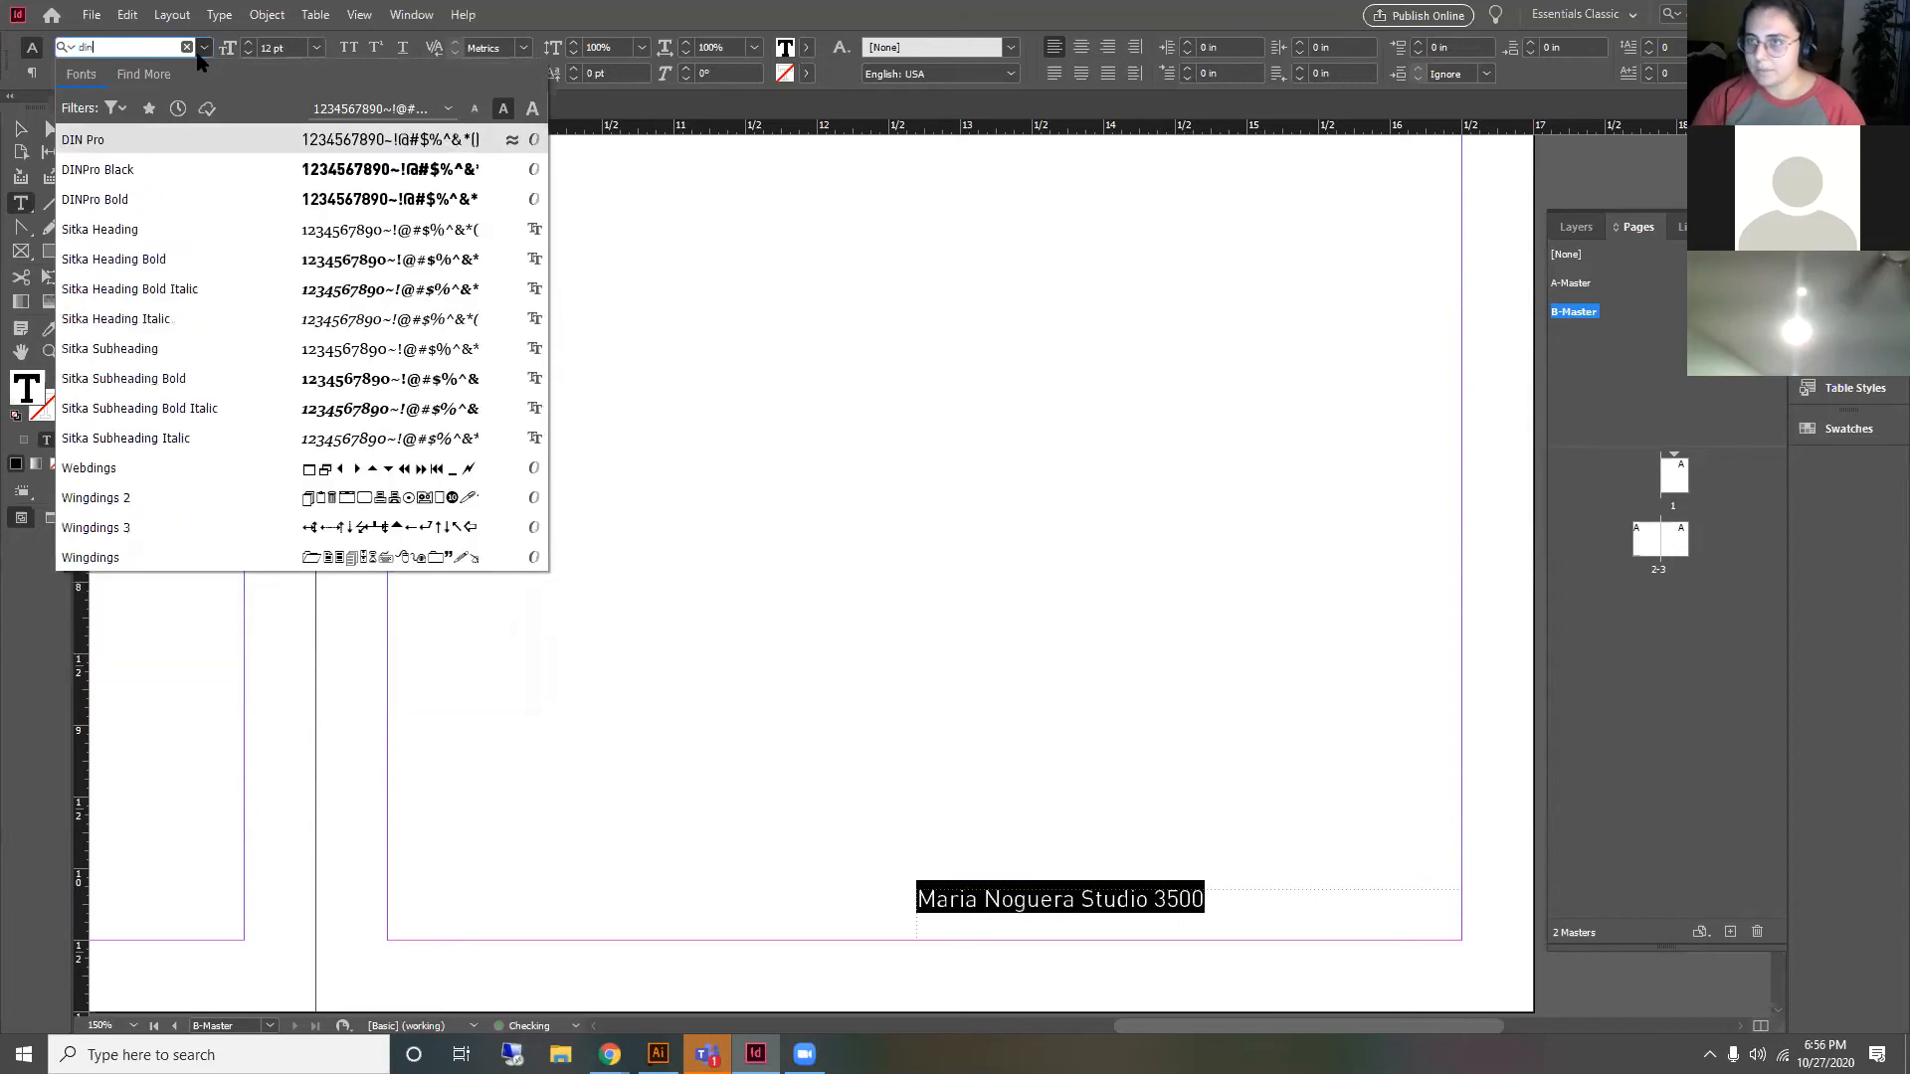
pyautogui.press('Return')
pyautogui.press('Escape')
# Step: Reduce the height of B-Master's footer text frame to 0.15 in, keeping it against the bottom margin
pyautogui.moveTo(1201, 889); pyautogui.dragTo(1189, 916)
pyautogui.click(1173, 868)
pyautogui.scroll(-3, 999, 808)
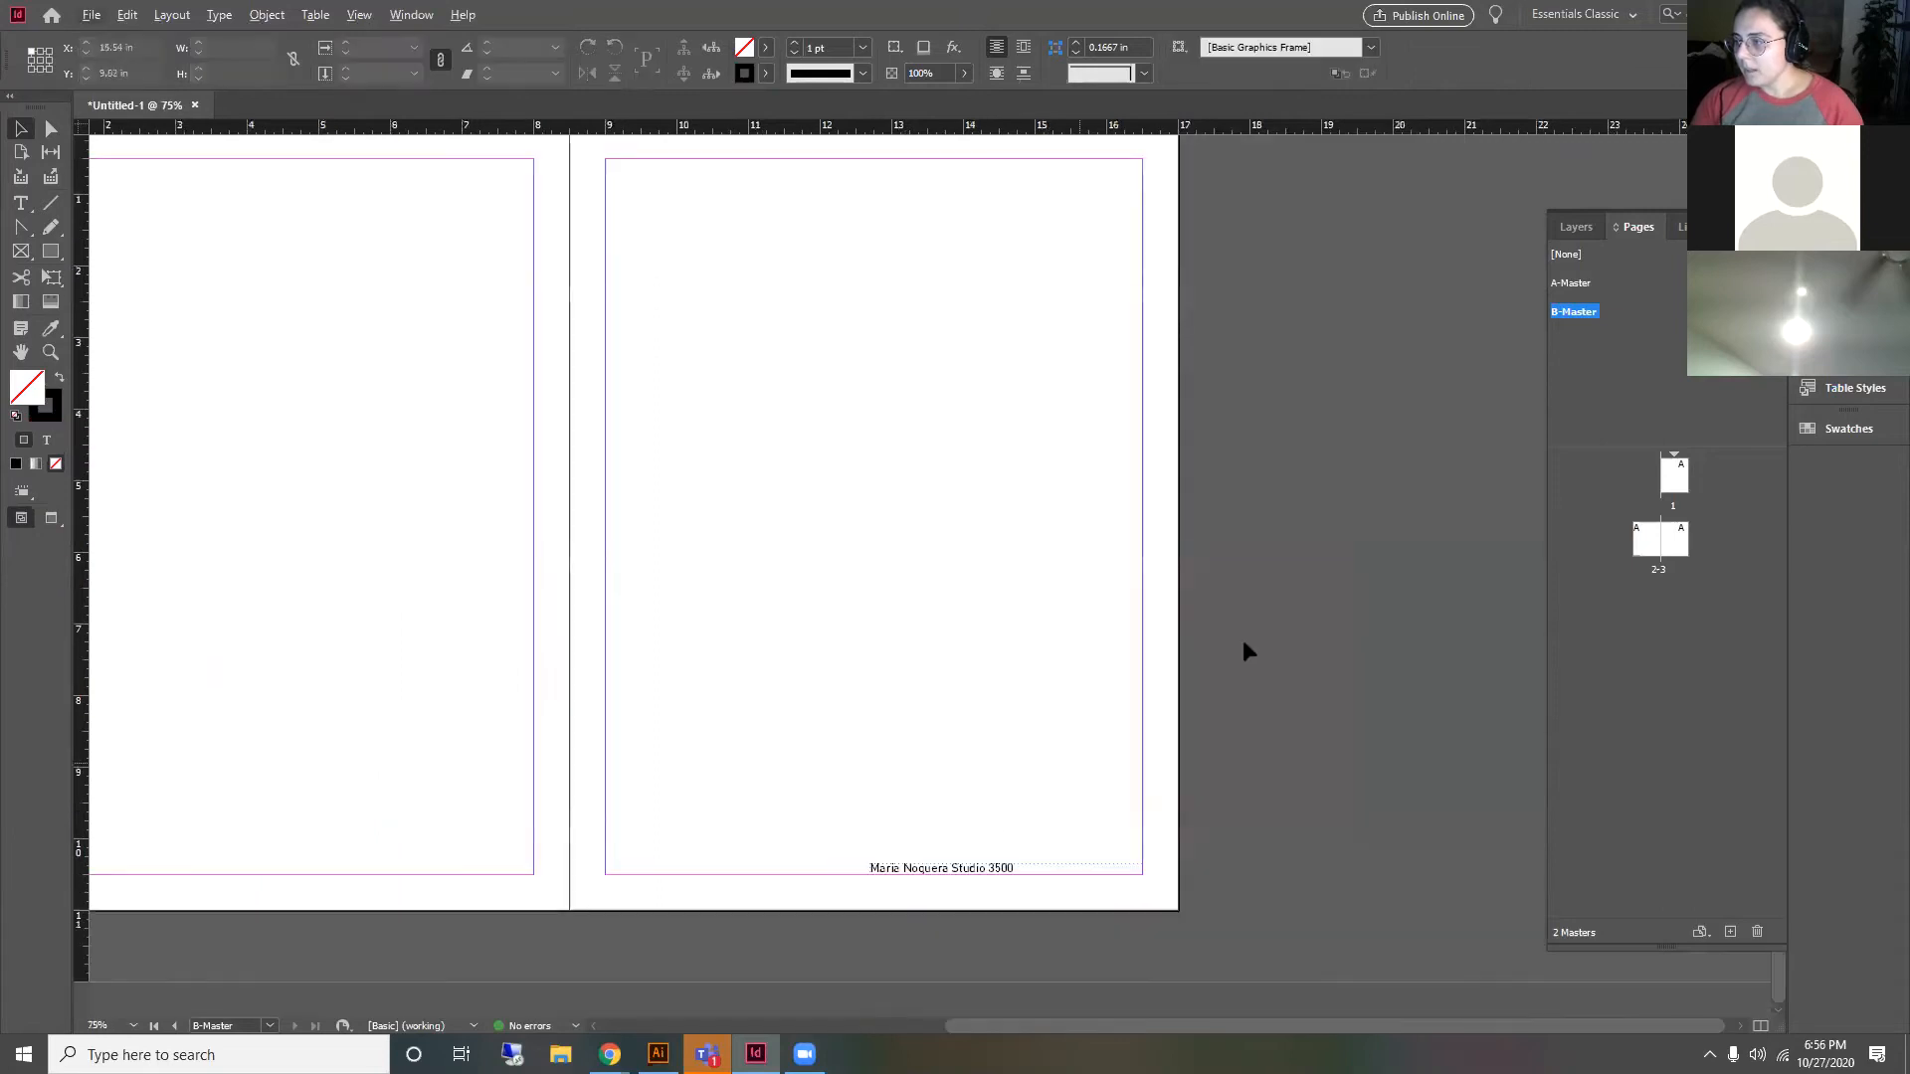
pyautogui.scroll(-3, 980, 597)
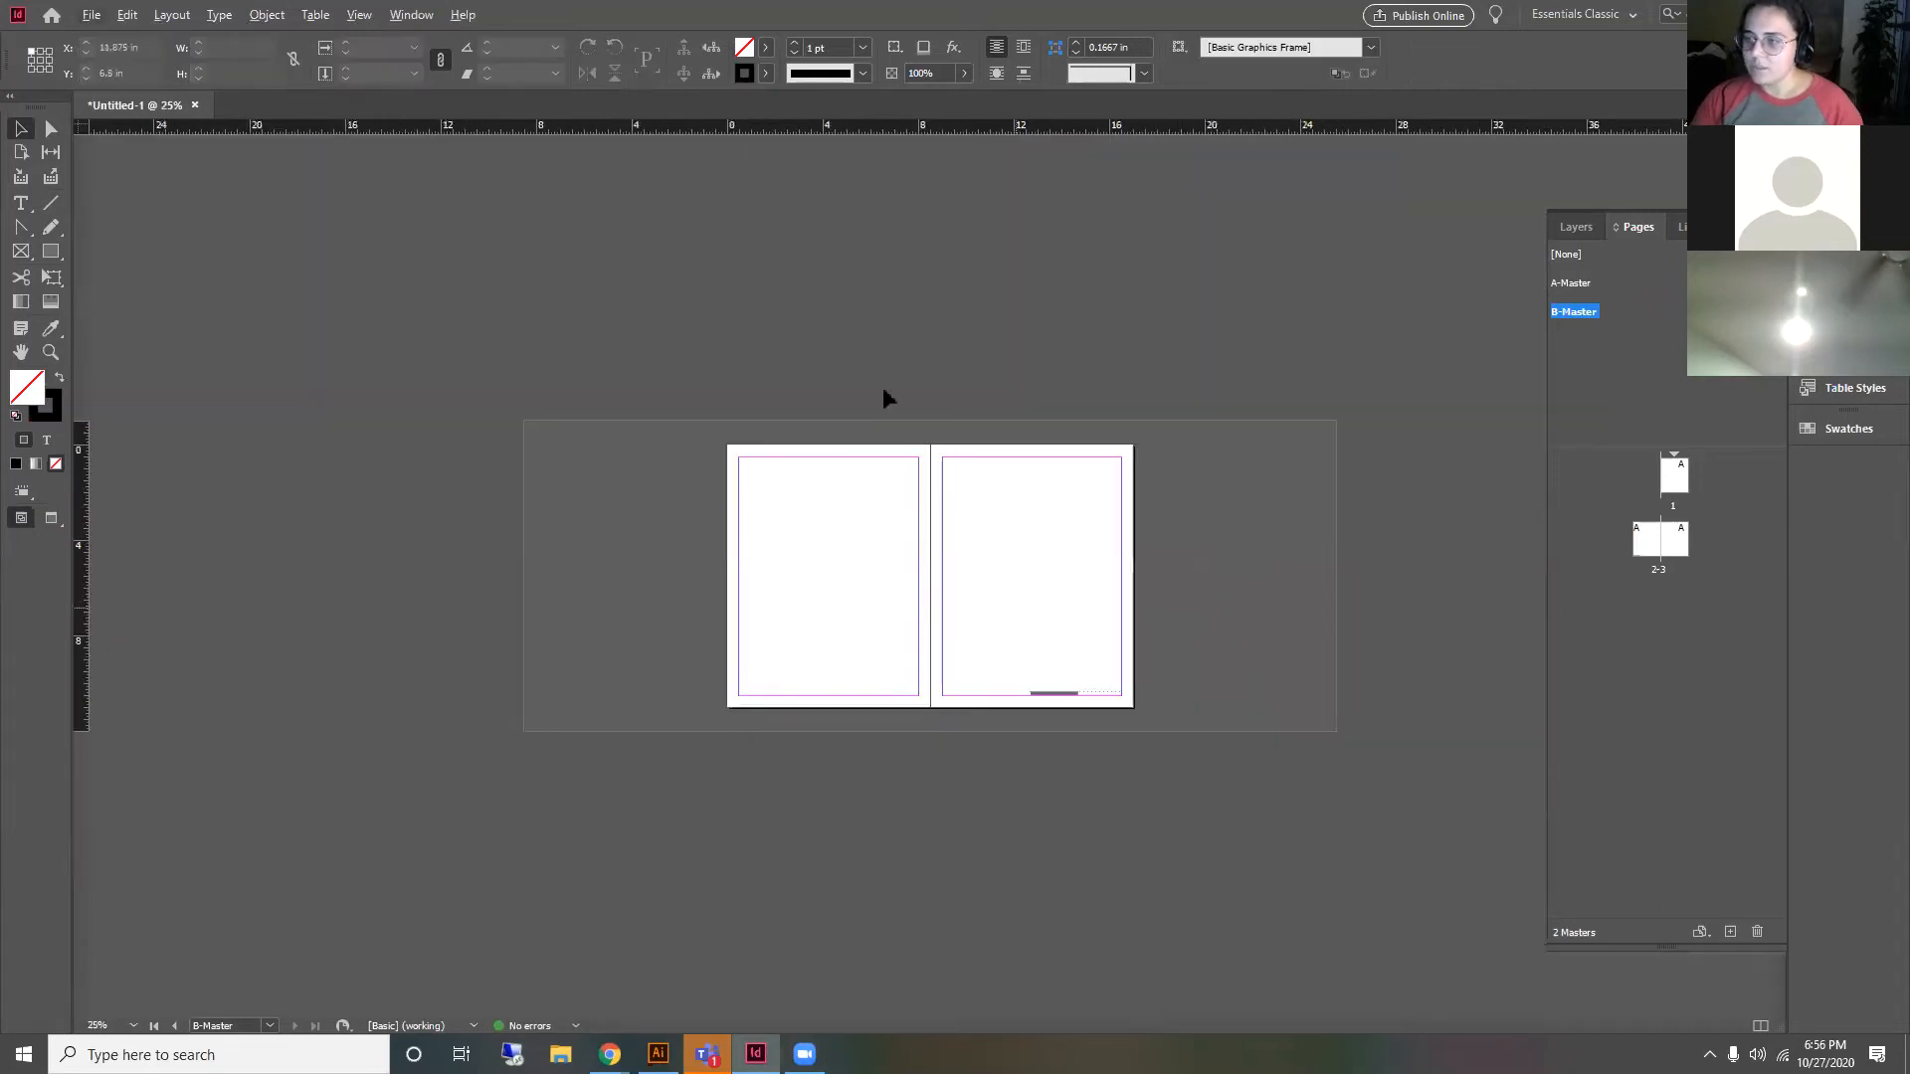
pyautogui.scroll(3, 1166, 575)
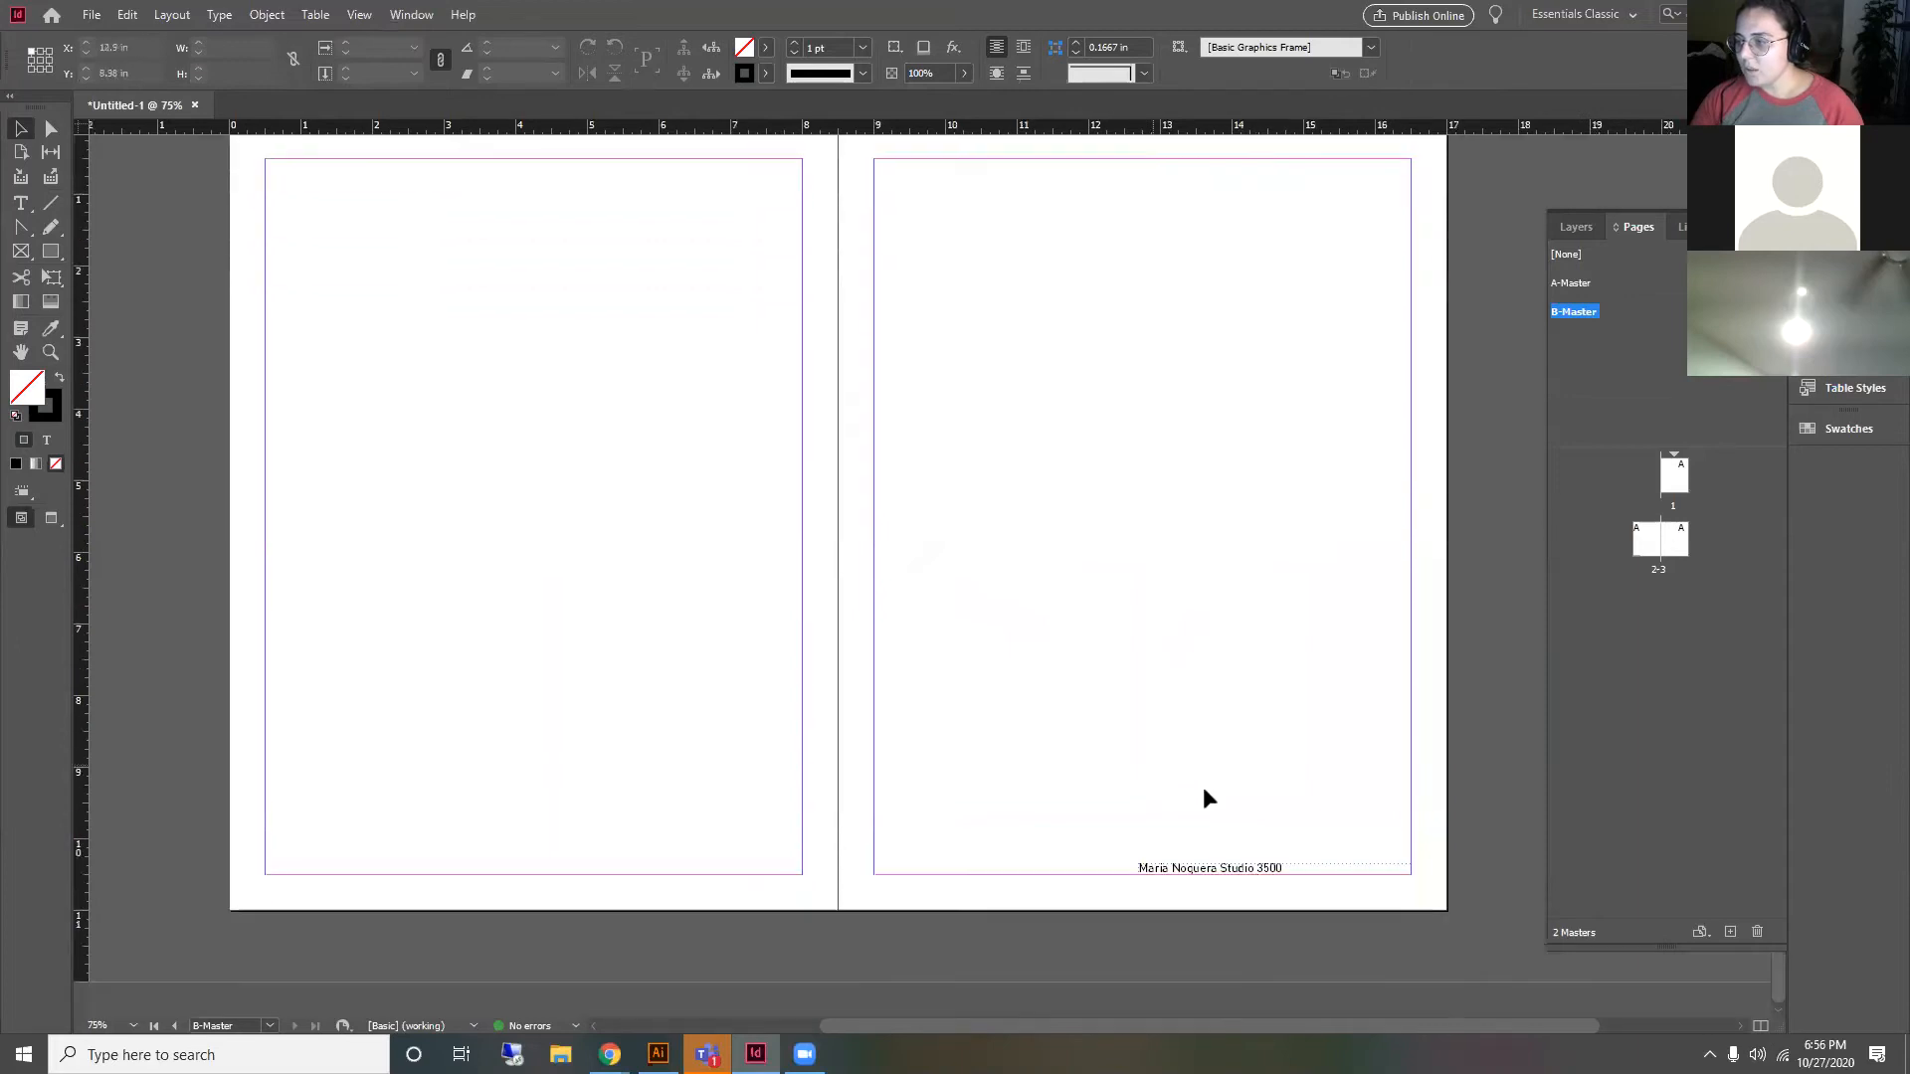
# Step: Right-align the footer text on B-Master's right page
pyautogui.click(1261, 873)
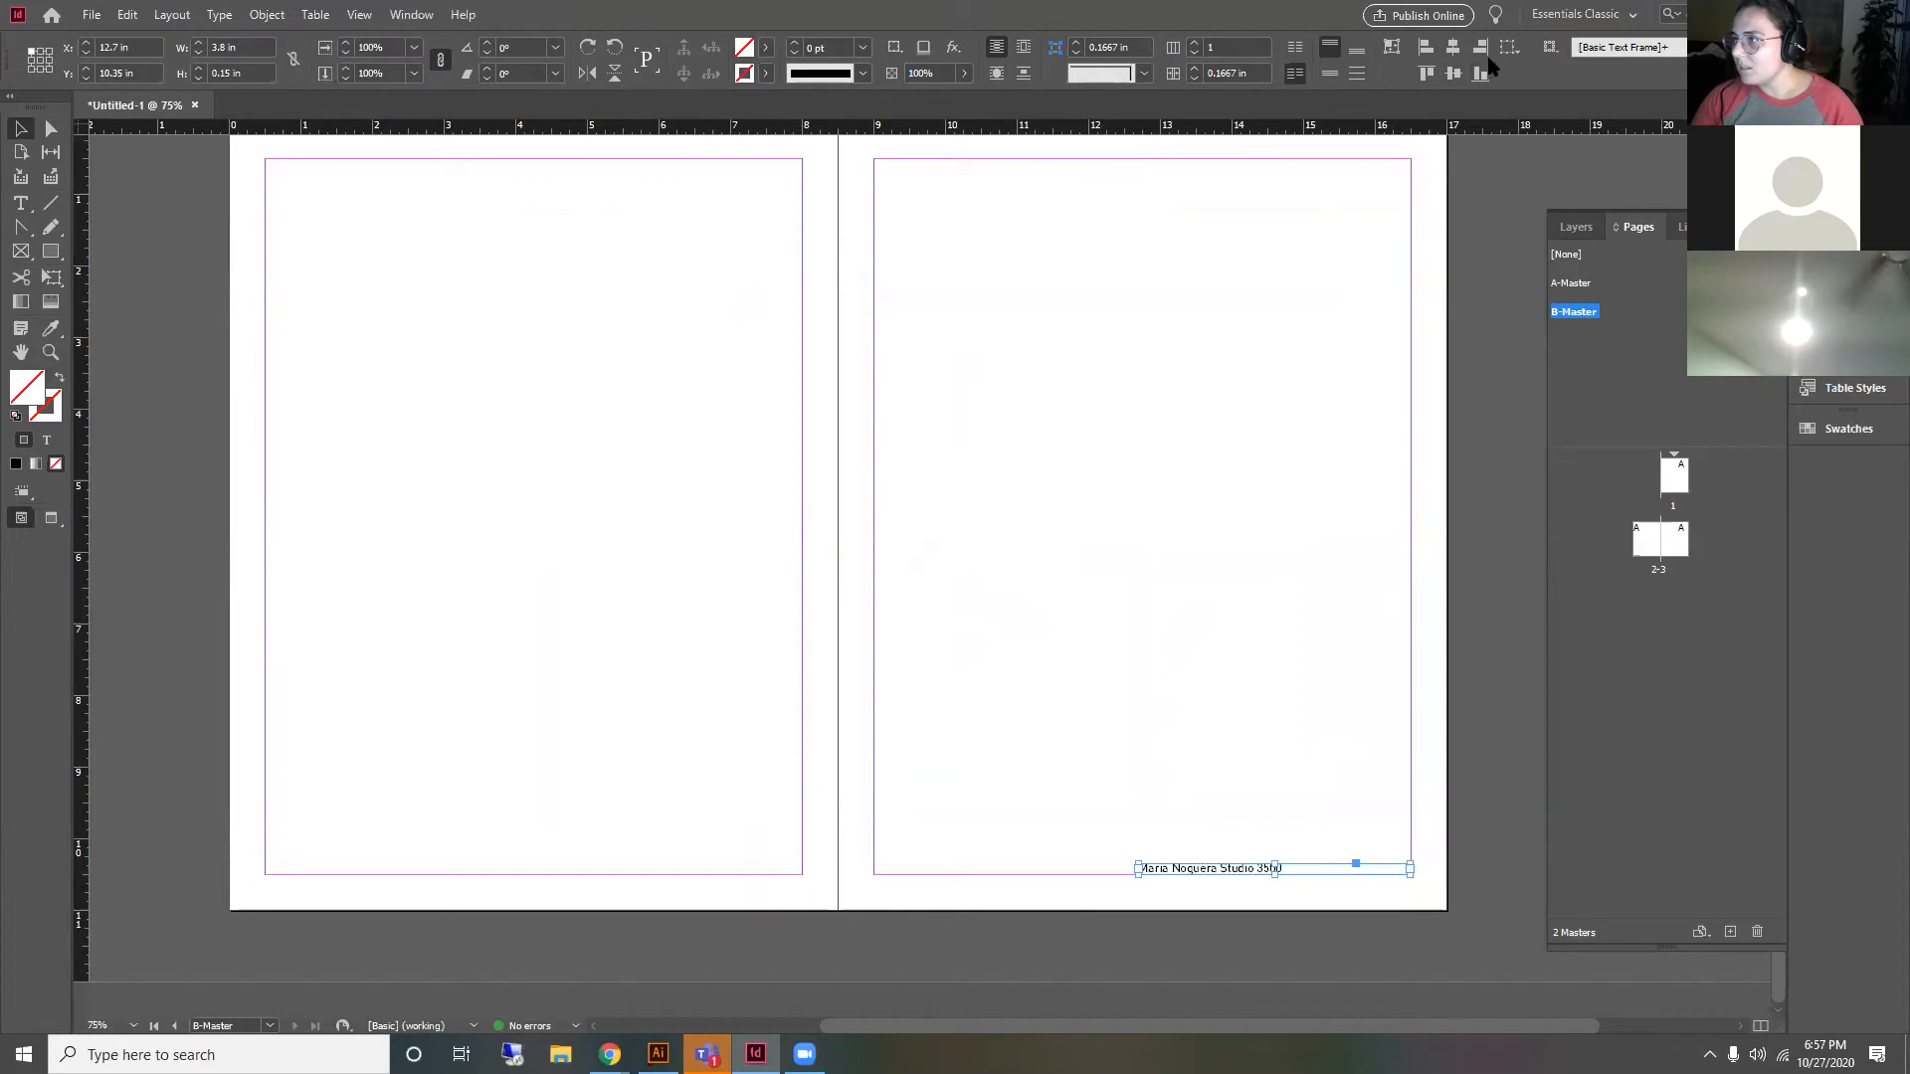
pyautogui.tripleClick(1224, 863)
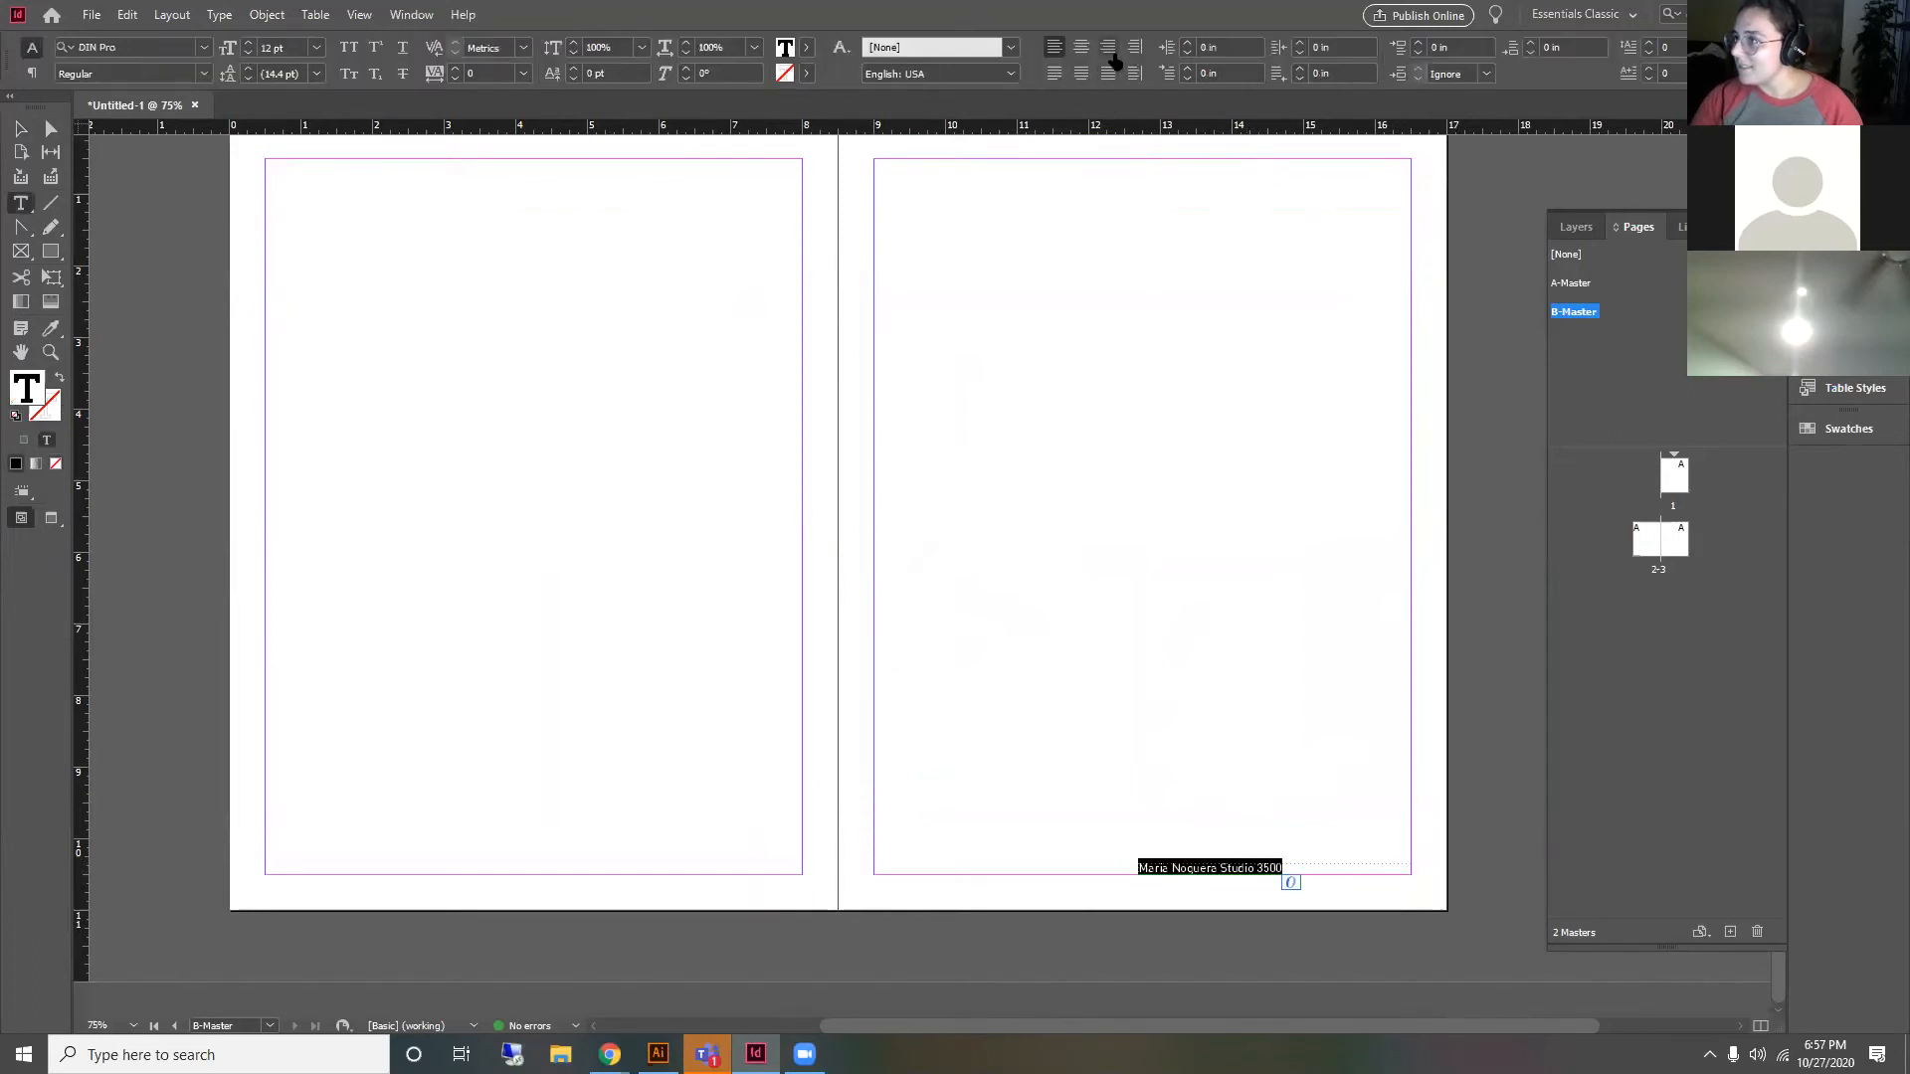
pyautogui.click(1107, 46)
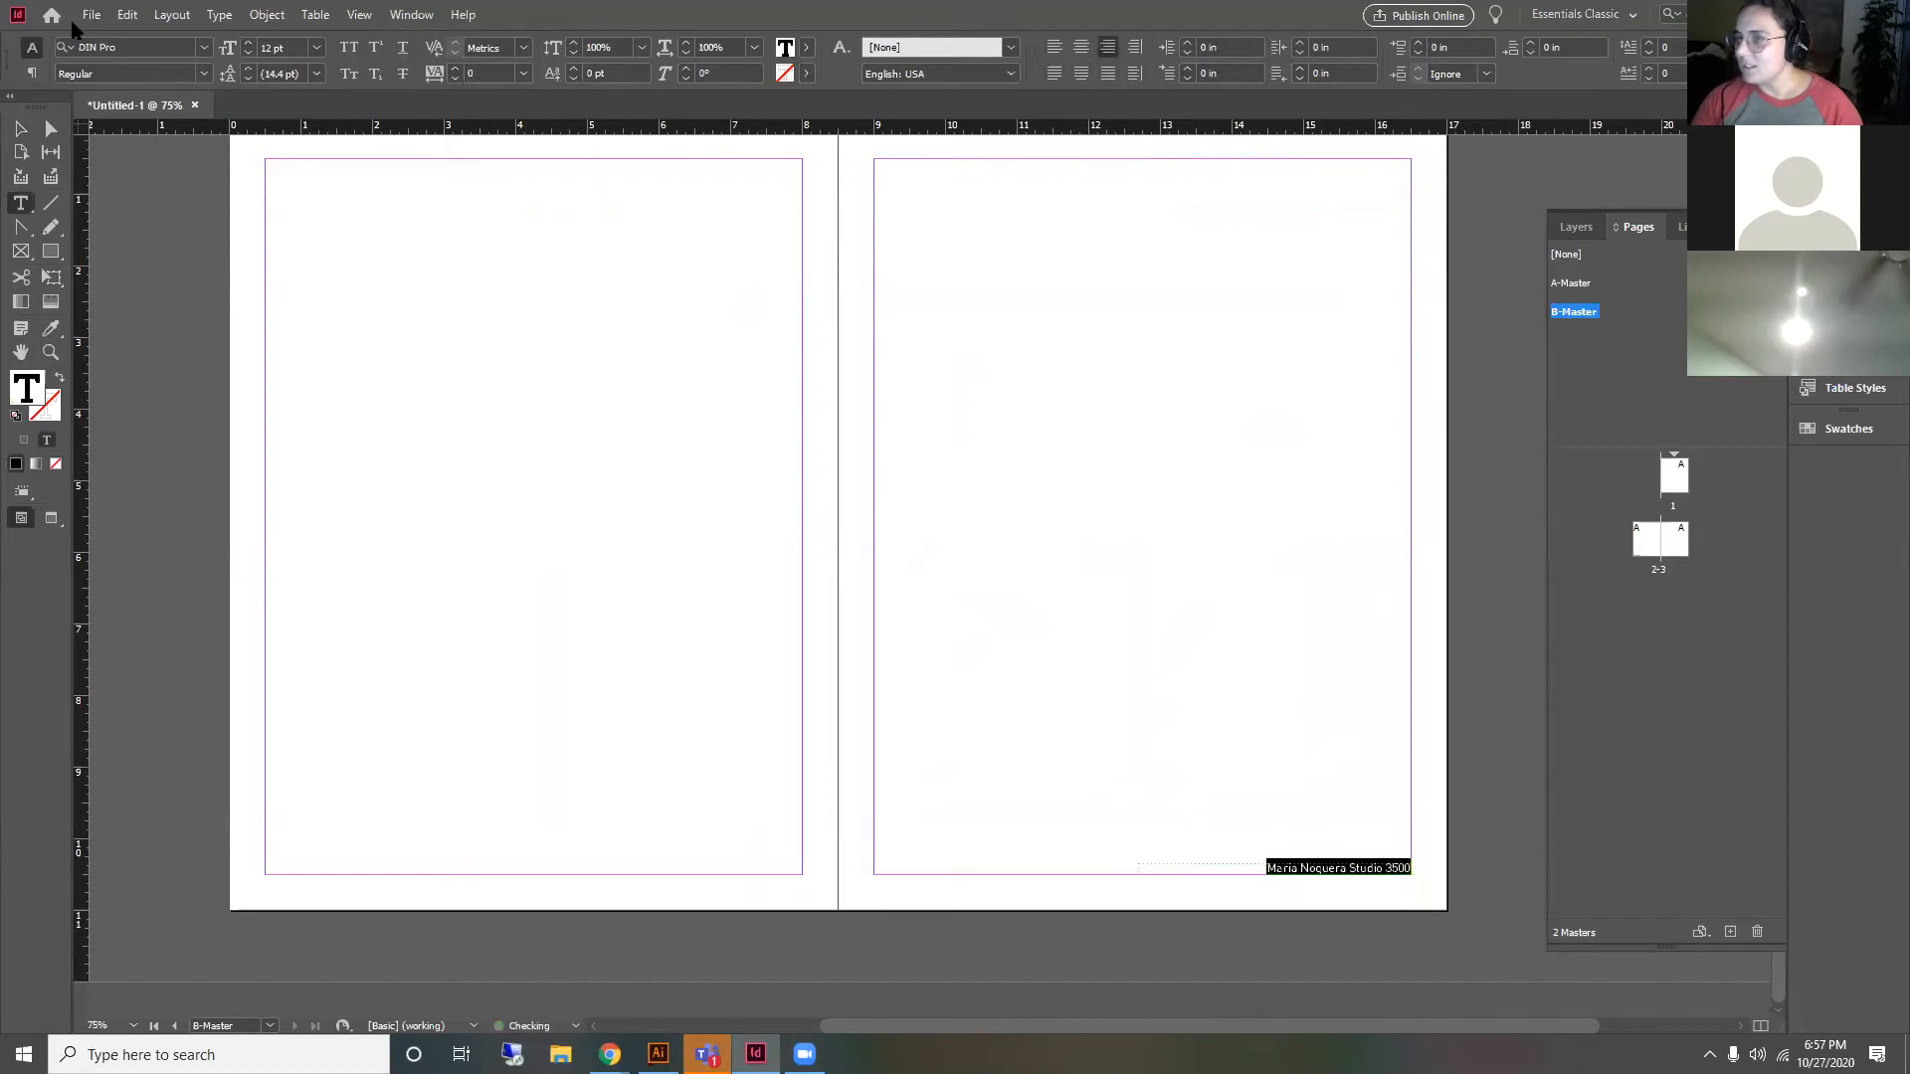
pyautogui.click(21, 129)
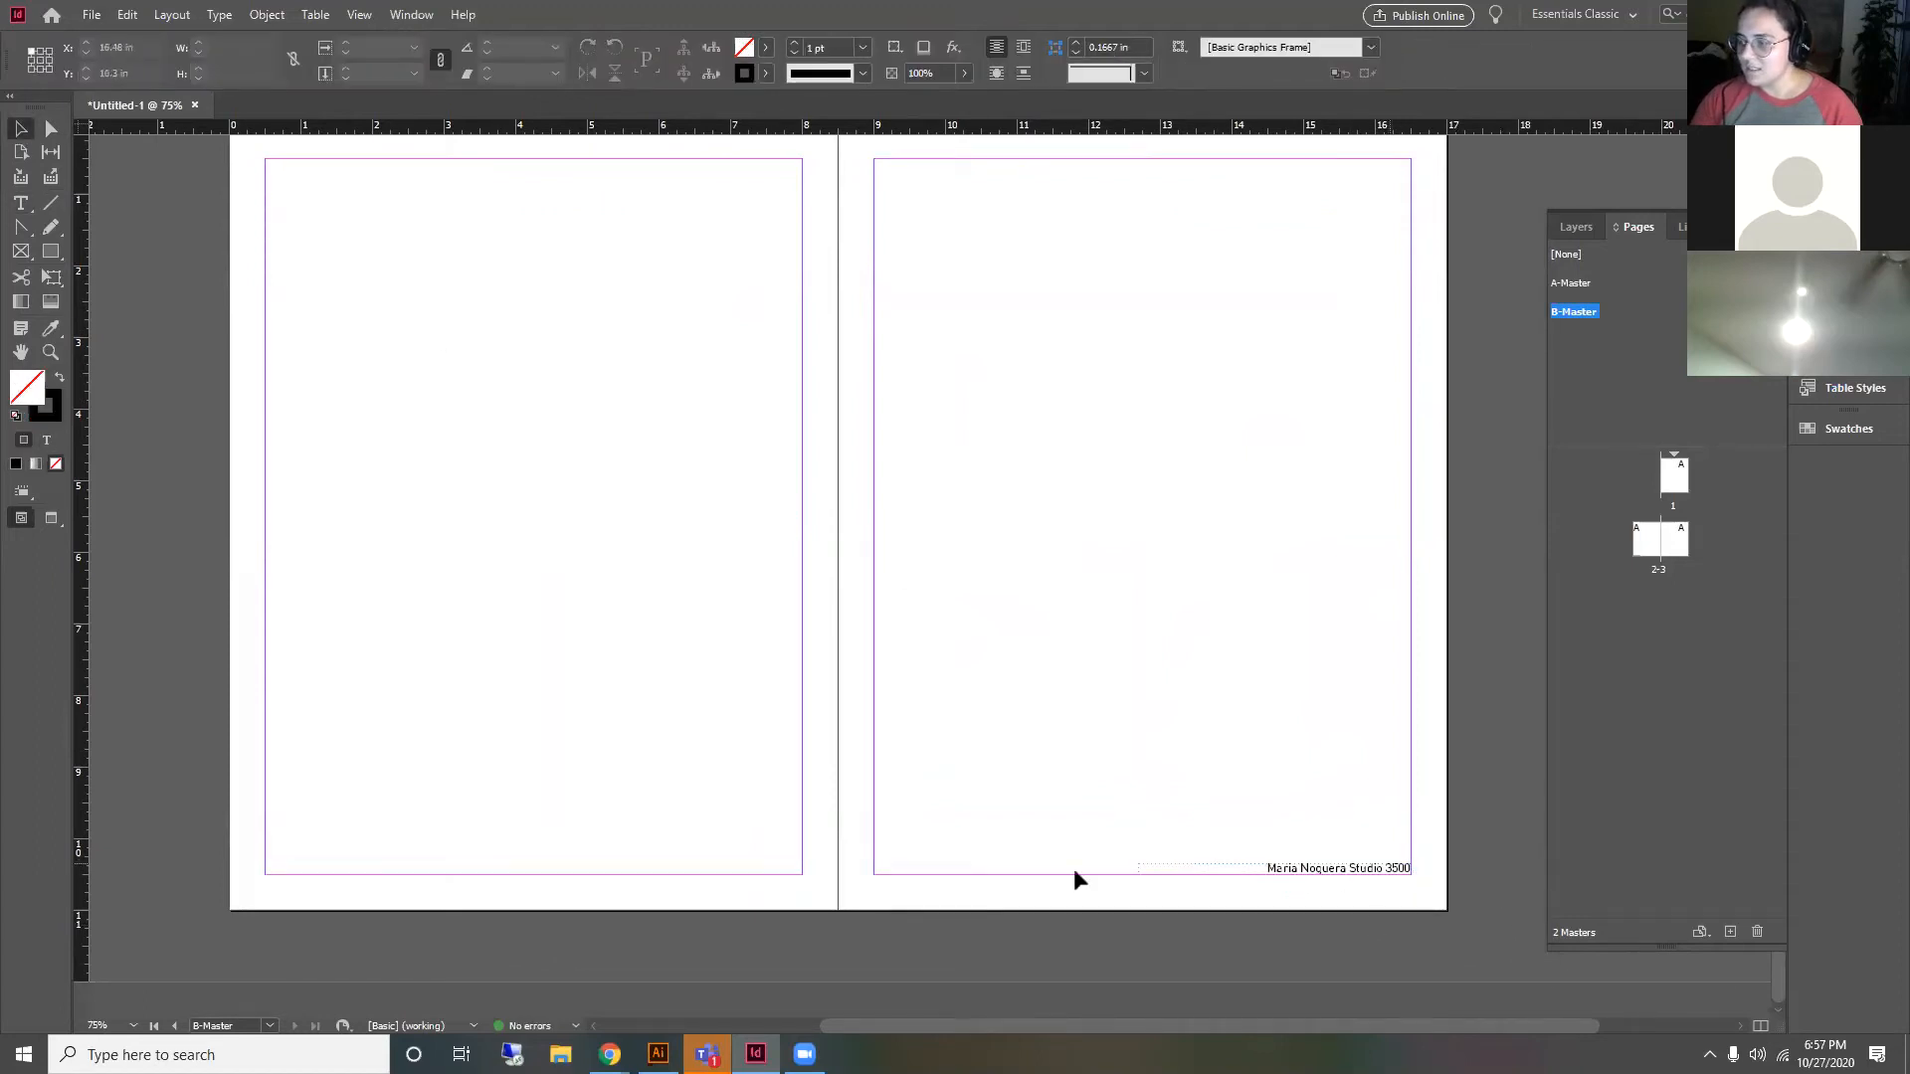
# Step: Return to the document pages and apply B-Master to page 1
pyautogui.doubleClick(1673, 479)
pyautogui.scroll(-3, 696, 518)
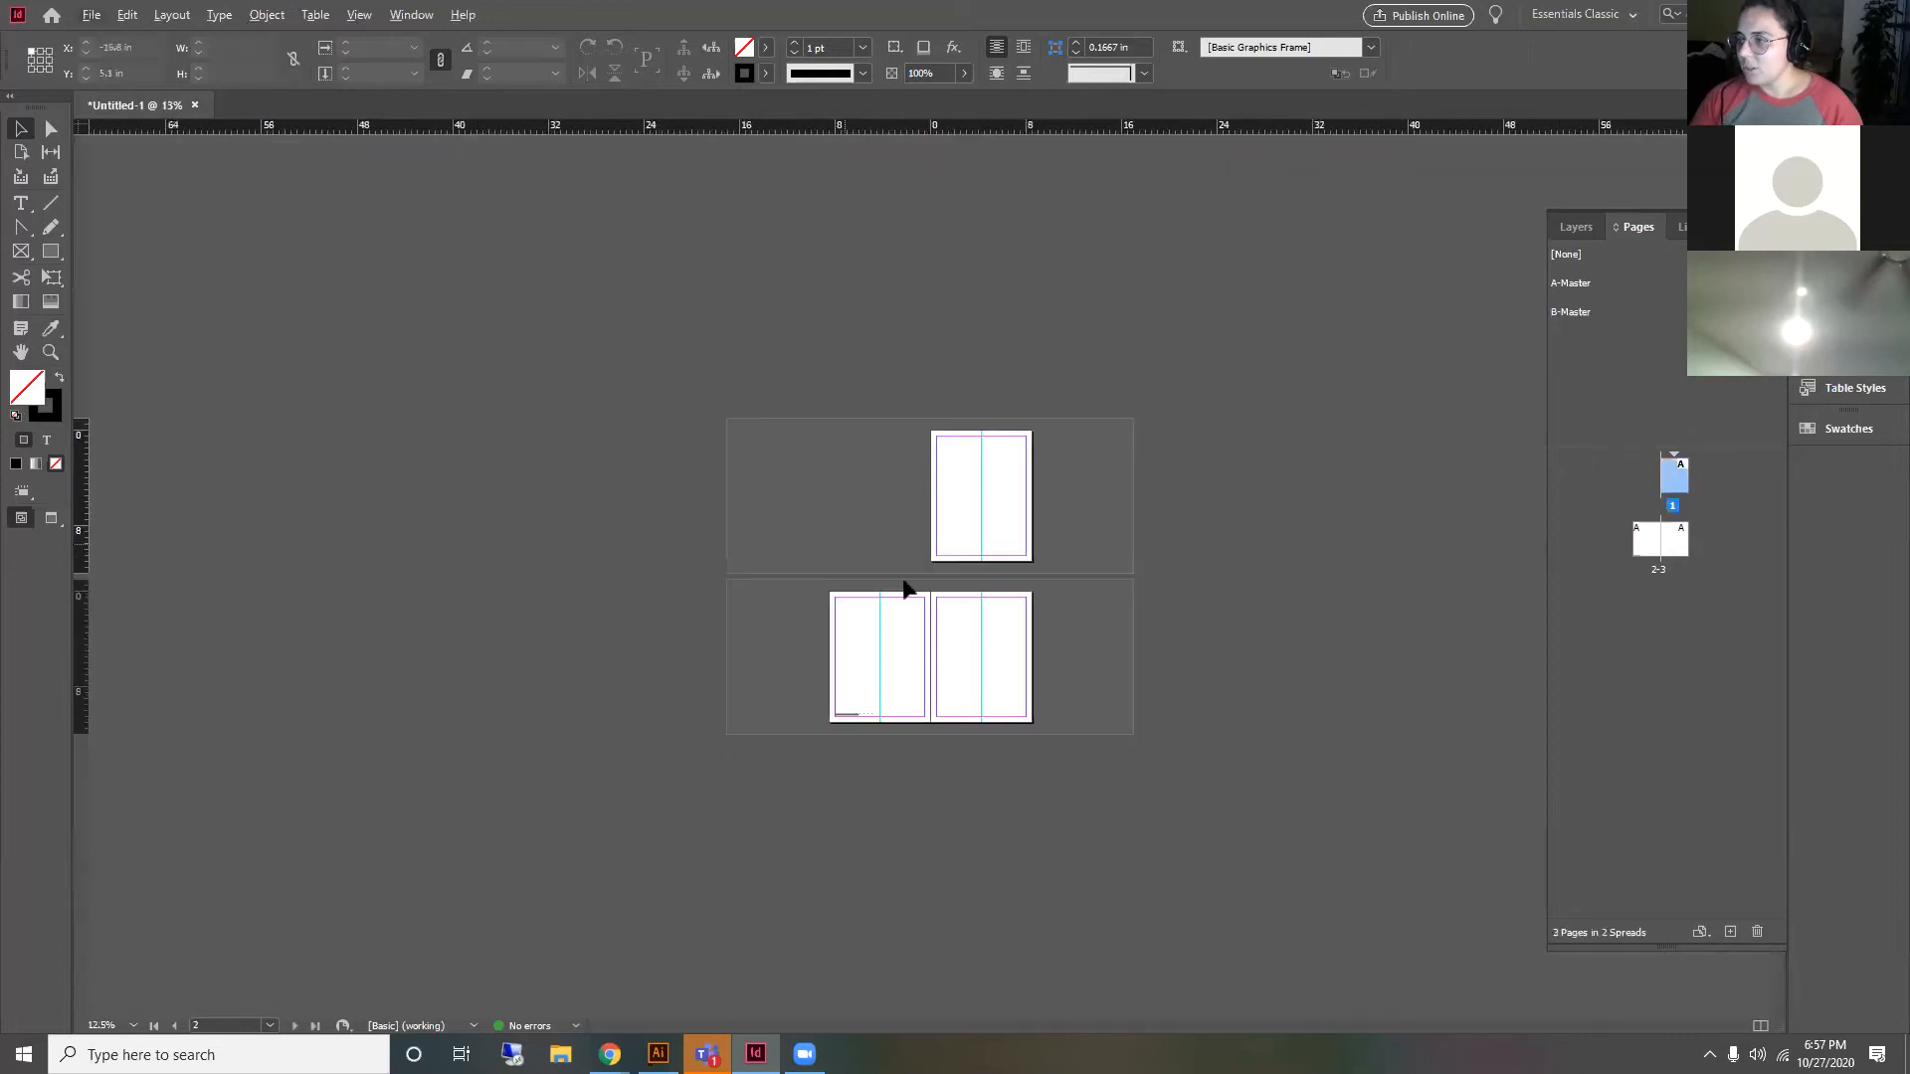
pyautogui.scroll(1, 1072, 639)
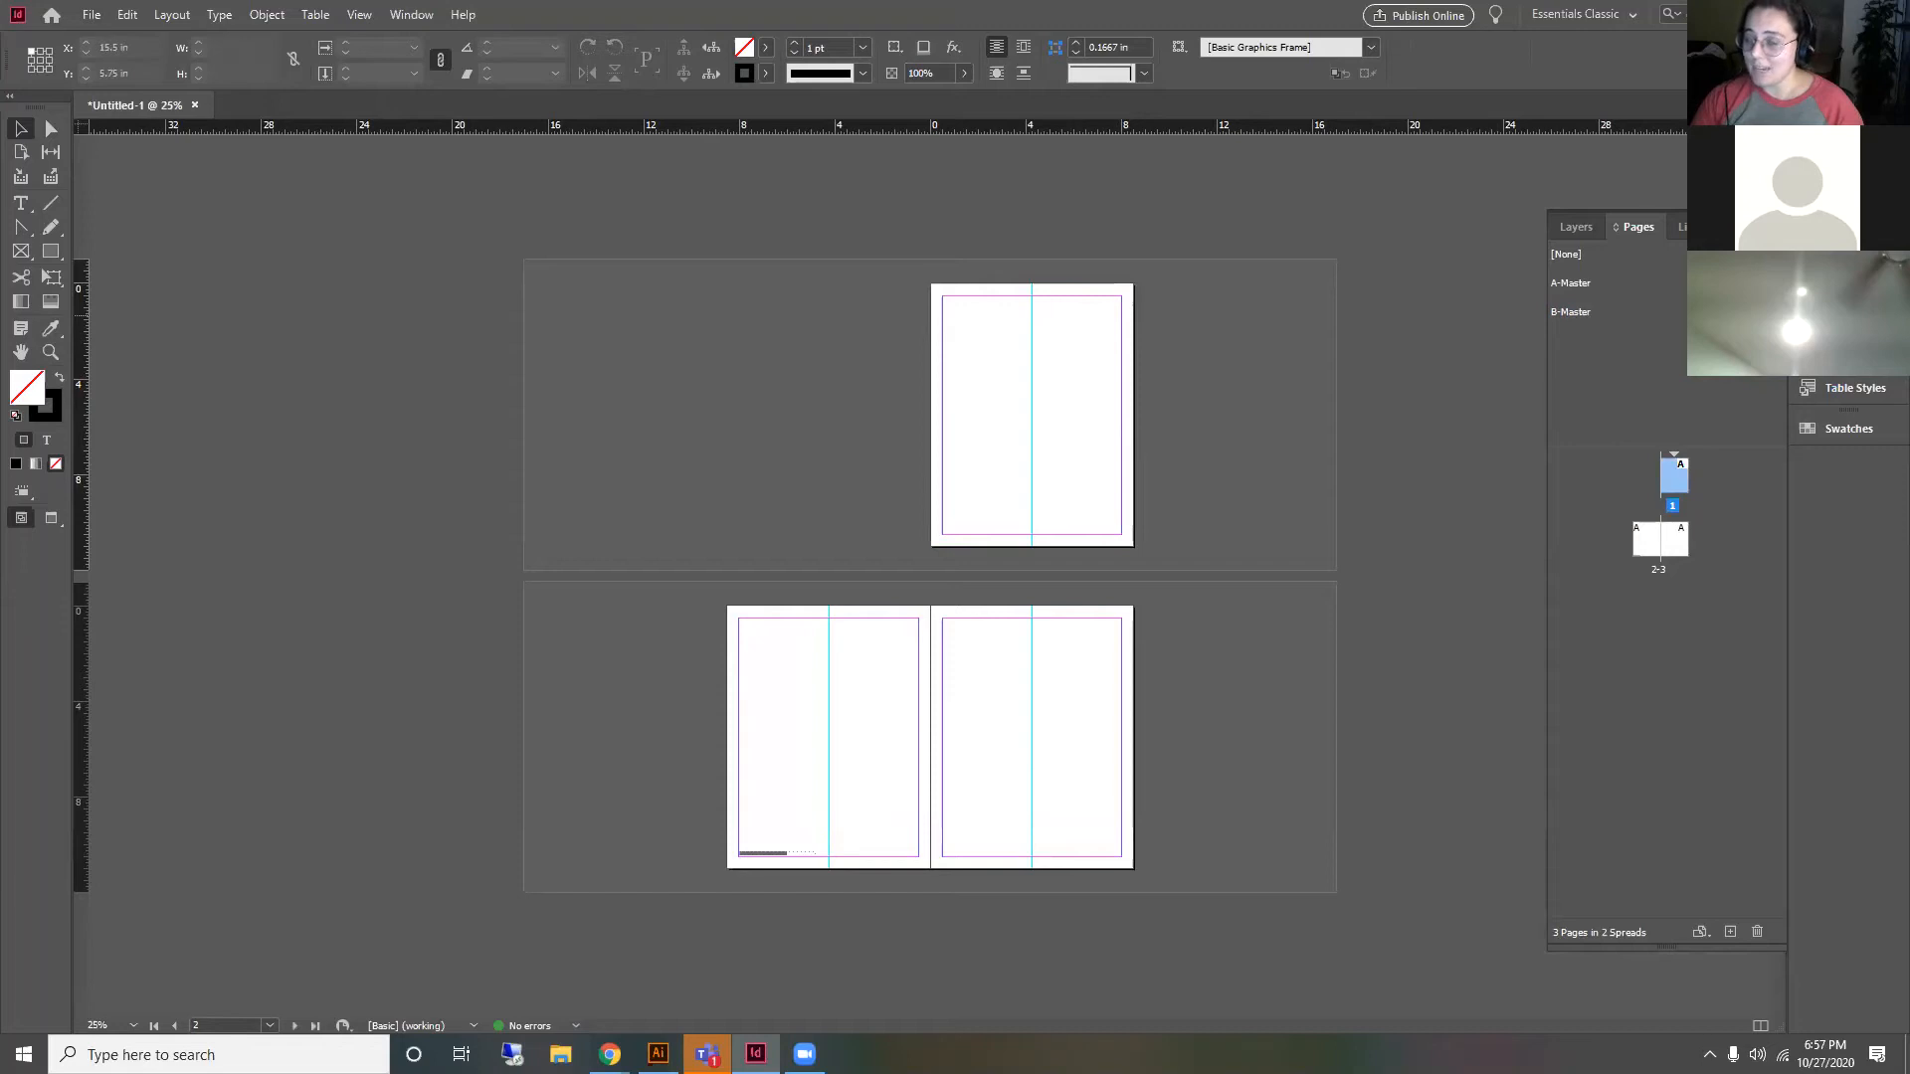
pyautogui.click(1661, 656)
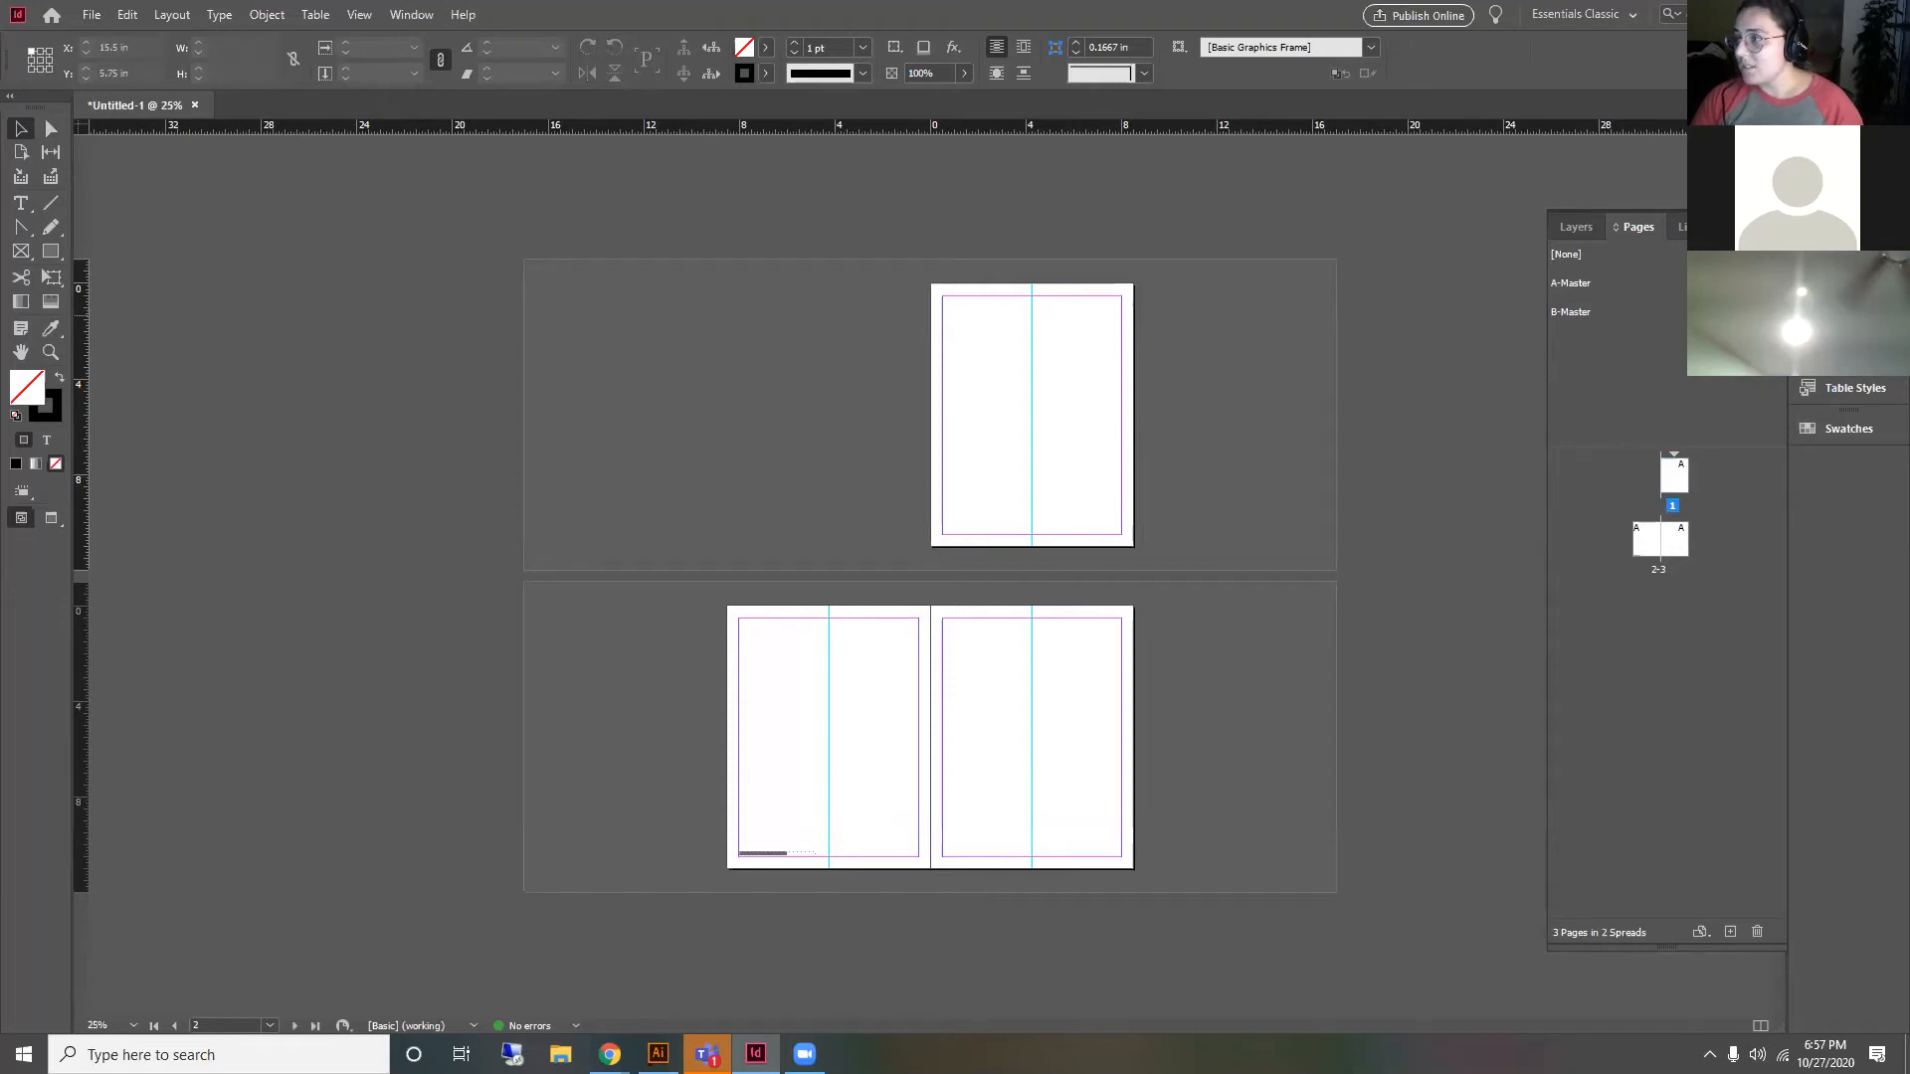
pyautogui.moveTo(1722, 376); pyautogui.dragTo(1674, 477)
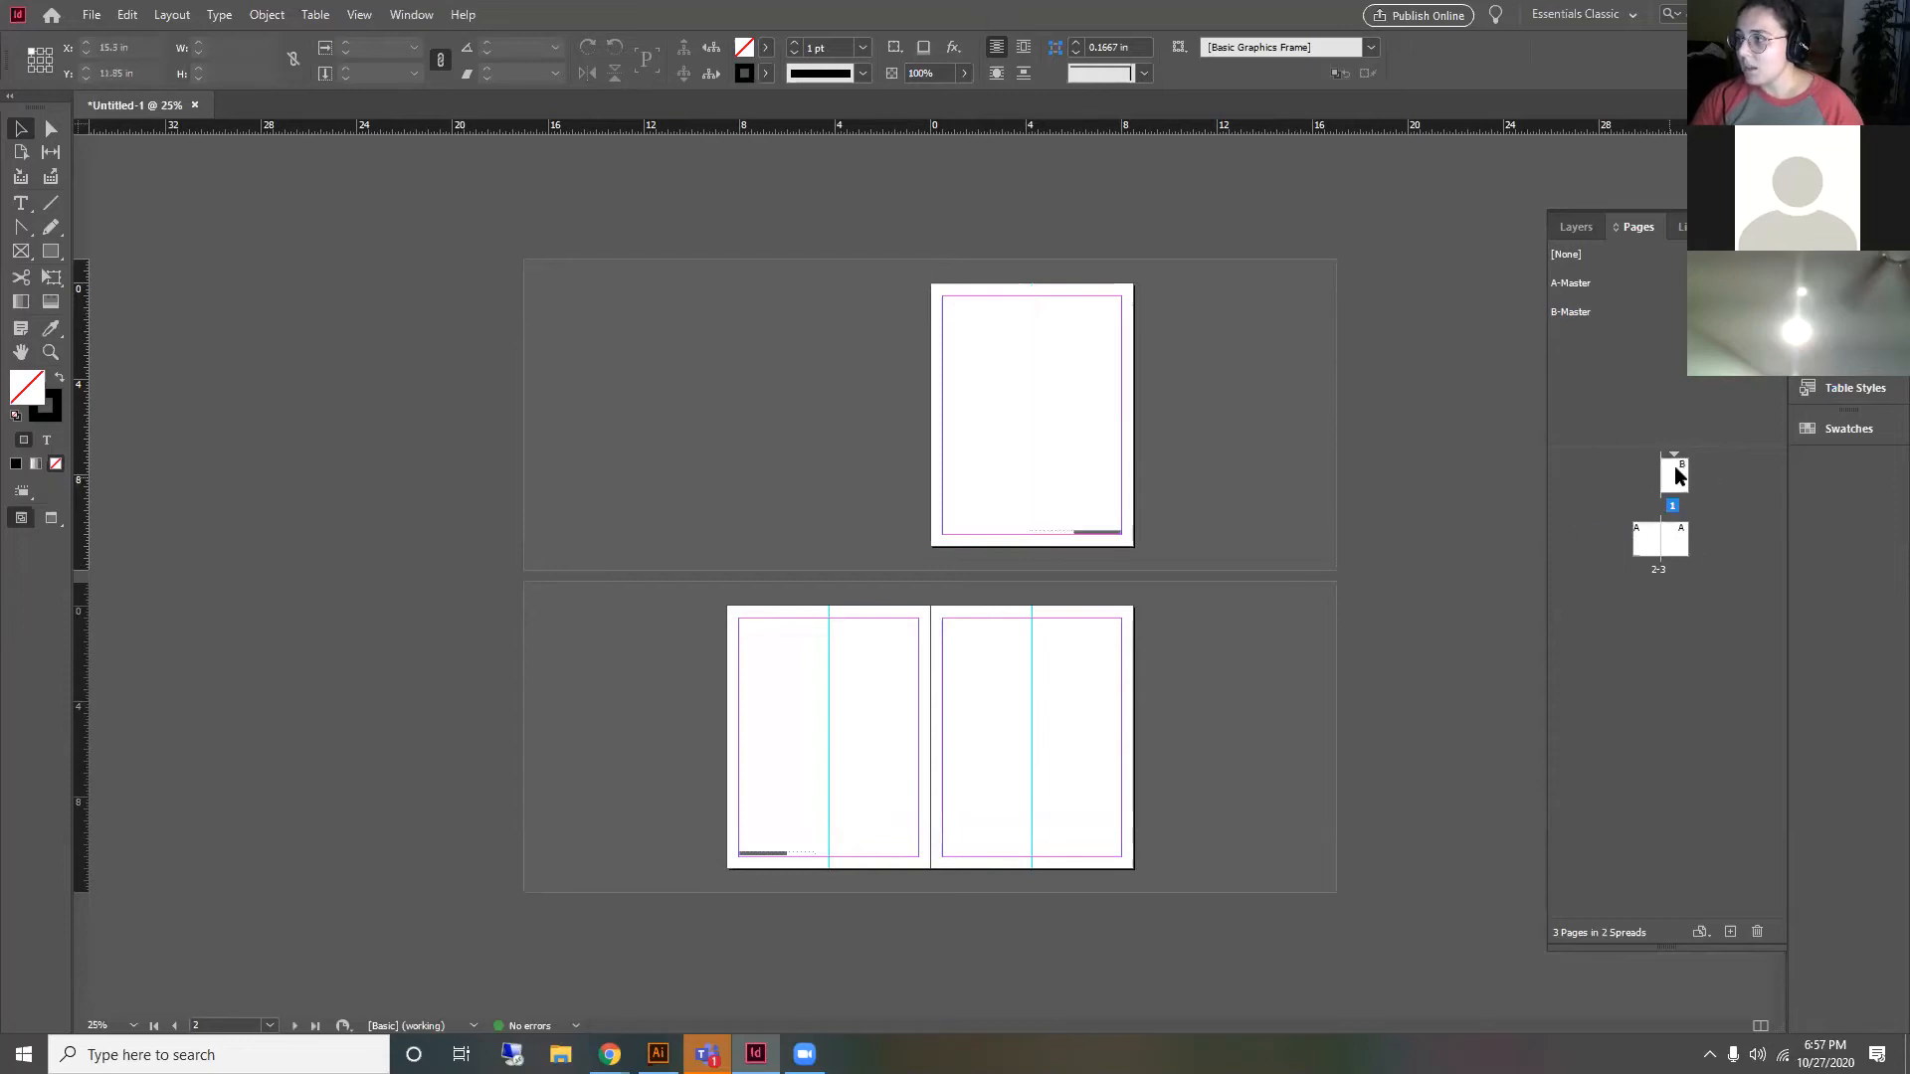
# Step: Examine the footer text in page 1's lower-right margin corner and compare the page with the 2-3 spread
pyautogui.scroll(3, 1193, 502)
pyautogui.scroll(7, 1263, 652)
pyautogui.scroll(-3, 803, 259)
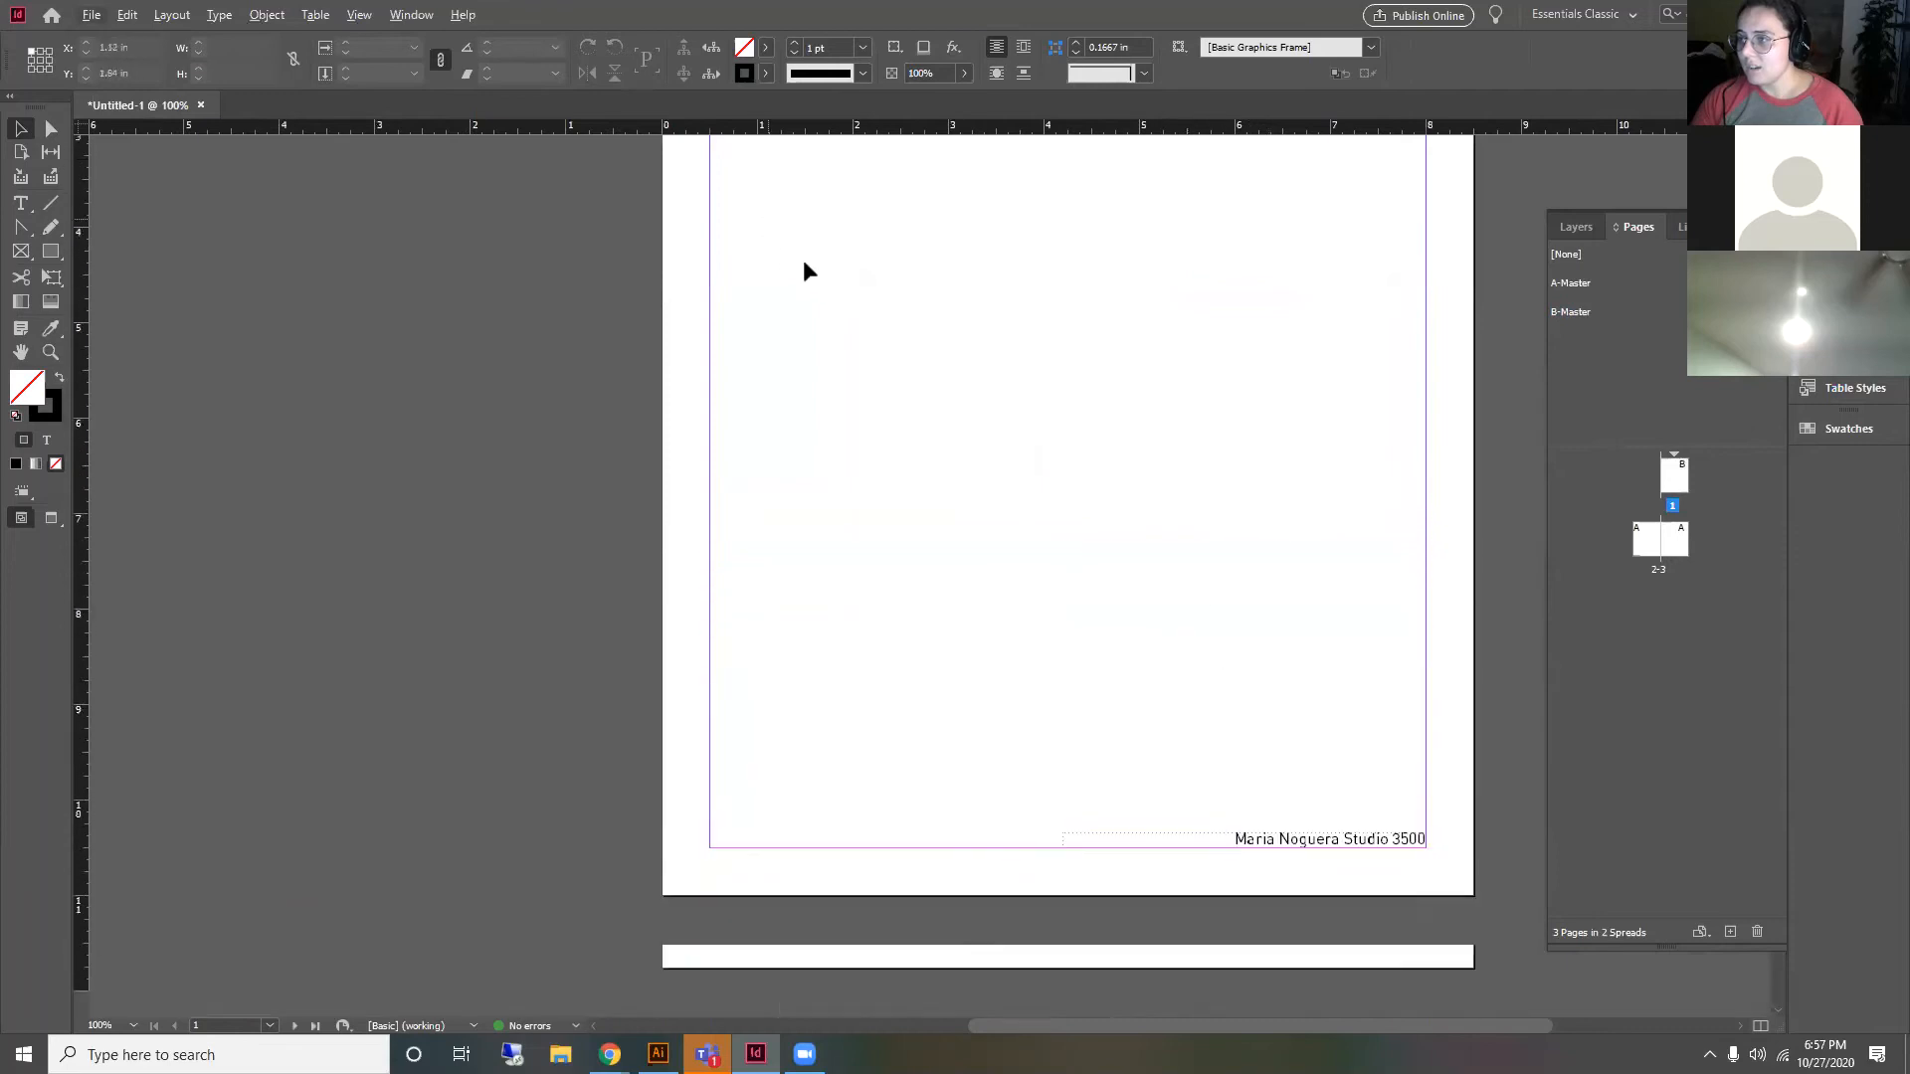
pyautogui.scroll(2, 1501, 789)
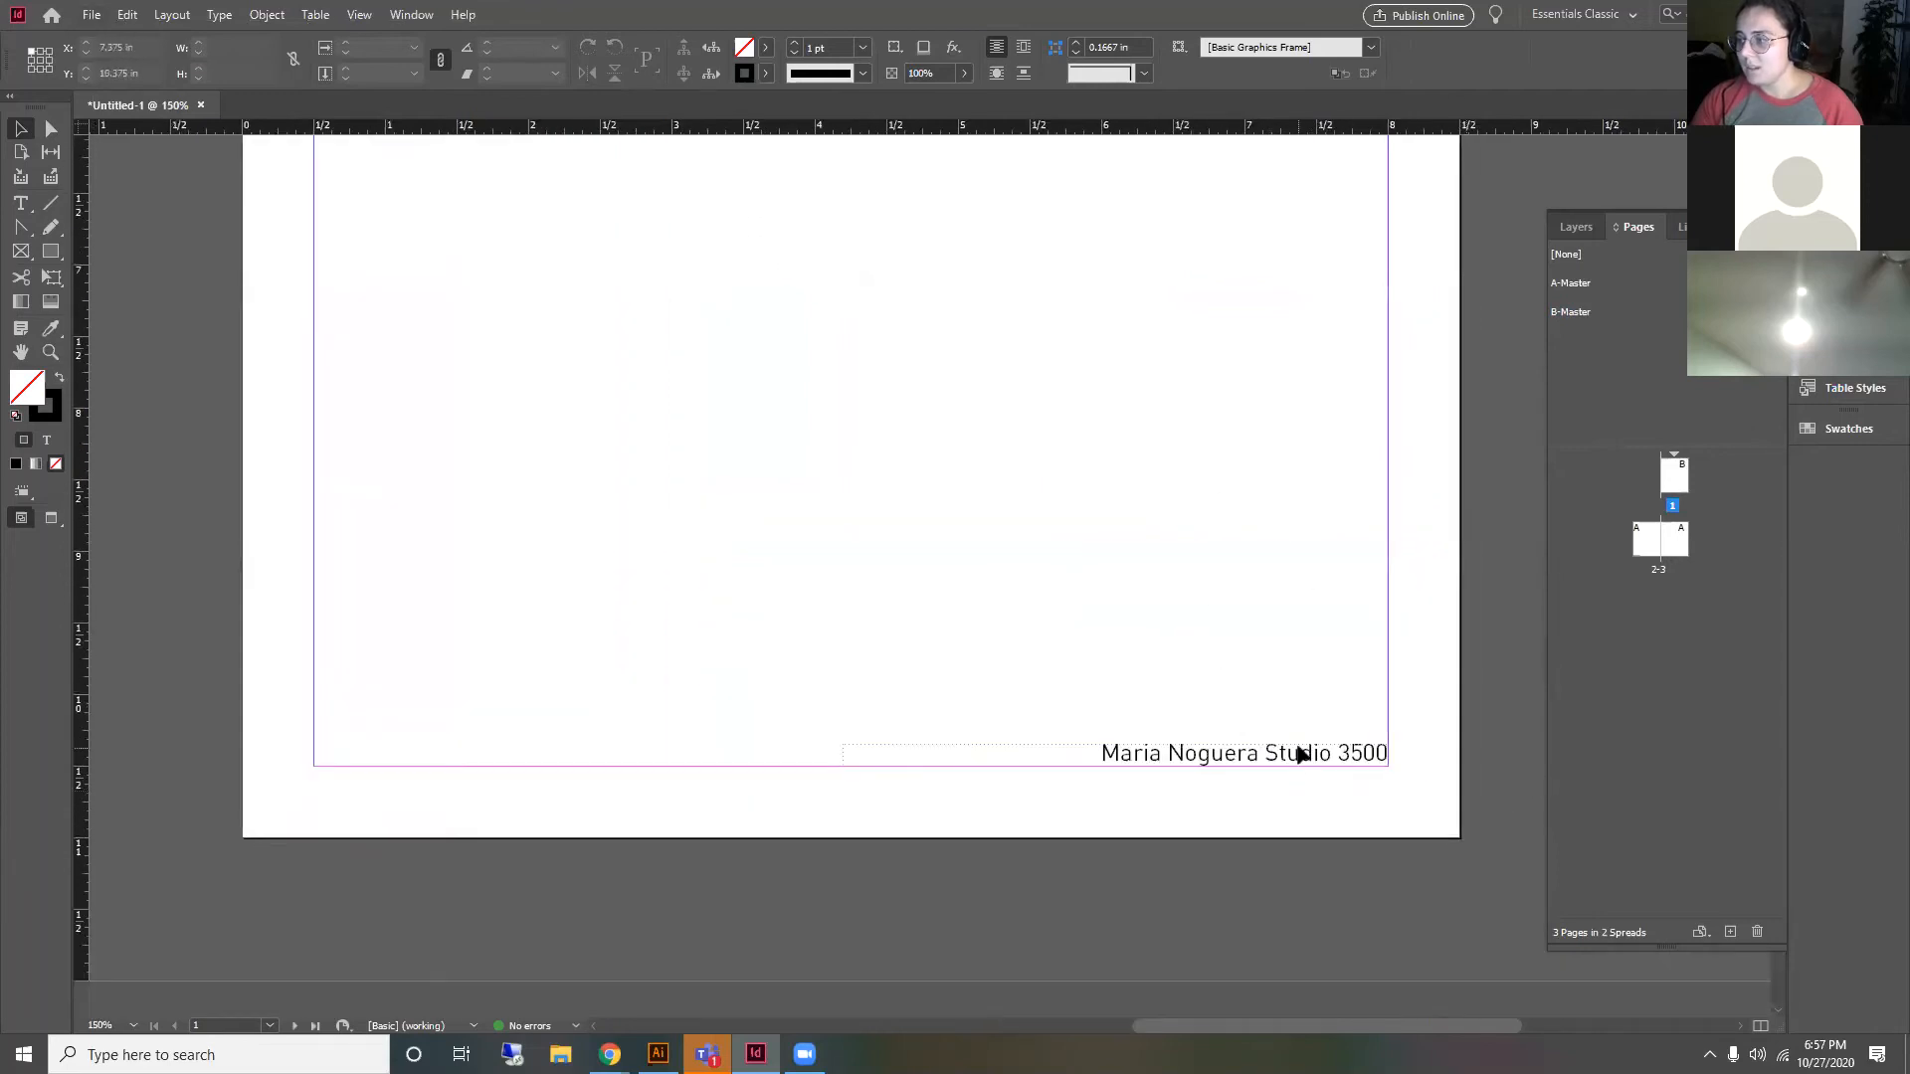
pyautogui.scroll(2, 1398, 767)
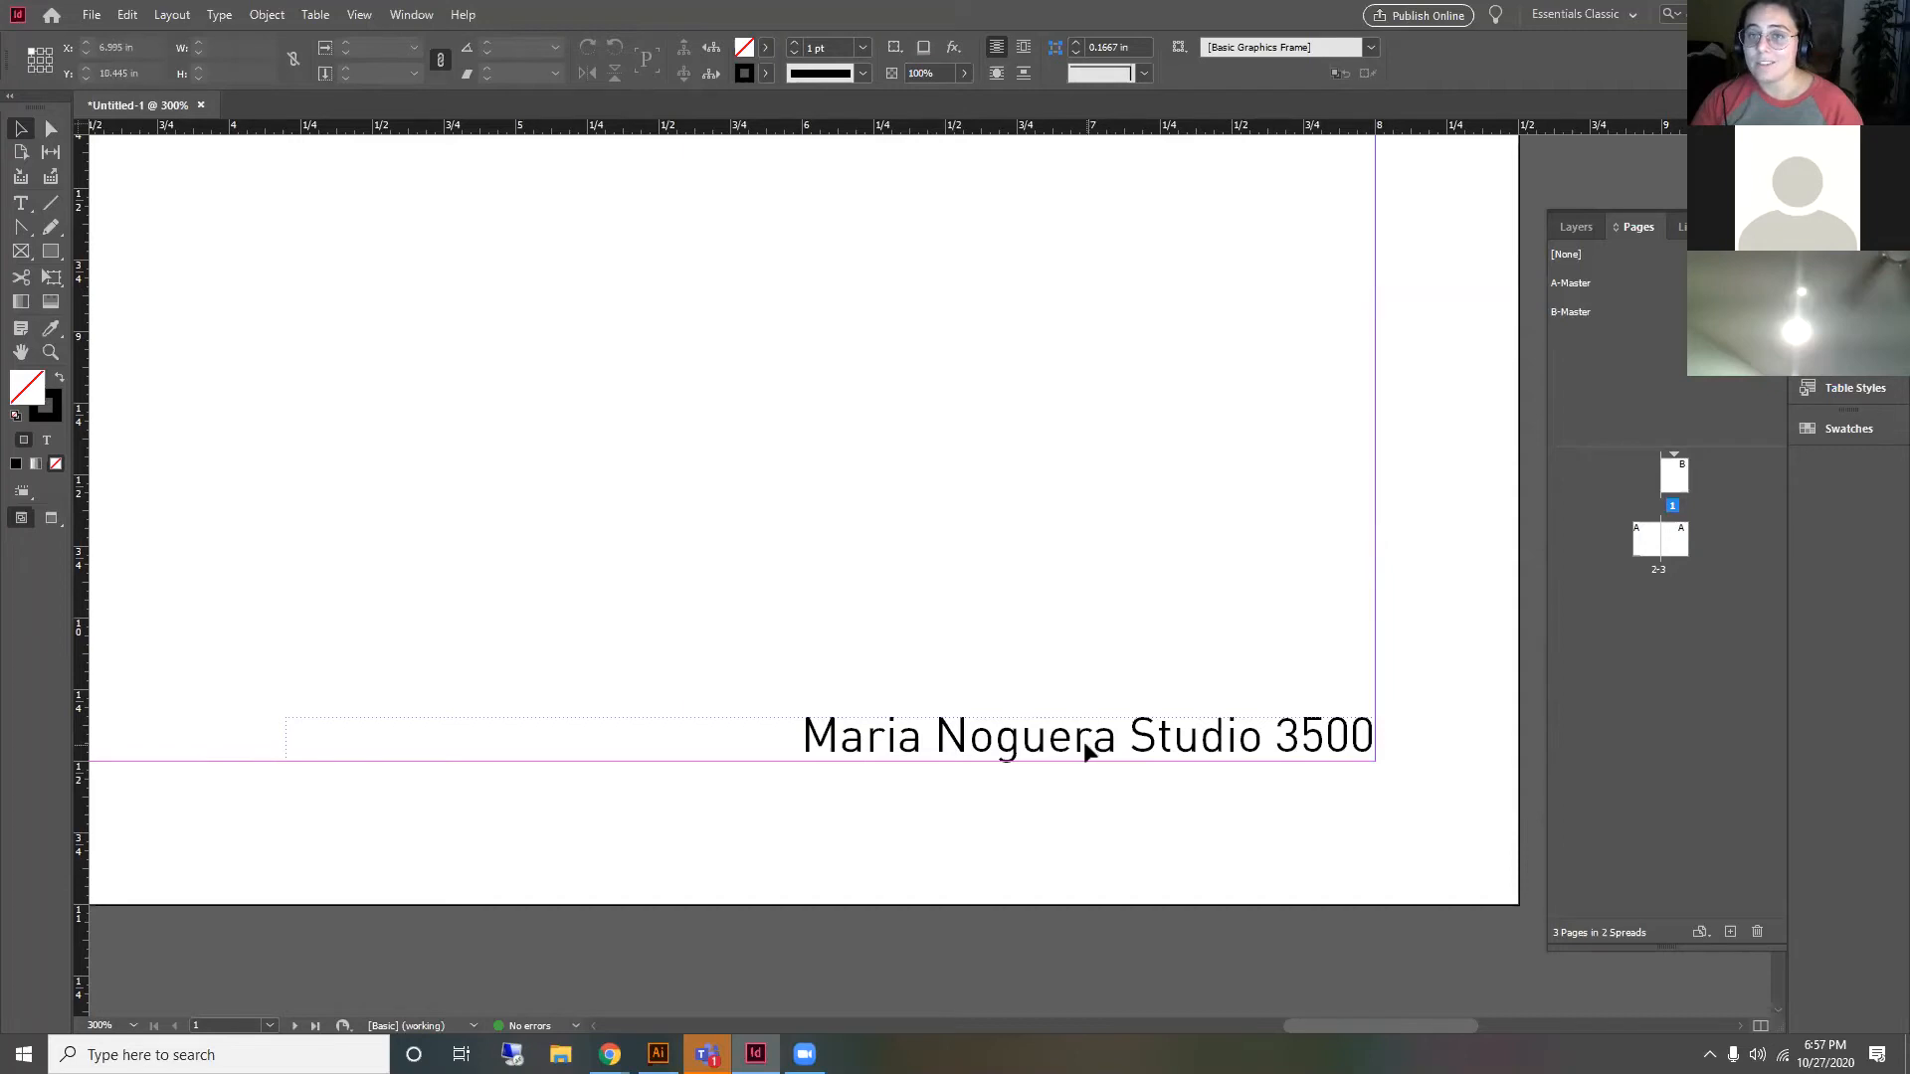
pyautogui.scroll(-2, 1232, 687)
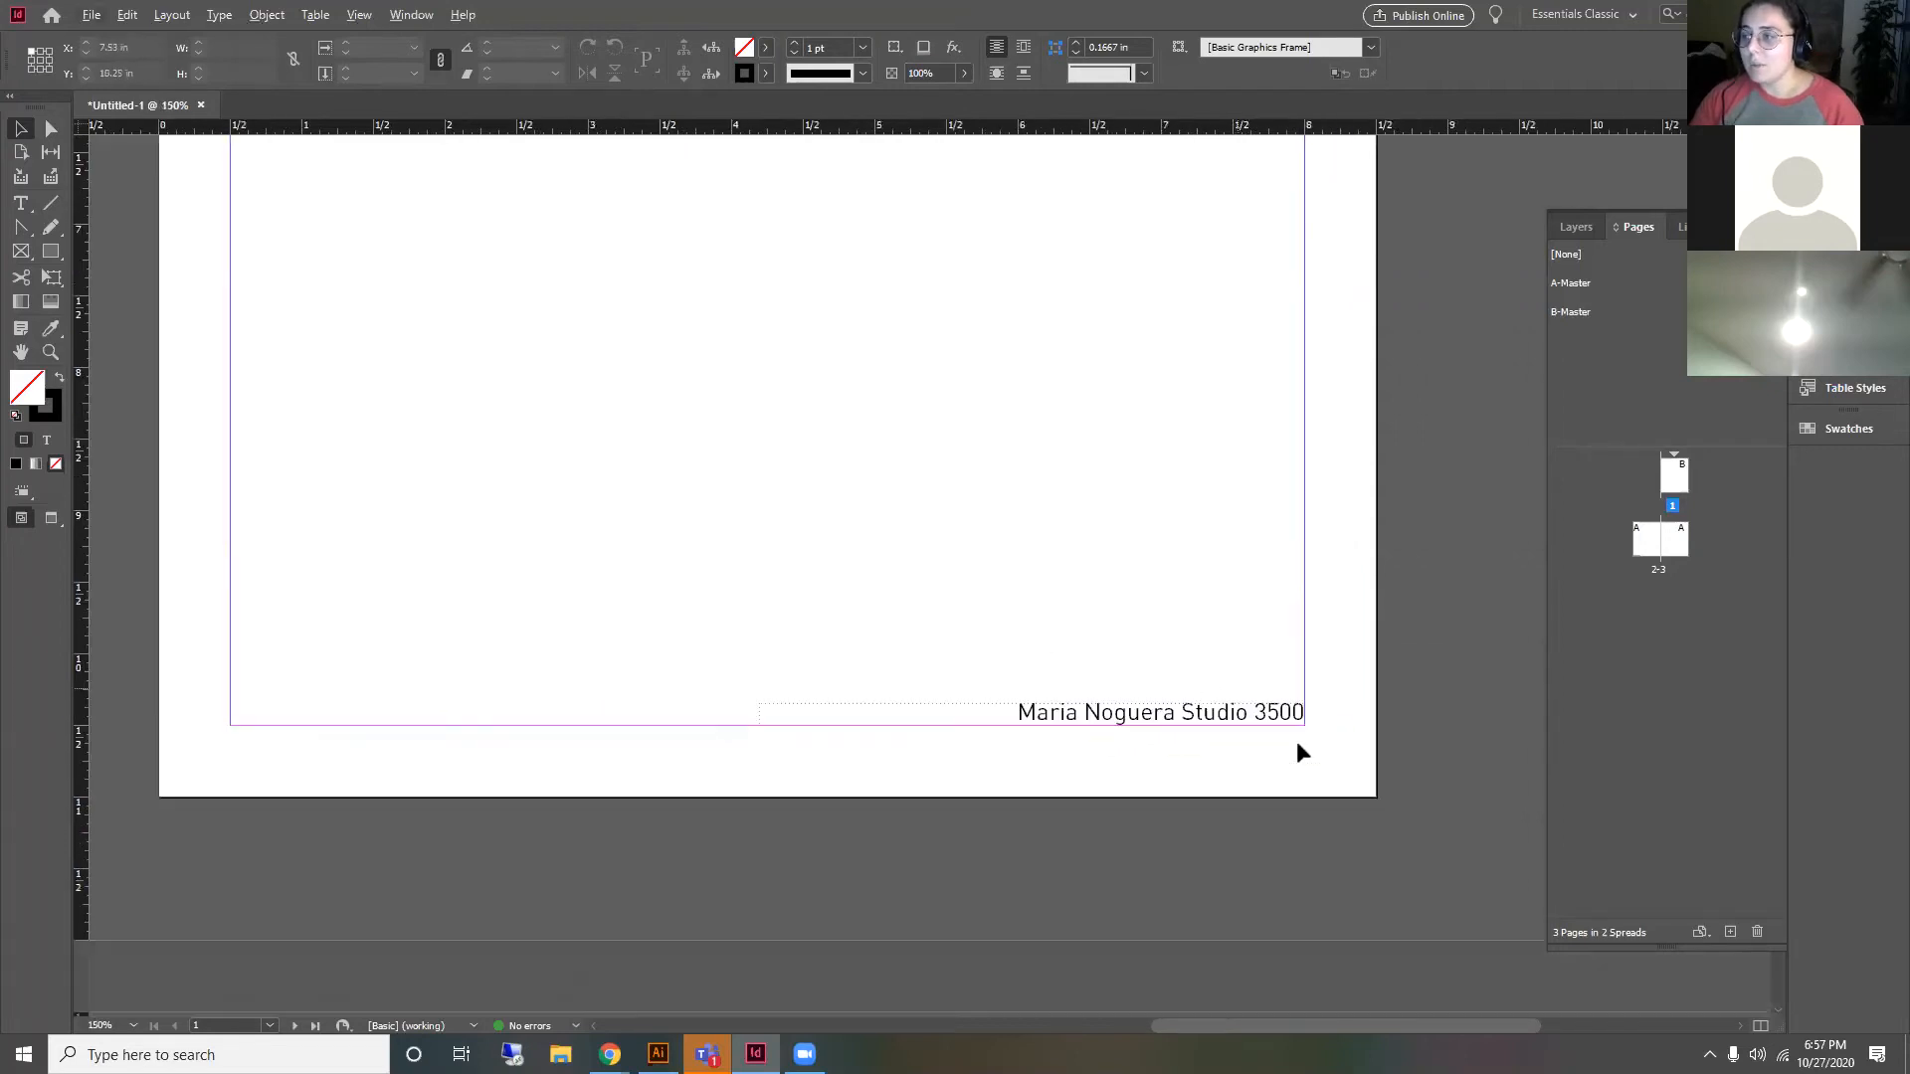
pyautogui.scroll(2, 1243, 689)
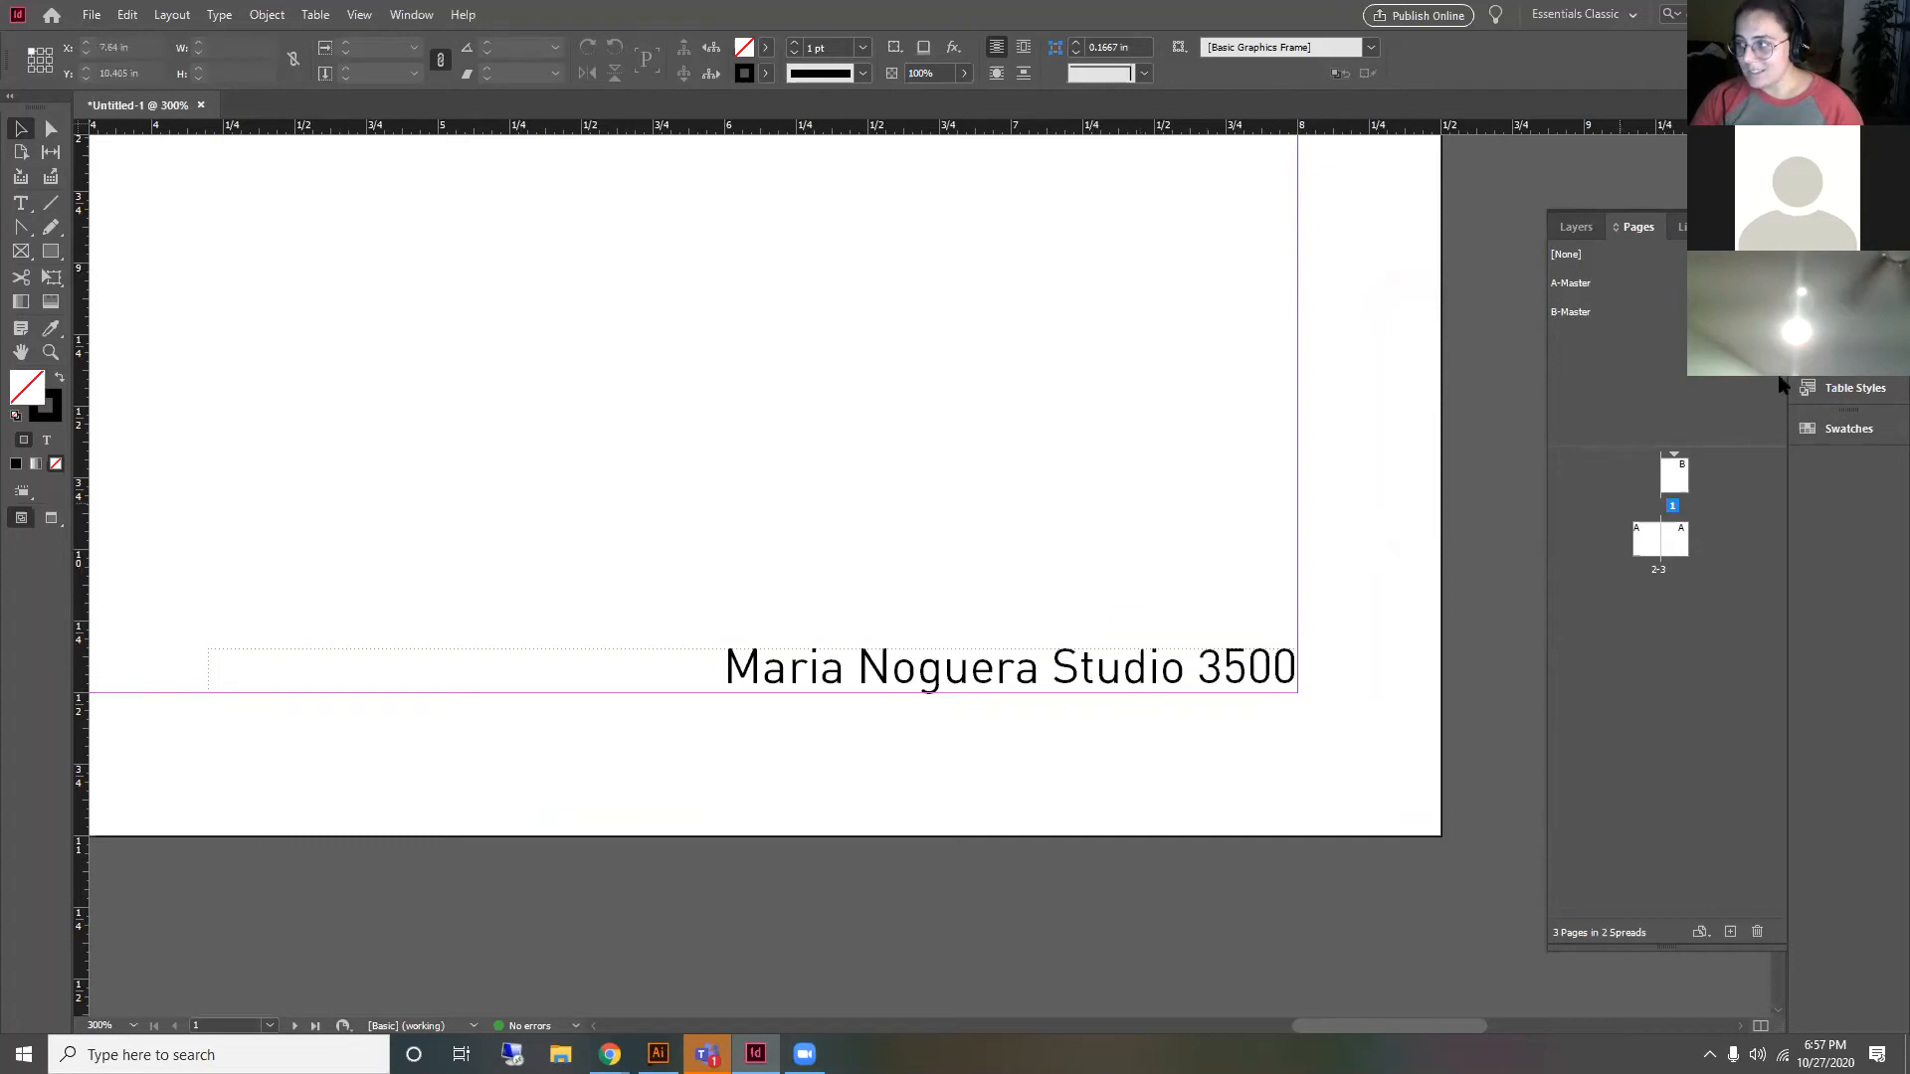
pyautogui.scroll(-3, 1152, 428)
pyautogui.scroll(-4, 1172, 399)
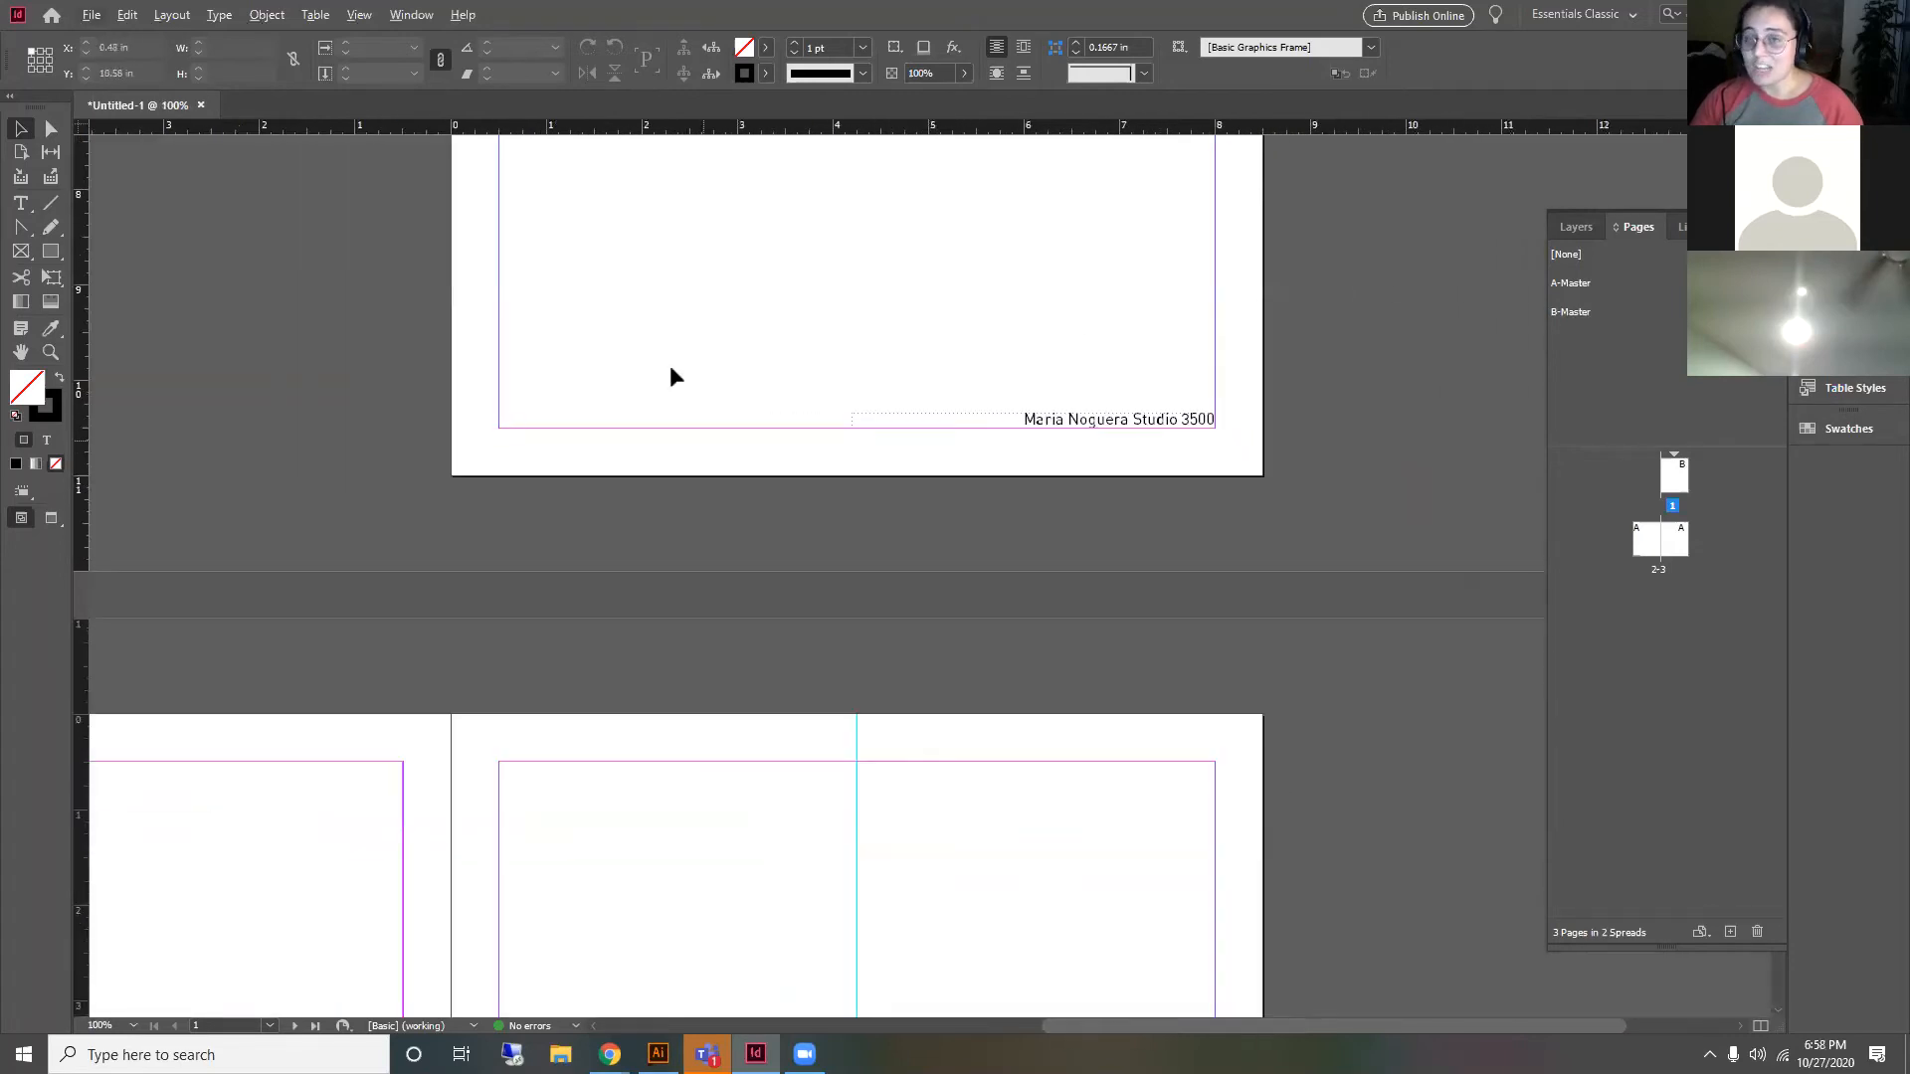
# Step: Override the footer text frame inherited from B-Master on page 1 and select its text
pyautogui.scroll(-6, 696, 397)
pyautogui.scroll(2, 935, 711)
pyautogui.scroll(4, 1094, 712)
pyautogui.scroll(2, 1166, 657)
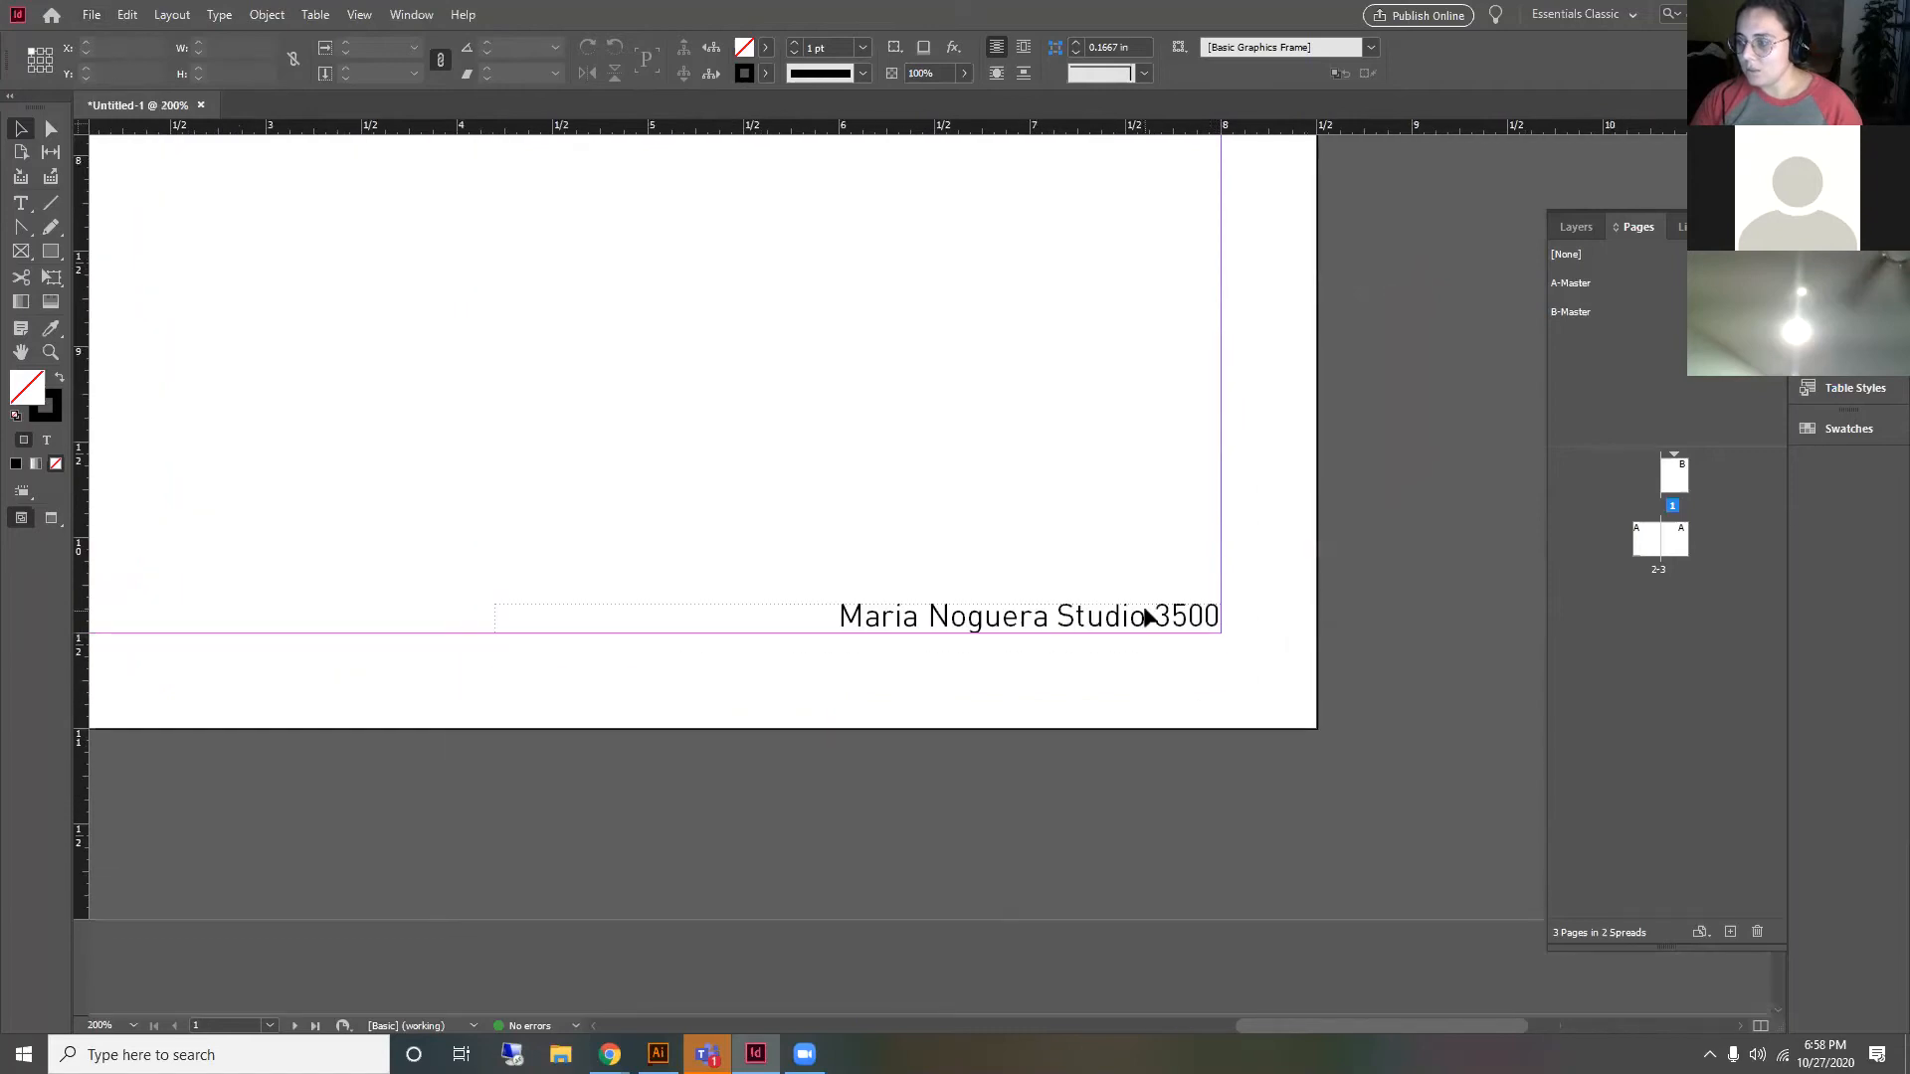
pyautogui.click(1094, 625)
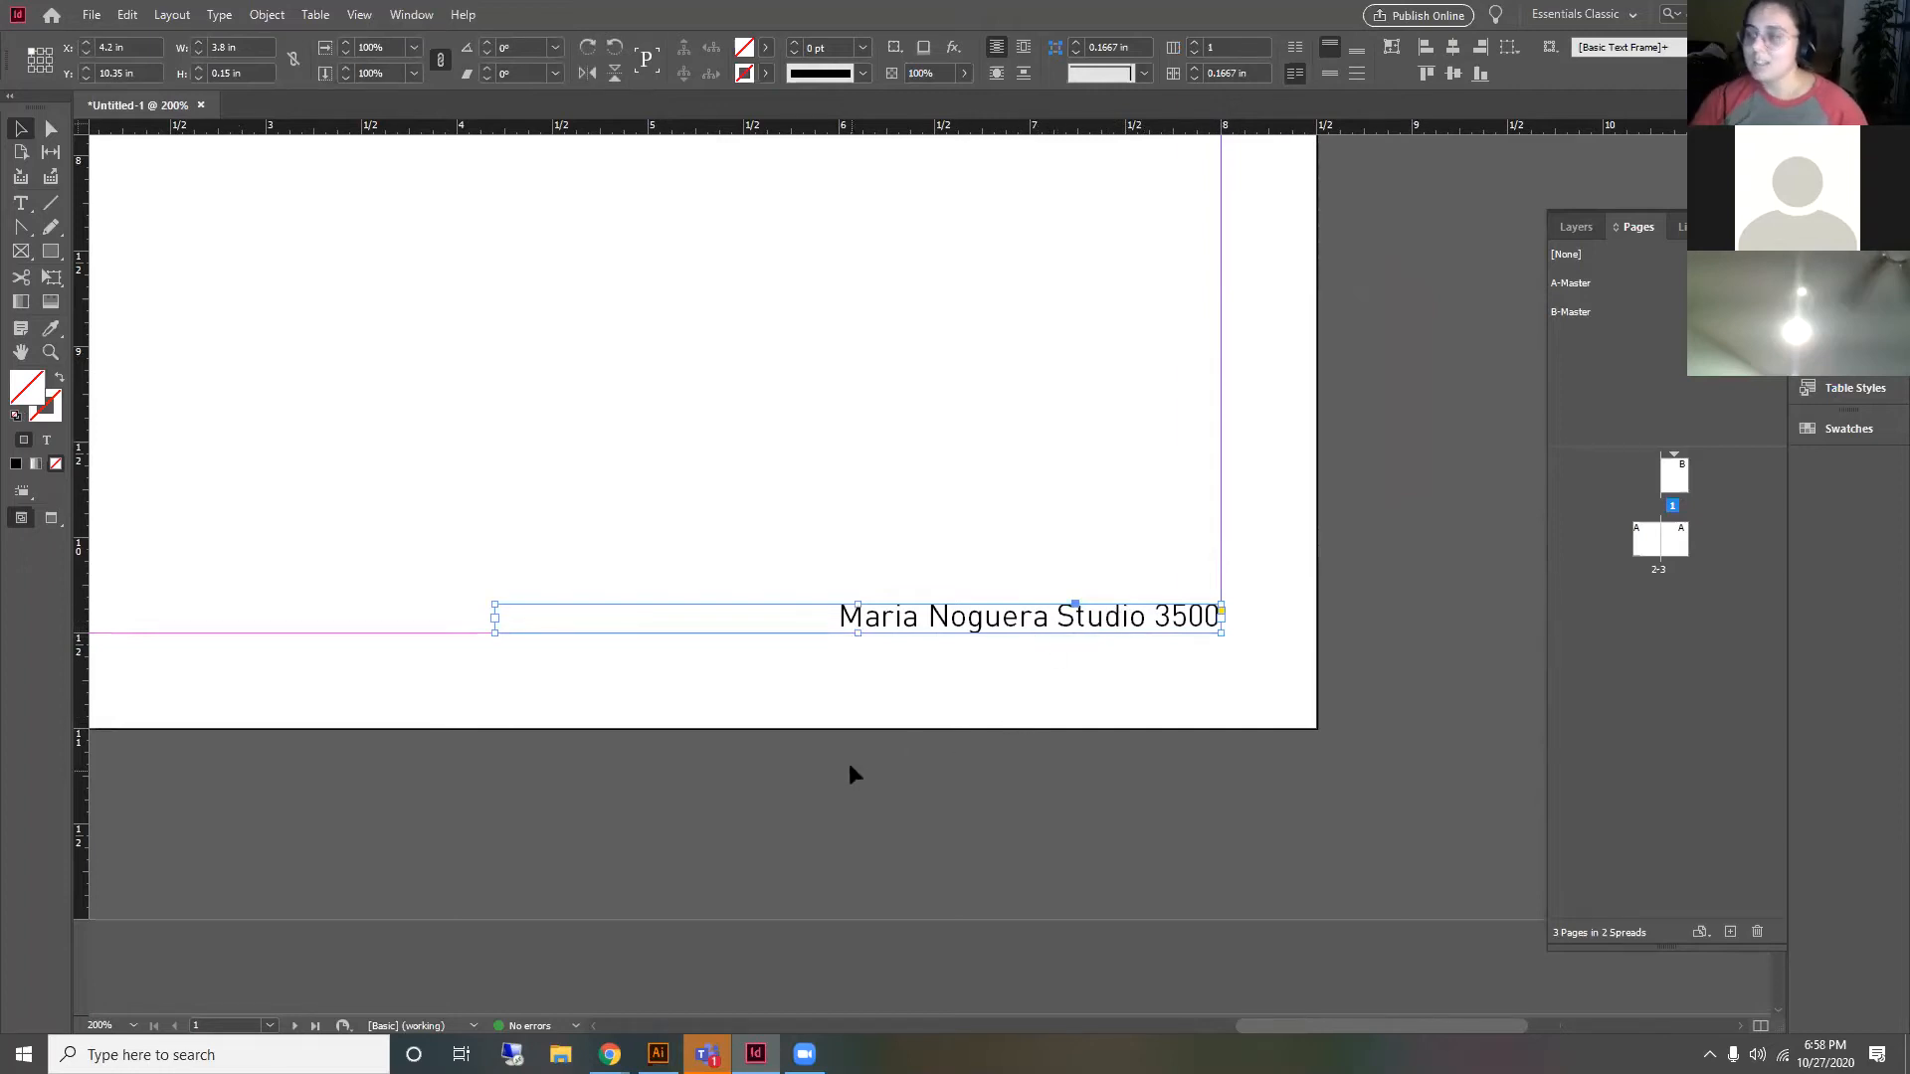
pyautogui.scroll(3, 1104, 622)
pyautogui.scroll(-3, 1054, 505)
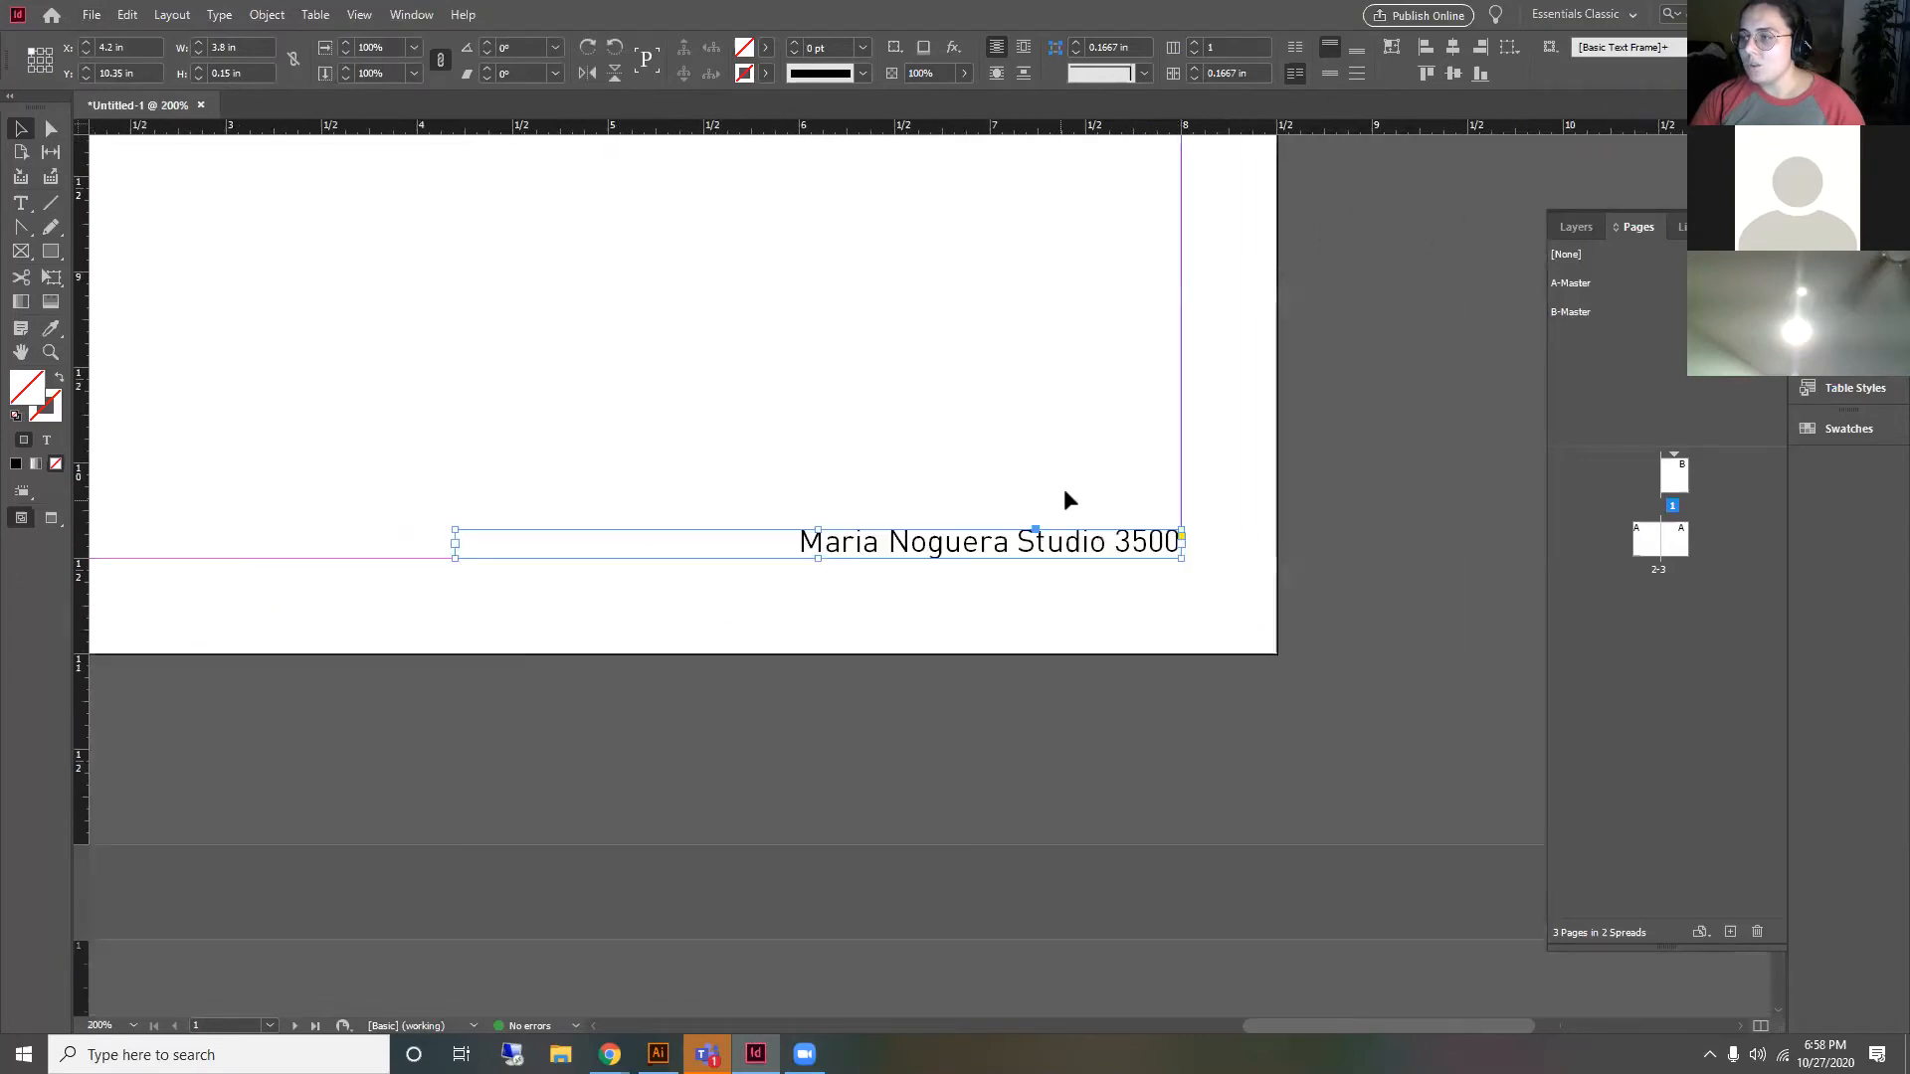
pyautogui.tripleClick(1031, 542)
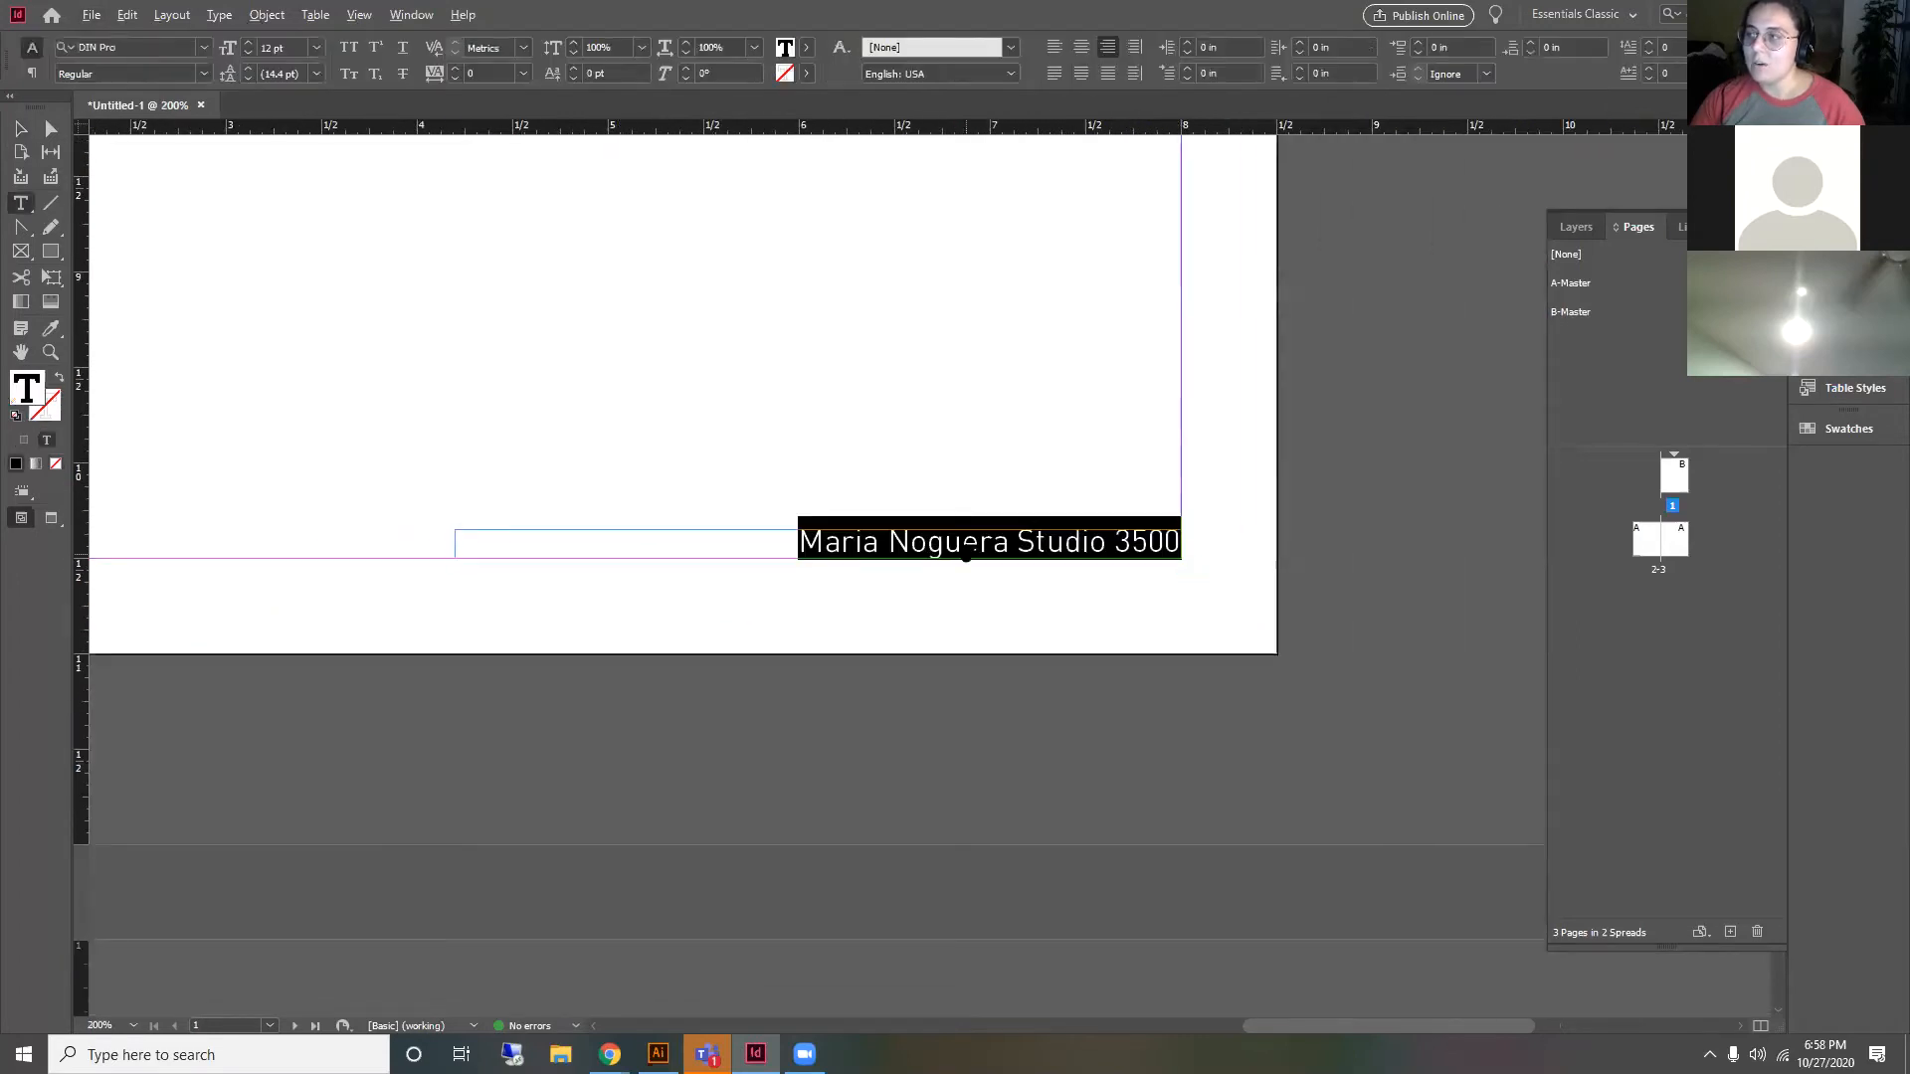
pyautogui.scroll(-1, 966, 554)
pyautogui.scroll(1, 1062, 549)
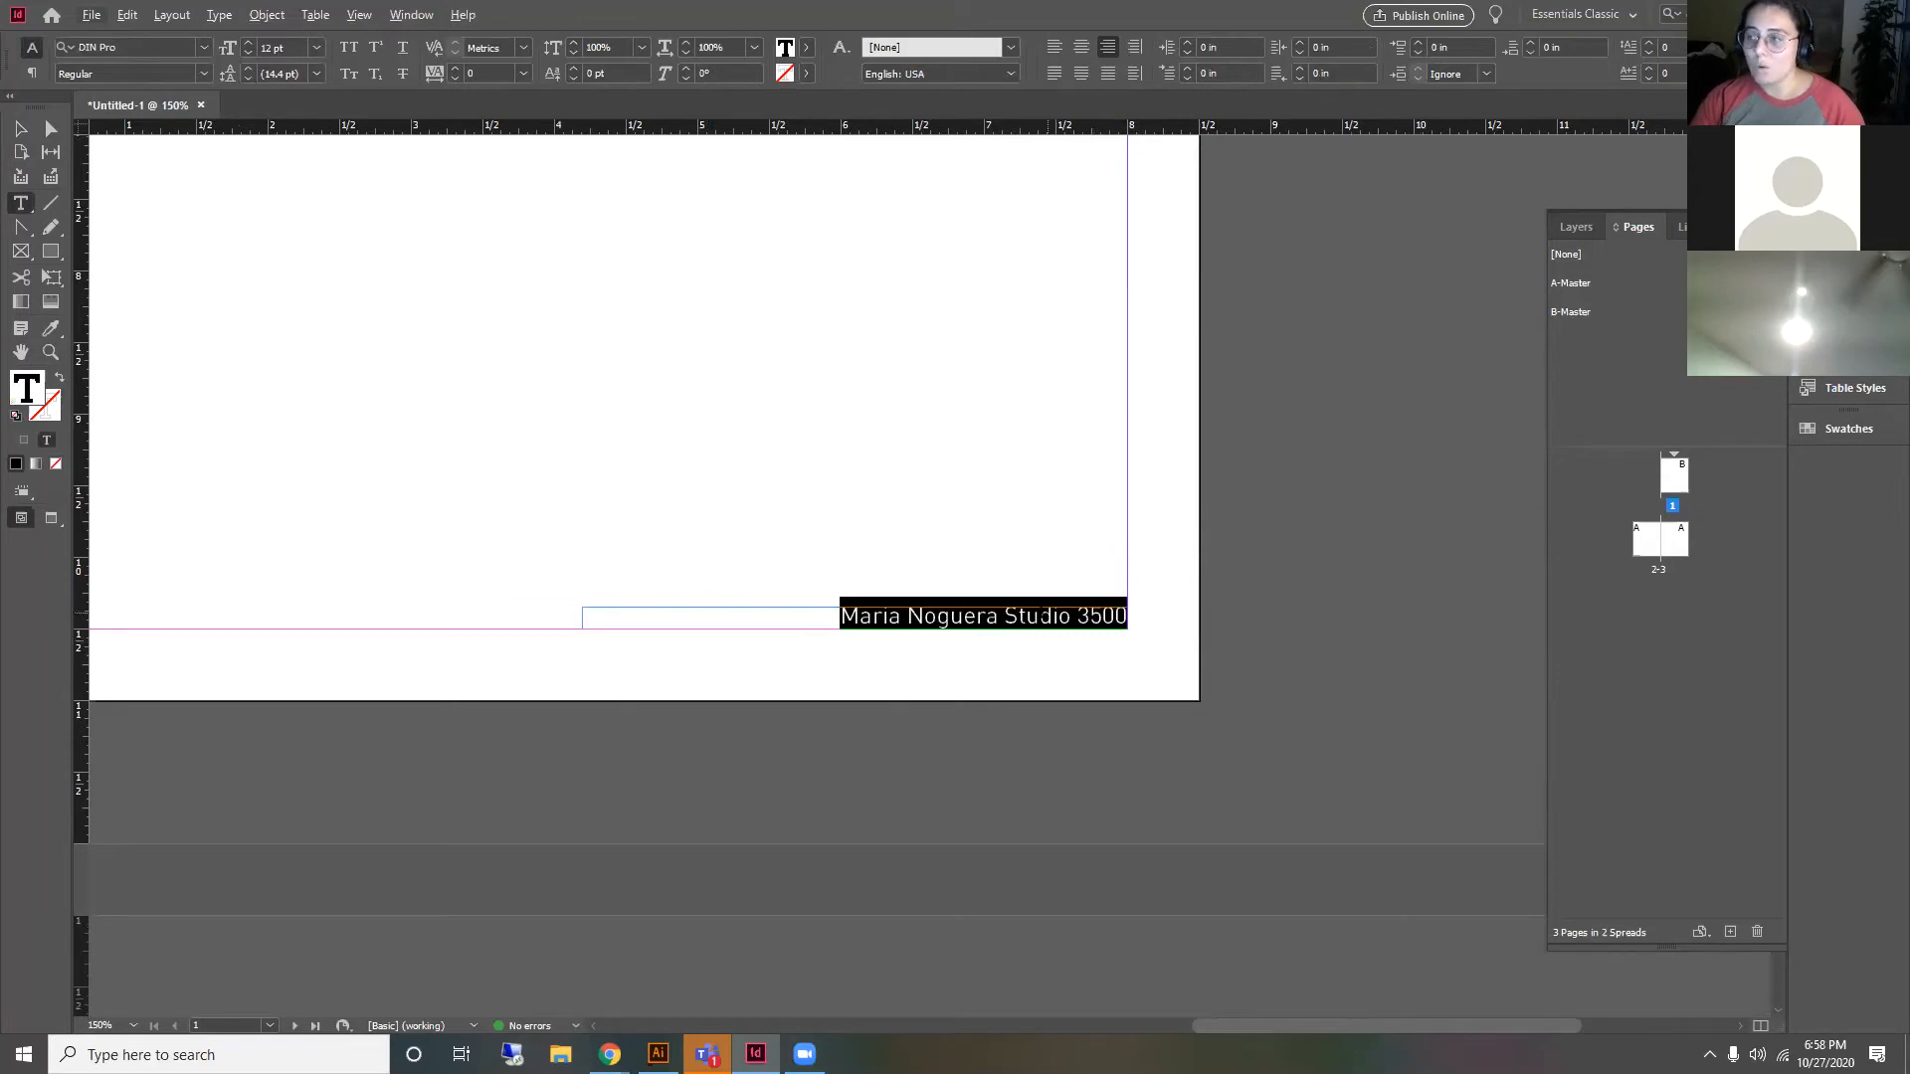
pyautogui.click(22, 130)
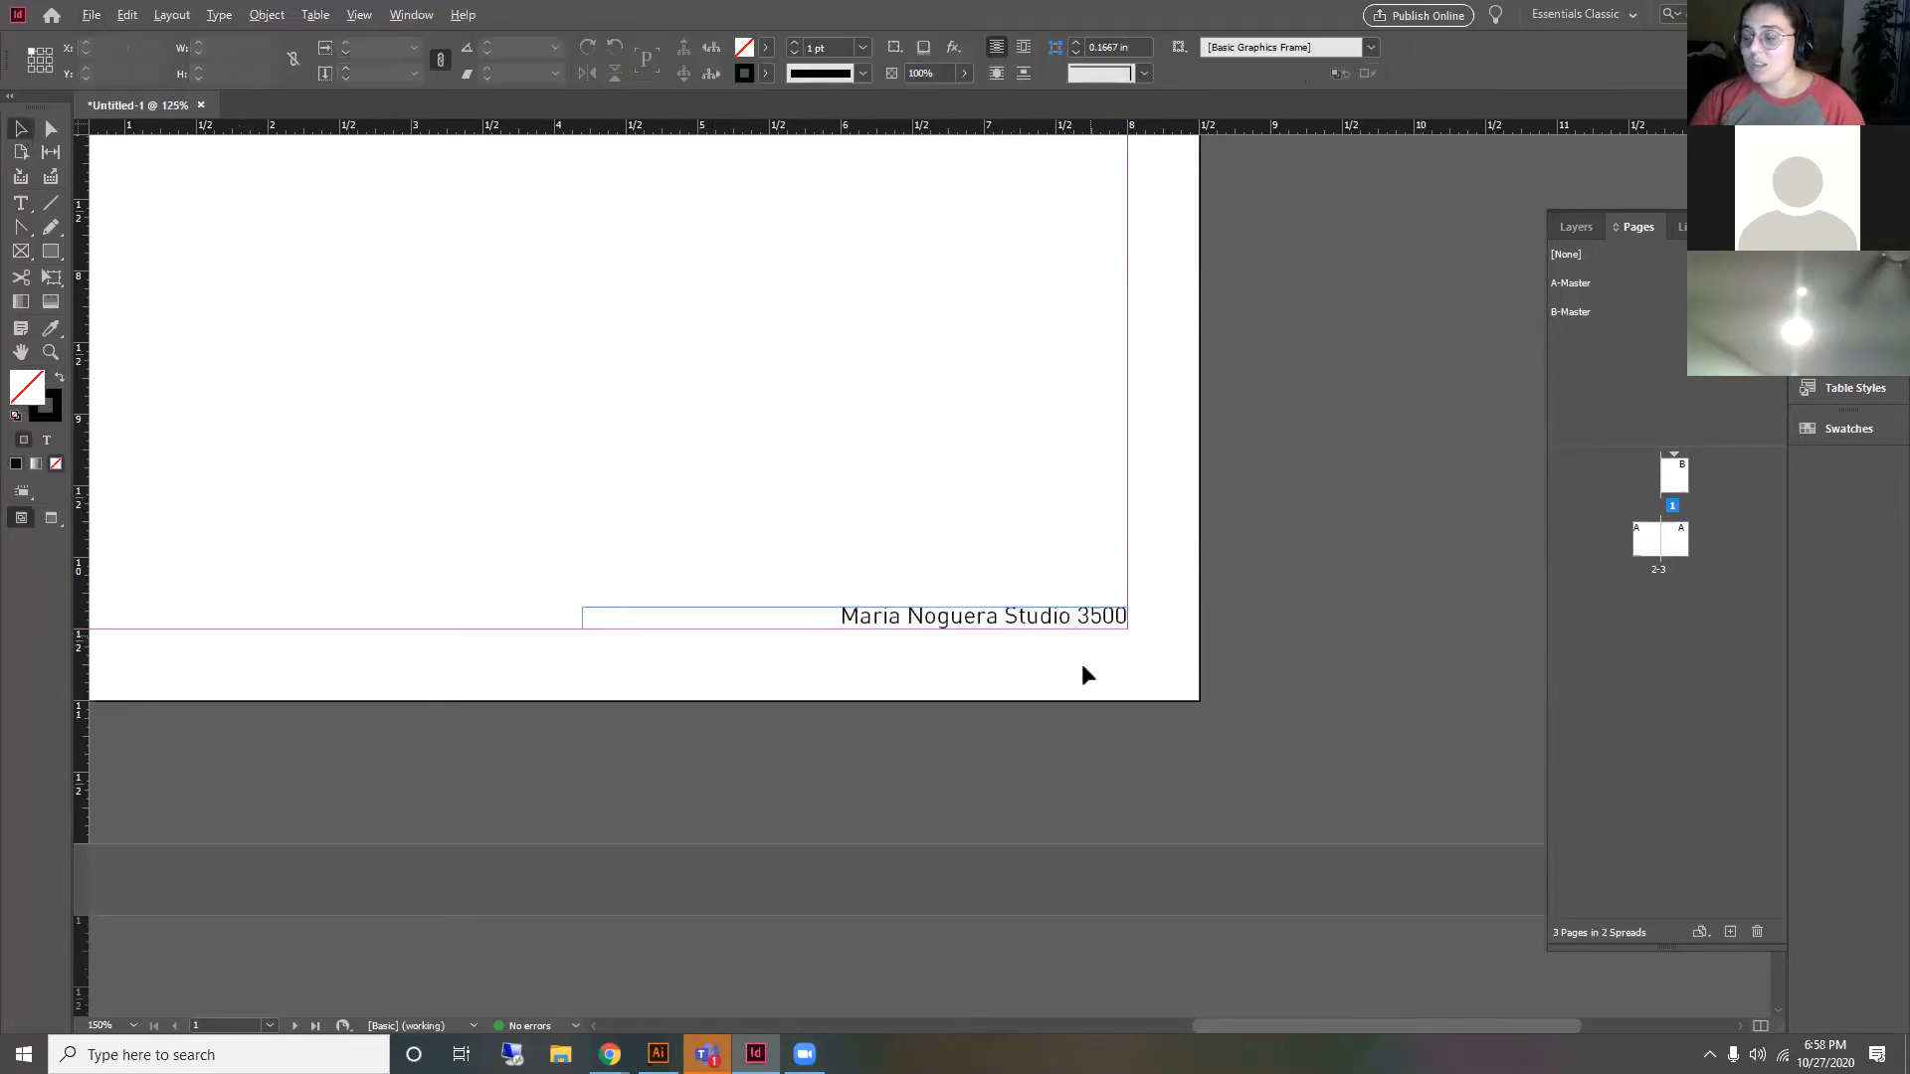
pyautogui.scroll(-2, 1089, 646)
pyautogui.scroll(-1, 828, 463)
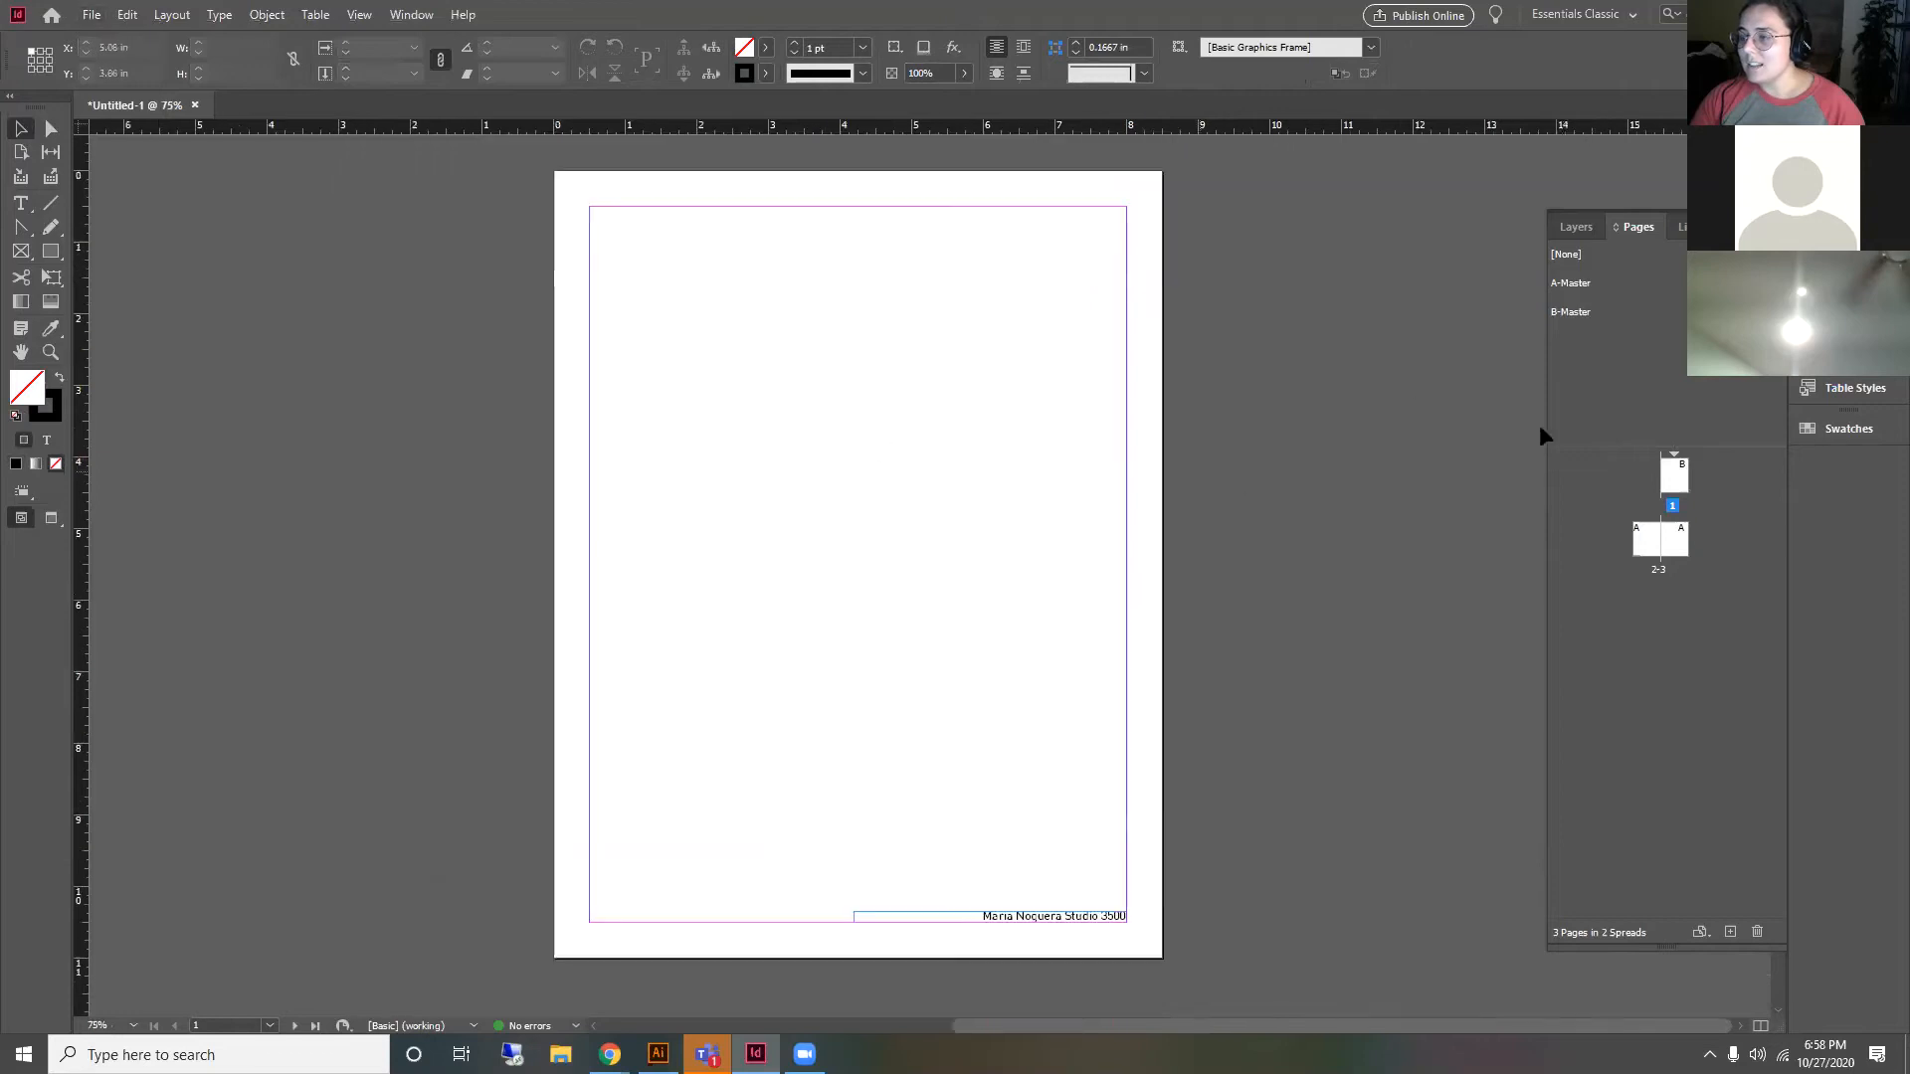
# Step: On B-Master's right page, draw an empty square picture frame about 5.2 in wide, centered horizontally in the upper part
pyautogui.doubleClick(1573, 313)
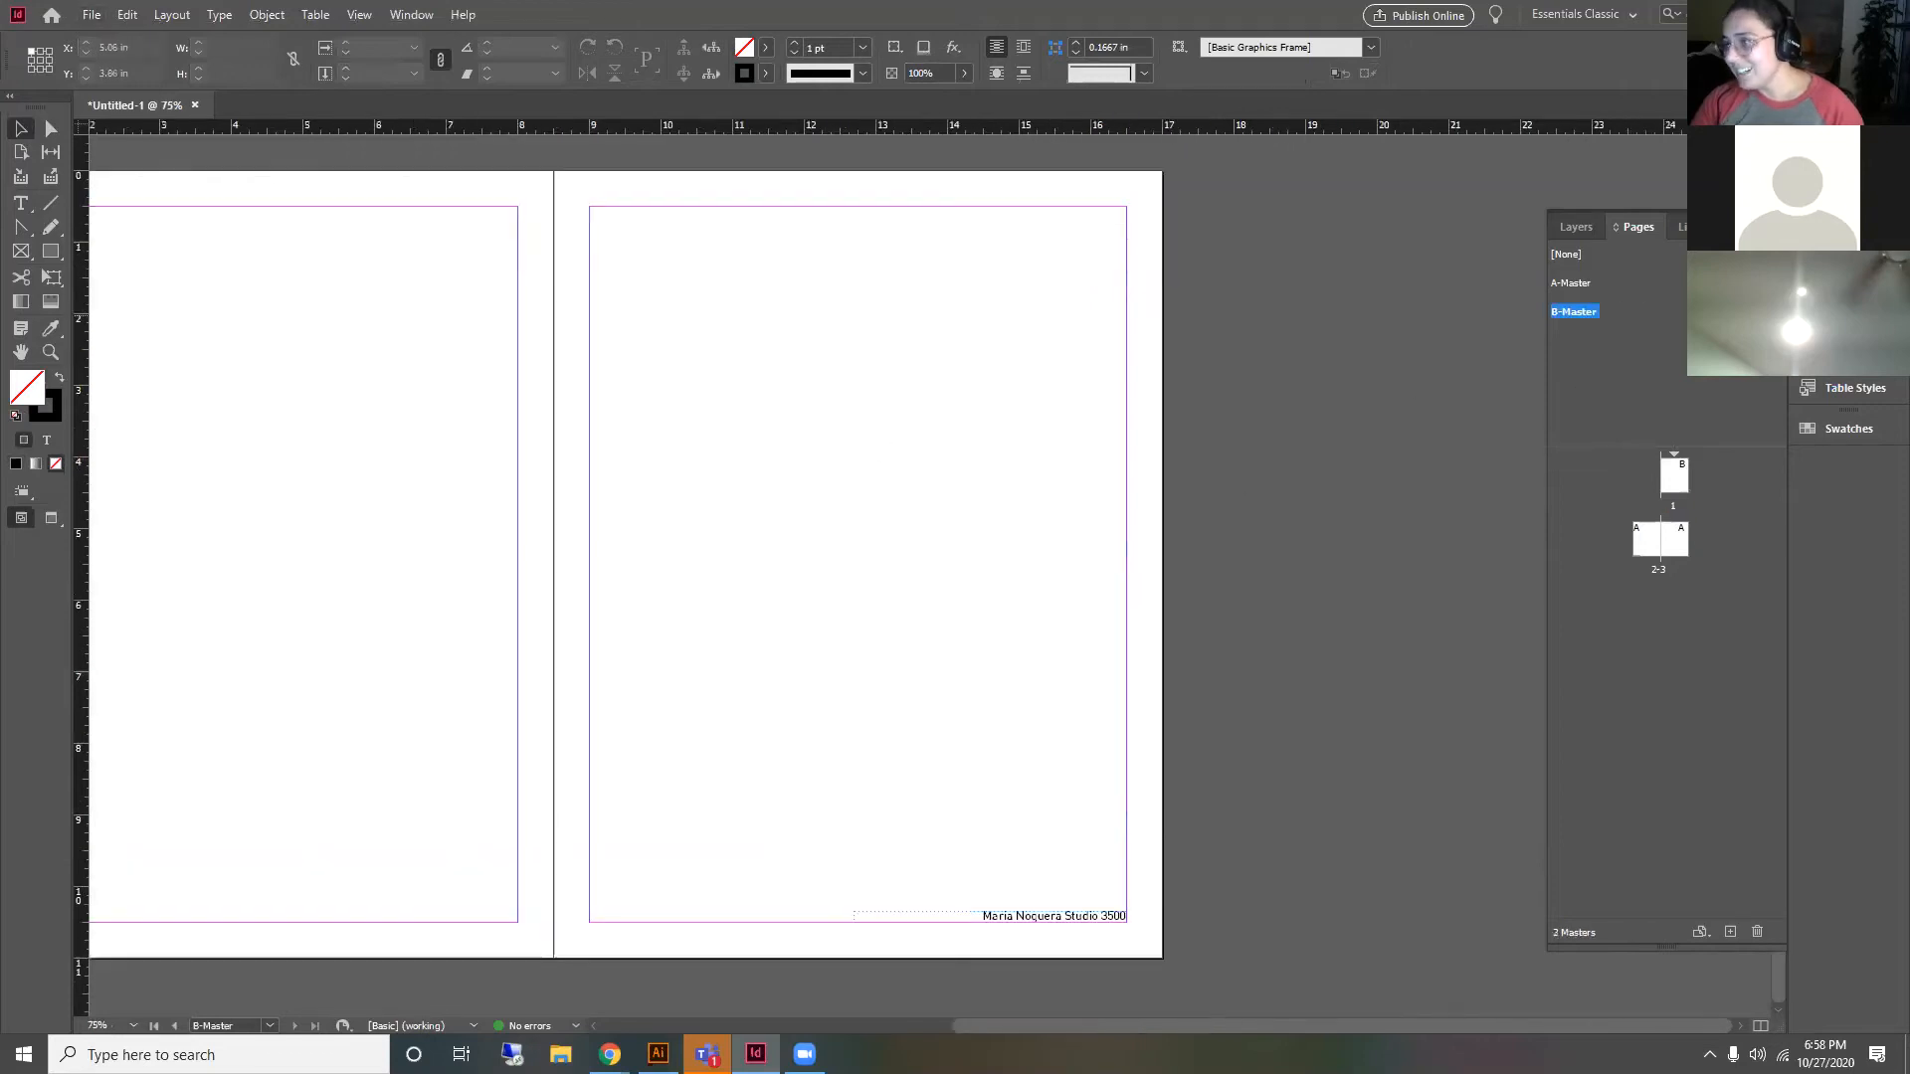
pyautogui.click(21, 251)
pyautogui.moveTo(736, 305); pyautogui.dragTo(1002, 605)
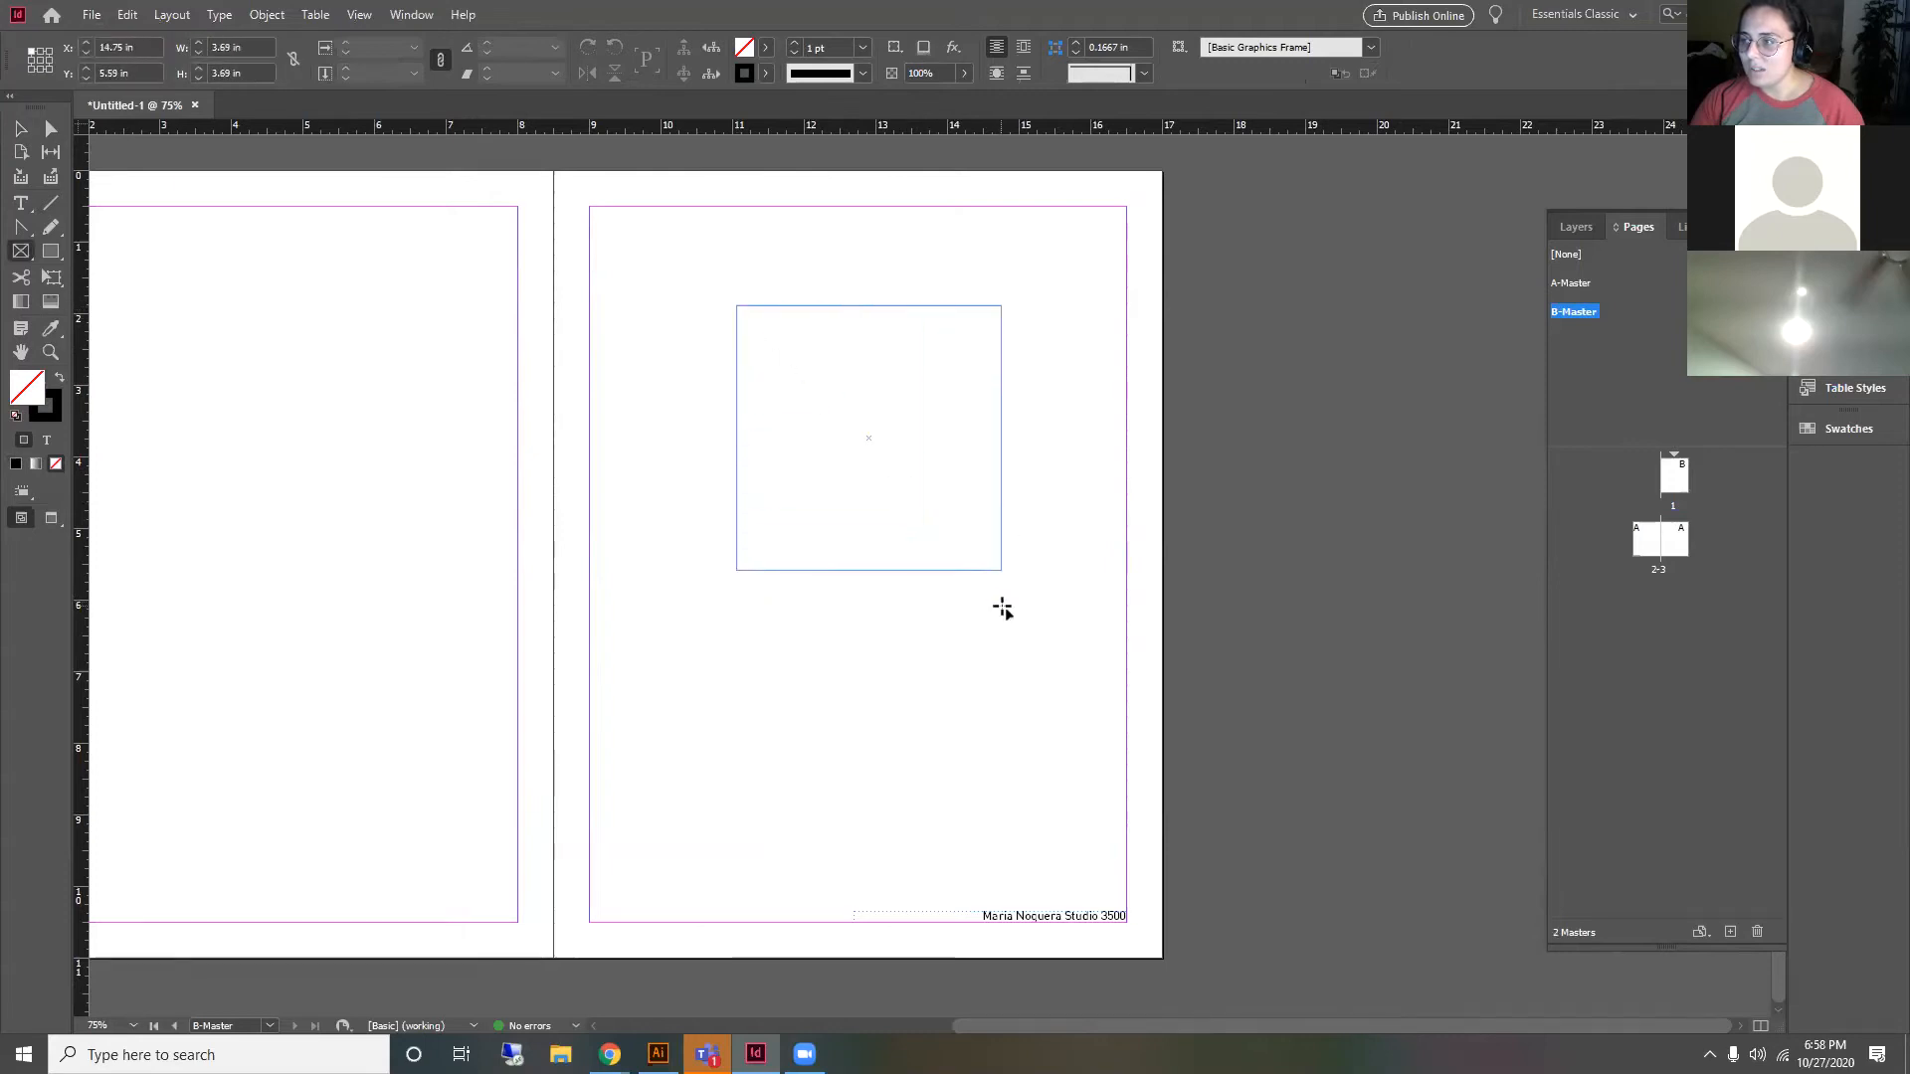
pyautogui.press('v')
pyautogui.moveTo(858, 439)
pyautogui.mouseDown()
pyautogui.moveTo(839, 527)
pyautogui.moveTo(842, 448)
pyautogui.mouseUp()
pyautogui.moveTo(986, 581); pyautogui.dragTo(1067, 691)
pyautogui.moveTo(899, 520); pyautogui.dragTo(849, 468)
pyautogui.click(1322, 457)
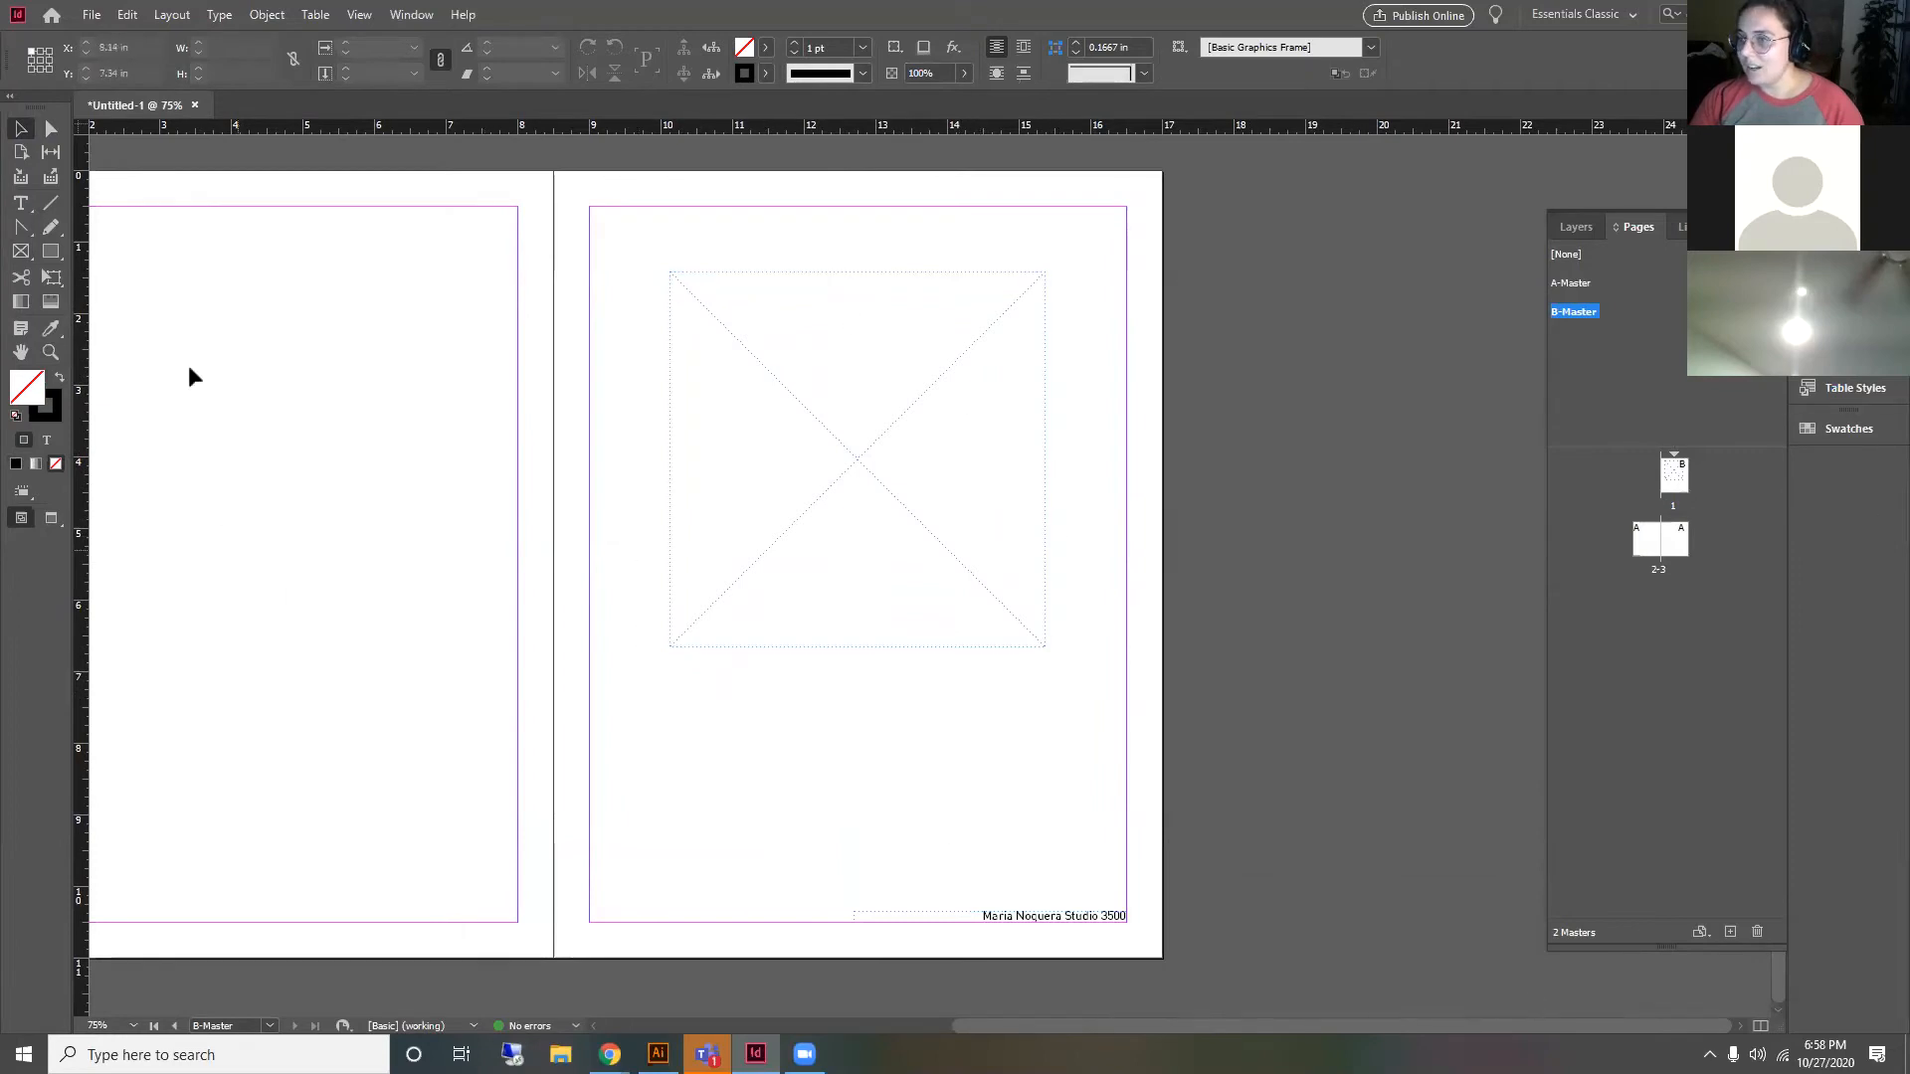
# Step: Draw a text frame about 3.8 by 1.08 in centered beneath the picture frame, and delete B-Master's footer frame
pyautogui.click(20, 202)
pyautogui.moveTo(746, 683); pyautogui.dragTo(1019, 762)
pyautogui.press('Escape')
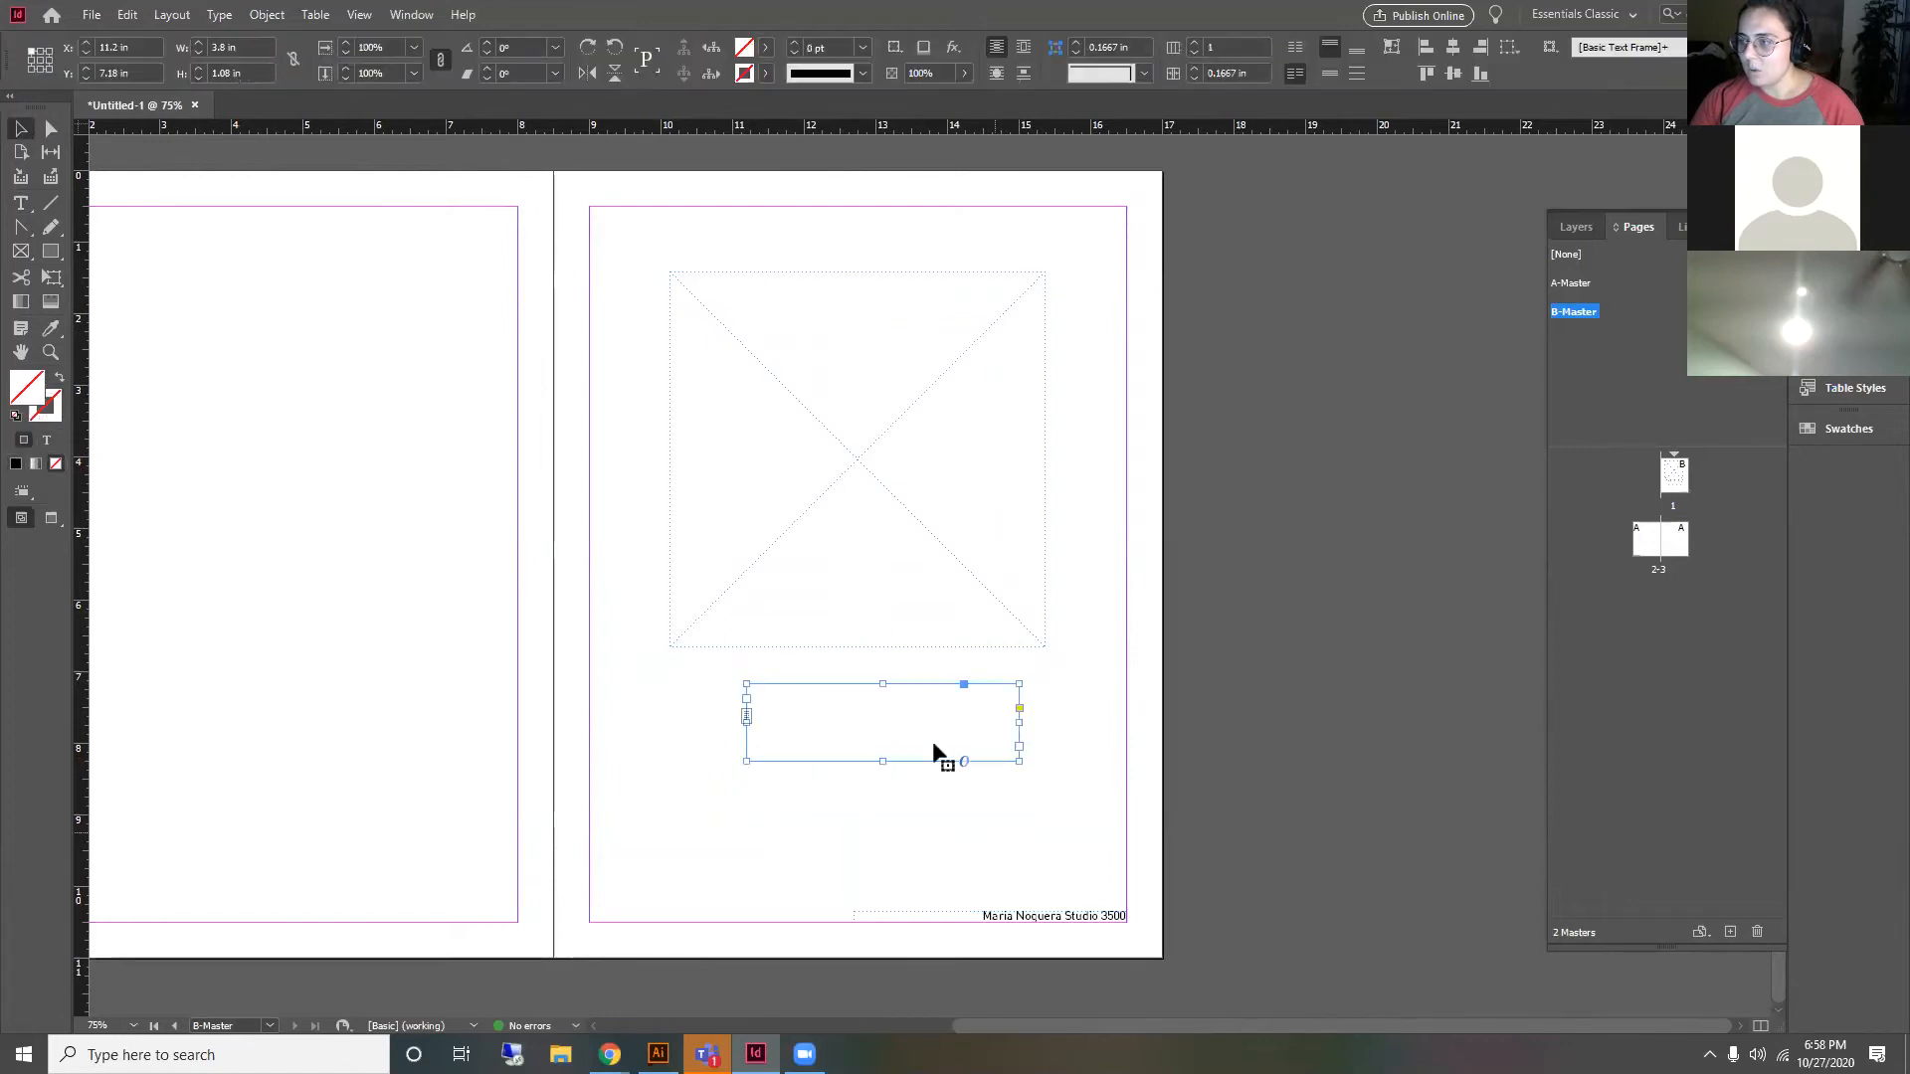
pyautogui.moveTo(906, 683); pyautogui.dragTo(883, 680)
pyautogui.click(1062, 914)
pyautogui.press('Delete')
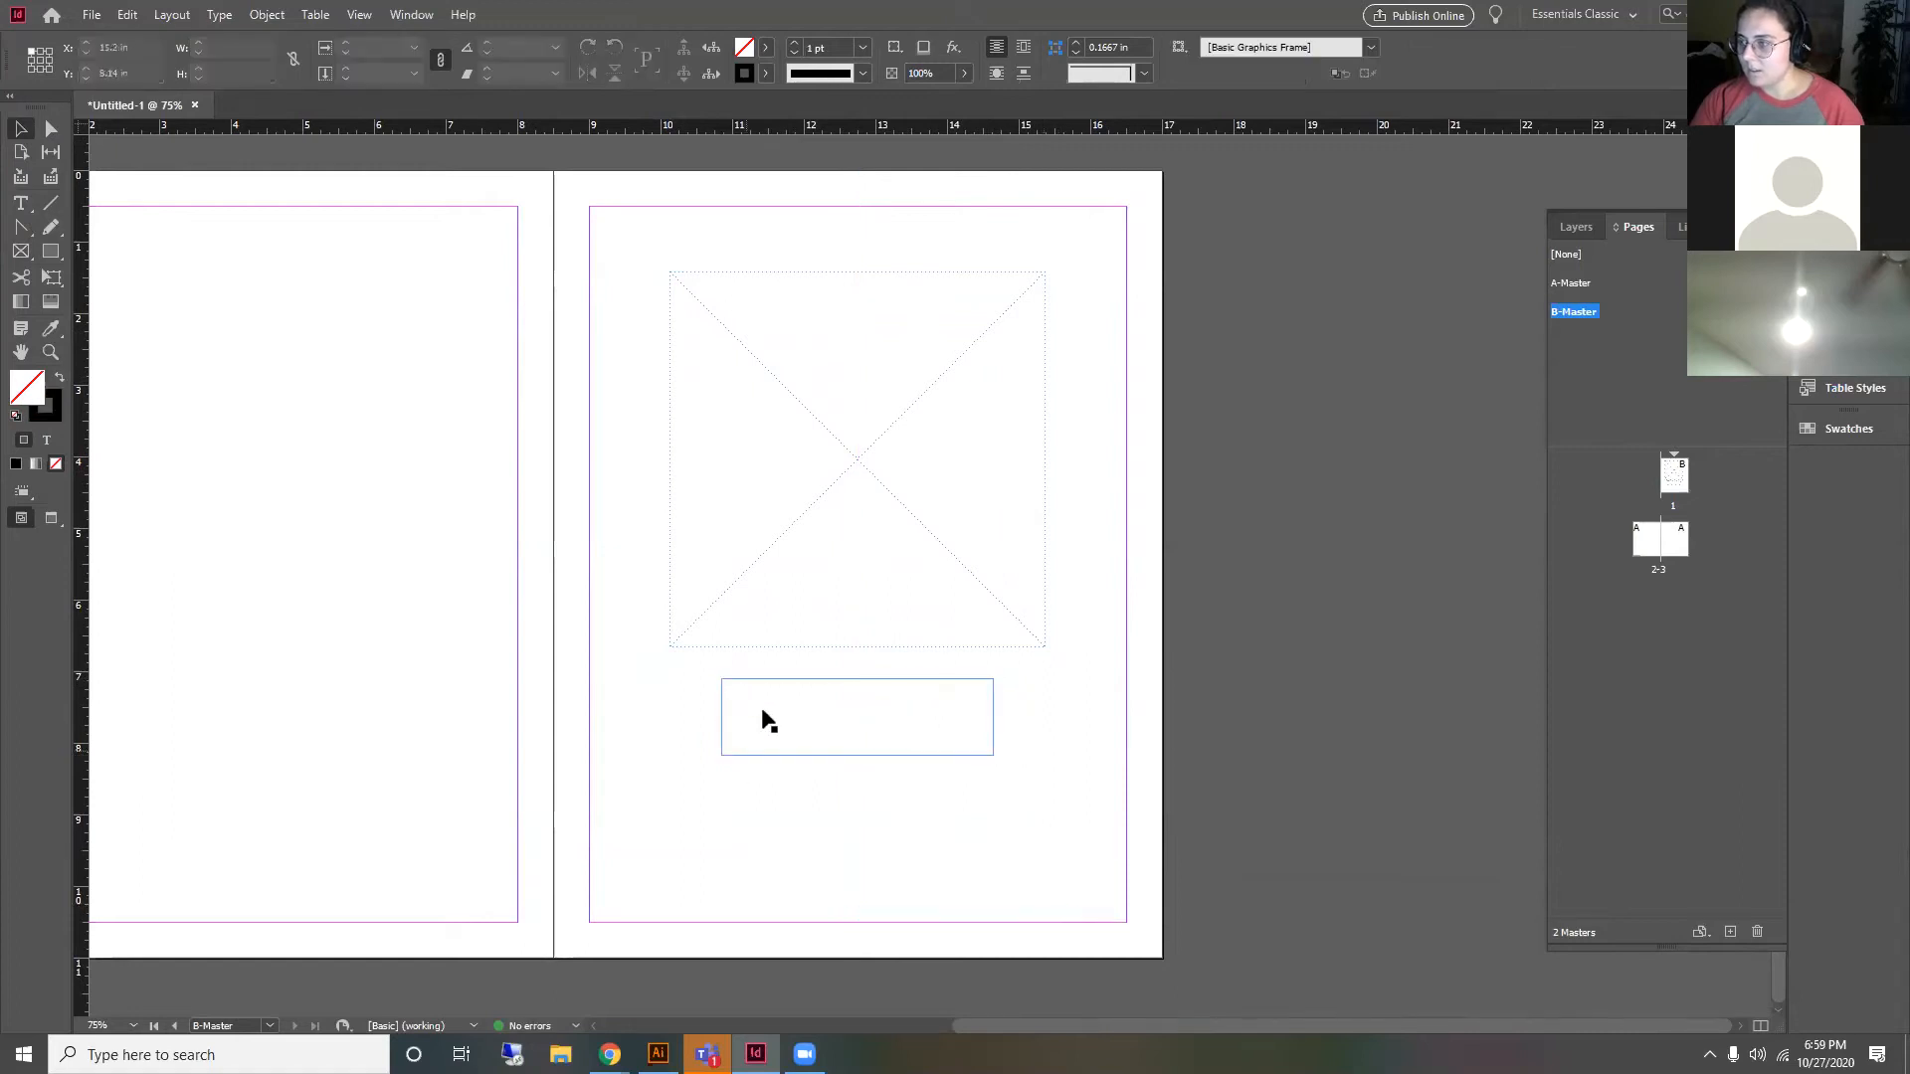
# Step: Enter three lines in the new text frame: the author's full name, "Studio 3500" and "10/27/20"
pyautogui.scroll(2, 836, 729)
pyautogui.doubleClick(838, 726)
pyautogui.write('MAria  Ria ')
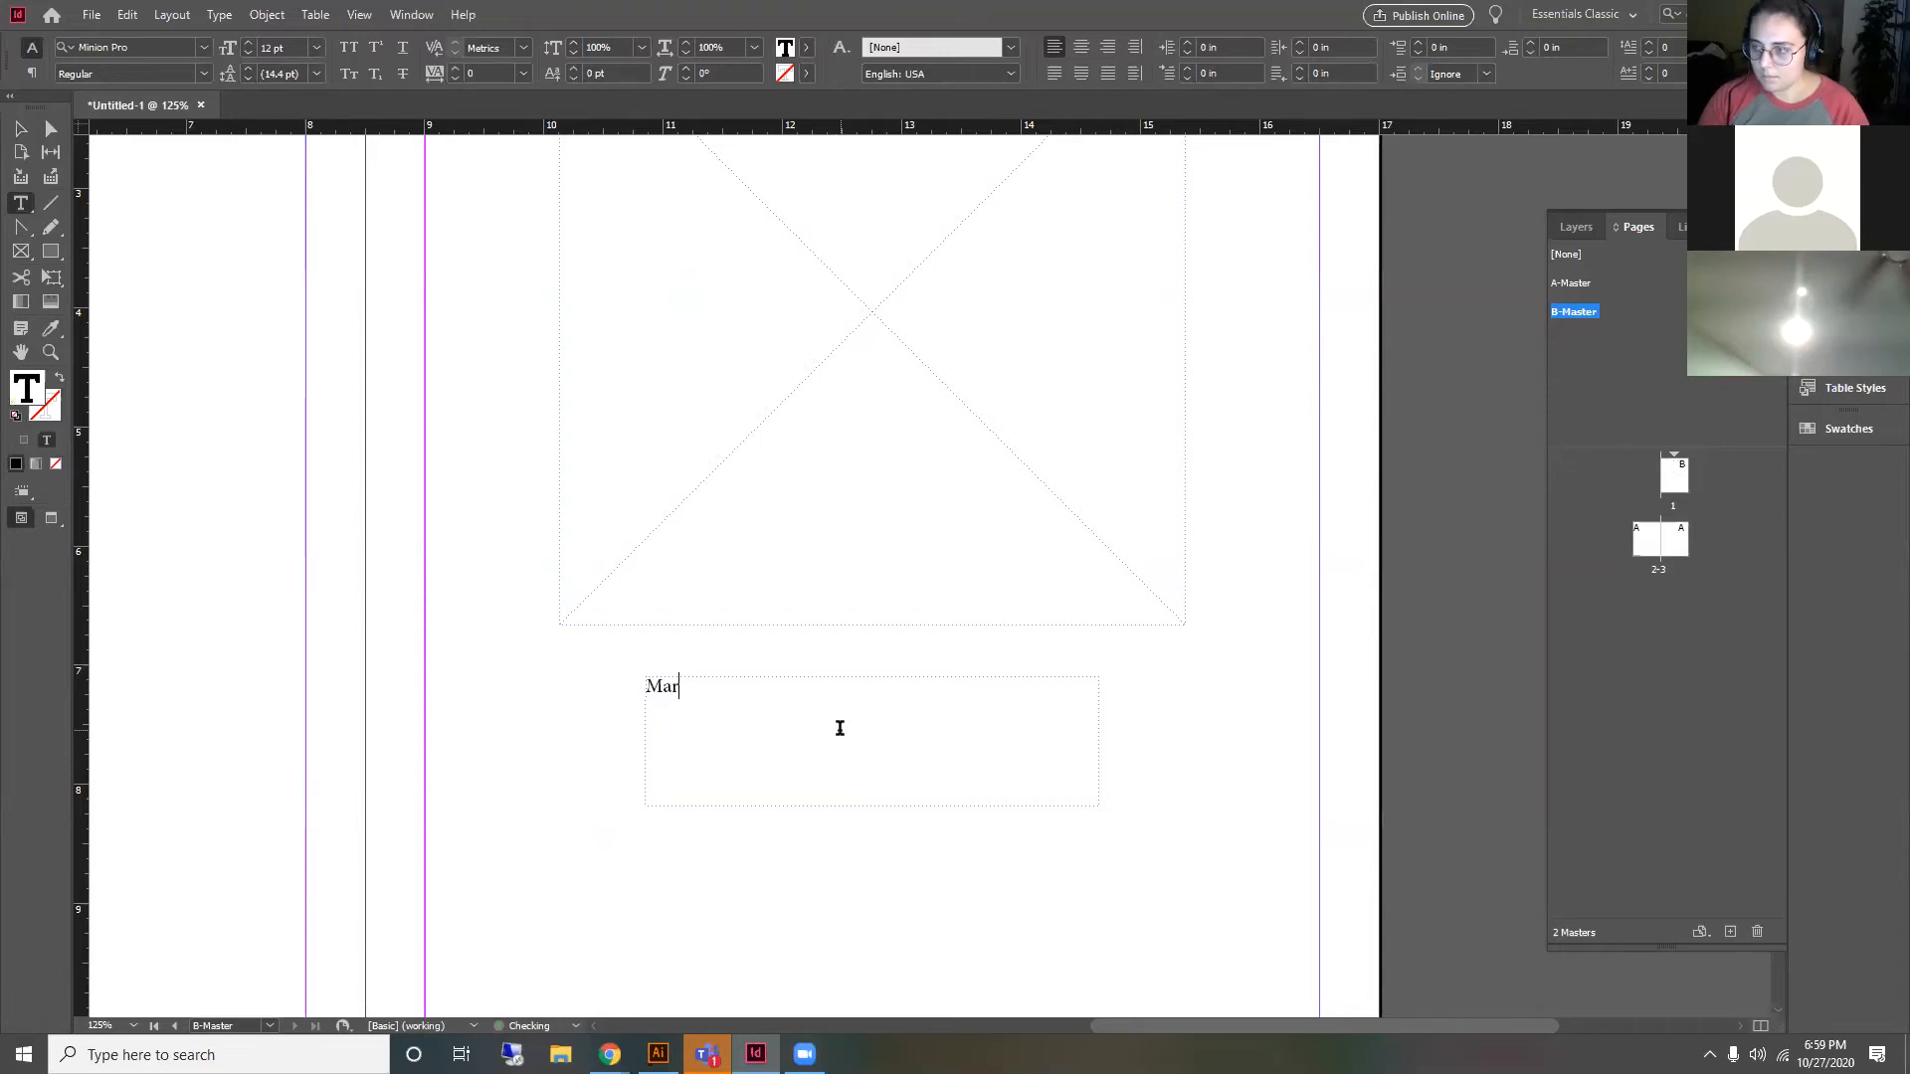
pyautogui.write('Nofu')
pyautogui.press('BackSpace')
pyautogui.press('BackSpace')
pyautogui.write('g')
pyautogui.write('Studio 3')
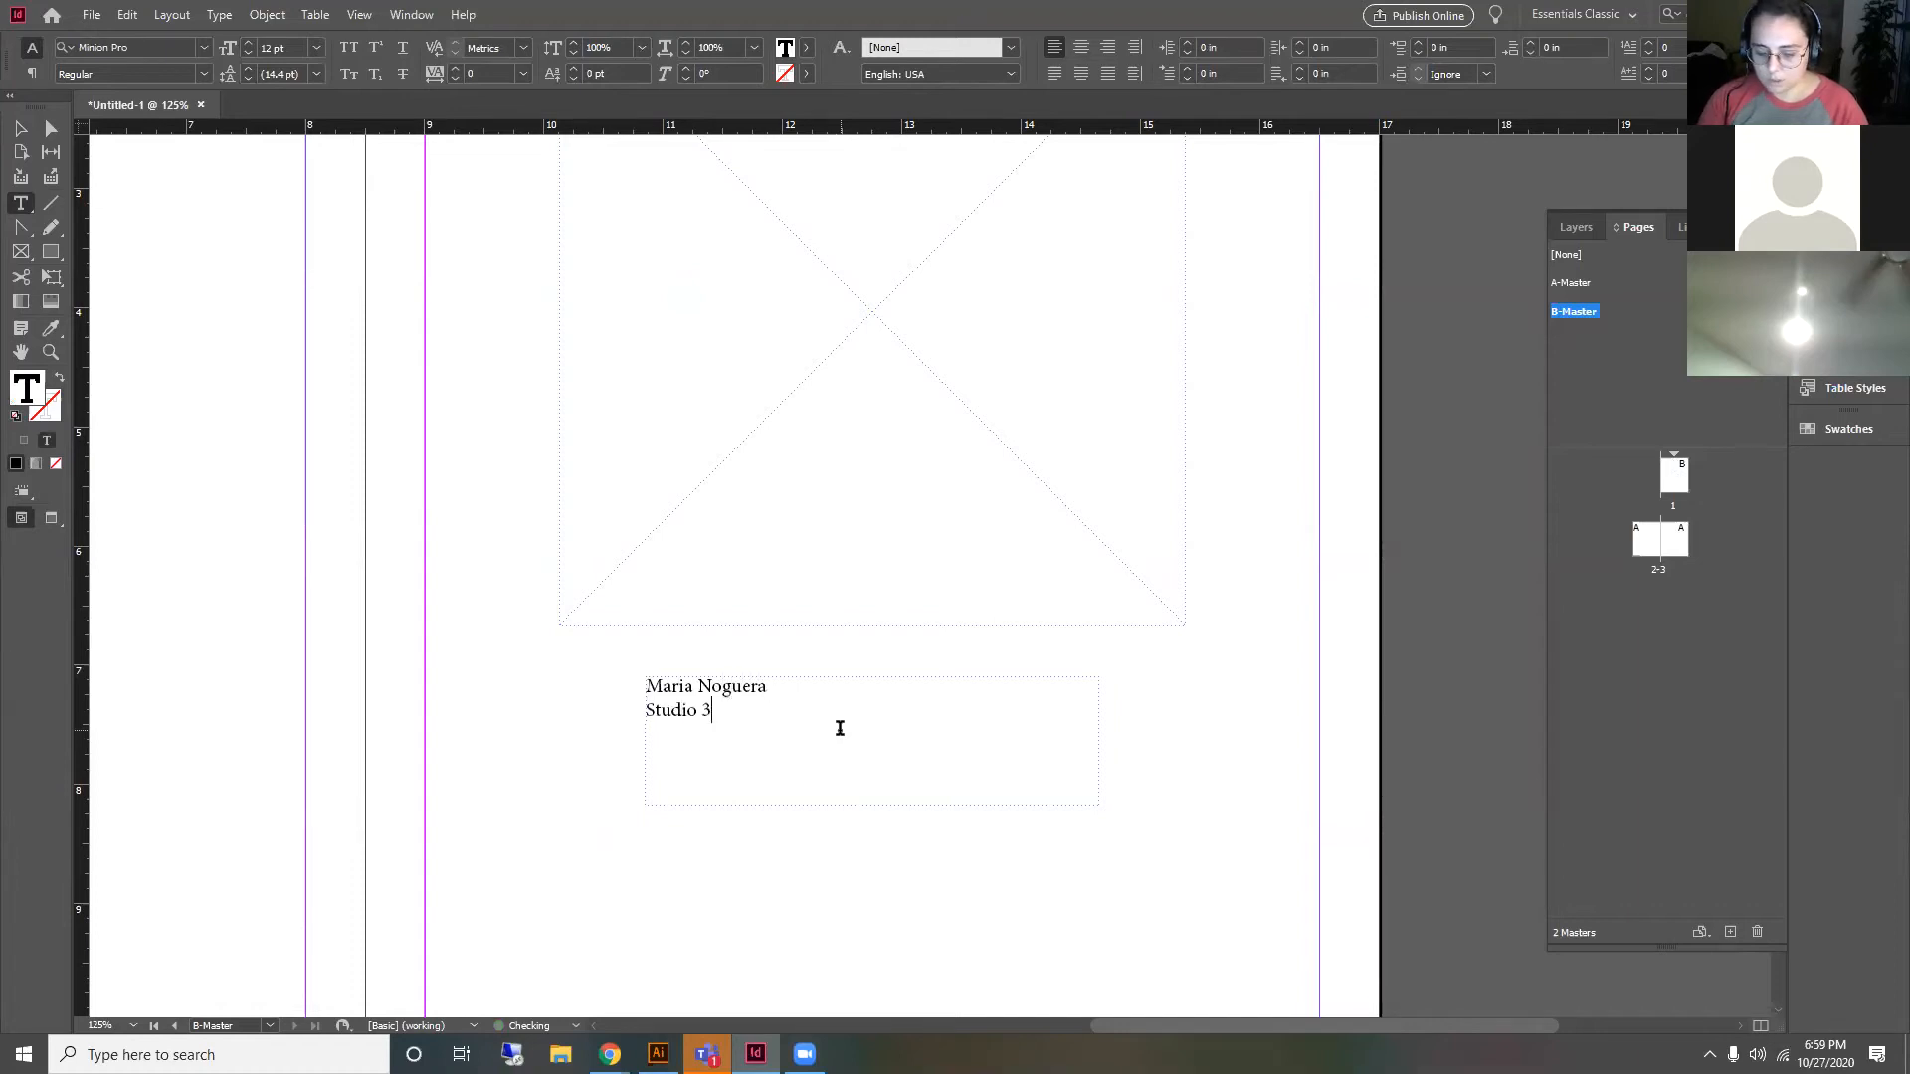
pyautogui.write('10/2')
pyautogui.write('7')
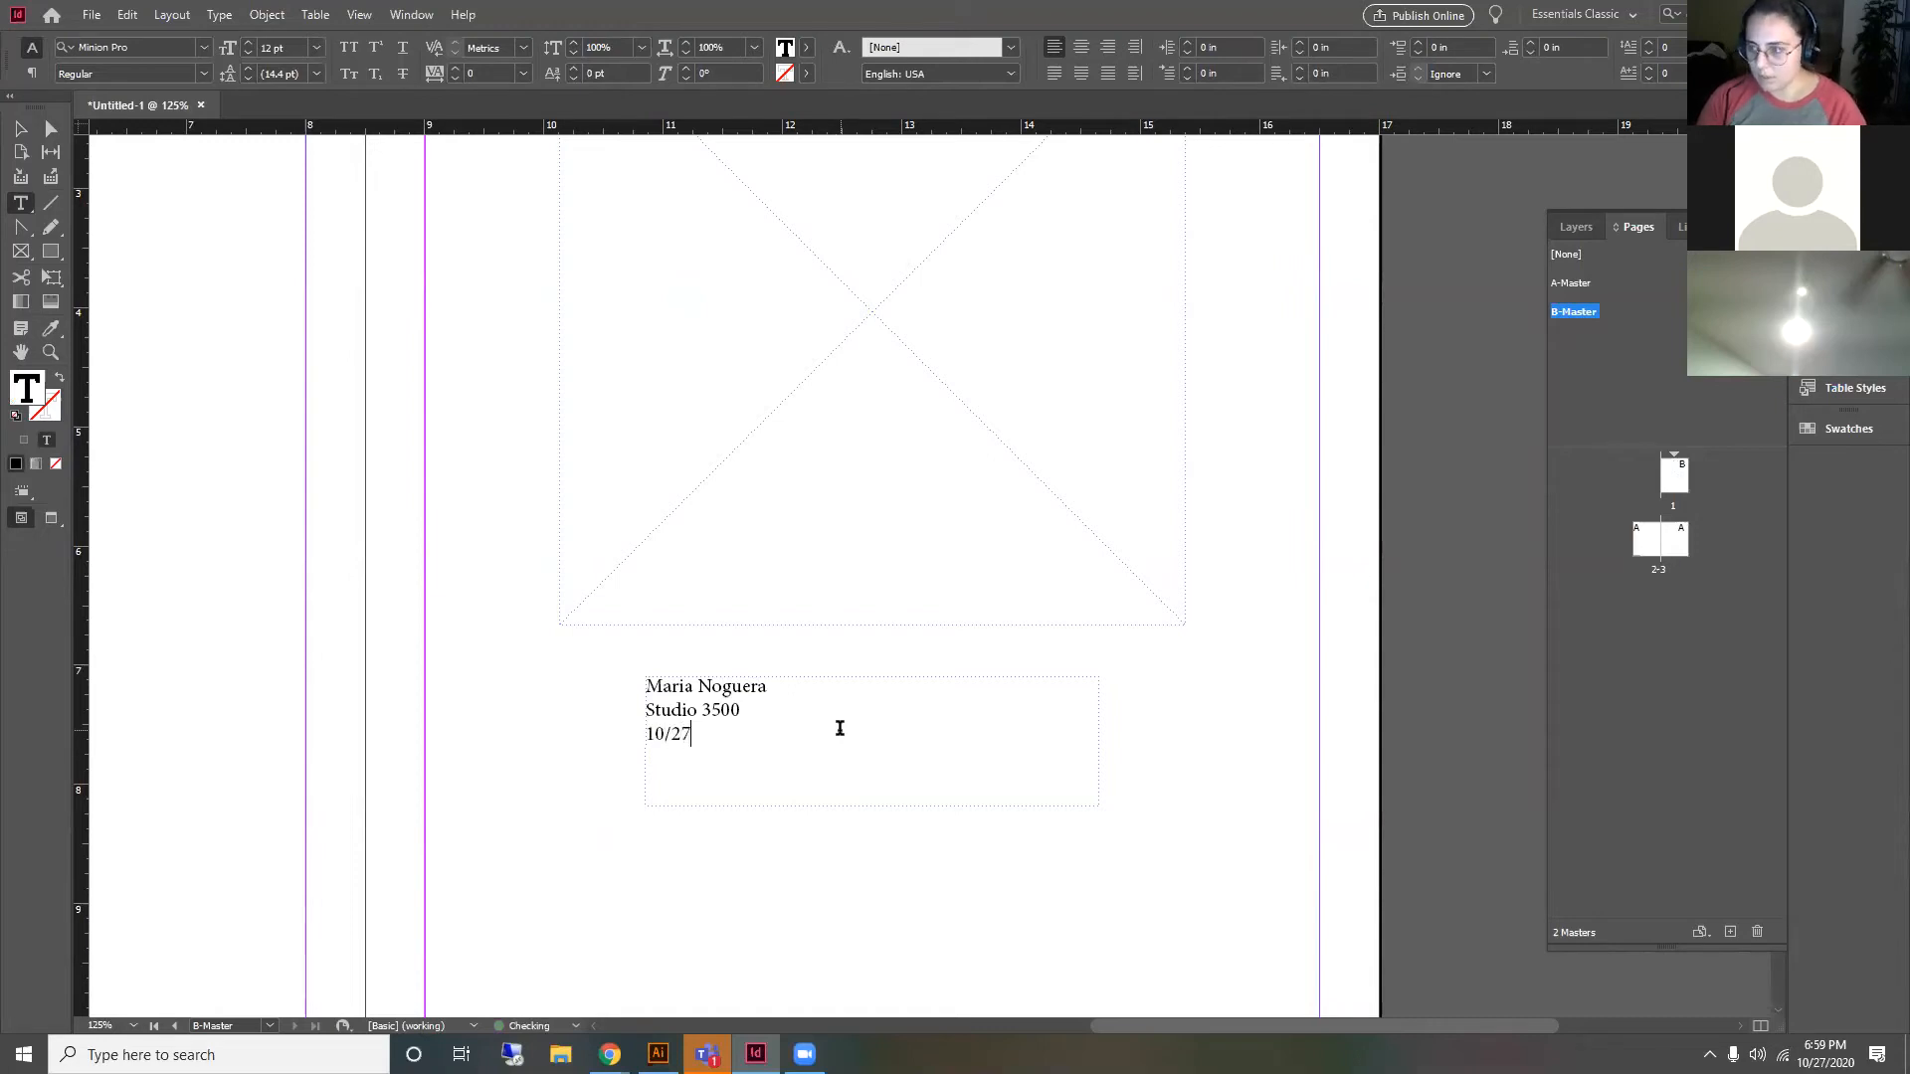
pyautogui.write('/20')
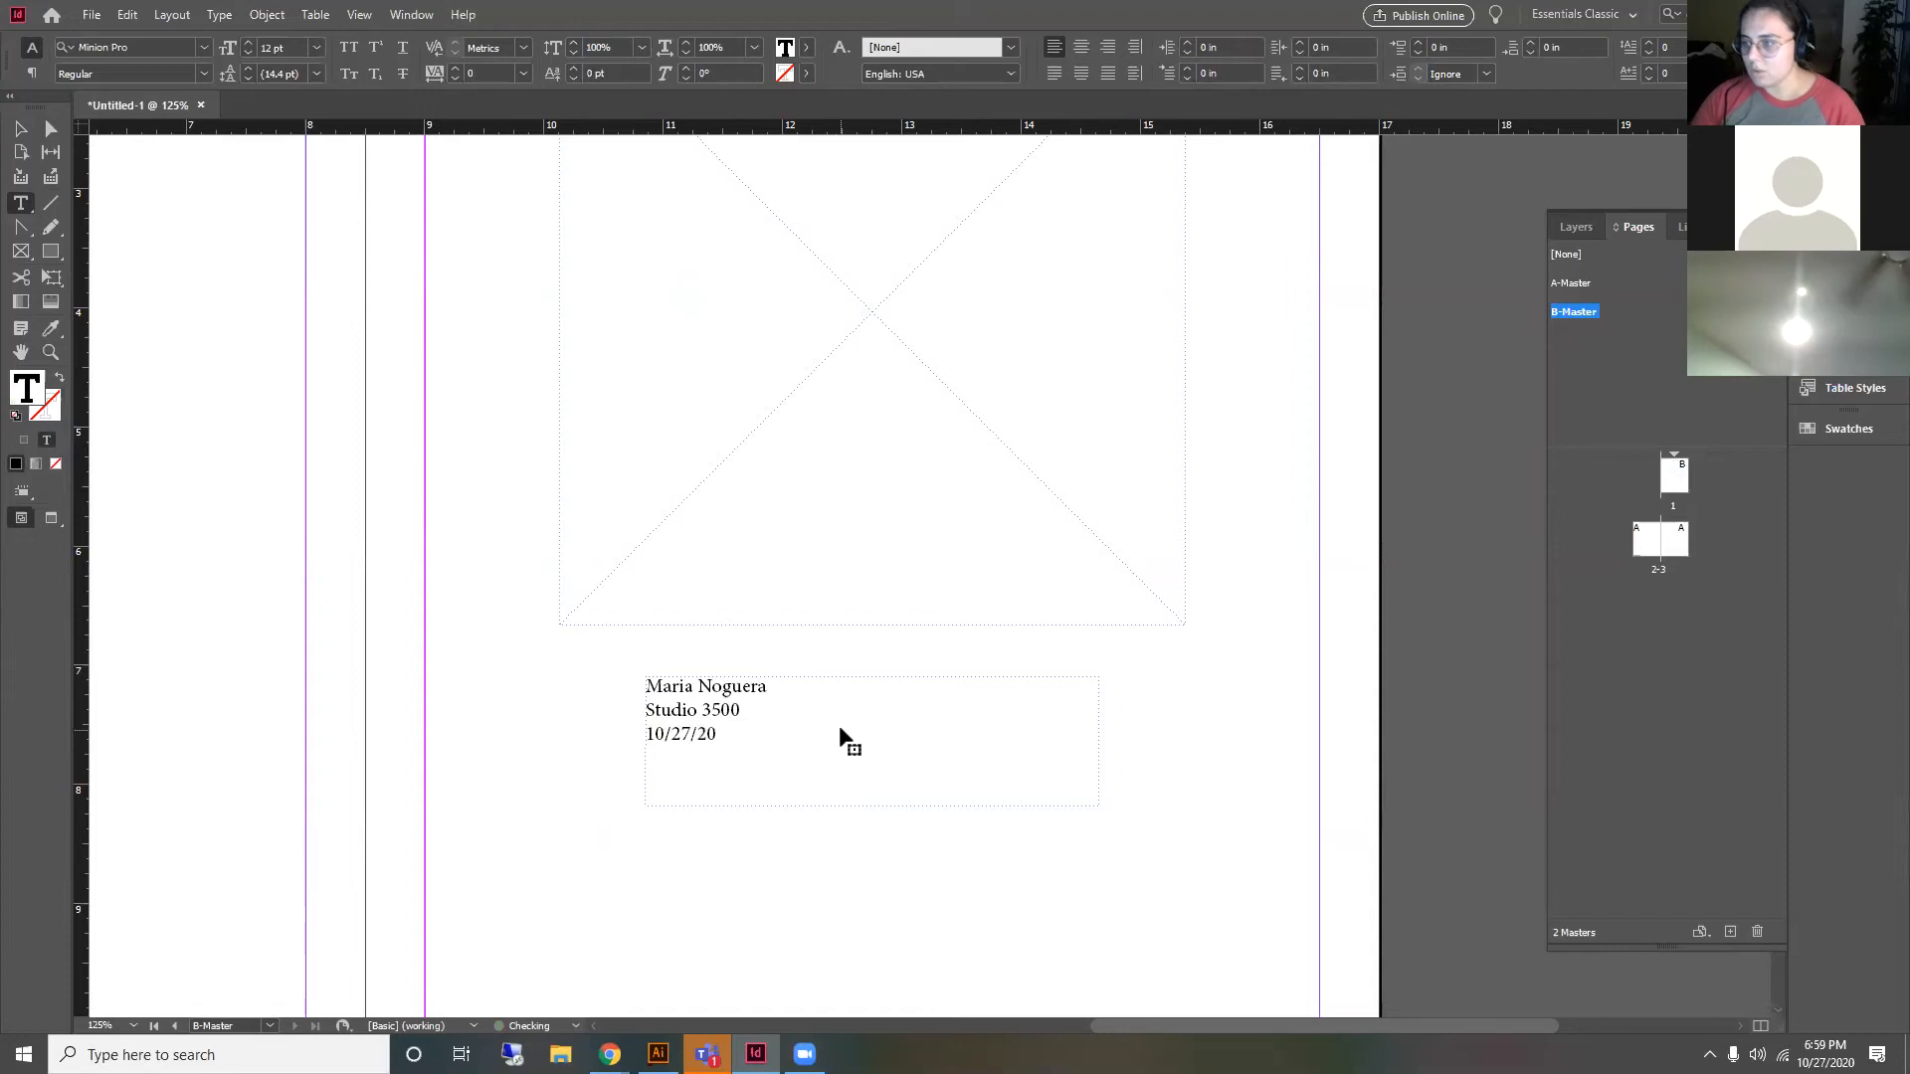
pyautogui.press('Escape')
# Step: Center-align all three lines of the title text and set their font to DINPro Black
pyautogui.tripleClick(693, 682)
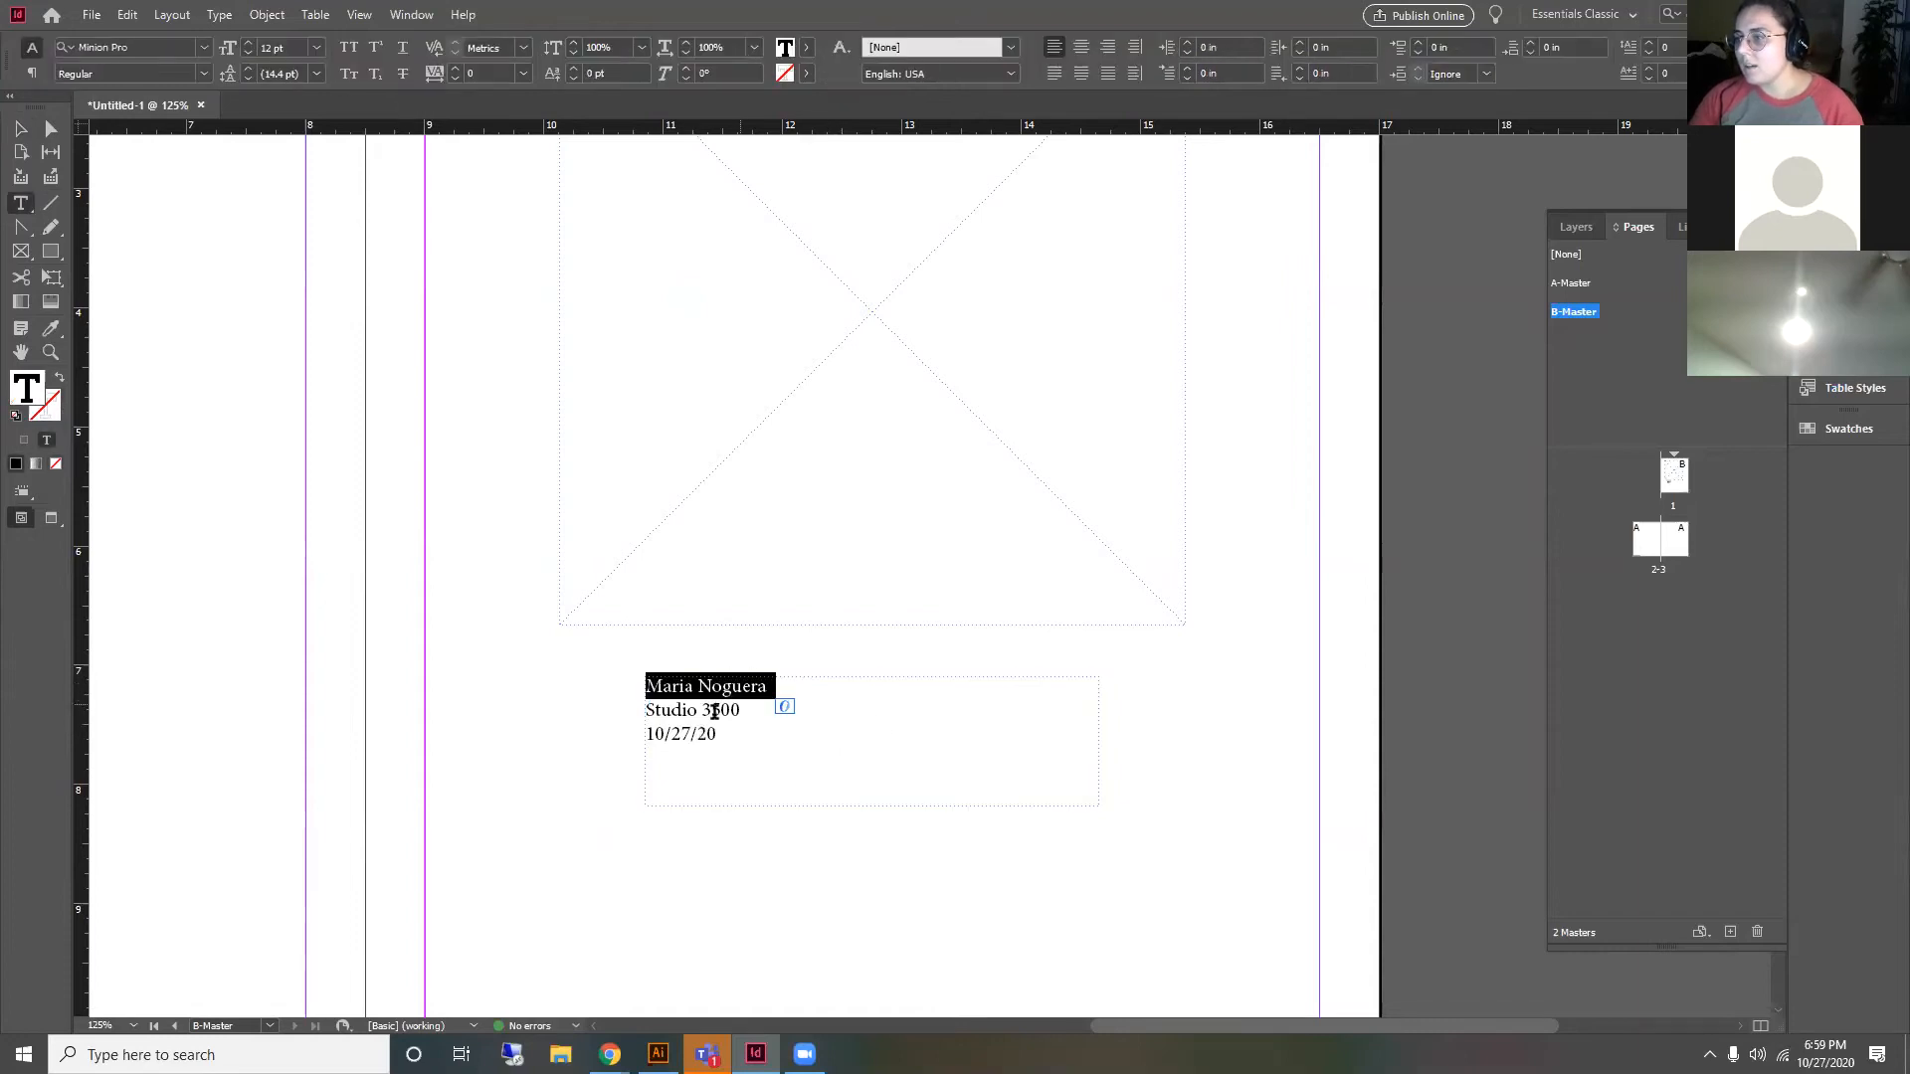
pyautogui.hotkey('ctrl', 'a')
pyautogui.click(1081, 48)
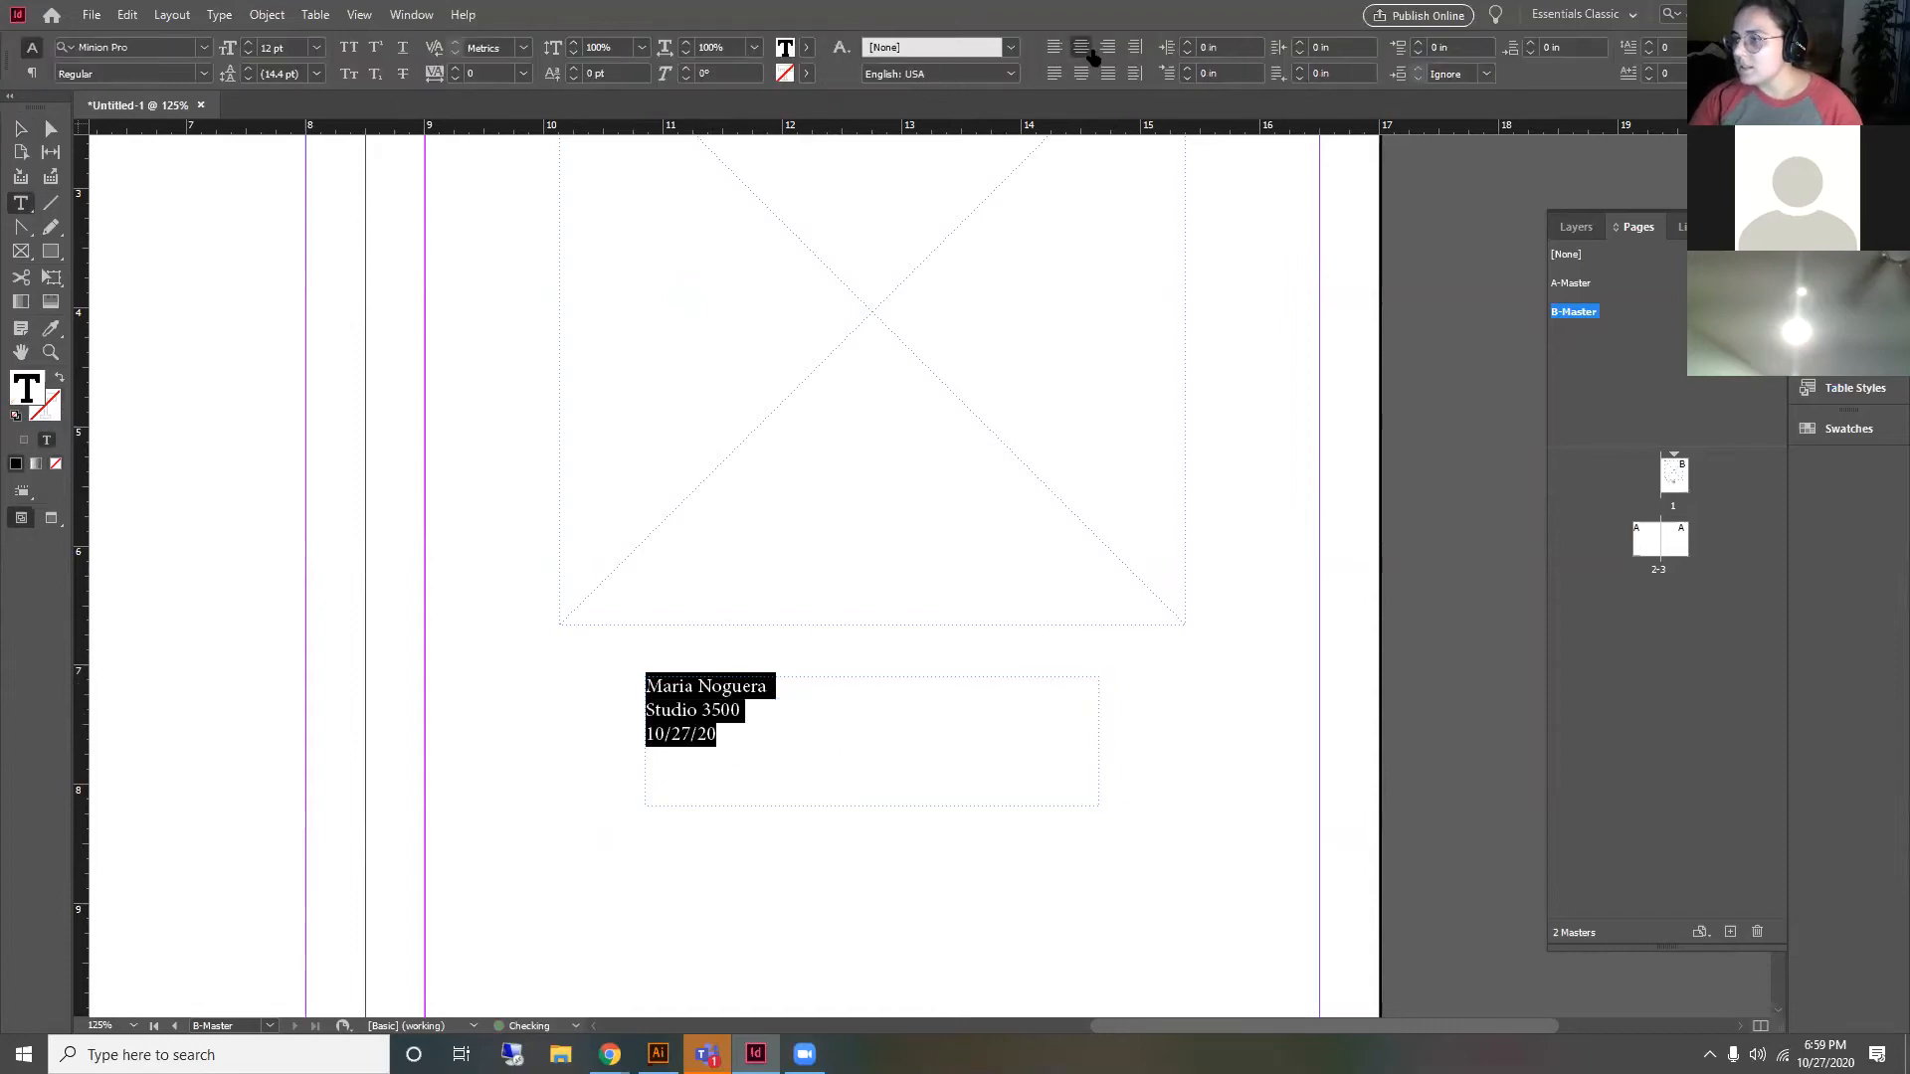
pyautogui.click(203, 47)
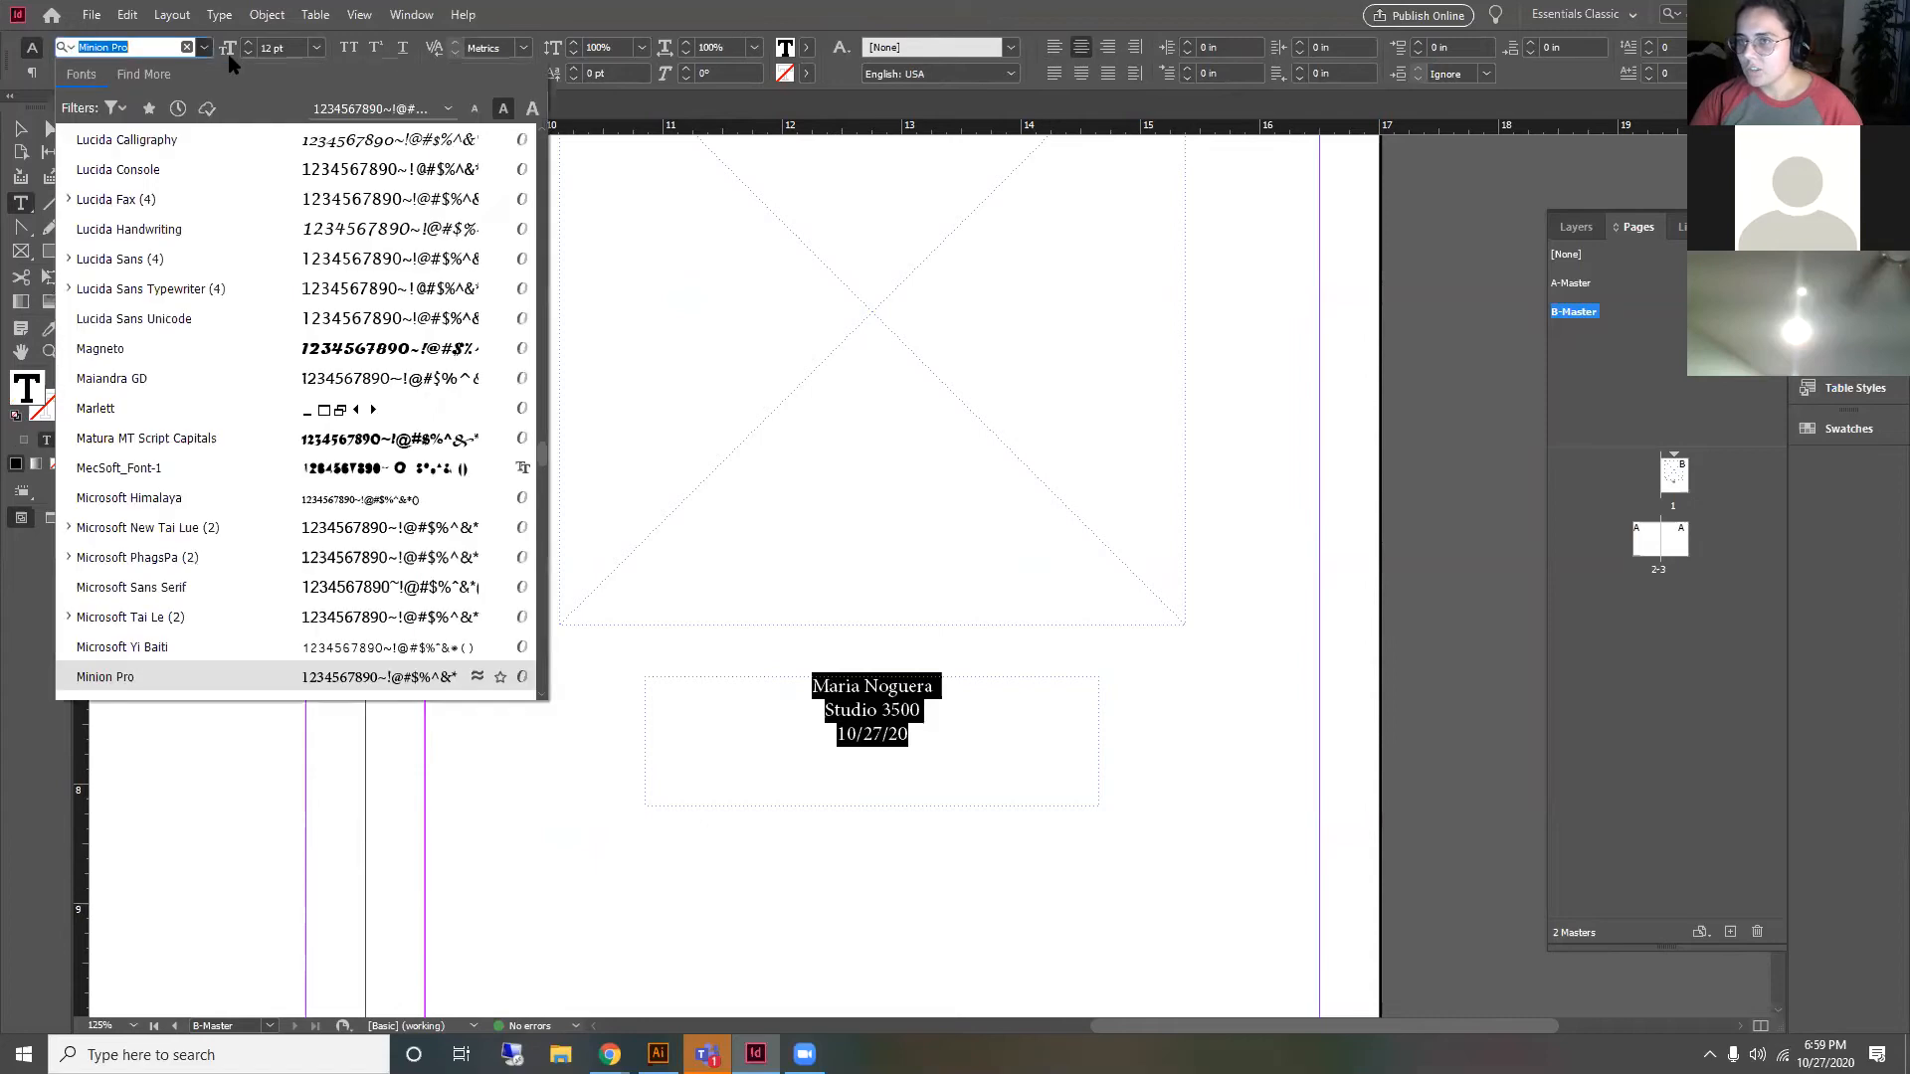
pyautogui.write('din')
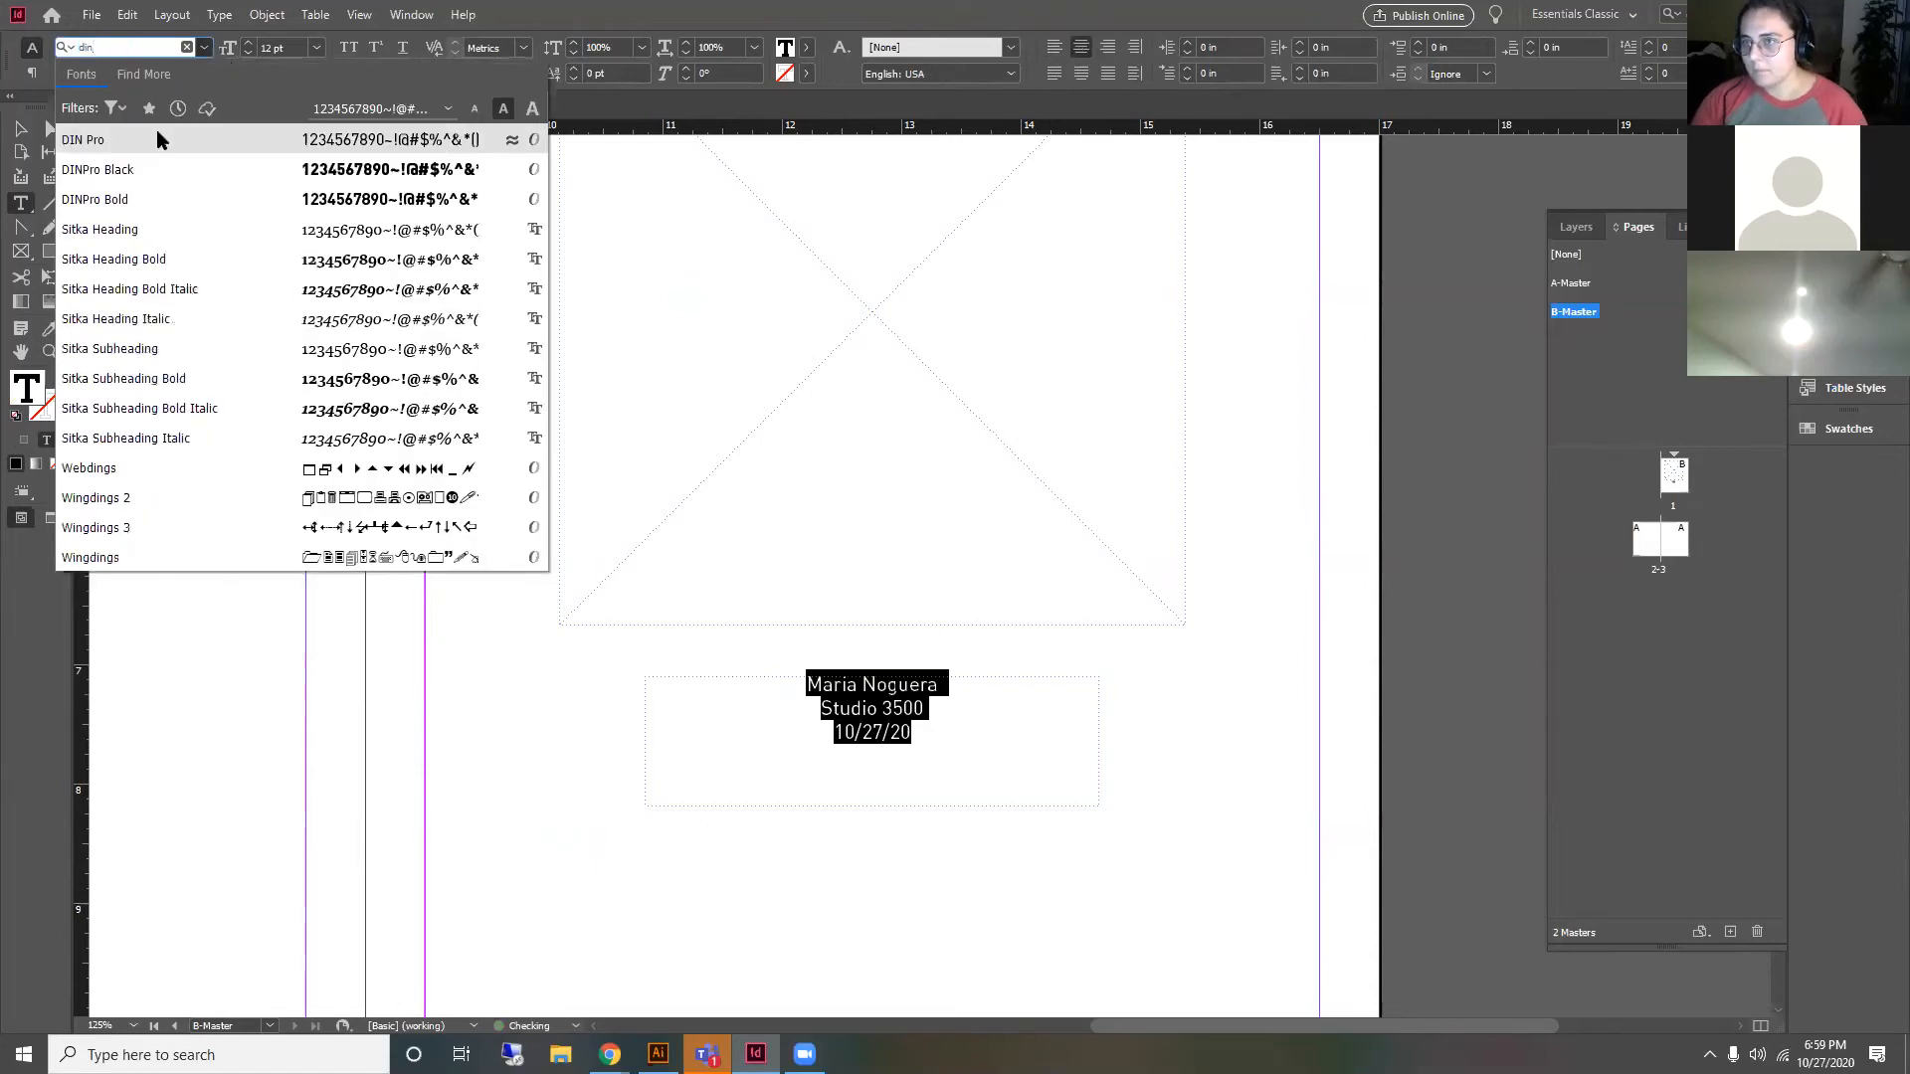
pyautogui.click(135, 170)
pyautogui.click(887, 708)
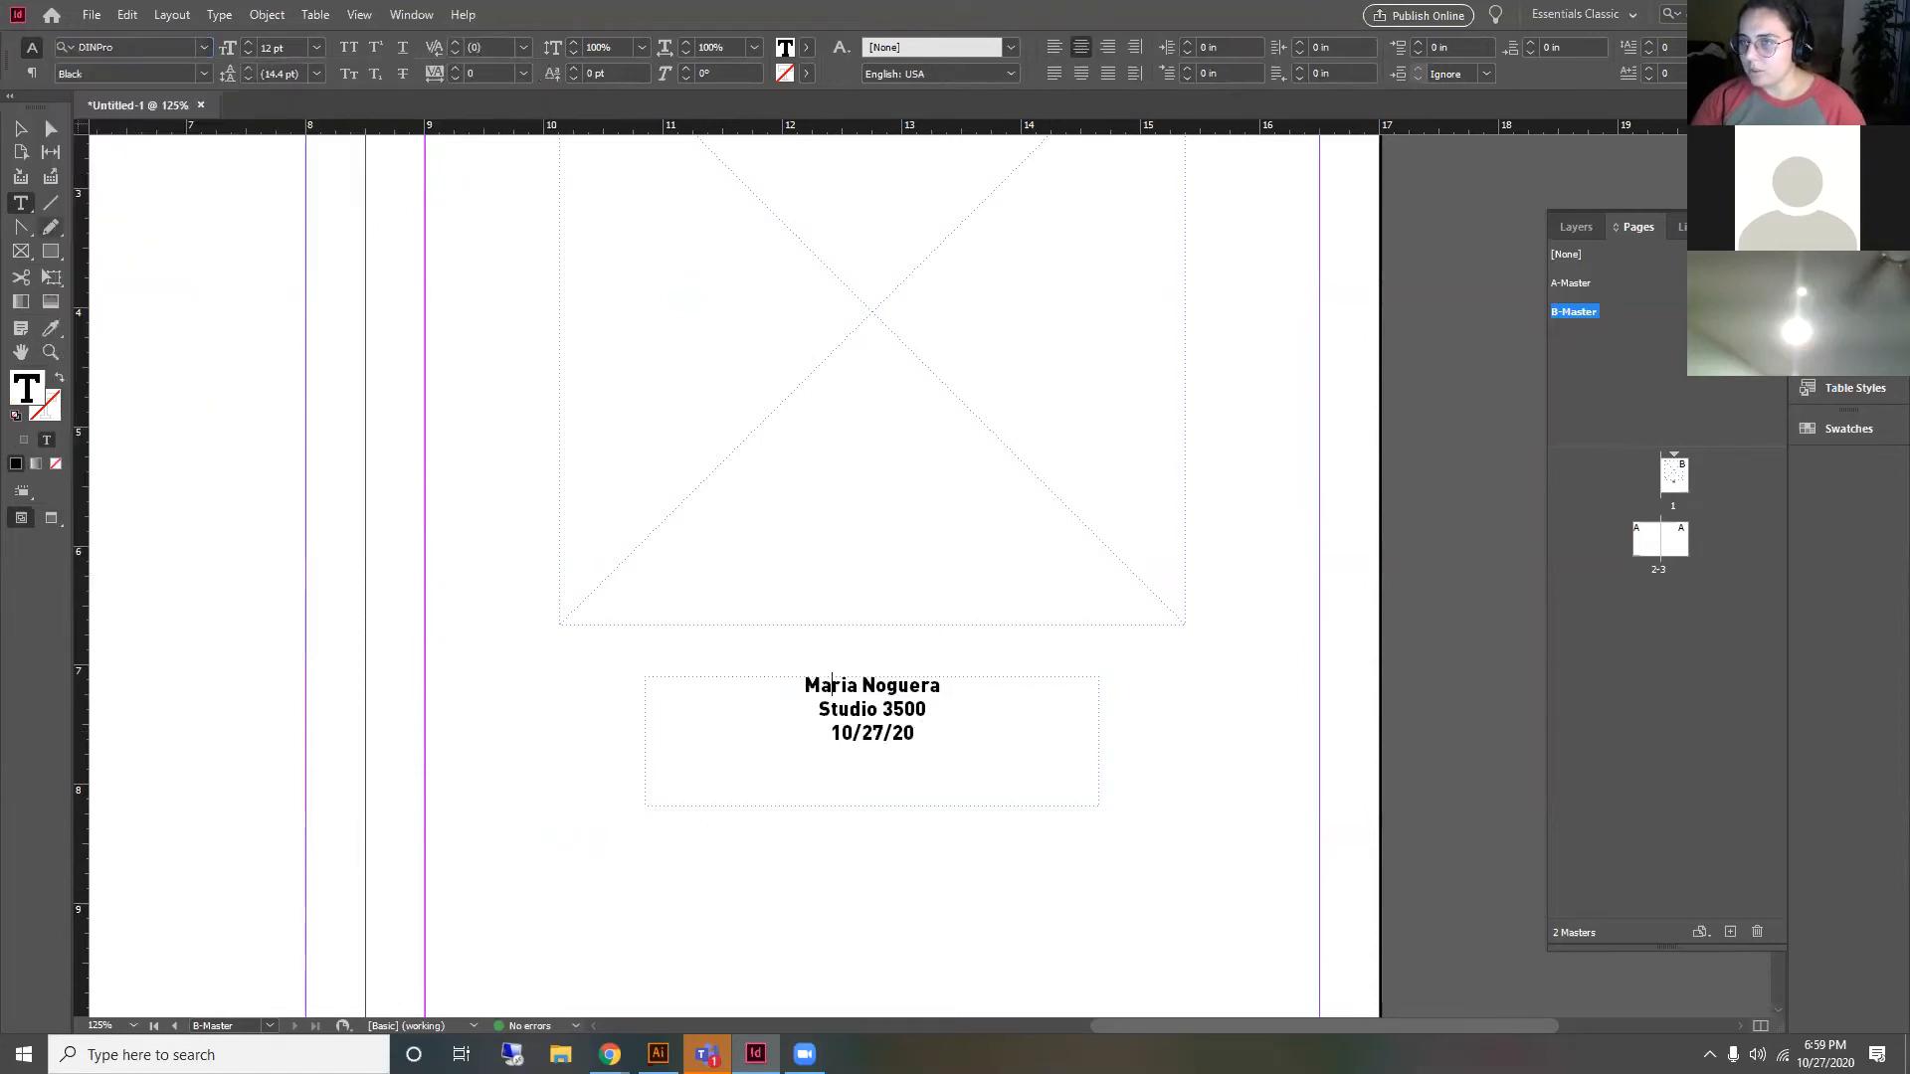
# Step: Shorten the title text frame from its bottom edge to a height of about 0.72 in
pyautogui.press('Escape')
pyautogui.scroll(-3, 1144, 935)
pyautogui.hotkey('ctrl', '=')
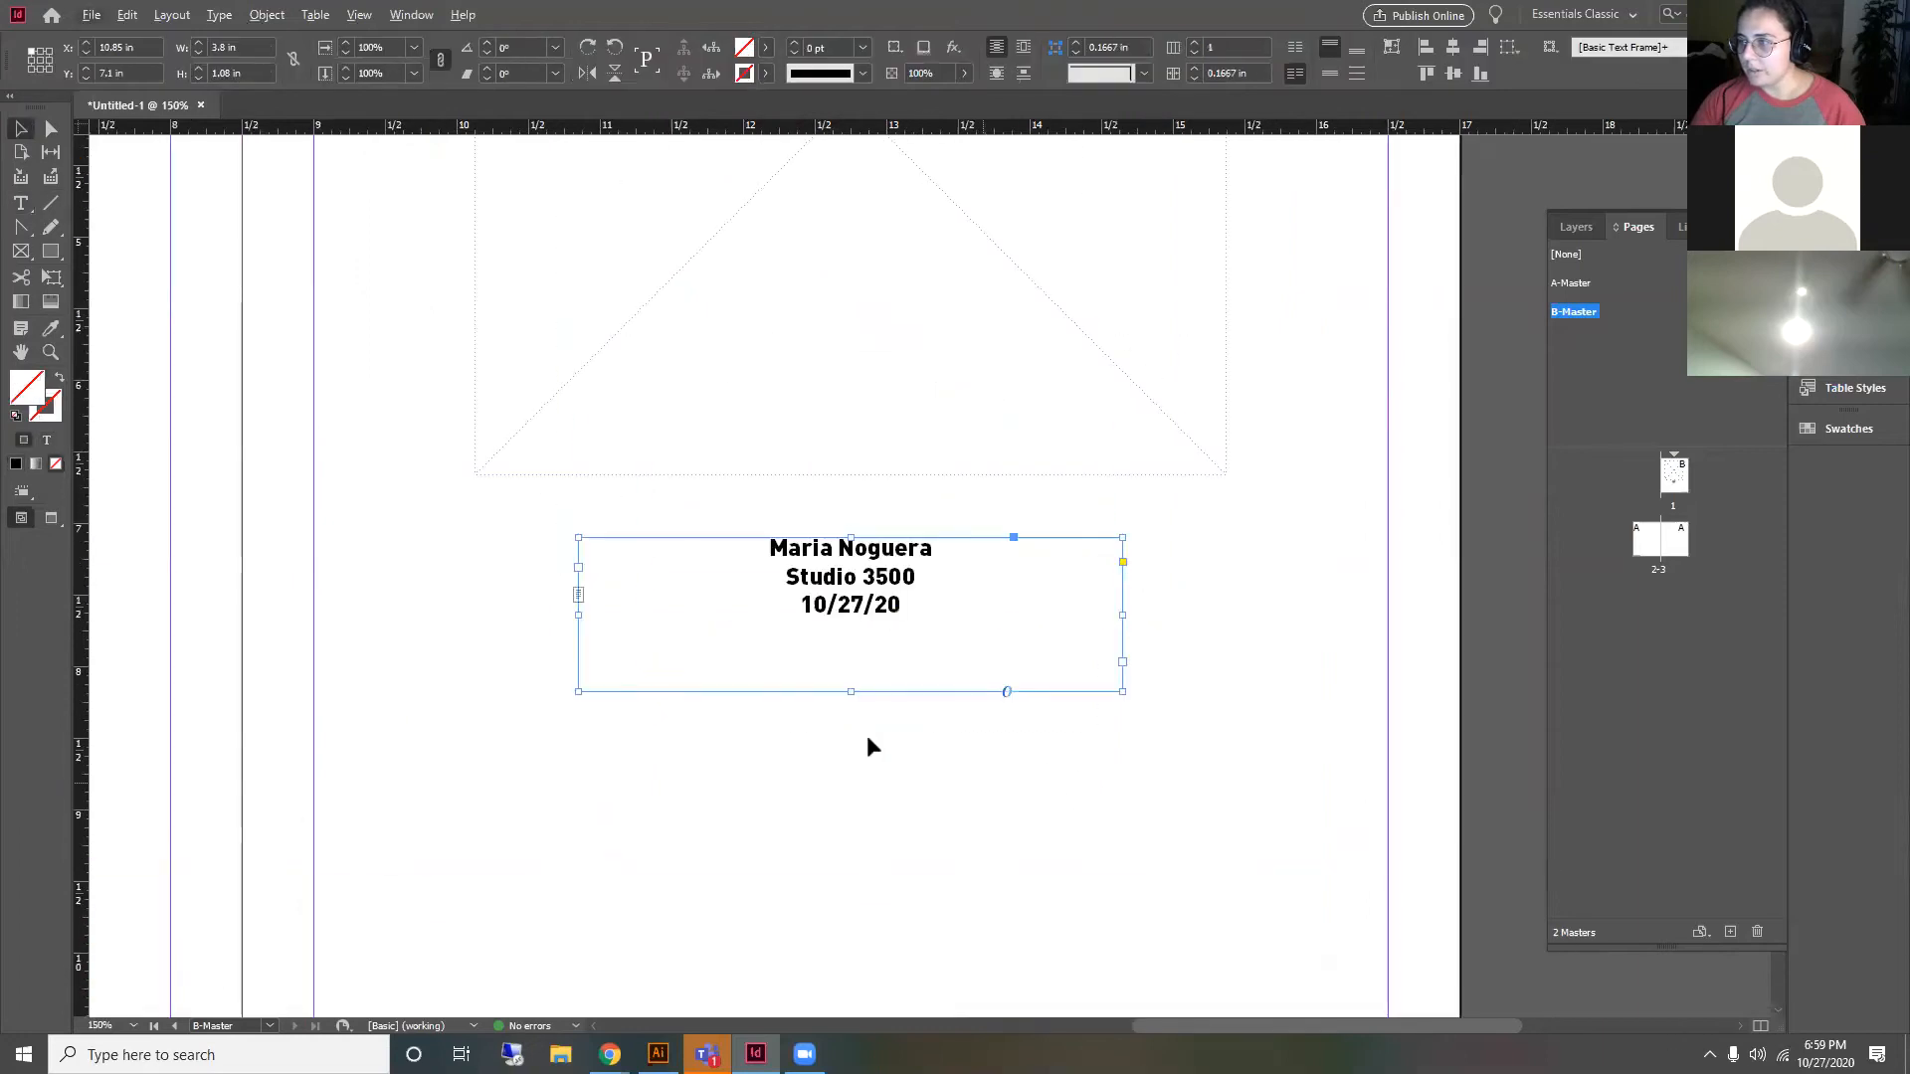
pyautogui.moveTo(851, 686); pyautogui.dragTo(855, 642)
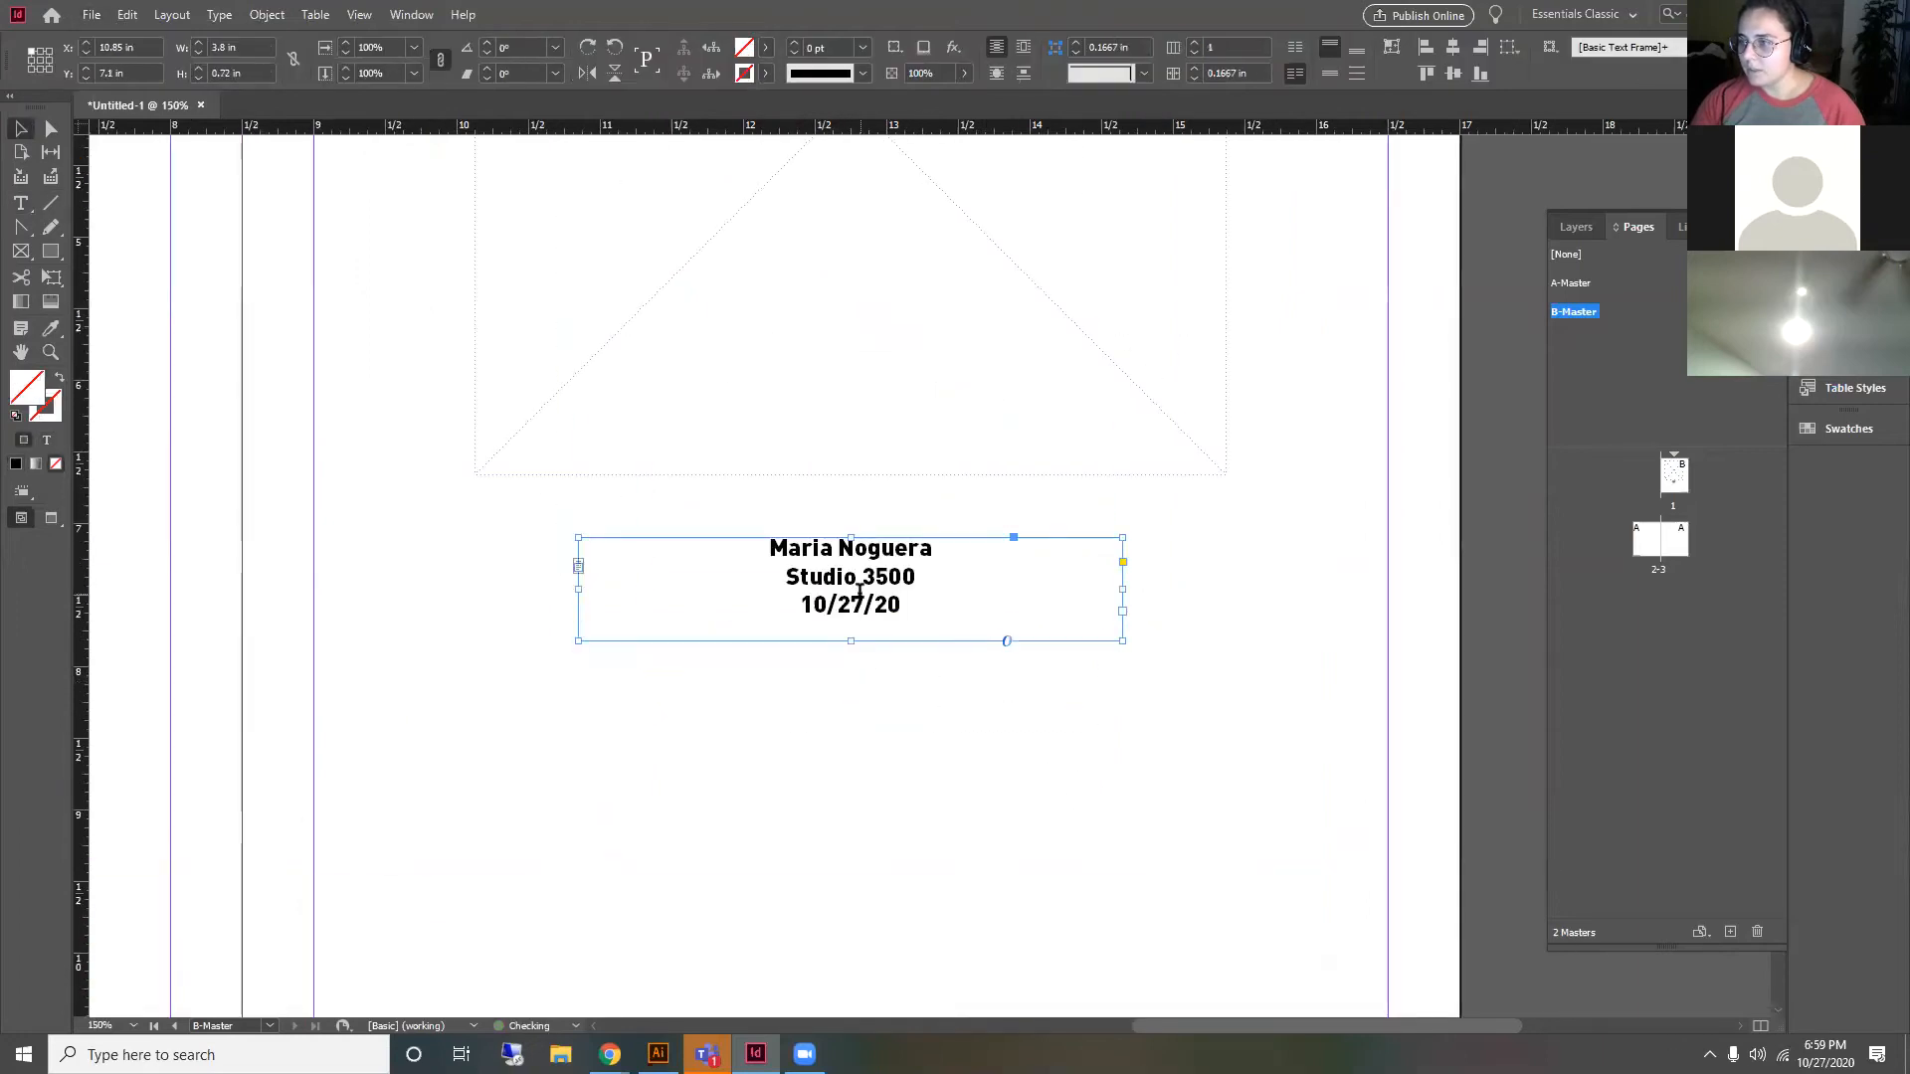
# Step: Change the font style of all three title lines to Bold and deselect the frame
pyautogui.doubleClick(853, 602)
pyautogui.hotkey('ctrl', 'a')
pyautogui.click(204, 73)
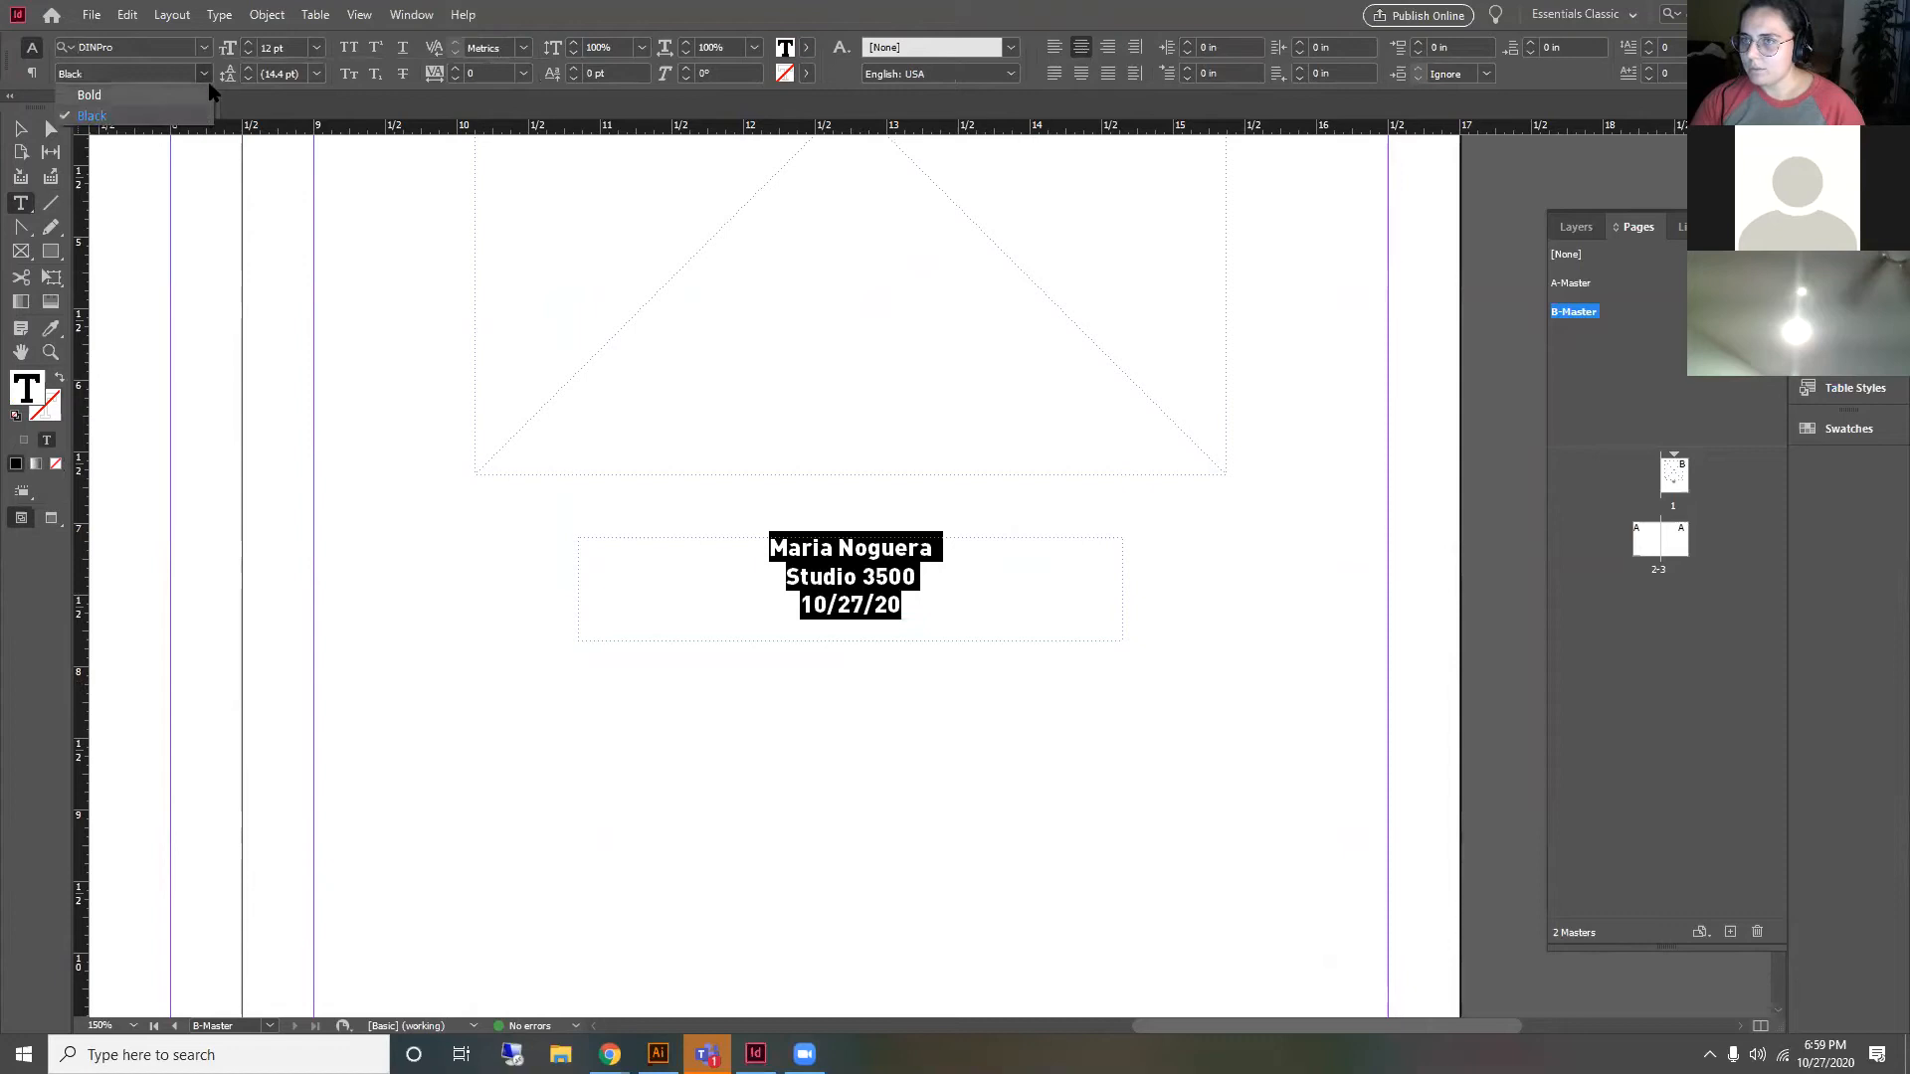
pyautogui.click(139, 94)
pyautogui.press('Escape')
pyautogui.scroll(-2, 861, 674)
pyautogui.scroll(5, 1130, 736)
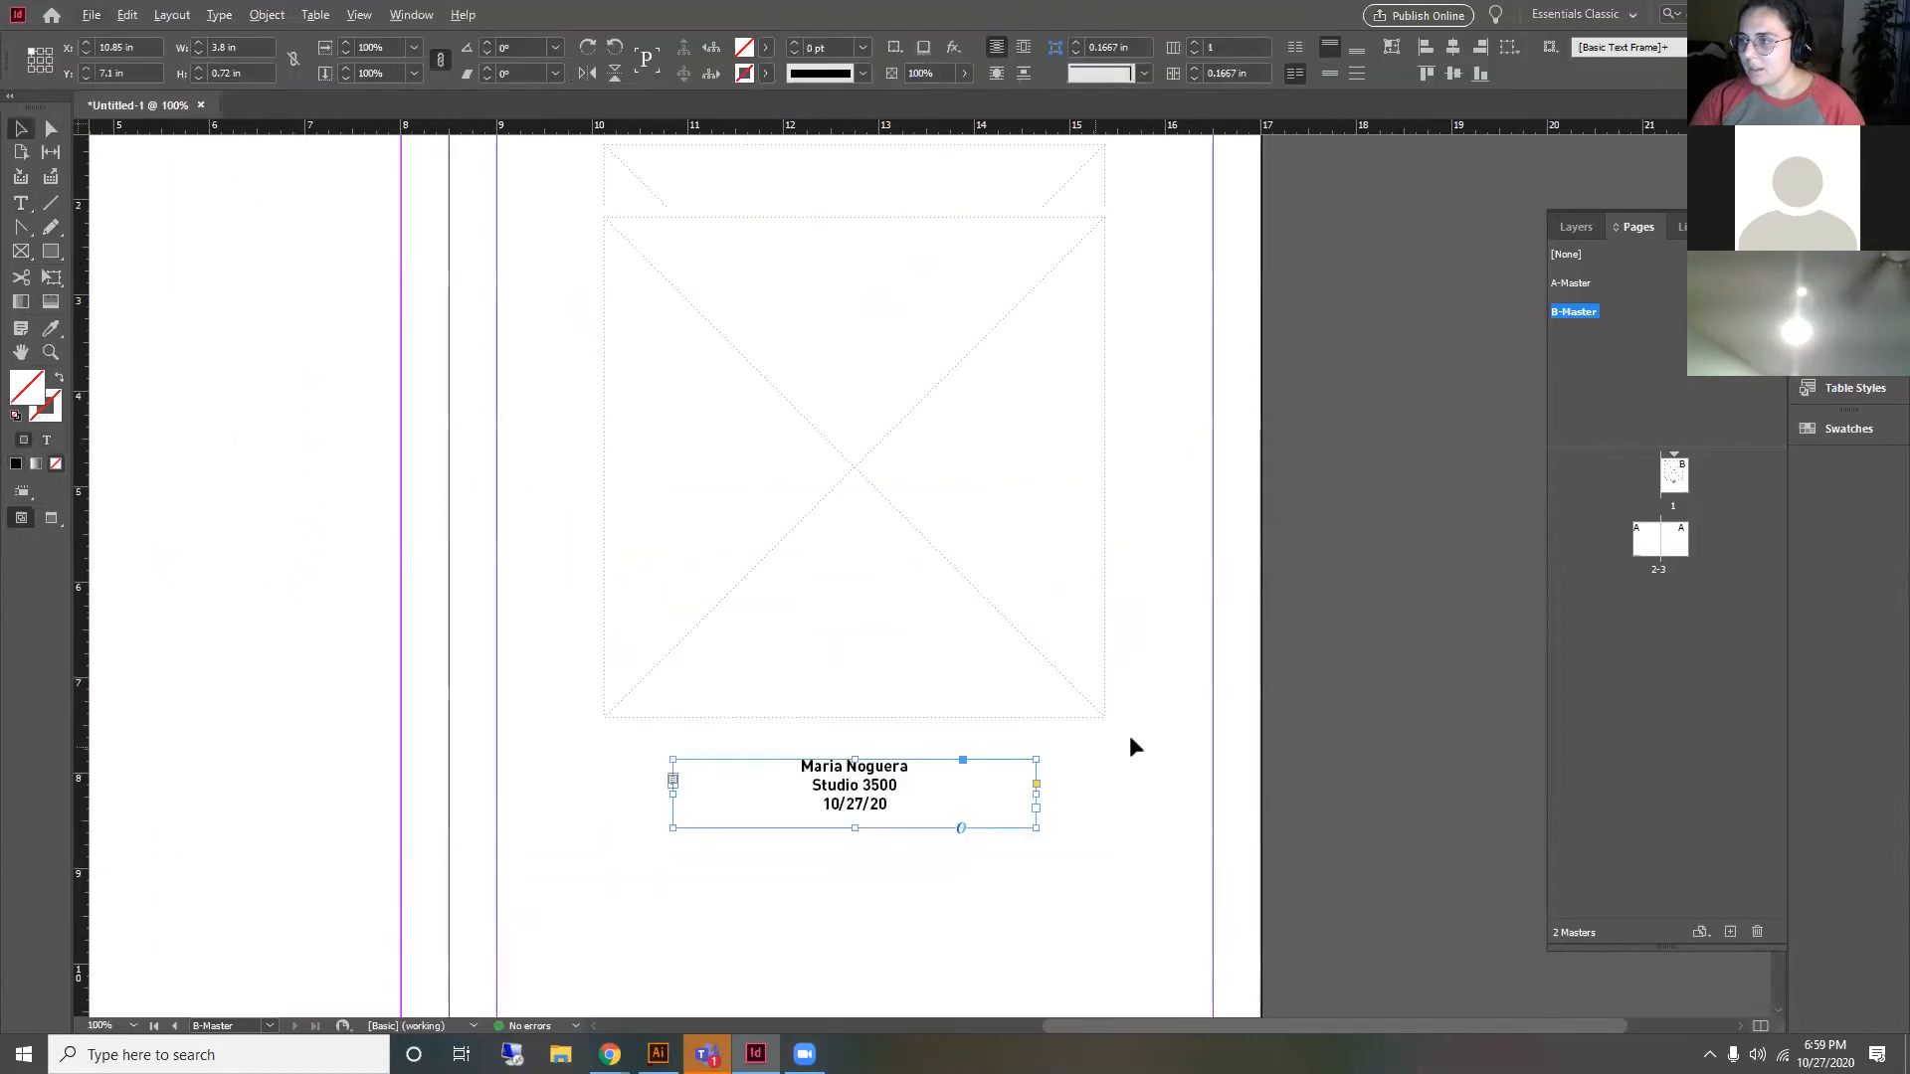
pyautogui.click(1147, 737)
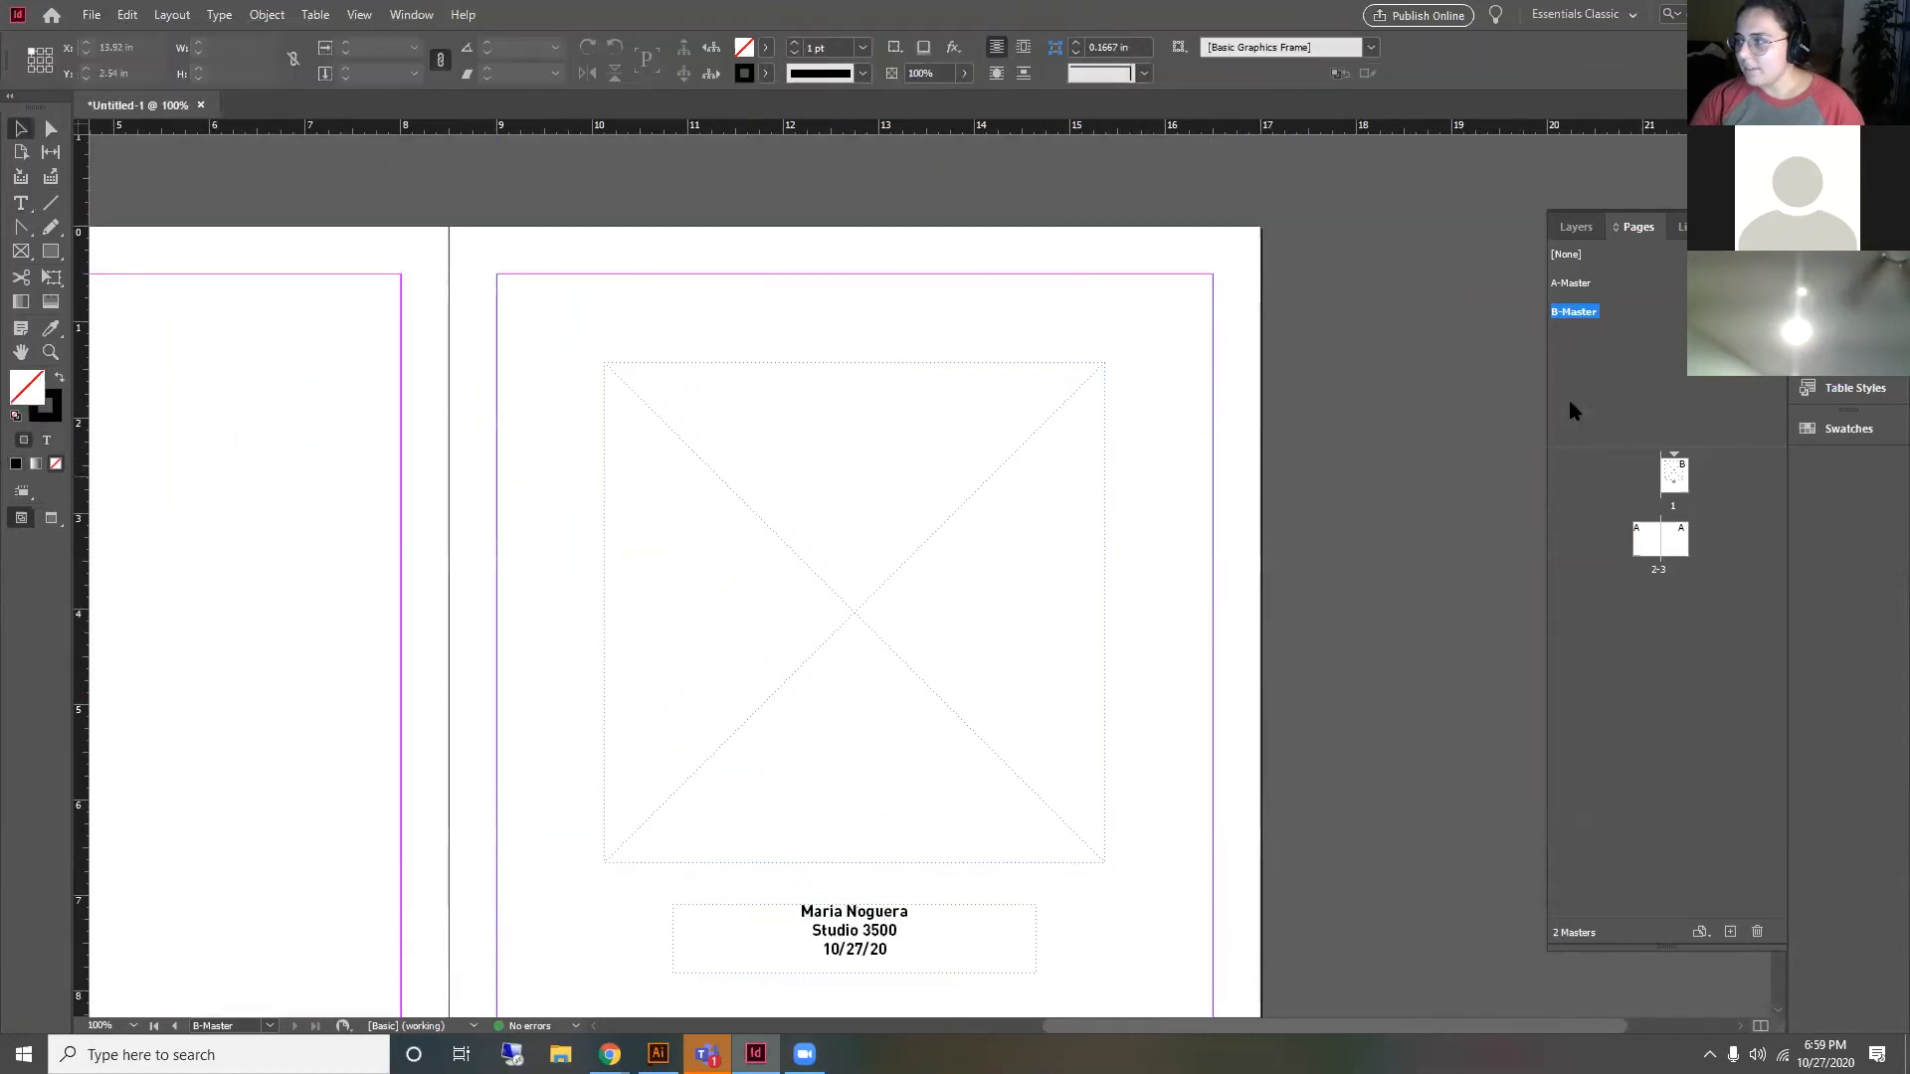
# Step: Return to page 1 and override the picture frame inherited from B-Master
pyautogui.doubleClick(1675, 475)
pyautogui.scroll(-2, 885, 517)
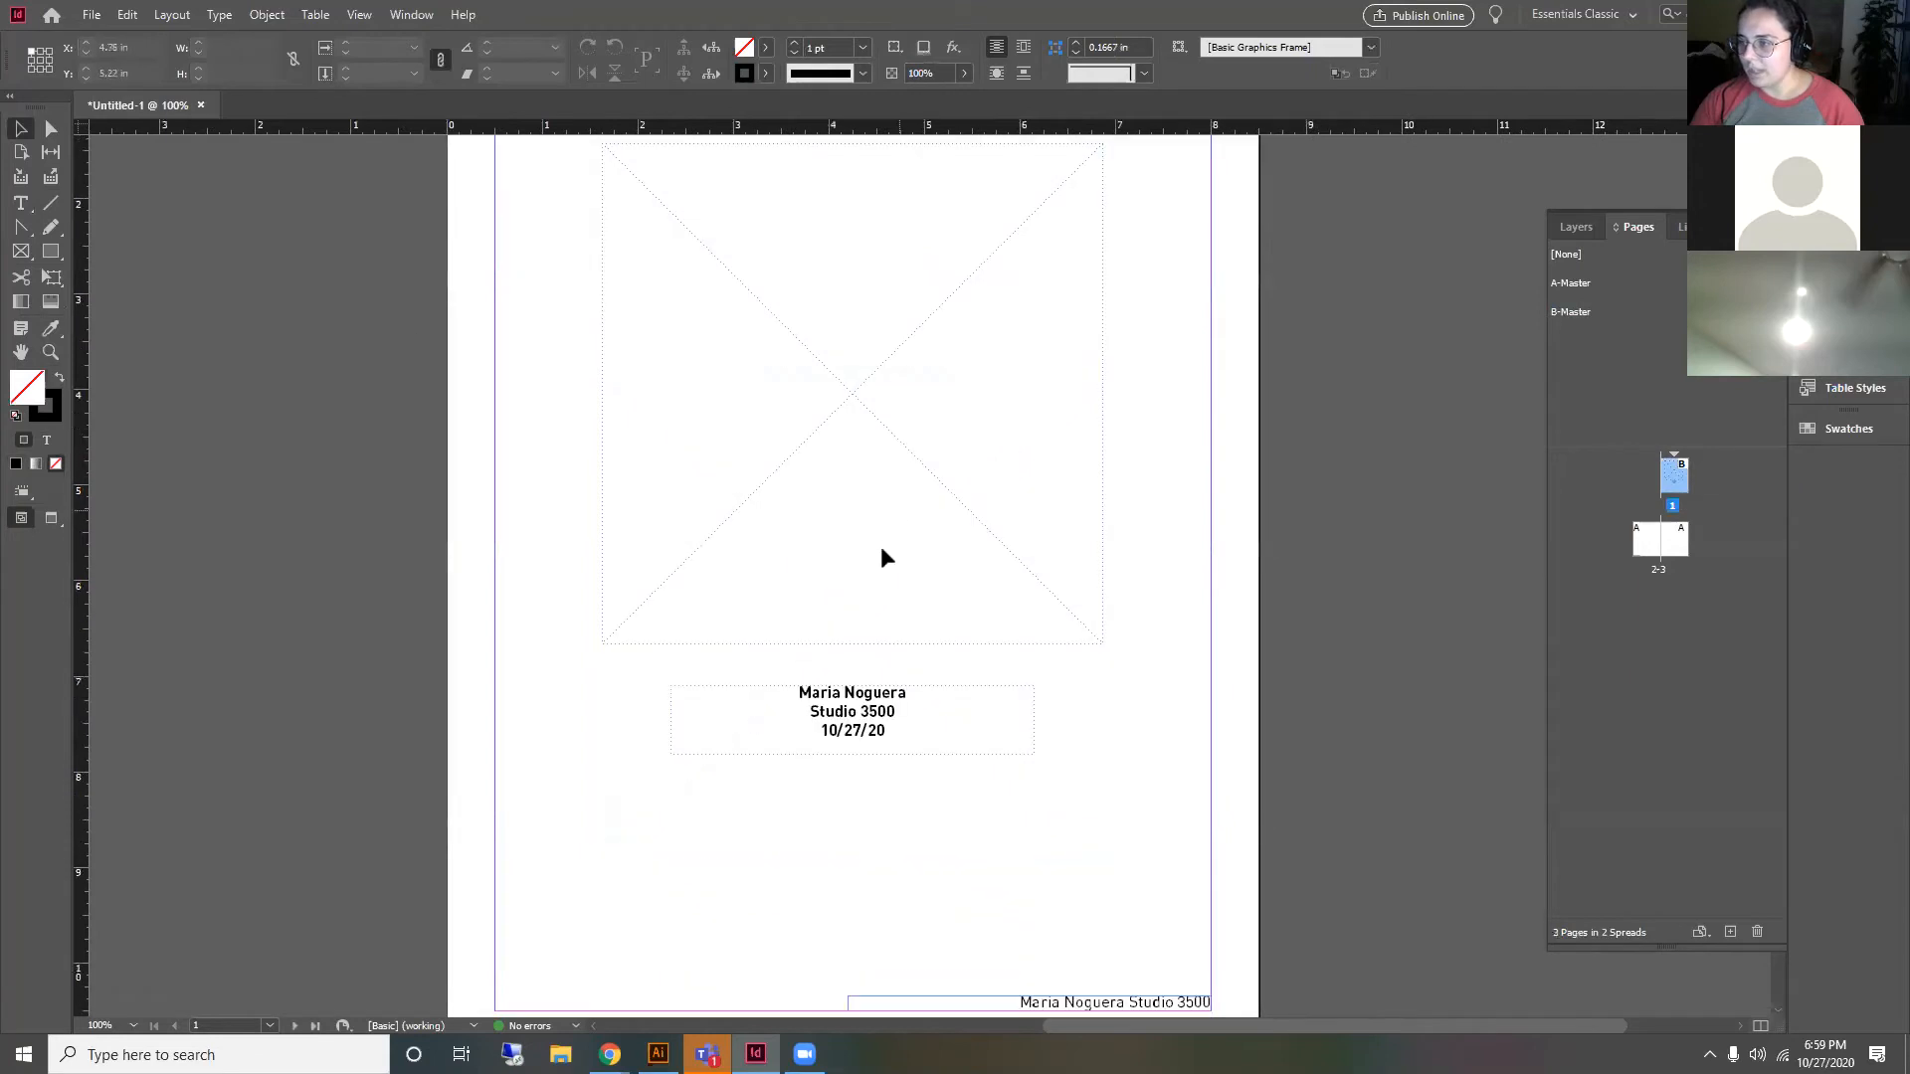
pyautogui.scroll(2, 900, 557)
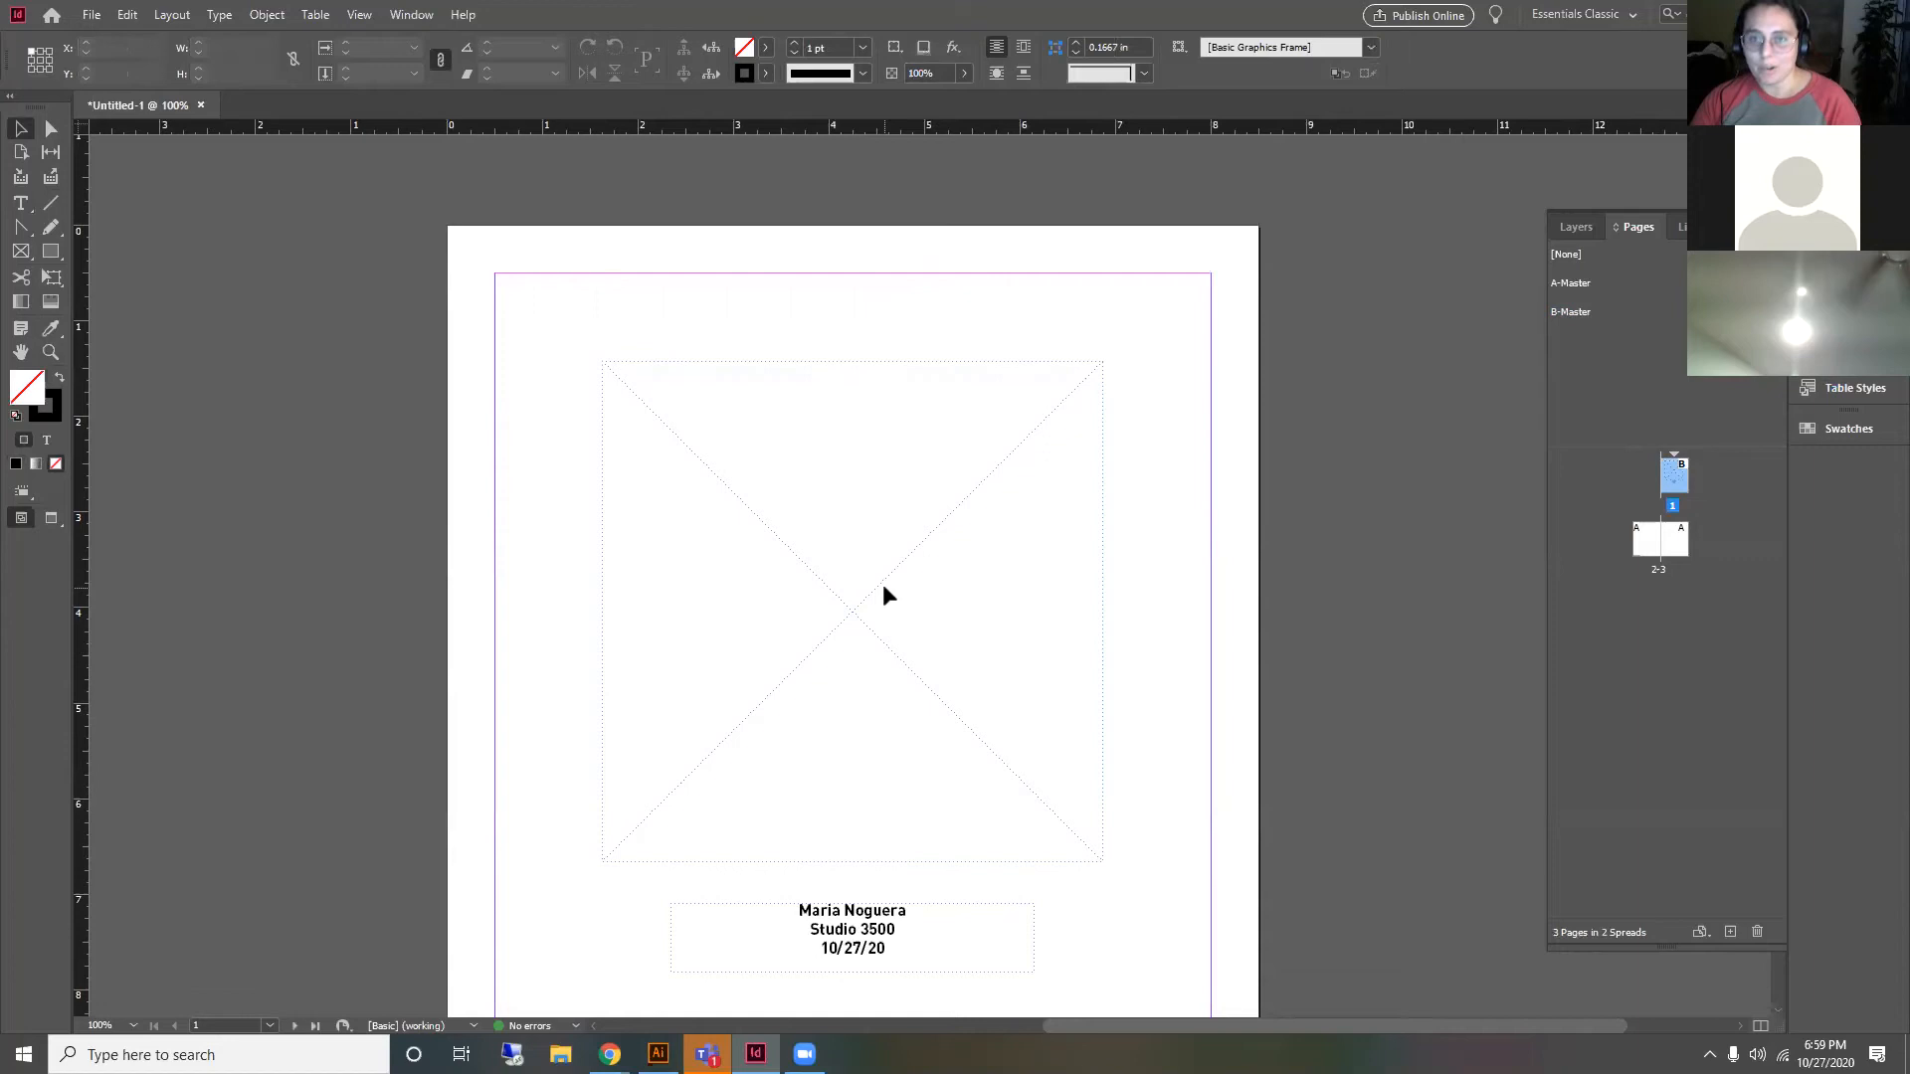
pyautogui.click(880, 585)
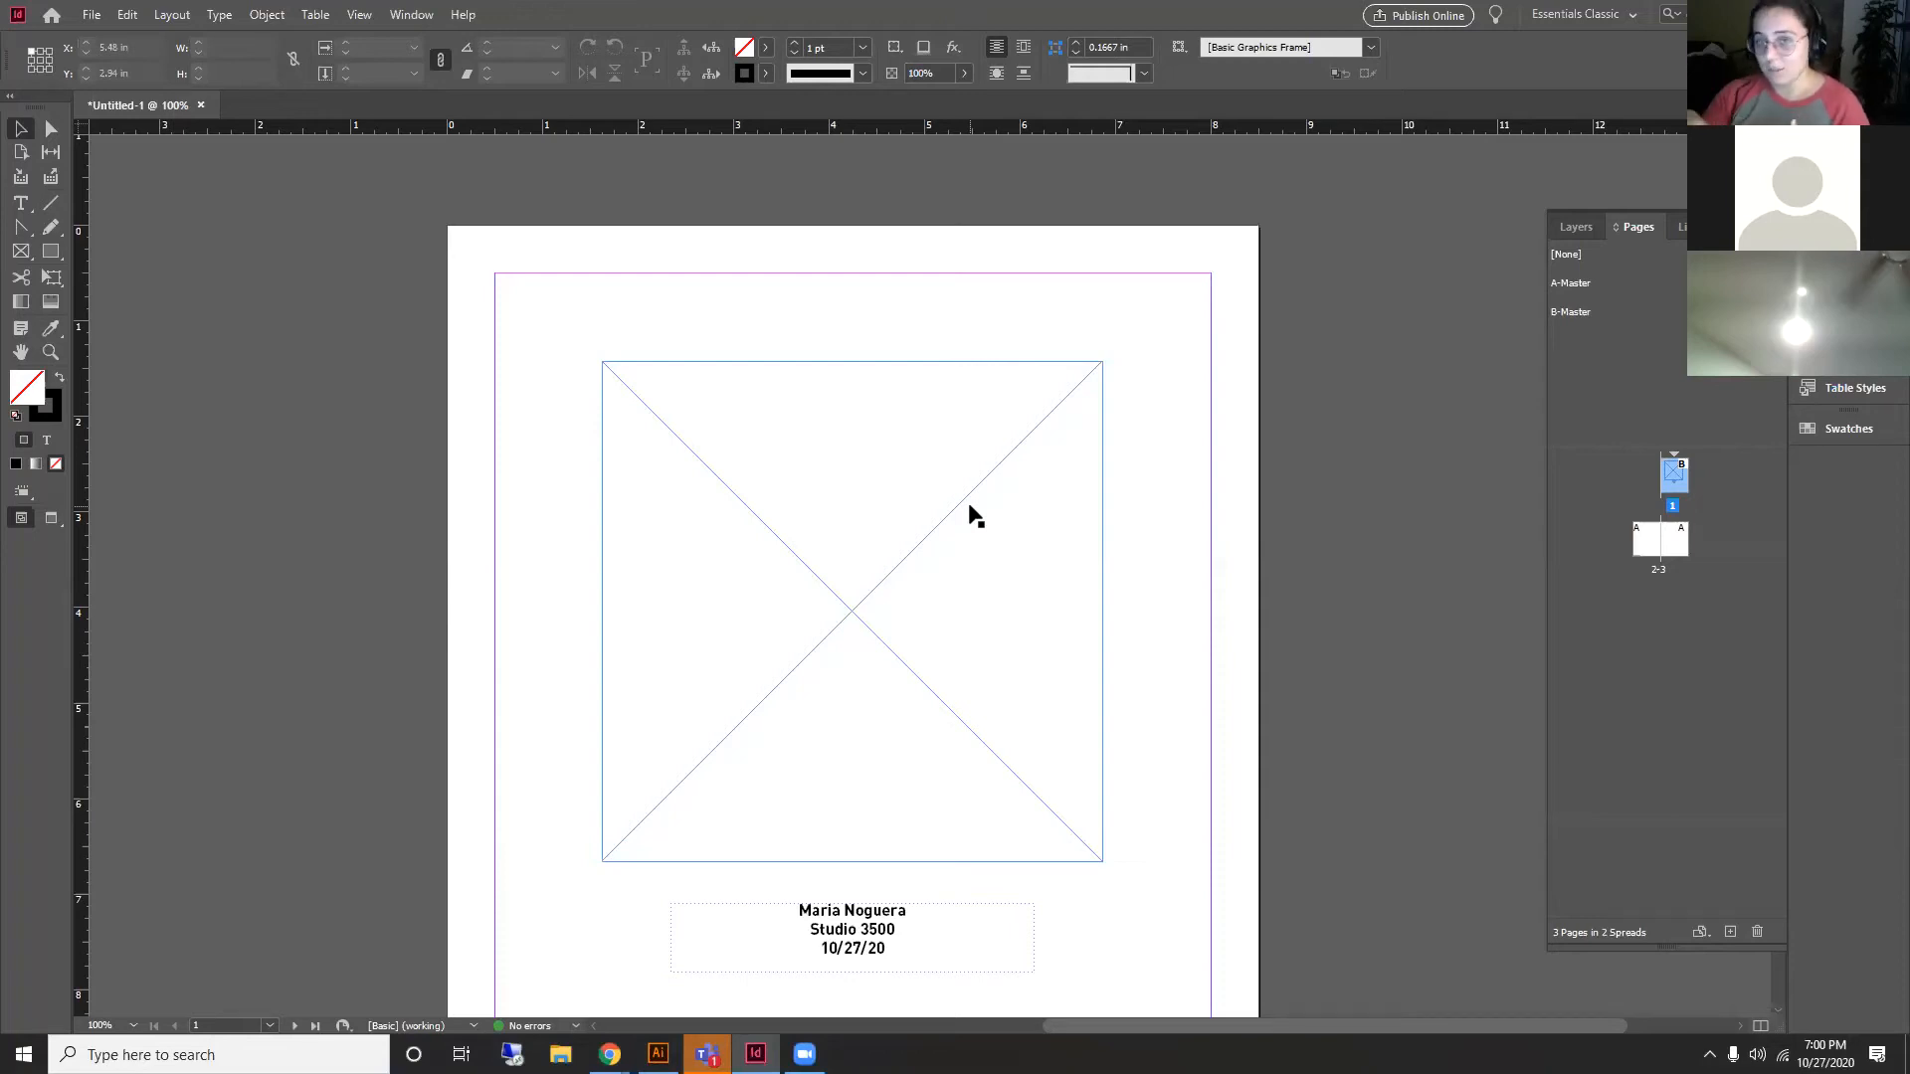
pyautogui.hotkey('ctrl', '-')
pyautogui.hotkey('ctrl', '-')
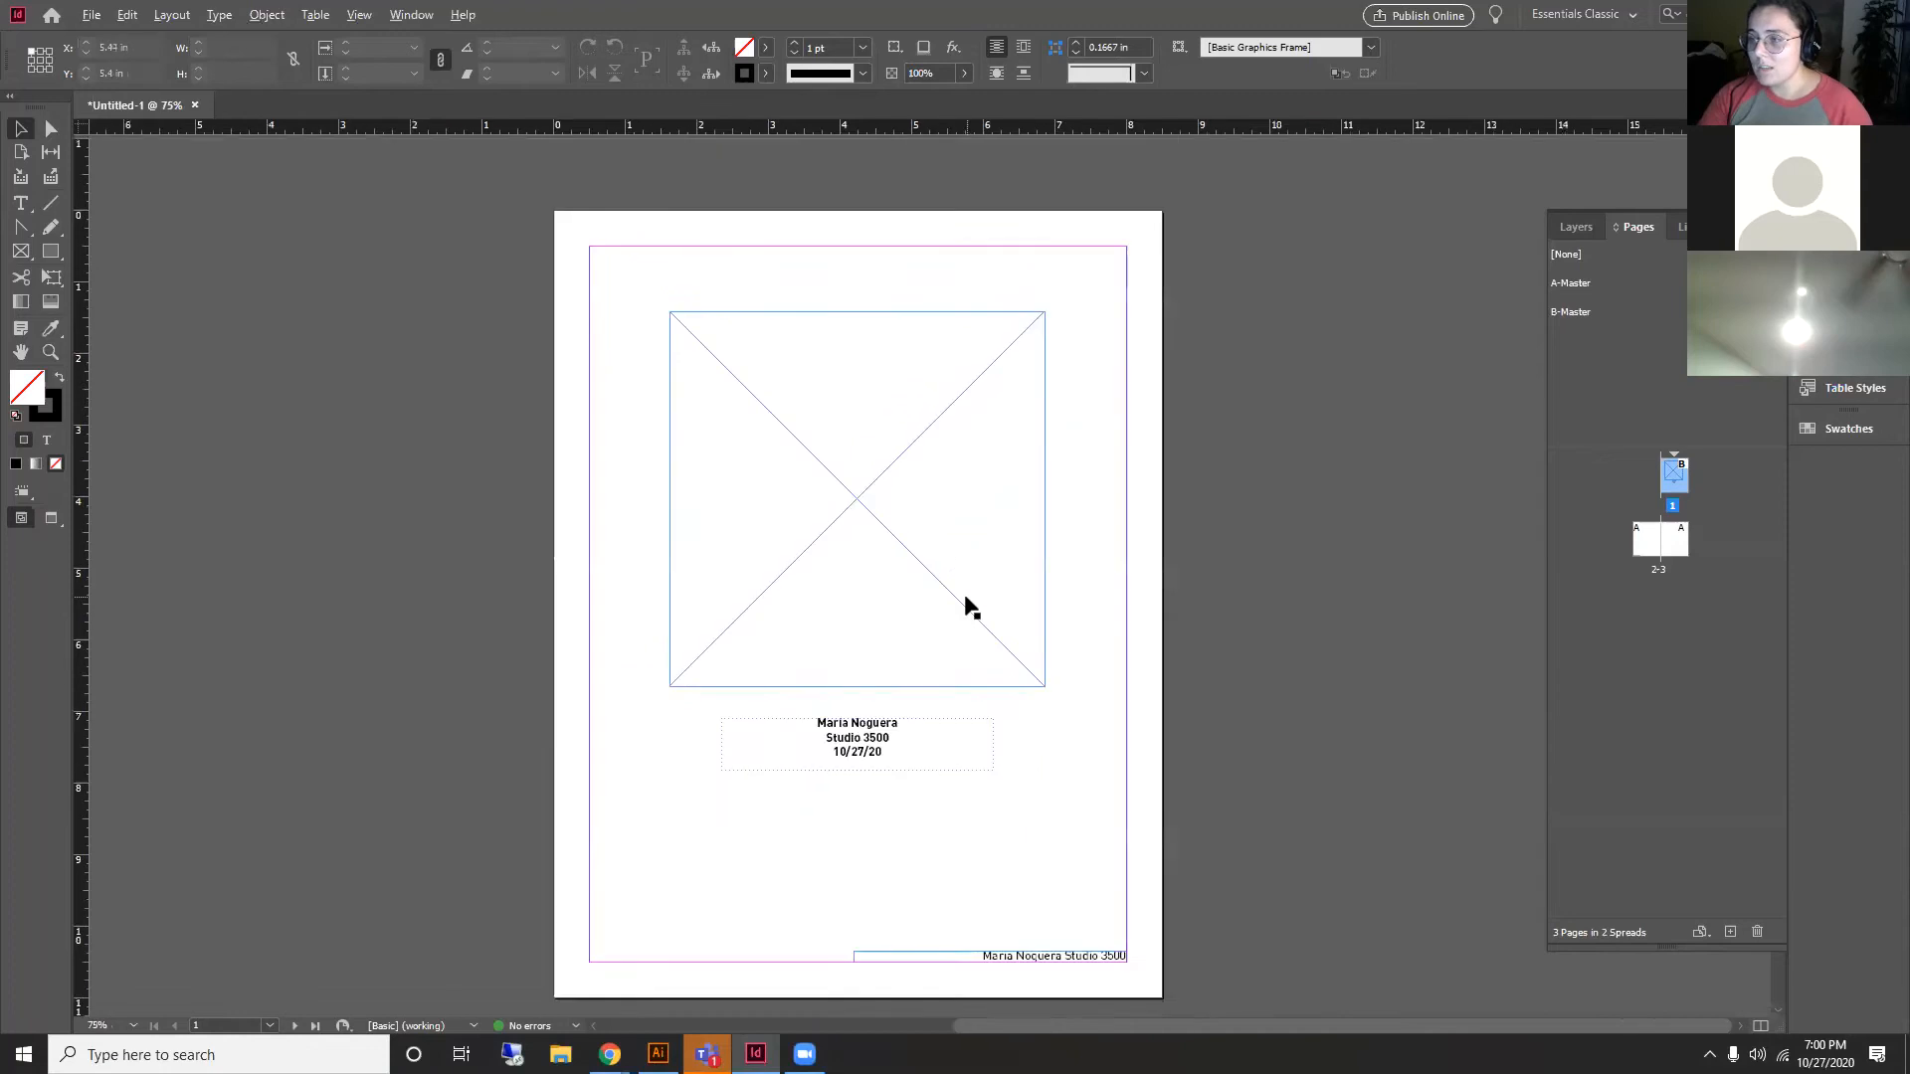
pyautogui.scroll(-2, 1036, 546)
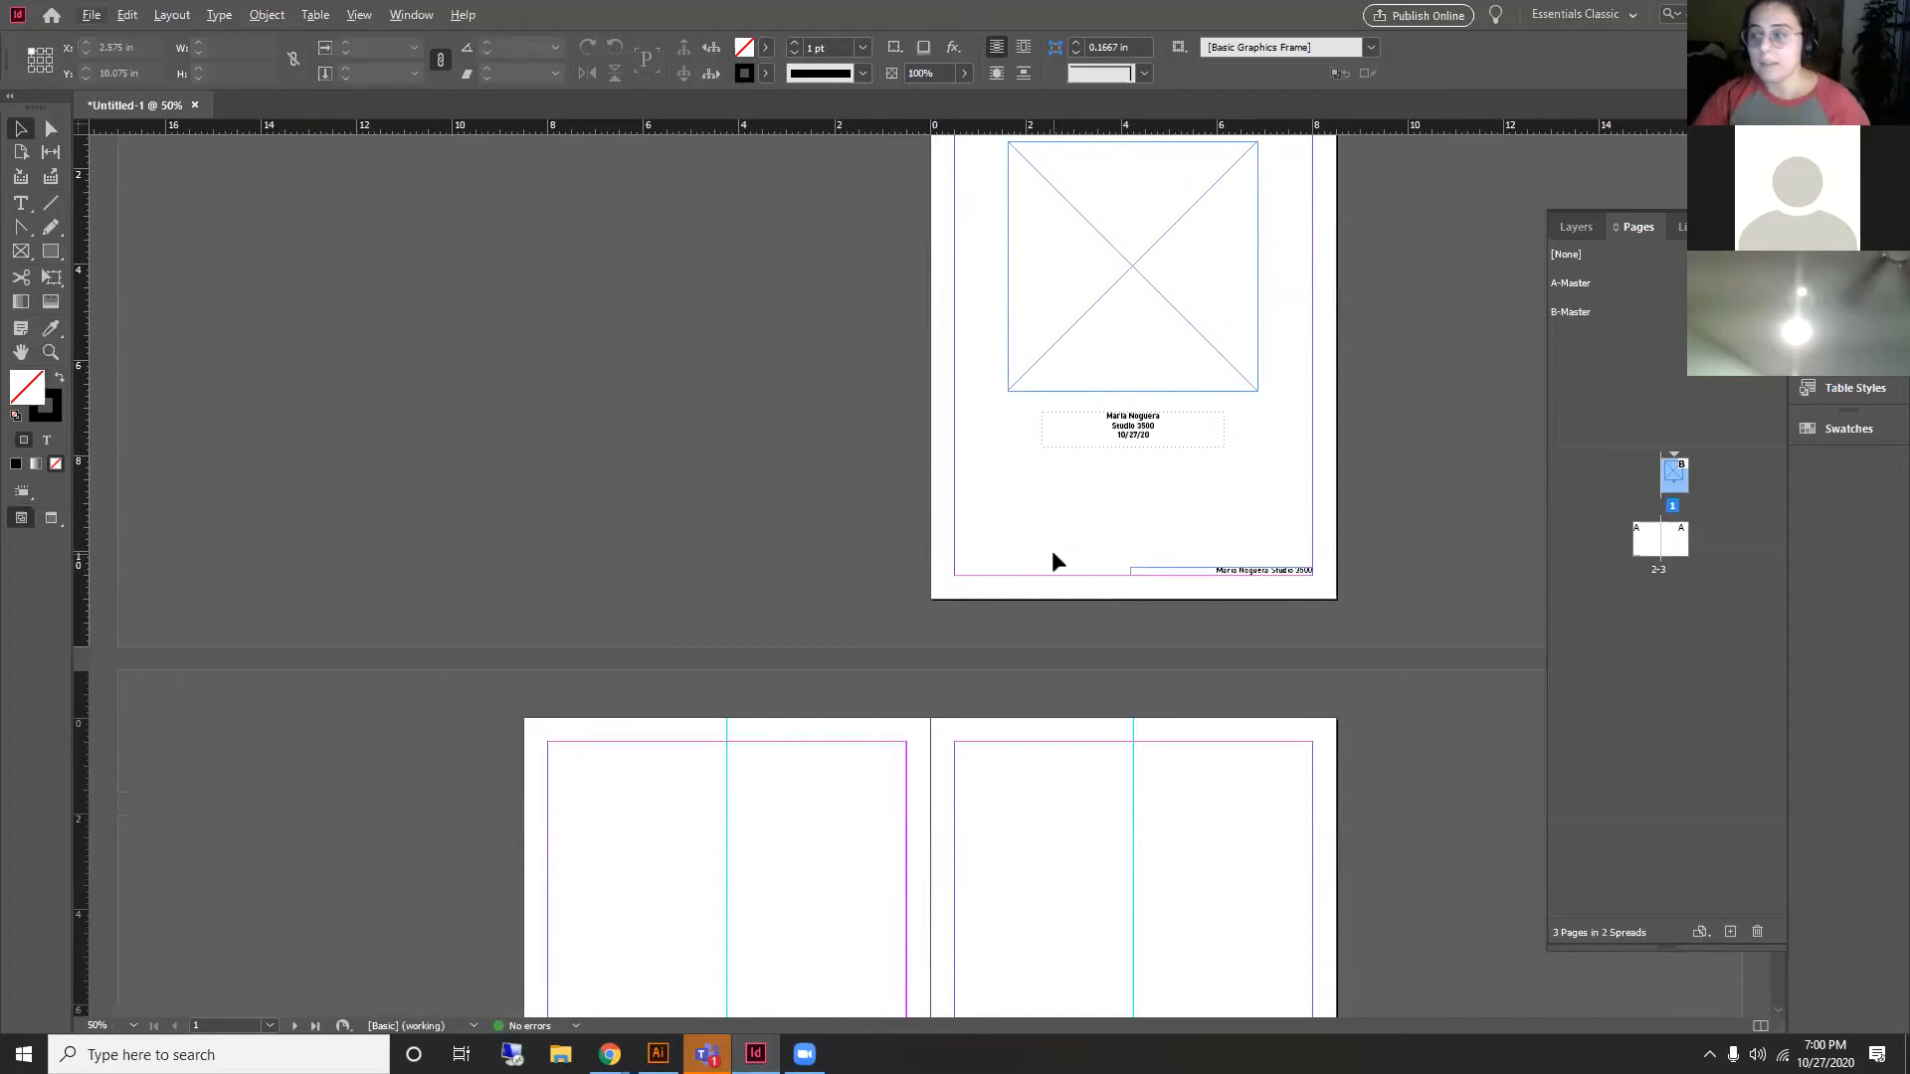
pyautogui.scroll(2, 1293, 587)
pyautogui.scroll(3, 1392, 637)
# Step: Compare page 1's footer with B-Master and delete the leftover footer text frame from page 1
pyautogui.click(1179, 853)
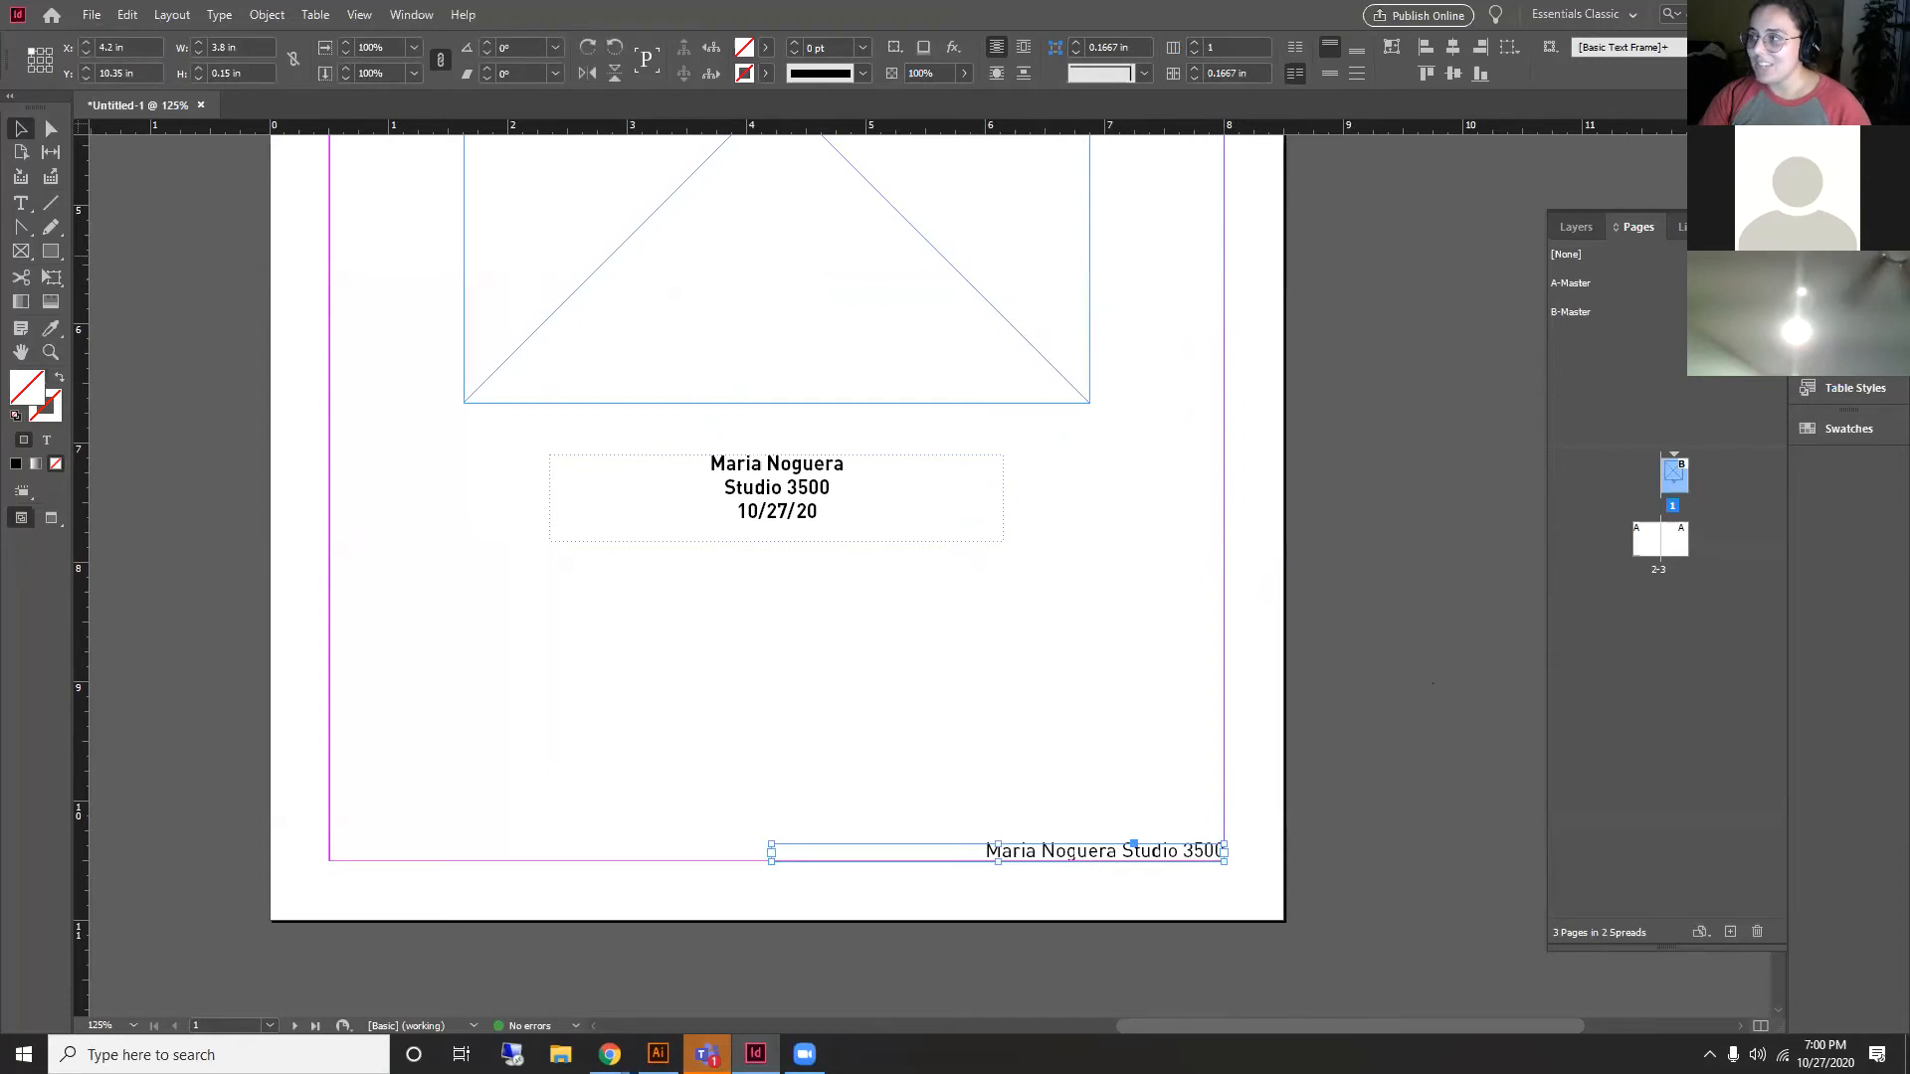
pyautogui.doubleClick(1755, 313)
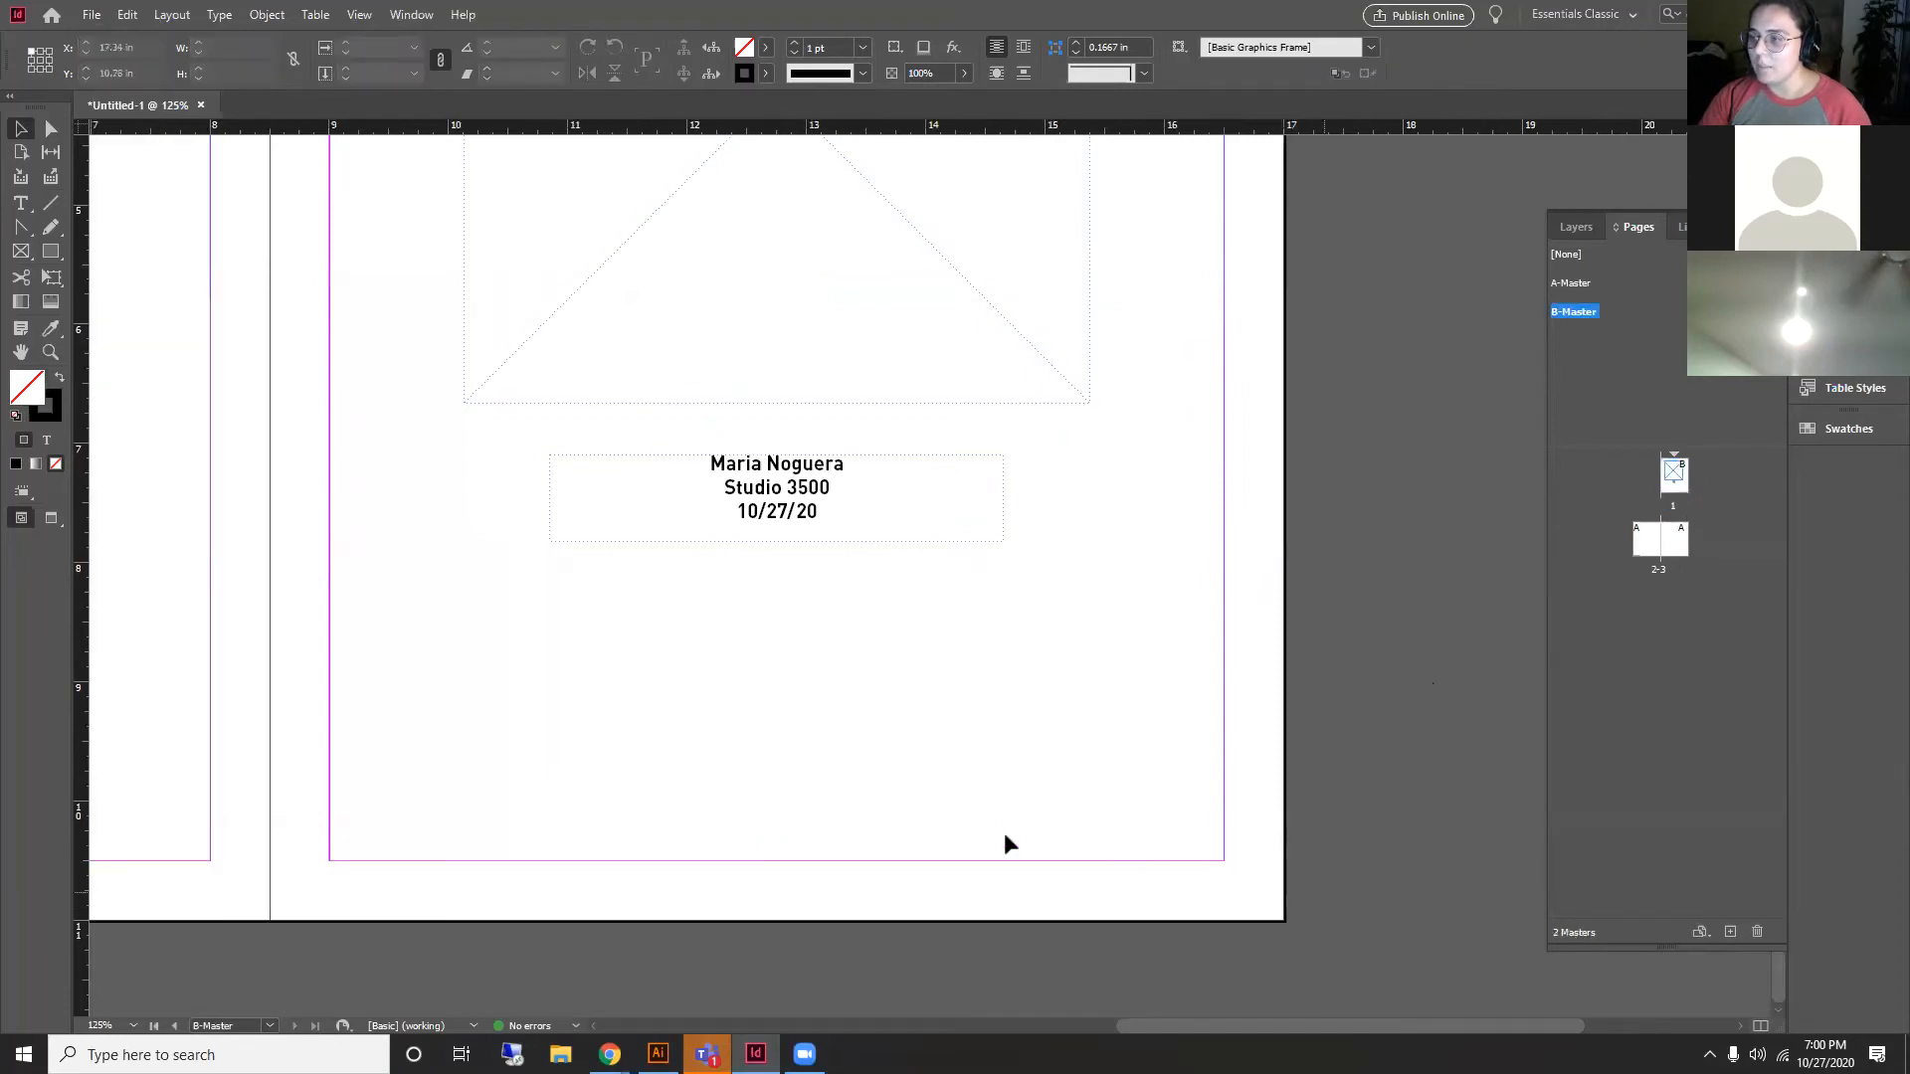
pyautogui.doubleClick(1673, 475)
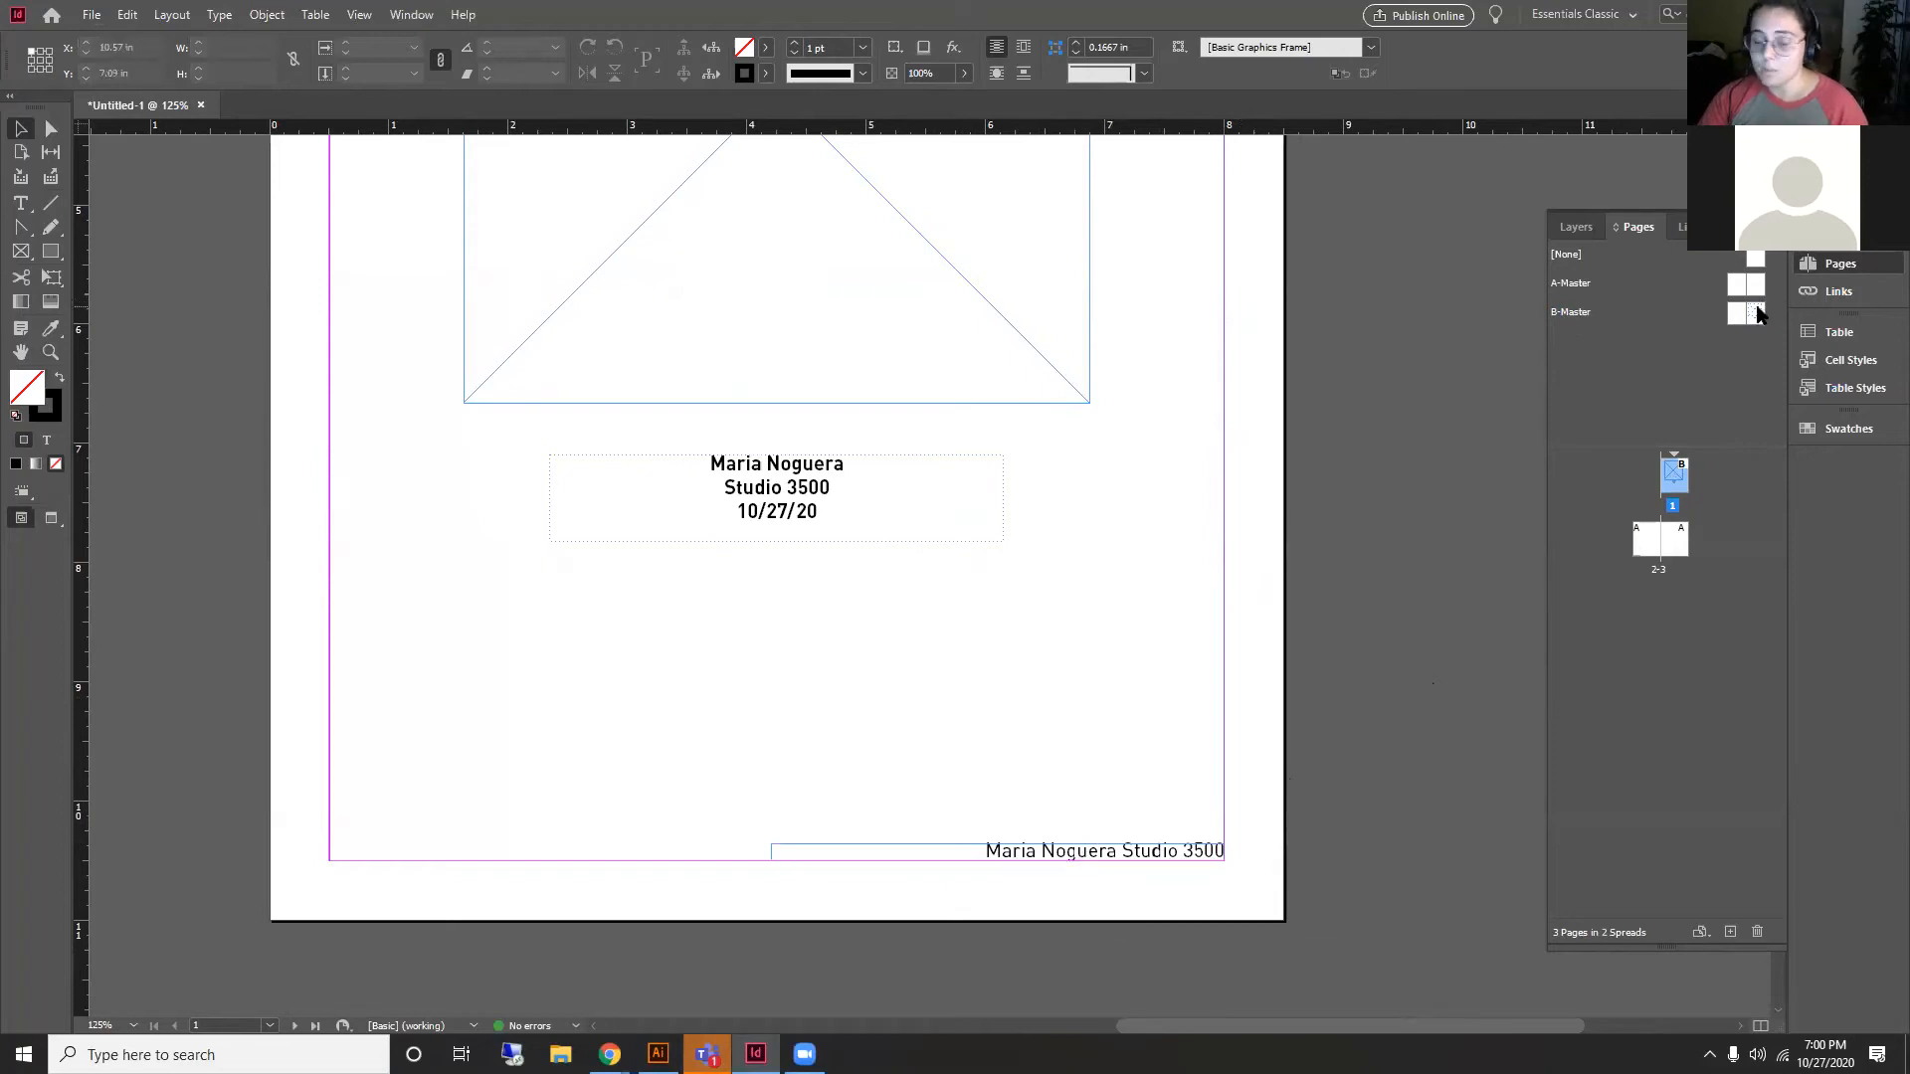
pyautogui.moveTo(1193, 804); pyautogui.dragTo(1101, 874)
pyautogui.press('Delete')
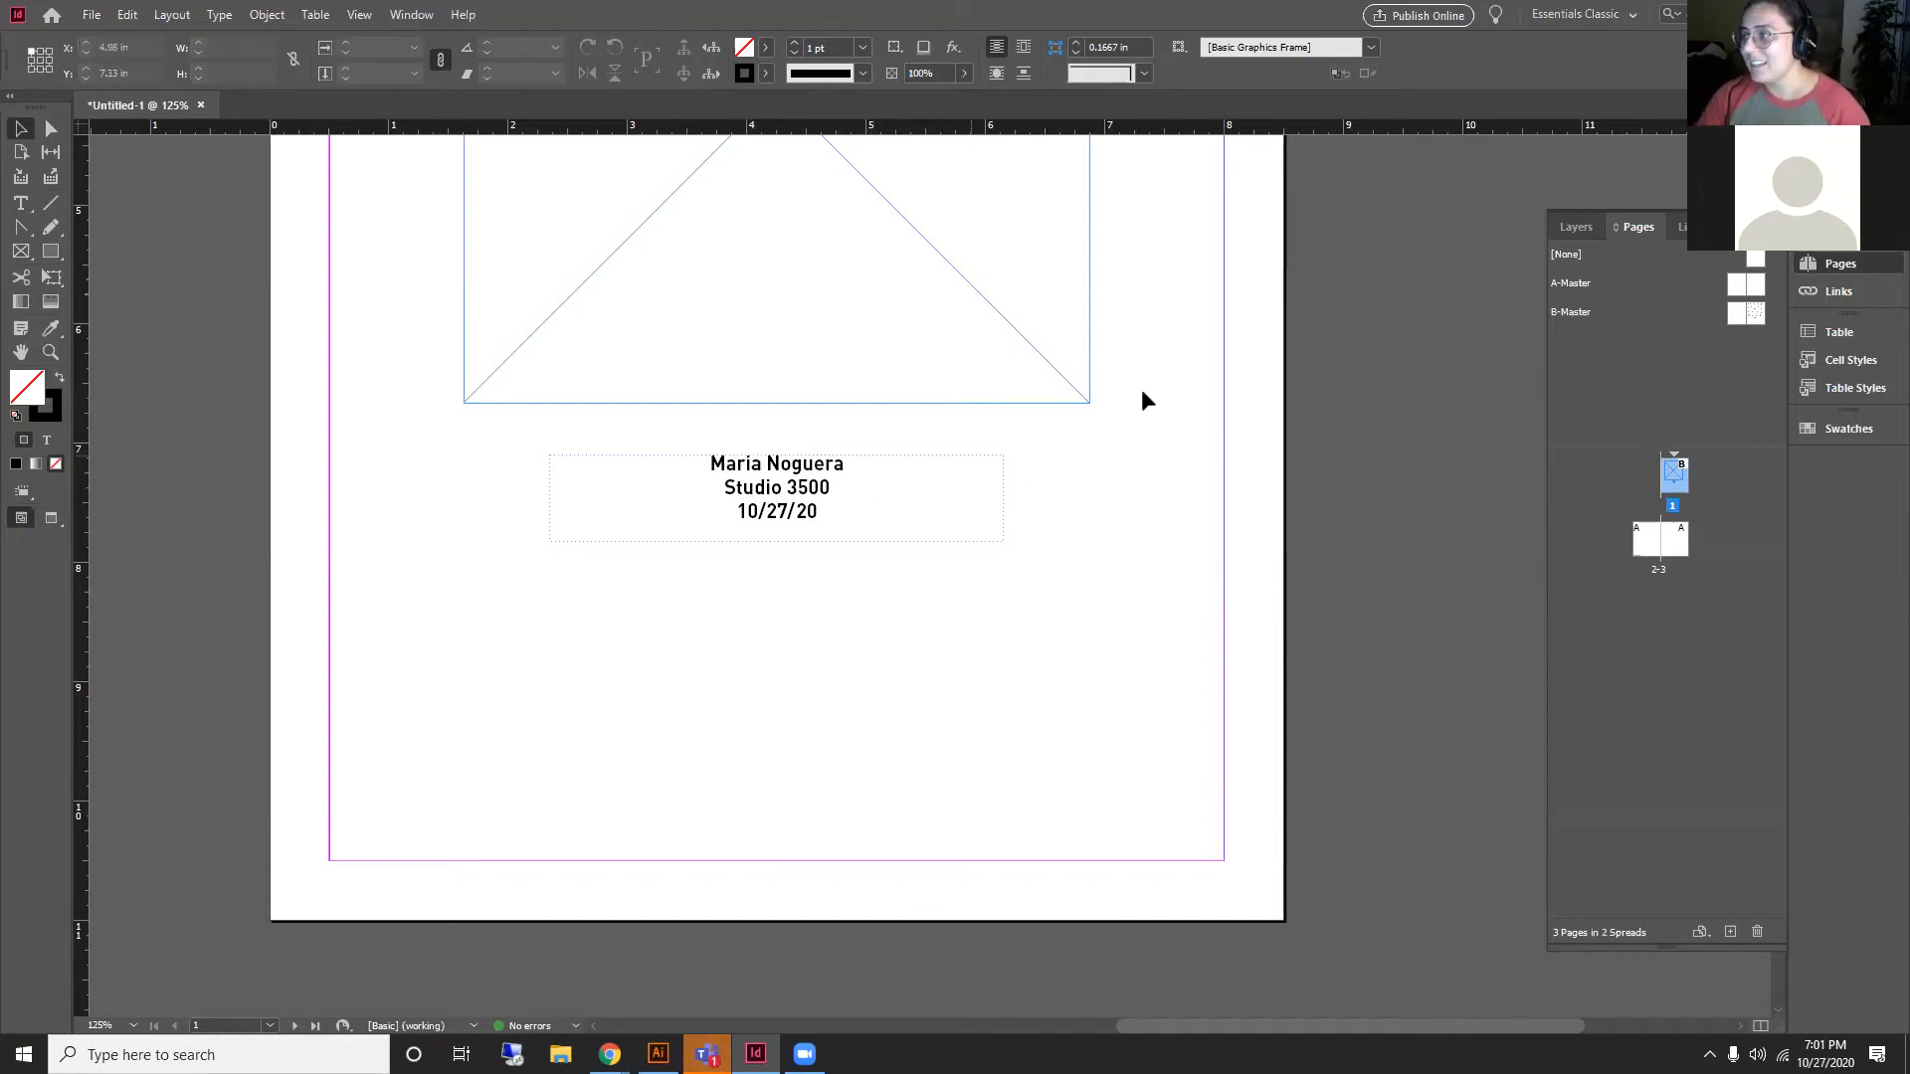
# Step: Select the empty picture frame on page 1 and display the document's list of linked files
pyautogui.scroll(5, 1166, 559)
pyautogui.scroll(-1, 1159, 577)
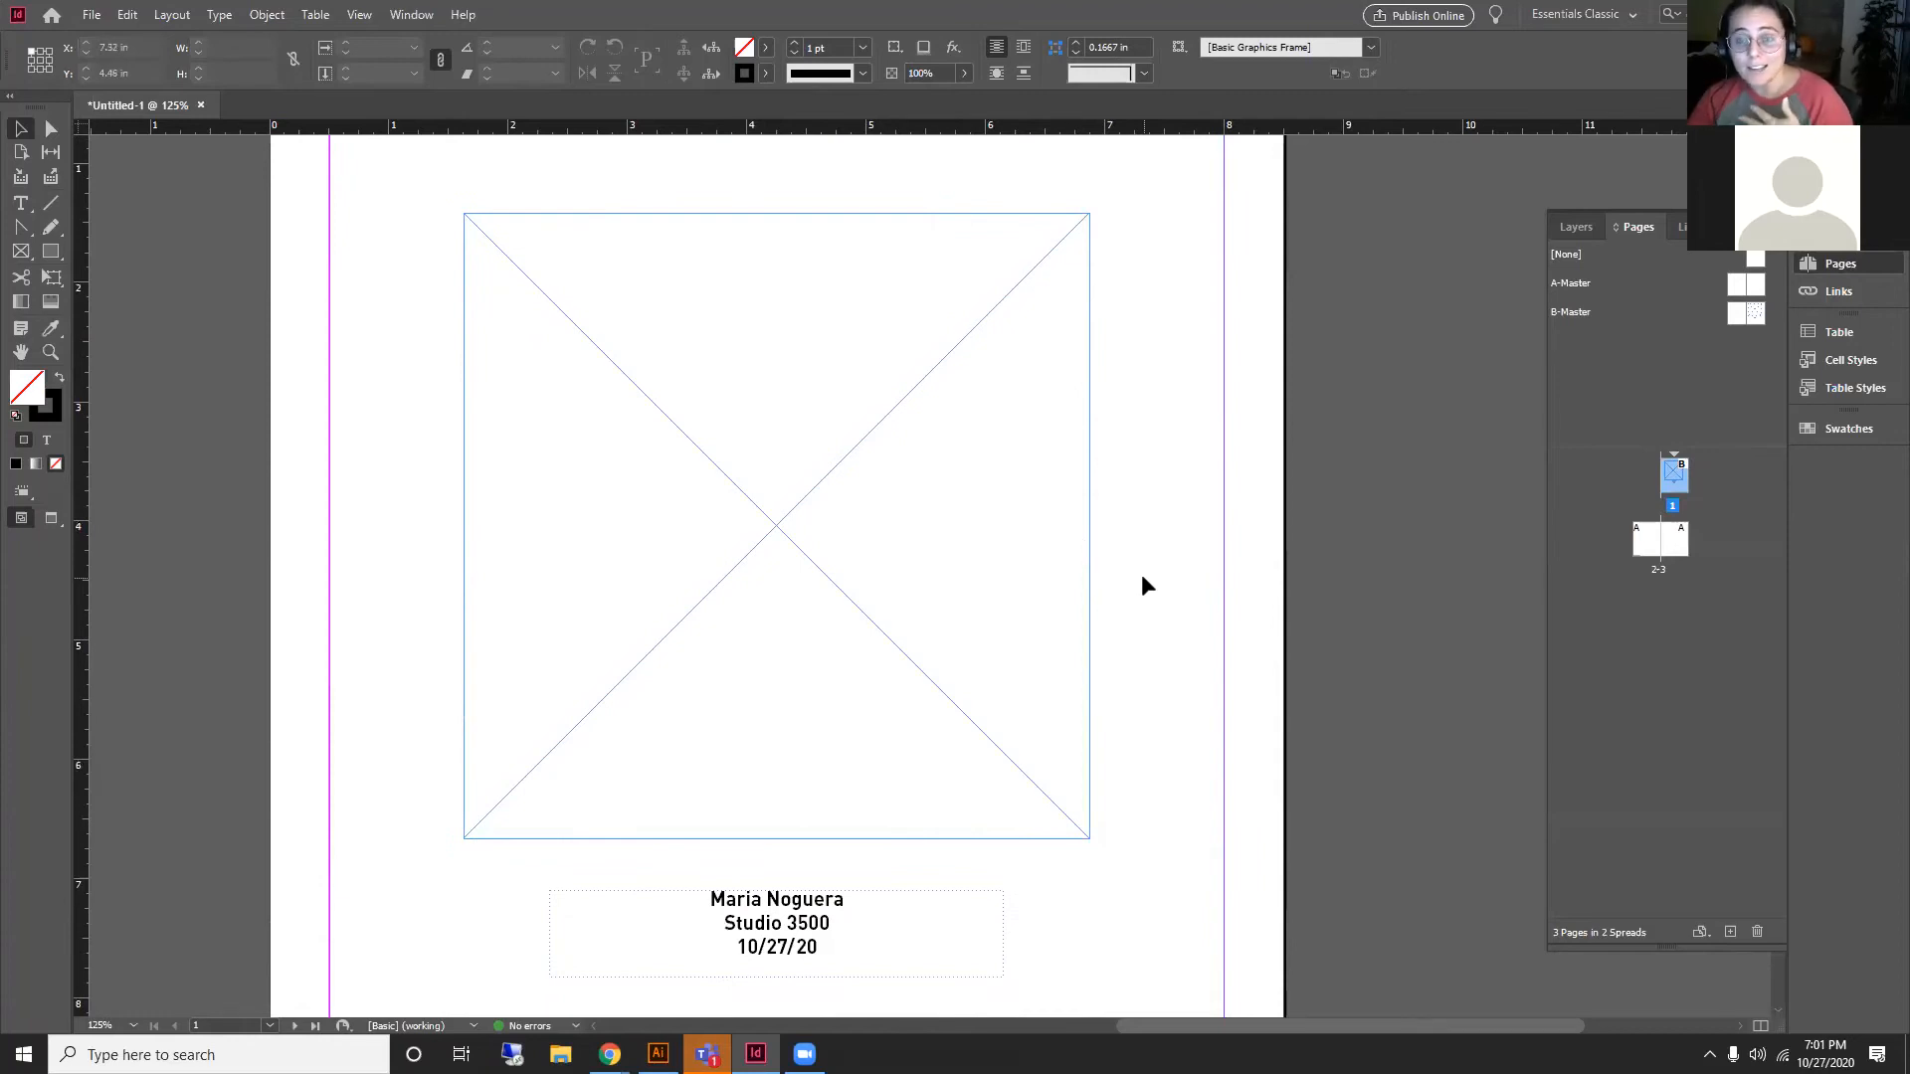
pyautogui.click(853, 358)
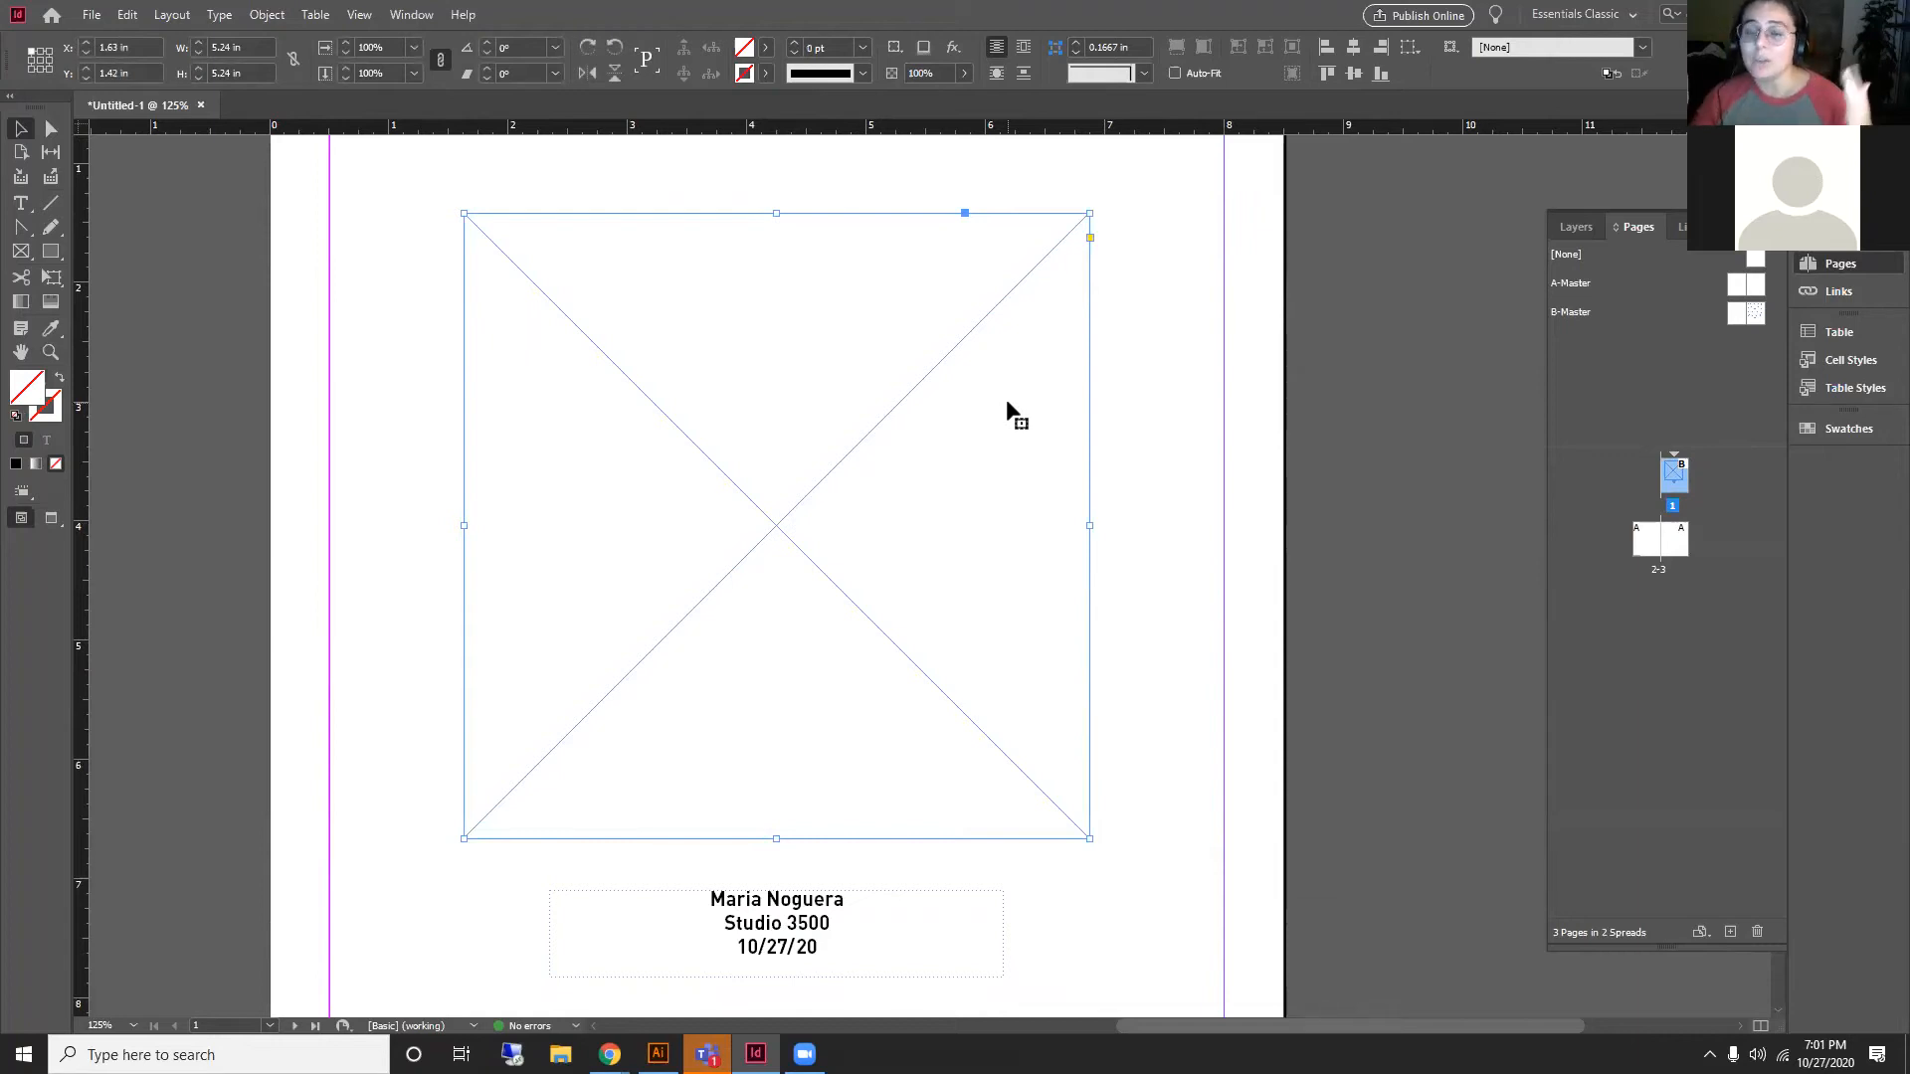
pyautogui.click(1839, 291)
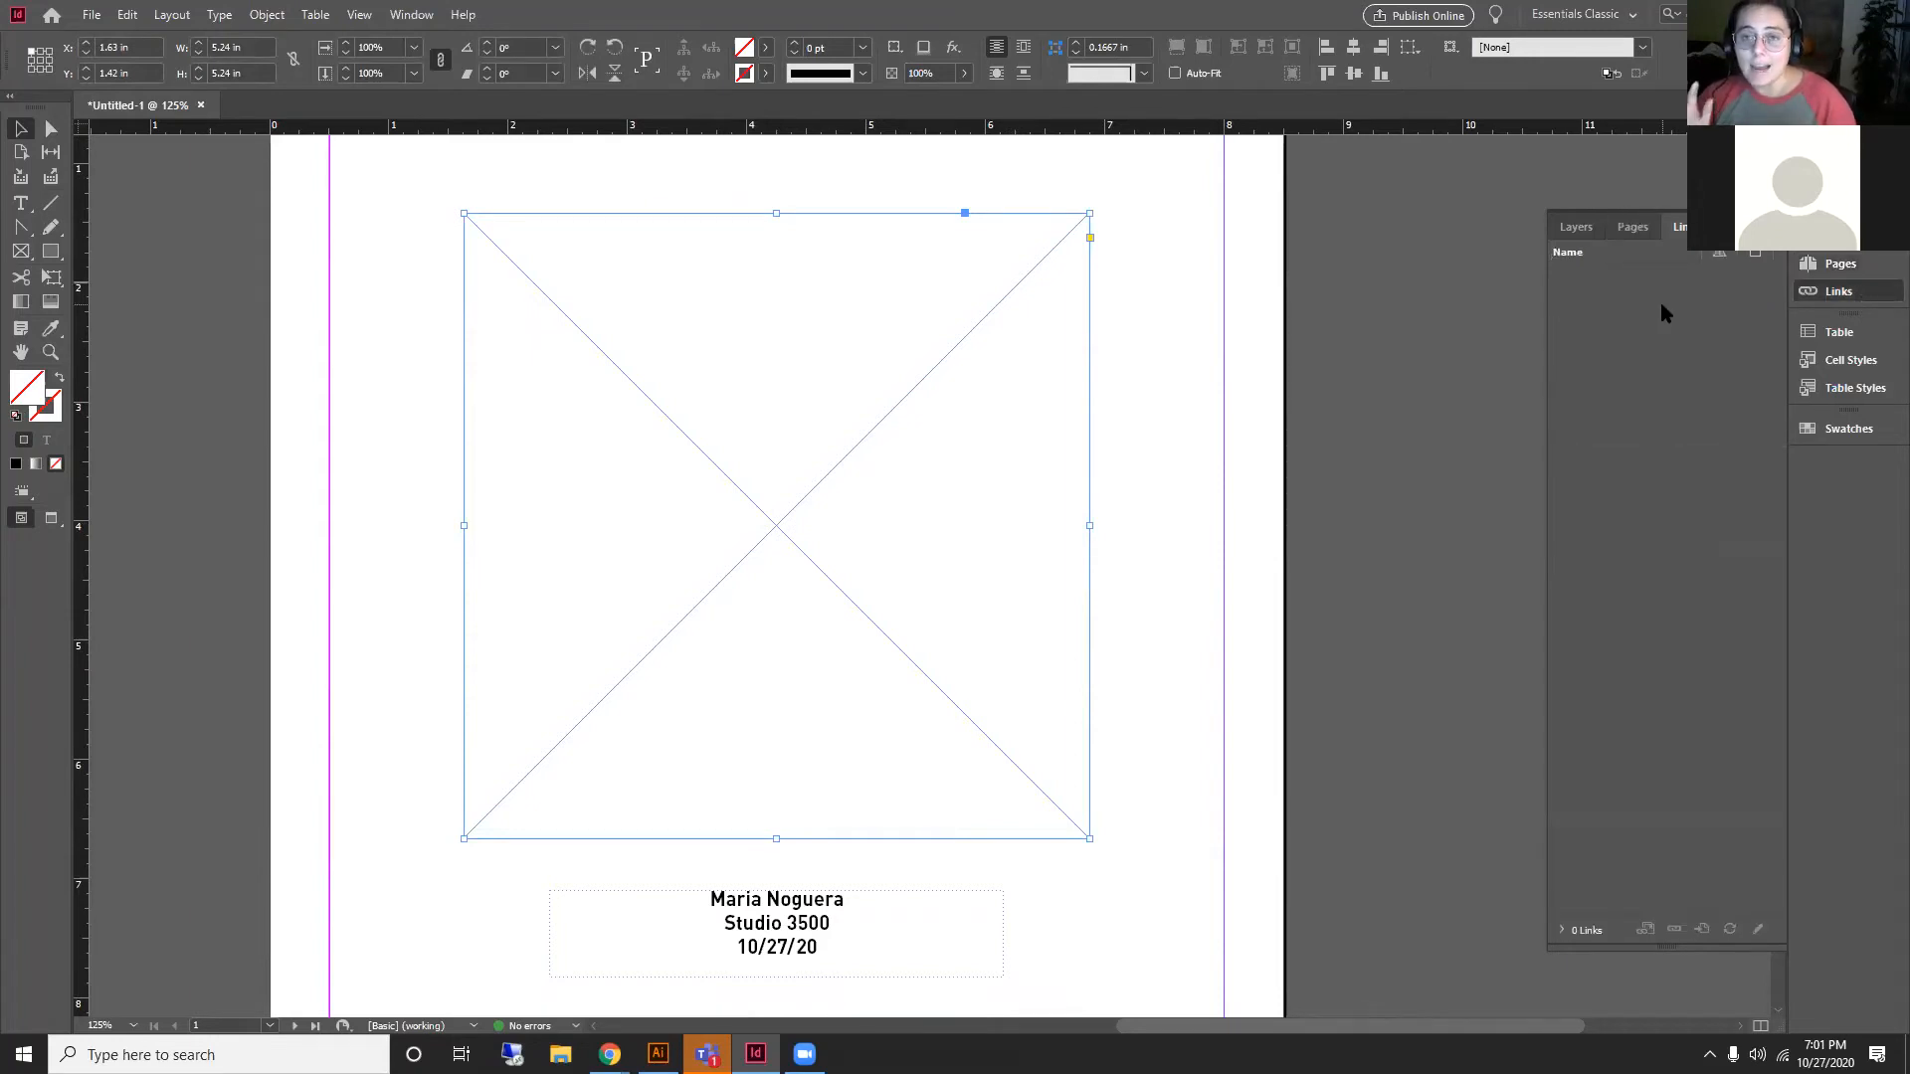
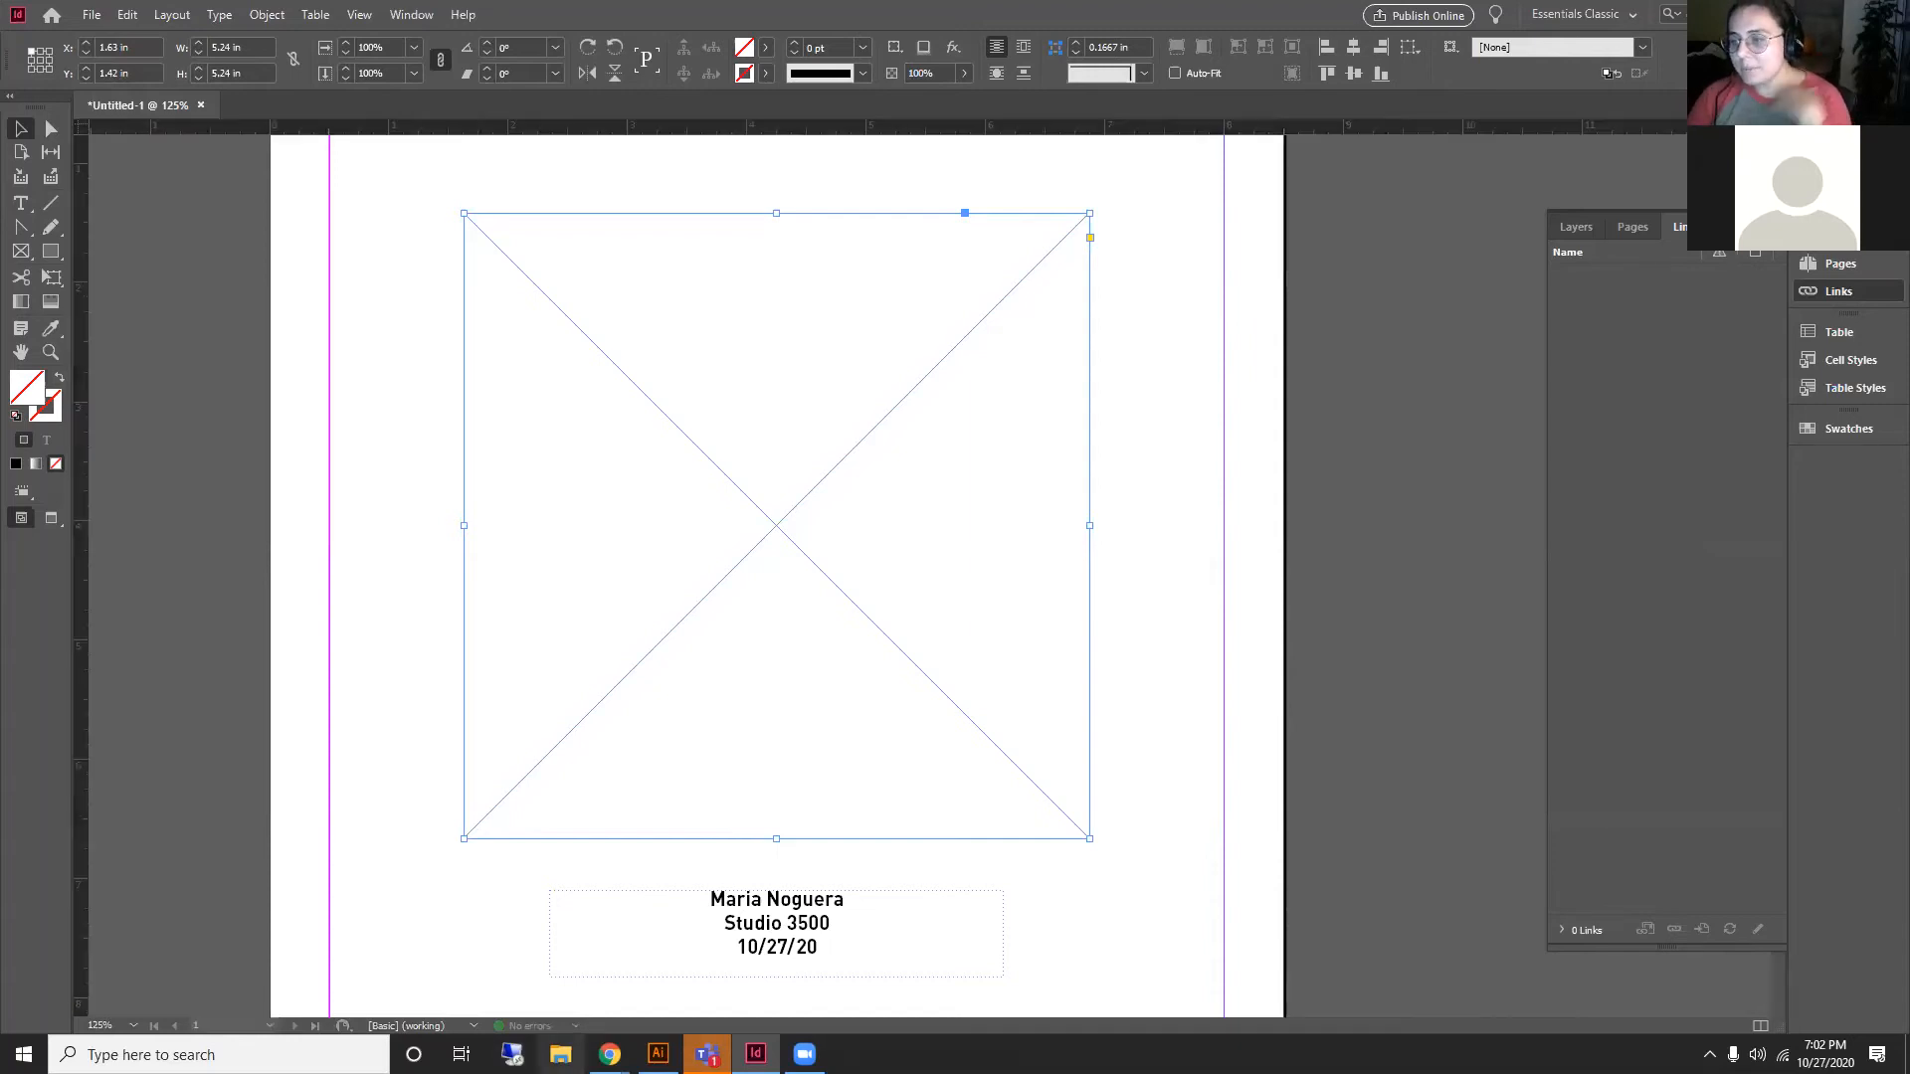
# Step: Browse File Explorer to Desktop > Studio 3500 > Phase B prints > Midterm to review the project files, and switch back to InDesign
pyautogui.click(560, 1054)
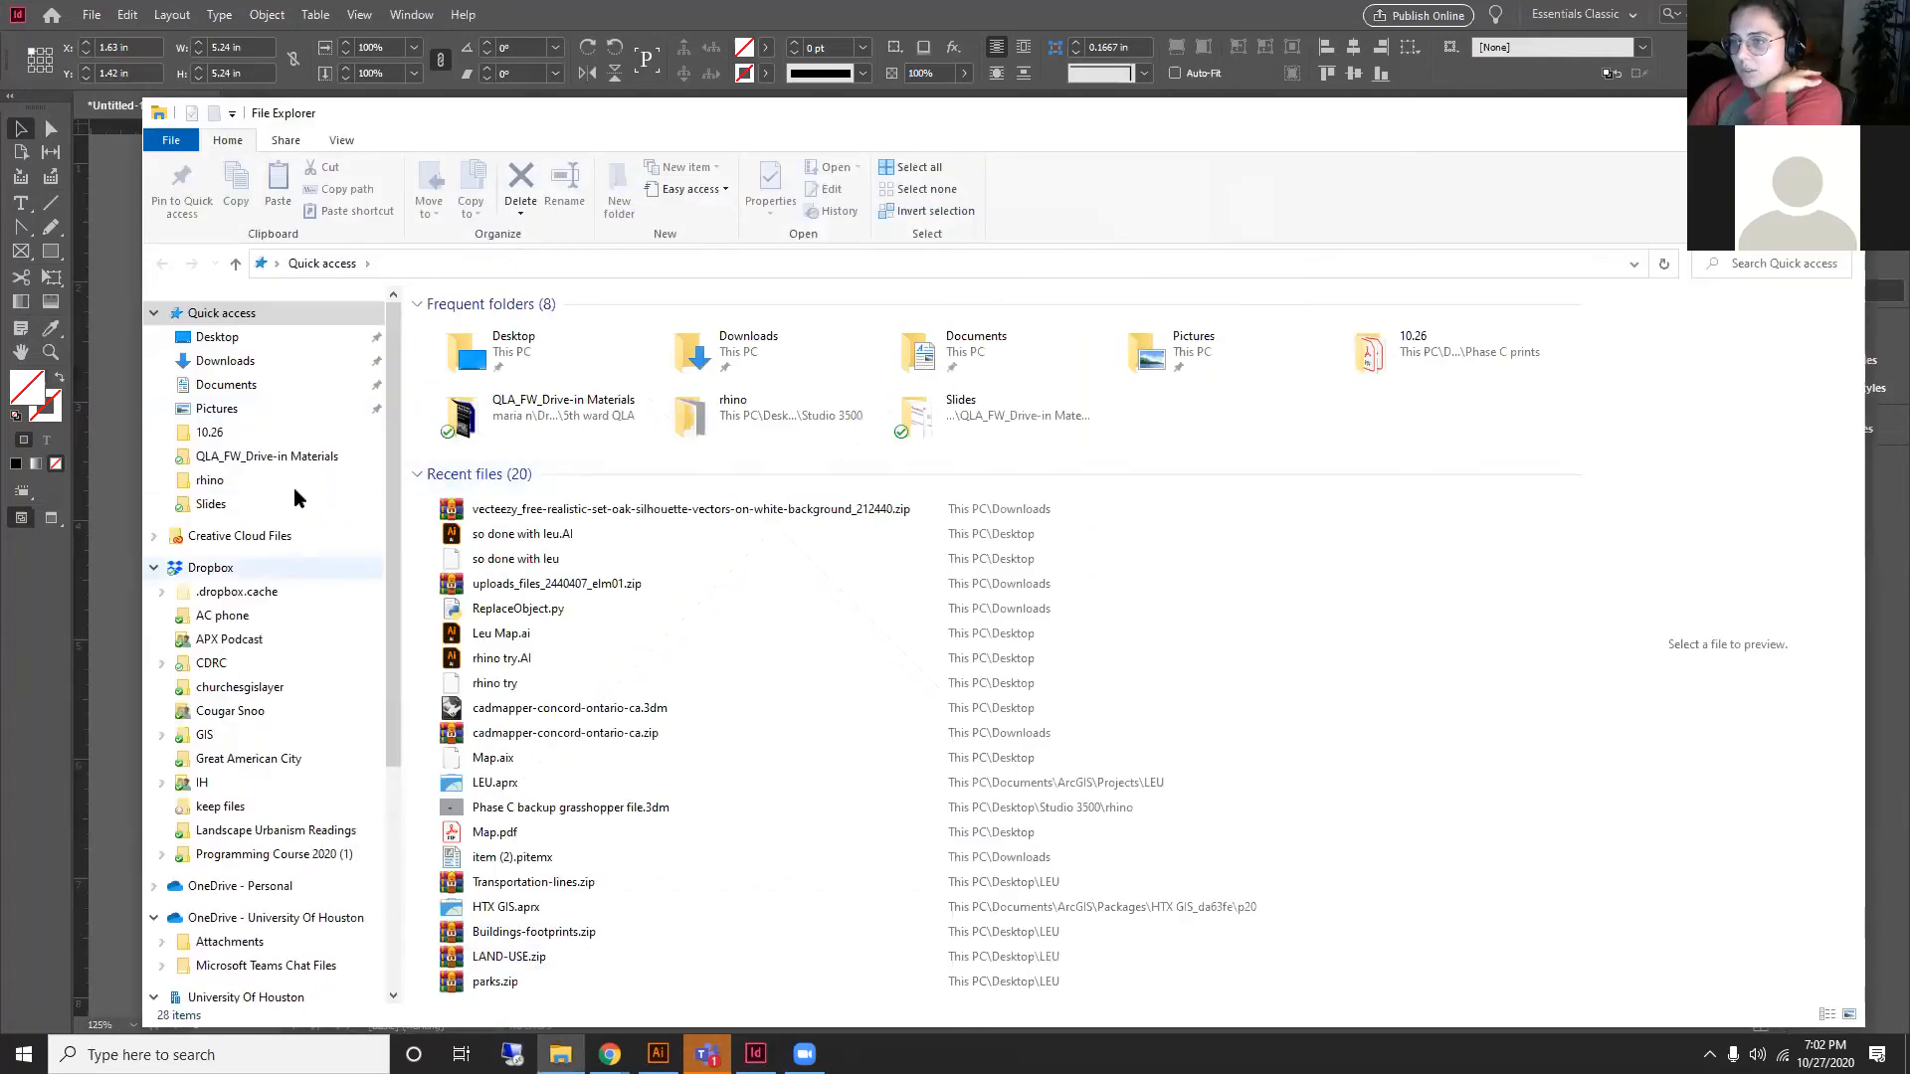
pyautogui.doubleClick(582, 328)
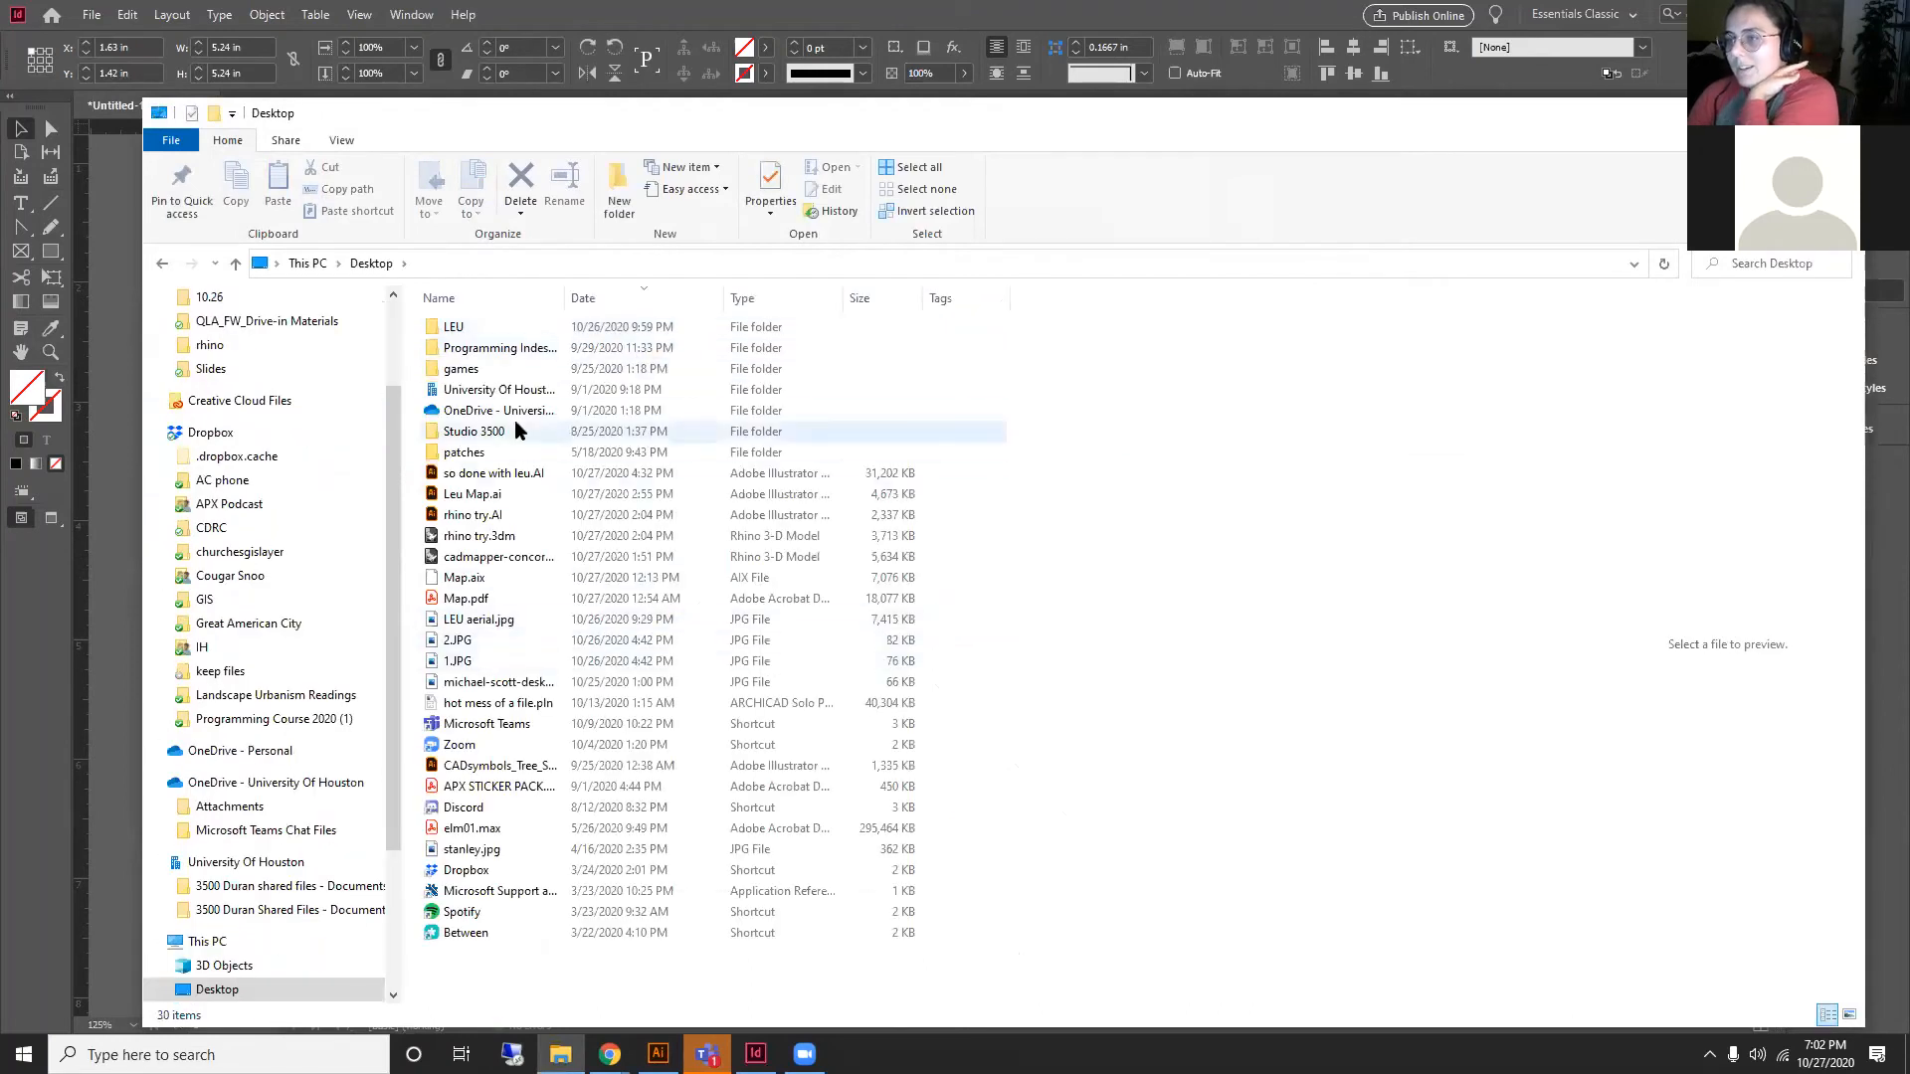
pyautogui.doubleClick(491, 435)
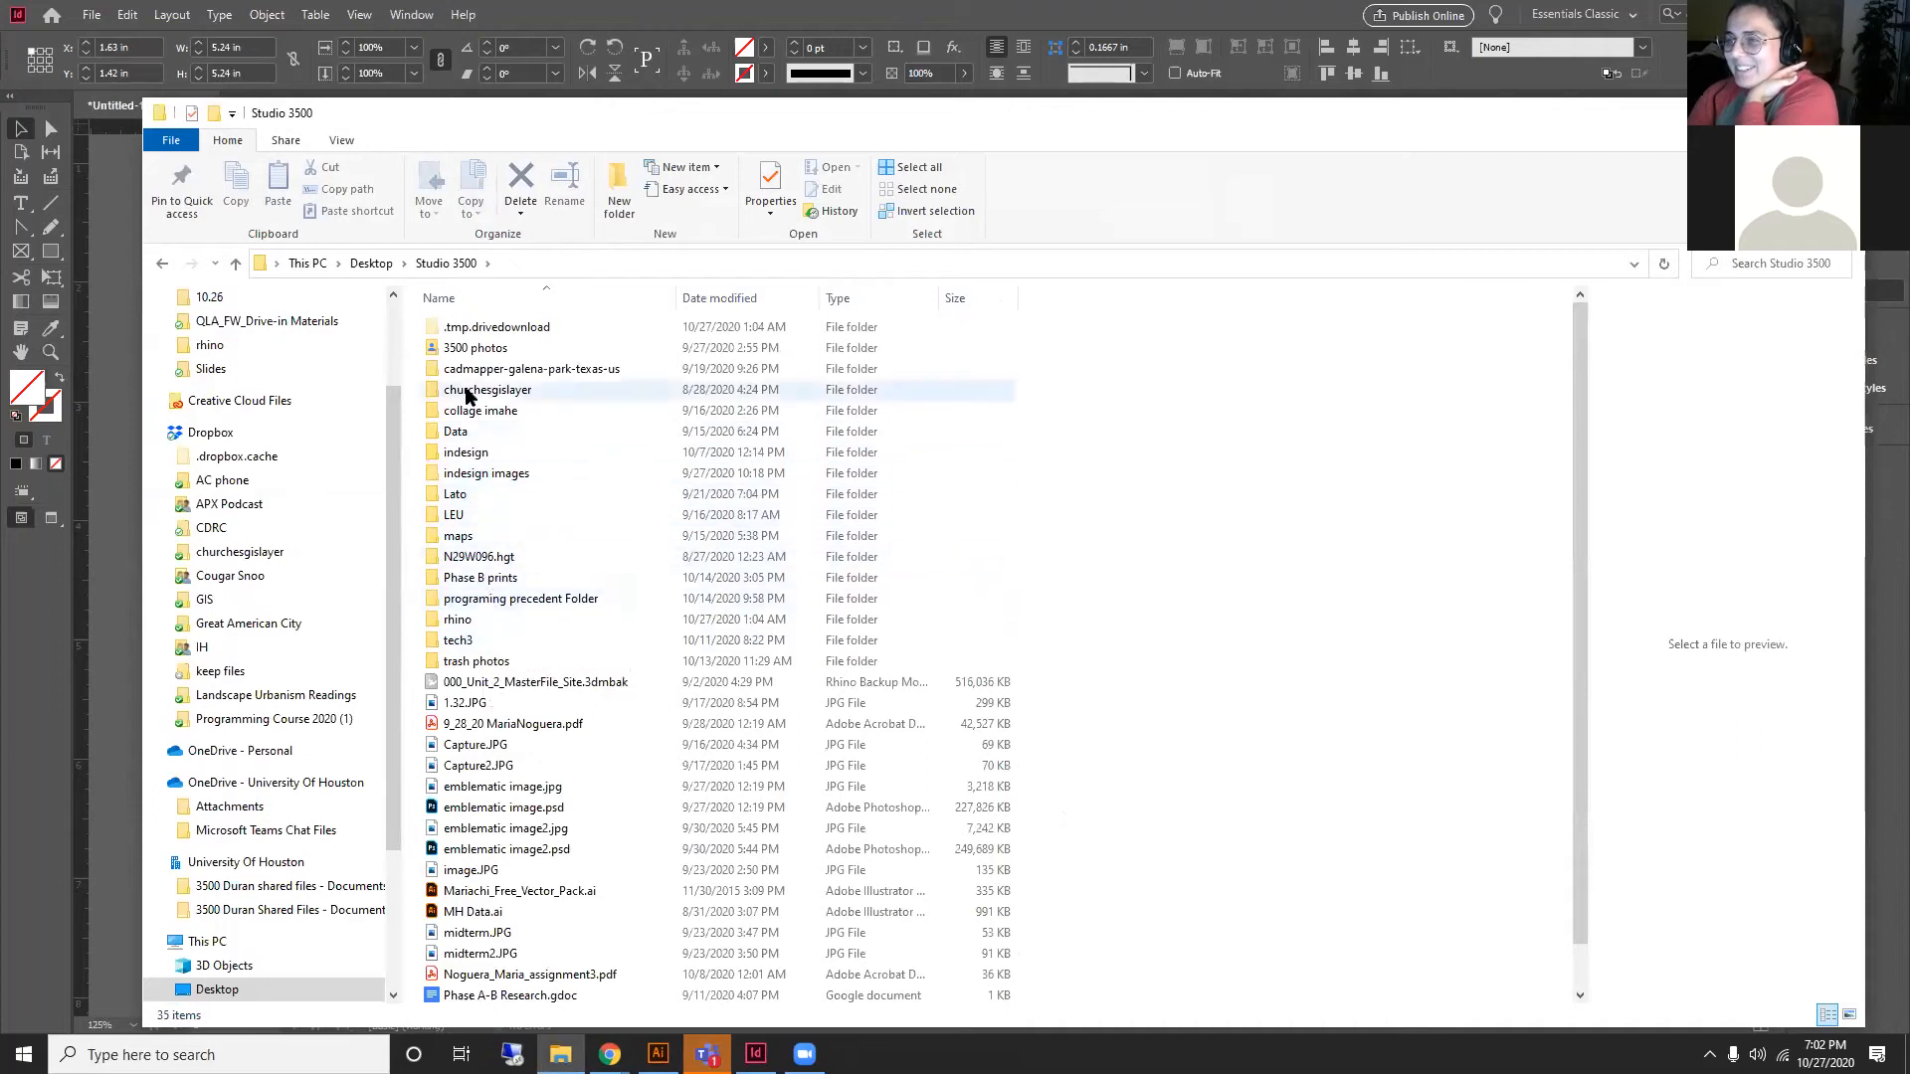
pyautogui.doubleClick(497, 578)
pyautogui.scroll(-3, 607, 978)
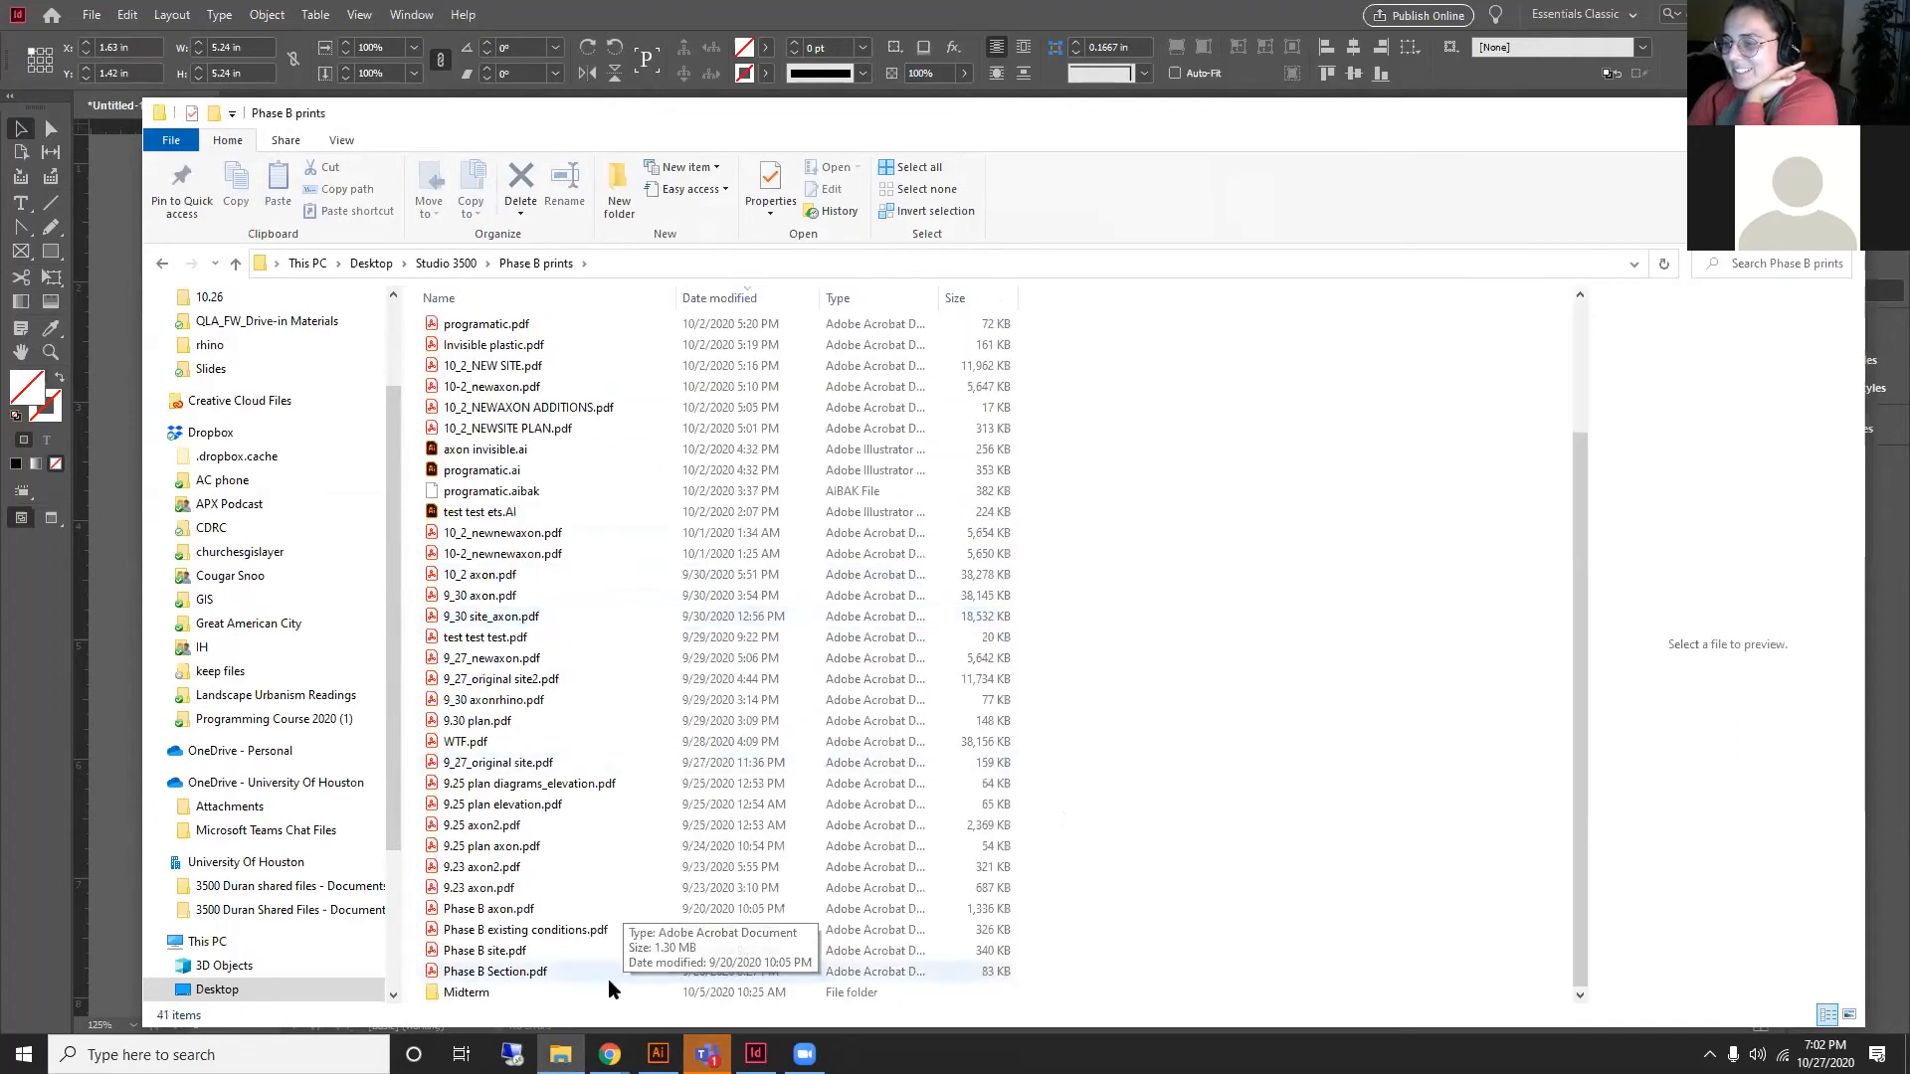
pyautogui.doubleClick(511, 992)
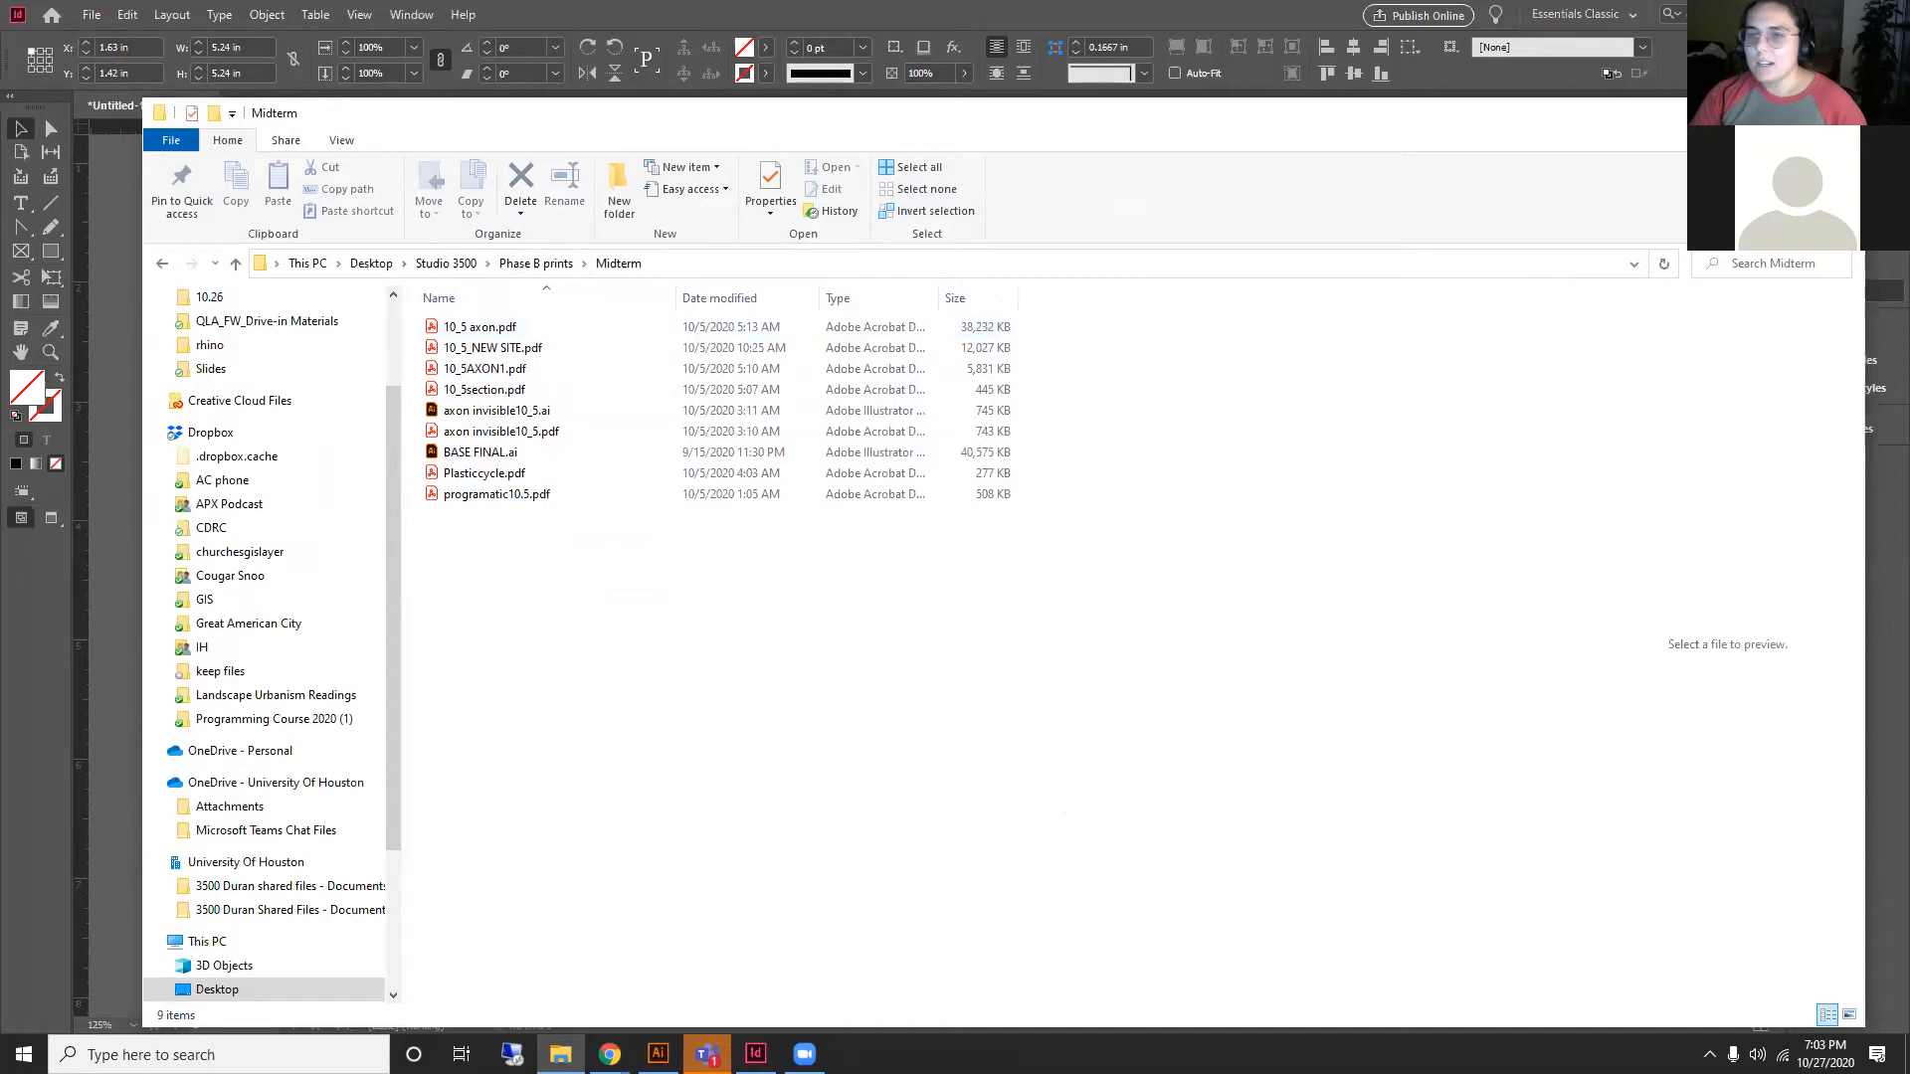
pyautogui.hotkey('alt', 'Tab')
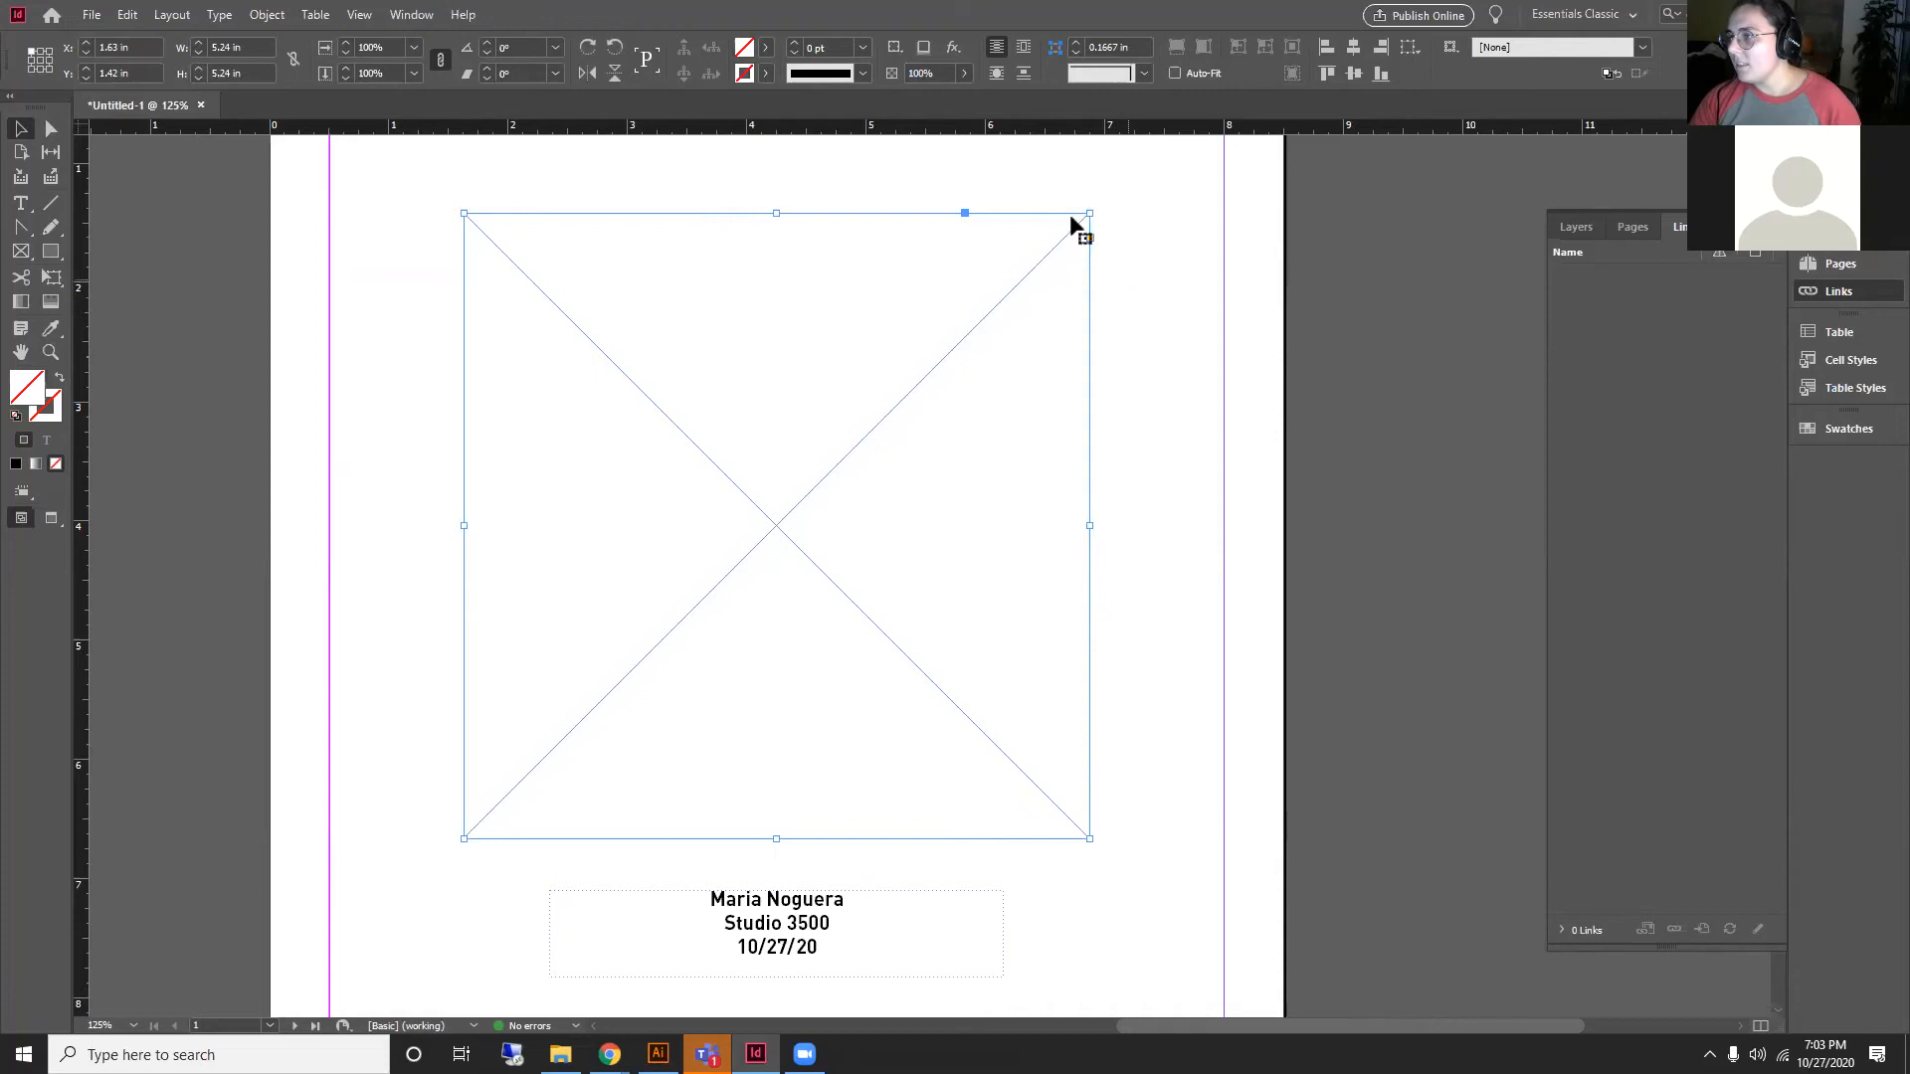
# Step: Import emblematic image2.jpg from the Studio 3500 folder into the selected picture frame on page 1
pyautogui.click(1847, 196)
pyautogui.scroll(-3, 1656, 495)
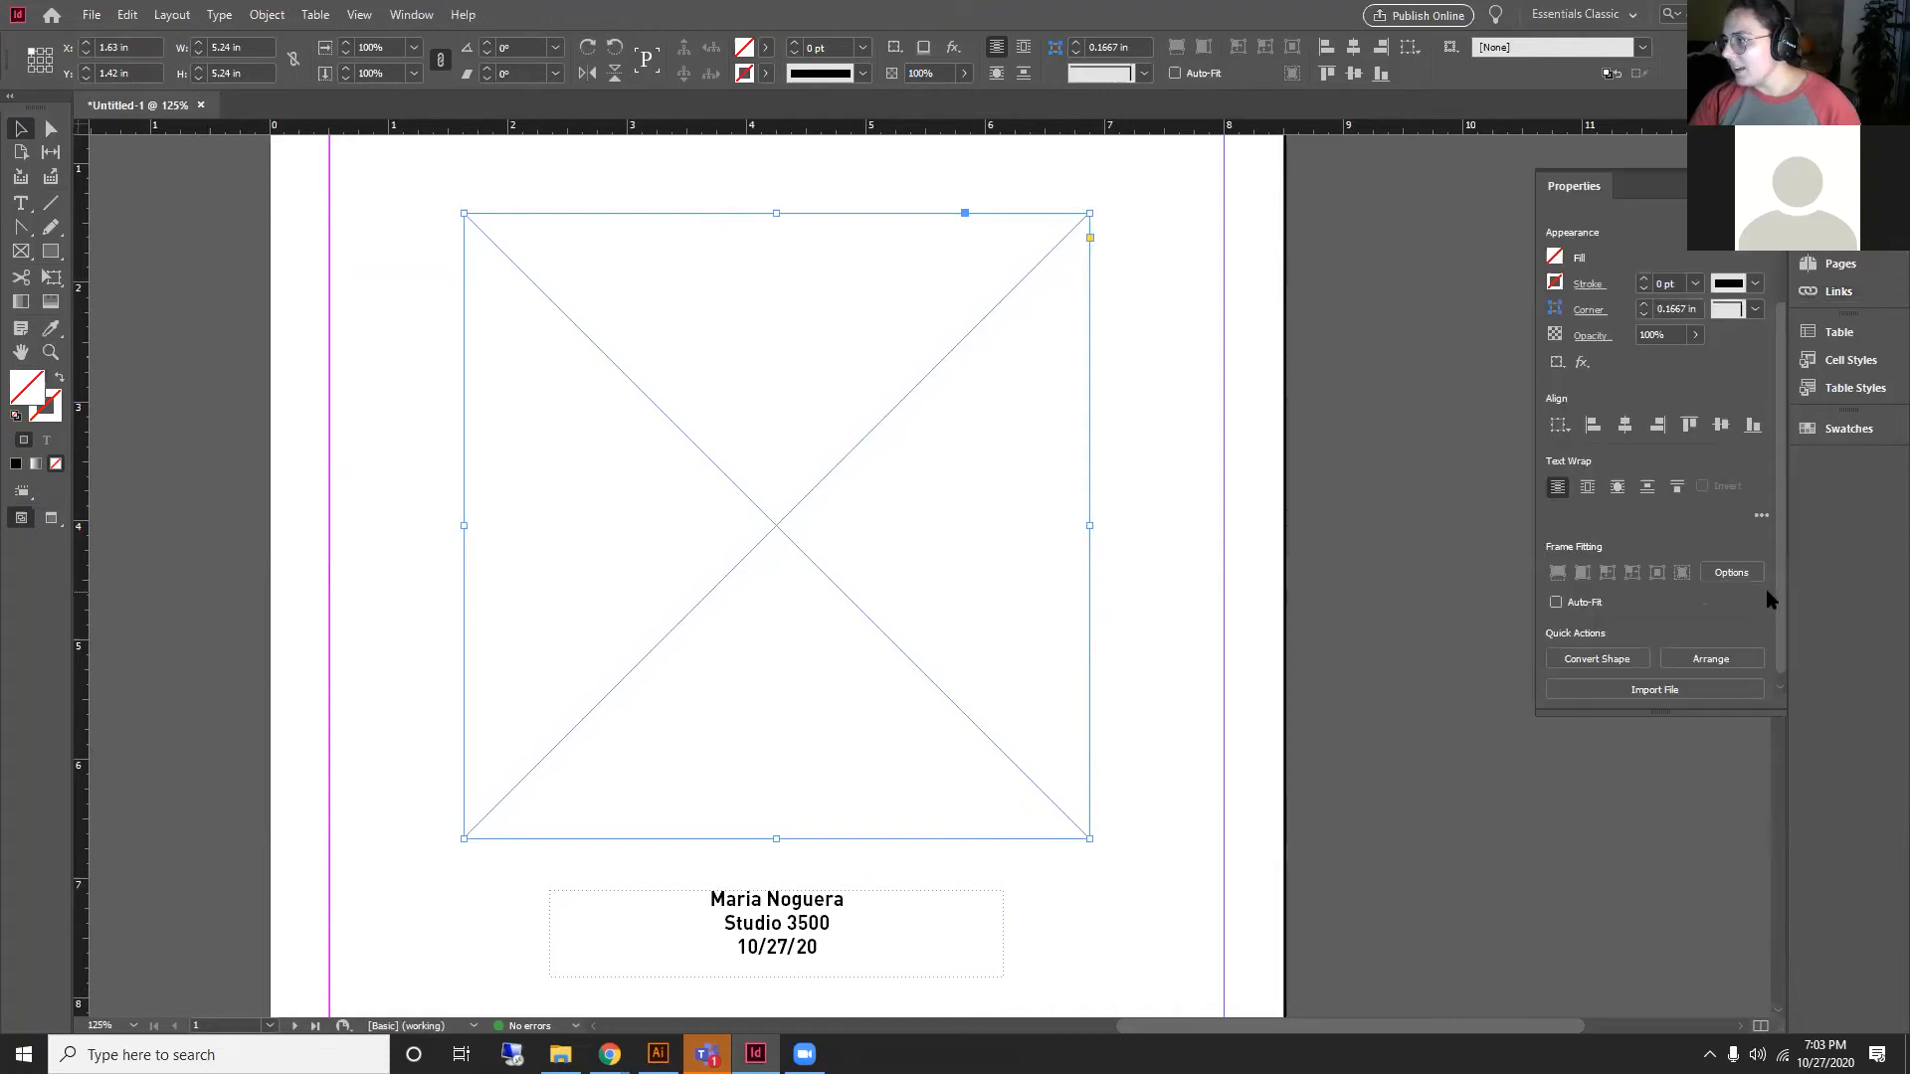
pyautogui.click(1655, 679)
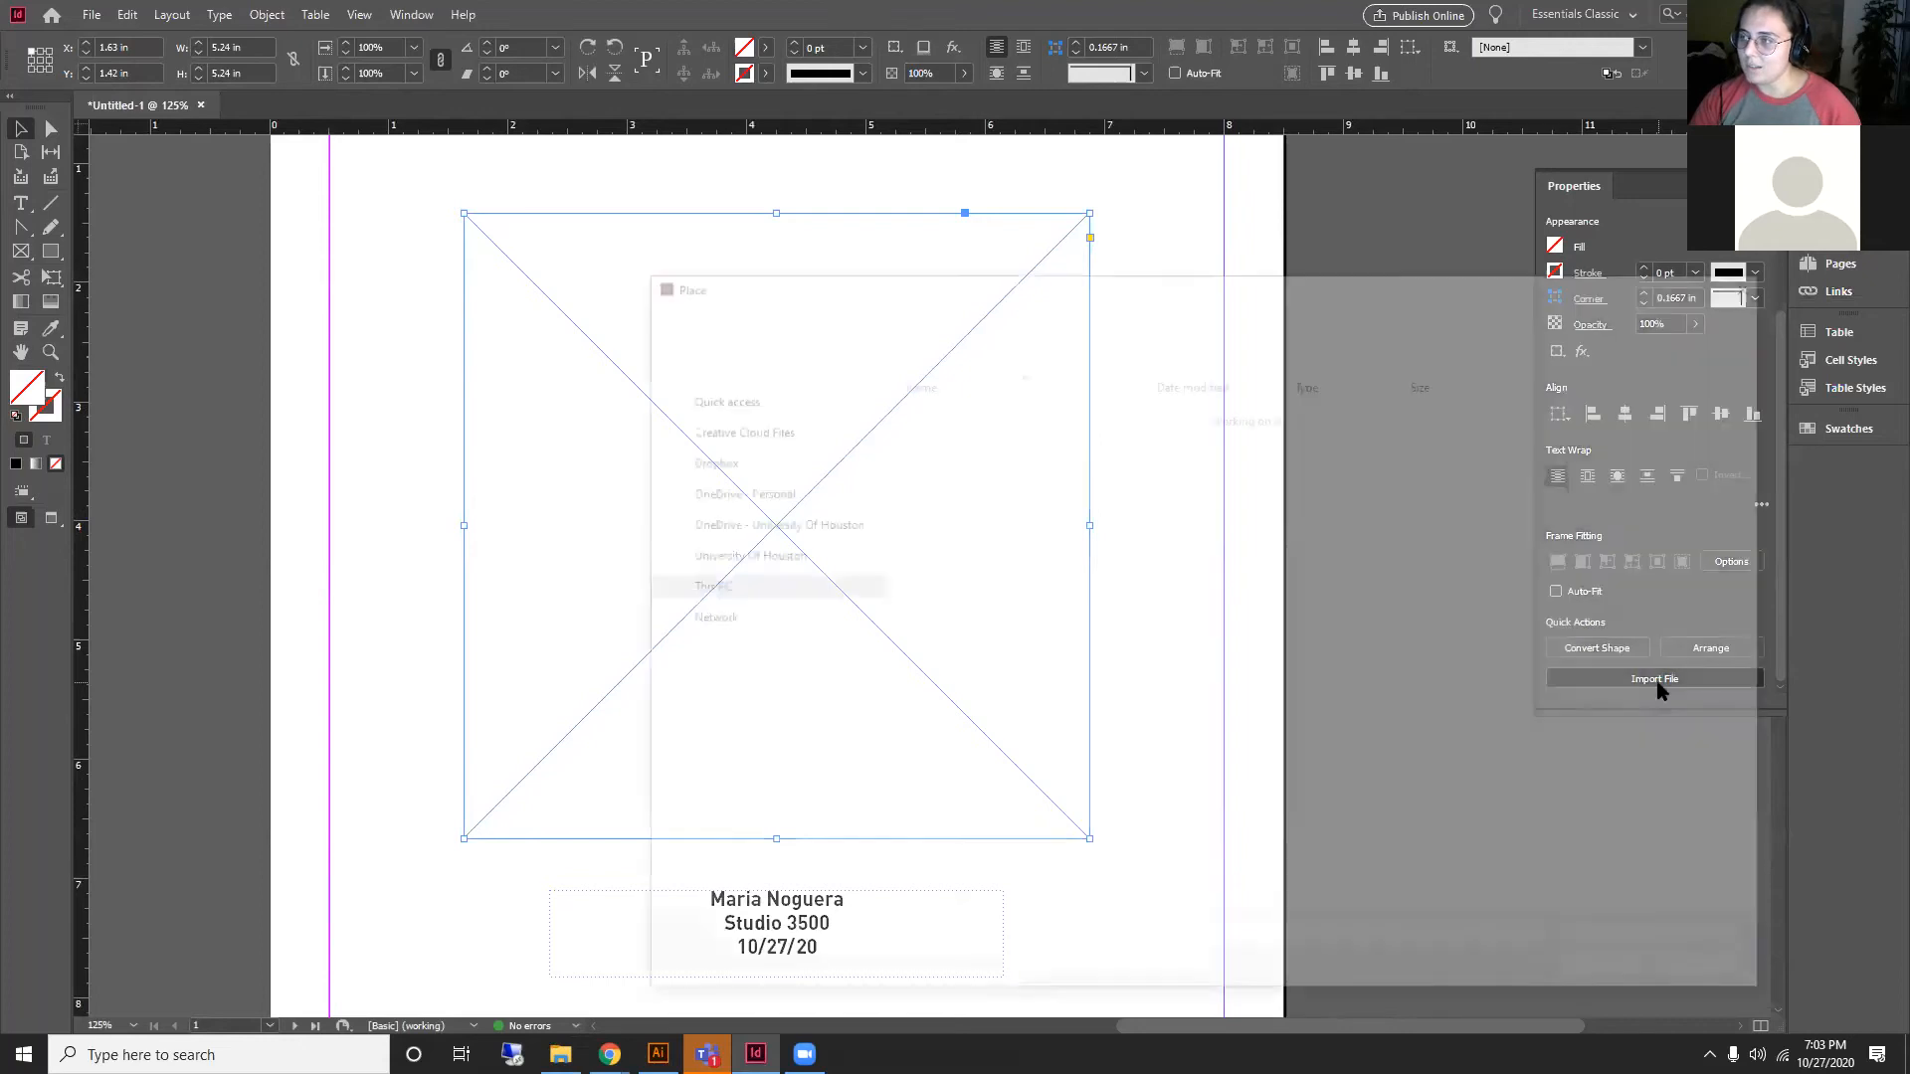
pyautogui.moveTo(680, 285); pyautogui.dragTo(404, 231)
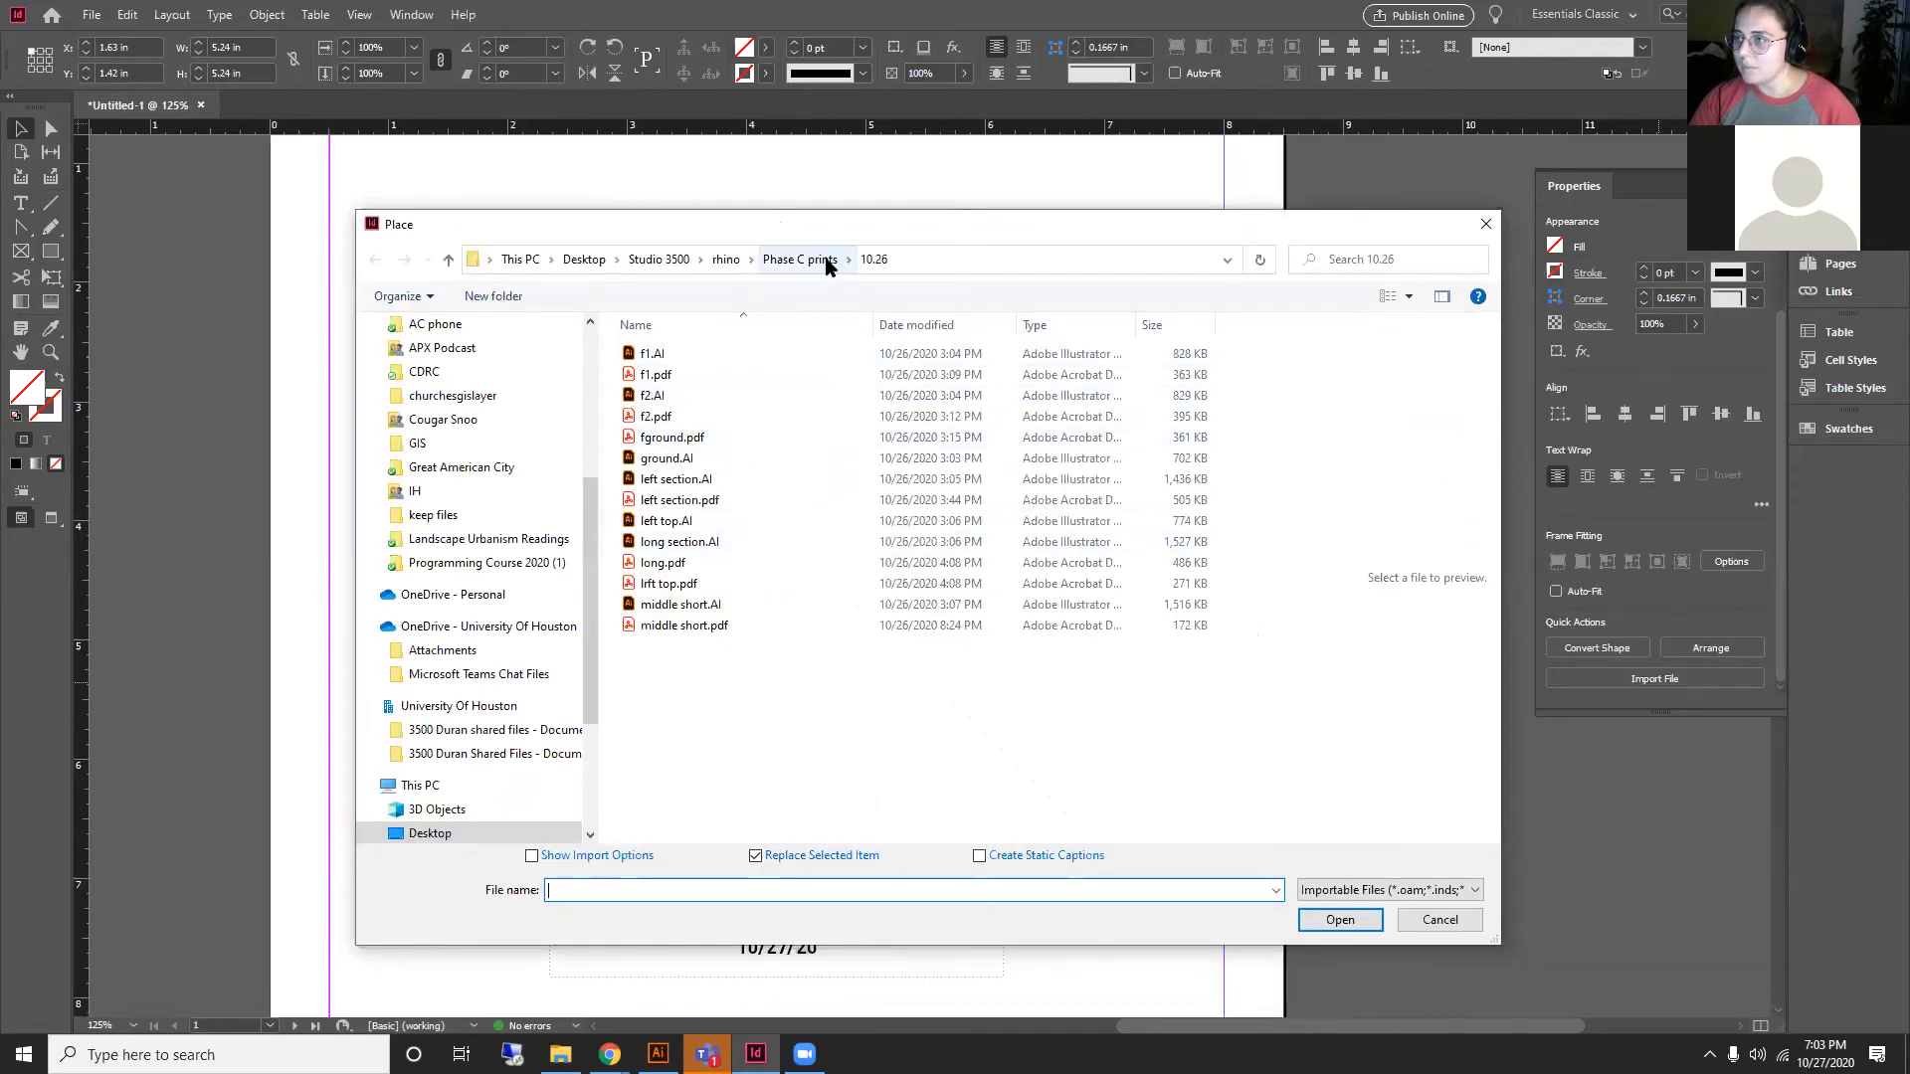
pyautogui.click(658, 261)
pyautogui.scroll(-2, 741, 577)
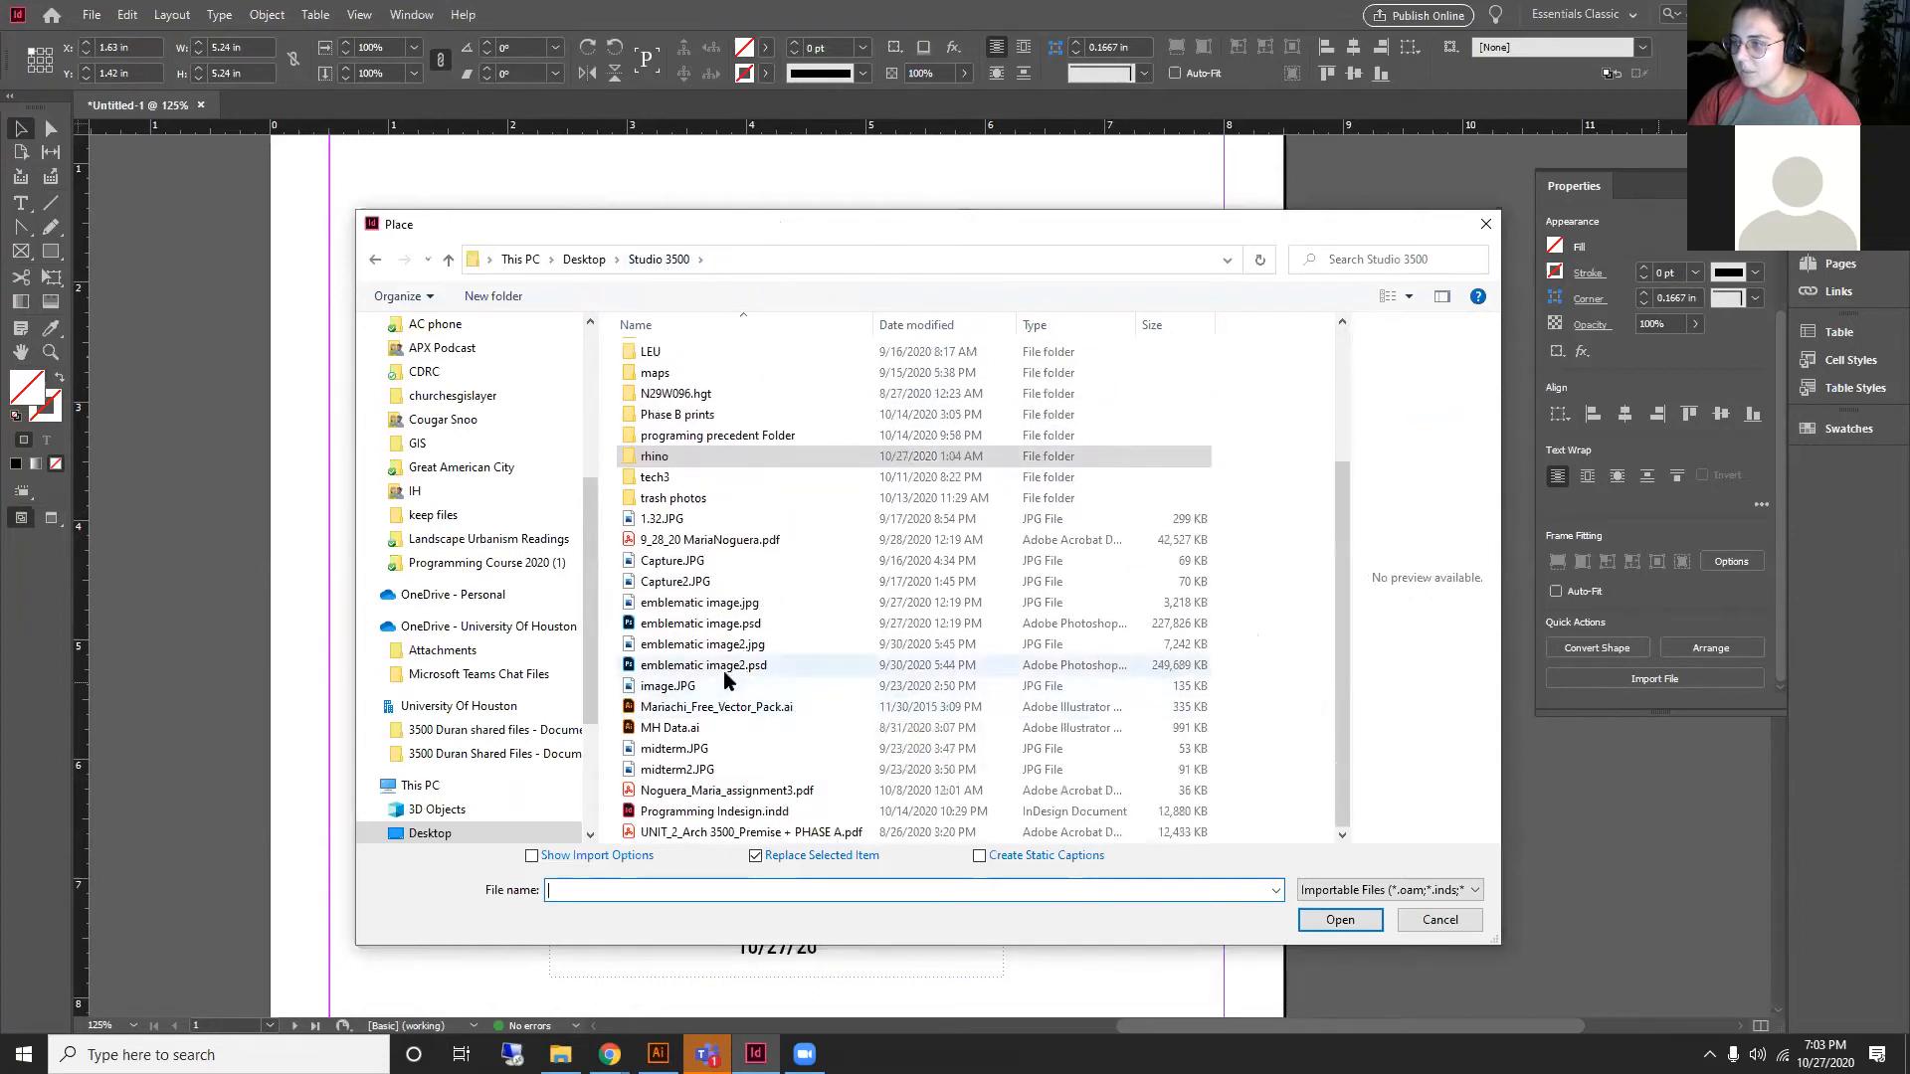
pyautogui.doubleClick(693, 645)
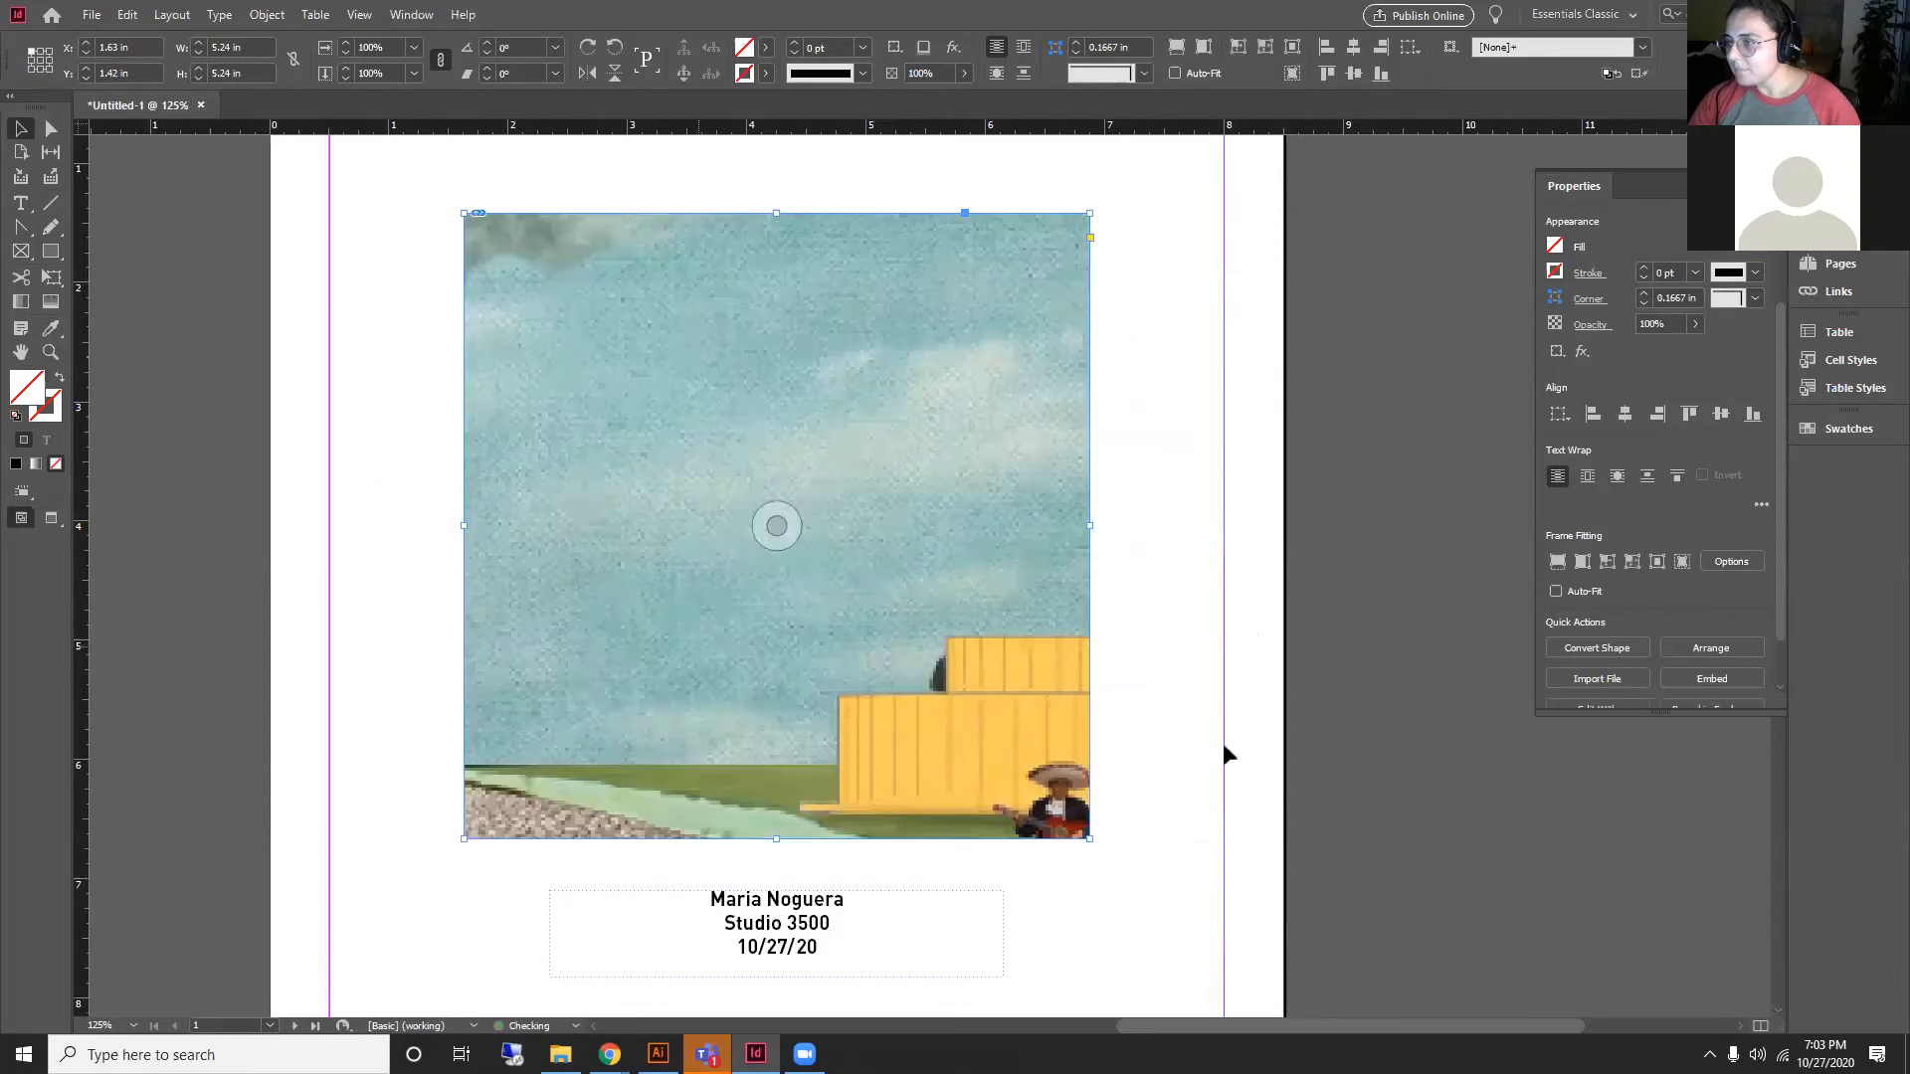
# Step: Select the placed image content inside page 1's frame and inspect how far it extends beyond the frame
pyautogui.scroll(-3, 1065, 570)
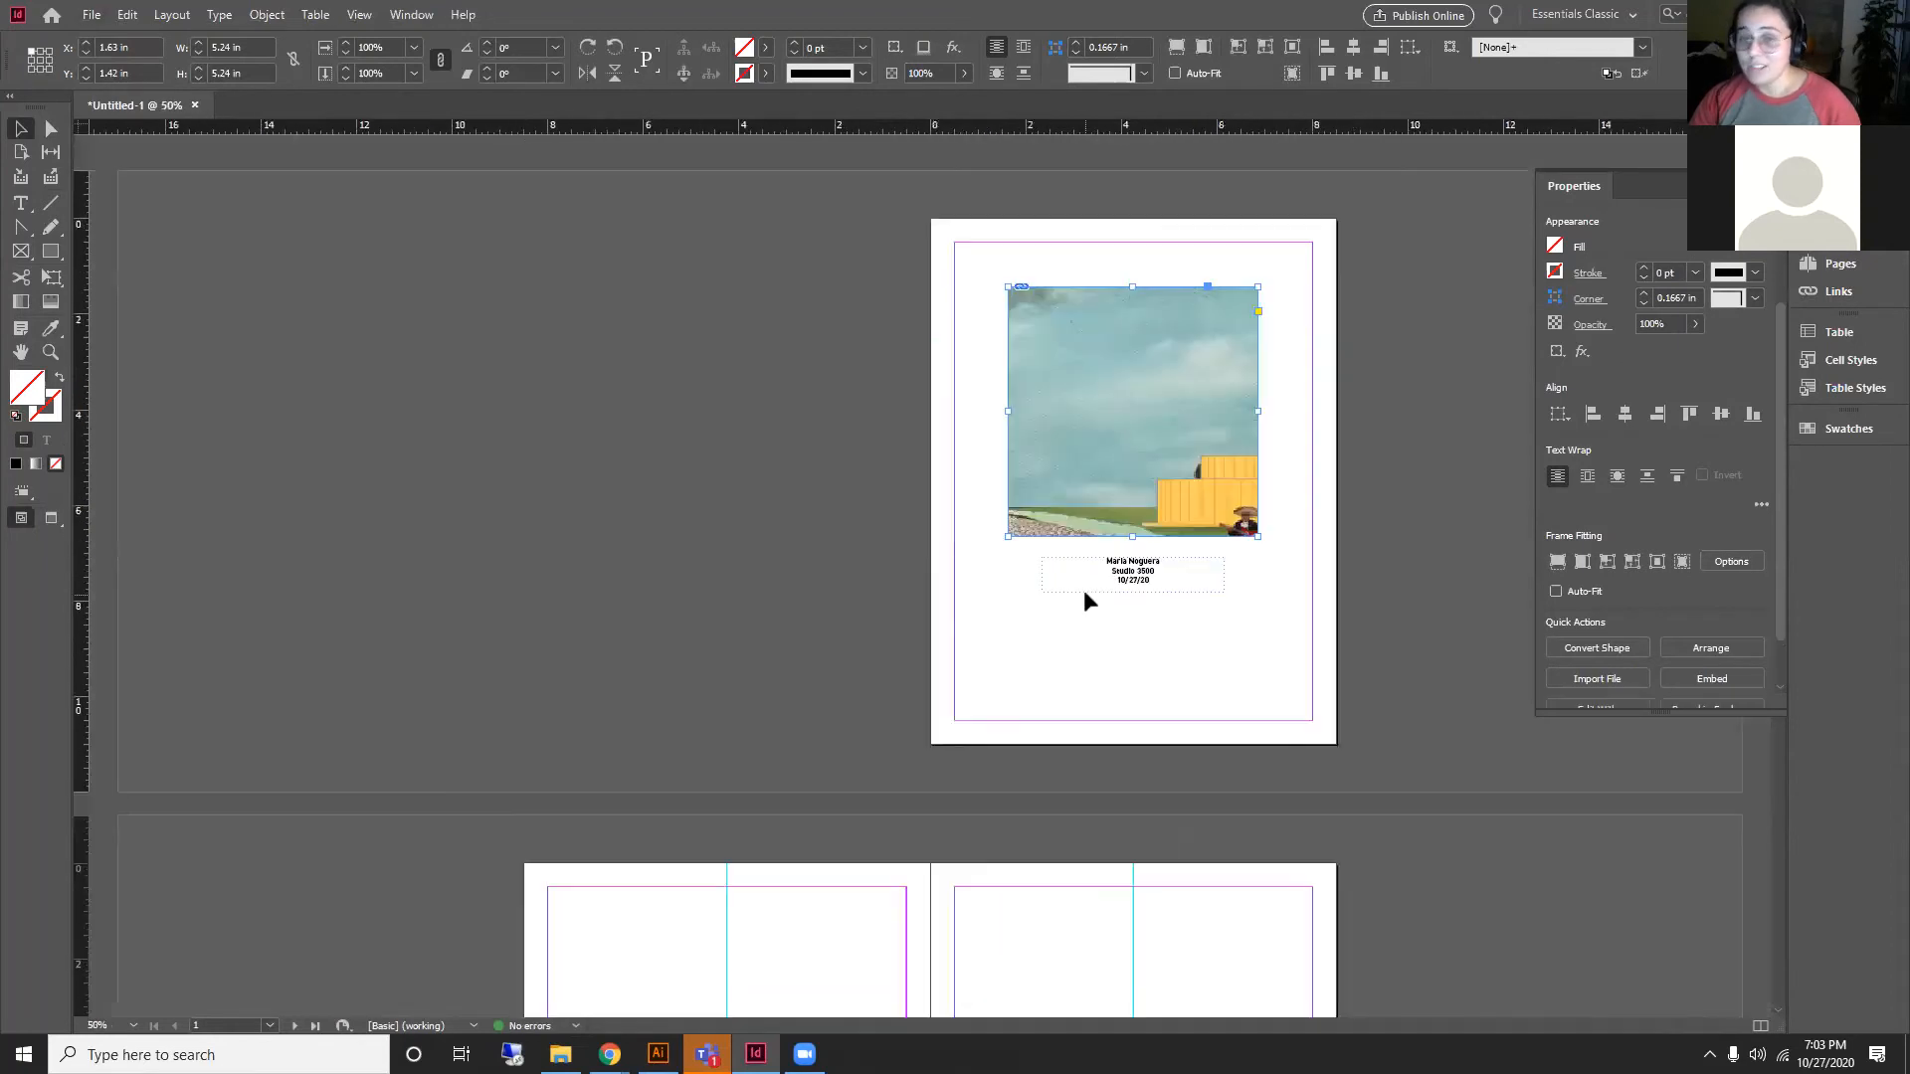
pyautogui.scroll(2, 1452, 467)
pyautogui.scroll(-2, 935, 462)
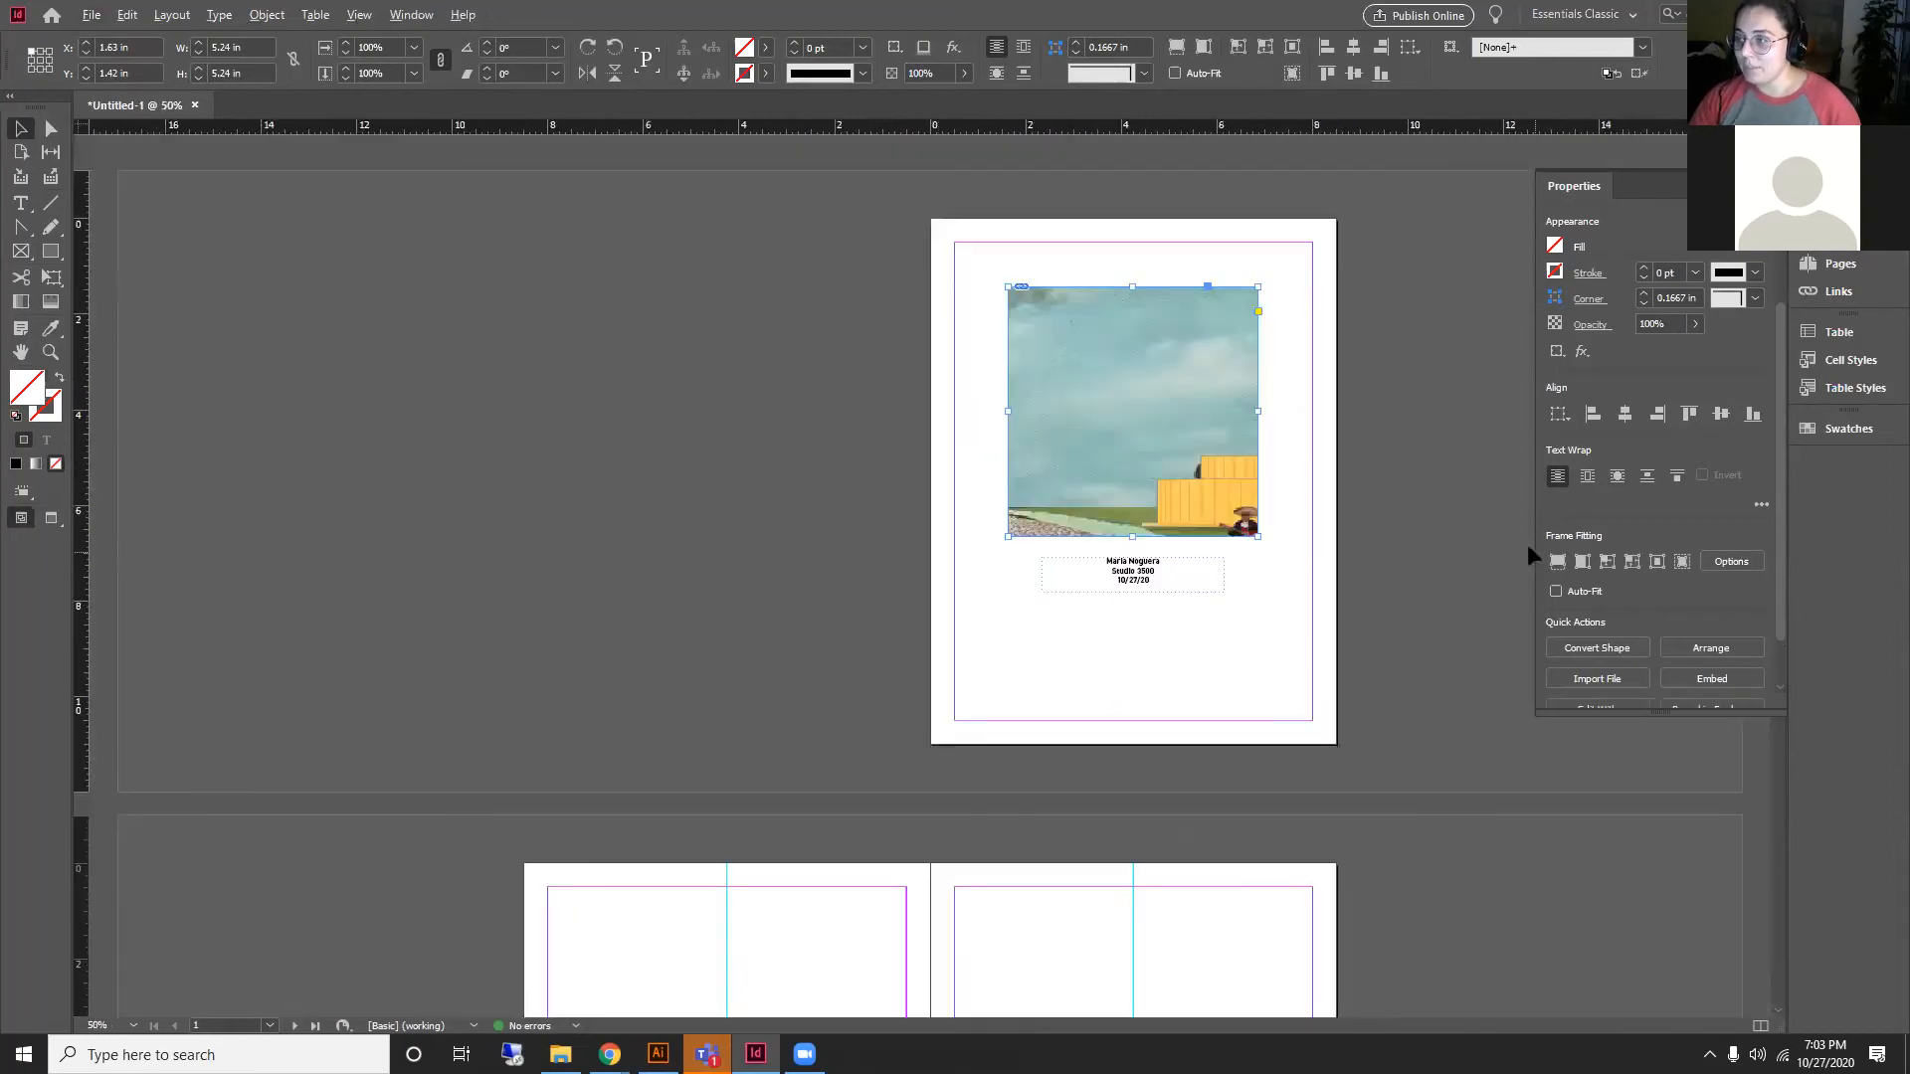
pyautogui.scroll(1, 1530, 556)
pyautogui.click(1776, 176)
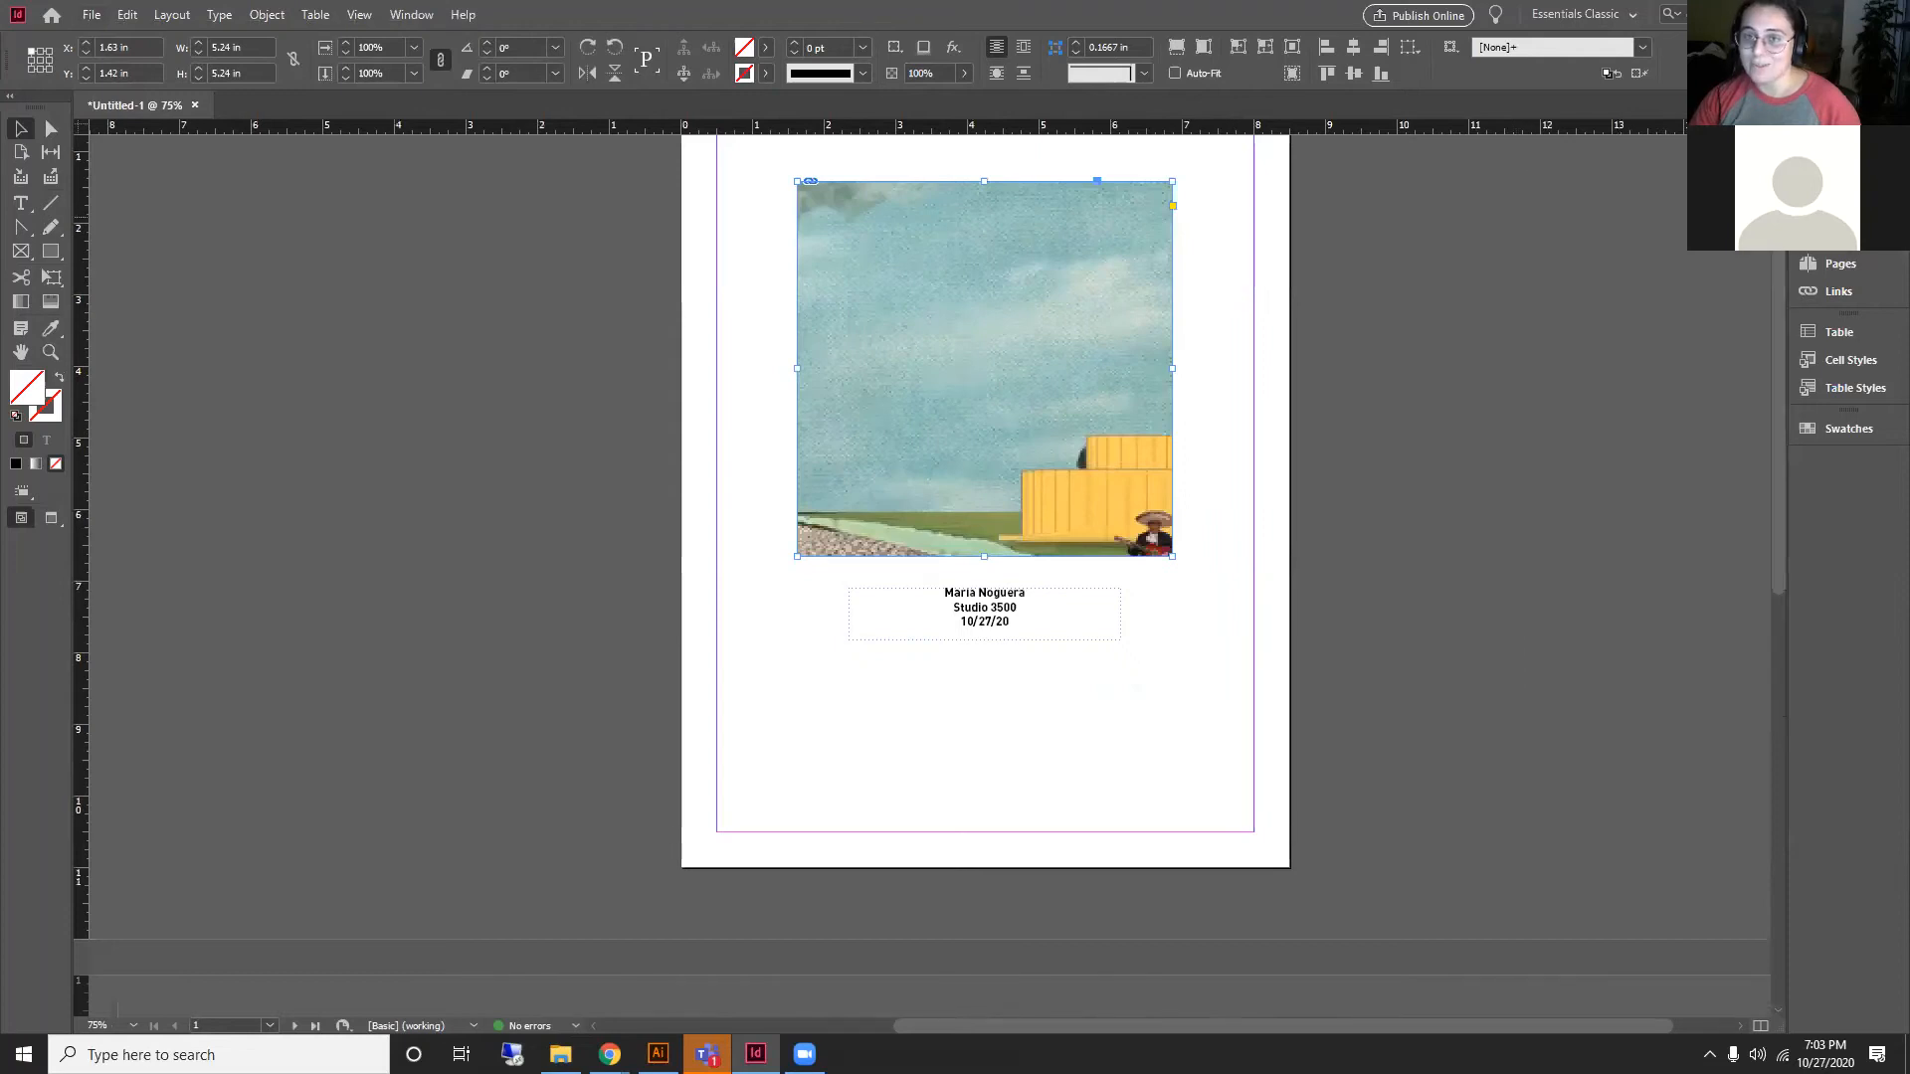
pyautogui.click(1114, 426)
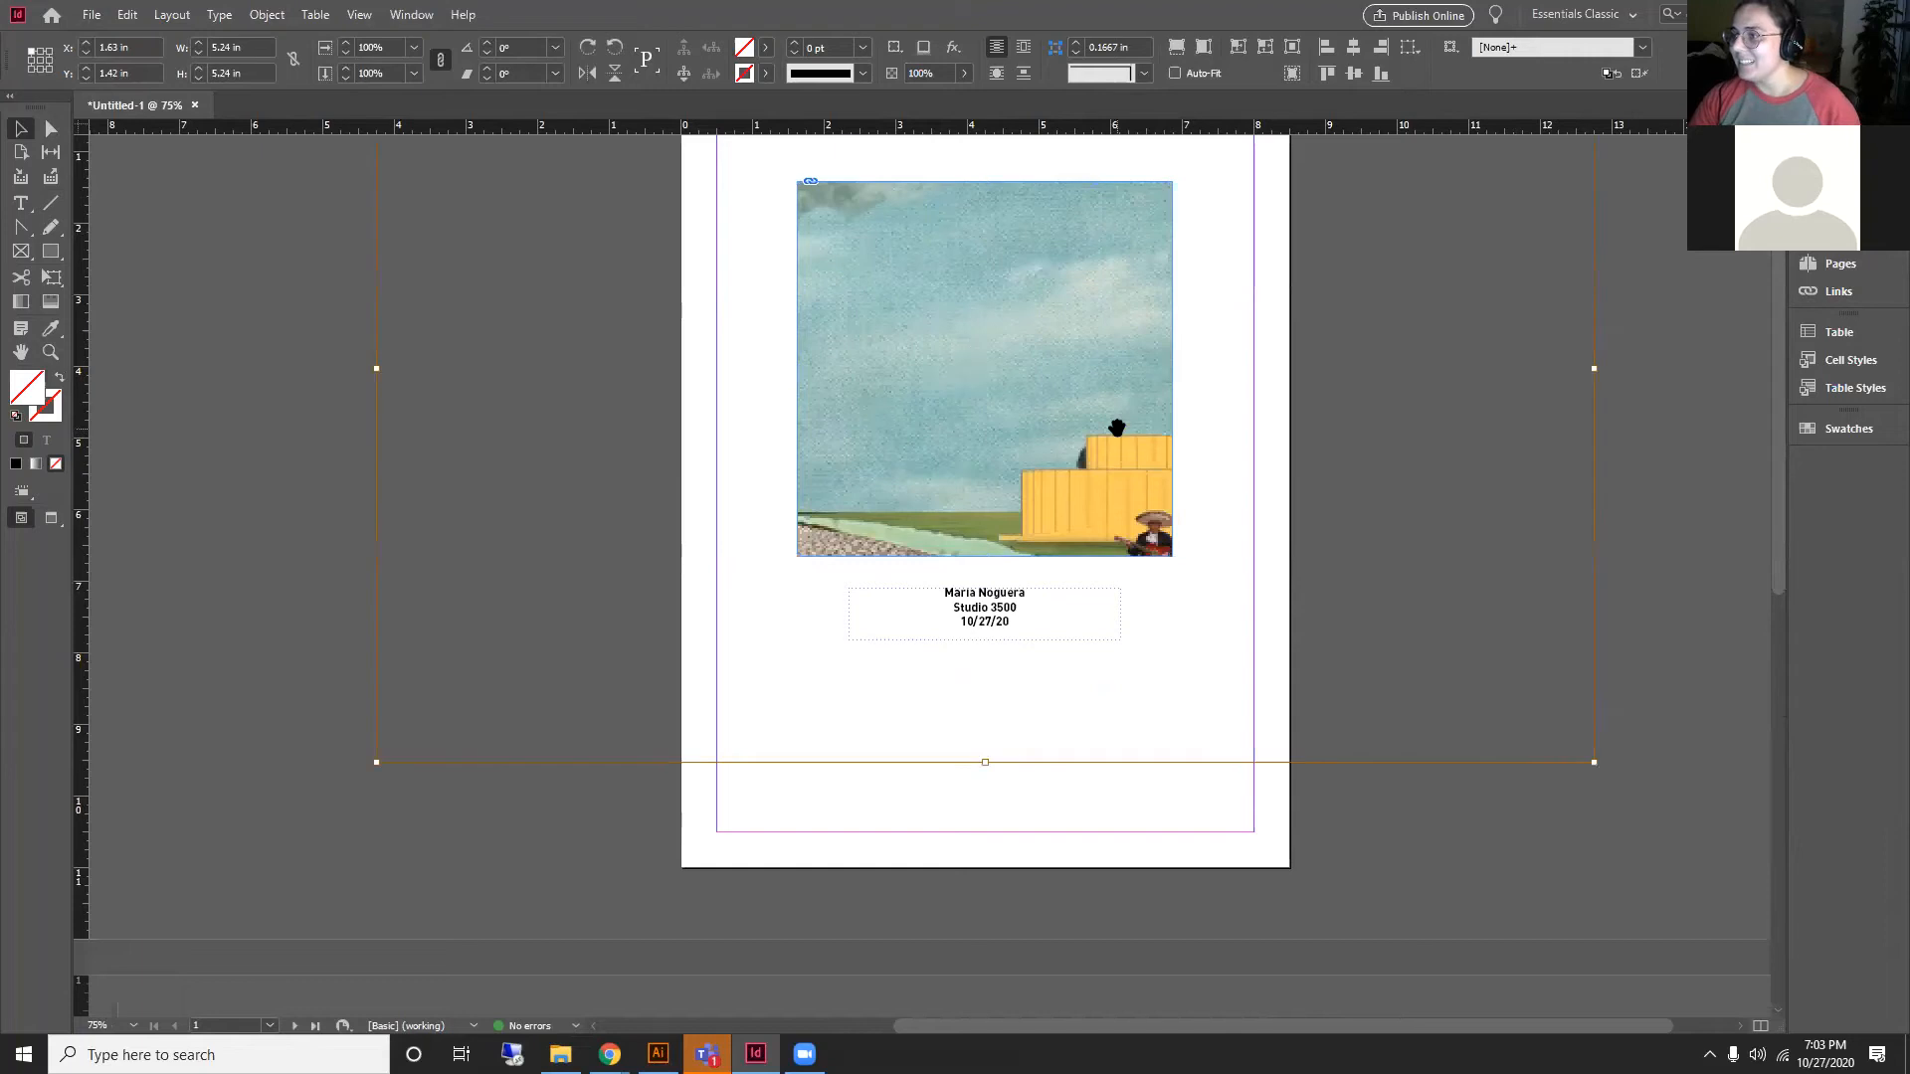
pyautogui.scroll(2, 1161, 606)
pyautogui.scroll(-1, 1178, 607)
pyautogui.hotkey('ctrl', '-')
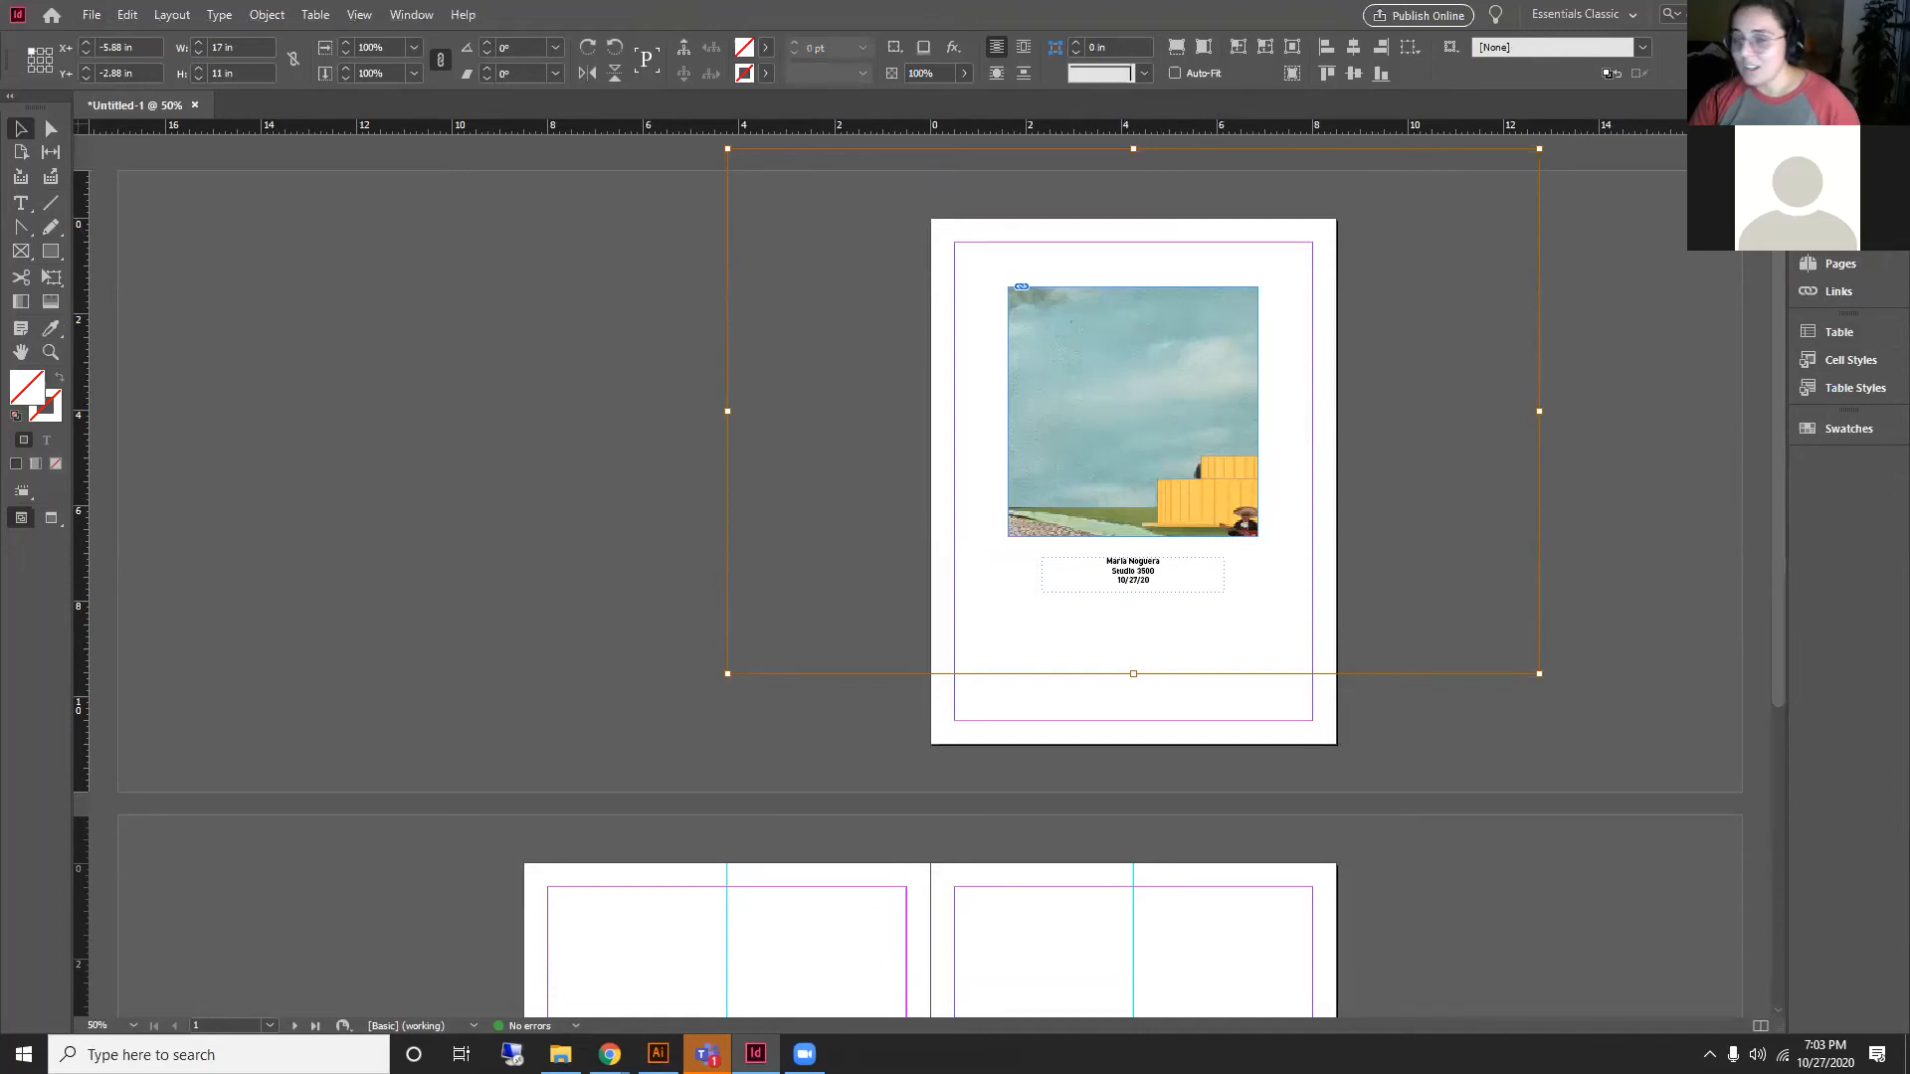
# Step: Switch Auto-Fit on and off again for the selected image, and apply Content-Aware Fit to it
pyautogui.click(1846, 195)
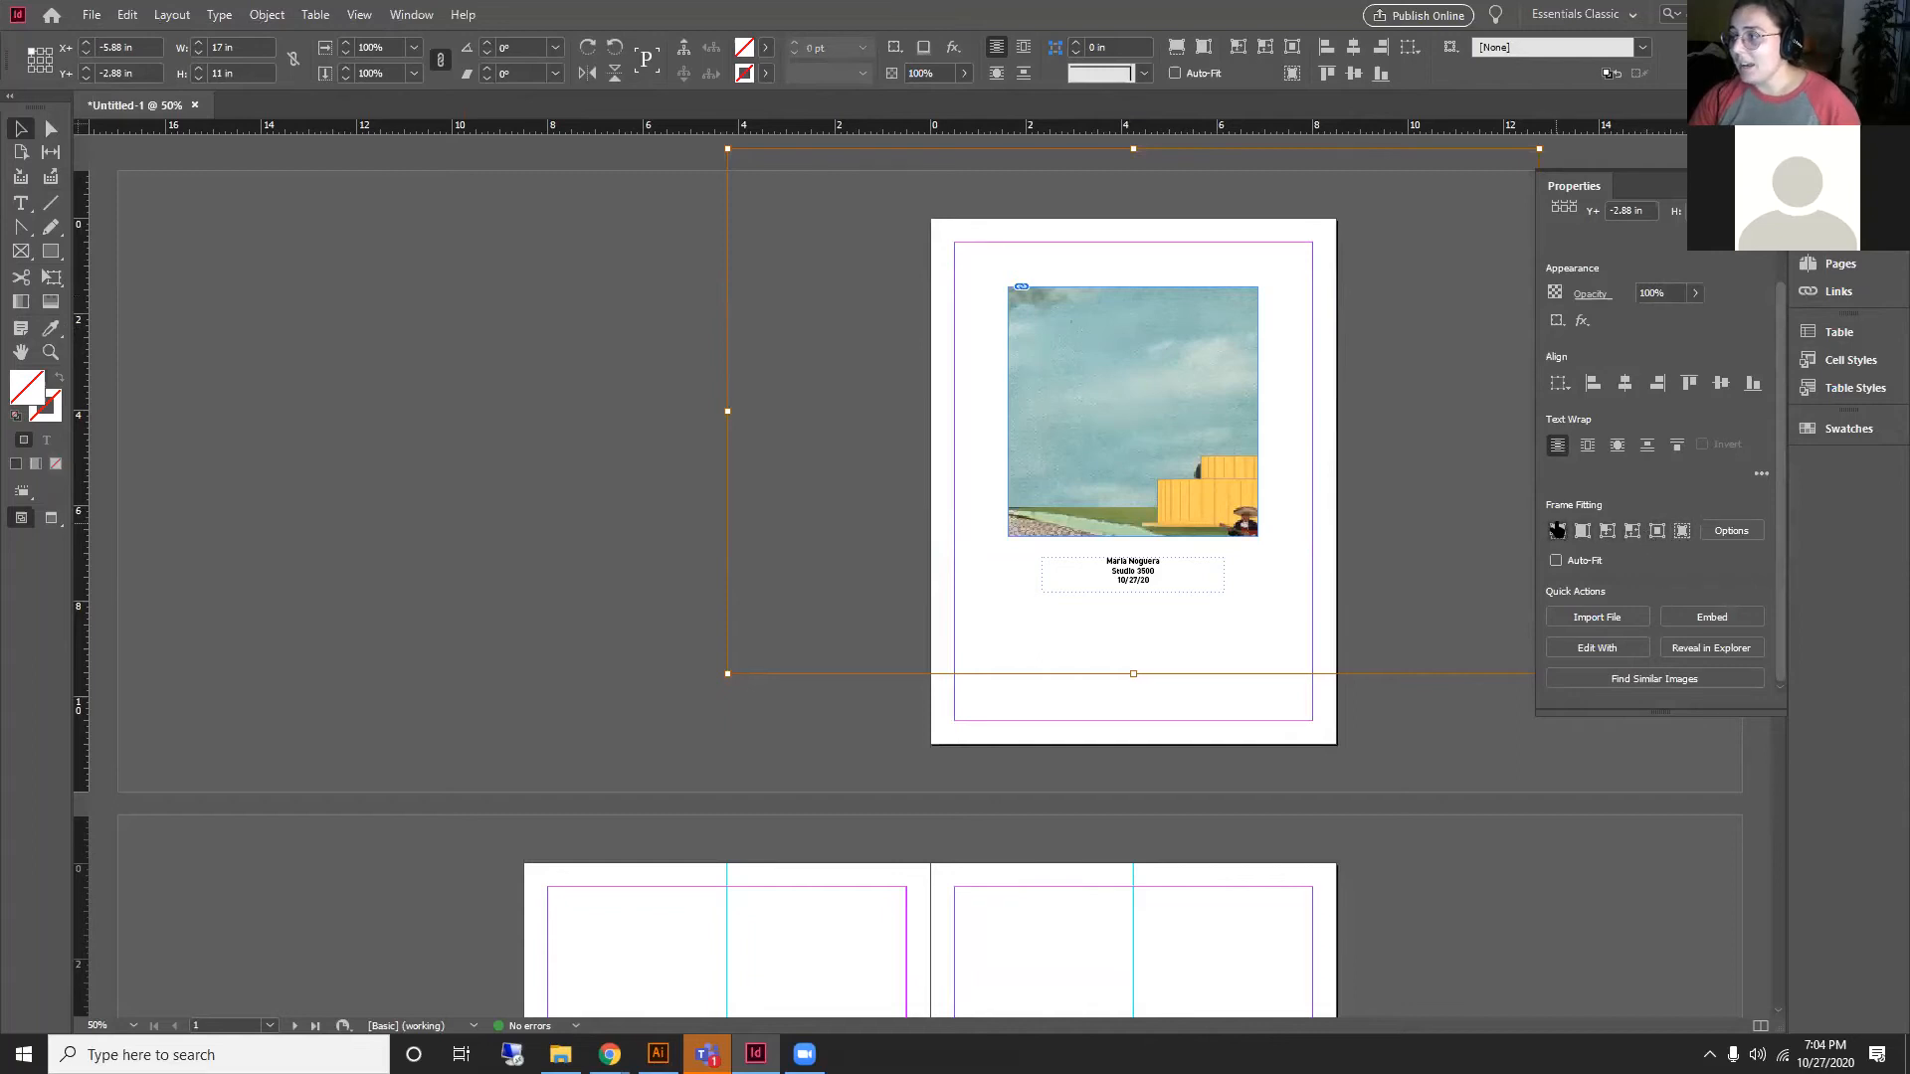
pyautogui.click(1555, 562)
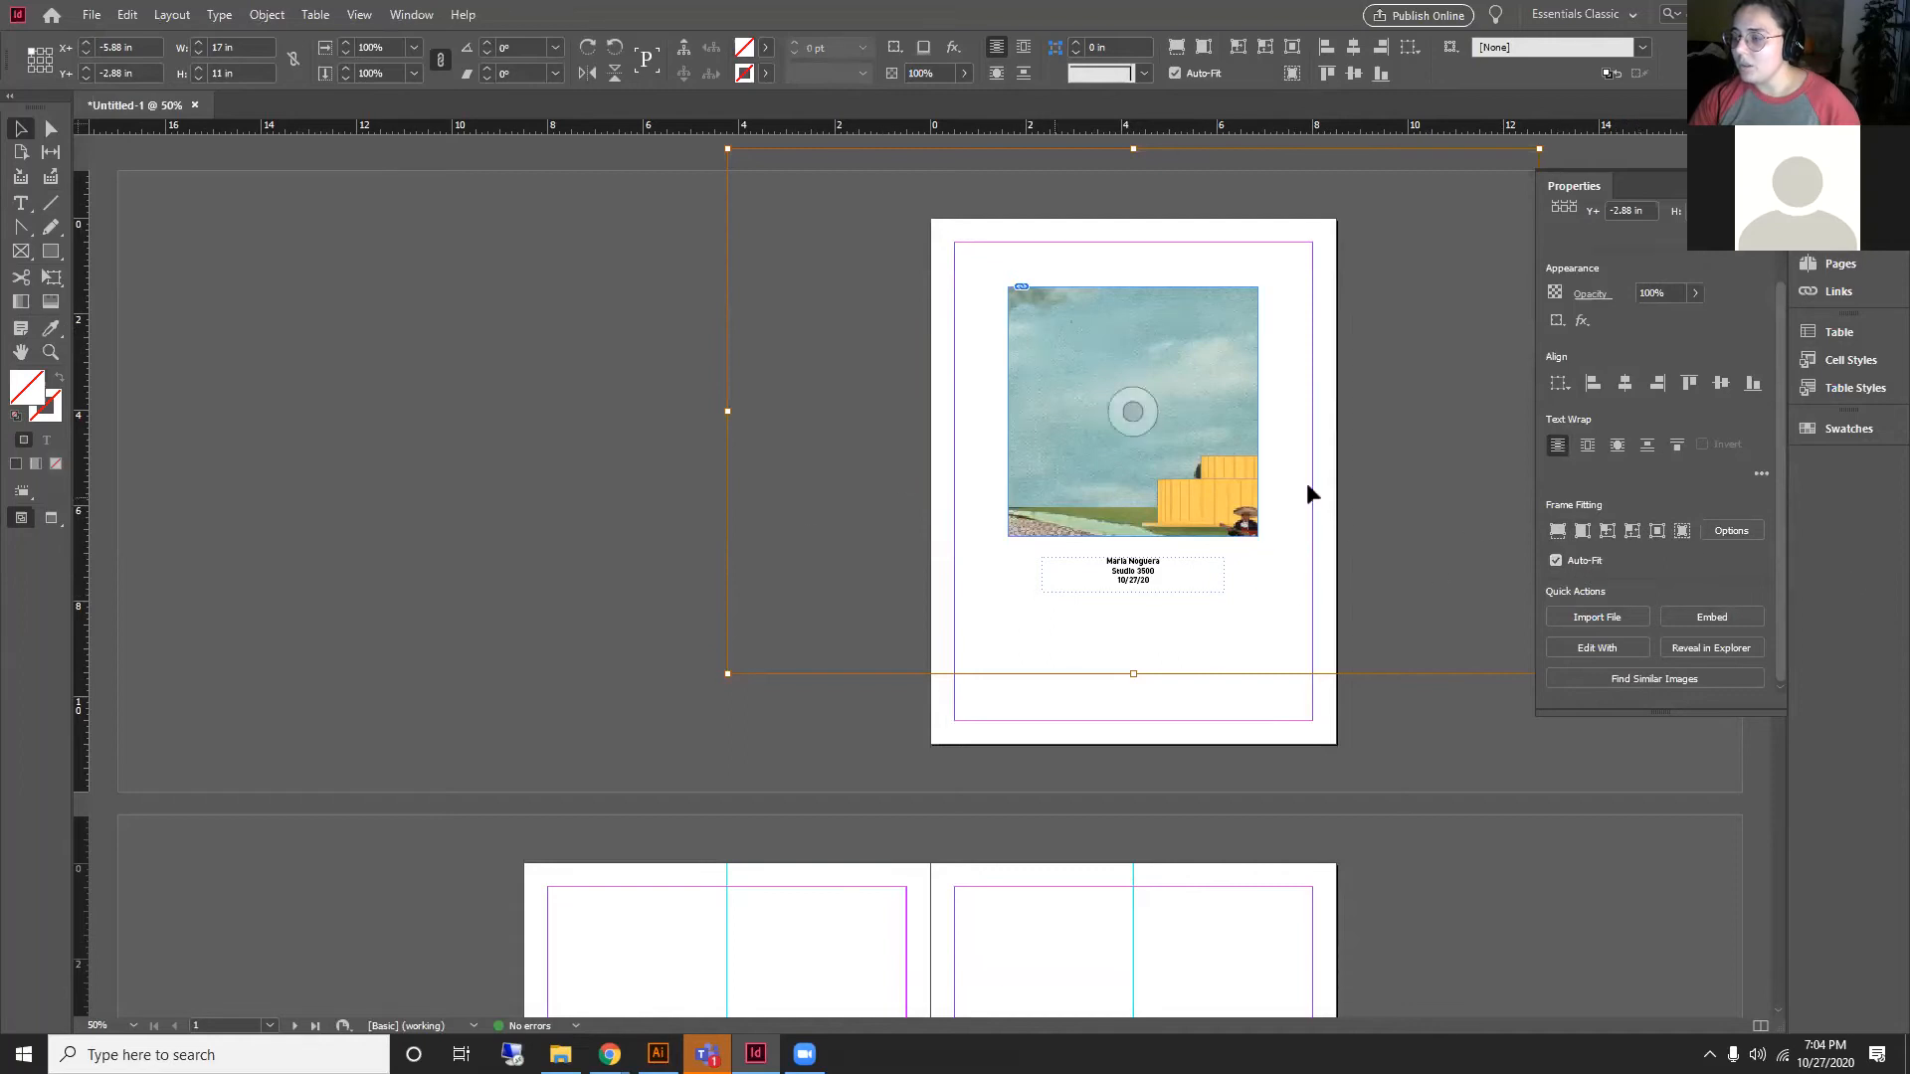
pyautogui.click(1555, 560)
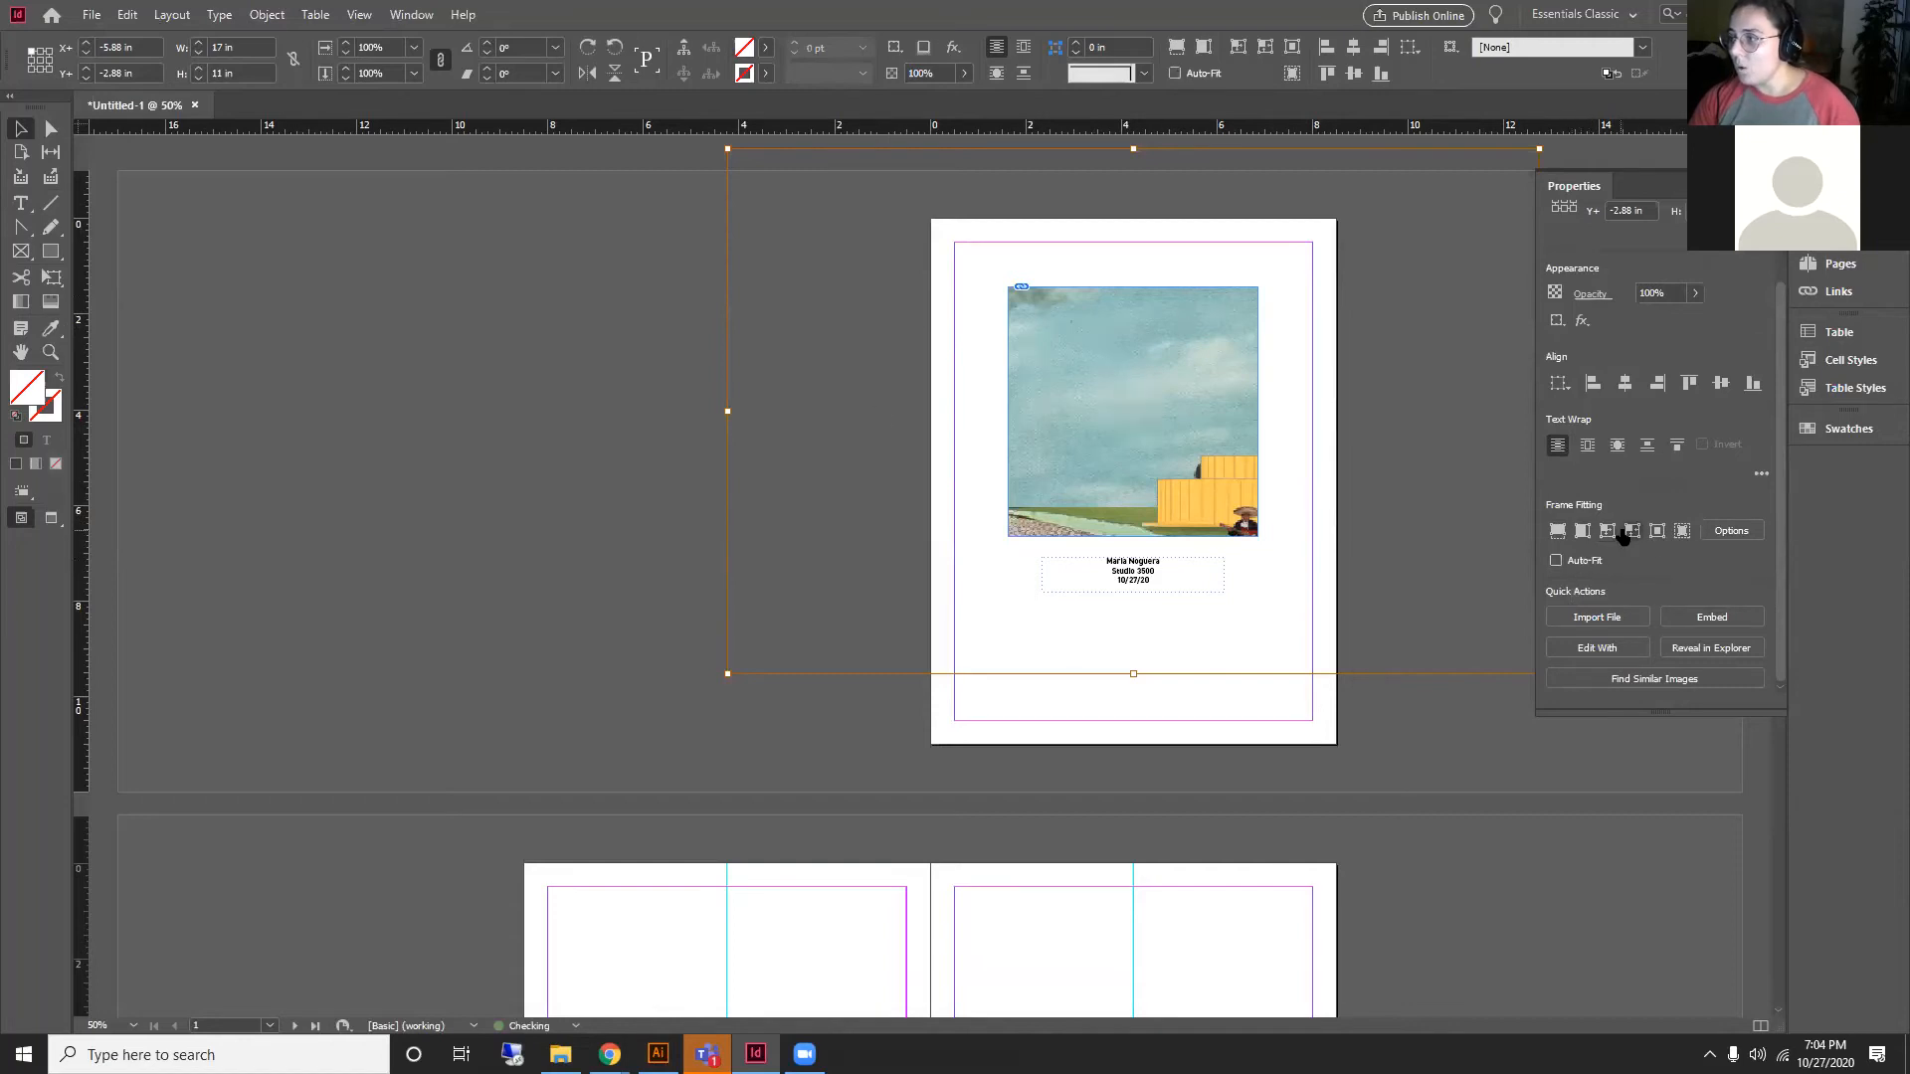
pyautogui.click(1682, 532)
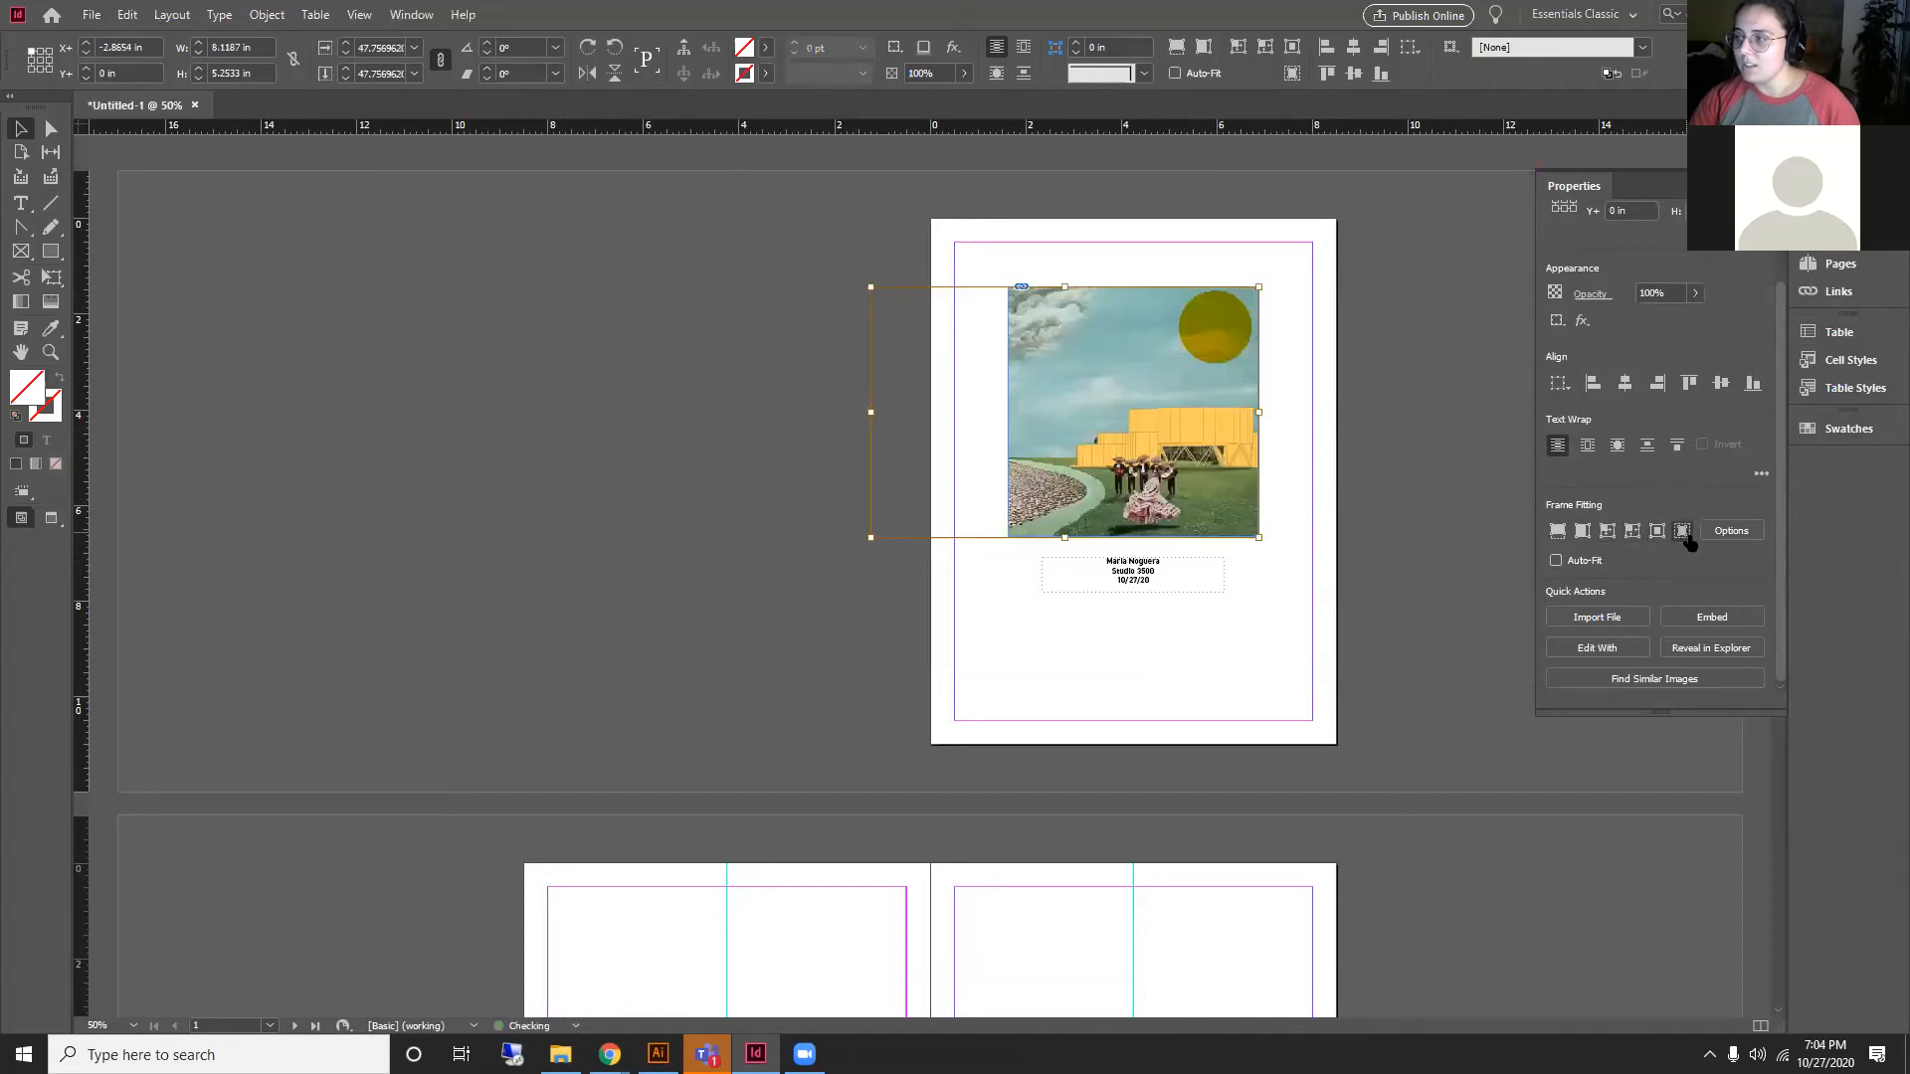
# Step: Reposition the image content horizontally within its frame to about X -1.93 in and deselect it
pyautogui.hotkey('ctrl', '1')
pyautogui.hotkey('ctrl', '-')
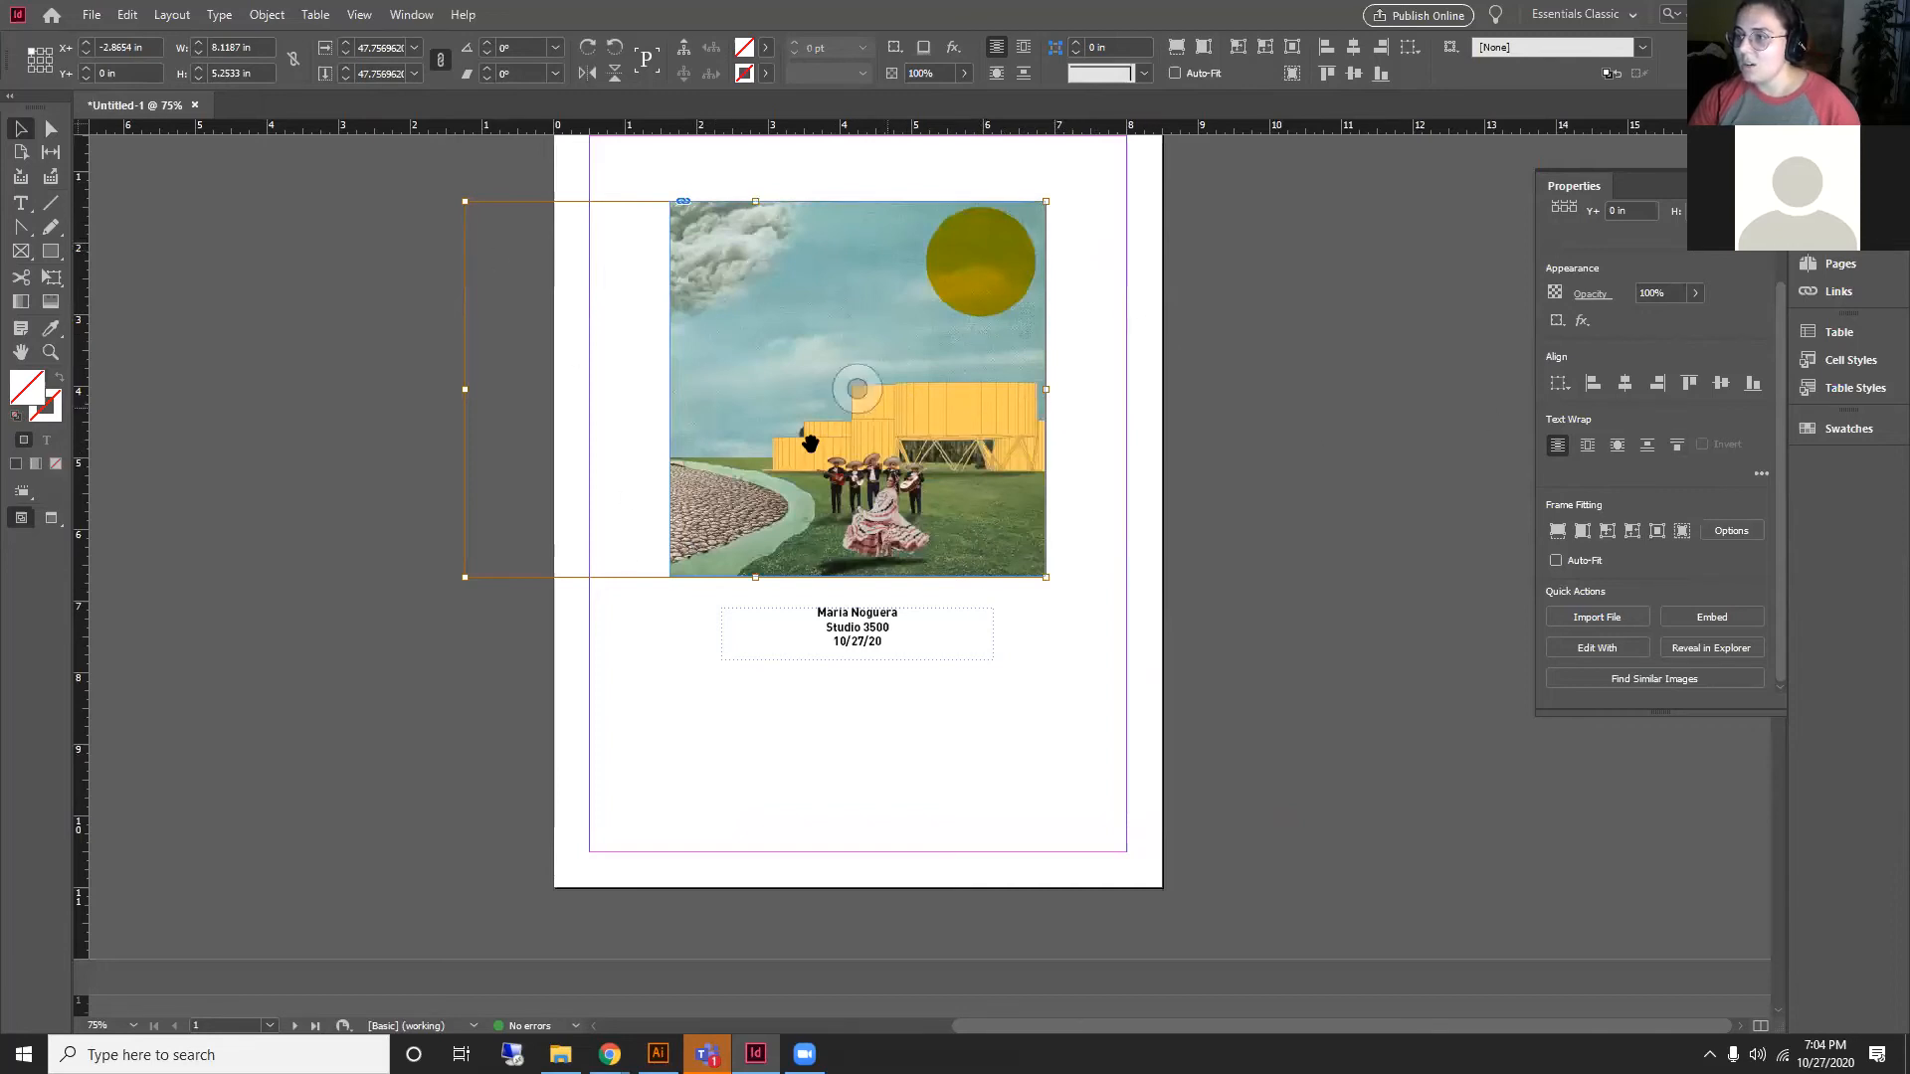
pyautogui.moveTo(860, 389); pyautogui.dragTo(1062, 398)
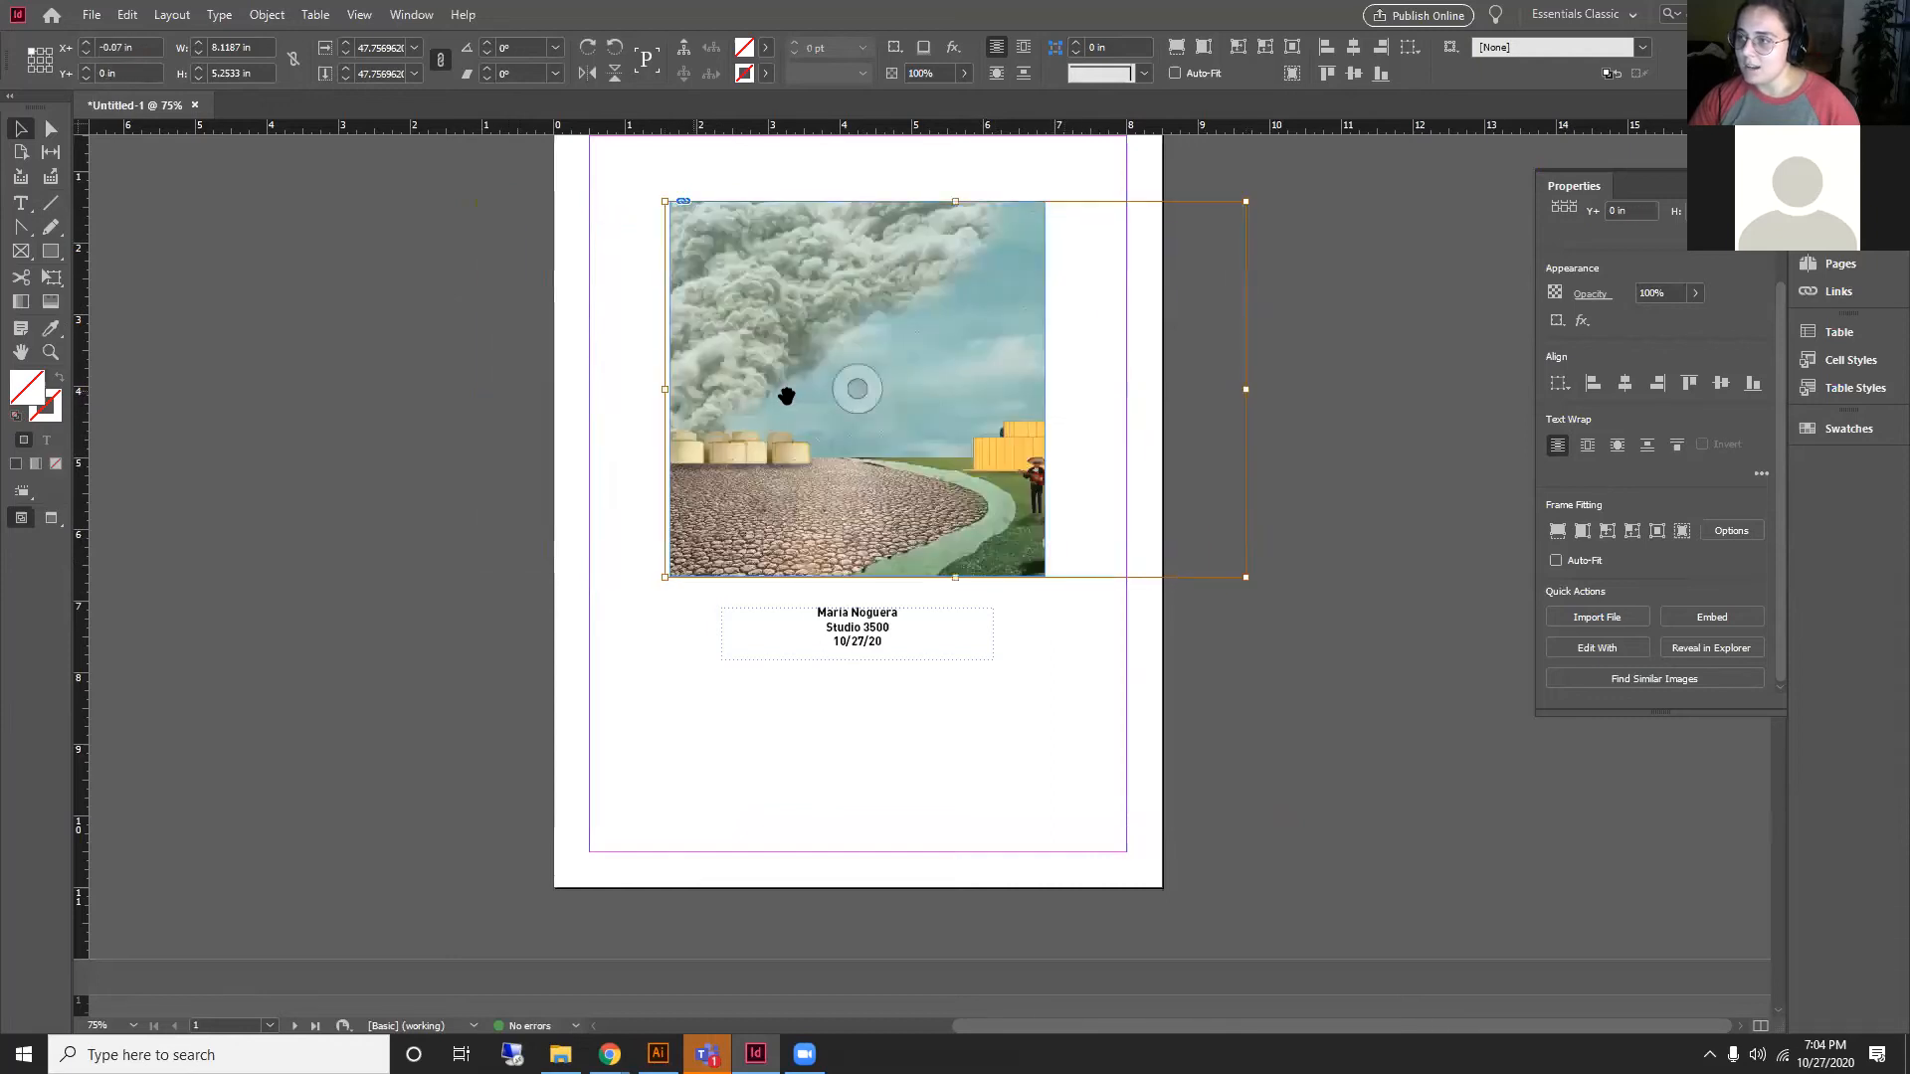
pyautogui.moveTo(853, 386); pyautogui.dragTo(716, 398)
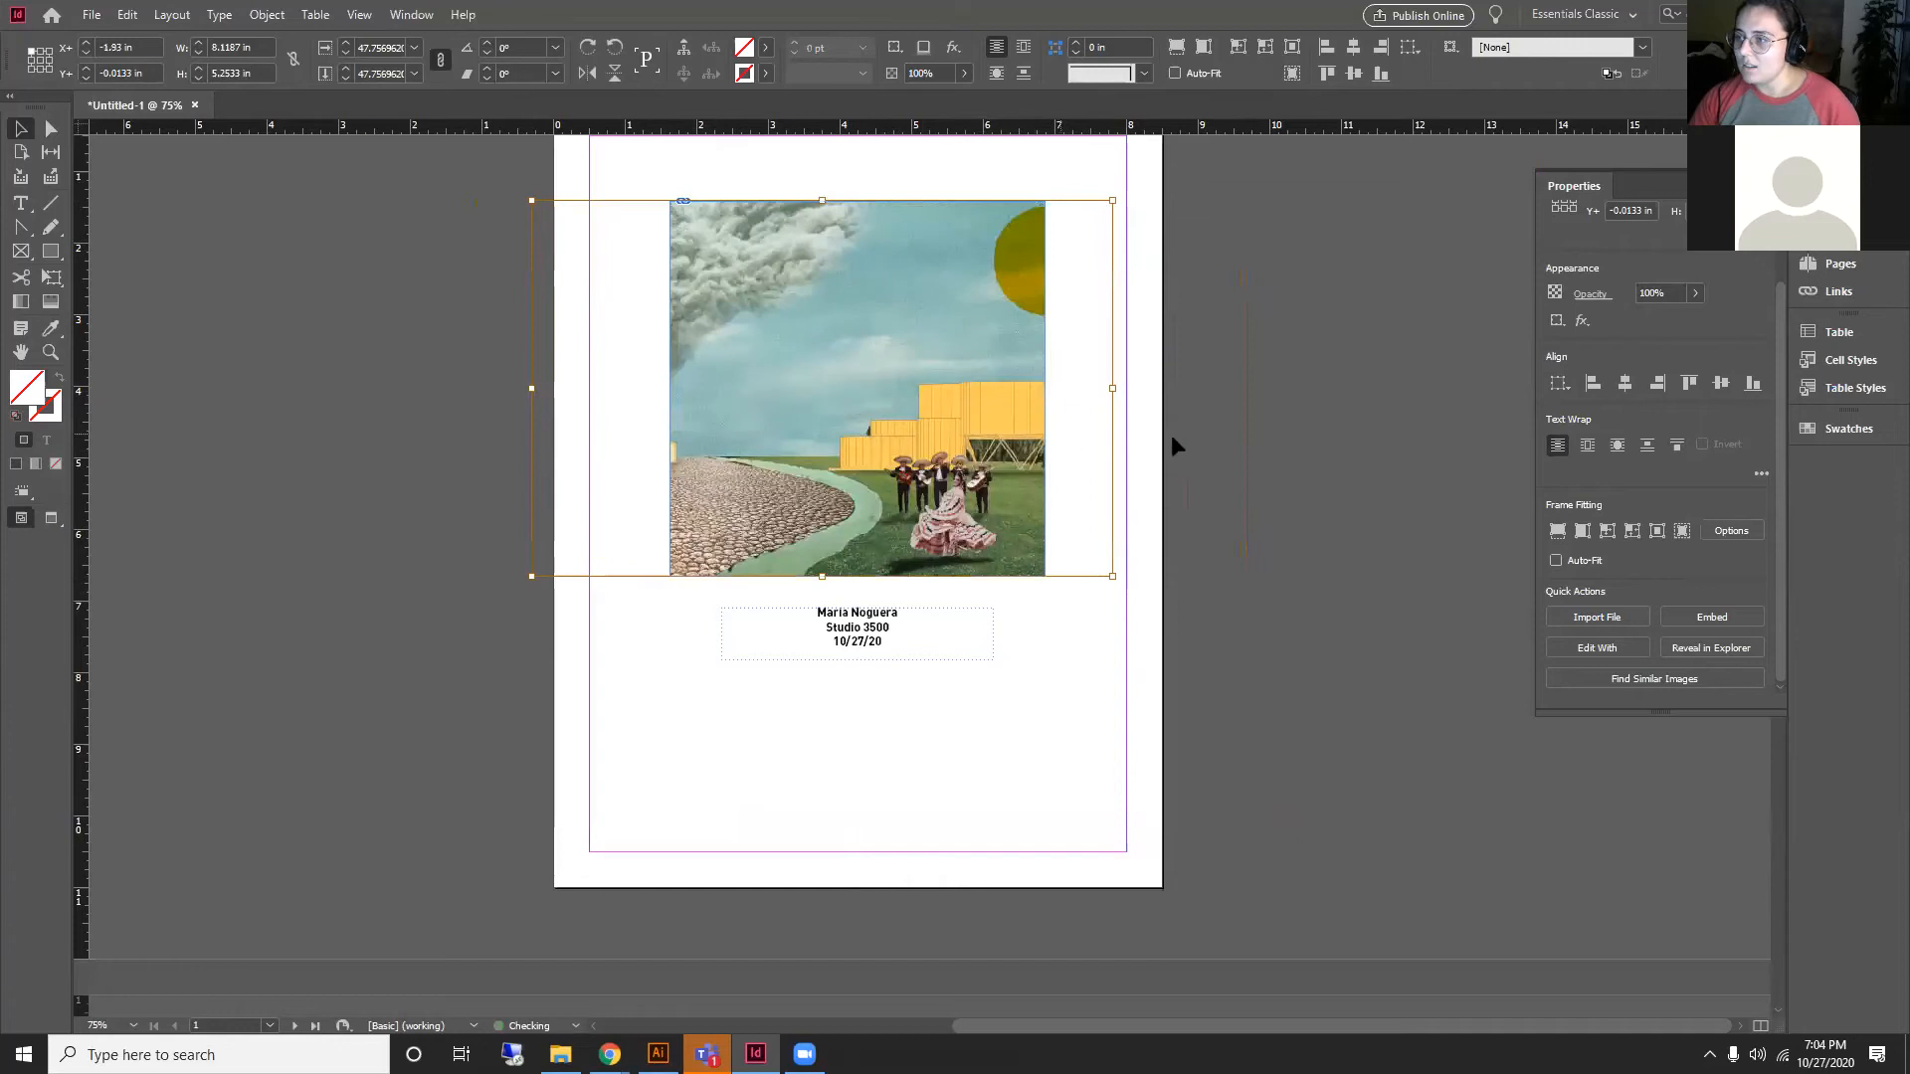
pyautogui.click(716, 140)
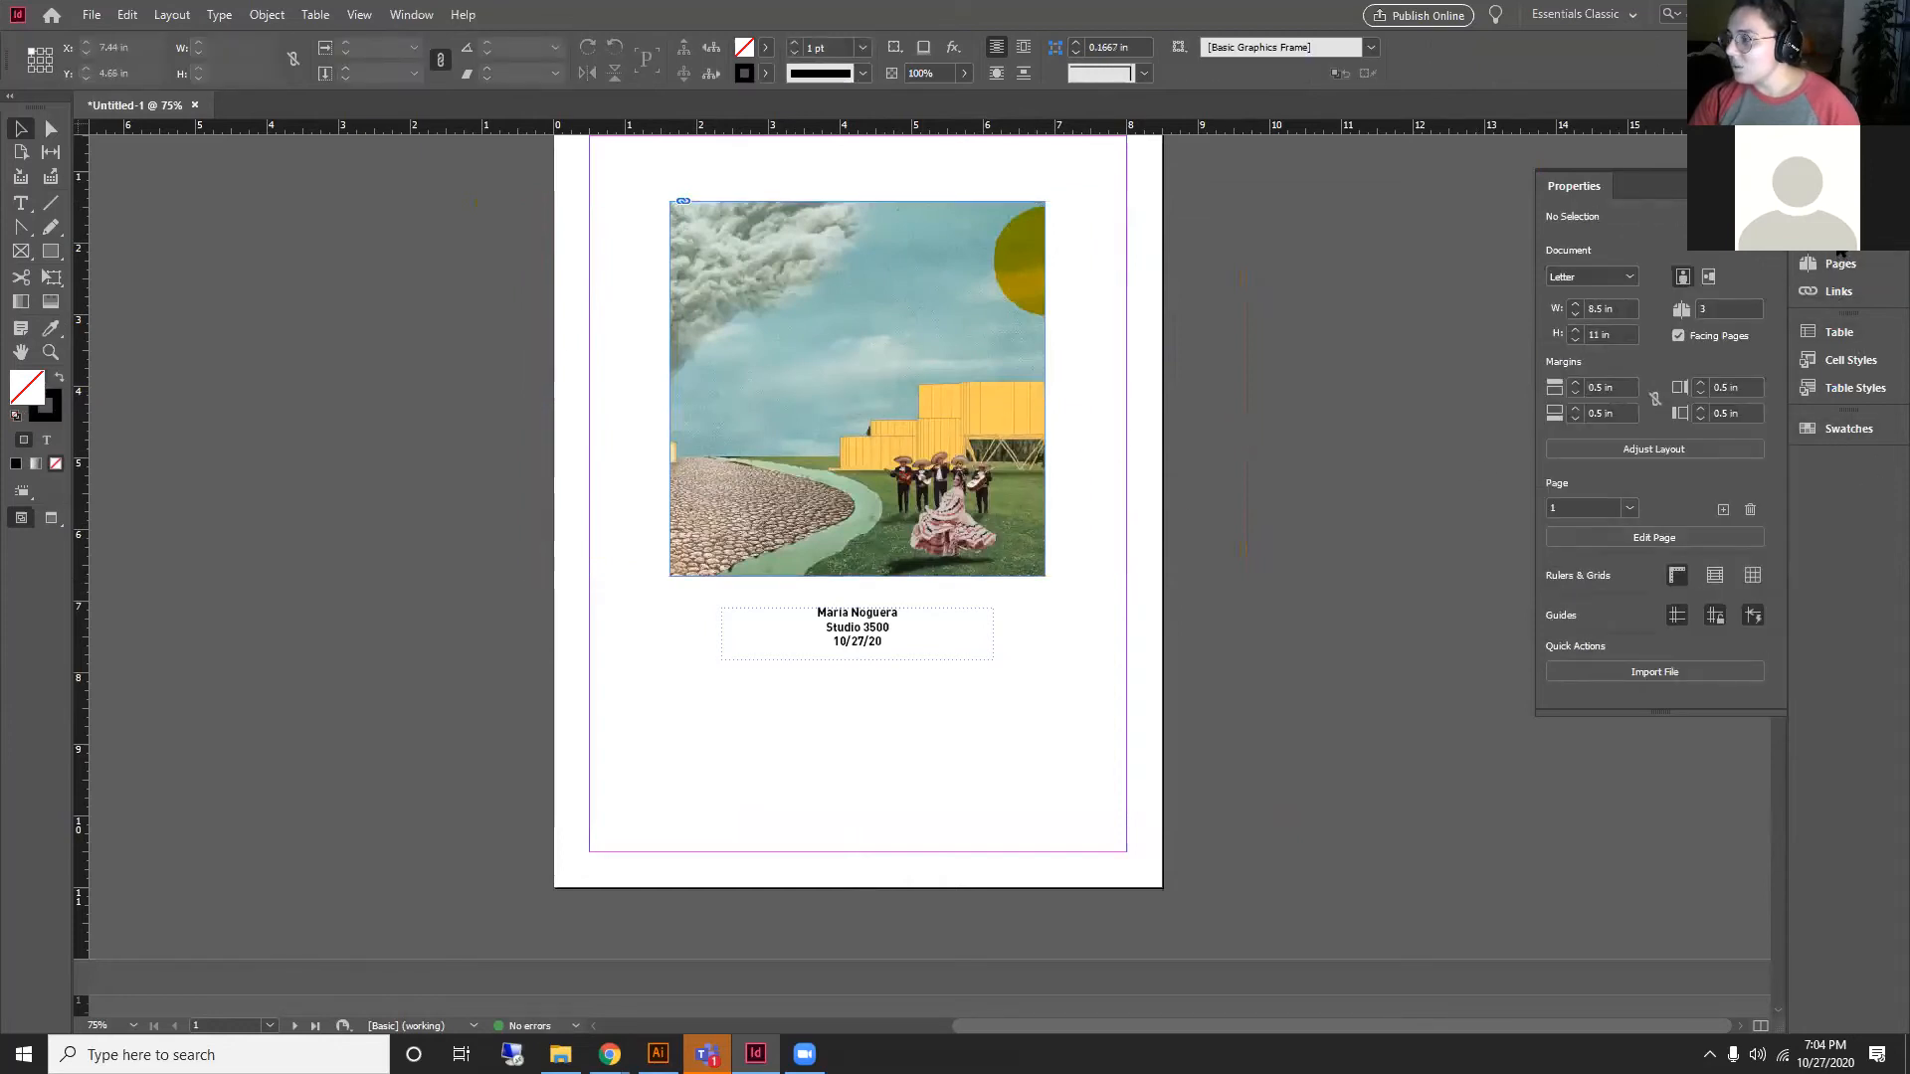
# Step: Compare the fitting options on the image content in turn: Fill Frame Proportionally, Fit Content Proportionally, Fit Content to Frame and Fit Frame to Content
pyautogui.click(819, 409)
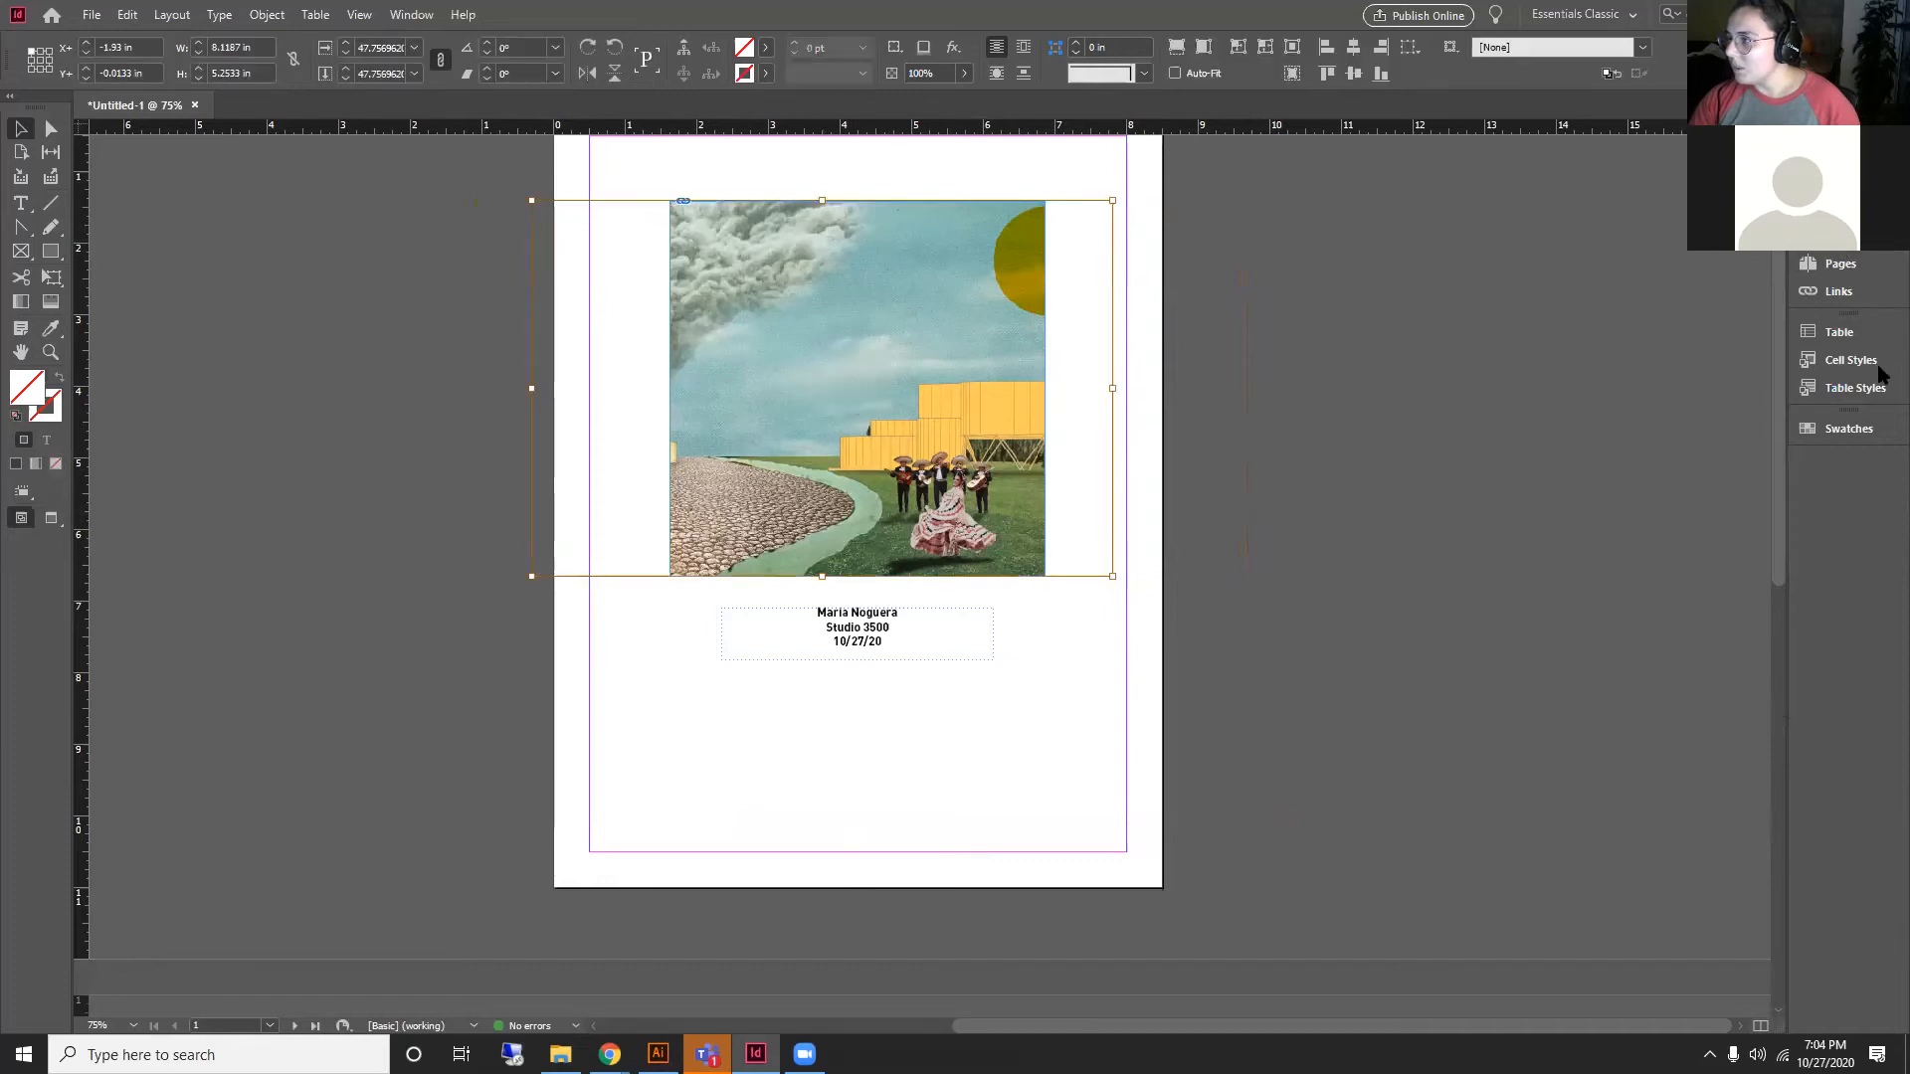
pyautogui.click(1846, 195)
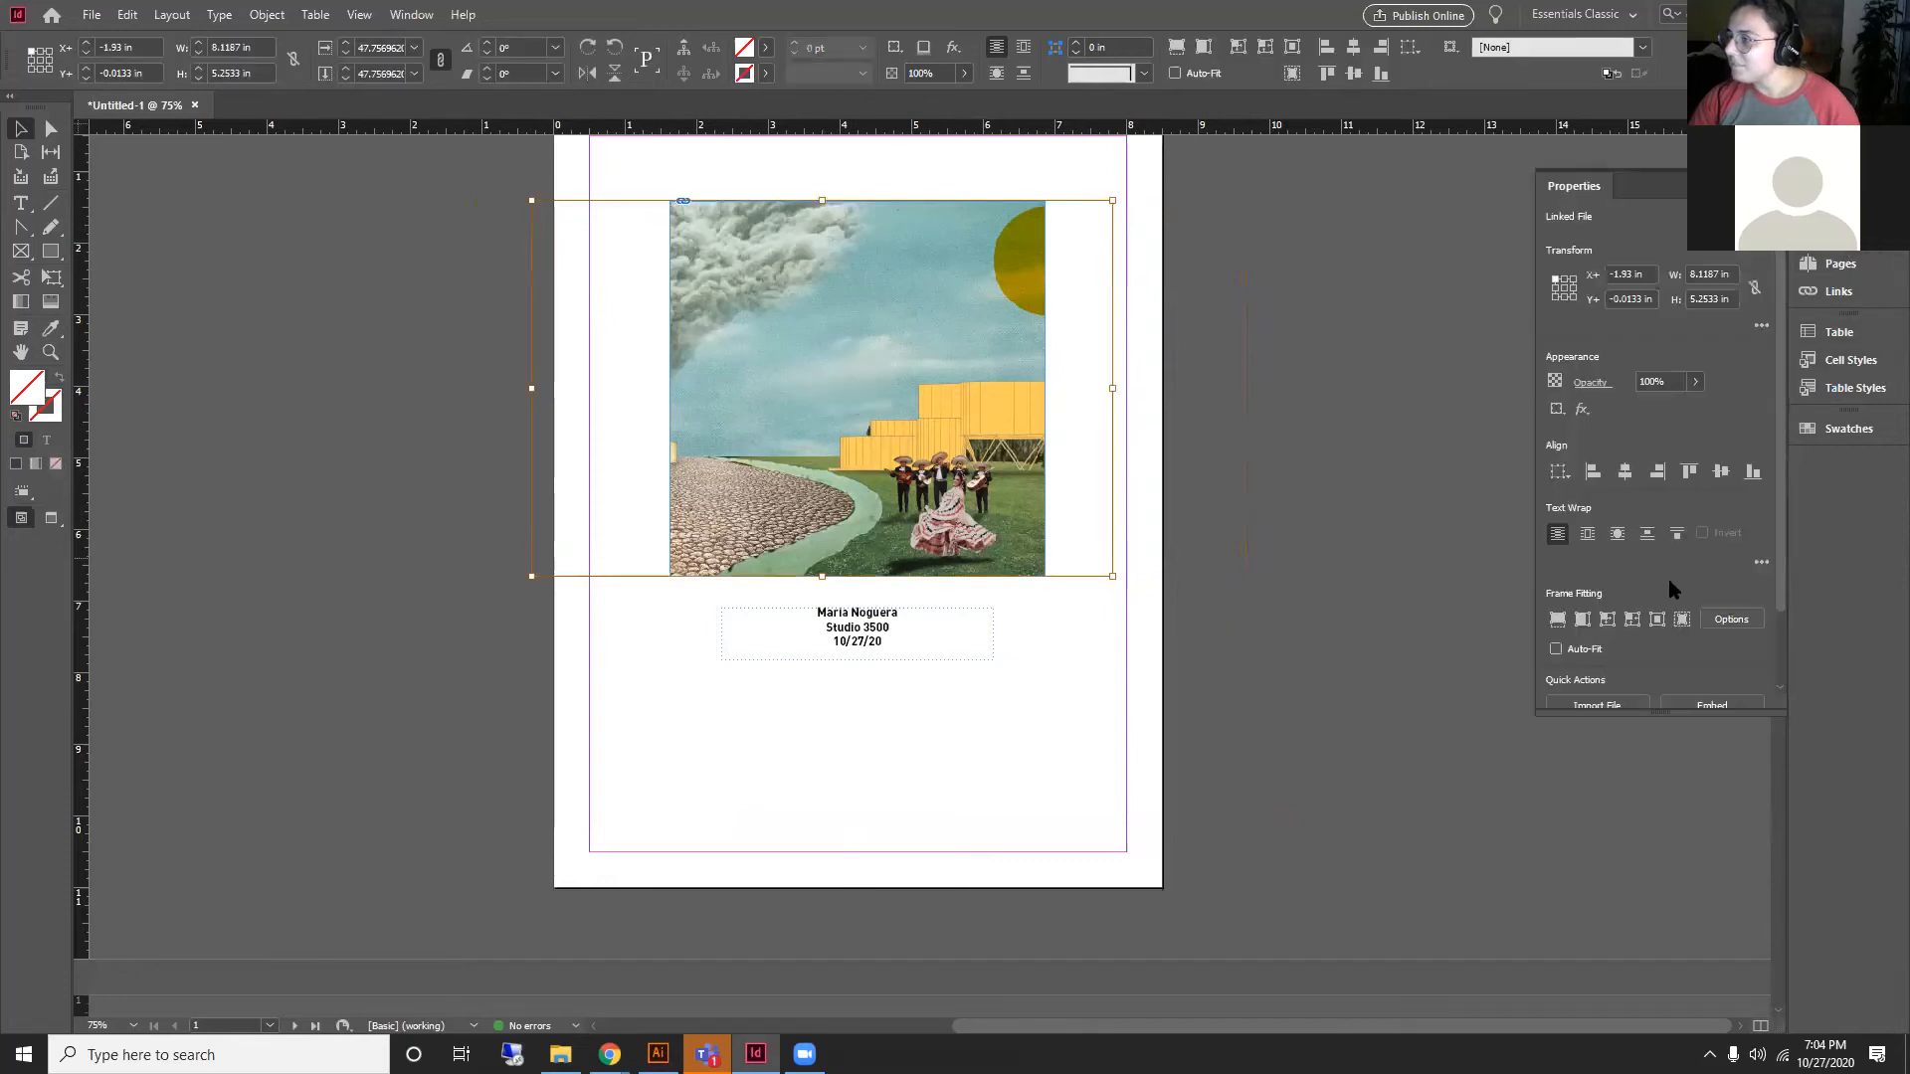
pyautogui.click(1558, 620)
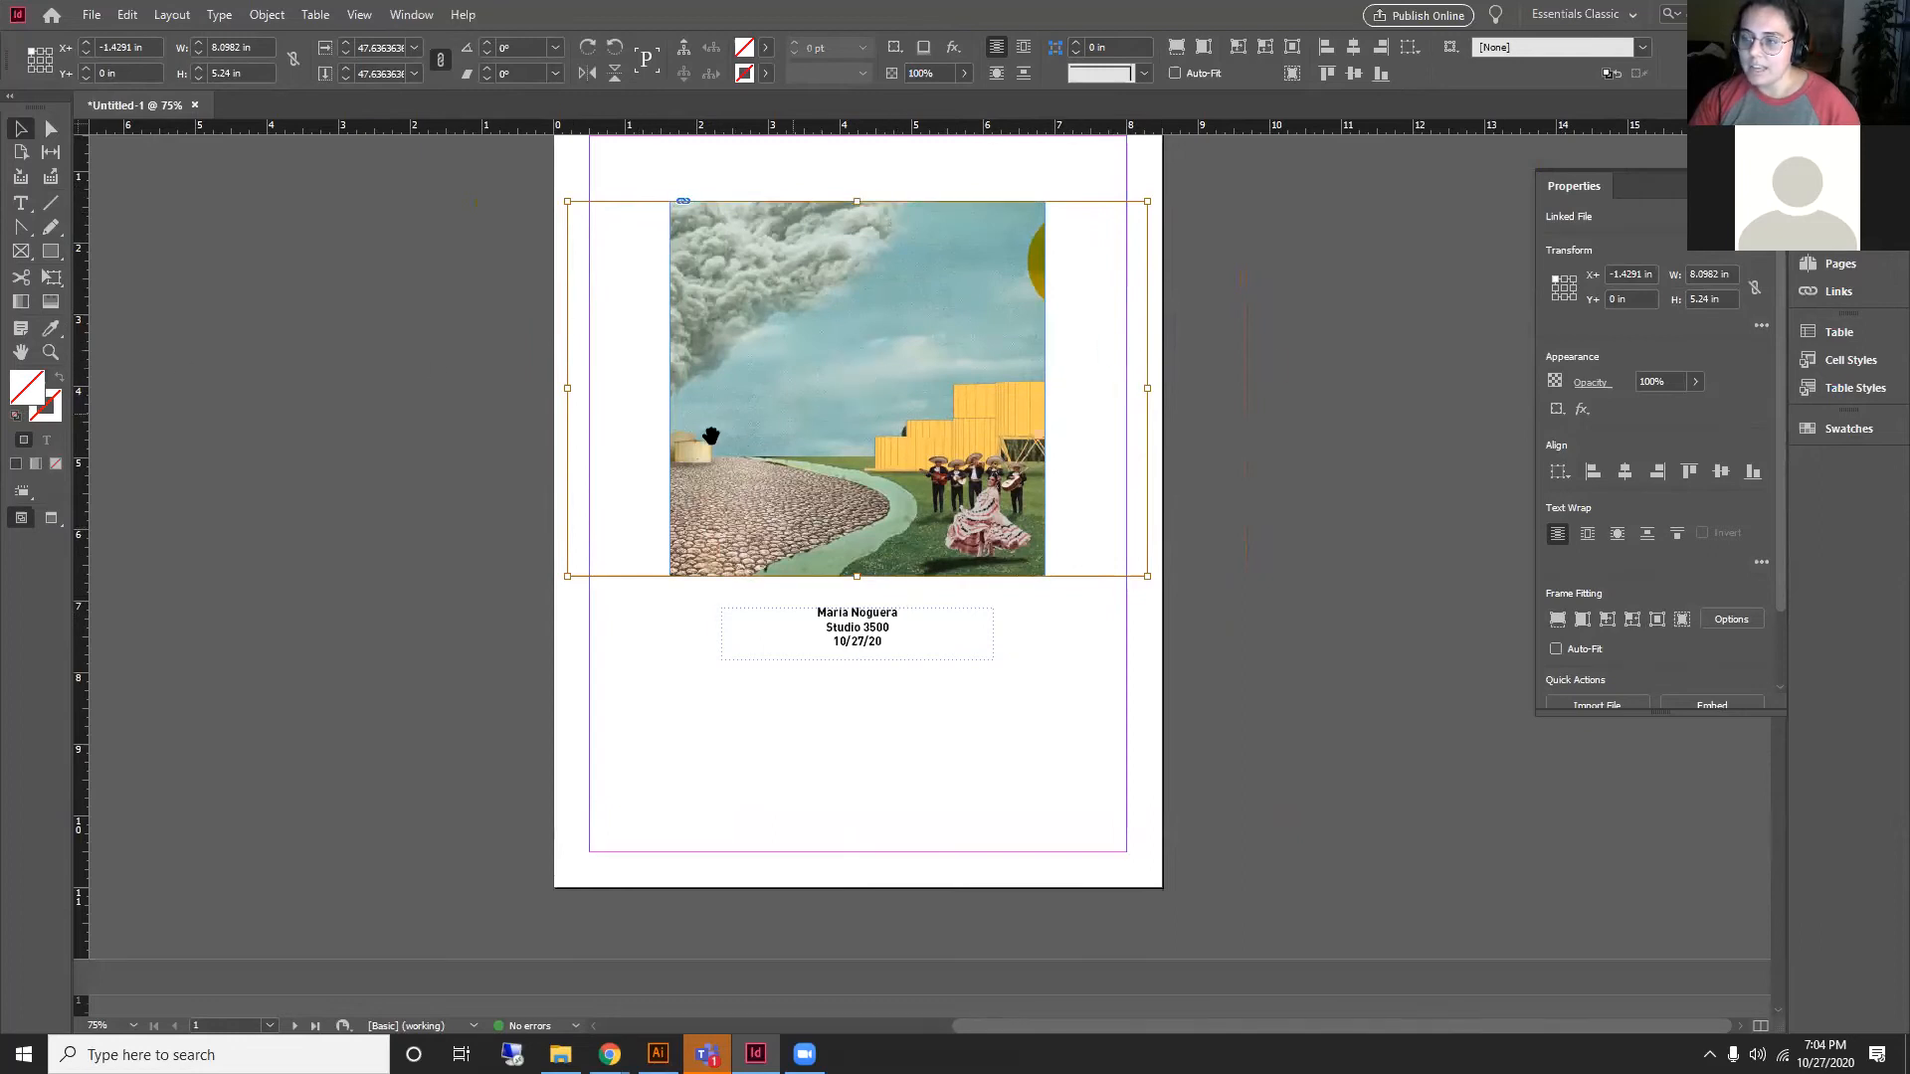
pyautogui.click(1583, 622)
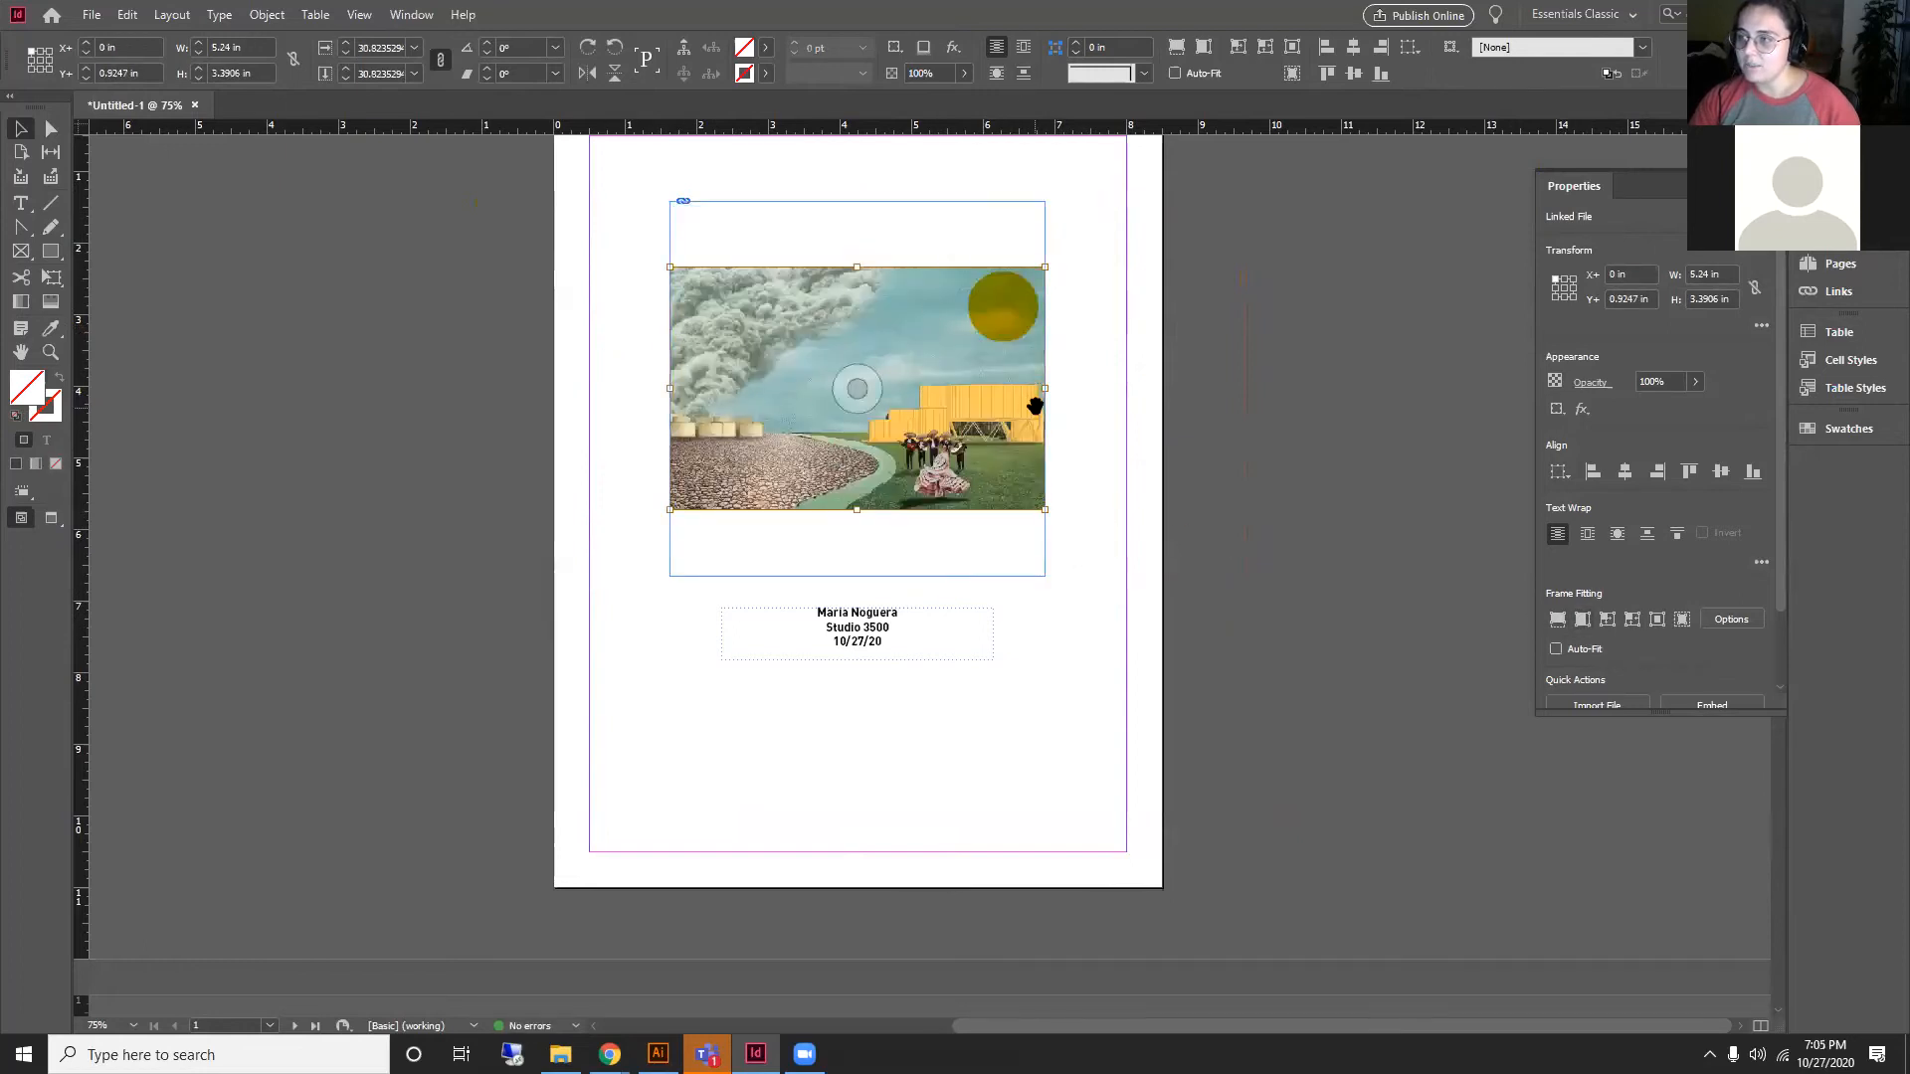
pyautogui.click(1608, 619)
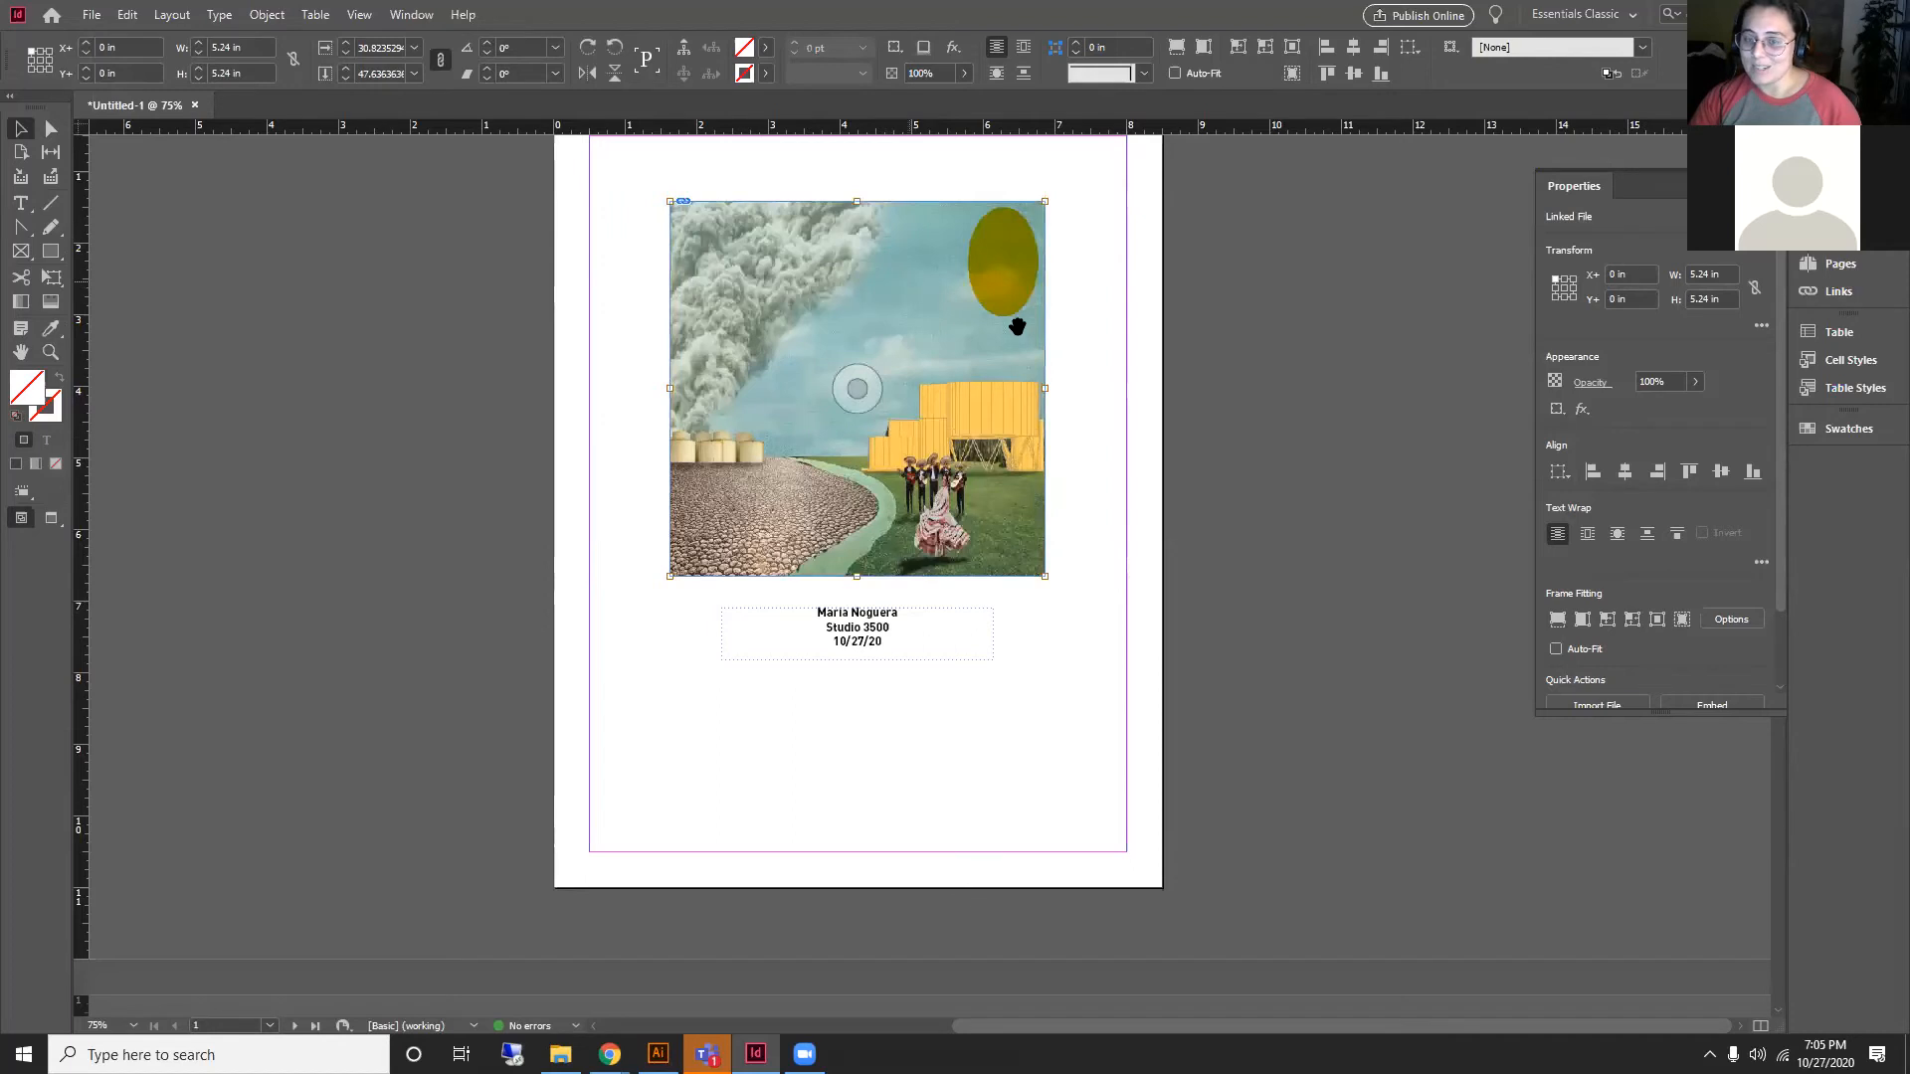
pyautogui.click(1632, 621)
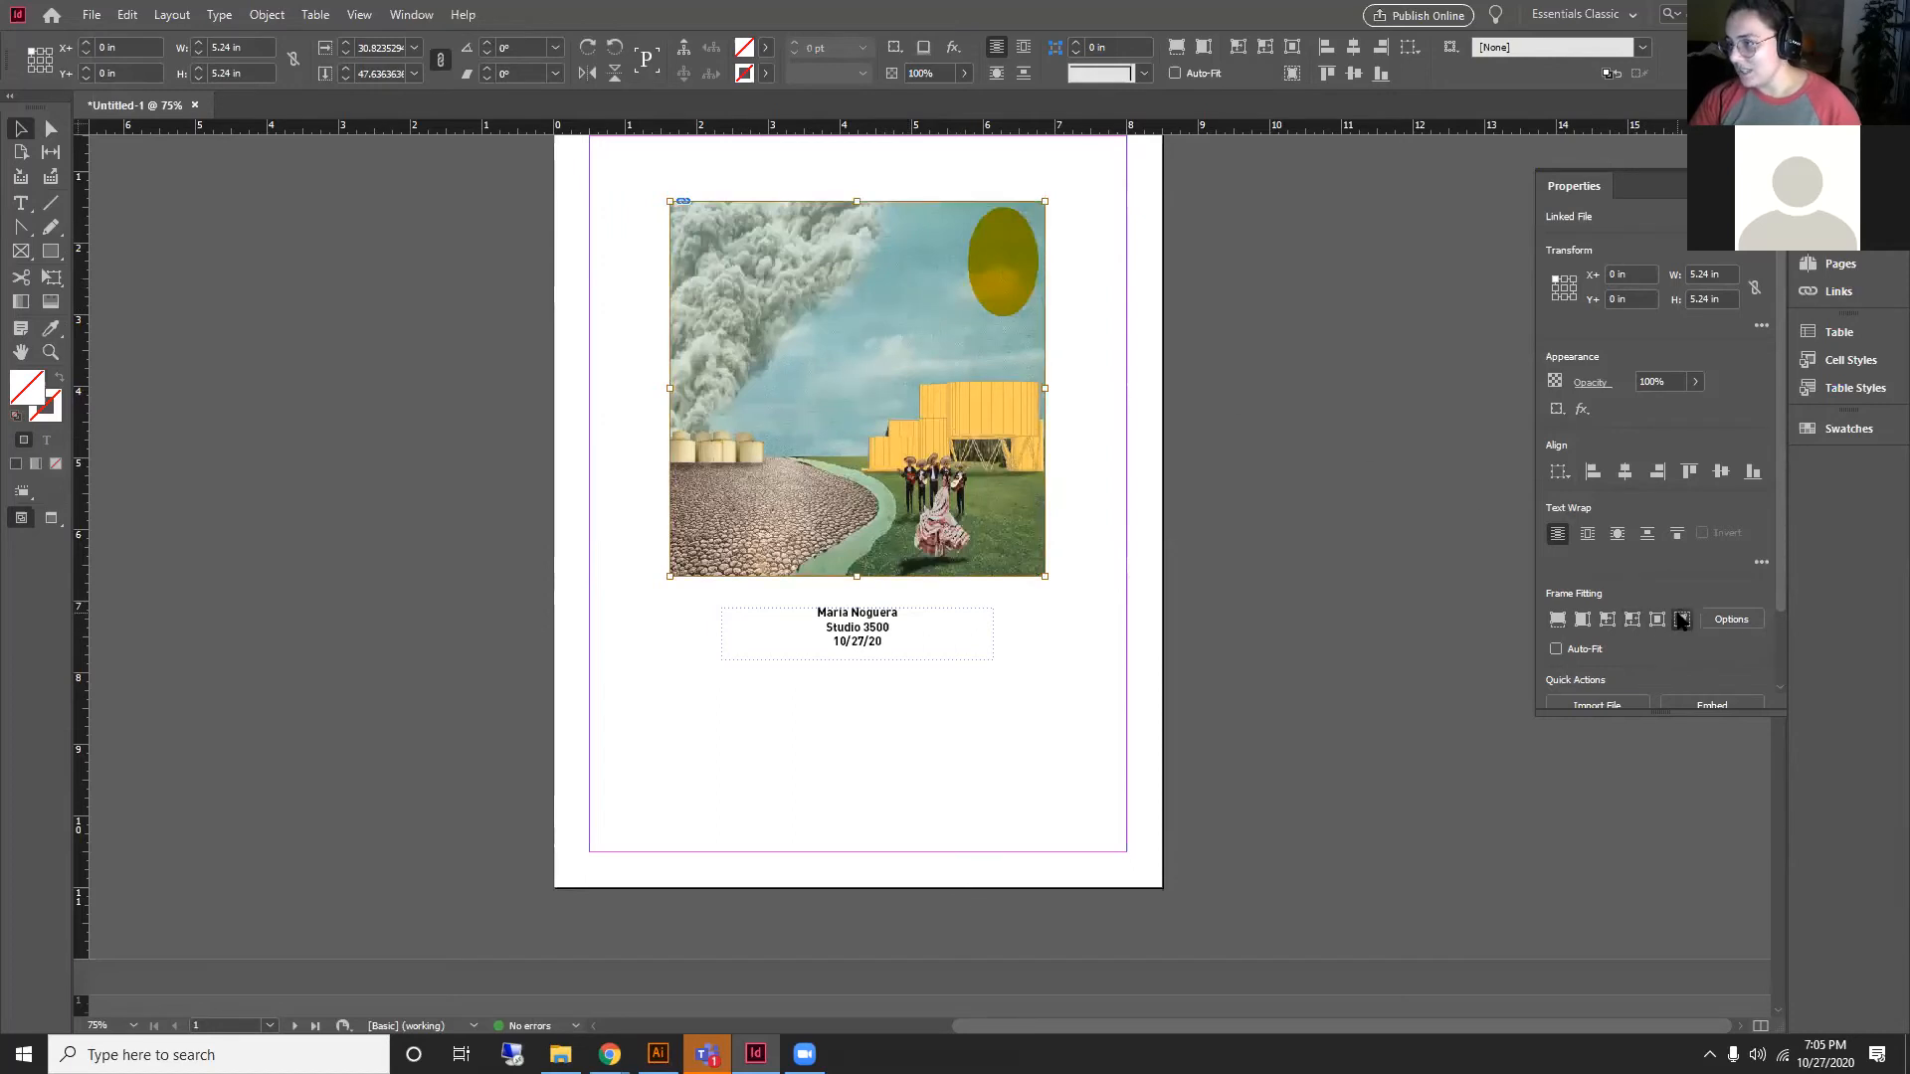
# Step: Widen the cover image's frame on both sides to the page margins, making it 7.5 in wide
pyautogui.click(1262, 387)
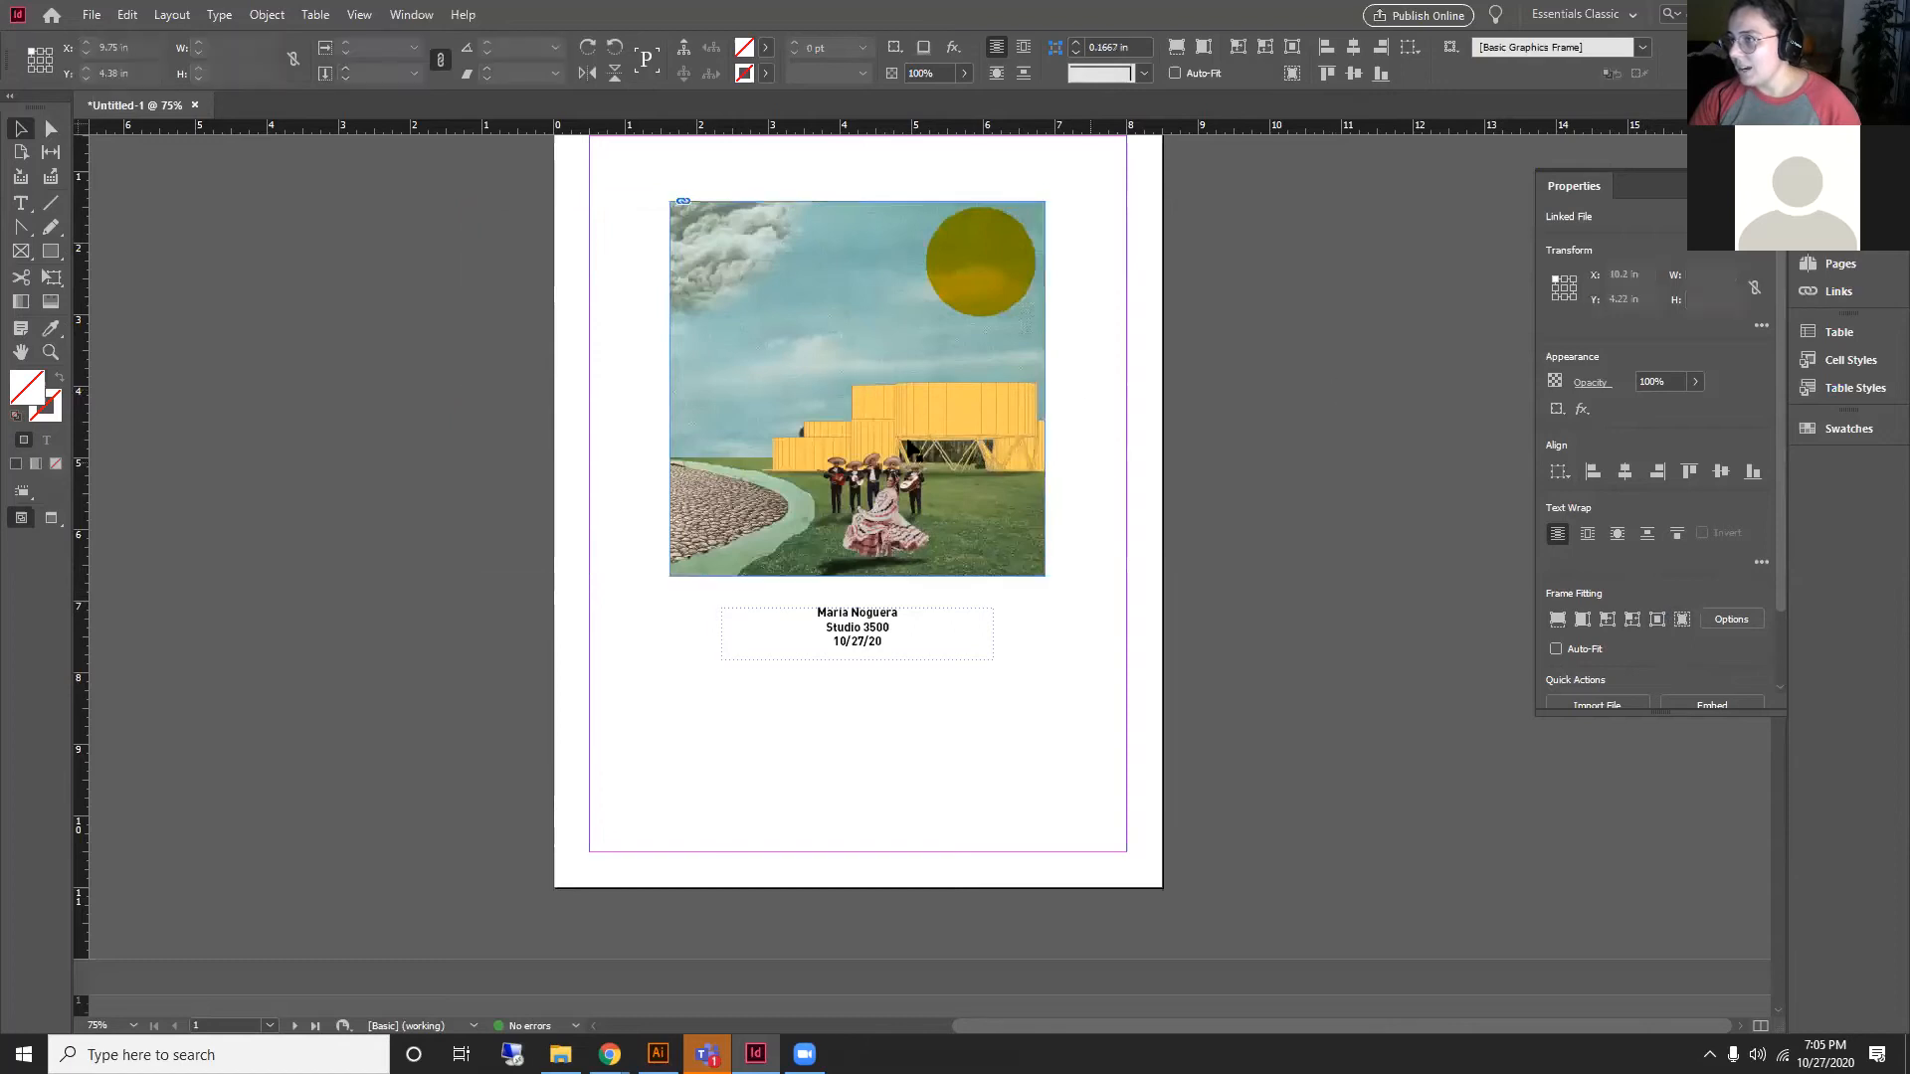
pyautogui.click(888, 428)
pyautogui.moveTo(1044, 387); pyautogui.dragTo(1128, 391)
pyautogui.moveTo(670, 388); pyautogui.dragTo(590, 389)
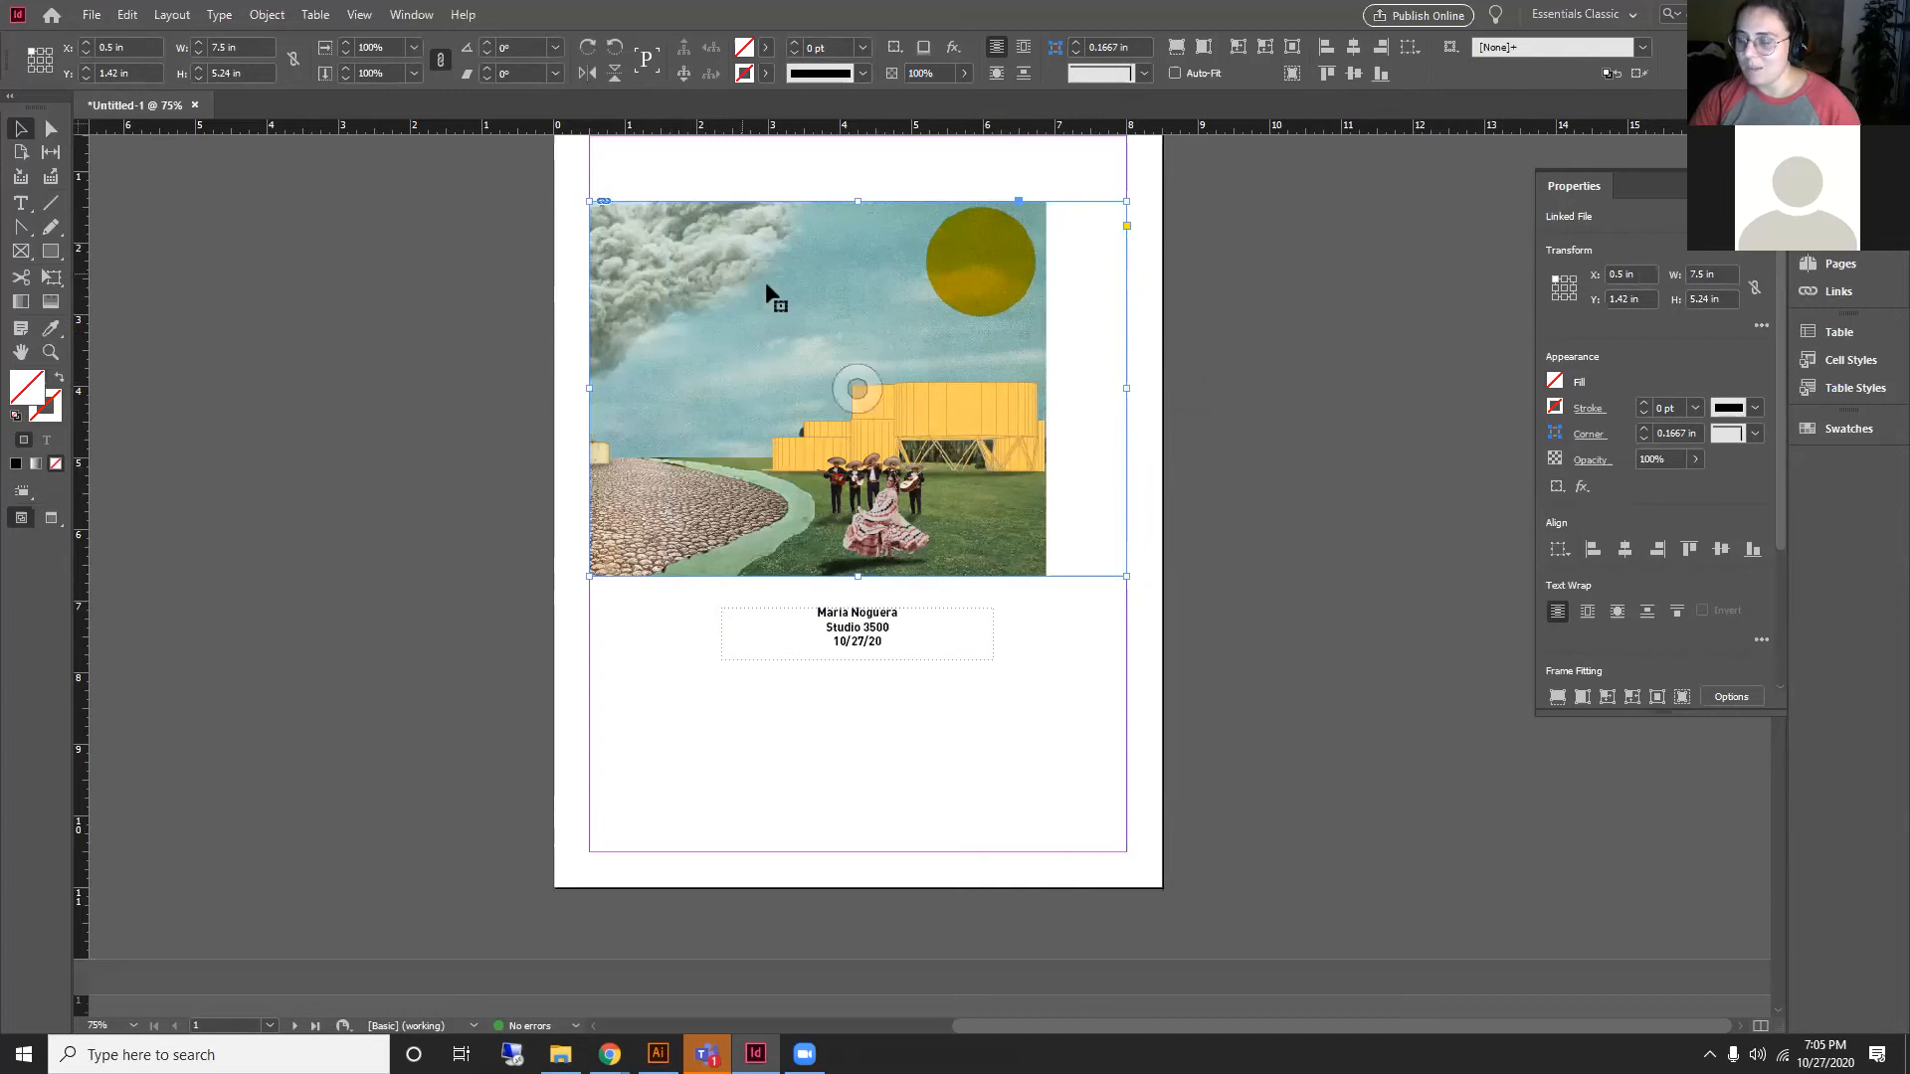
# Step: Shift the image inside its frame until it is horizontally centred and fills the frame's full width
pyautogui.doubleClick(893, 318)
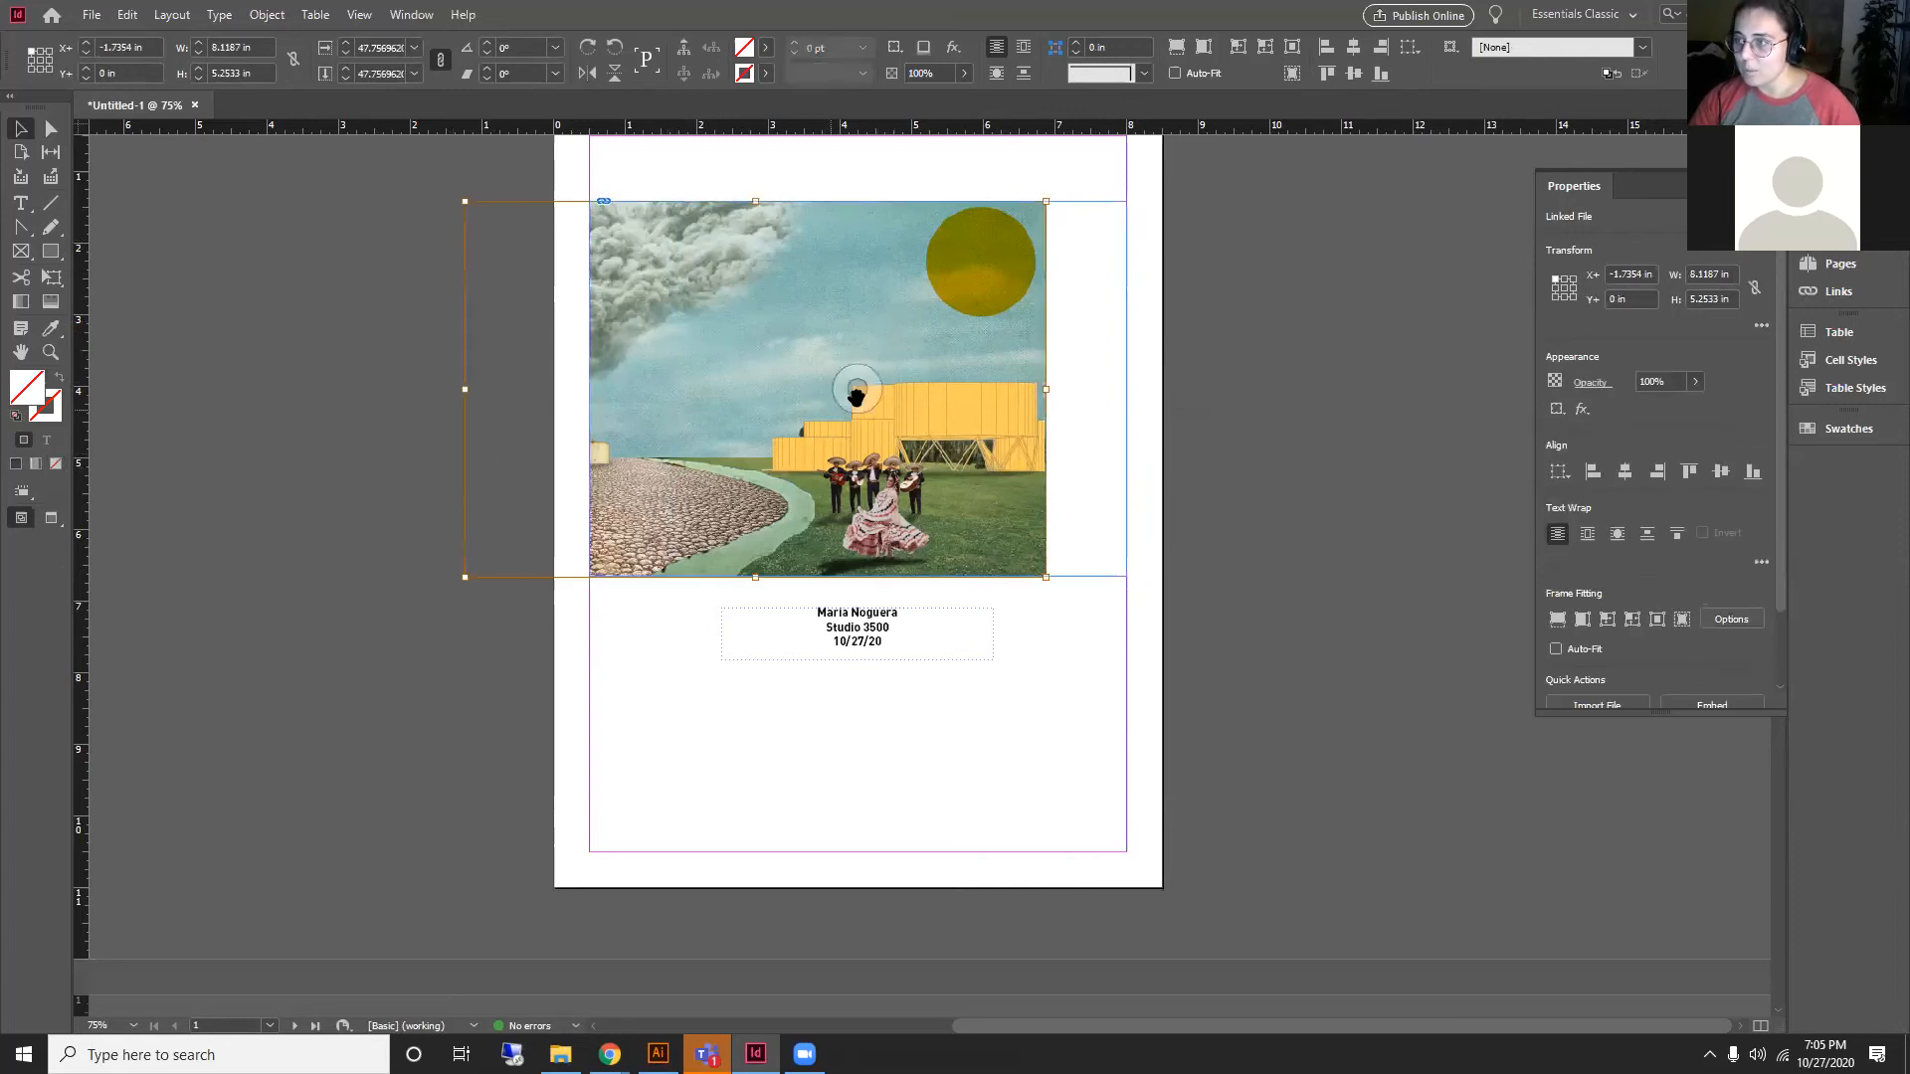
pyautogui.moveTo(855, 388)
pyautogui.mouseDown()
pyautogui.moveTo(933, 400)
pyautogui.moveTo(852, 387)
pyautogui.mouseUp()
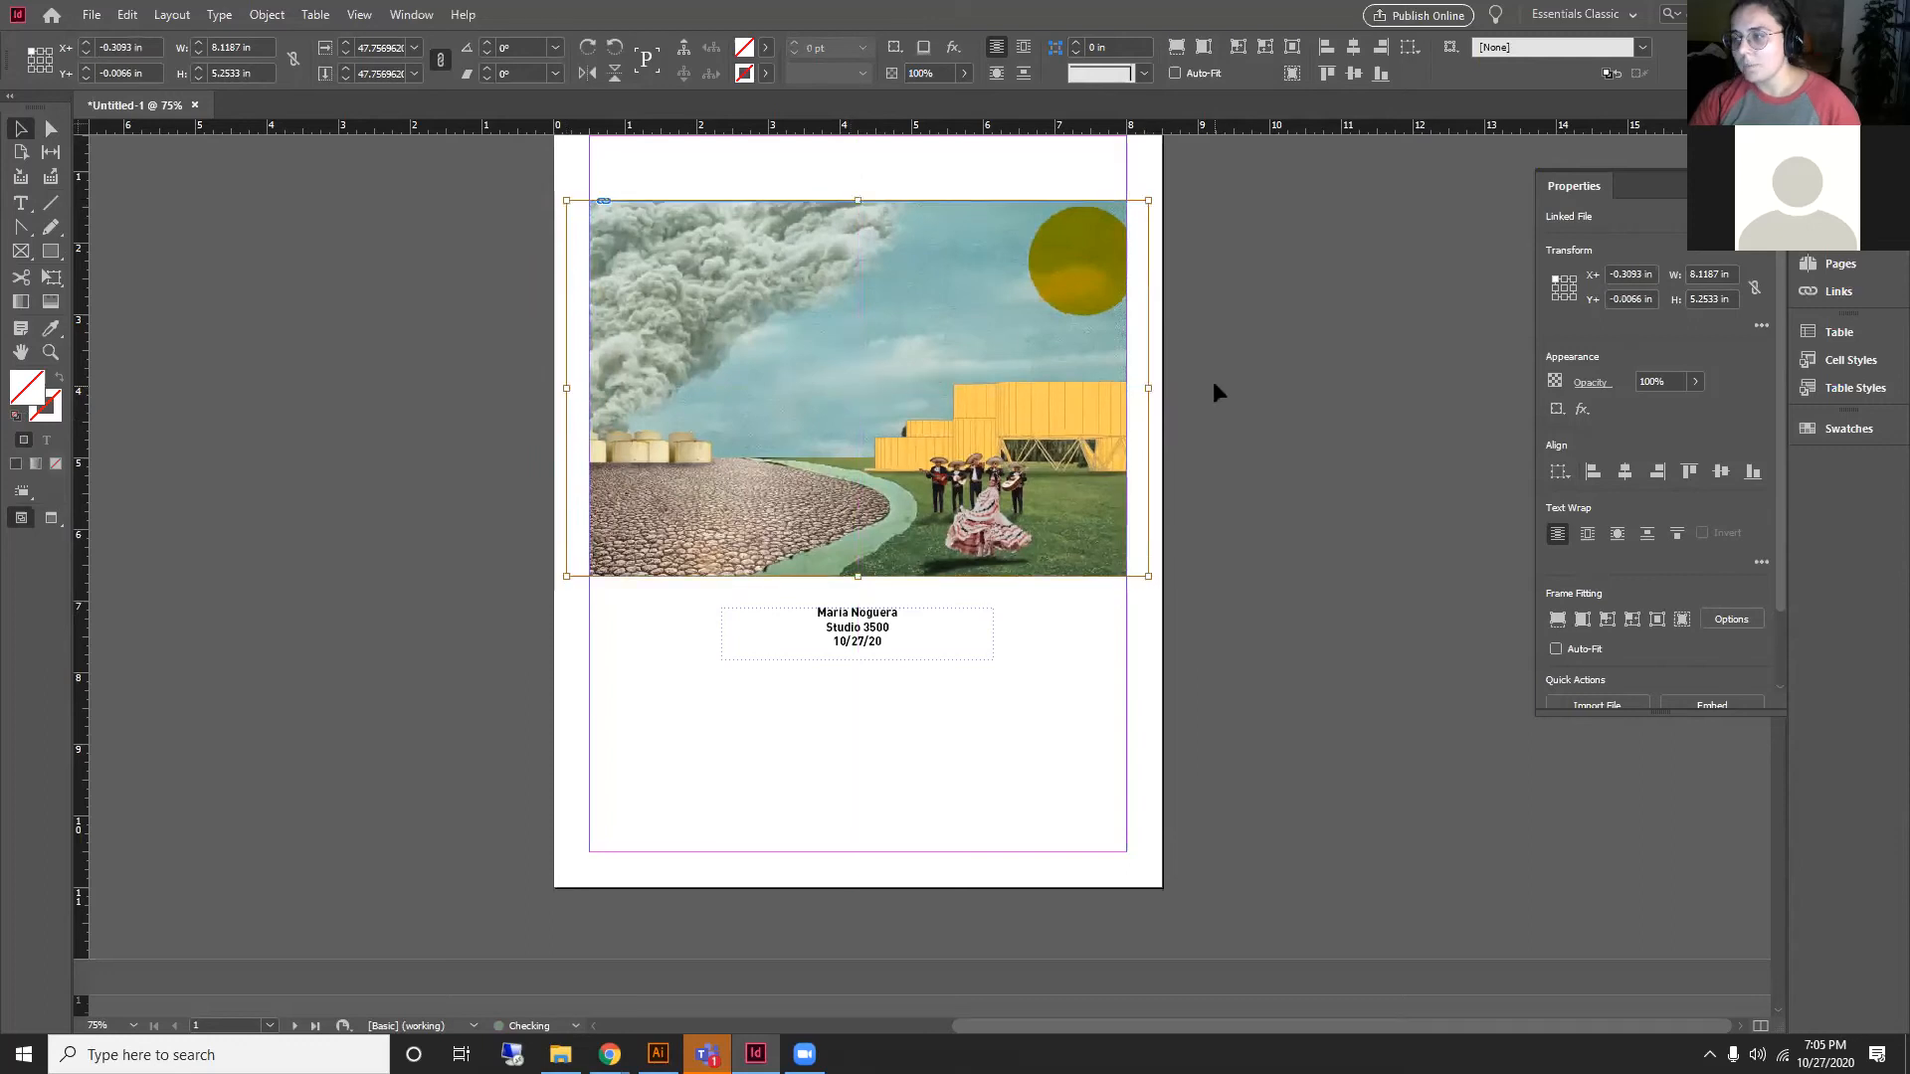
pyautogui.click(1214, 379)
# Step: Review the cover page layout with its image and caption, and the blank two-page spread below it
pyautogui.scroll(3, 1096, 738)
pyautogui.scroll(-4, 1100, 618)
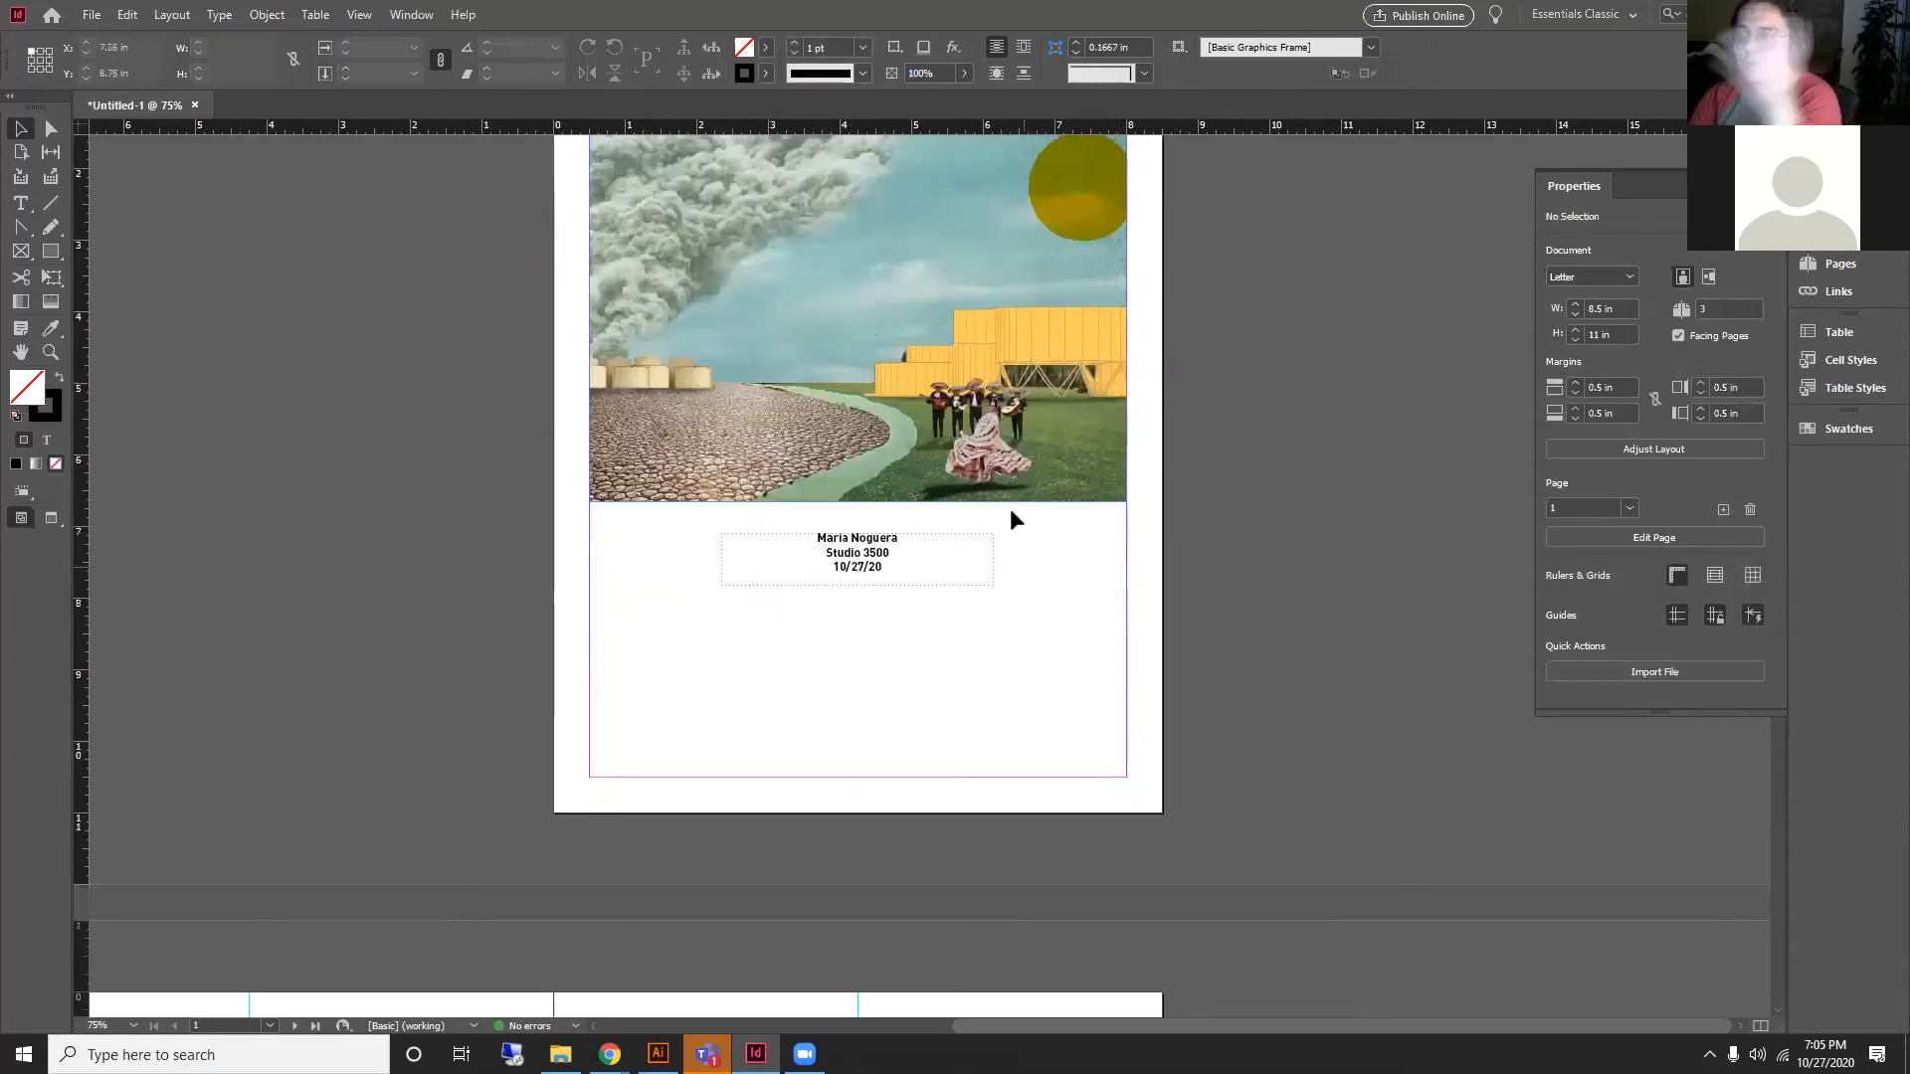
pyautogui.scroll(4, 1107, 545)
pyautogui.scroll(-3, 1136, 491)
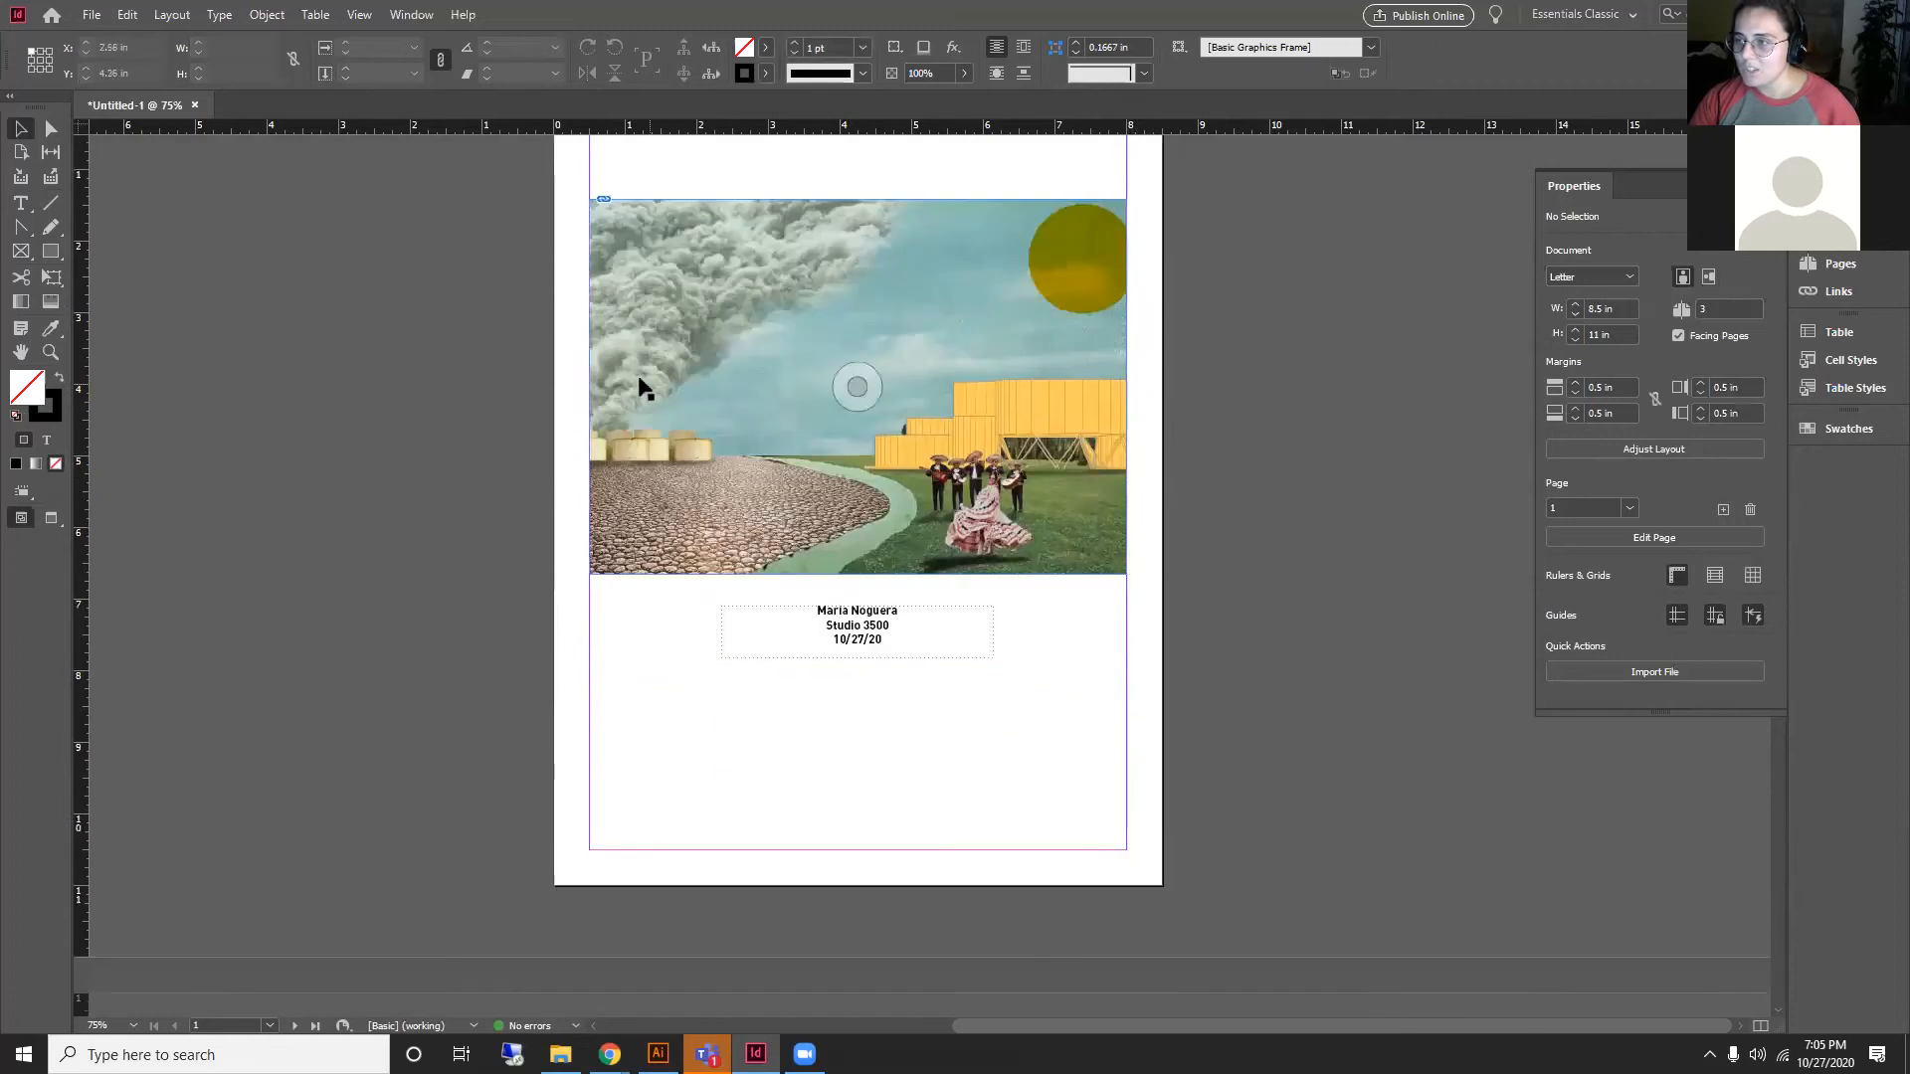
pyautogui.scroll(-2, 1203, 338)
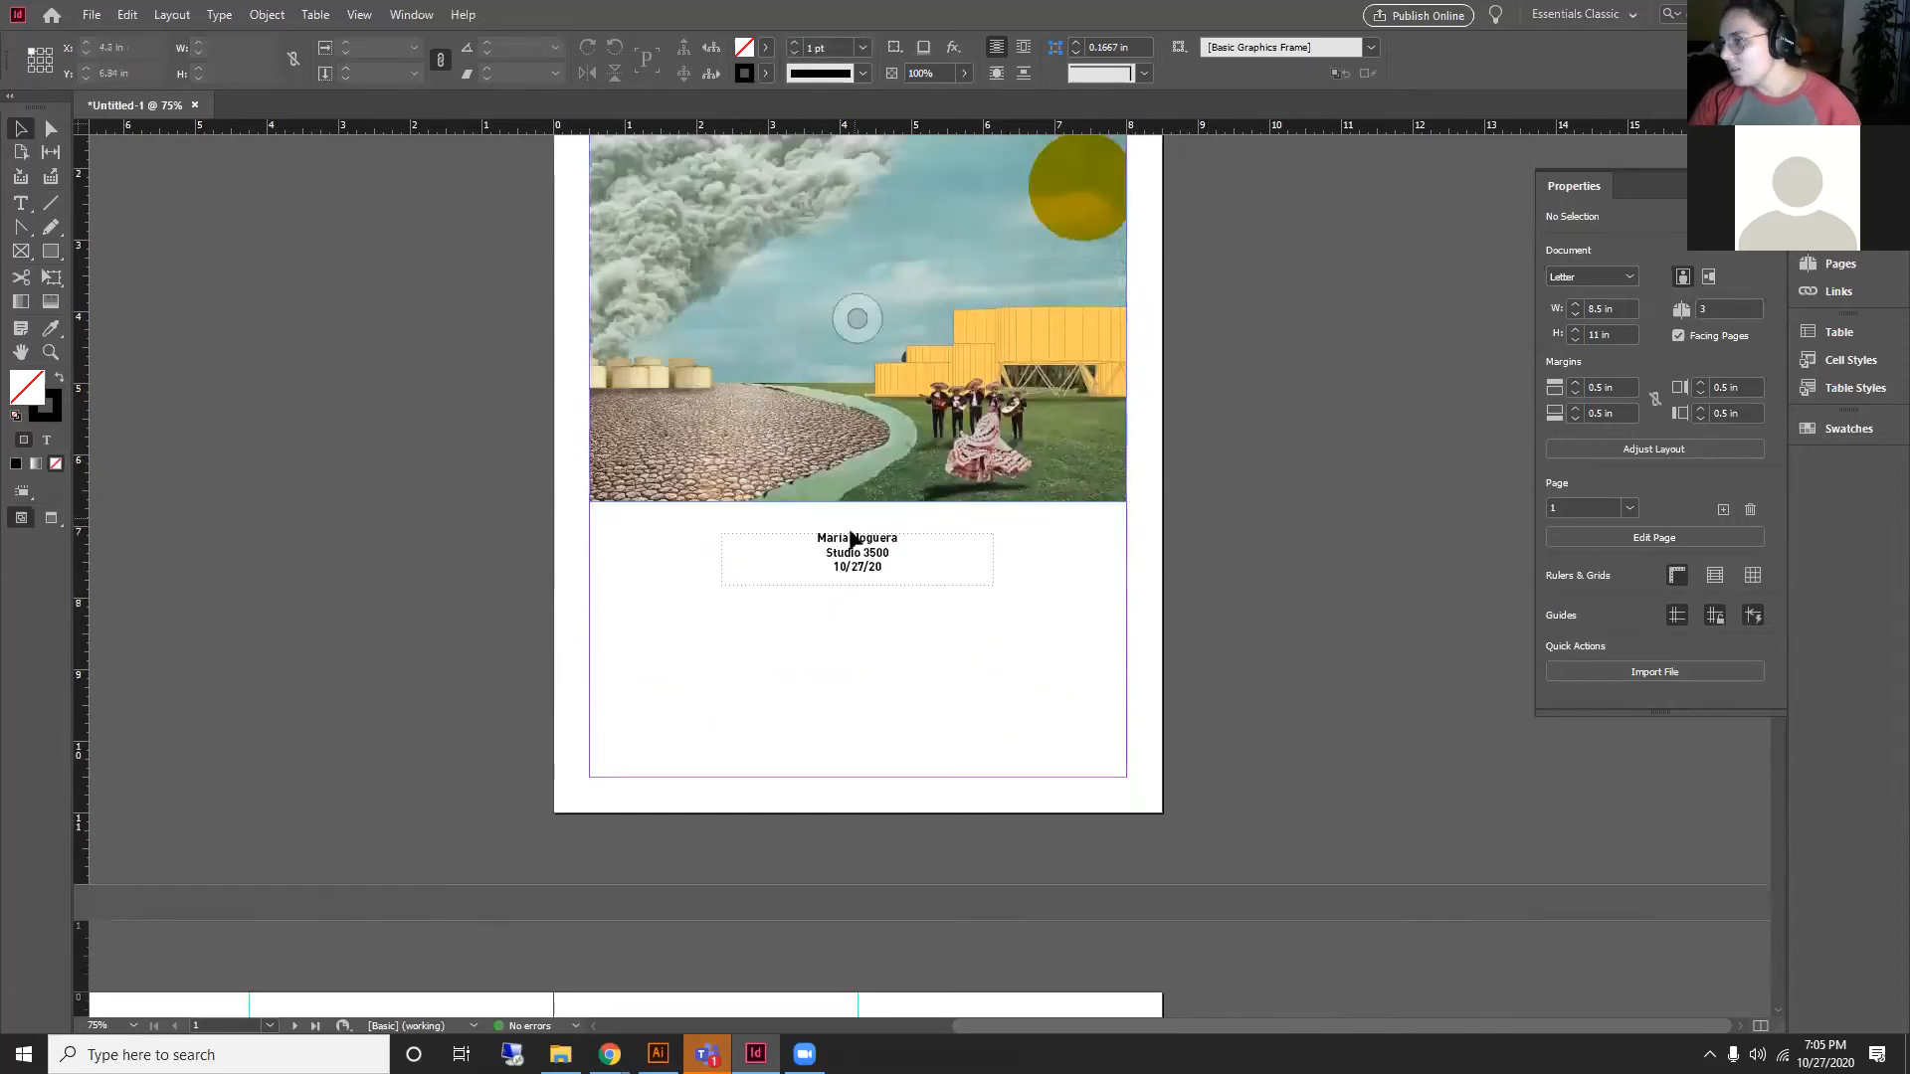
pyautogui.scroll(-2, 880, 528)
pyautogui.scroll(-4, 895, 497)
pyautogui.scroll(-1, 1018, 571)
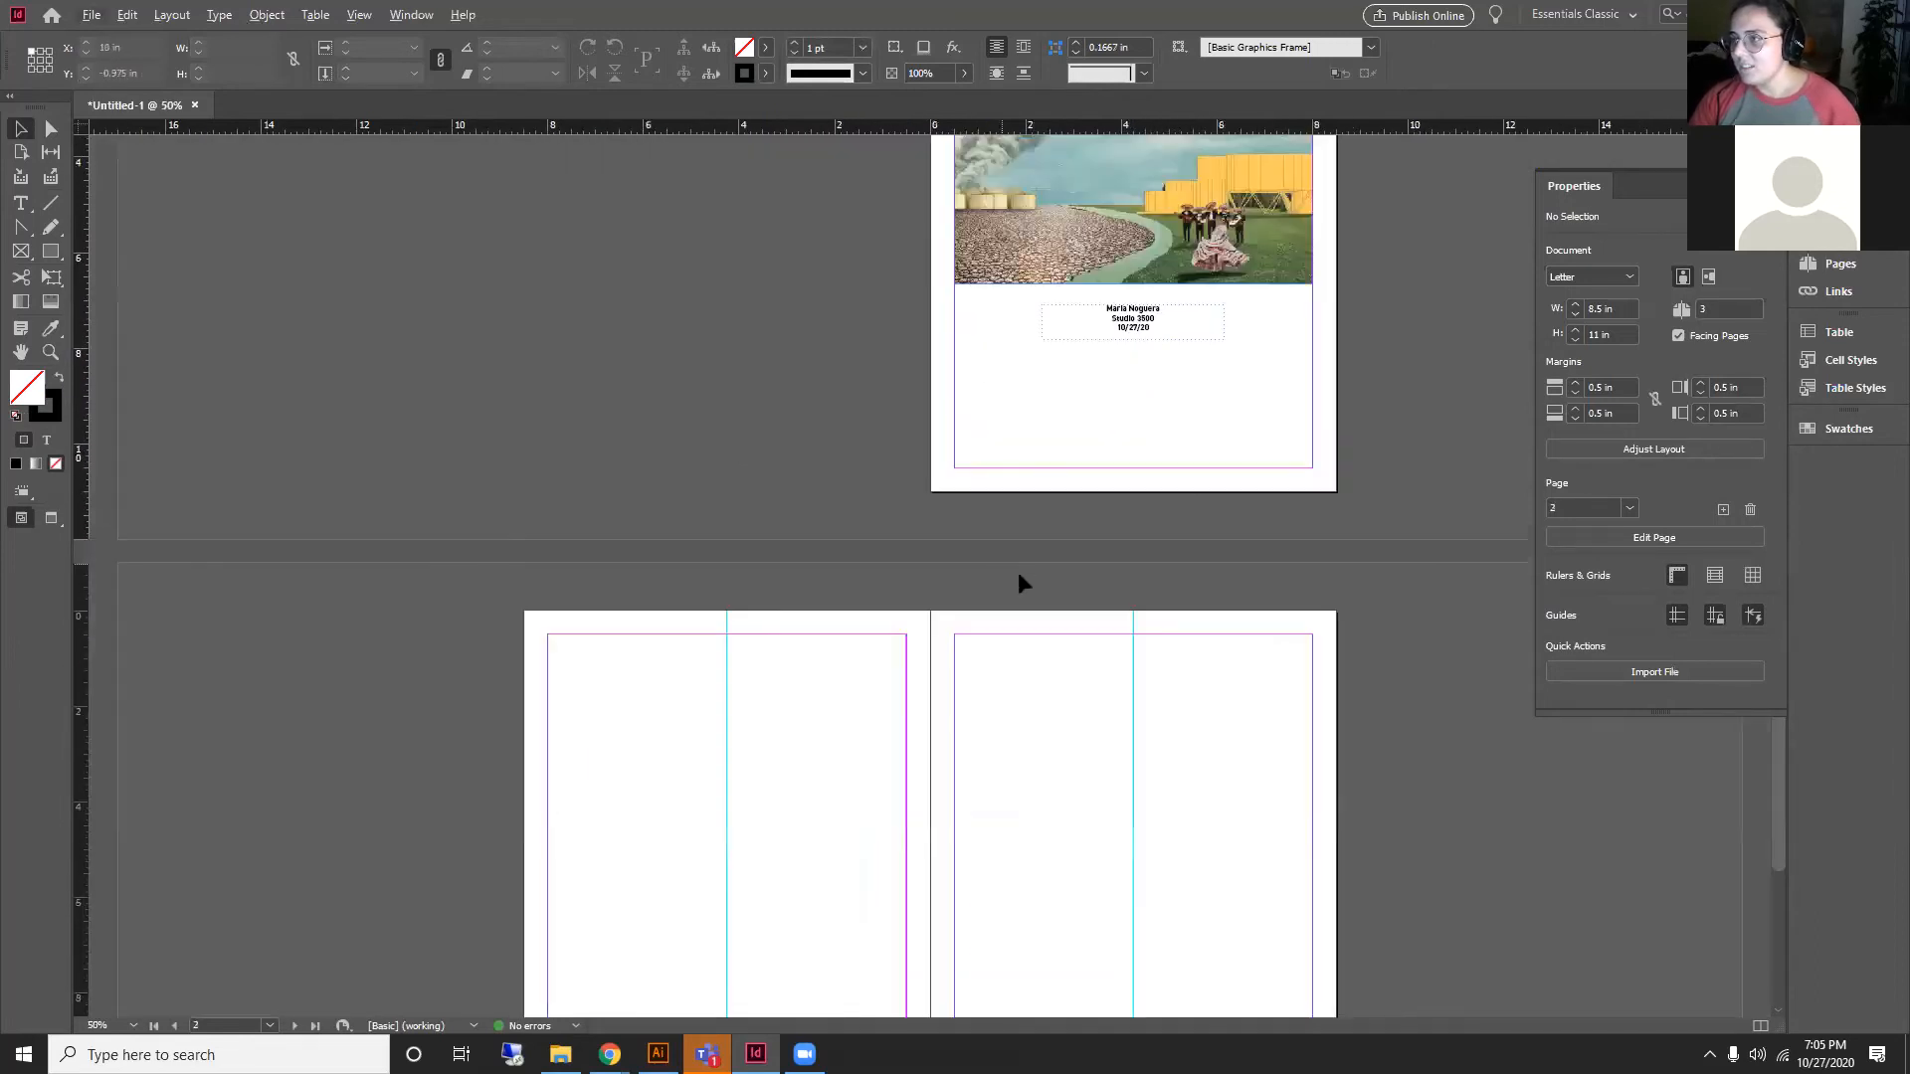
pyautogui.scroll(4, 1362, 466)
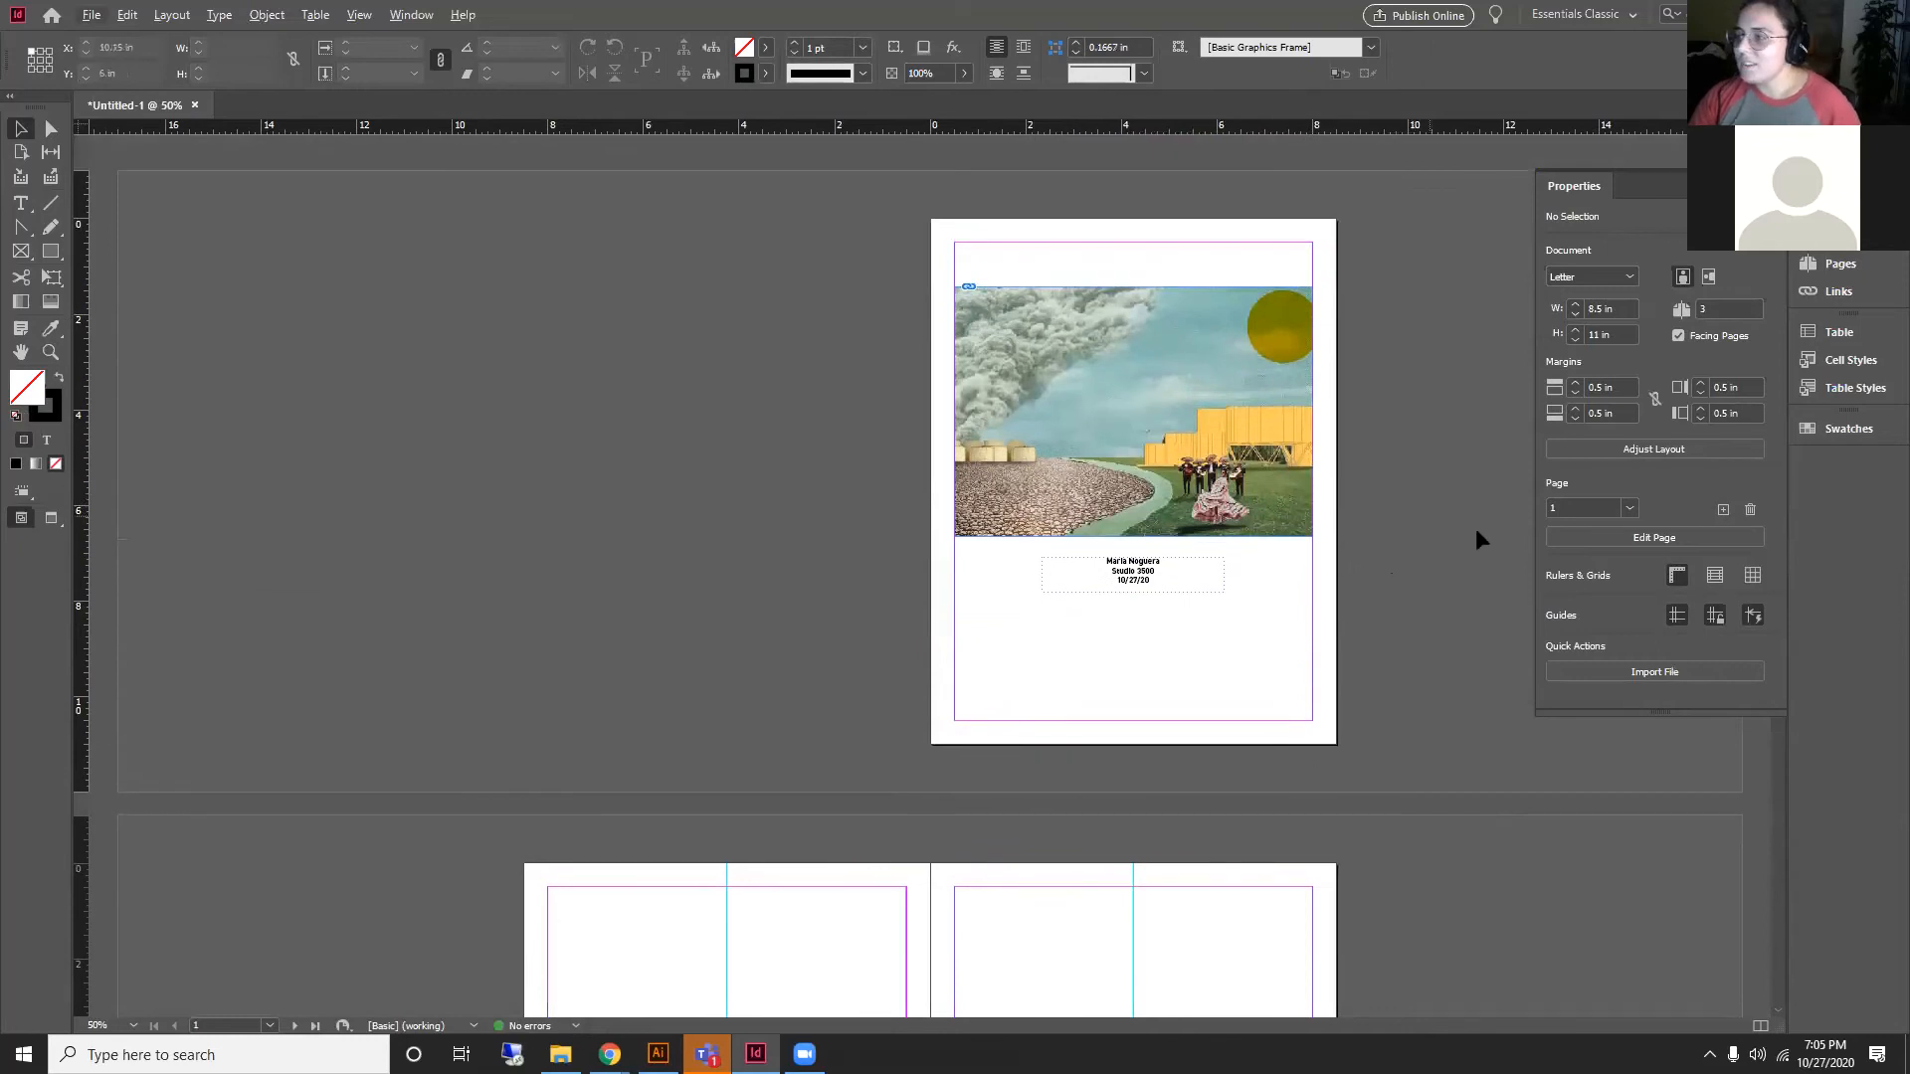
# Step: Close the Properties panel
pyautogui.click(1776, 179)
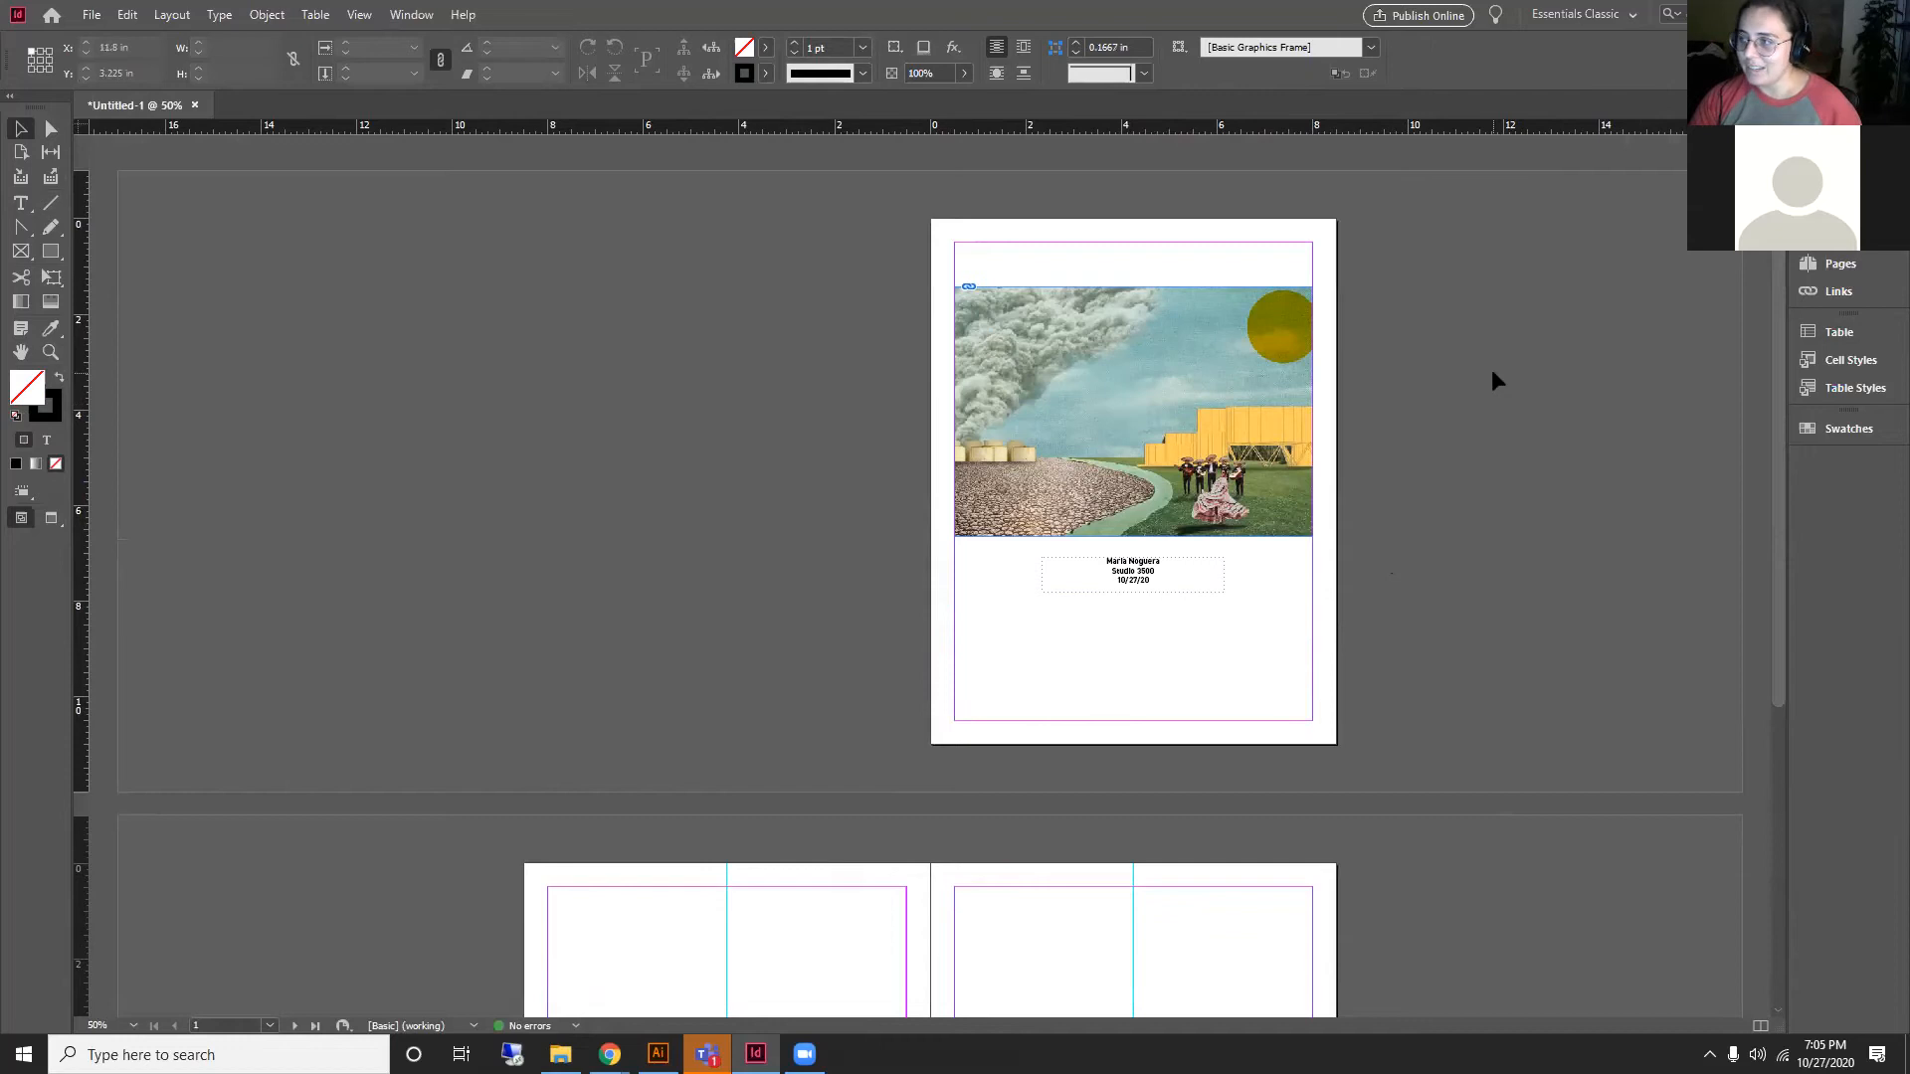
pyautogui.scroll(-2, 1430, 350)
pyautogui.scroll(2, 1462, 463)
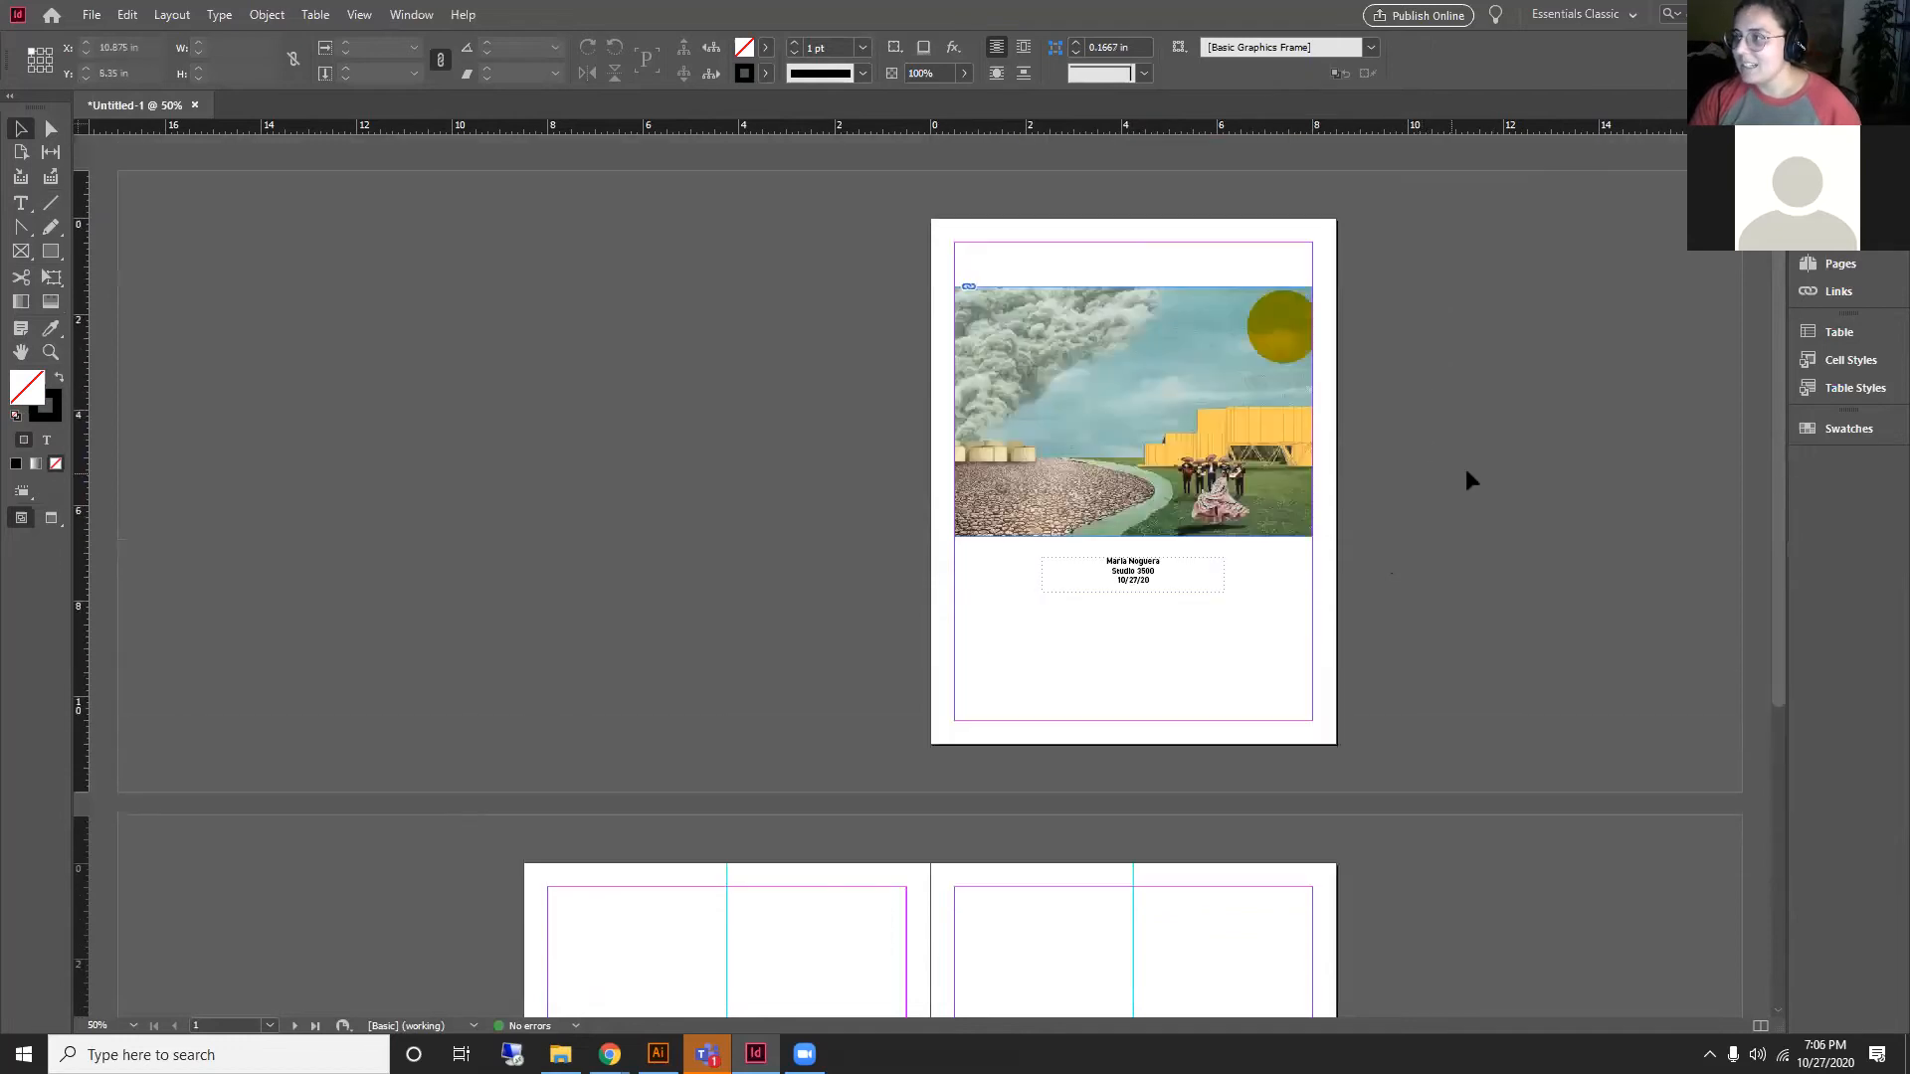
# Step: Select the cover image, check its entry in the Links panel, and examine its display sharpness around the dancer and musicians
pyautogui.click(1196, 410)
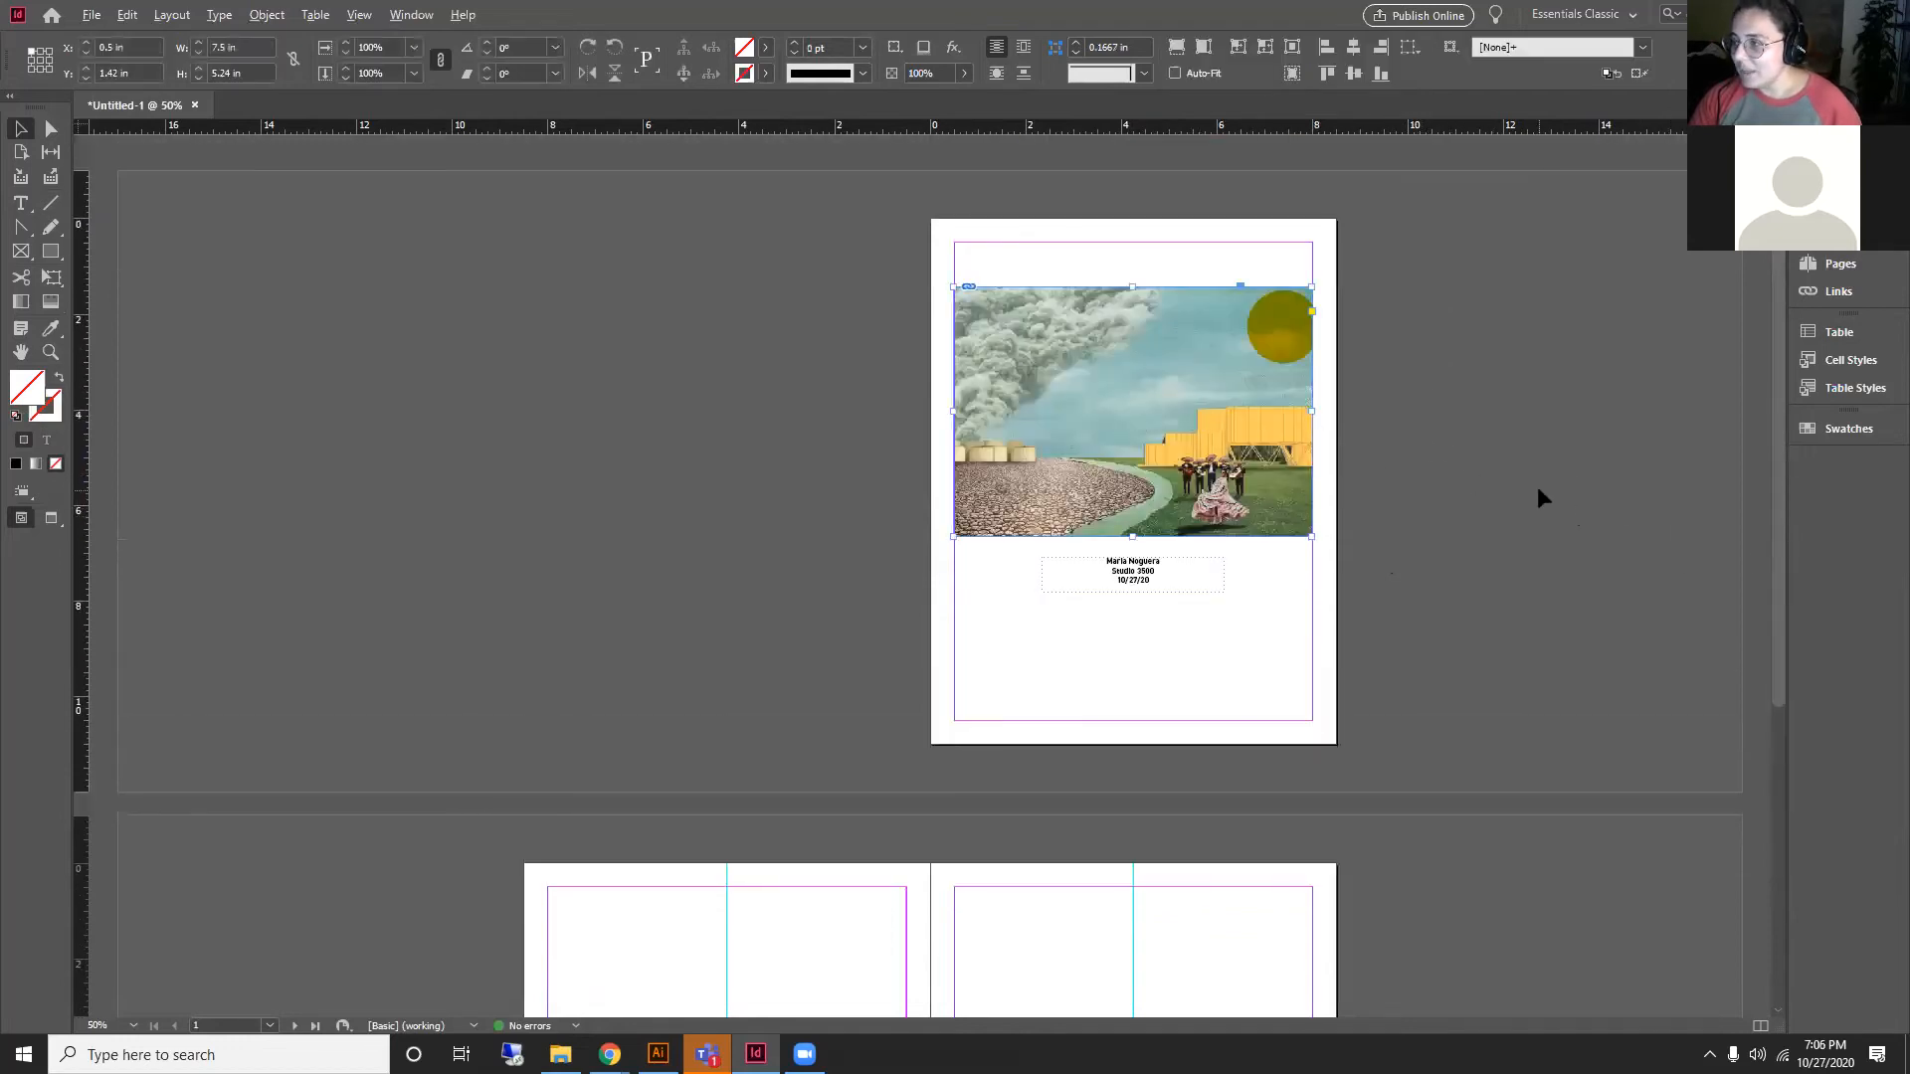
pyautogui.scroll(1, 1459, 460)
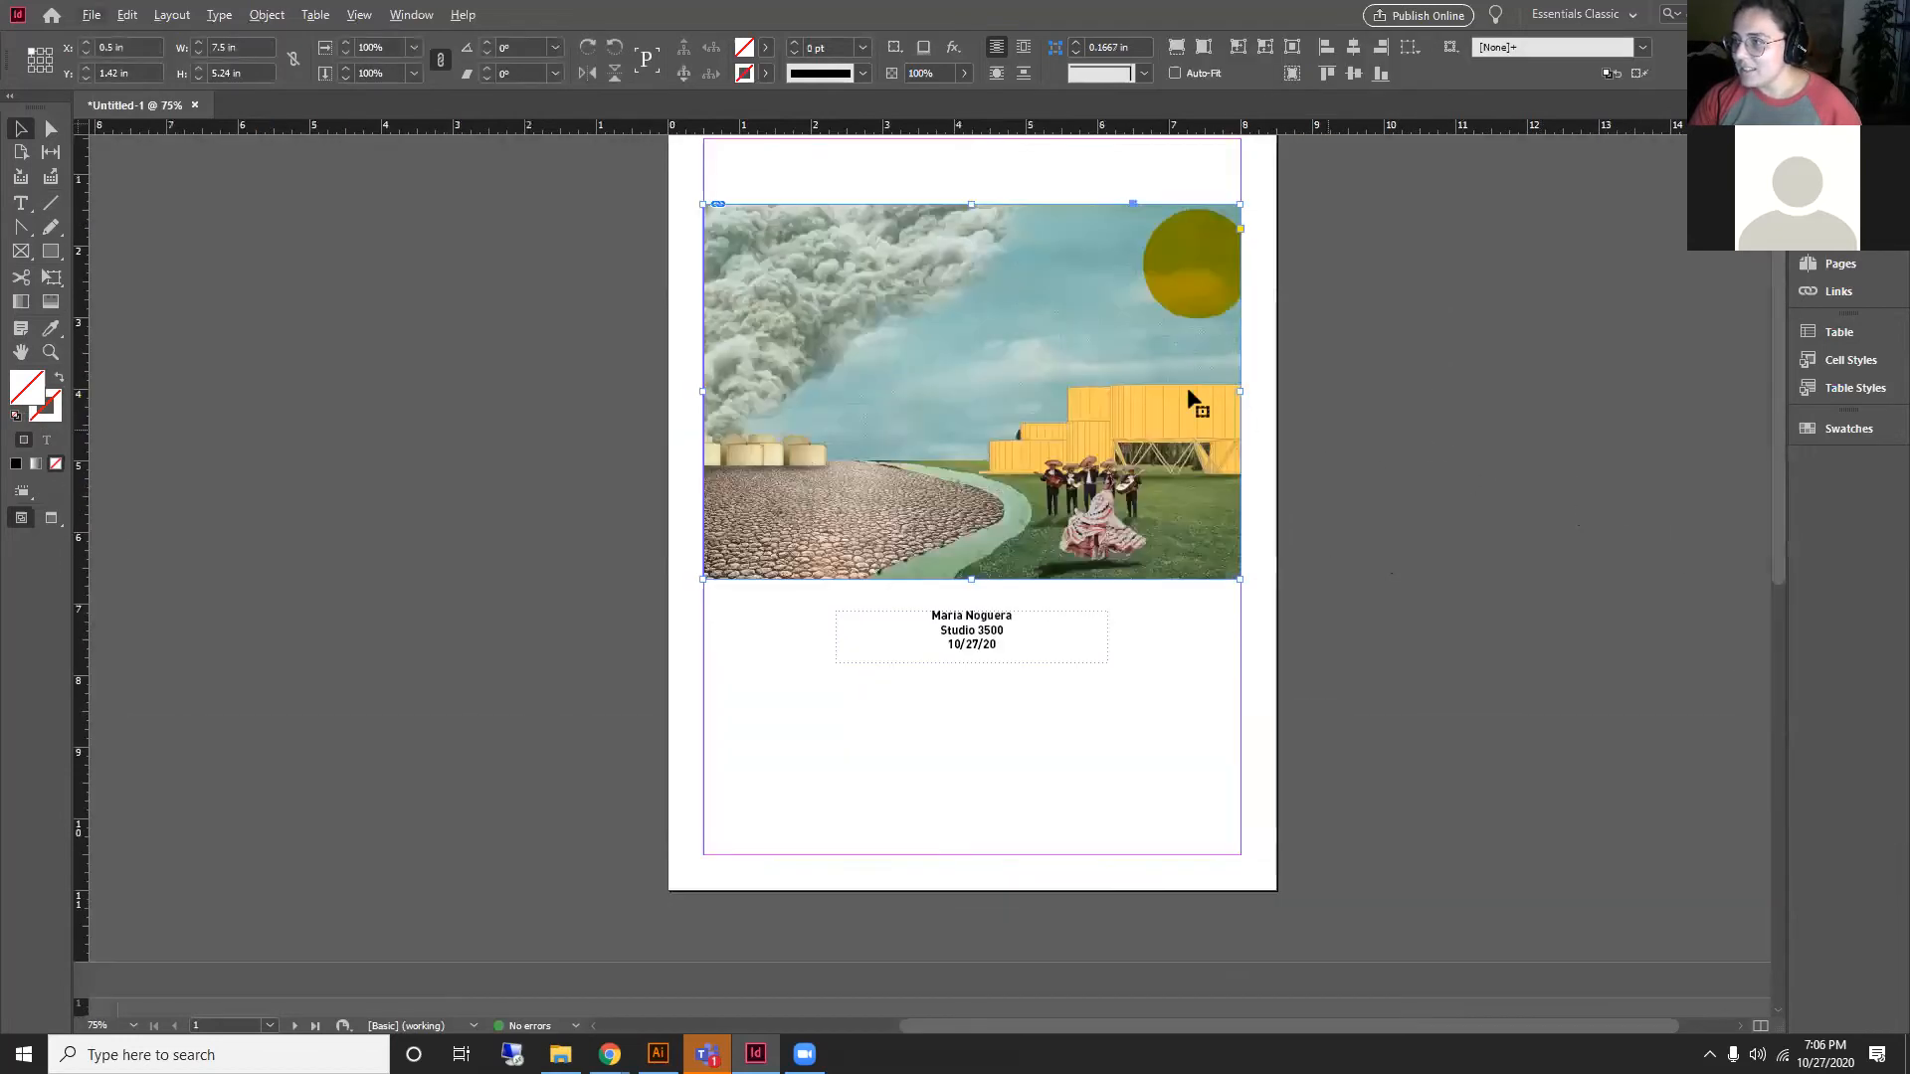
pyautogui.click(1856, 298)
pyautogui.scroll(3, 1120, 415)
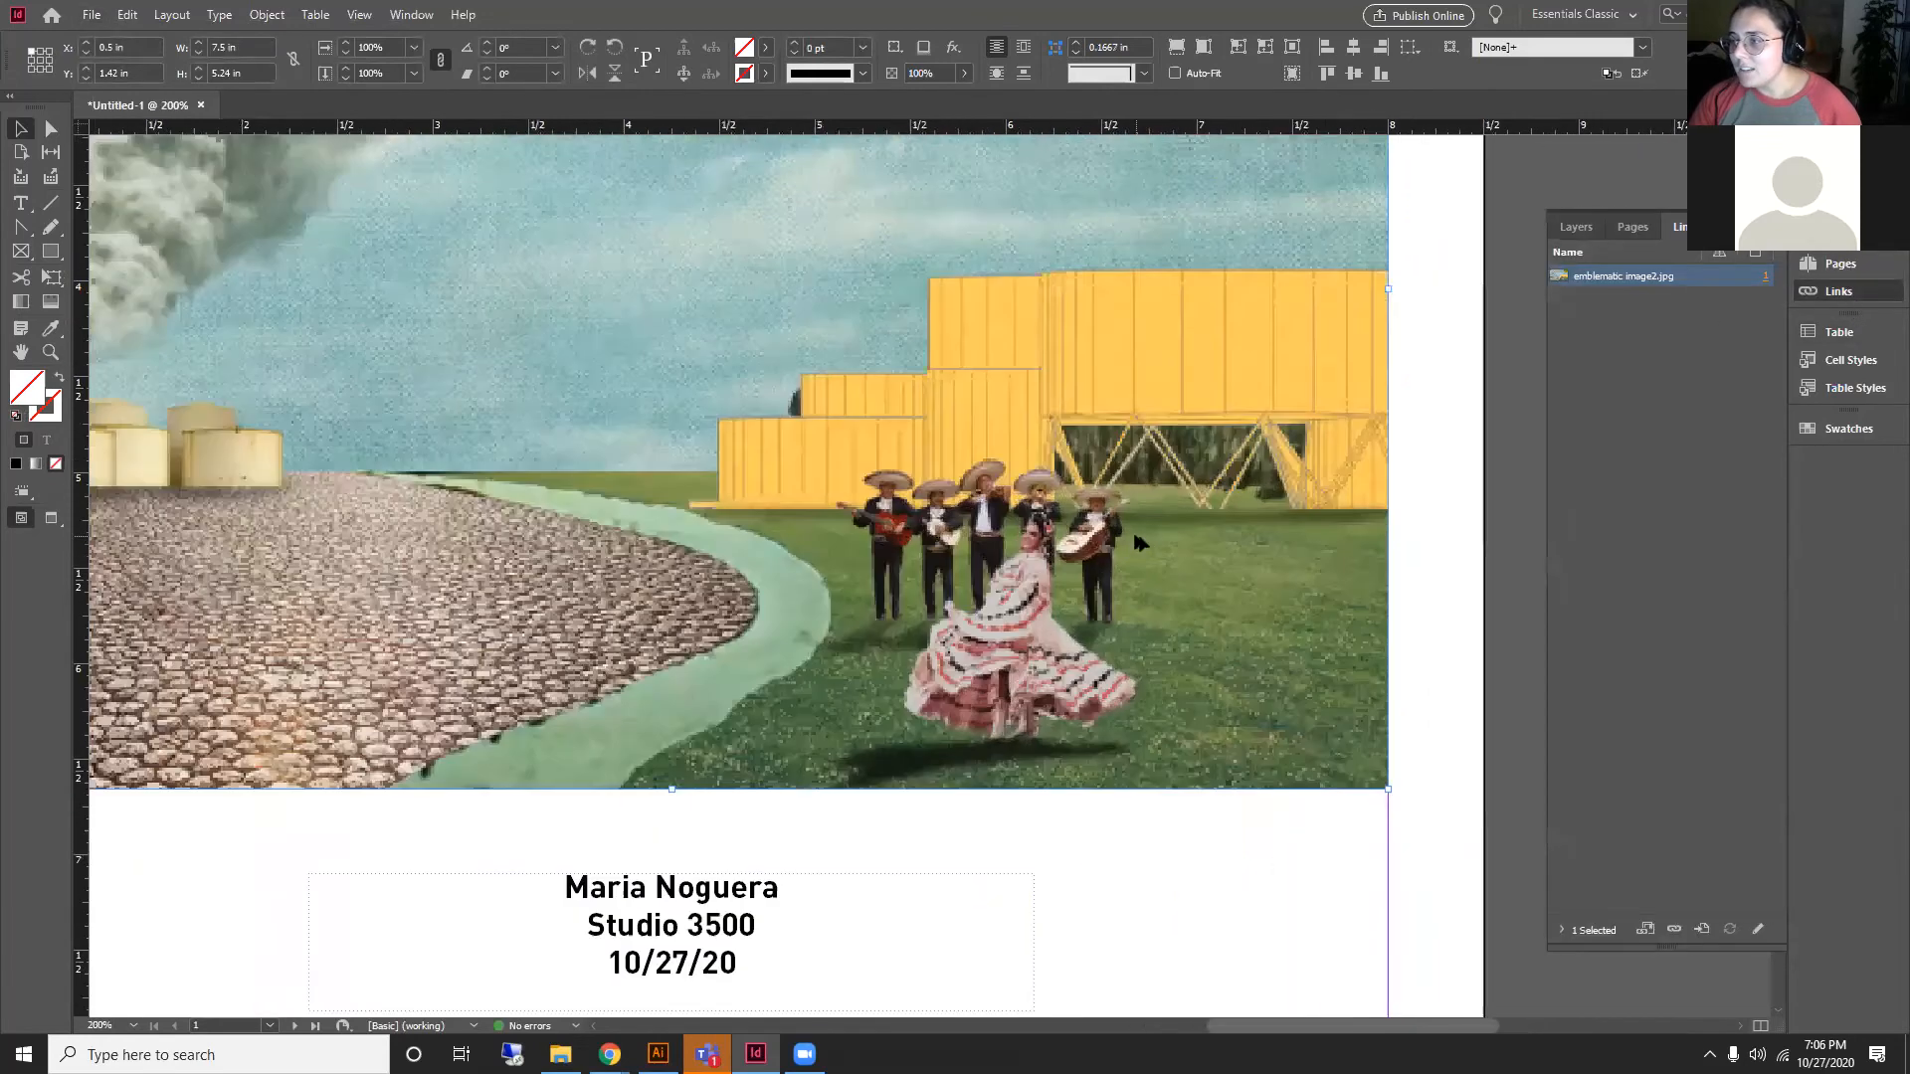
pyautogui.scroll(1, 1134, 537)
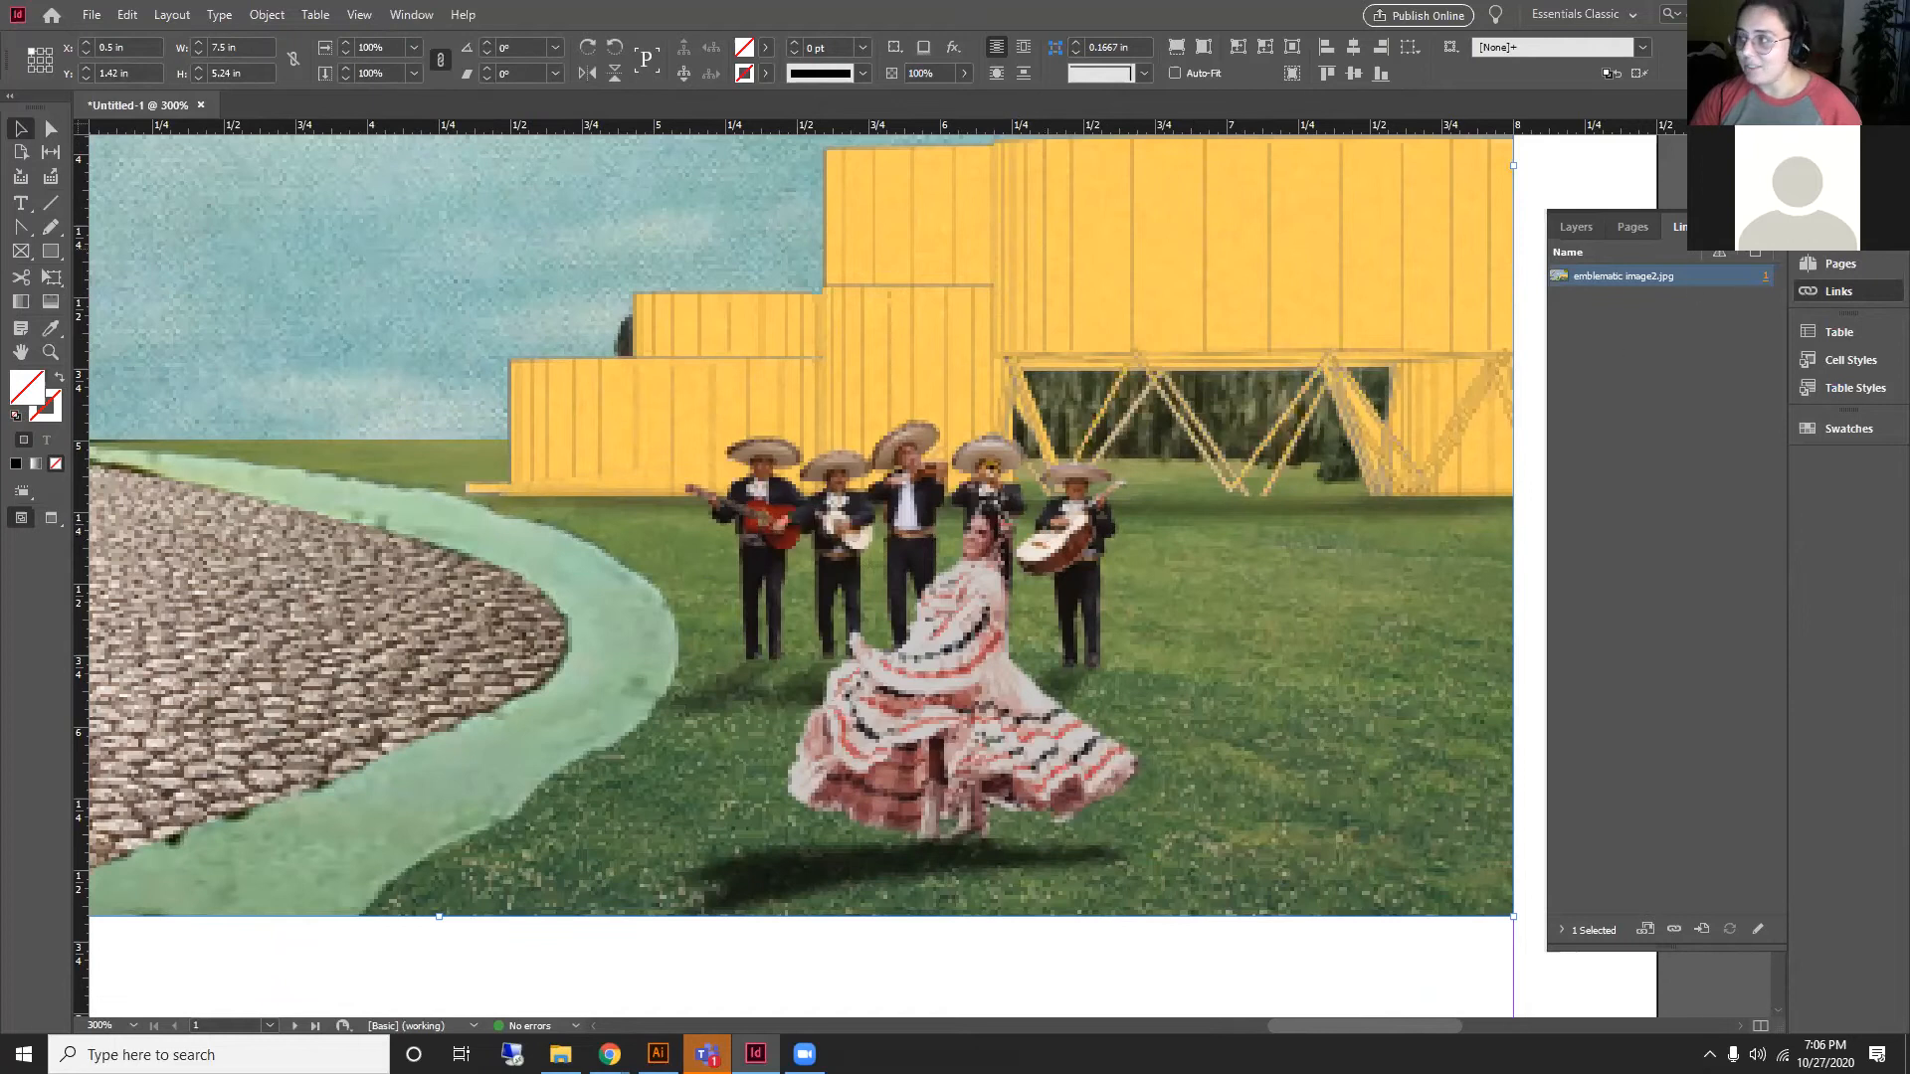
pyautogui.click(1758, 227)
pyautogui.scroll(-2, 1253, 527)
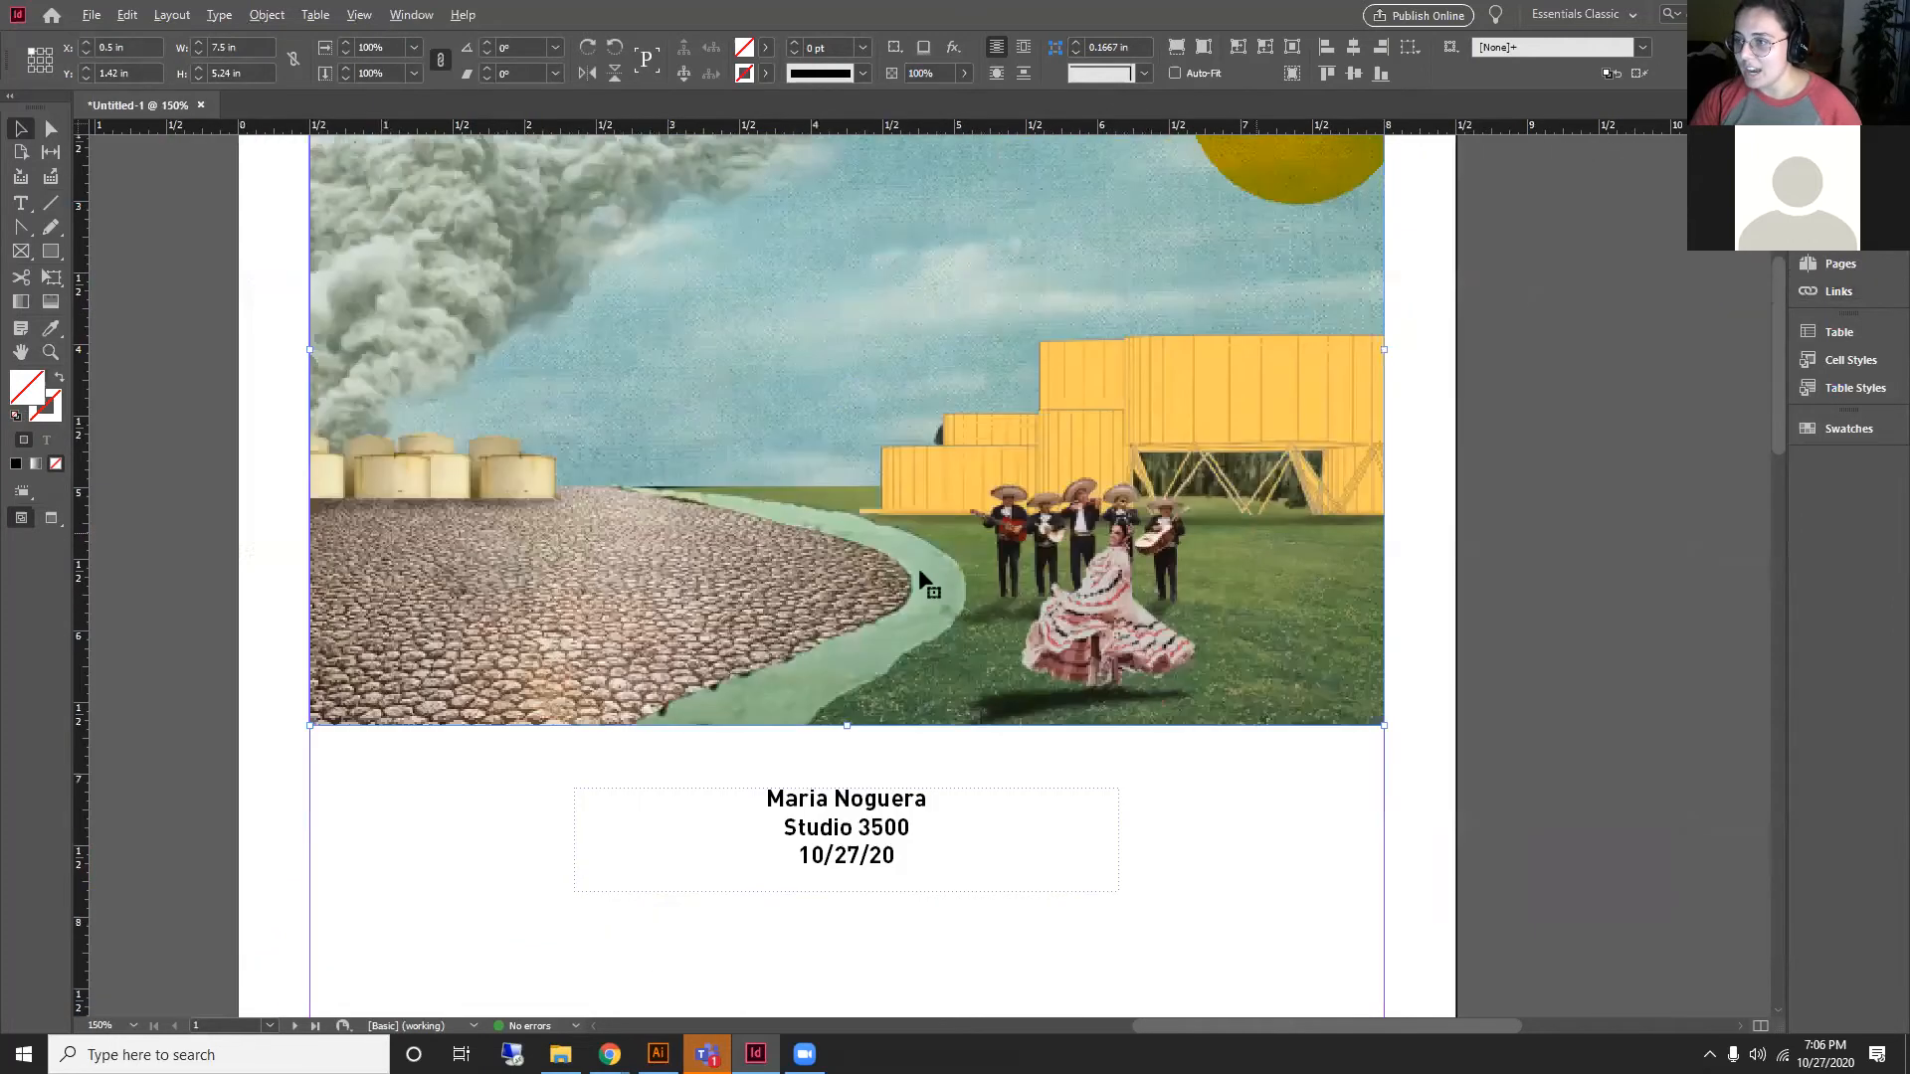
pyautogui.scroll(2, 982, 605)
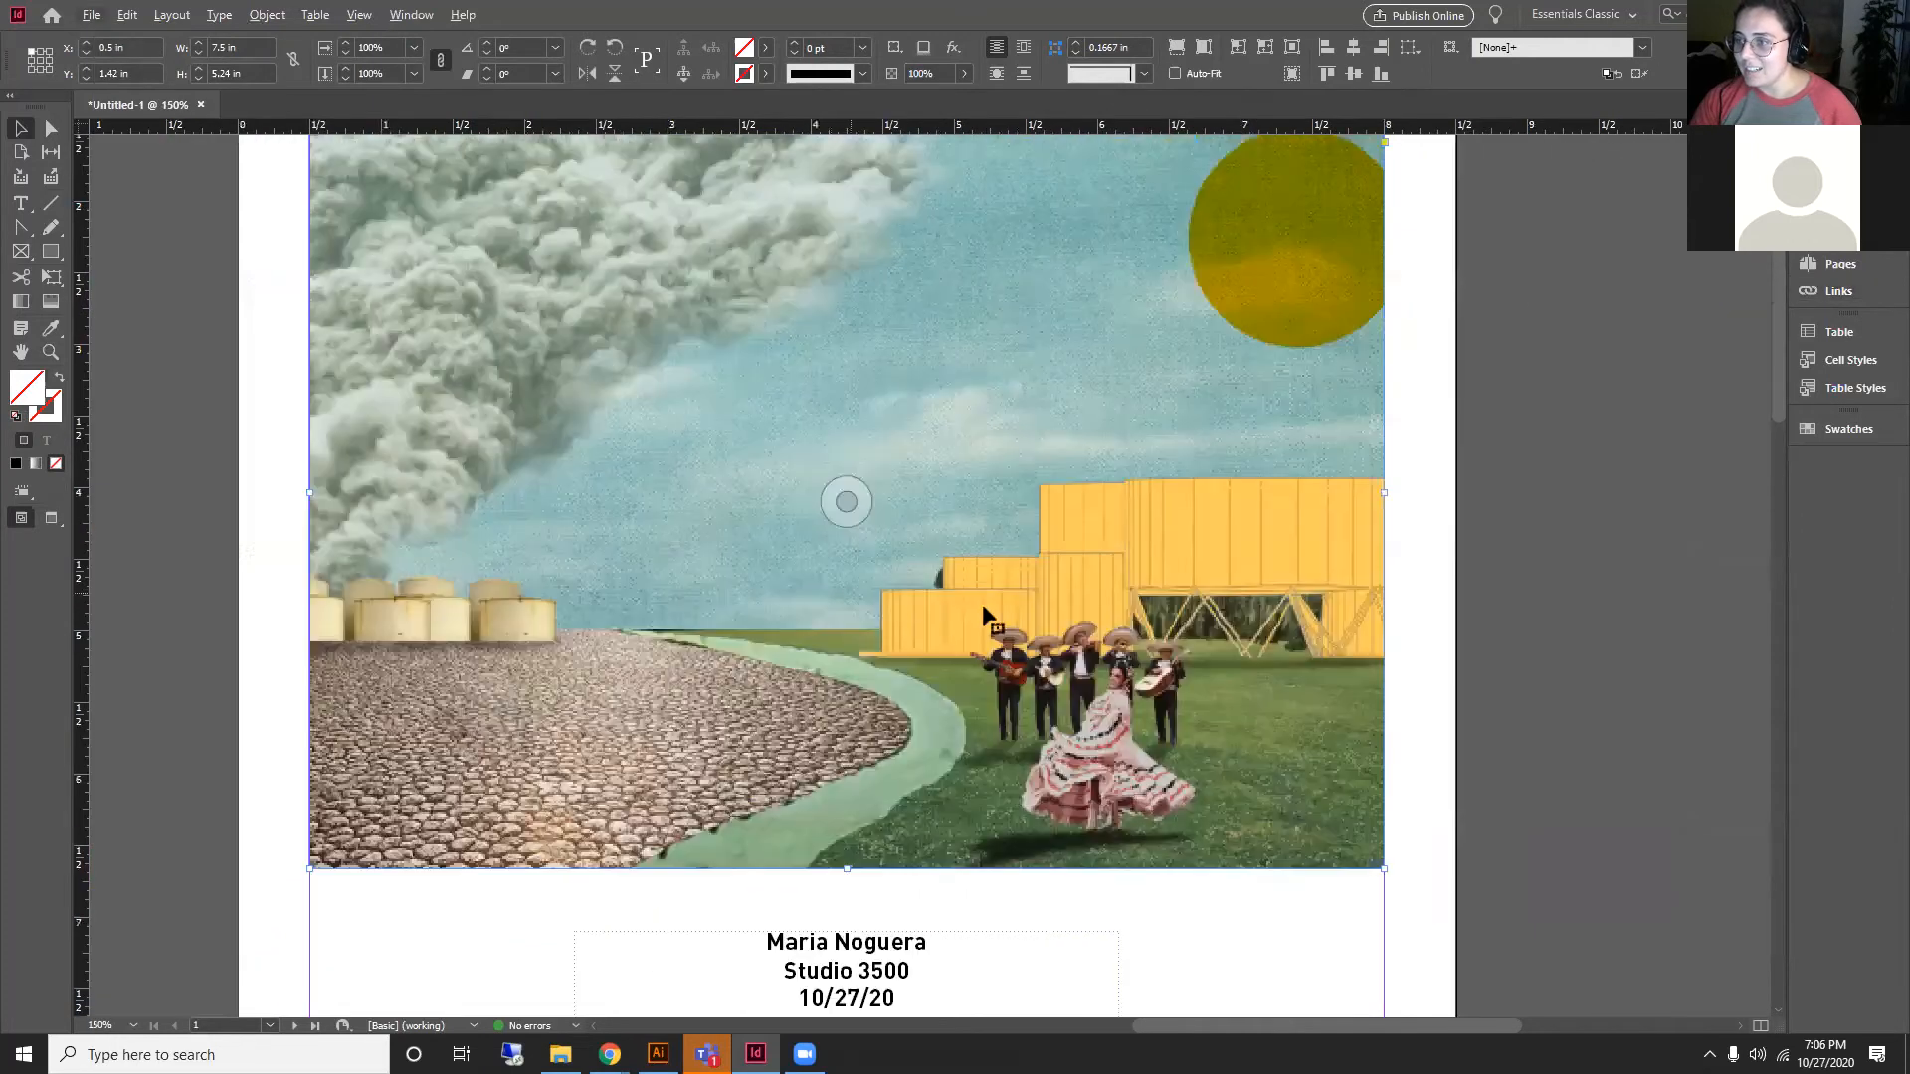
pyautogui.click(1530, 433)
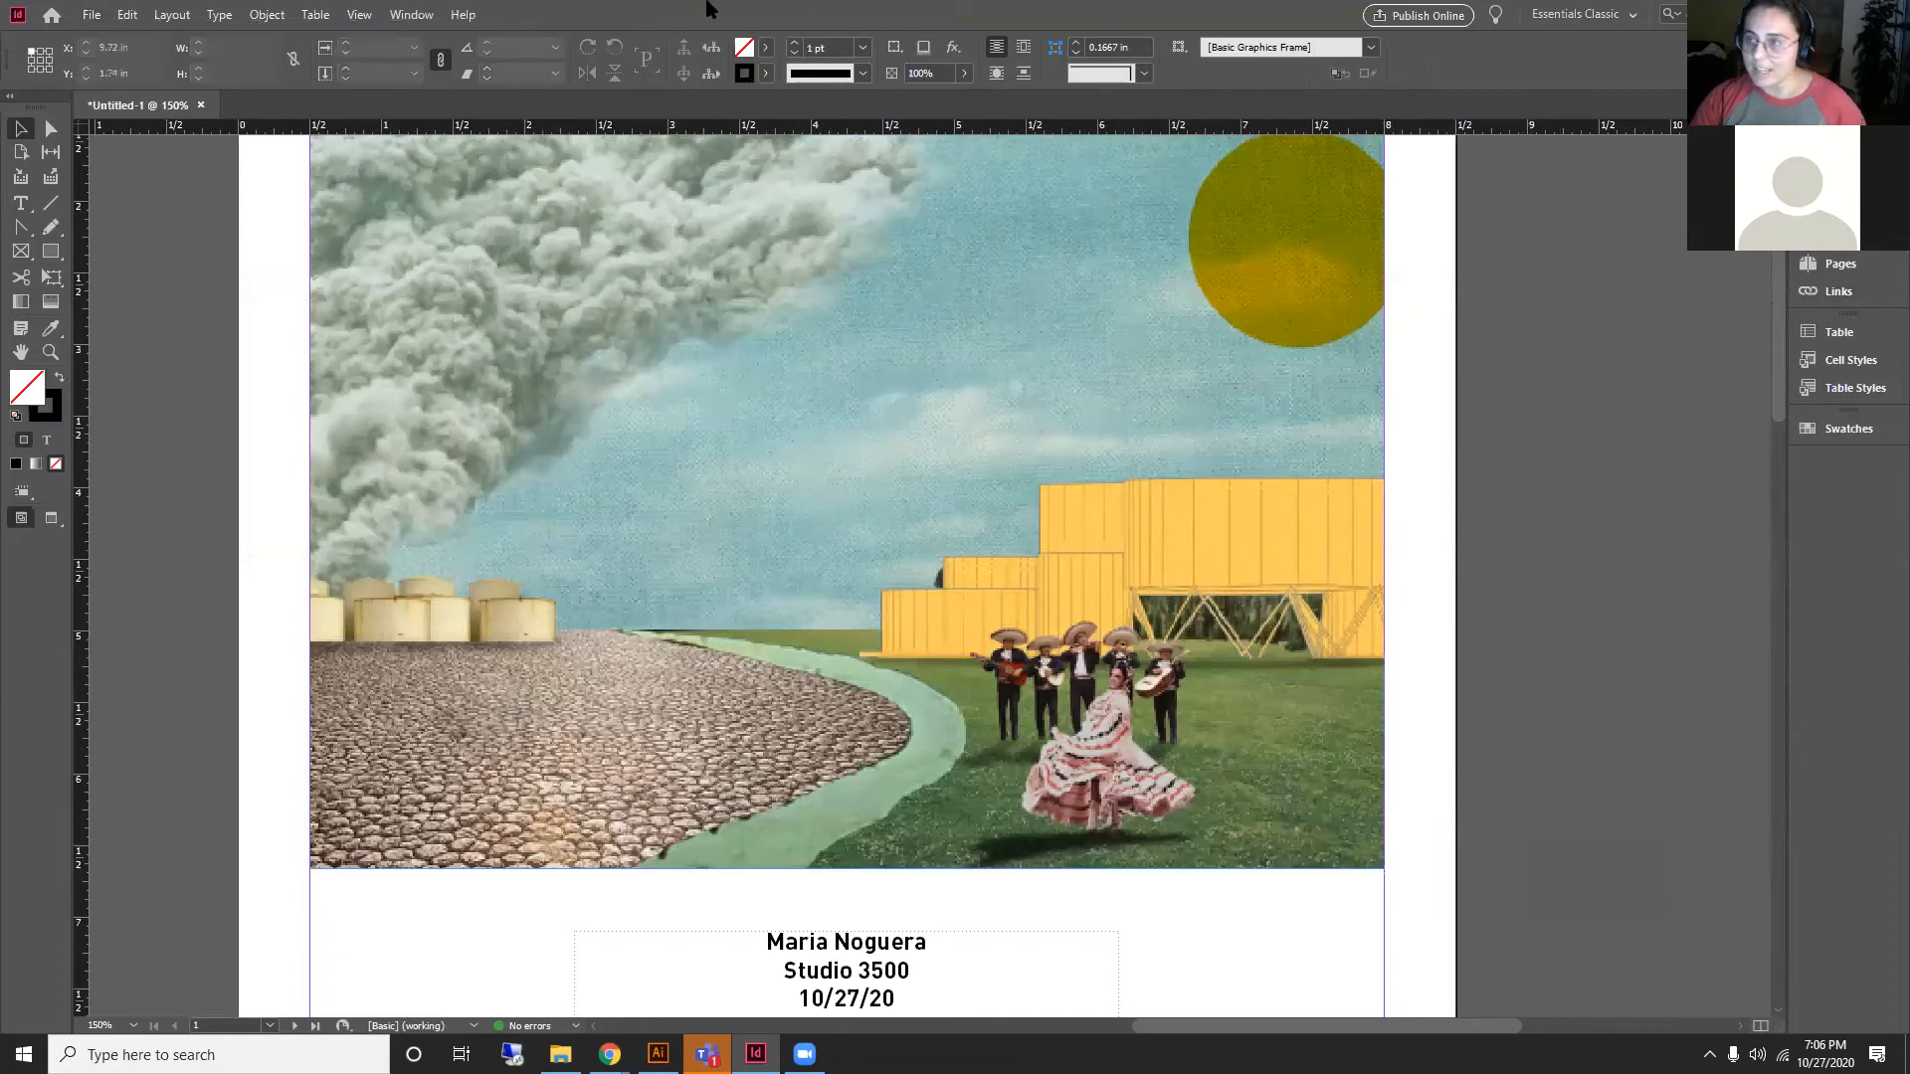
# Step: Preview the cover page in Presentation screen mode and return to the normal editing view
pyautogui.click(359, 14)
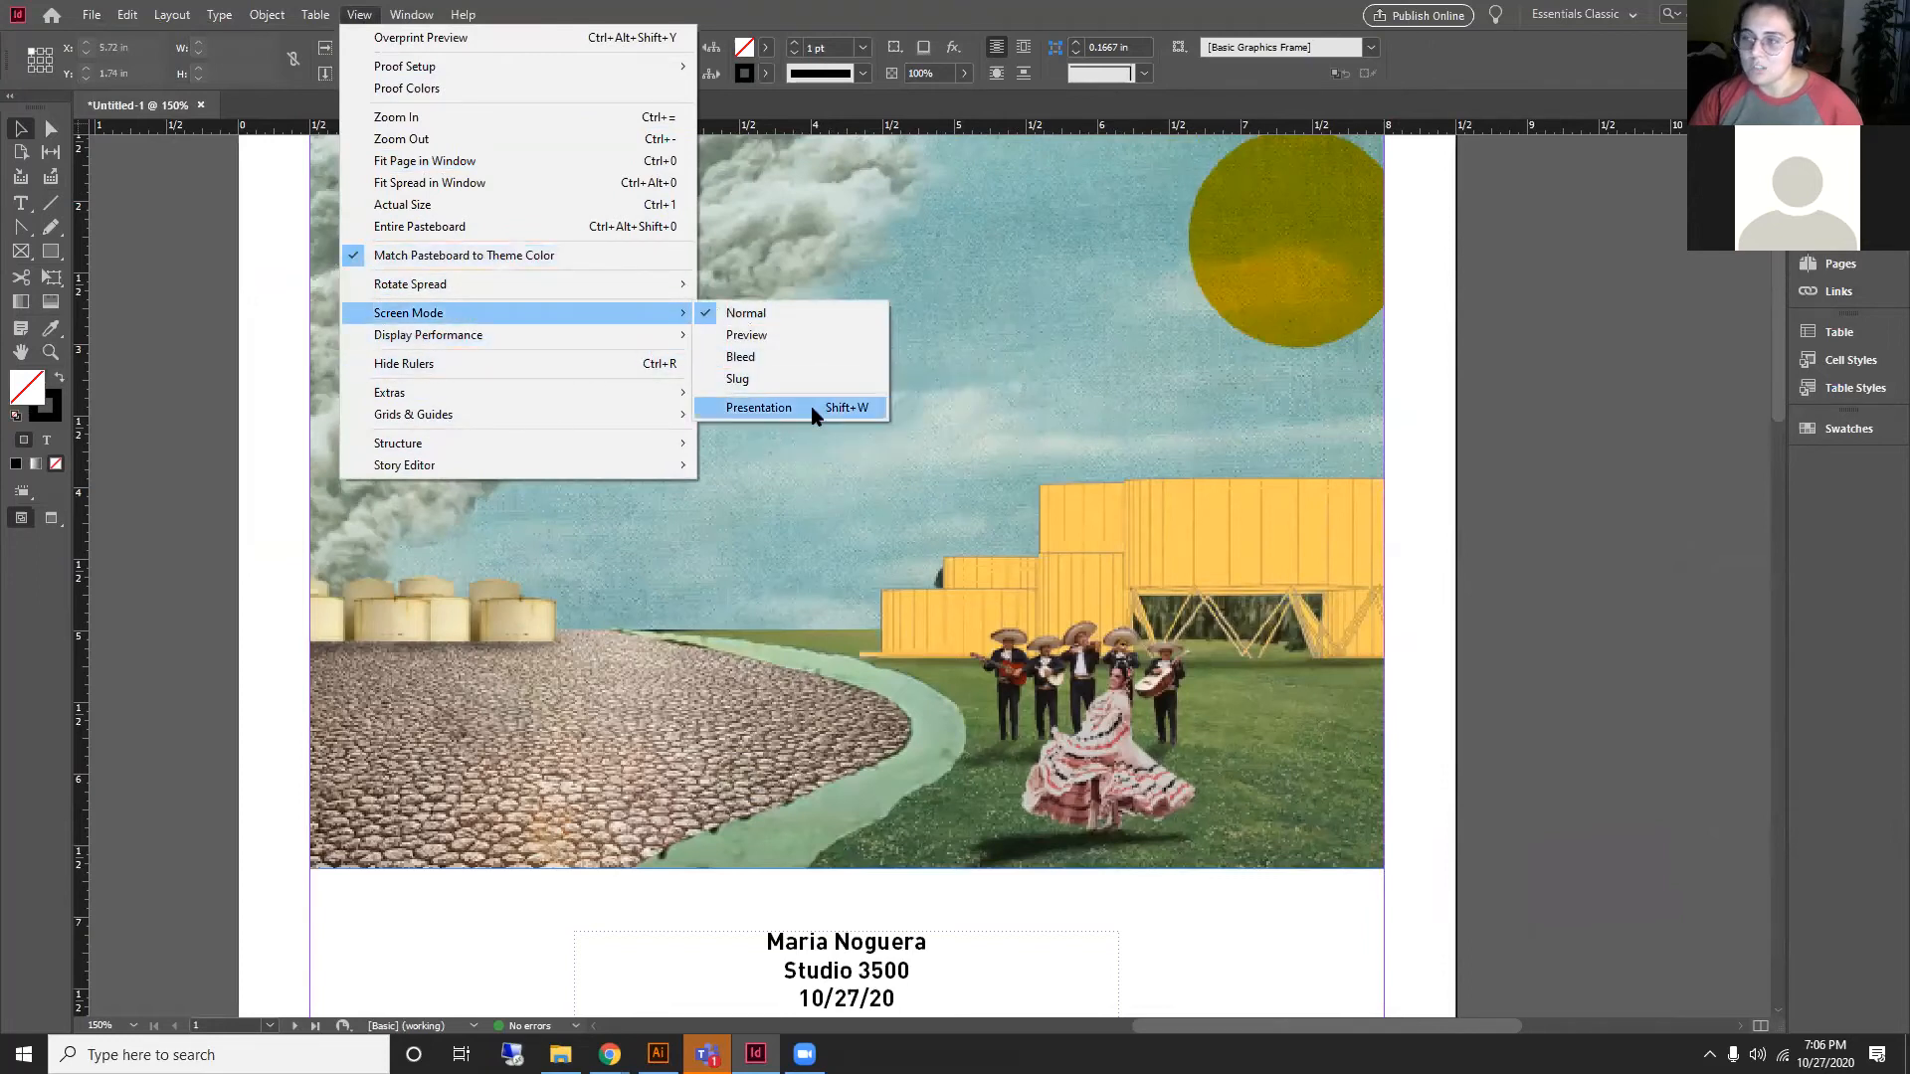
pyautogui.click(1710, 566)
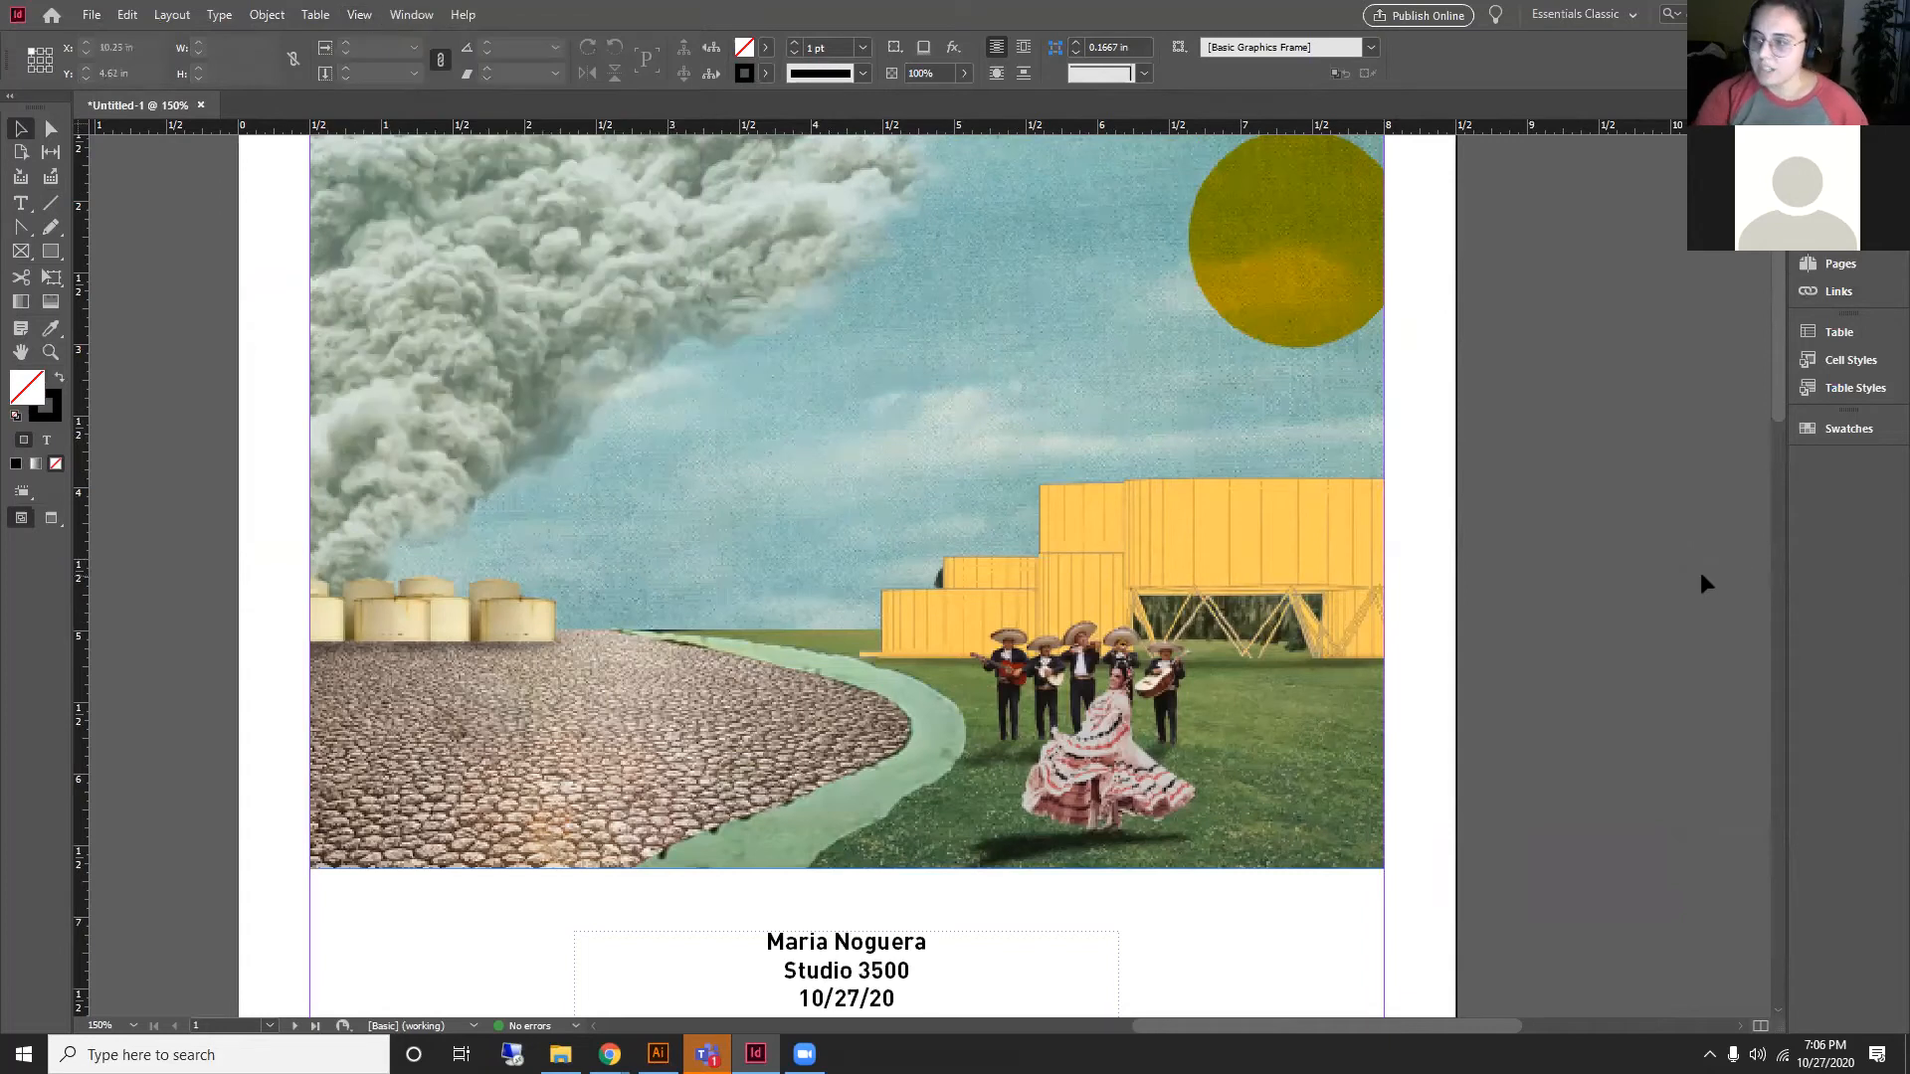
pyautogui.hotkey('shift', 'w')
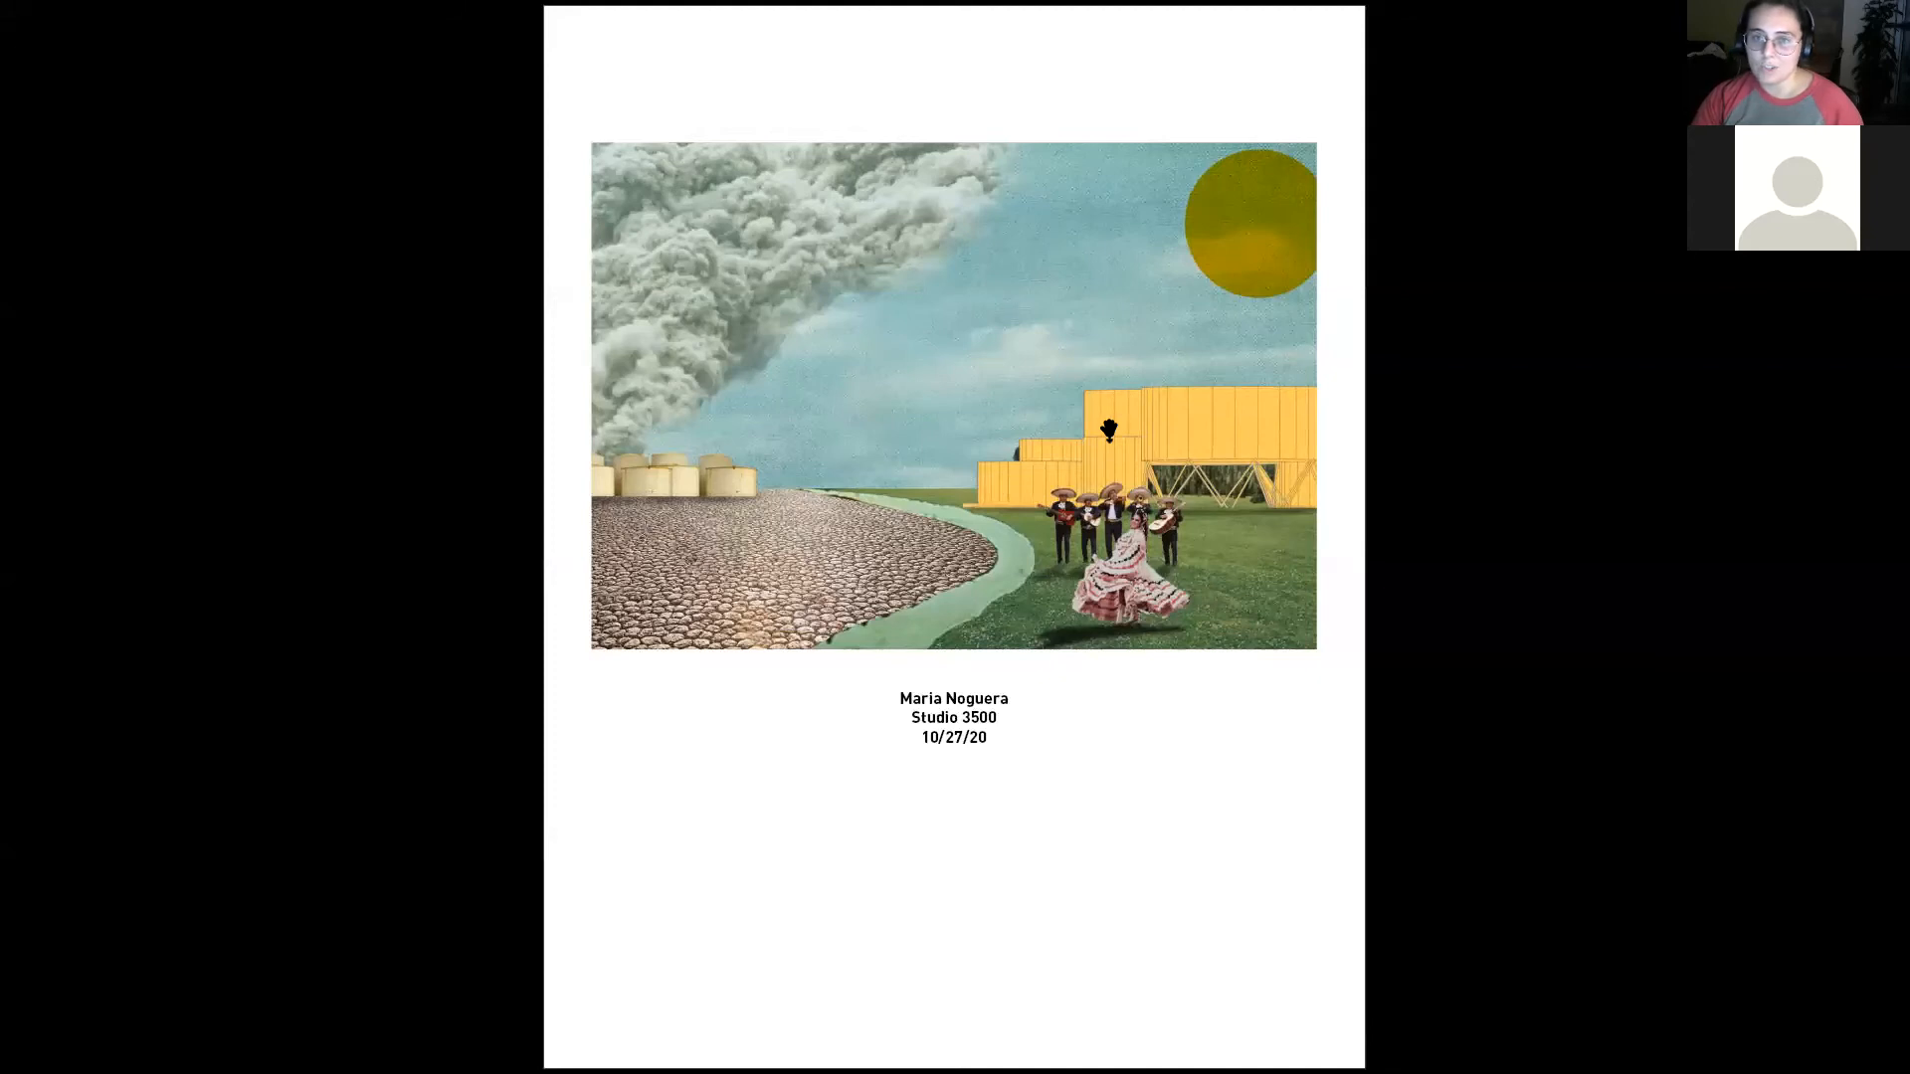
pyautogui.press('Escape')
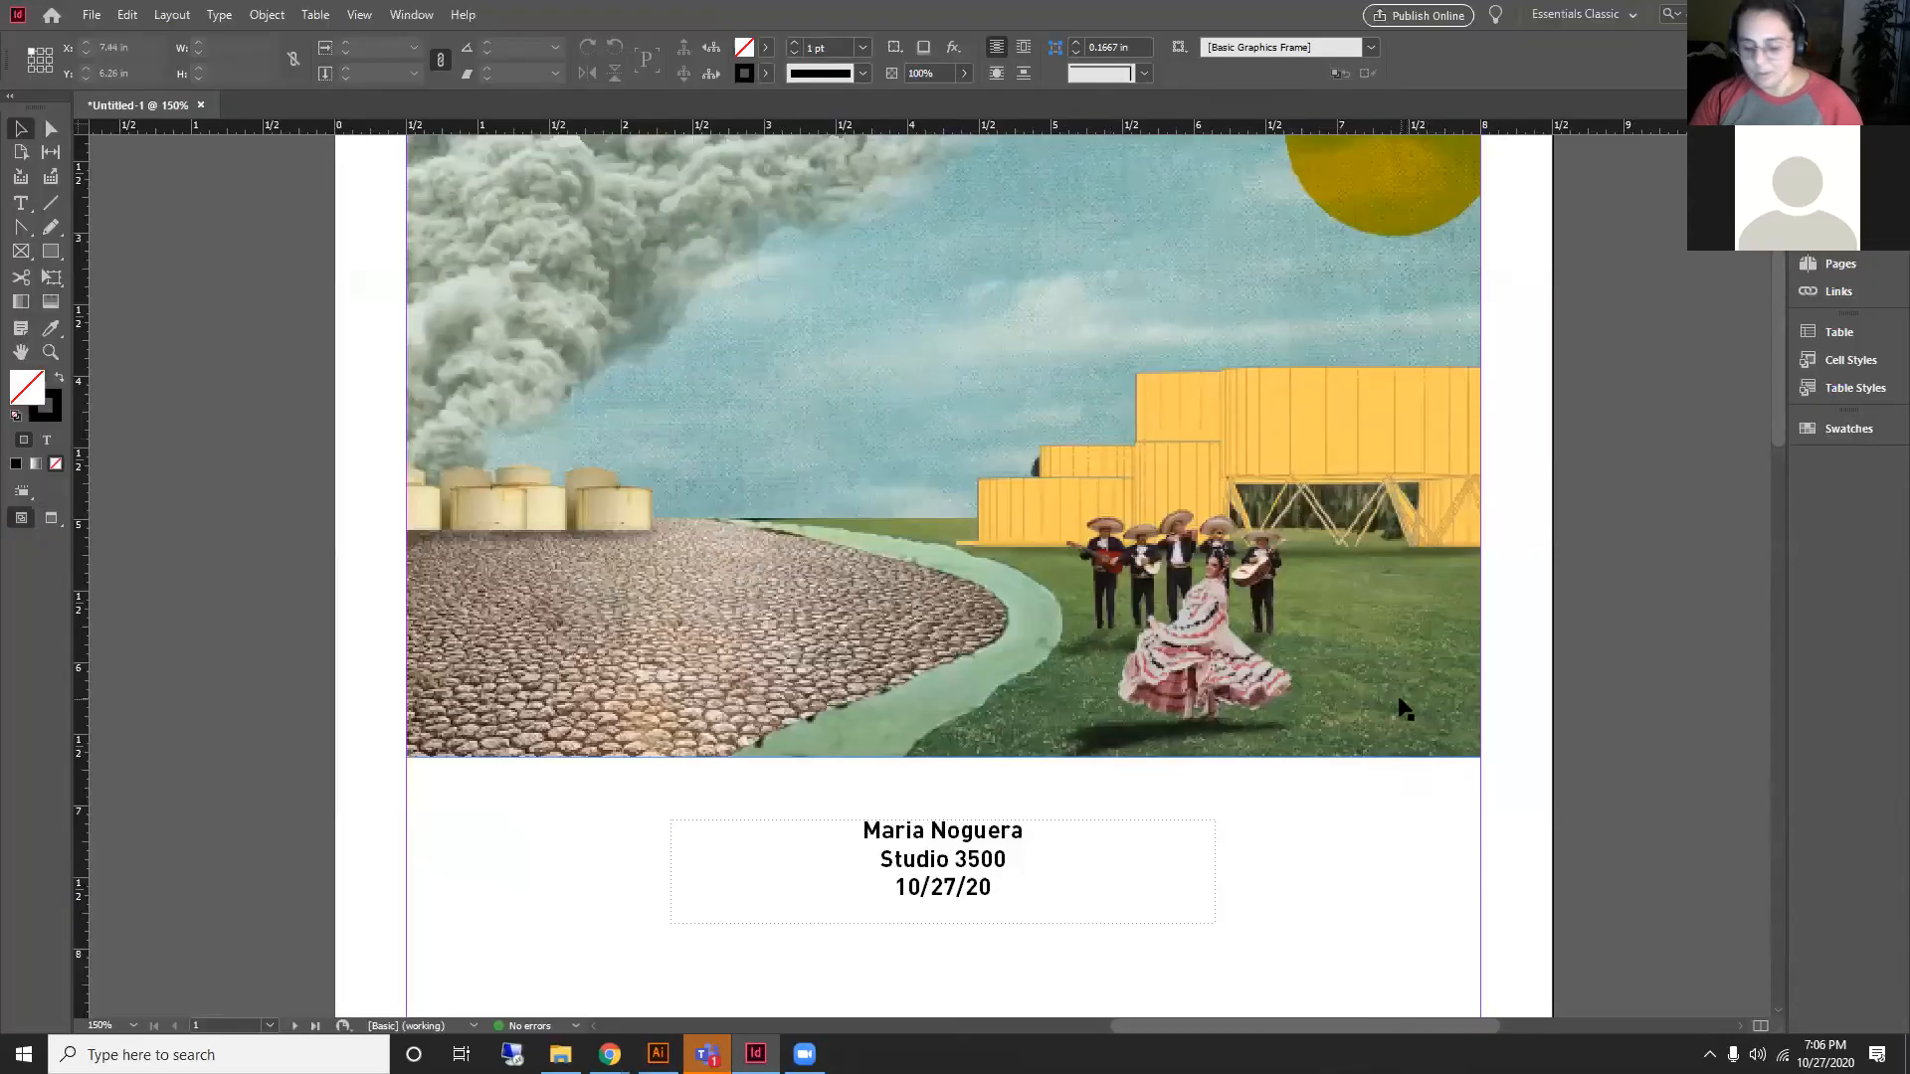
# Step: Set the display performance to High Quality Display and inspect the image's detail up close
pyautogui.scroll(3, 1206, 504)
pyautogui.click(359, 15)
pyautogui.moveTo(512, 340)
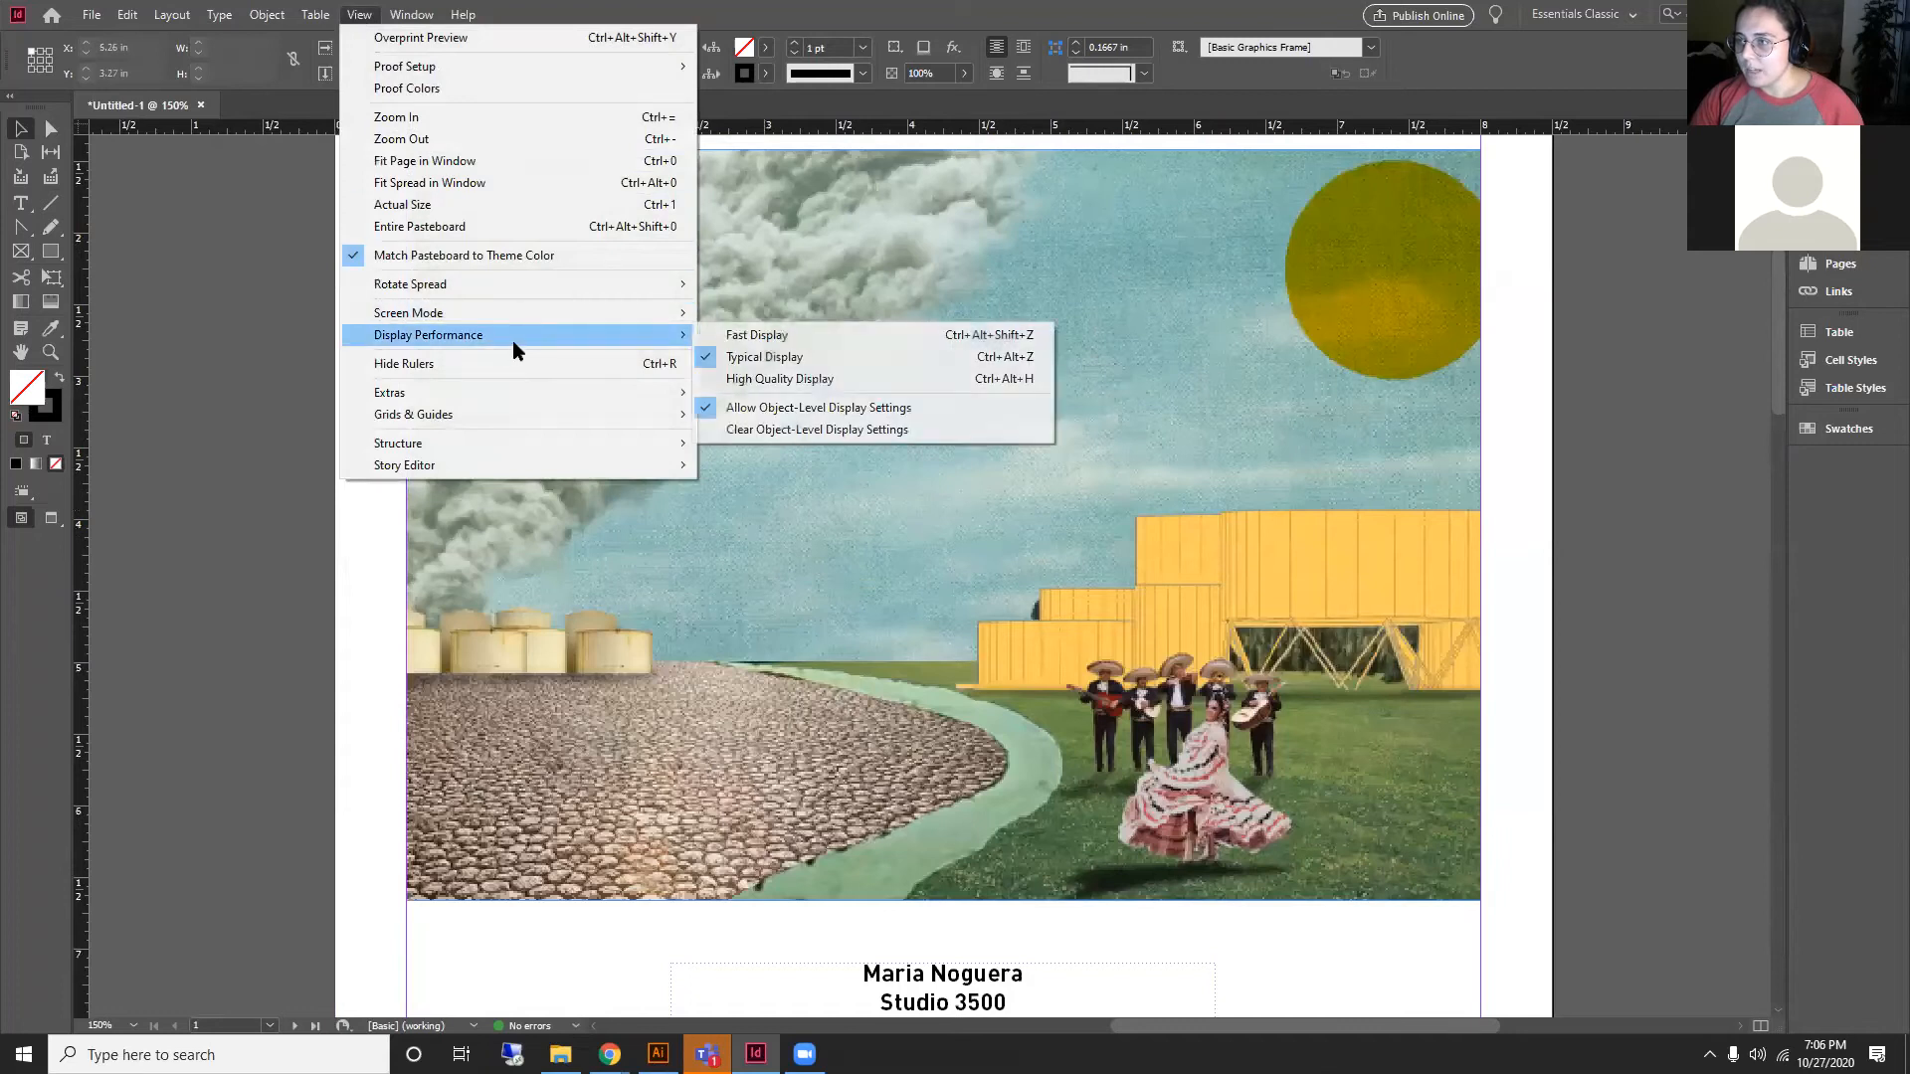
pyautogui.click(955, 382)
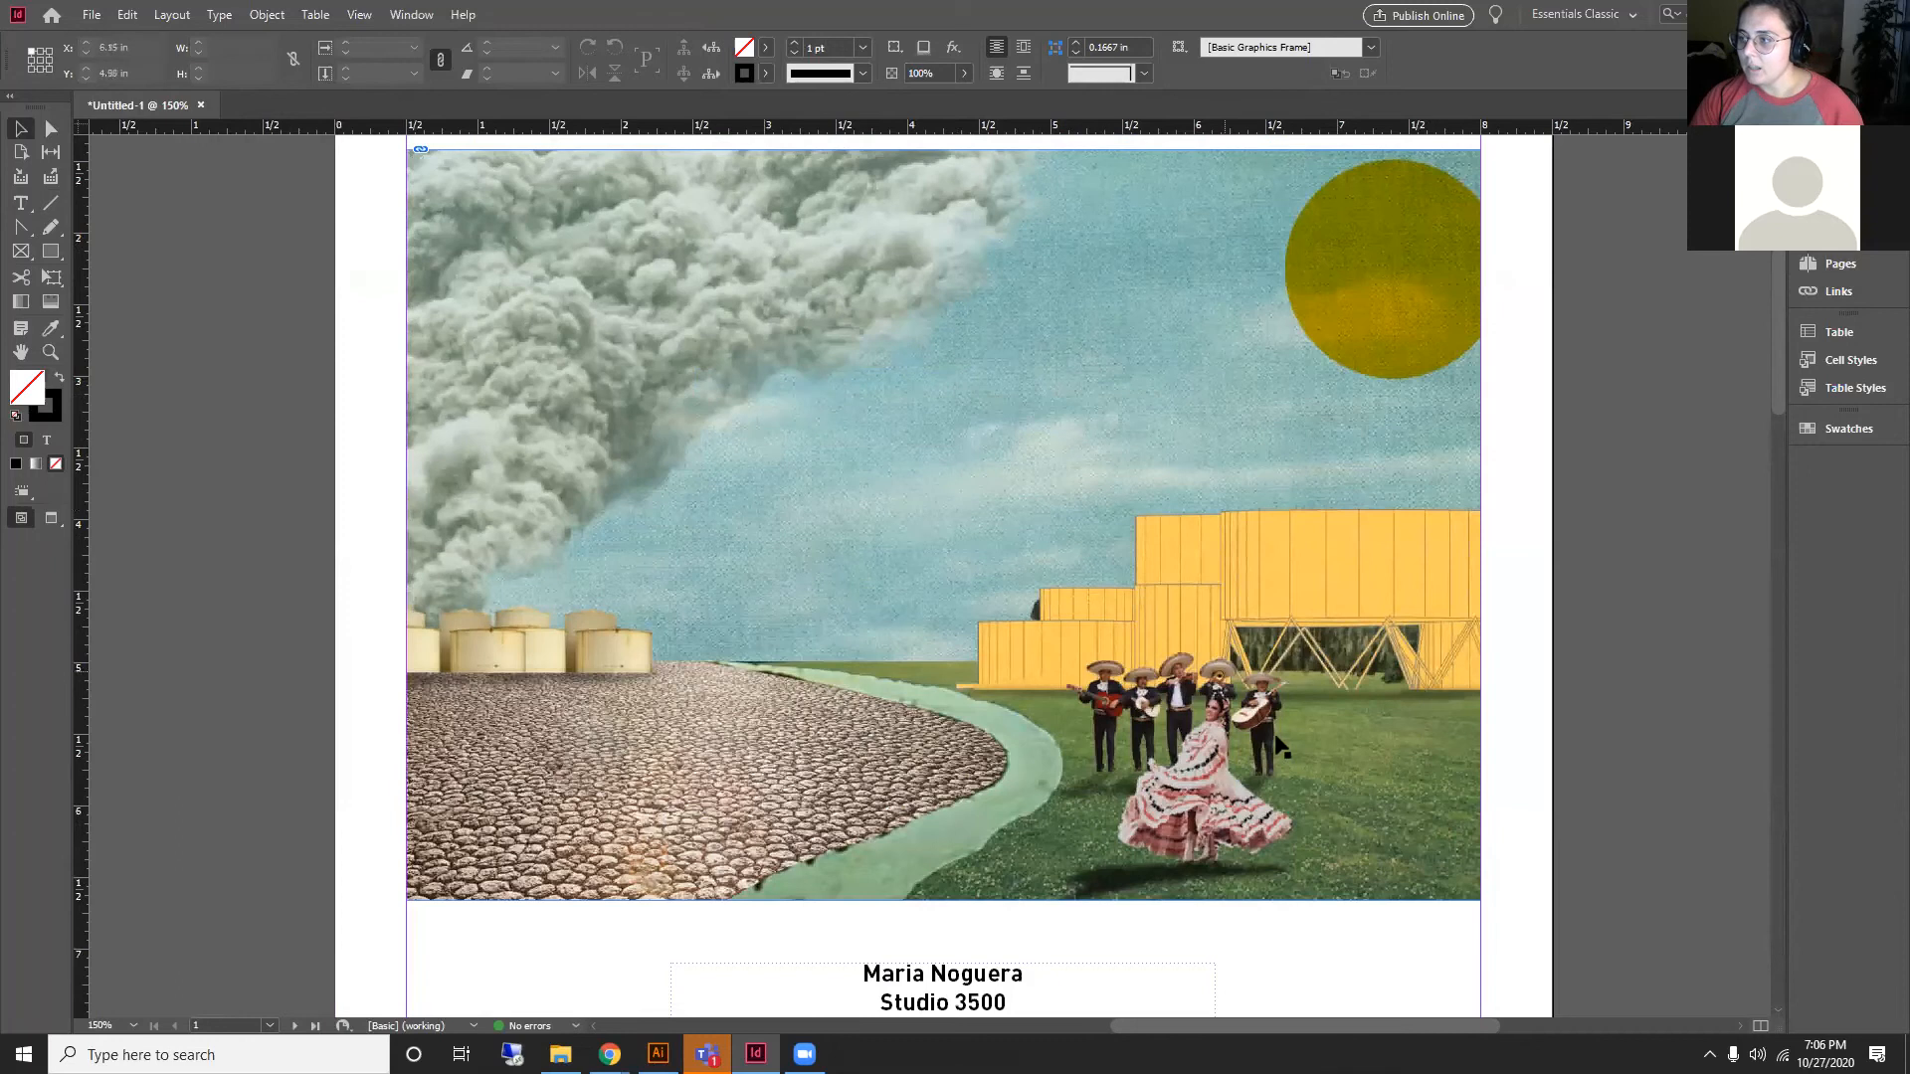
pyautogui.scroll(3, 1274, 732)
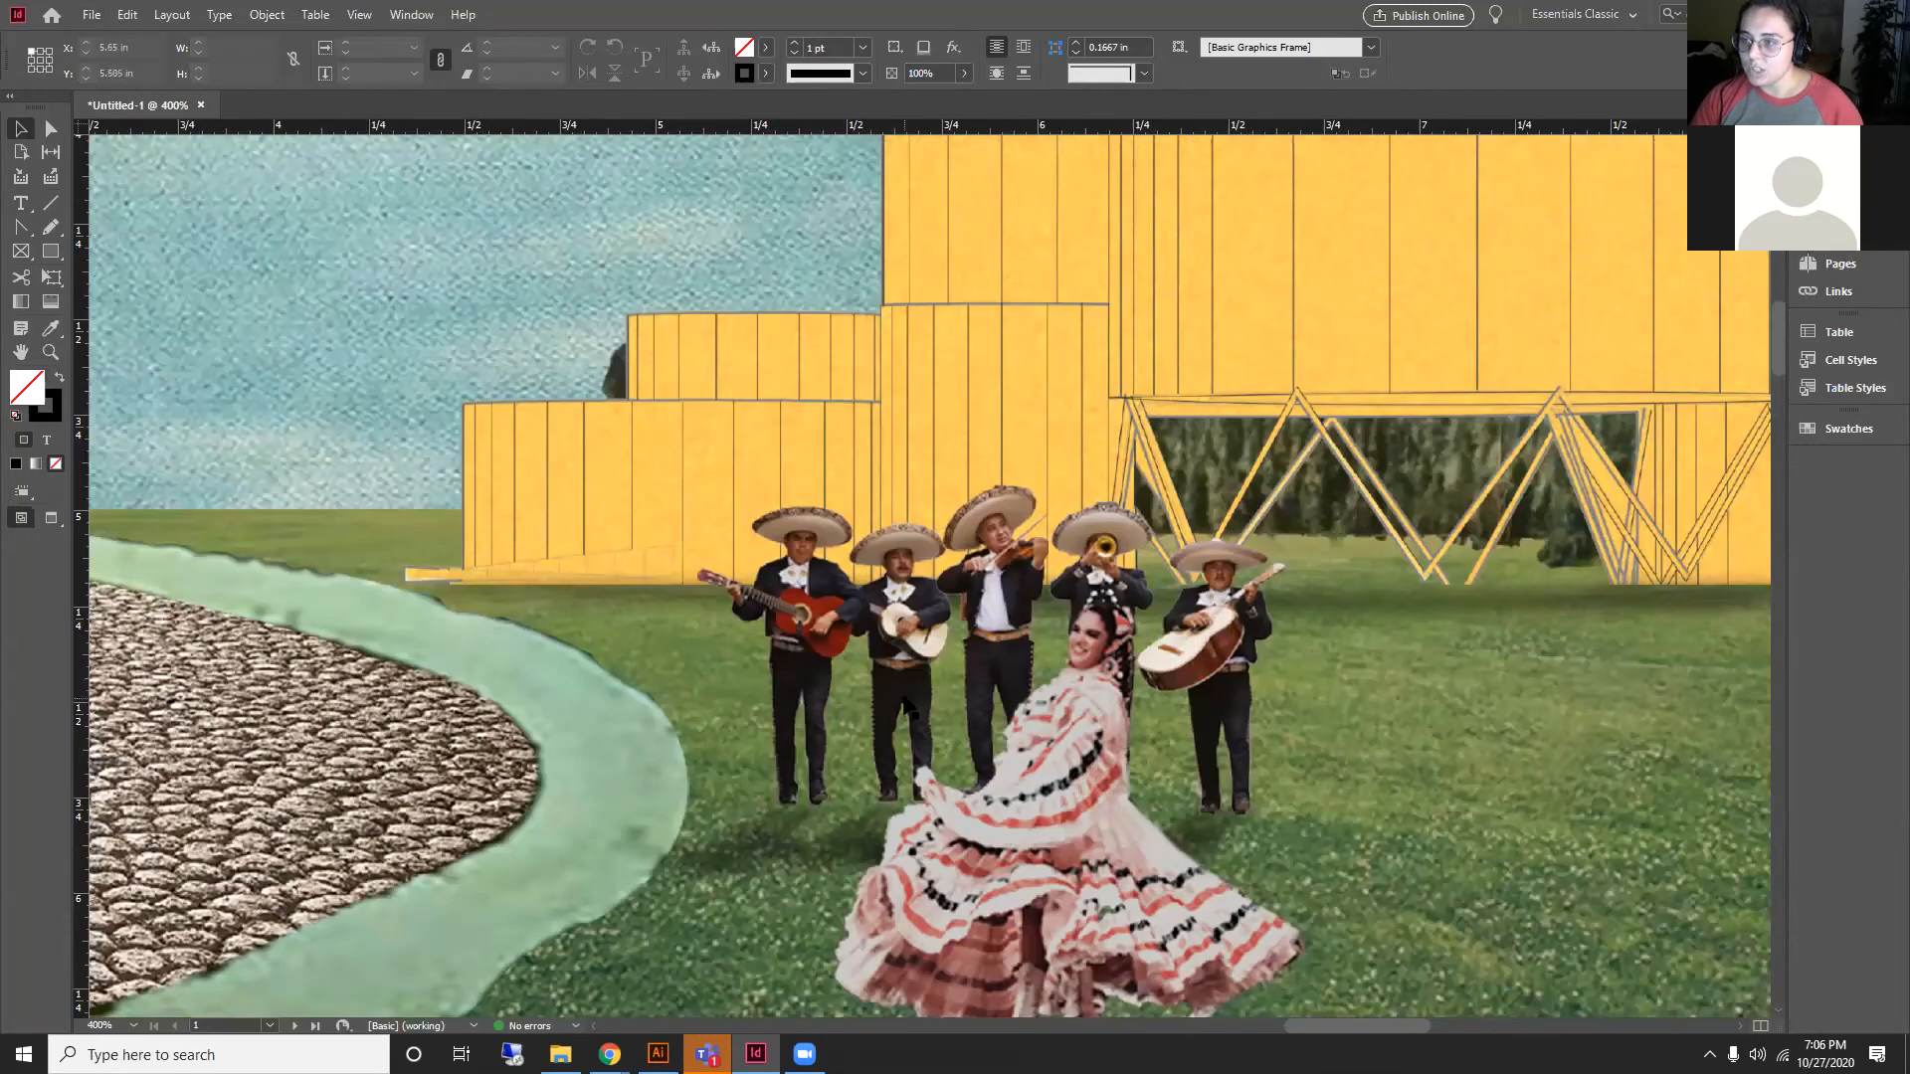
pyautogui.scroll(-2, 906, 699)
pyautogui.scroll(-2, 562, 619)
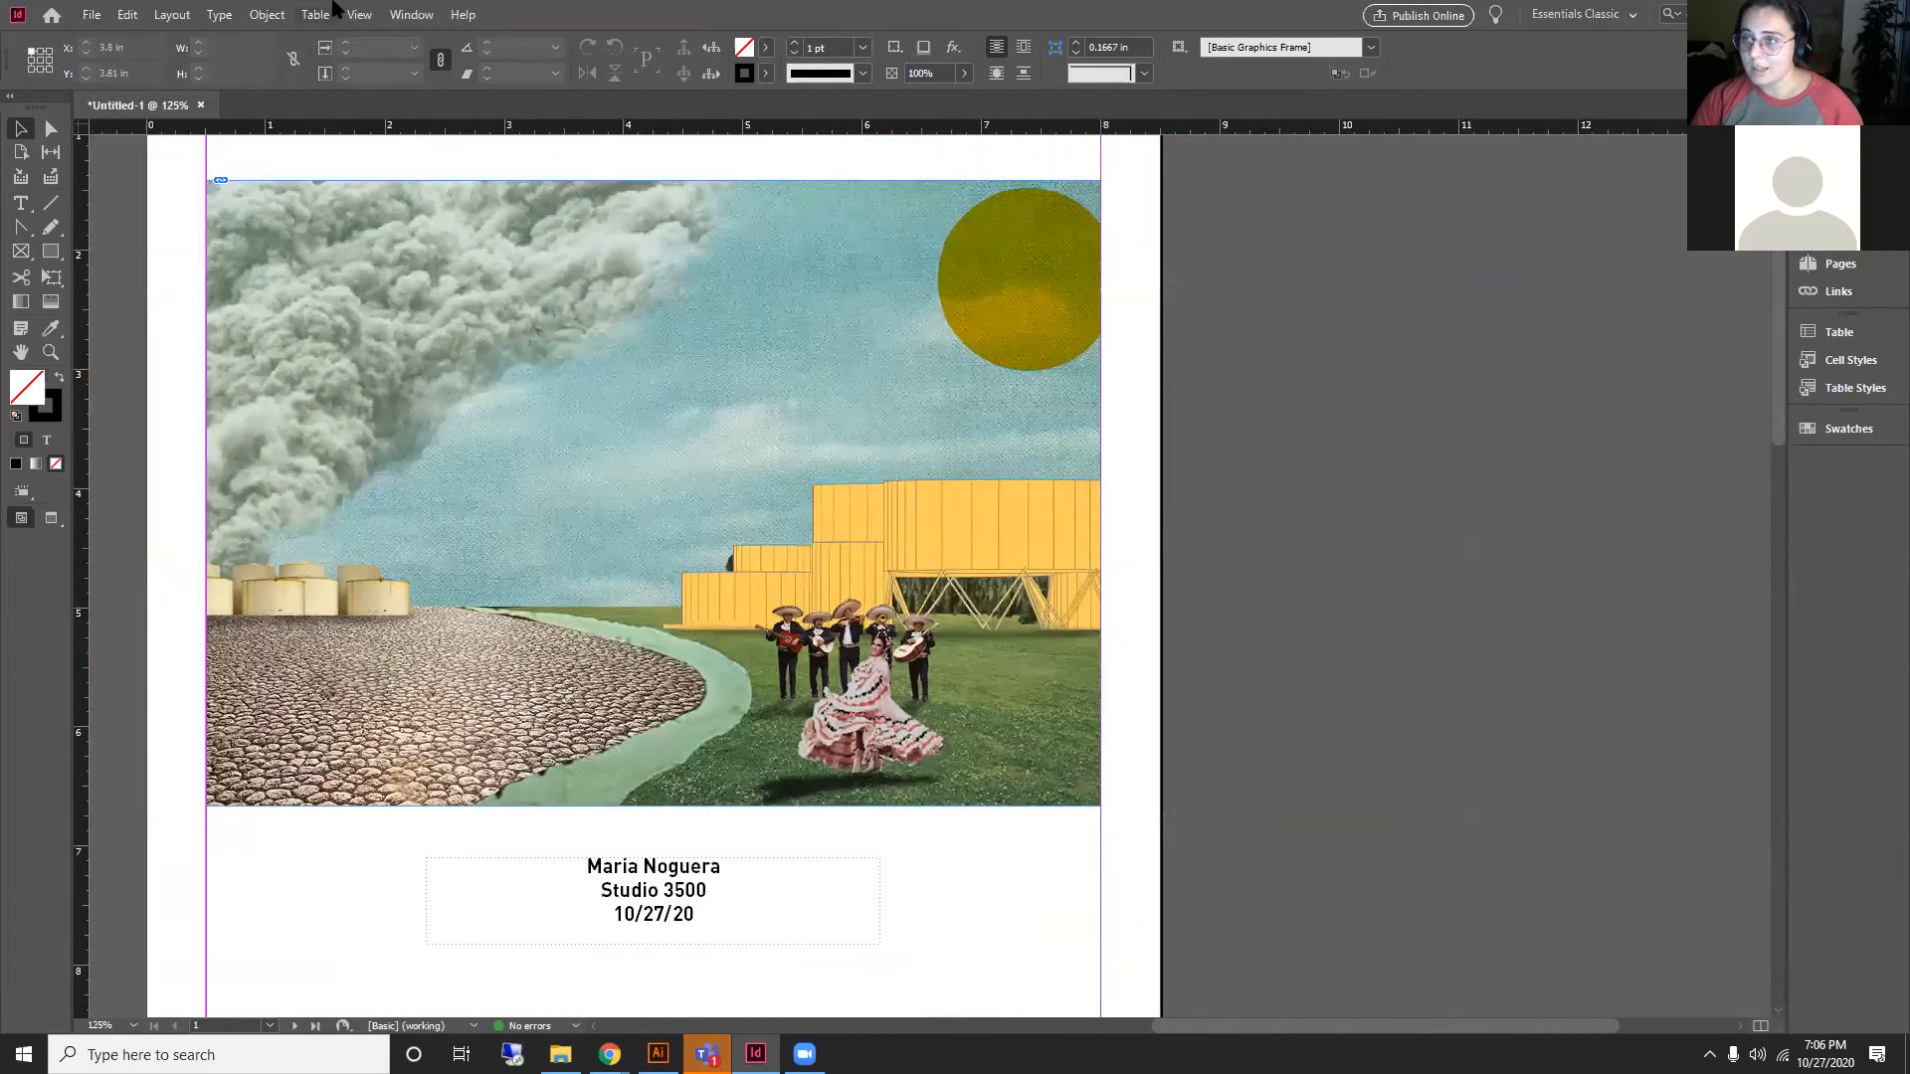
# Step: Set the display performance to Fast Display and show the Links panel
pyautogui.click(359, 14)
pyautogui.moveTo(556, 291)
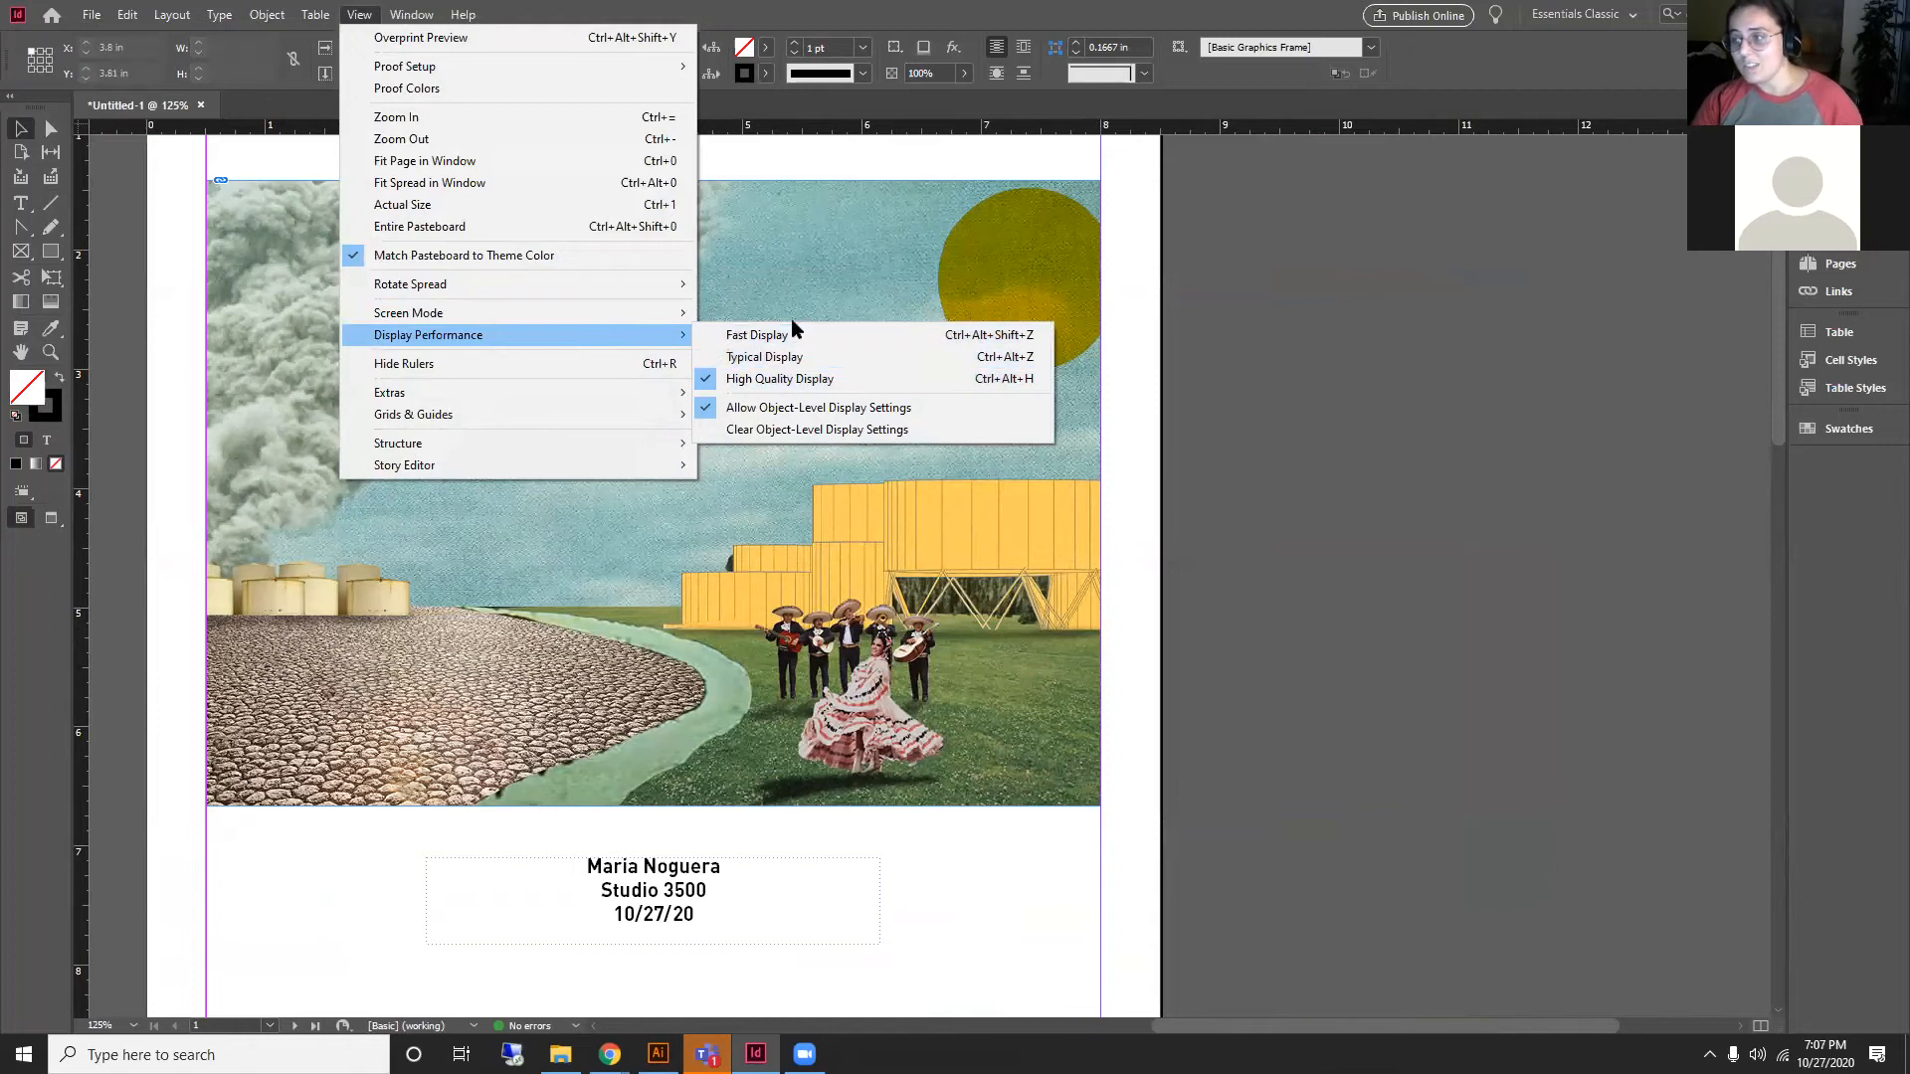
pyautogui.click(772, 336)
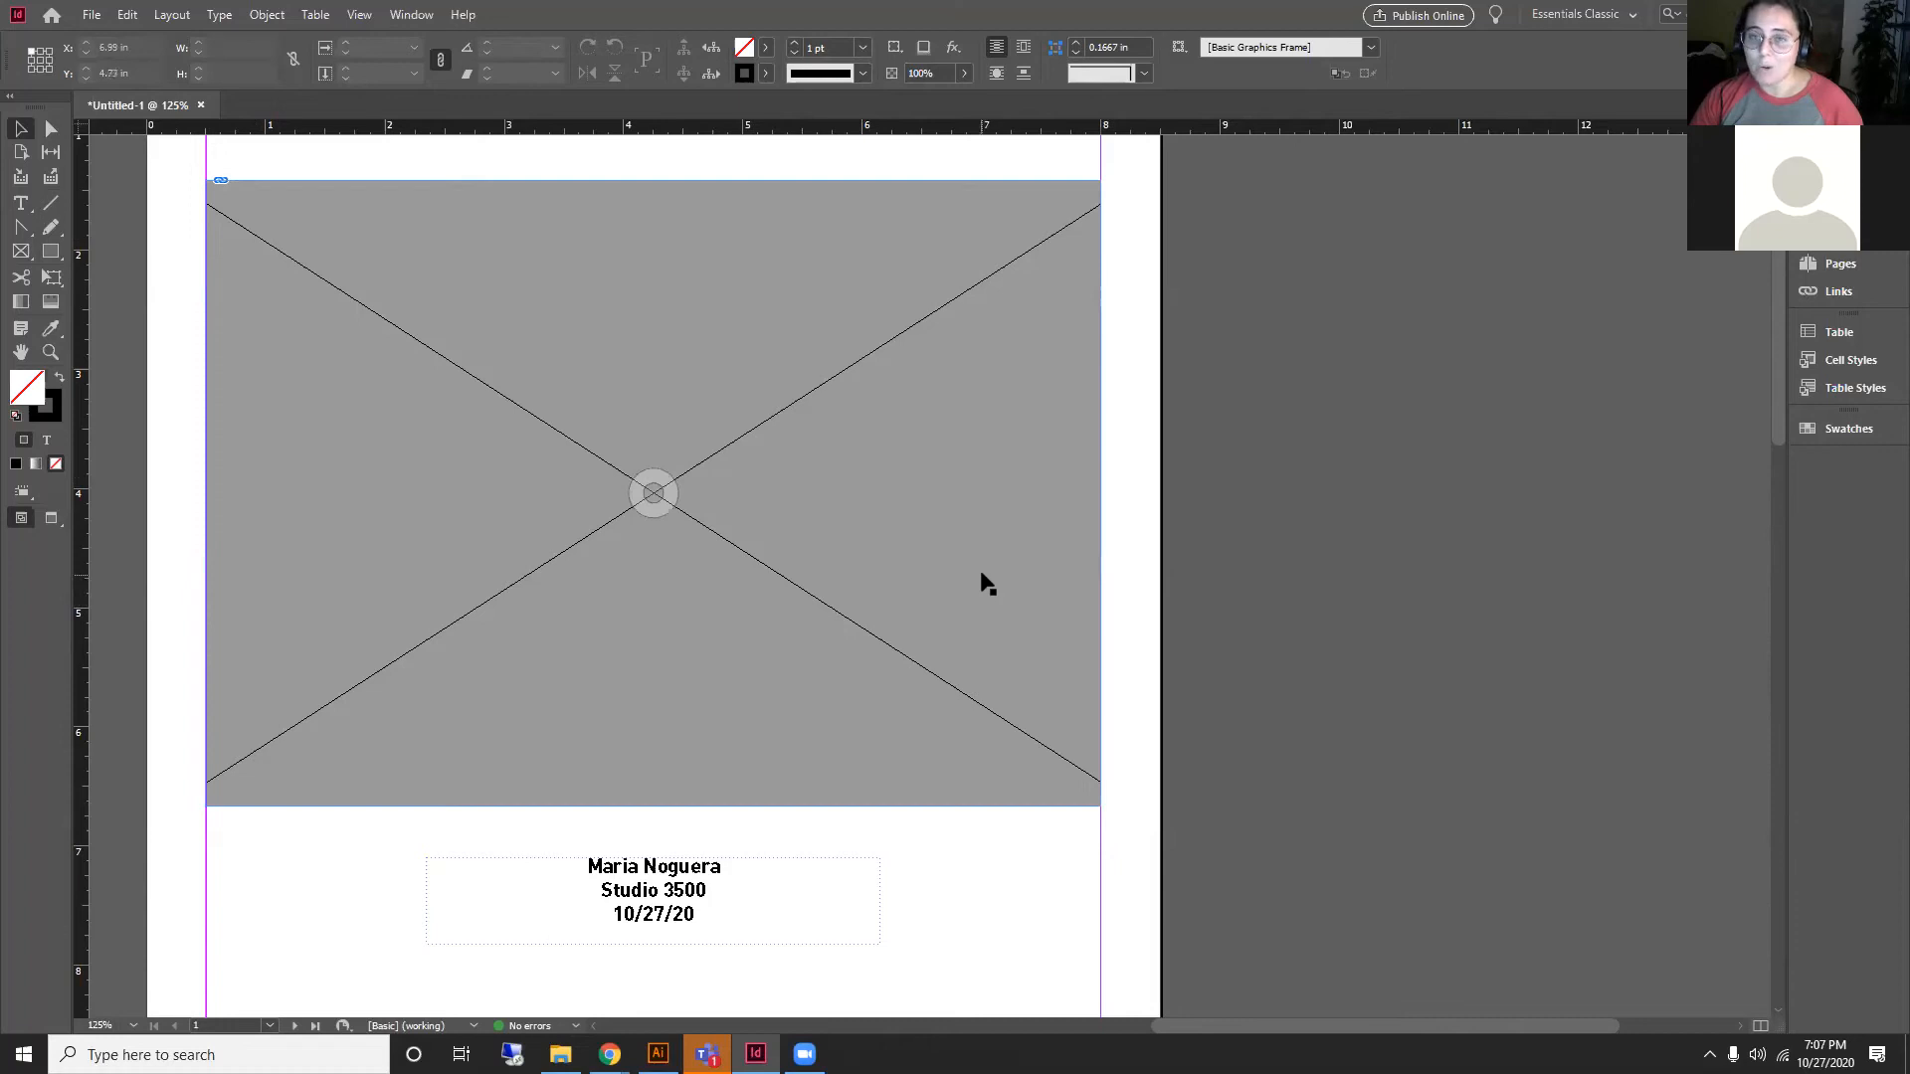
pyautogui.click(1838, 291)
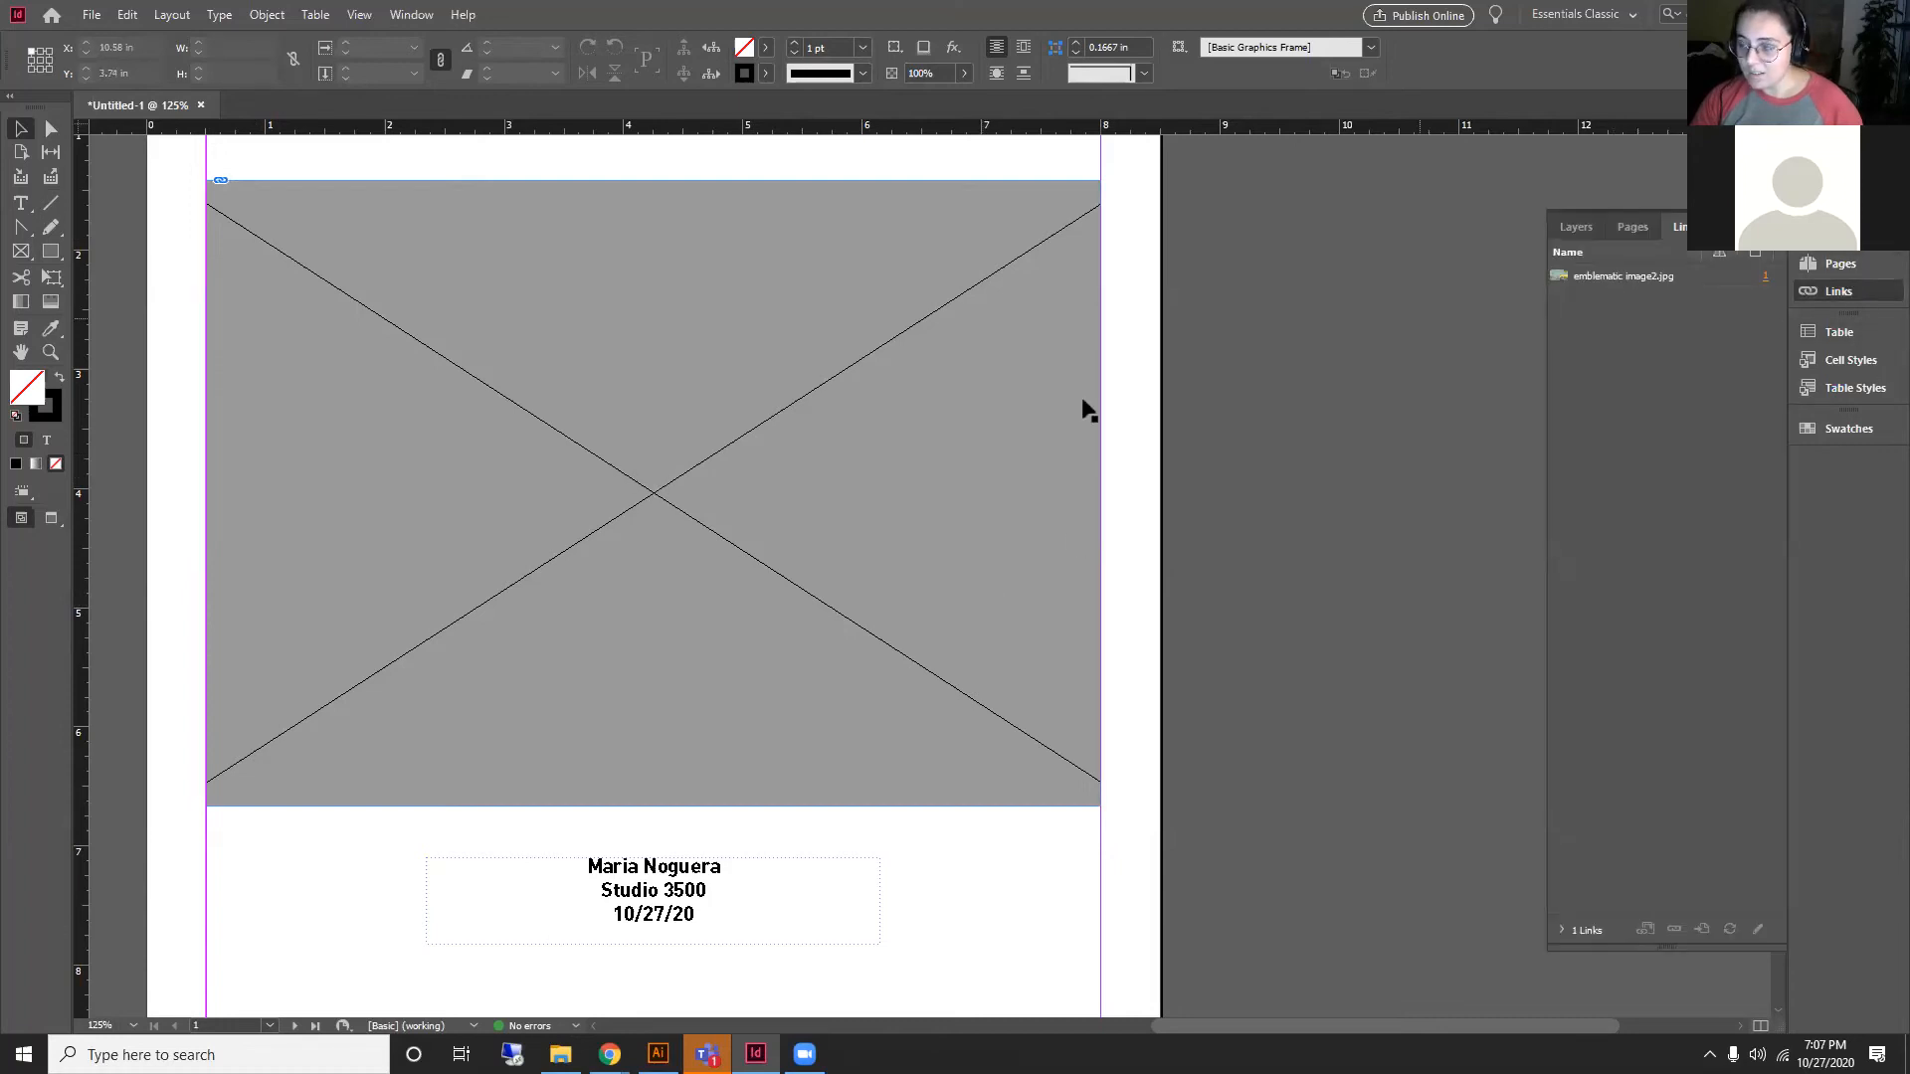
pyautogui.scroll(-2, 871, 523)
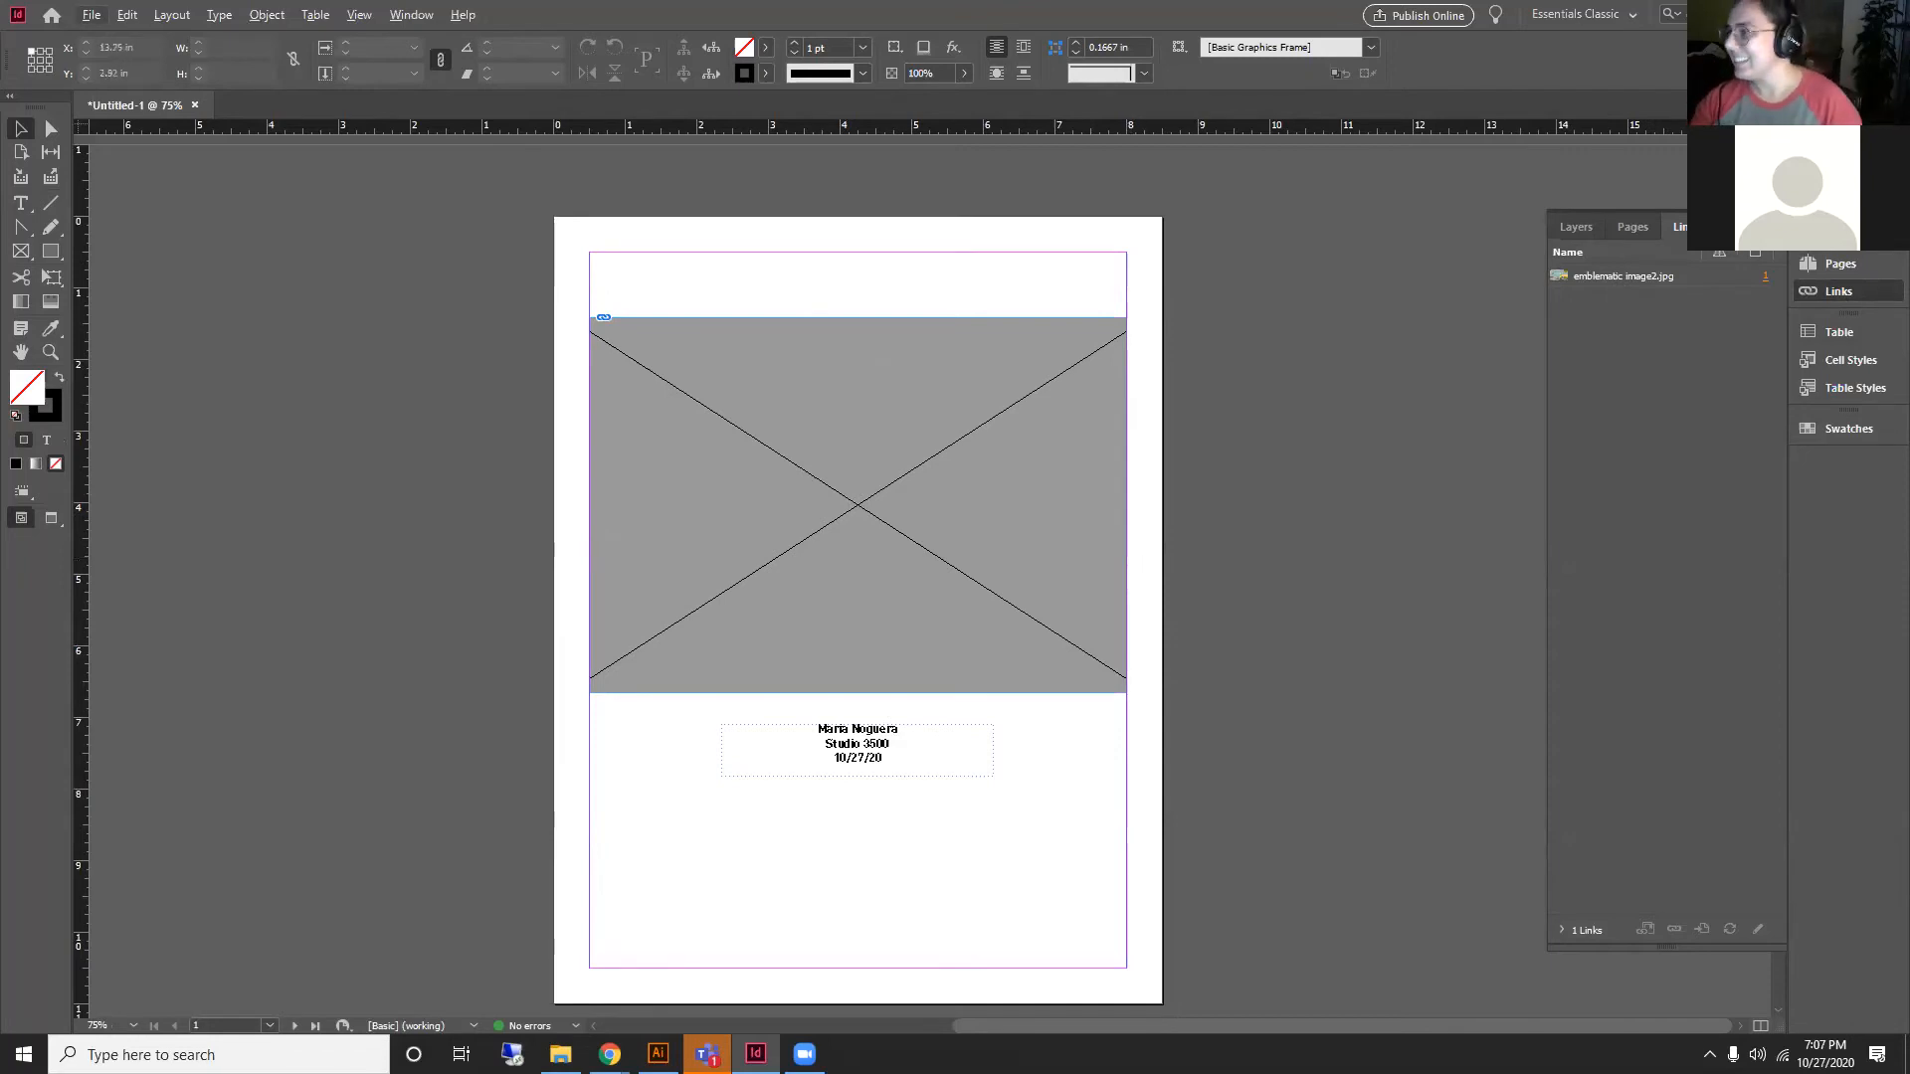
# Step: Set the display performance to Typical Display and bring the two-page spread below the cover into view
pyautogui.click(411, 14)
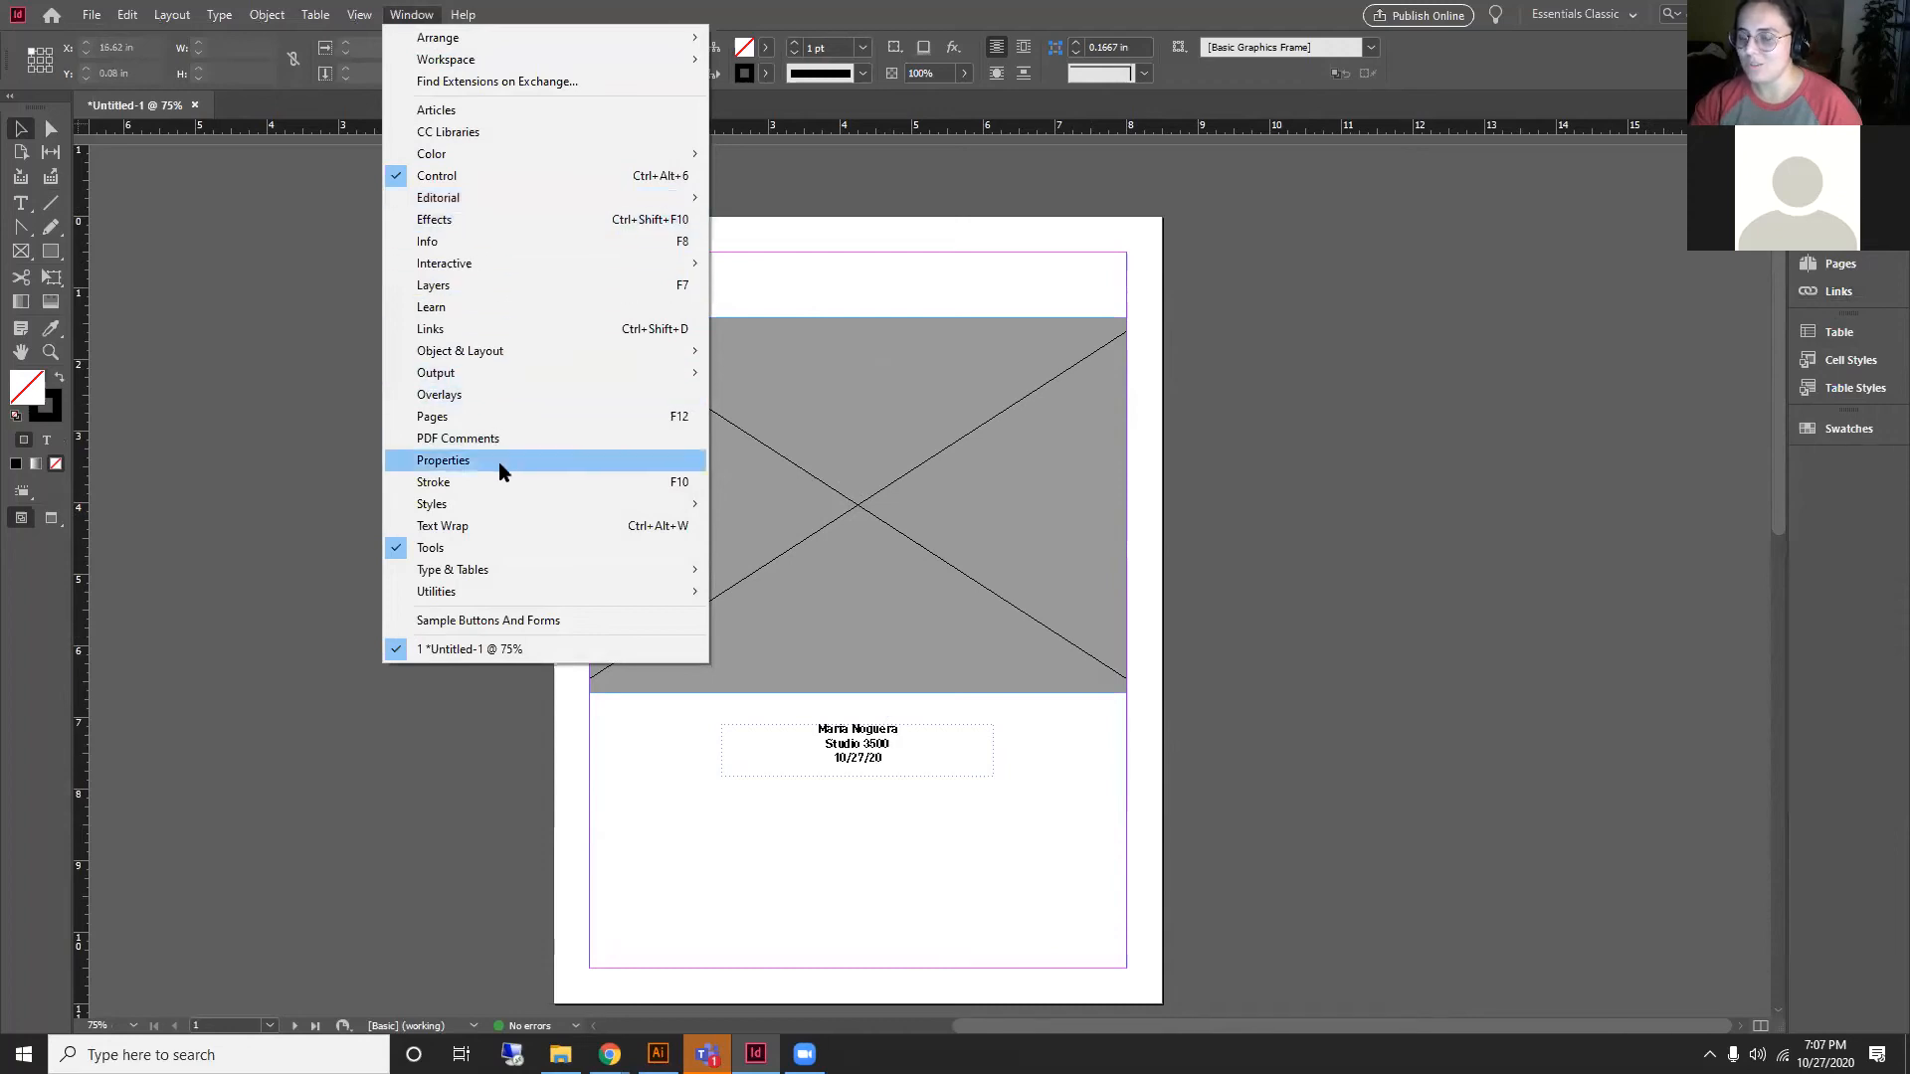
pyautogui.moveTo(360, 16)
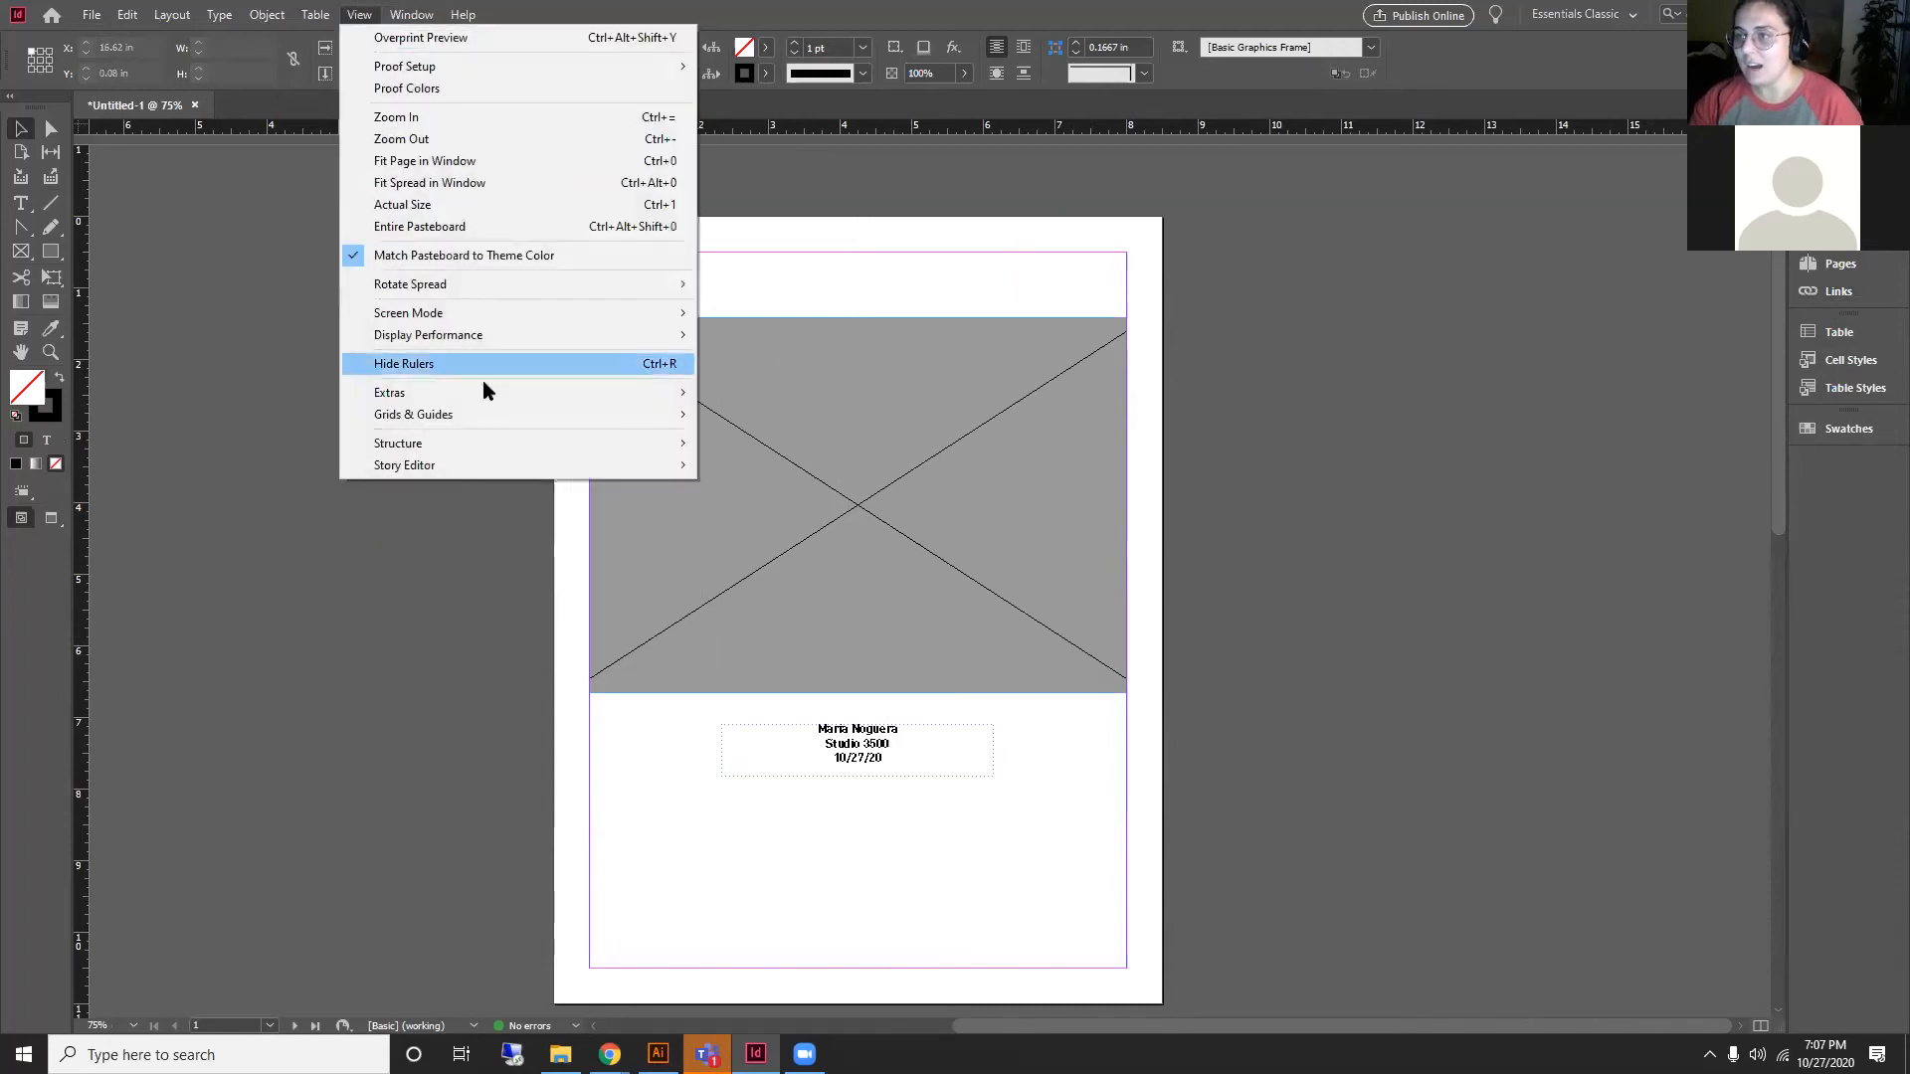
pyautogui.moveTo(643, 335)
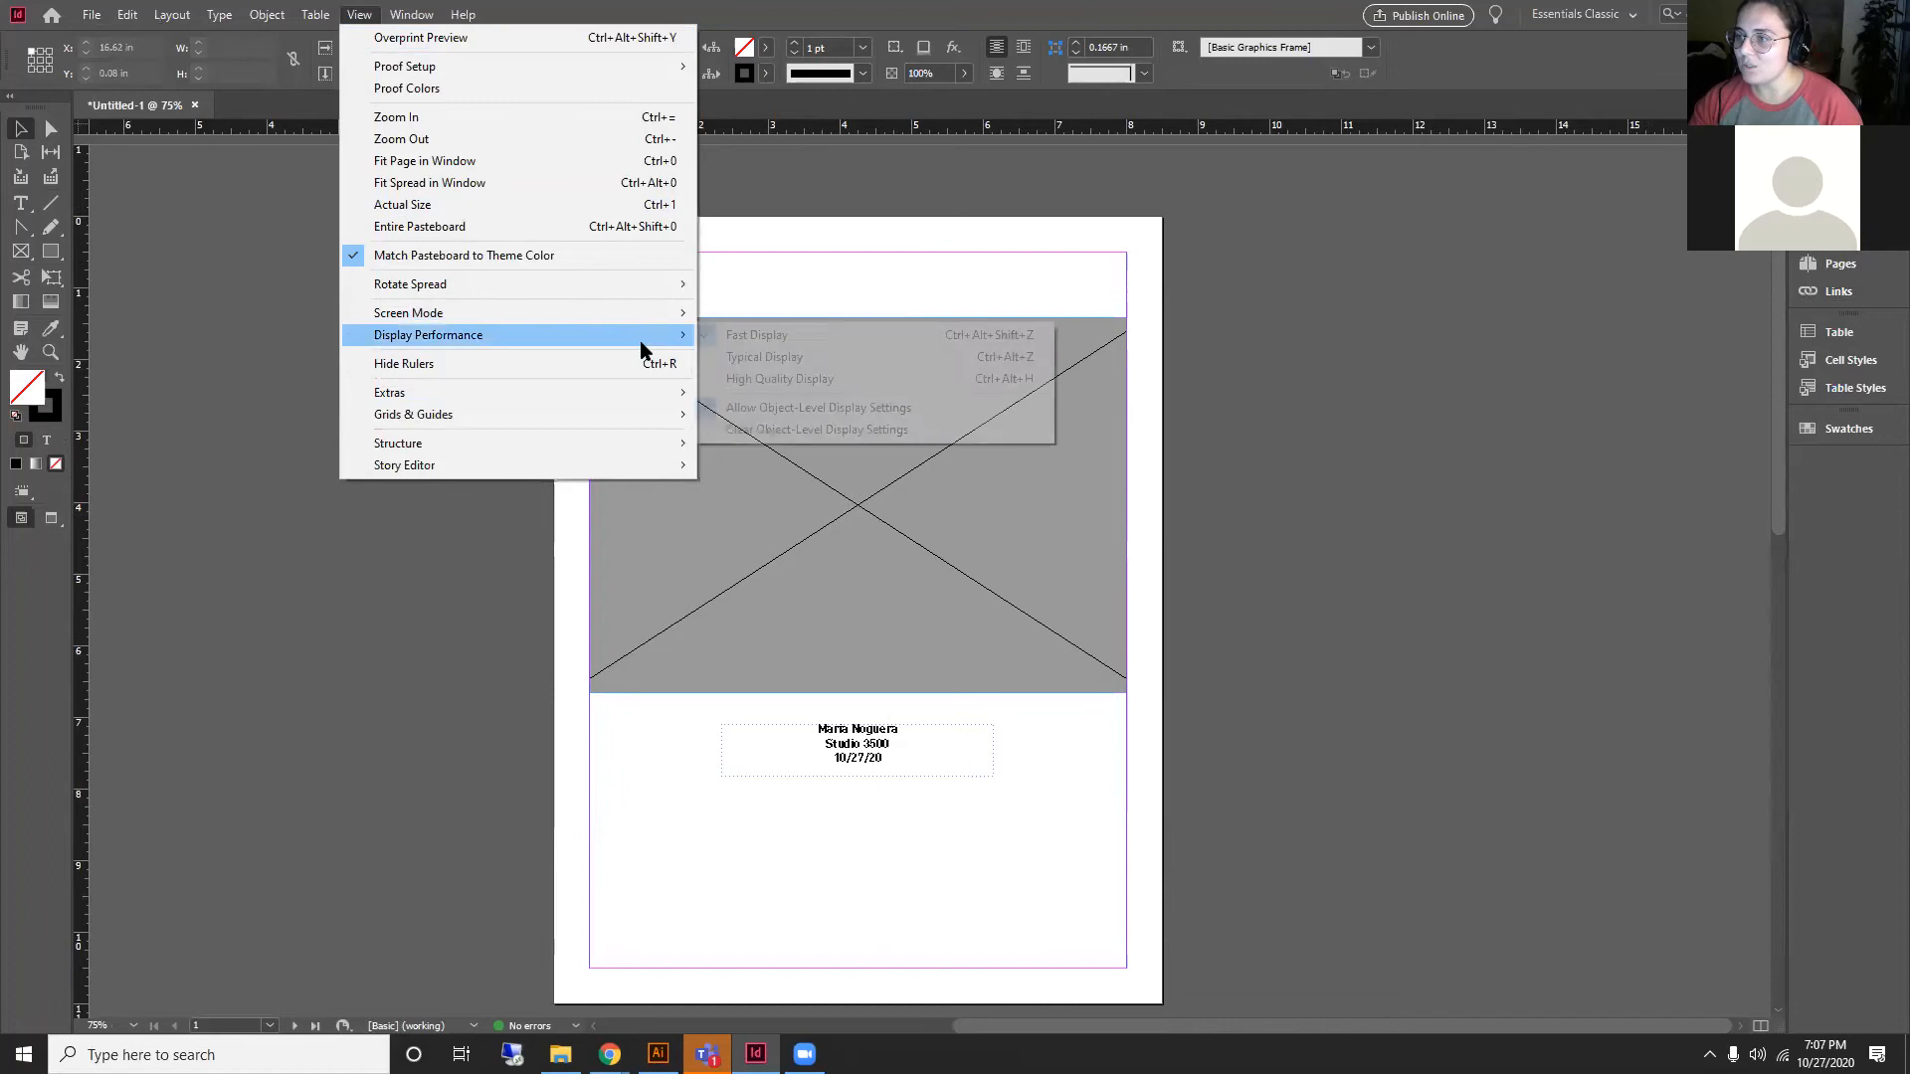
pyautogui.click(738, 356)
pyautogui.scroll(-3, 1205, 363)
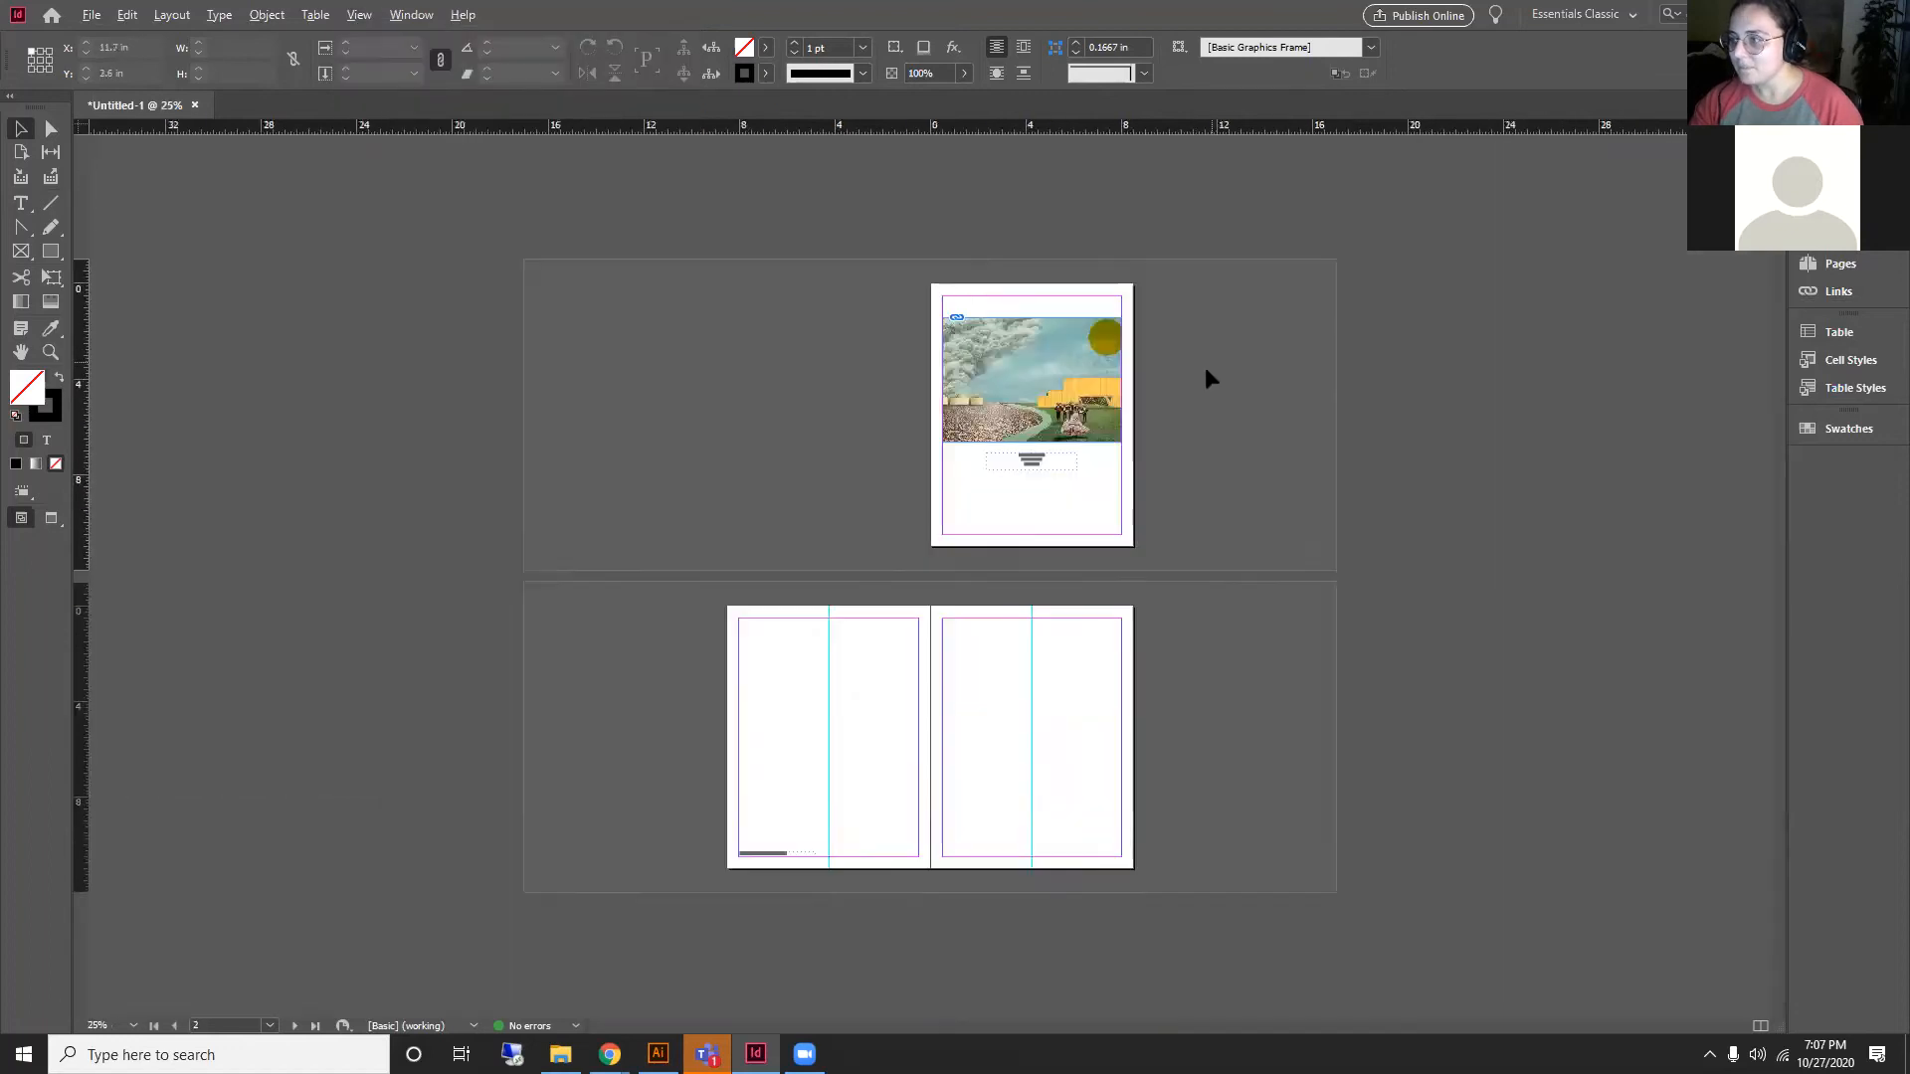
pyautogui.scroll(3, 1054, 696)
pyautogui.scroll(2, 1106, 689)
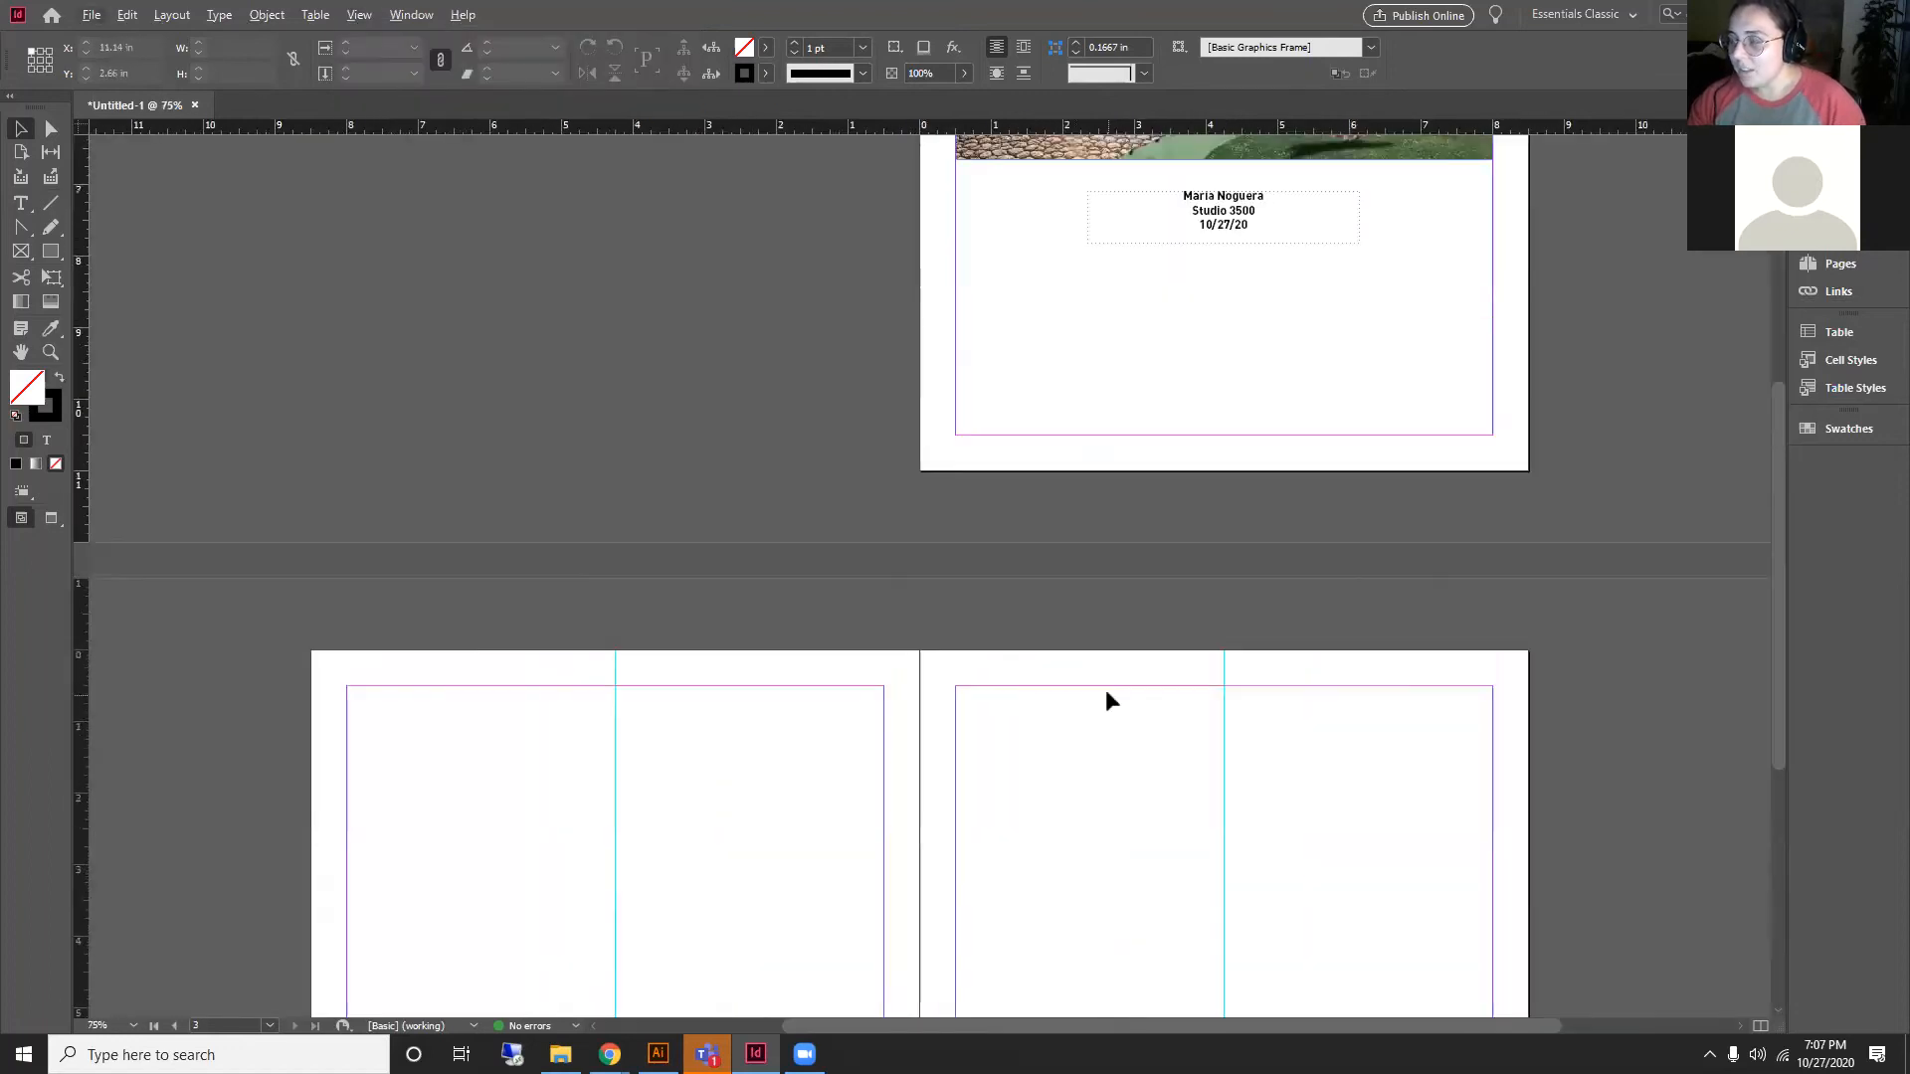
# Step: Delete the small footer text frame at the lower margin of the spread's left page
pyautogui.scroll(-5, 511, 593)
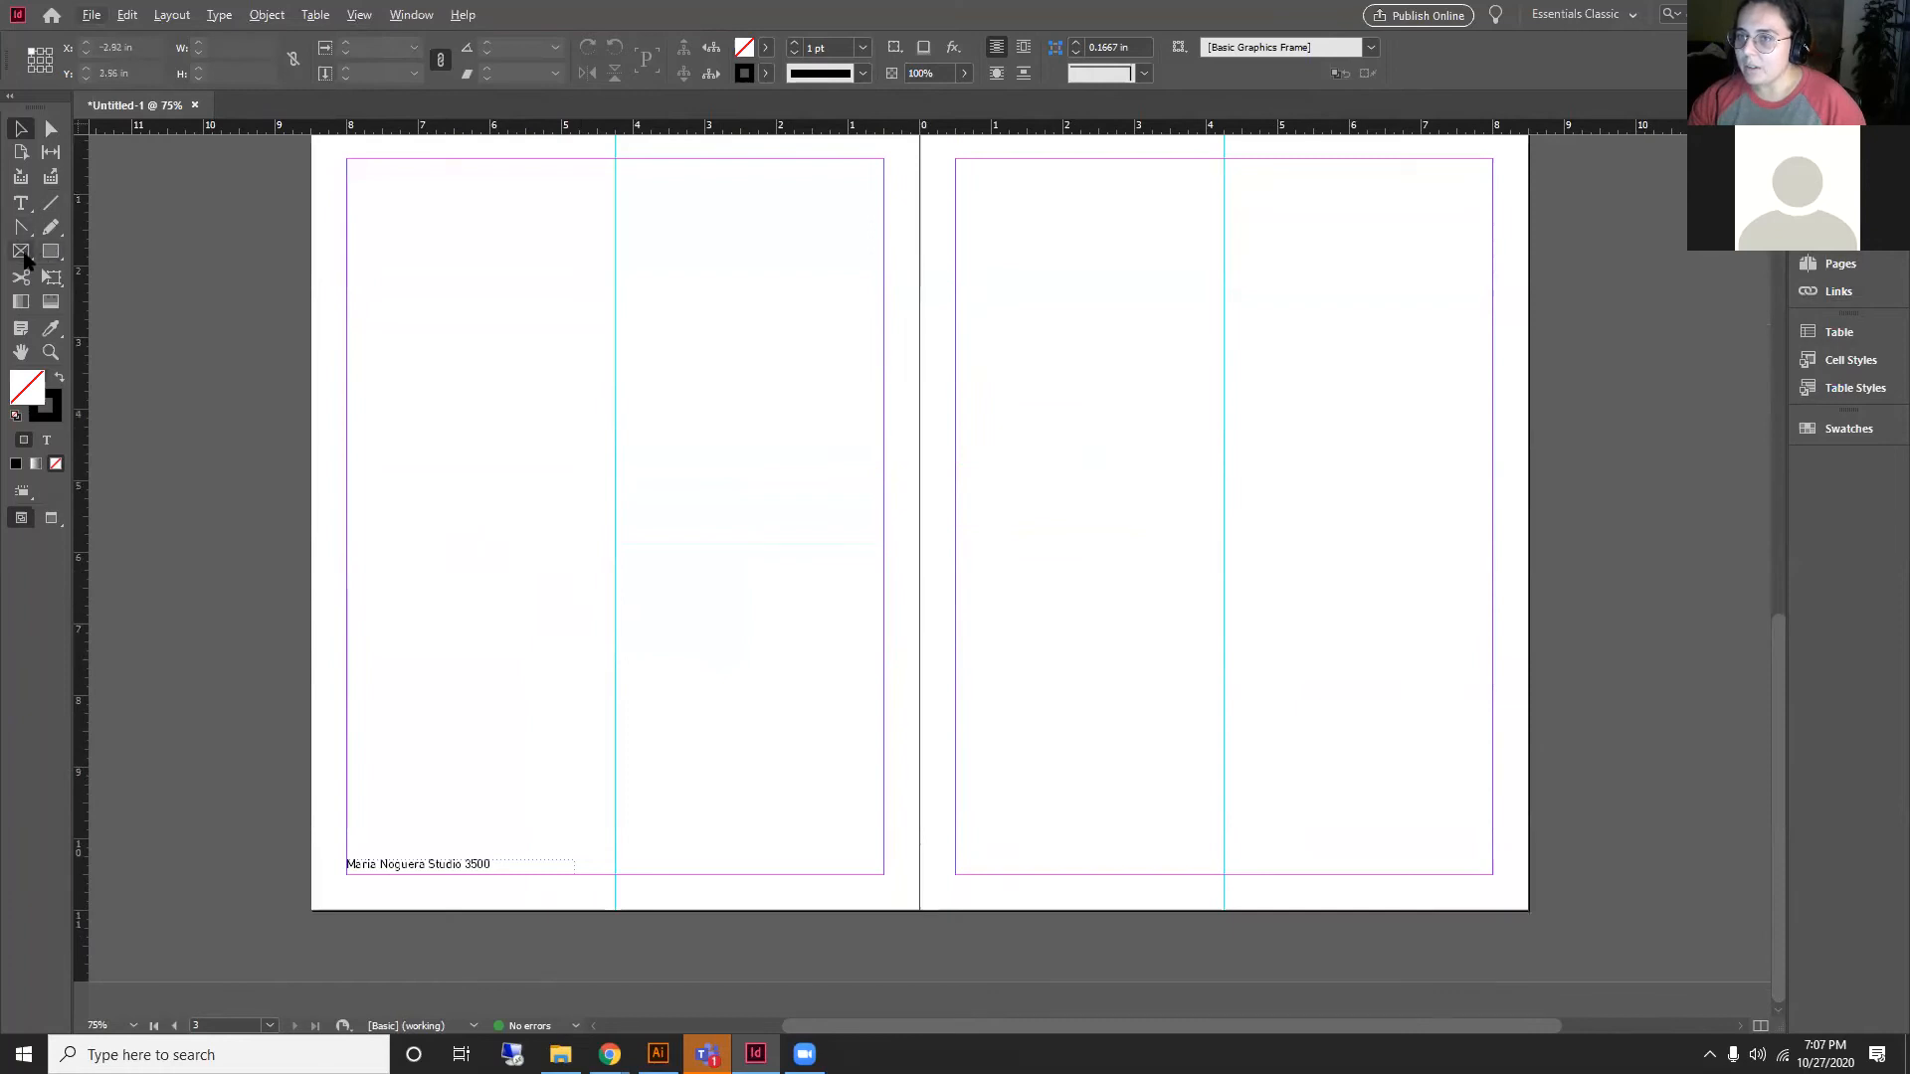
pyautogui.click(471, 865)
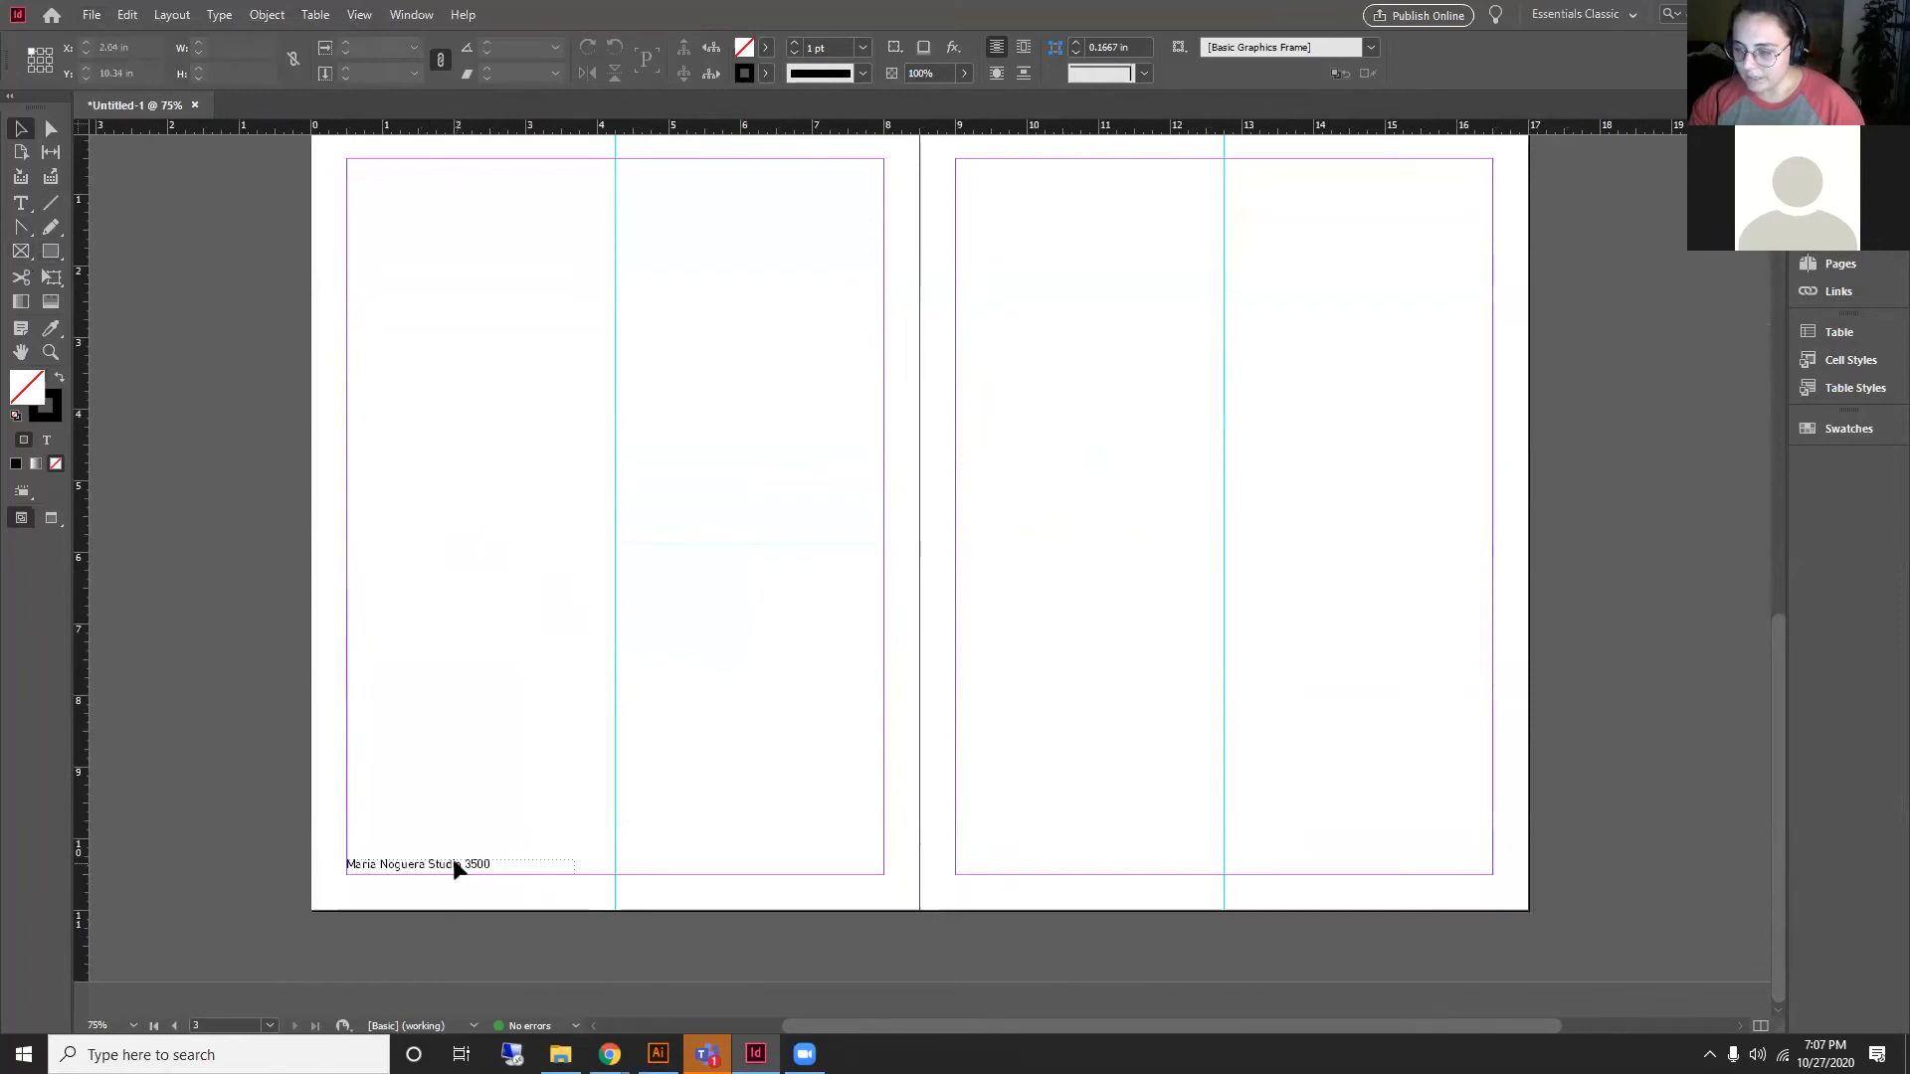
pyautogui.doubleClick(454, 864)
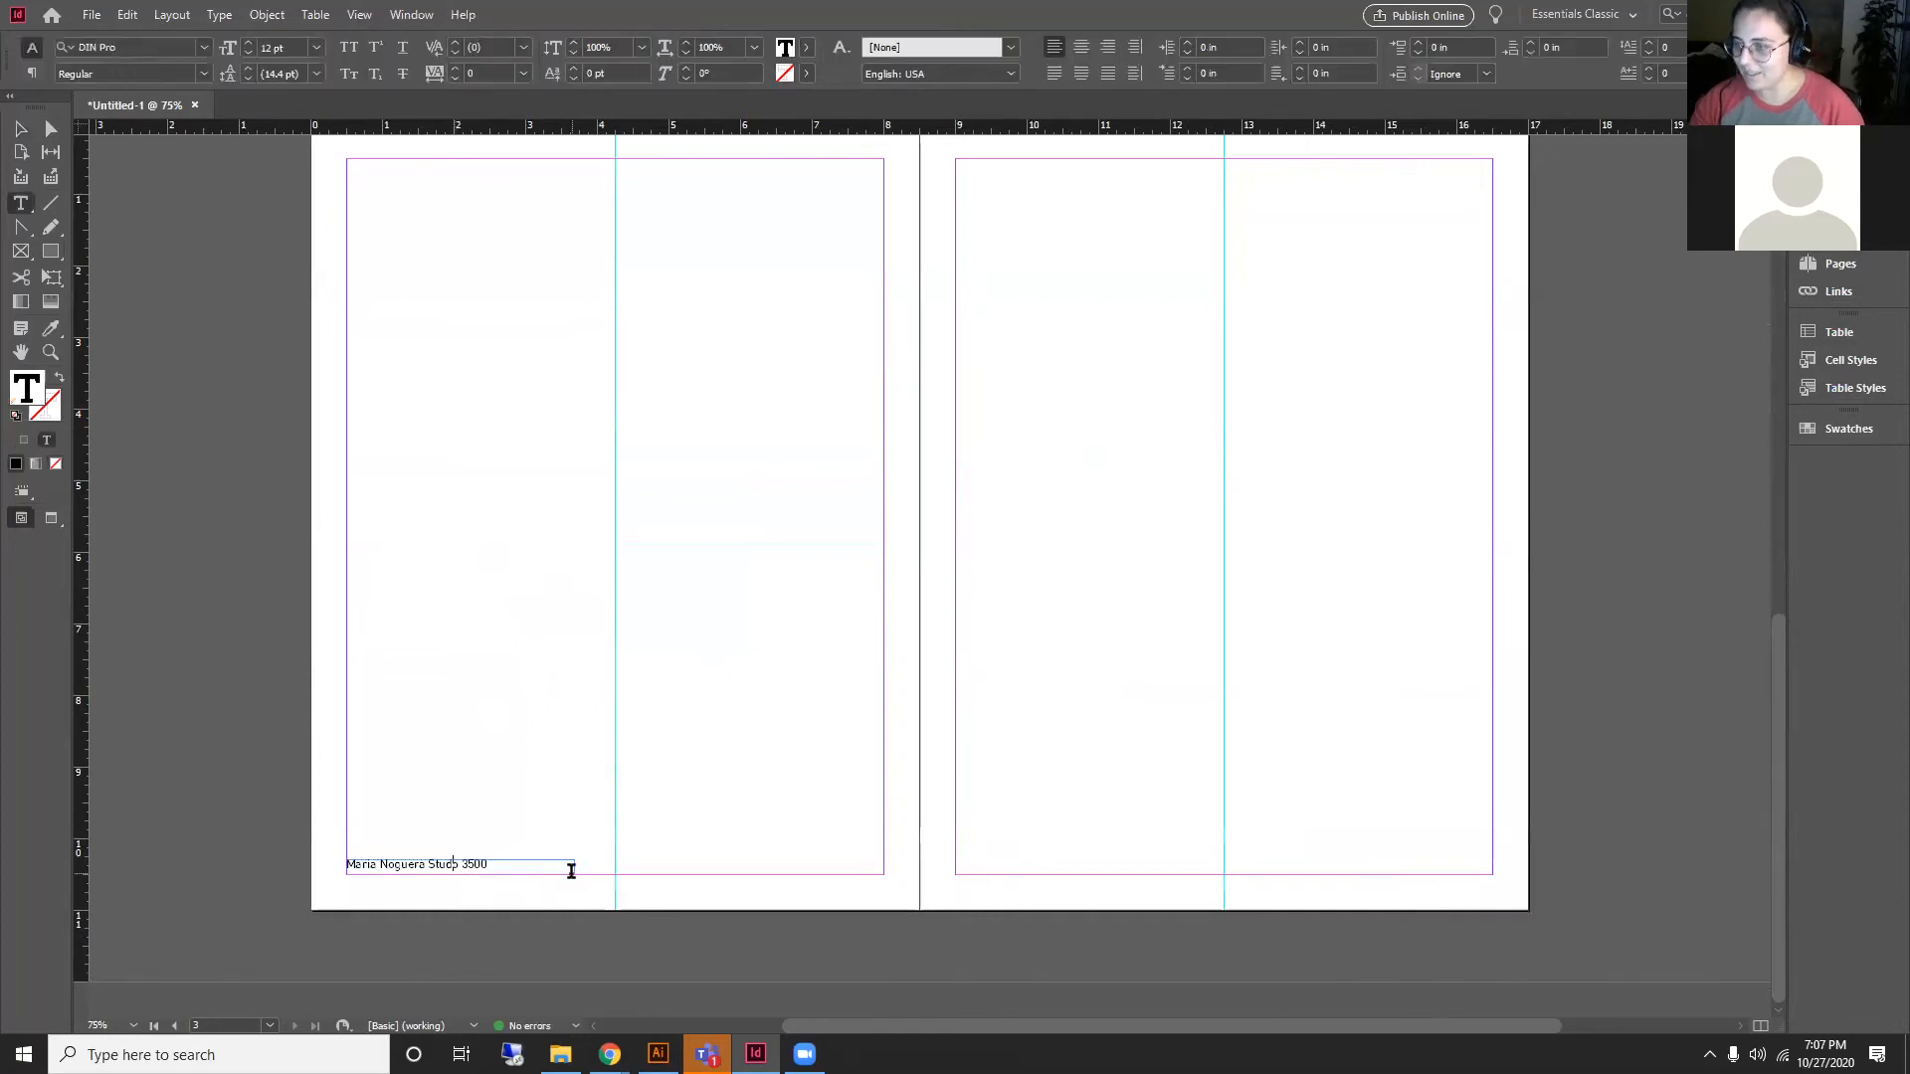
pyautogui.press('Escape')
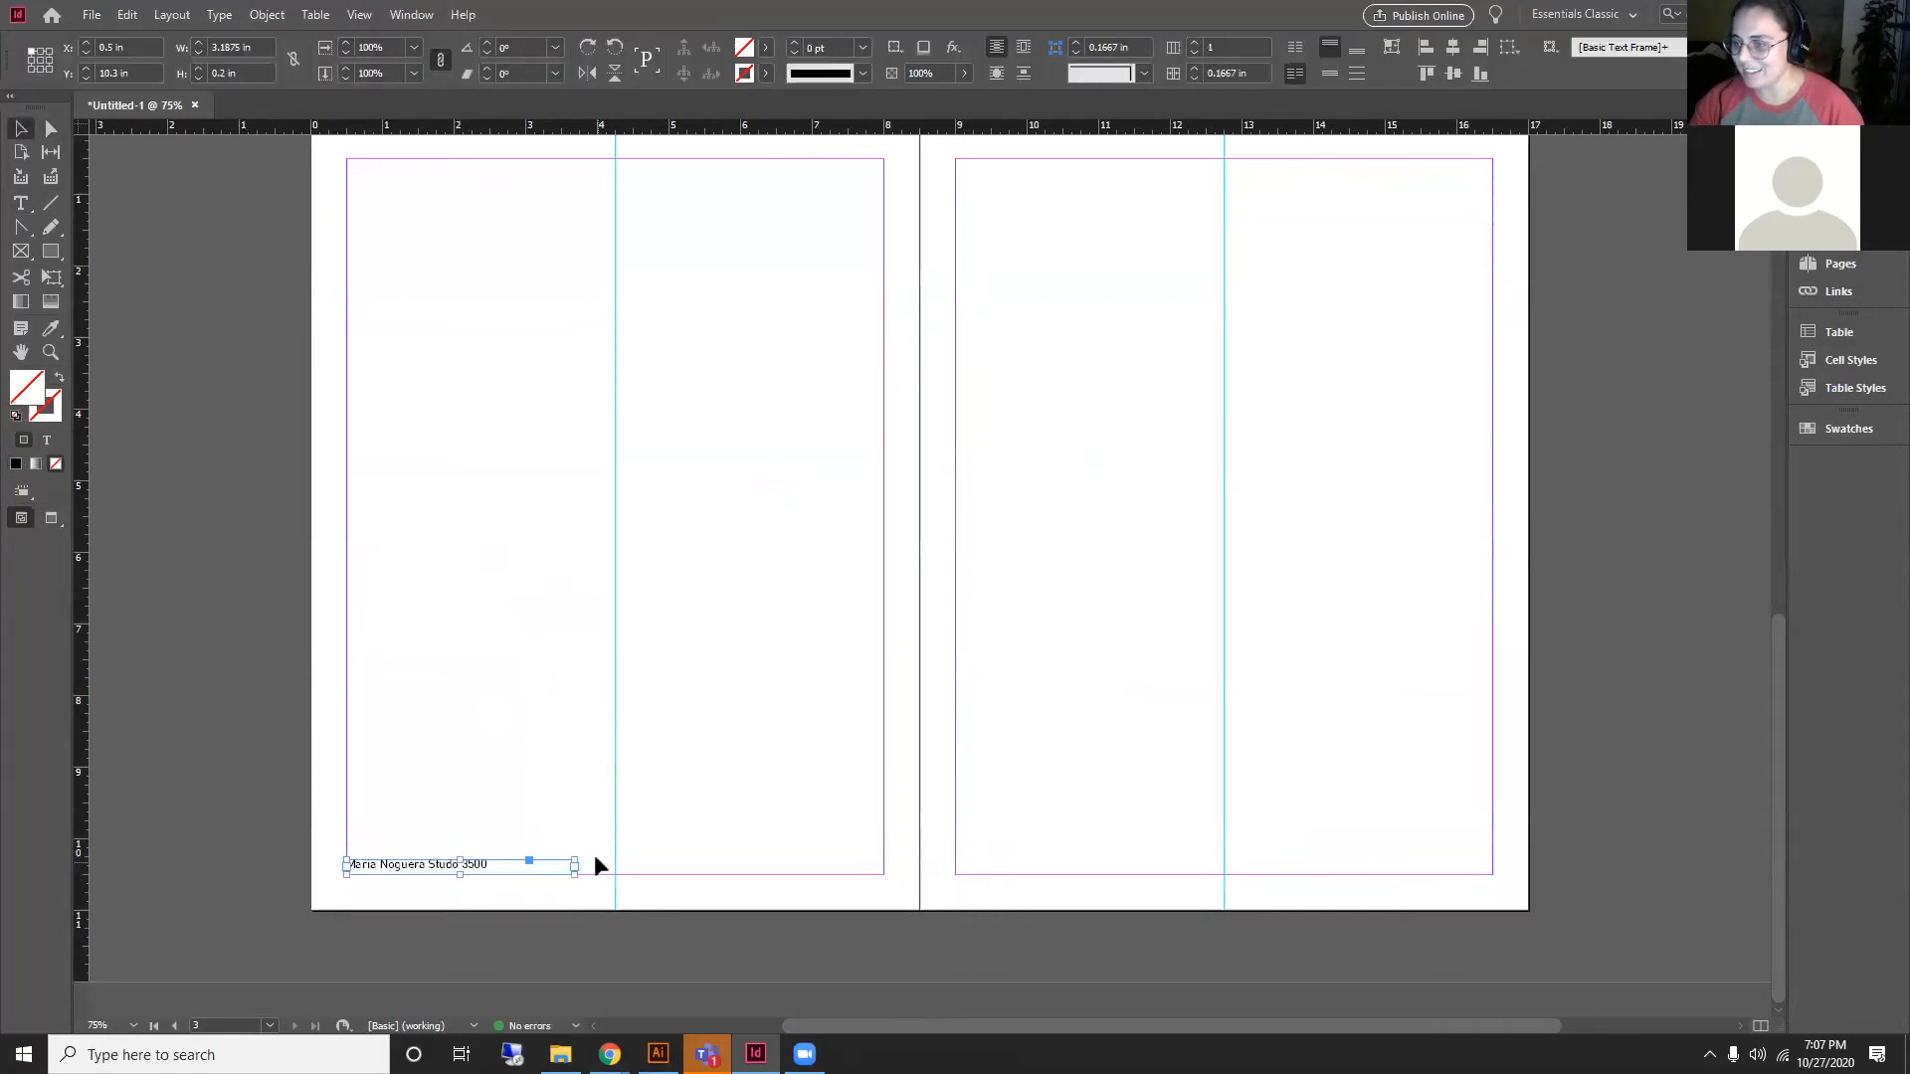
pyautogui.press('Delete')
pyautogui.scroll(-3, 545, 743)
pyautogui.scroll(2, 1219, 750)
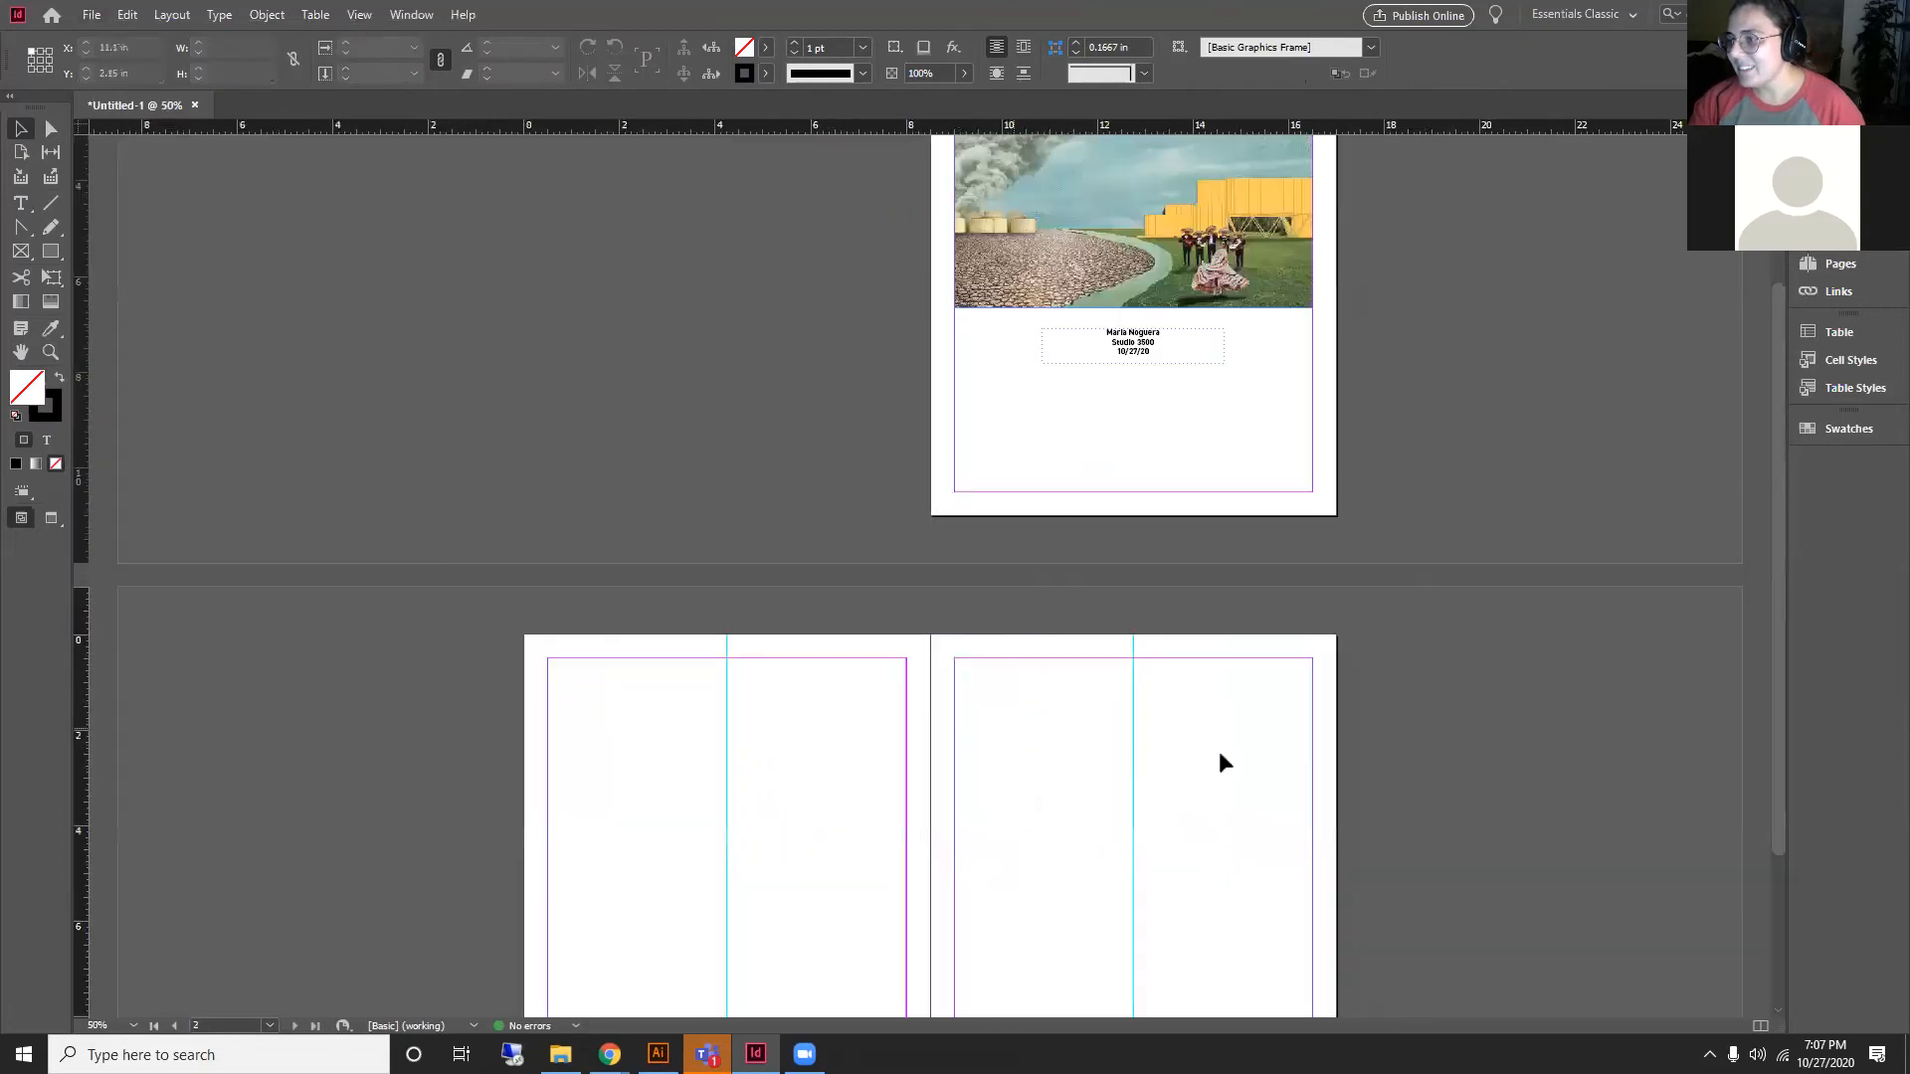
pyautogui.scroll(-3, 1195, 569)
pyautogui.click(51, 252)
pyautogui.moveTo(524, 418); pyautogui.dragTo(617, 473)
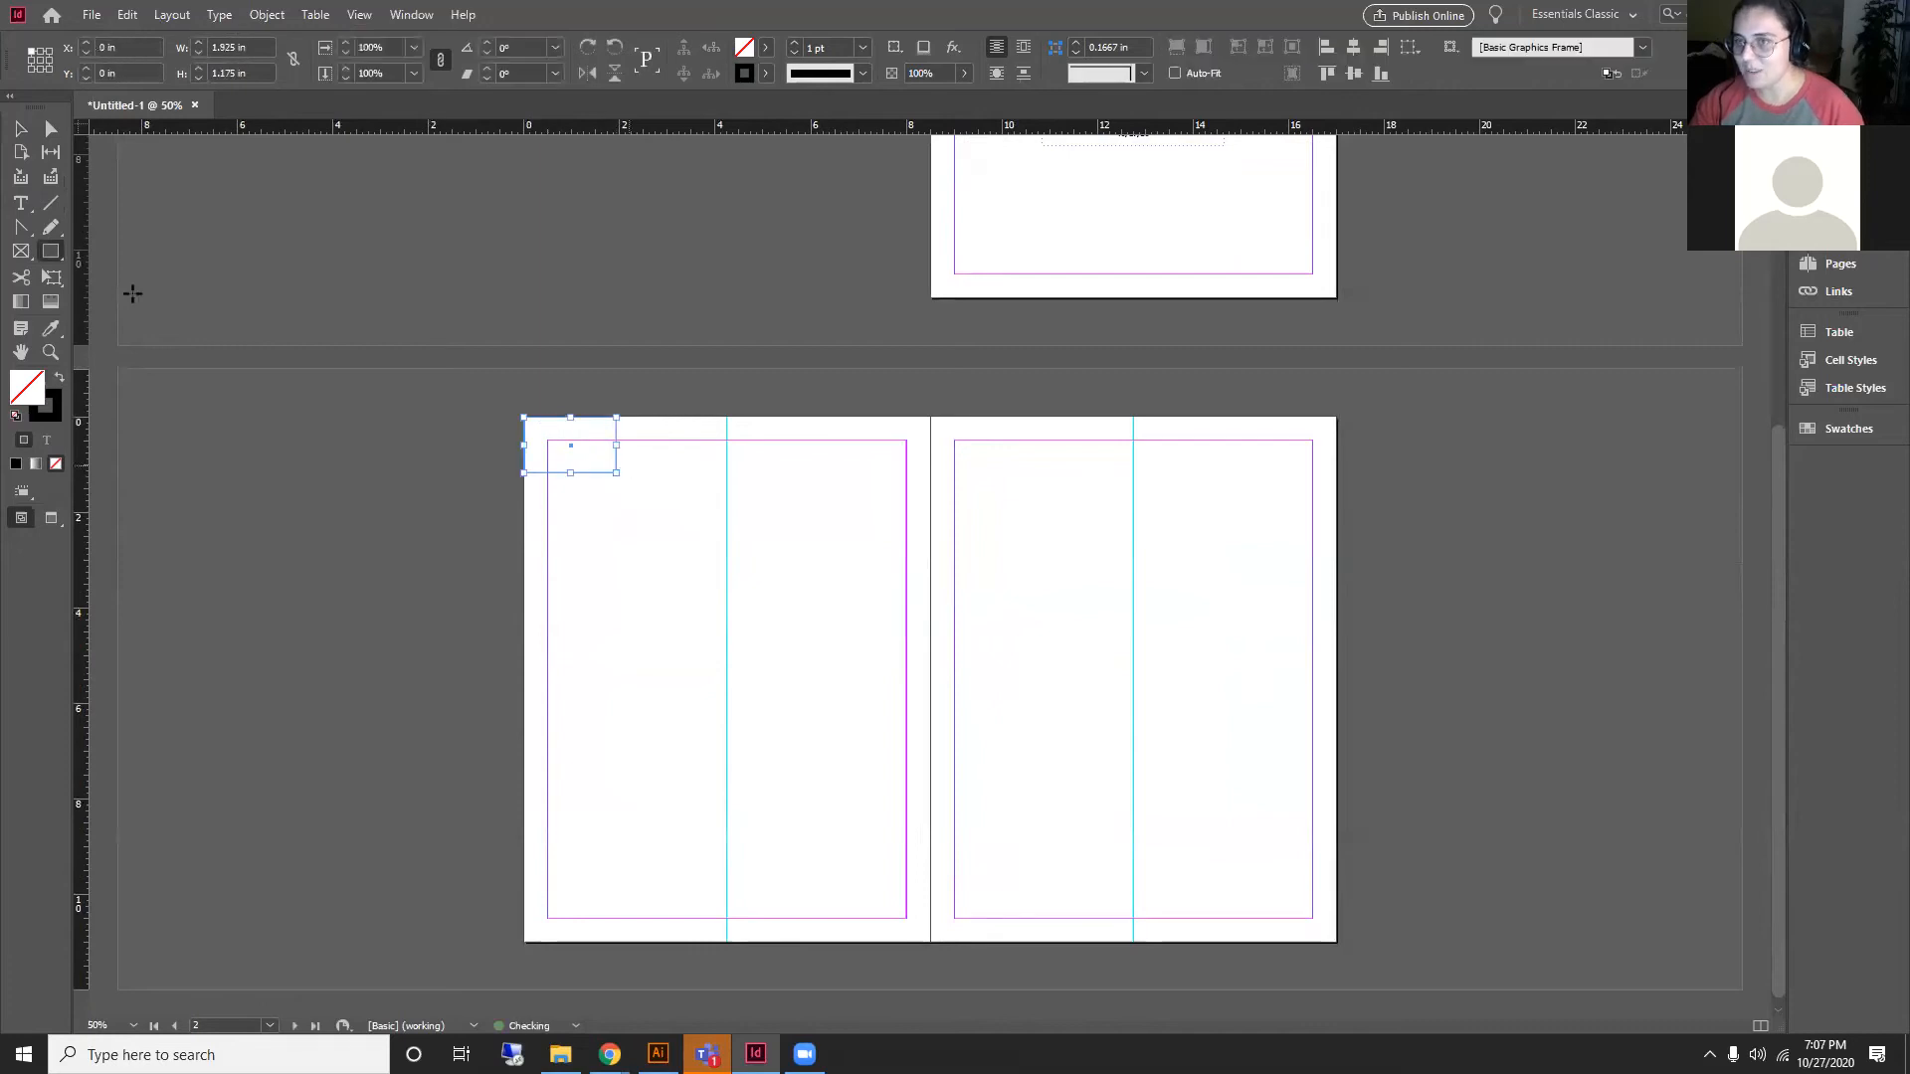
pyautogui.press('Delete')
# Step: Draw a rectangular placeholder frame covering both pages of the spread, 17 in wide by 11 in high
pyautogui.click(21, 252)
pyautogui.moveTo(524, 419); pyautogui.dragTo(1338, 943)
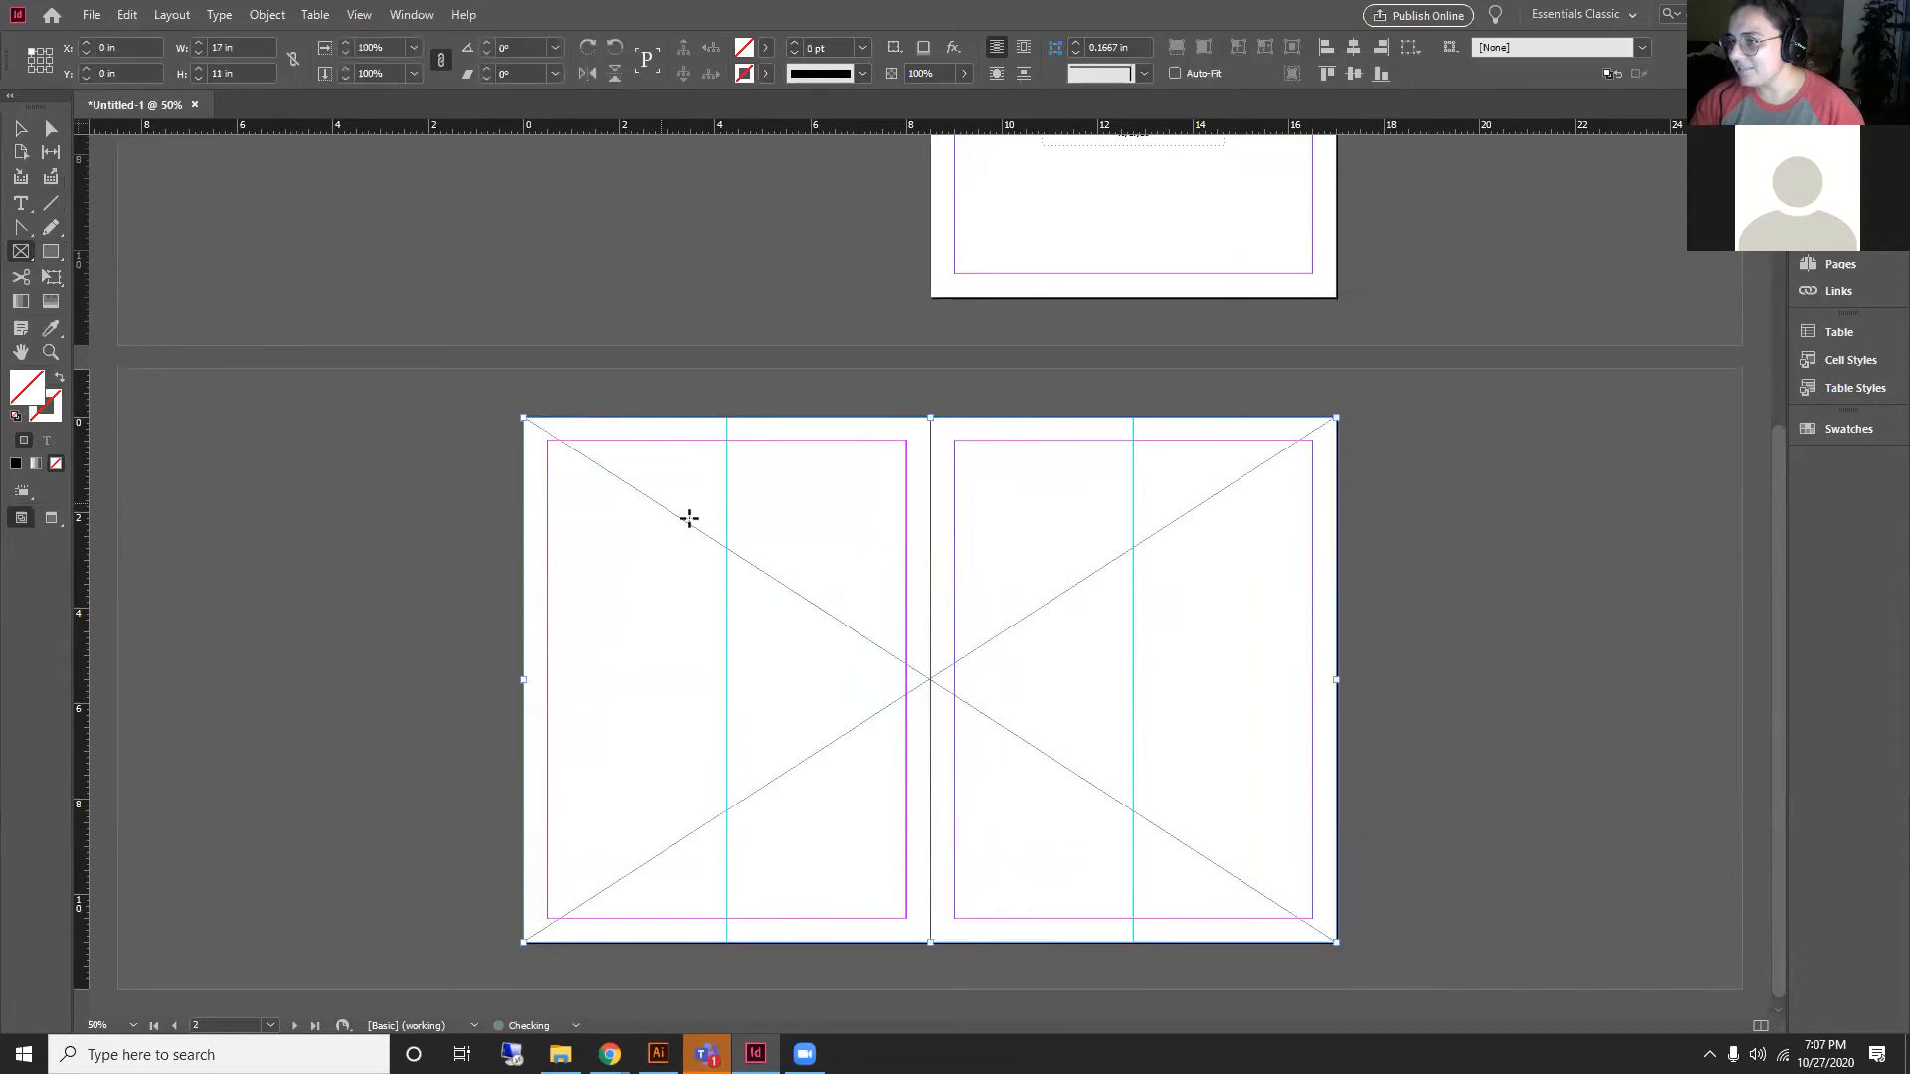
pyautogui.click(33, 130)
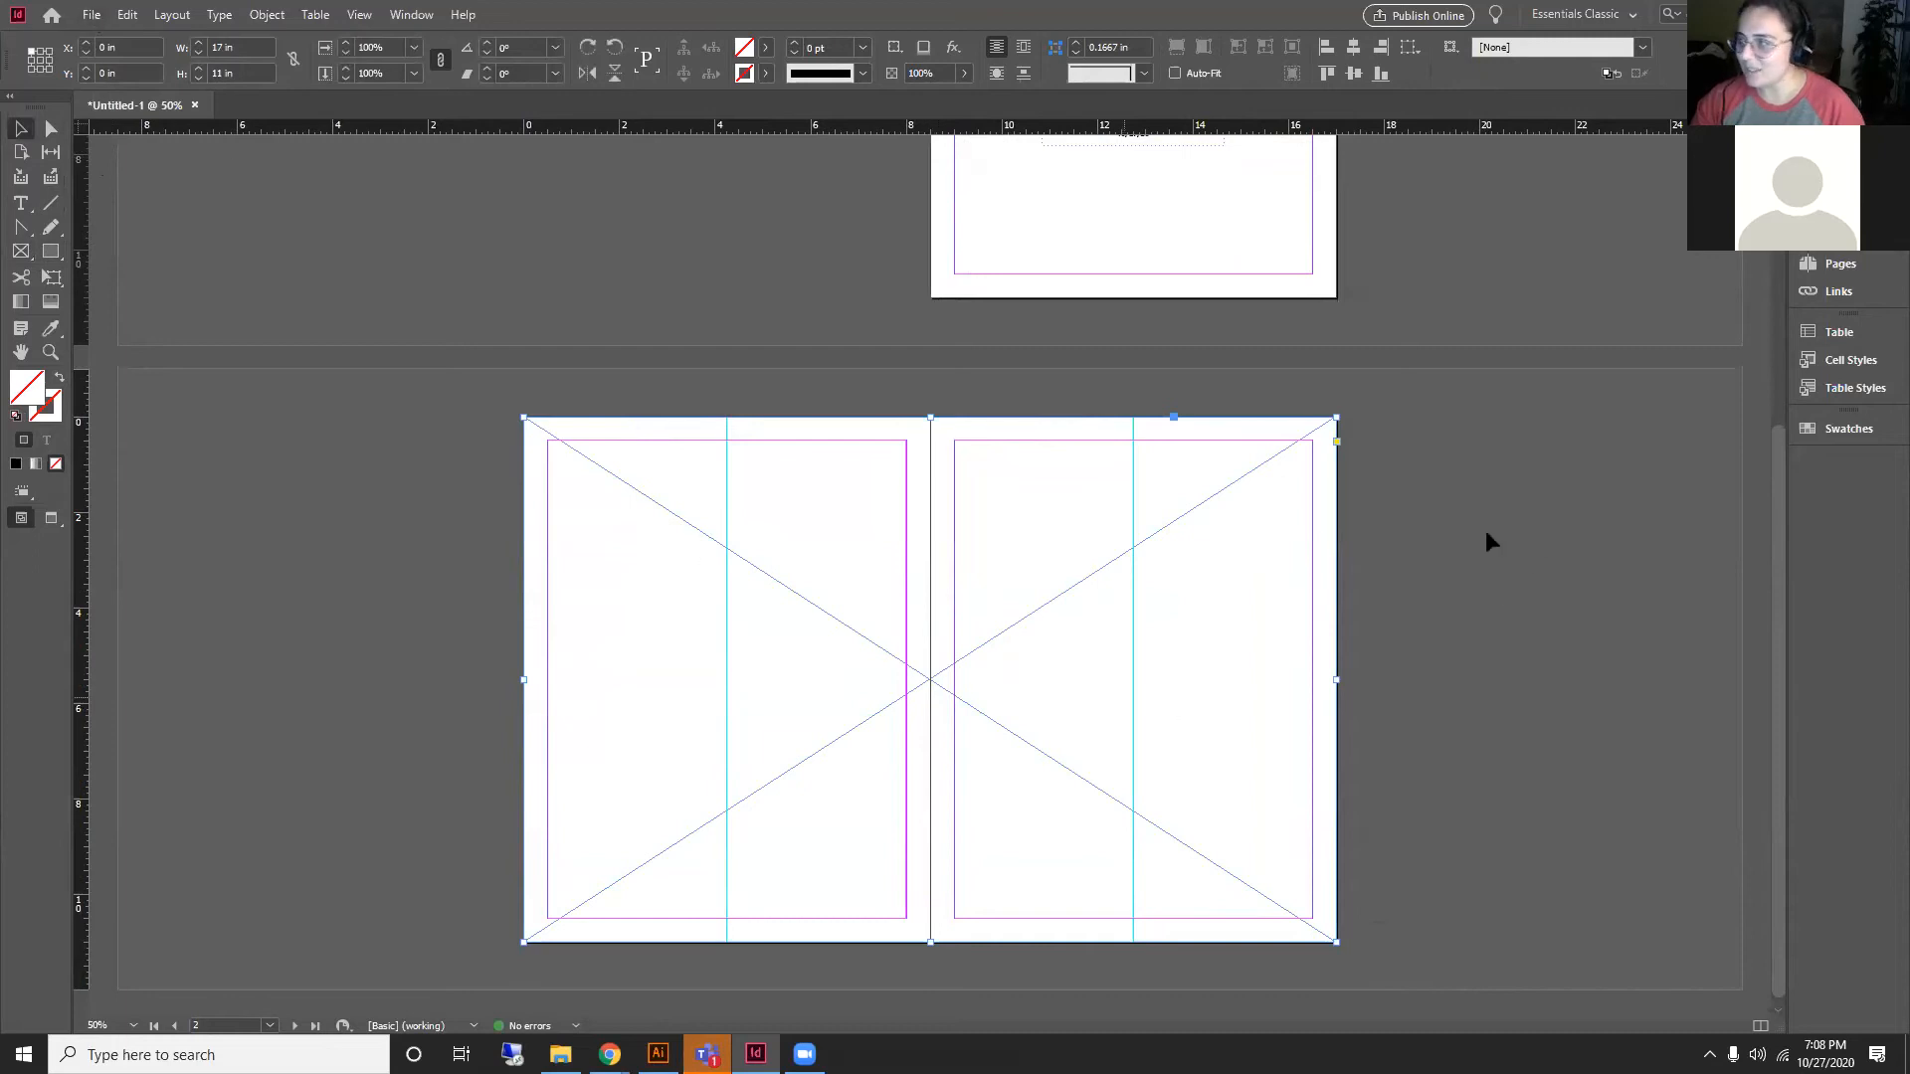
# Step: Import 10_5 axon.pdf from the Midterm folder inside Phase B prints into the spread-wide frame
pyautogui.click(1866, 294)
pyautogui.click(1846, 196)
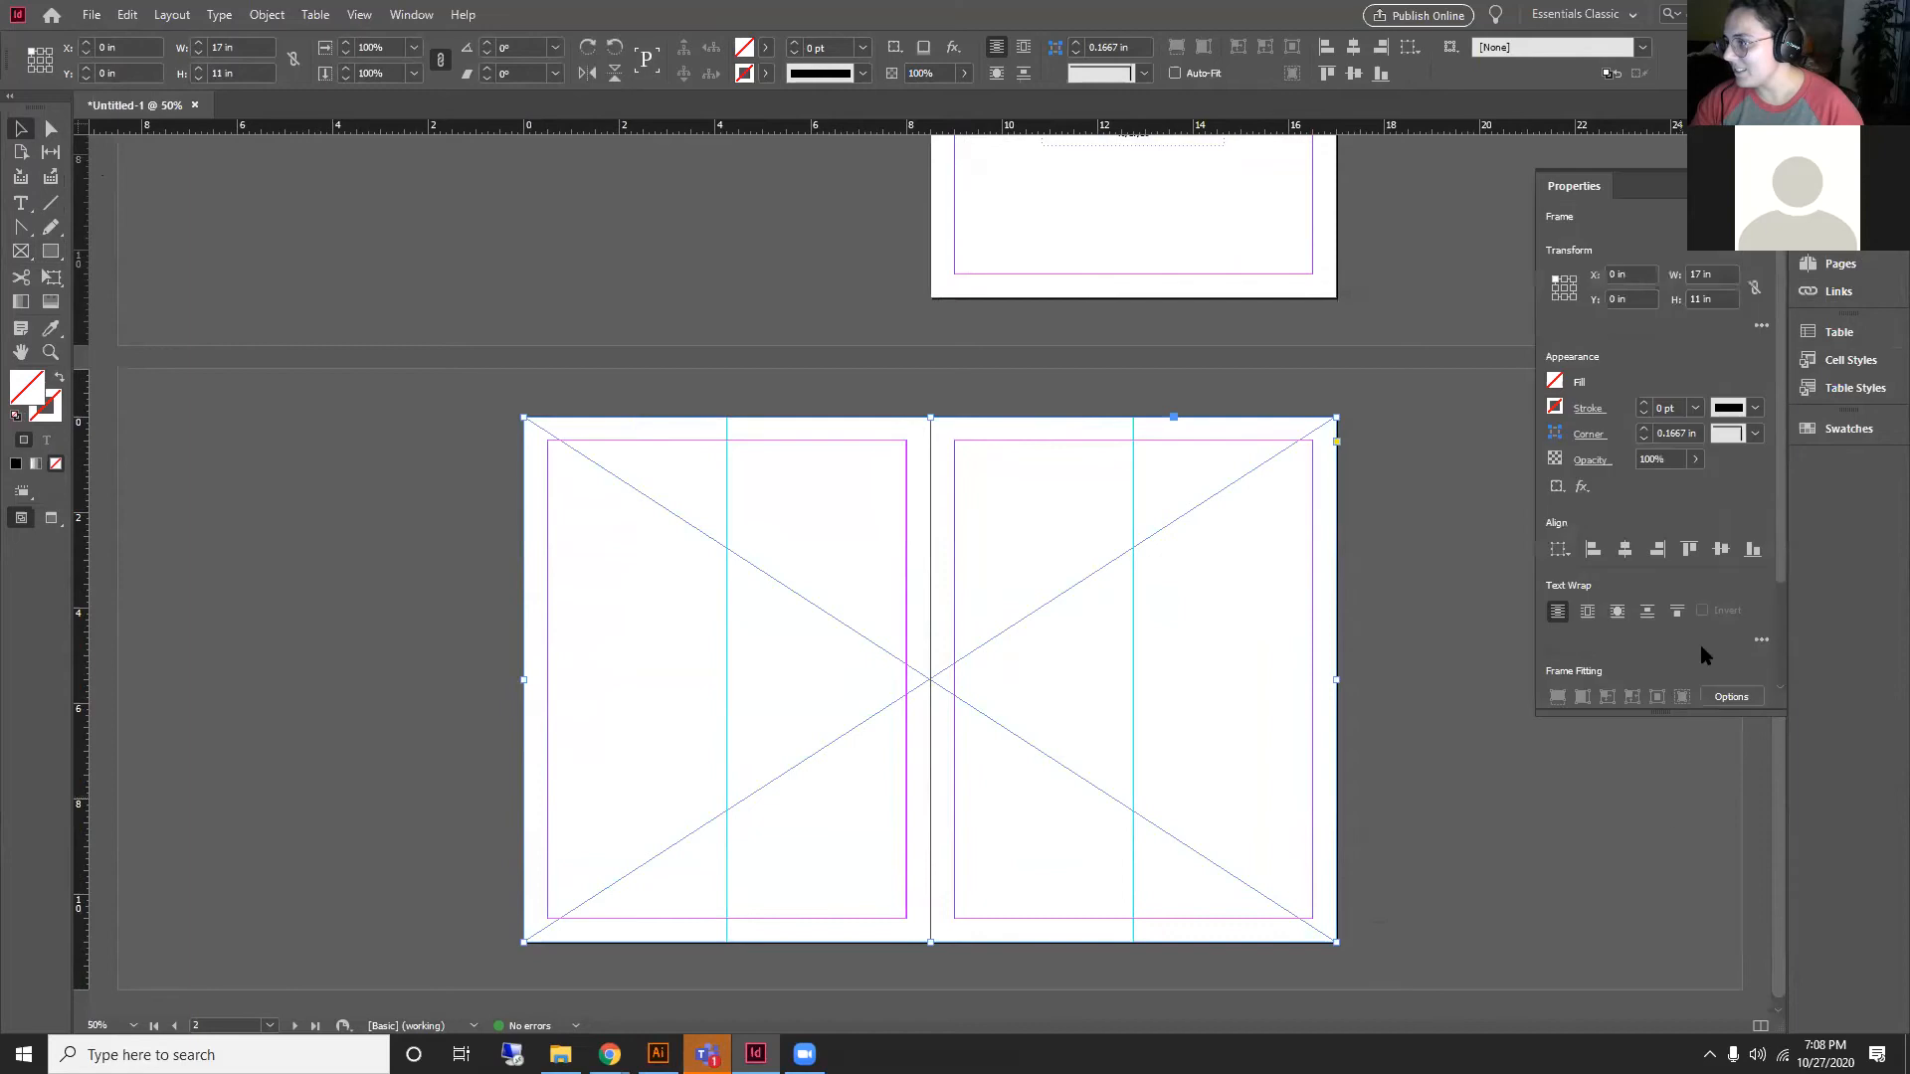
pyautogui.moveTo(1778, 538); pyautogui.dragTo(1778, 637)
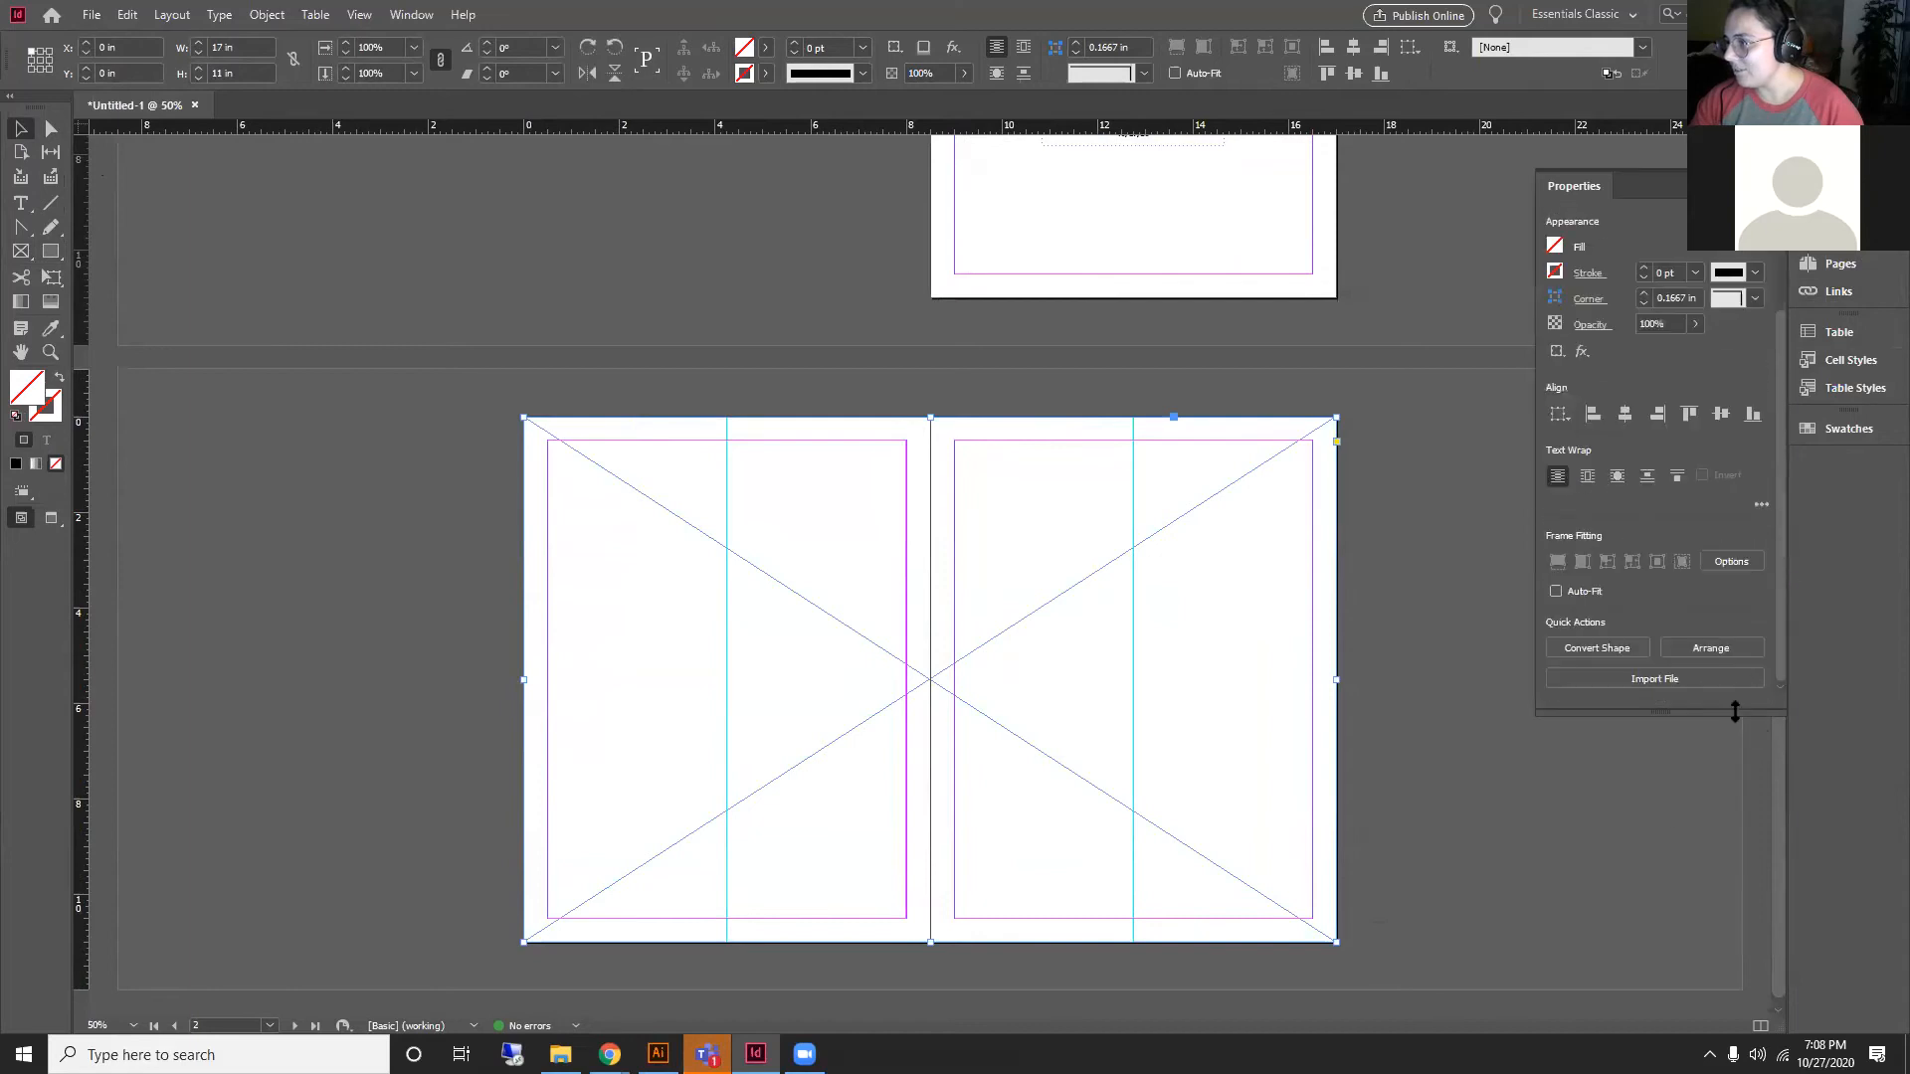
pyautogui.click(1669, 682)
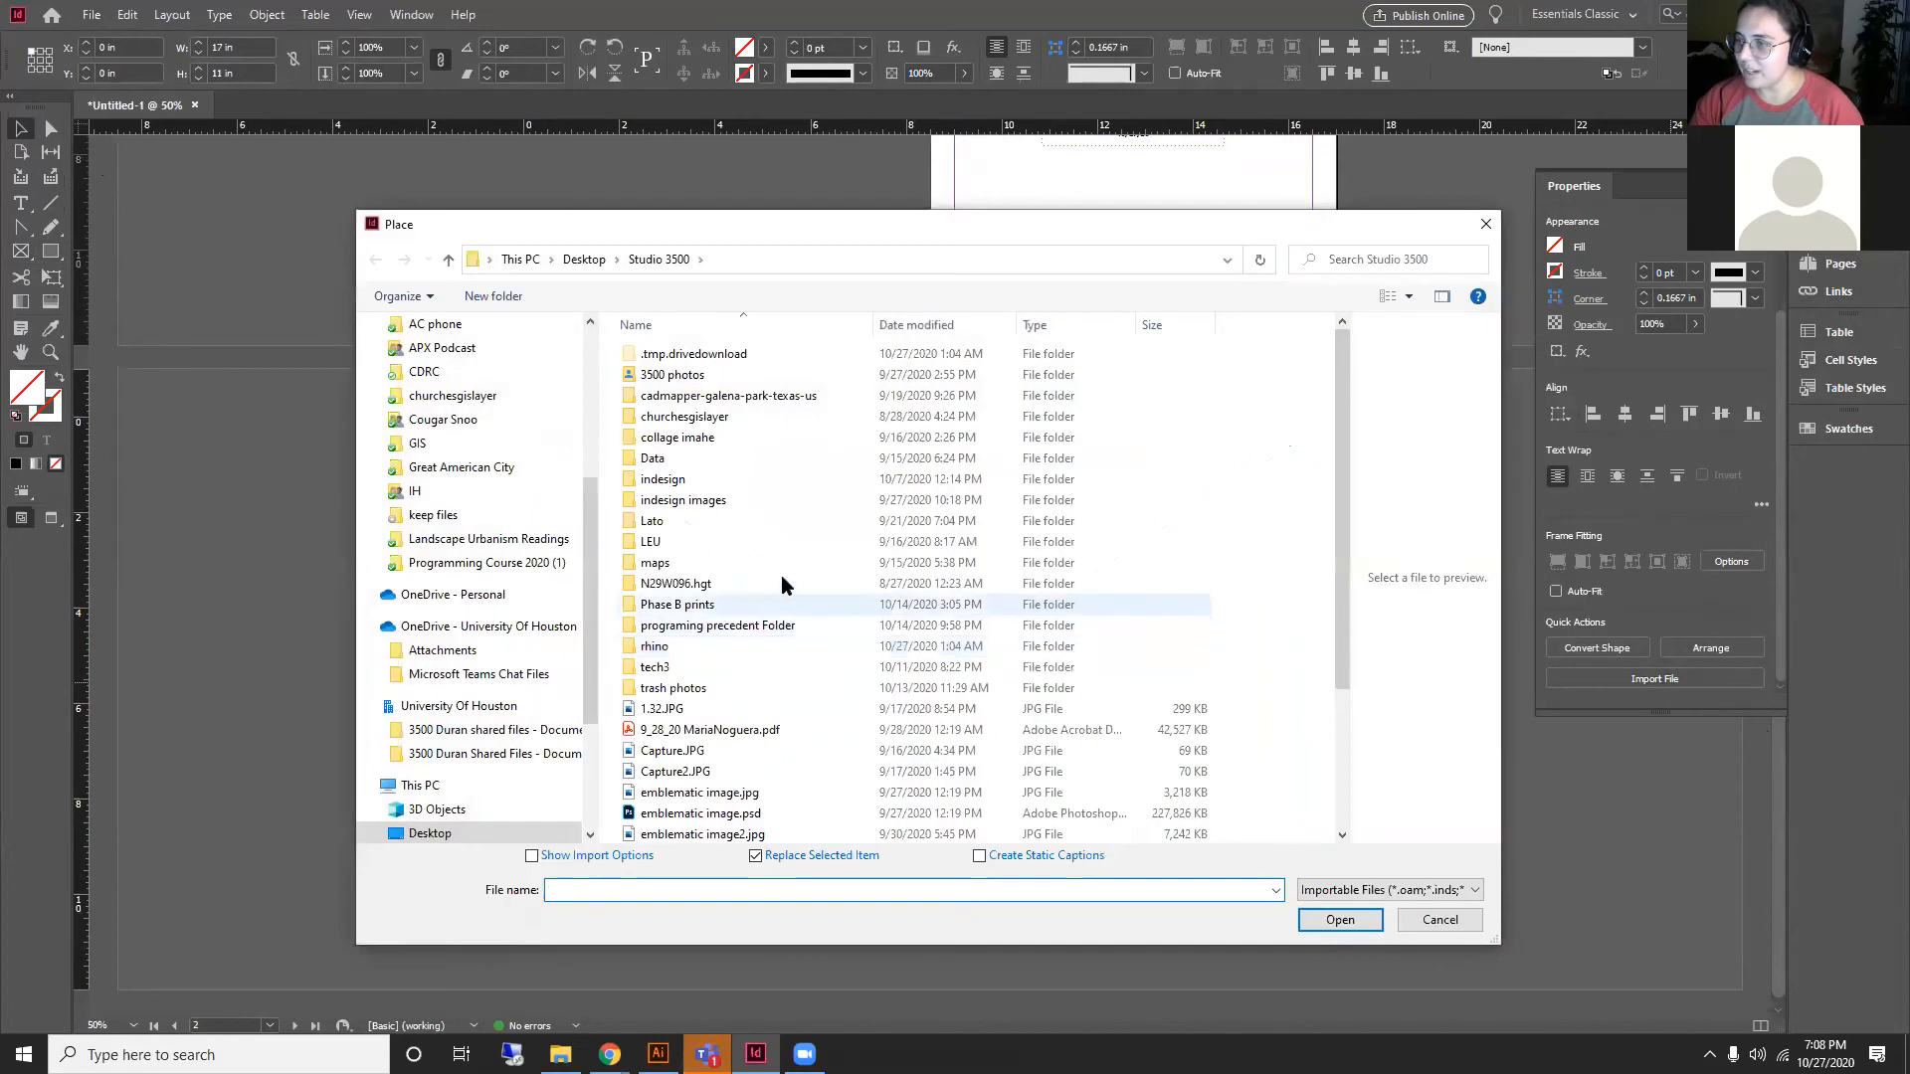
pyautogui.doubleClick(678, 606)
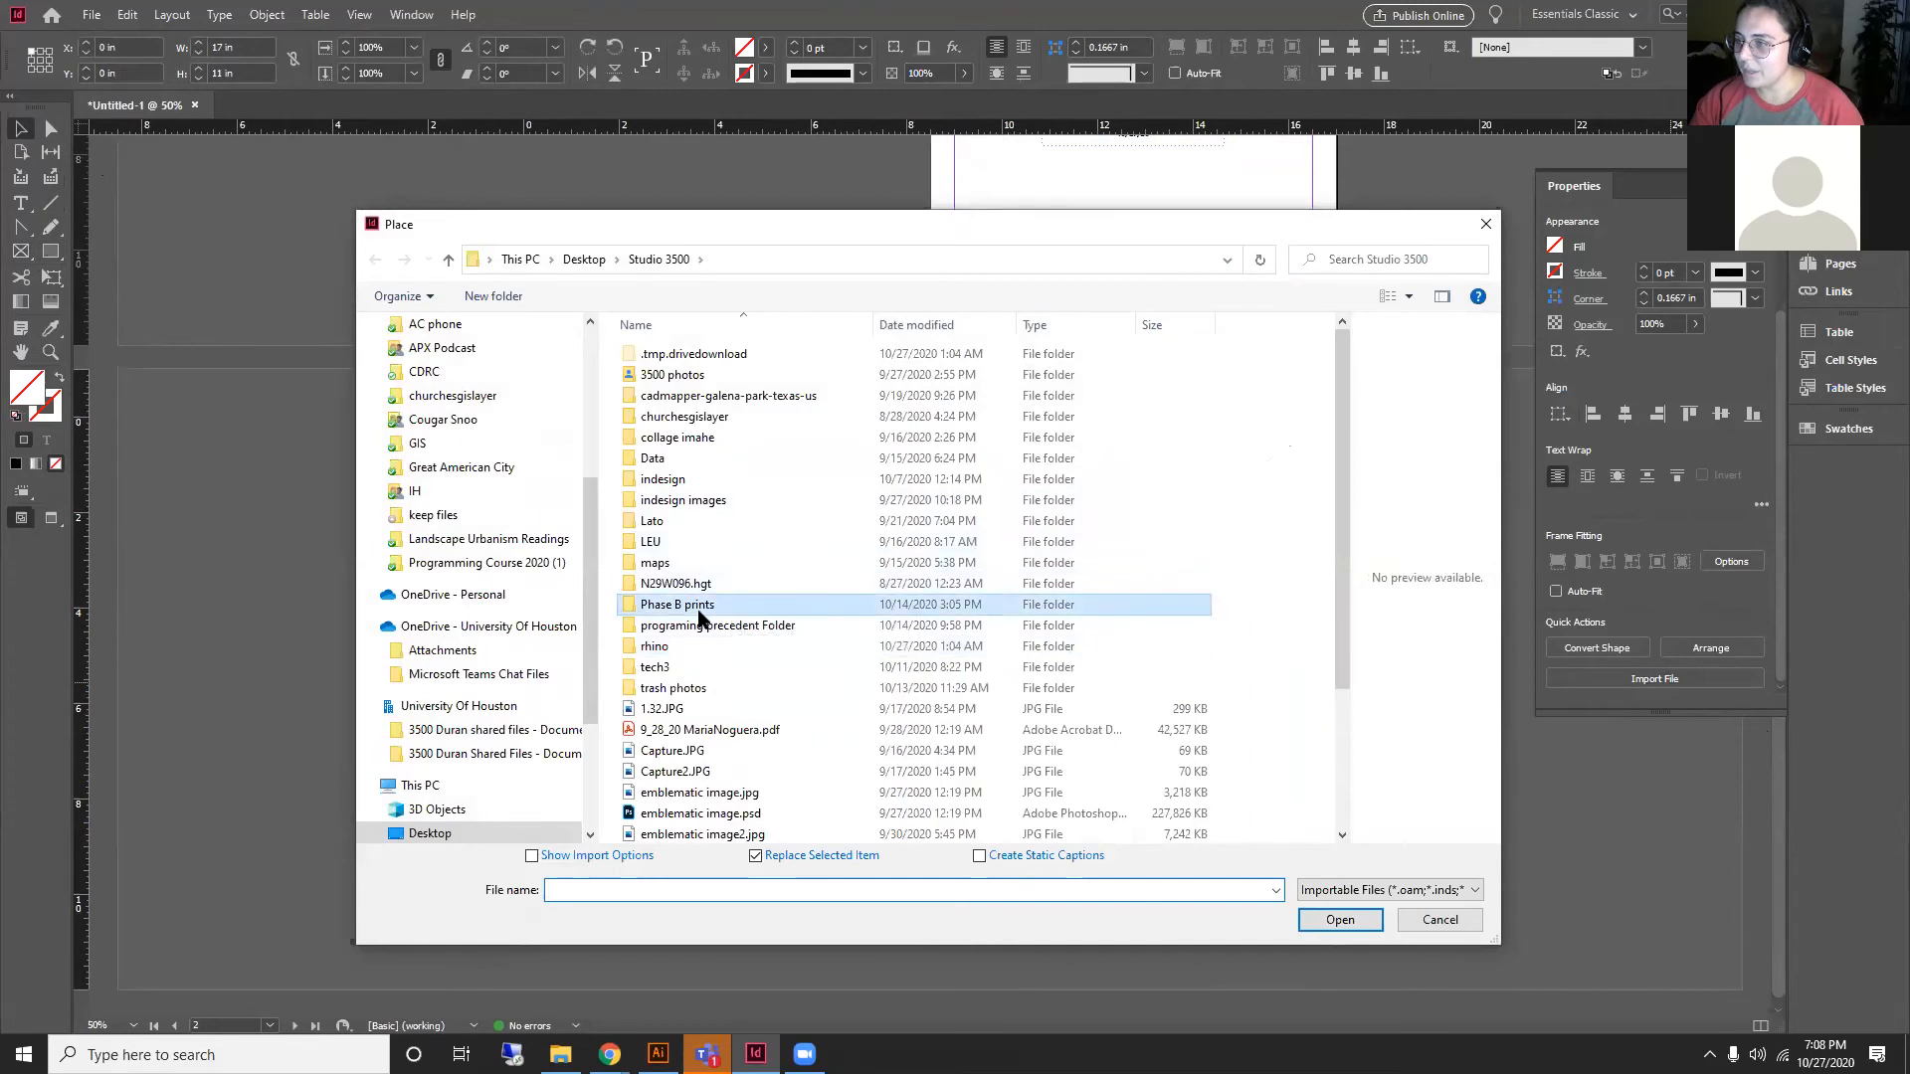
pyautogui.scroll(-5, 802, 589)
pyautogui.click(708, 834)
pyautogui.doubleClick(708, 833)
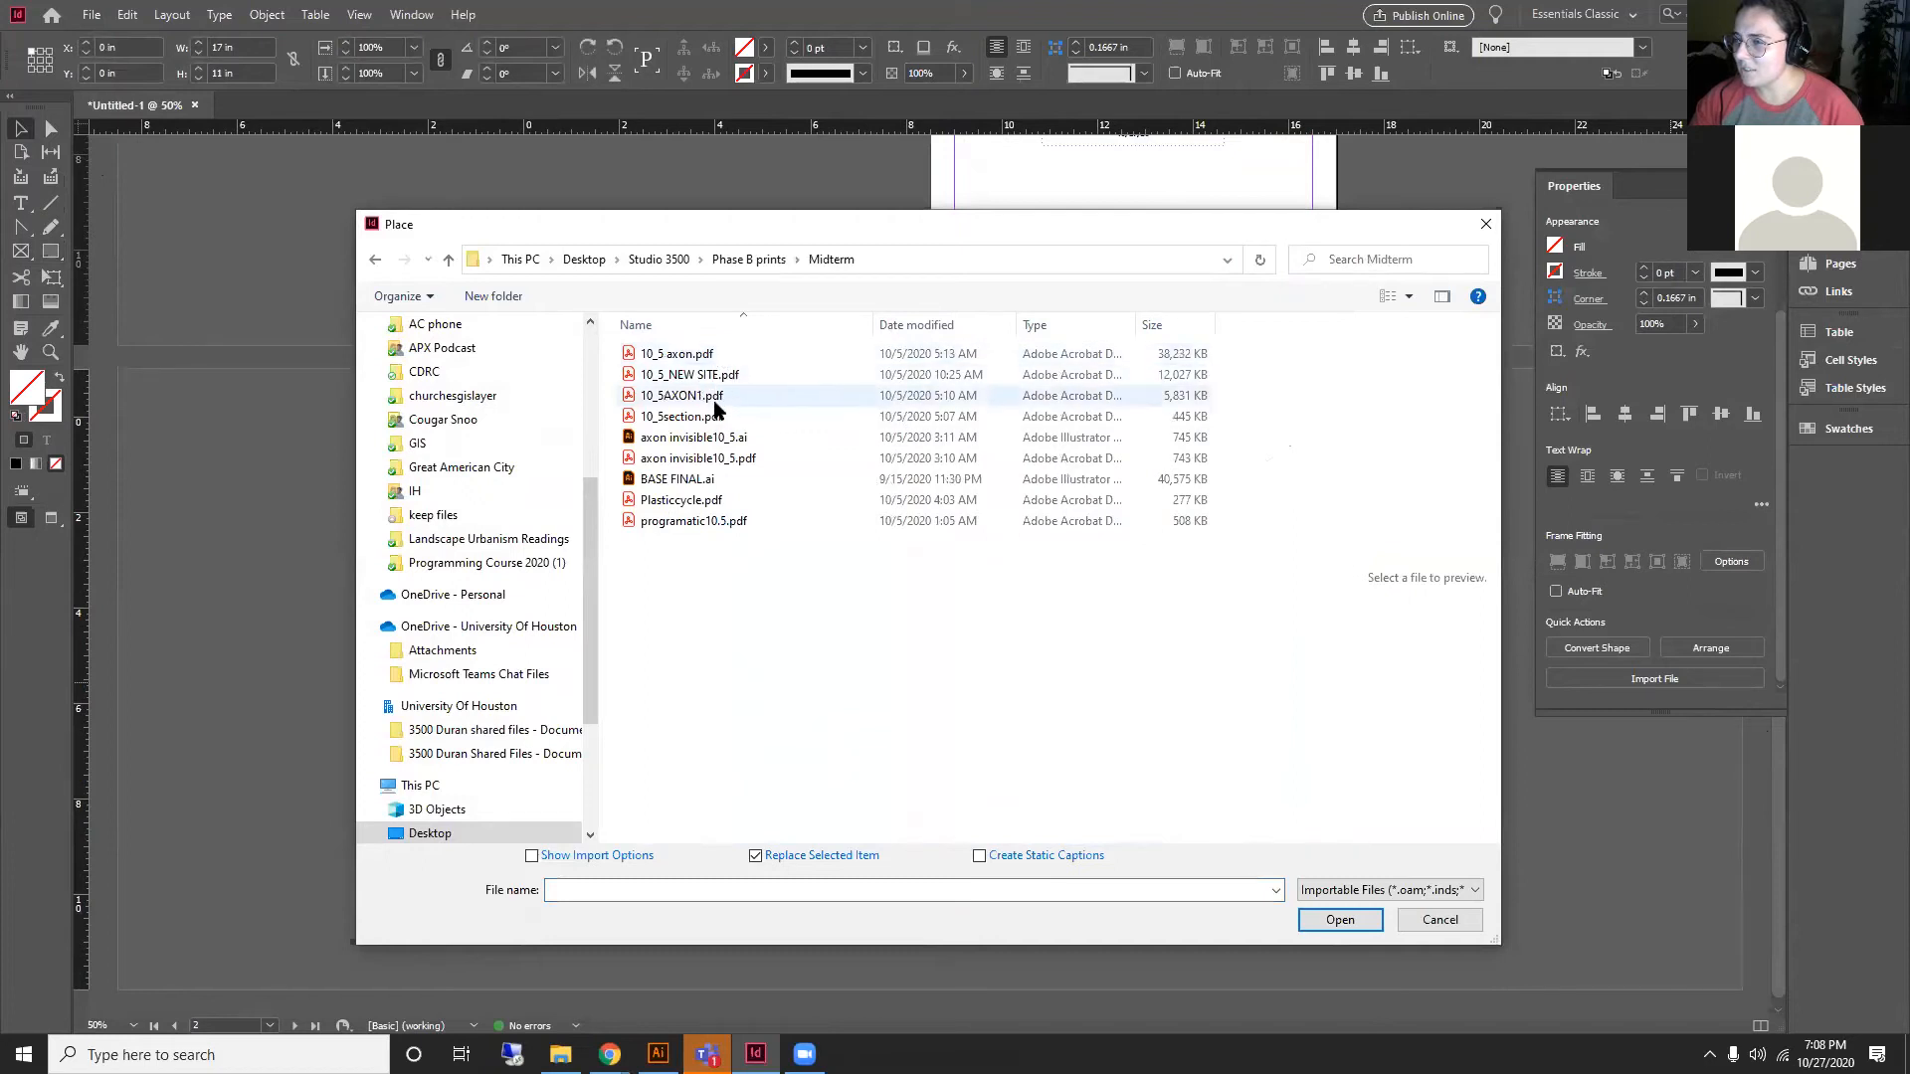
pyautogui.doubleClick(717, 356)
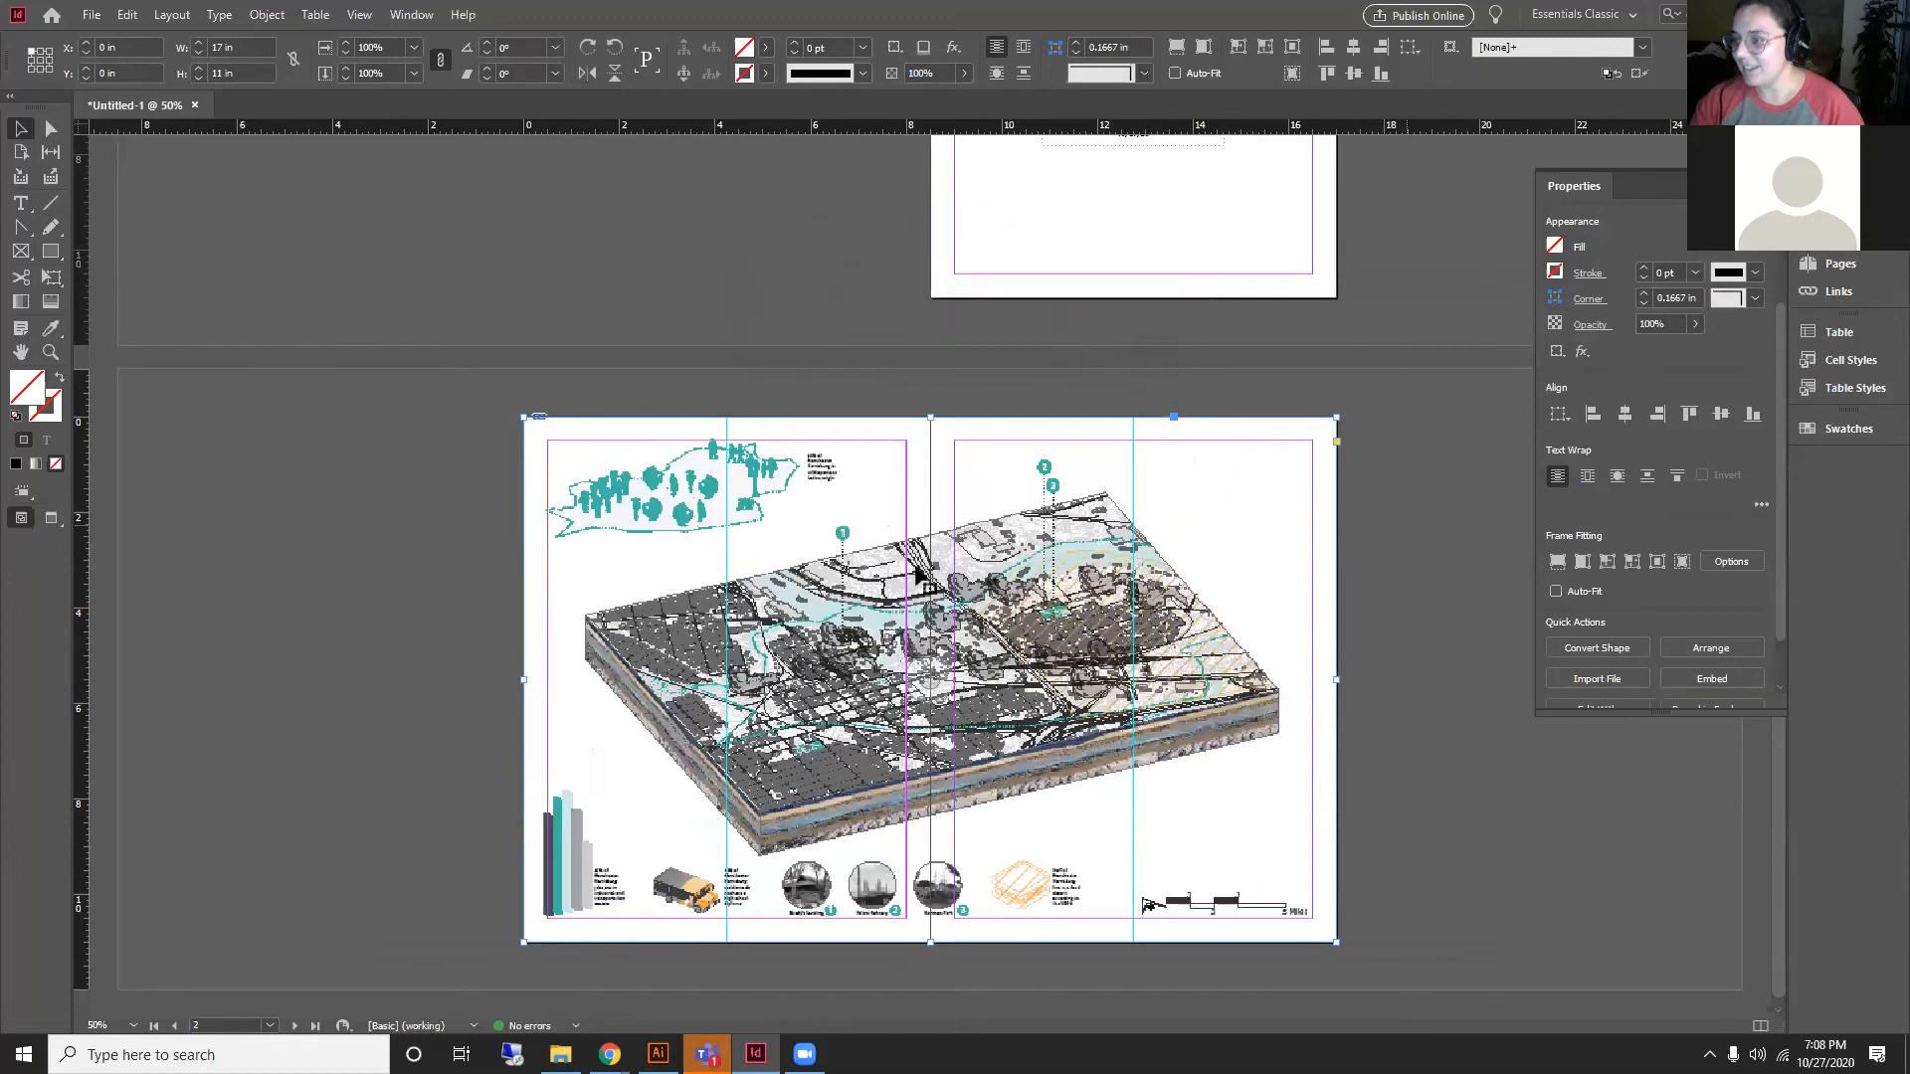
pyautogui.click(1756, 186)
pyautogui.scroll(-1, 1483, 379)
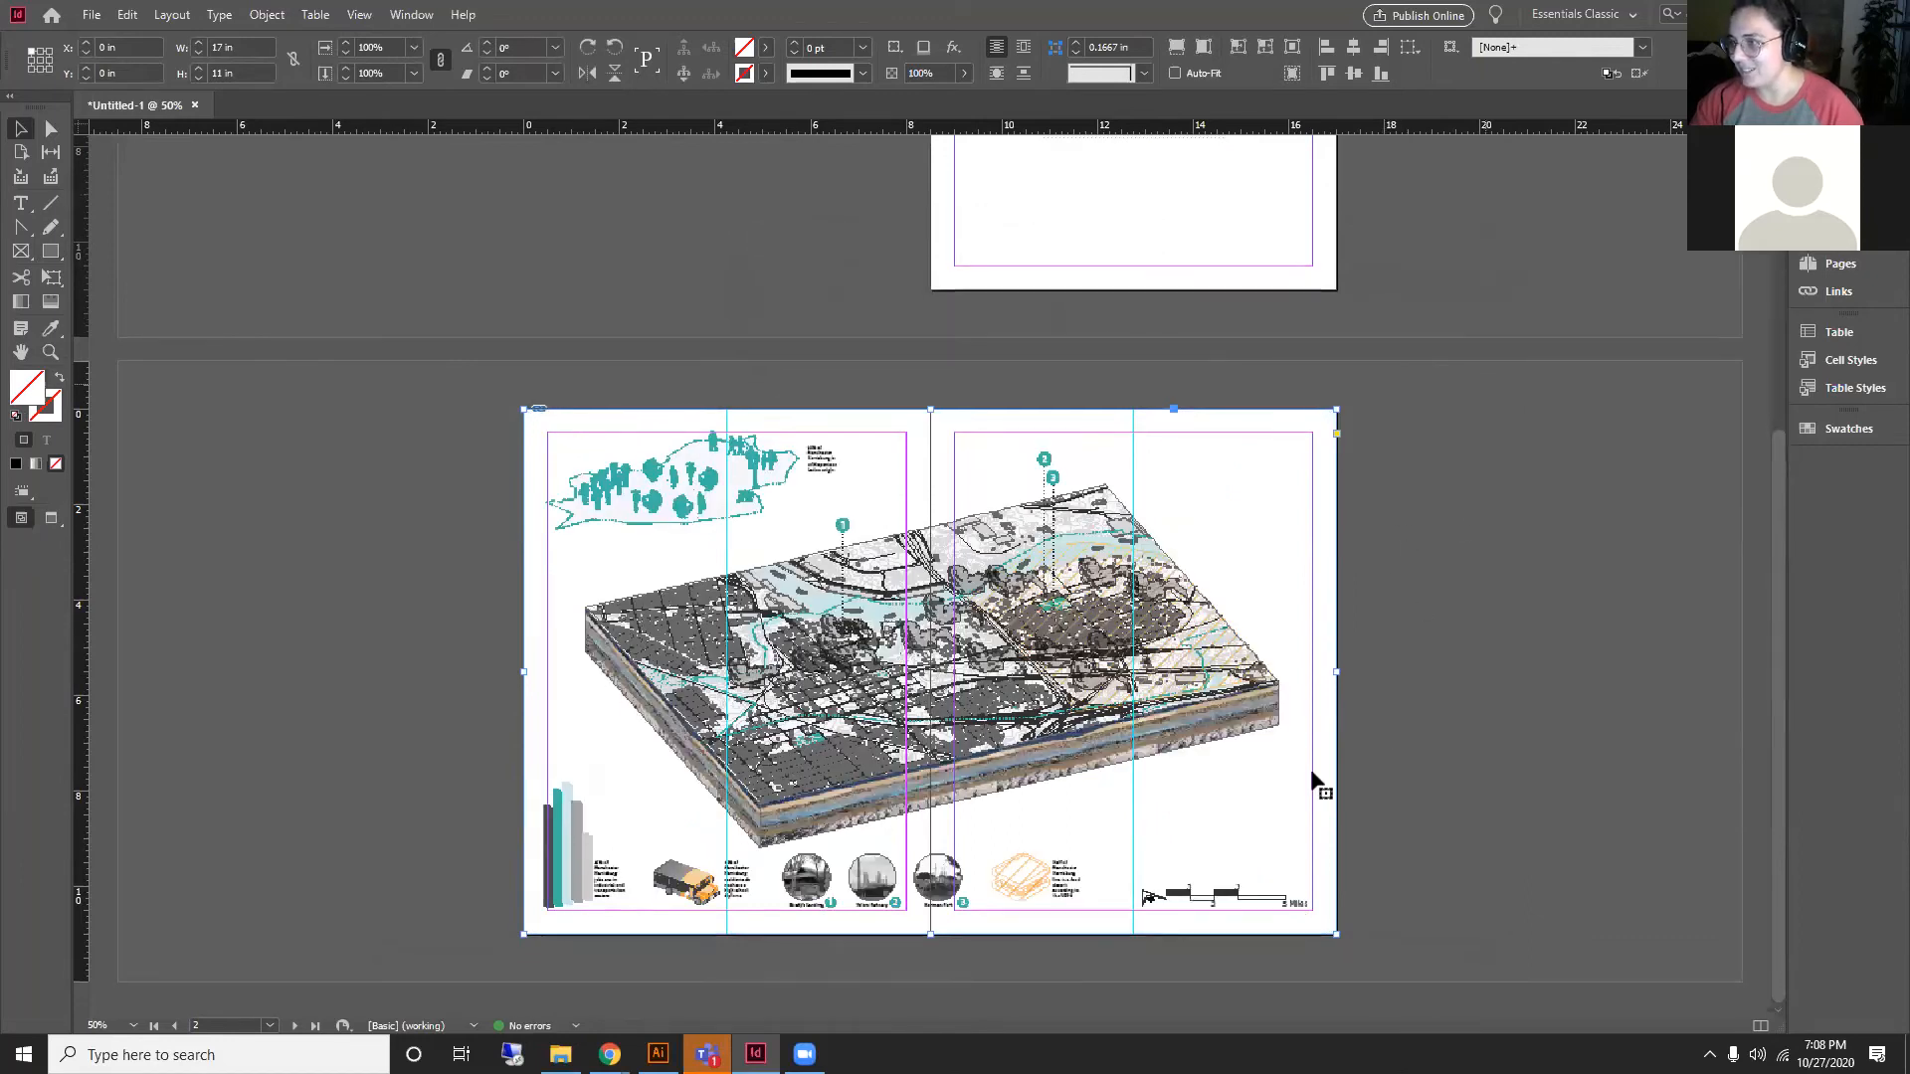
pyautogui.scroll(1, 1142, 756)
pyautogui.scroll(-1, 1145, 708)
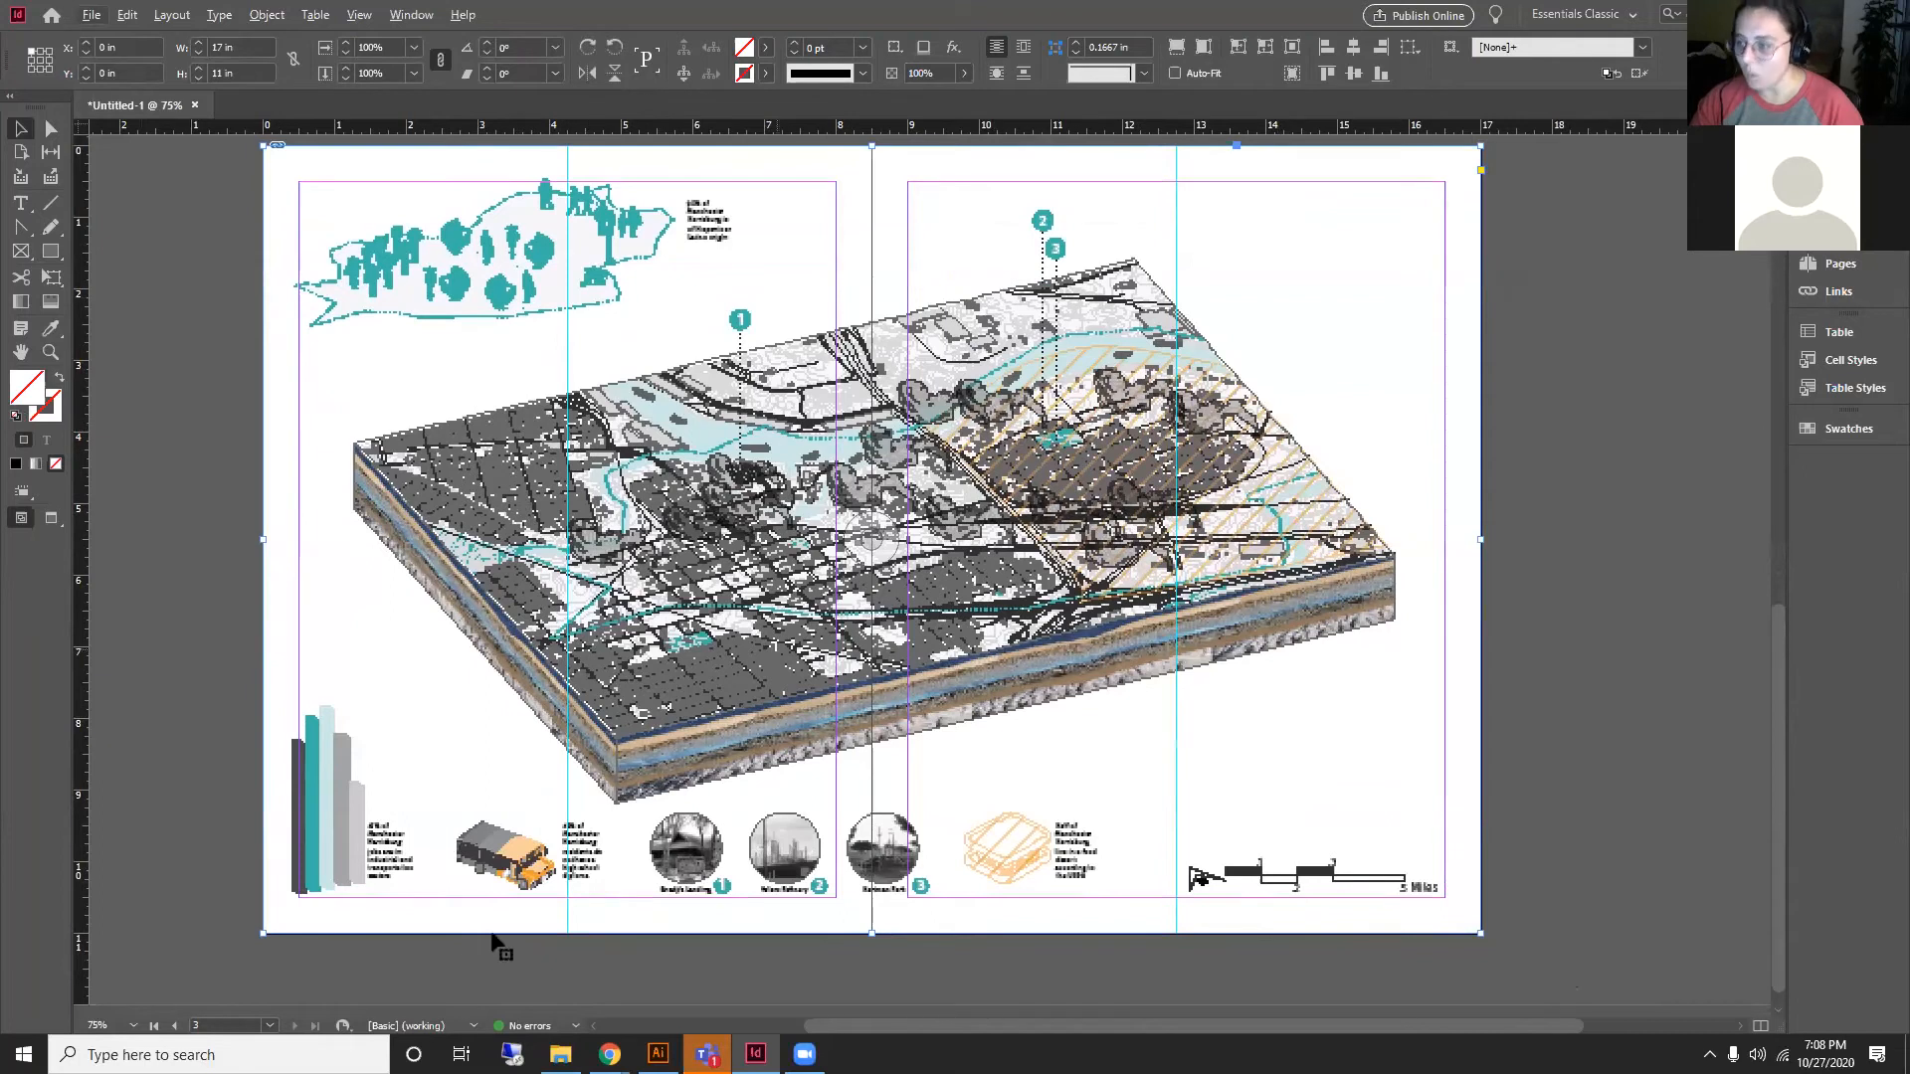
pyautogui.scroll(2, 1613, 939)
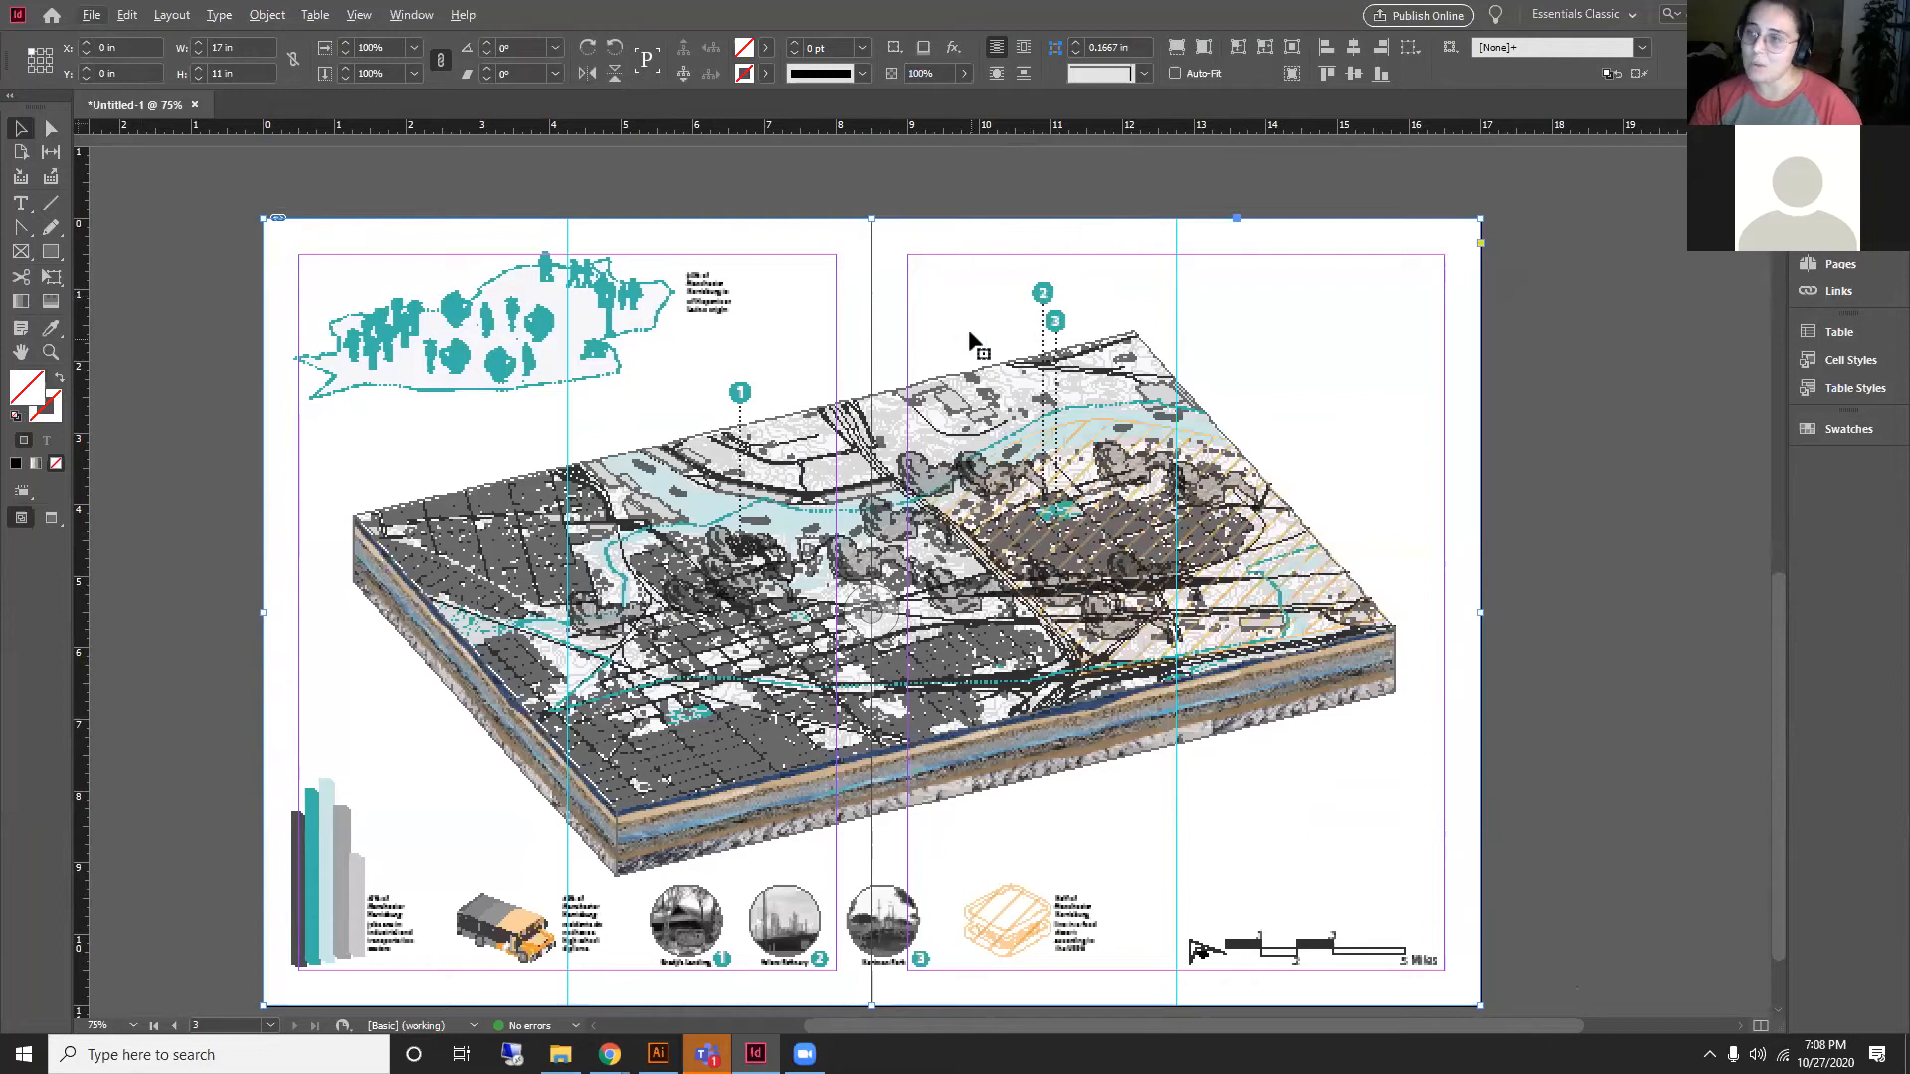
pyautogui.rightClick(923, 374)
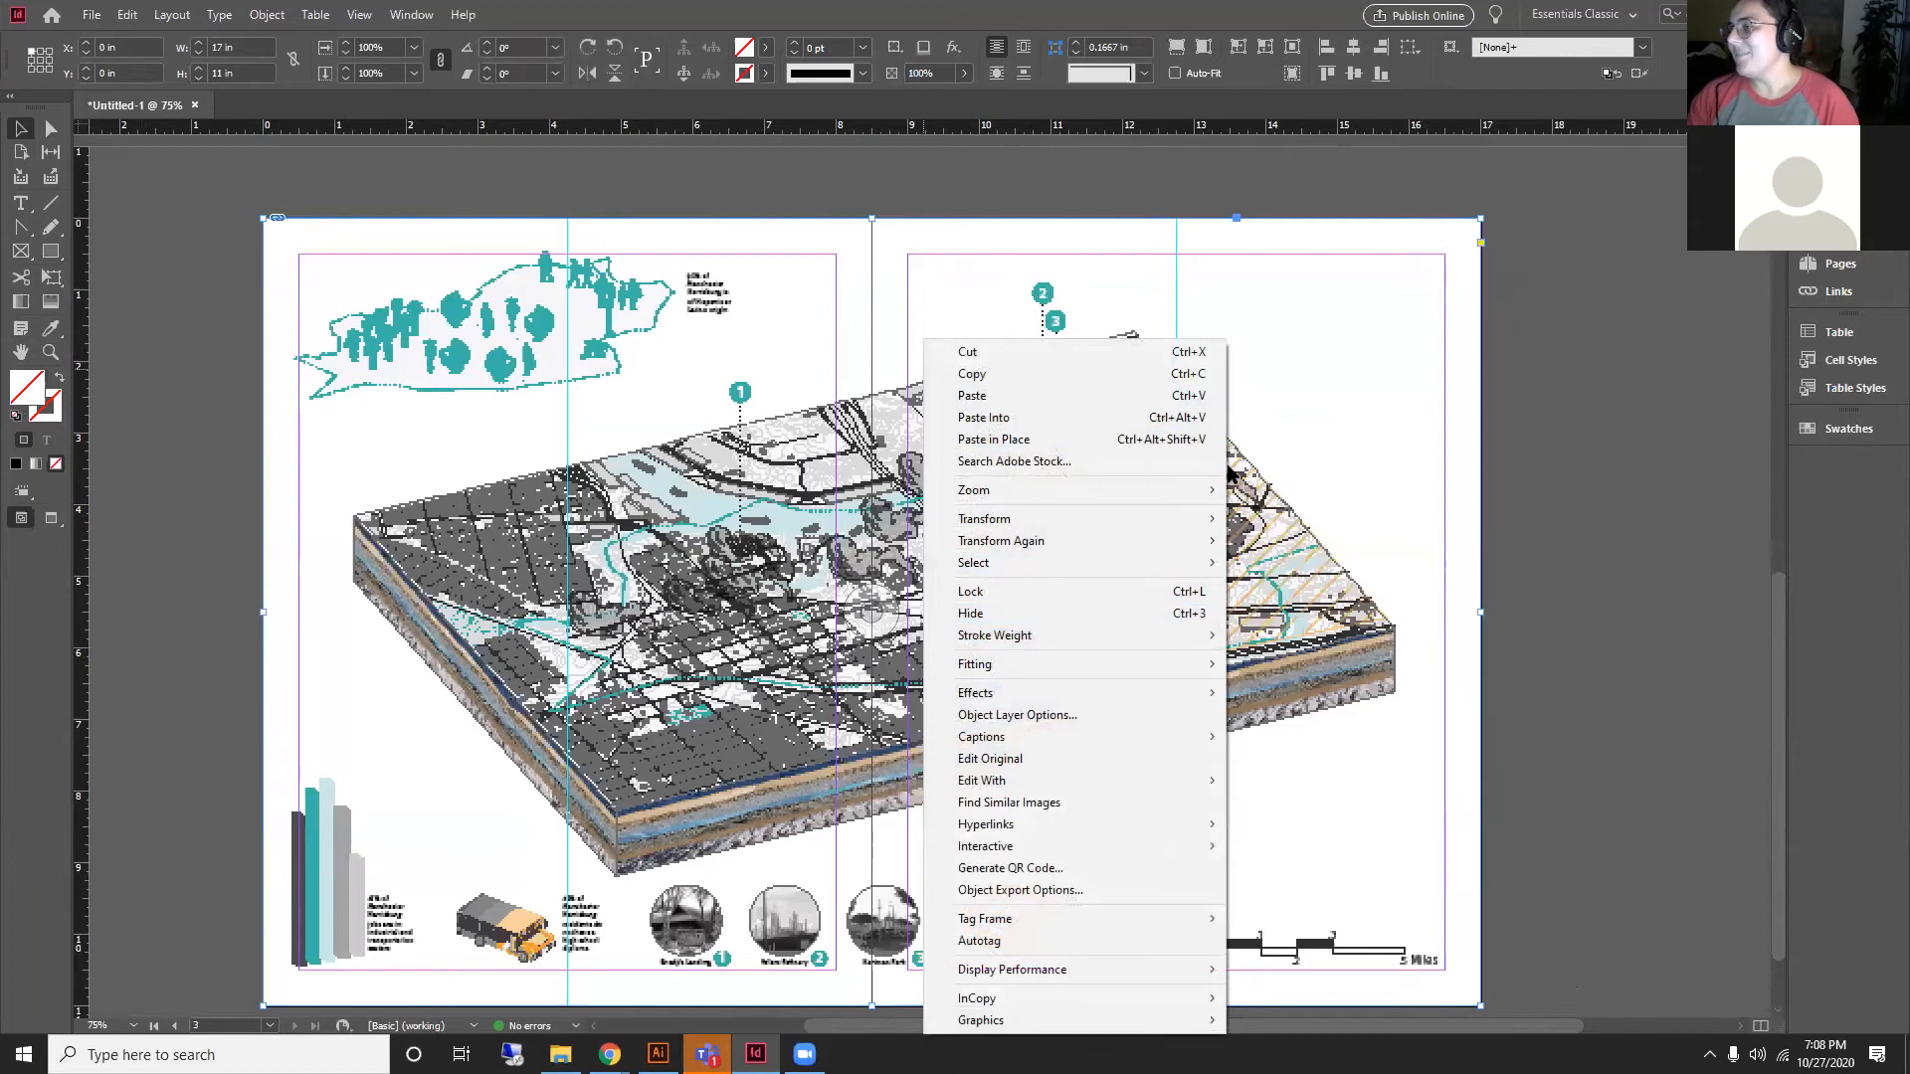
pyautogui.click(1532, 300)
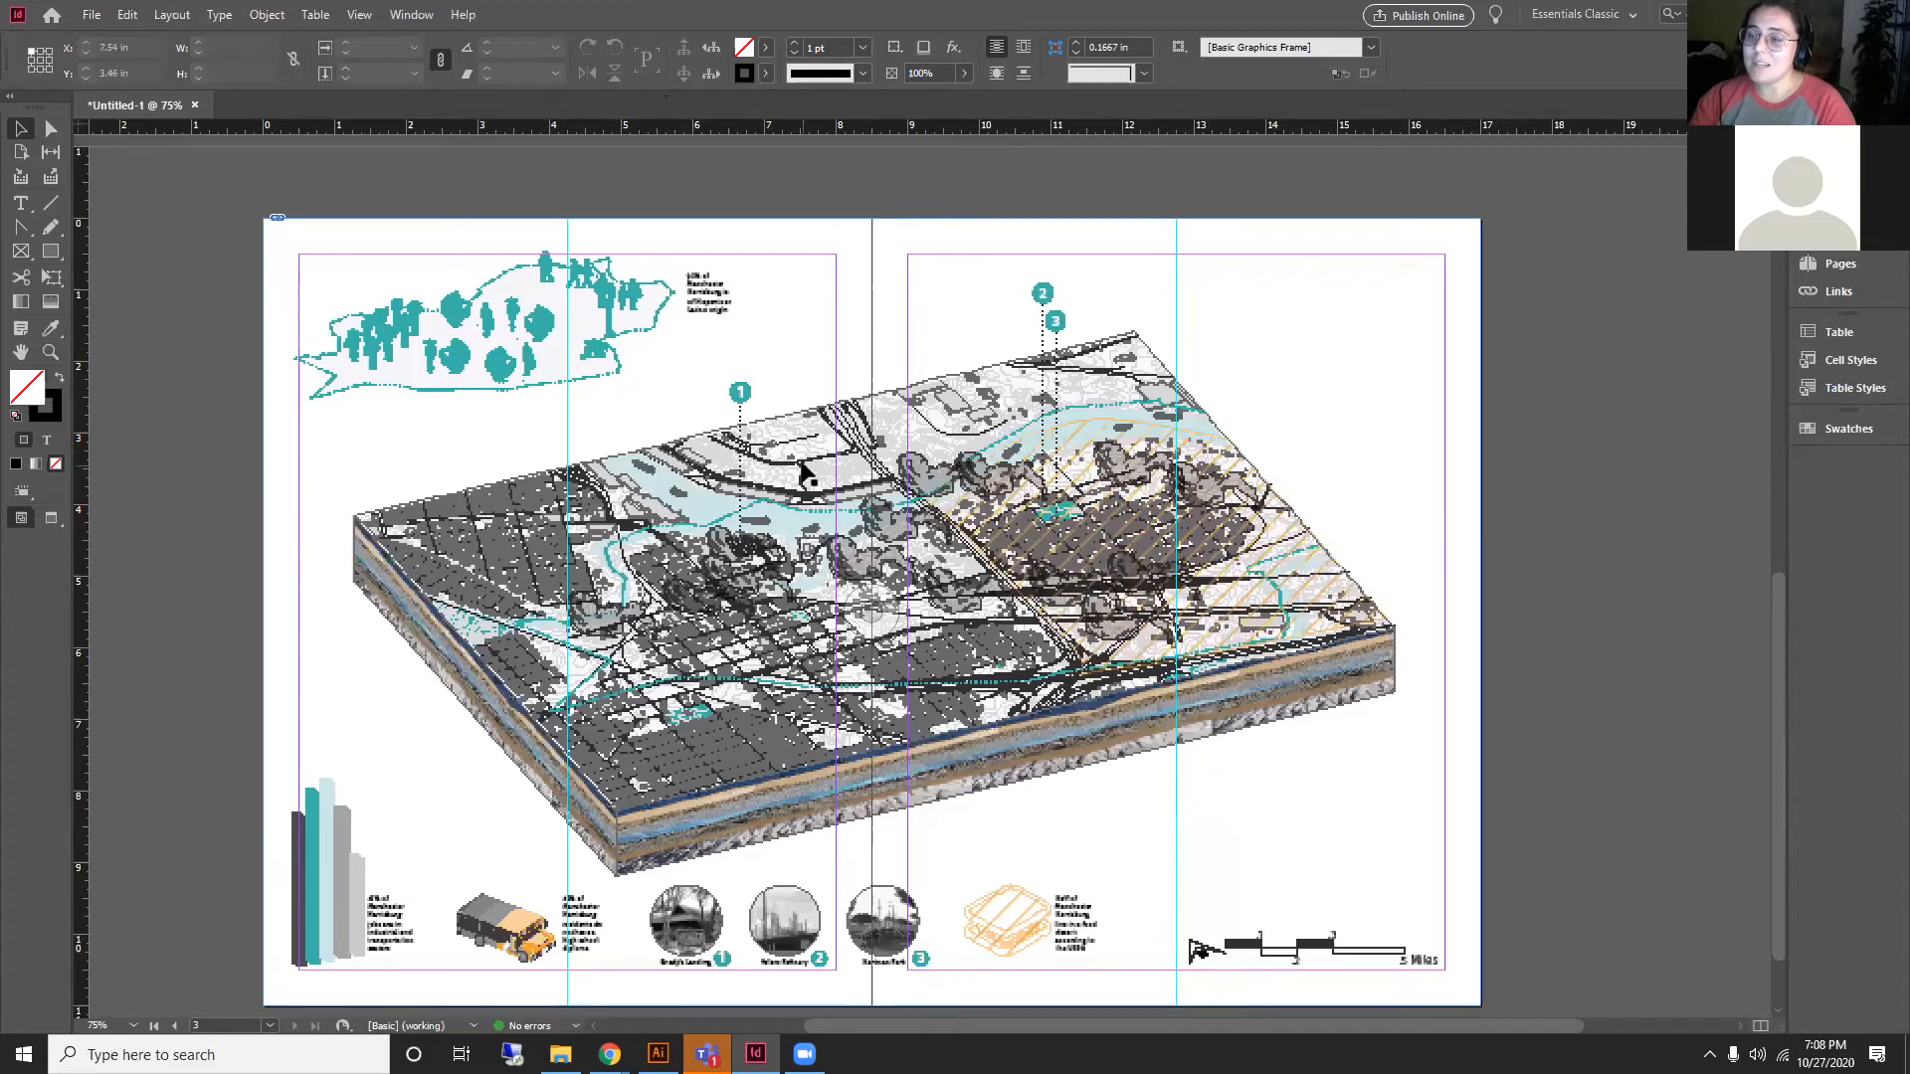
# Step: Open the placed axon PDF for editing with Adobe Illustrator 2020 24.1
pyautogui.rightClick(710, 407)
pyautogui.rightClick(702, 384)
pyautogui.rightClick(701, 384)
pyautogui.rightClick(616, 374)
pyautogui.rightClick(613, 372)
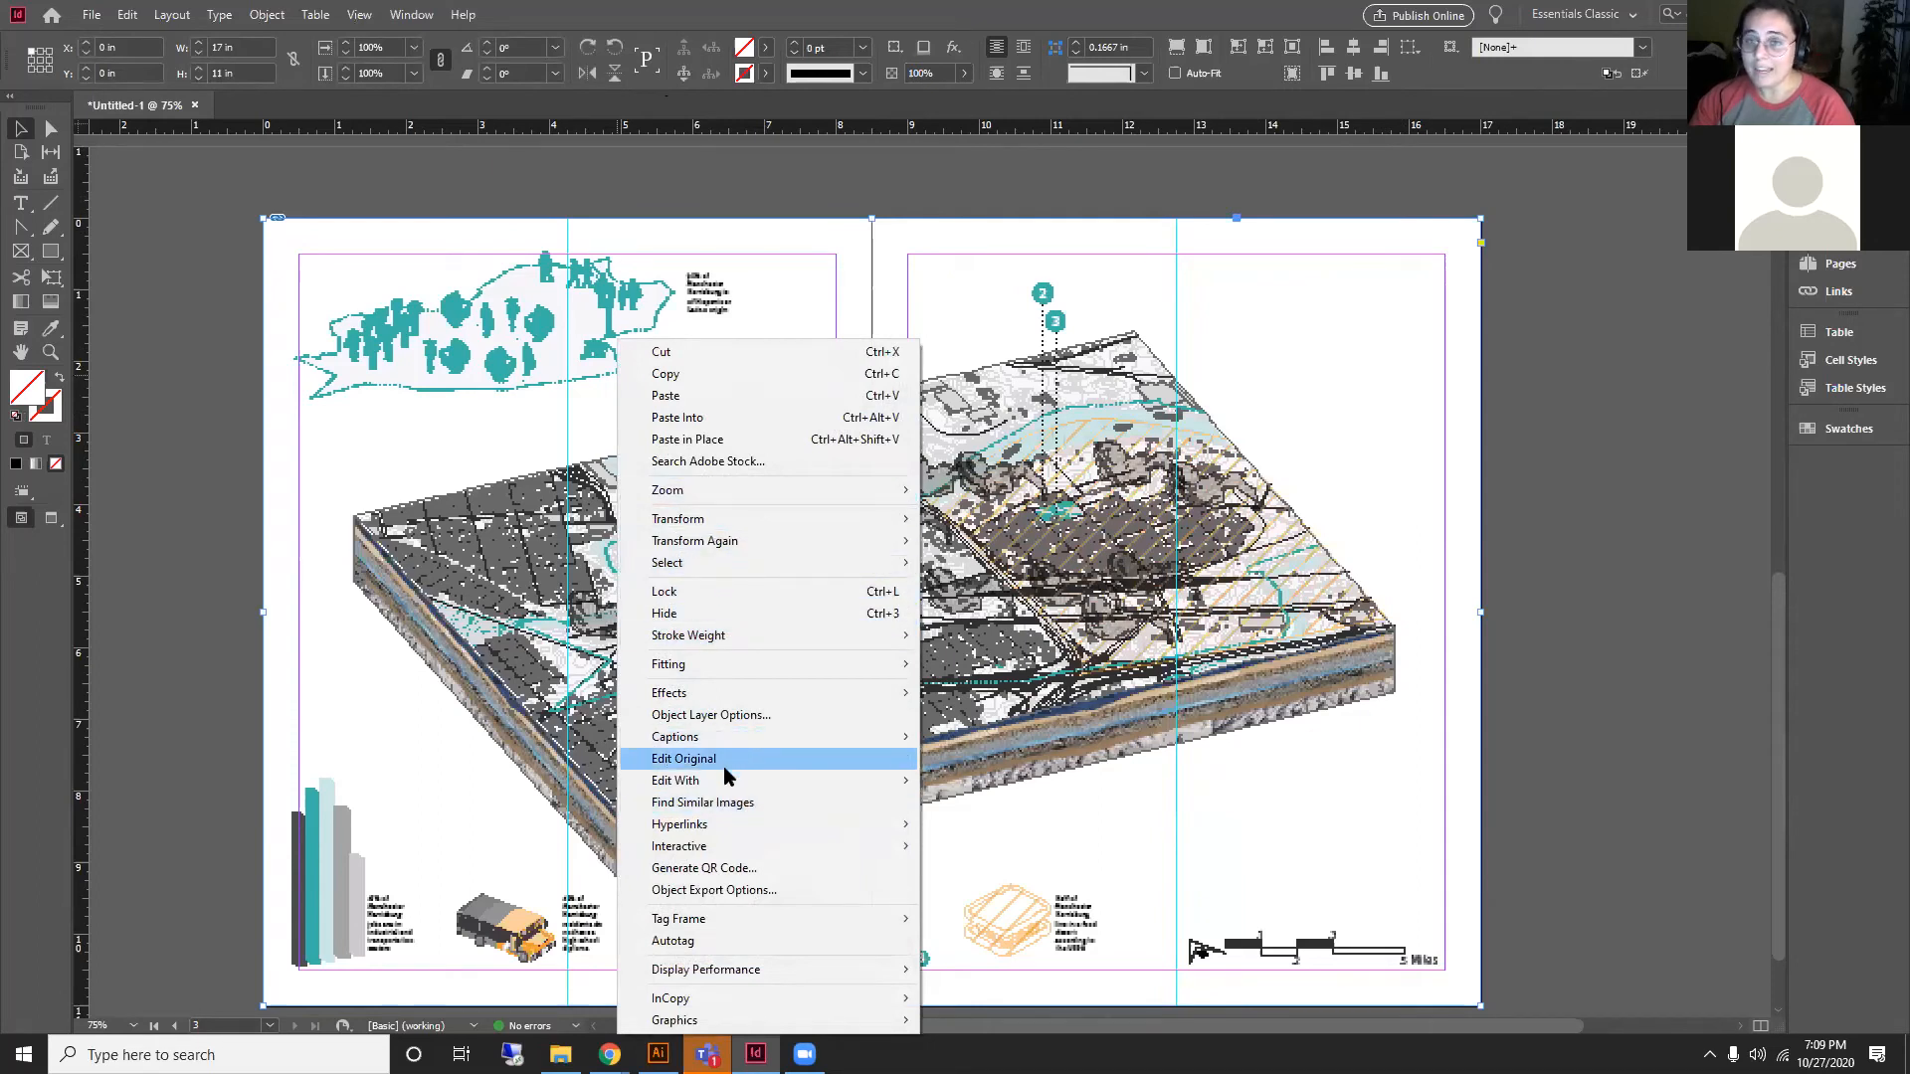
pyautogui.moveTo(756, 781)
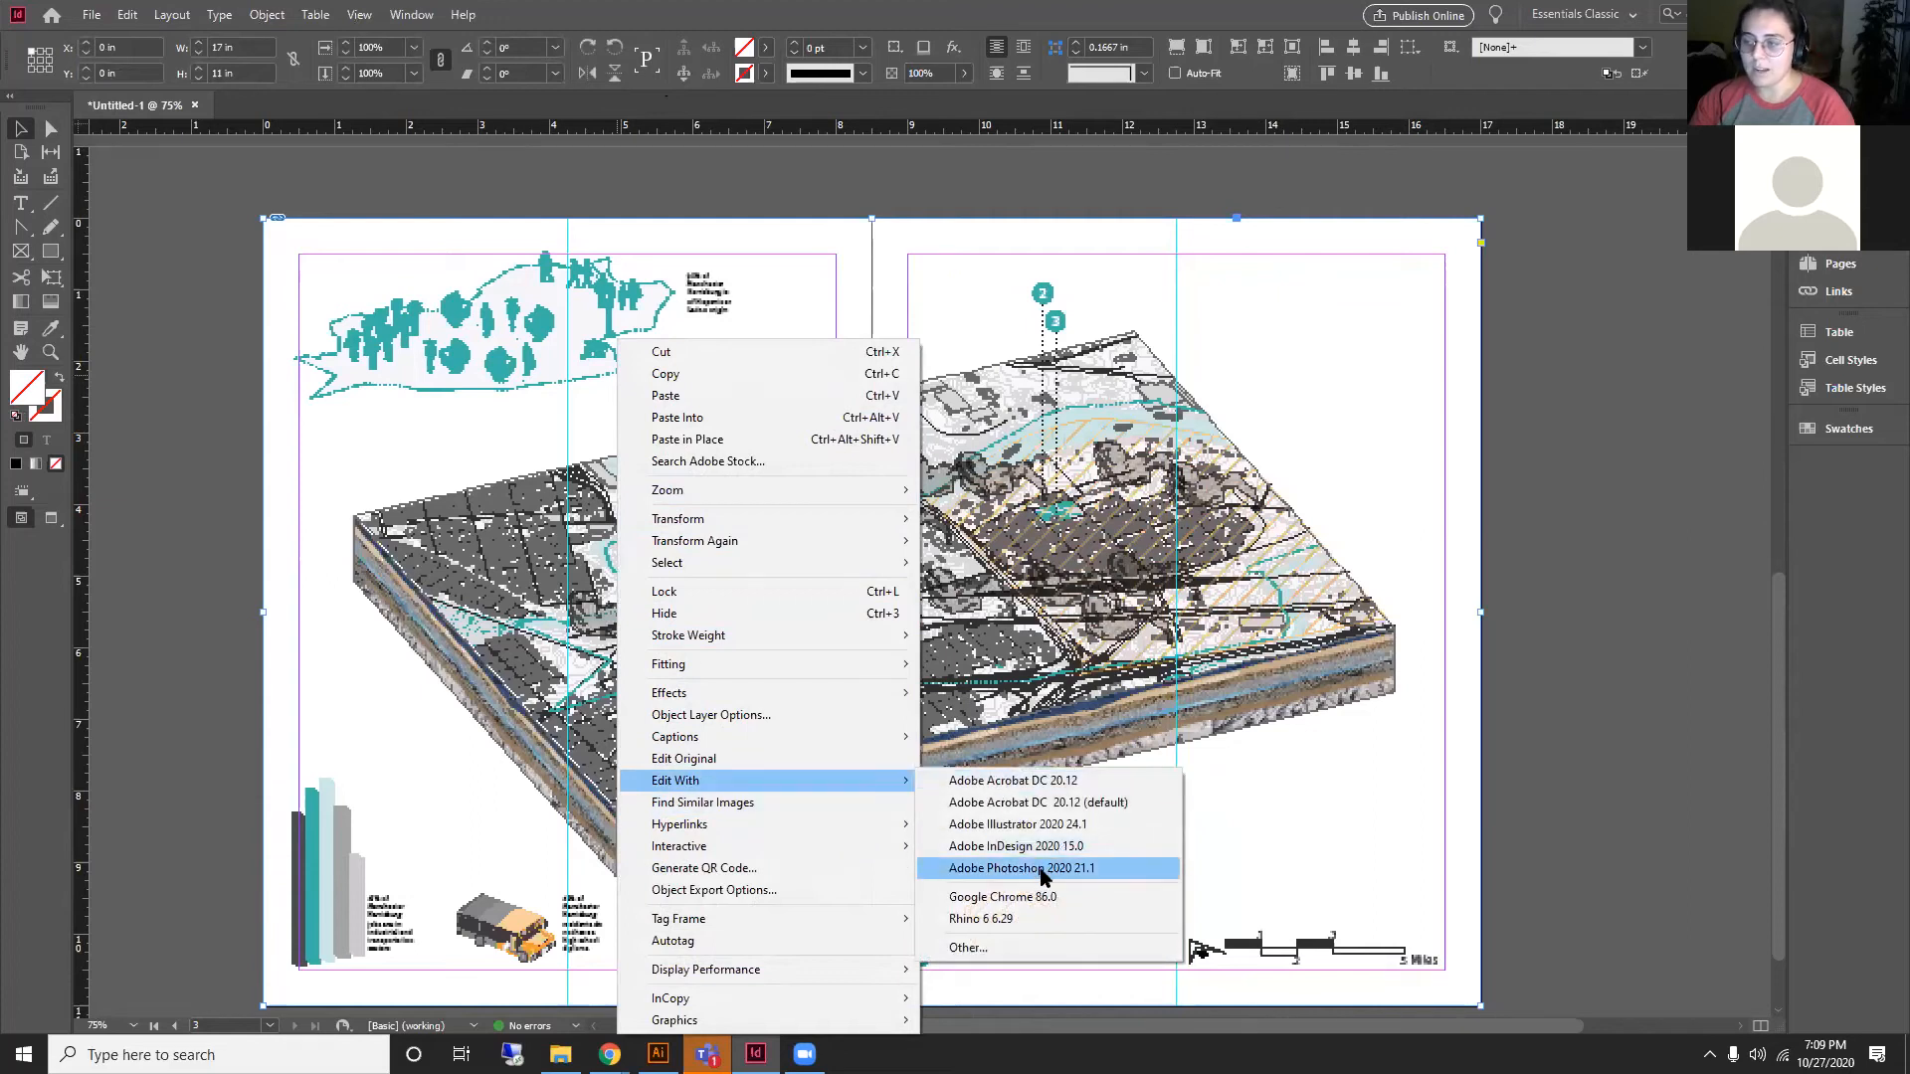
pyautogui.click(1061, 822)
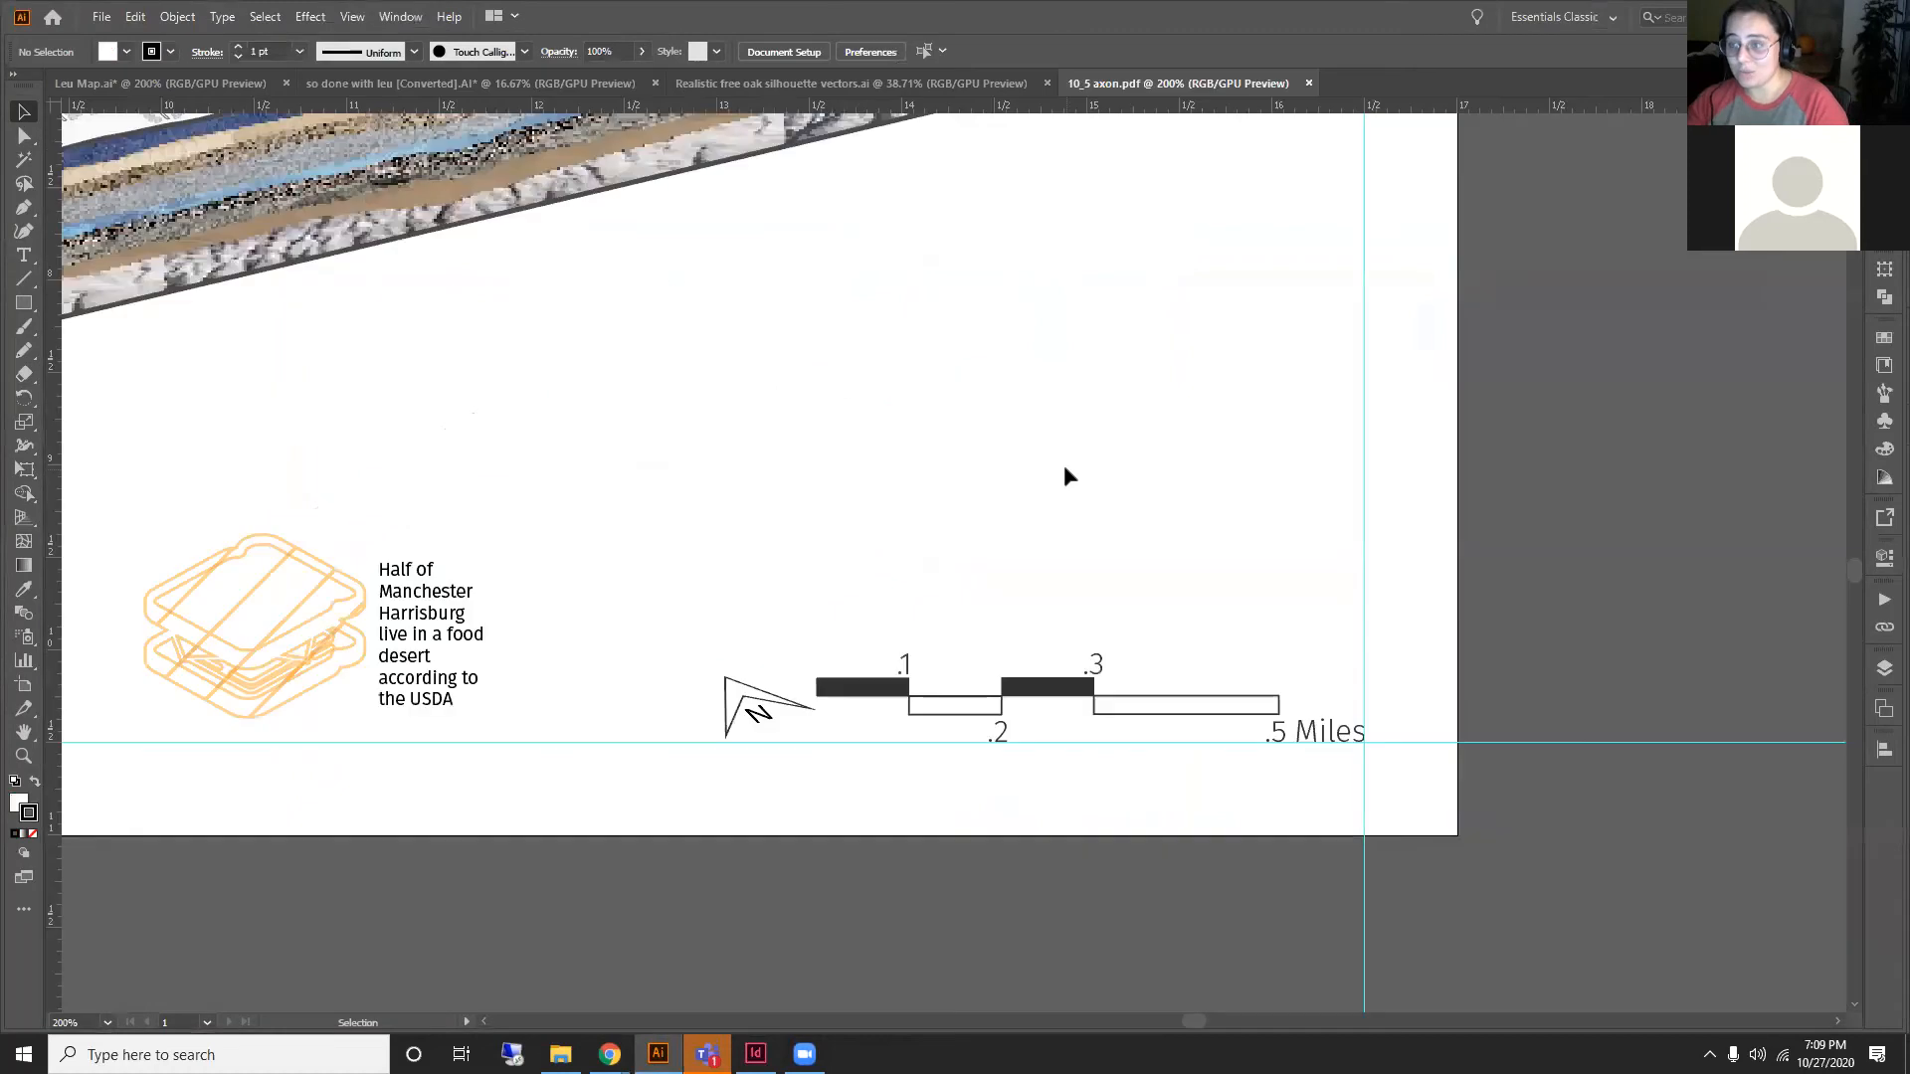
# Step: Examine the axon drawing in Illustrator, from its scale bar out to the whole artboard
pyautogui.scroll(-3, 973, 527)
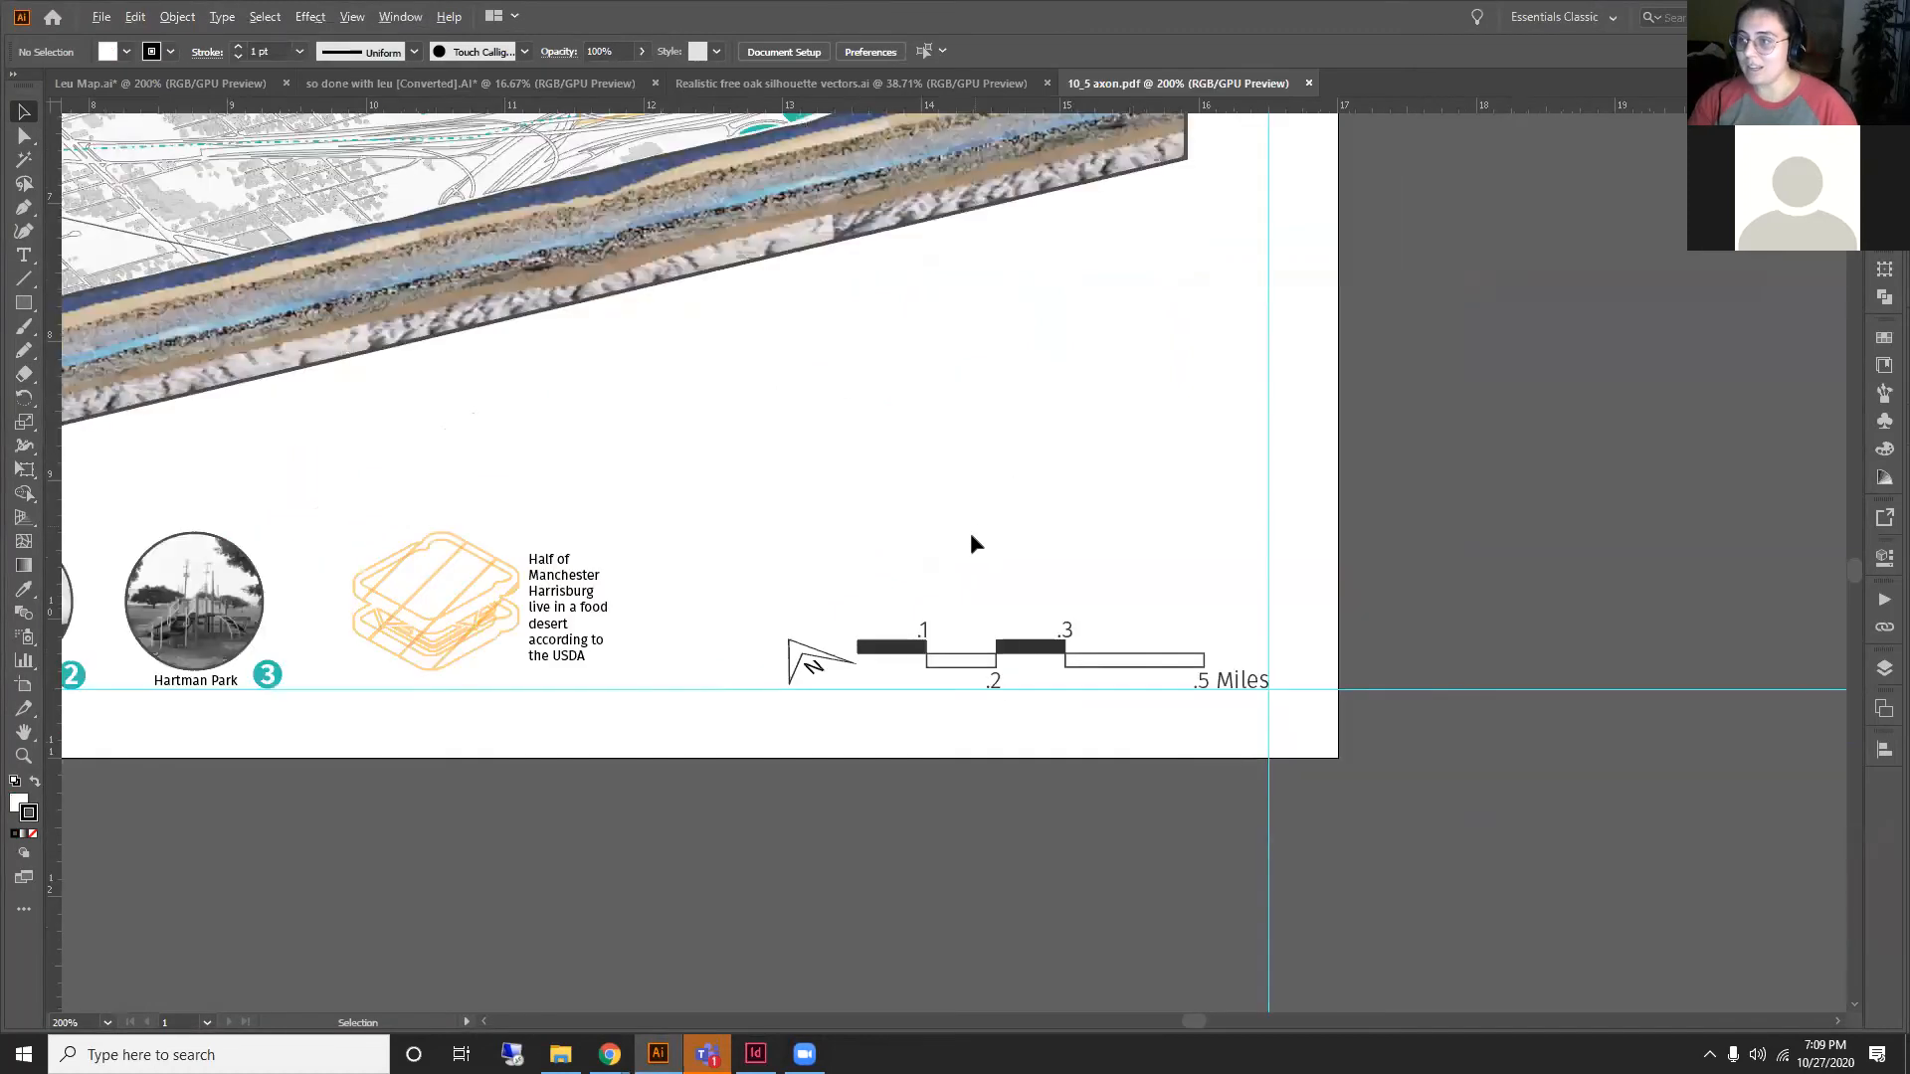
pyautogui.scroll(-3, 955, 508)
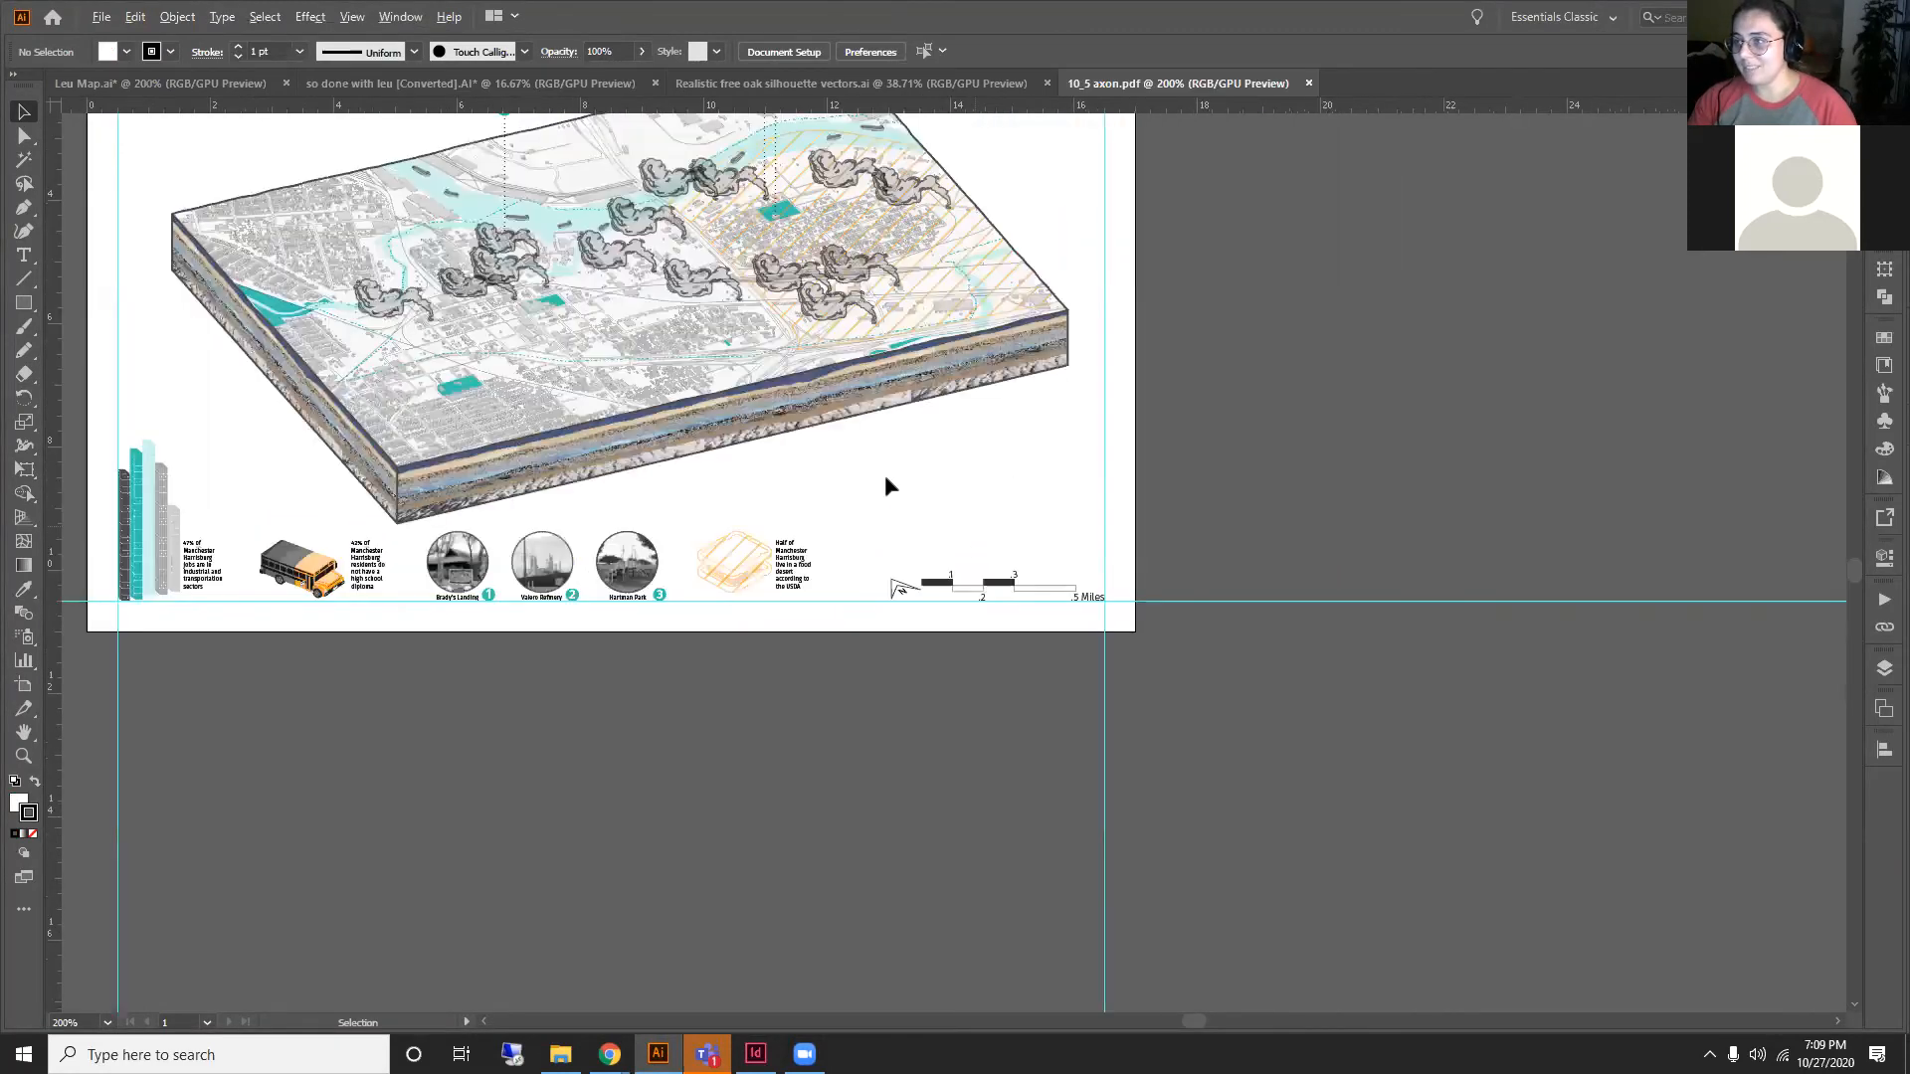
pyautogui.scroll(-1, 816, 398)
pyautogui.scroll(1, 801, 254)
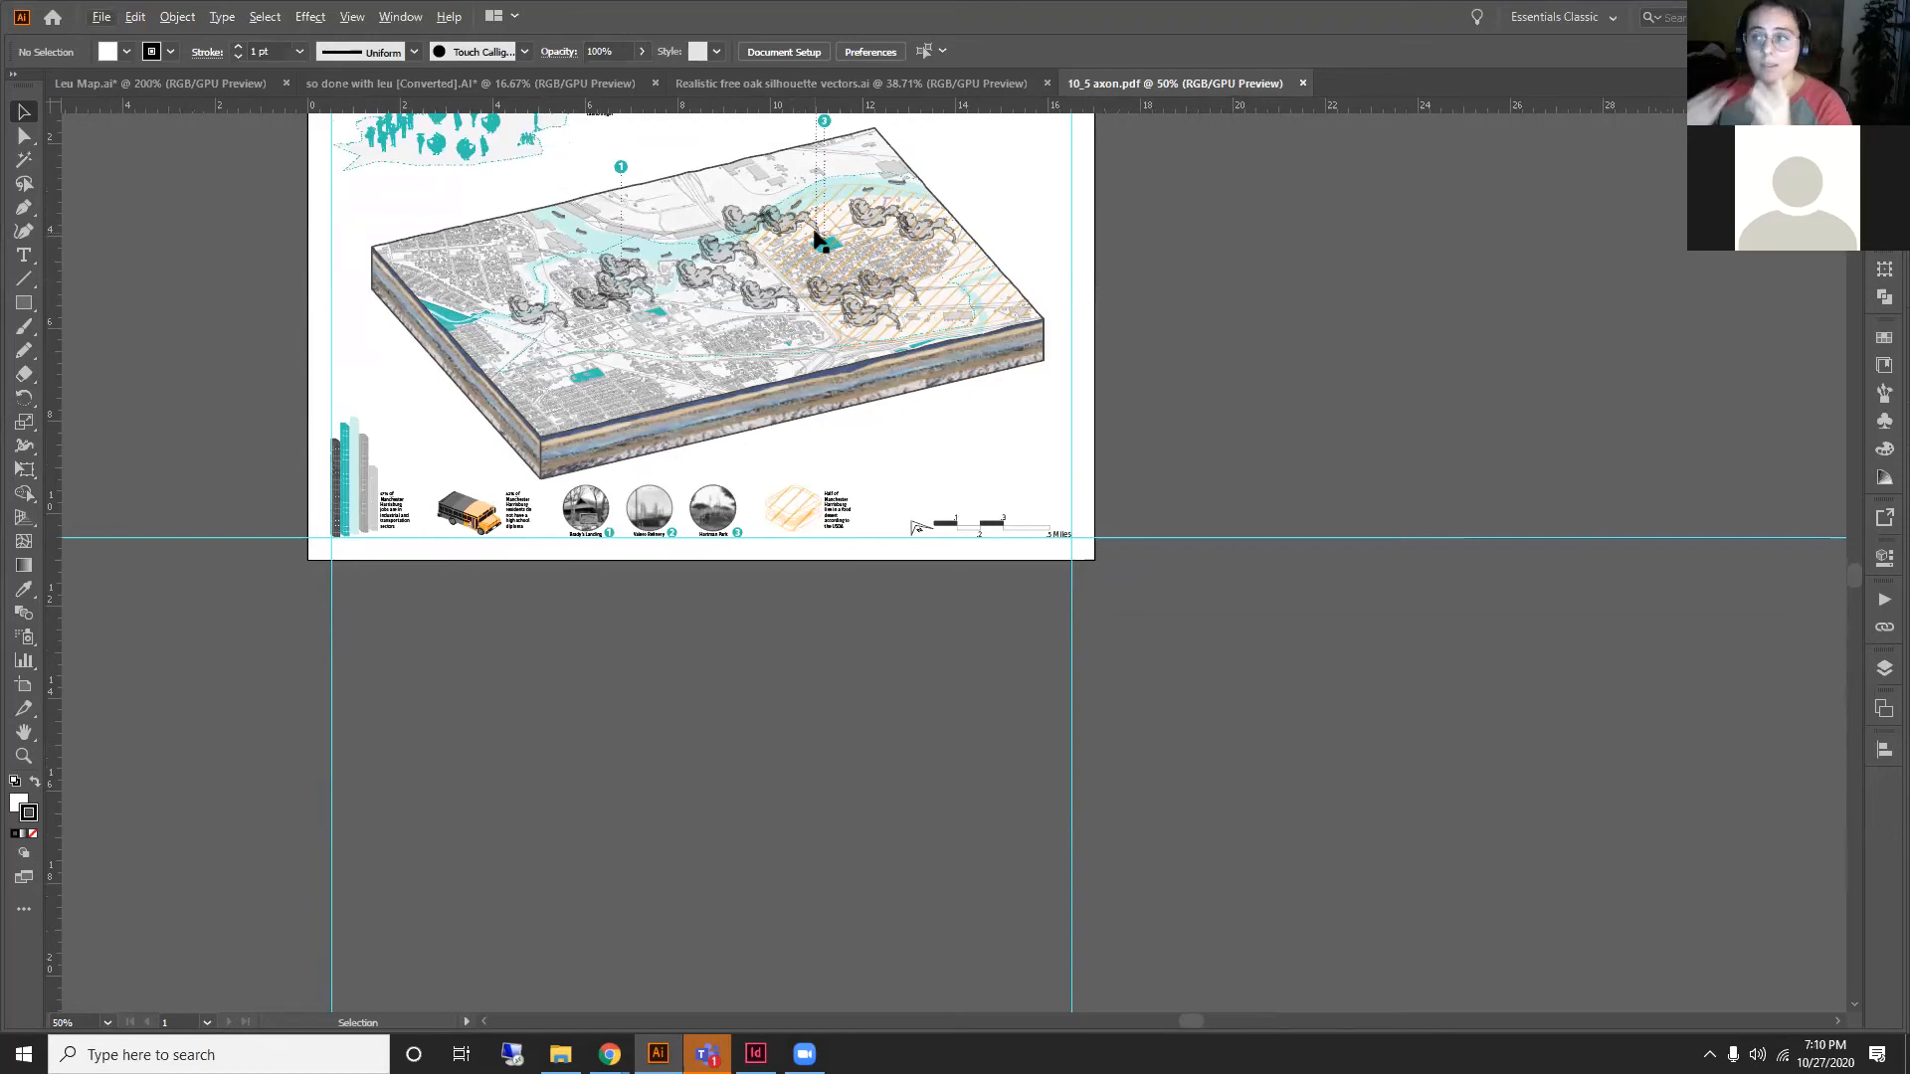
pyautogui.scroll(3, 537, 318)
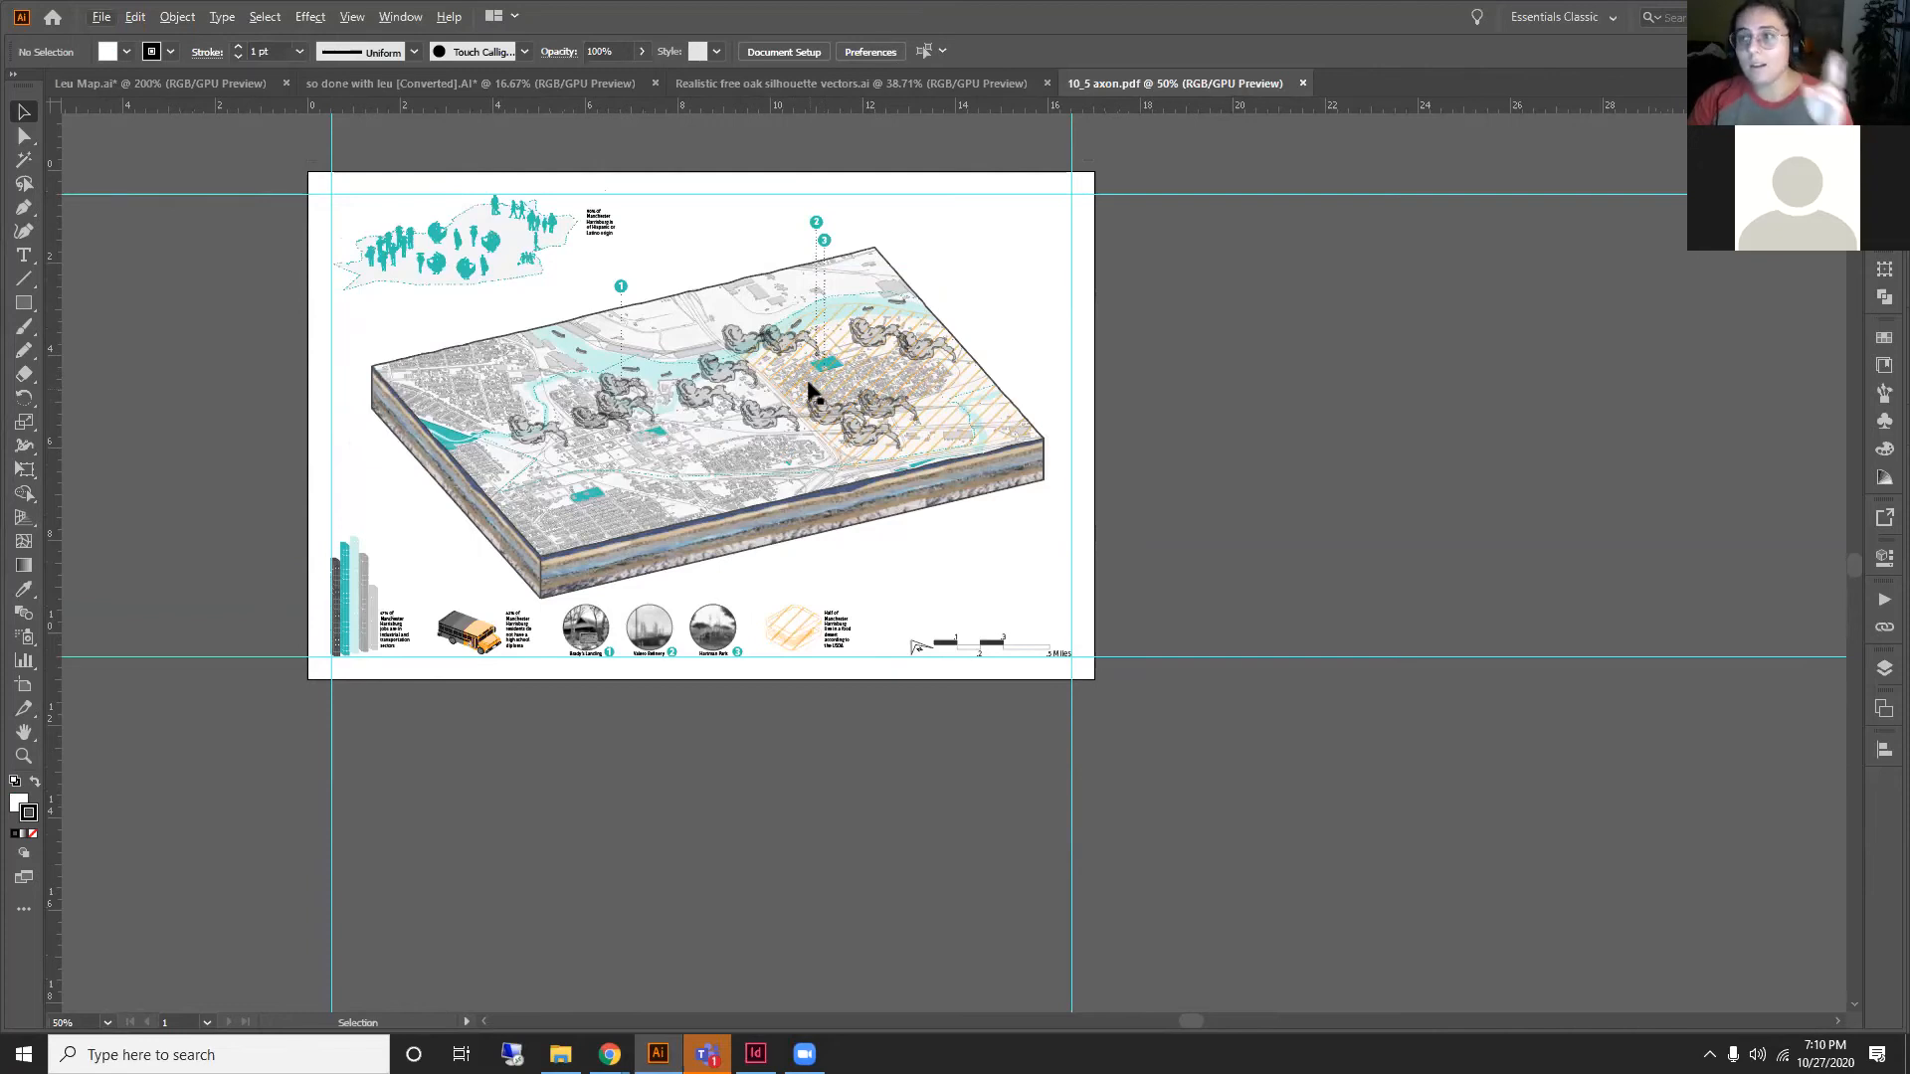
pyautogui.click(103, 22)
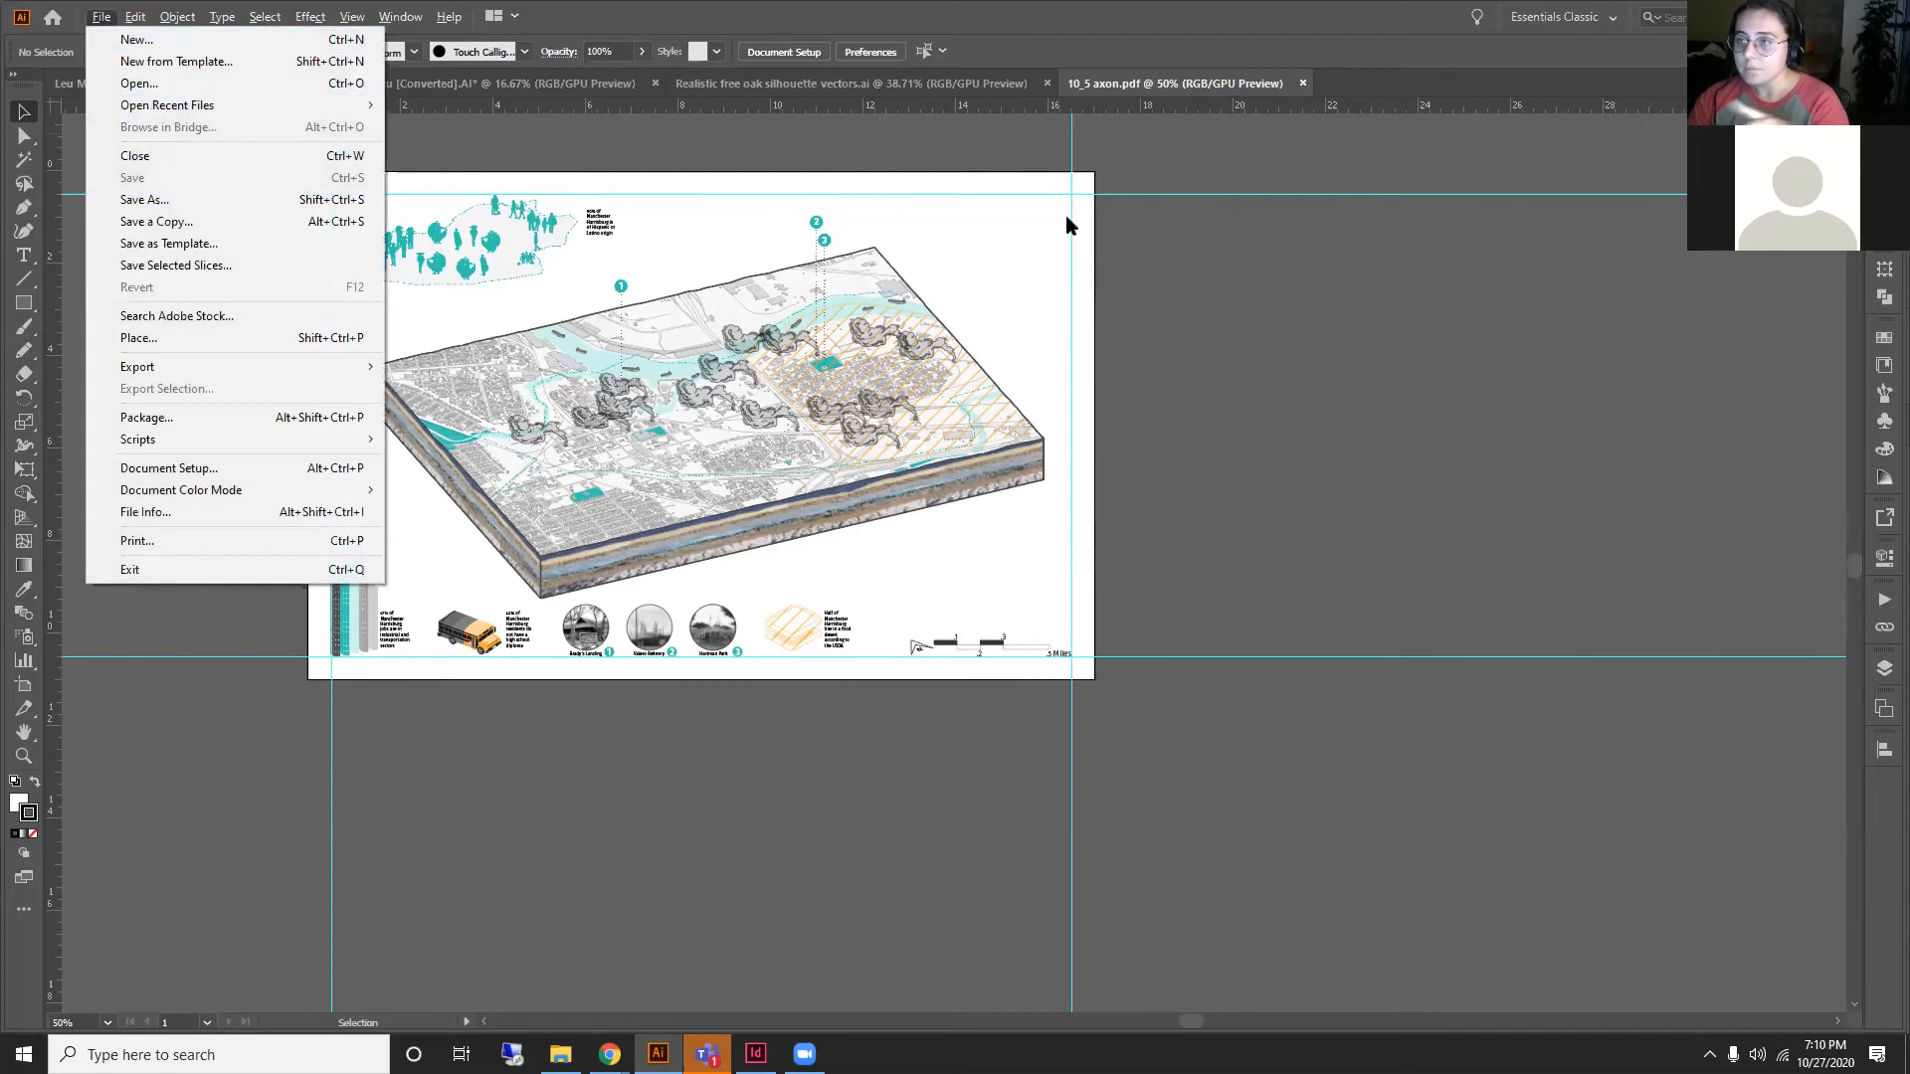
pyautogui.scroll(2, 835, 402)
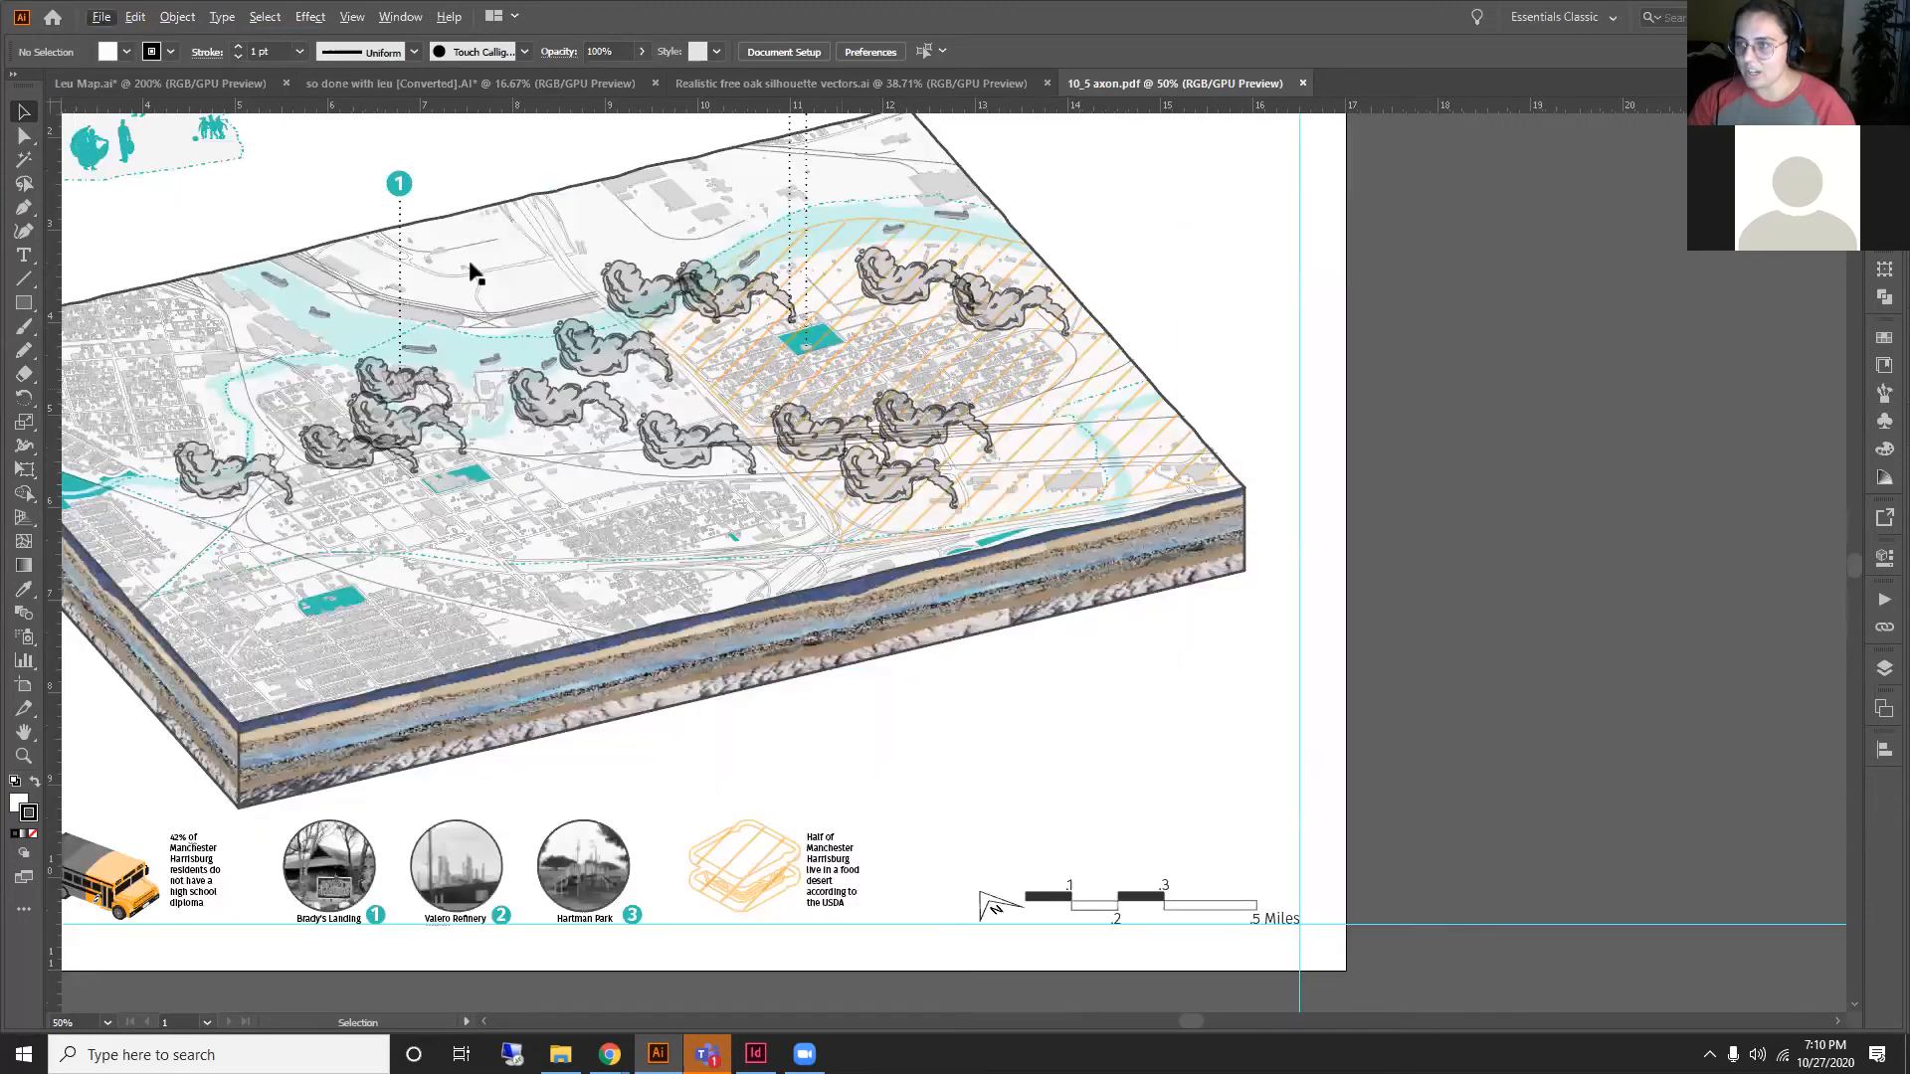
# Step: Draw a white rectangle about 8.17 in by 5.61 in over the right part of the axon and save the PDF
pyautogui.click(102, 17)
pyautogui.click(24, 300)
pyautogui.click(24, 302)
pyautogui.moveTo(1225, 210)
pyautogui.mouseDown()
pyautogui.moveTo(1012, 397)
pyautogui.moveTo(469, 730)
pyautogui.mouseUp()
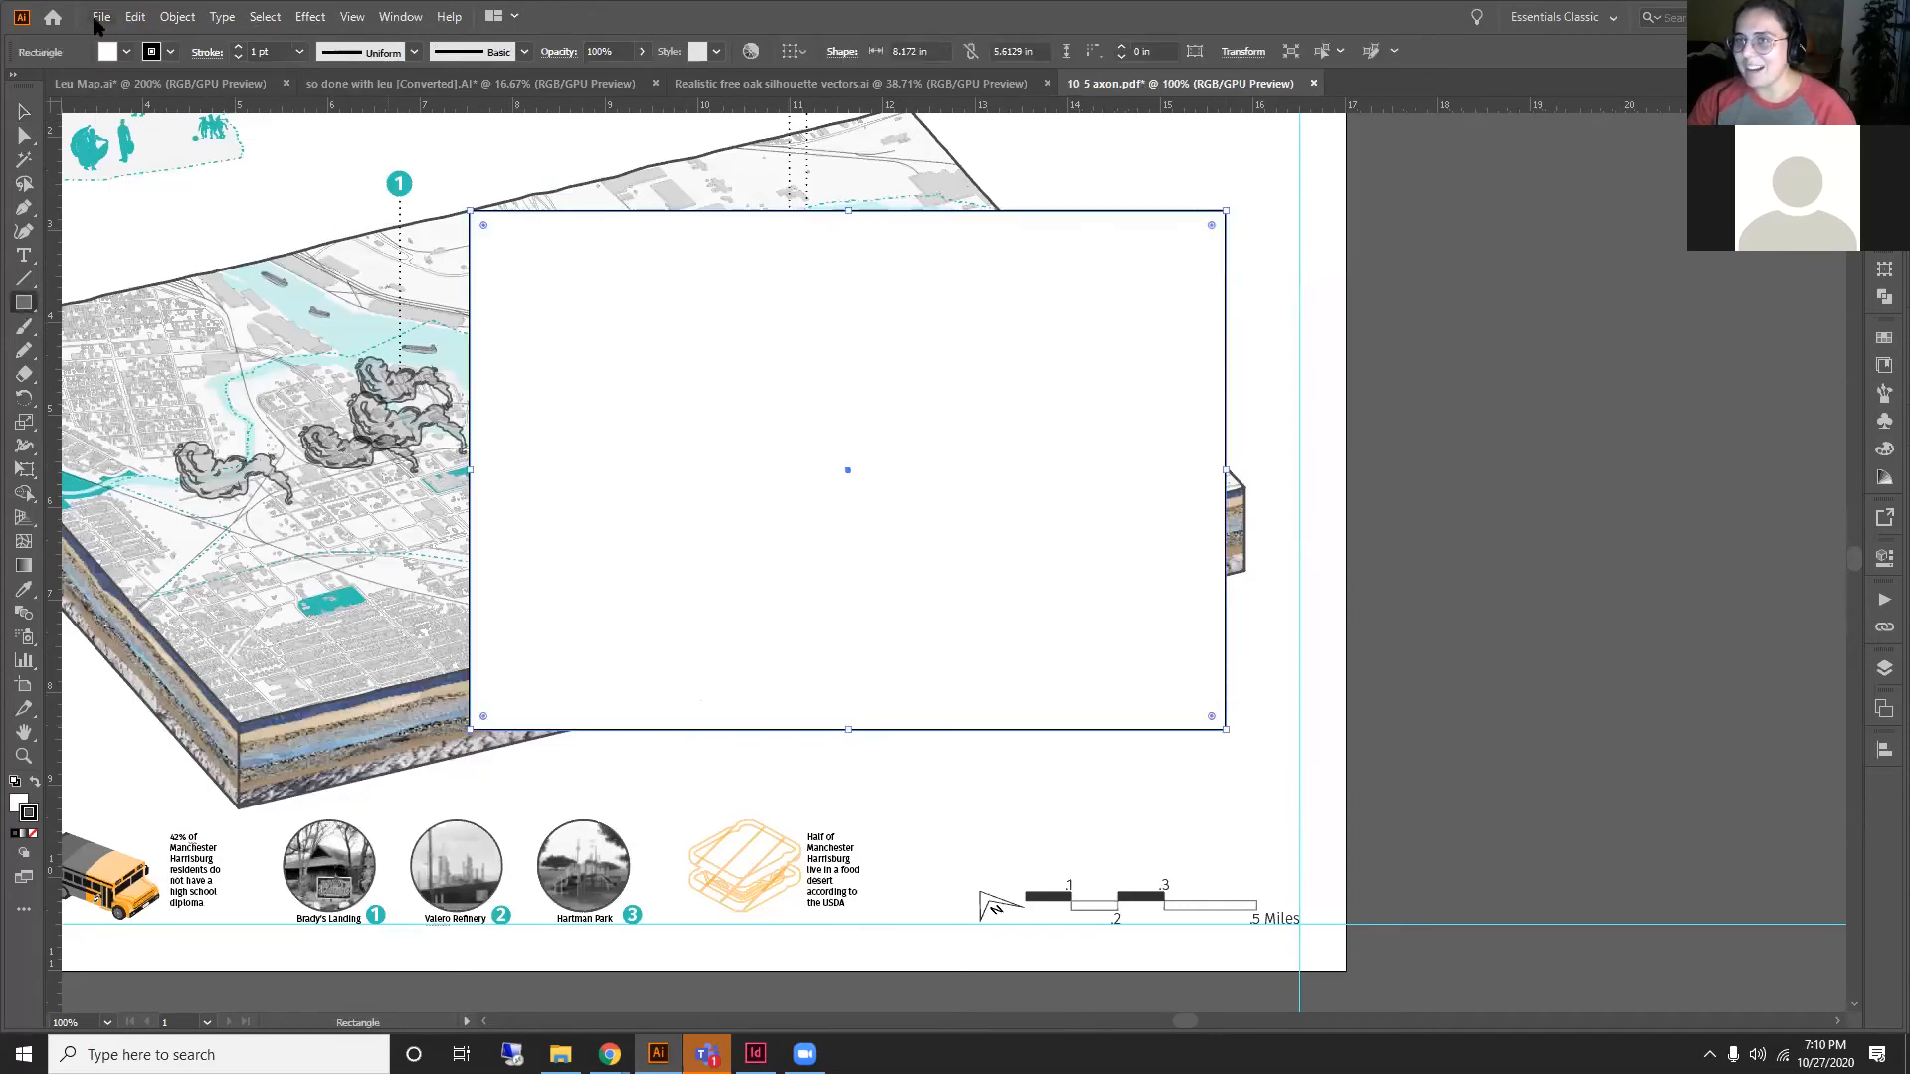
pyautogui.click(102, 17)
pyautogui.click(134, 178)
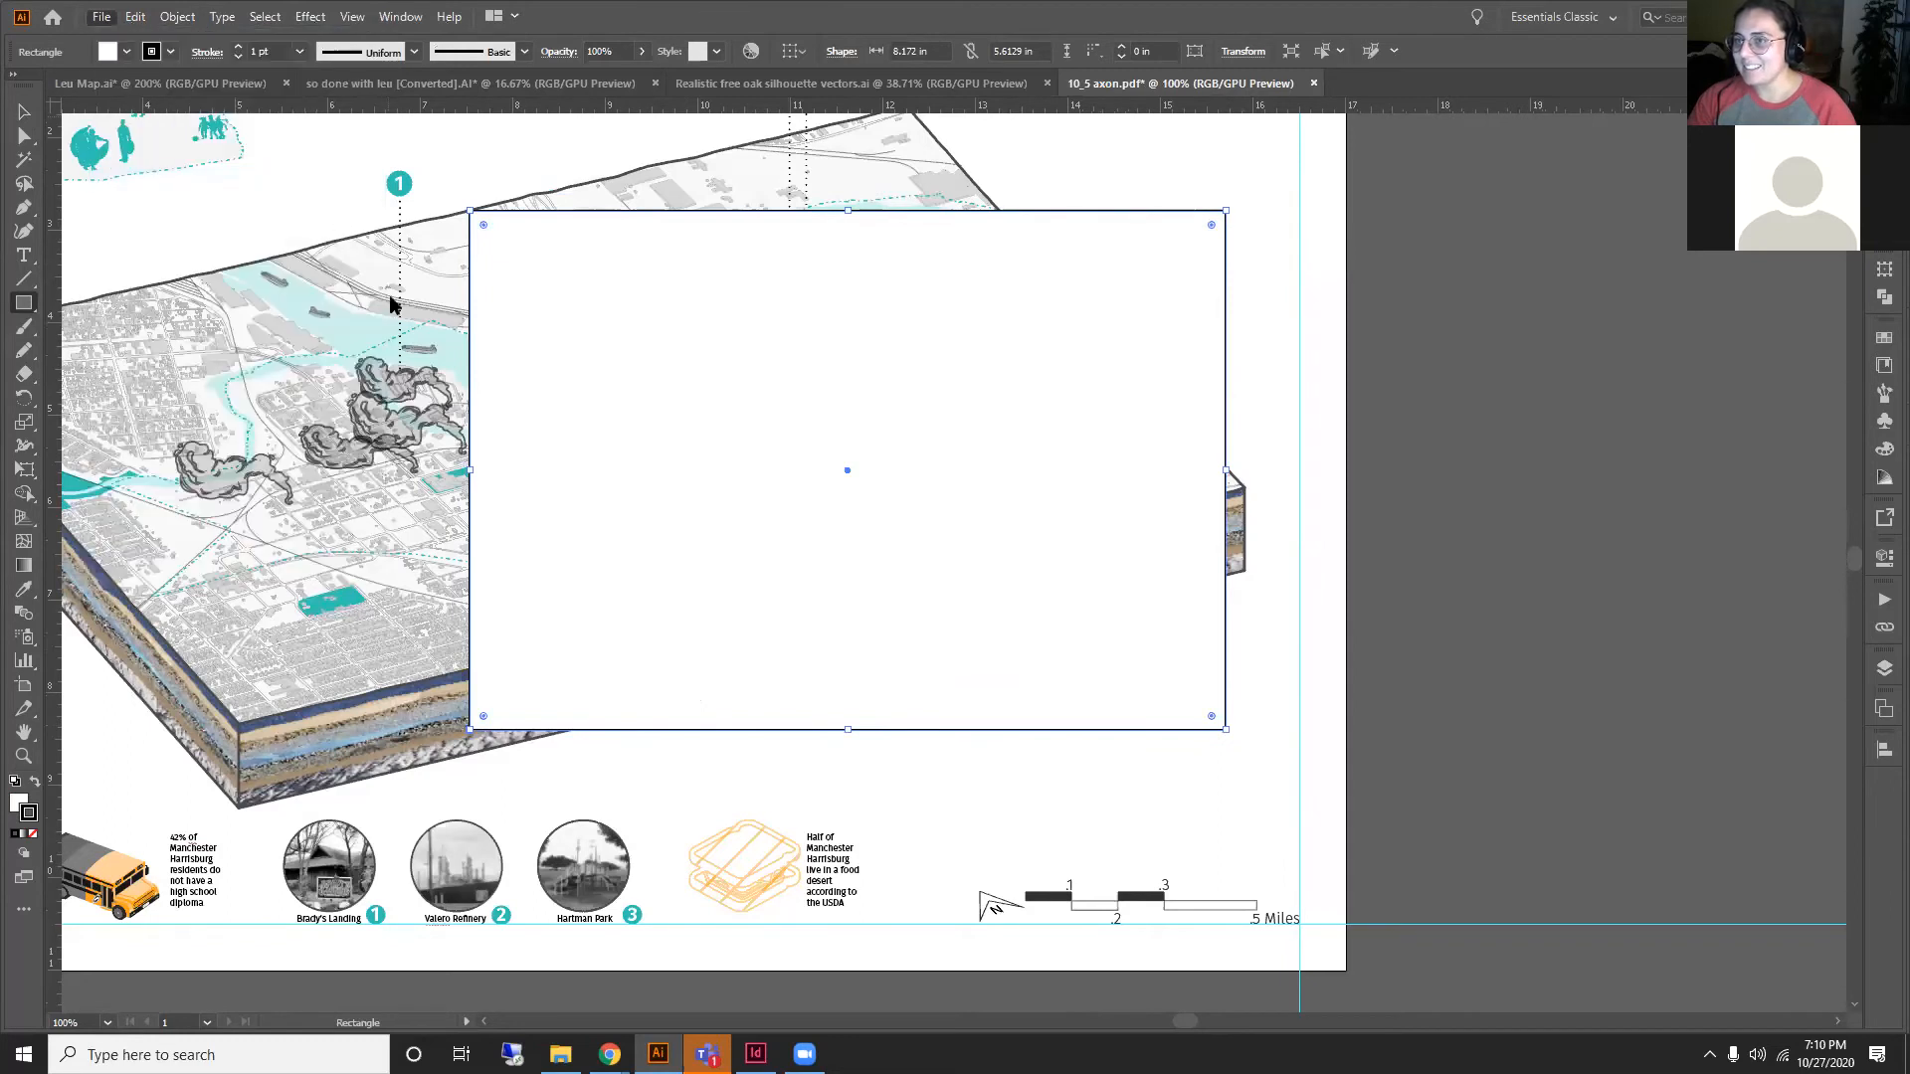
# Step: Switch to InDesign and update the modified 10_5 axon.pdf link on the spread
pyautogui.click(755, 1053)
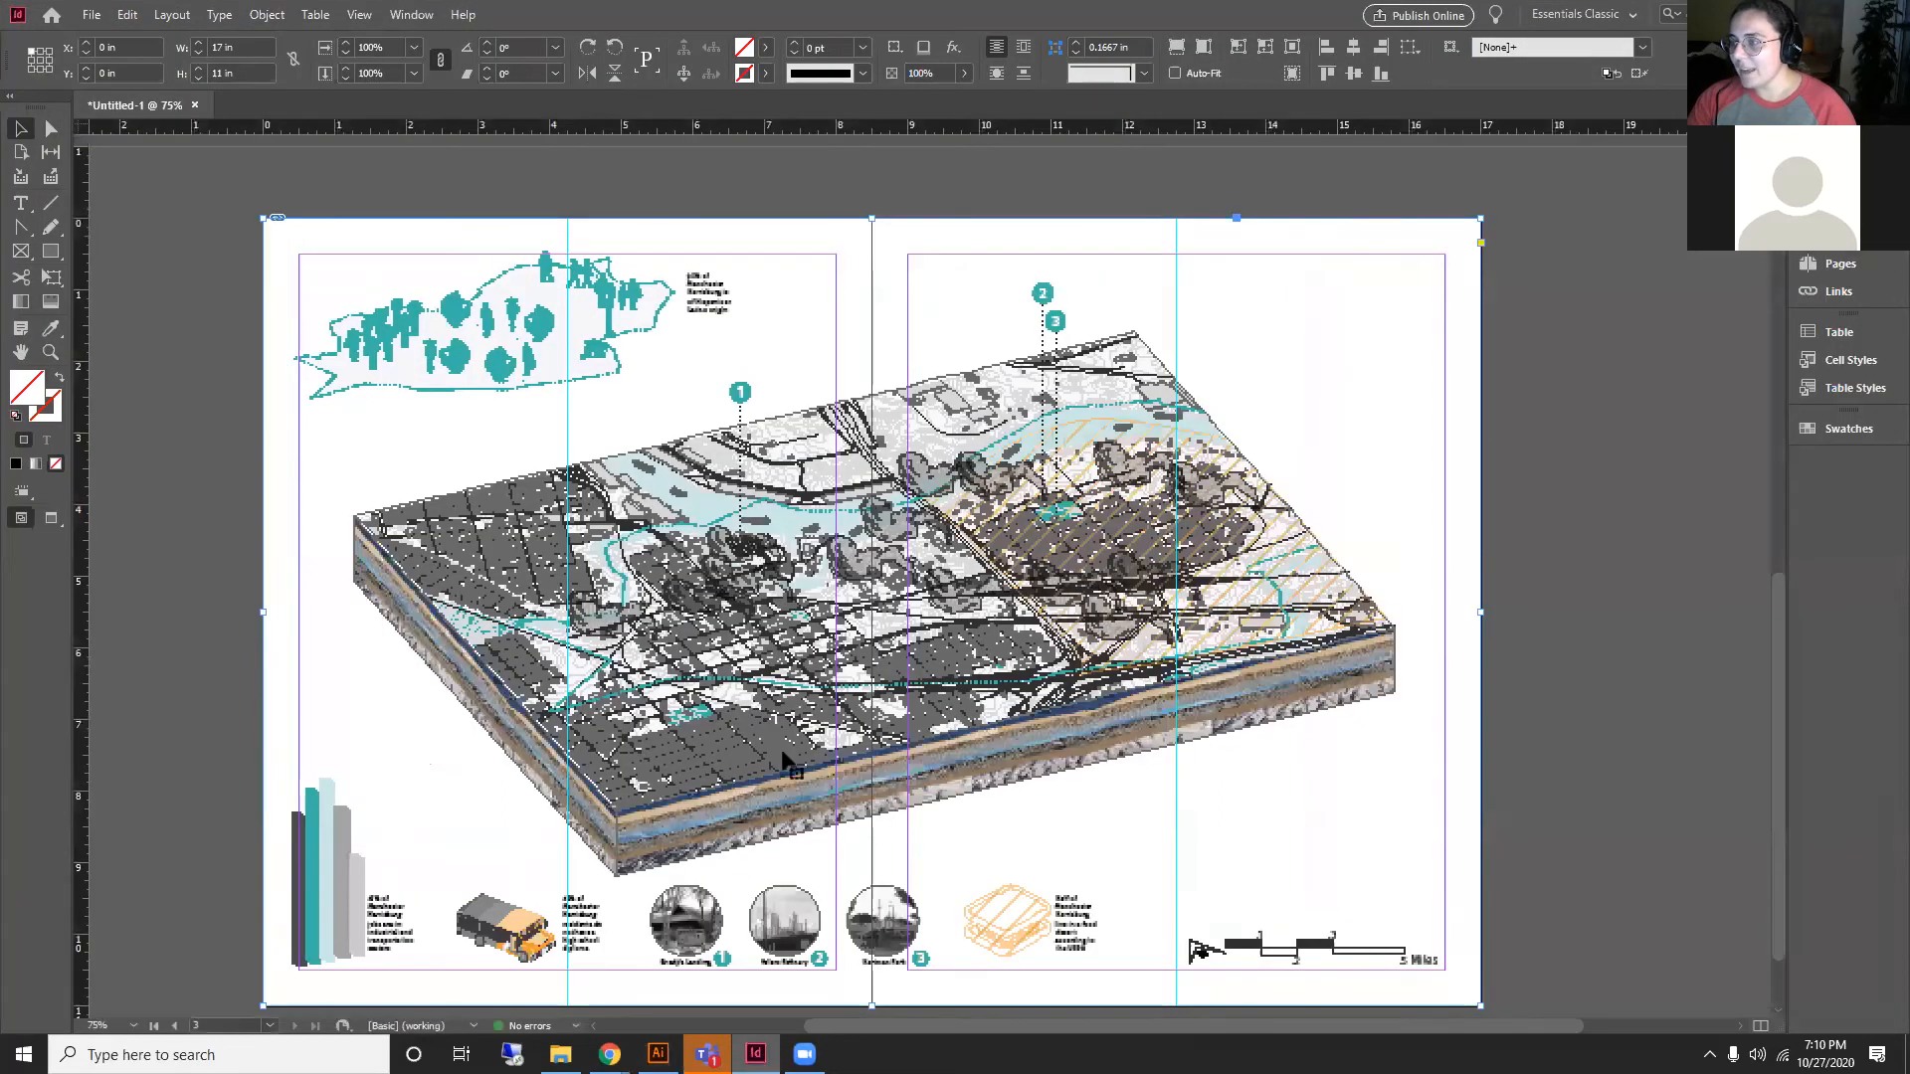
pyautogui.hotkey('ctrl', '-')
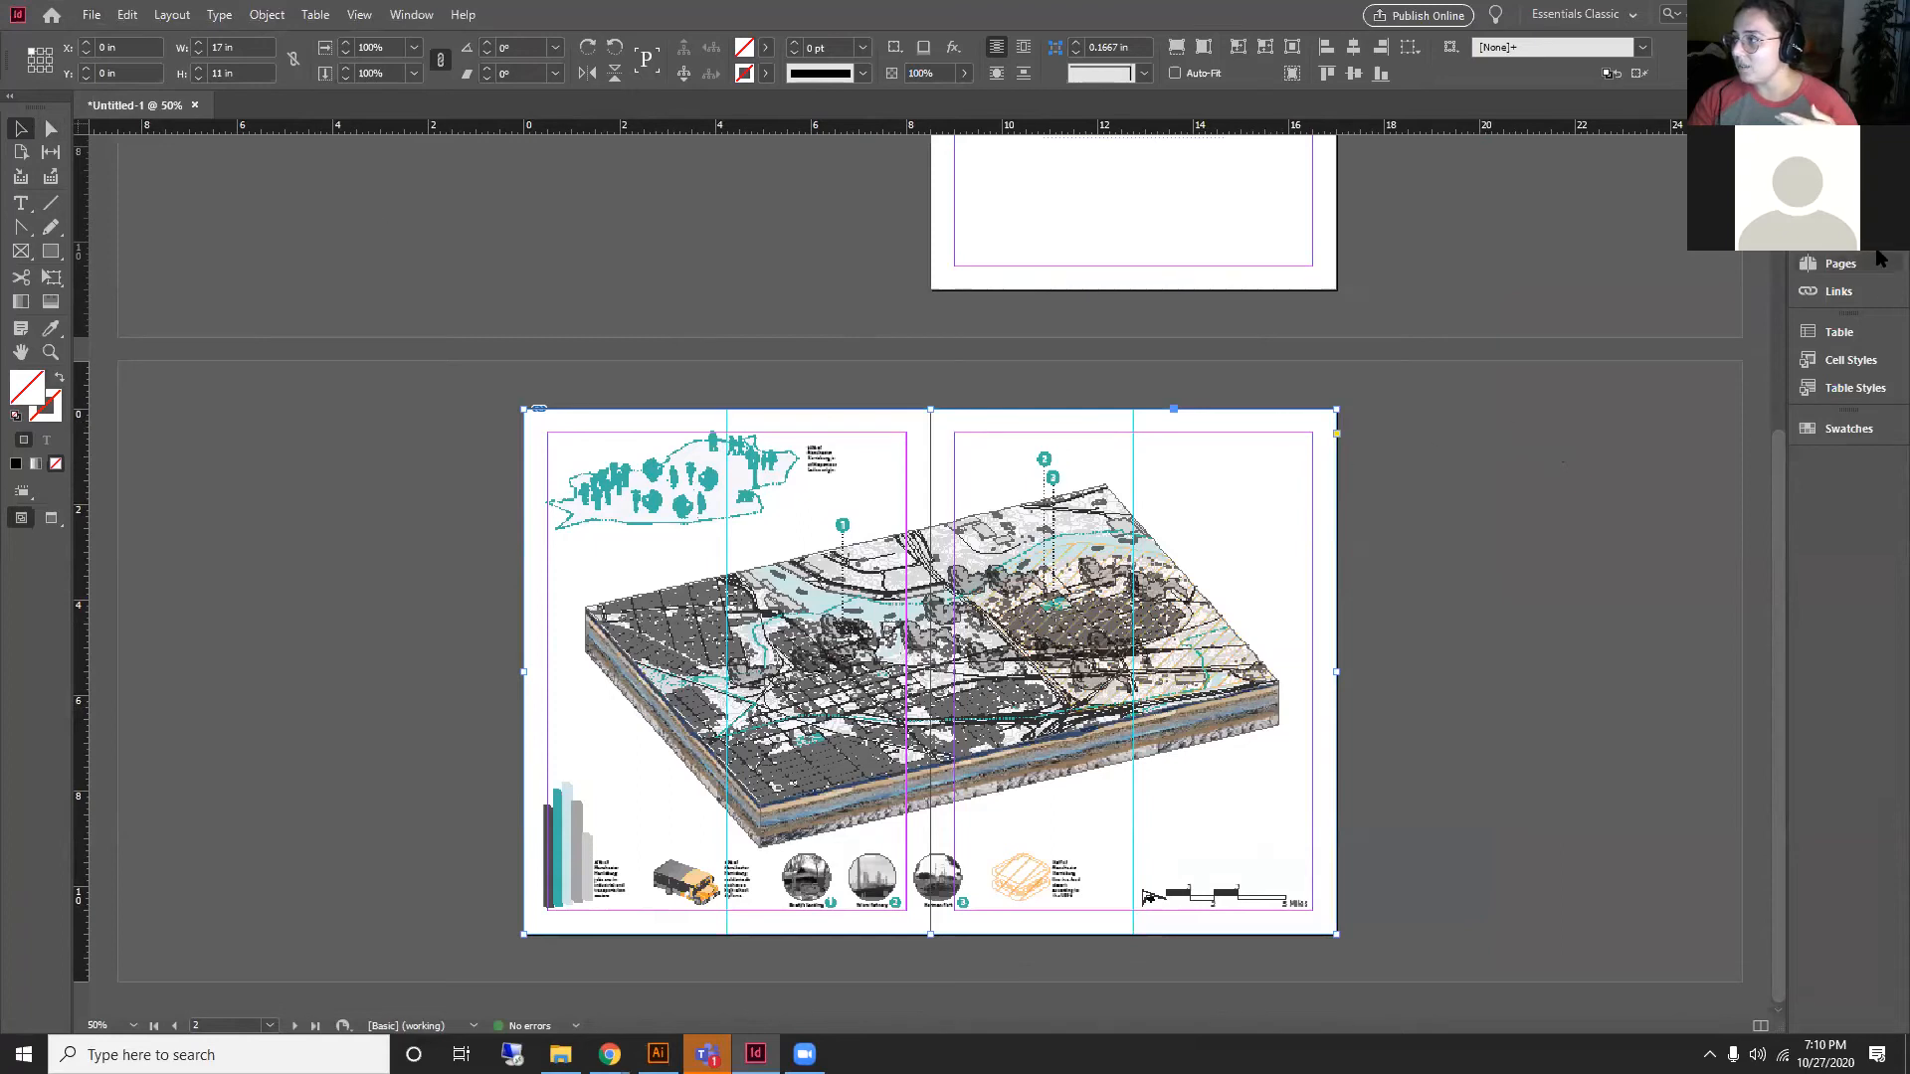
pyautogui.click(1838, 291)
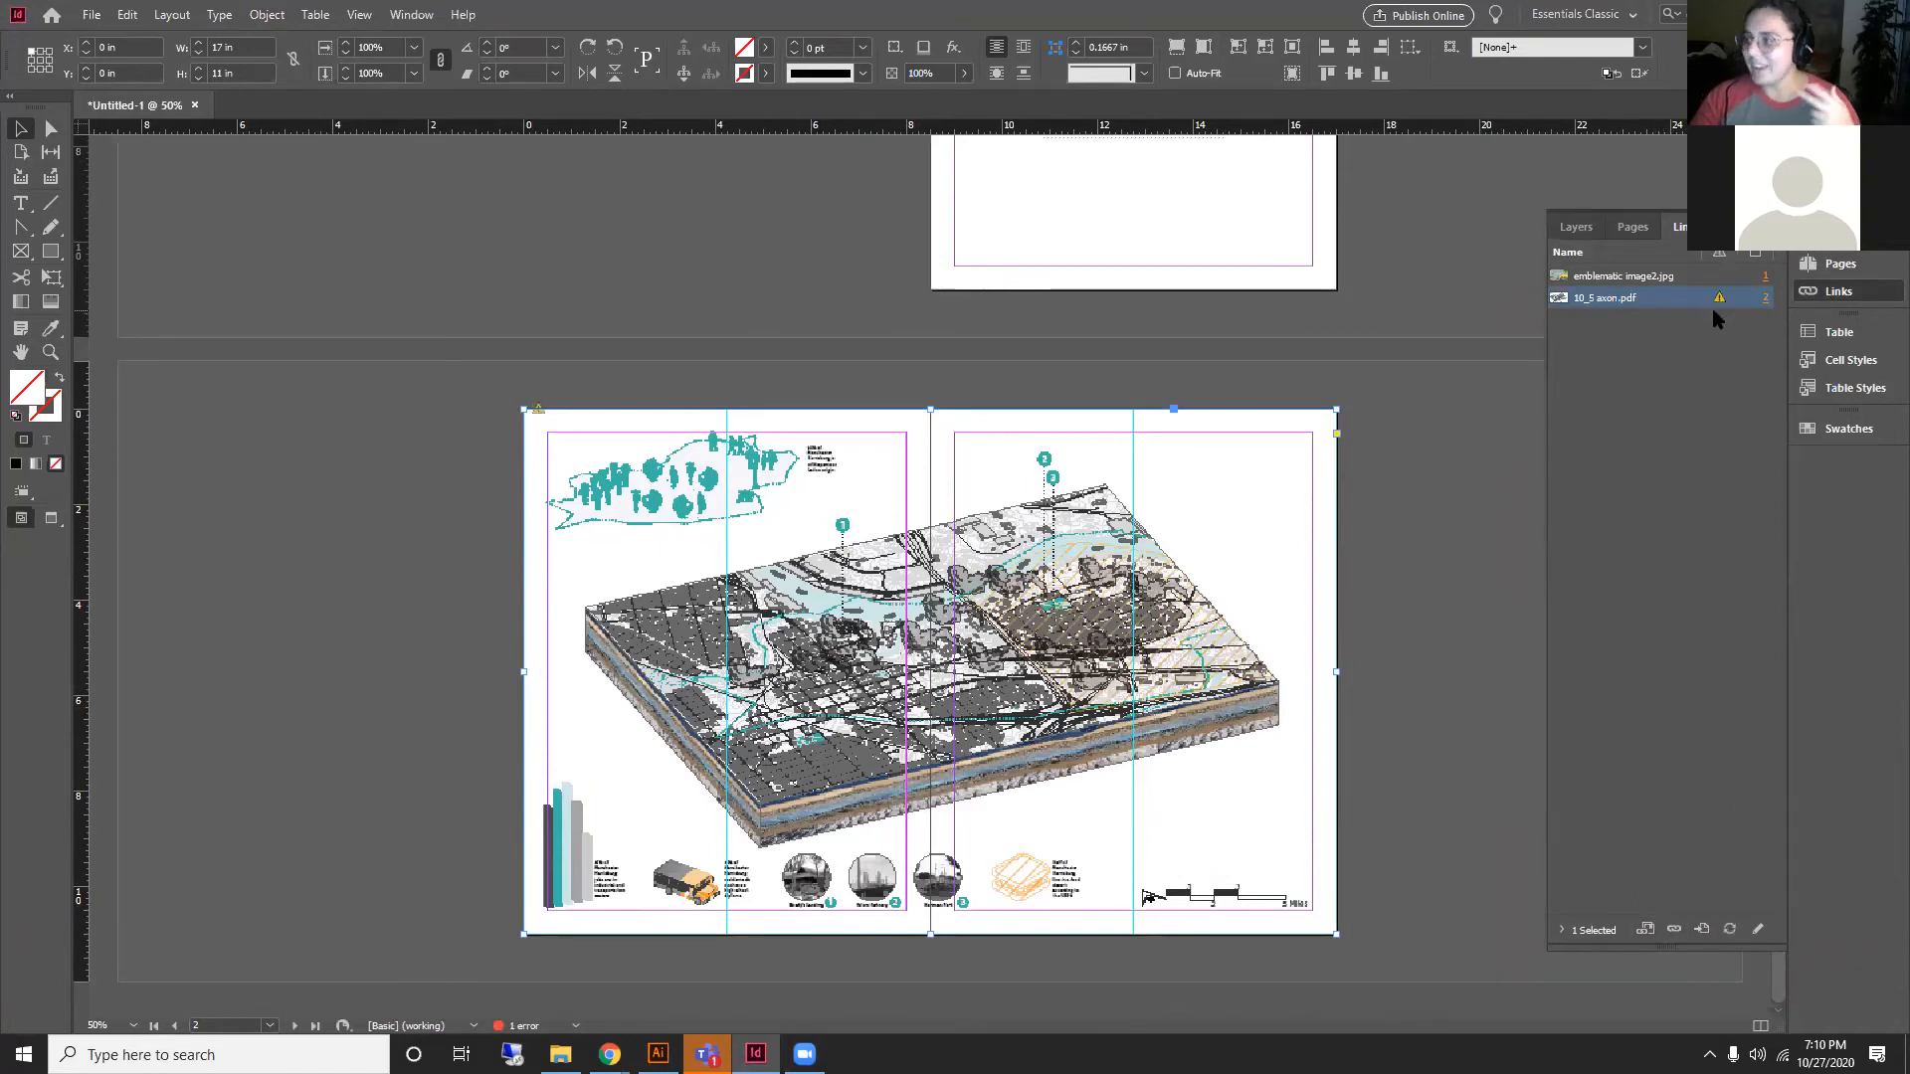
pyautogui.moveTo(1718, 304)
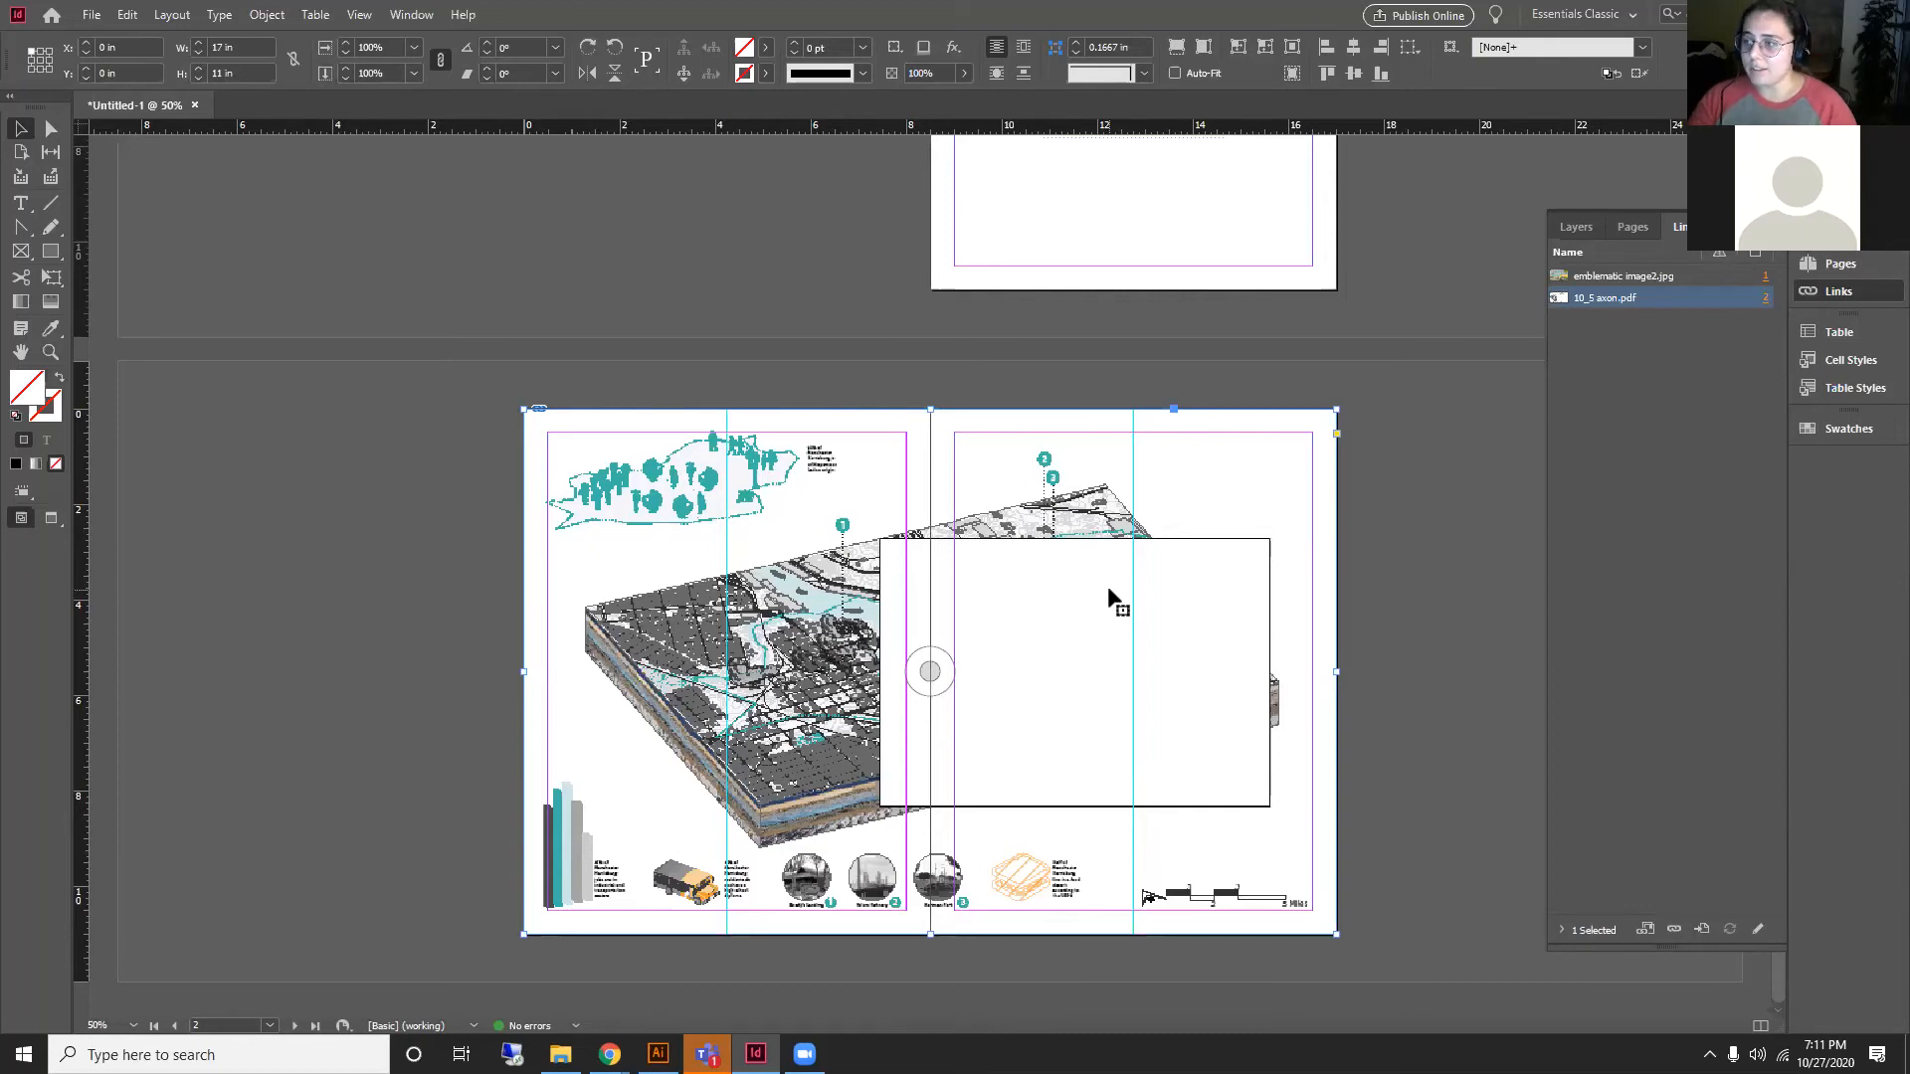
# Step: Switch to Illustrator, delete the white rectangle covering the axon and save 10_5 axon.pdf
pyautogui.click(657, 1054)
pyautogui.click(929, 533)
pyautogui.click(20, 114)
pyautogui.click(997, 567)
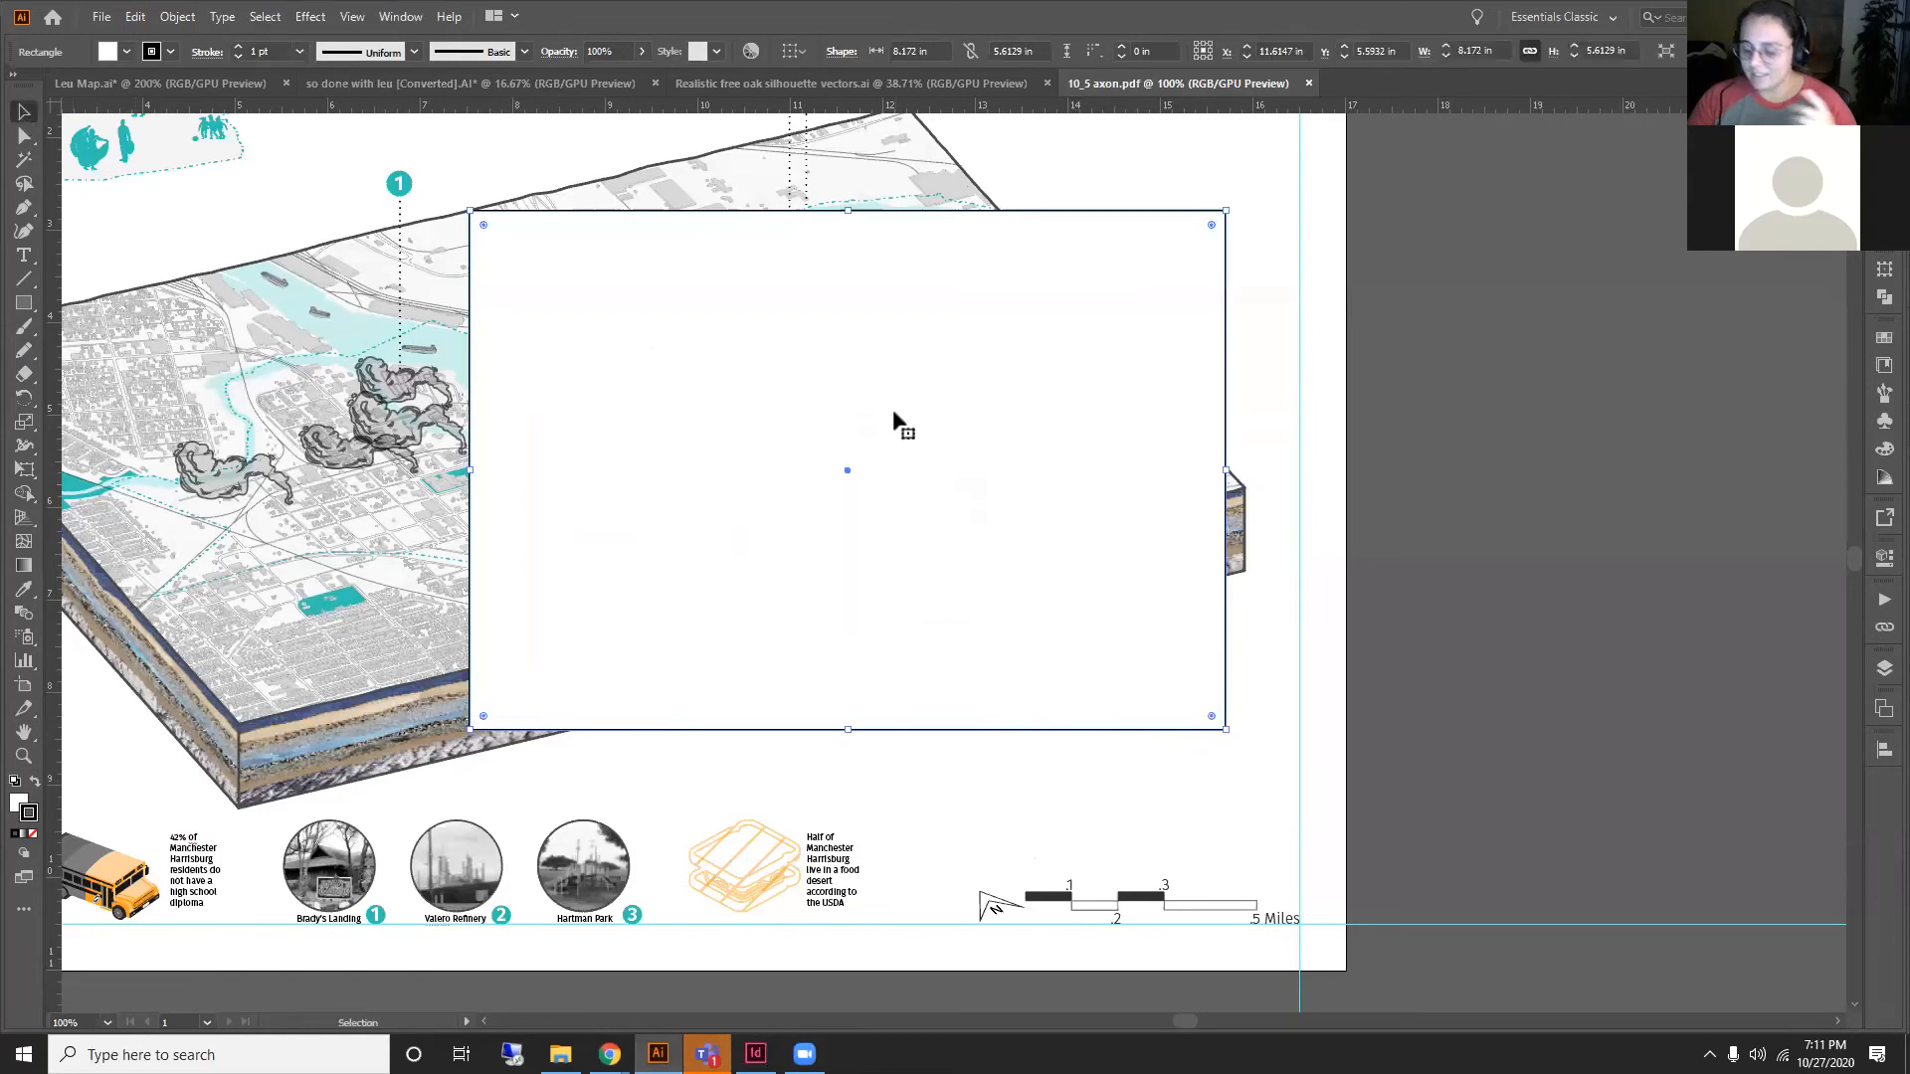
pyautogui.press('Delete')
pyautogui.click(102, 17)
pyautogui.click(146, 204)
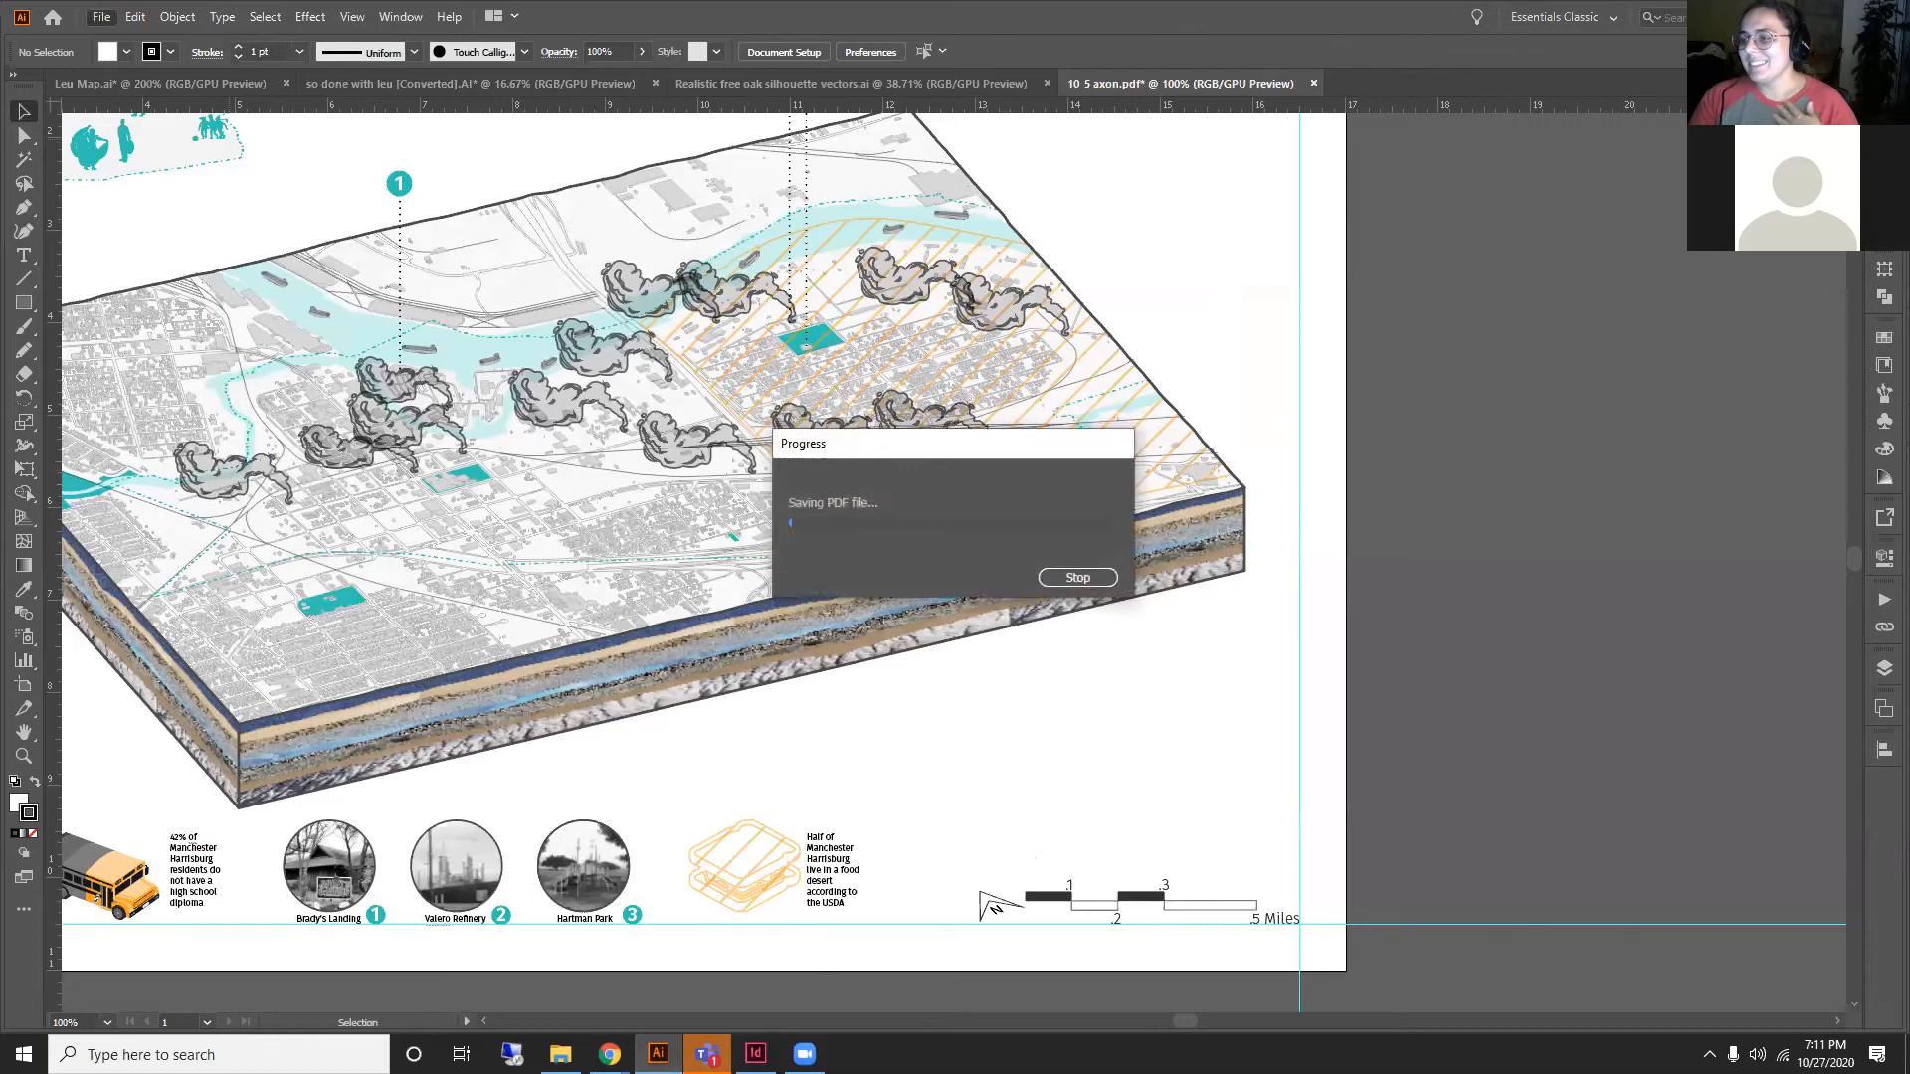
# Step: Return to the InDesign booklet, put the links list away and bring the cover page's image and text into close view
pyautogui.click(756, 1054)
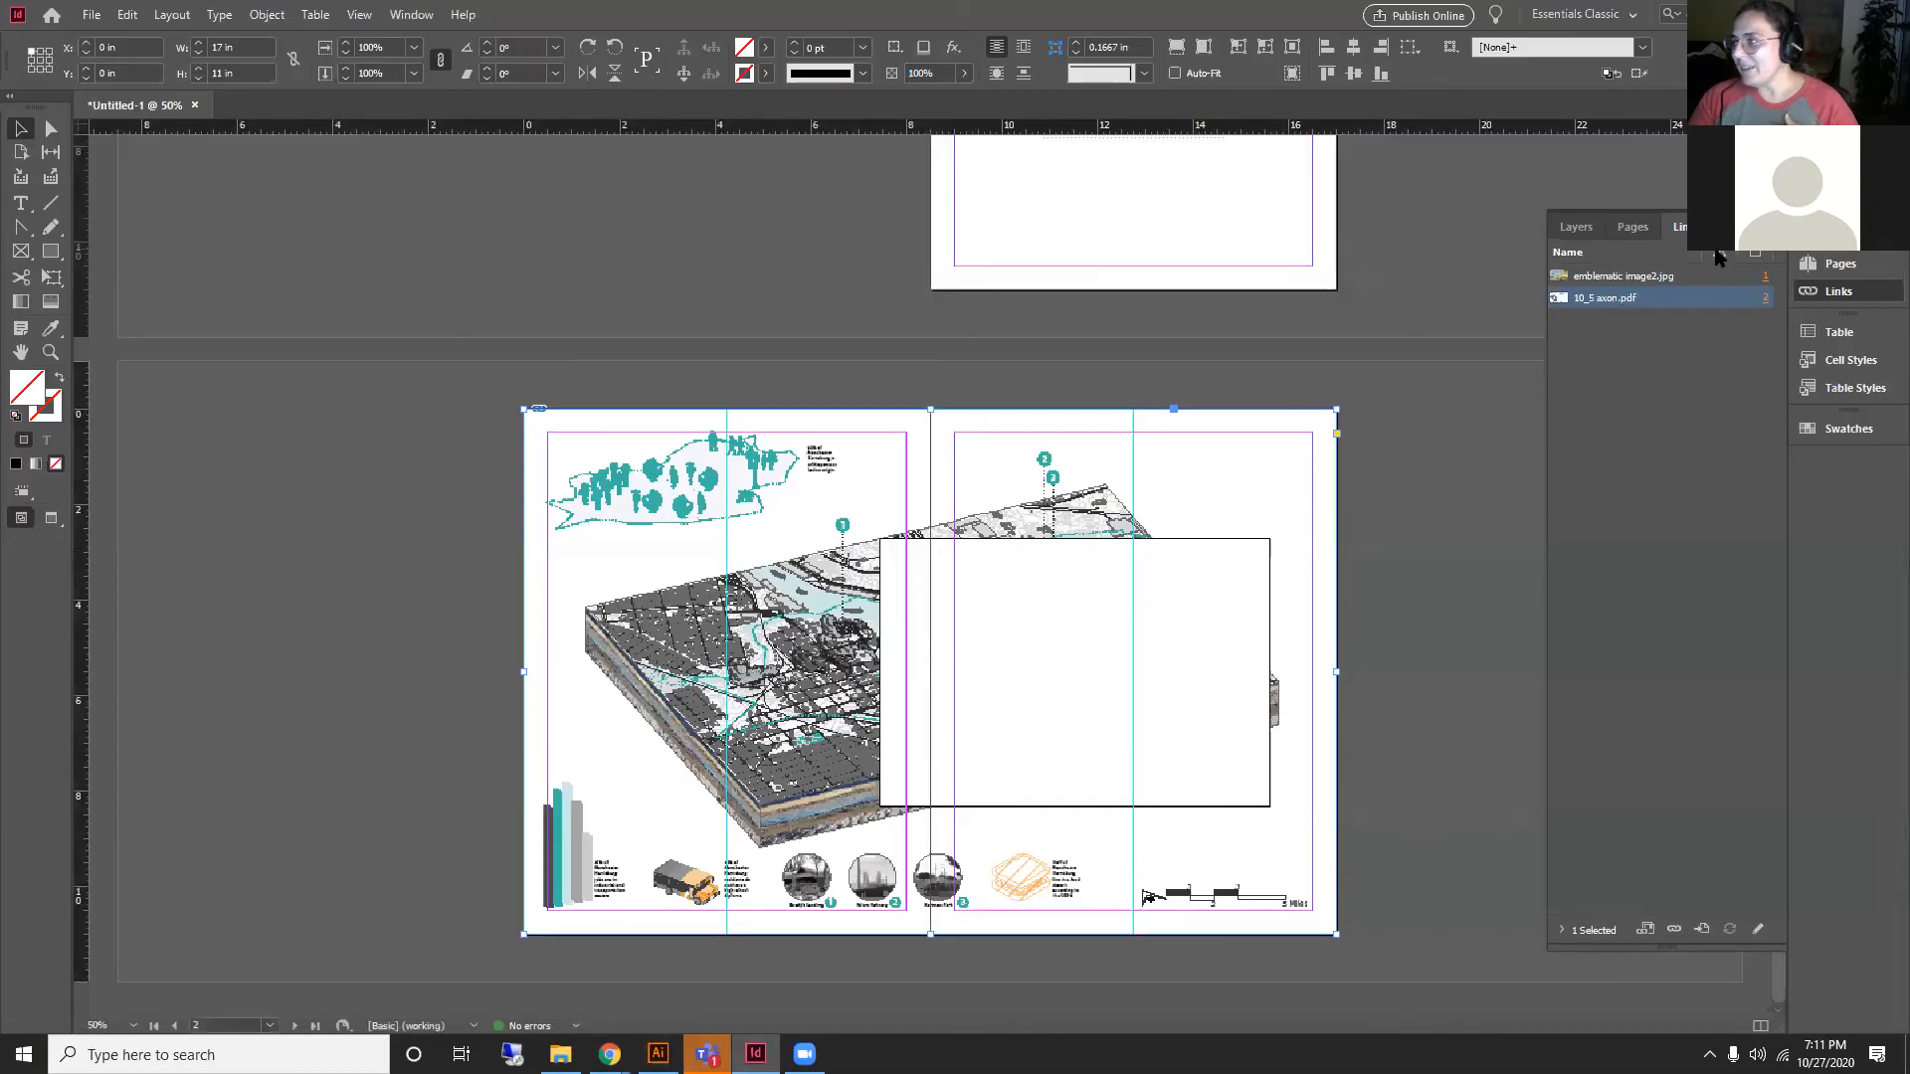
pyautogui.click(1776, 217)
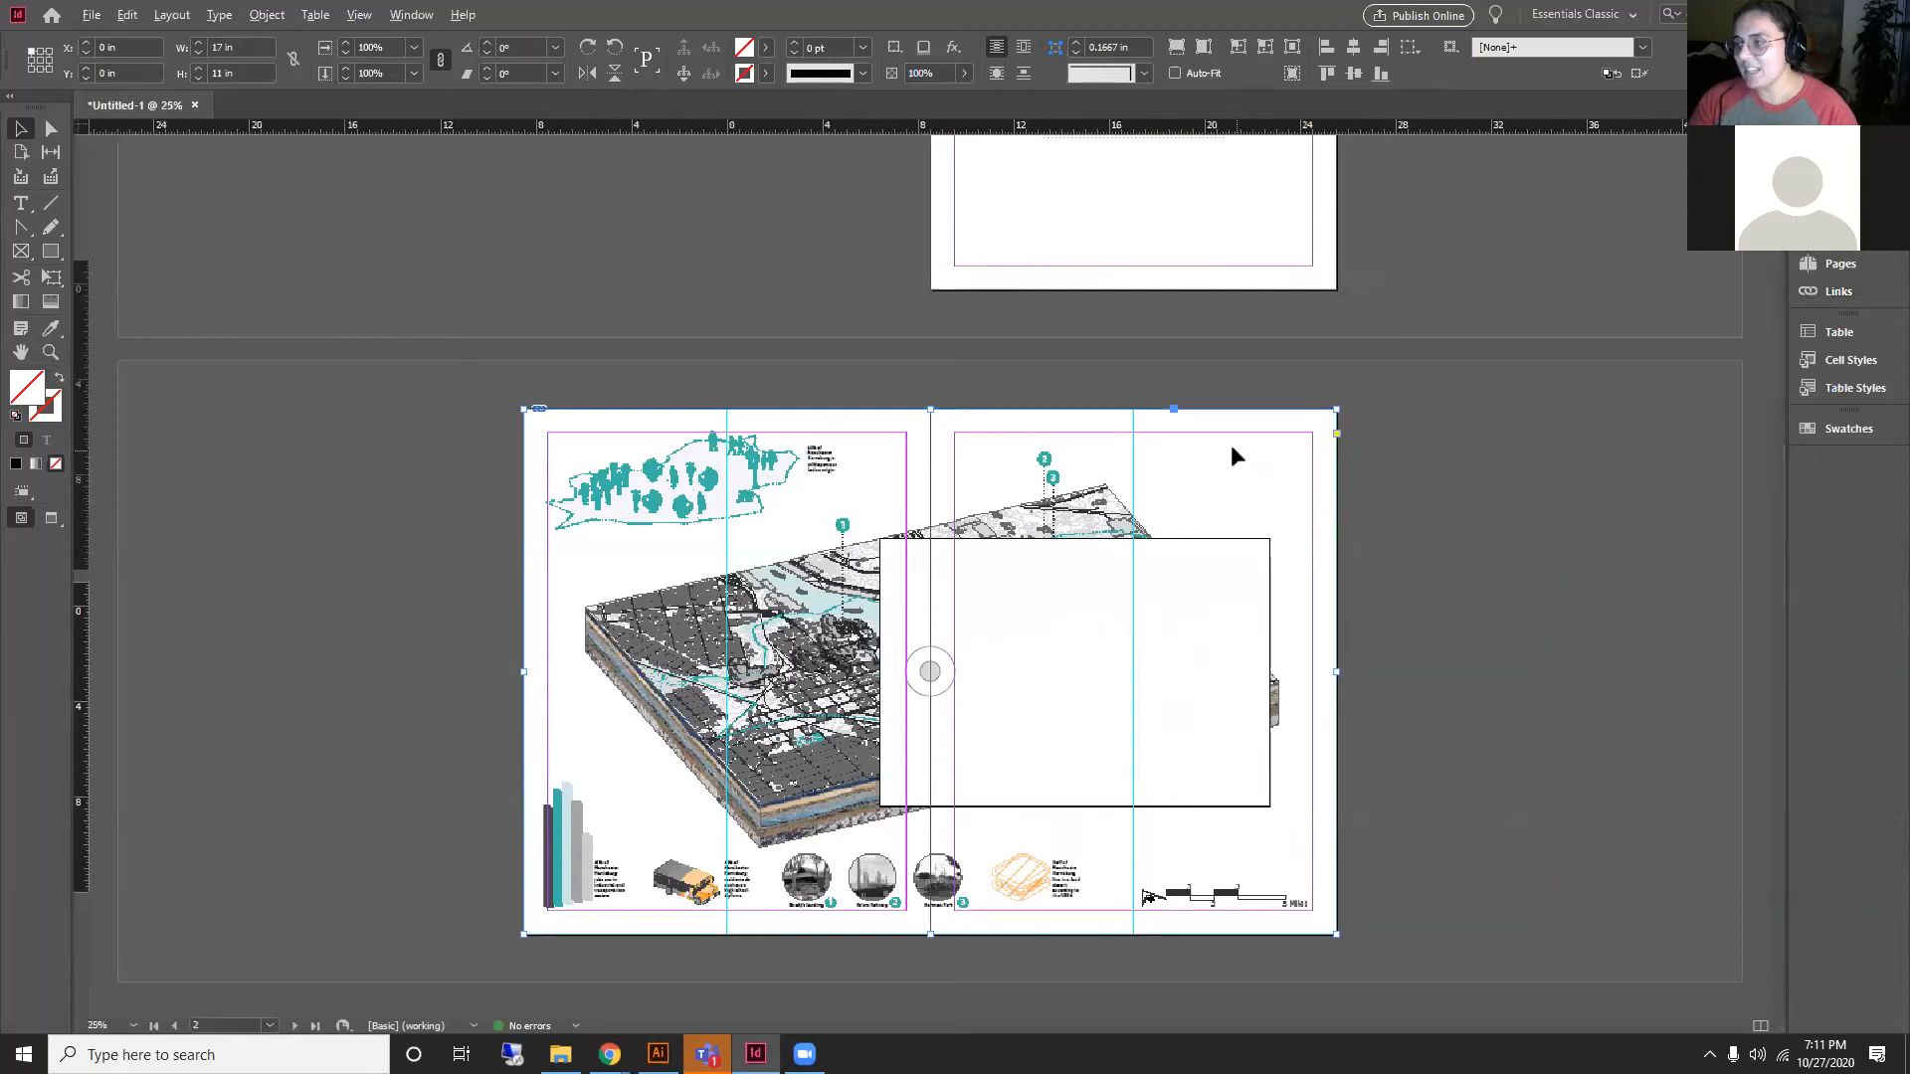
pyautogui.hotkey('ctrl', '-')
pyautogui.hotkey('ctrl', '=')
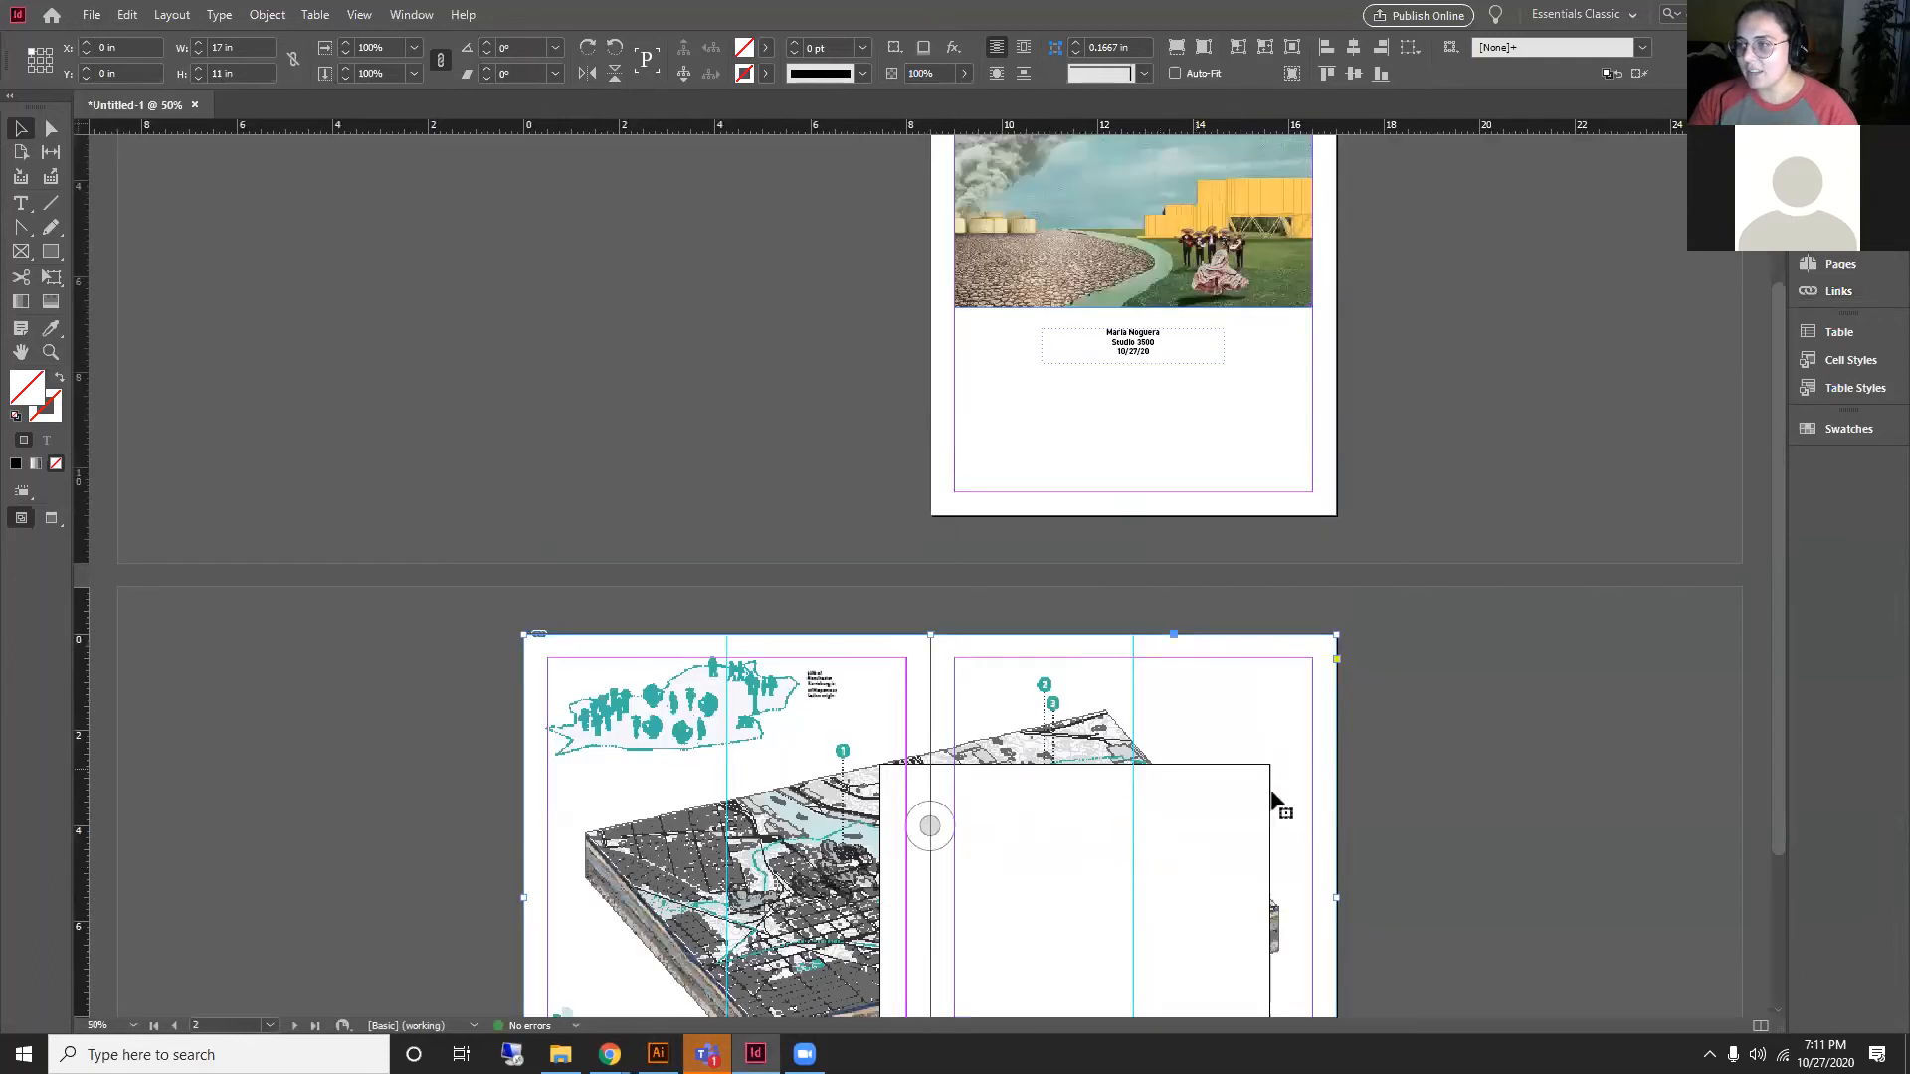
pyautogui.scroll(-3, 1144, 676)
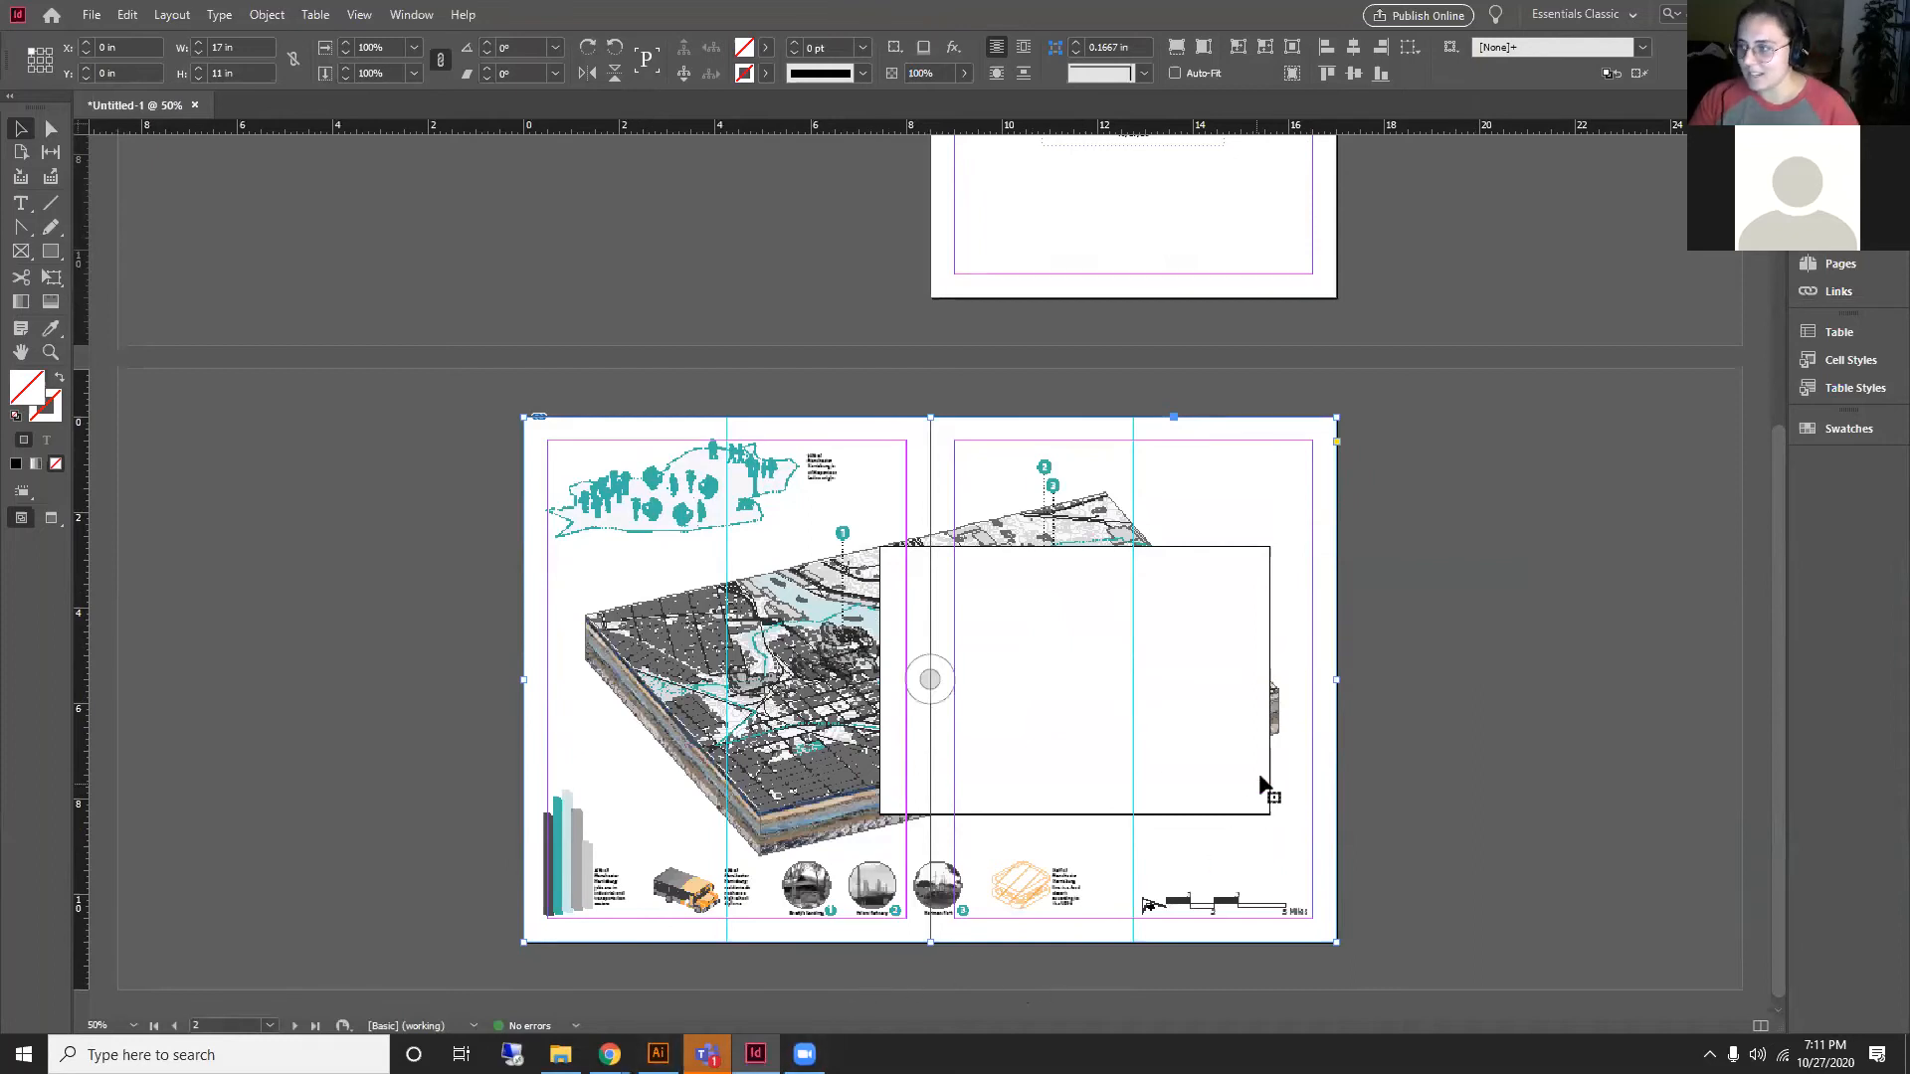
pyautogui.scroll(2, 1269, 785)
pyautogui.scroll(3, 1275, 780)
pyautogui.scroll(2, 1466, 433)
pyautogui.scroll(2, 1054, 779)
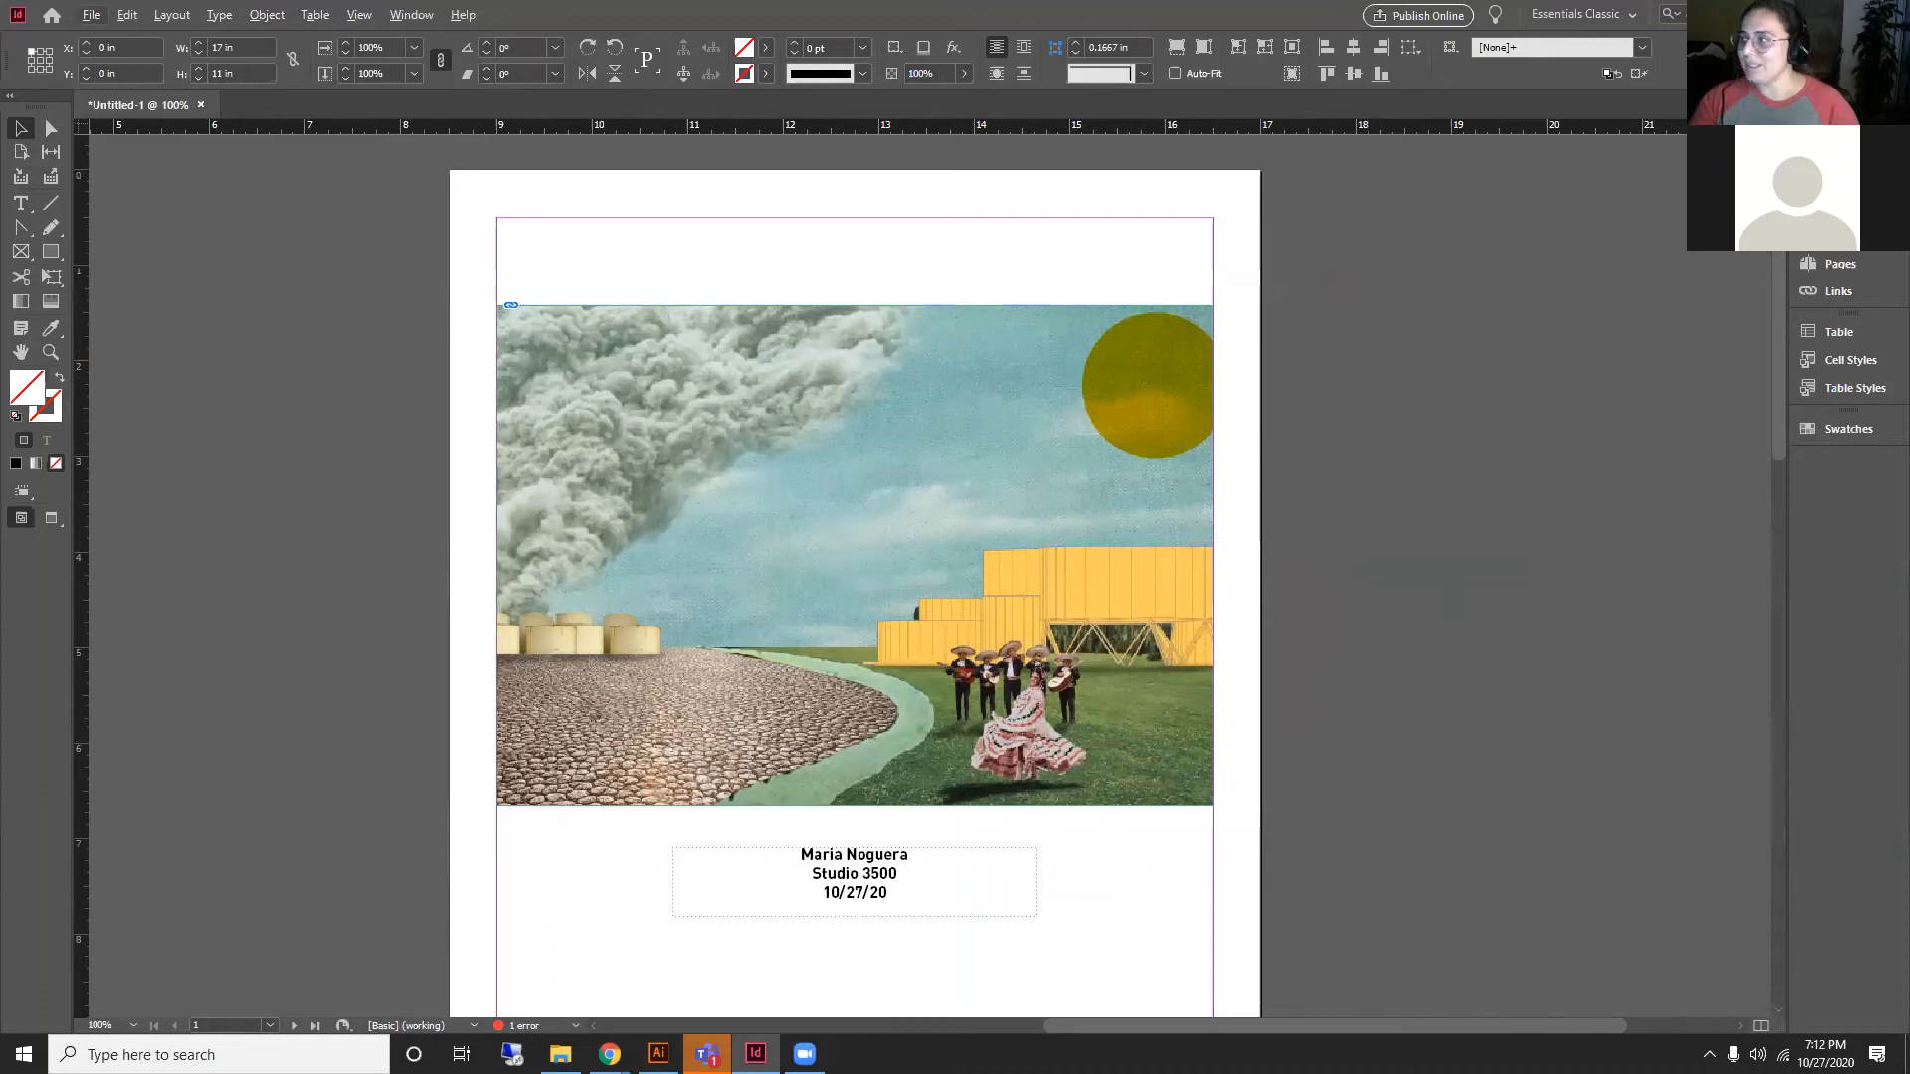
# Step: Display the colour controls and select all three lines of text below the cover image
pyautogui.press('F6')
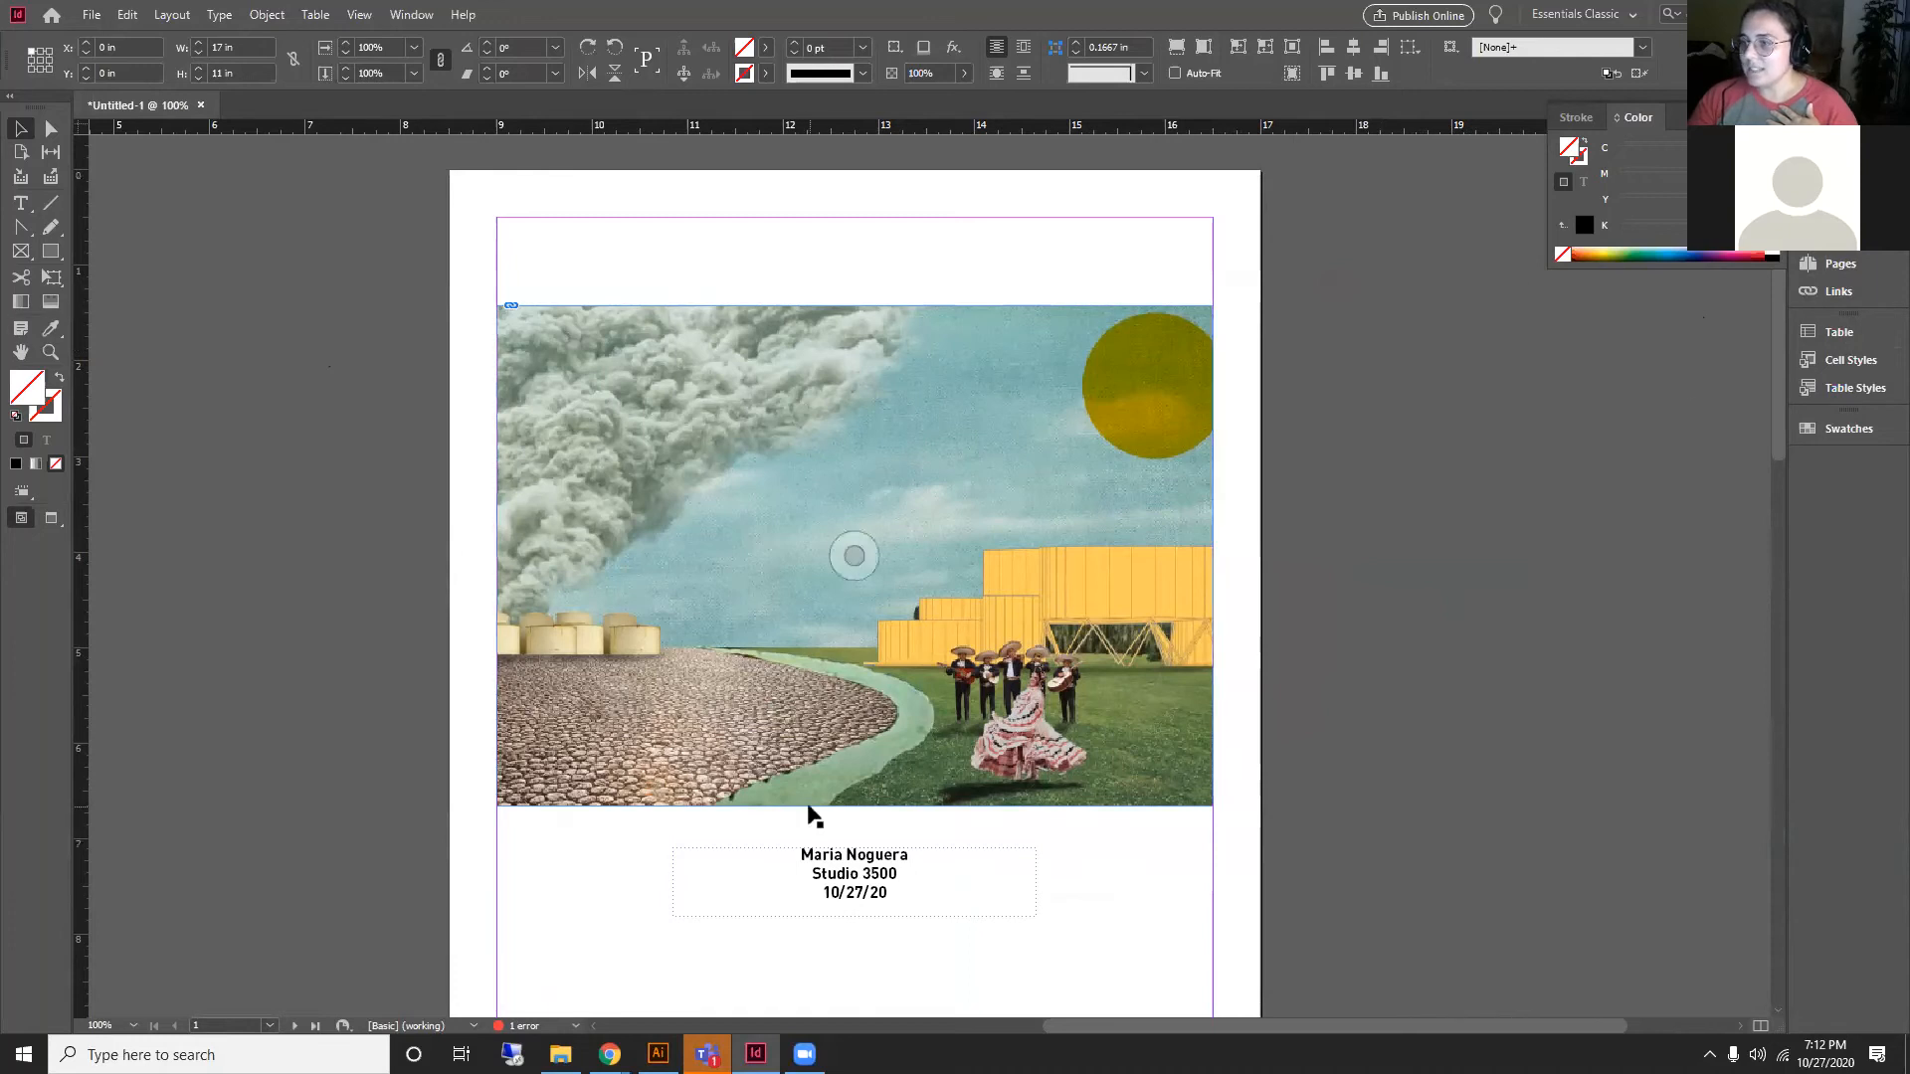
pyautogui.click(868, 866)
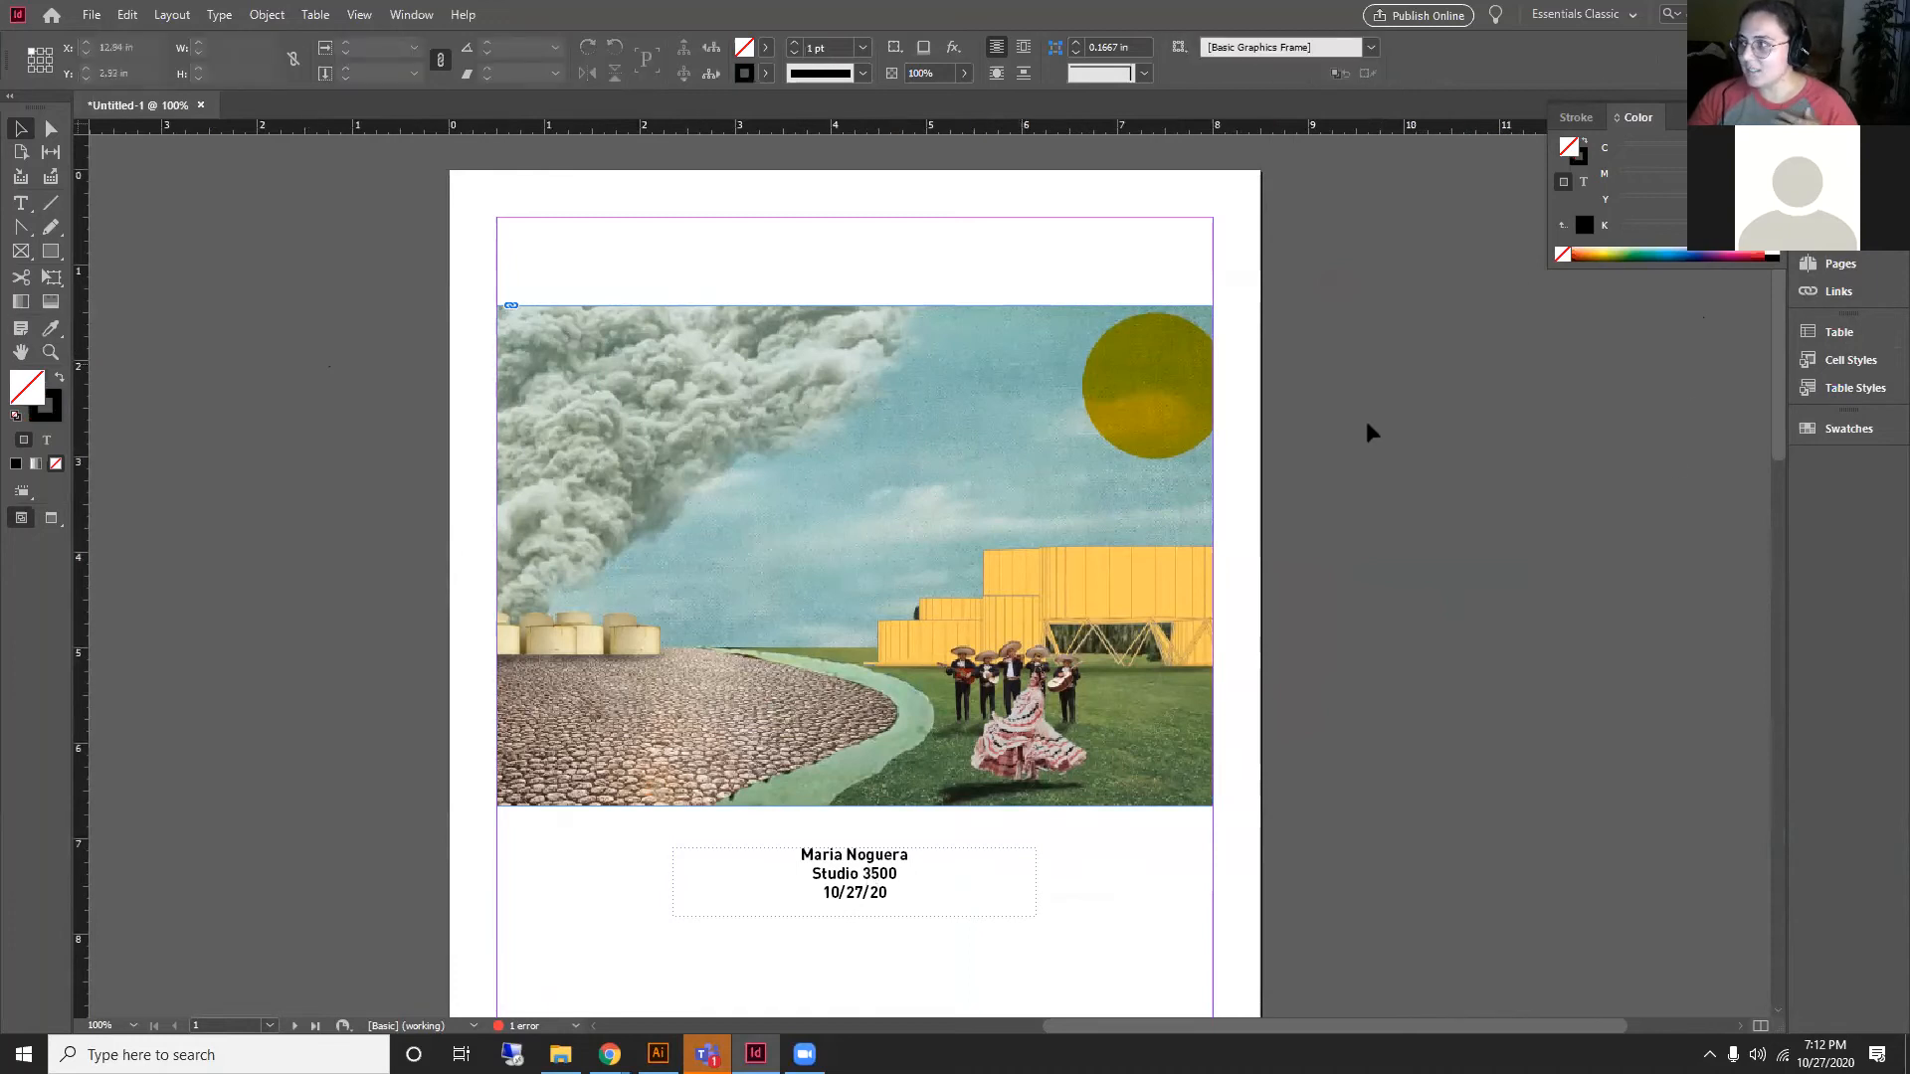
pyautogui.doubleClick(884, 894)
pyautogui.tripleClick(884, 893)
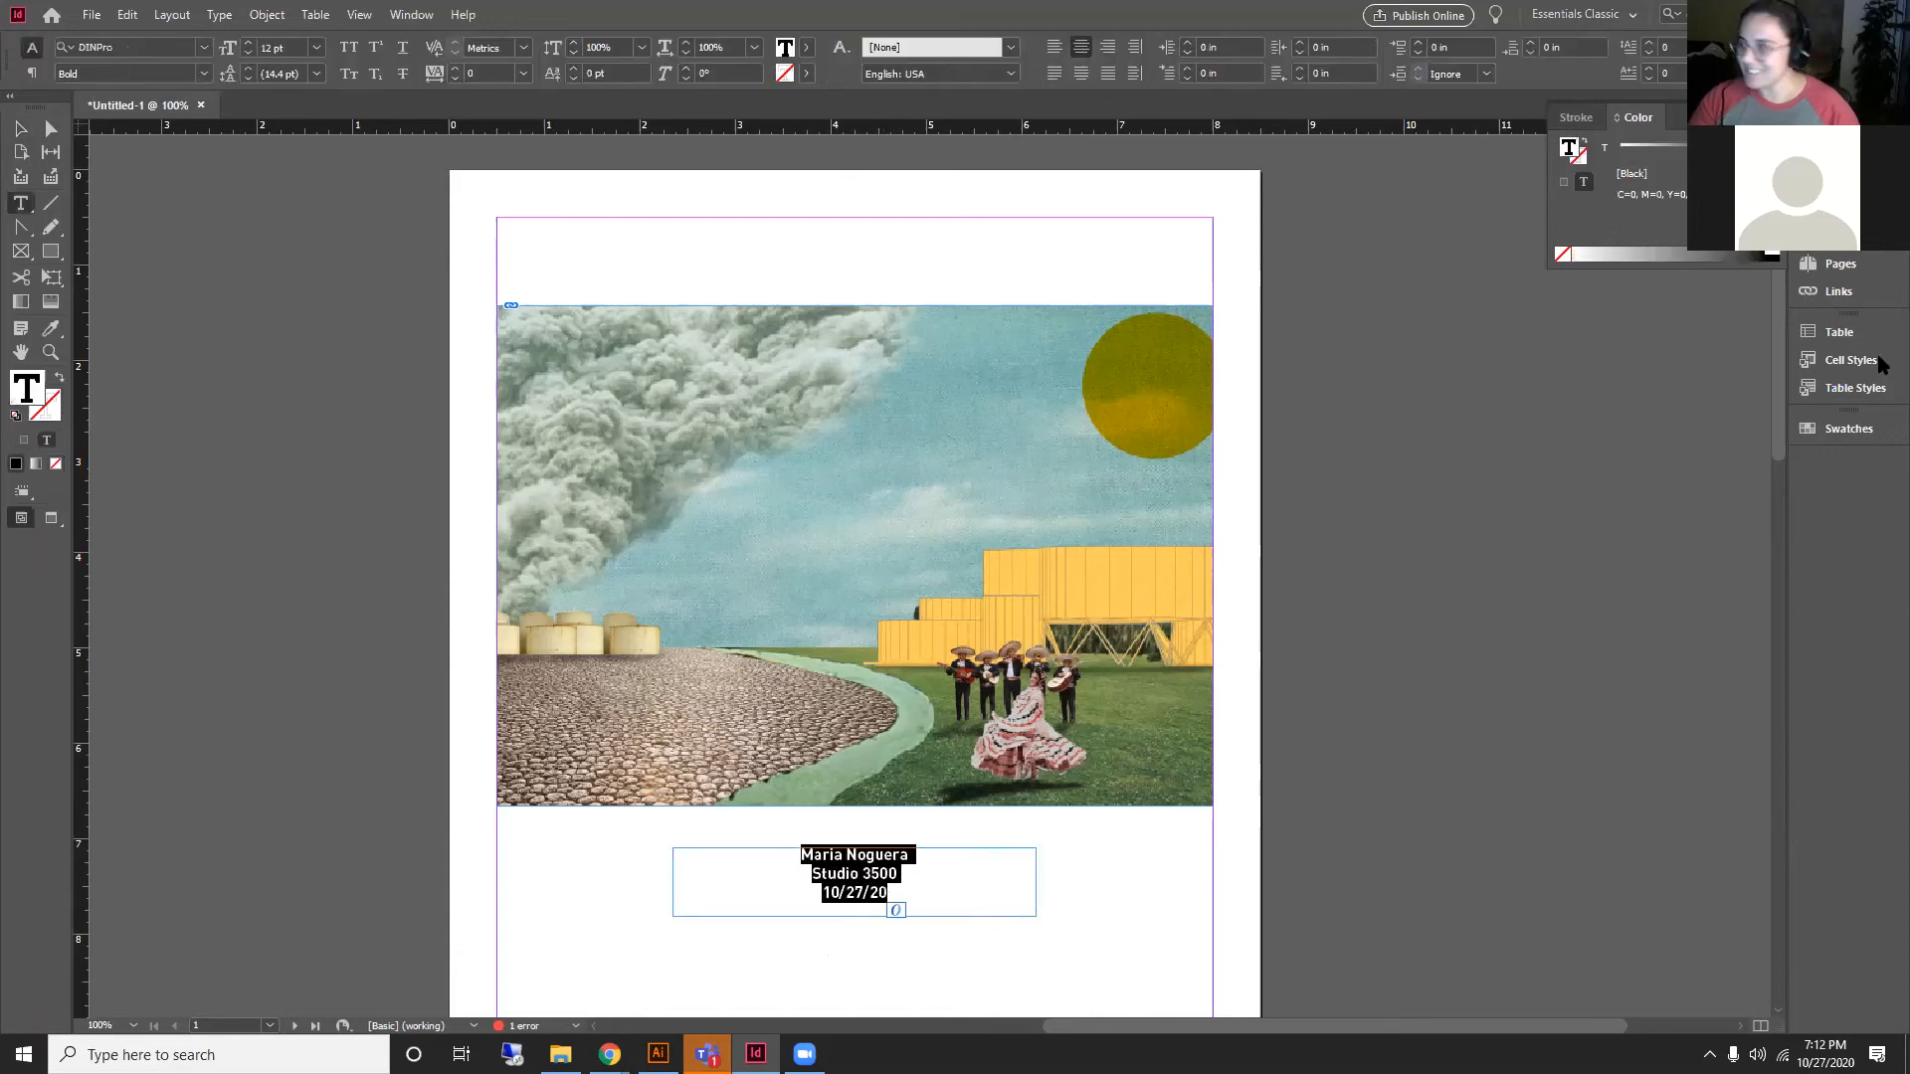
# Step: Look through the default fill swatches available for the selected cover text
pyautogui.click(1840, 195)
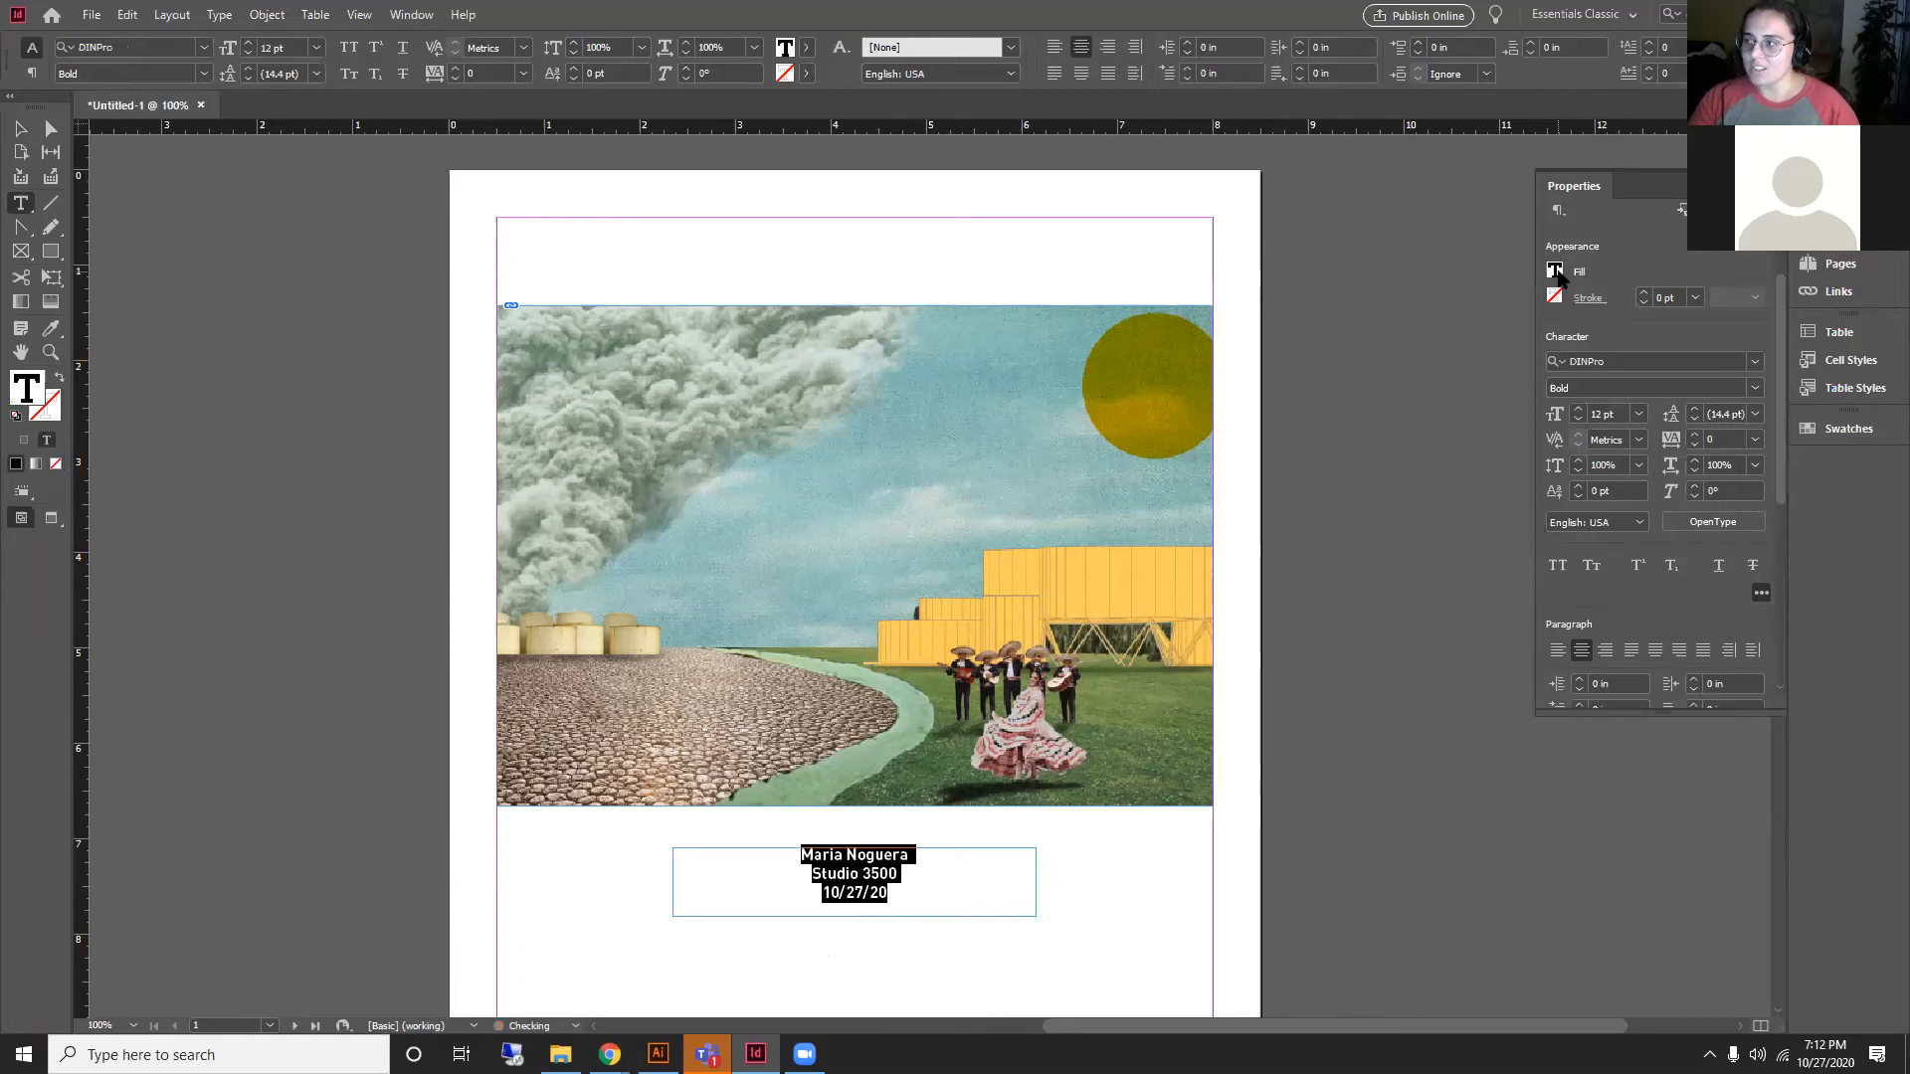
pyautogui.click(1556, 275)
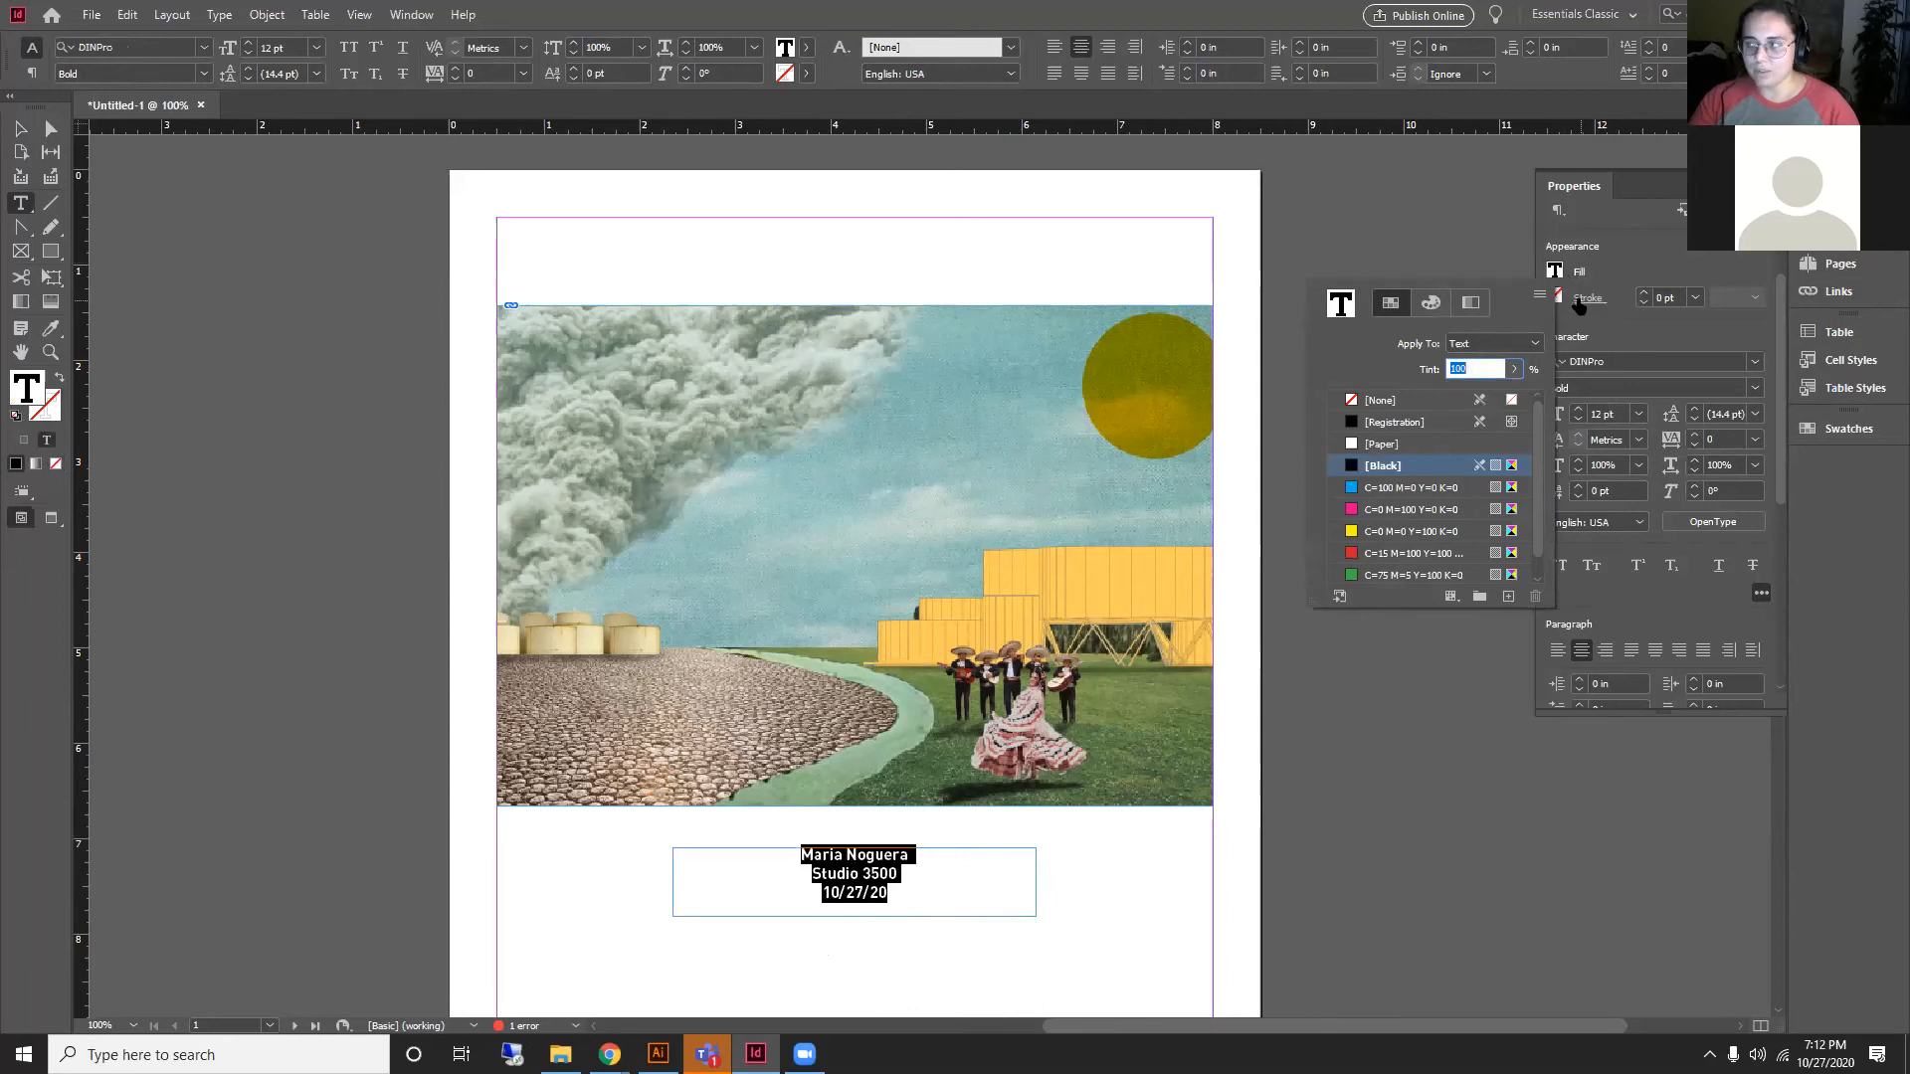
pyautogui.moveTo(1538, 416); pyautogui.dragTo(1532, 478)
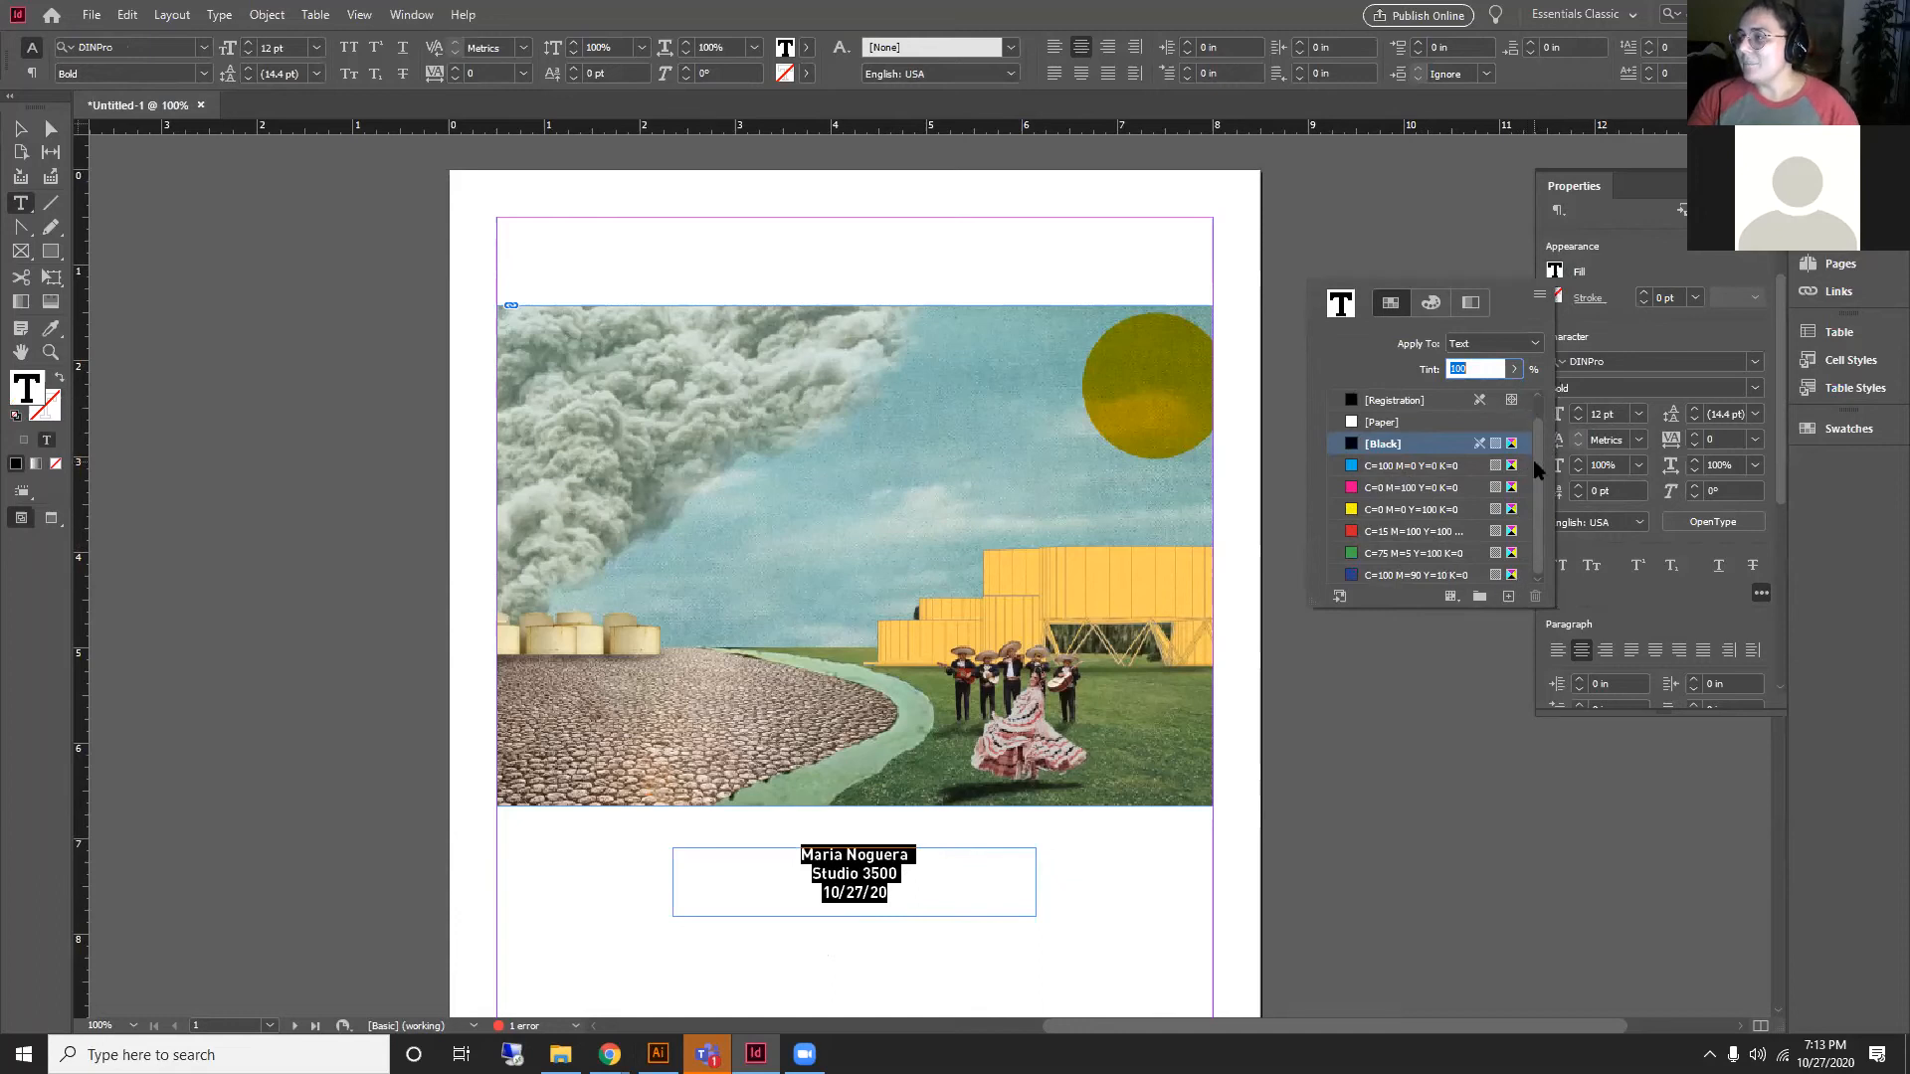
pyautogui.scroll(1, 1531, 459)
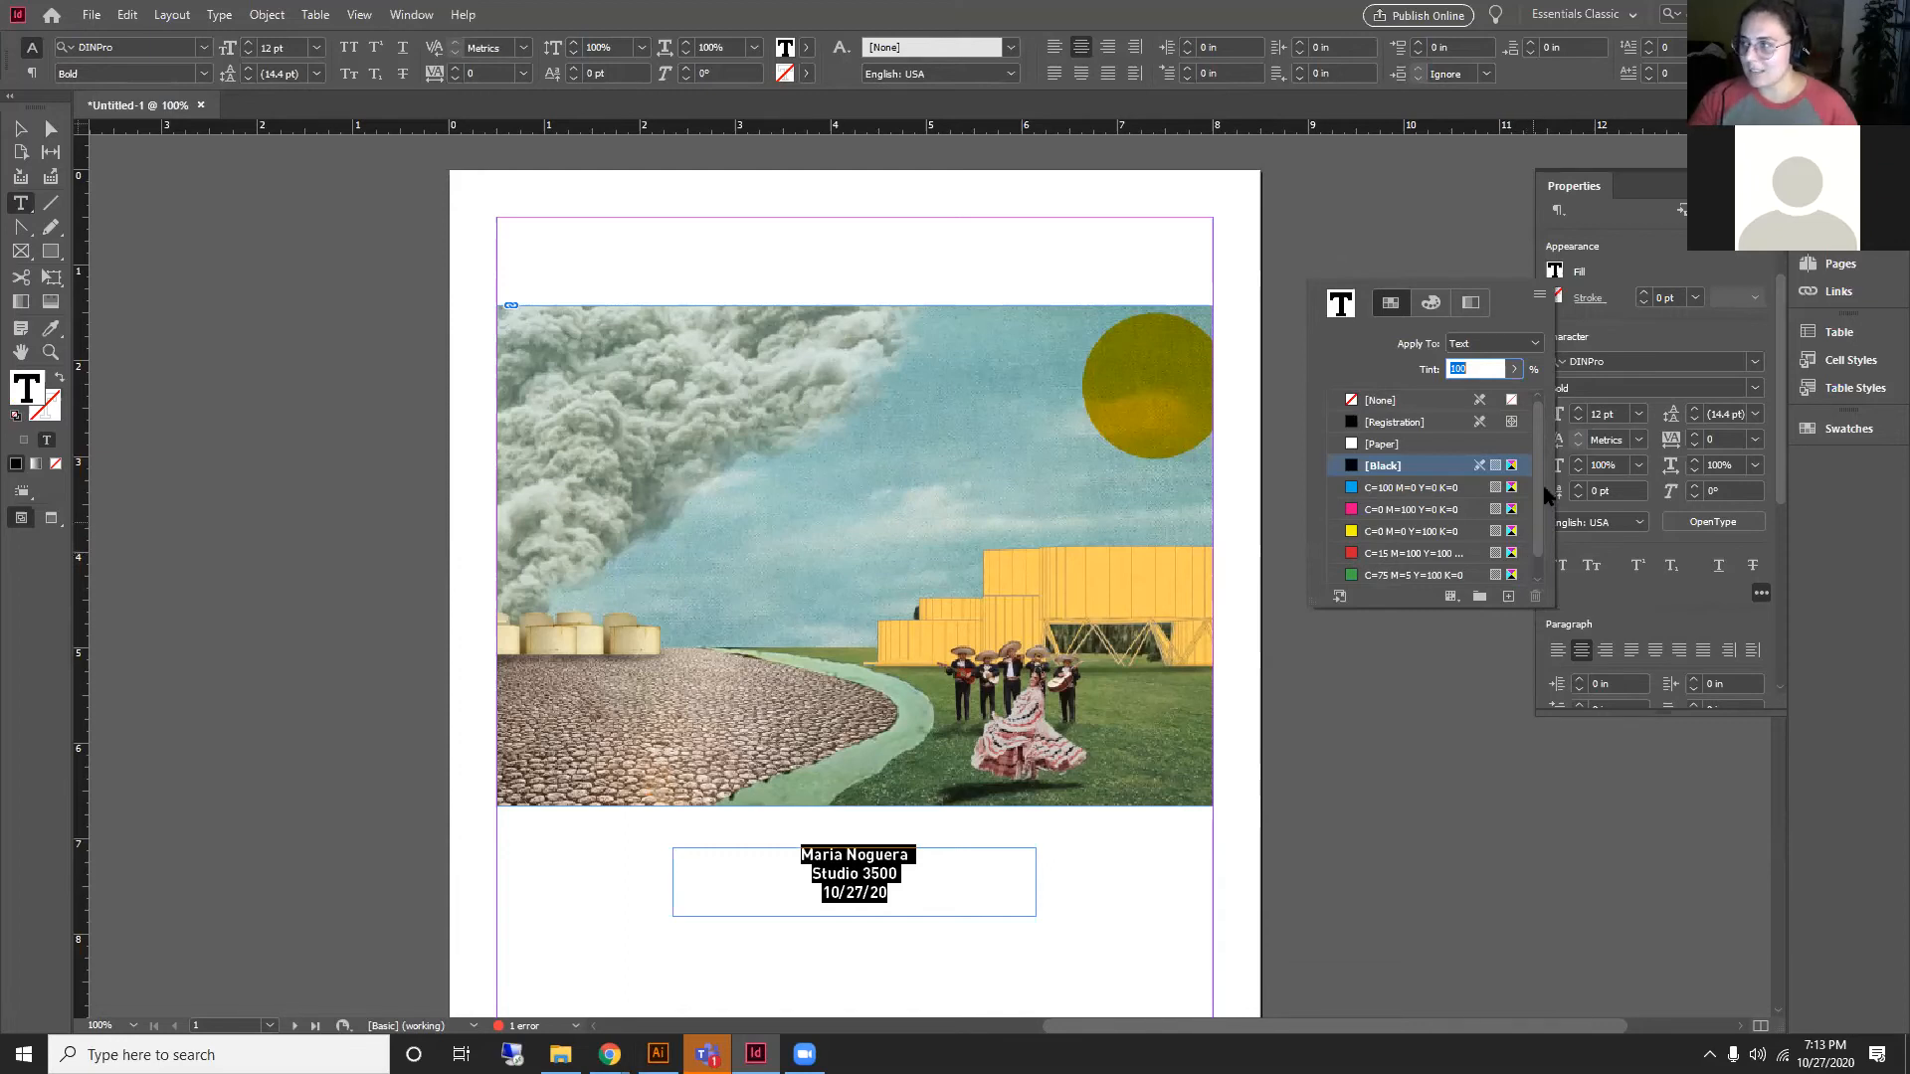
pyautogui.click(1590, 252)
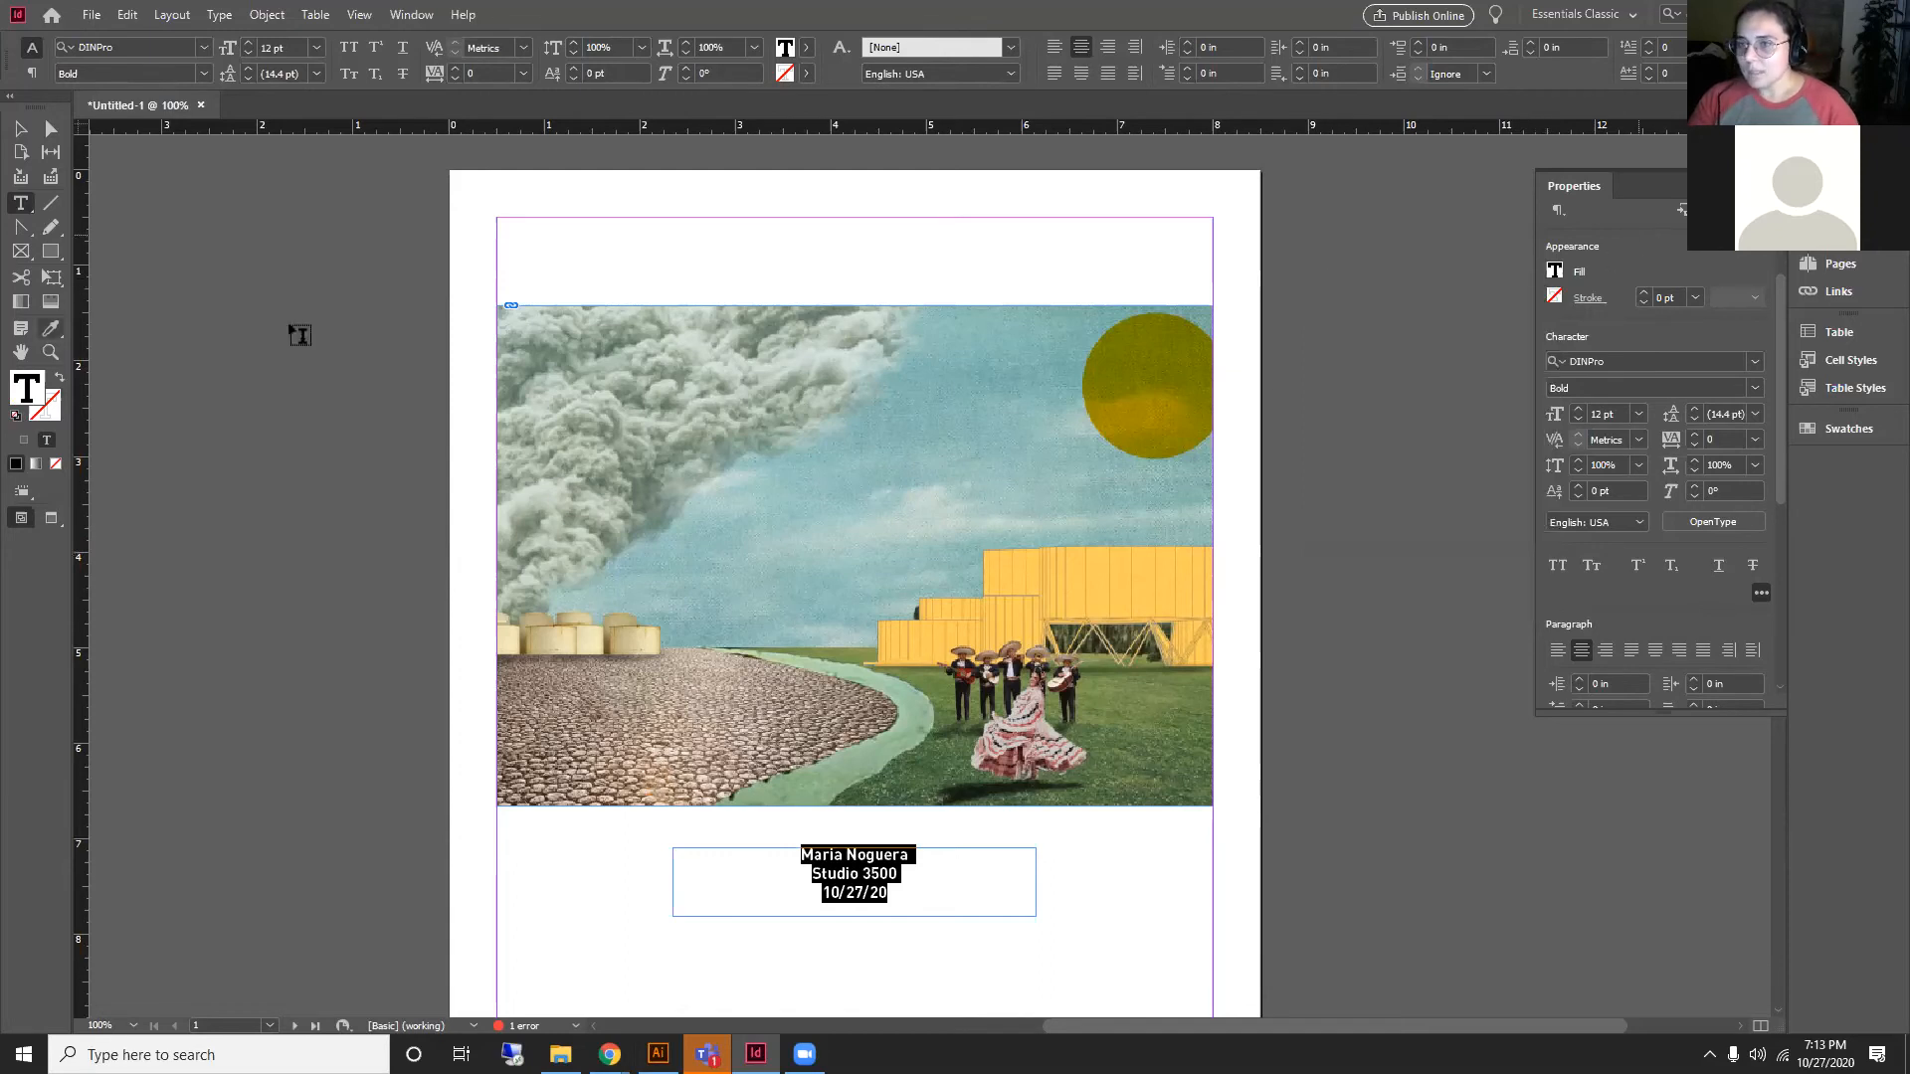
# Step: Try the blue sampled from the cover image's sky on the selected text, first as fill and swapped to stroke
pyautogui.click(52, 331)
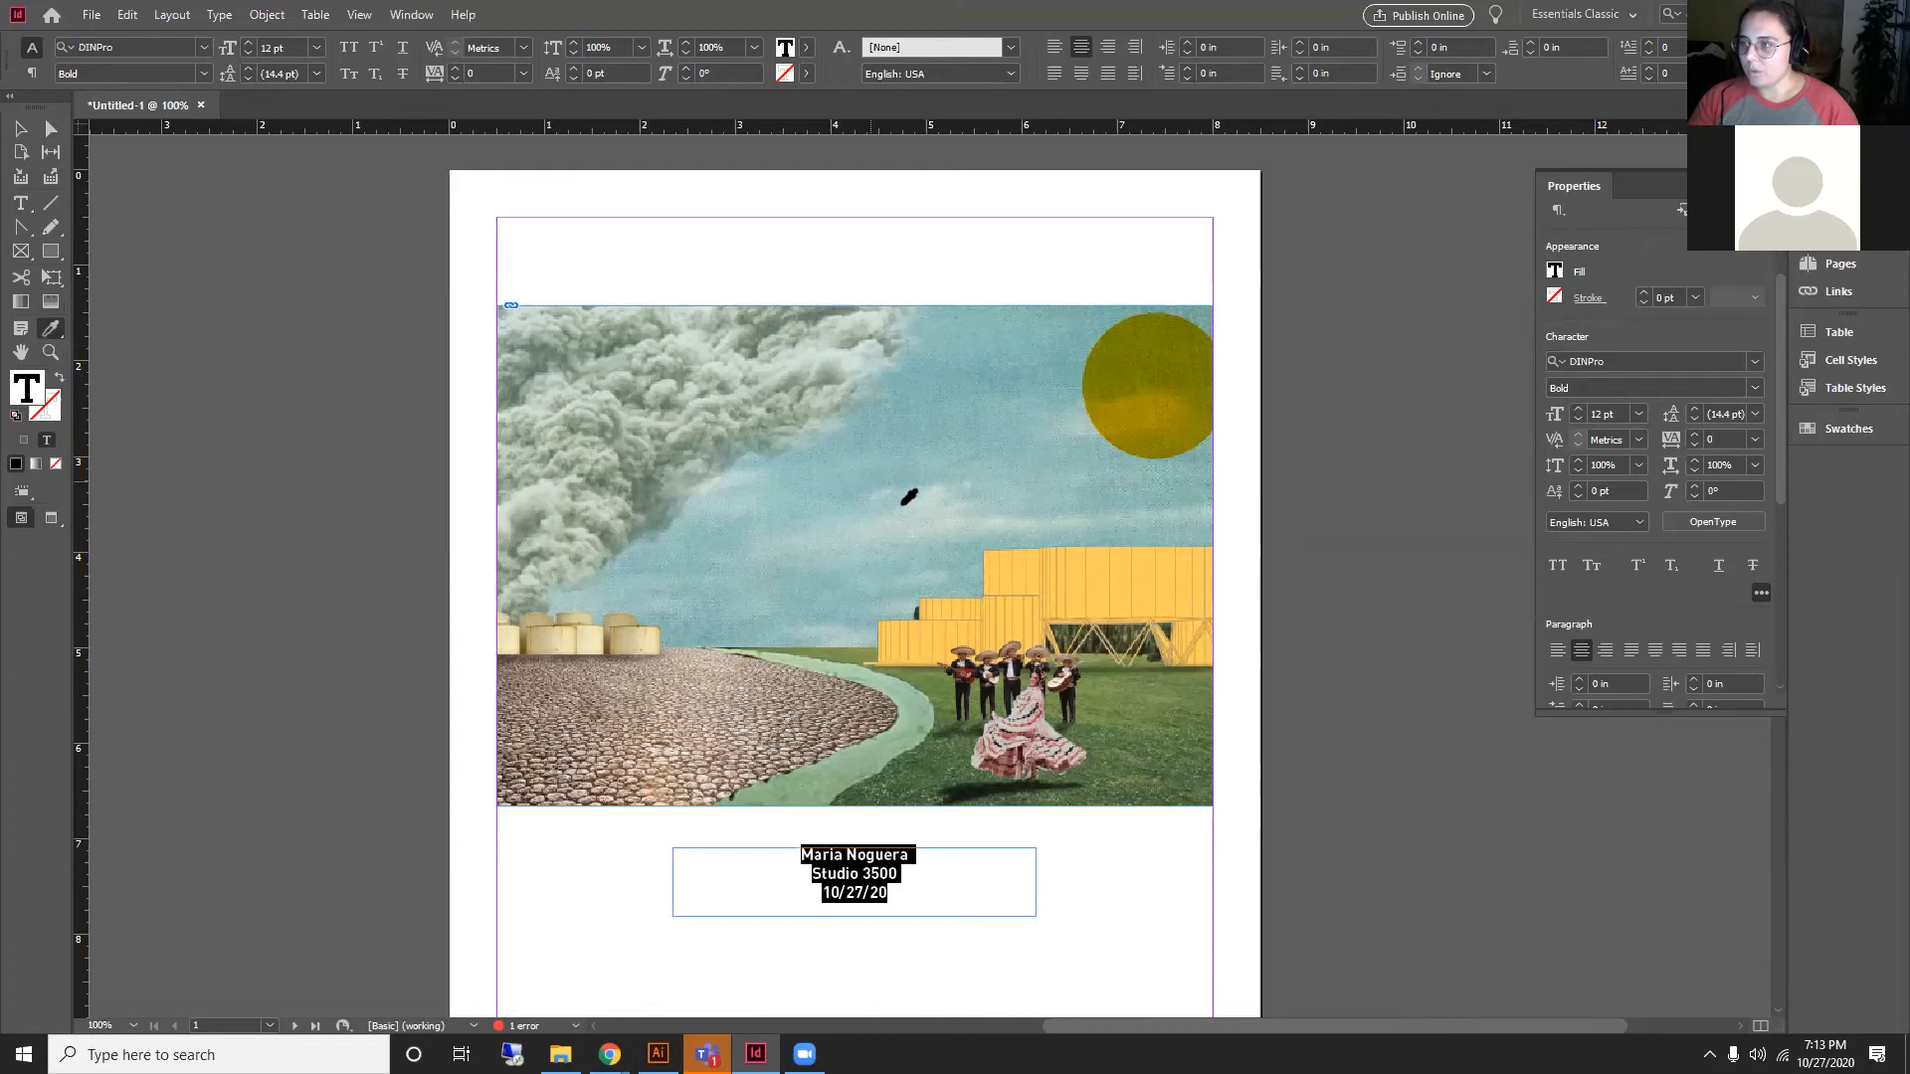
pyautogui.click(894, 435)
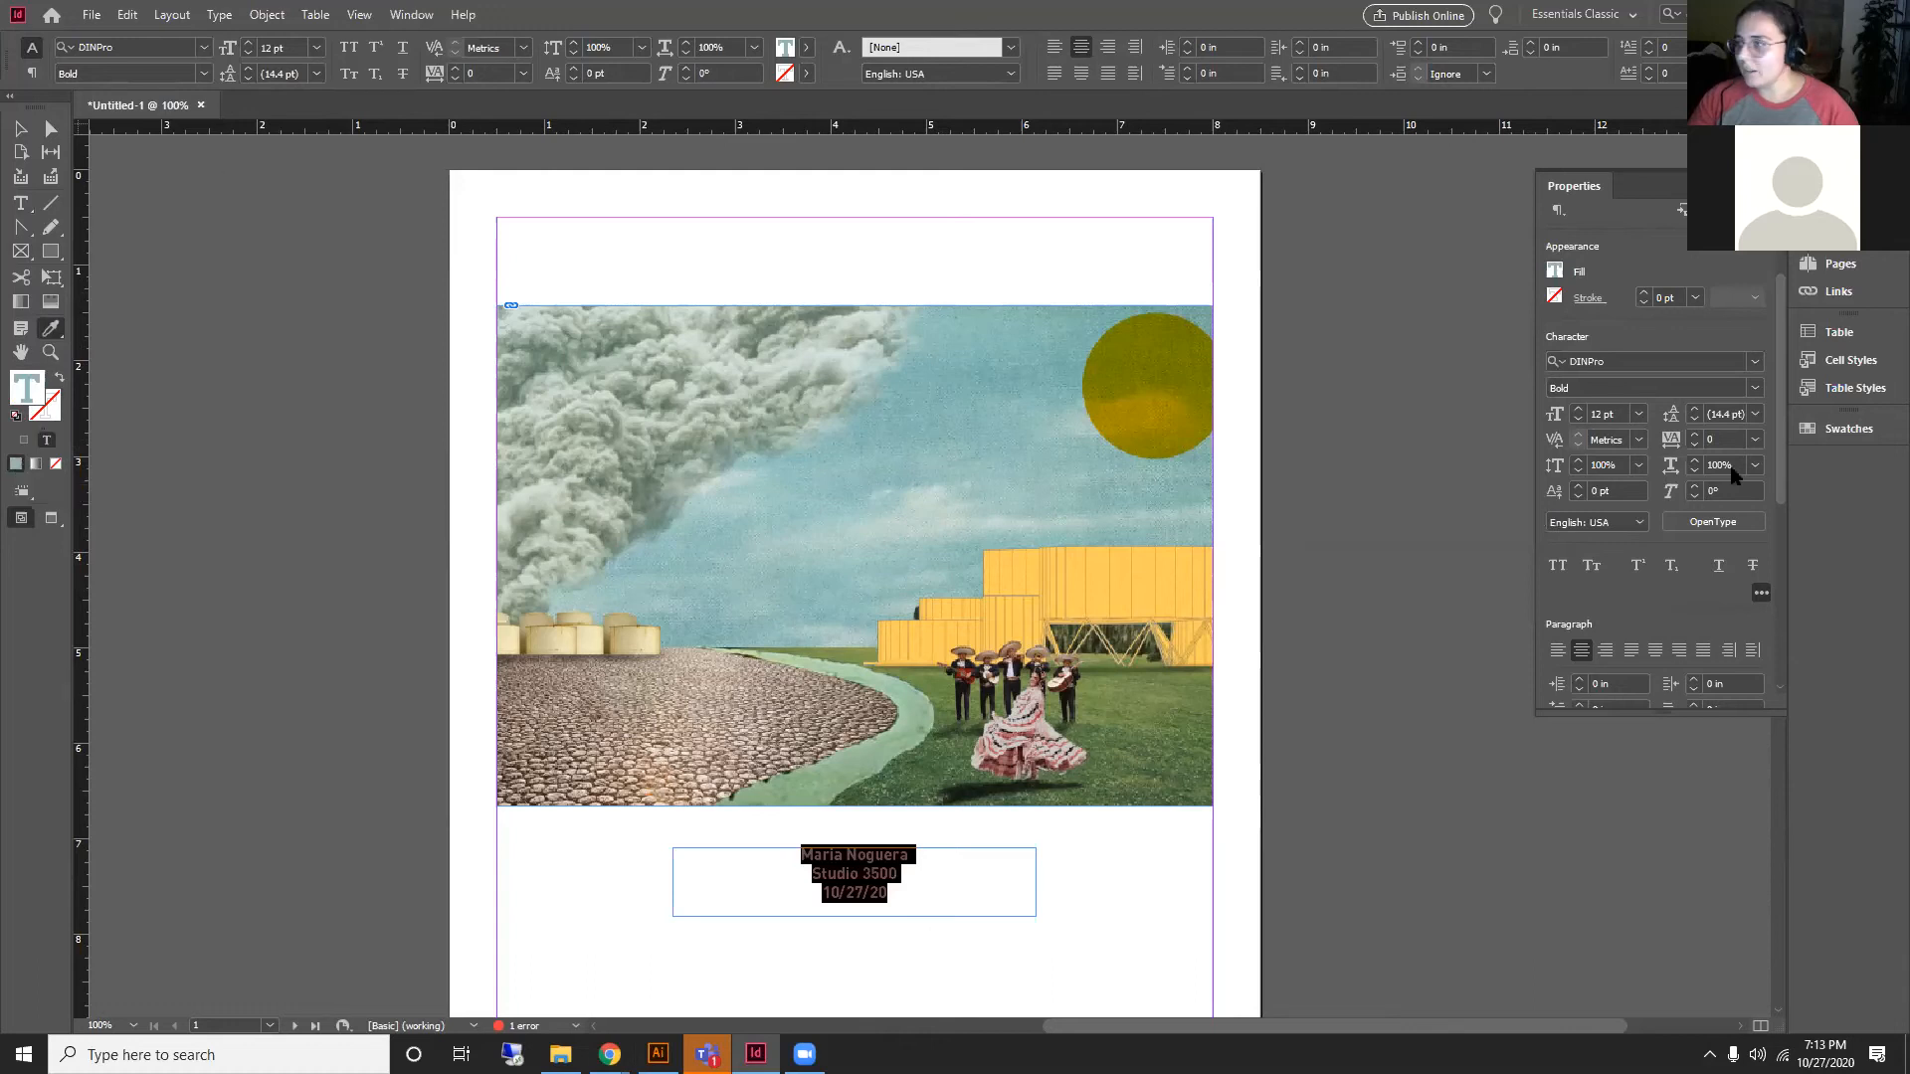
pyautogui.click(1557, 273)
pyautogui.click(1558, 274)
pyautogui.click(1836, 140)
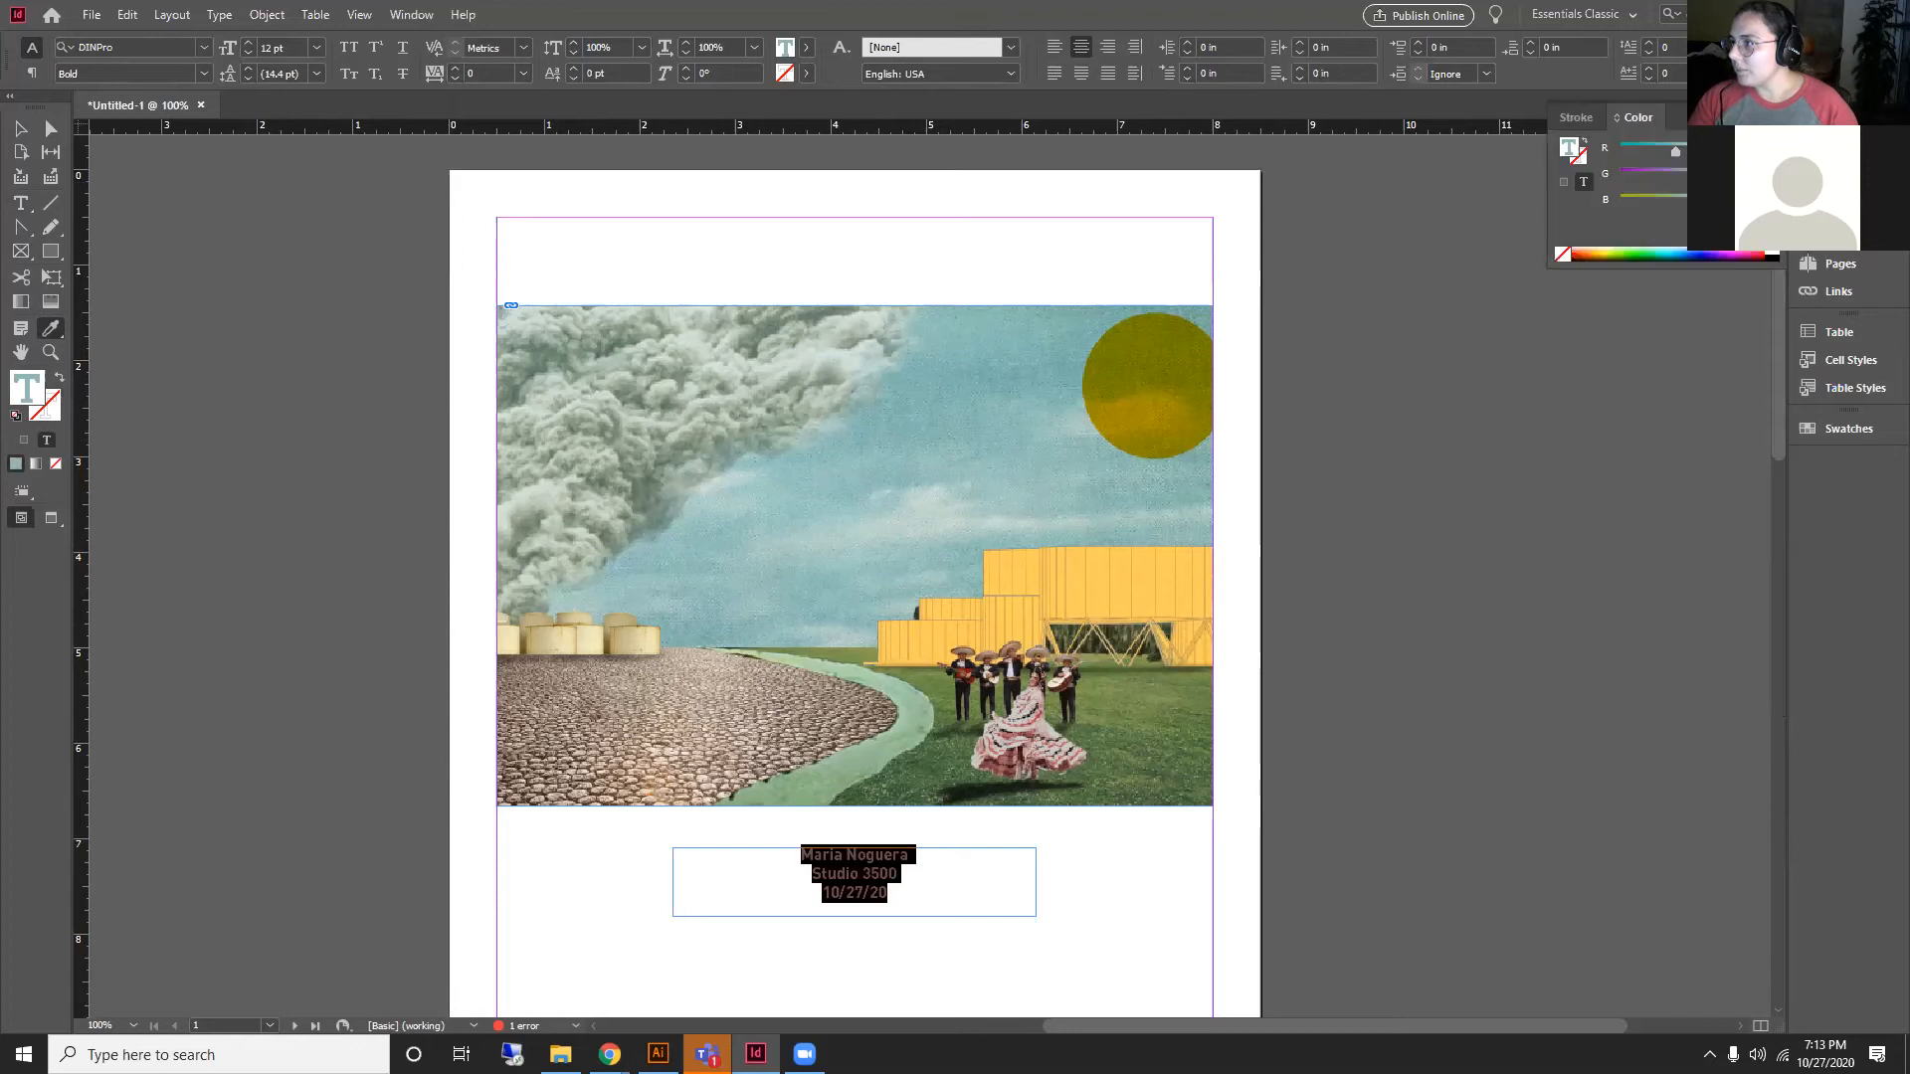
pyautogui.click(1772, 117)
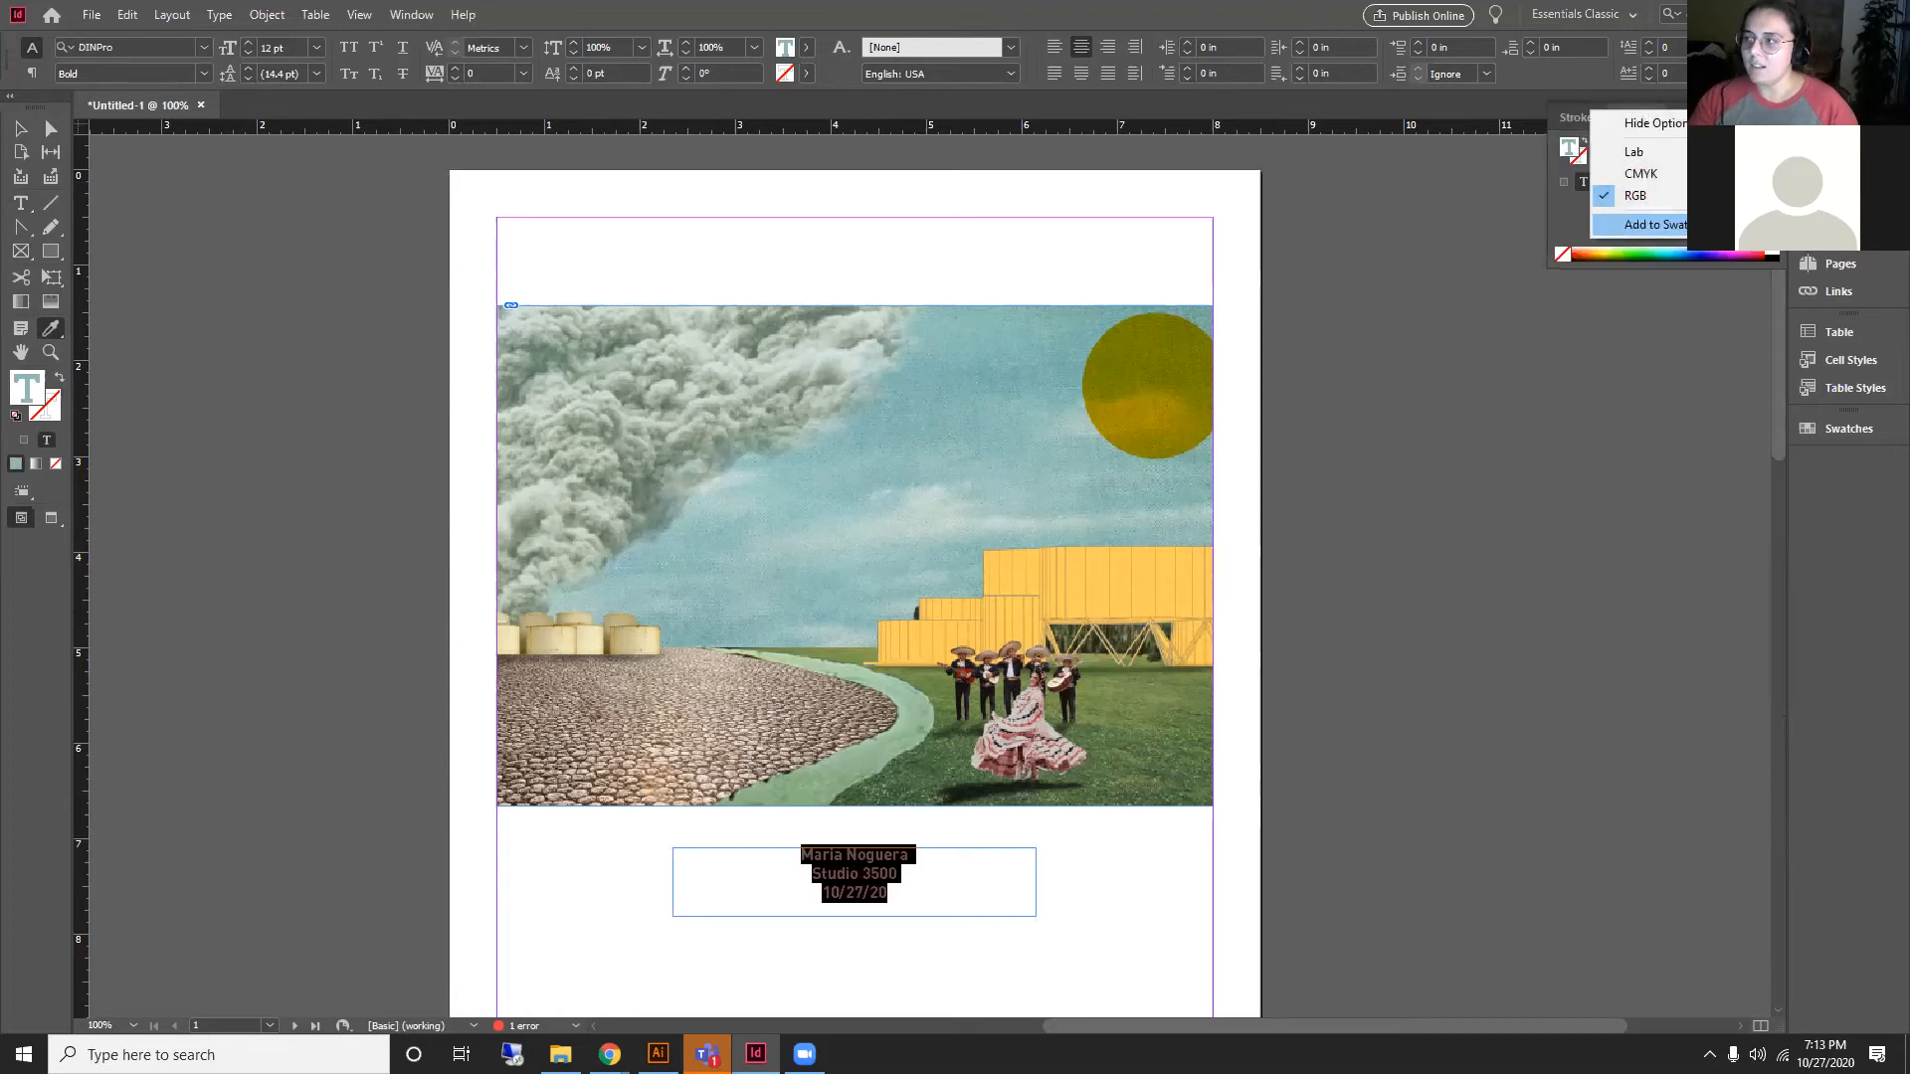
pyautogui.click(1518, 341)
pyautogui.click(378, 290)
pyautogui.hotkey('shift', 'x')
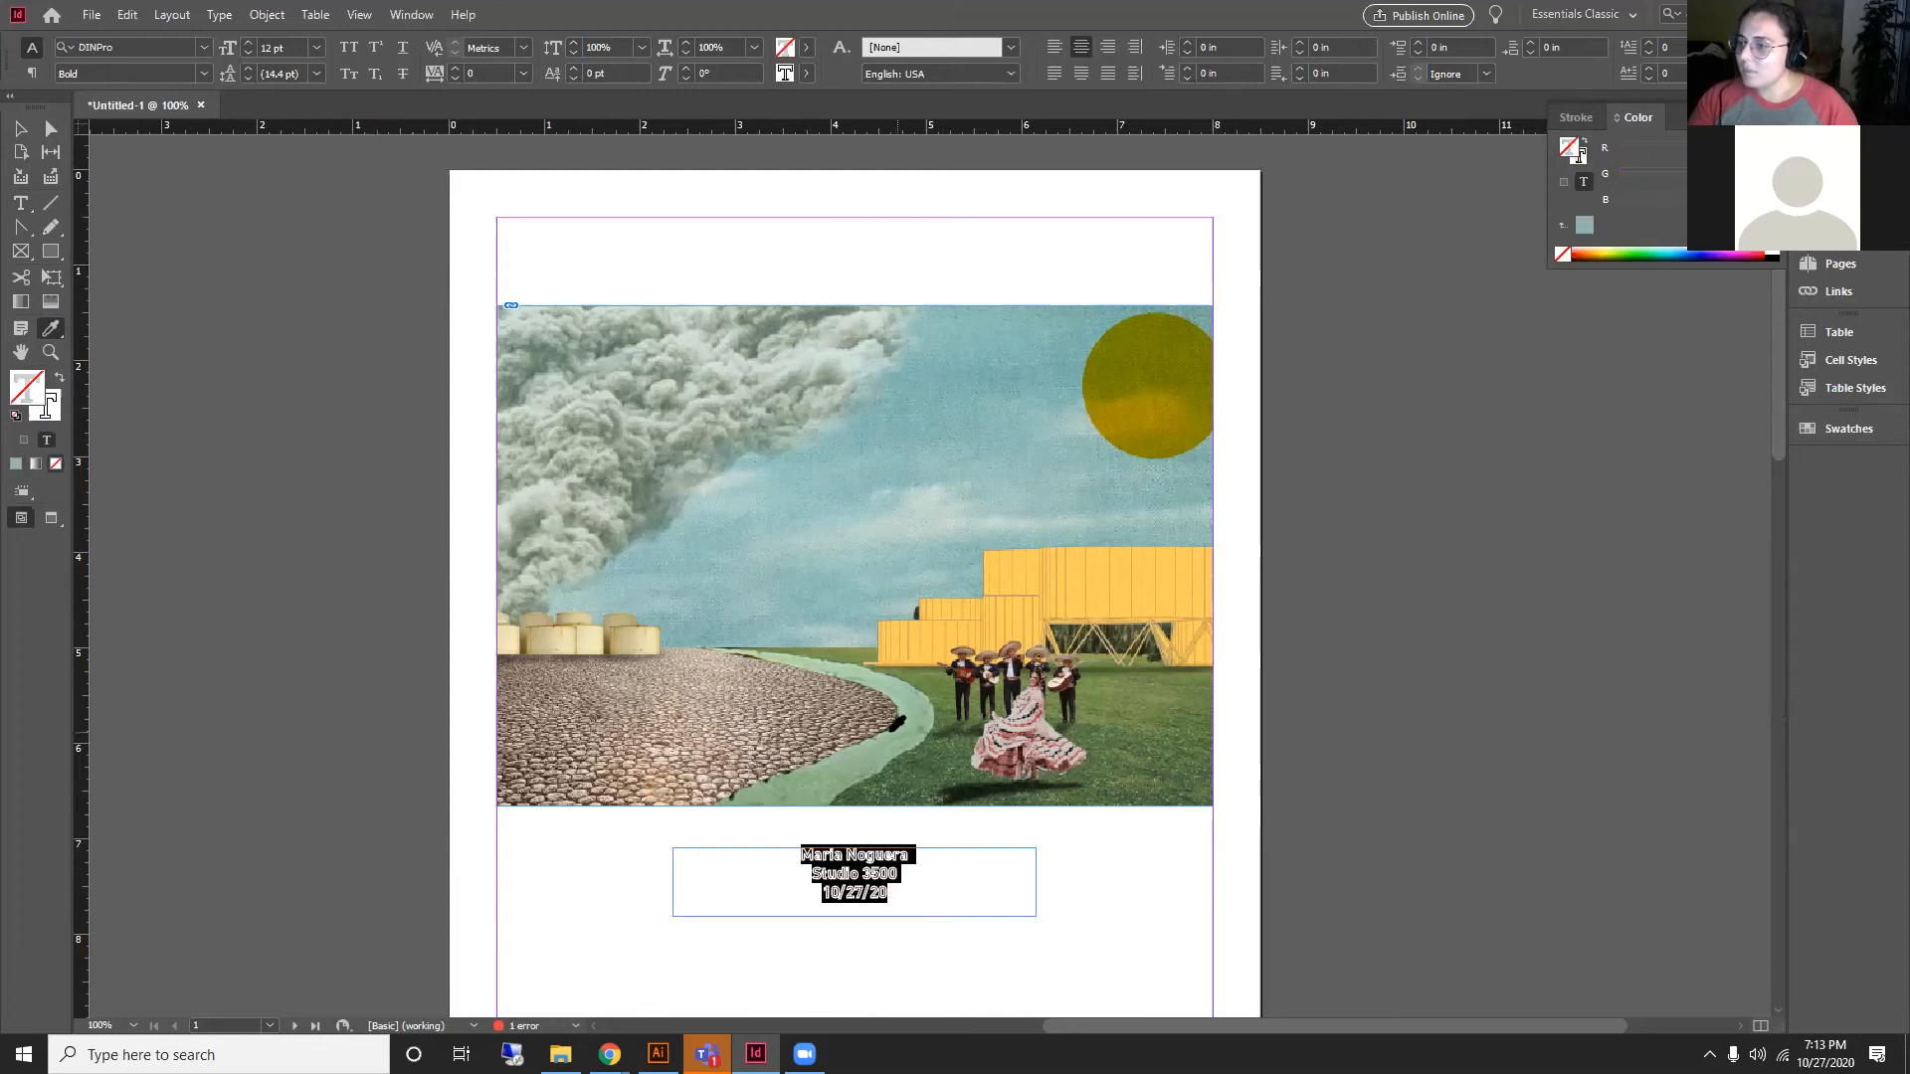
# Step: Fill the cover text with the yellow sampled from the building in the image and remove the text's stroke
pyautogui.click(1126, 582)
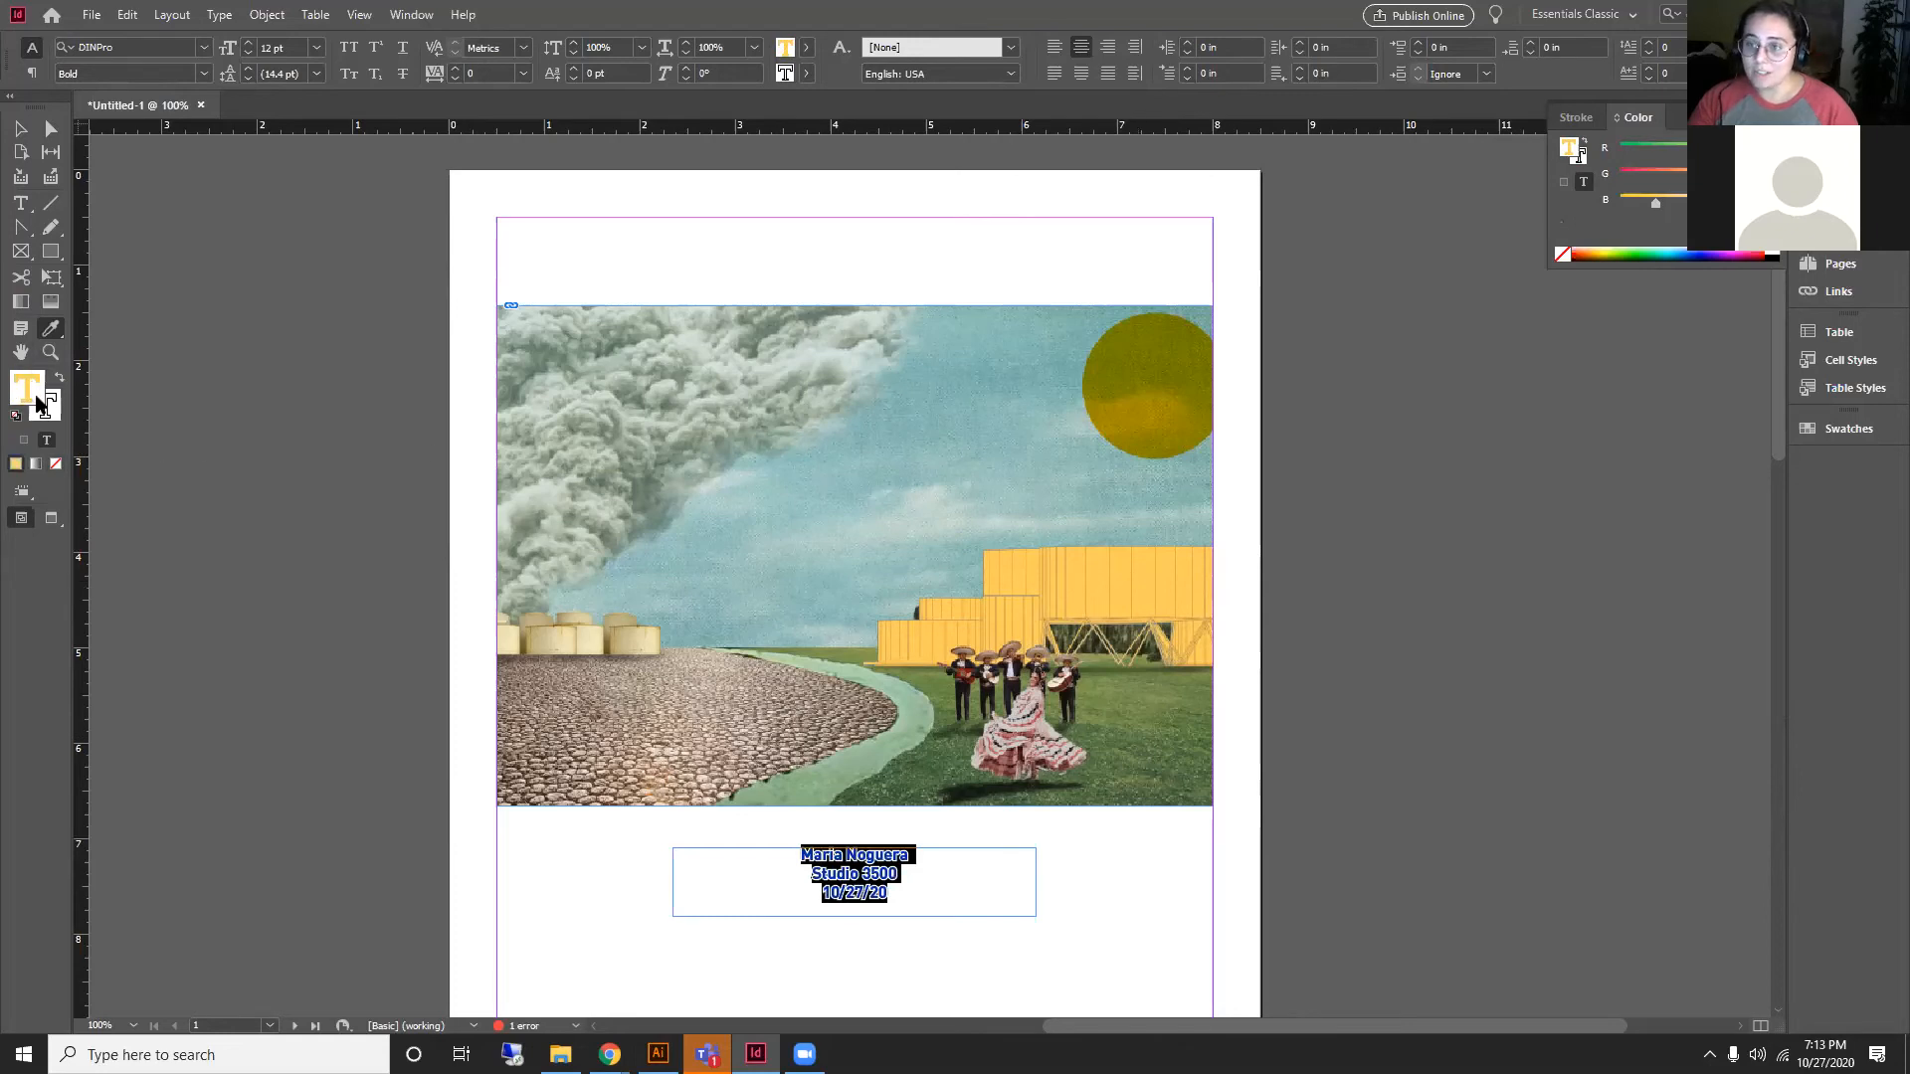
pyautogui.click(48, 418)
pyautogui.click(56, 464)
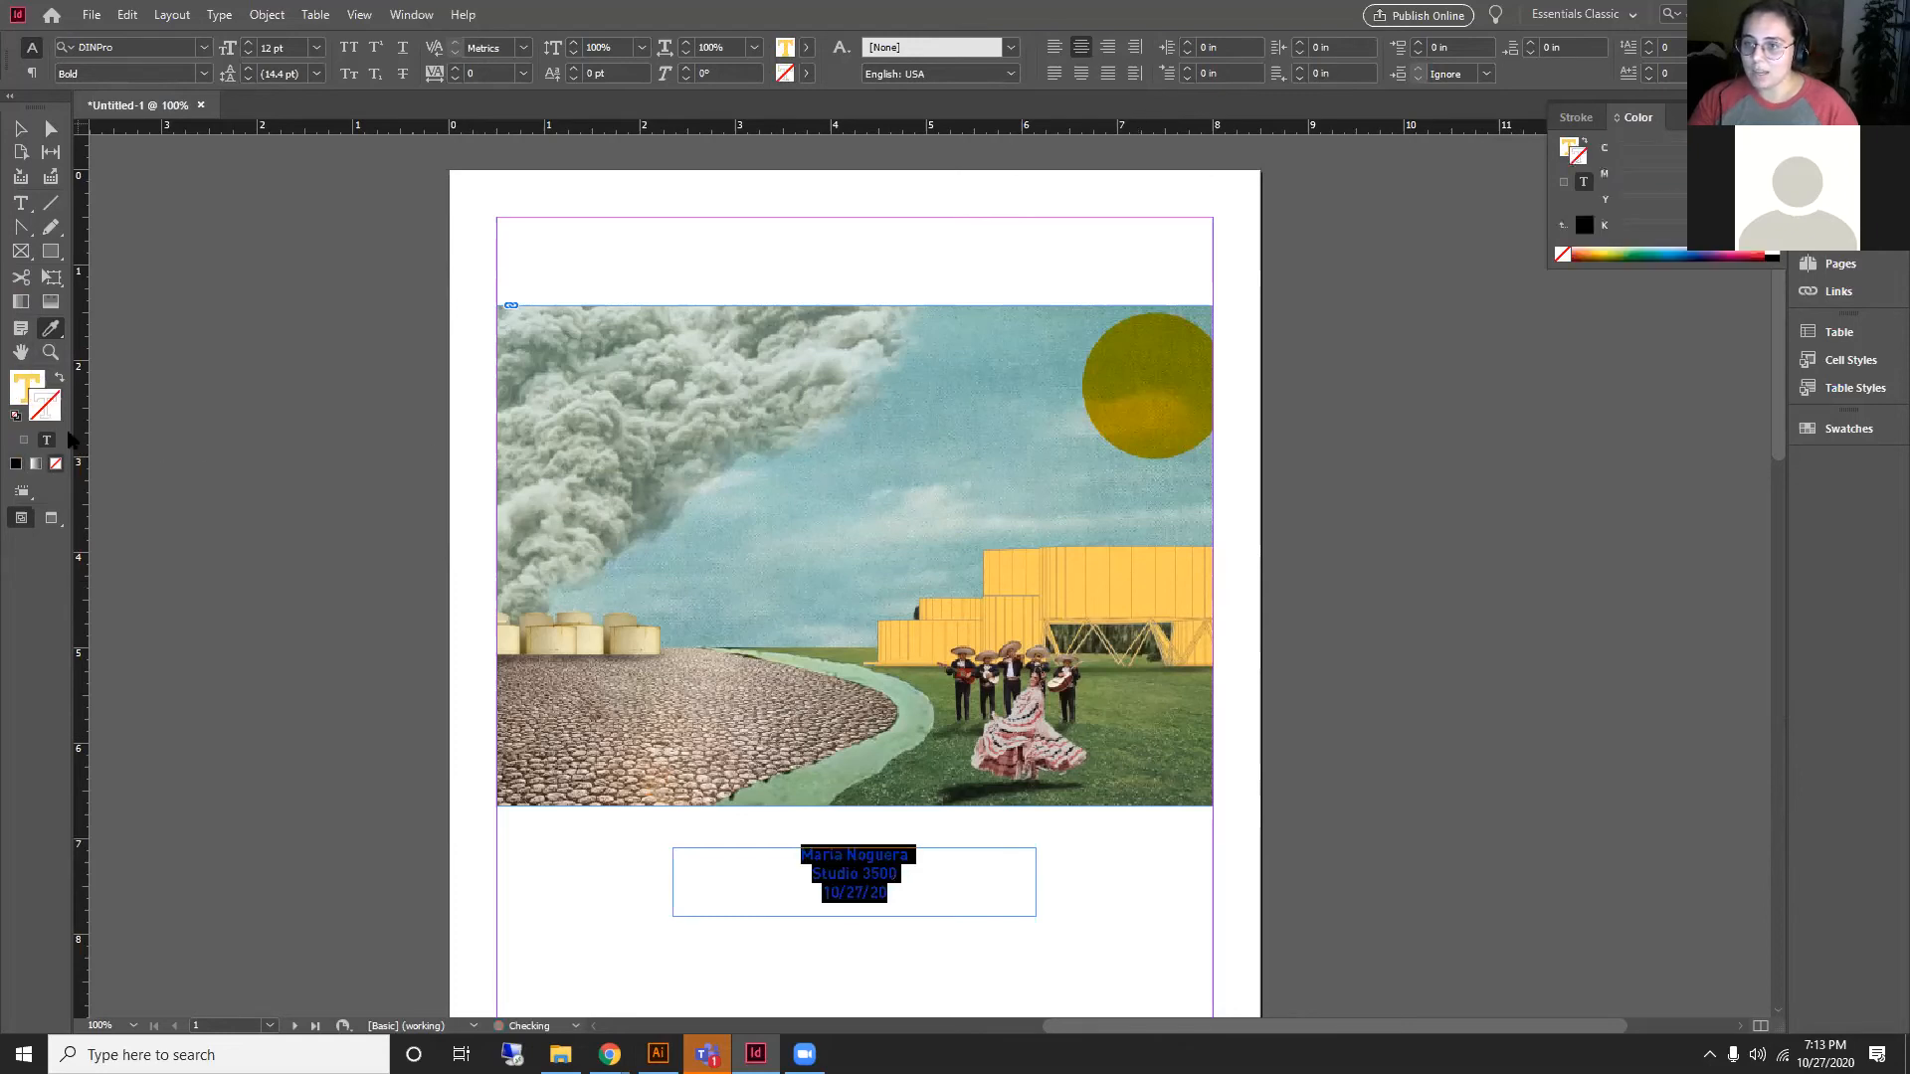
pyautogui.click(27, 386)
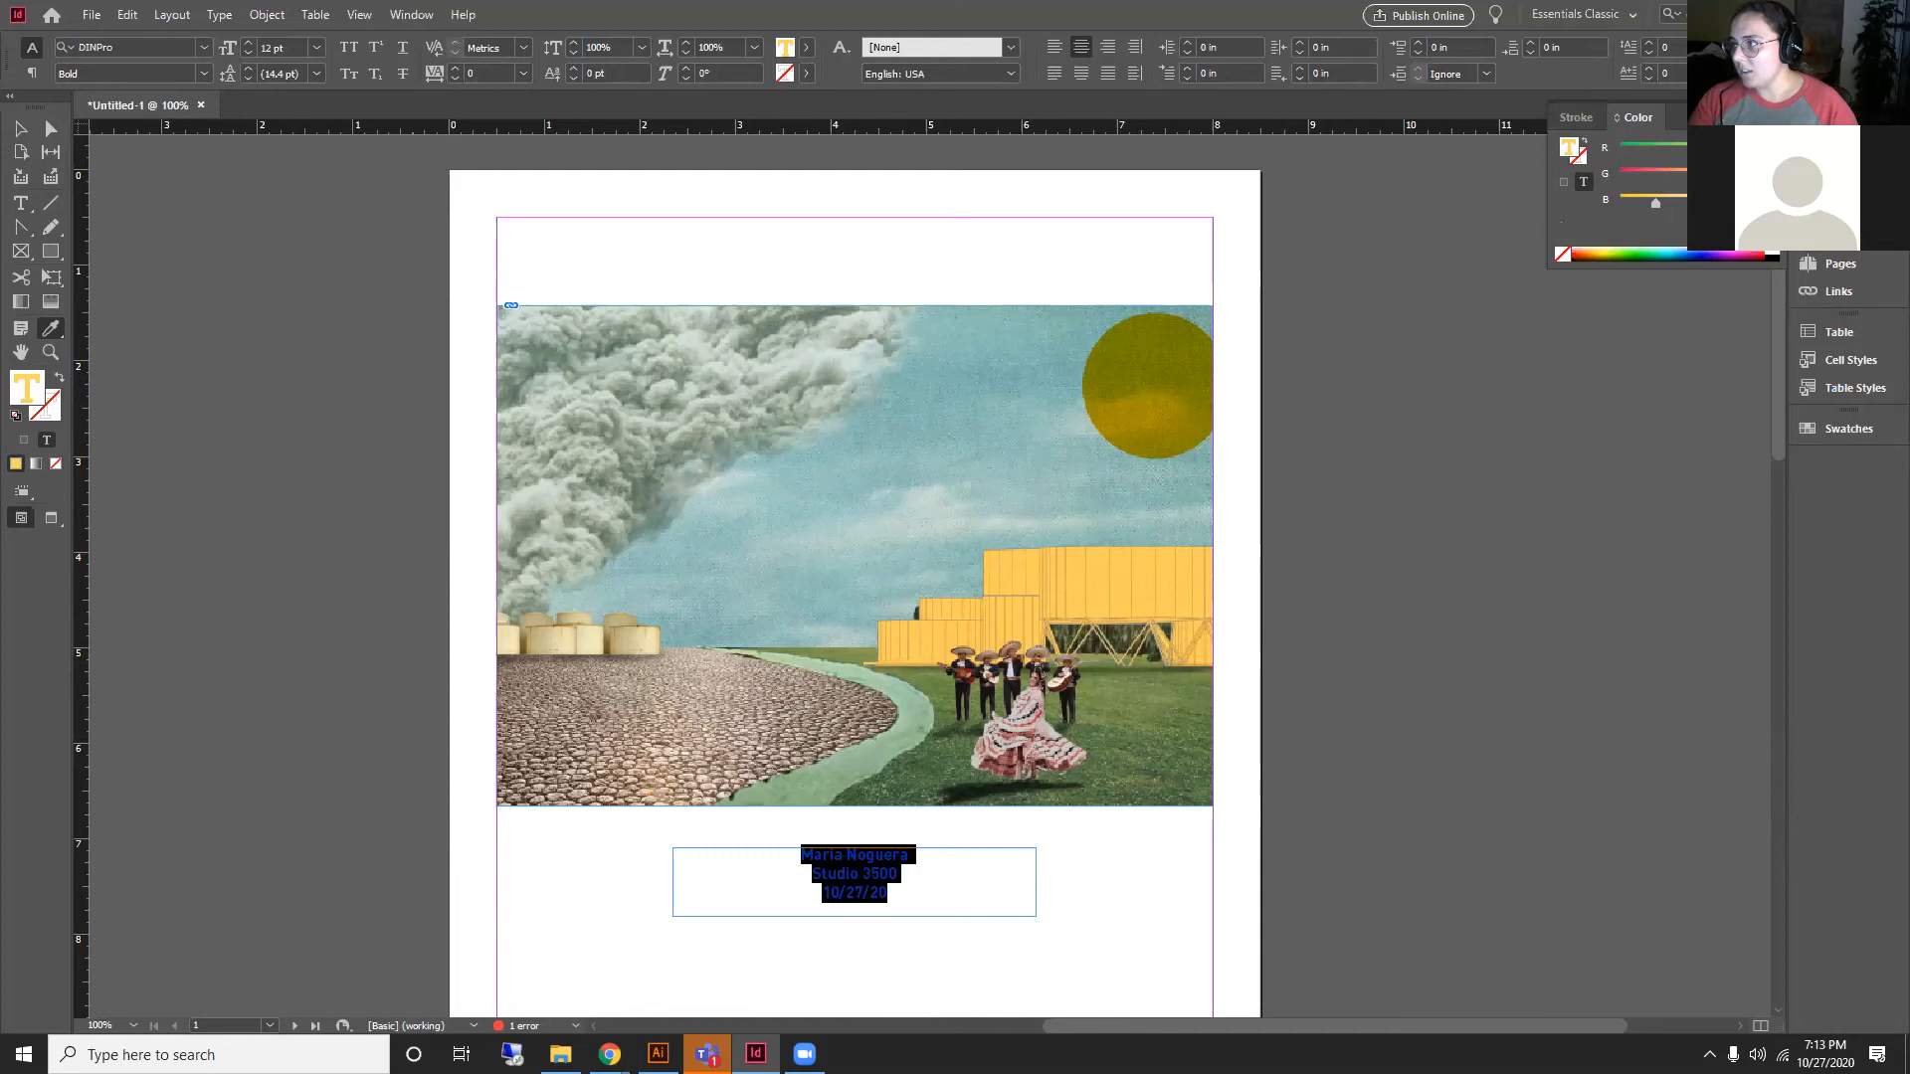
# Step: Add the sampled yellow to the document's swatches and display the swatch list
pyautogui.click(1773, 117)
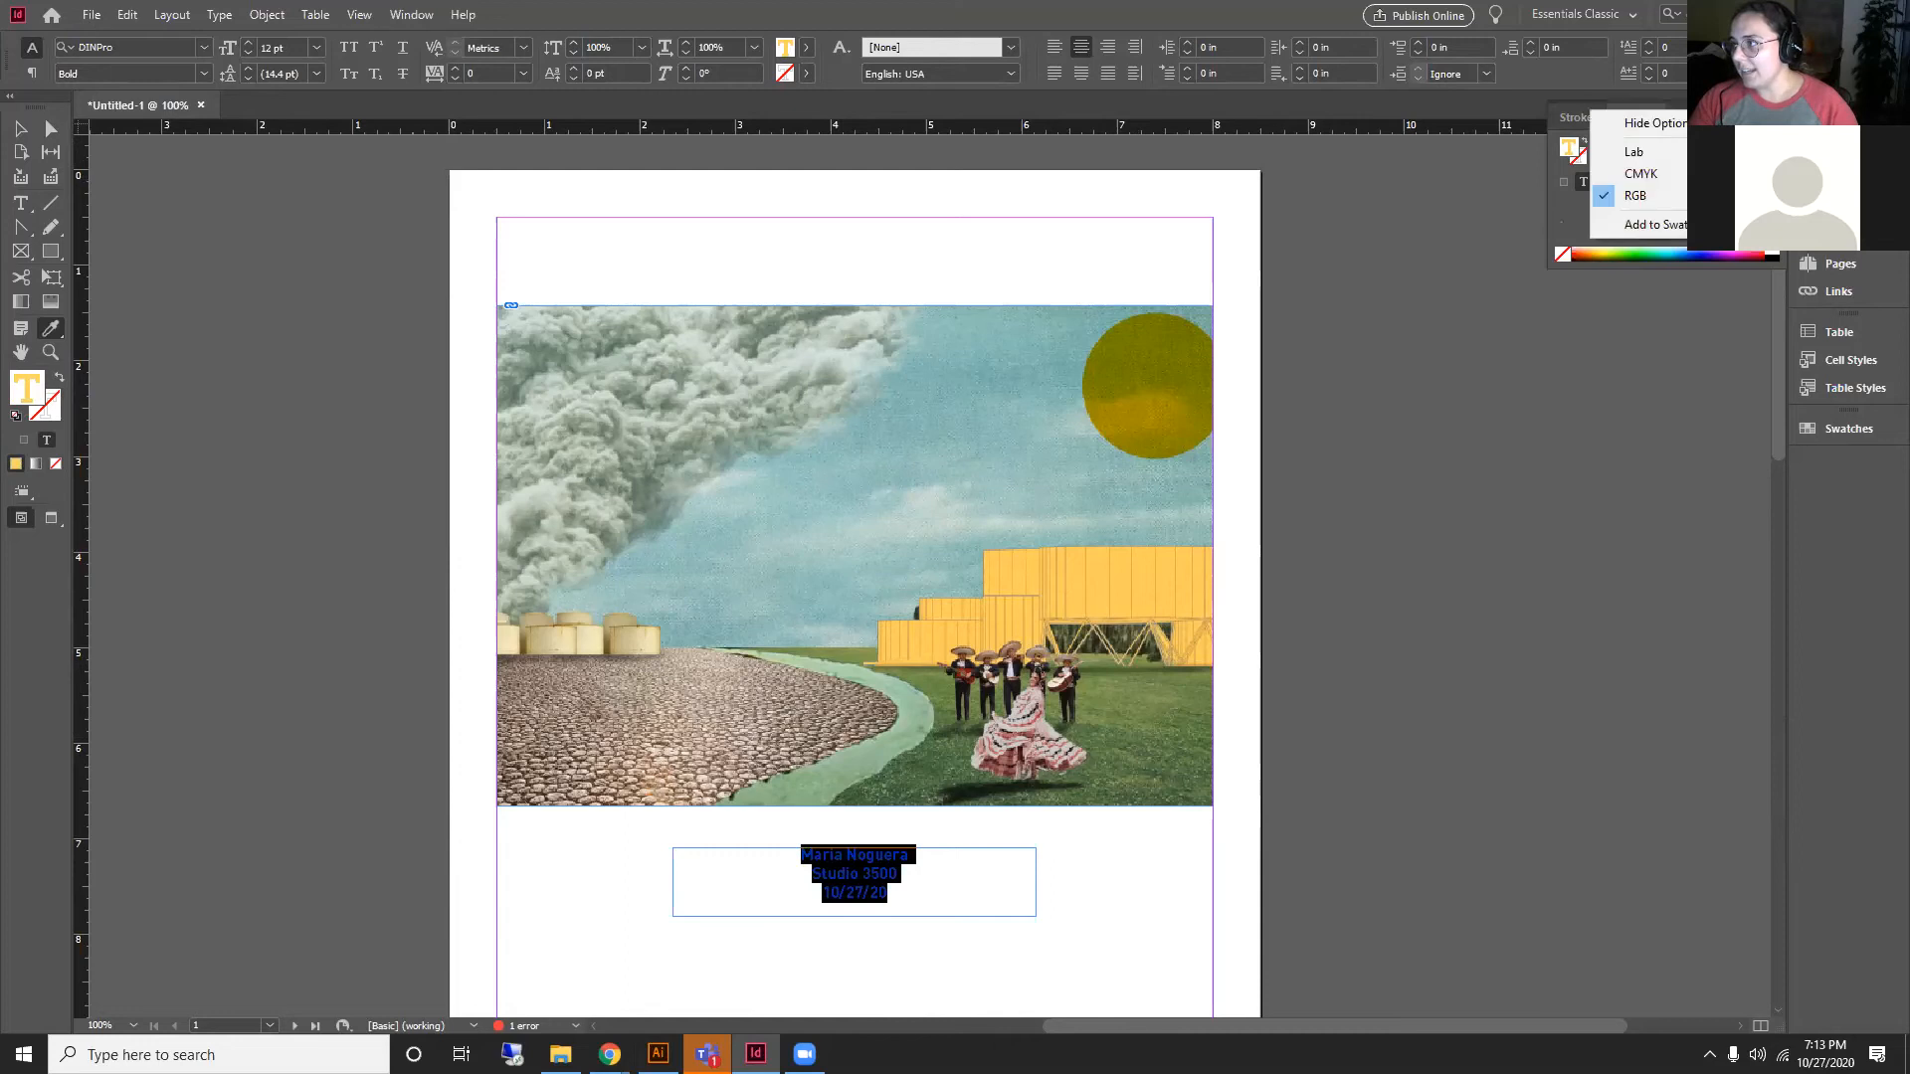
pyautogui.click(1679, 223)
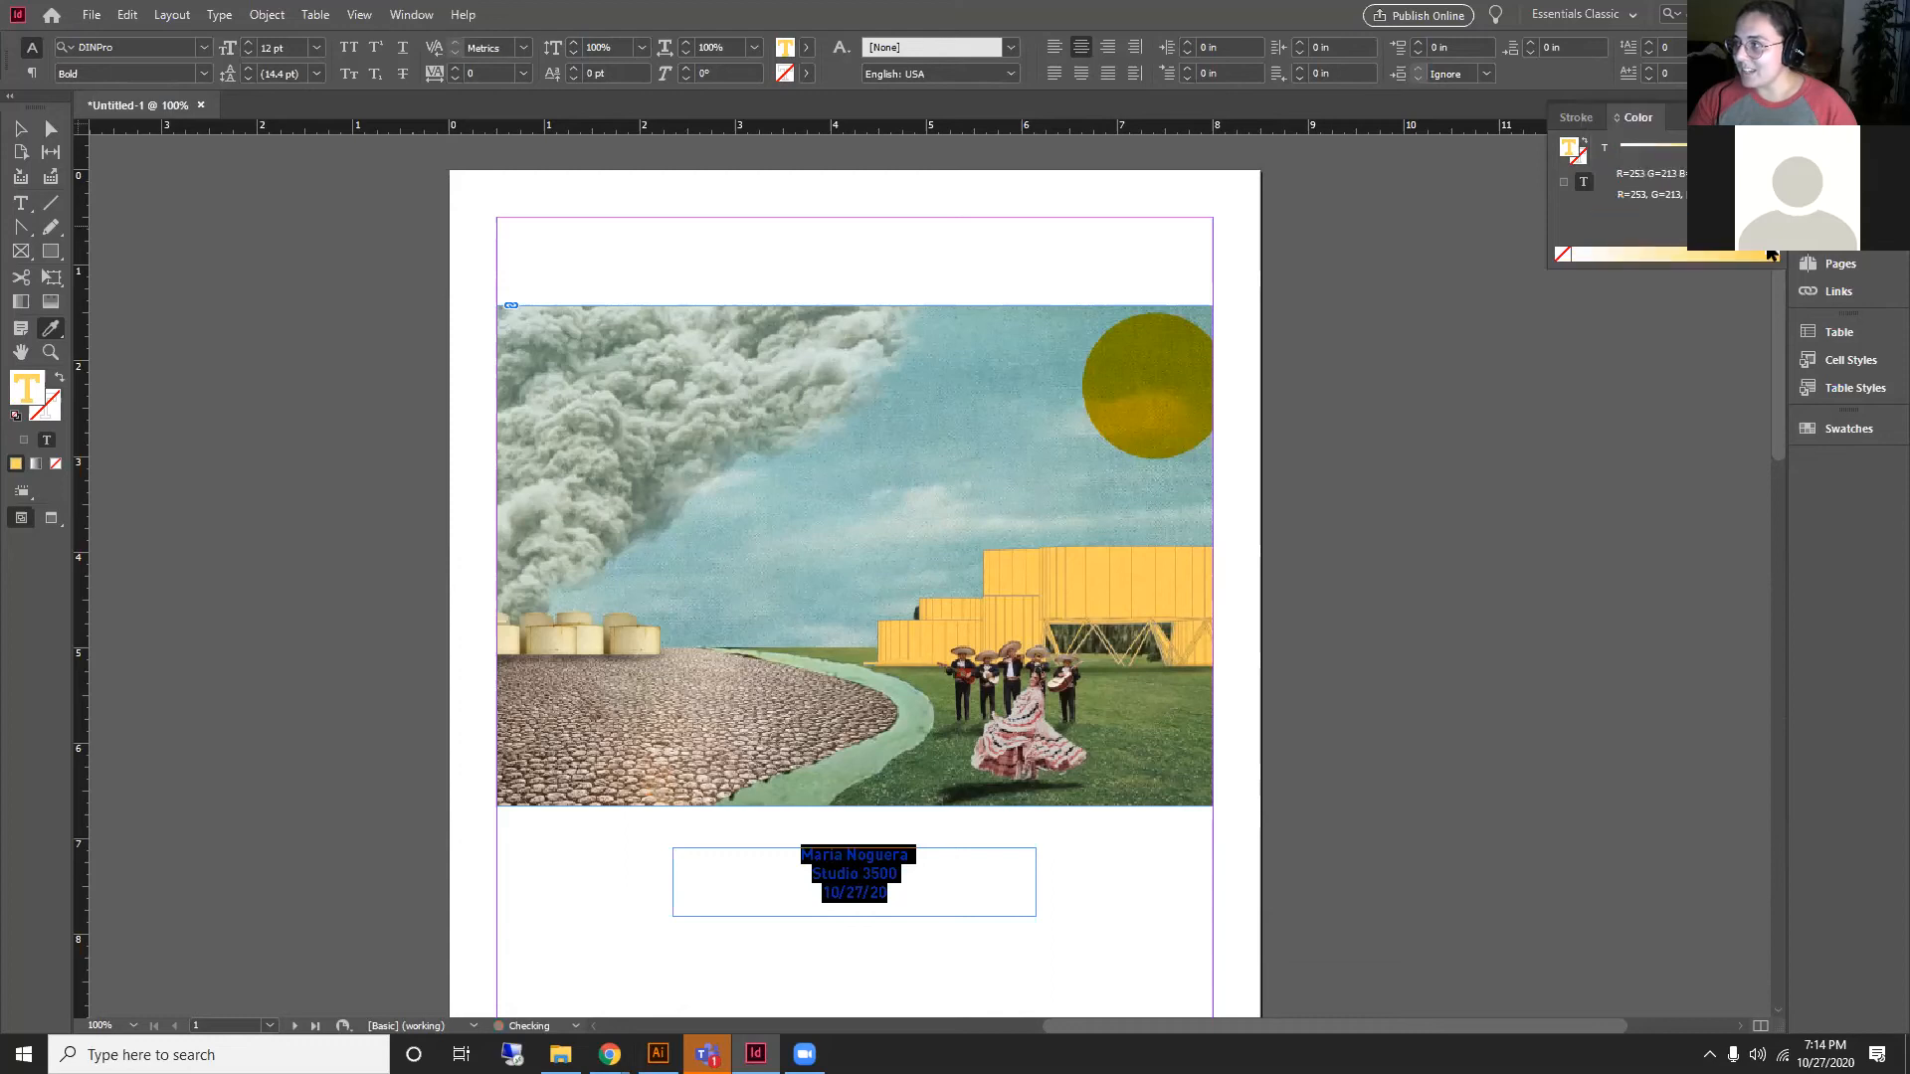
pyautogui.click(1848, 434)
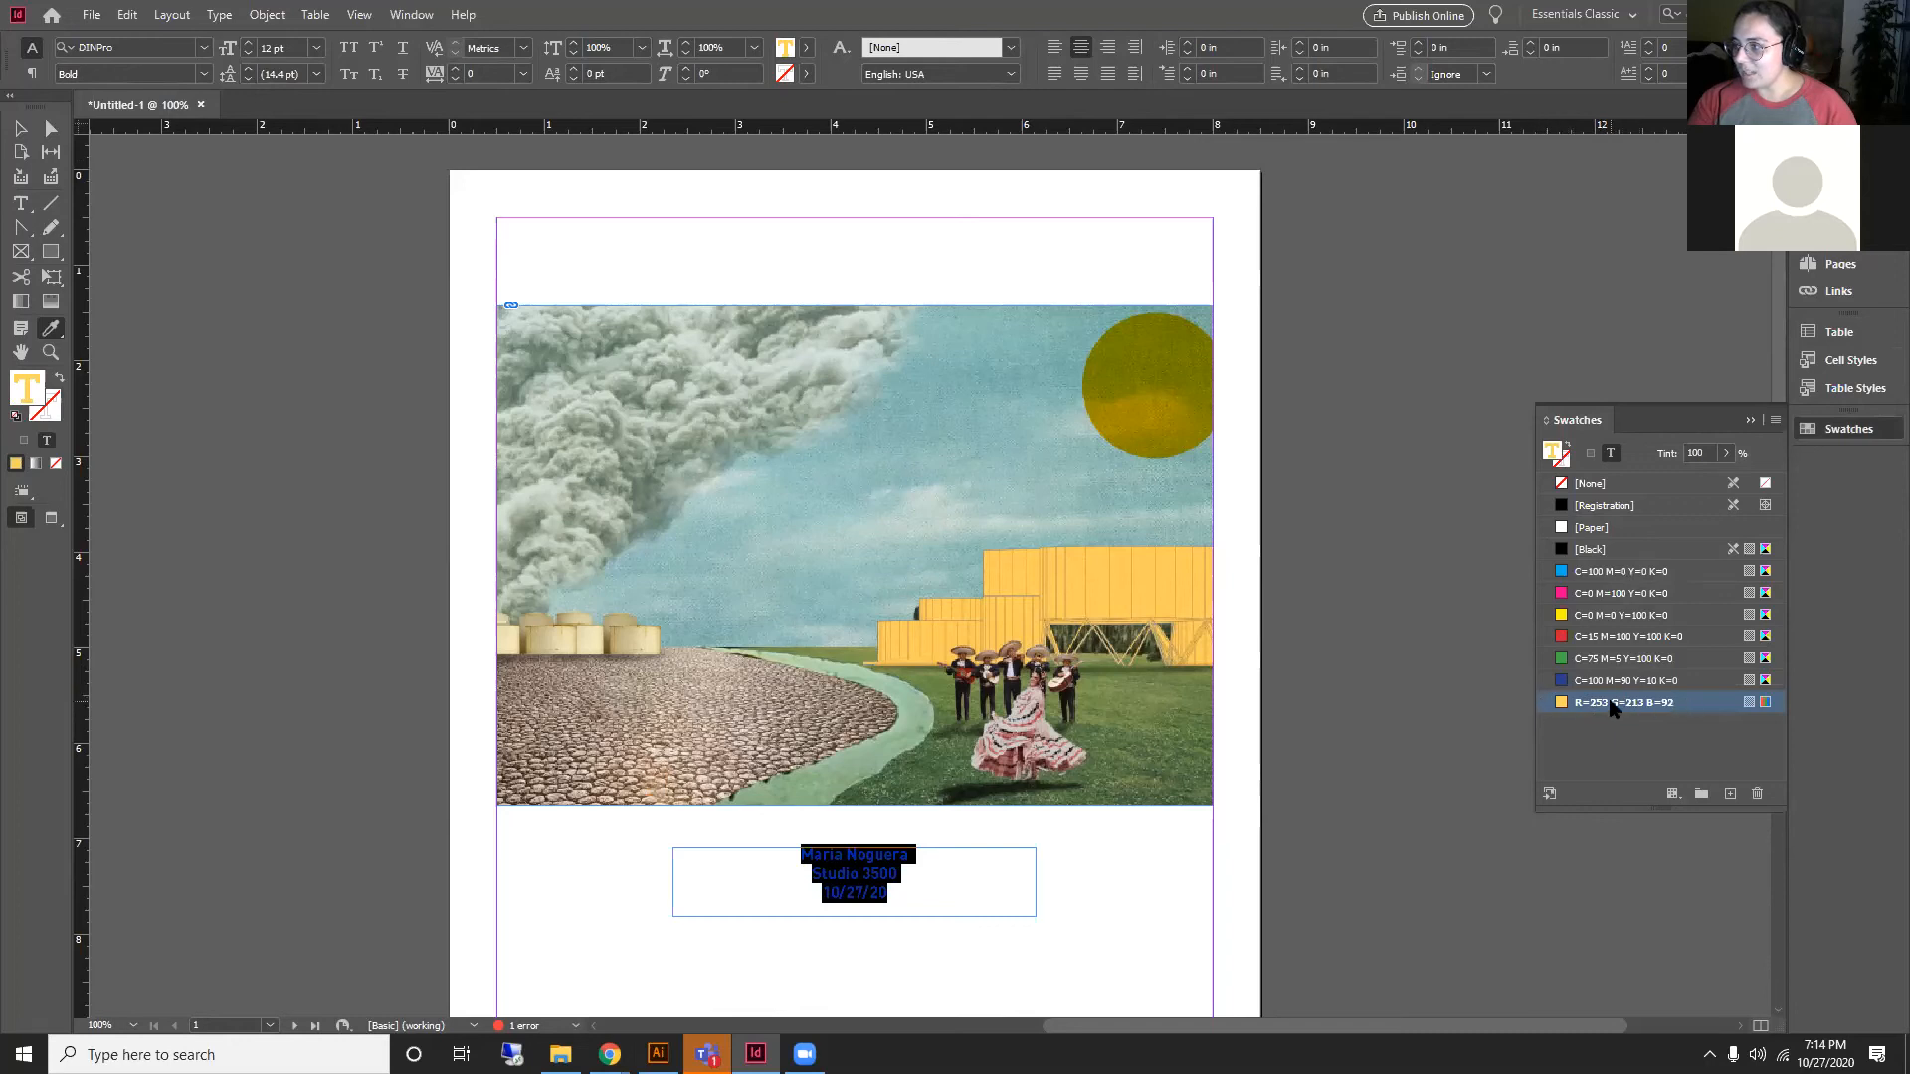
# Step: Turn off naming by color value for the yellow swatch and name it "Highlight for building"
pyautogui.doubleClick(1755, 696)
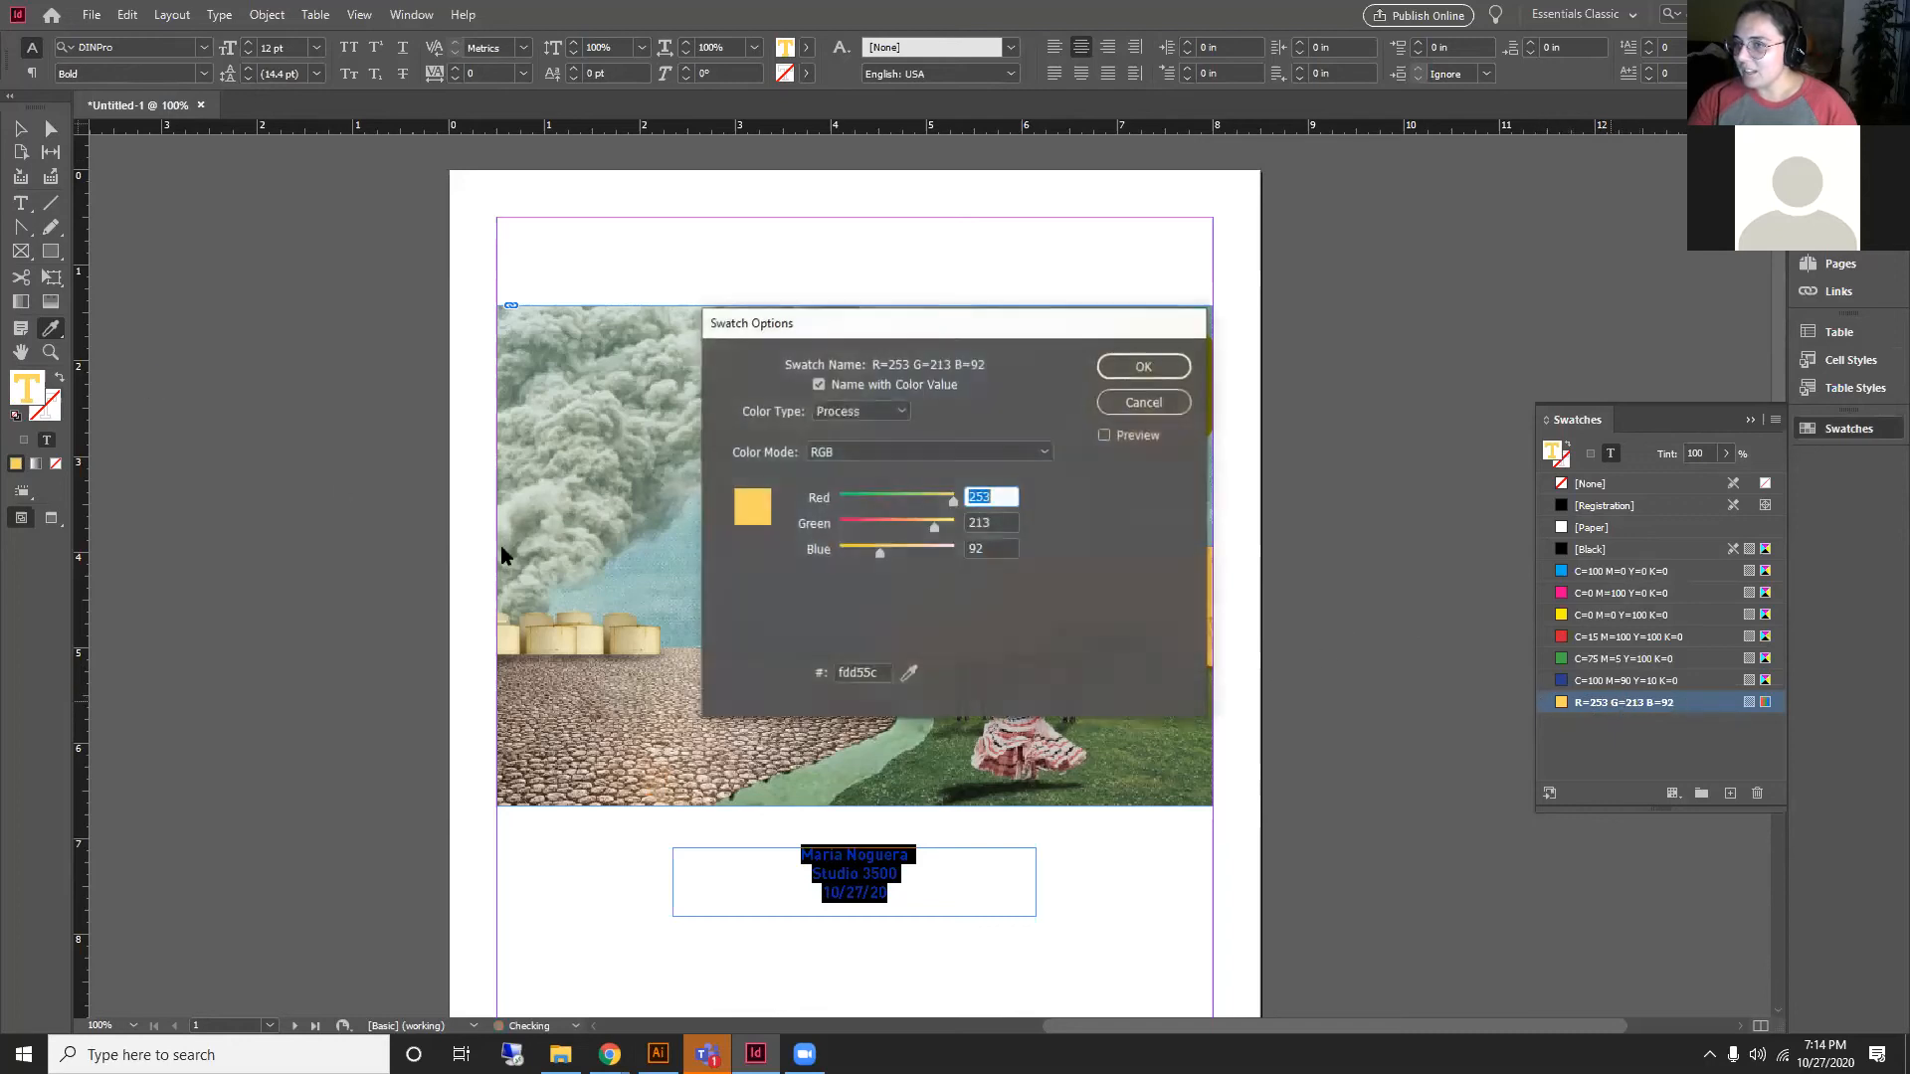
pyautogui.click(1179, 369)
pyautogui.doubleClick(1633, 703)
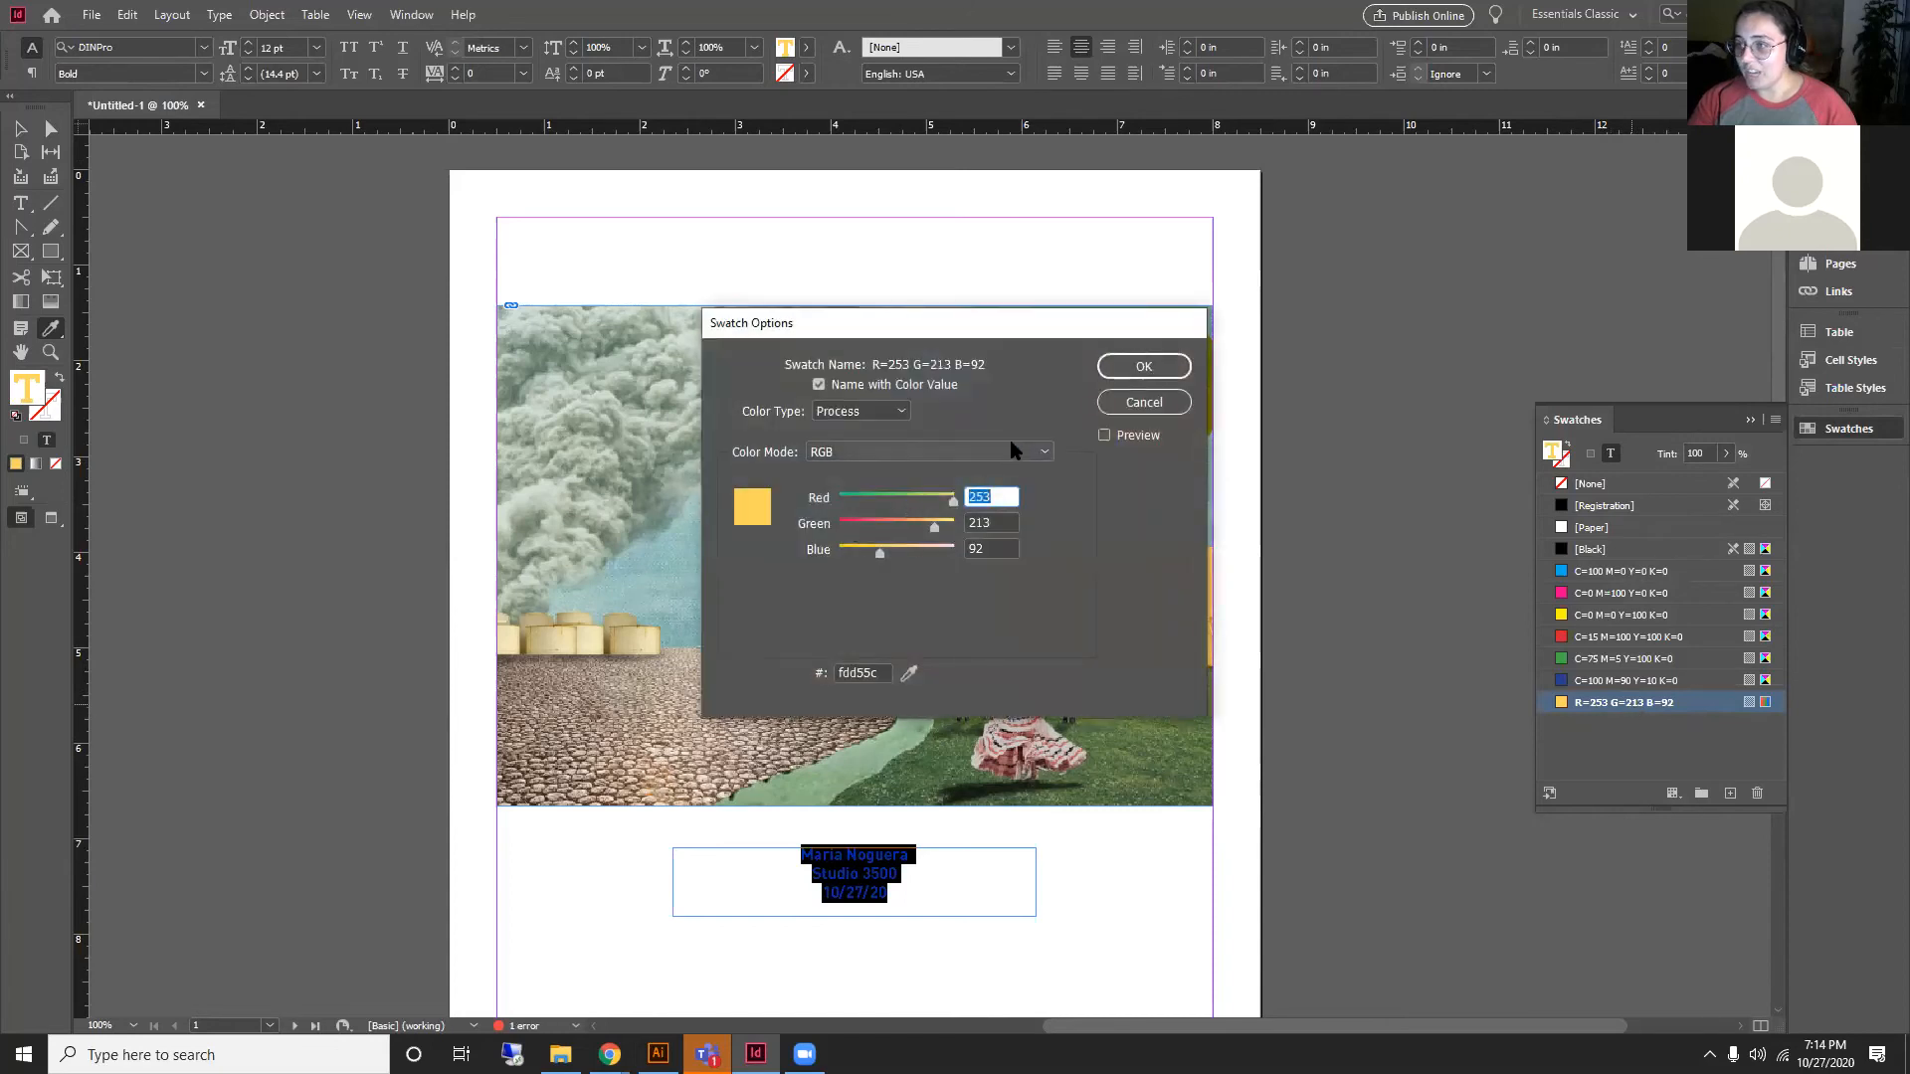
pyautogui.click(1172, 367)
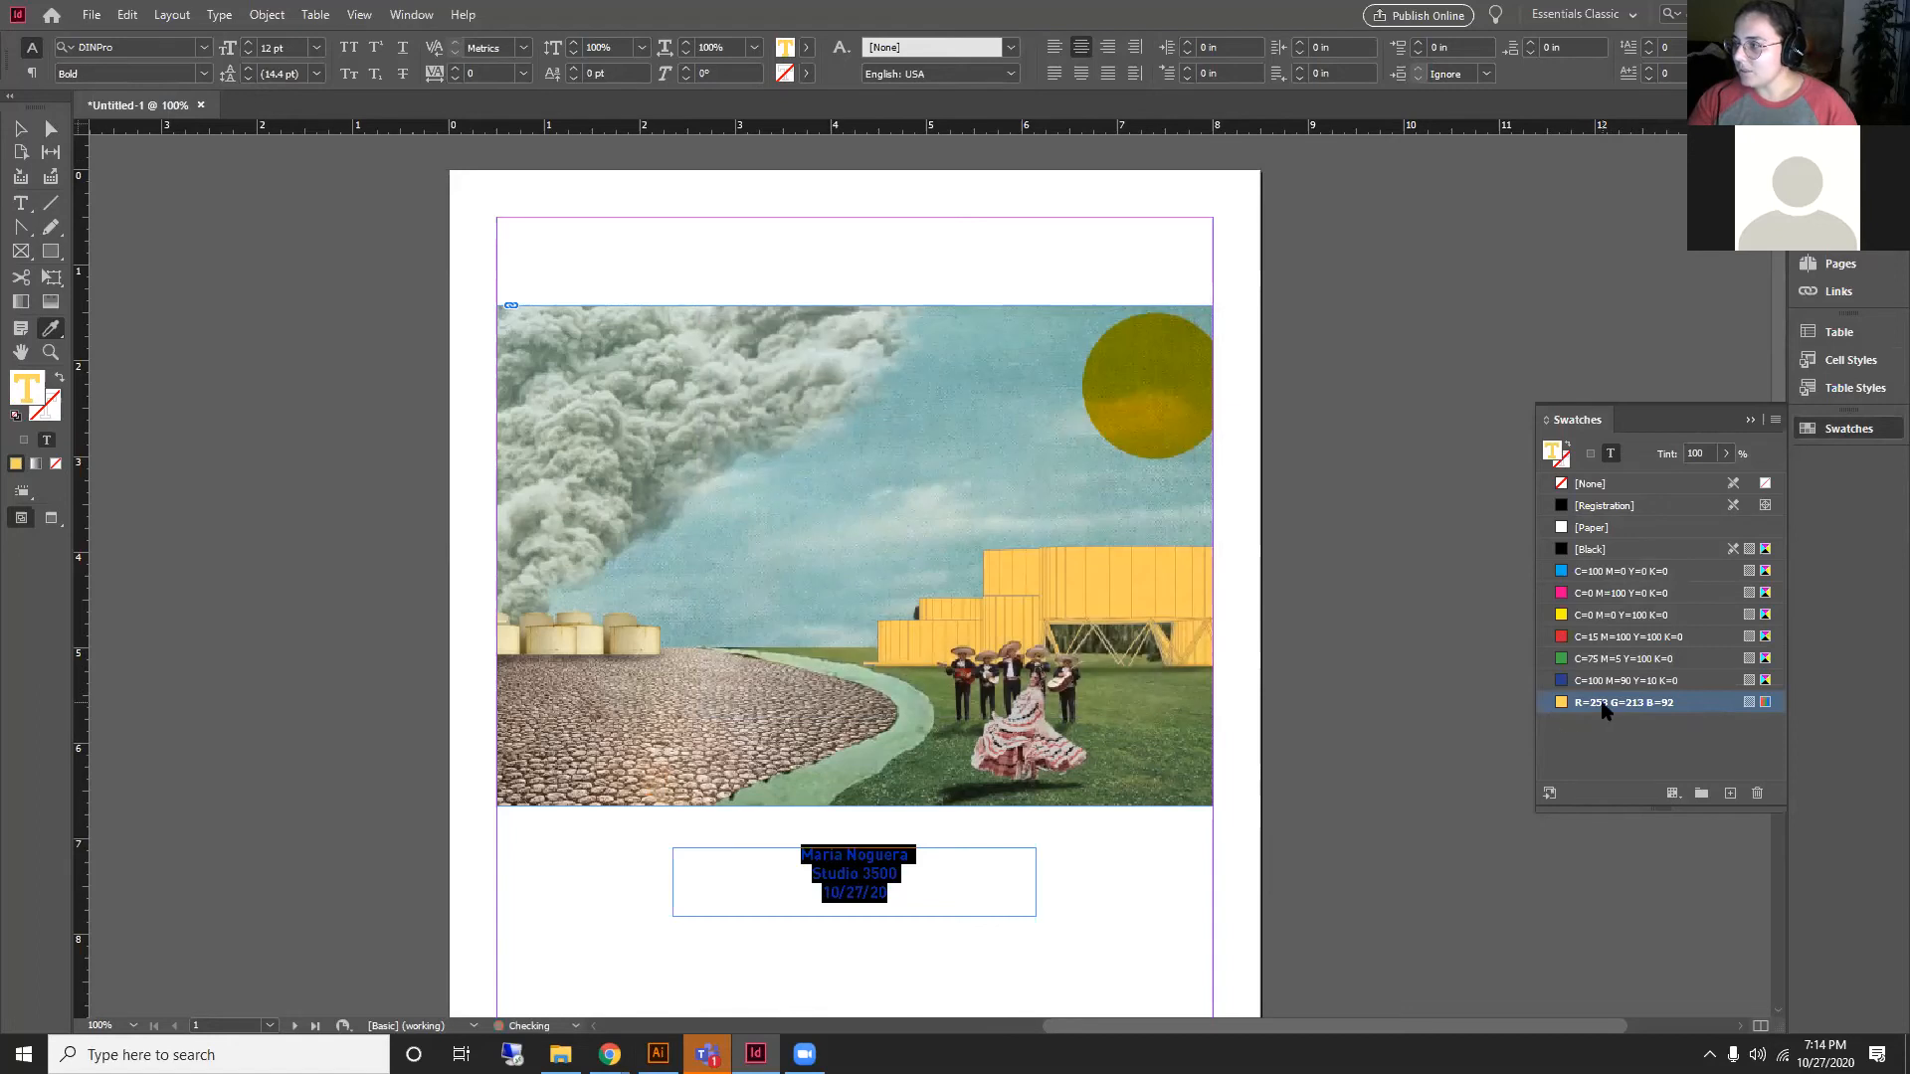
pyautogui.doubleClick(1603, 703)
pyautogui.click(844, 387)
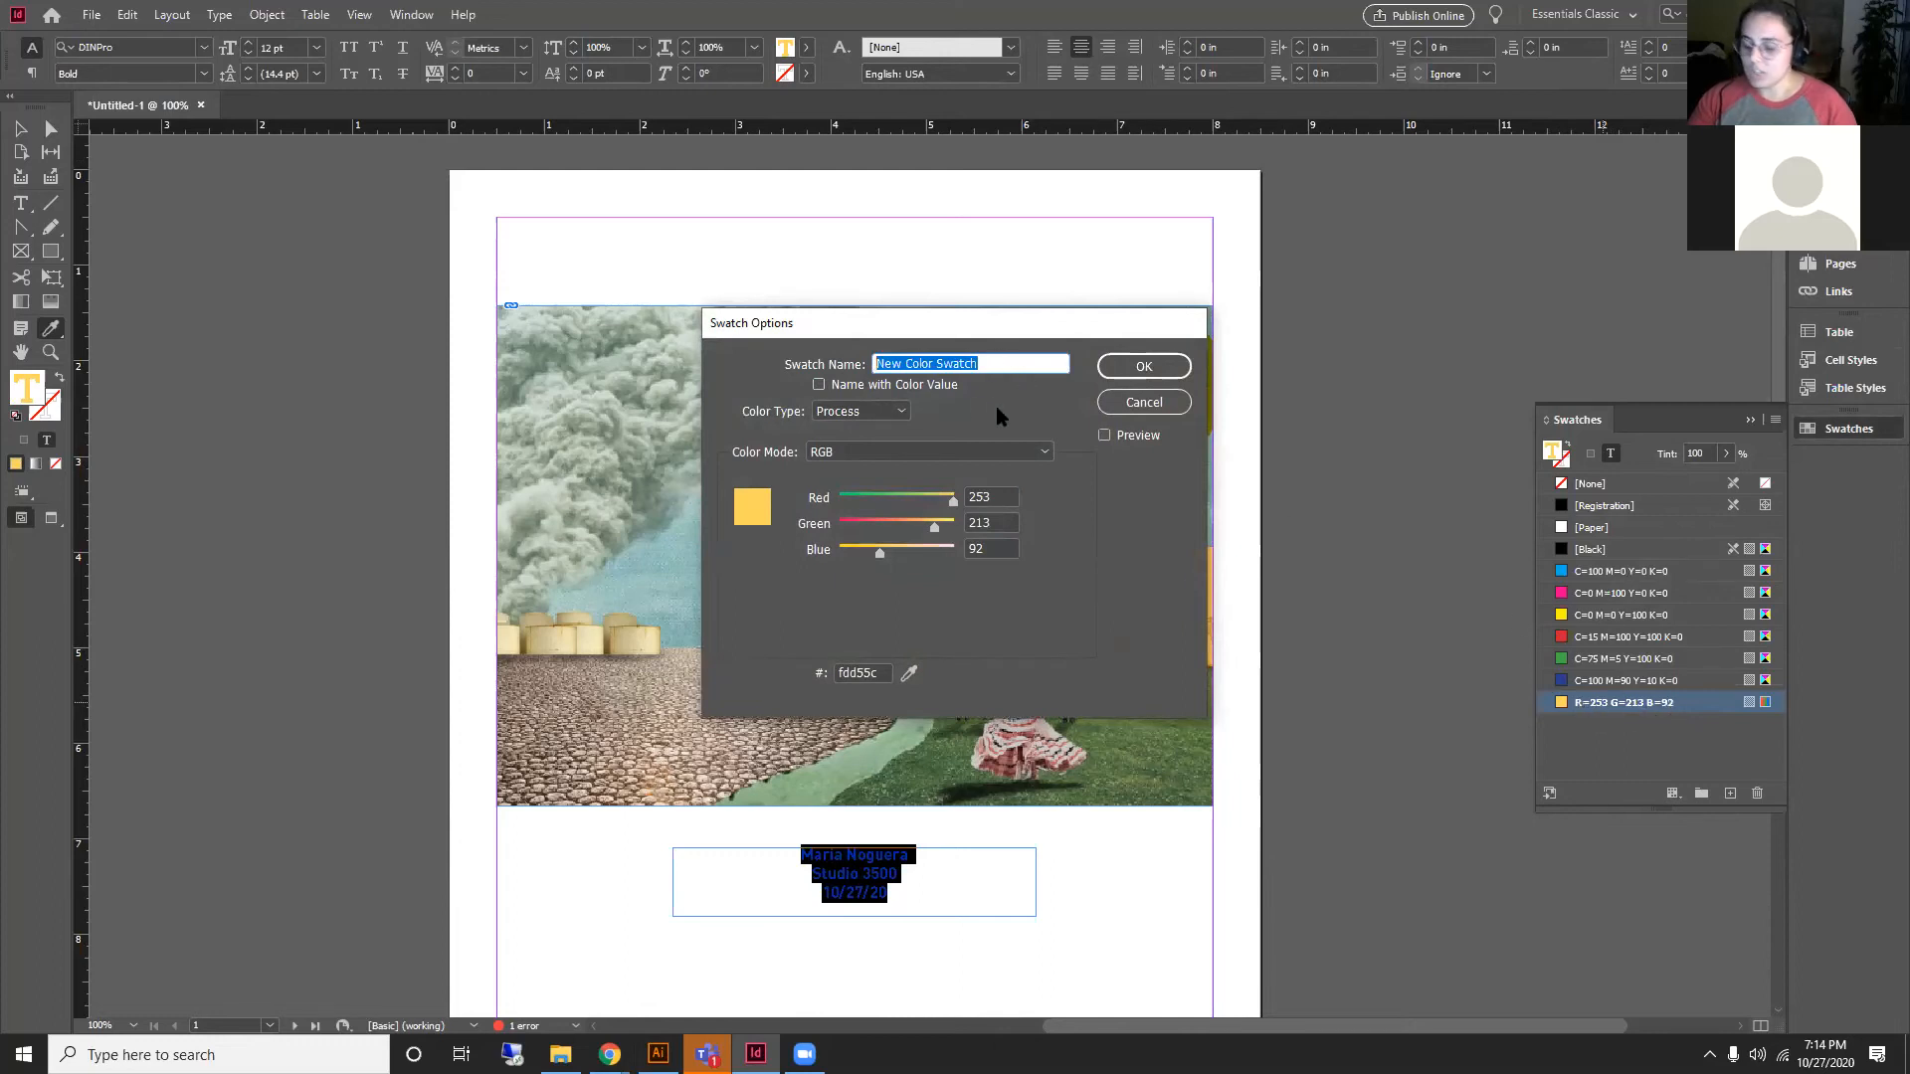
pyautogui.write('Highlight for')
pyautogui.press('BackSpace')
pyautogui.write('building')
pyautogui.press('Return')
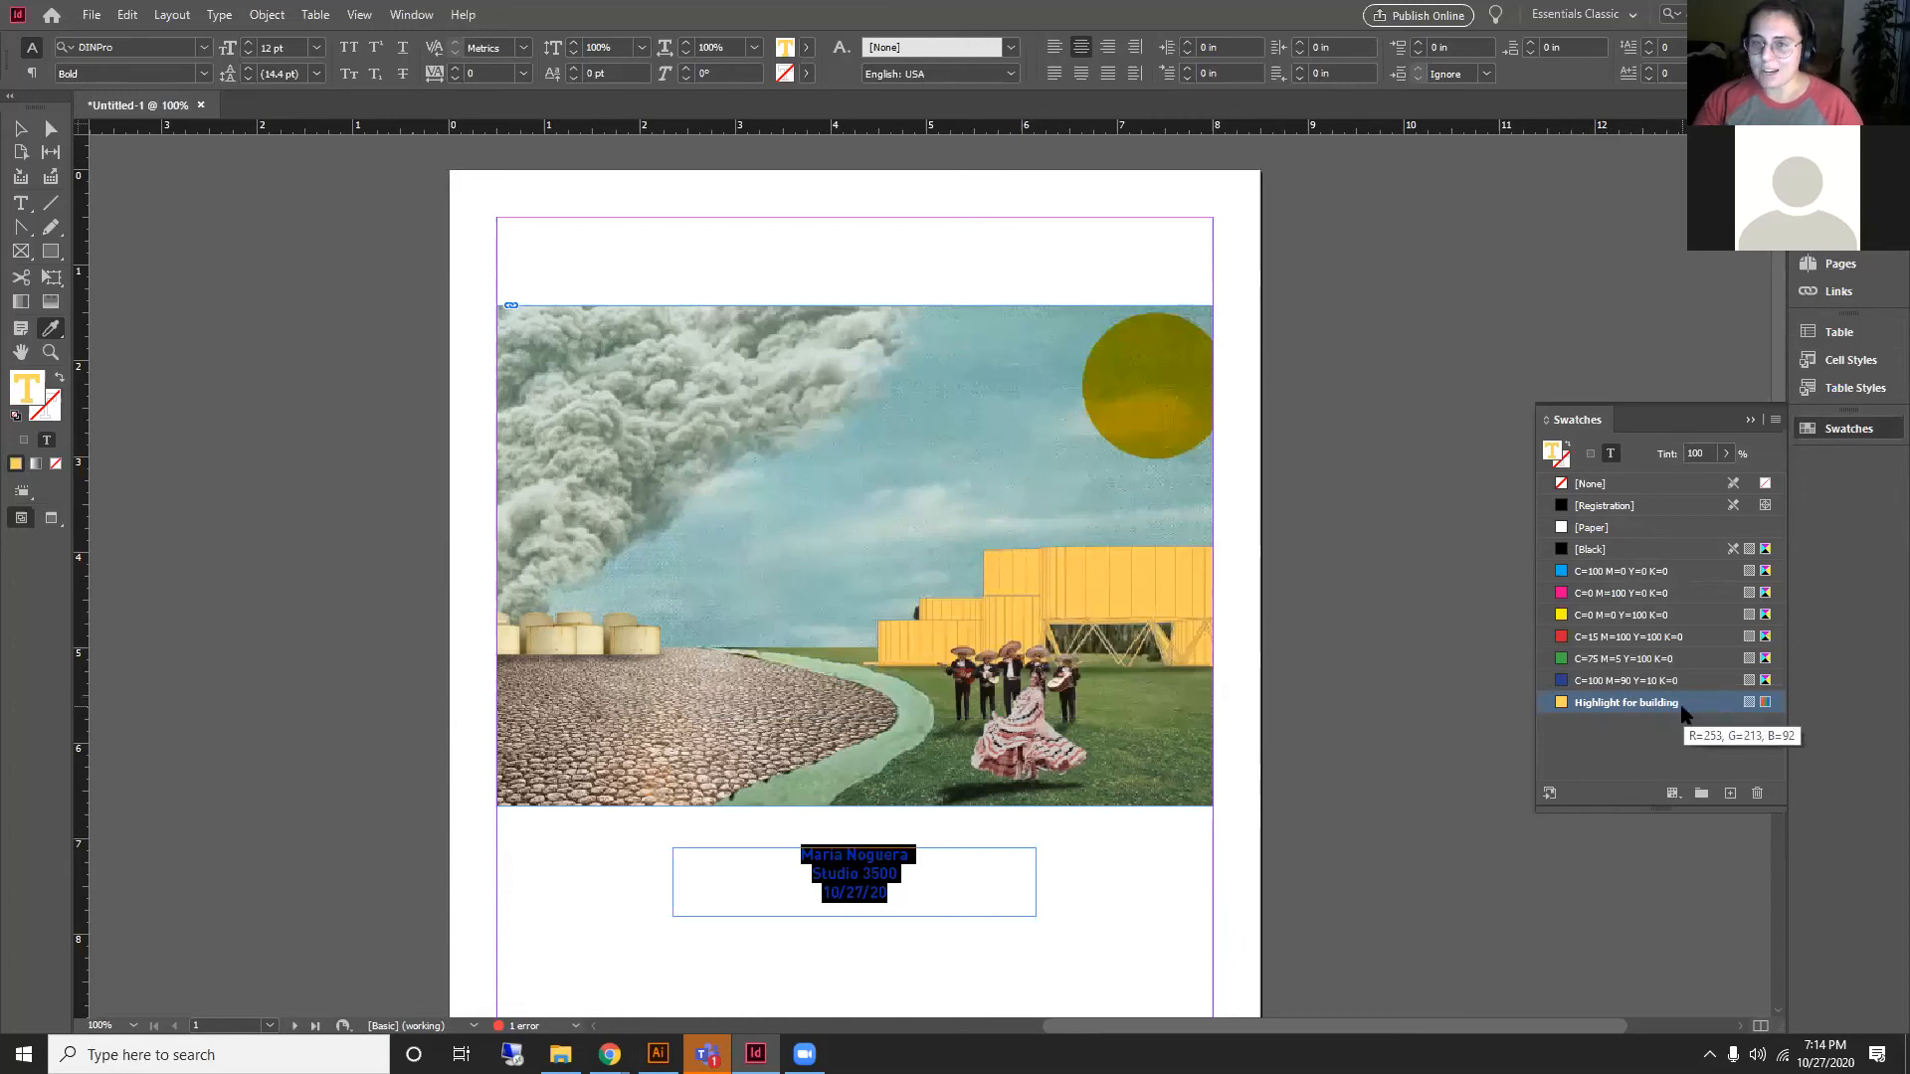
# Step: Deselect the cover text and sample the grass green from the cover image as the current fill colour
pyautogui.click(20, 128)
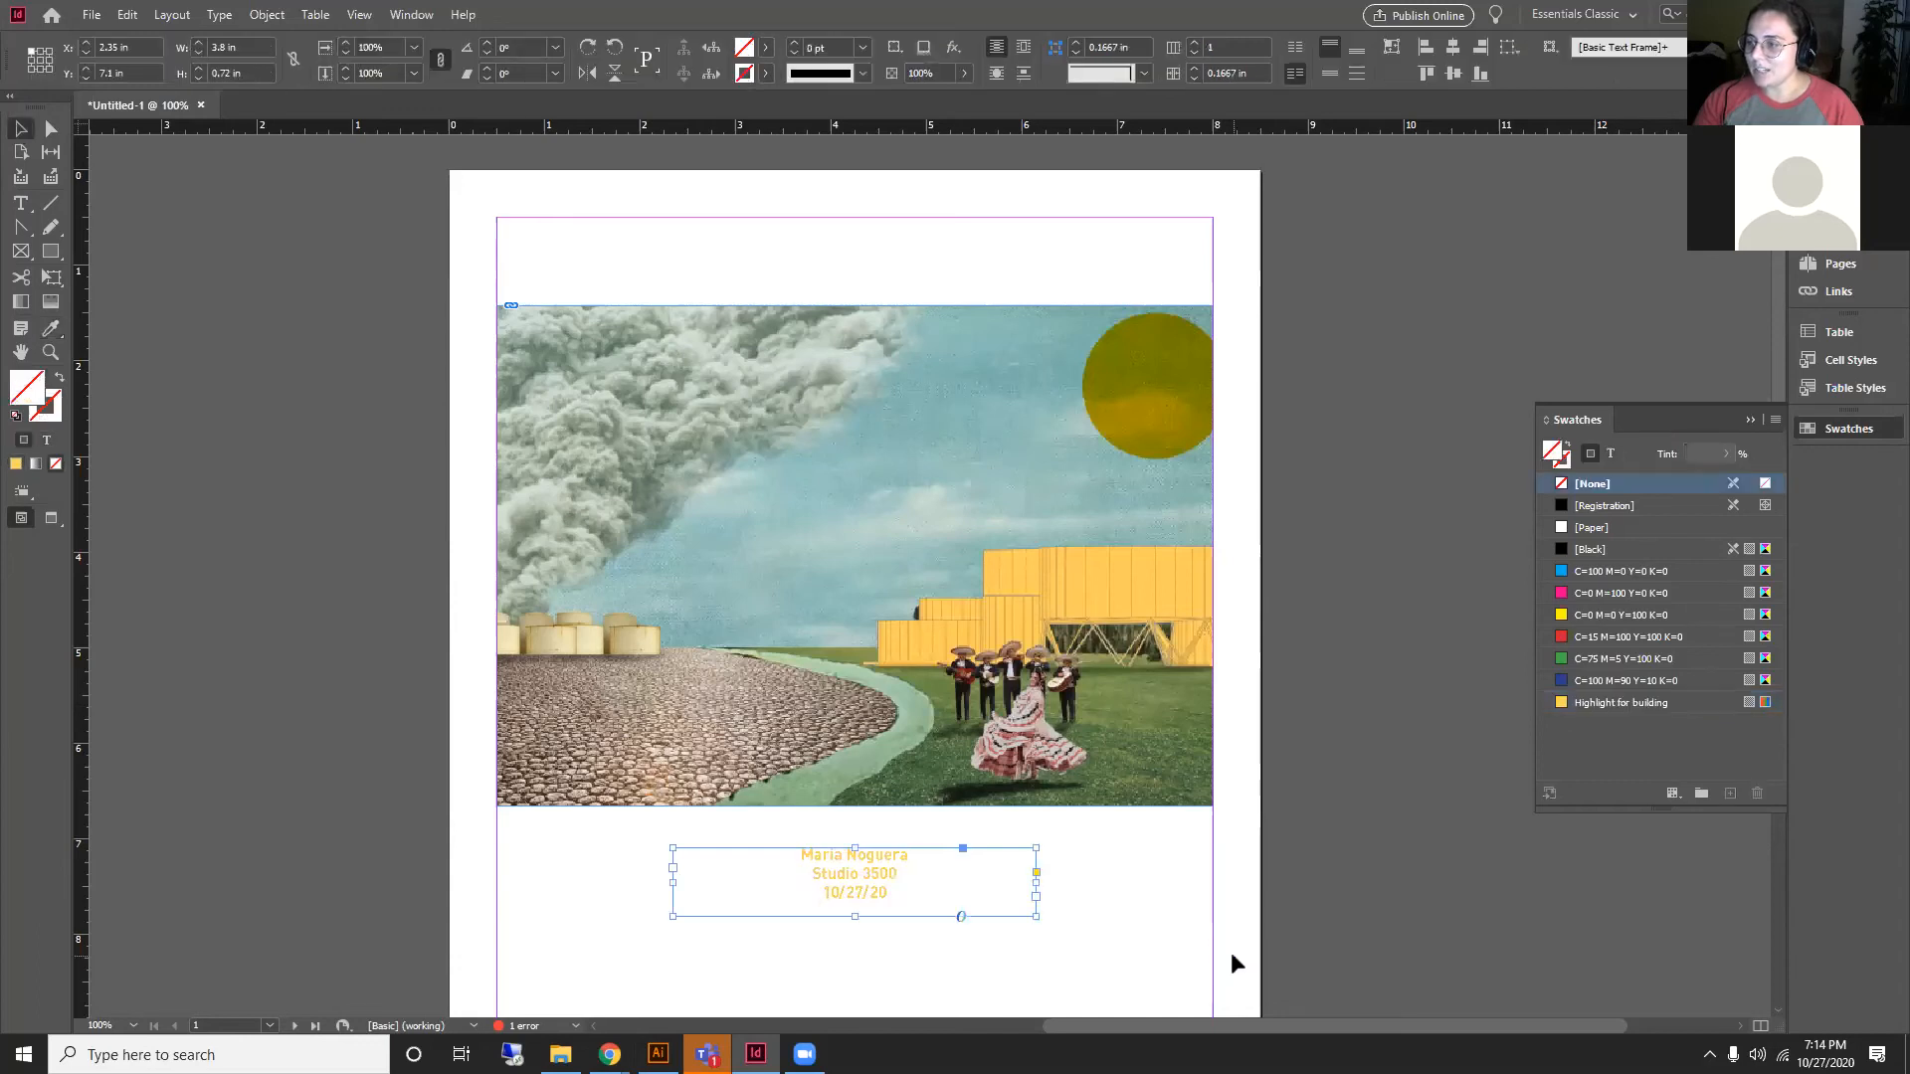
pyautogui.click(1232, 962)
pyautogui.scroll(2, 905, 927)
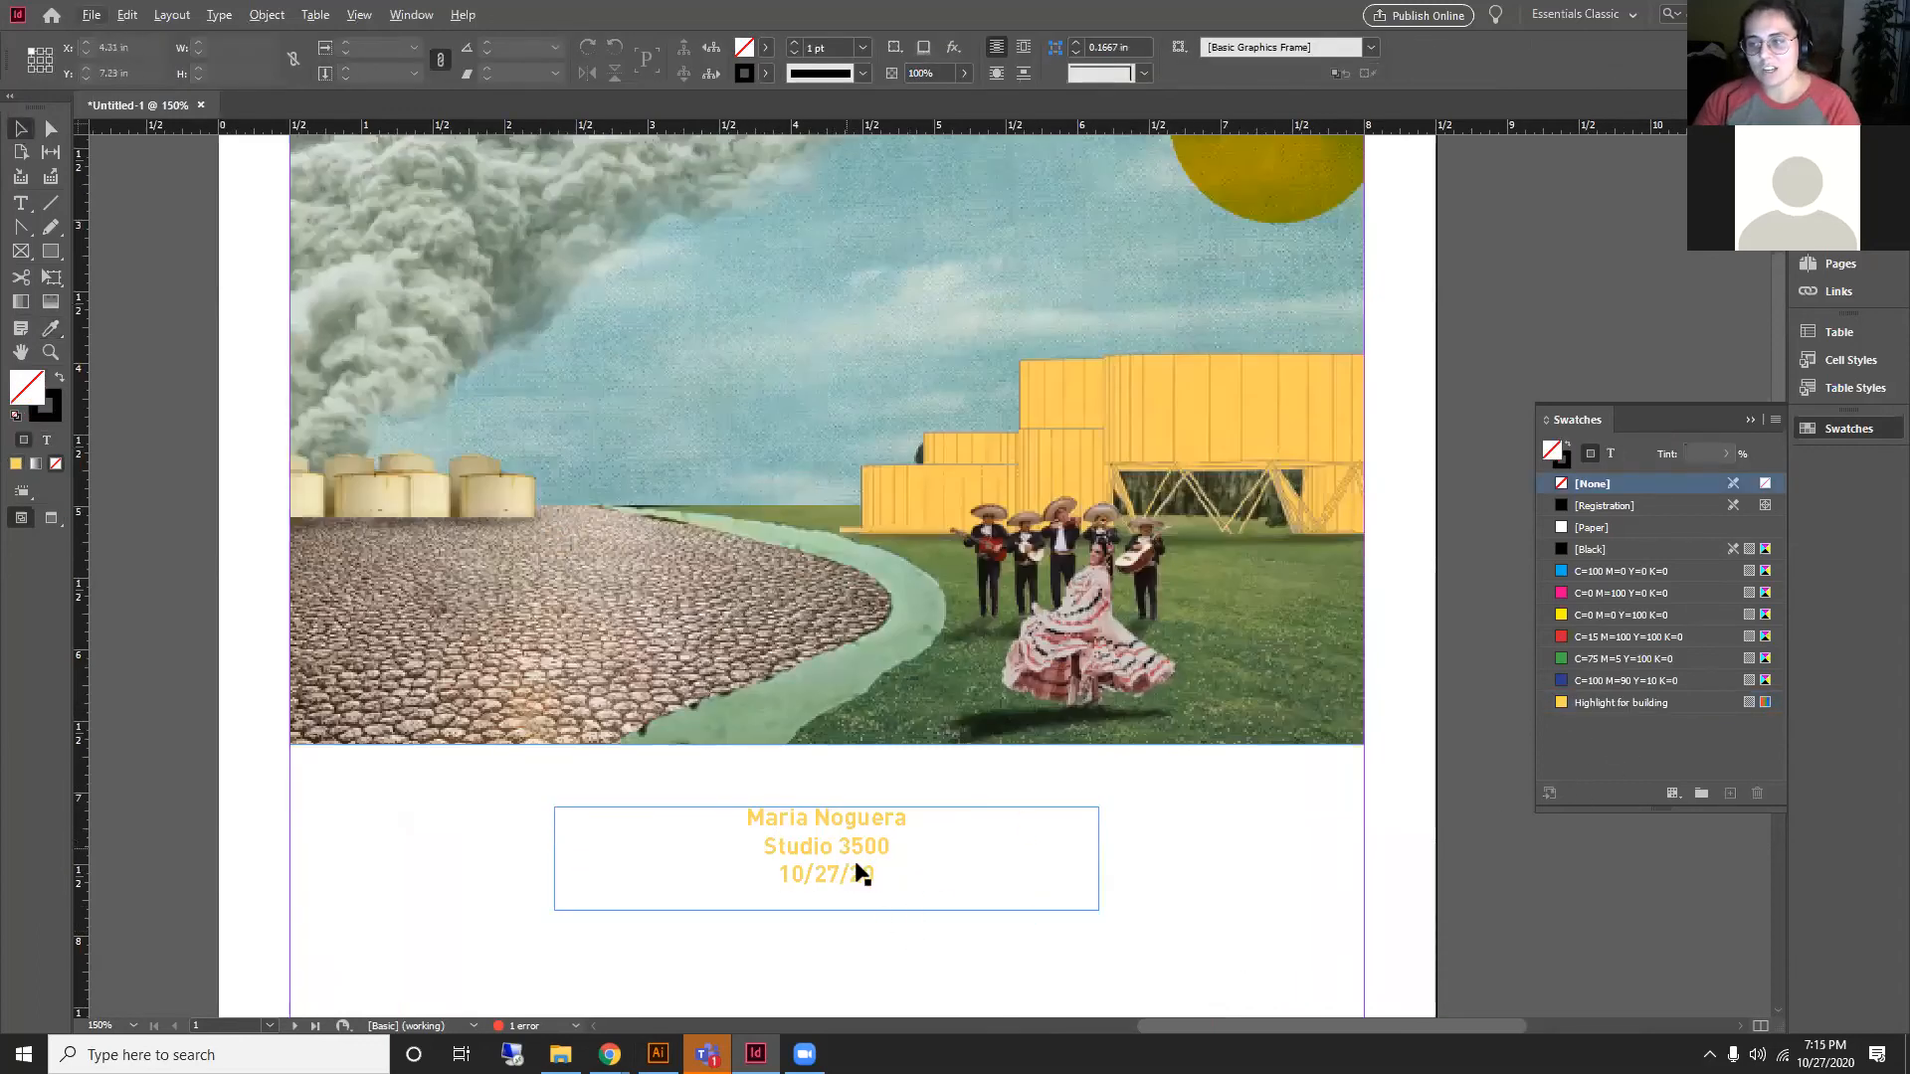
pyautogui.press('i')
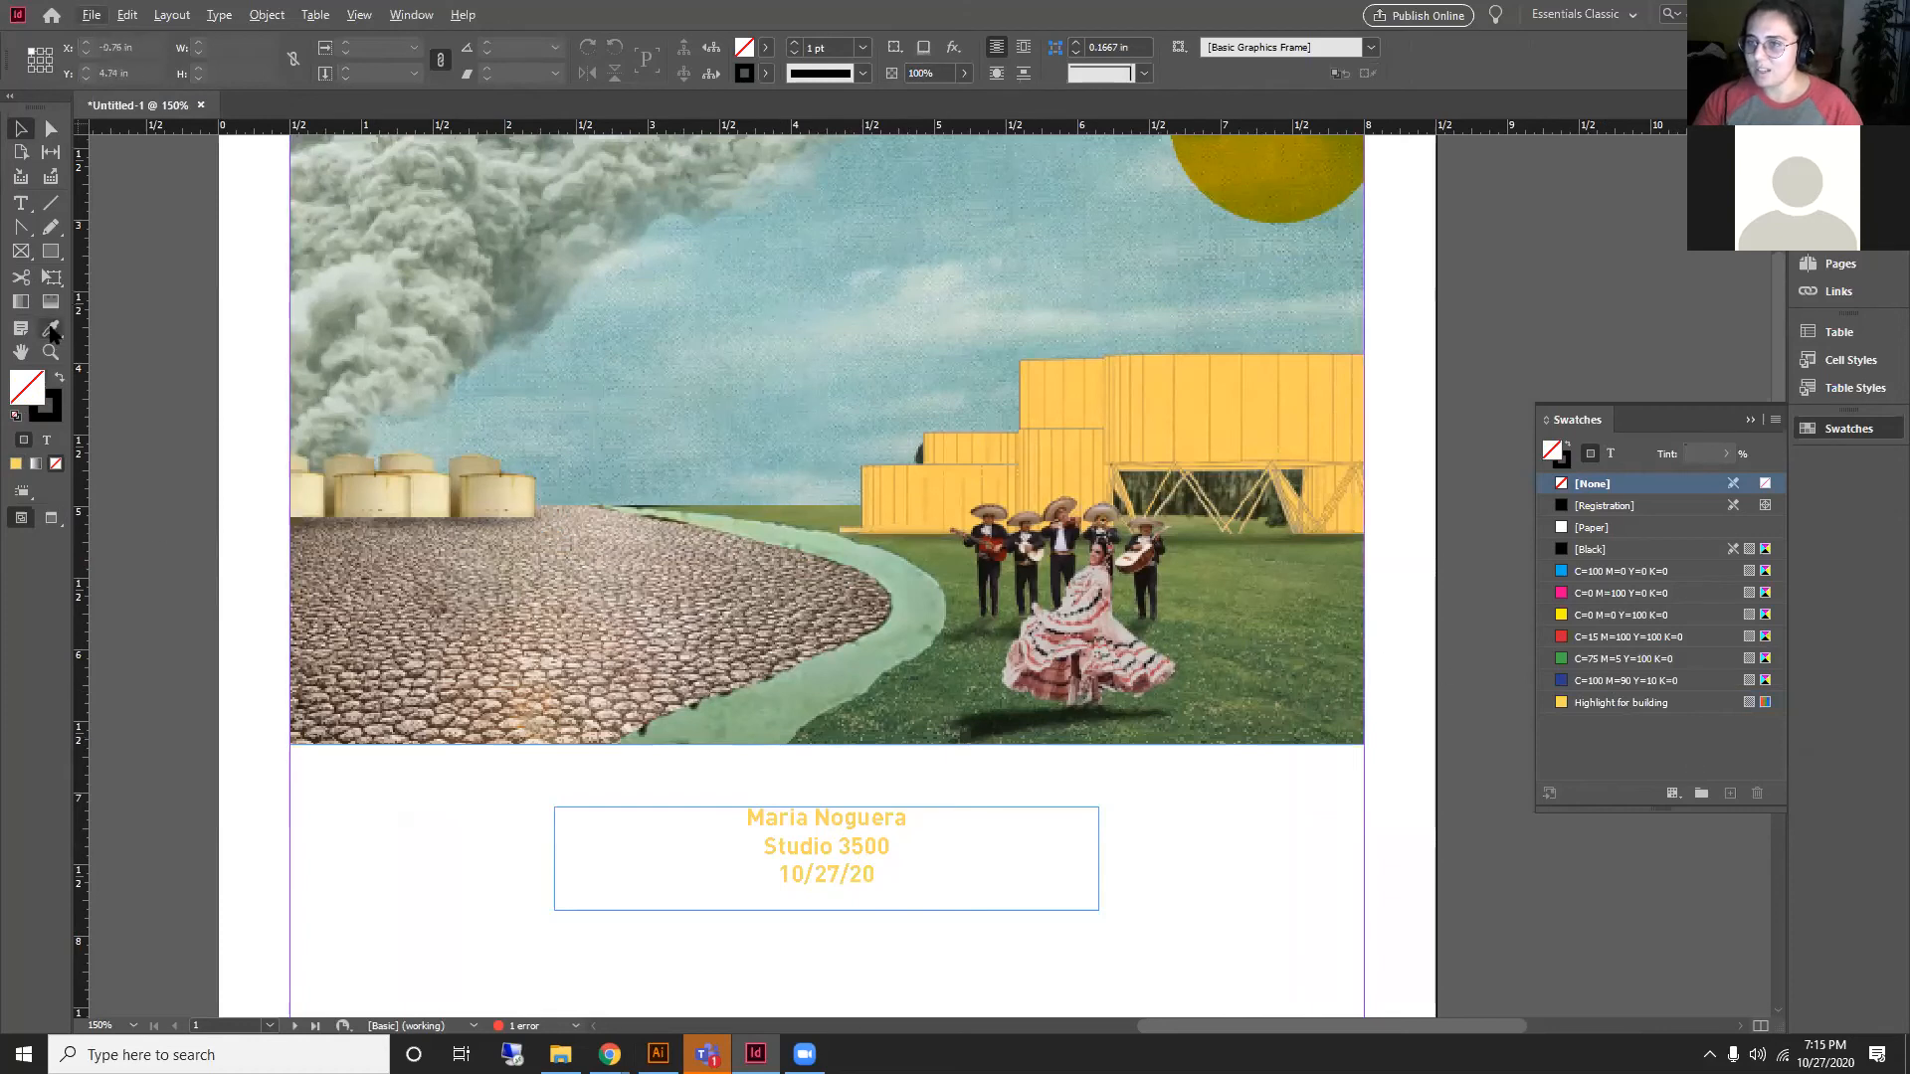
pyautogui.click(1271, 629)
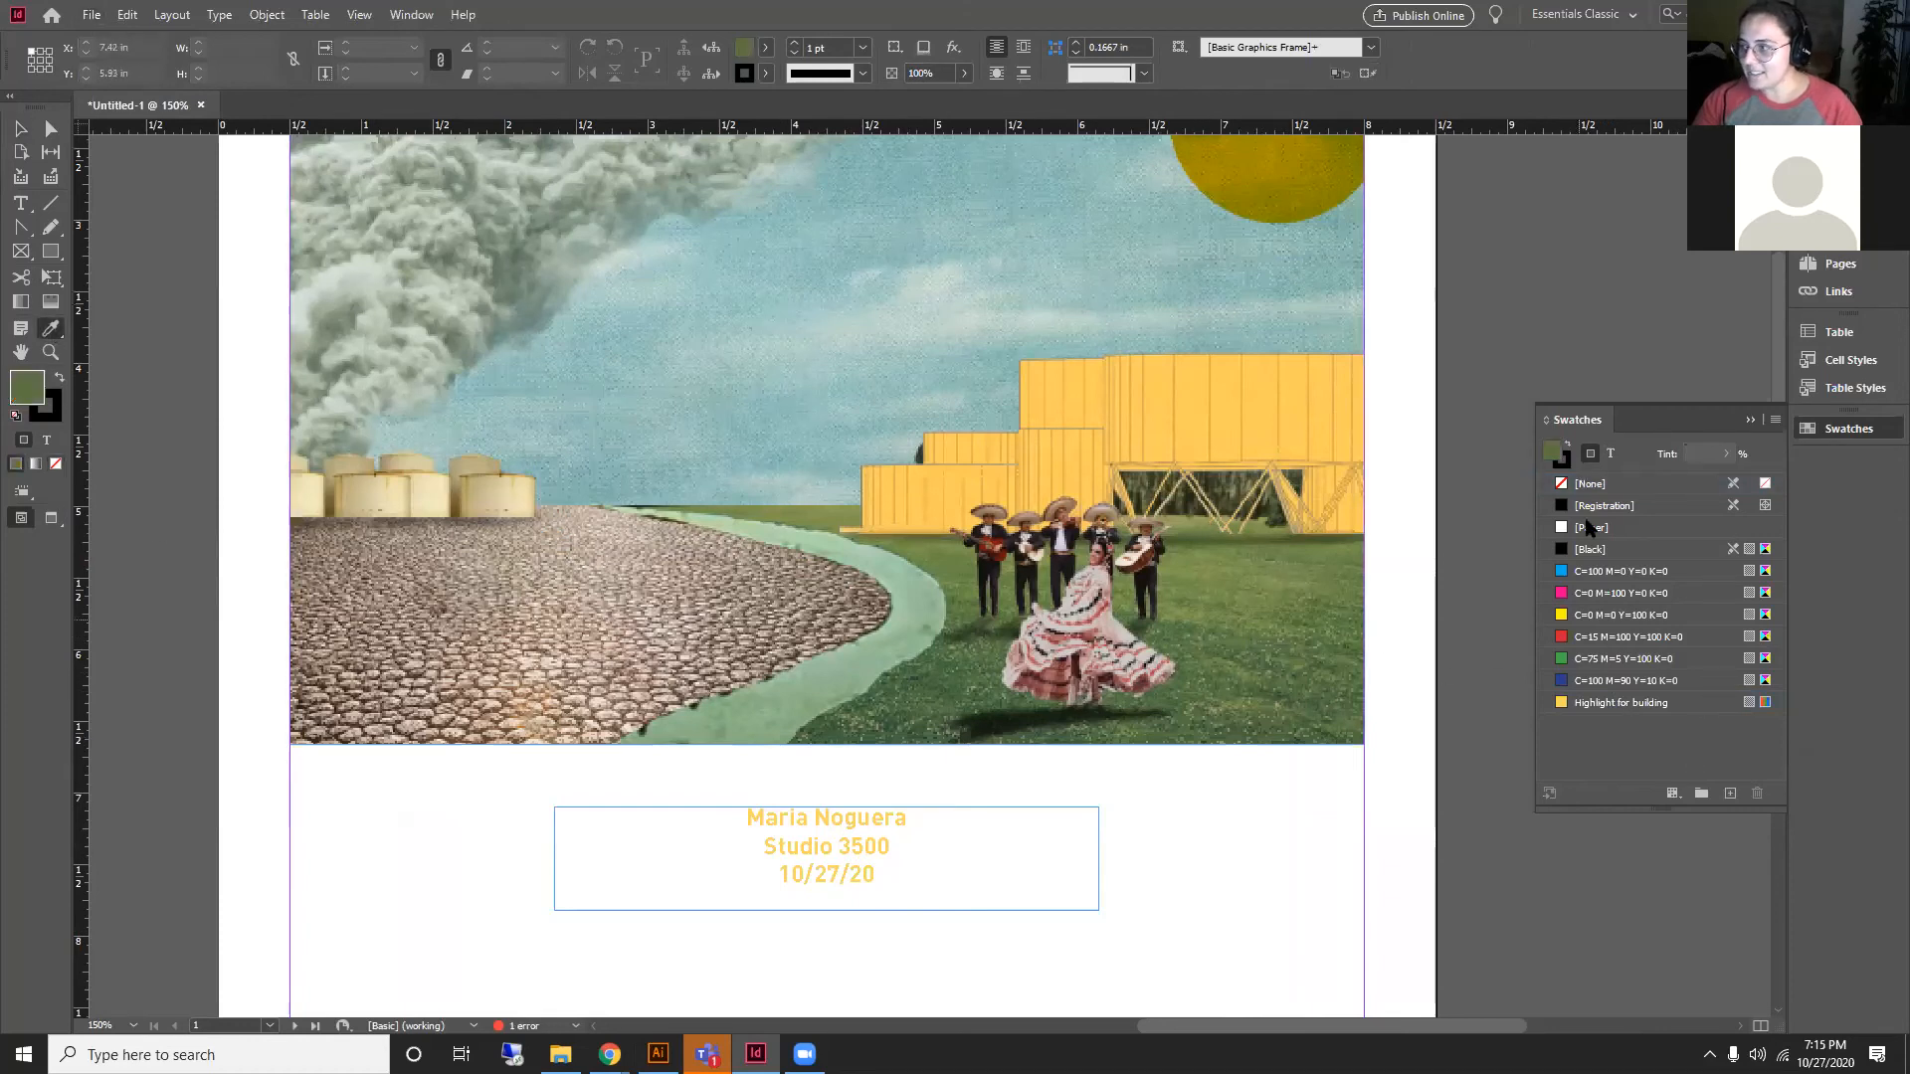
# Step: Add the sampled grass green to the document's swatches
pyautogui.click(1836, 155)
pyautogui.click(1773, 117)
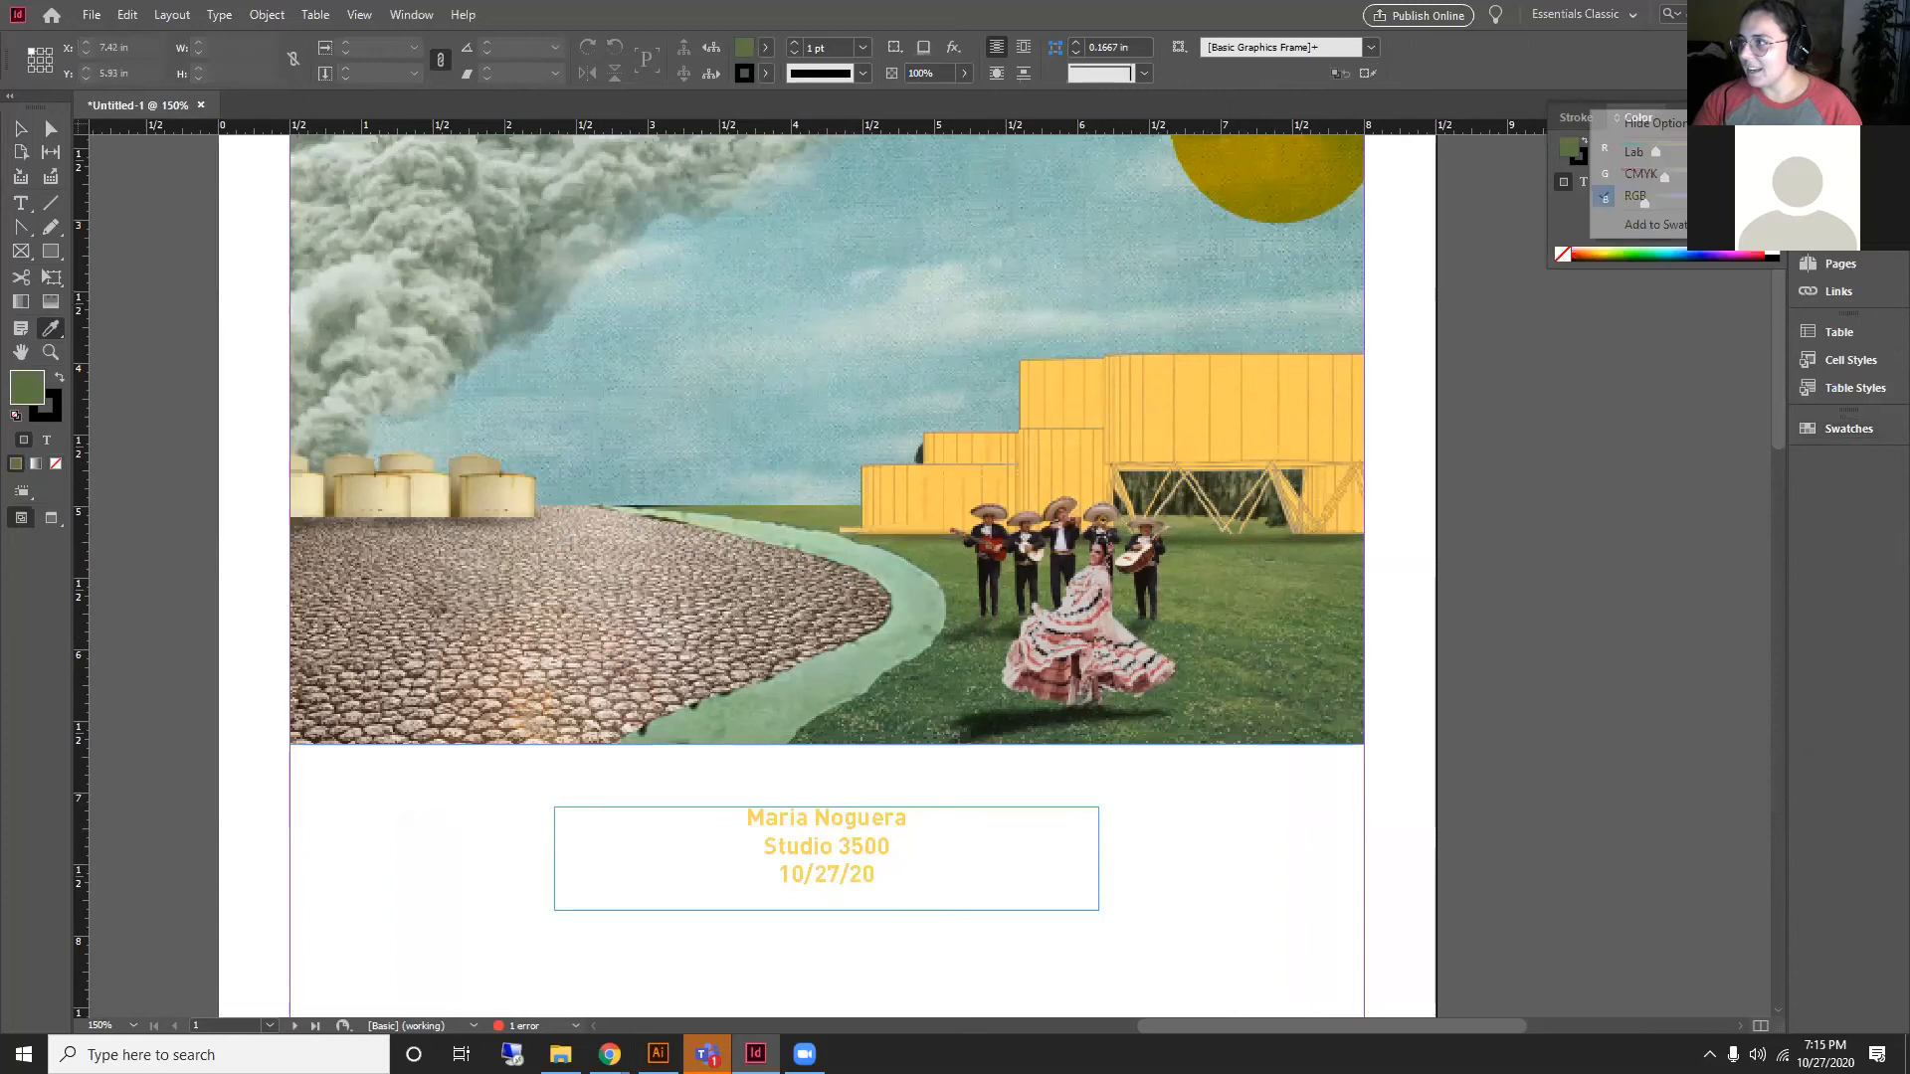
pyautogui.click(1703, 224)
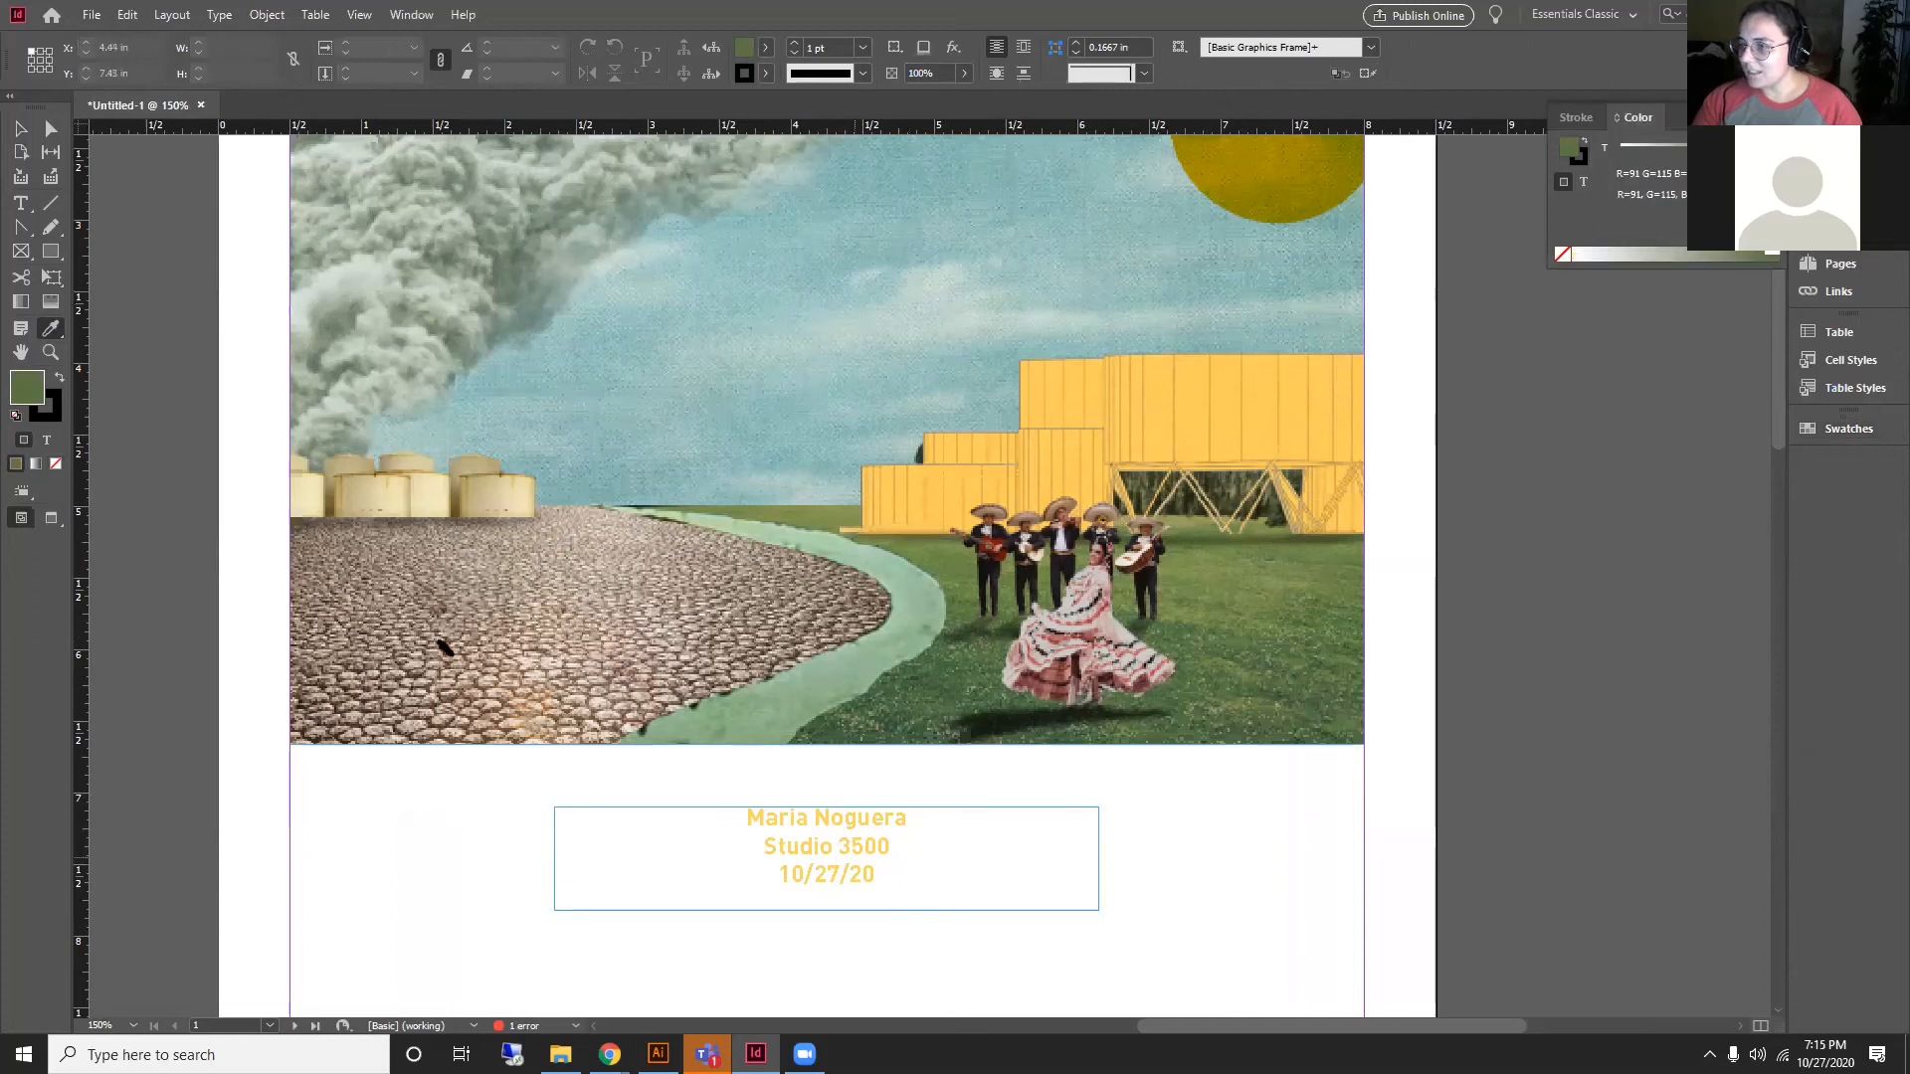
pyautogui.click(20, 129)
pyautogui.click(793, 844)
pyautogui.tripleClick(794, 844)
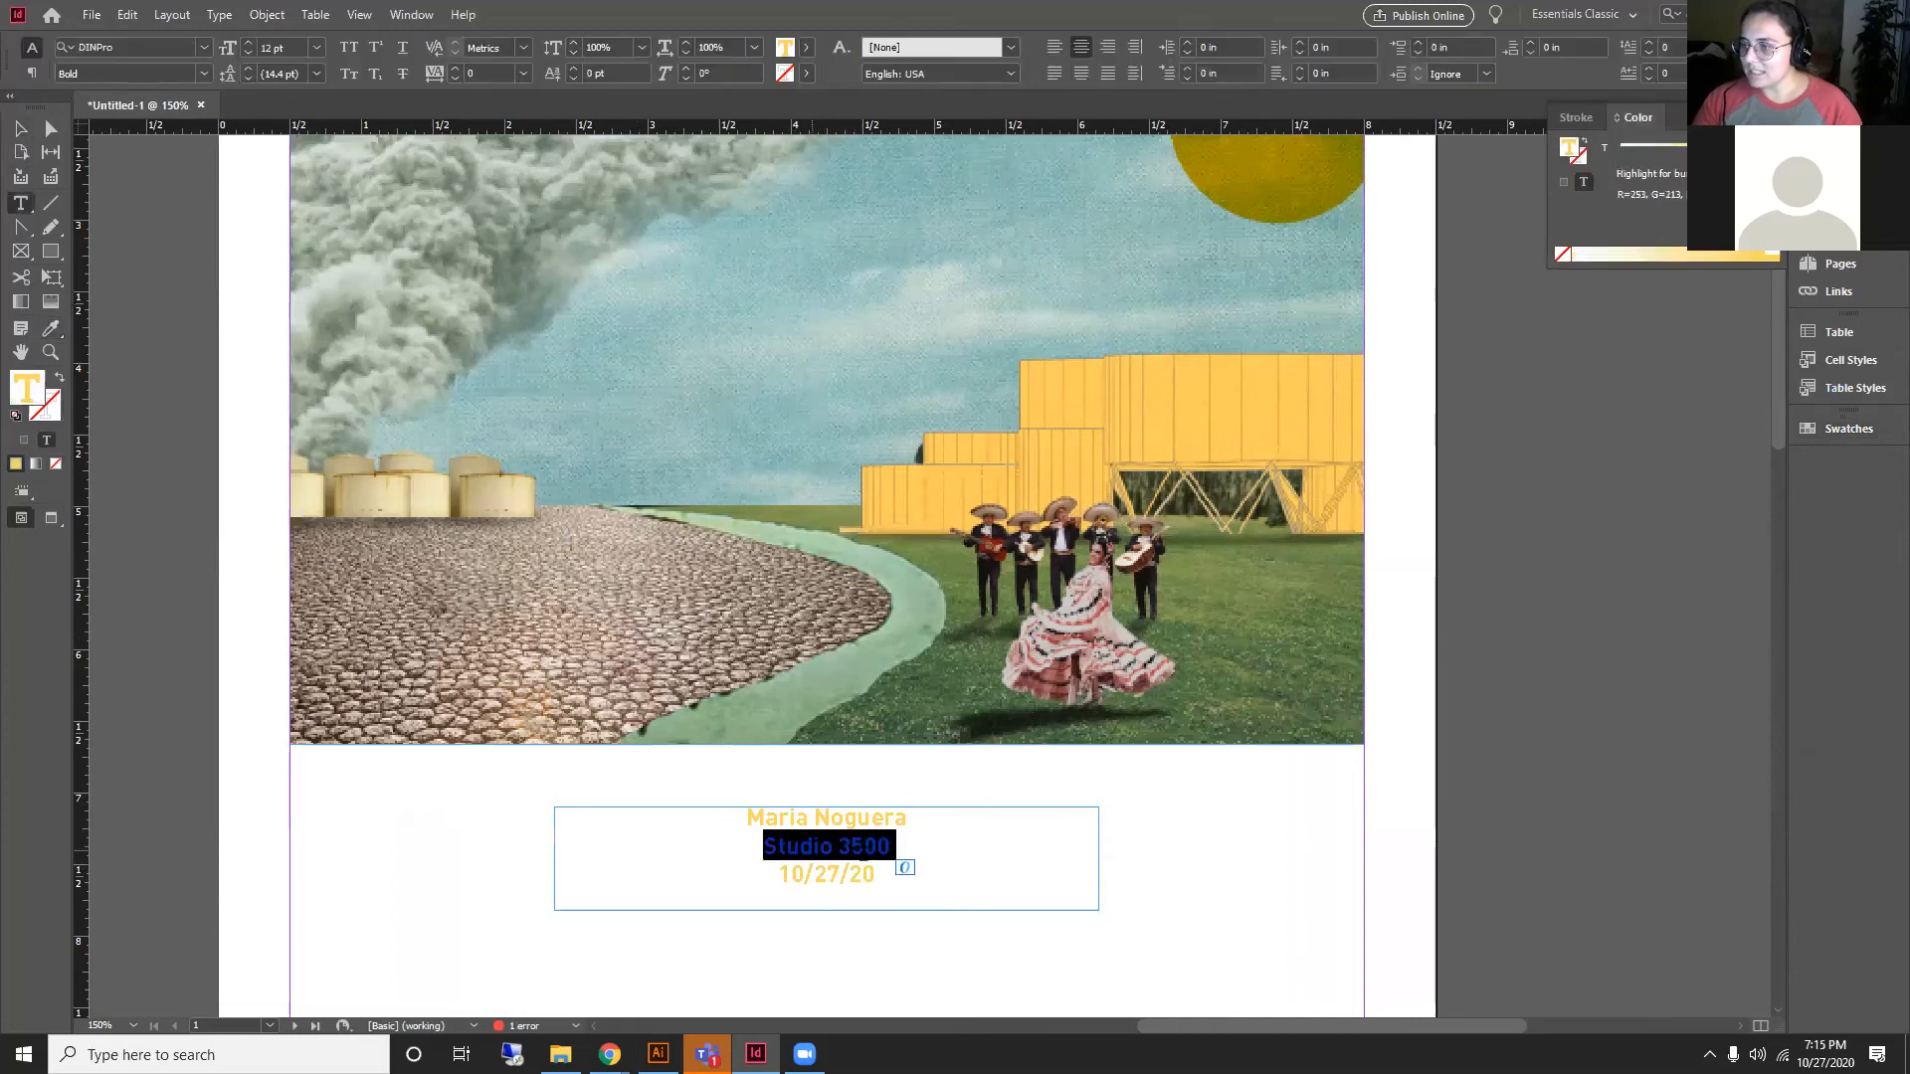
pyautogui.press('Escape')
pyautogui.click(1232, 786)
# Step: Select the cover text frame and fill the frame with the green swatch R=91 G=115 B=65
pyautogui.click(1068, 821)
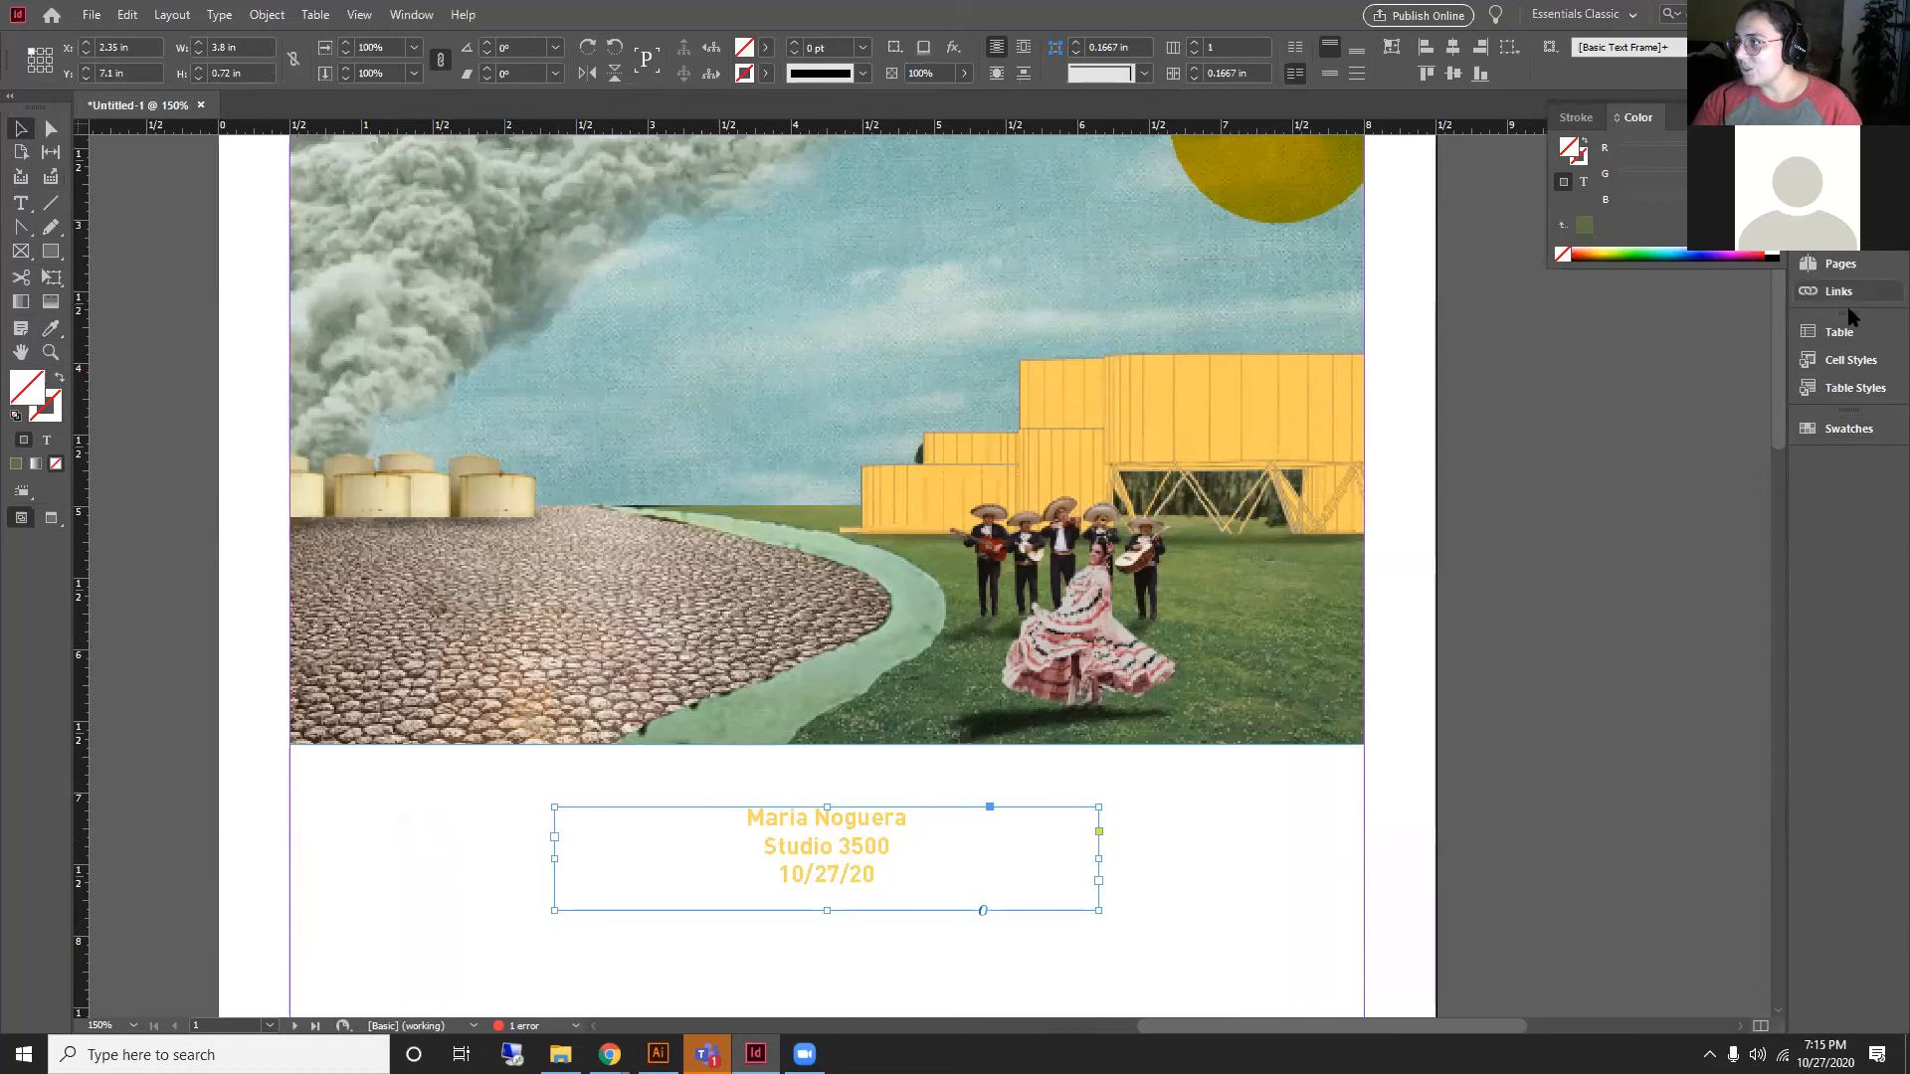
pyautogui.click(1756, 117)
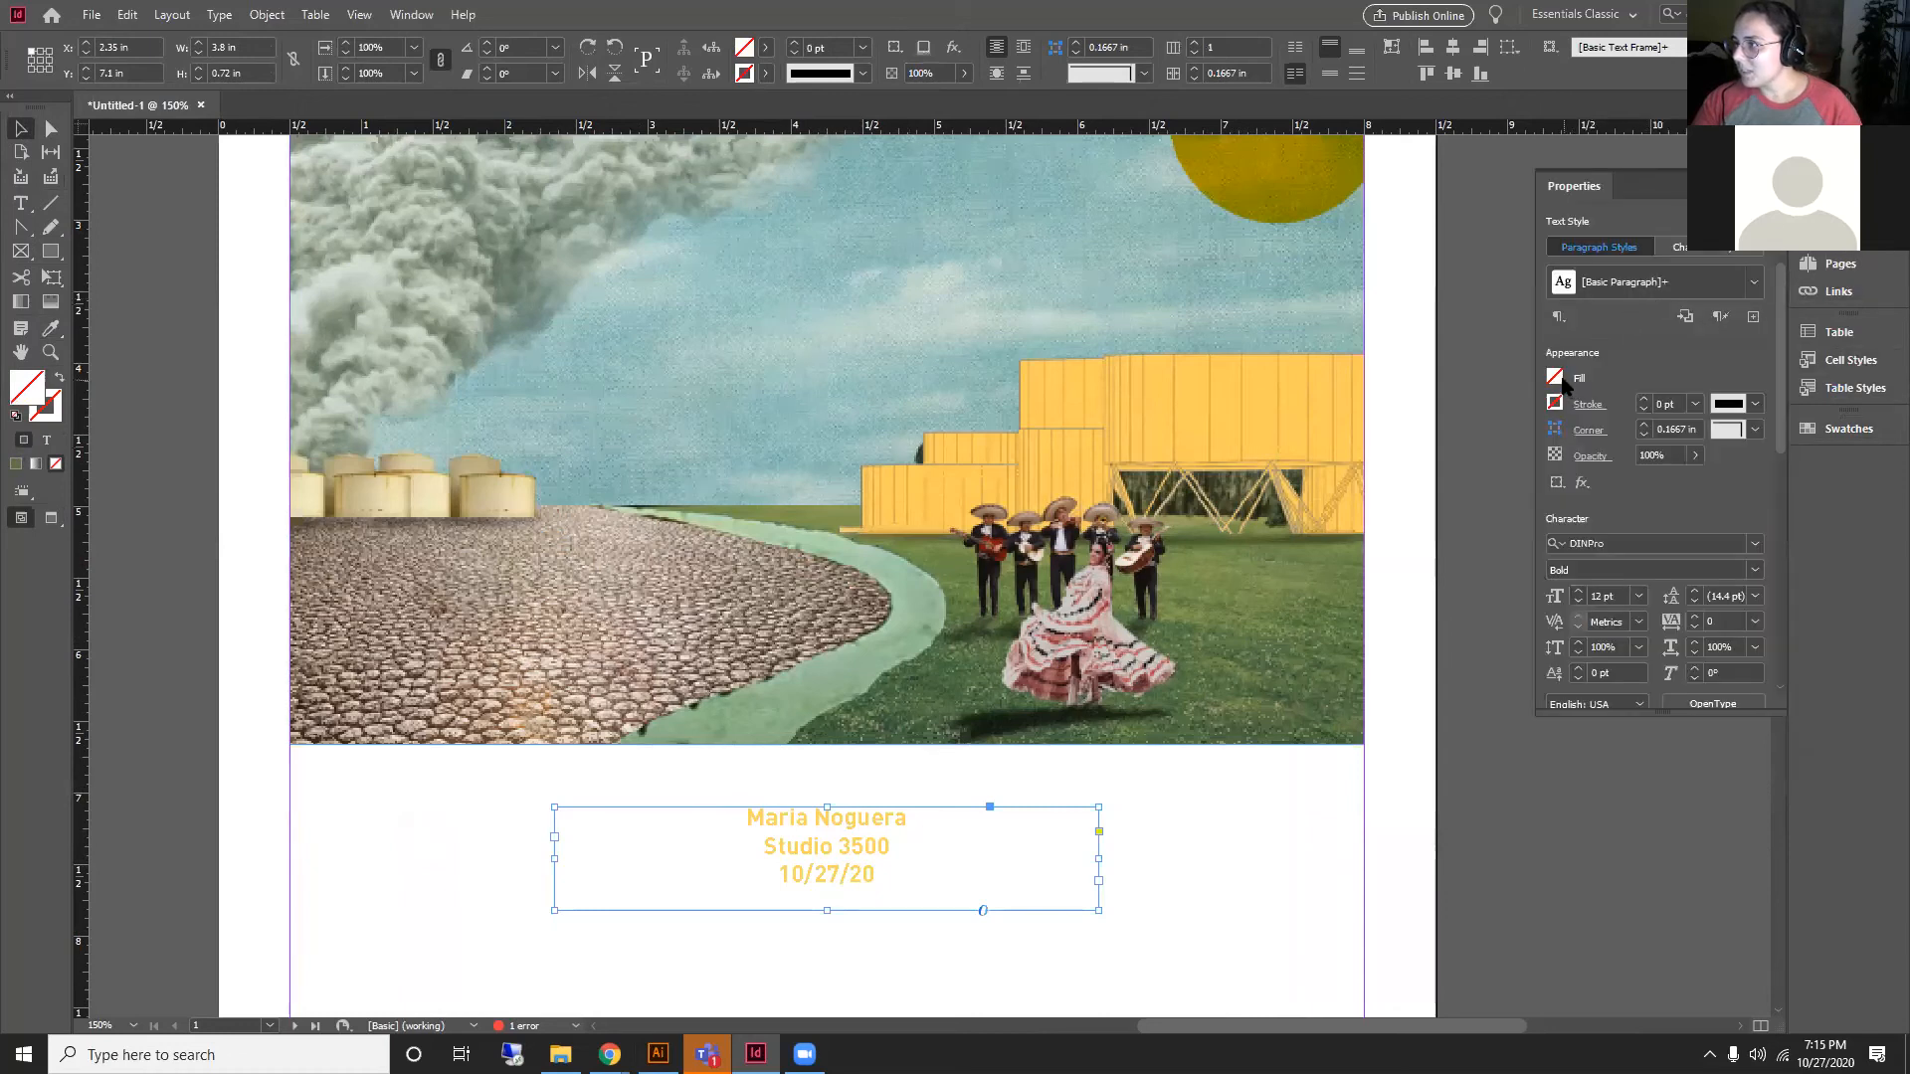
pyautogui.click(1554, 377)
pyautogui.click(1557, 377)
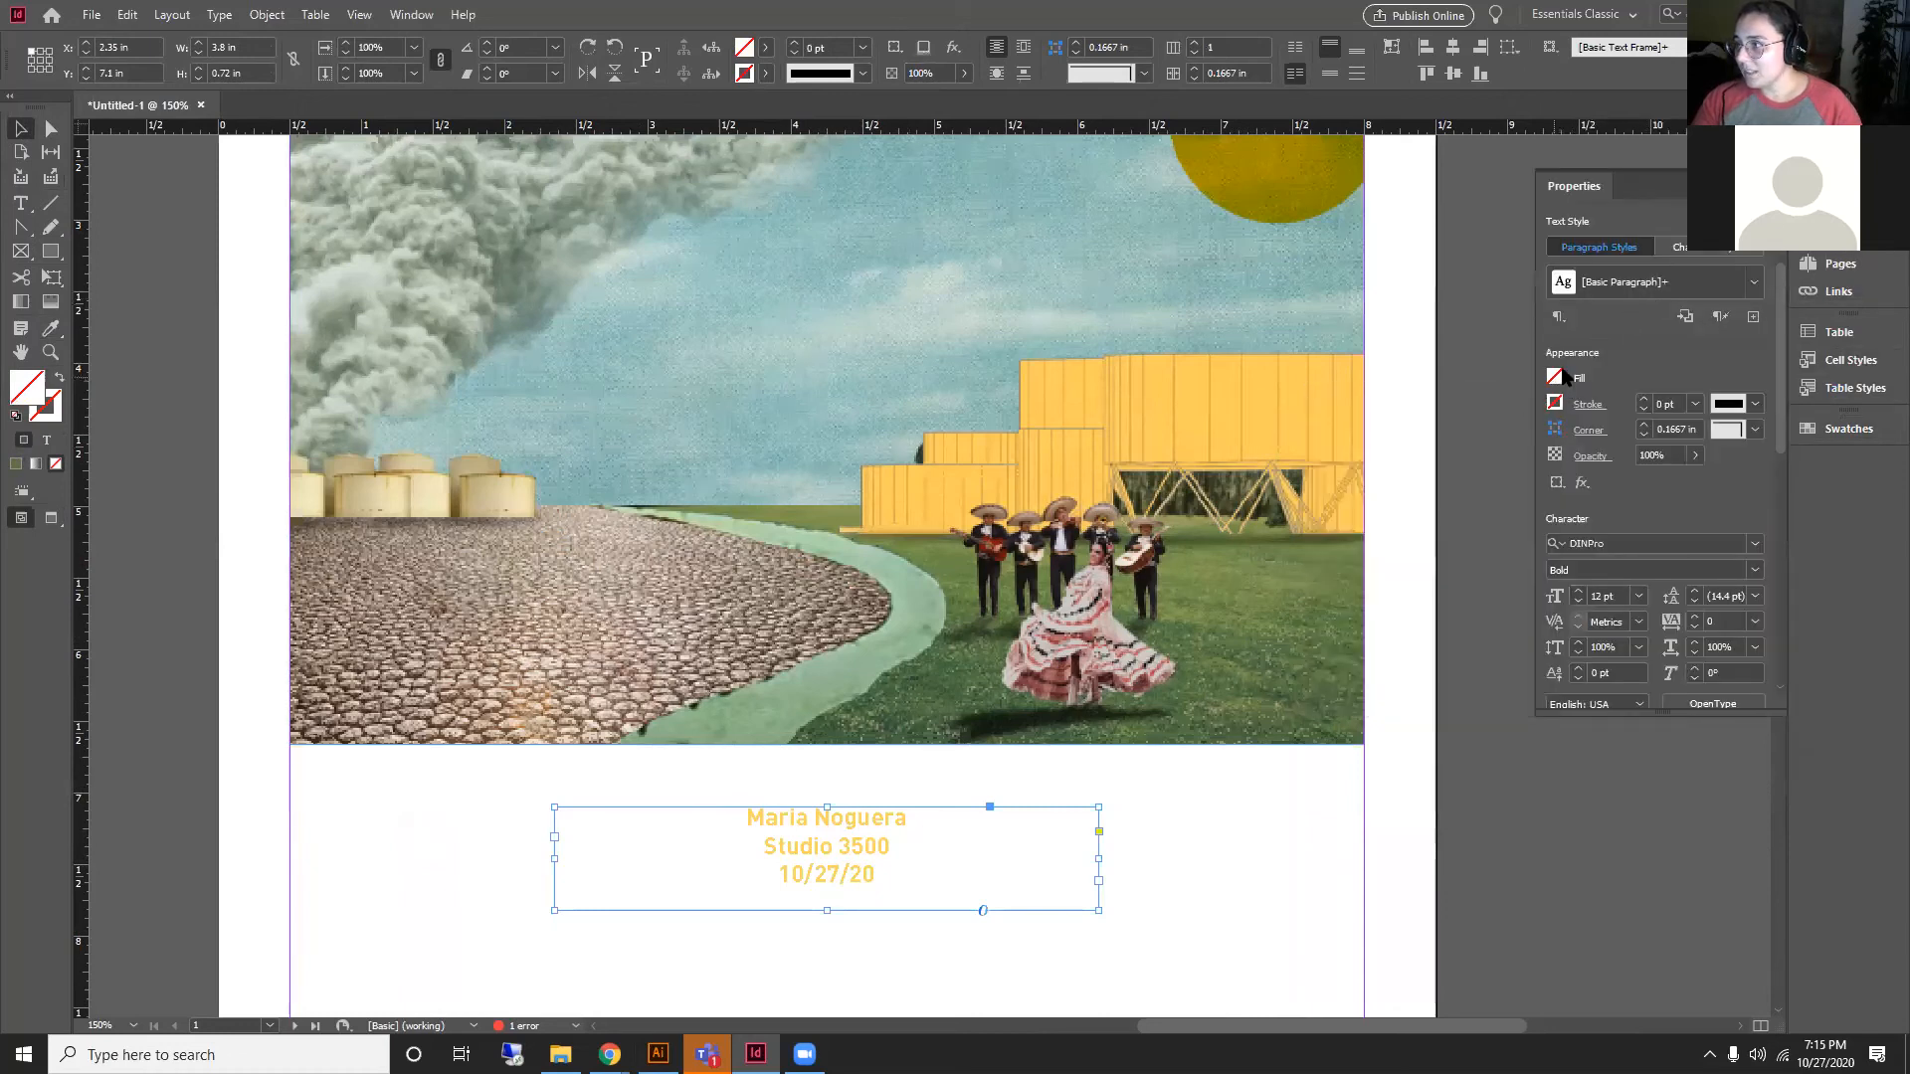
pyautogui.click(1559, 376)
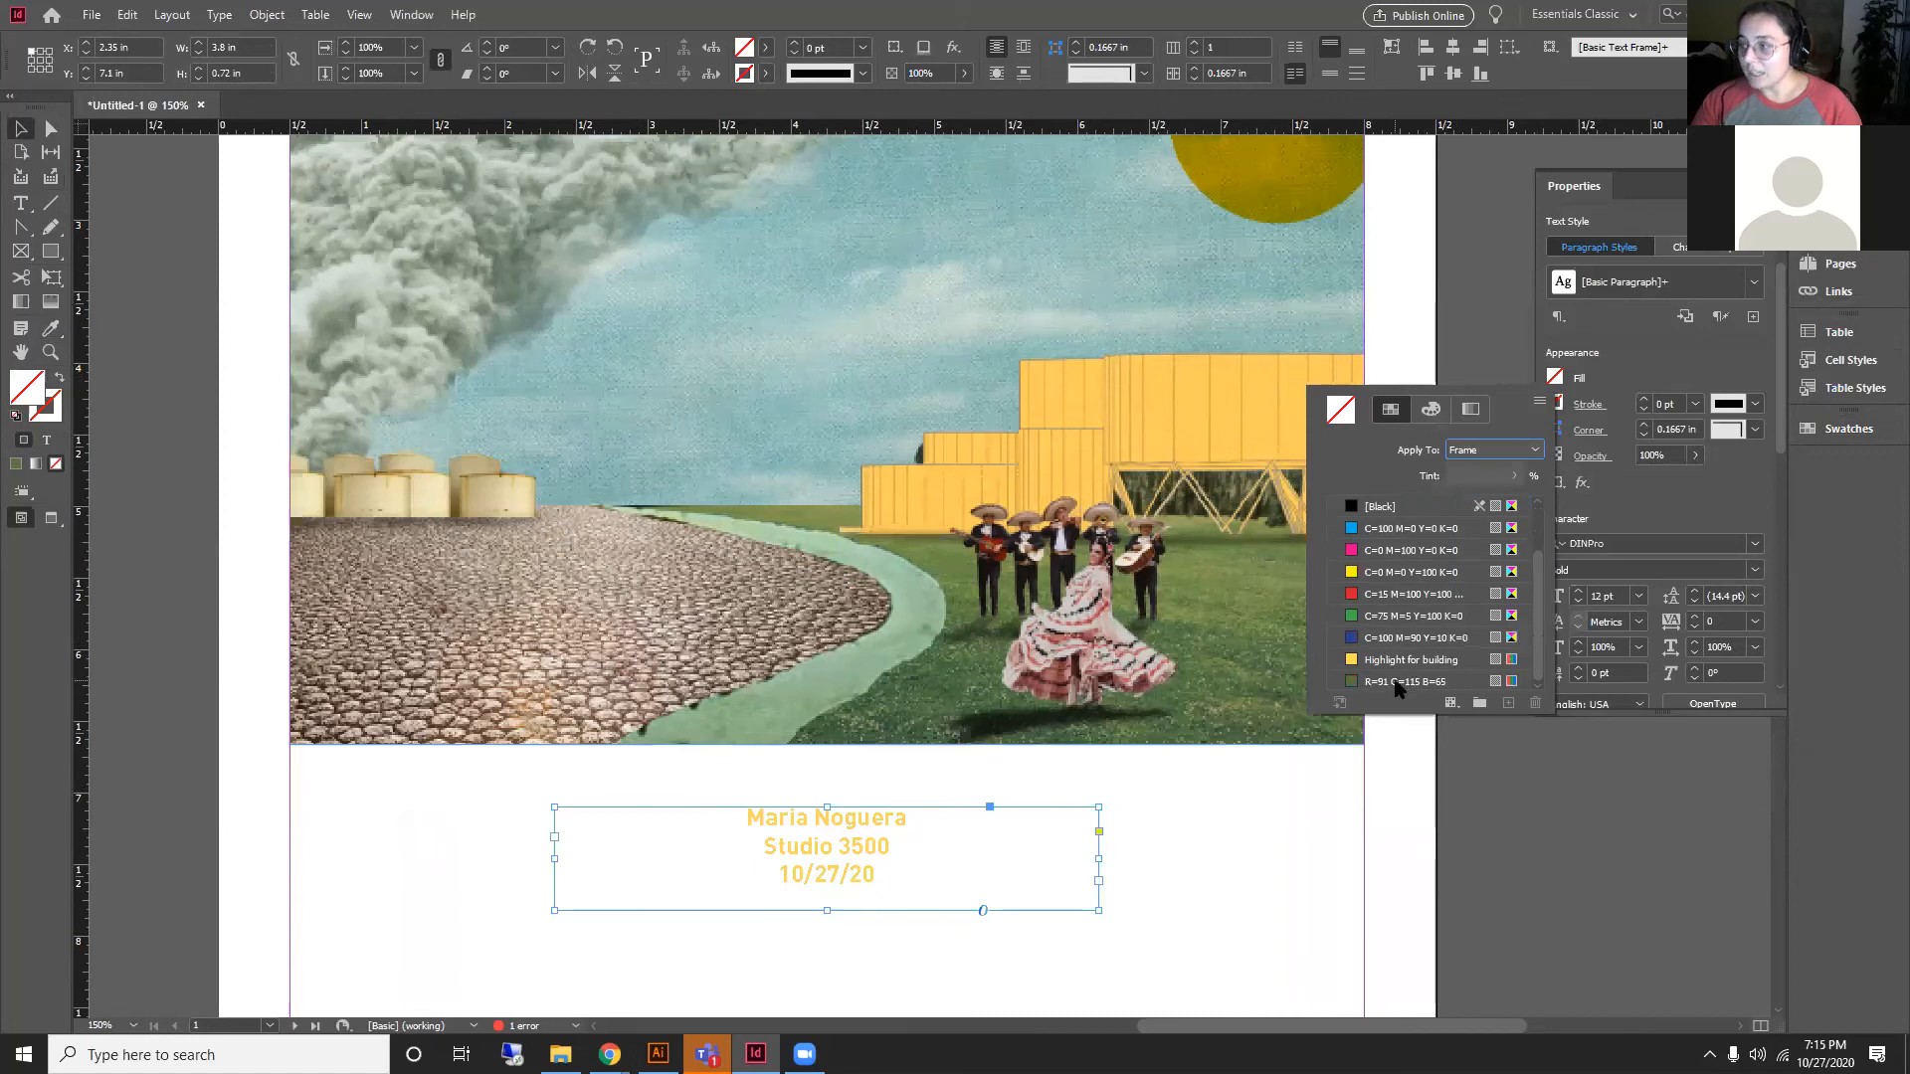
pyautogui.click(1398, 682)
pyautogui.scroll(-1, 1134, 711)
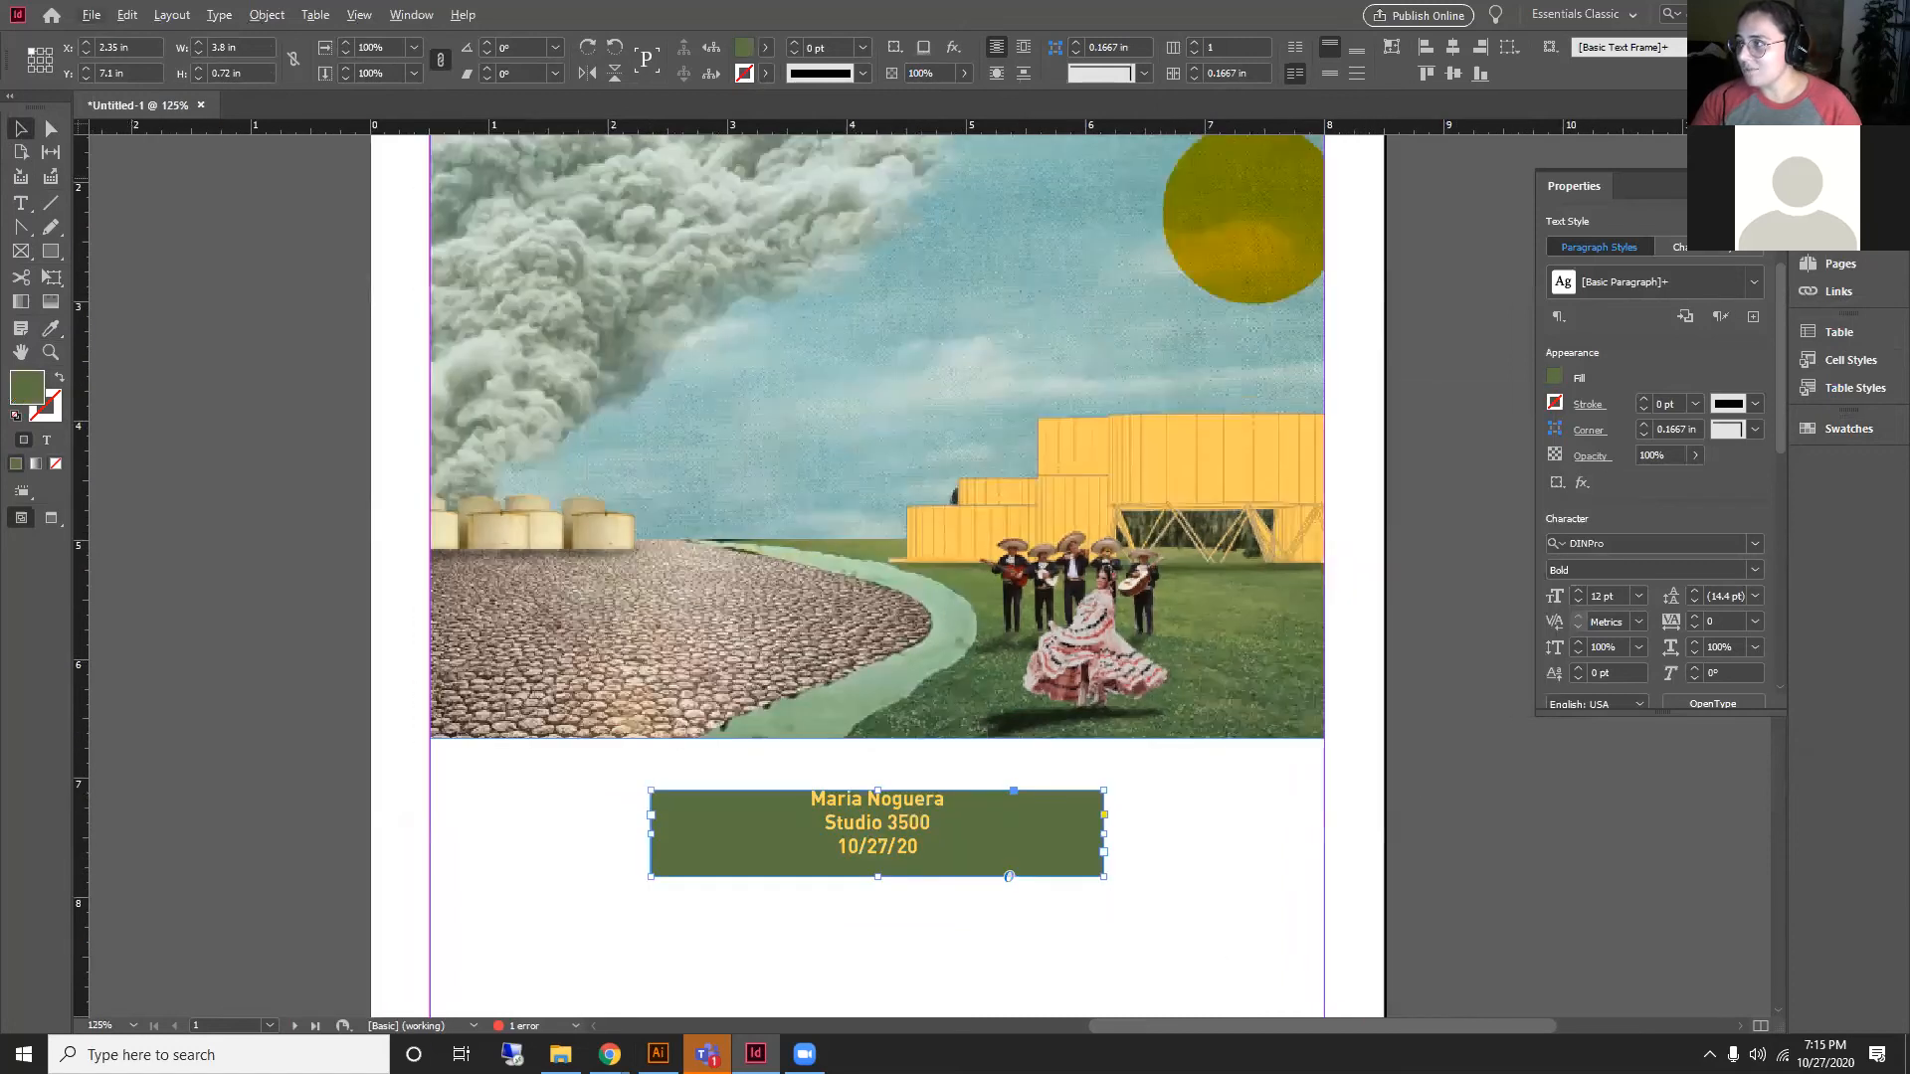
pyautogui.click(1776, 177)
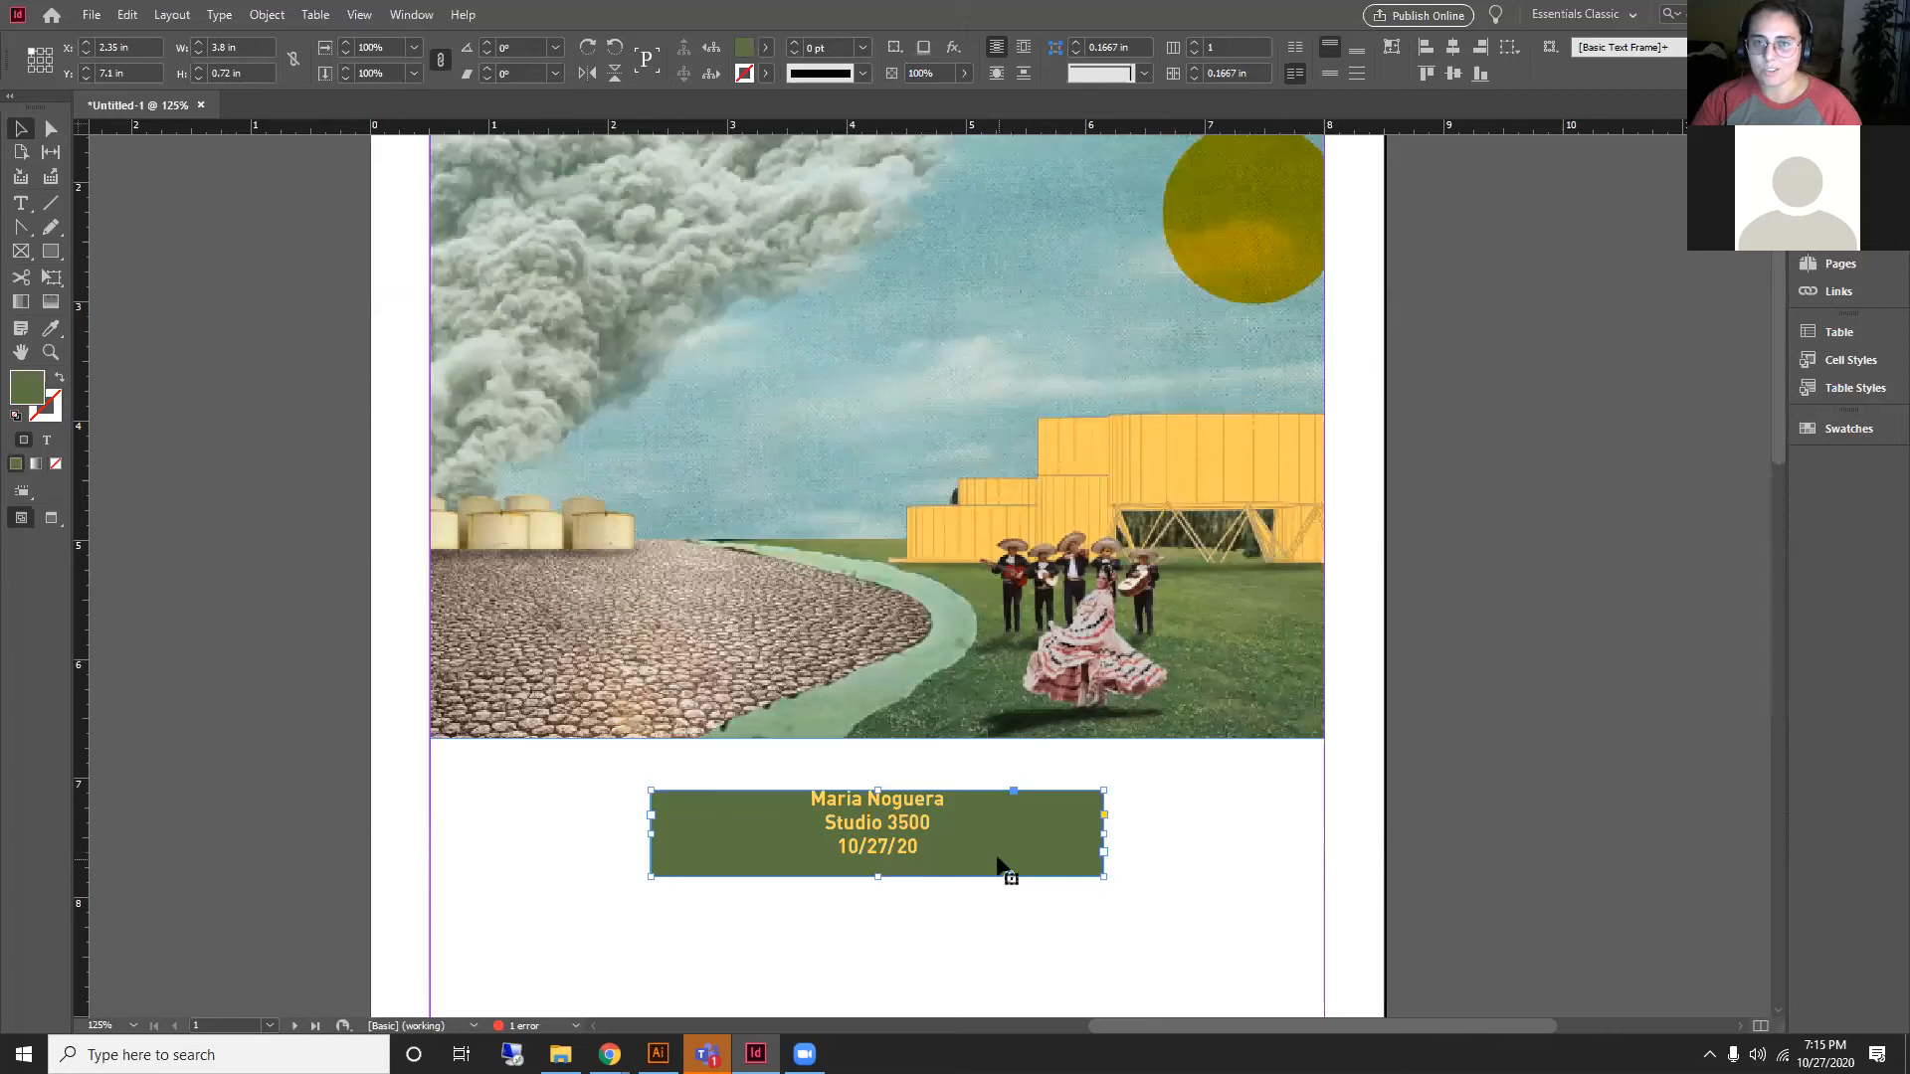
pyautogui.scroll(-1, 1014, 781)
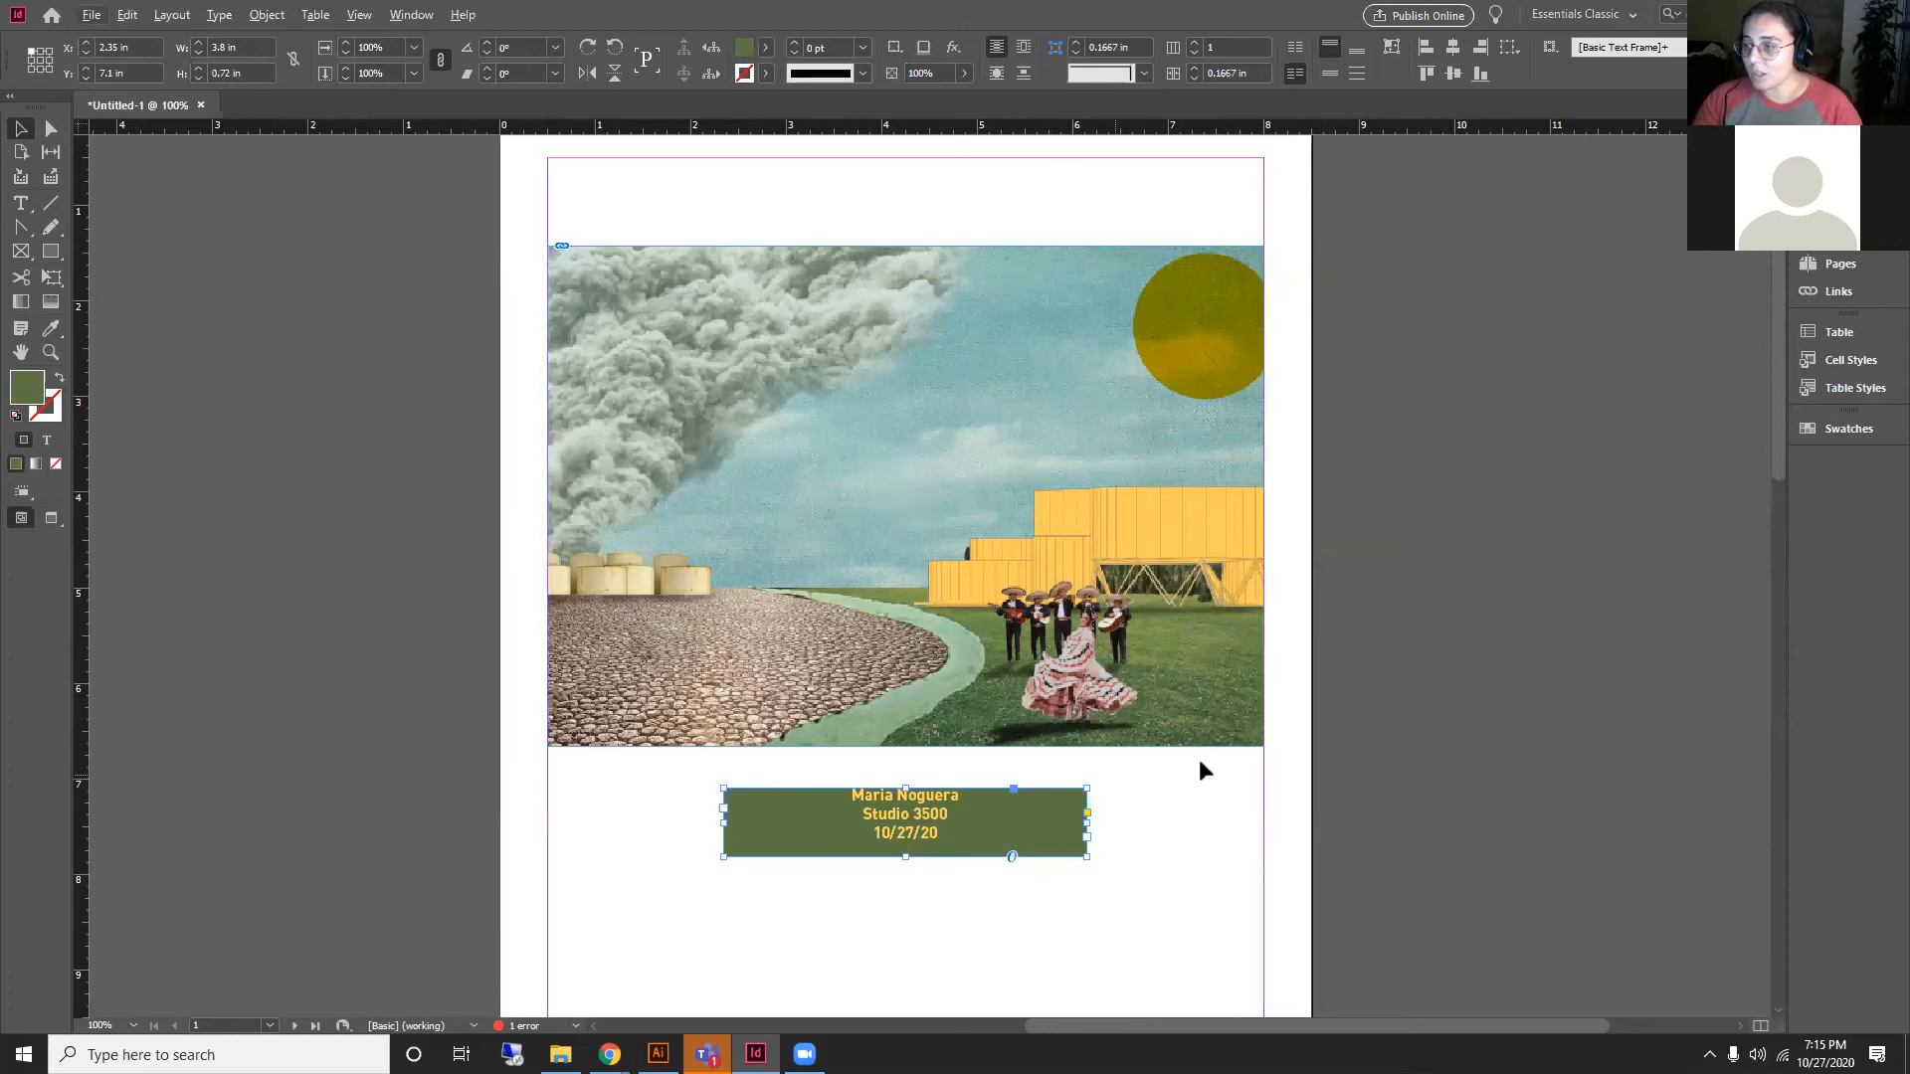
# Step: Draw a text frame about 3.48 by 1.29 in below the cover text and enter "Hi there!" in it
pyautogui.scroll(-3, 1011, 759)
pyautogui.scroll(2, 963, 648)
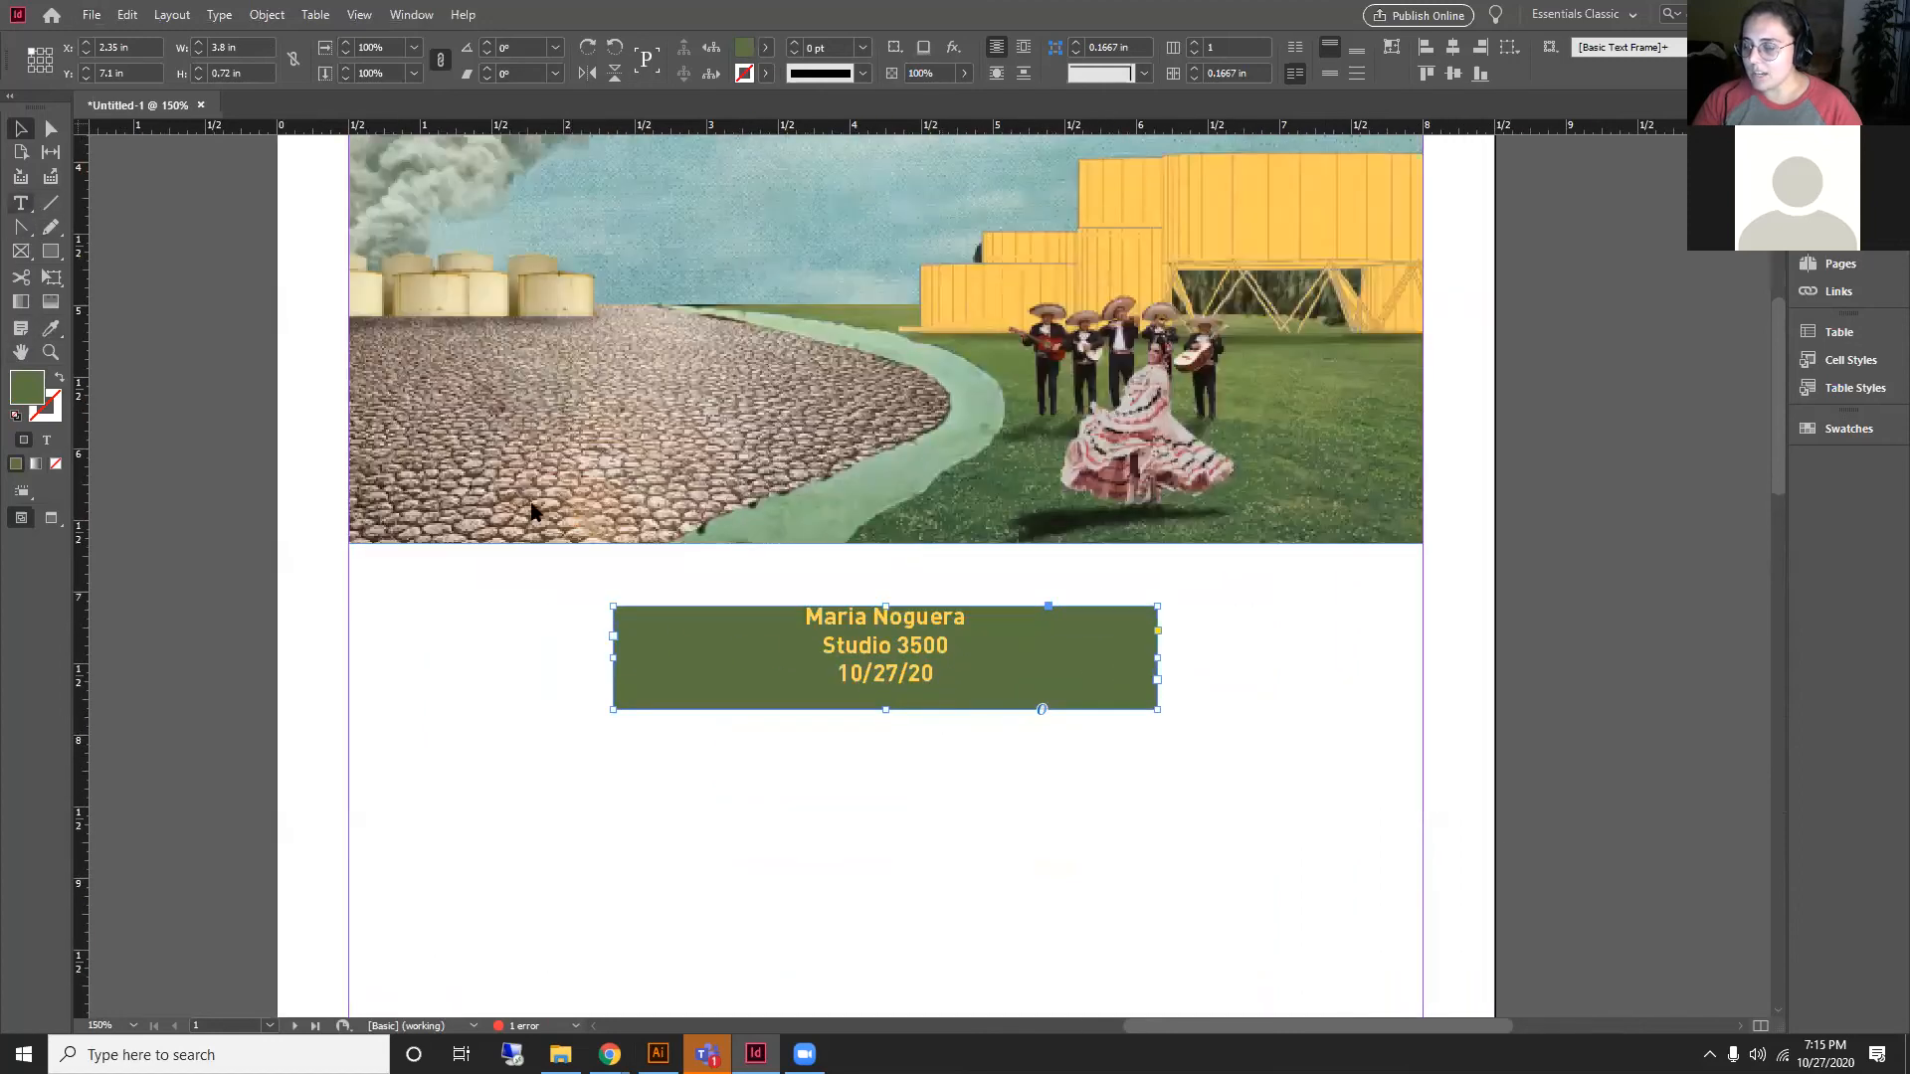
pyautogui.moveTo(630, 735); pyautogui.dragTo(1130, 921)
pyautogui.write('Hi there!')
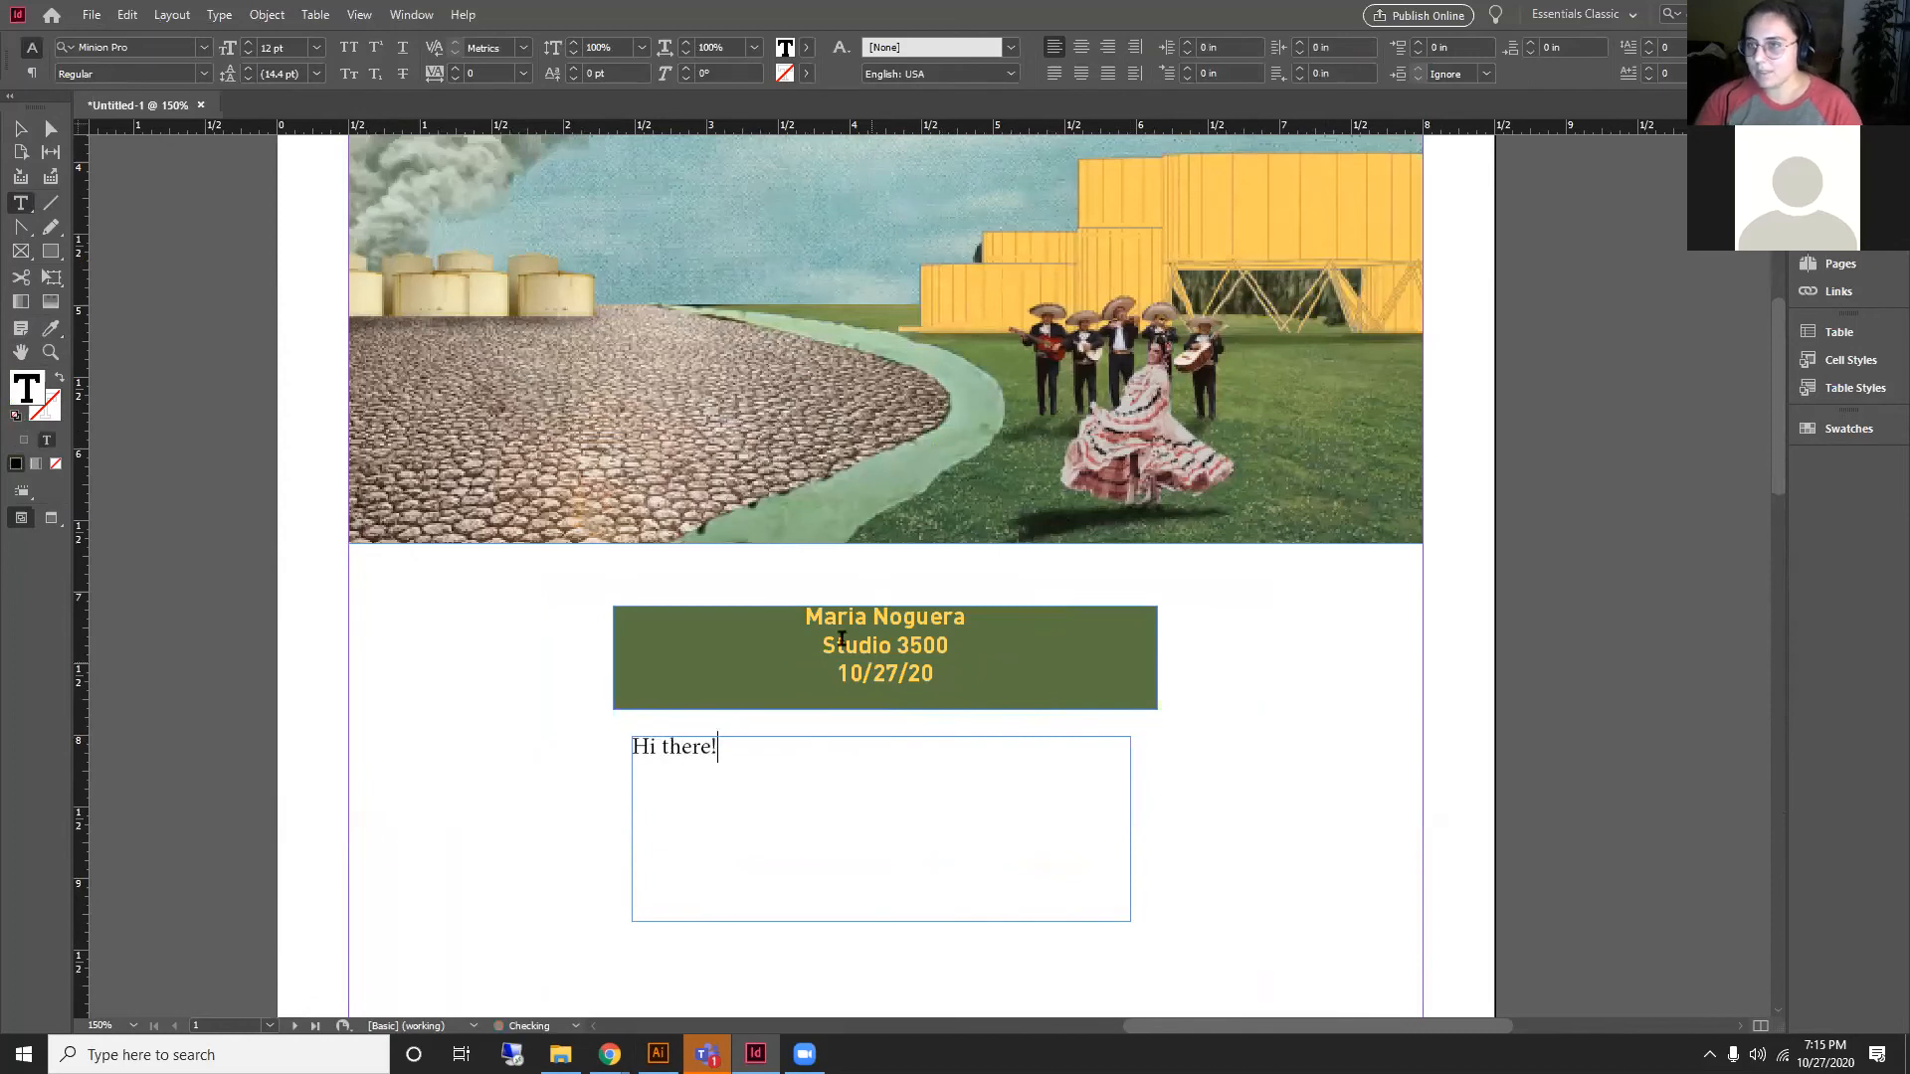
pyautogui.press('Escape')
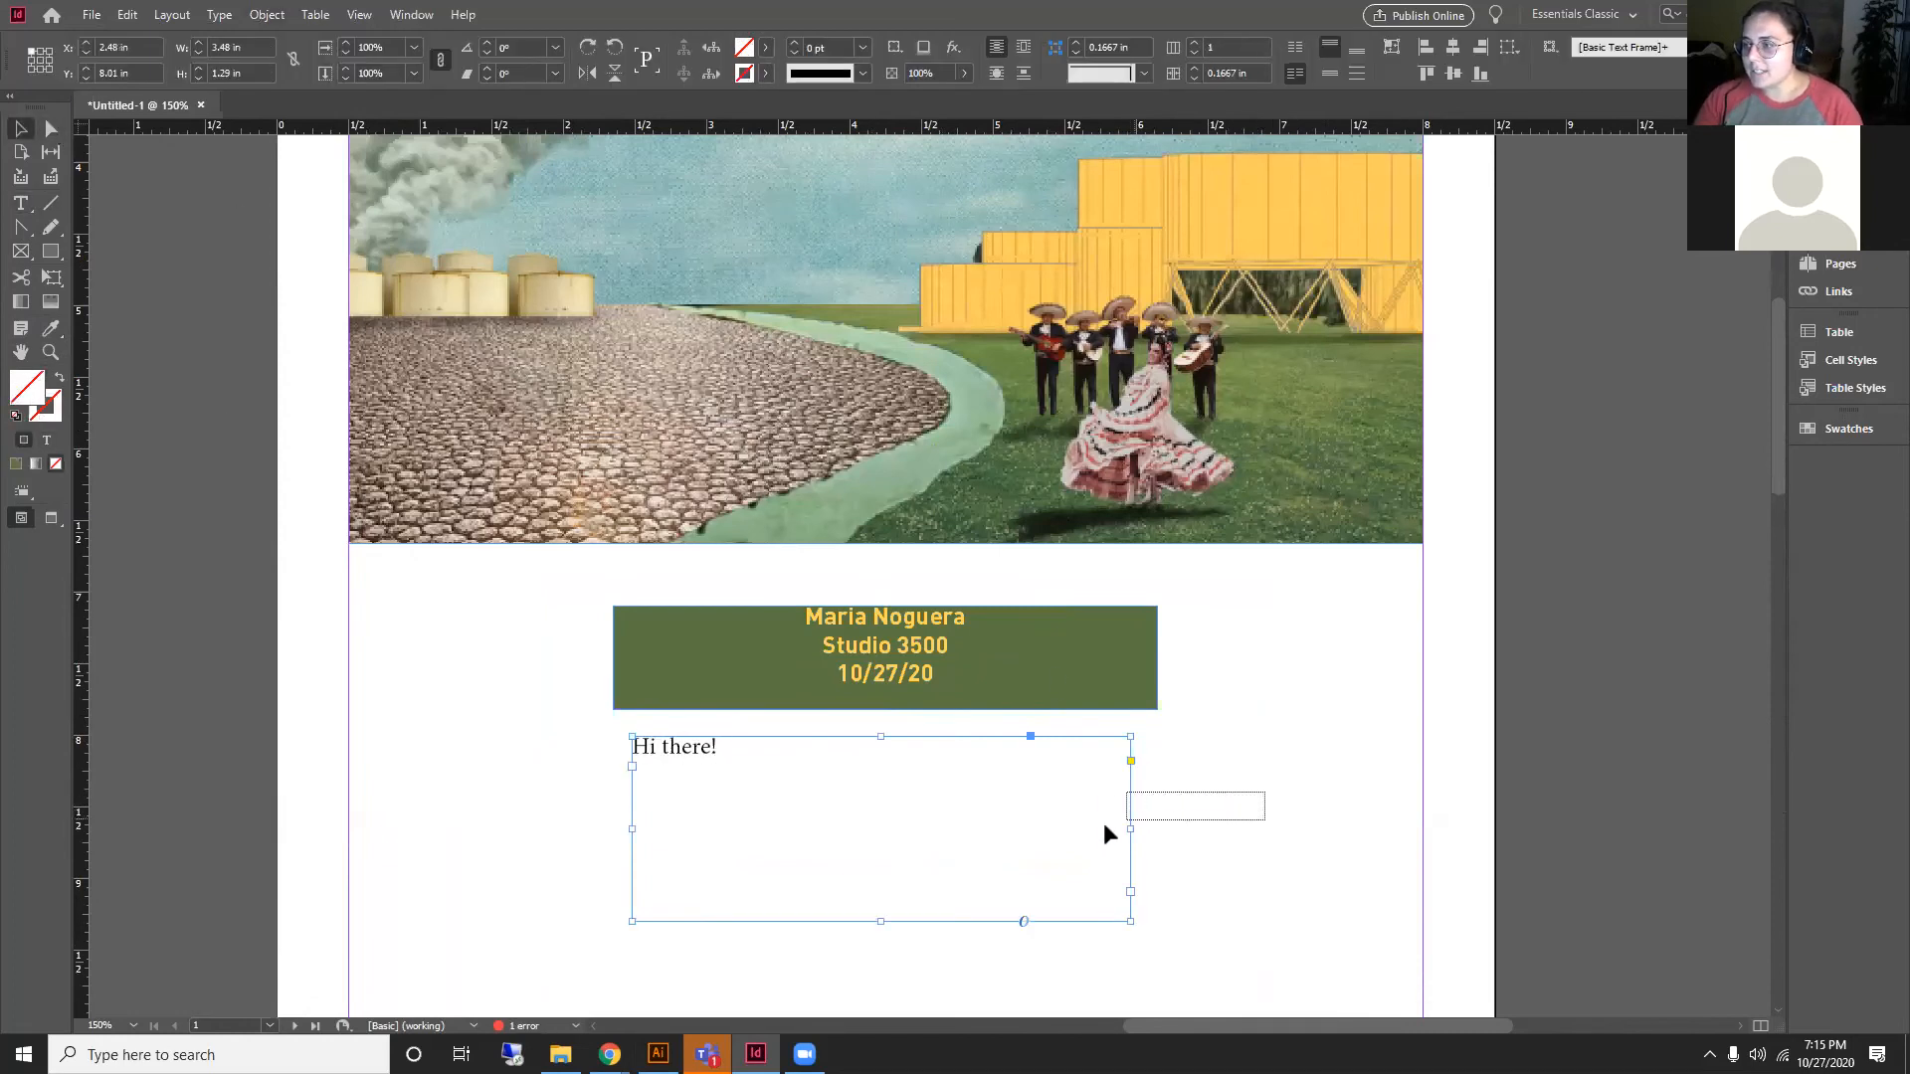
# Step: Copy the green fill of the cover text frame onto the "Hi there!" frame with the Eyedropper, then deselect it
pyautogui.click(52, 330)
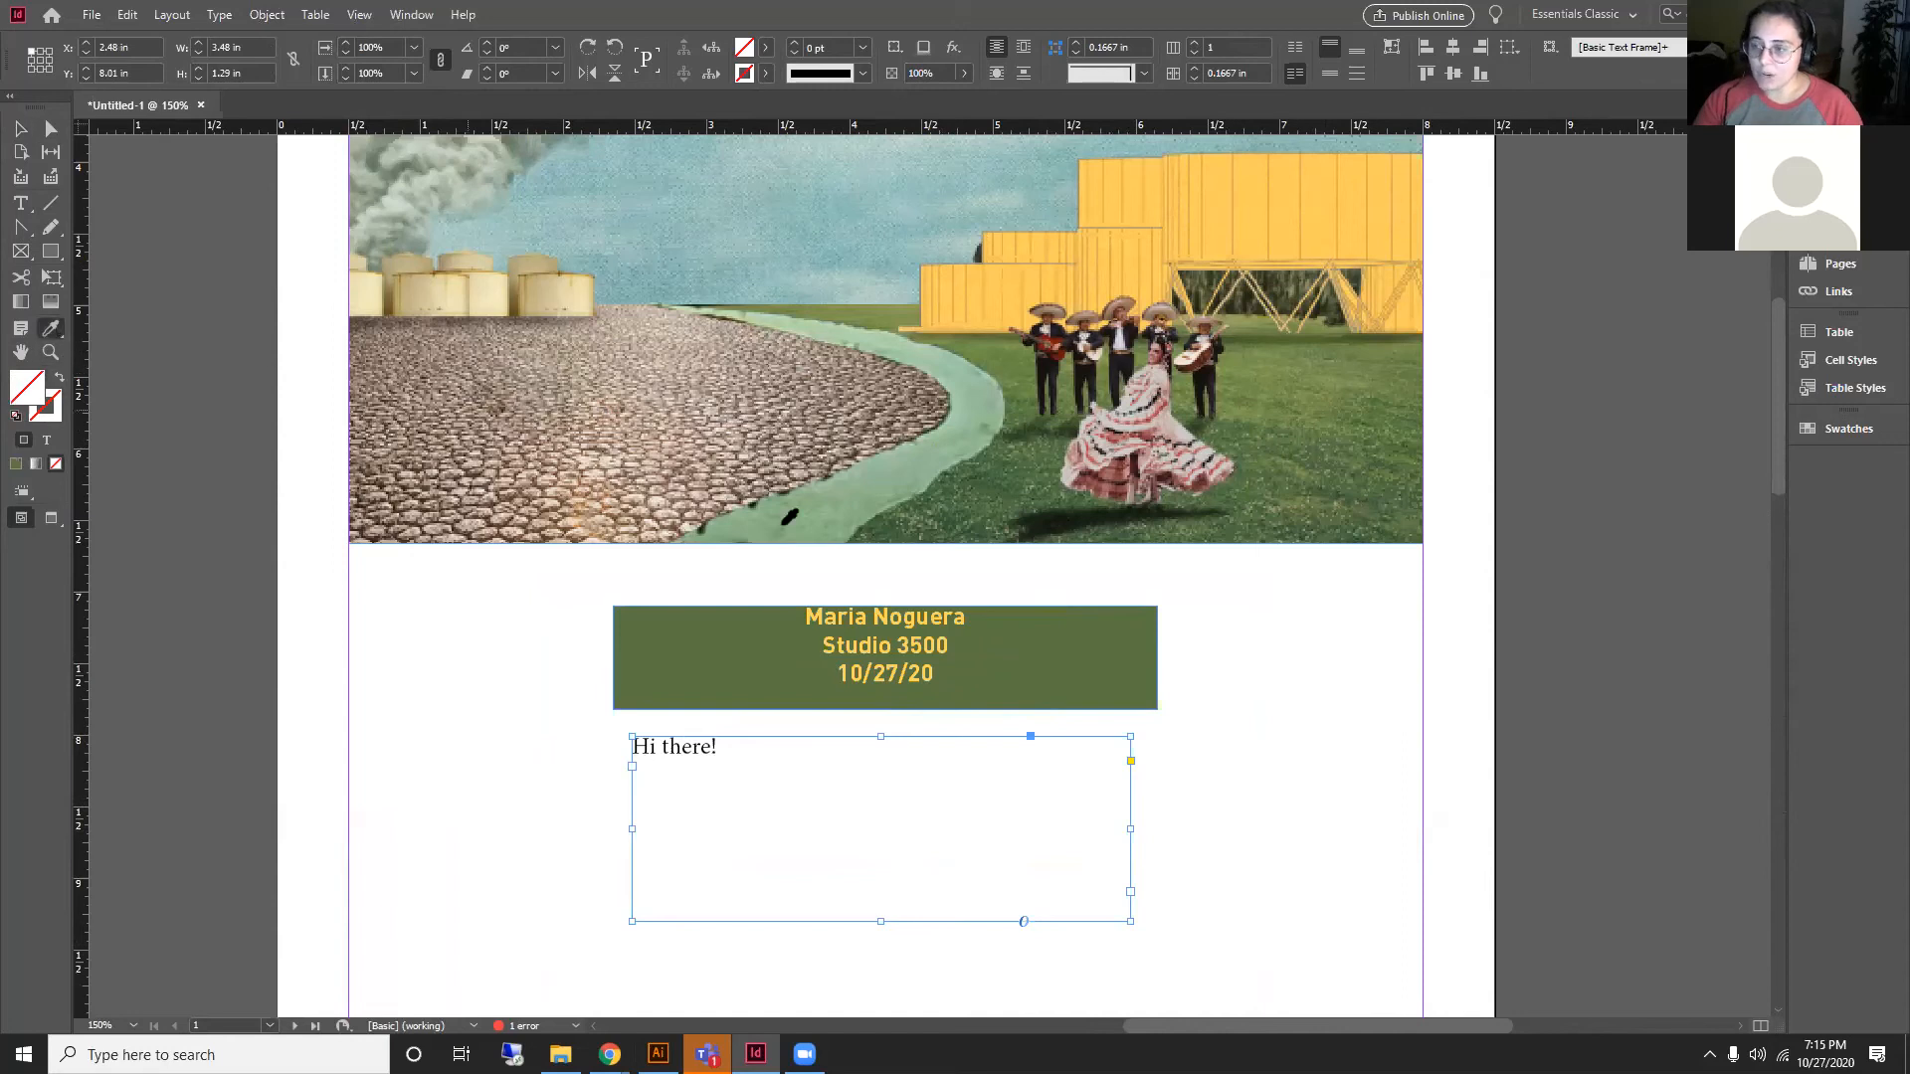
pyautogui.click(1060, 654)
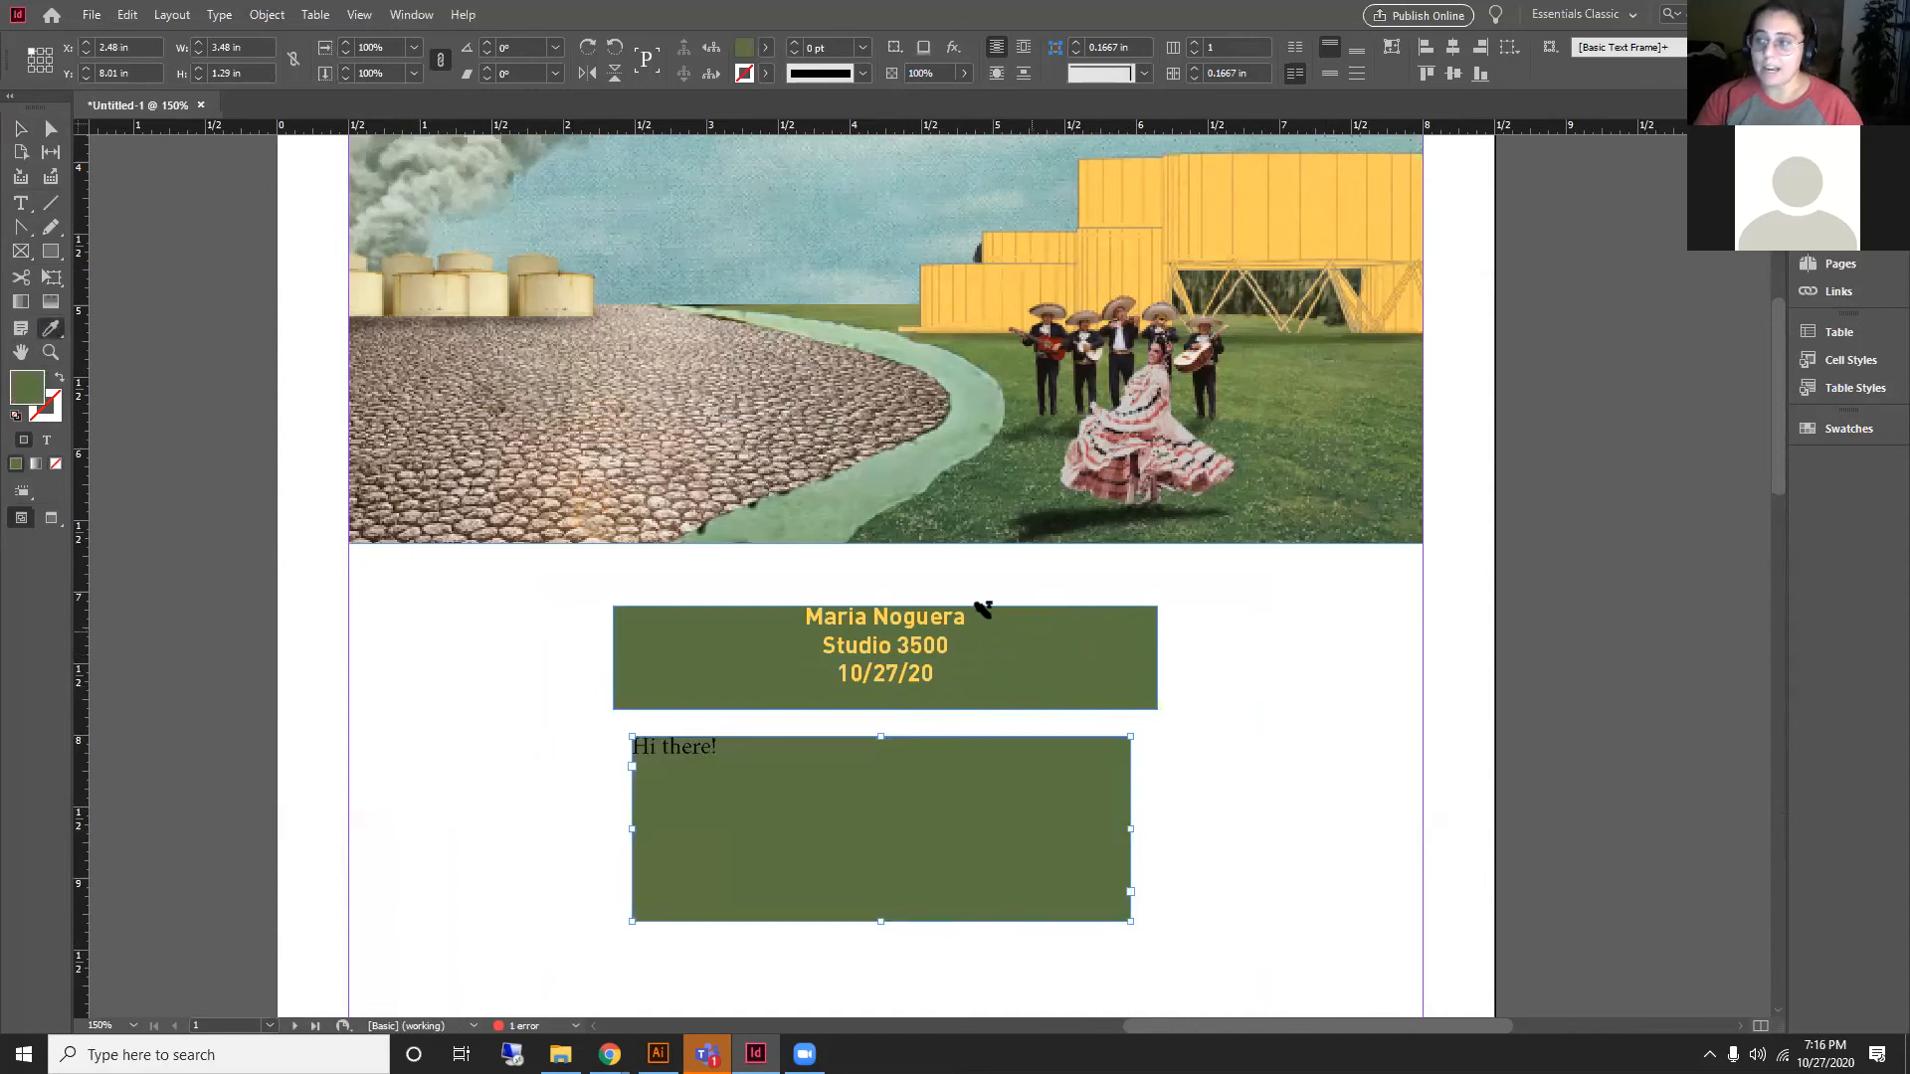
pyautogui.click(935, 609)
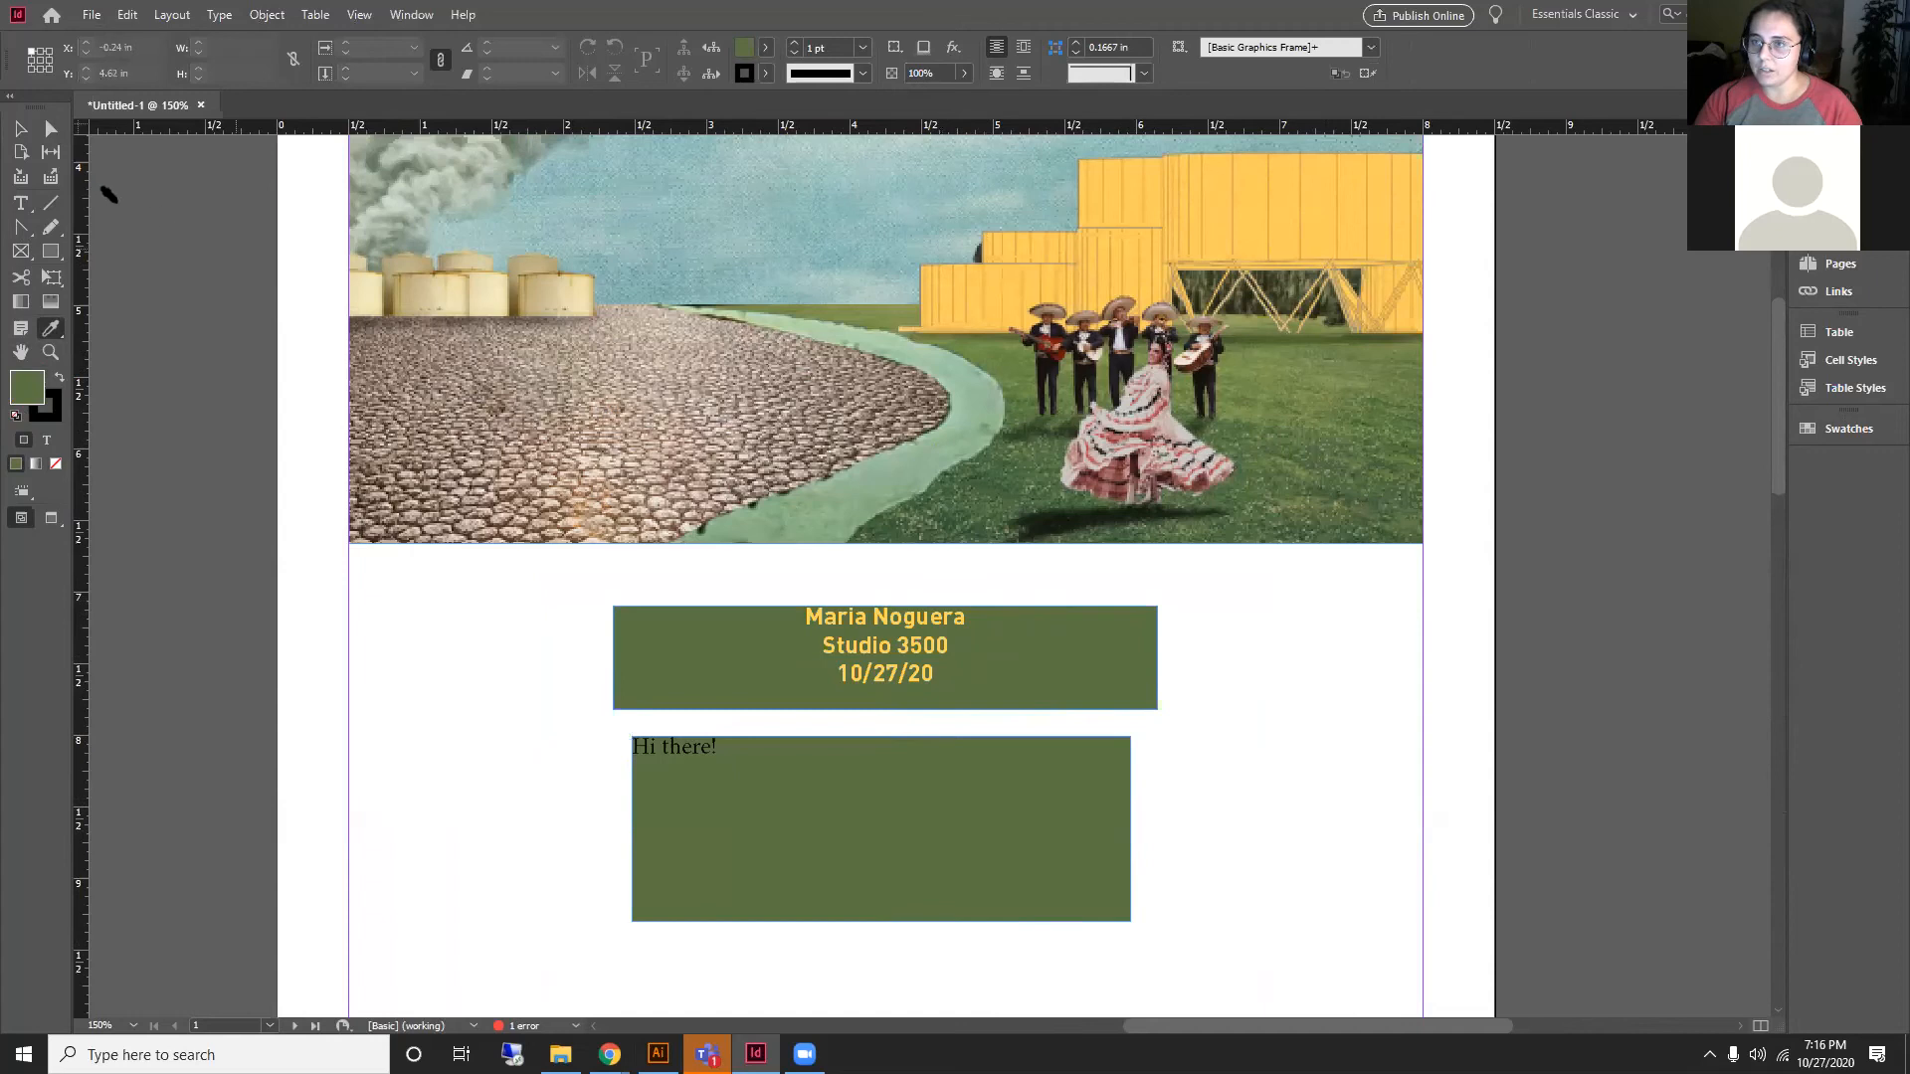
pyautogui.click(20, 128)
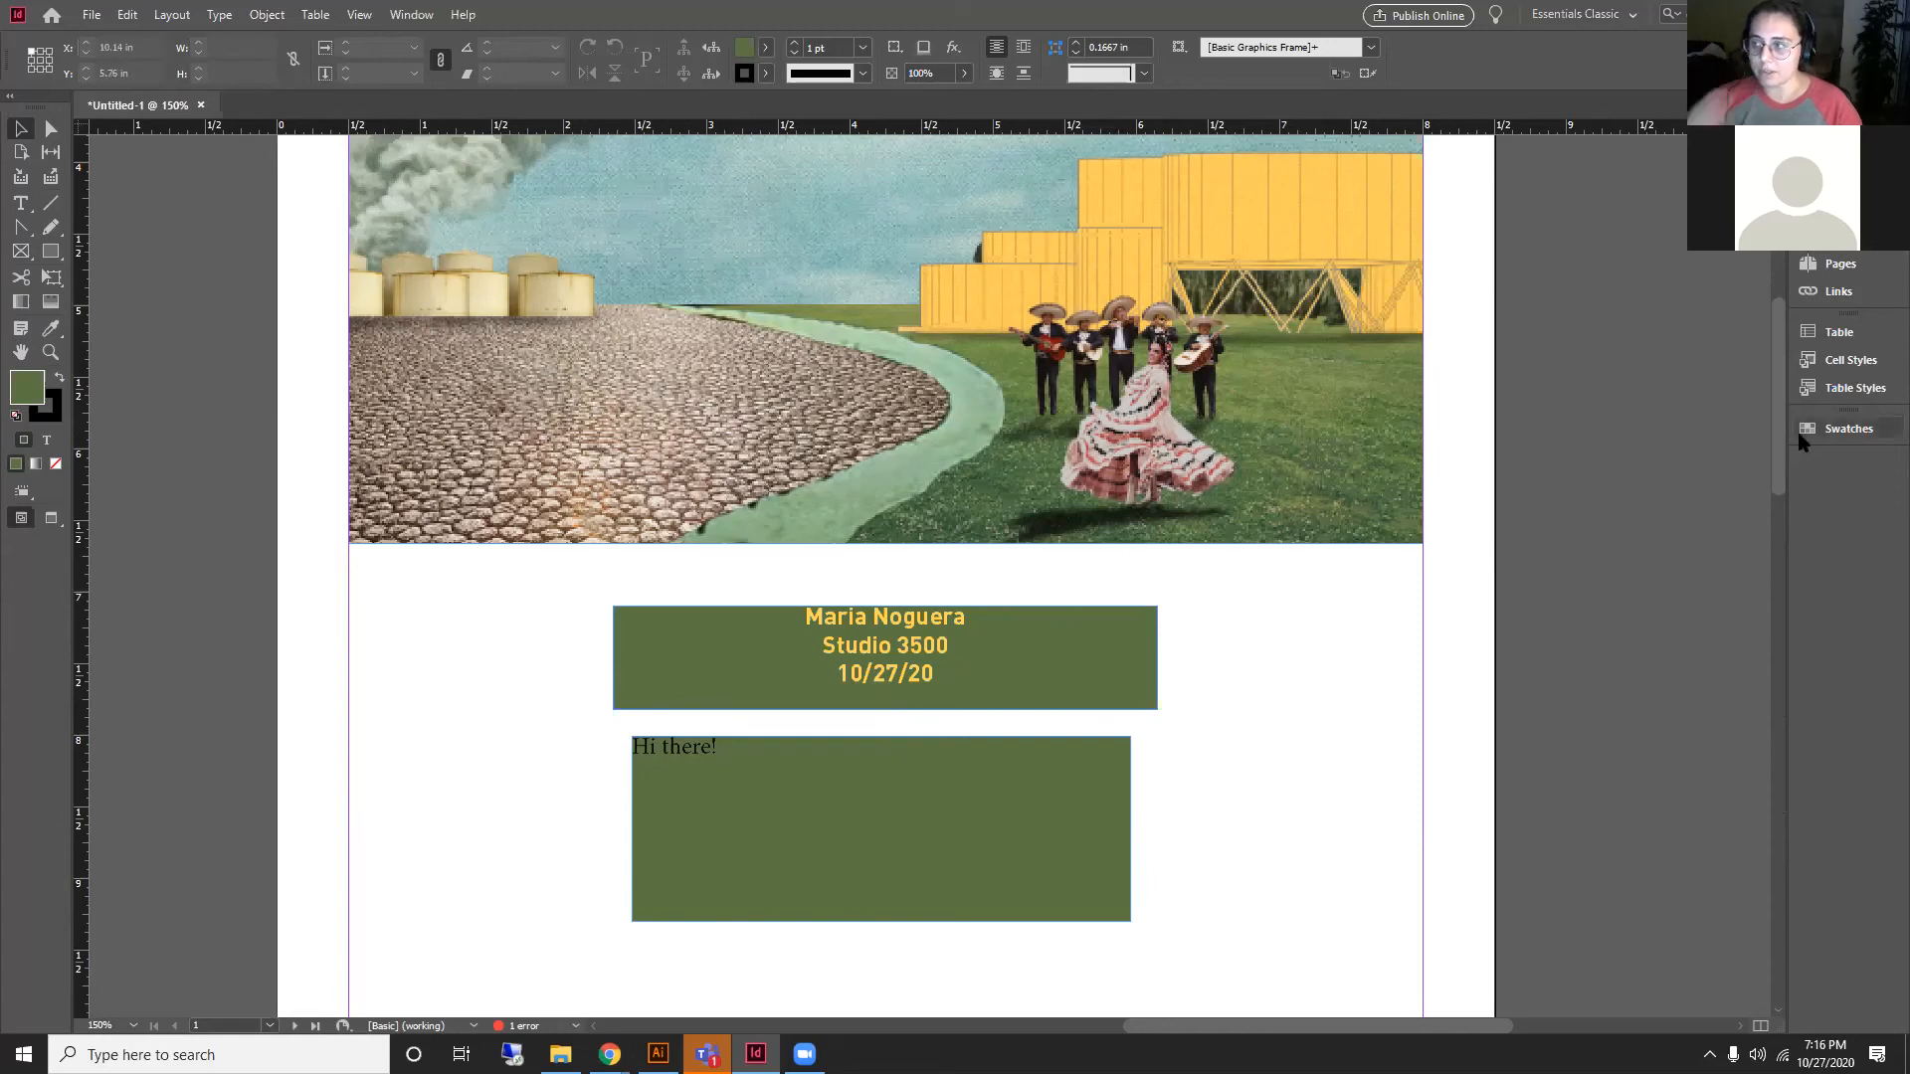
# Step: Copy the cover text's yellow, bold, centred formatting onto the "Hi there!" text with the Eyedropper and deselect the frame
pyautogui.tripleClick(691, 748)
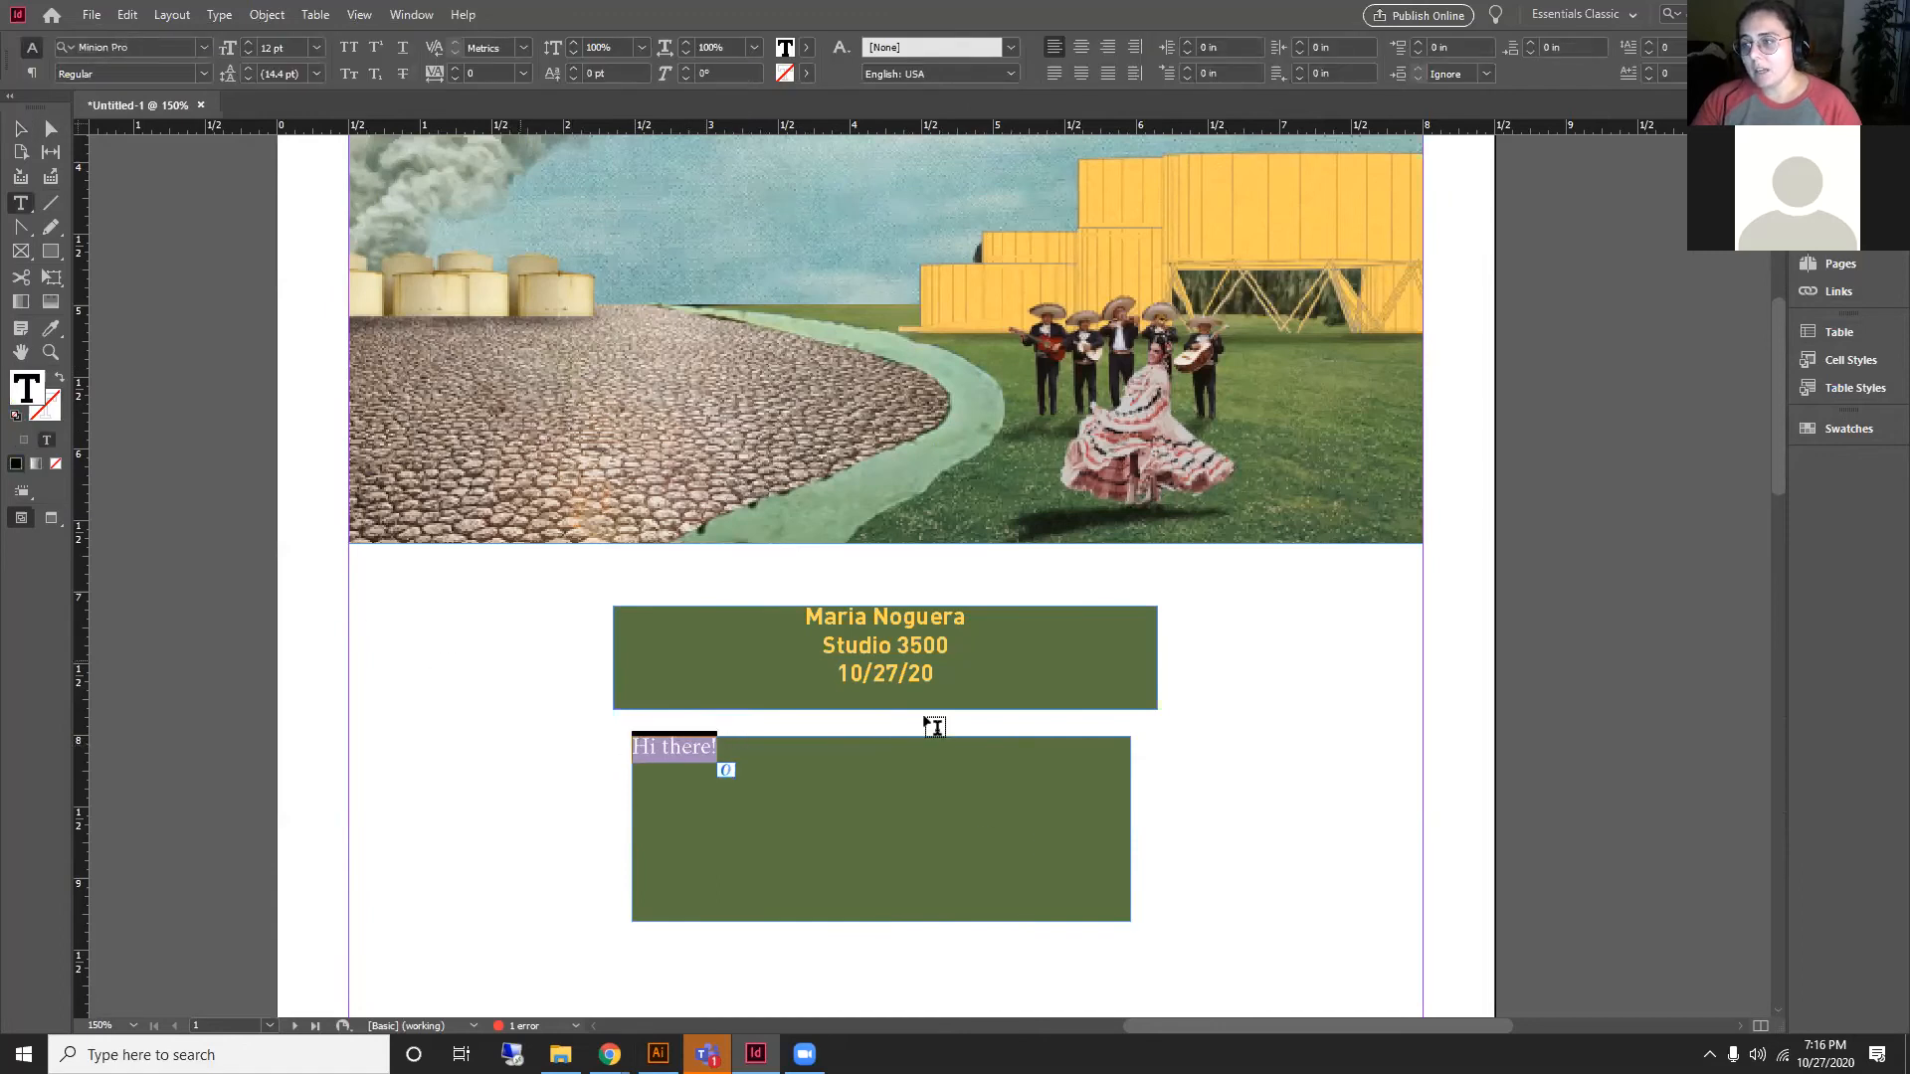
pyautogui.click(50, 329)
pyautogui.click(925, 614)
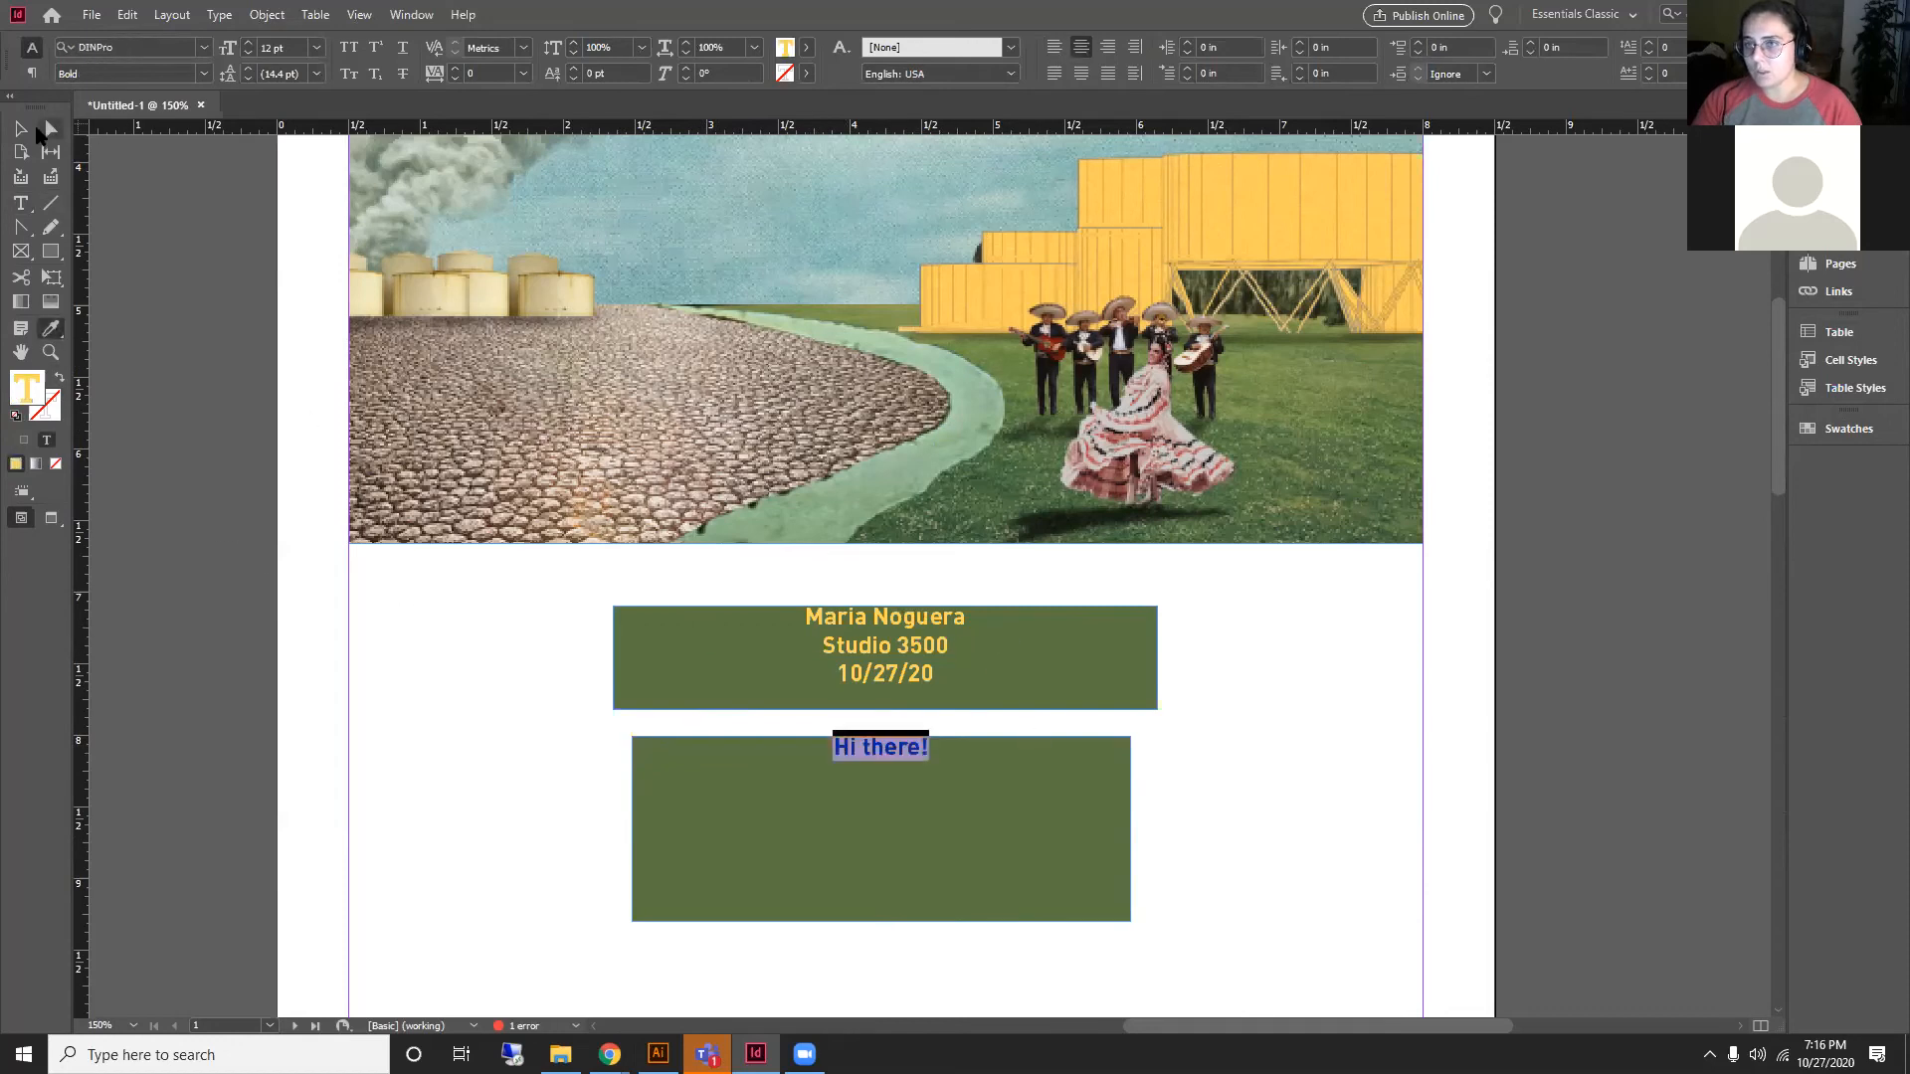
pyautogui.click(20, 129)
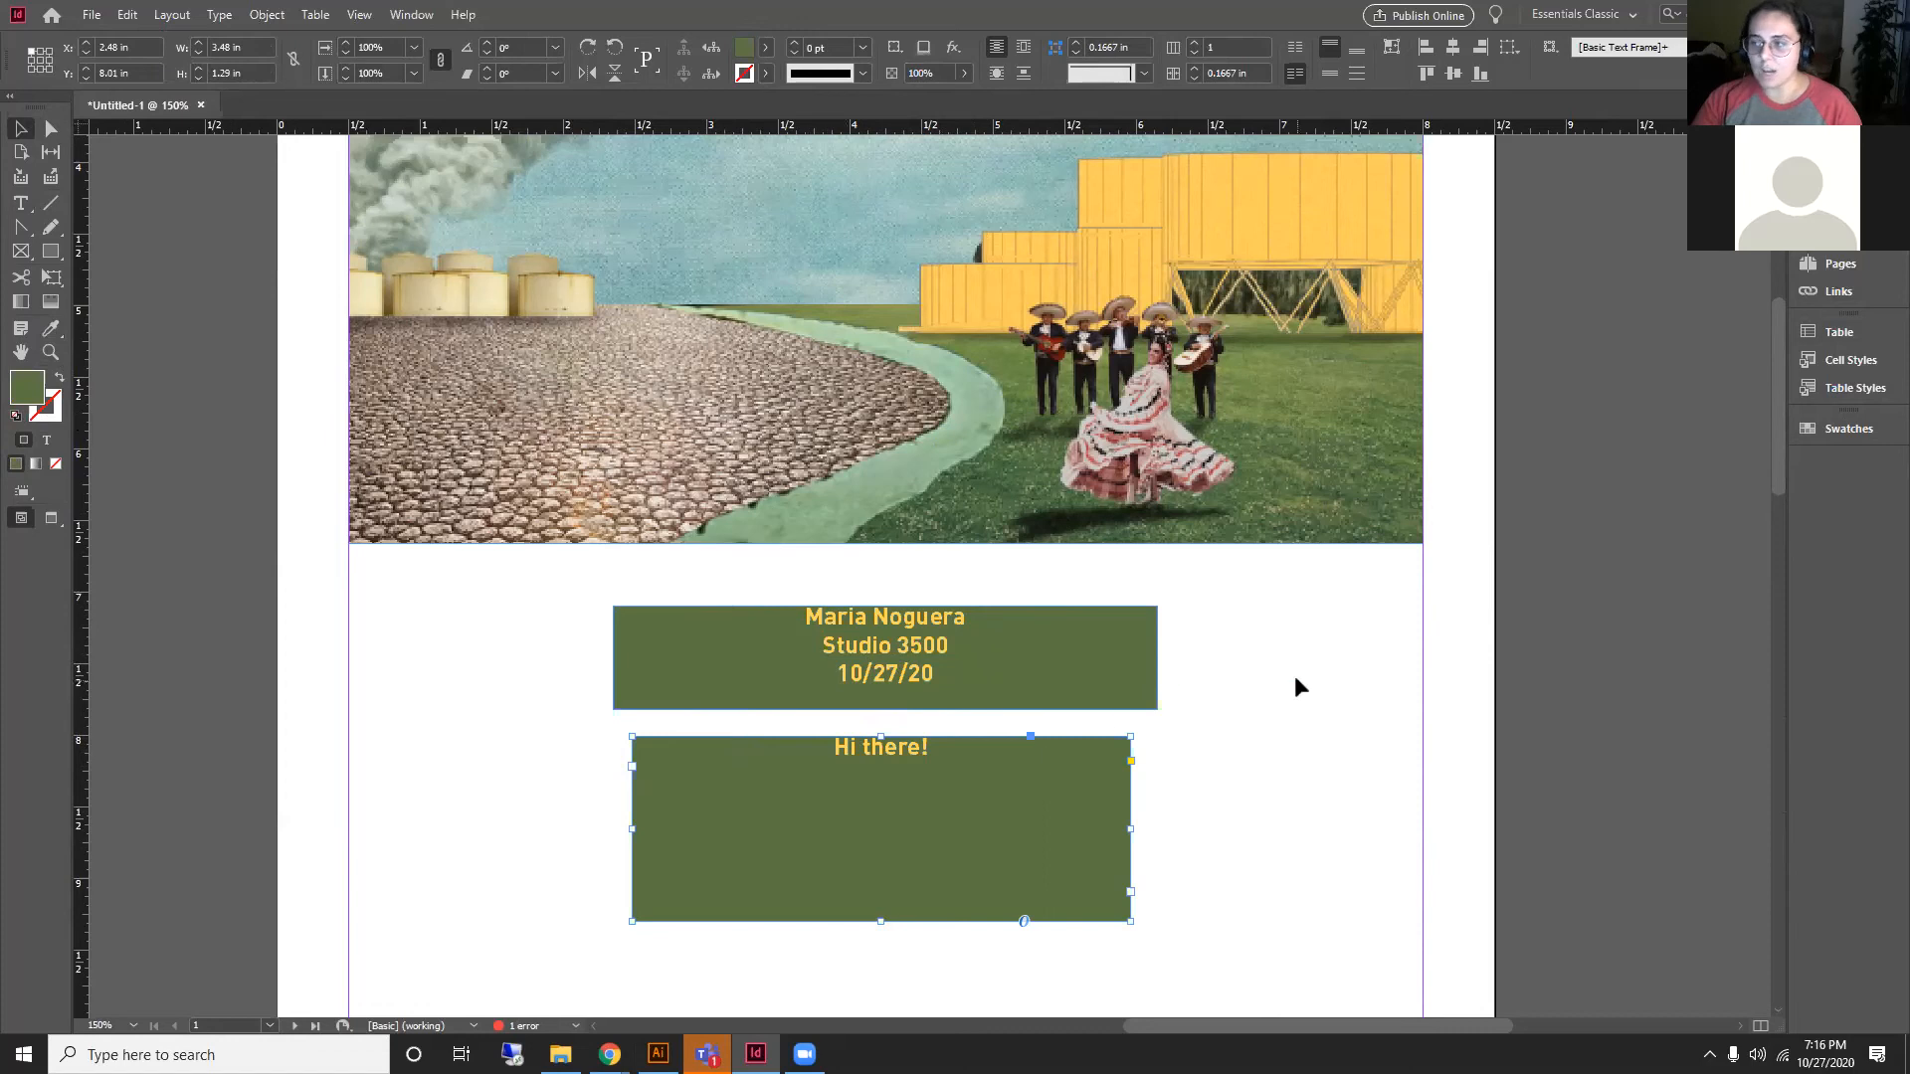
pyautogui.click(1293, 676)
# Step: Delete both green text frames below the cover image
pyautogui.hotkey('ctrl', '1')
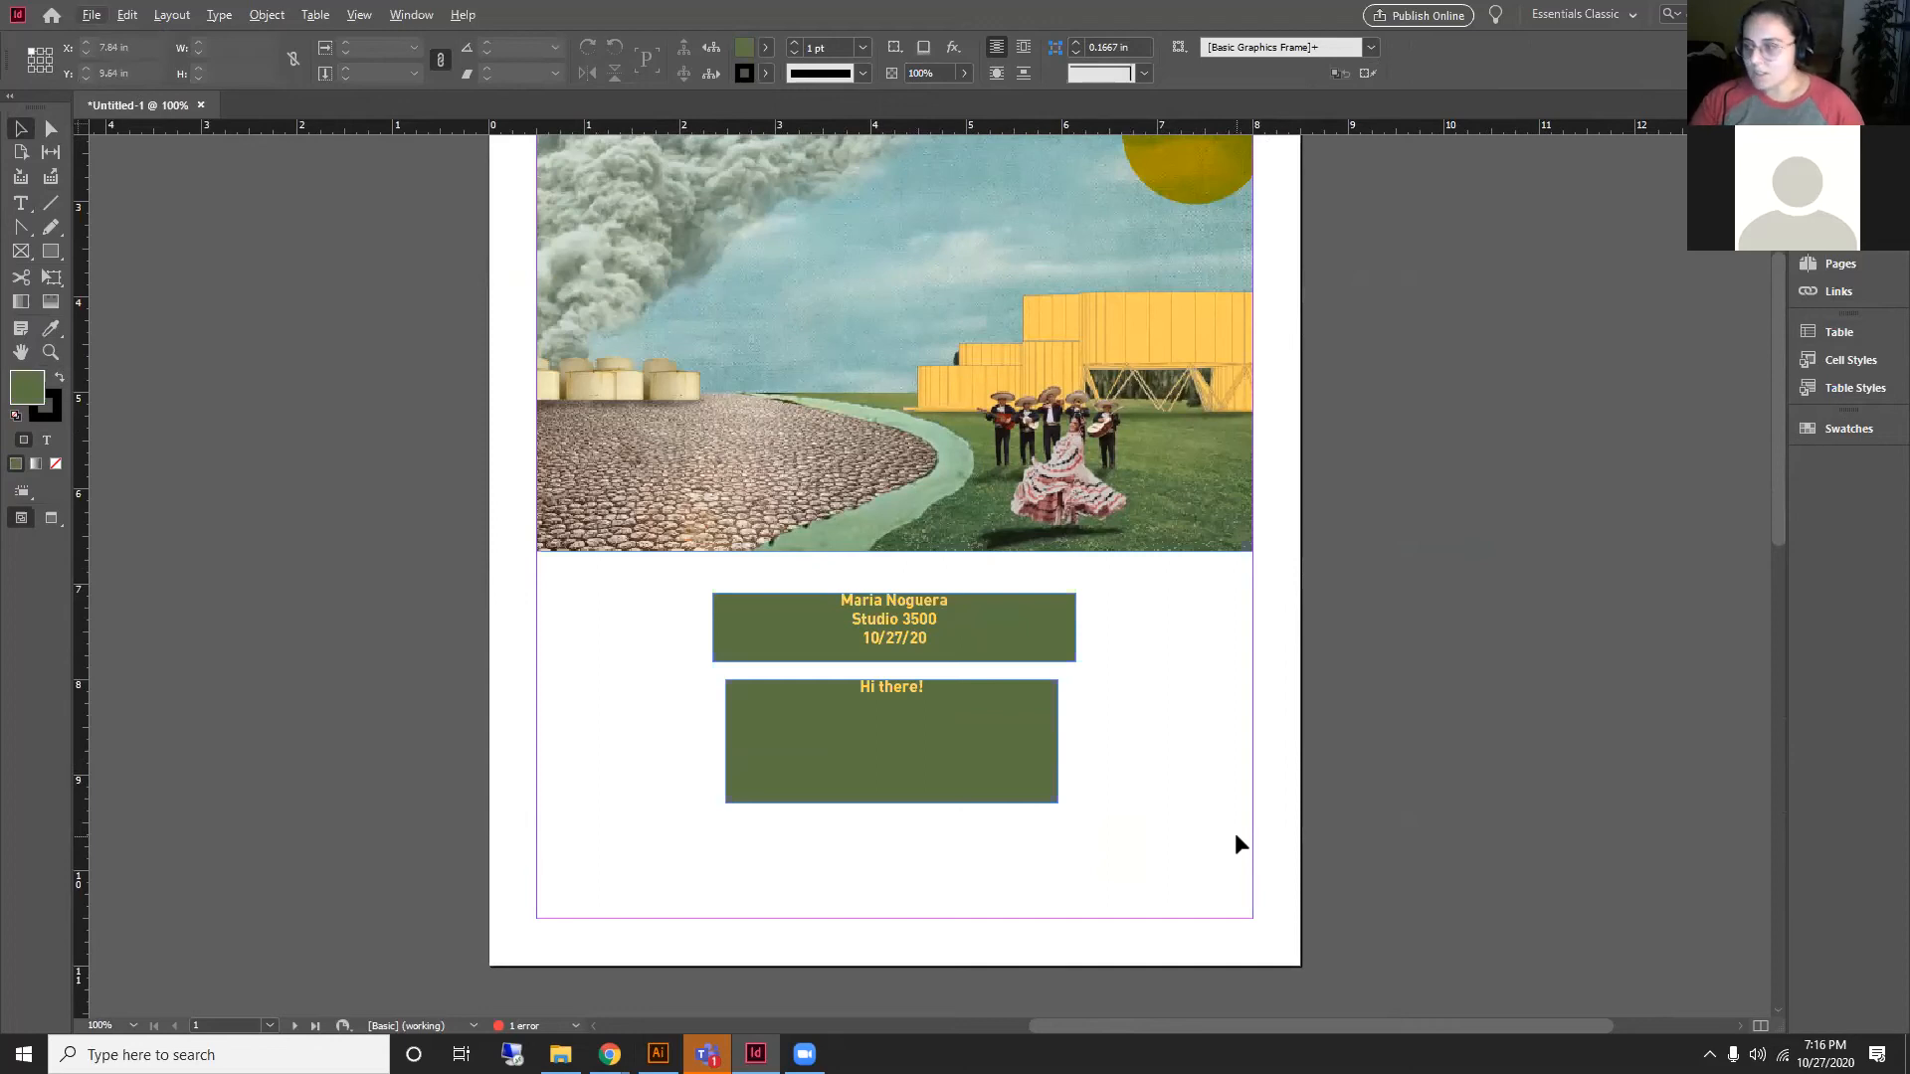
pyautogui.moveTo(1179, 845); pyautogui.dragTo(946, 617)
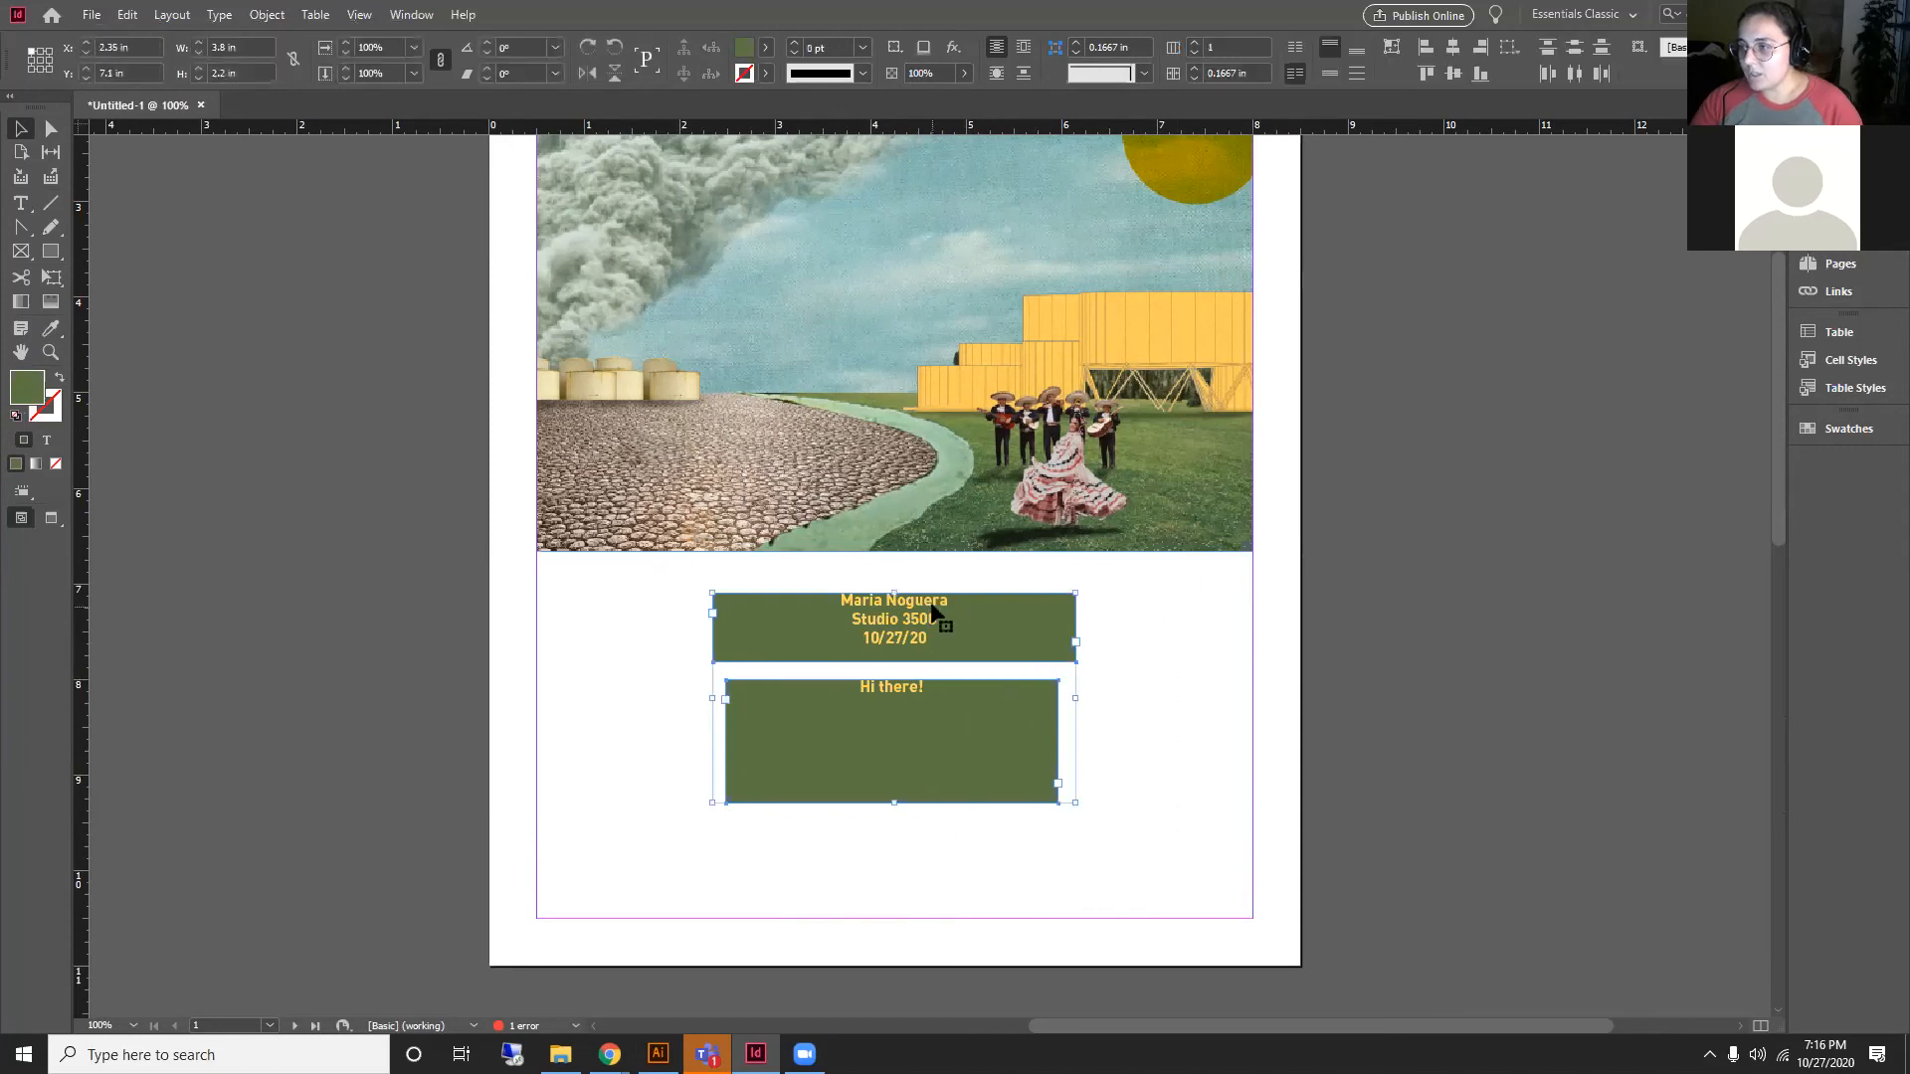
pyautogui.press('Delete')
# Step: Create a table with 3 body rows, 3 columns and 1 header row, placed between the margins below the cover image
pyautogui.click(316, 14)
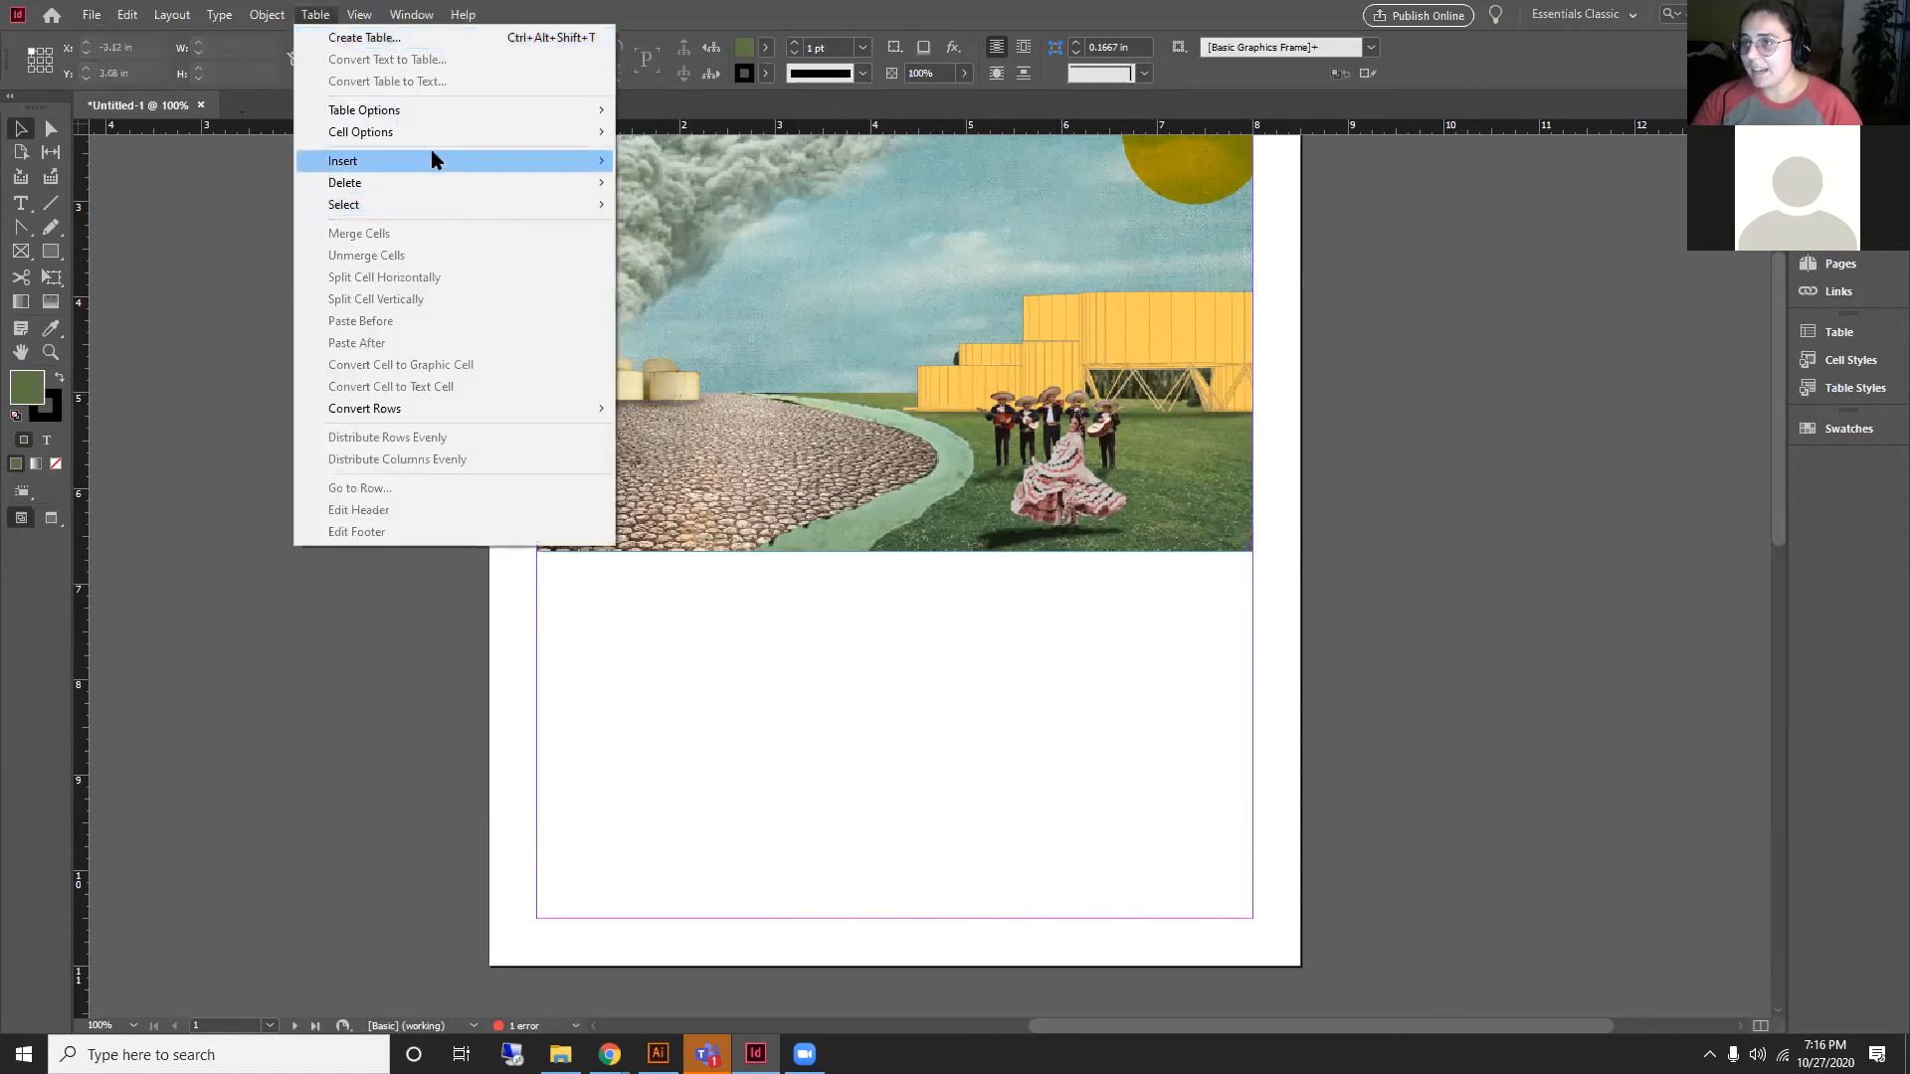
pyautogui.moveTo(430, 159)
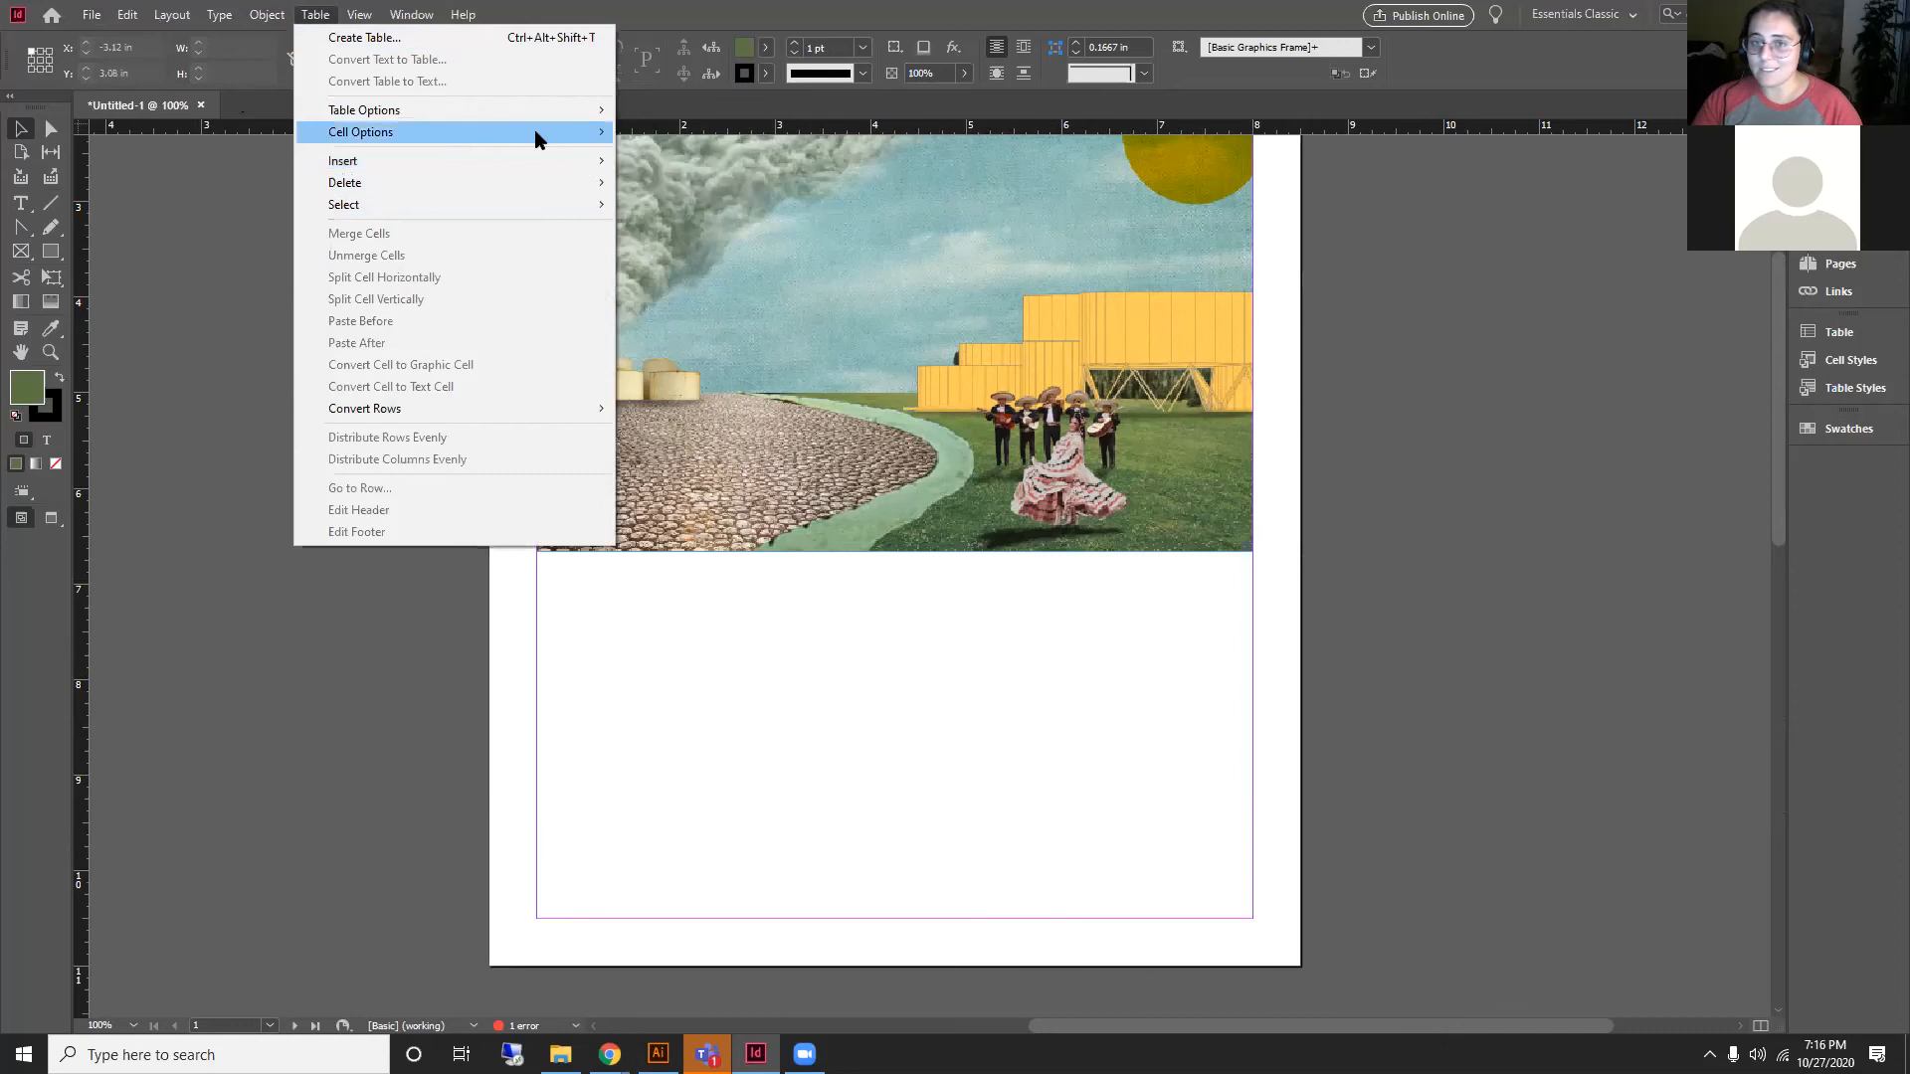
pyautogui.moveTo(530, 128)
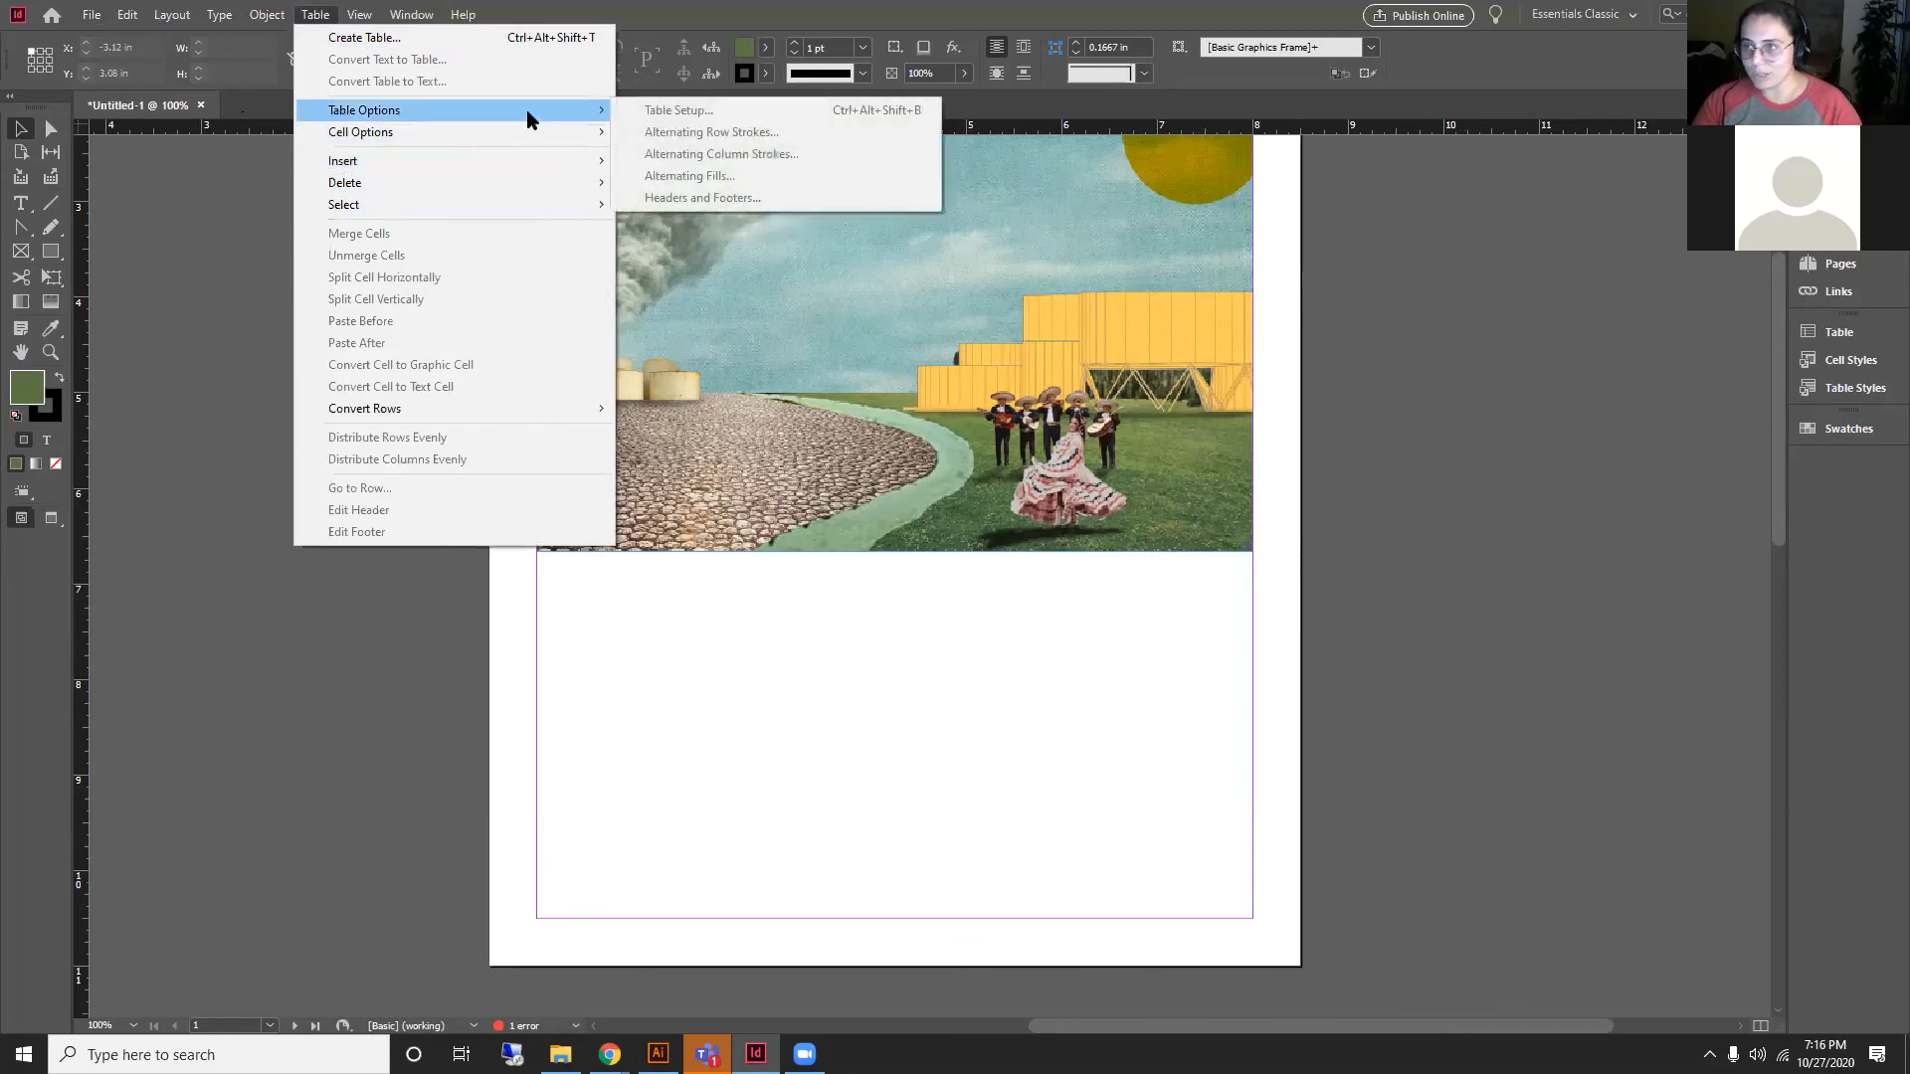
pyautogui.click(418, 37)
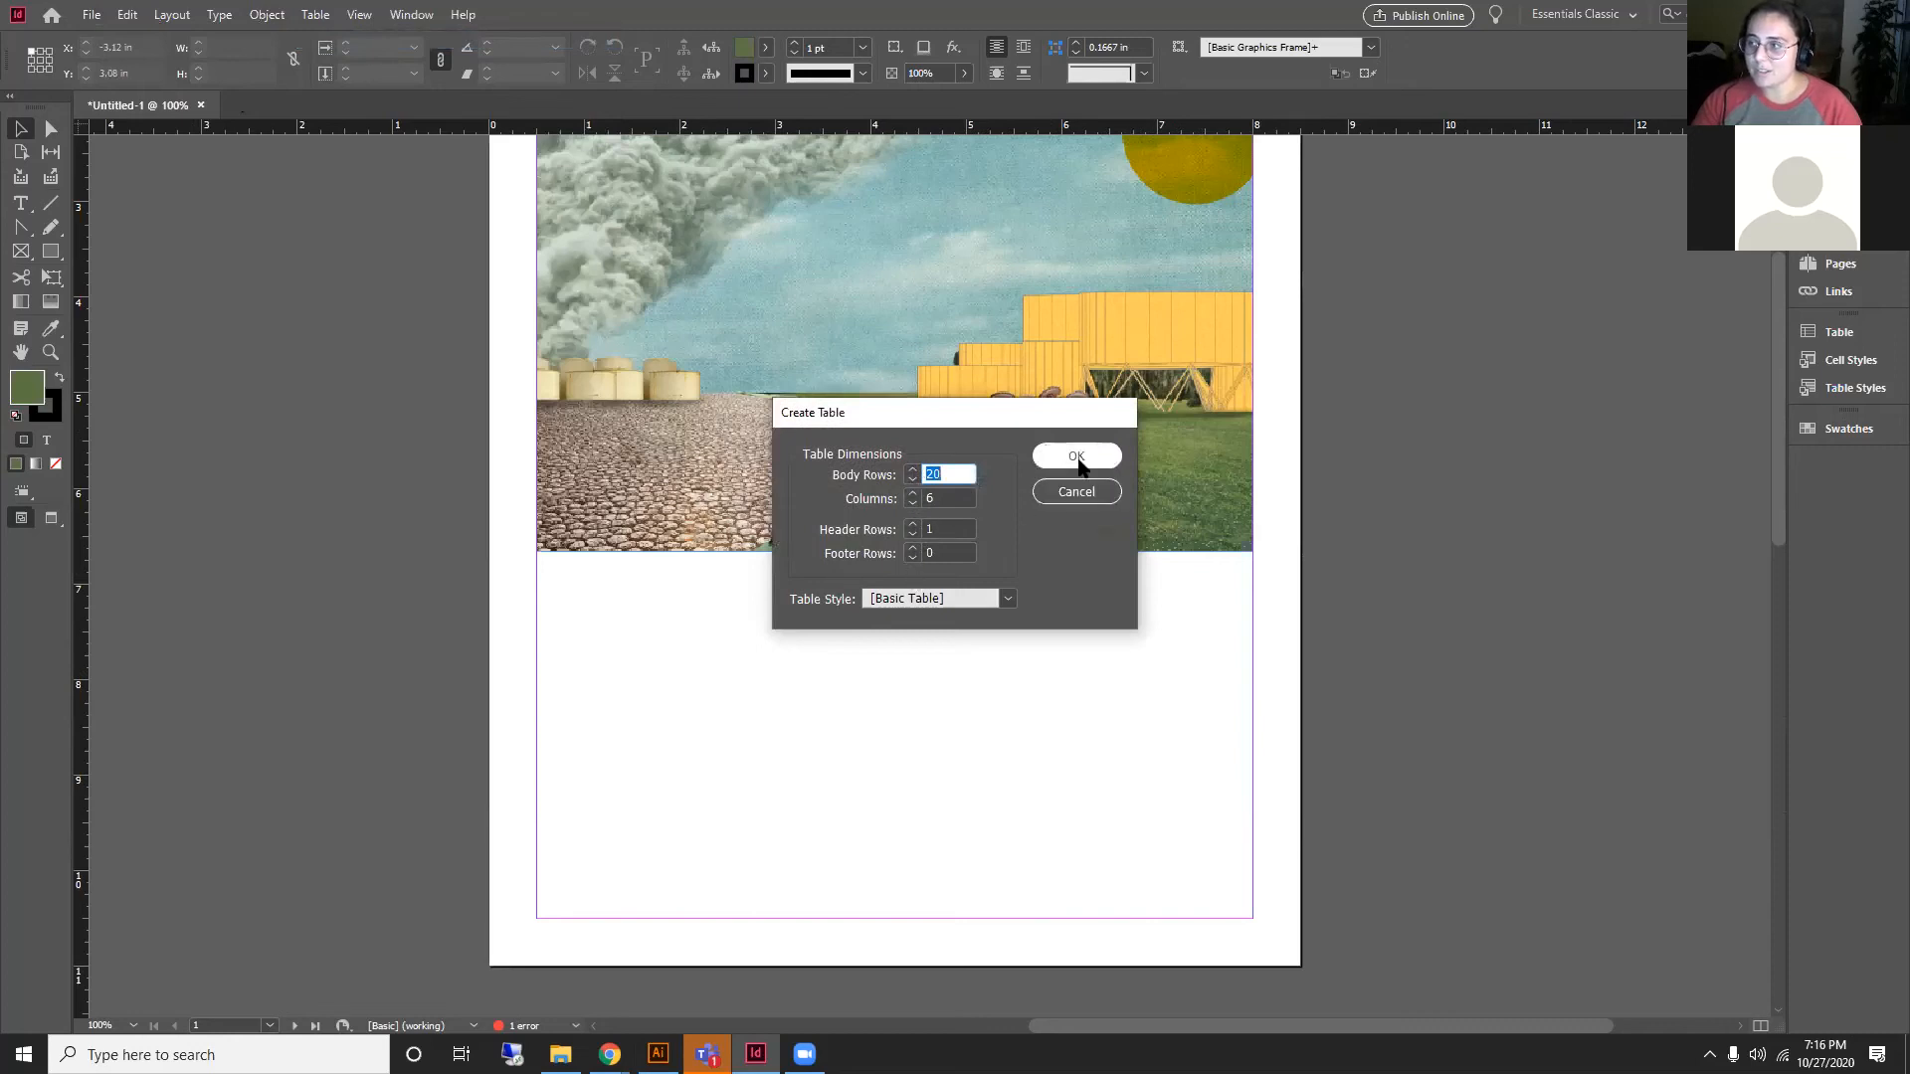
pyautogui.click(913, 481)
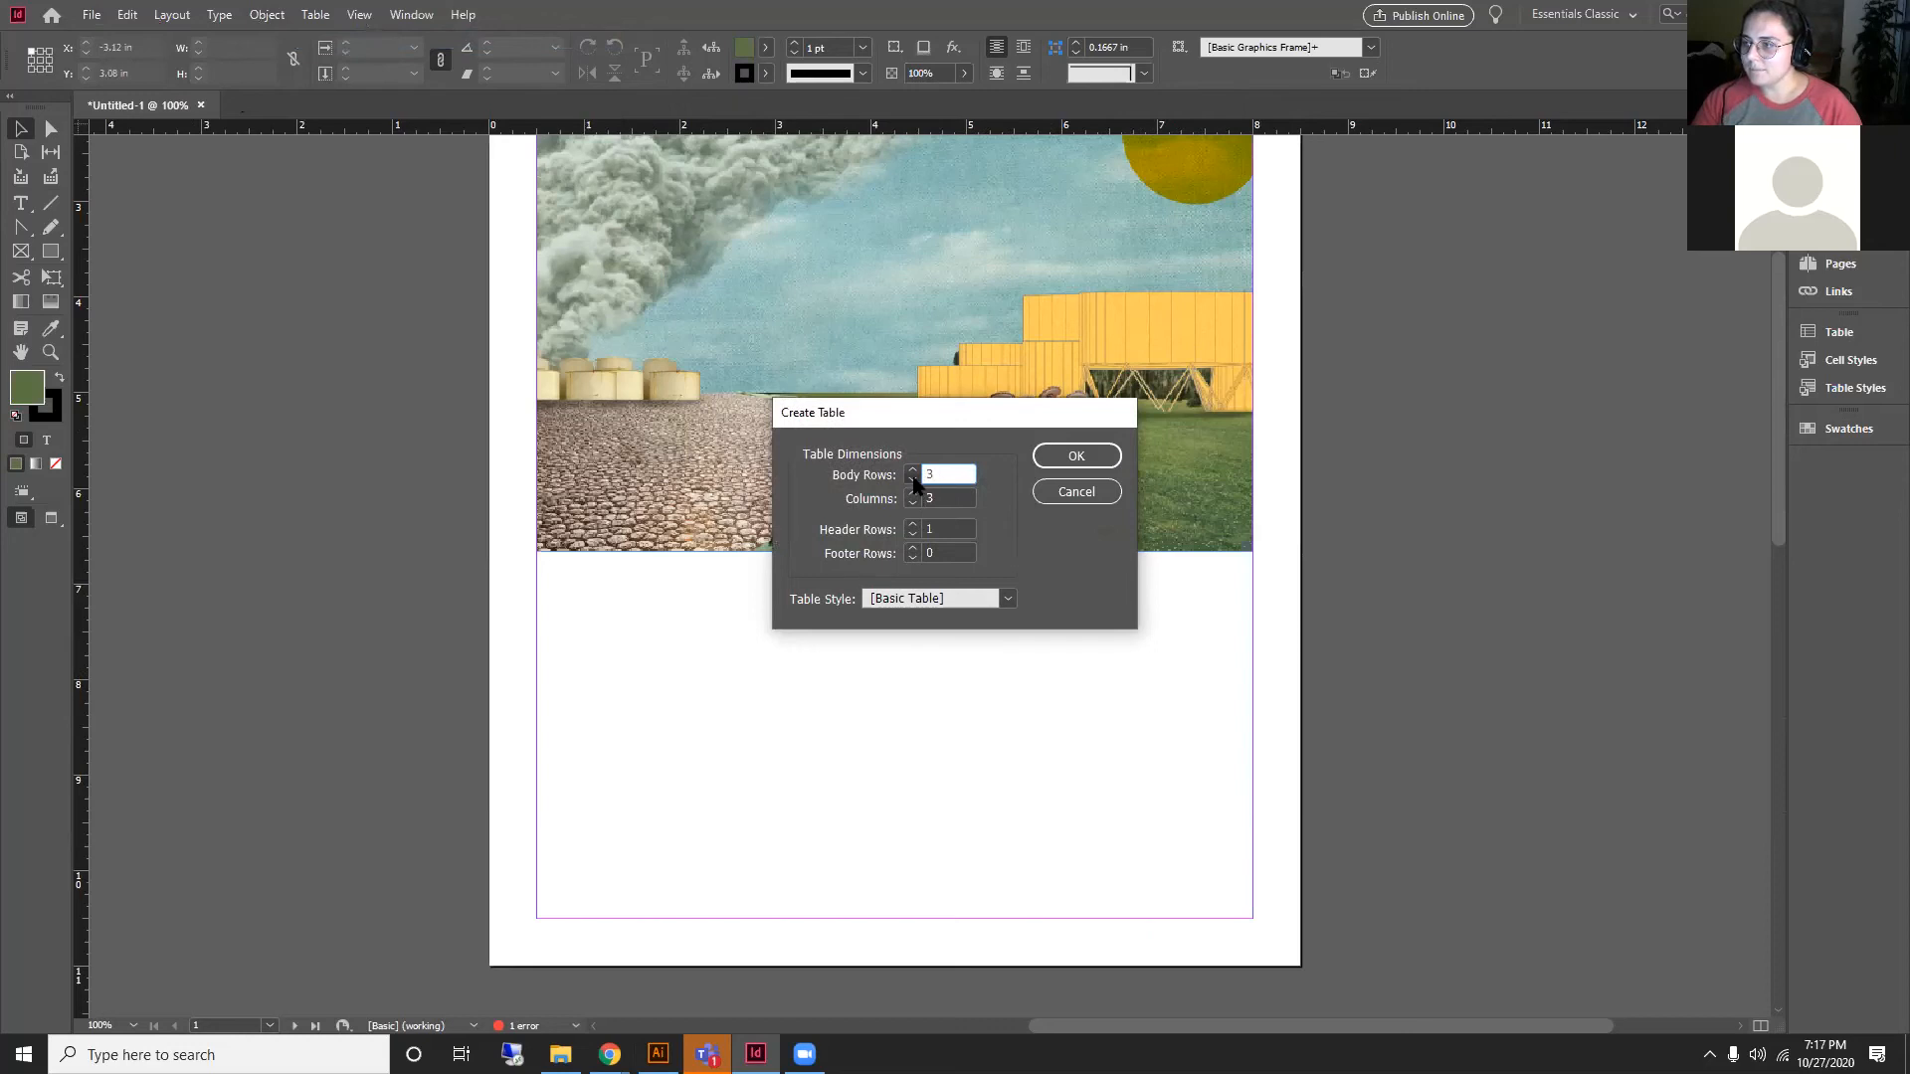
pyautogui.click(1076, 456)
pyautogui.click(727, 629)
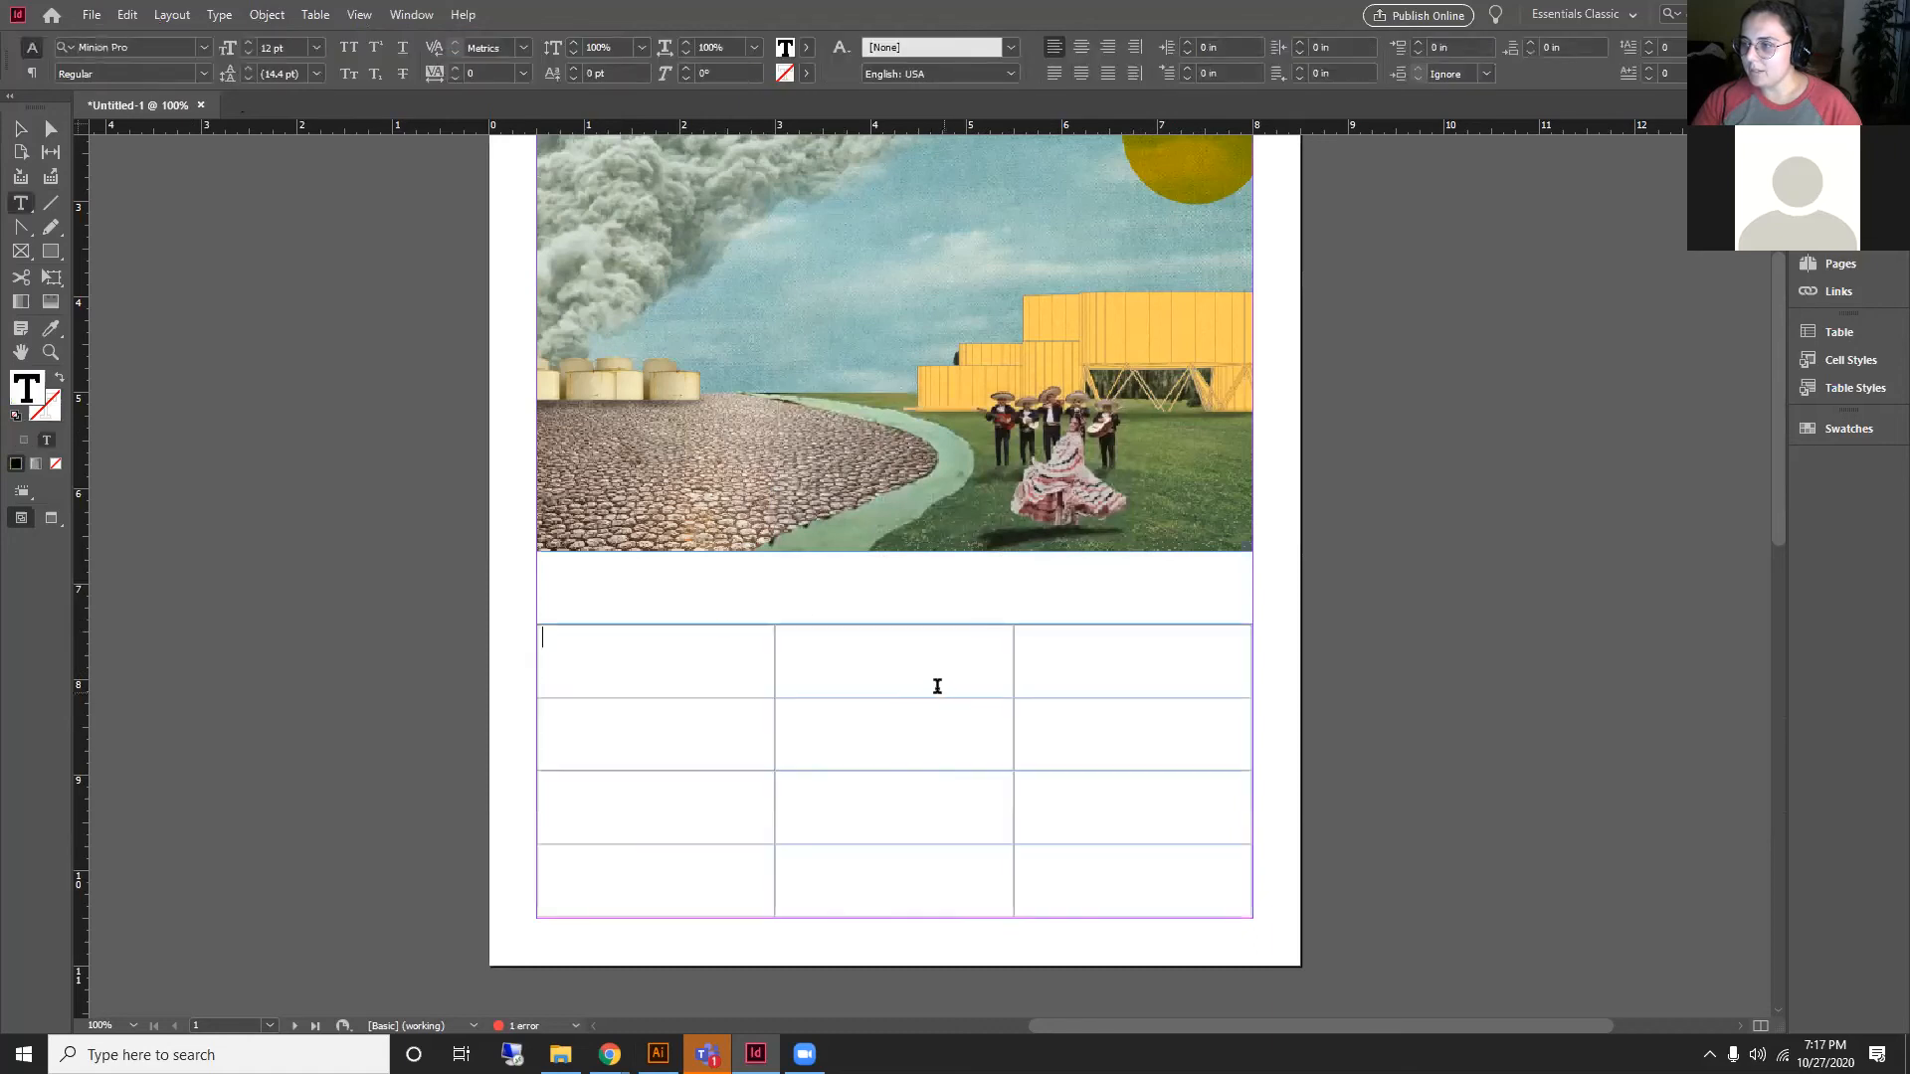
# Step: Reduce the header row's height to a thin strip, narrow the table's first column and widen its middle column
pyautogui.hotkey('ctrl', '-')
pyautogui.hotkey('ctrl', '=')
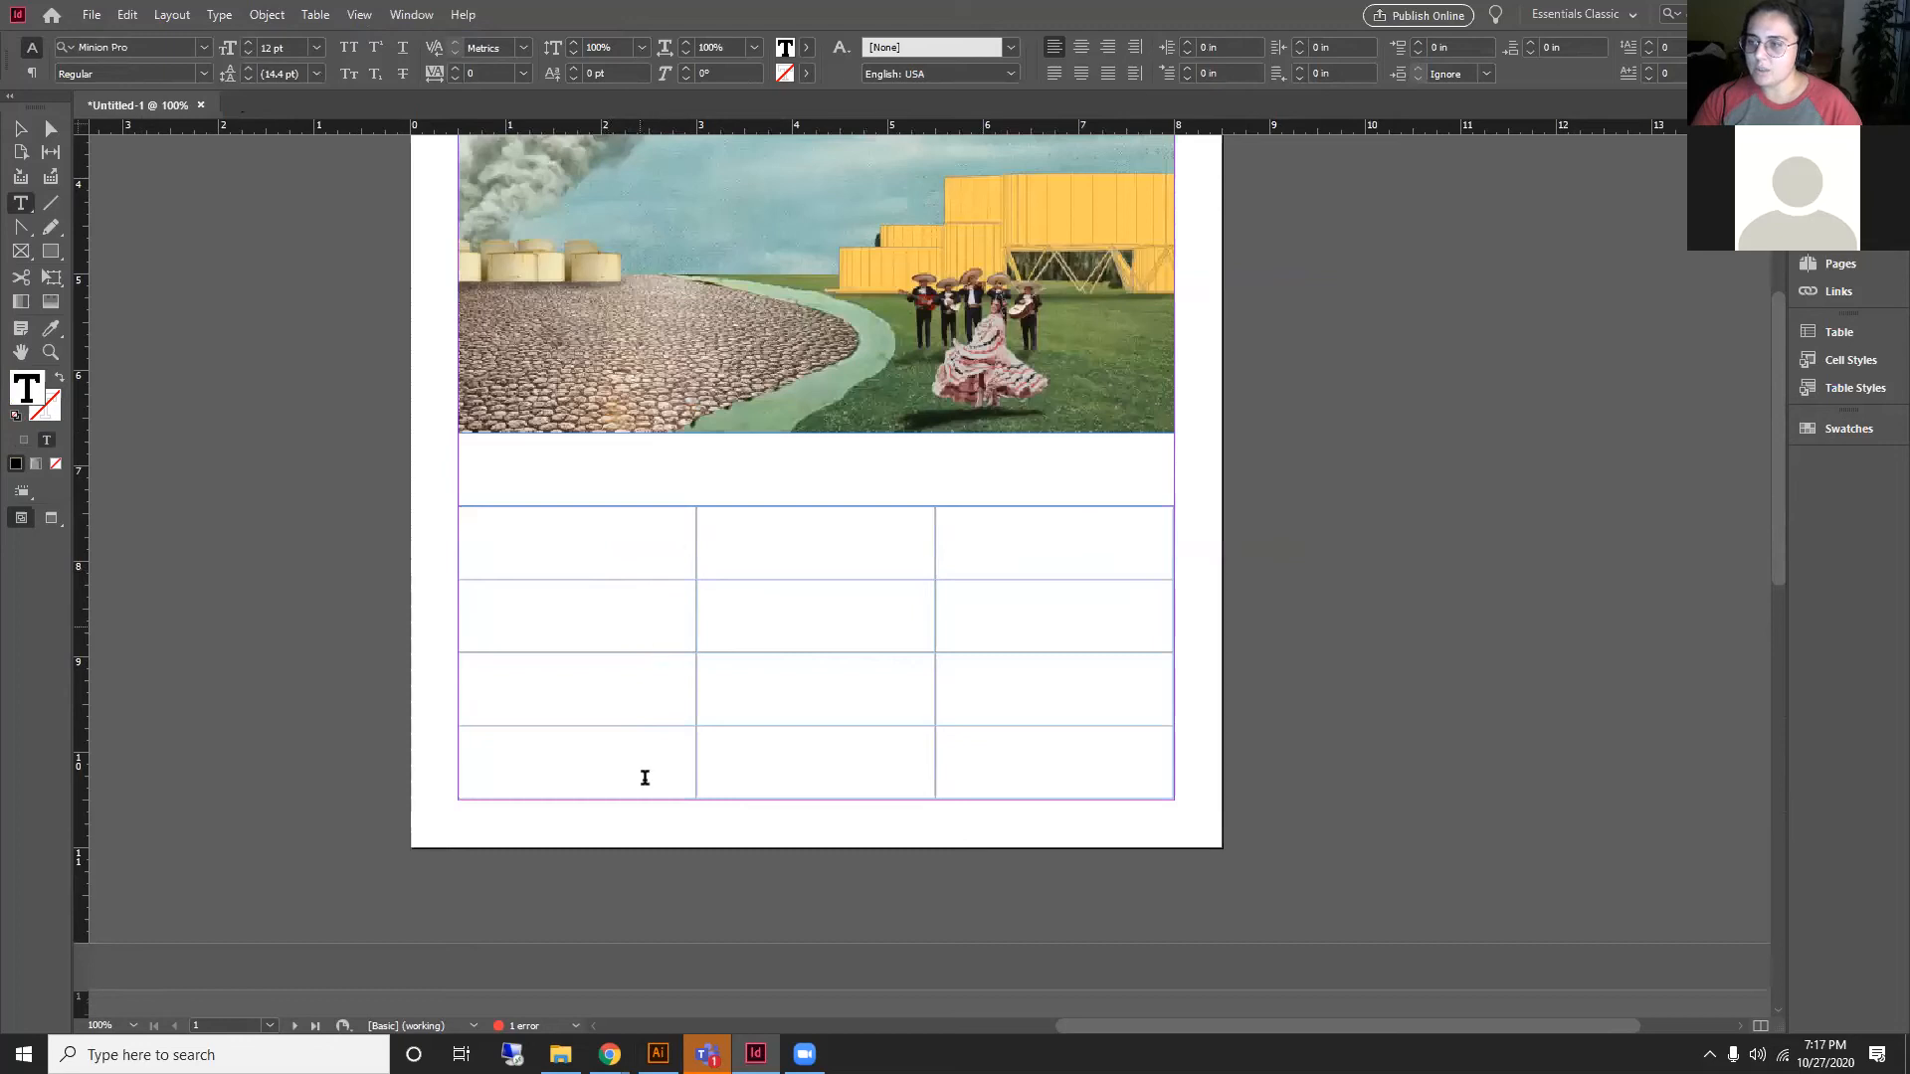
pyautogui.moveTo(600, 577); pyautogui.dragTo(597, 534)
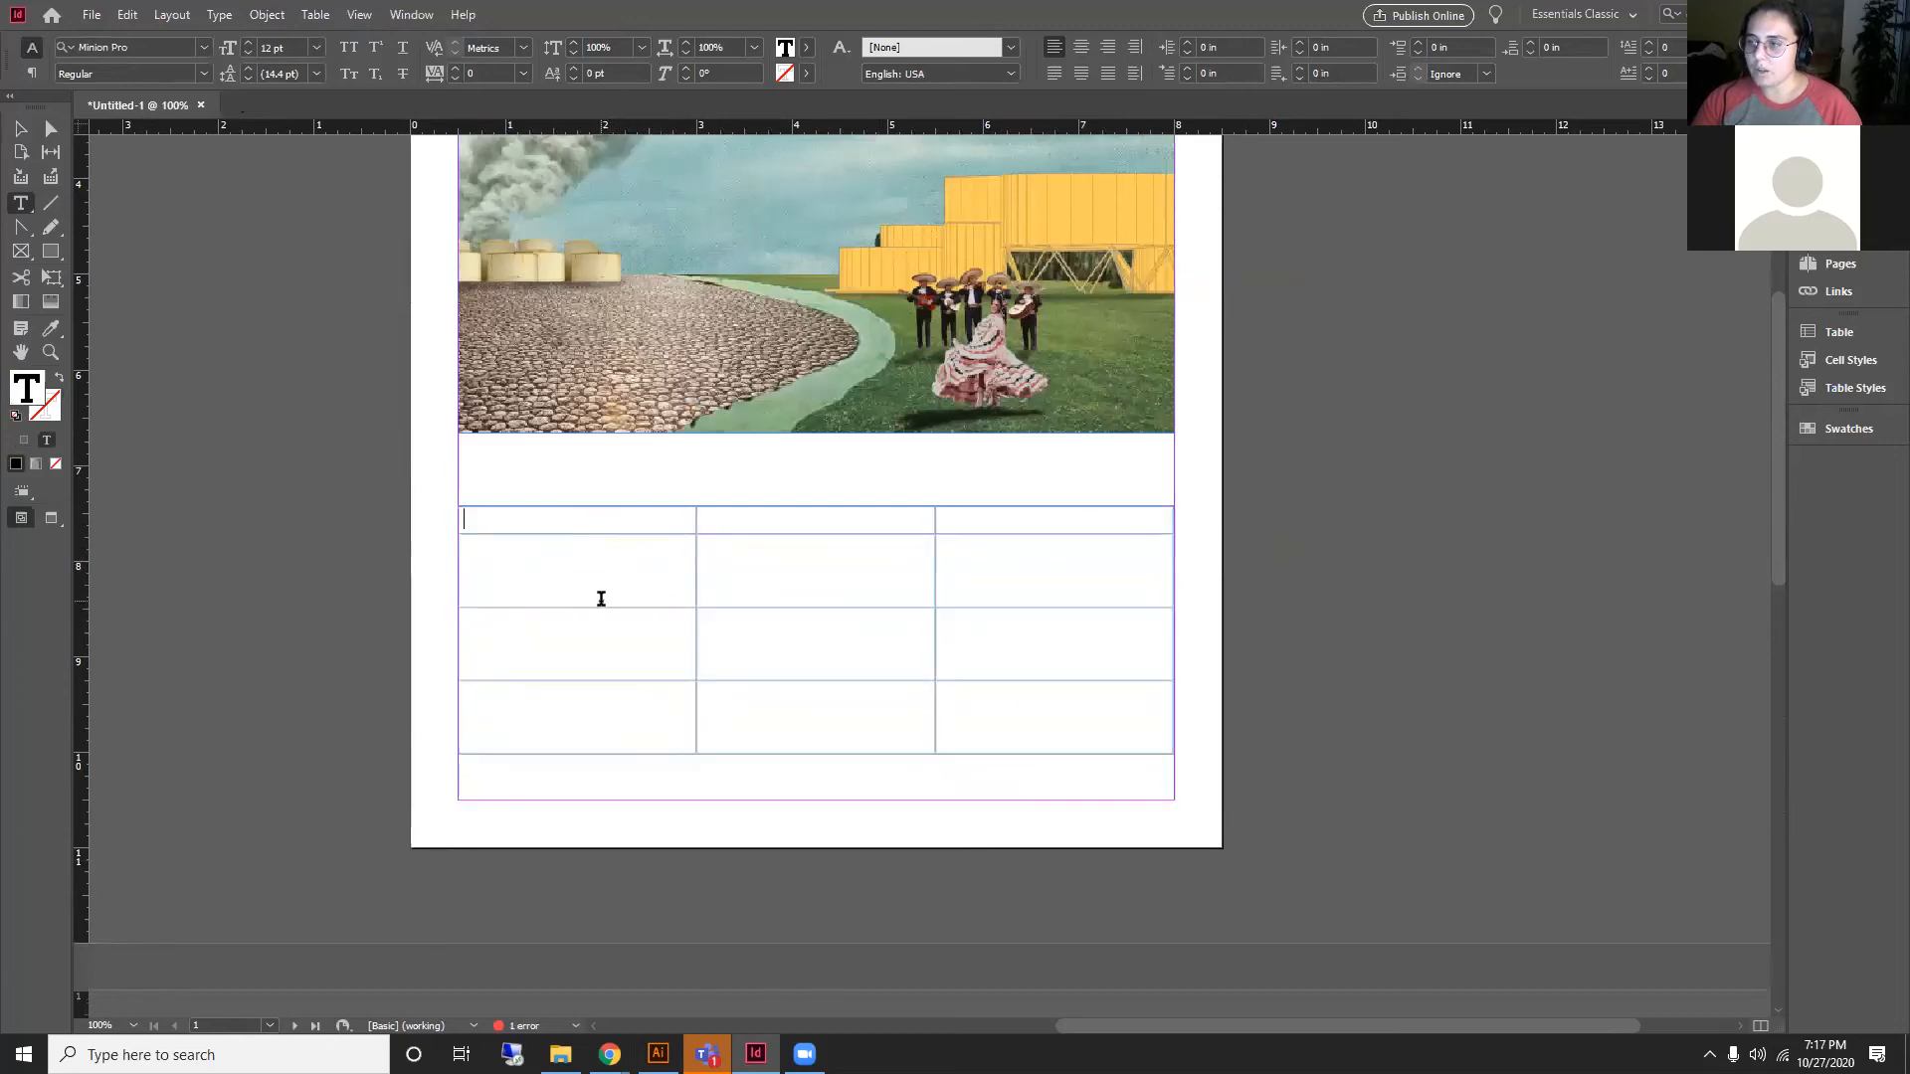
pyautogui.moveTo(695, 579); pyautogui.dragTo(595, 576)
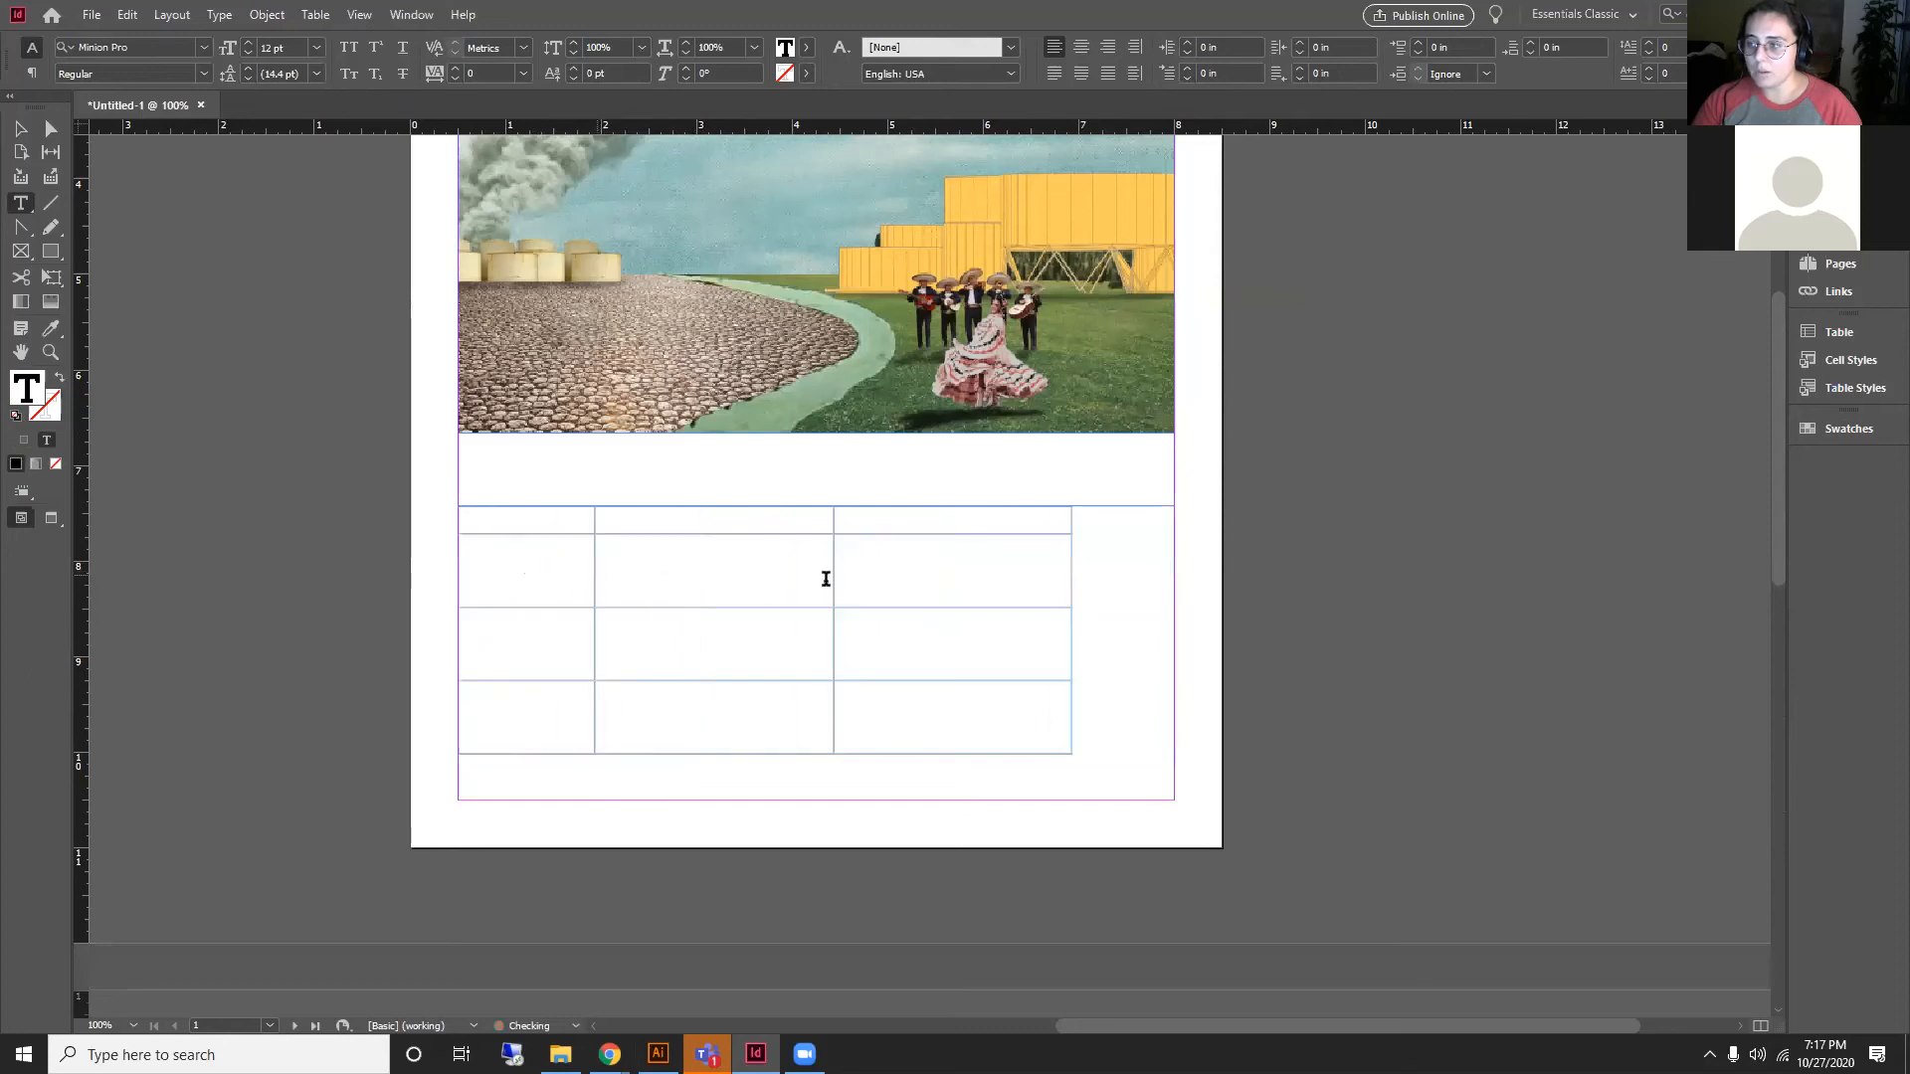
pyautogui.moveTo(835, 576); pyautogui.dragTo(957, 555)
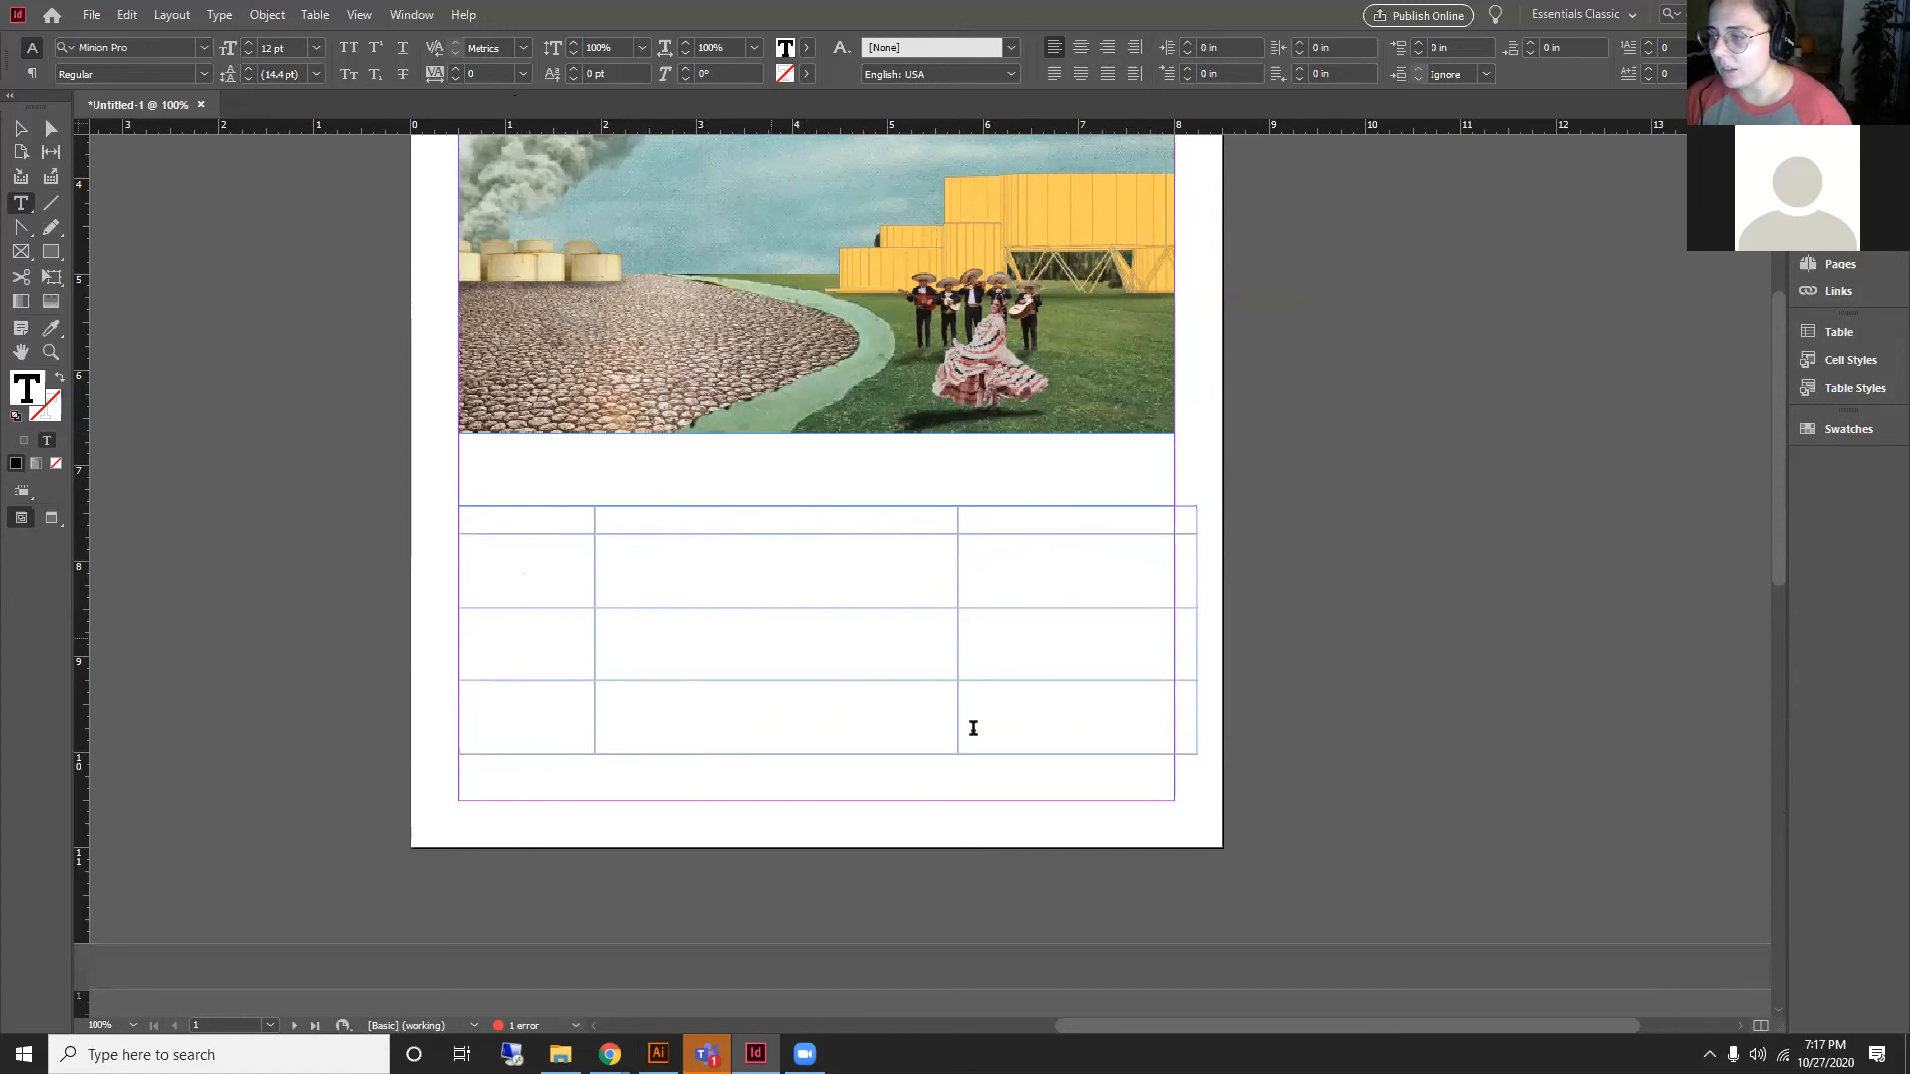
pyautogui.click(19, 128)
pyautogui.scroll(2, 958, 676)
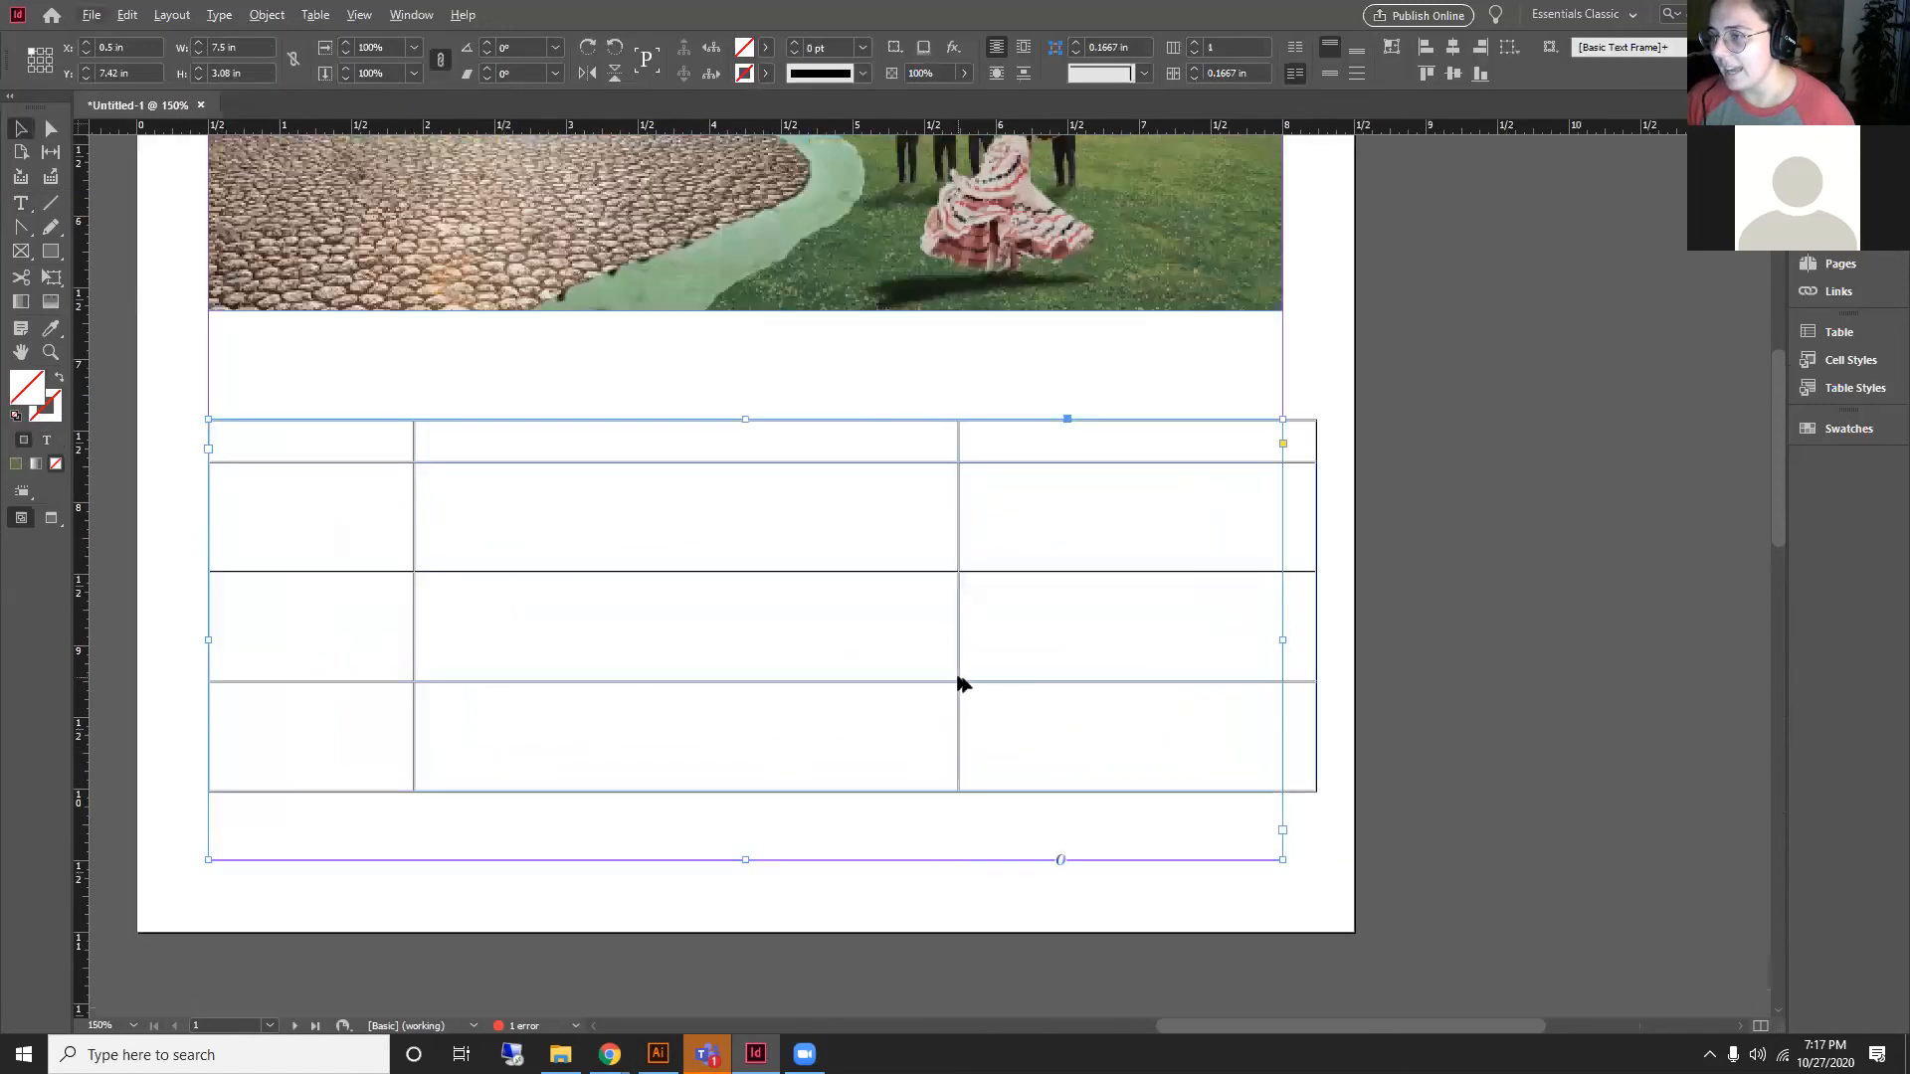
pyautogui.scroll(1, 437, 587)
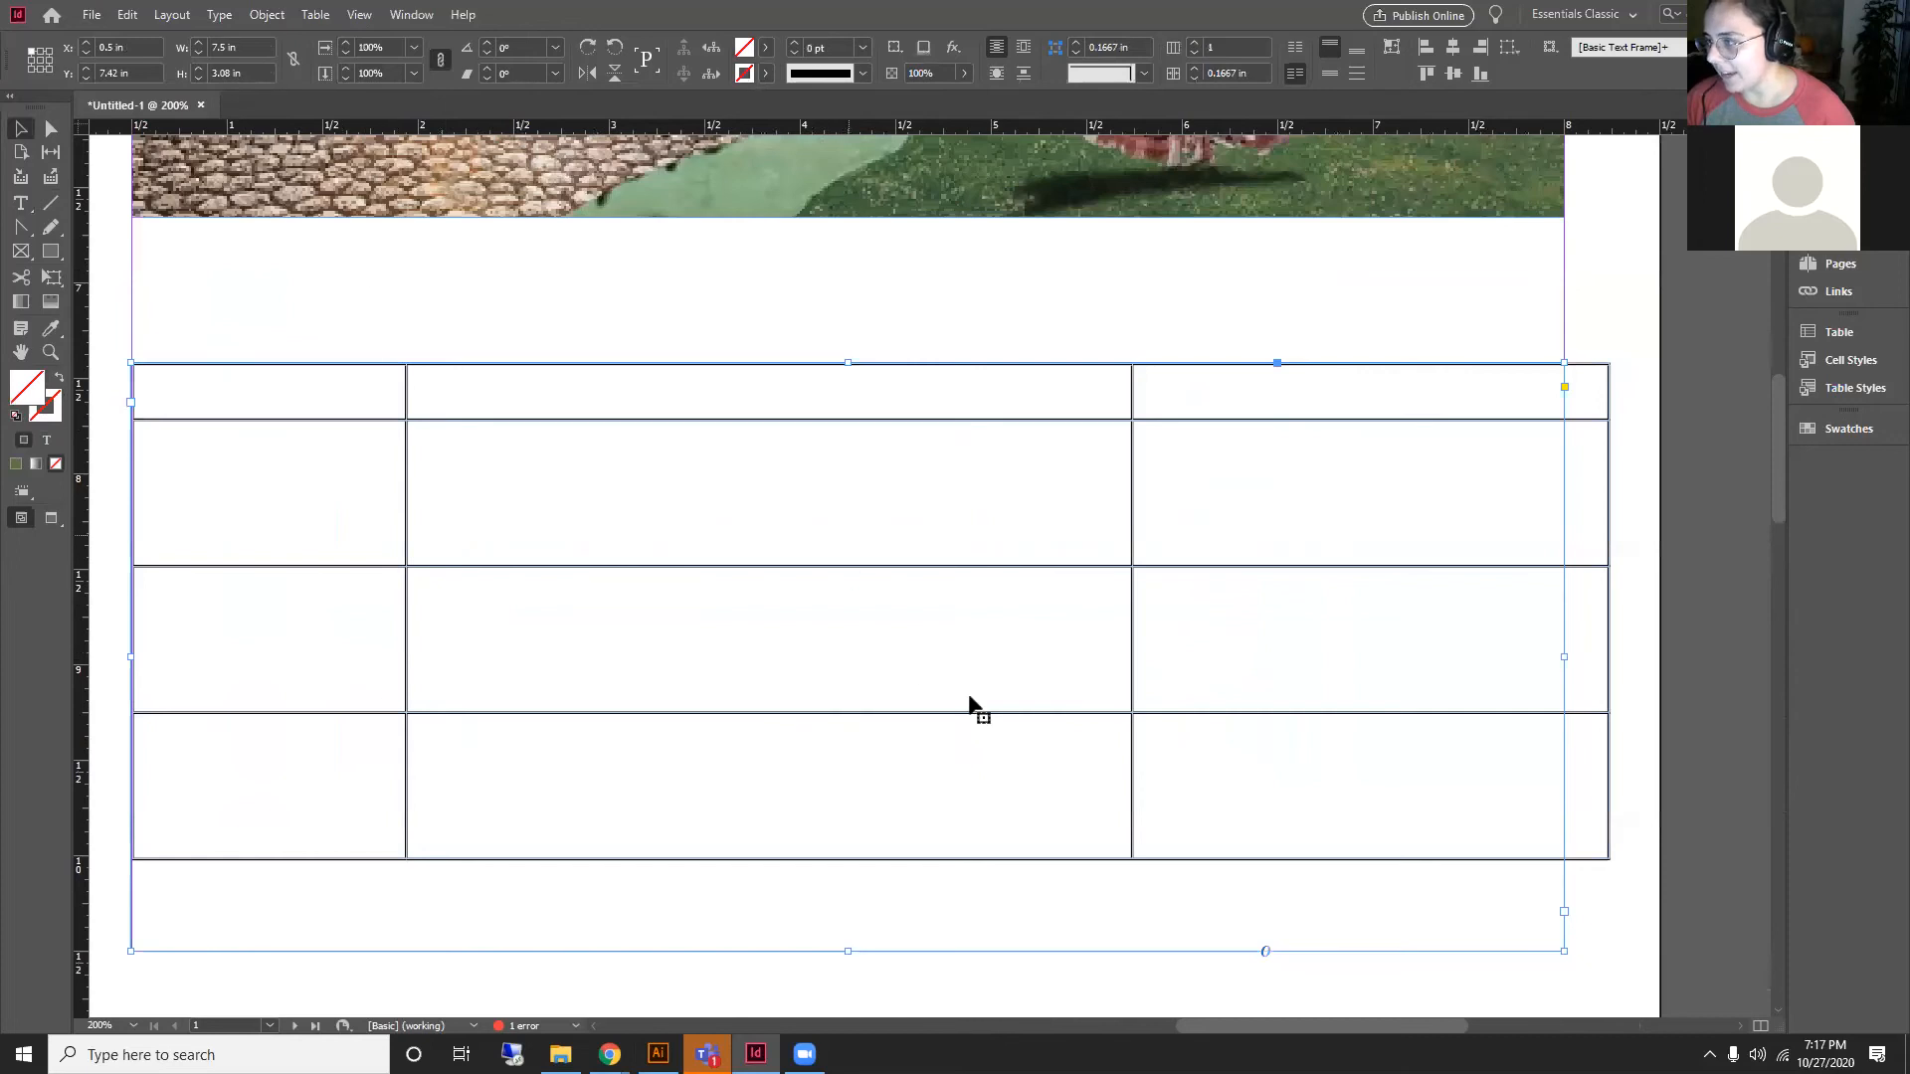
pyautogui.click(1612, 547)
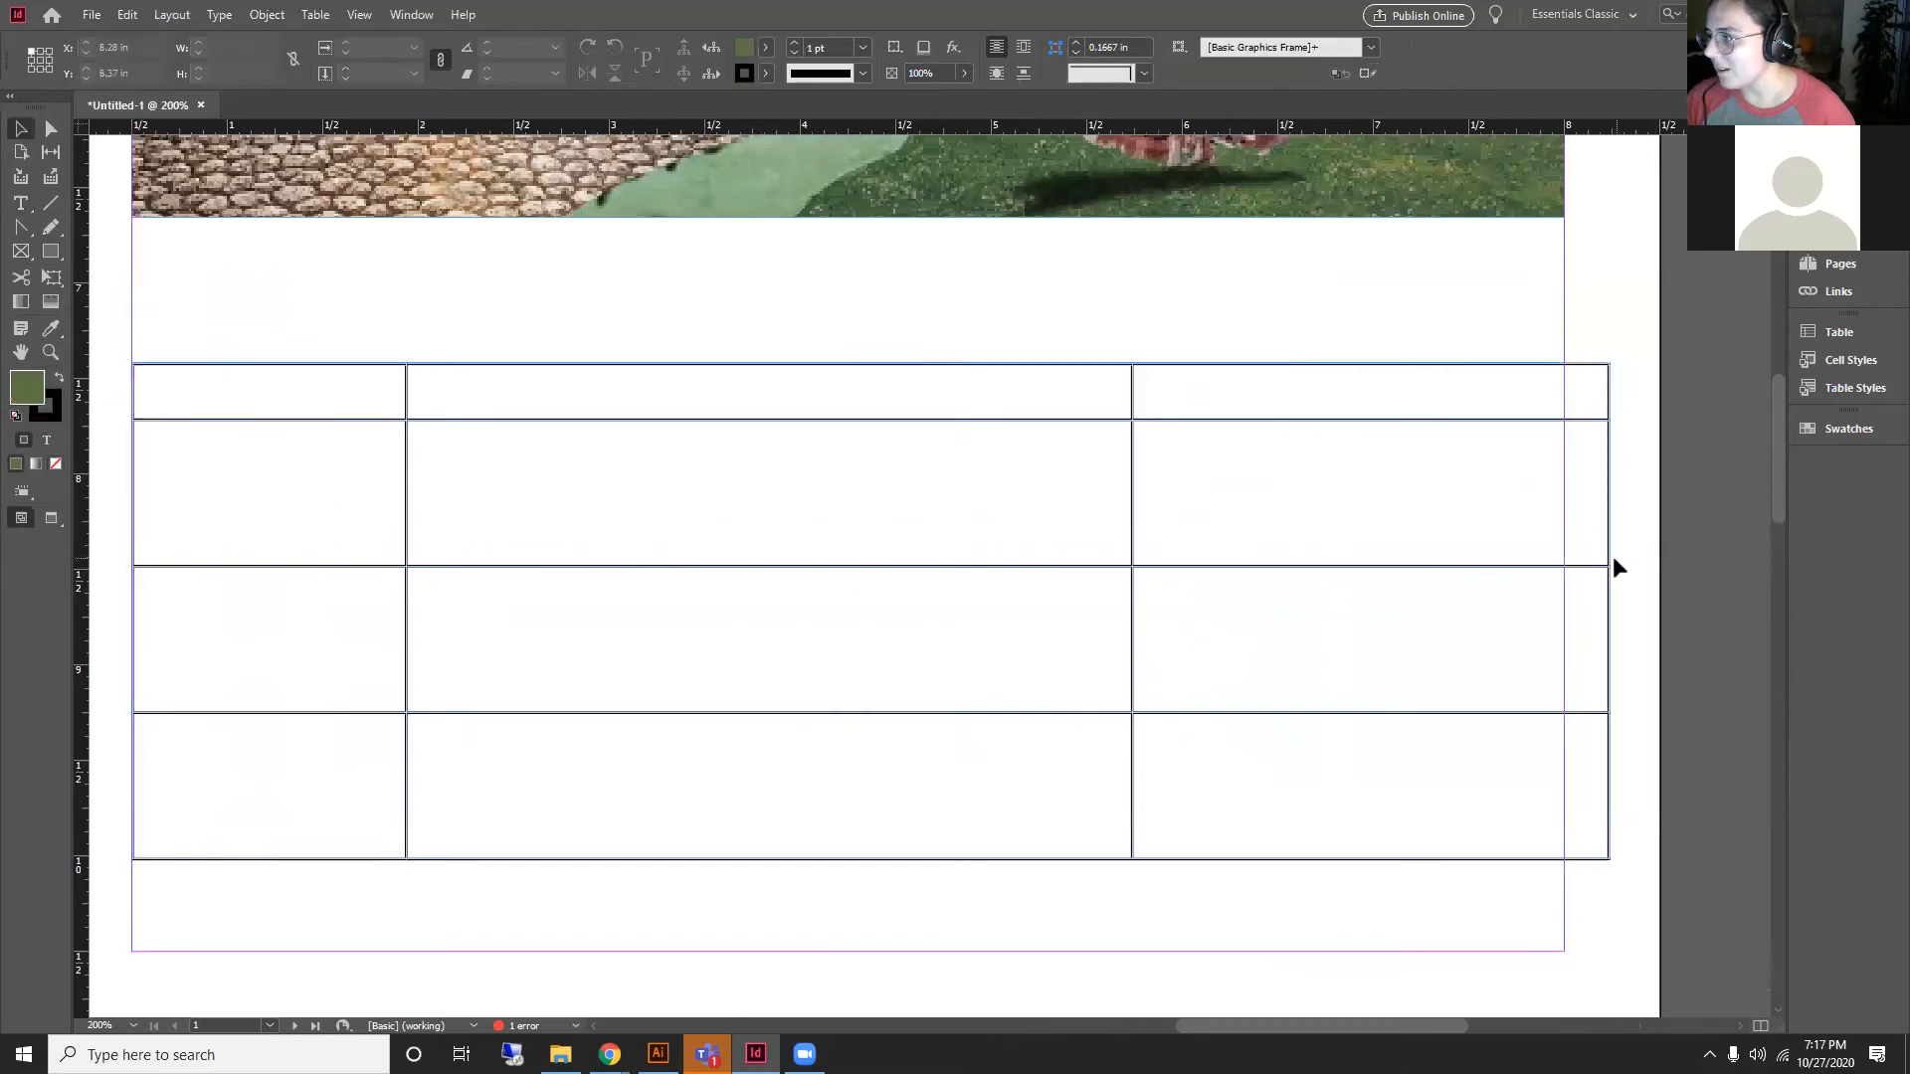
pyautogui.click(1554, 514)
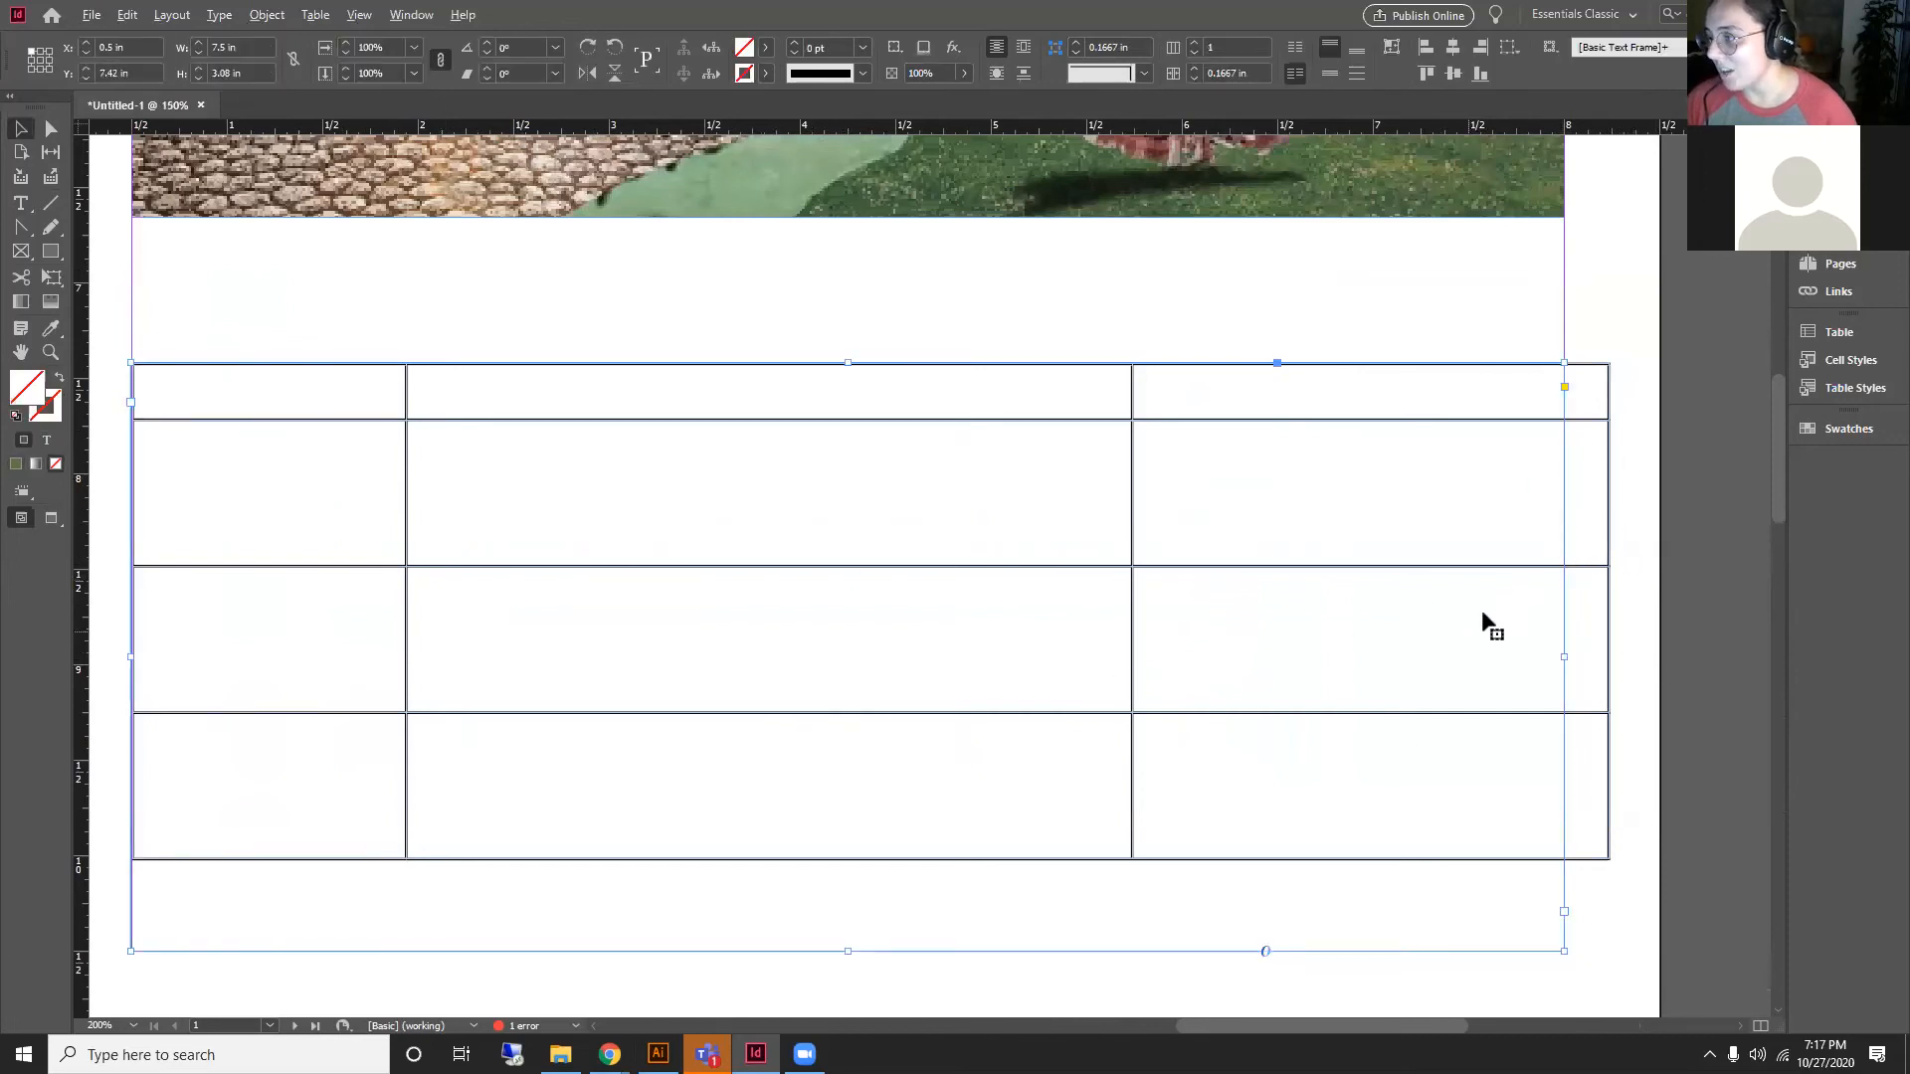
pyautogui.scroll(-1, 1484, 615)
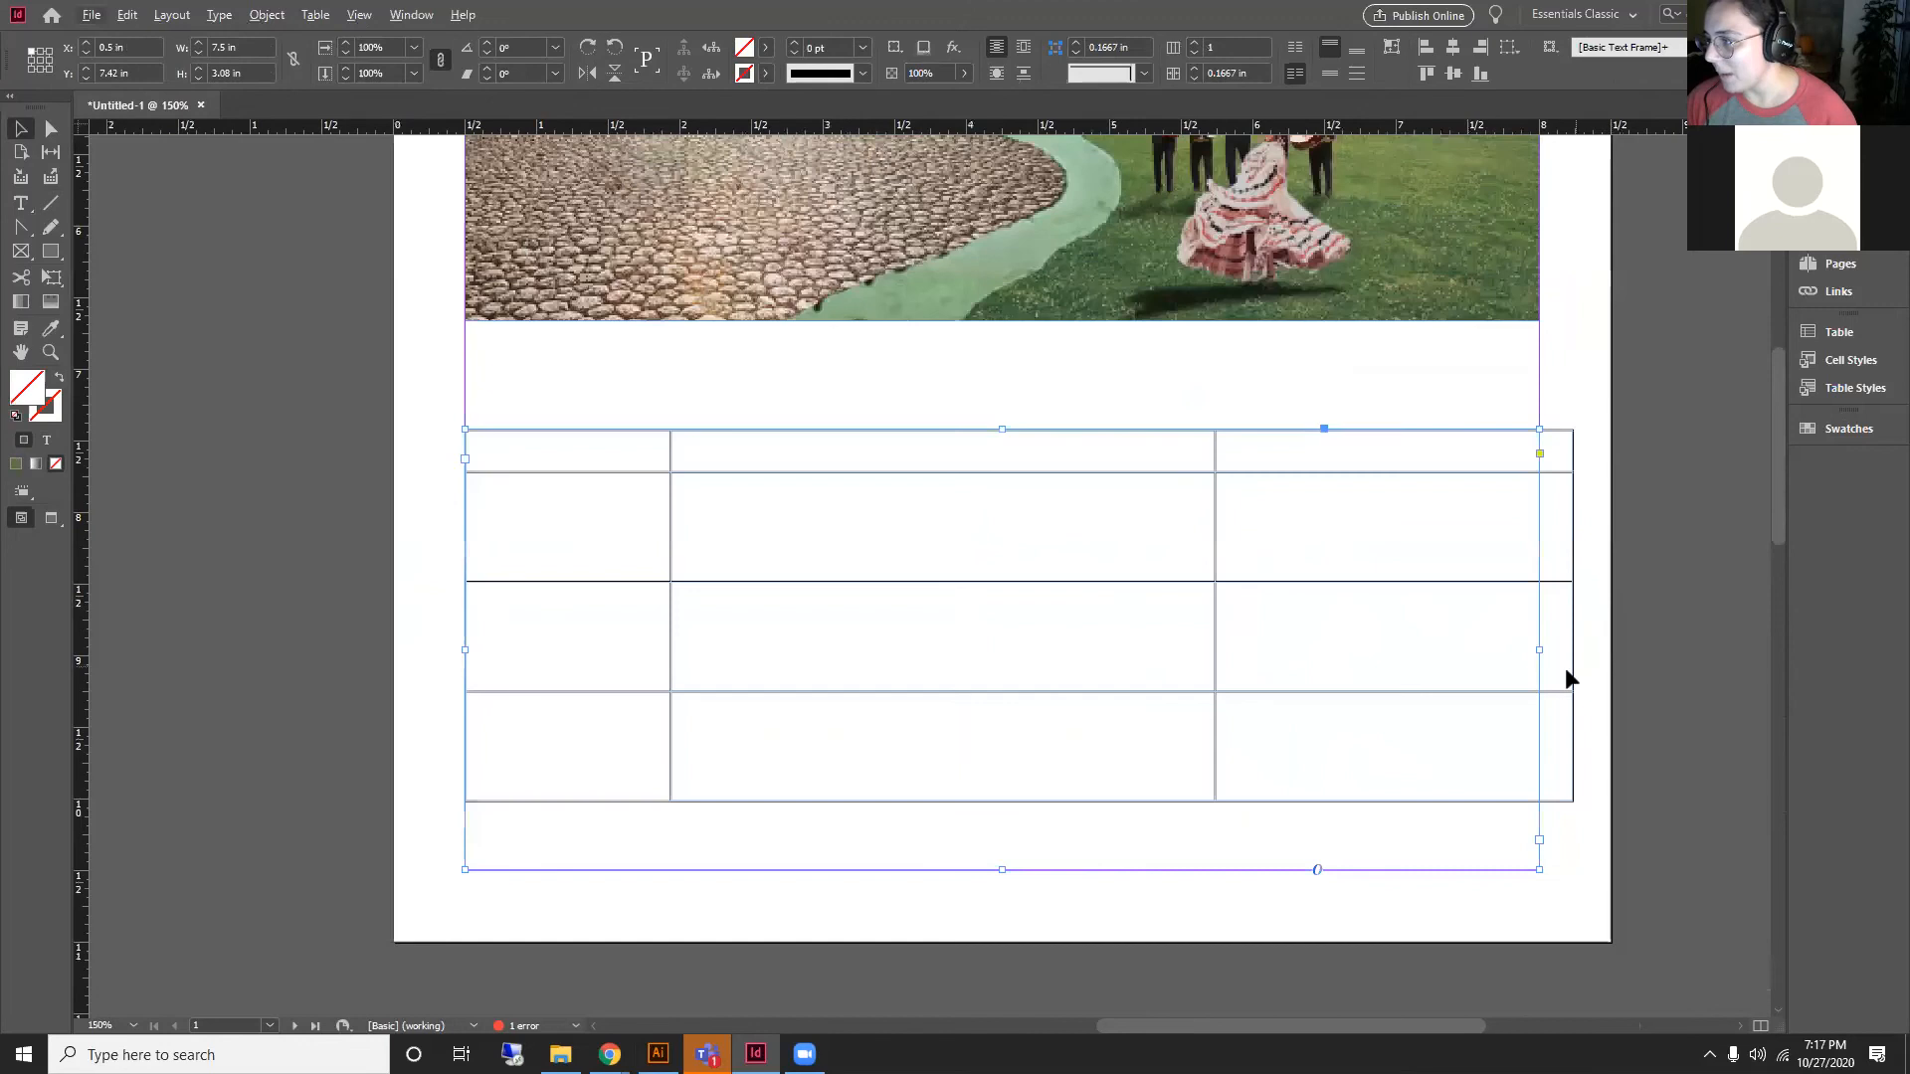
# Step: Set the stroke of all cells in the table's three body rows to the "Highlight for building" swatch and deselect the table
pyautogui.click(1504, 762)
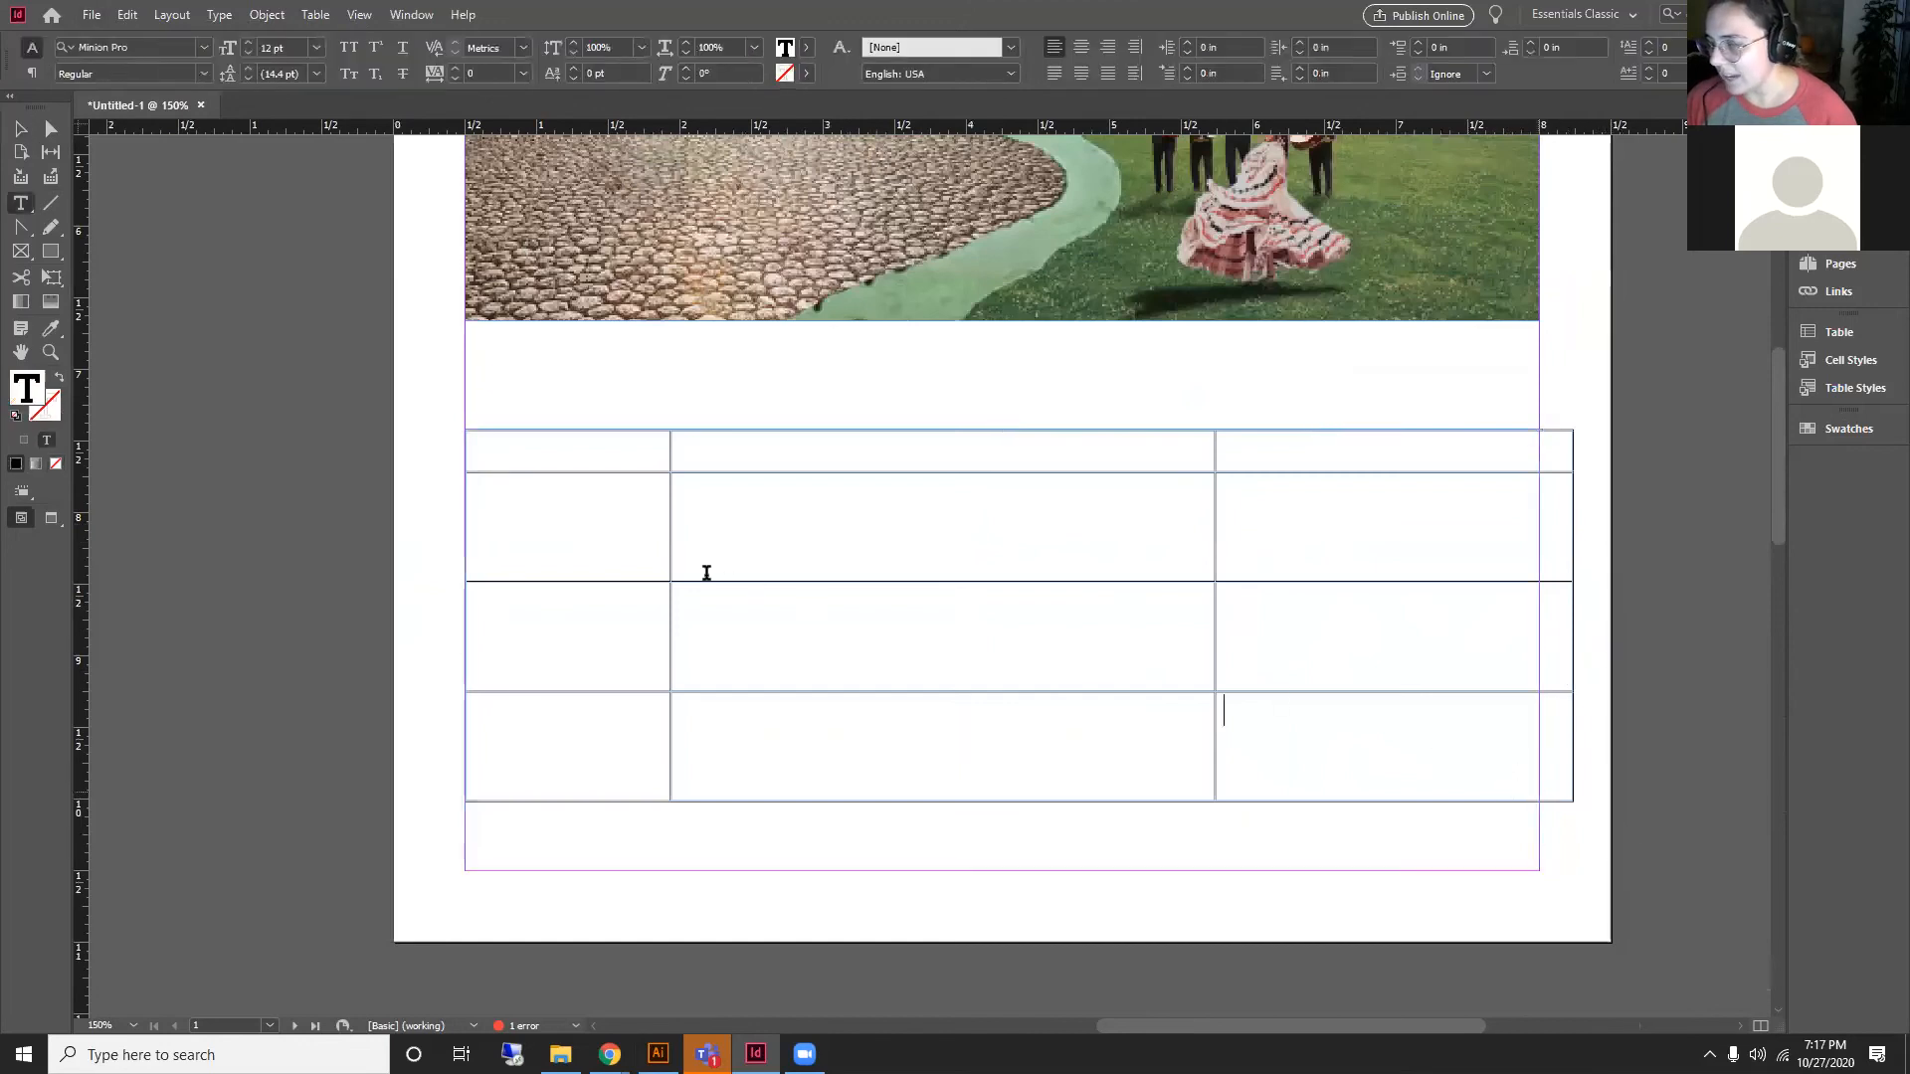
pyautogui.moveTo(1304, 712); pyautogui.dragTo(756, 528)
pyautogui.moveTo(475, 444); pyautogui.dragTo(418, 375)
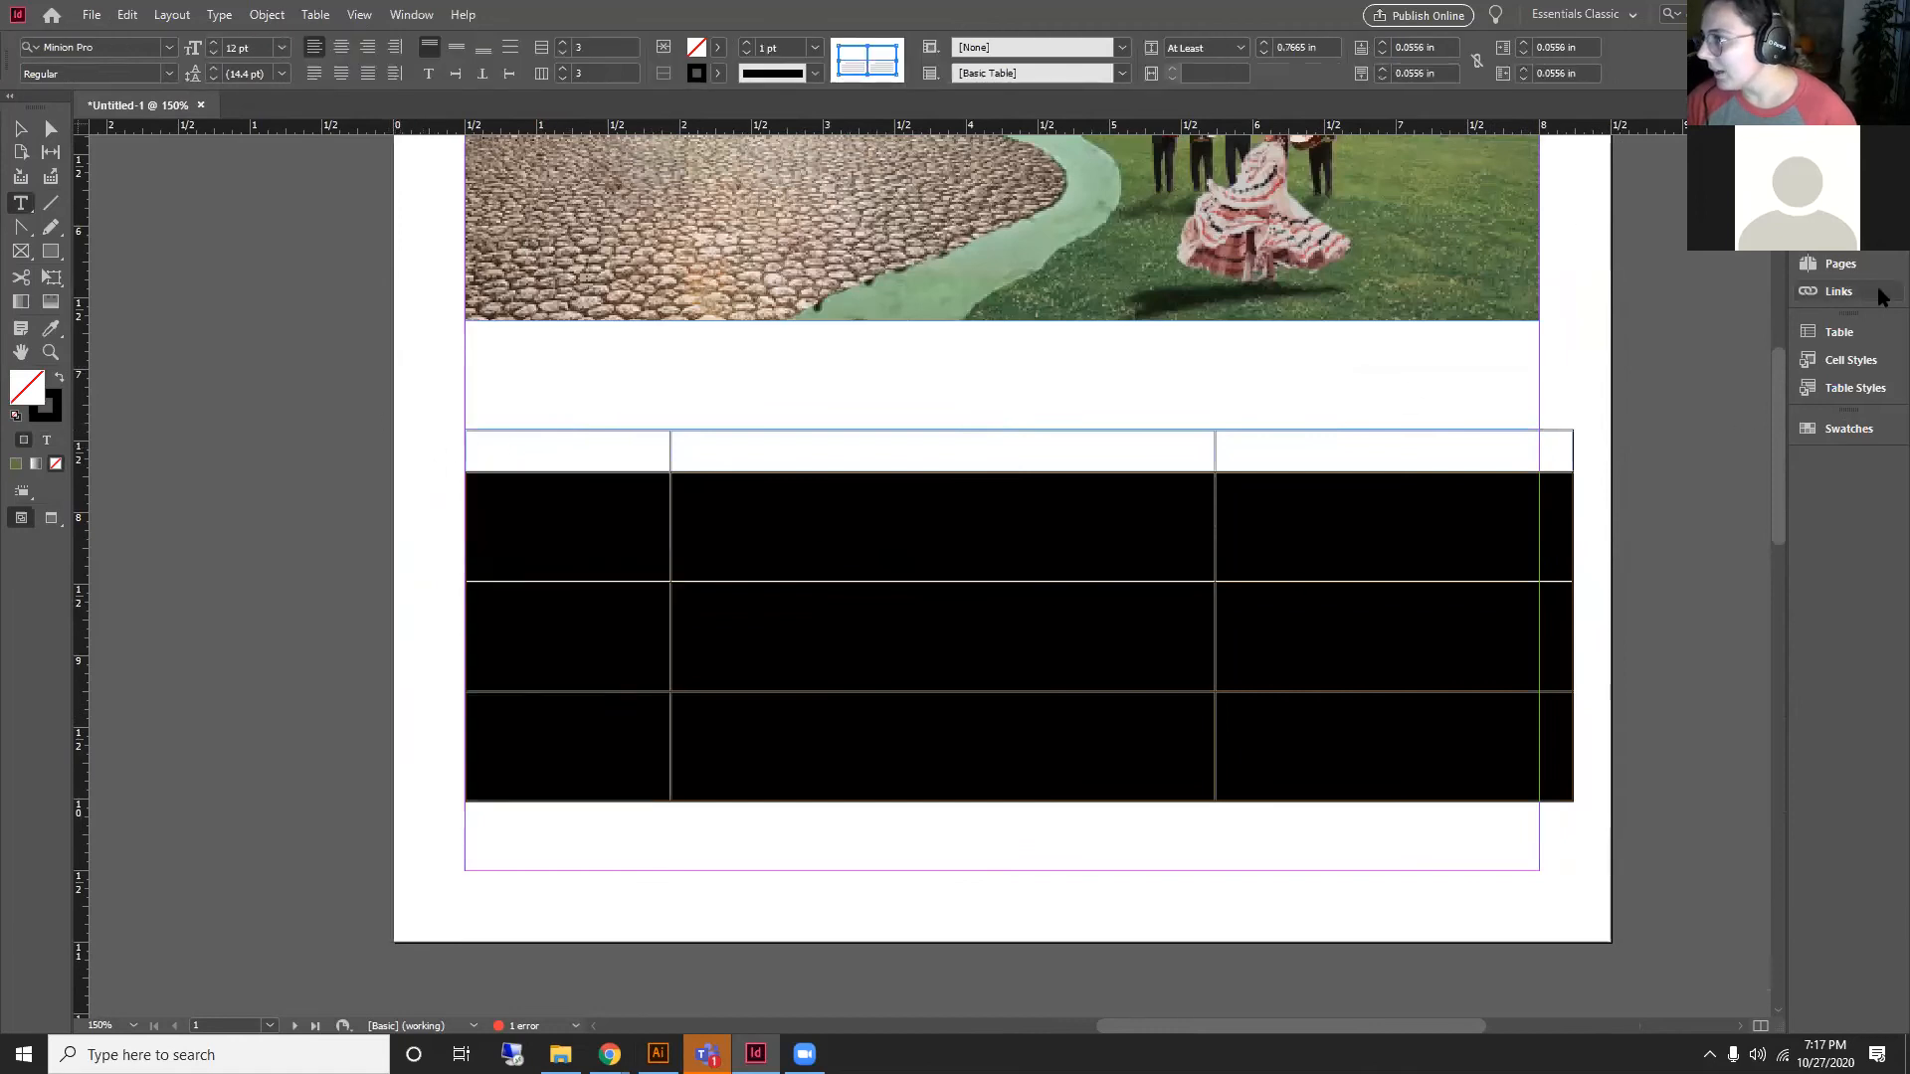
pyautogui.click(1834, 235)
pyautogui.click(1834, 235)
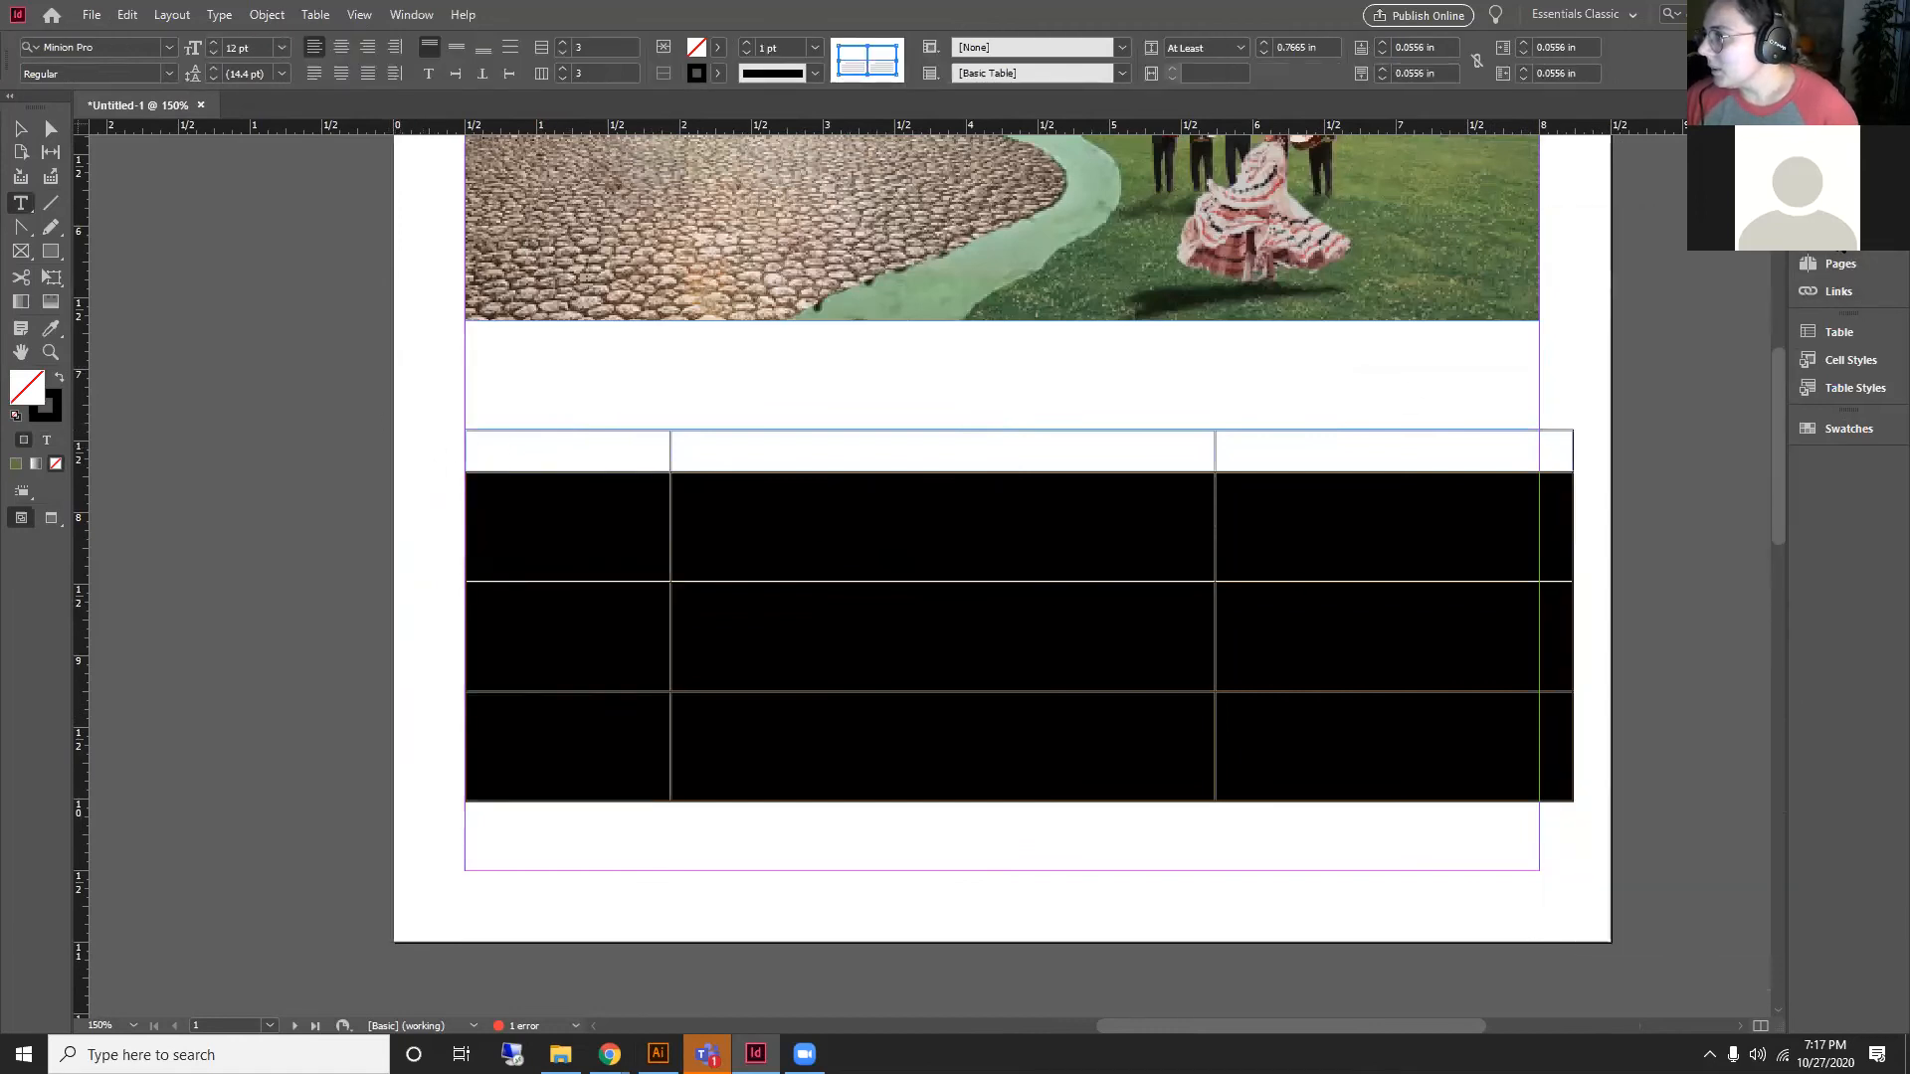
pyautogui.click(1838, 195)
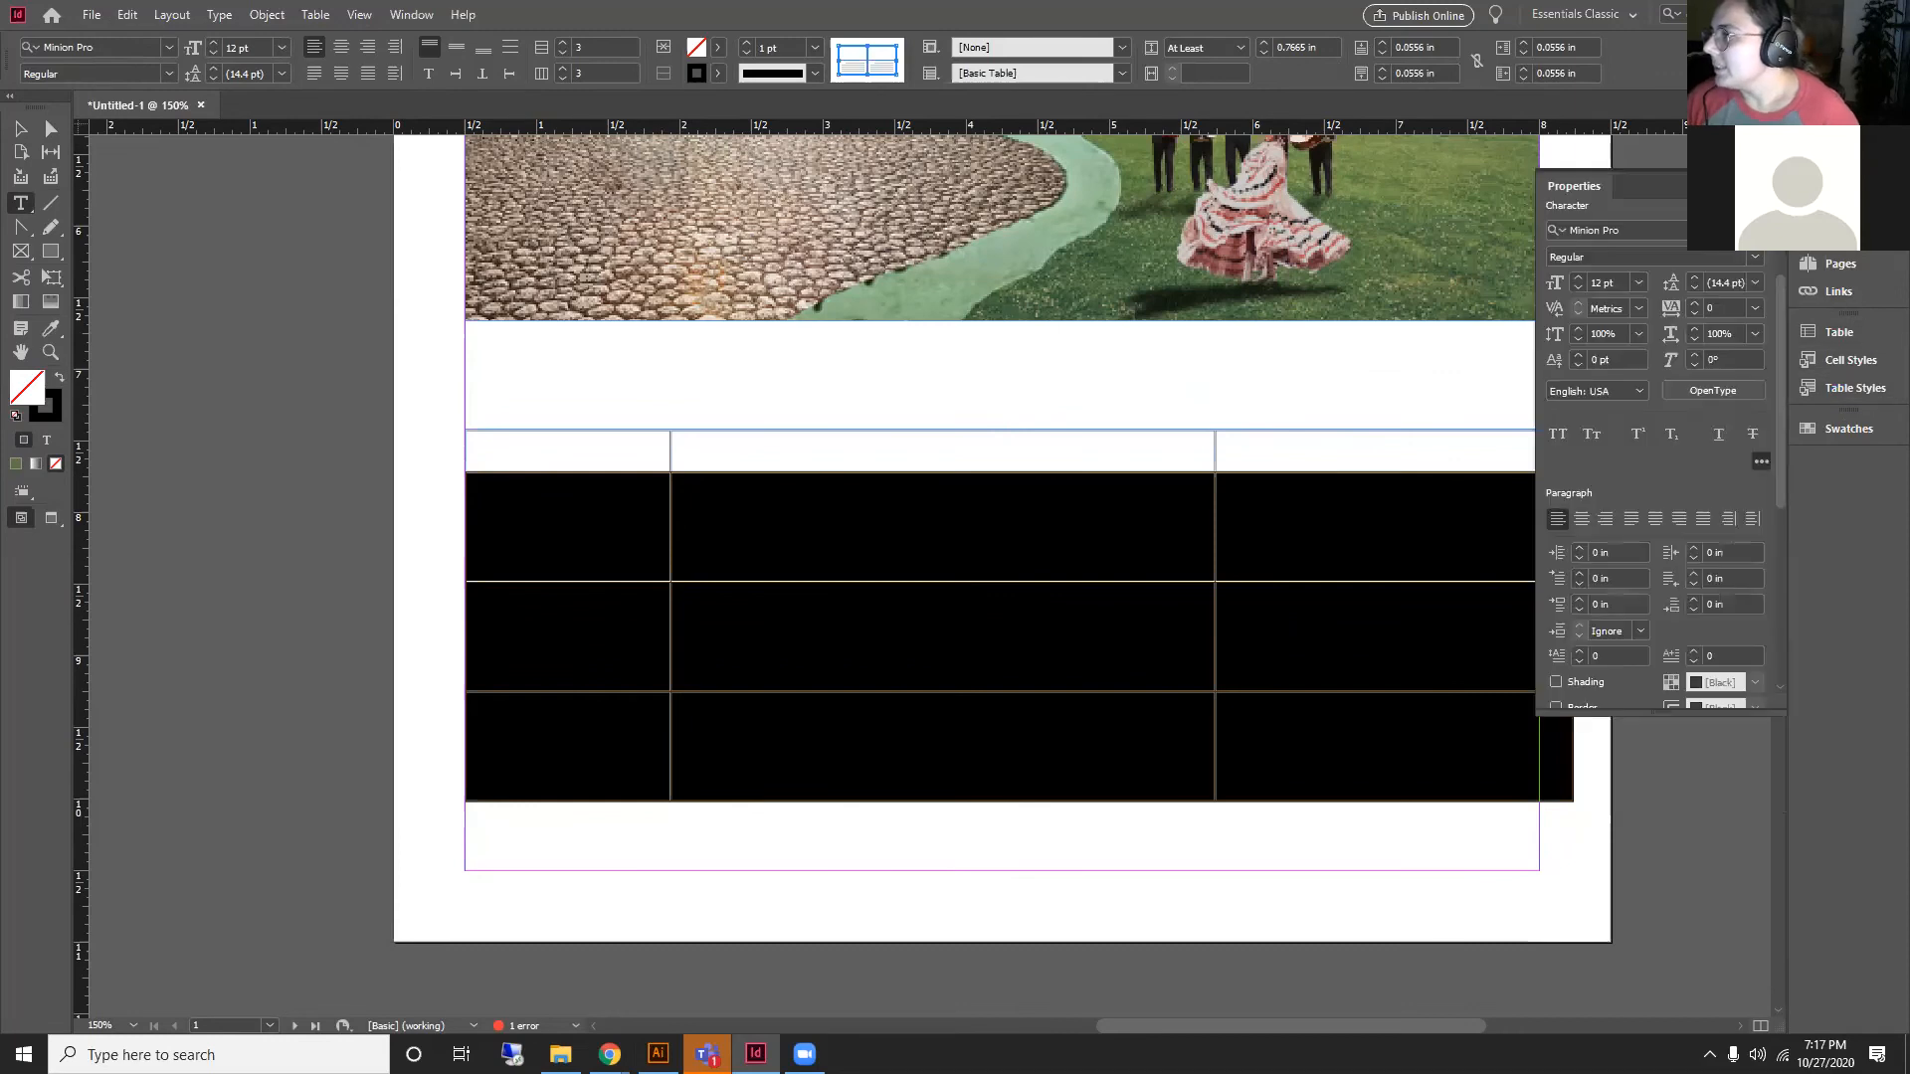
pyautogui.moveTo(1778, 411); pyautogui.dragTo(1759, 261)
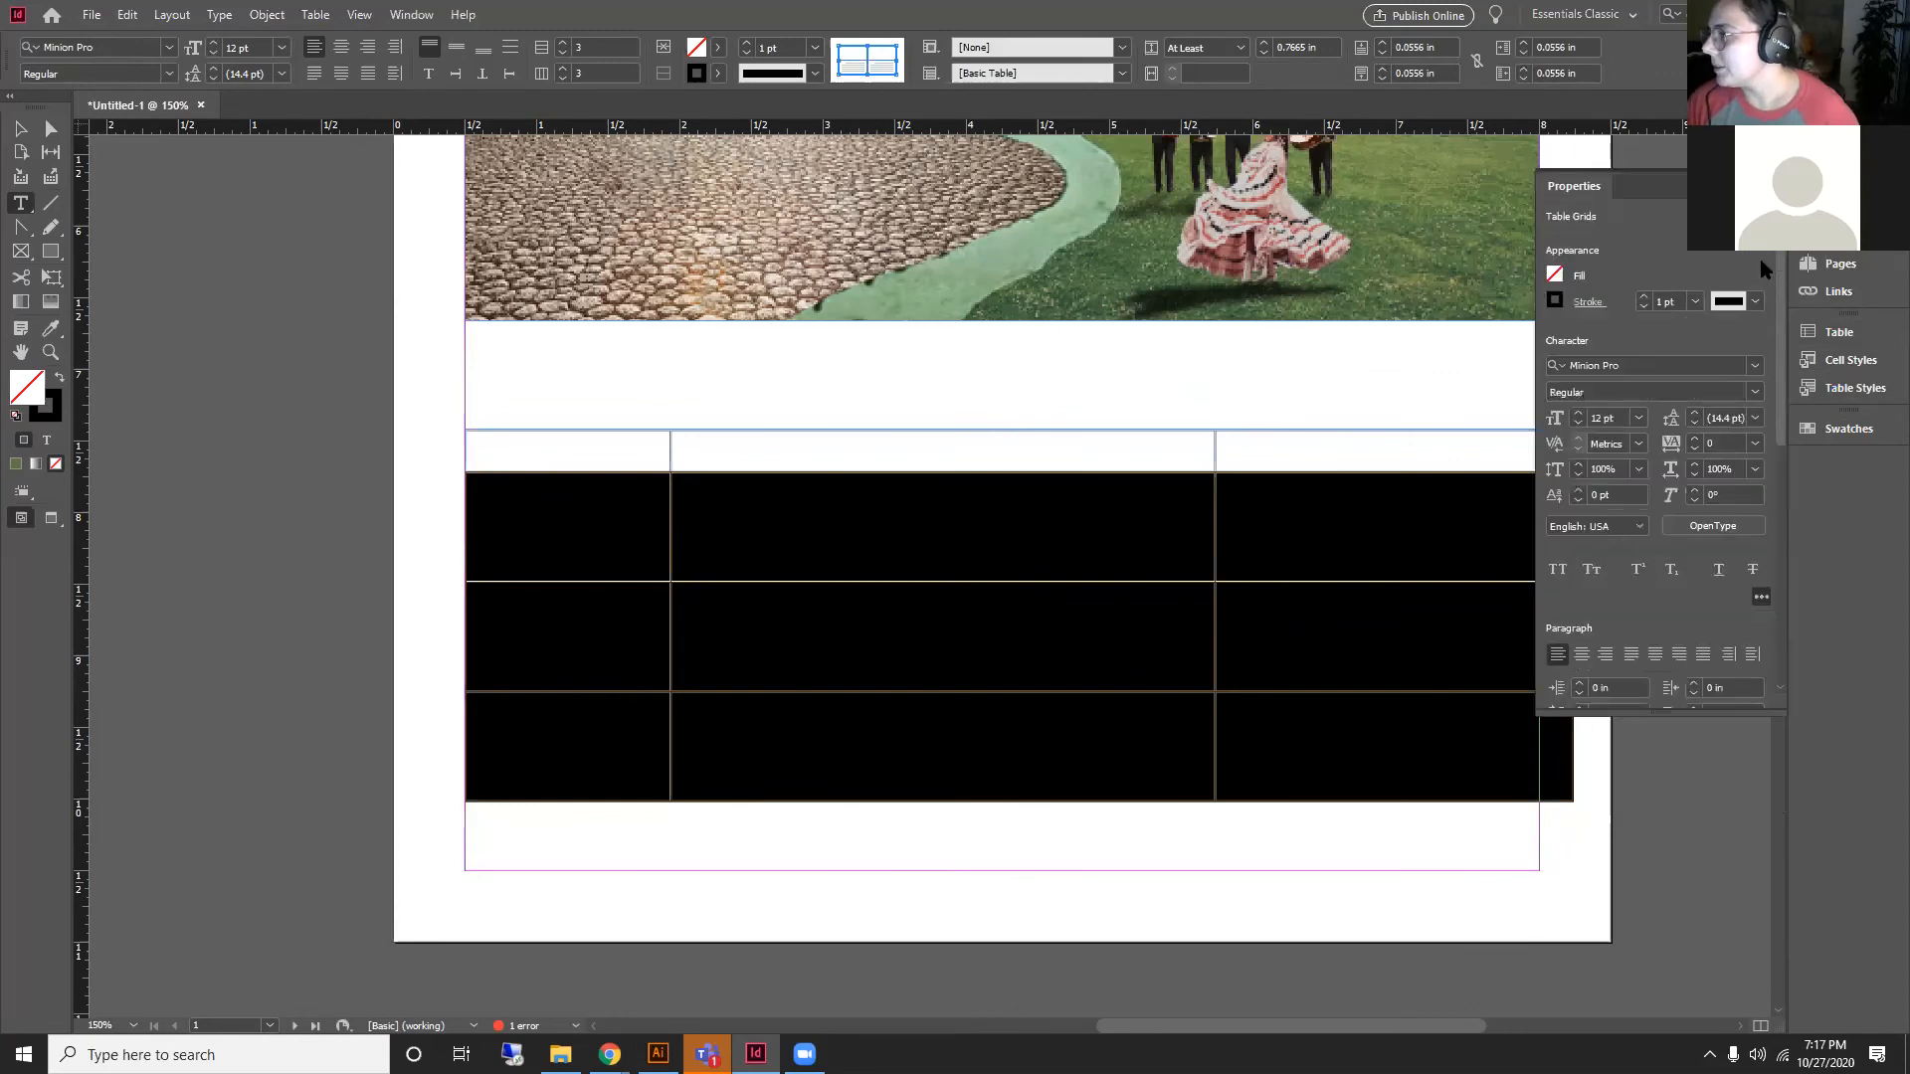
pyautogui.click(1554, 302)
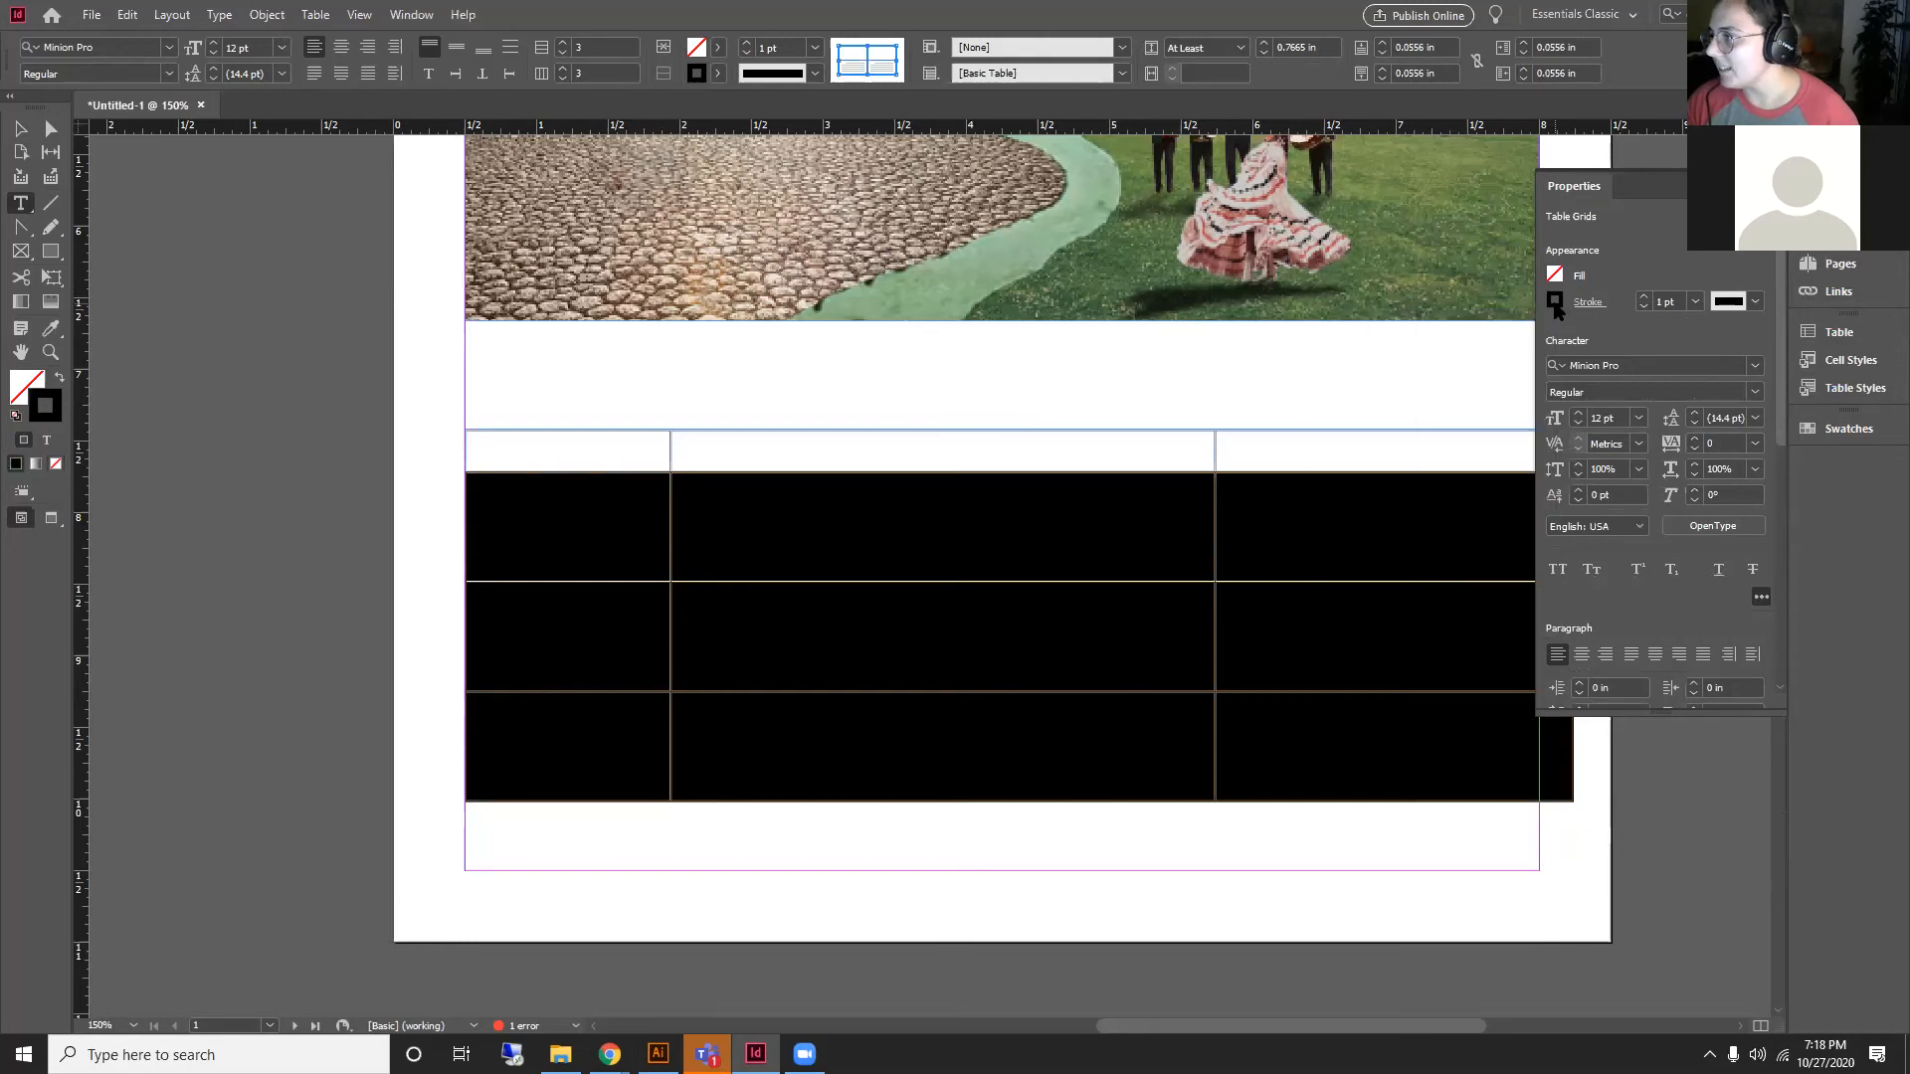
pyautogui.click(1555, 303)
pyautogui.click(1392, 584)
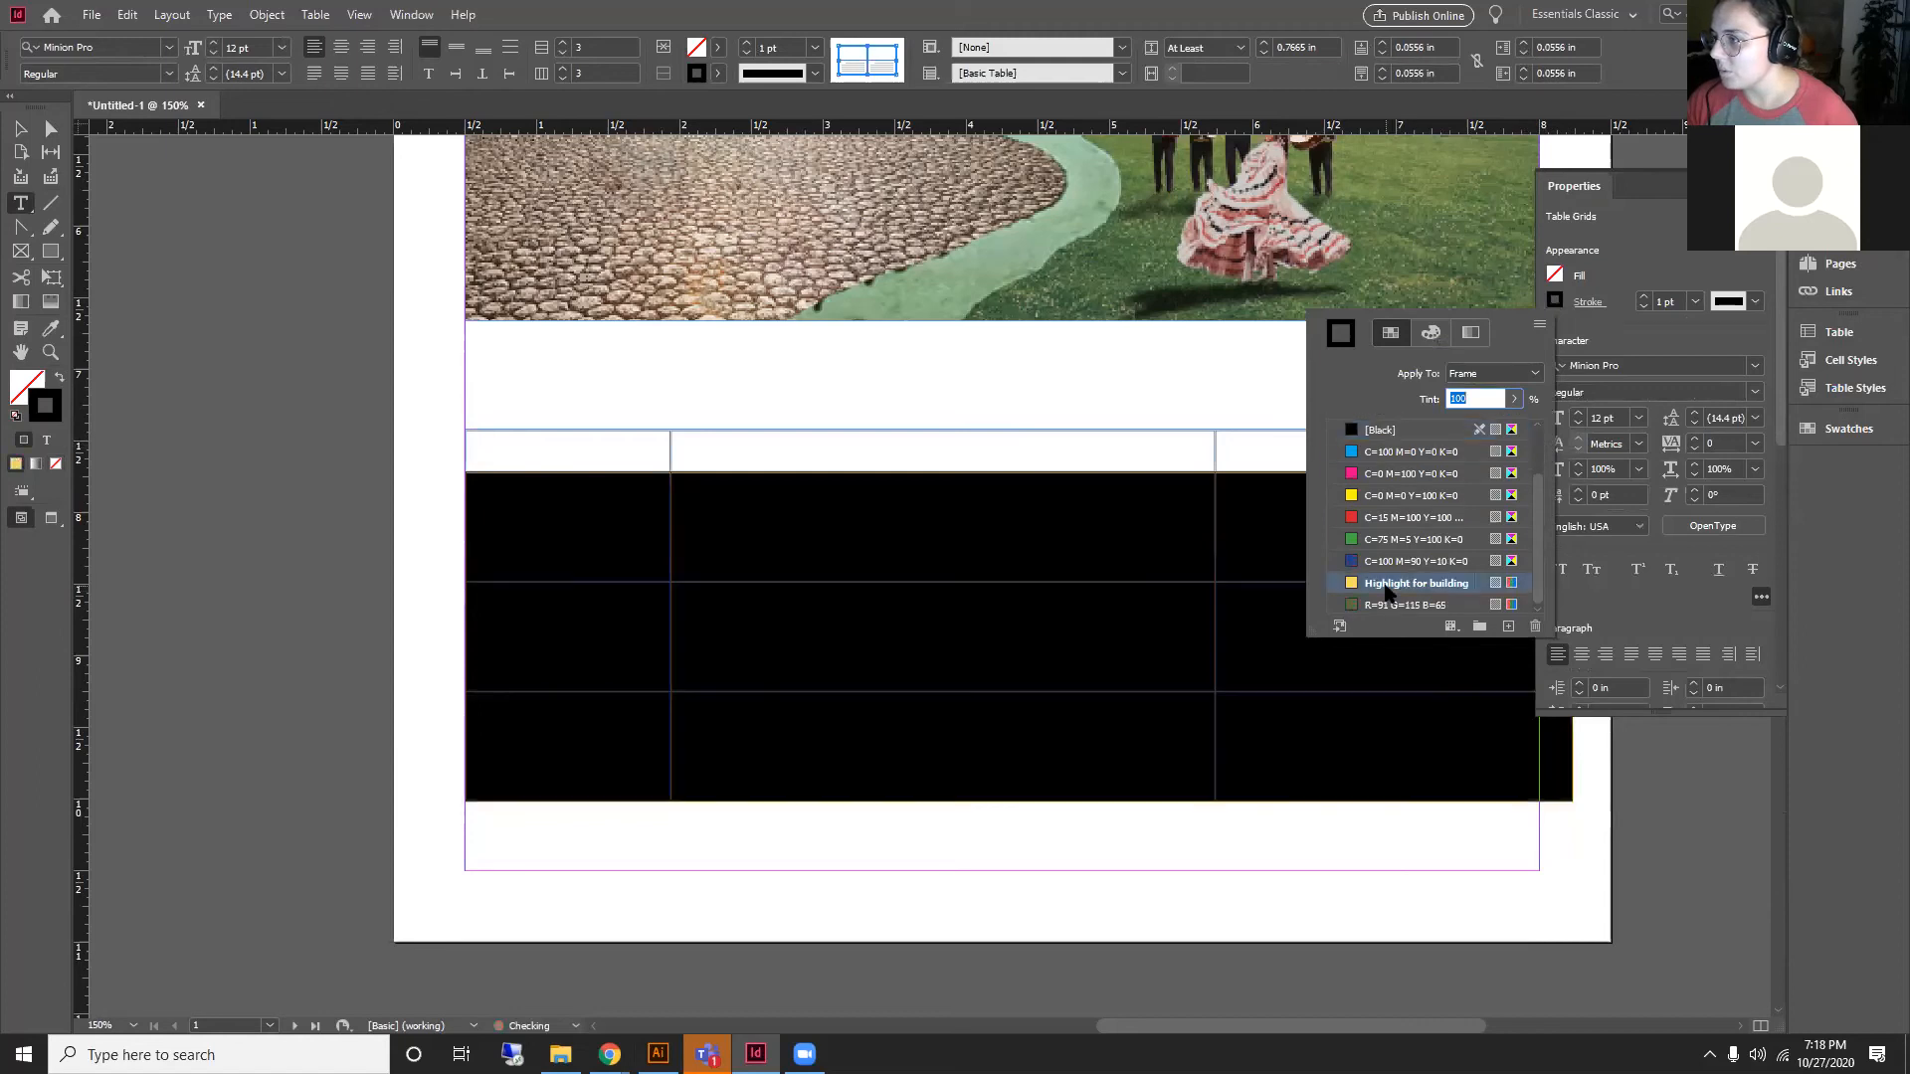
pyautogui.click(186, 259)
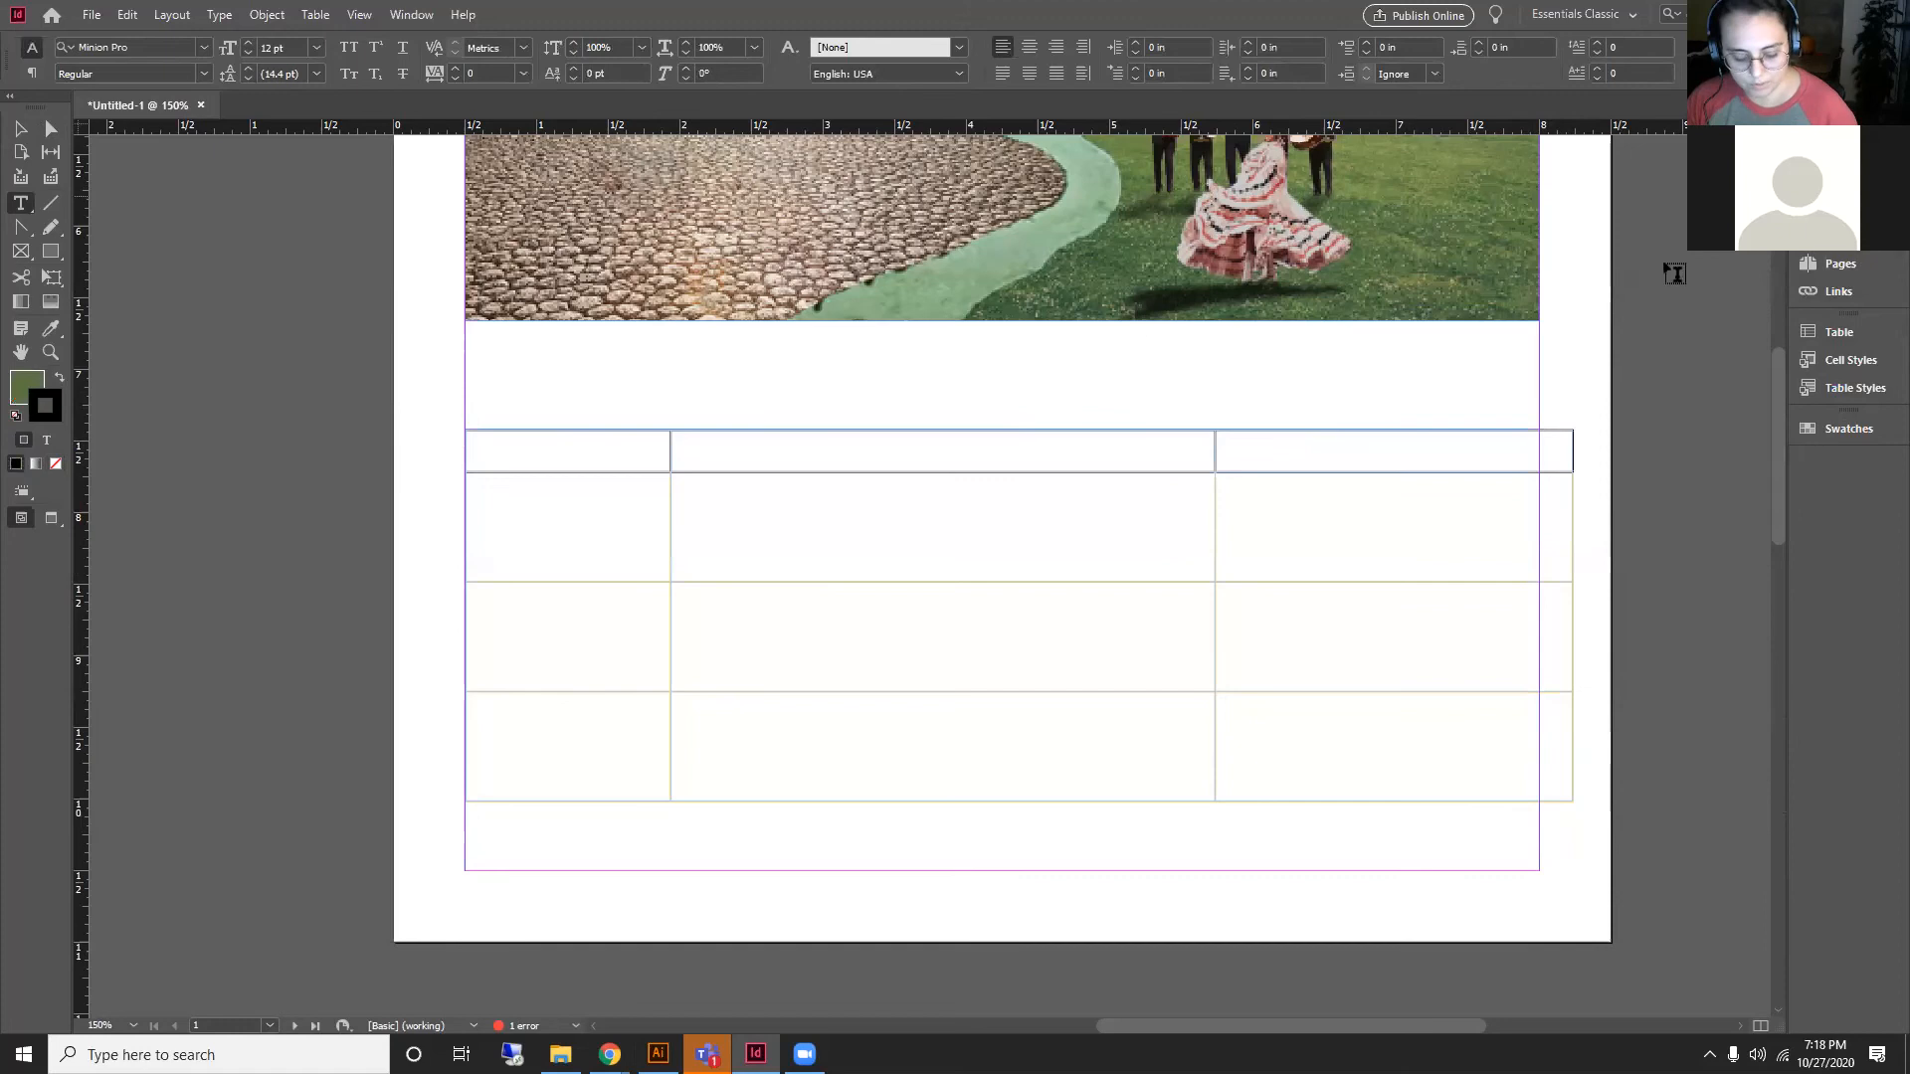
# Step: Preview the cover page full screen in presentation mode, without guides or frame edges
pyautogui.click(20, 129)
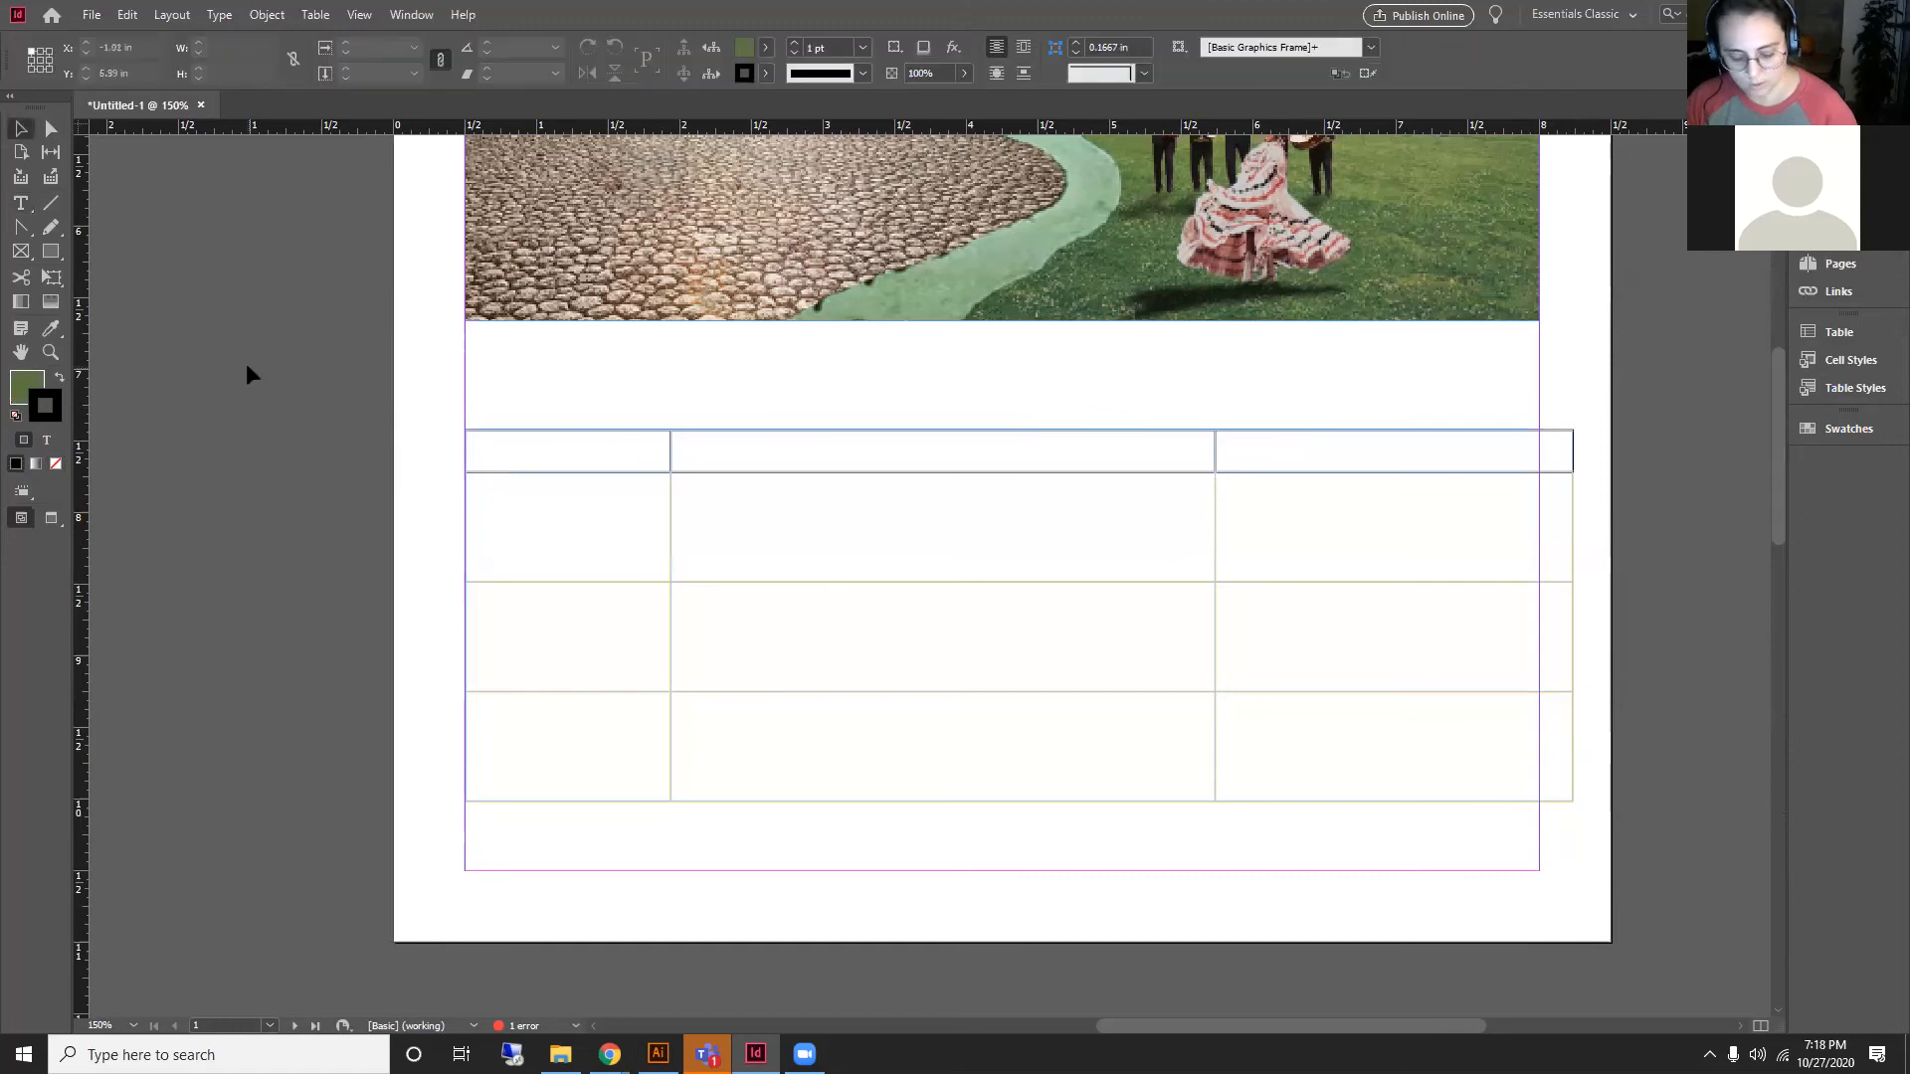
pyautogui.hotkey('shift', 'w')
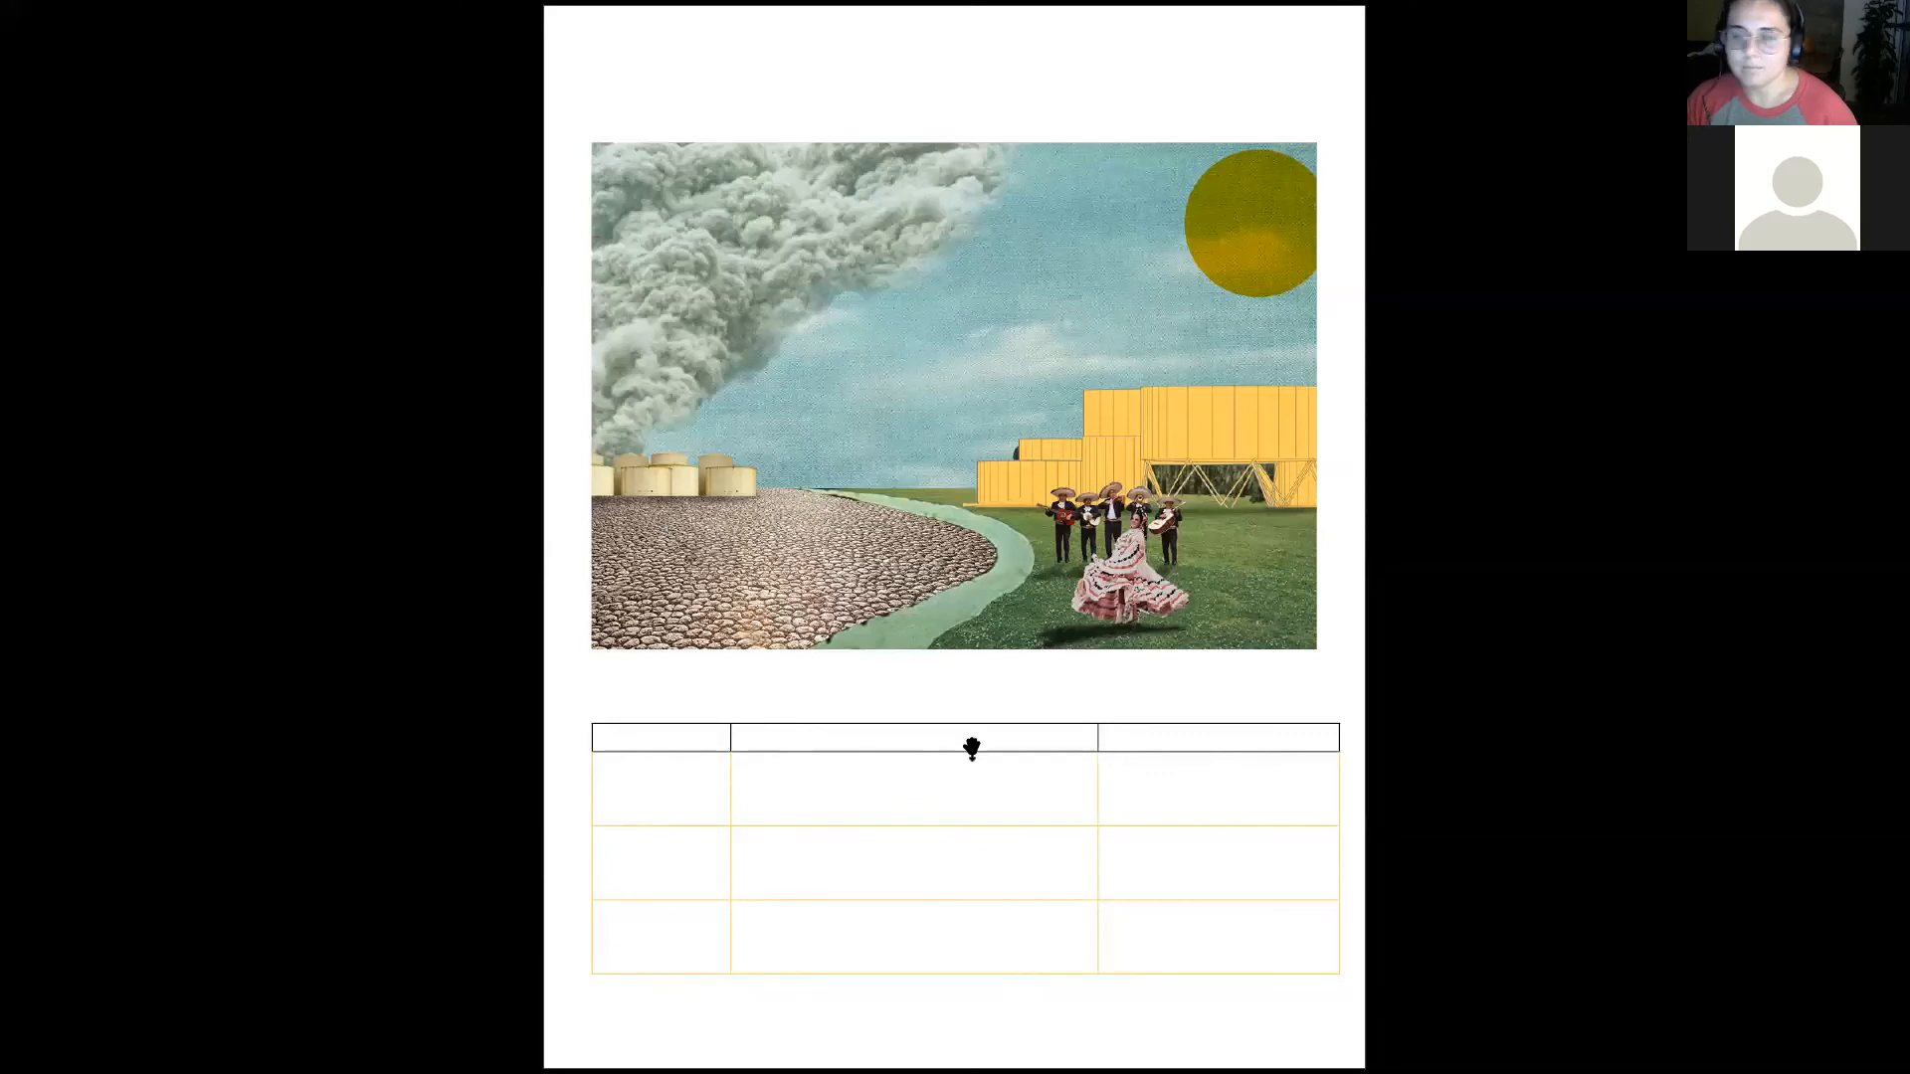
pyautogui.press('Escape')
# Step: Delete the table below the cover image
pyautogui.scroll(-3, 1061, 678)
pyautogui.click(1198, 673)
pyautogui.press('Delete')
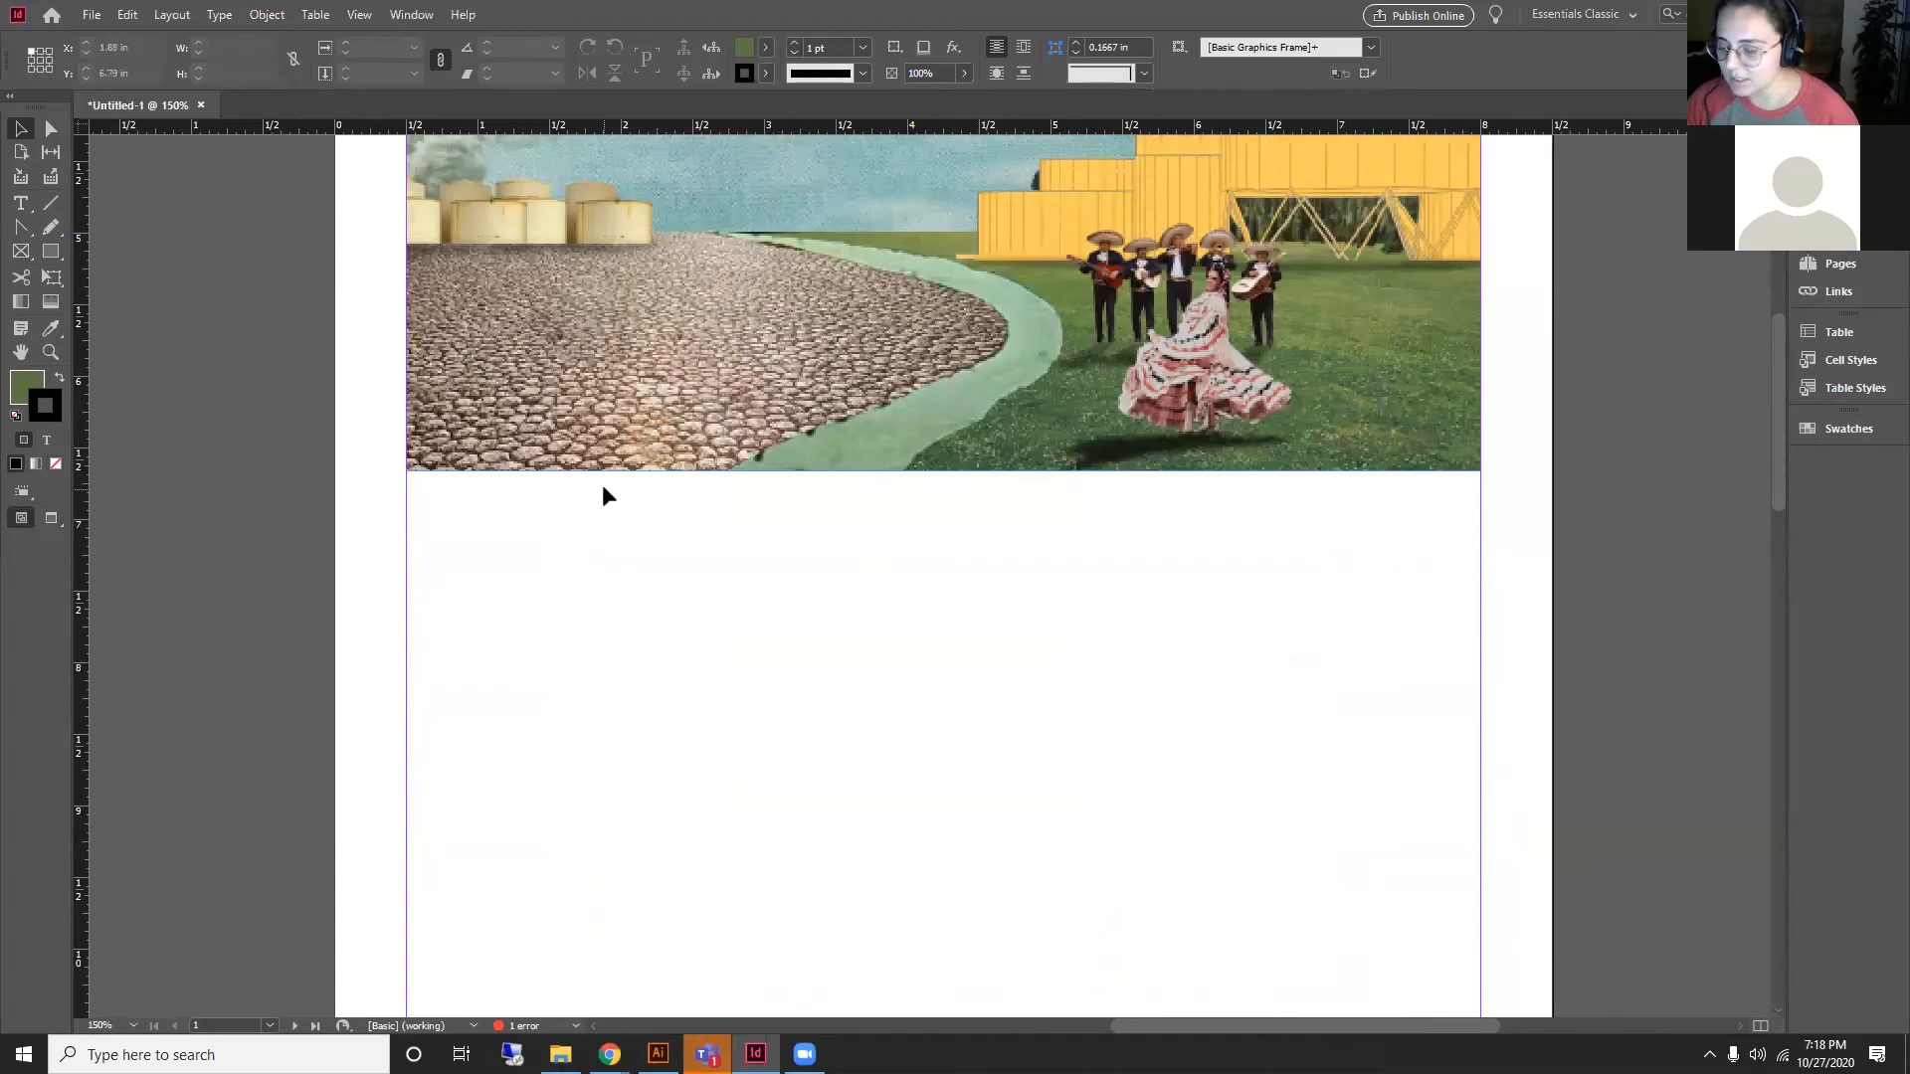
# Step: Open the A-Master spread for editing
pyautogui.scroll(-1, 630, 495)
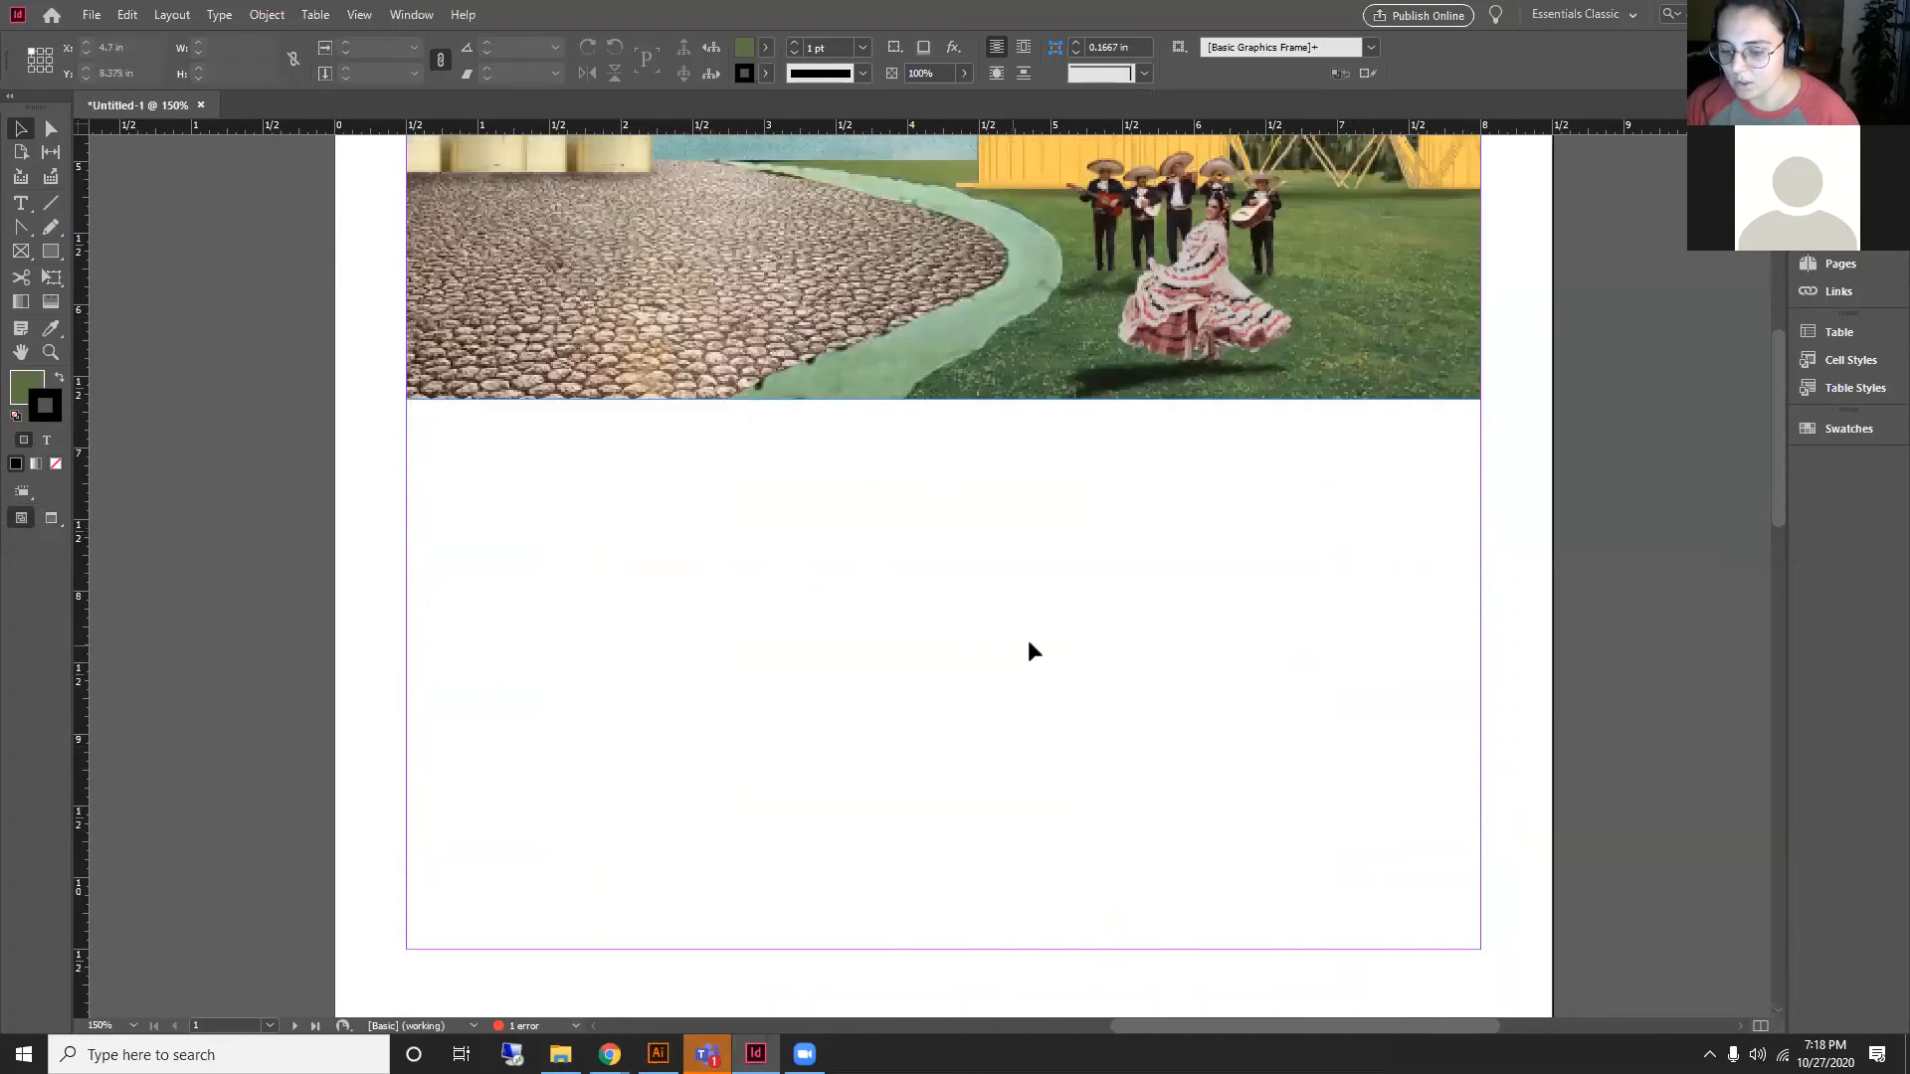
pyautogui.scroll(-3, 1029, 642)
pyautogui.scroll(12, 1642, 383)
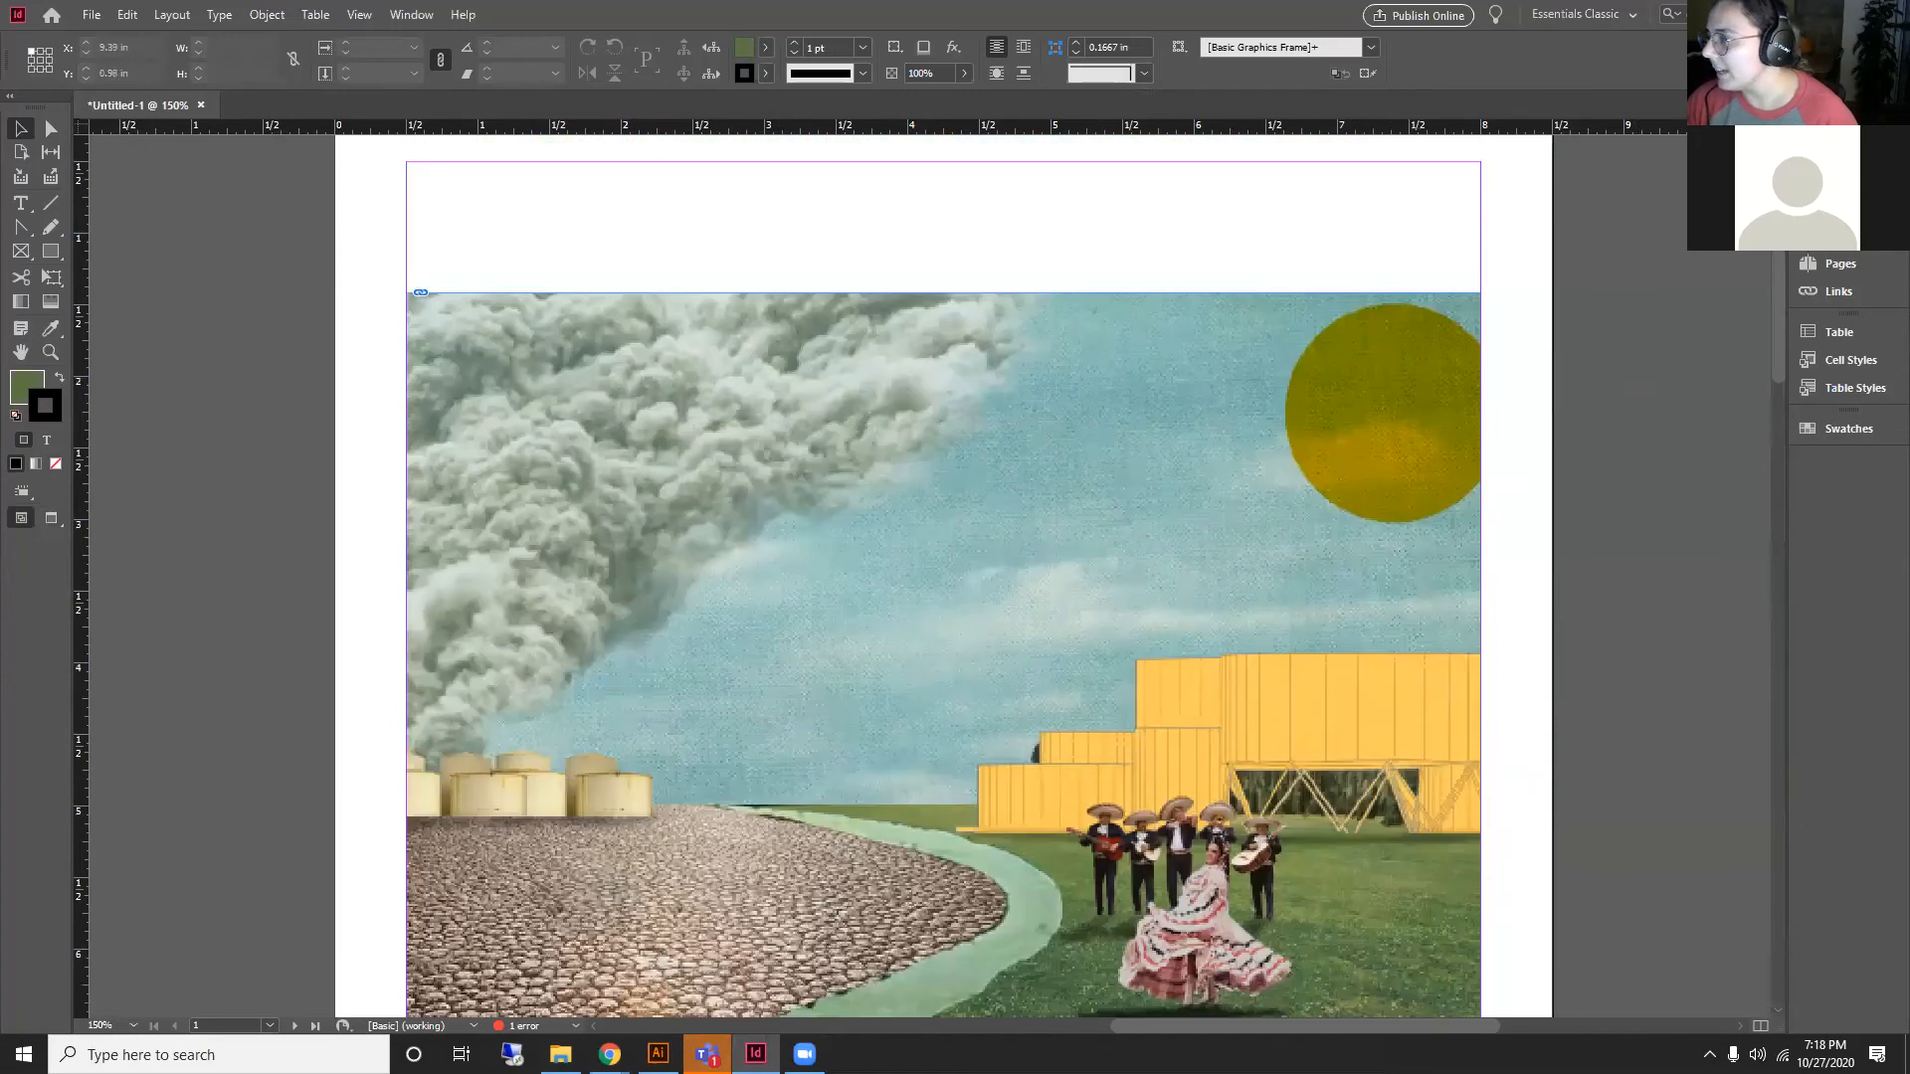
pyautogui.scroll(-1, 1531, 286)
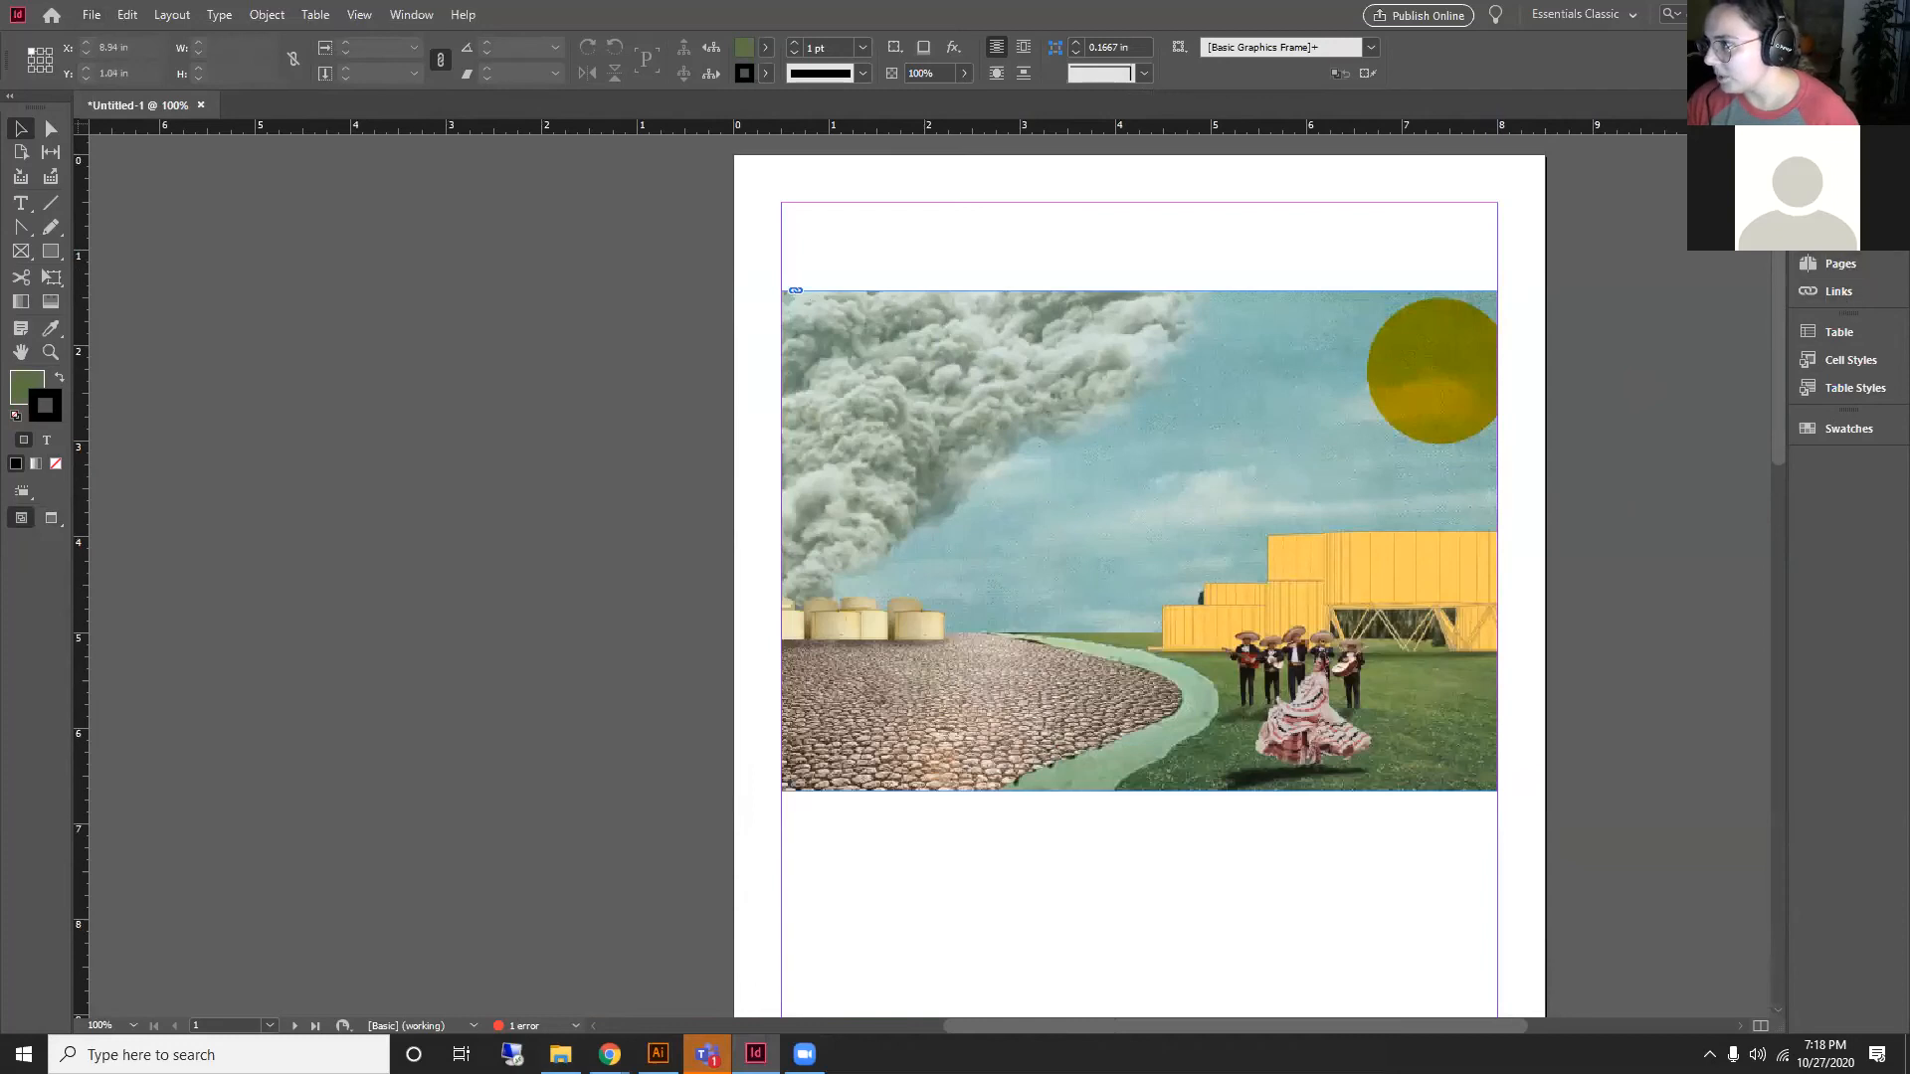
pyautogui.click(1836, 237)
pyautogui.click(1834, 262)
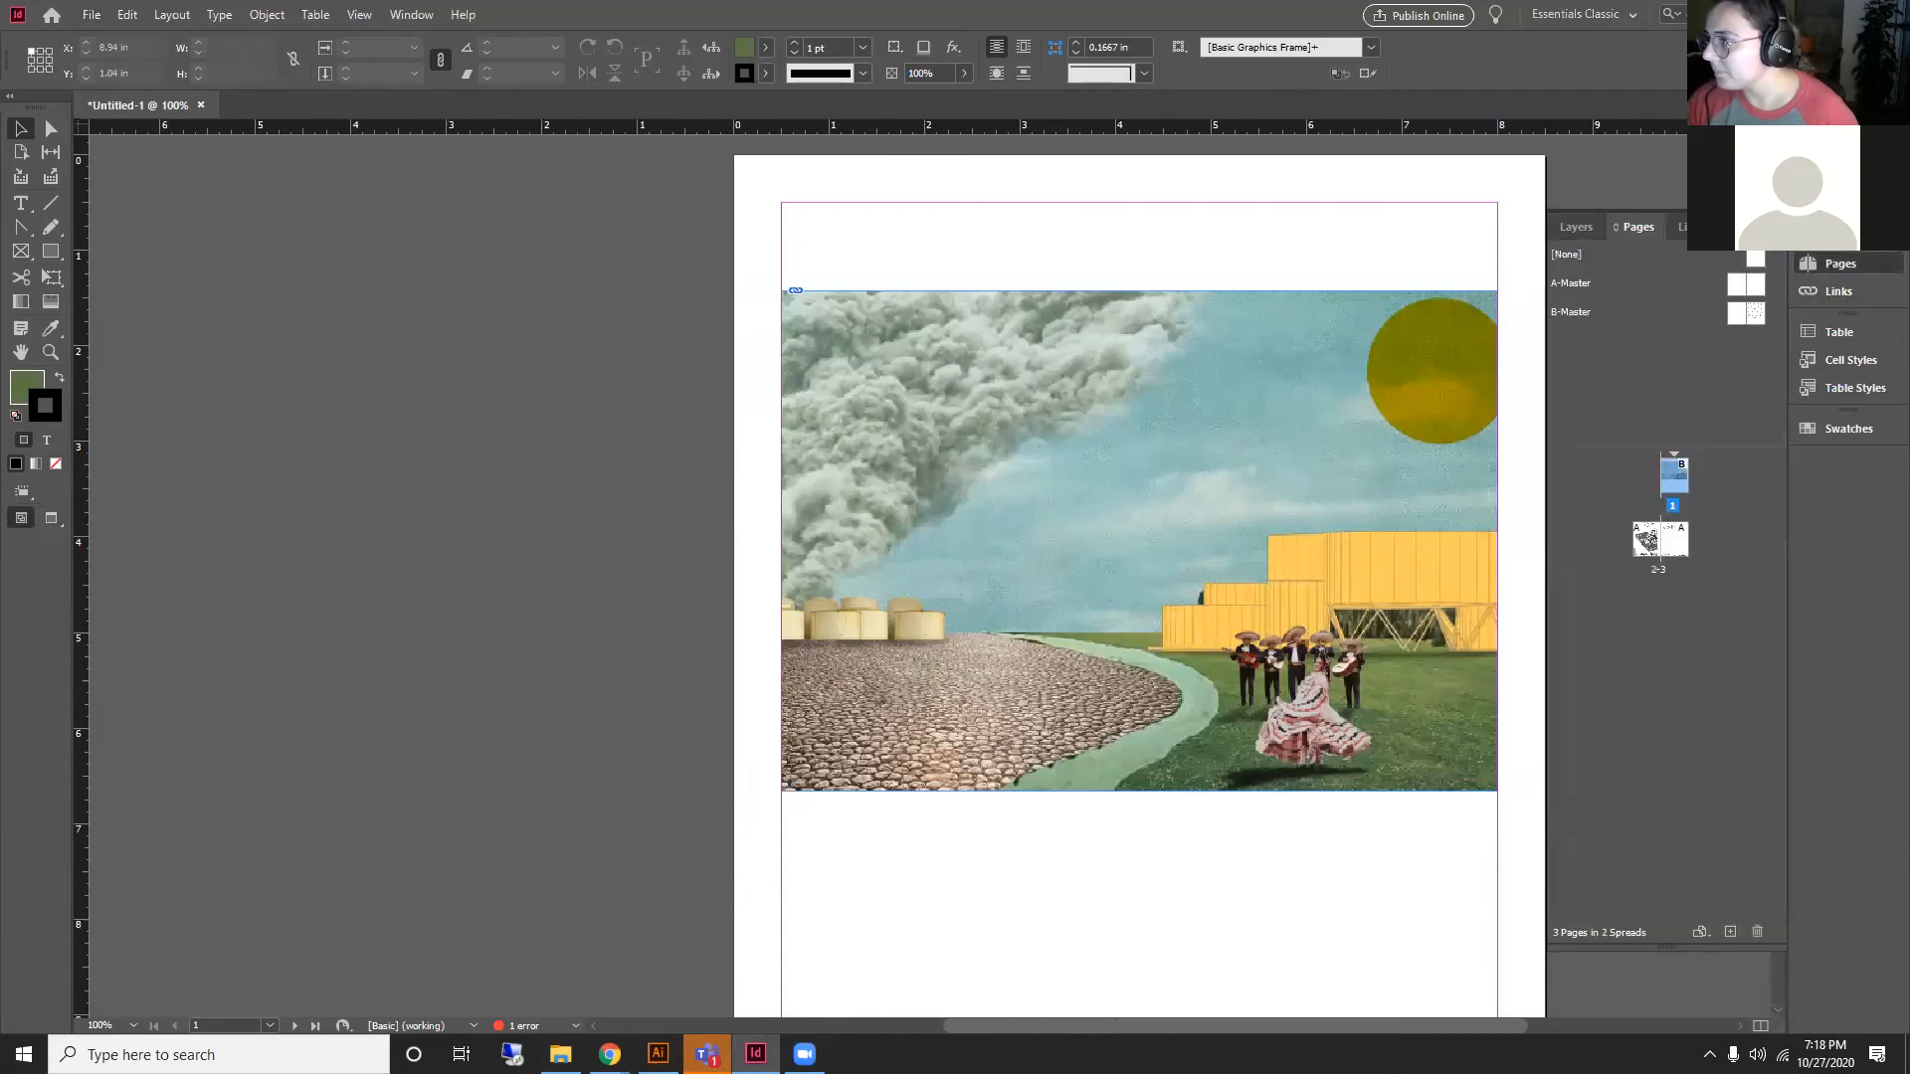
pyautogui.doubleClick(1750, 286)
pyautogui.scroll(-1, 903, 426)
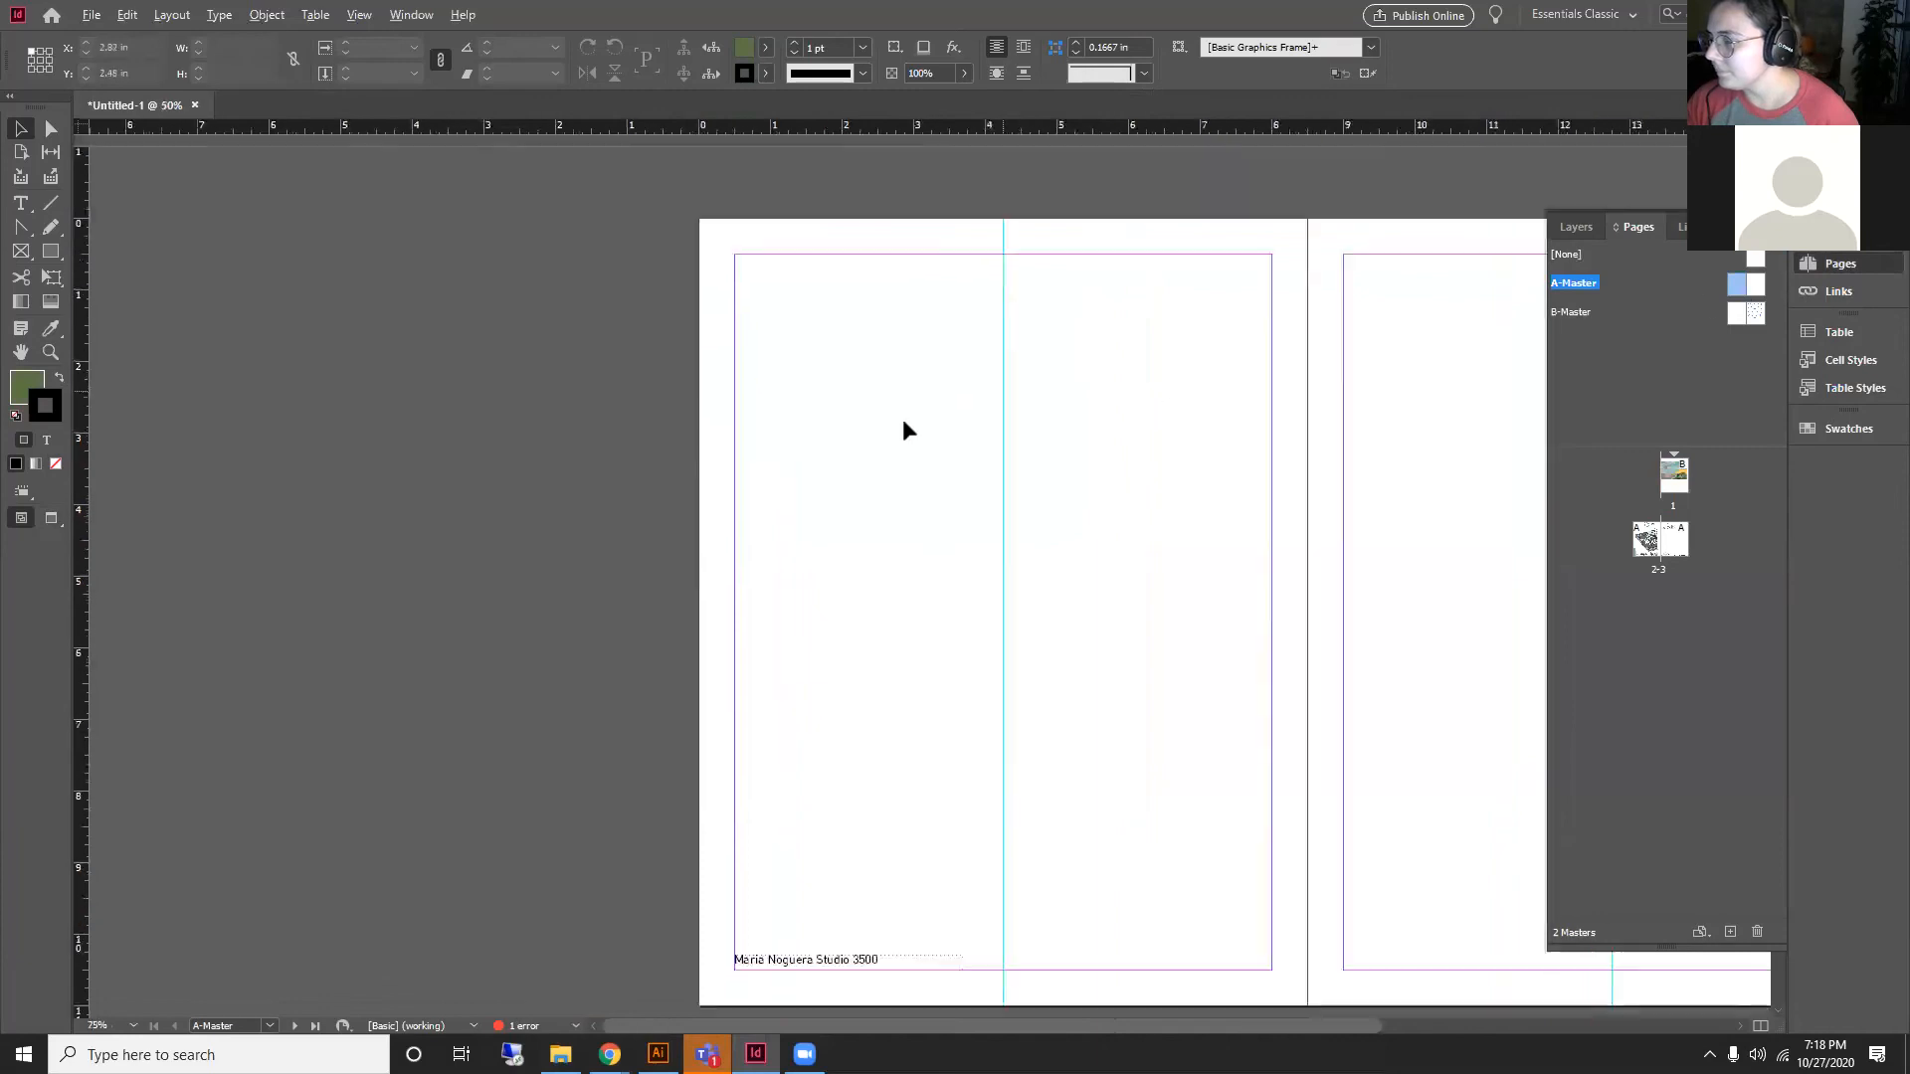
# Step: Move the studio-name footer frame on the left master page away from the outer margin to X 1.21 in
pyautogui.scroll(2, 392, 891)
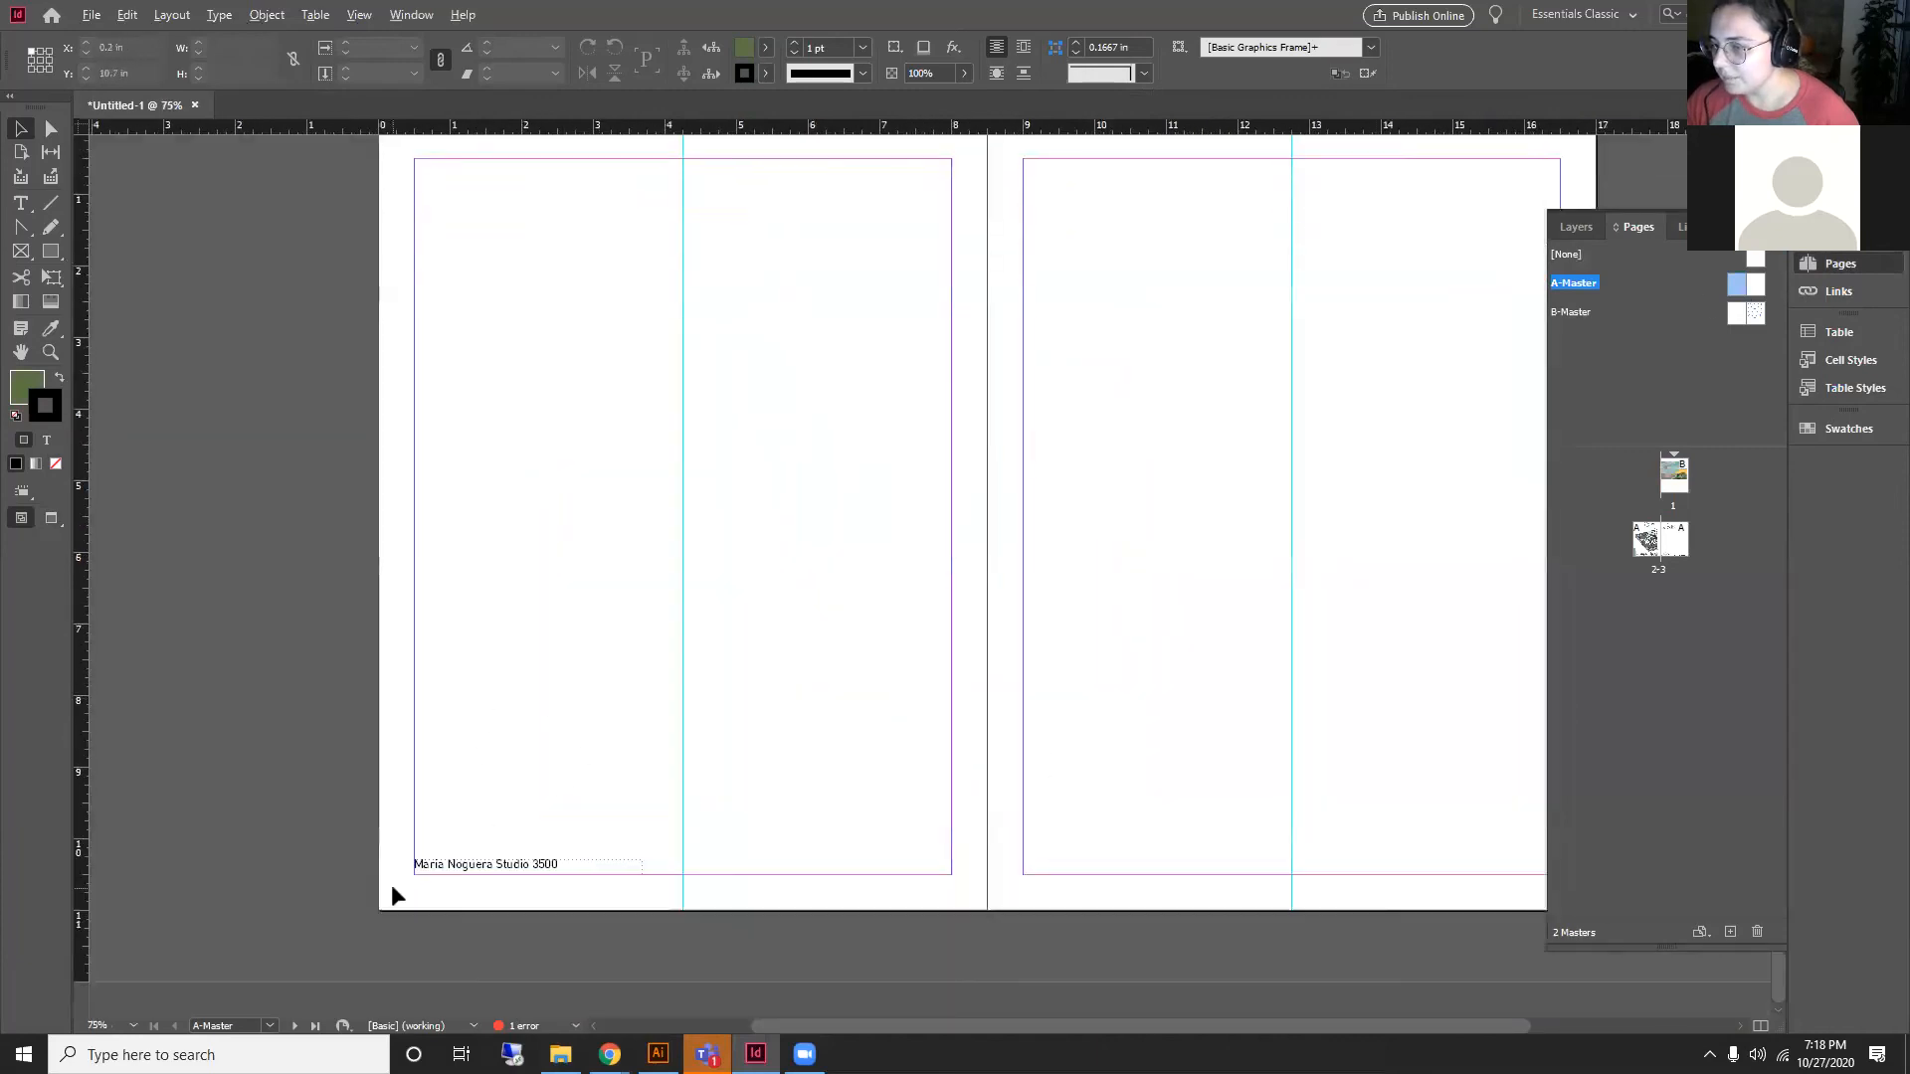
pyautogui.moveTo(572, 848); pyautogui.dragTo(668, 847)
pyautogui.scroll(2, 537, 825)
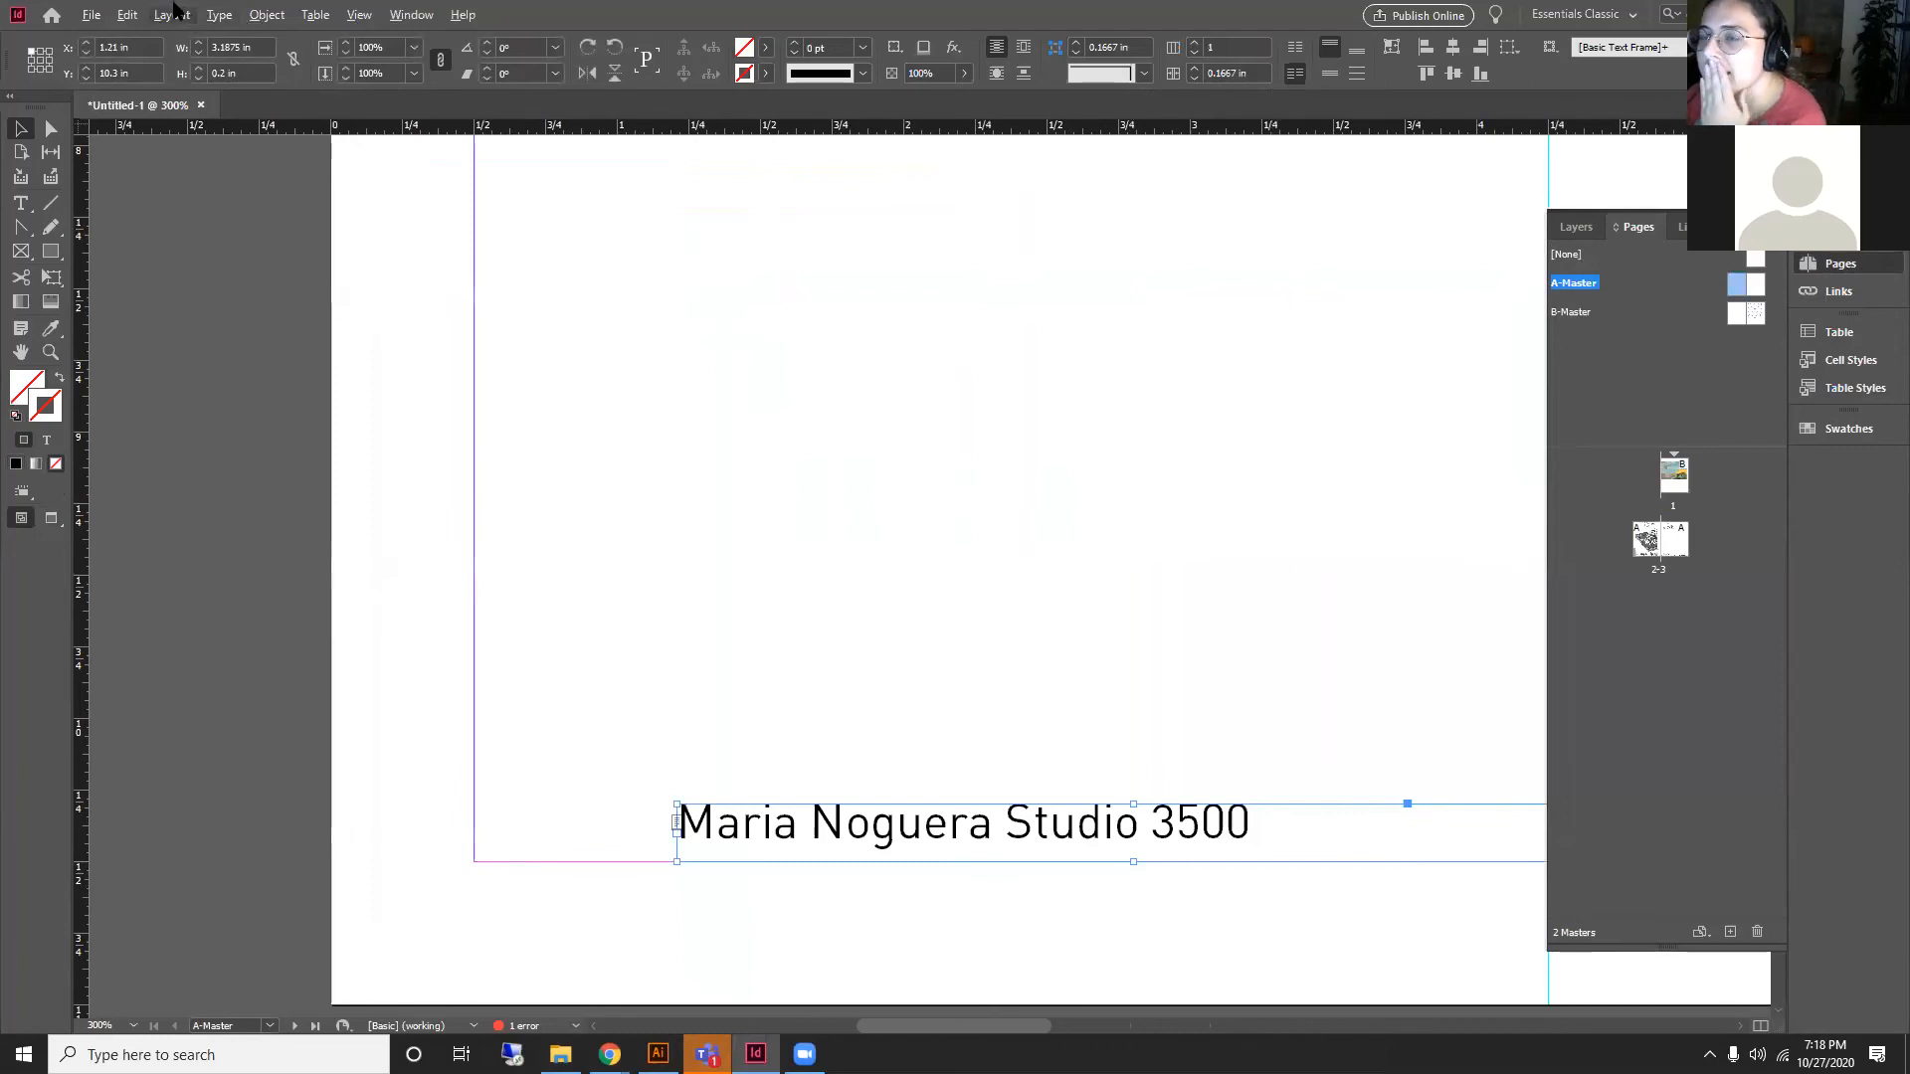
pyautogui.click(216, 15)
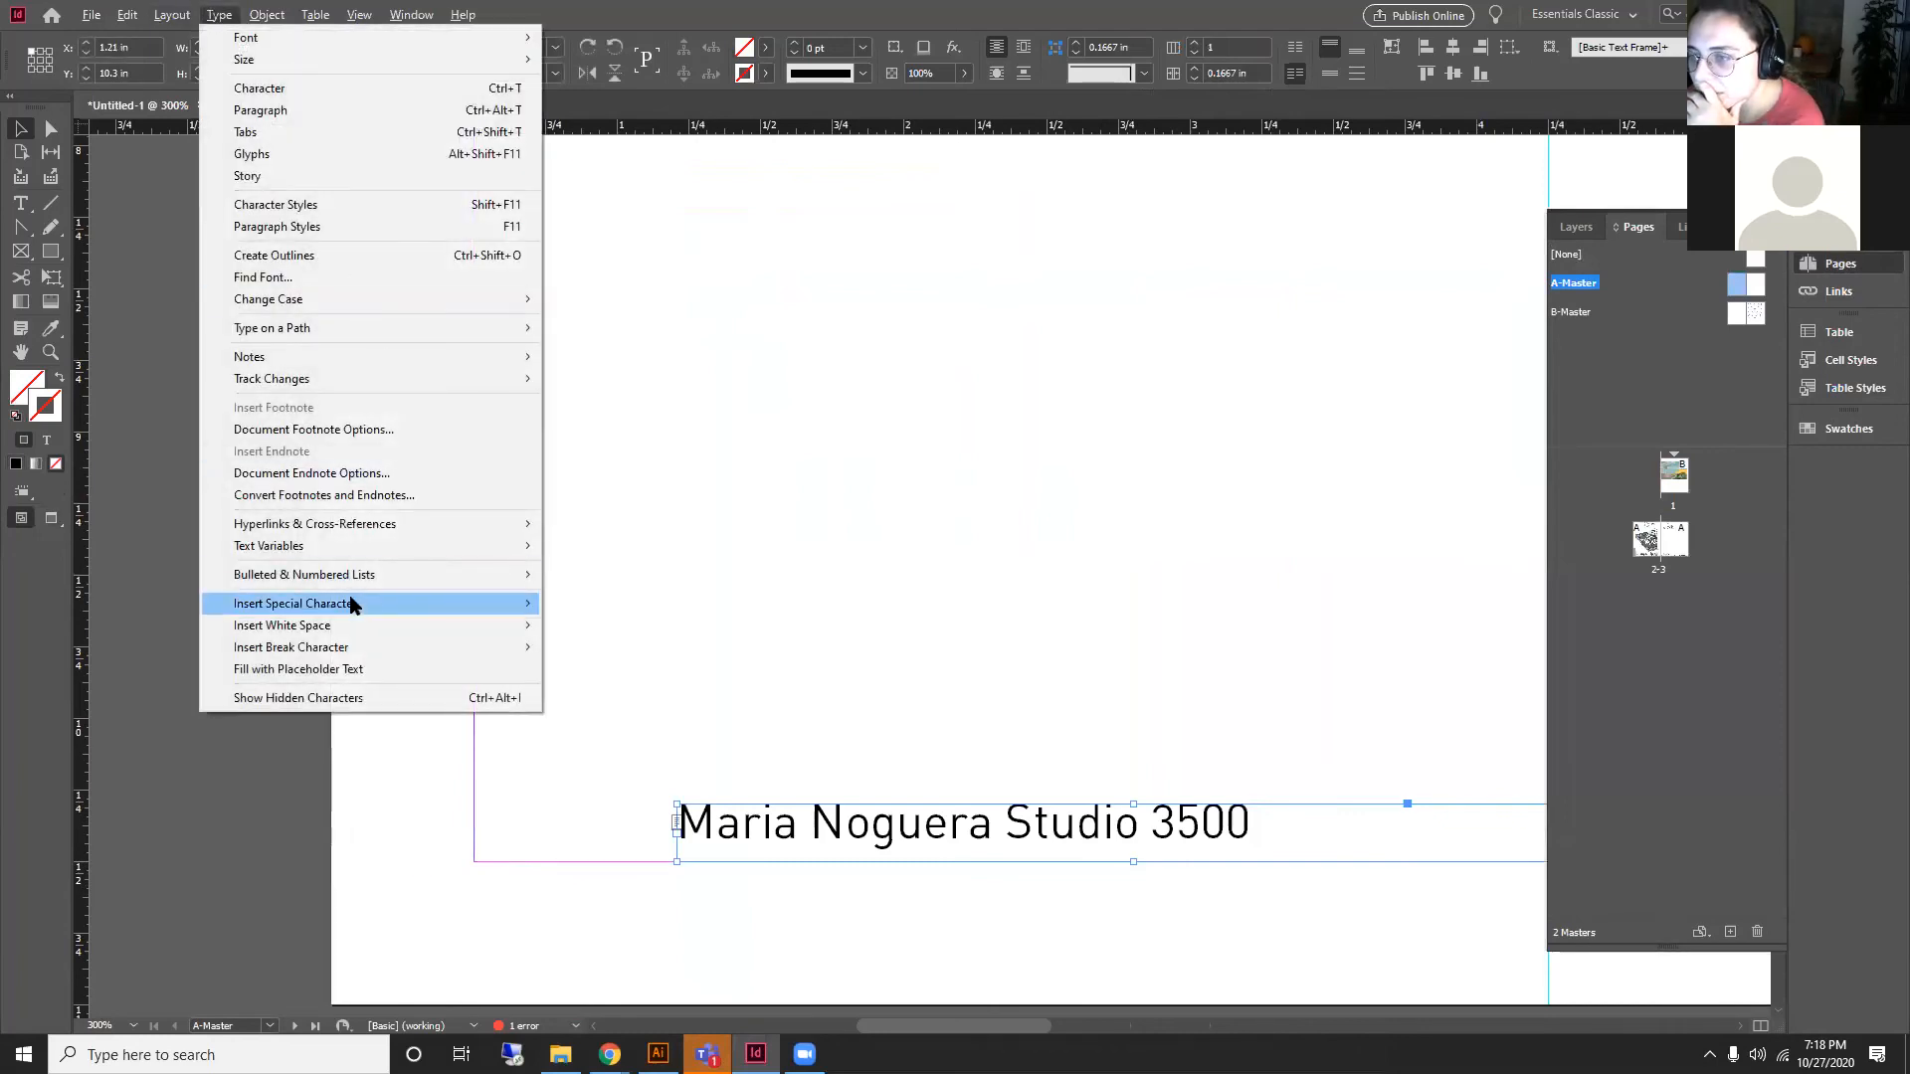
pyautogui.moveTo(356, 603)
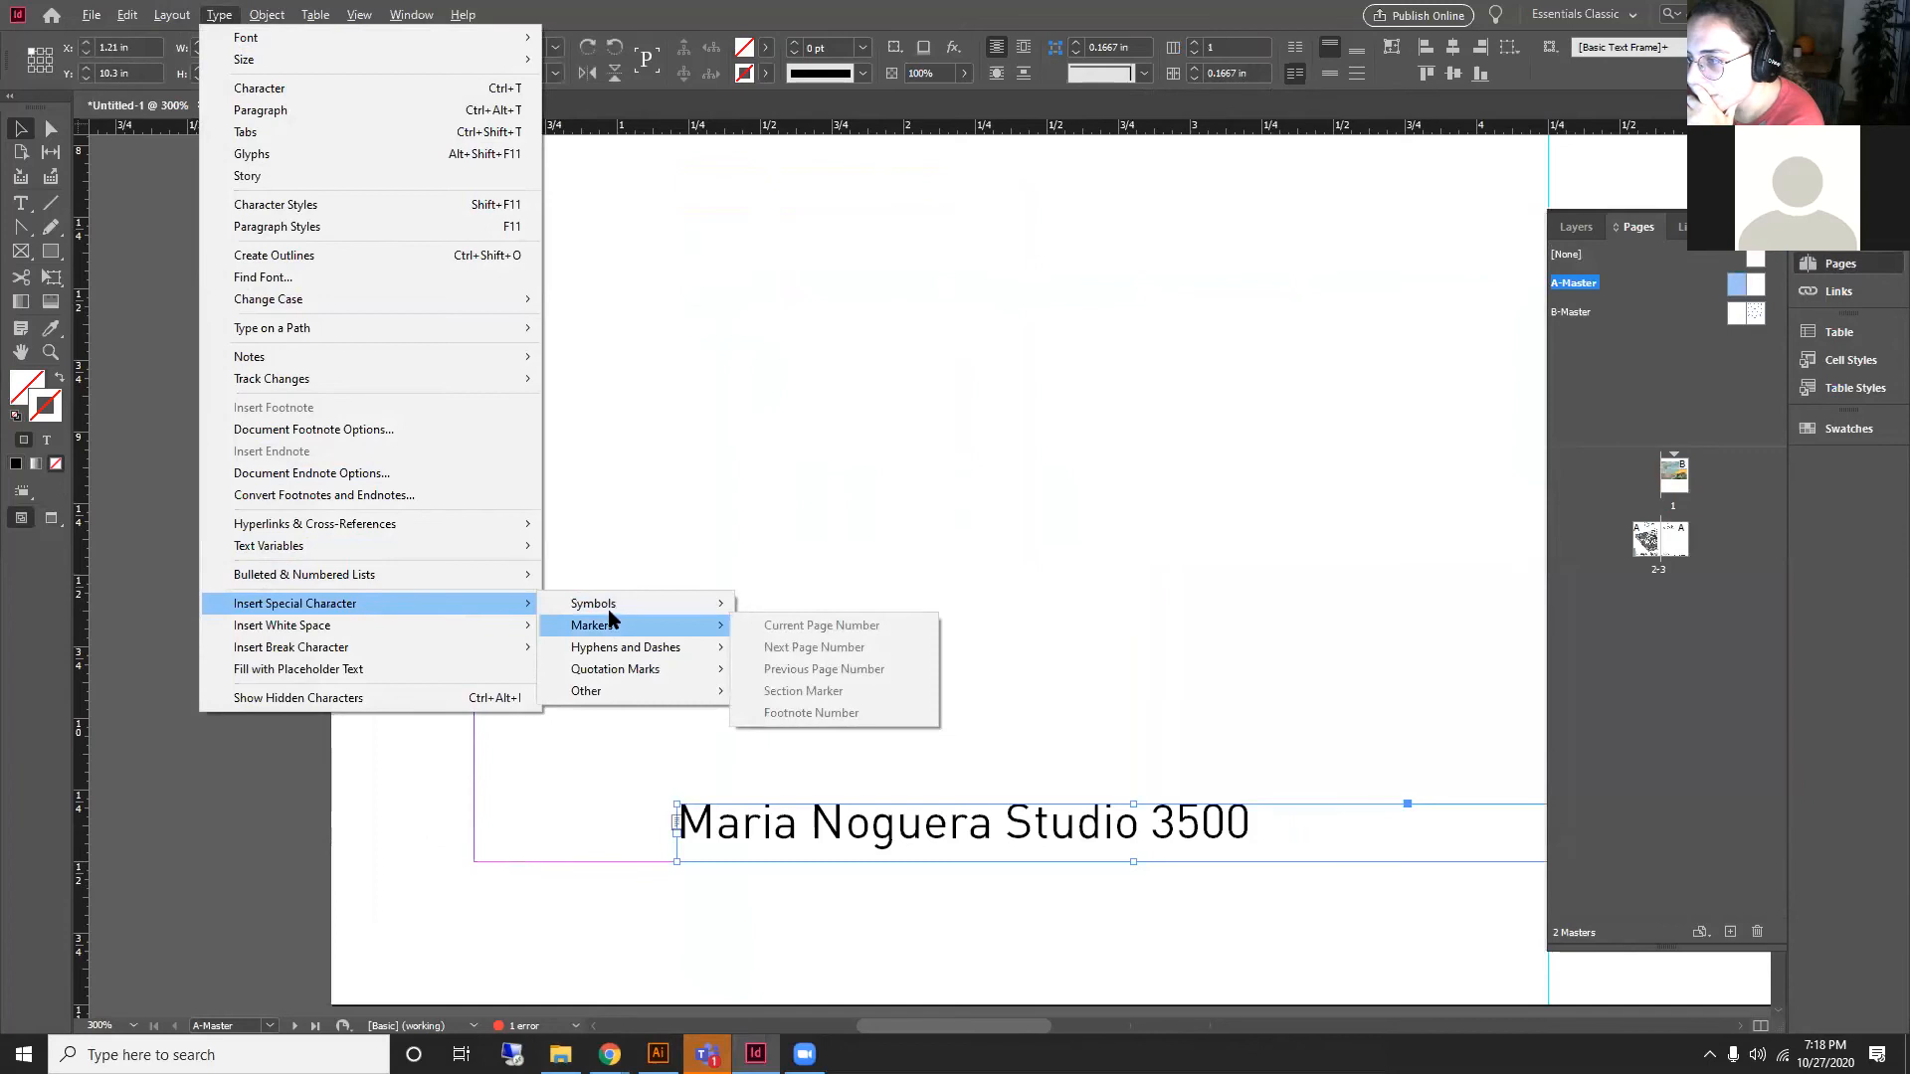
pyautogui.moveTo(629, 624)
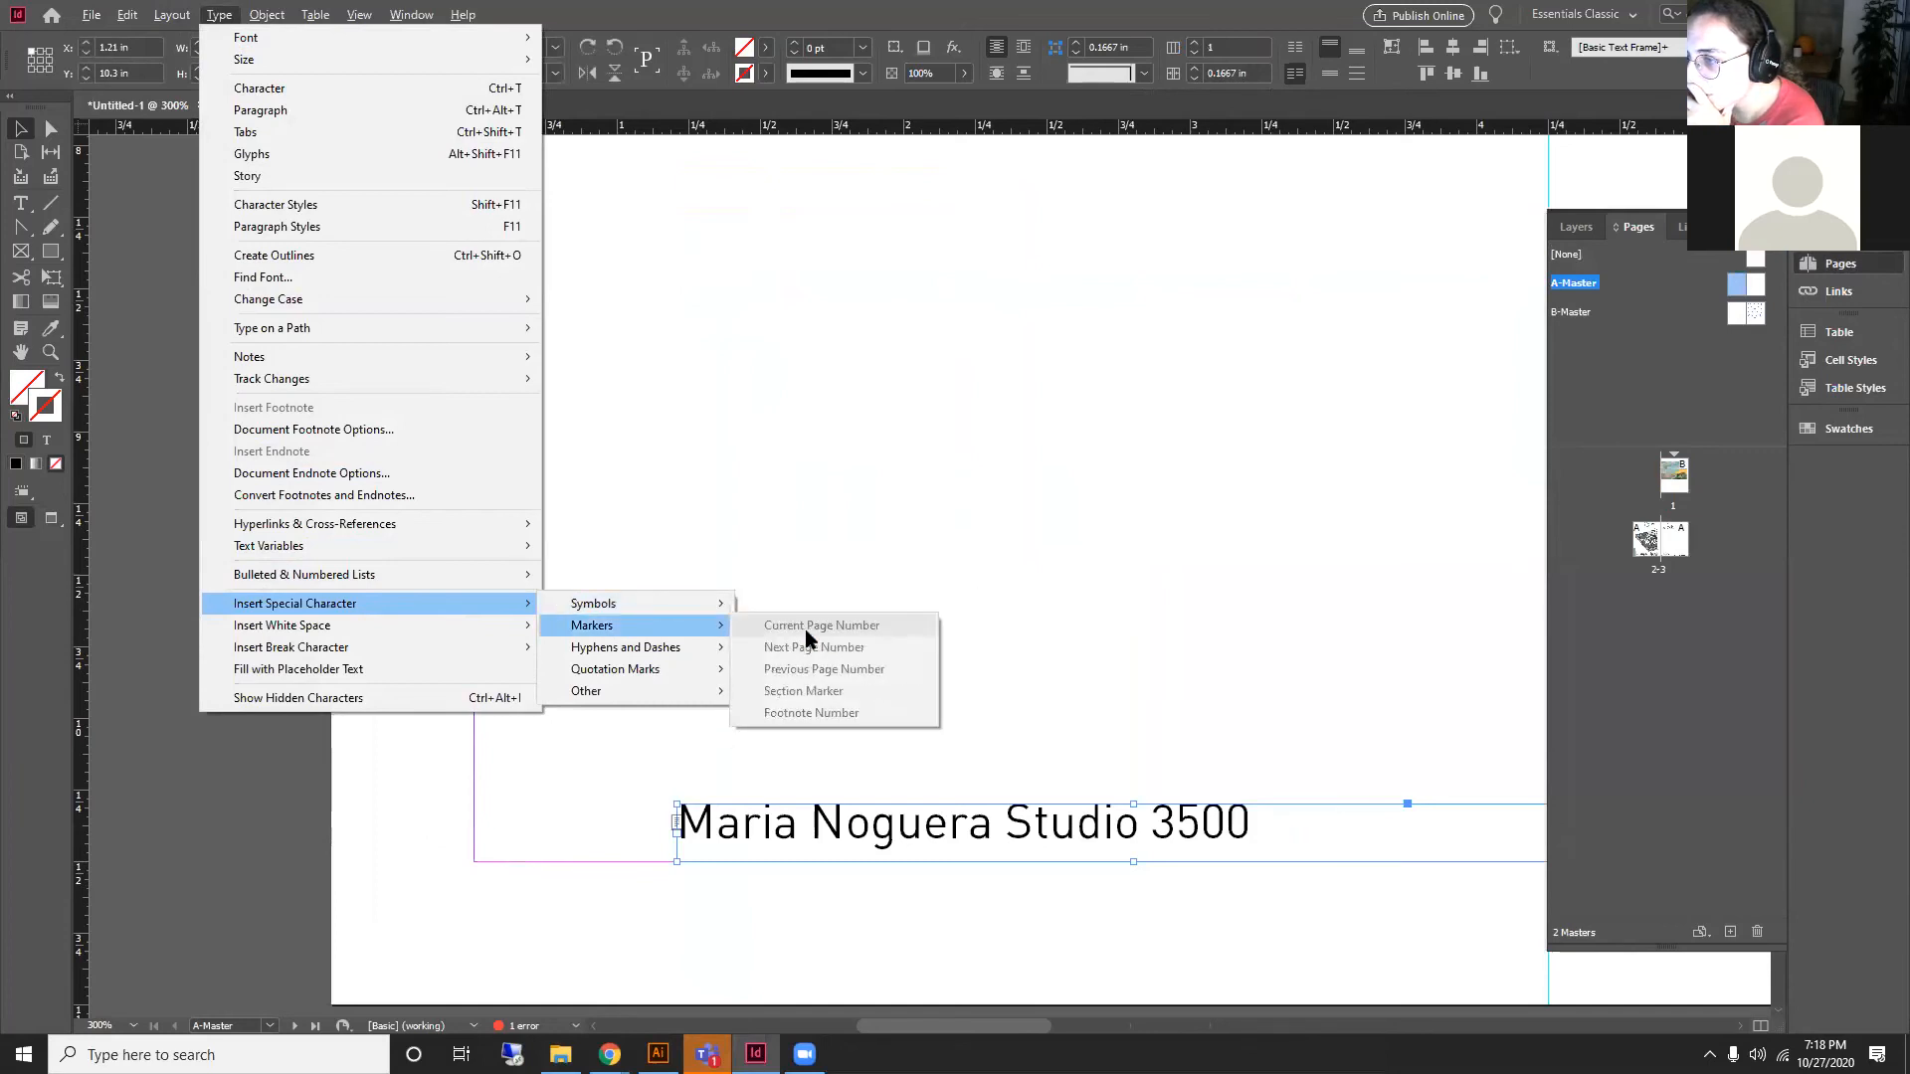
pyautogui.click(158, 279)
# Step: Draw a small text frame between the outer margin and the studio-name footer and insert a Current Page Number marker in it
pyautogui.click(21, 201)
pyautogui.moveTo(478, 789); pyautogui.dragTo(645, 861)
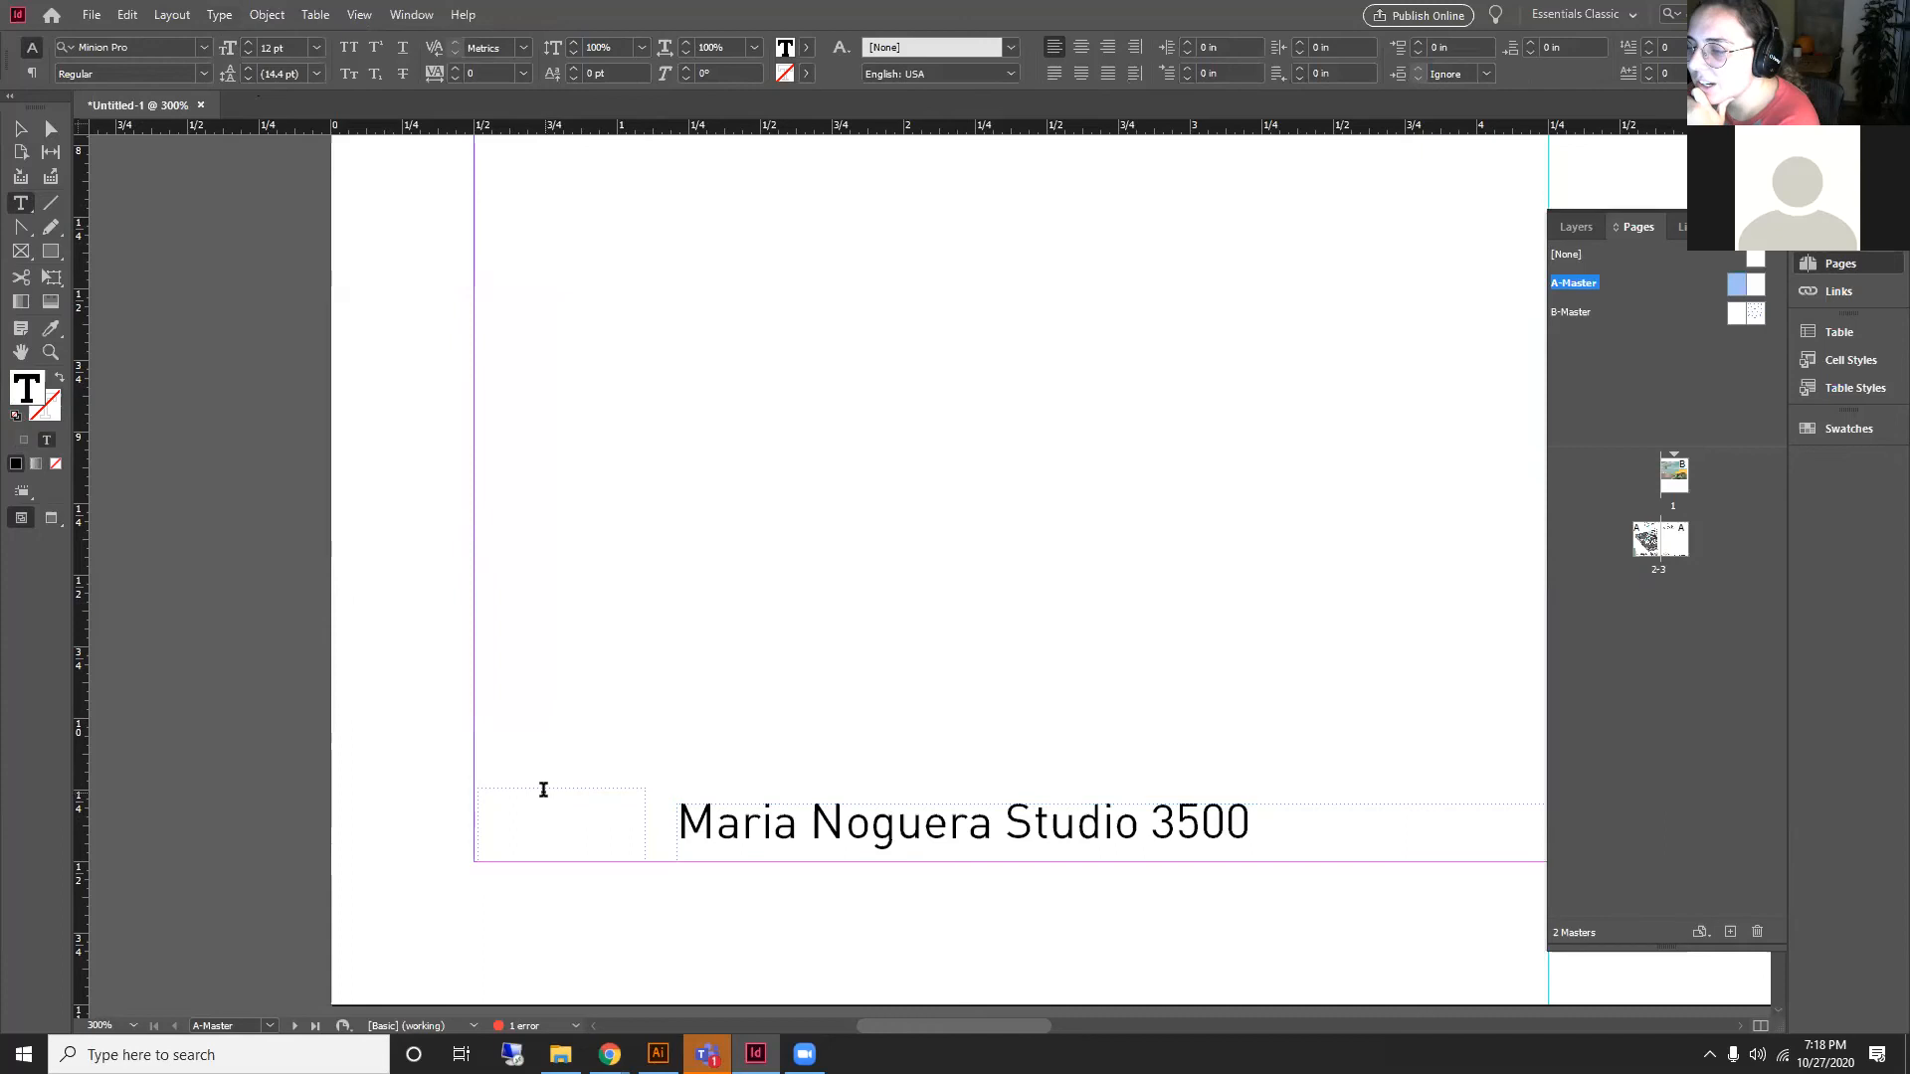
pyautogui.click(219, 14)
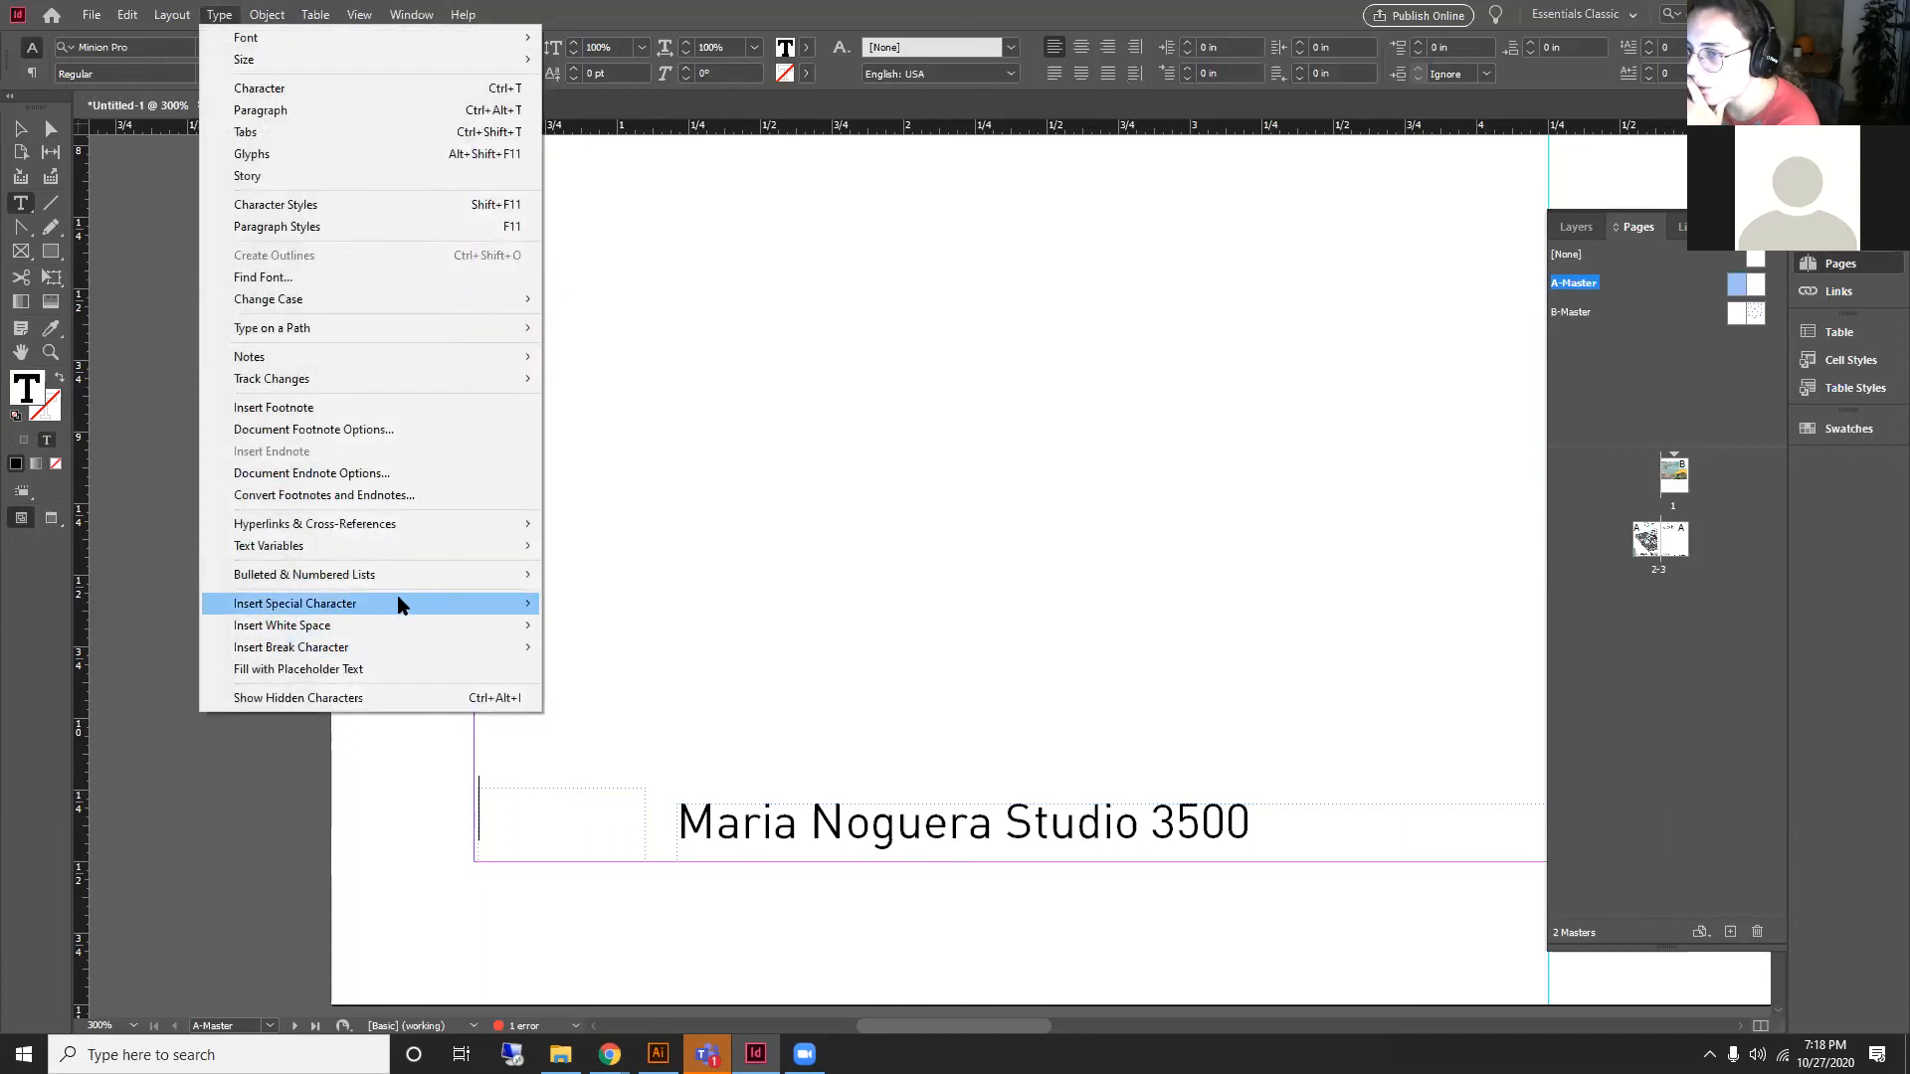
pyautogui.moveTo(399, 600)
pyautogui.moveTo(577, 627)
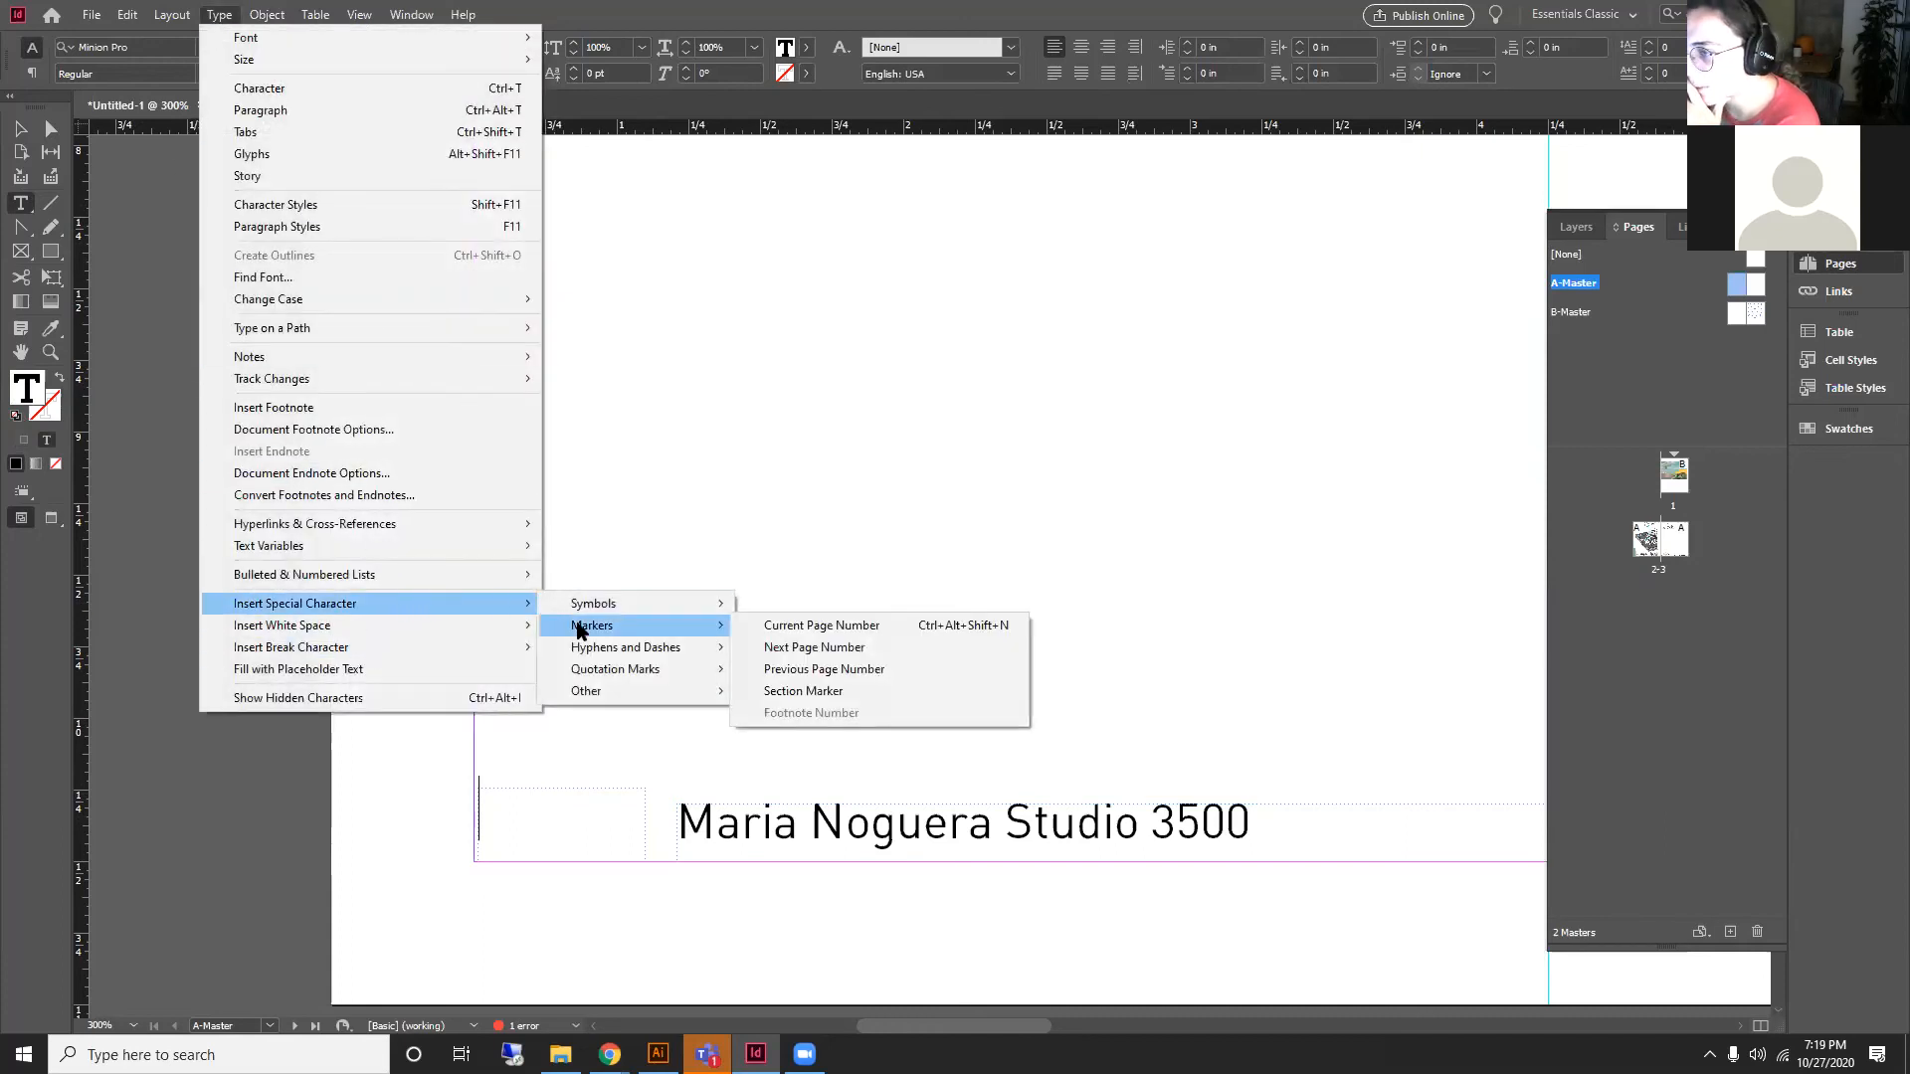
pyautogui.click(805, 626)
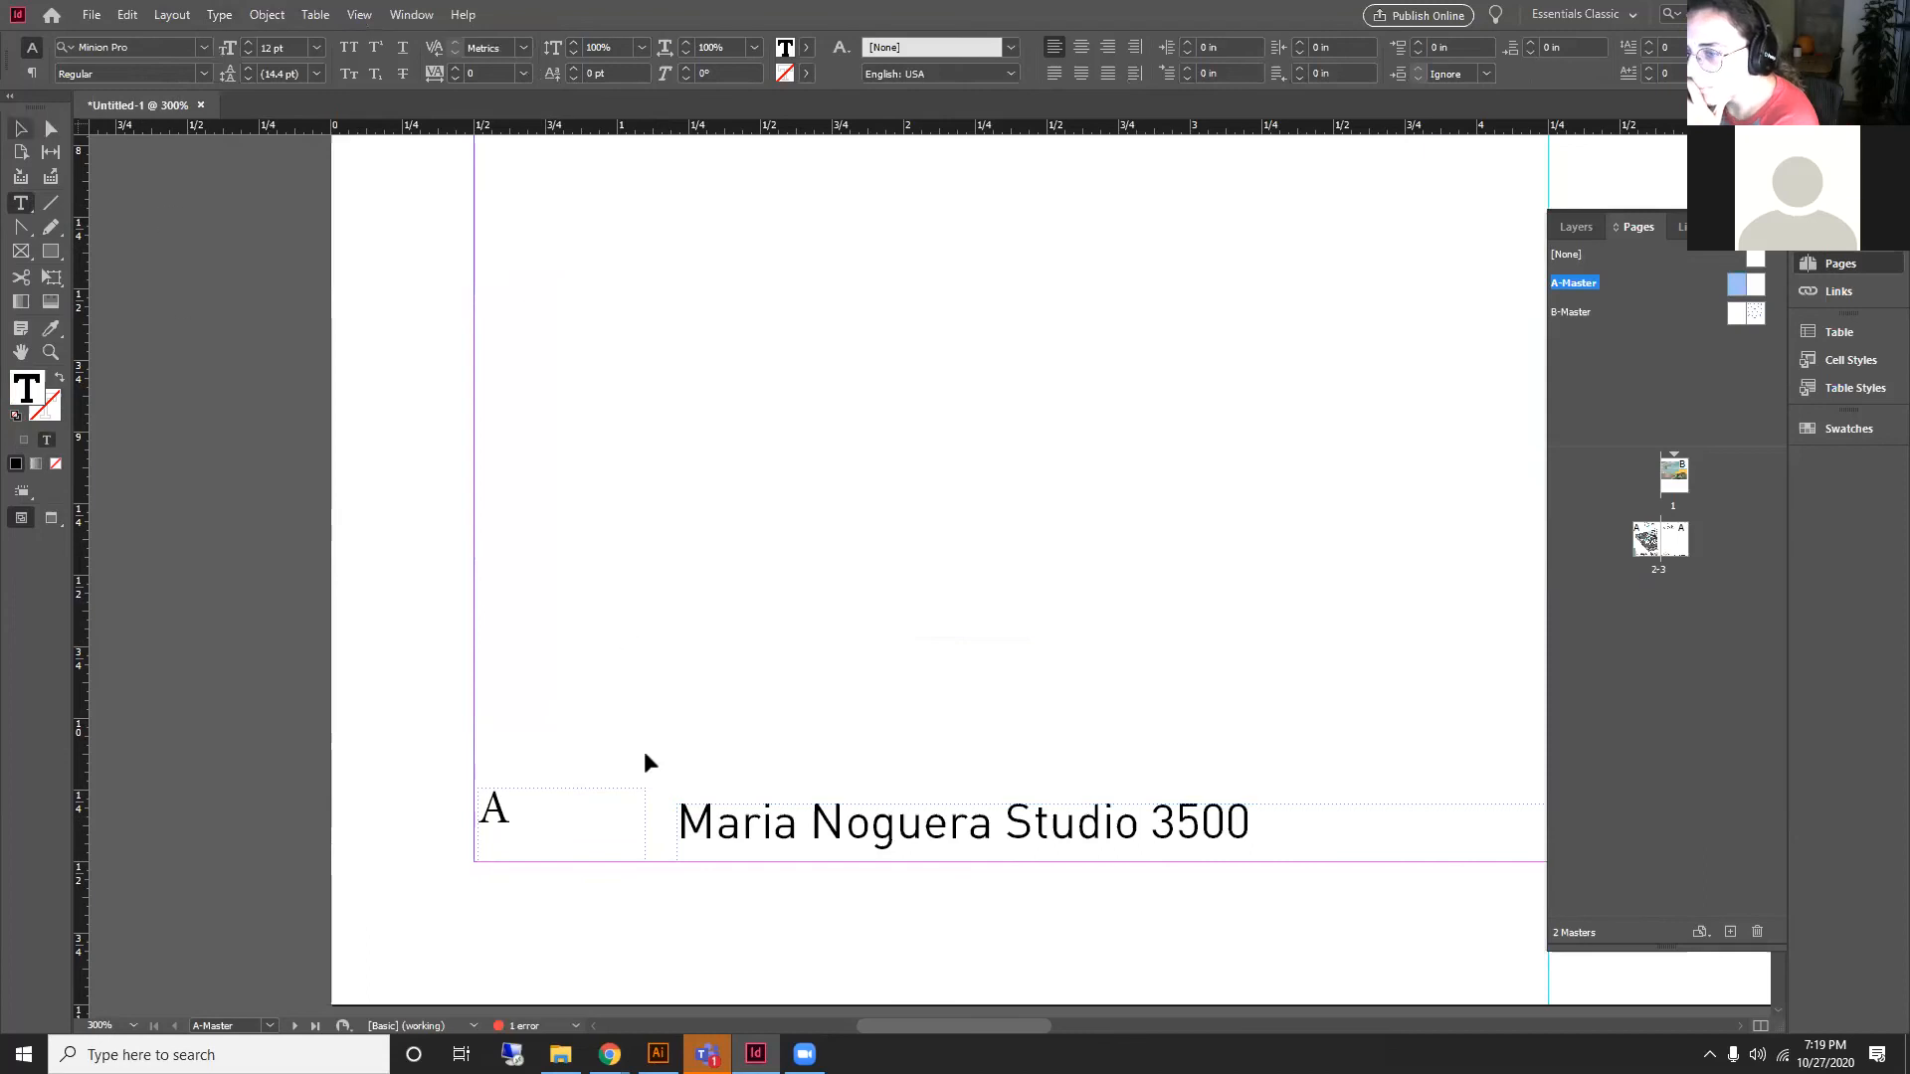
# Step: Fit the page-number frame into the margin corner at 0.585 by 0.2 in and move the studio-name frame against it at X 1.085 in
pyautogui.press('Escape')
pyautogui.moveTo(534, 803)
pyautogui.mouseDown()
pyautogui.moveTo(502, 800)
pyautogui.moveTo(558, 807)
pyautogui.mouseUp()
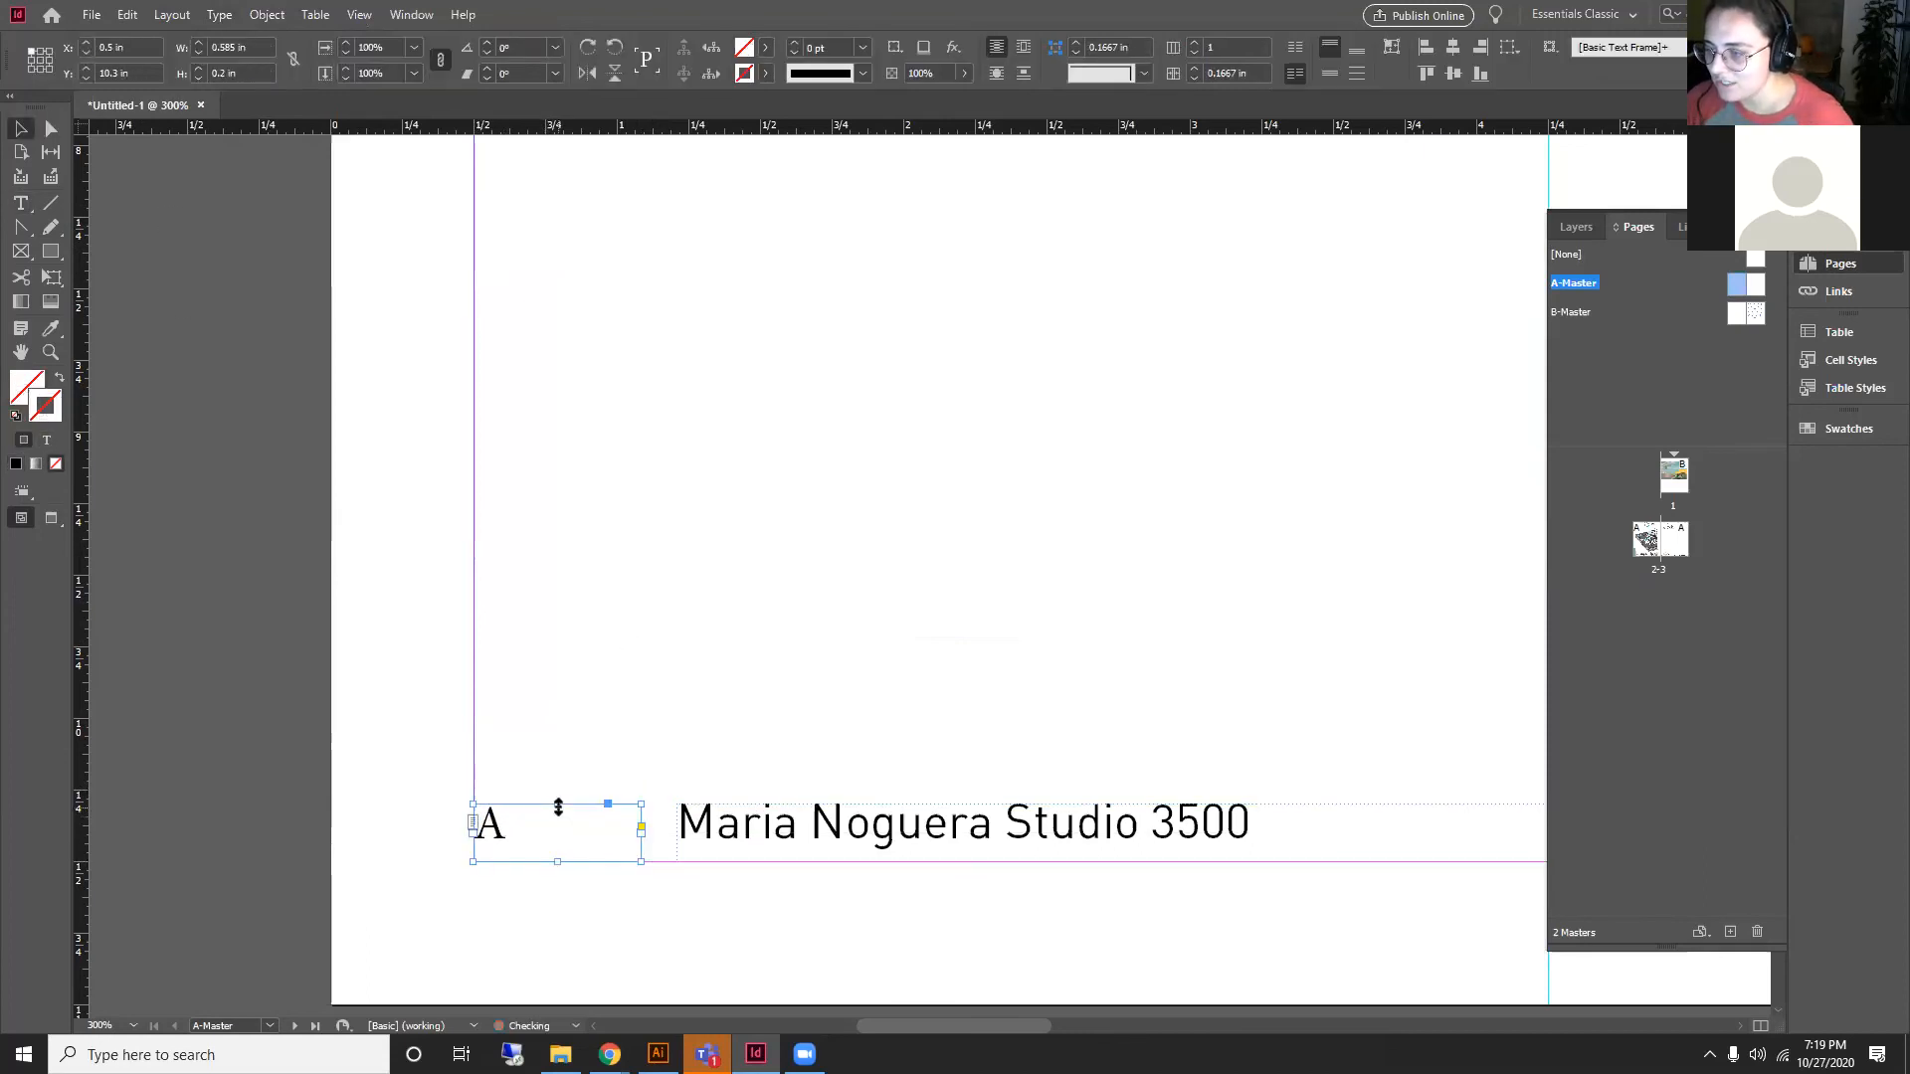
pyautogui.moveTo(702, 827); pyautogui.dragTo(666, 828)
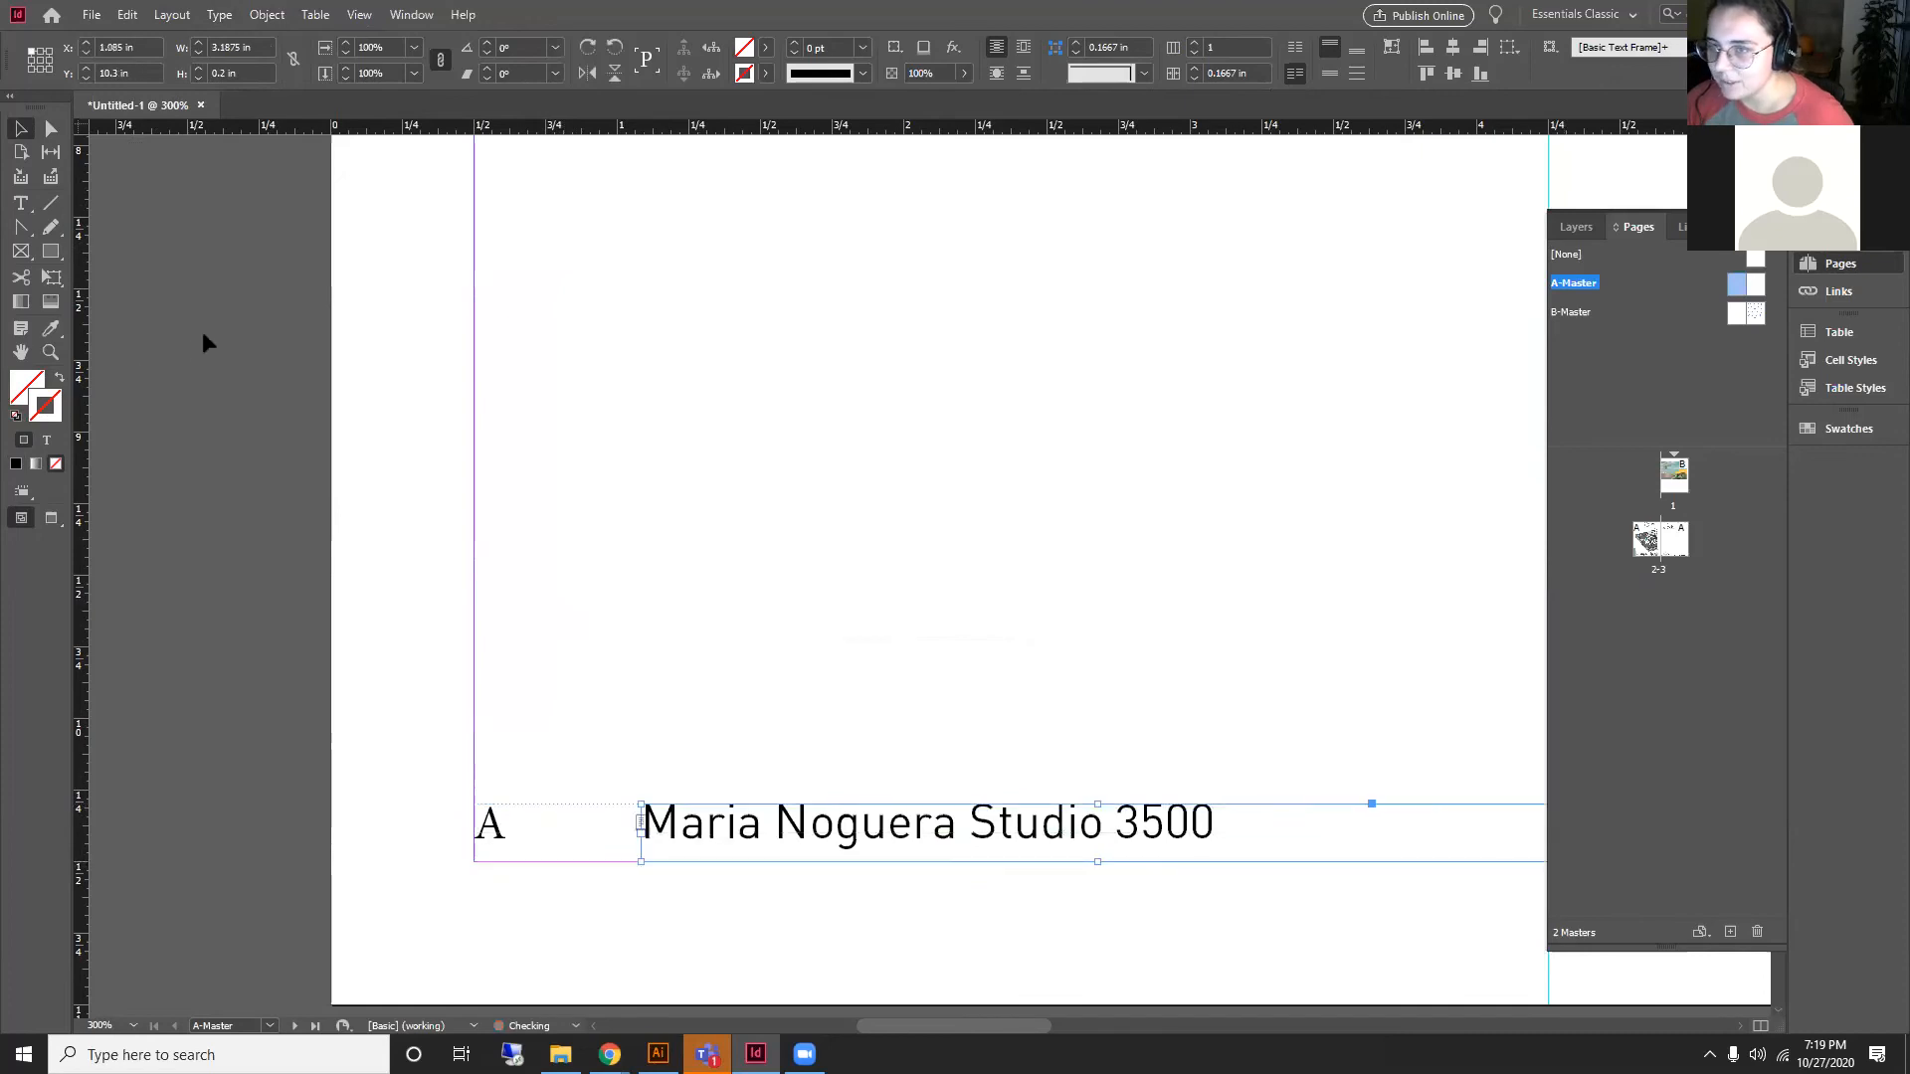
# Step: Copy the studio-name footer's DIN Pro formatting onto the page-number marker with the Eyedropper
pyautogui.tripleClick(490, 820)
pyautogui.click(51, 328)
pyautogui.click(736, 820)
pyautogui.click(20, 129)
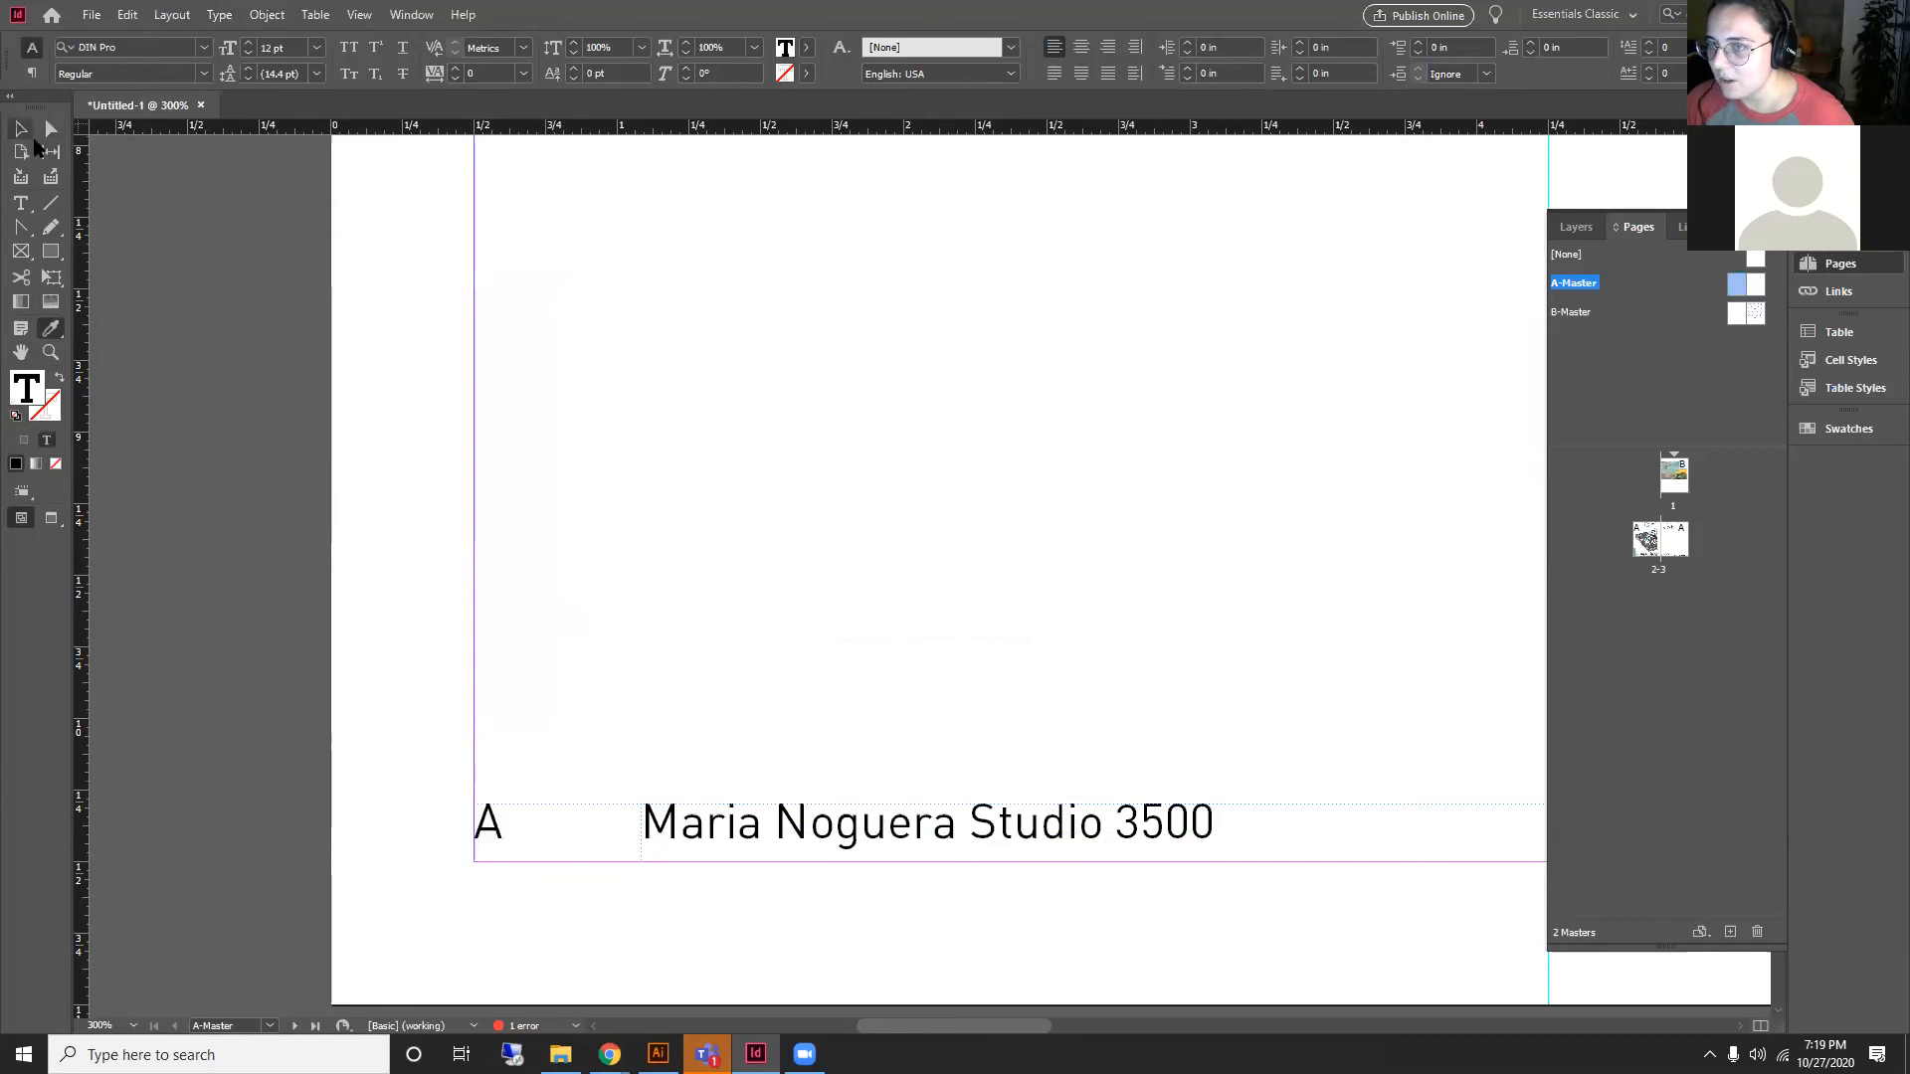
# Step: Narrow the page-number frame in the margin corner of the left master page and move the studio-name frame against it at X 0.64 in
pyautogui.click(639, 838)
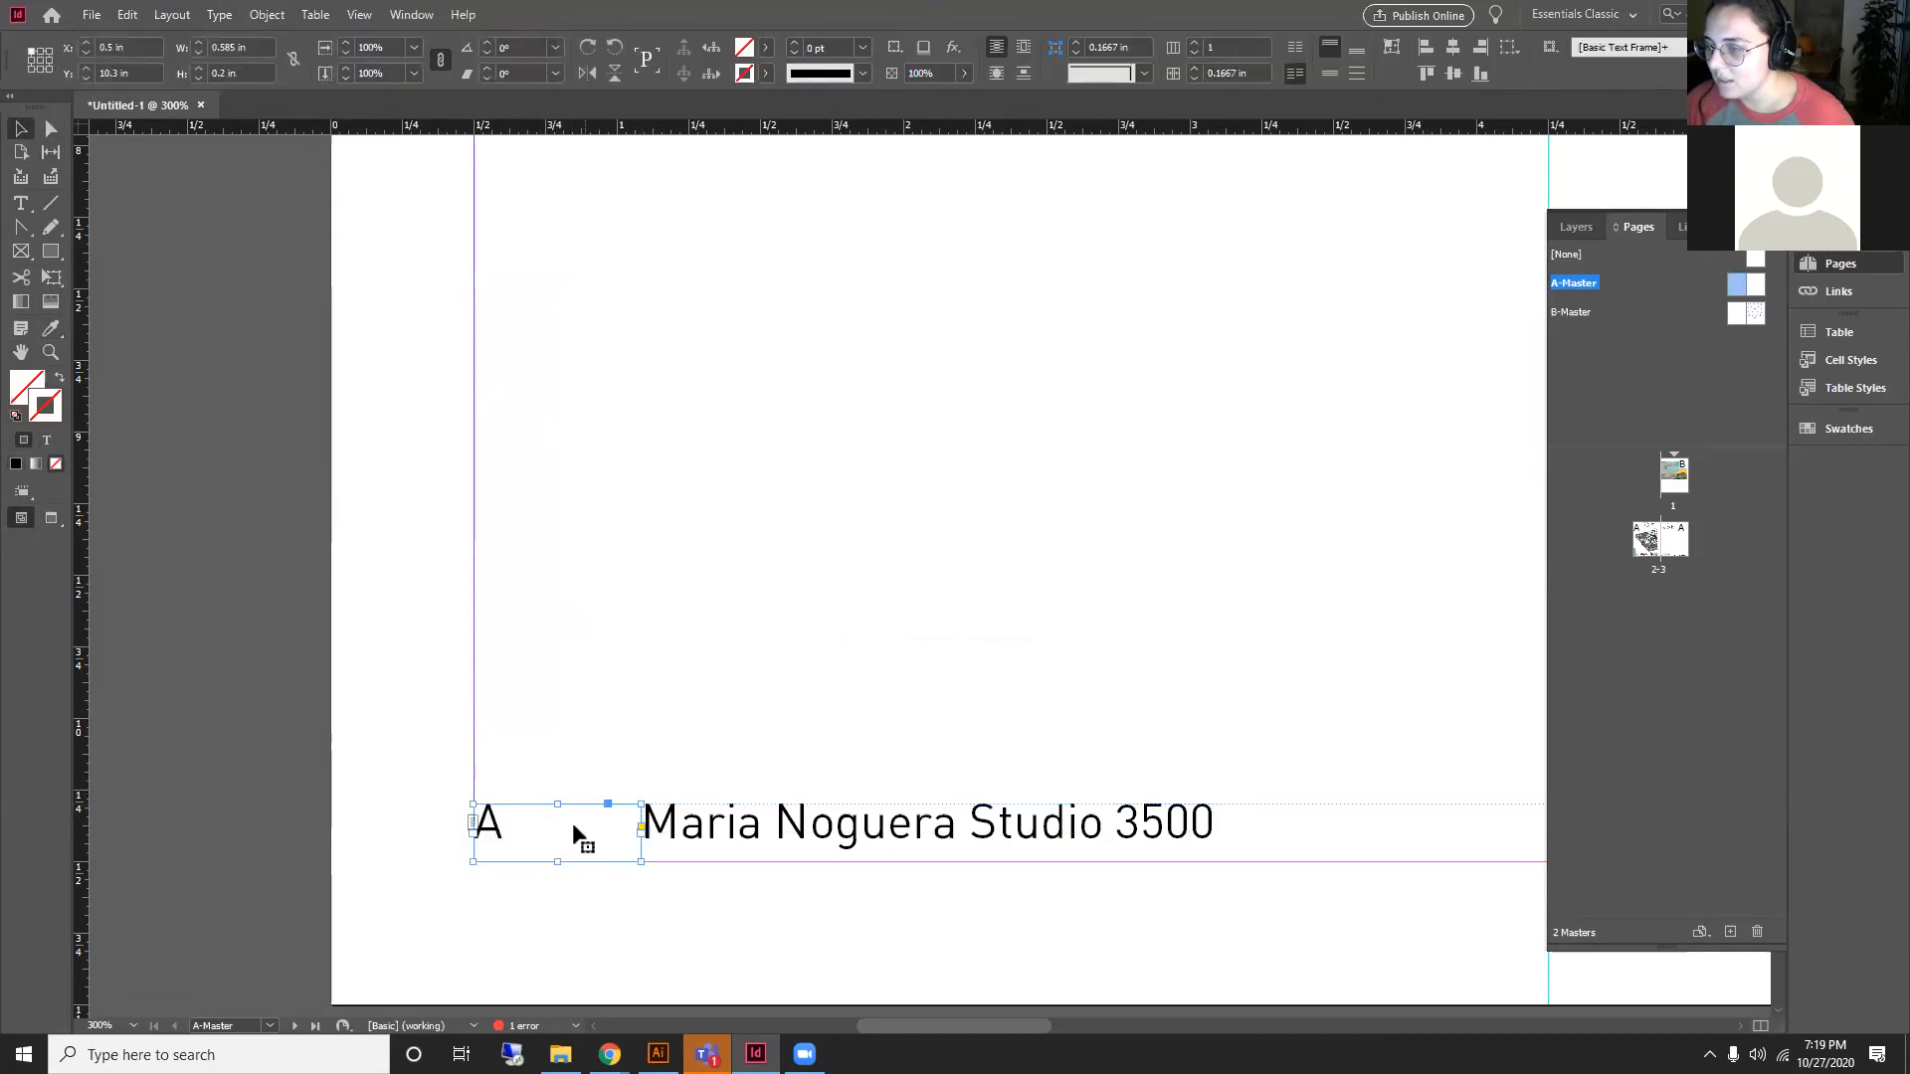
pyautogui.moveTo(479, 825); pyautogui.dragTo(535, 828)
pyautogui.moveTo(514, 823); pyautogui.dragTo(479, 794)
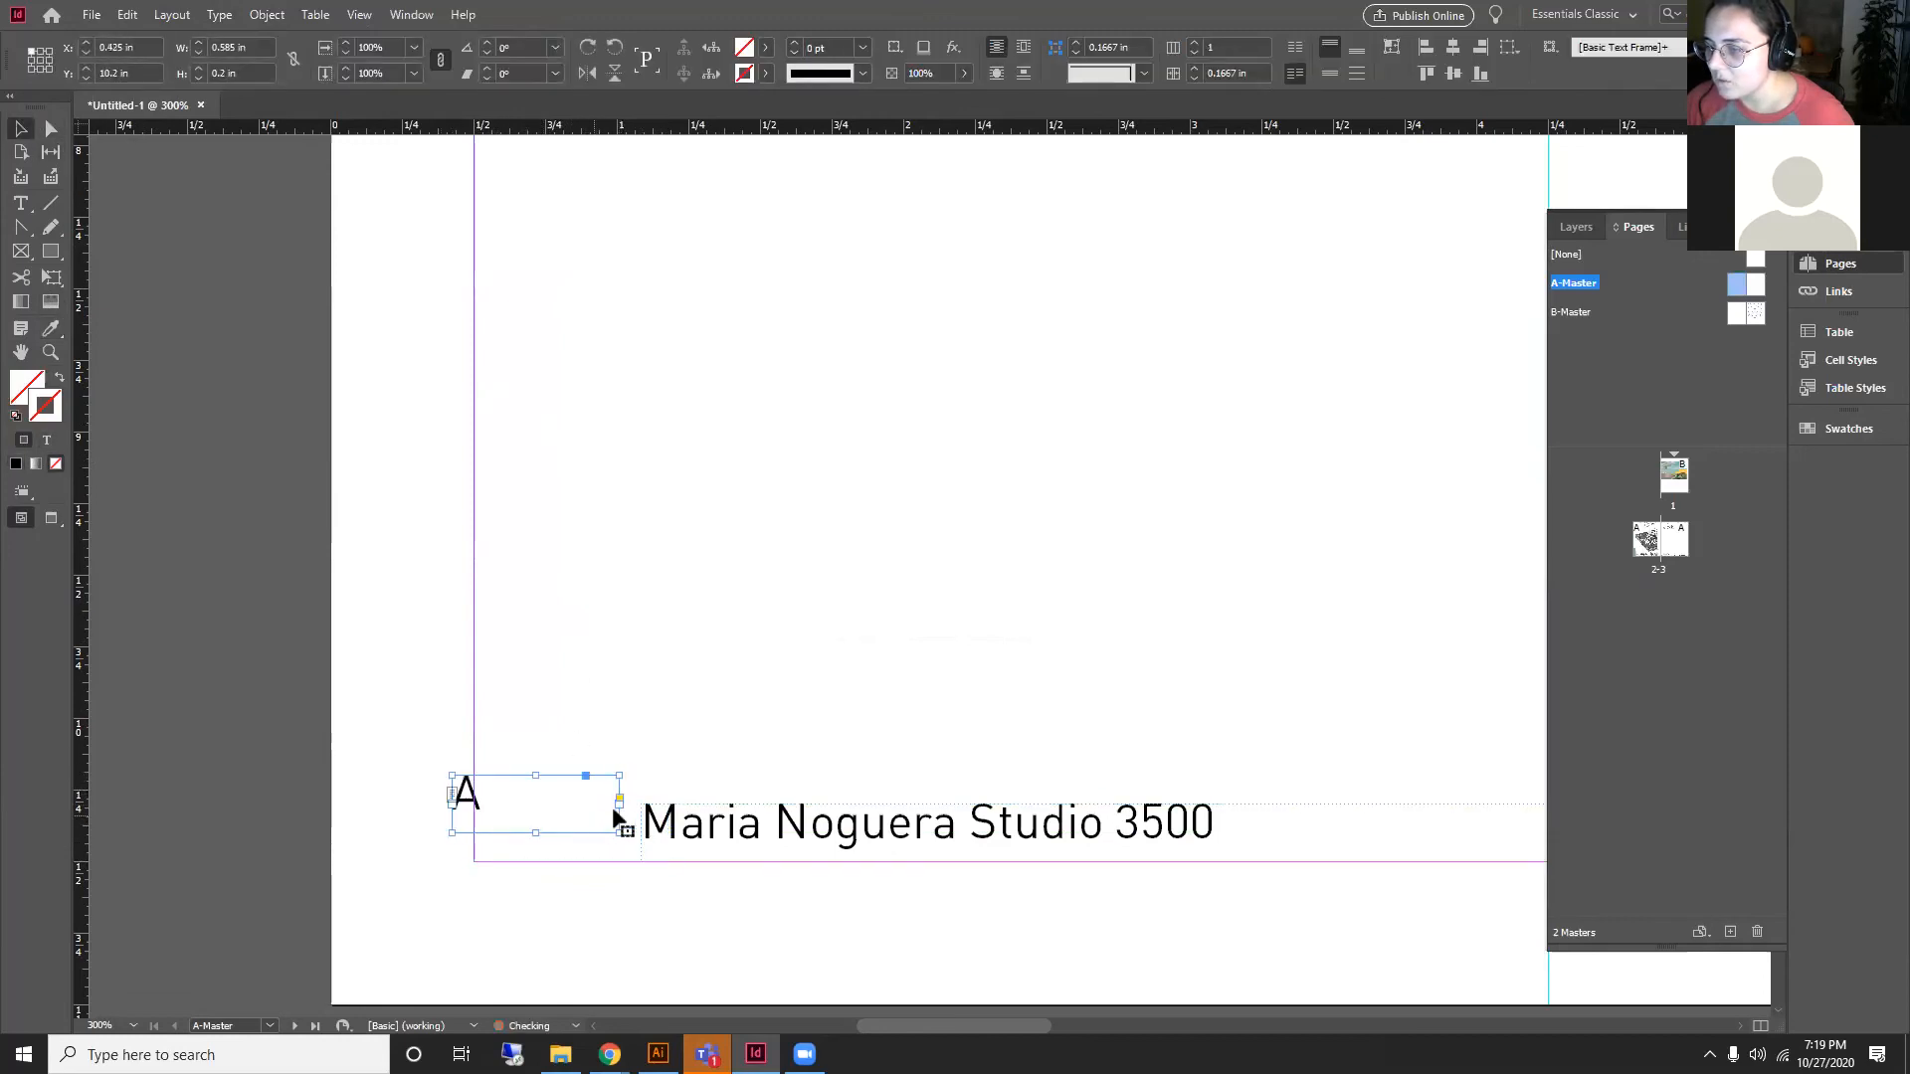
pyautogui.moveTo(618, 829); pyautogui.dragTo(489, 824)
pyautogui.moveTo(744, 829); pyautogui.dragTo(630, 829)
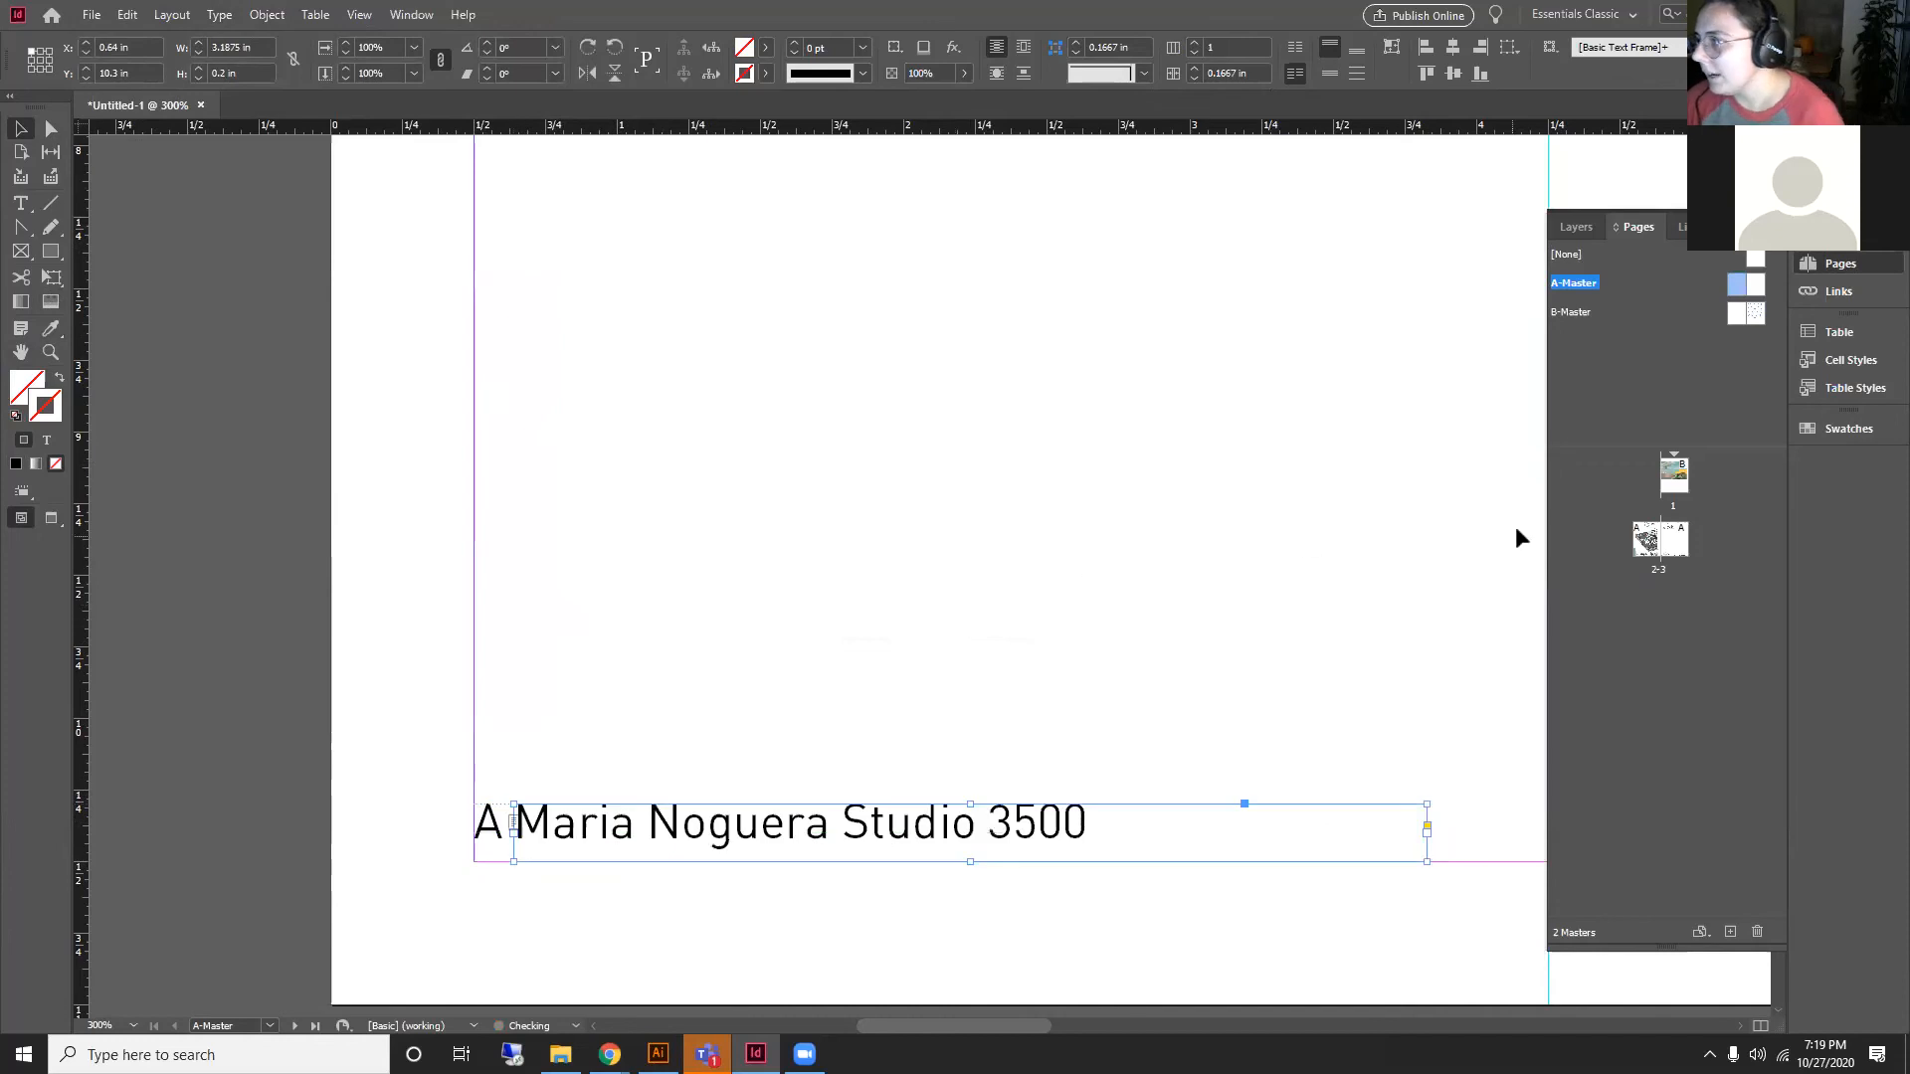
# Step: Check the automatic page number on spread 2-3 by temporarily moving the placed map artwork off the footer area
pyautogui.doubleClick(1659, 540)
pyautogui.scroll(-3, 789, 589)
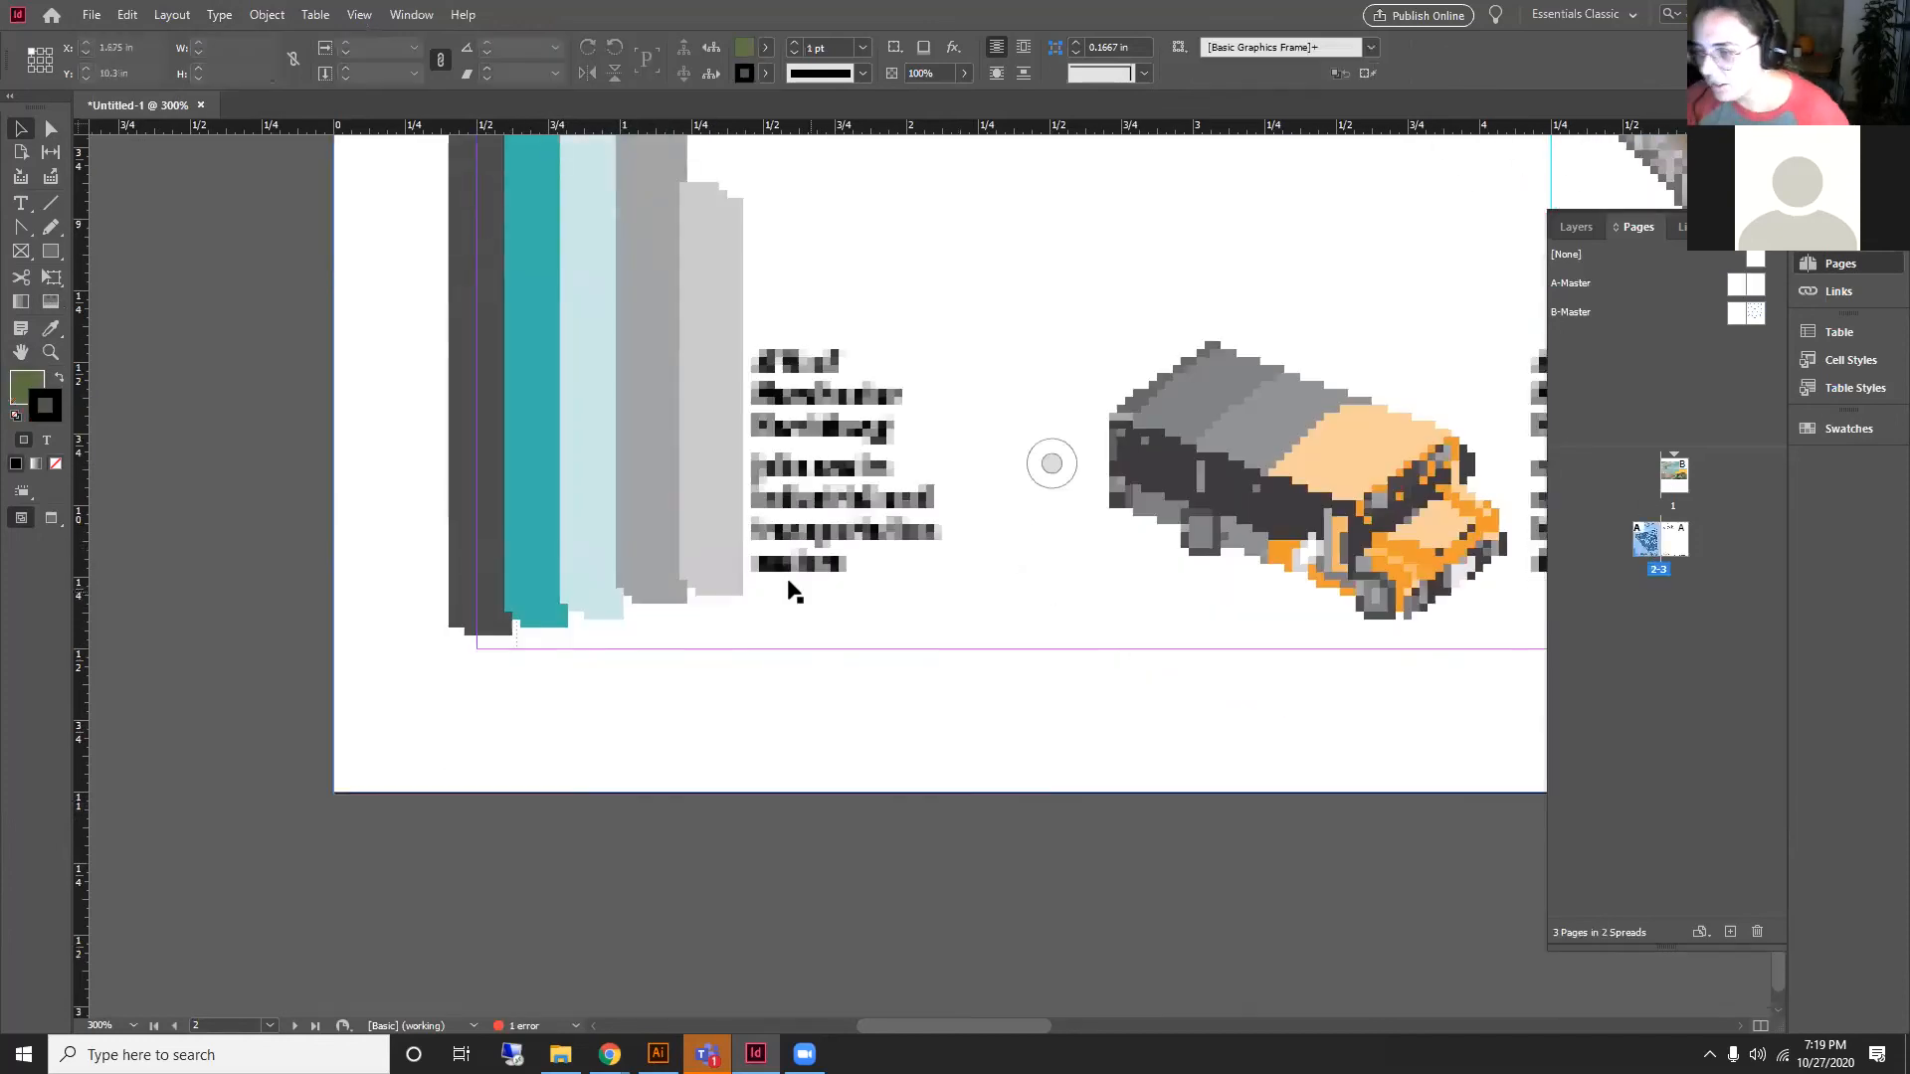
pyautogui.scroll(-5, 528, 587)
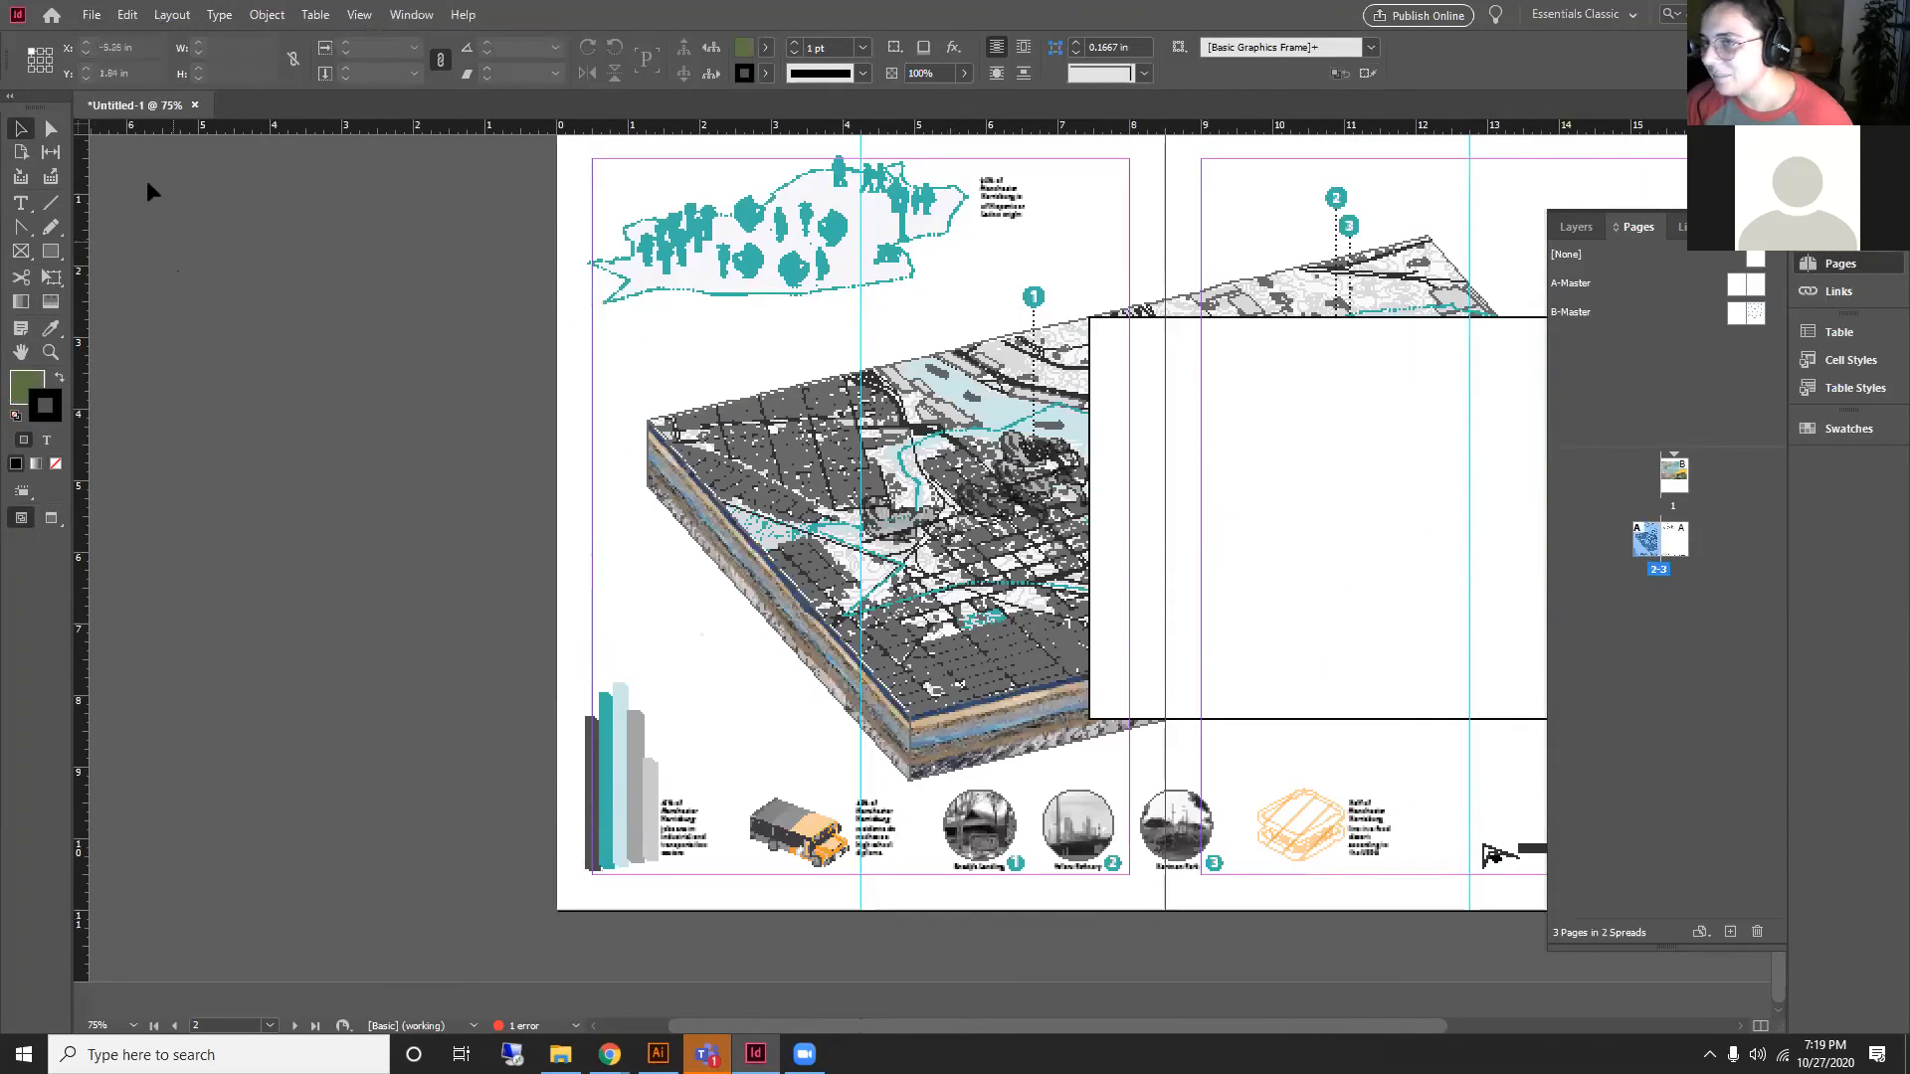
pyautogui.moveTo(1150, 695); pyautogui.dragTo(1100, 646)
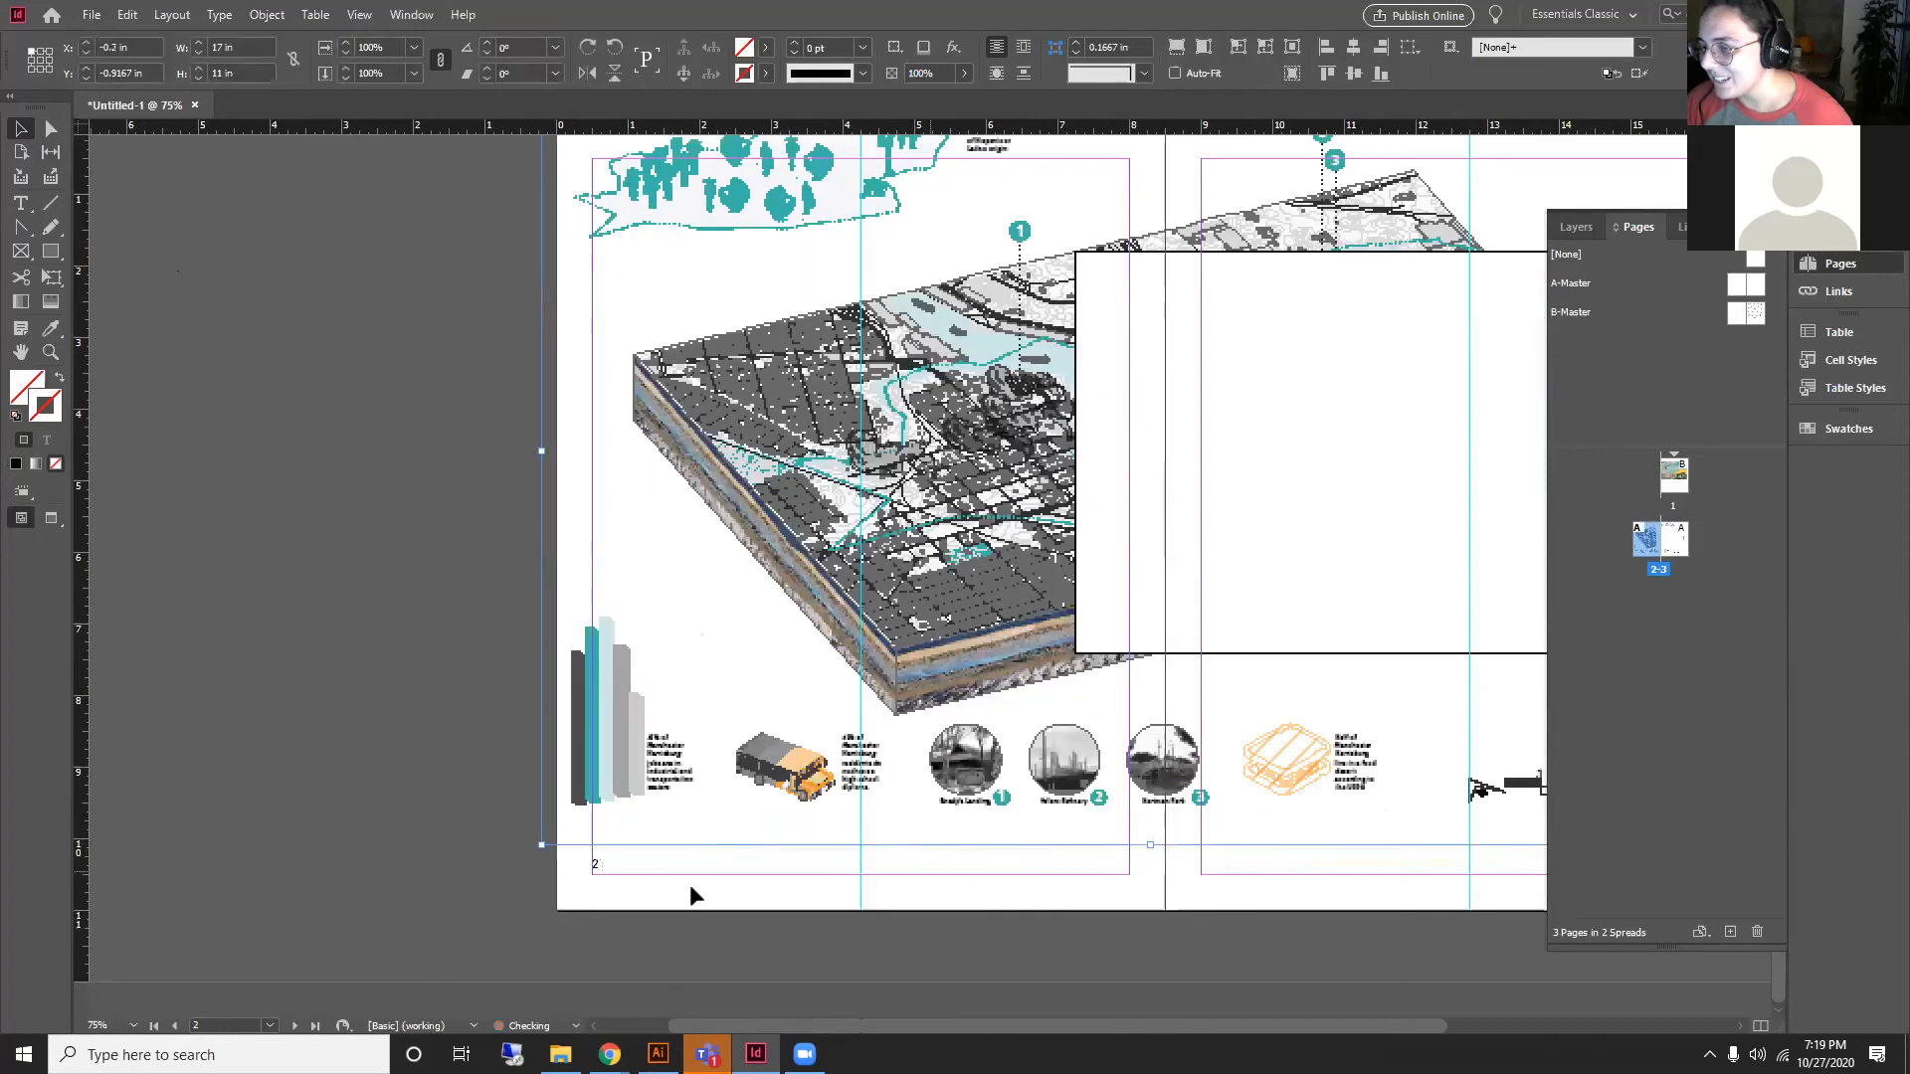
pyautogui.scroll(3, 602, 883)
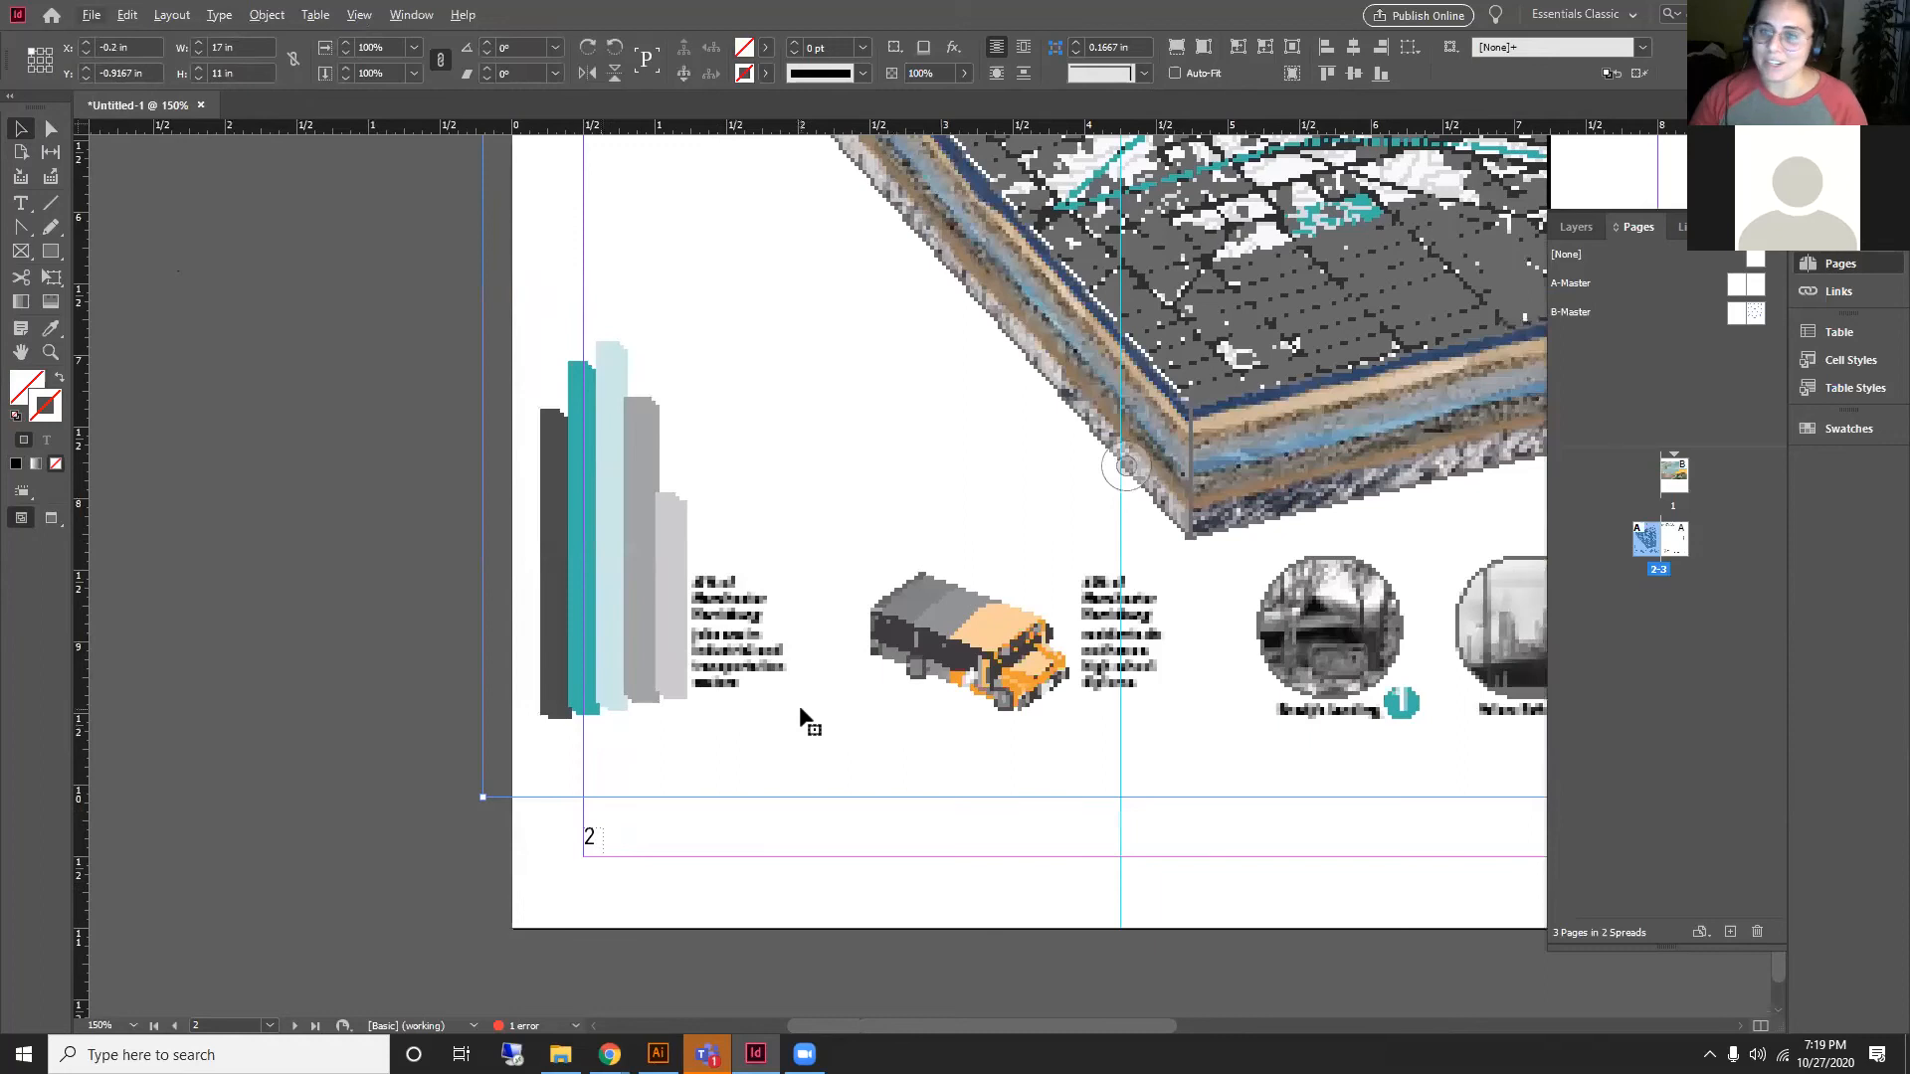
pyautogui.moveTo(833, 585); pyautogui.dragTo(863, 716)
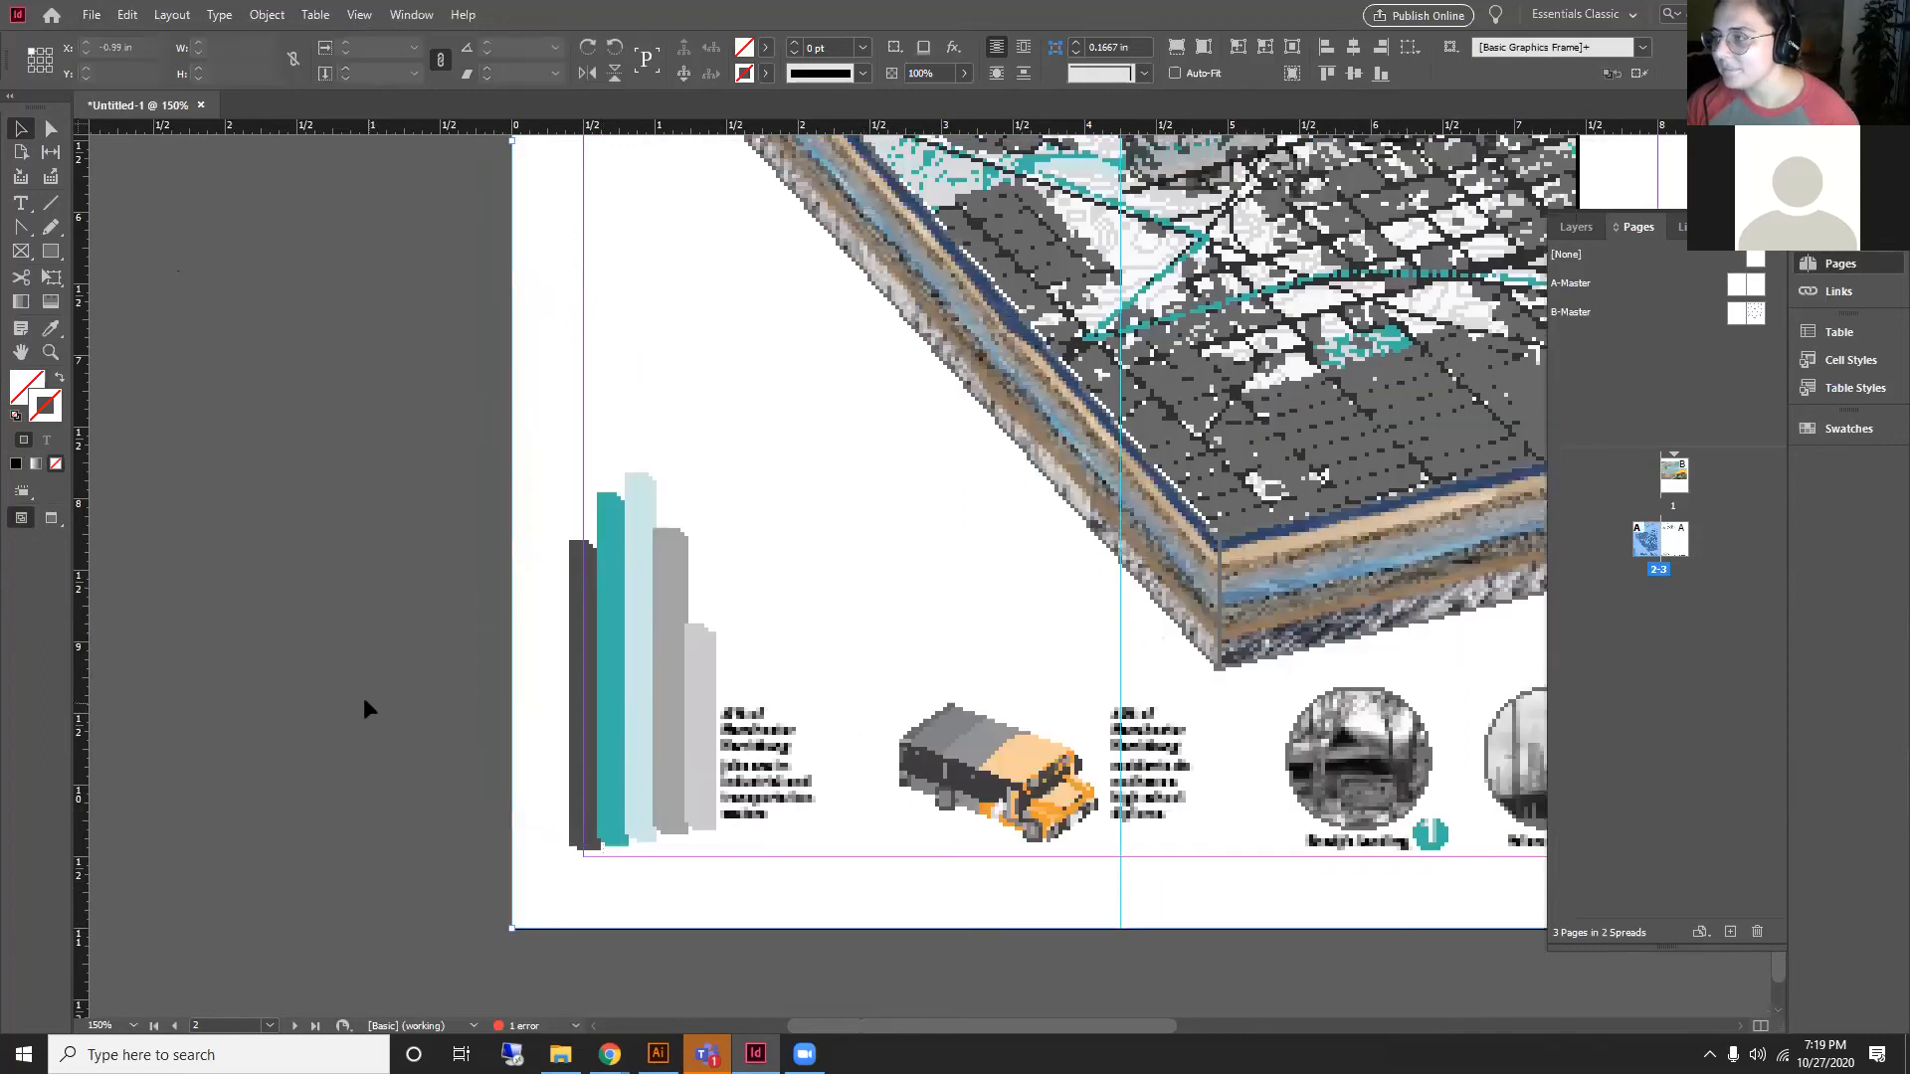
pyautogui.scroll(-3, 445, 641)
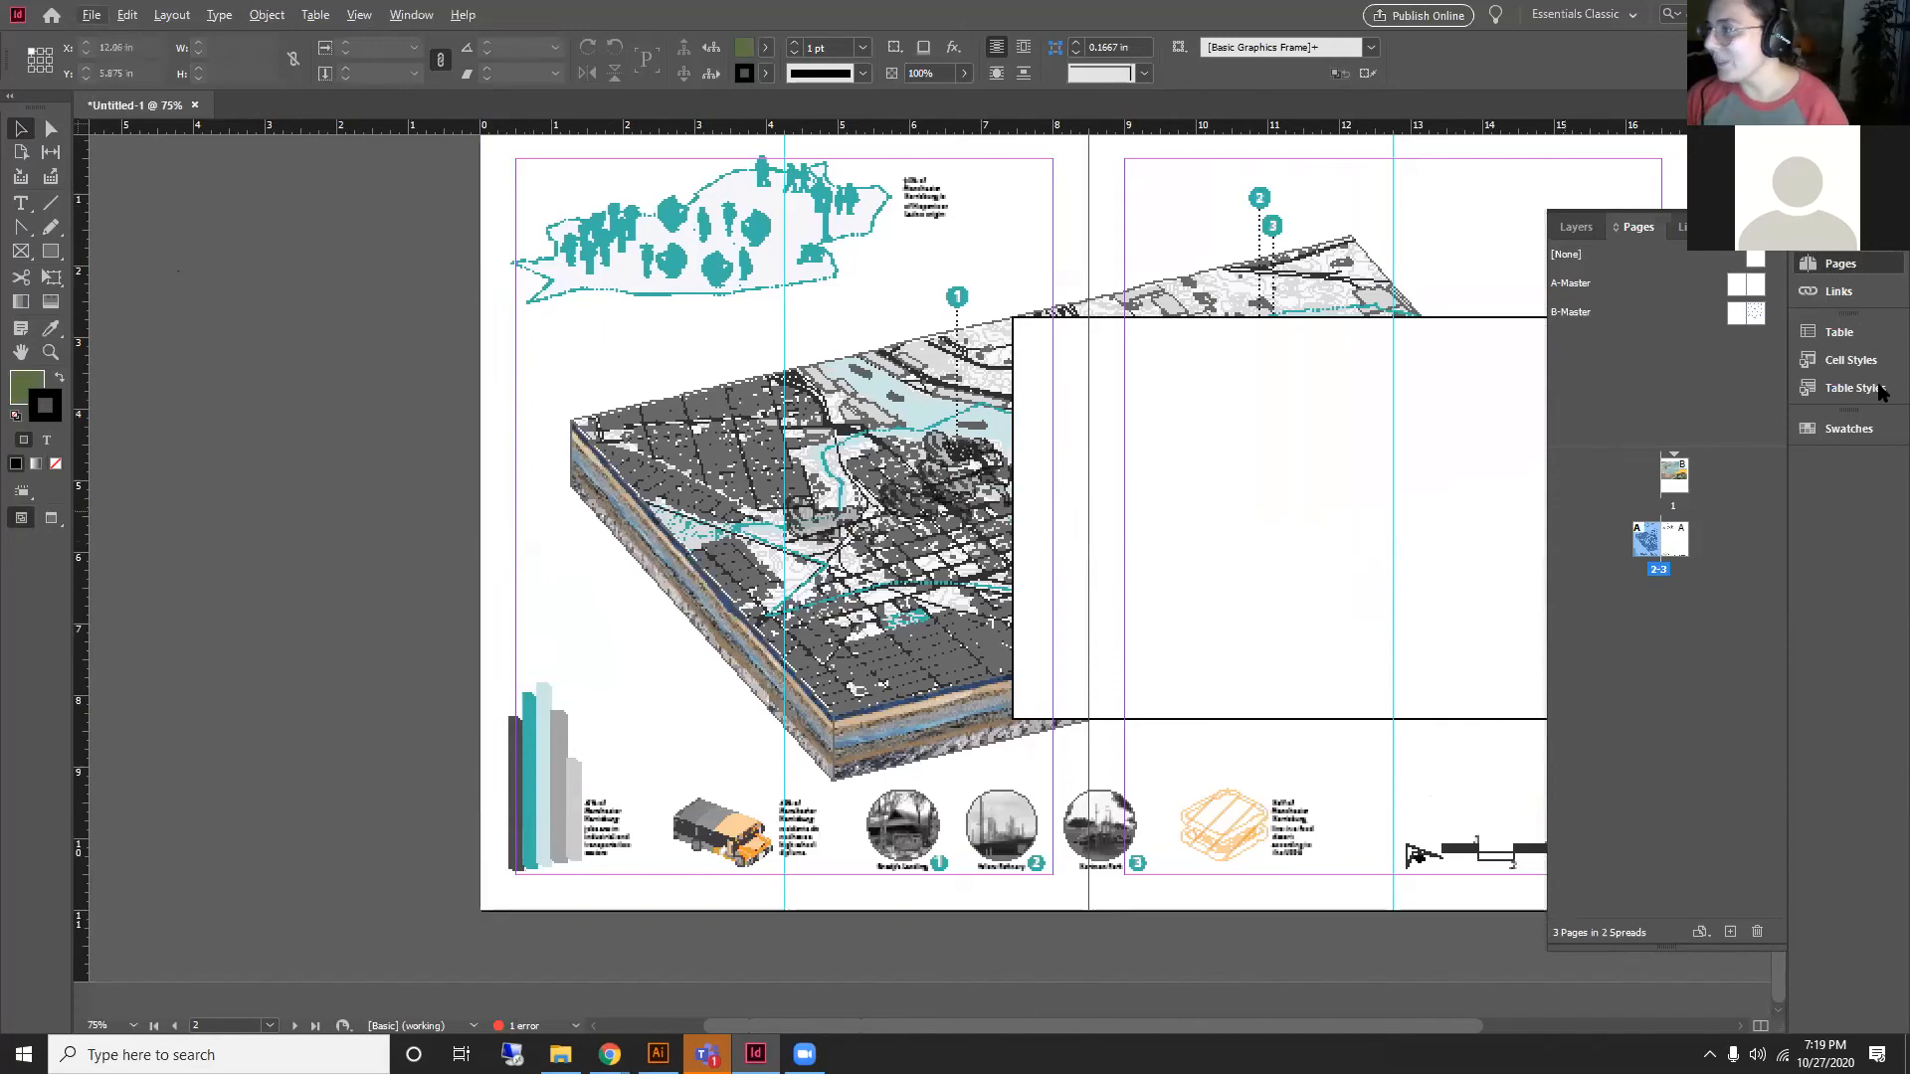
pyautogui.click(1777, 215)
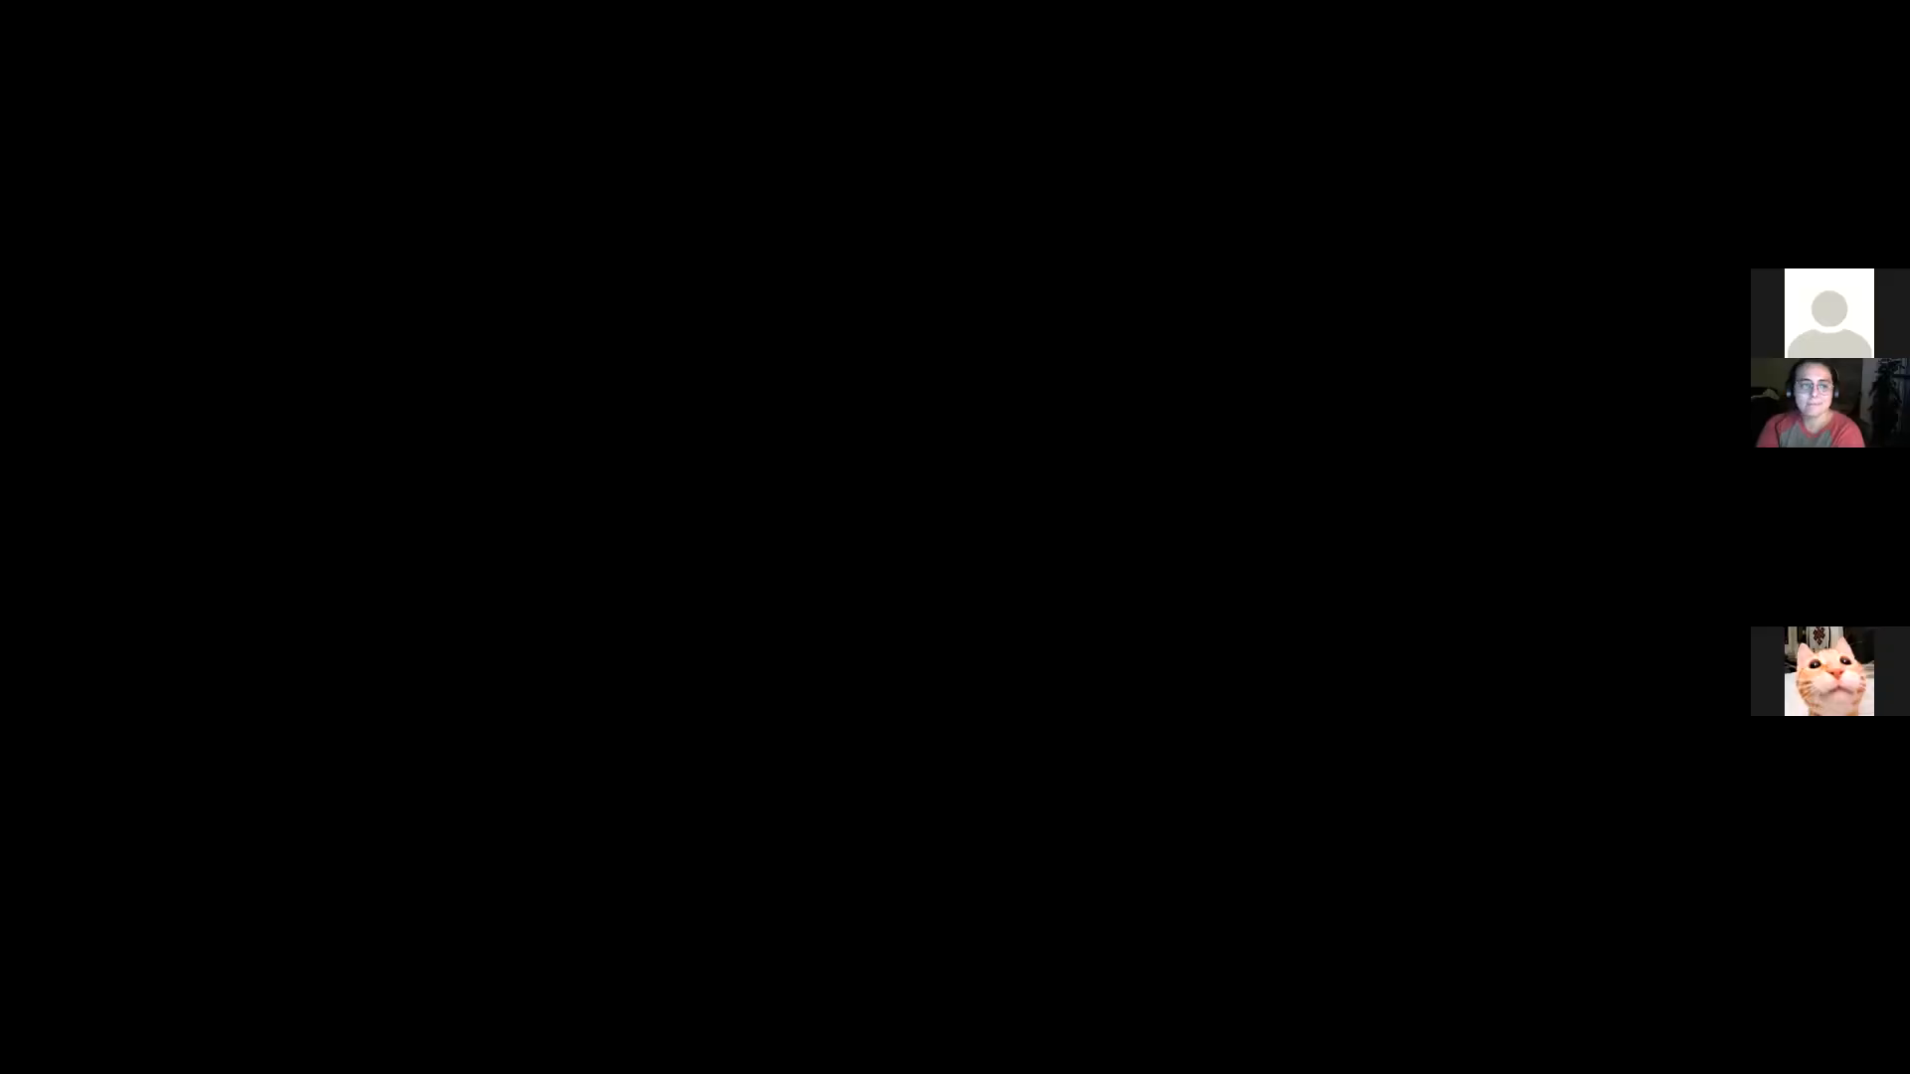
# Step: Look over the title, text column and site-plan layout on page 1 and the blank spread that follows it
pyautogui.scroll(10, 703, 723)
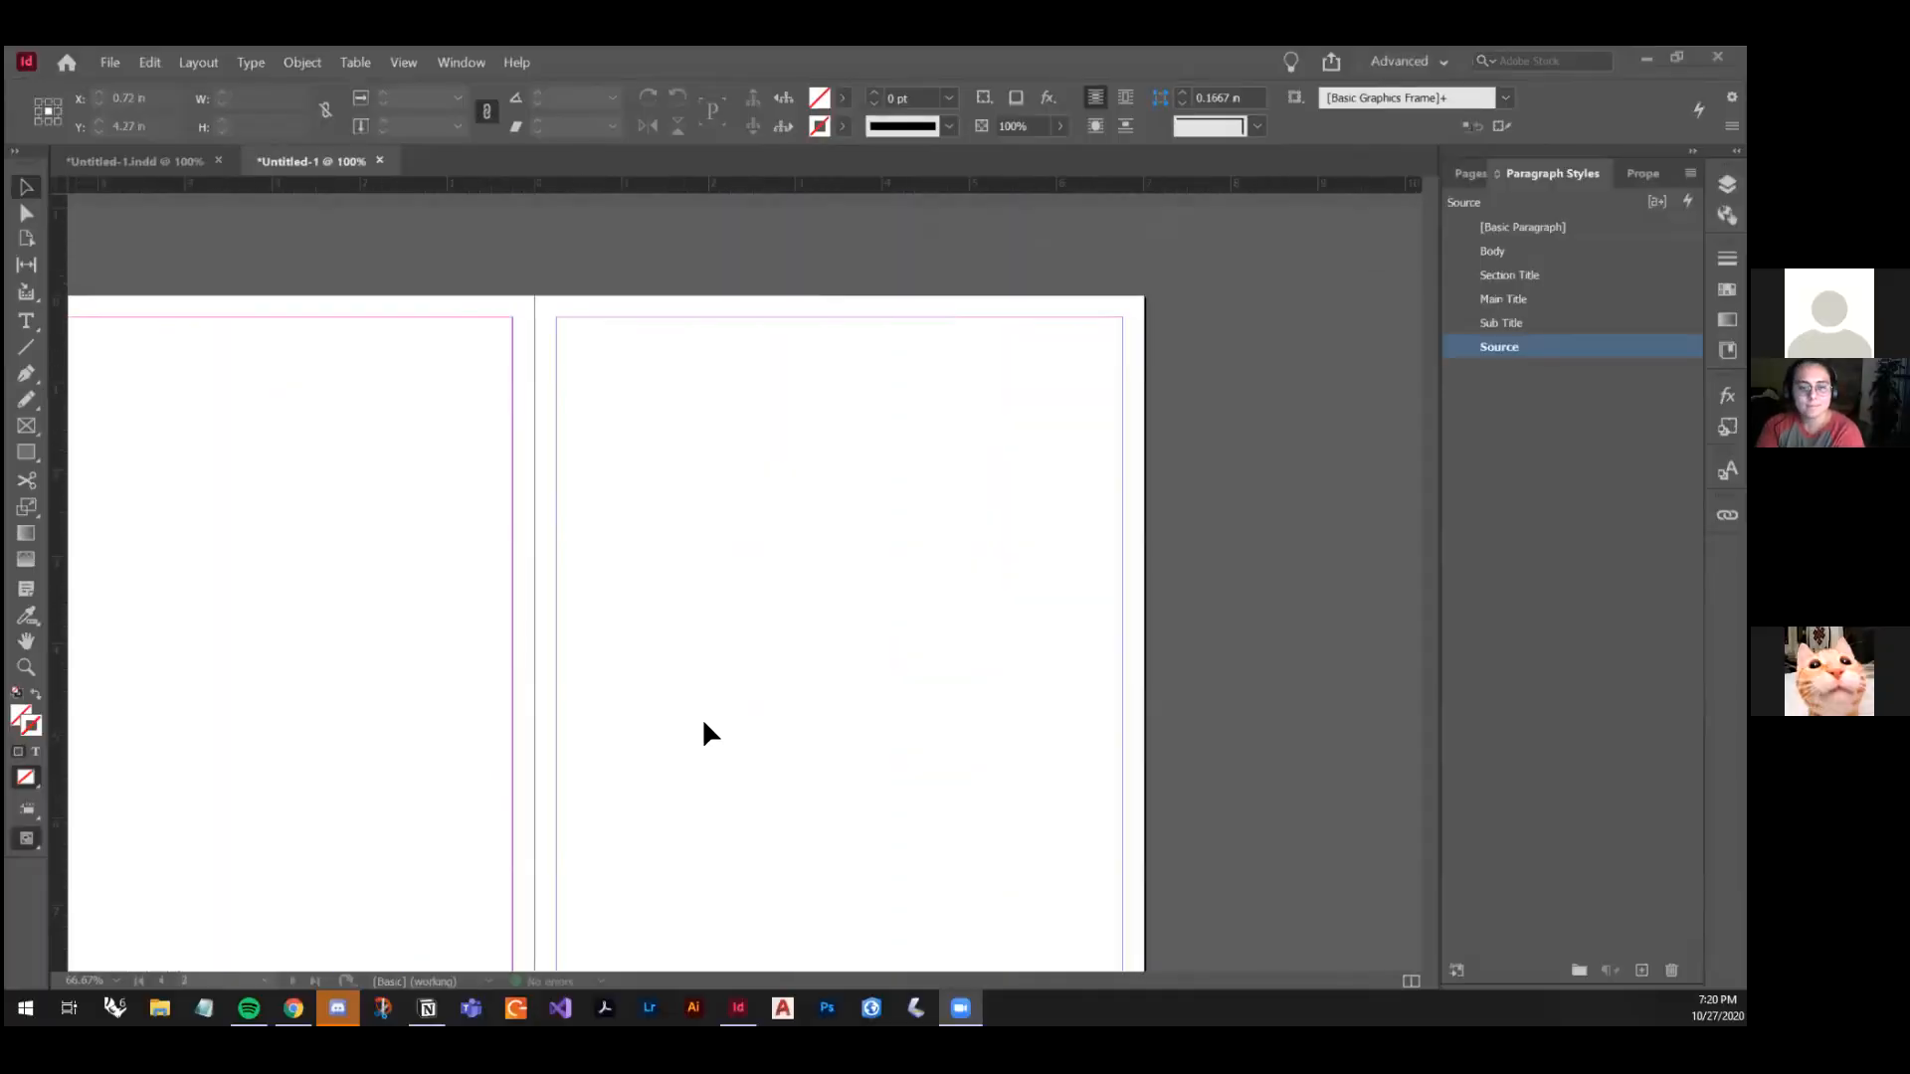
pyautogui.scroll(3, 702, 723)
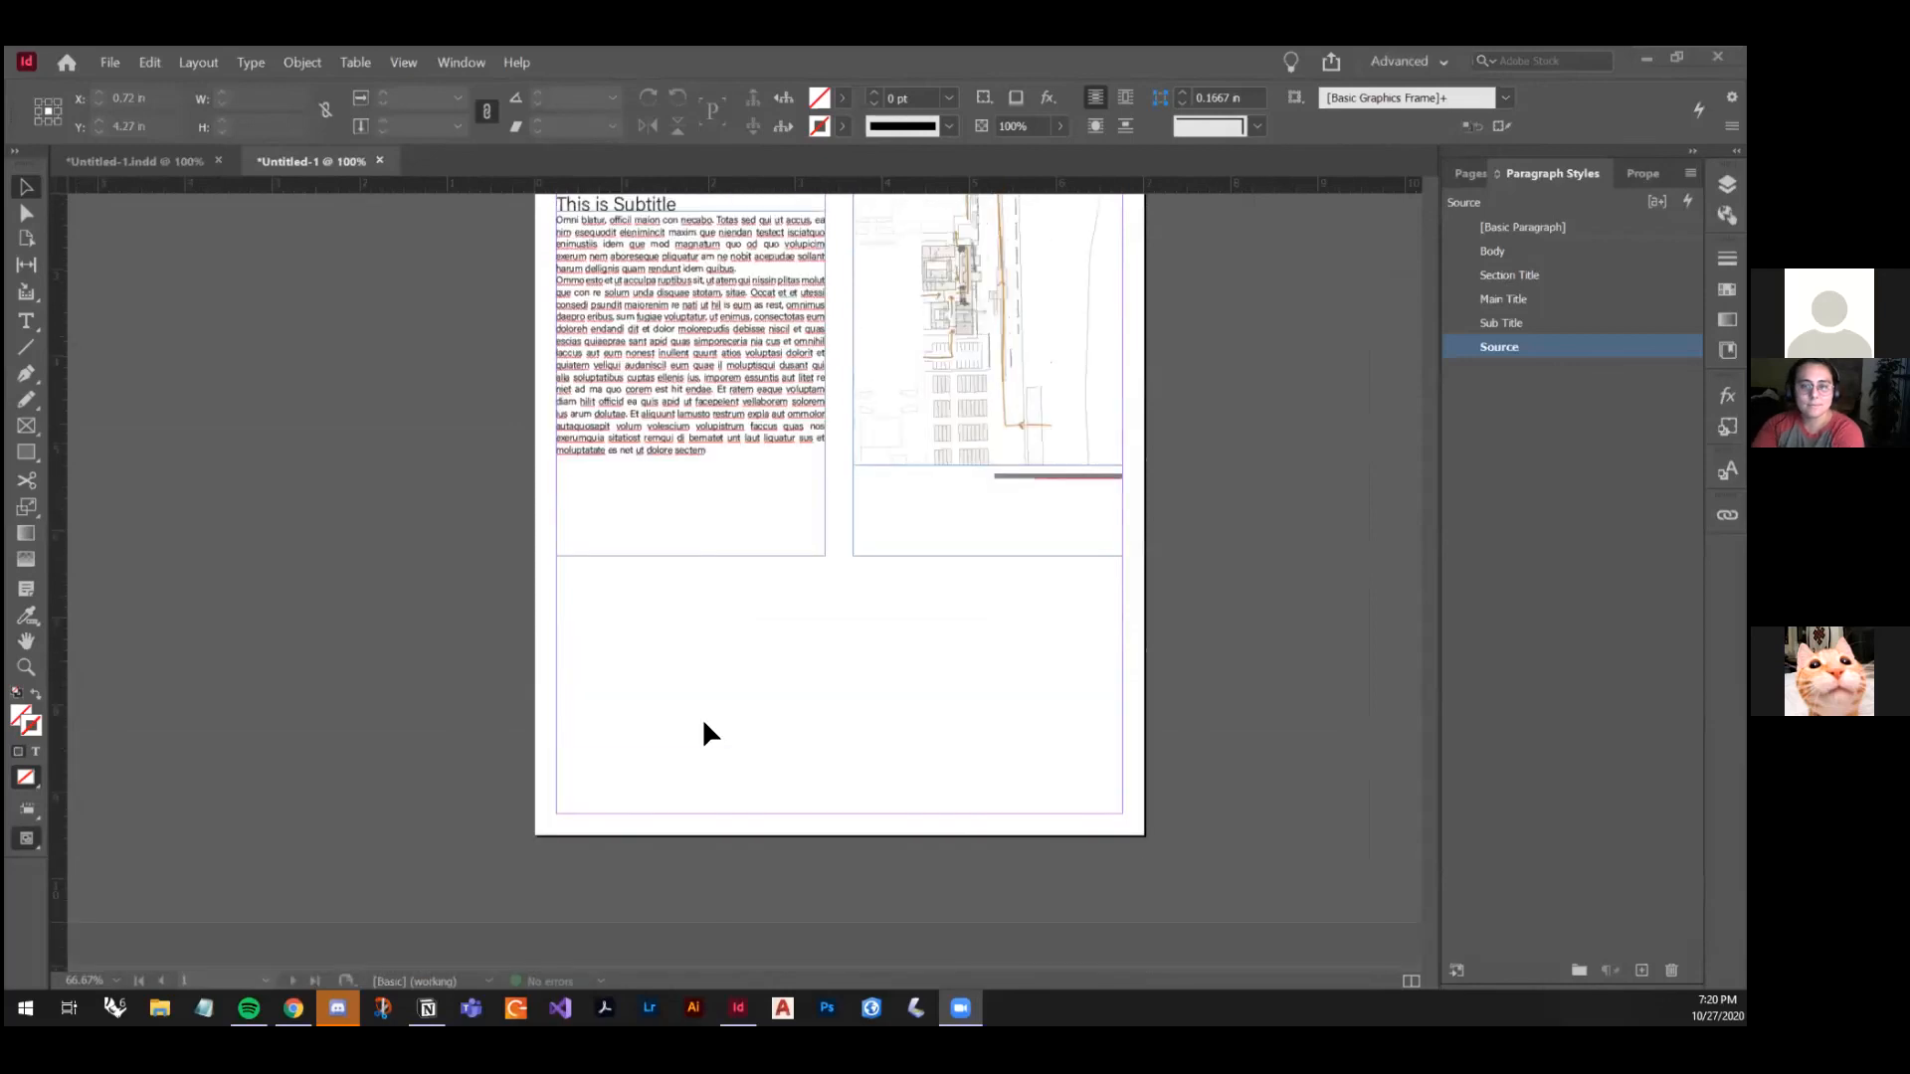
pyautogui.hscroll(3, 703, 723)
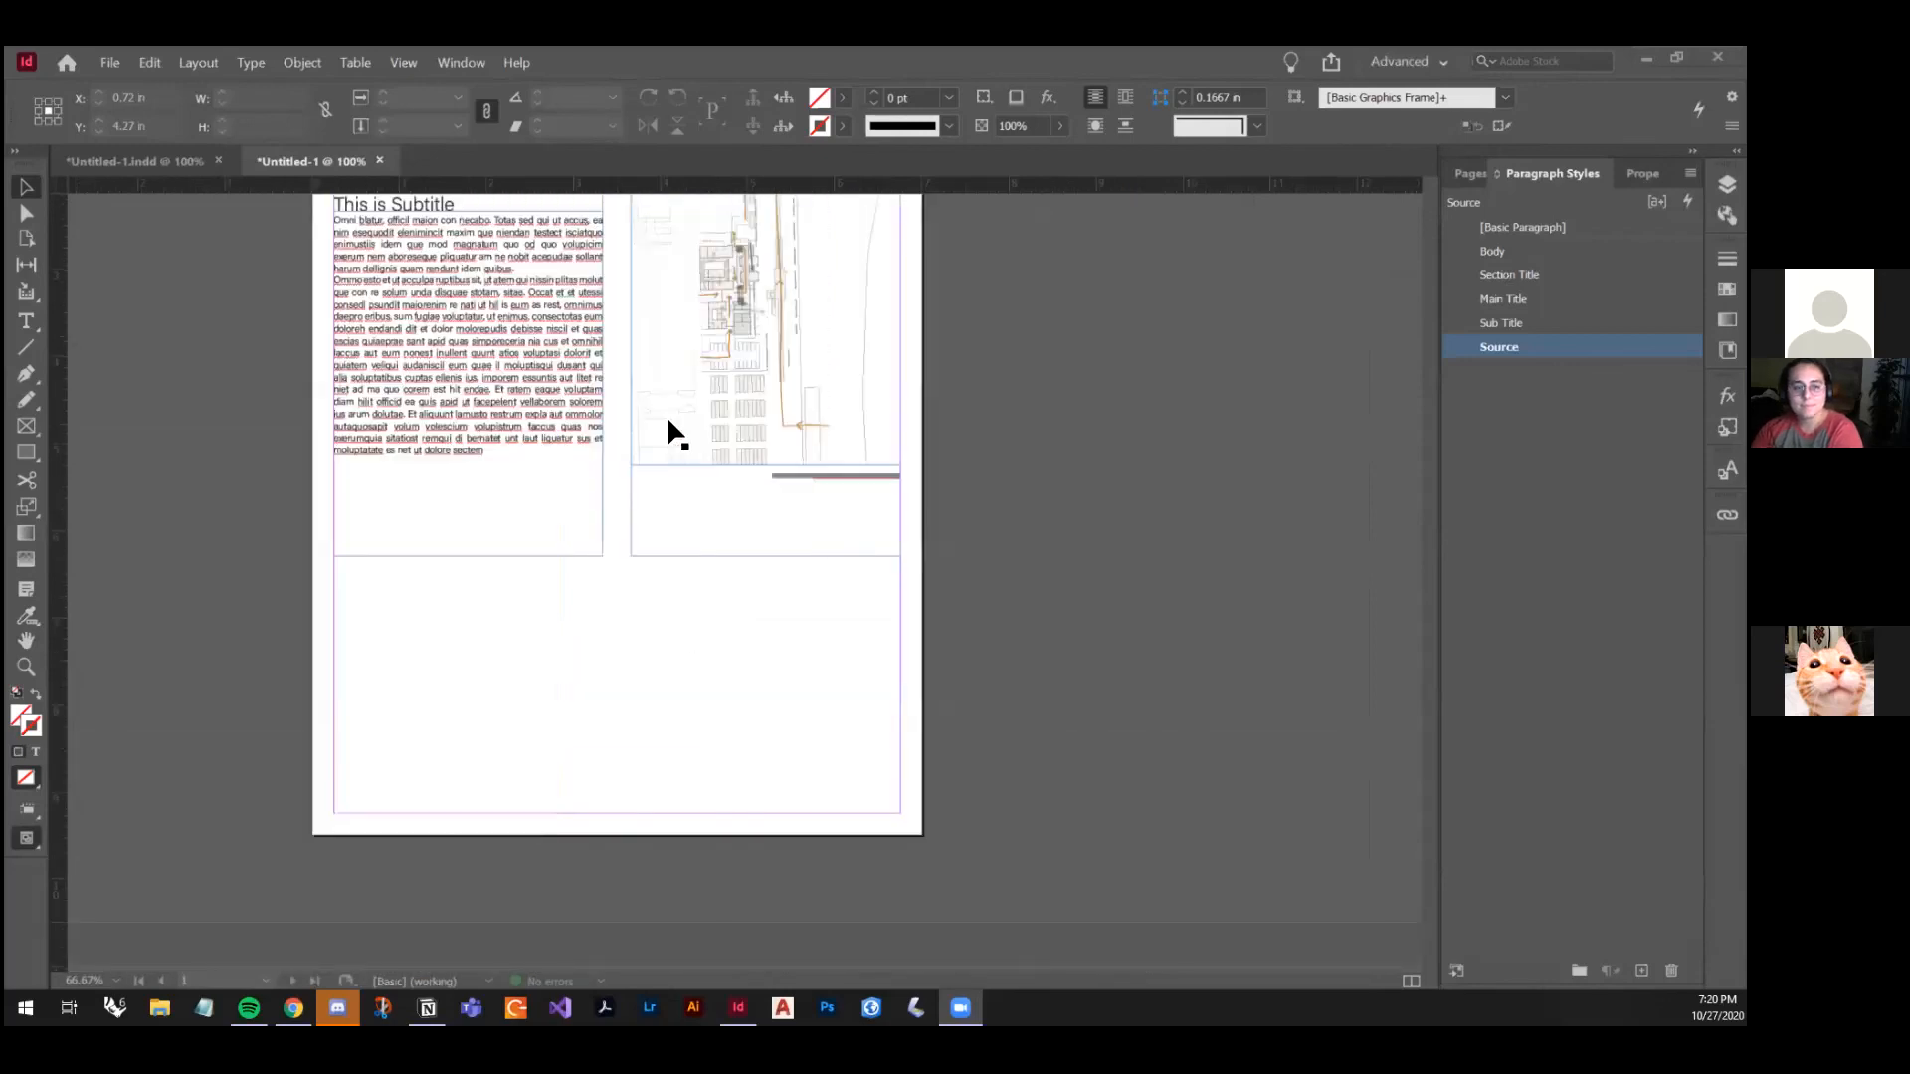
pyautogui.scroll(3, 547, 673)
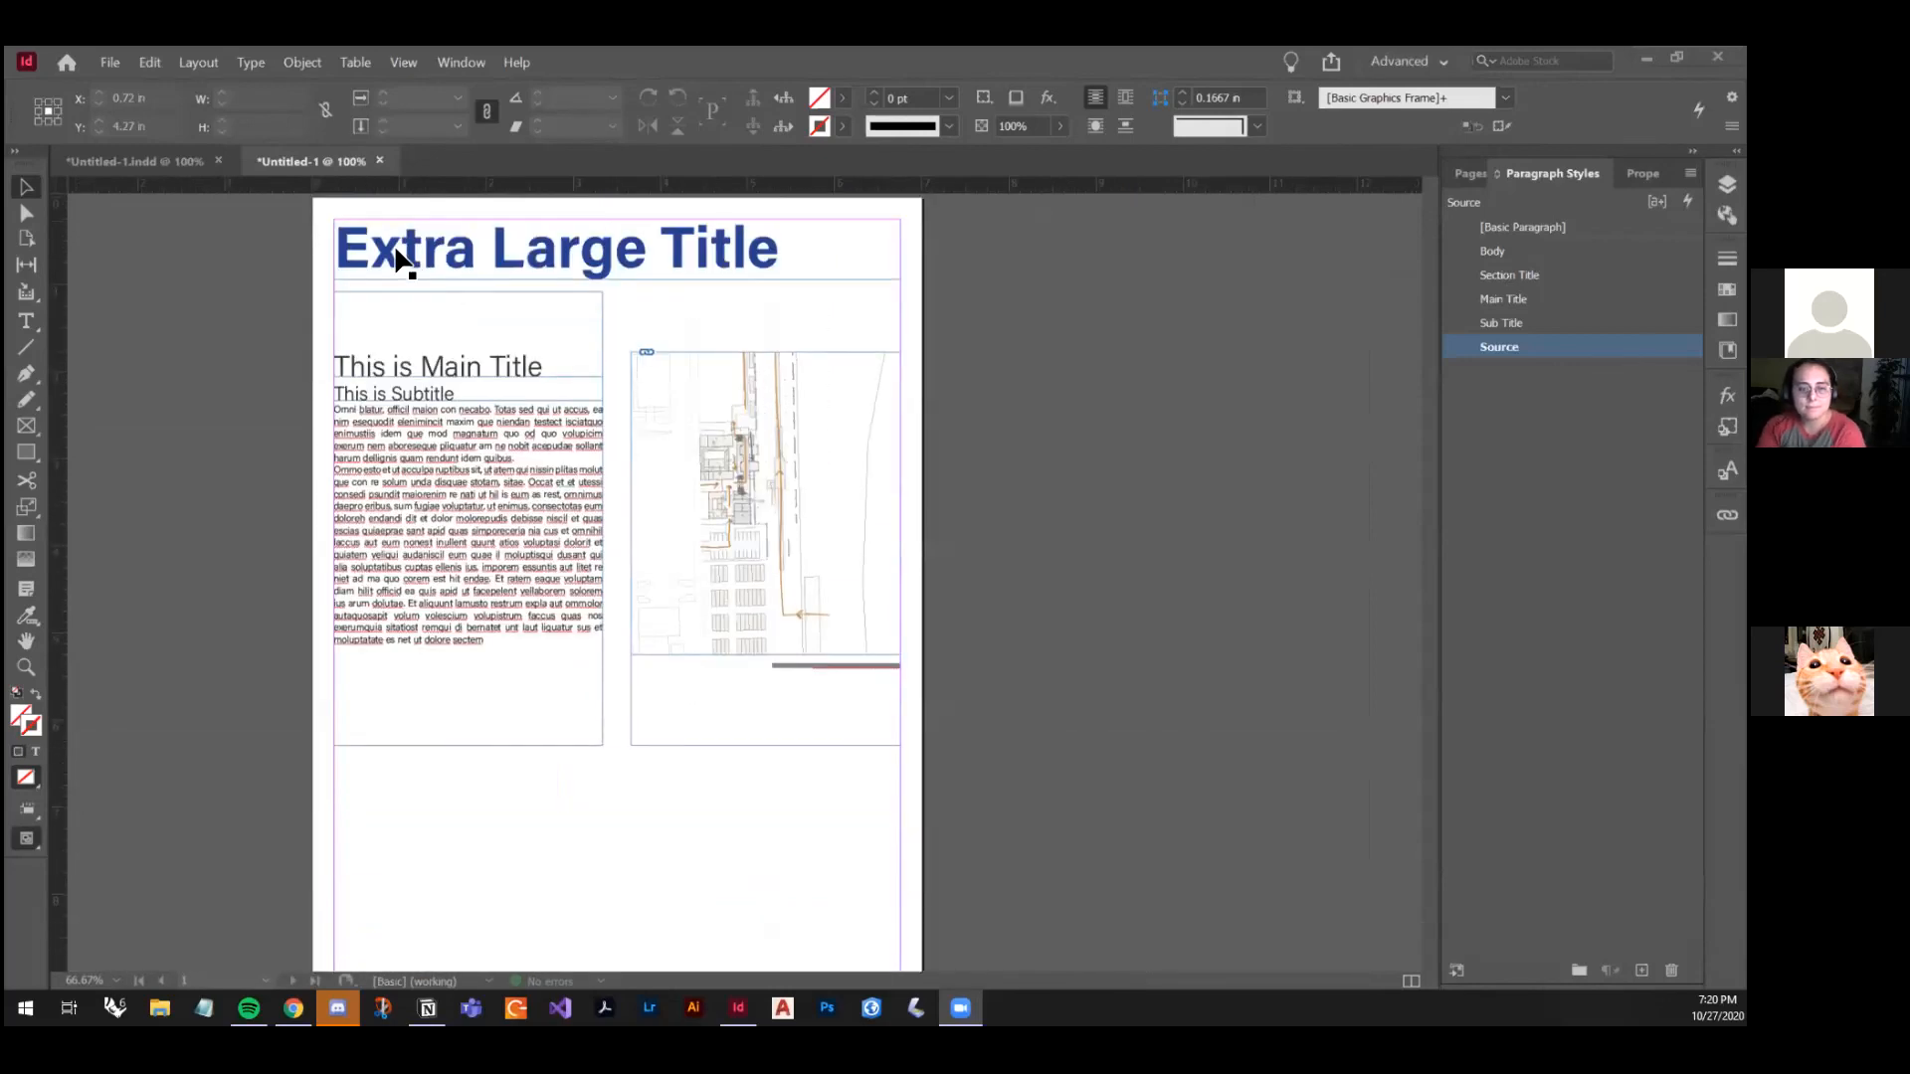
pyautogui.scroll(1, 397, 255)
pyautogui.scroll(-1, 406, 313)
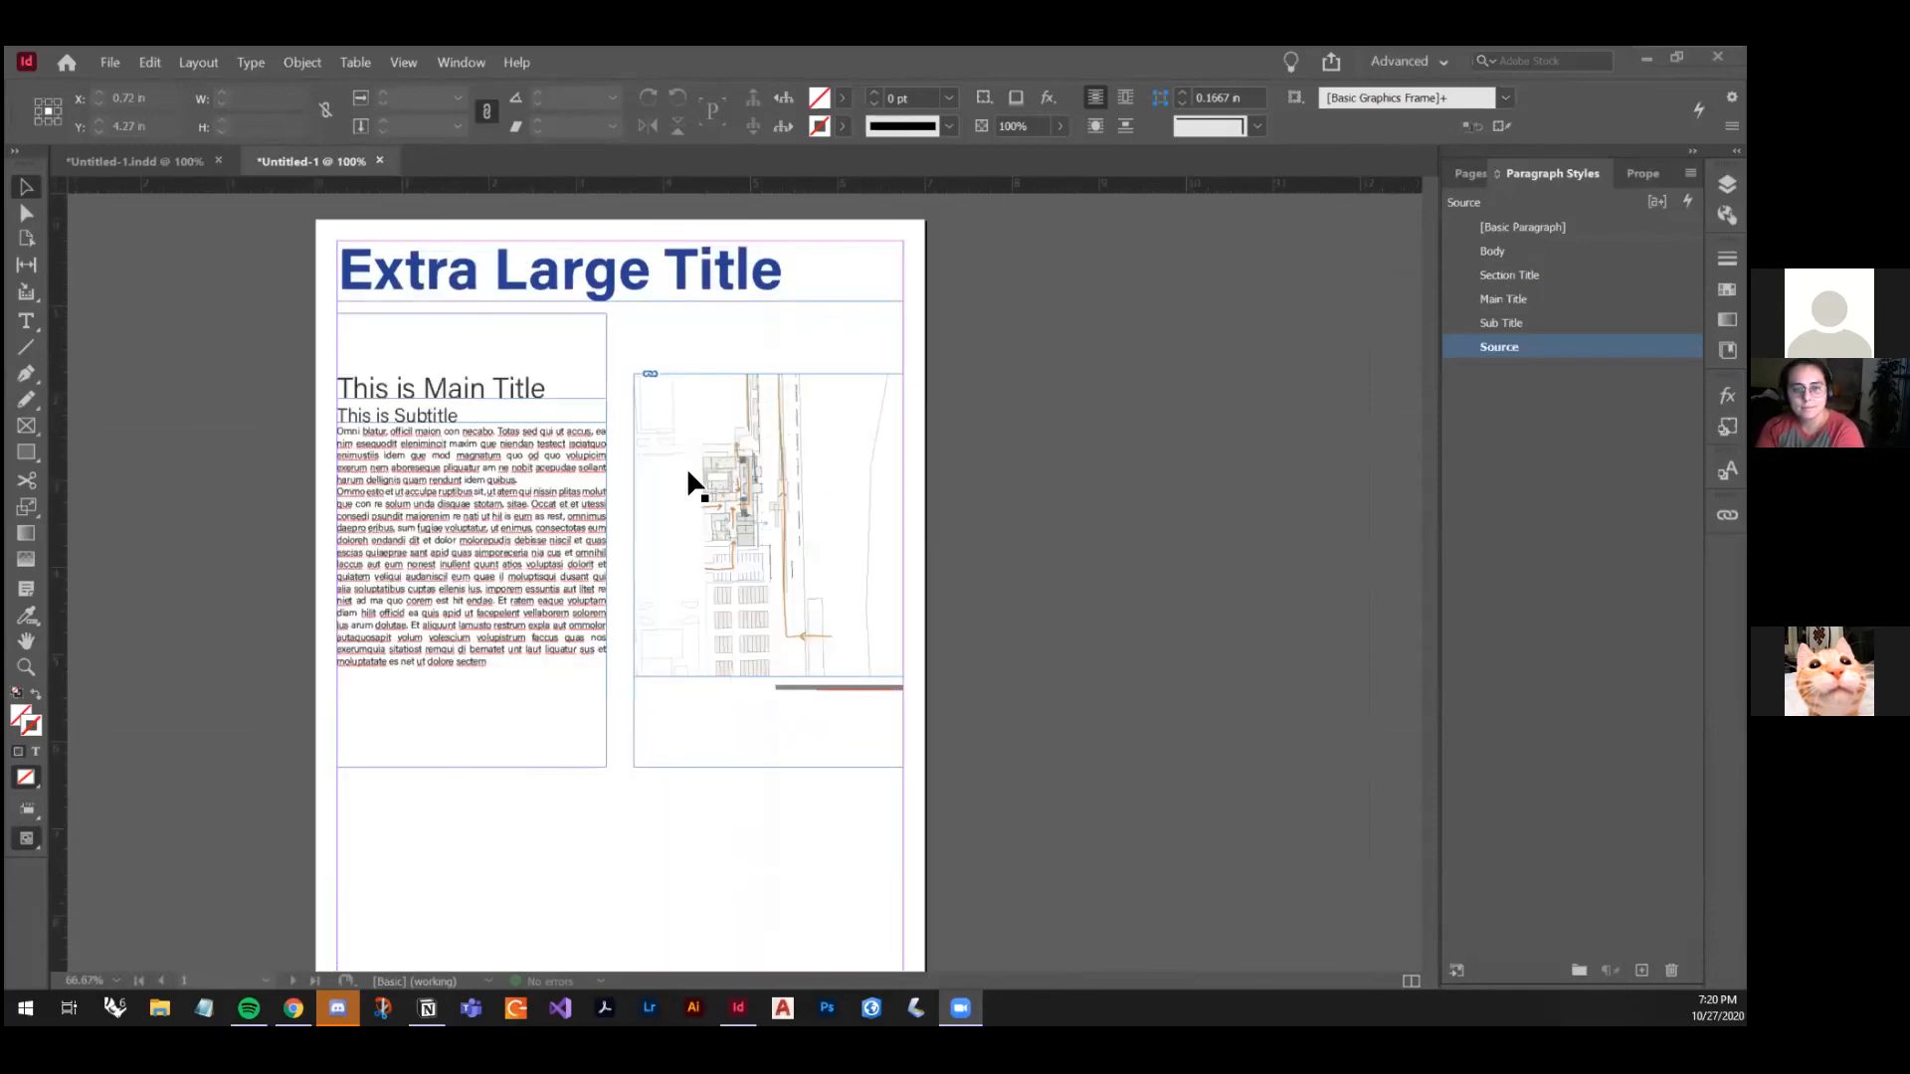
pyautogui.scroll(5, 563, 445)
pyautogui.scroll(-2, 563, 450)
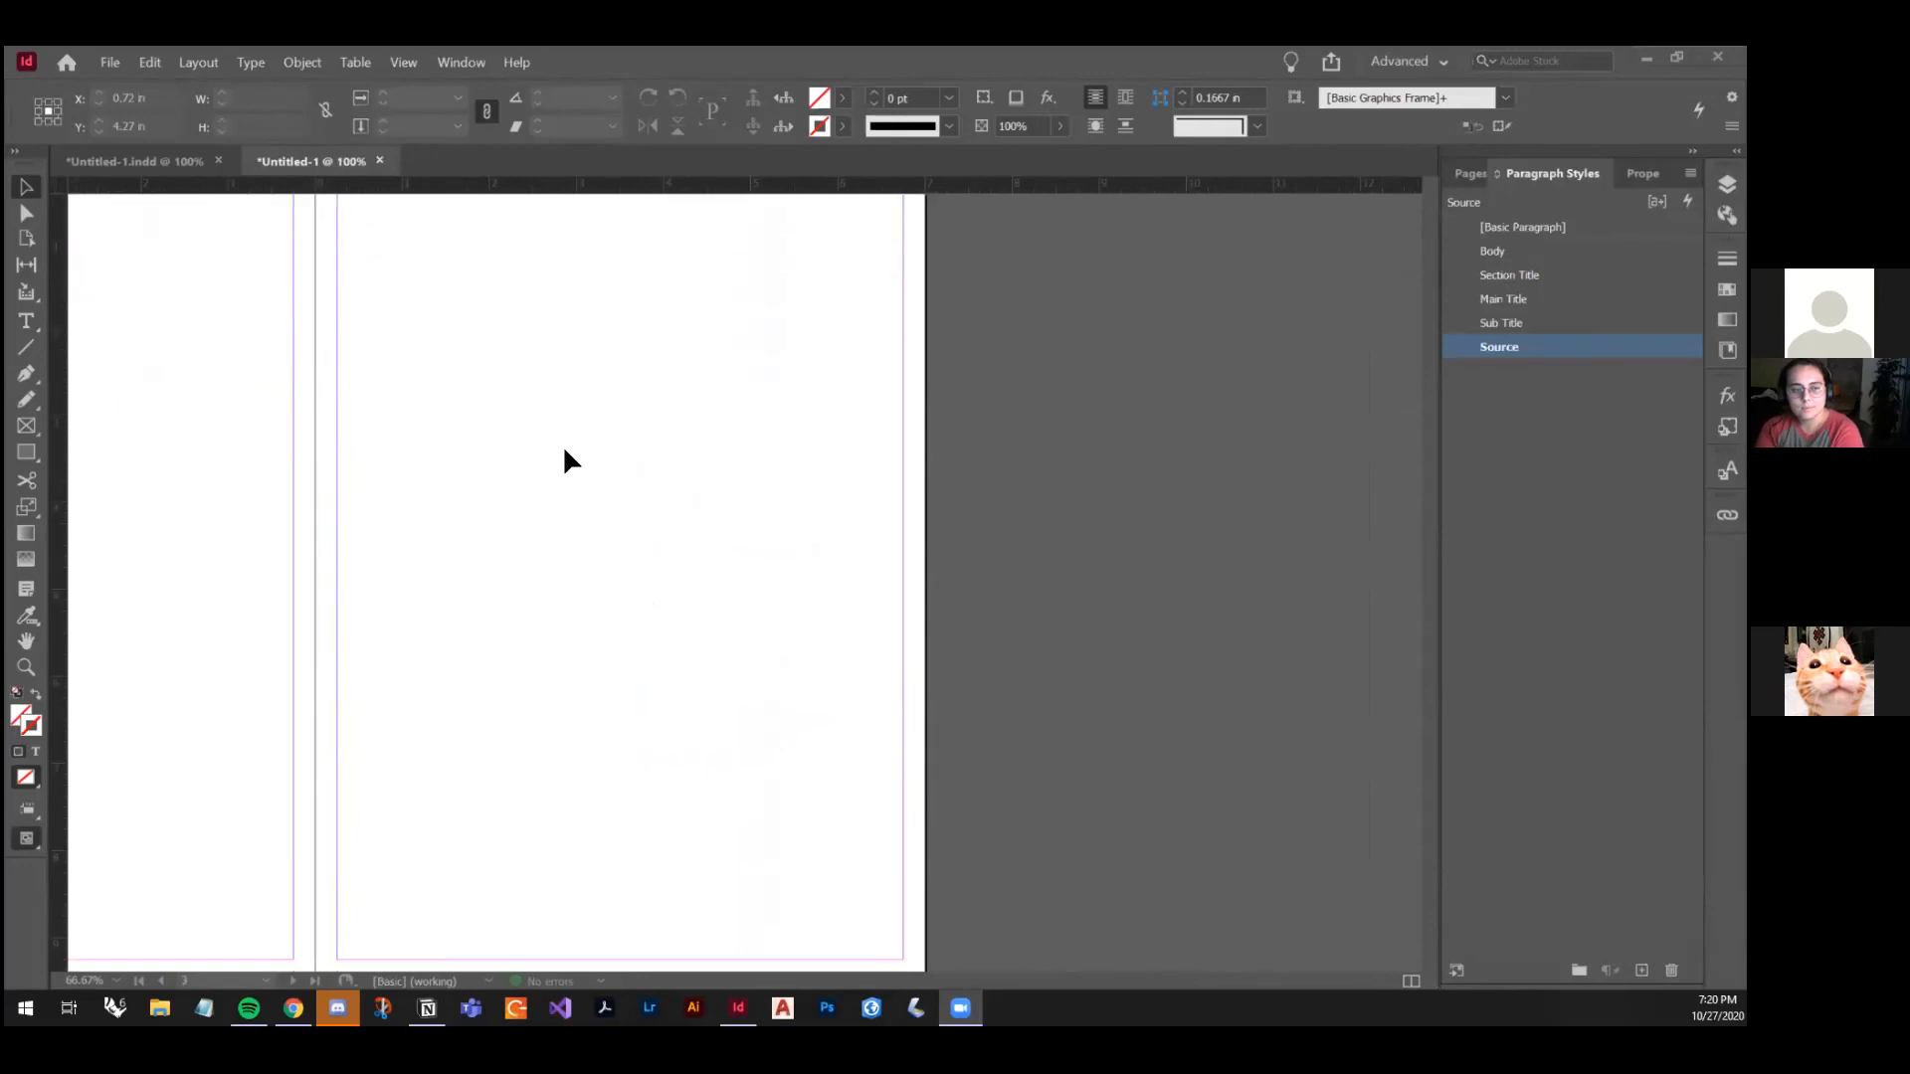
pyautogui.hscroll(-3, 563, 450)
pyautogui.scroll(-1, 563, 450)
pyautogui.scroll(1, 564, 451)
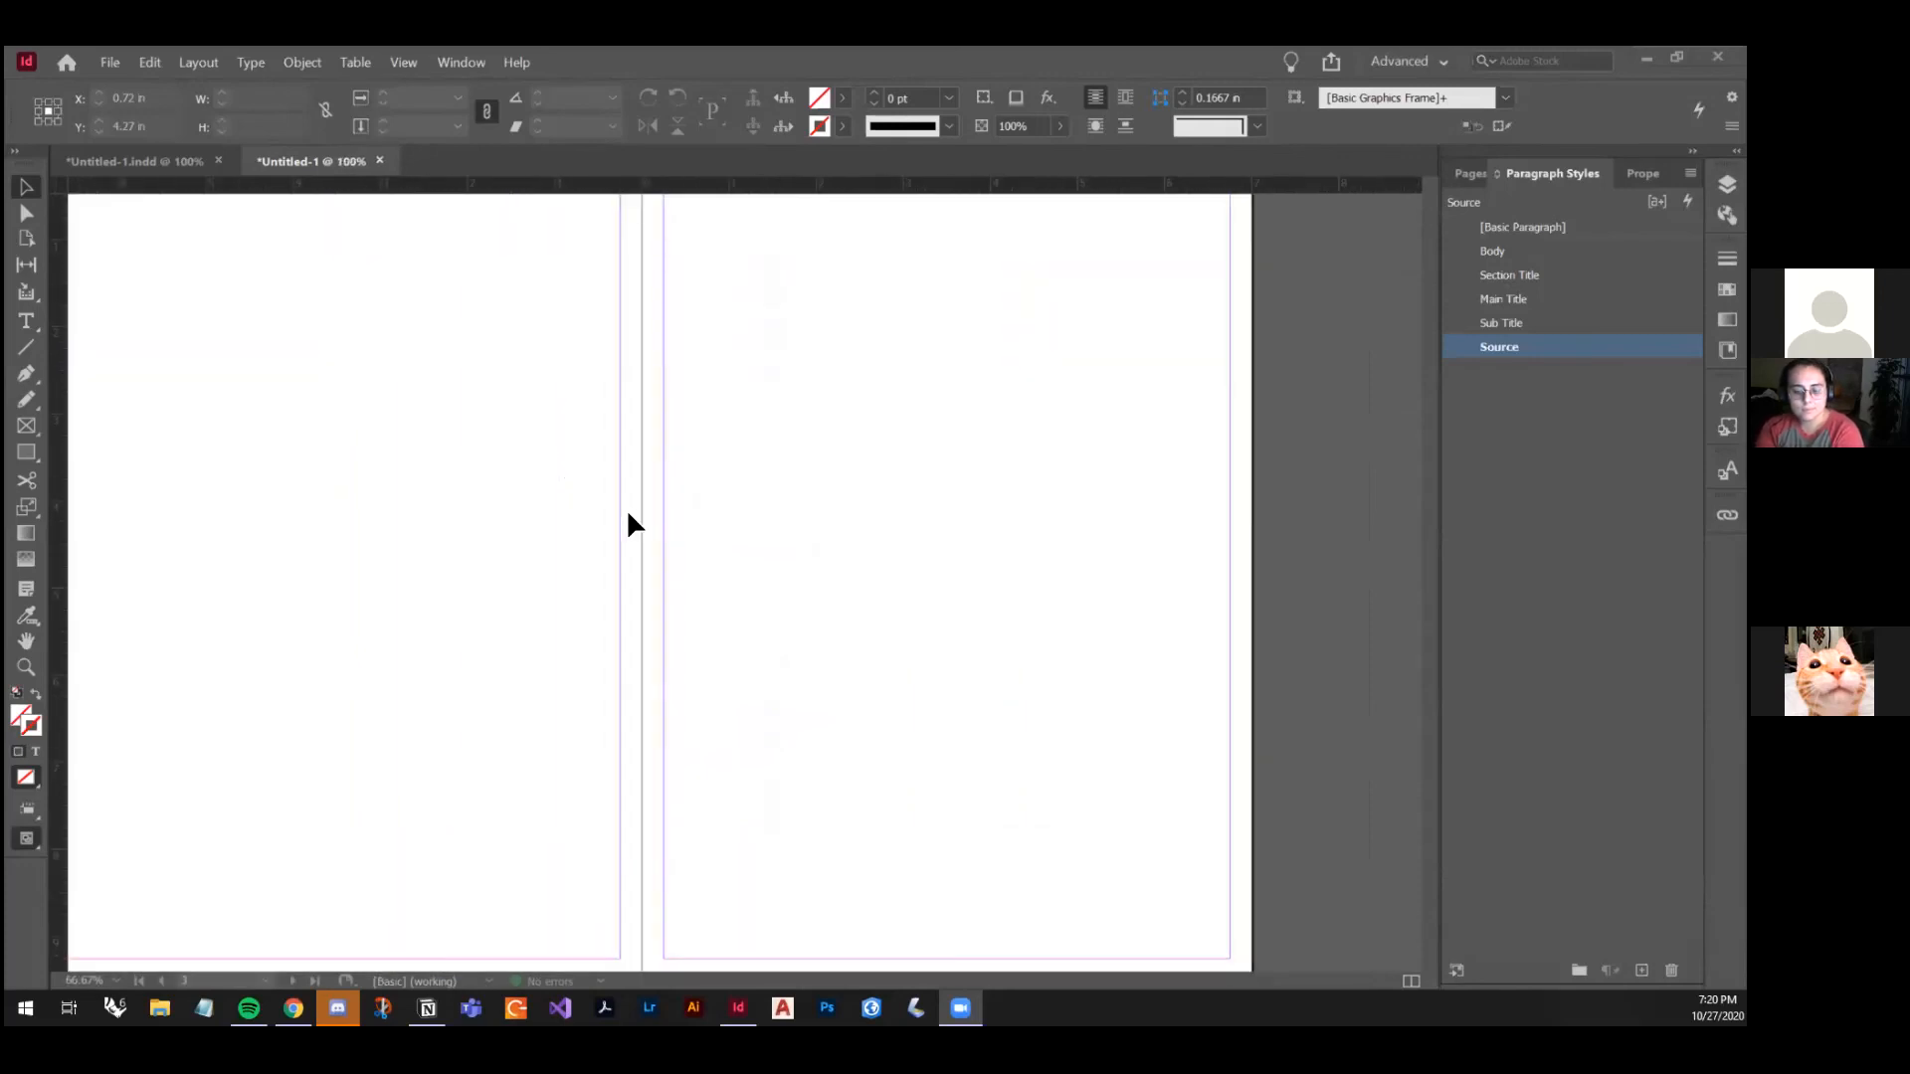
pyautogui.scroll(-1, 576, 528)
pyautogui.scroll(3, 802, 574)
pyautogui.scroll(3, 825, 557)
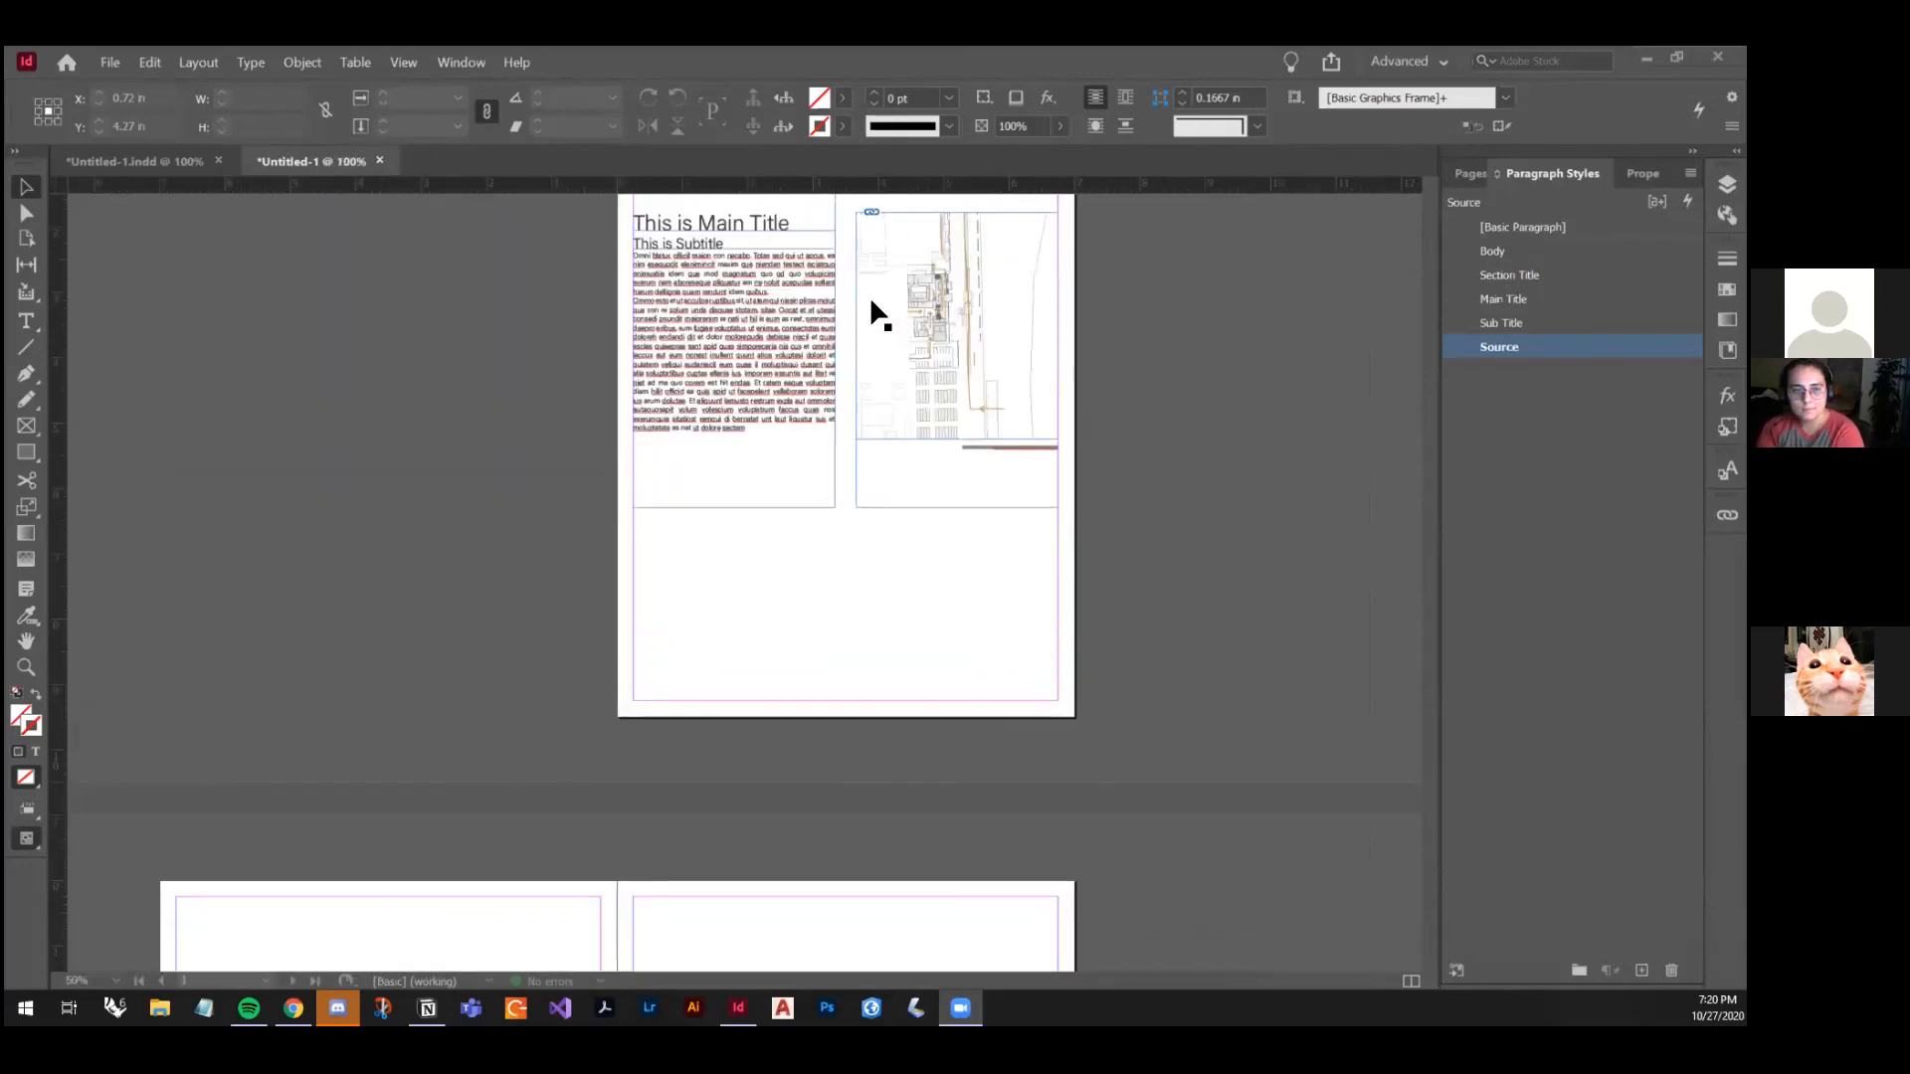
pyautogui.scroll(2, 874, 311)
# Step: Switch to the Untitled-1.indd document and move the MASS DESIGN GROUP text frame slightly to X 3.1386, Y 2.875 in
pyautogui.click(173, 167)
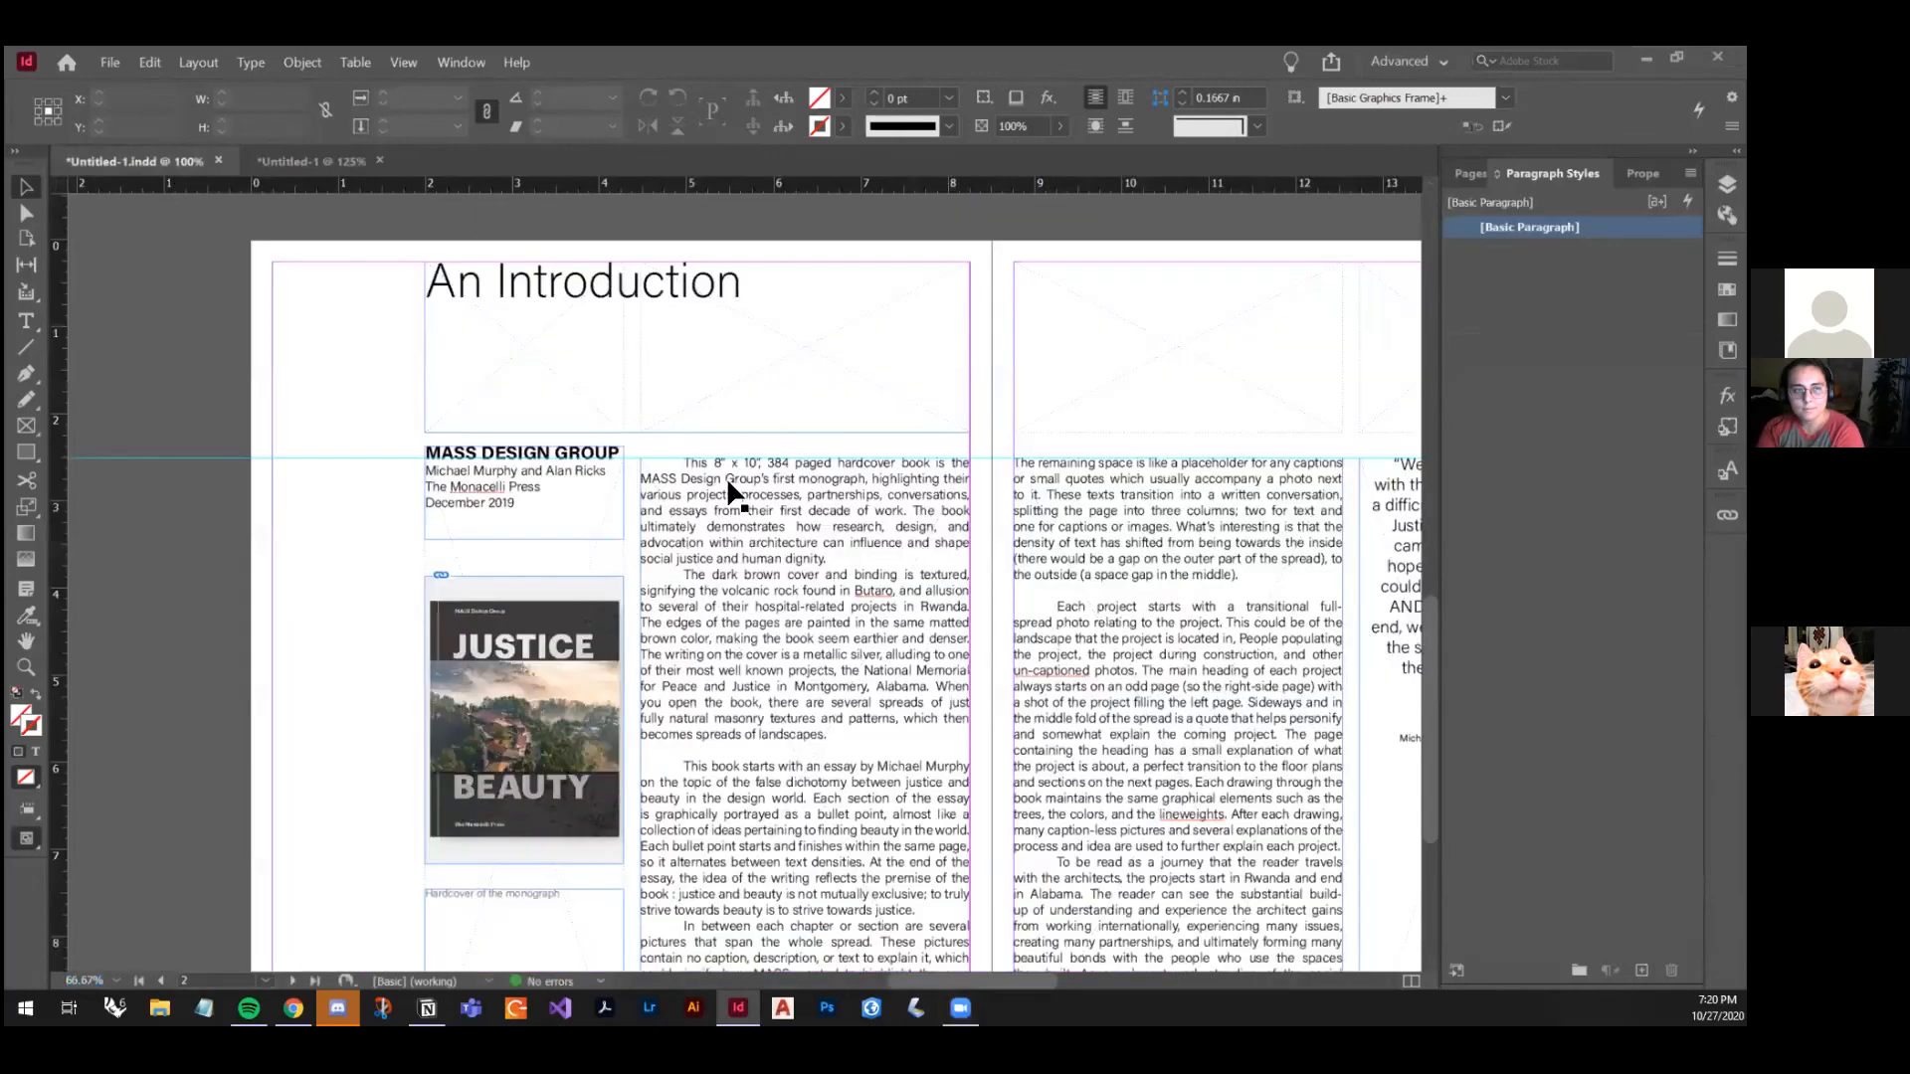
pyautogui.scroll(2, 607, 457)
pyautogui.scroll(2, 605, 457)
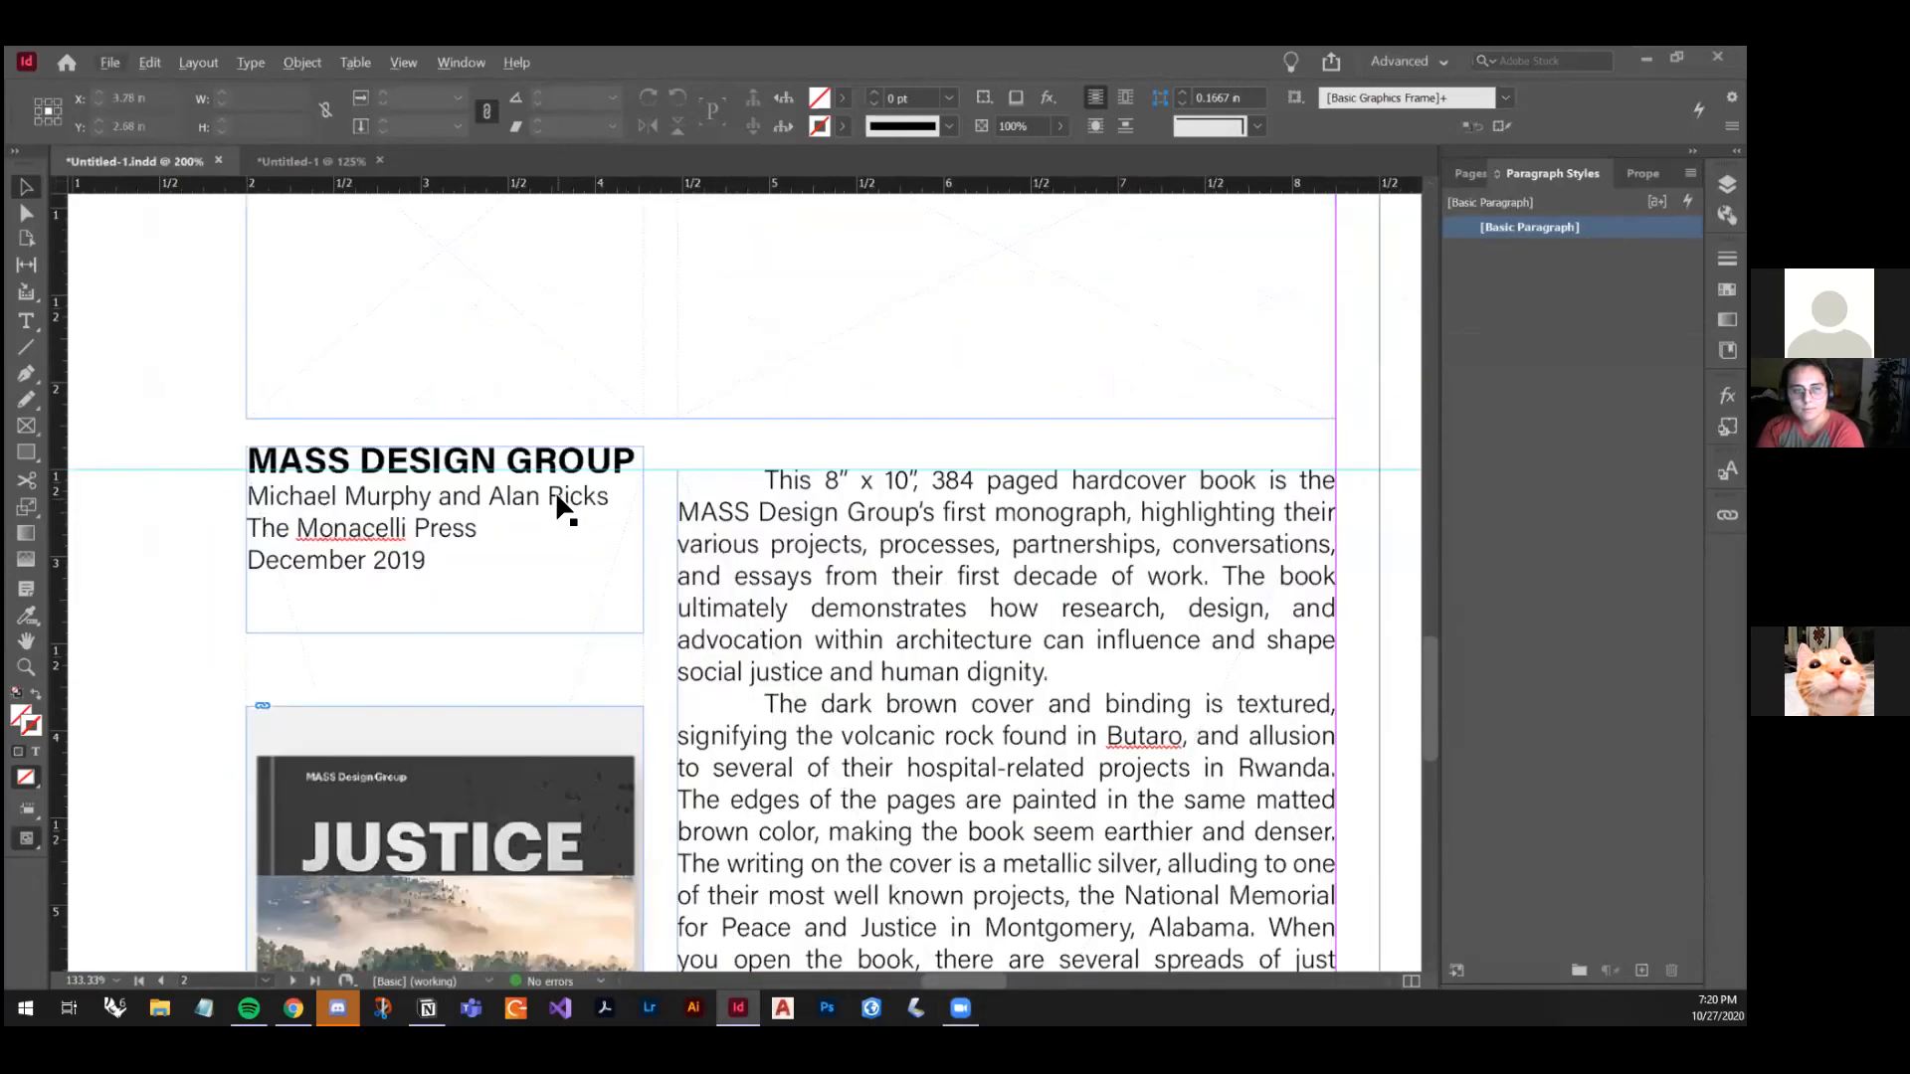
pyautogui.moveTo(584, 506)
pyautogui.mouseDown()
pyautogui.moveTo(631, 493)
pyautogui.moveTo(570, 472)
pyautogui.moveTo(561, 527)
pyautogui.moveTo(595, 448)
pyautogui.moveTo(574, 512)
pyautogui.mouseUp()
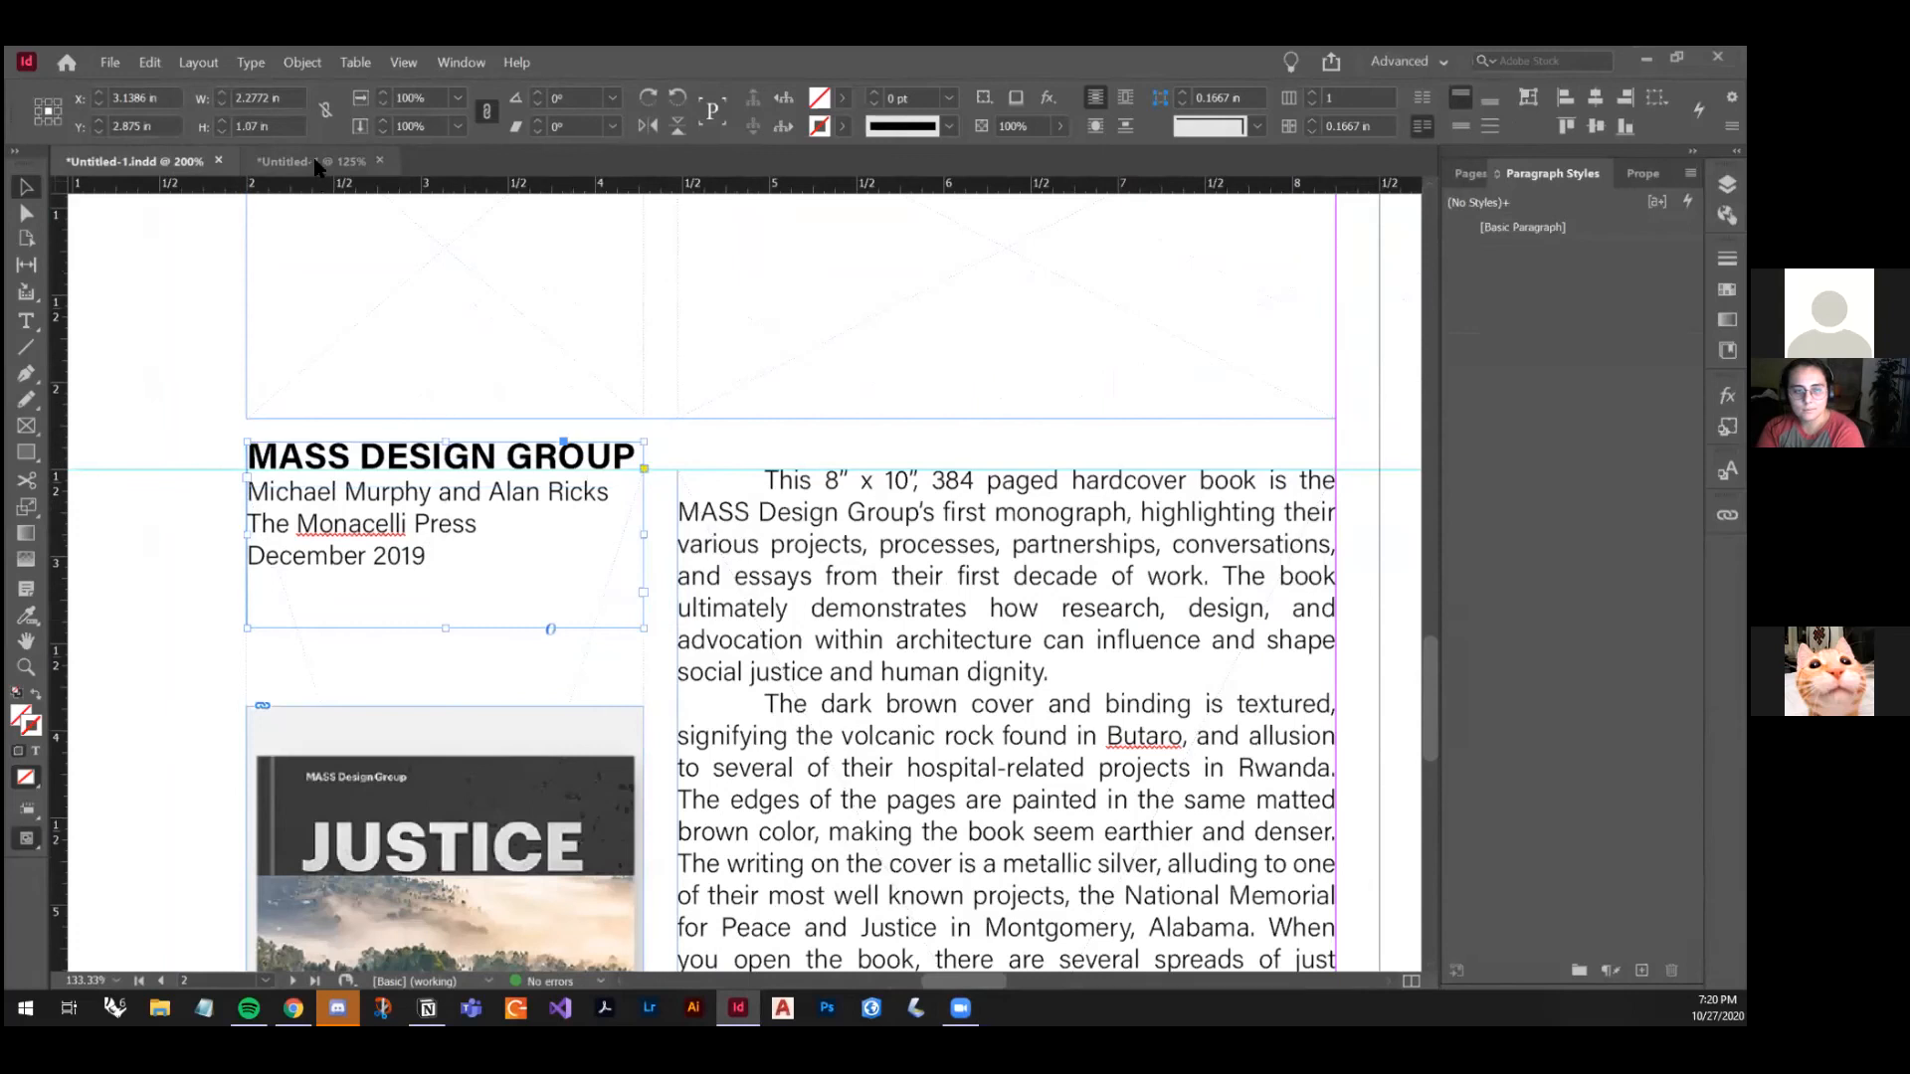
# Step: Return to the Untitled-1 document and move the subtitle frame on page 1 to X 1.985, Y 2.3039 in
pyautogui.click(316, 165)
pyautogui.hotkey('ctrl', '0')
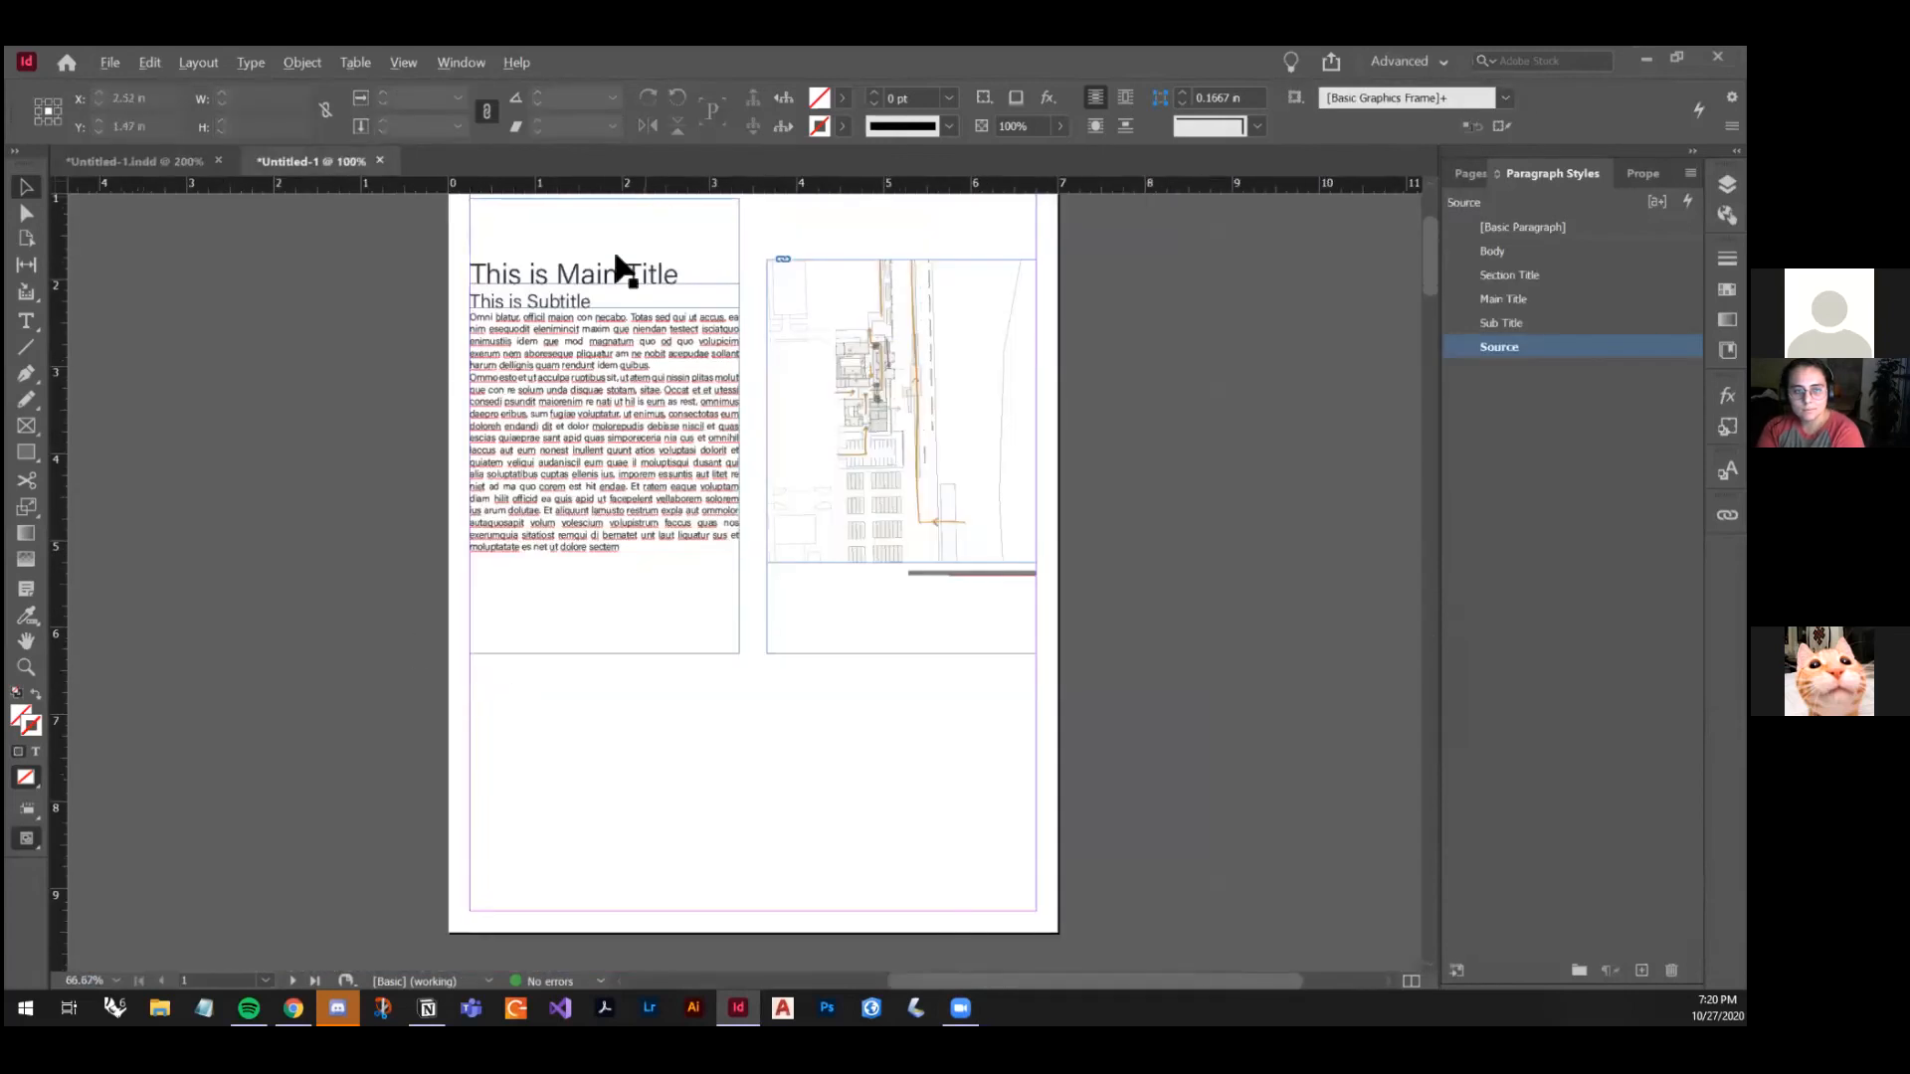
pyautogui.scroll(5, 614, 256)
pyautogui.moveTo(504, 329); pyautogui.dragTo(581, 417)
pyautogui.moveTo(401, 384); pyautogui.dragTo(391, 337)
pyautogui.scroll(-6, 584, 362)
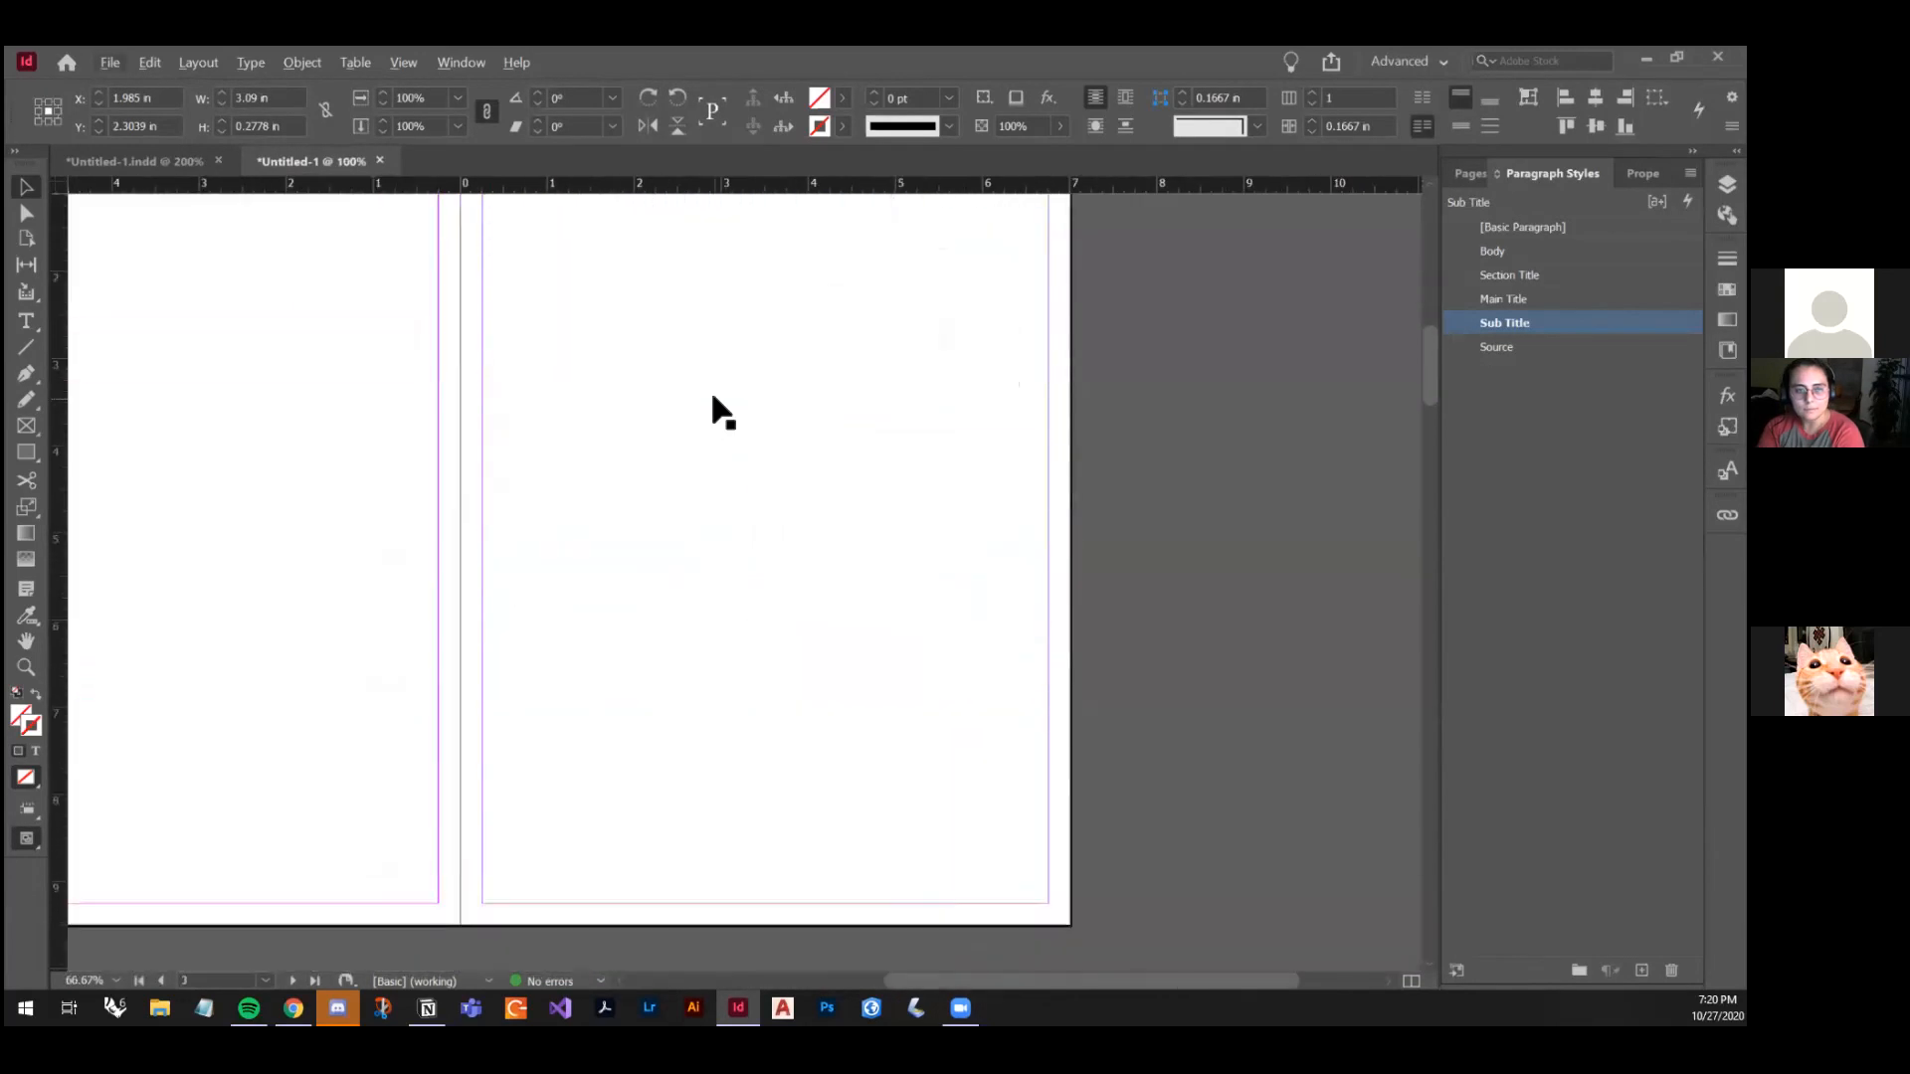
pyautogui.scroll(1, 713, 397)
pyautogui.hscroll(-6, 712, 397)
pyautogui.hscroll(3, 712, 397)
pyautogui.click(549, 468)
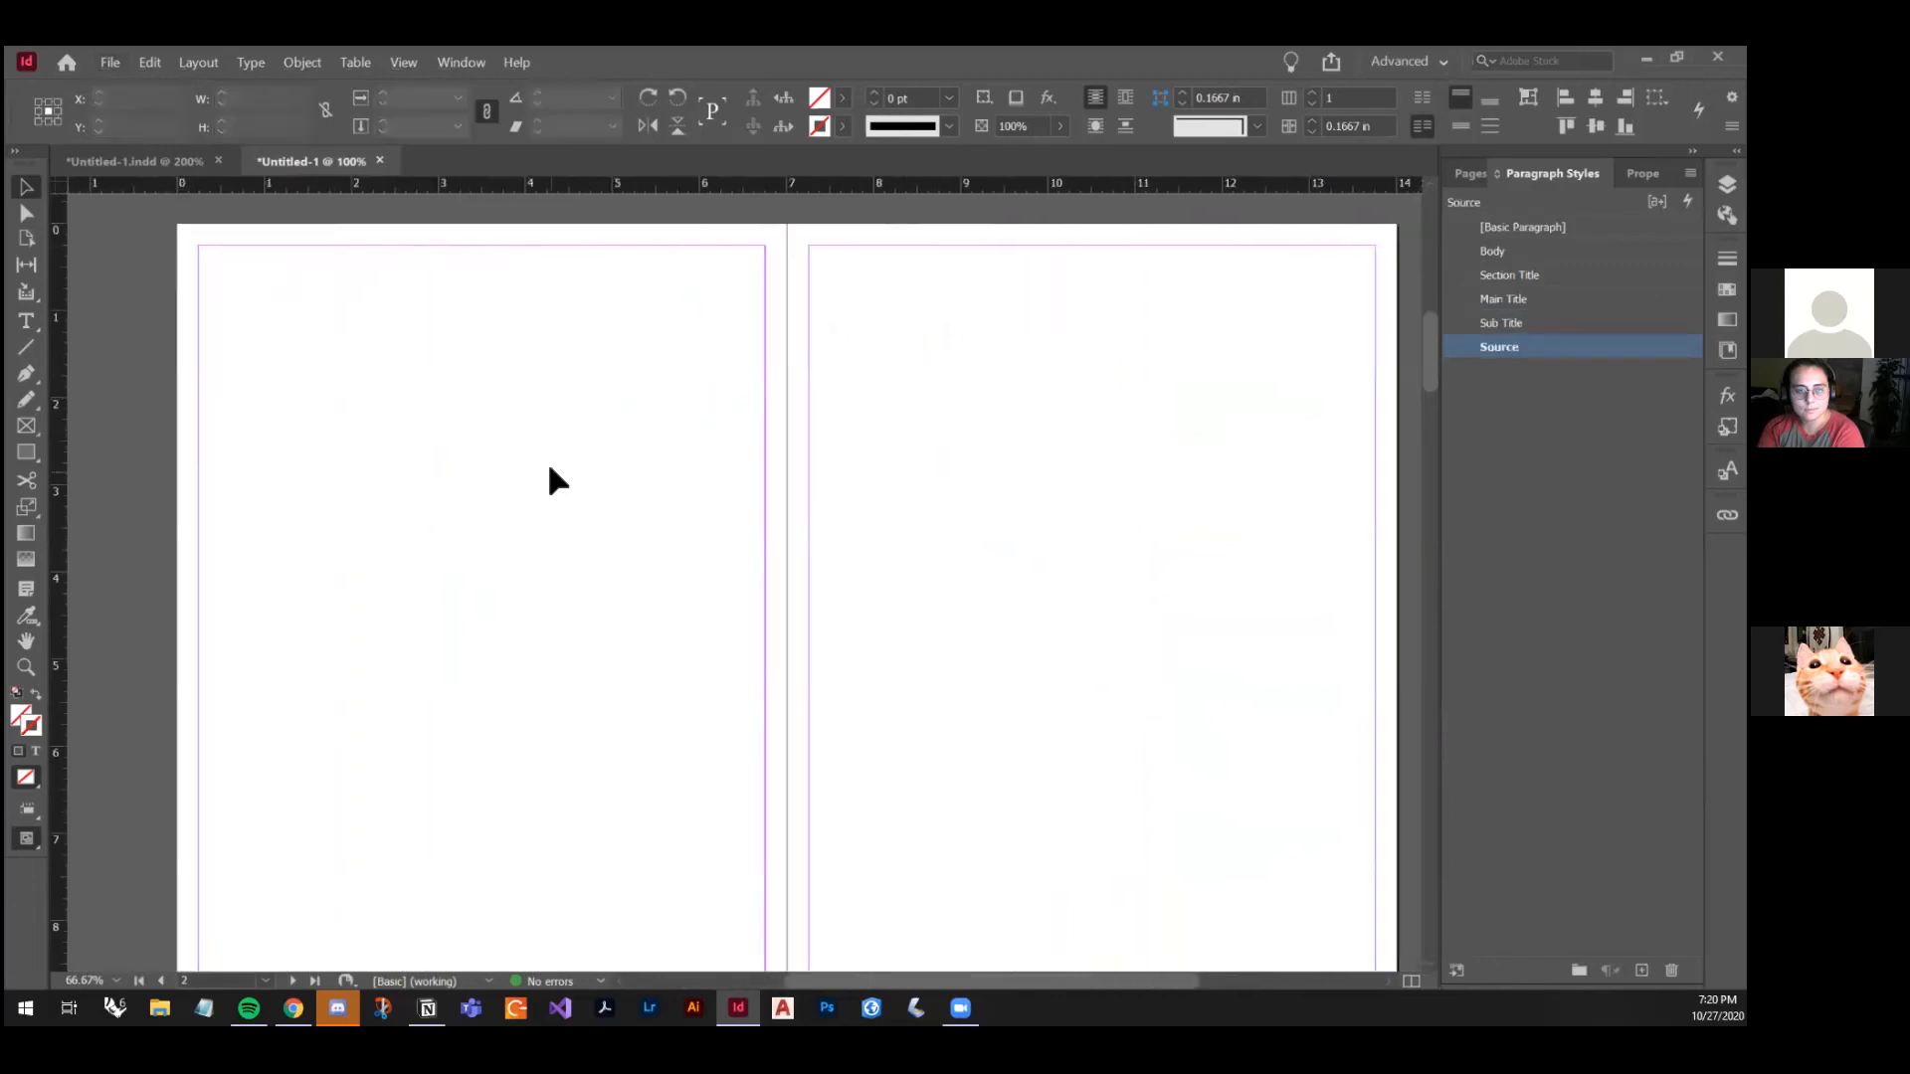
# Step: Set the baseline grid to increment every 12 pt relative to the top margin and view it on the blank spread
pyautogui.click(110, 62)
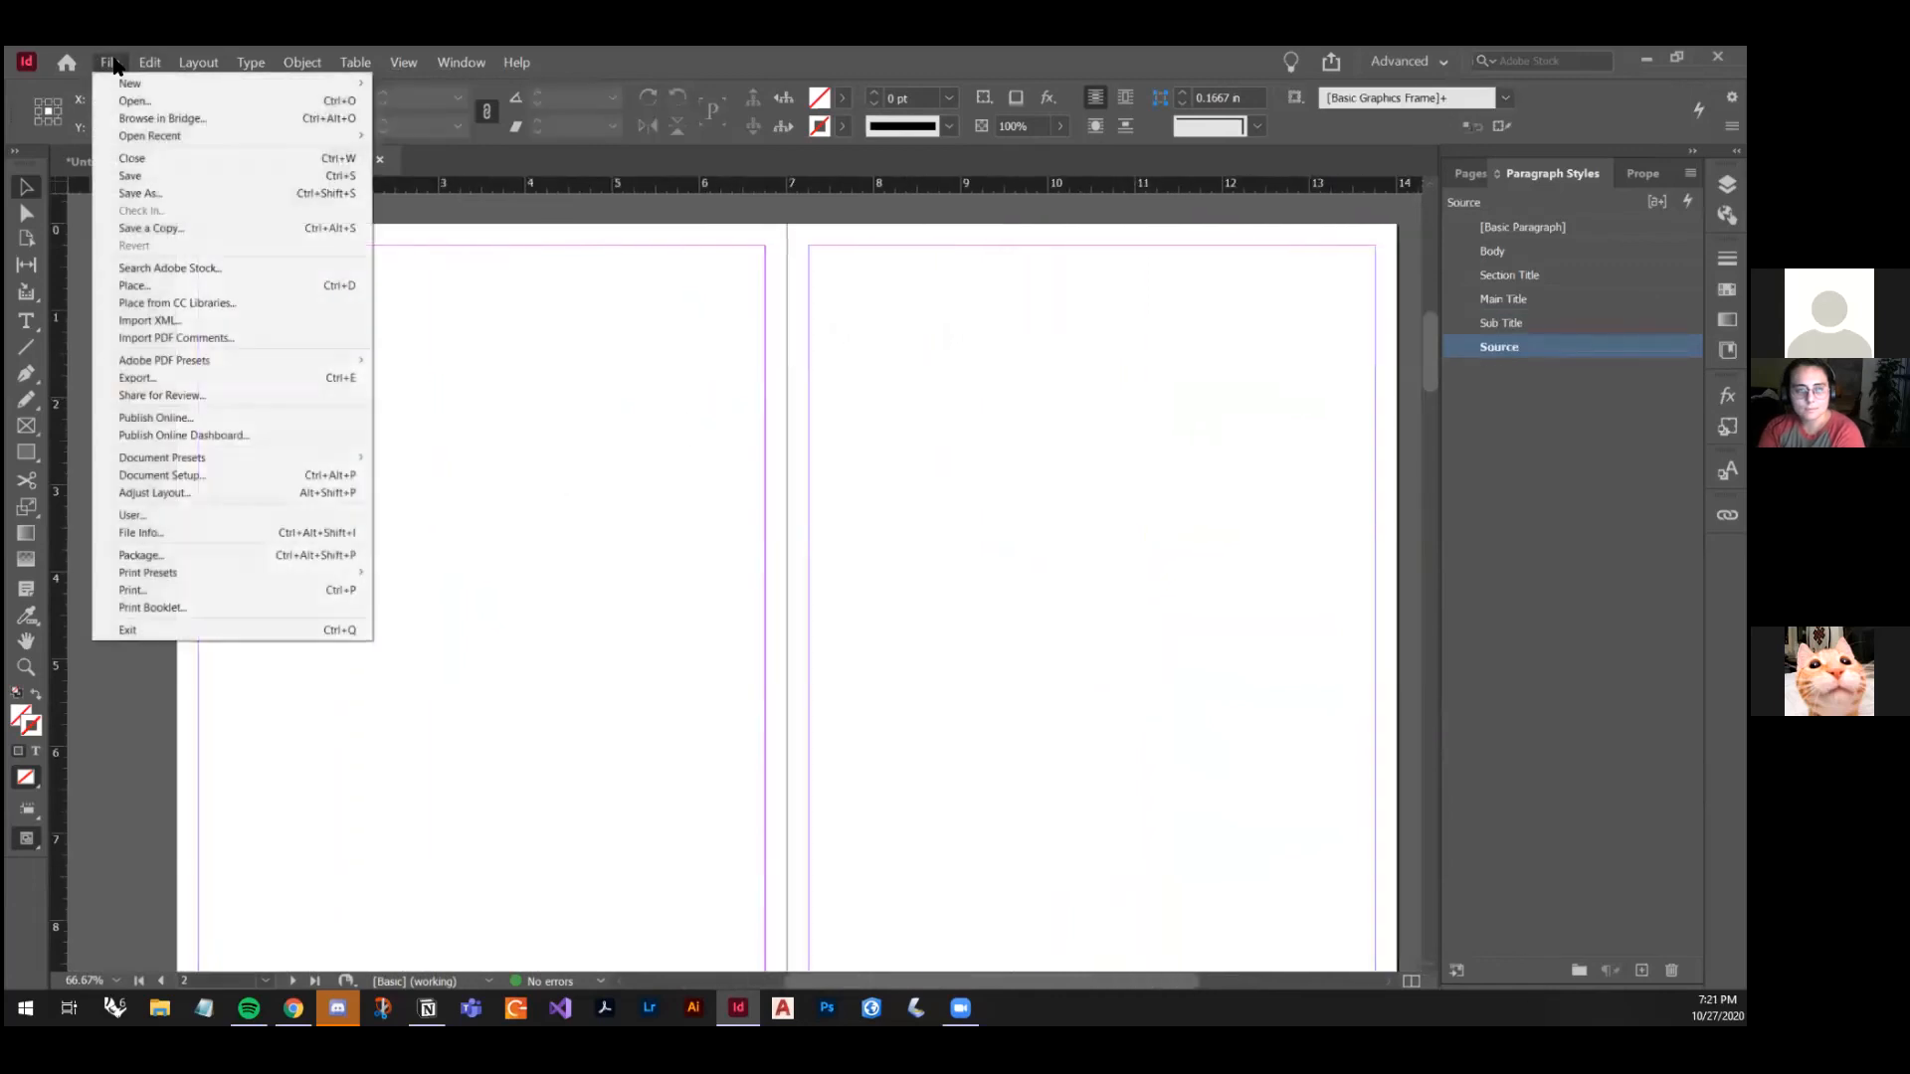
pyautogui.moveTo(150, 62)
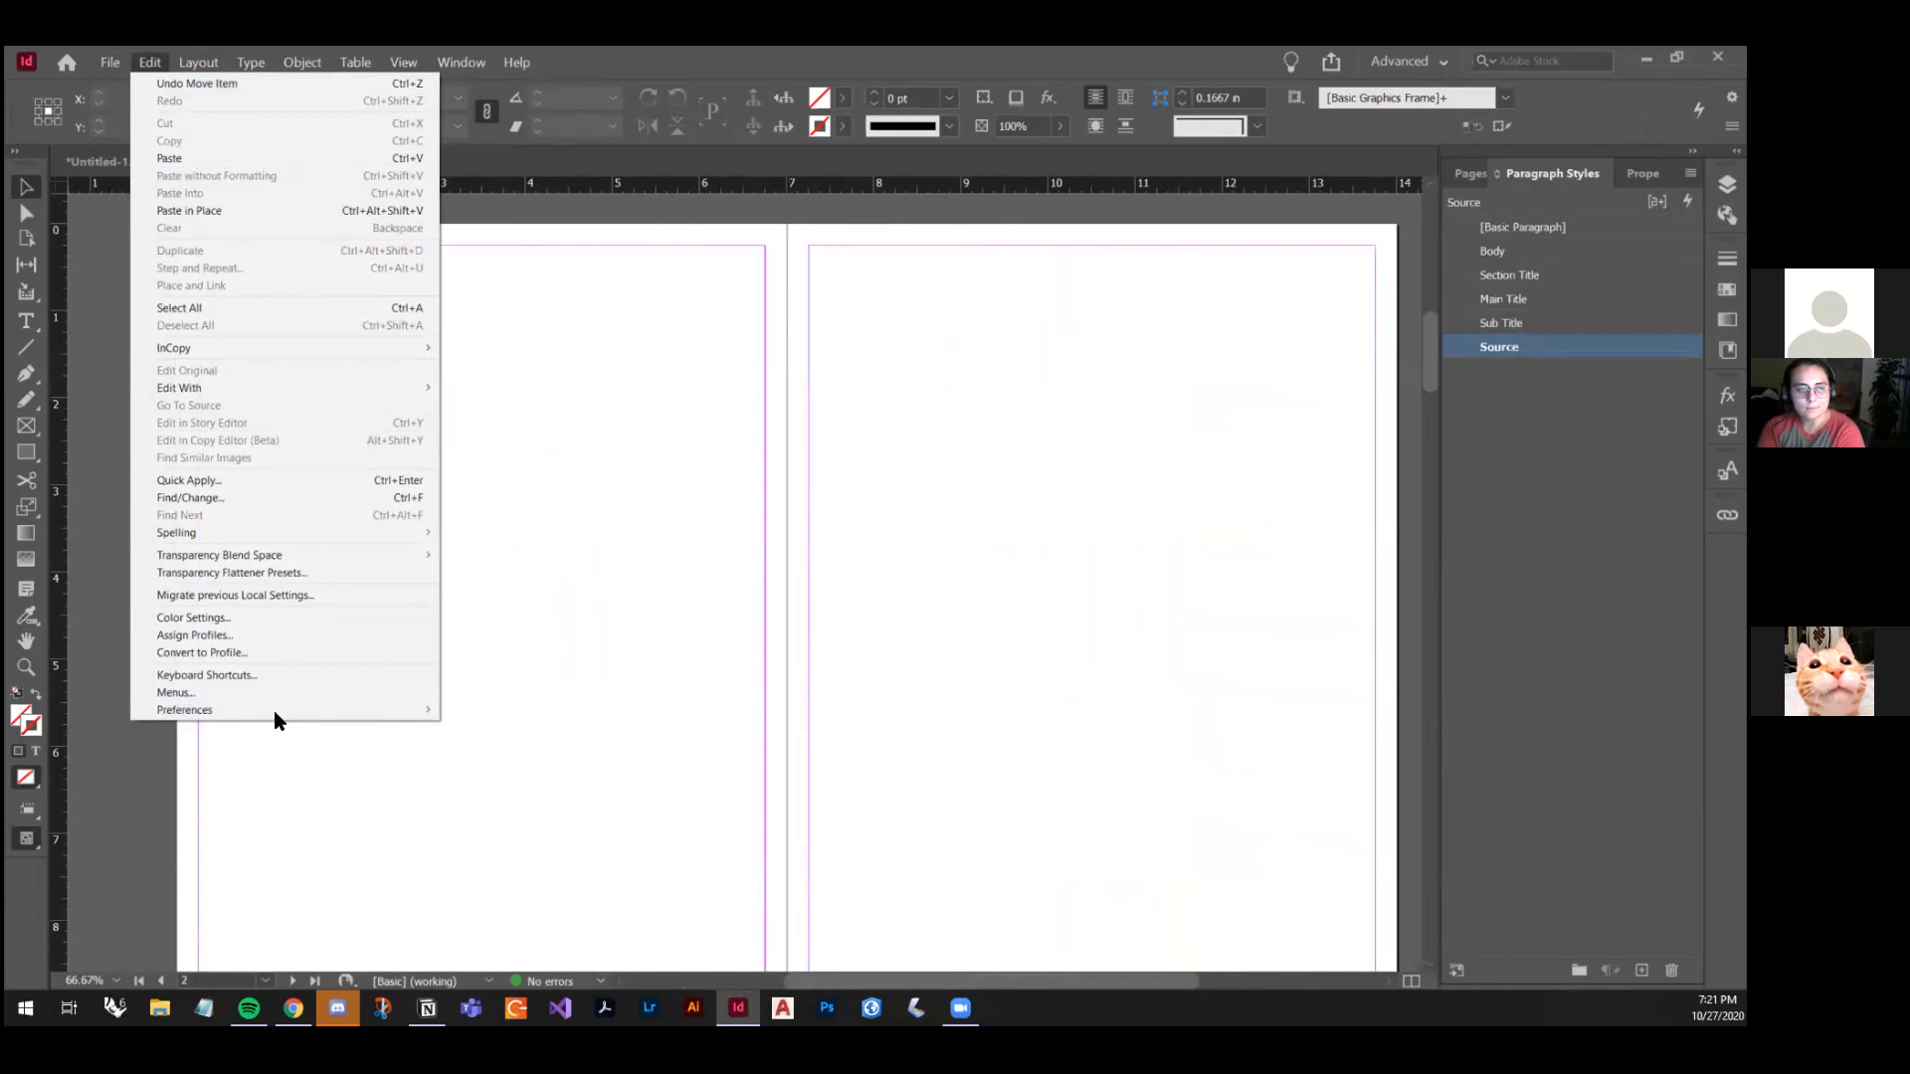
pyautogui.moveTo(272, 710)
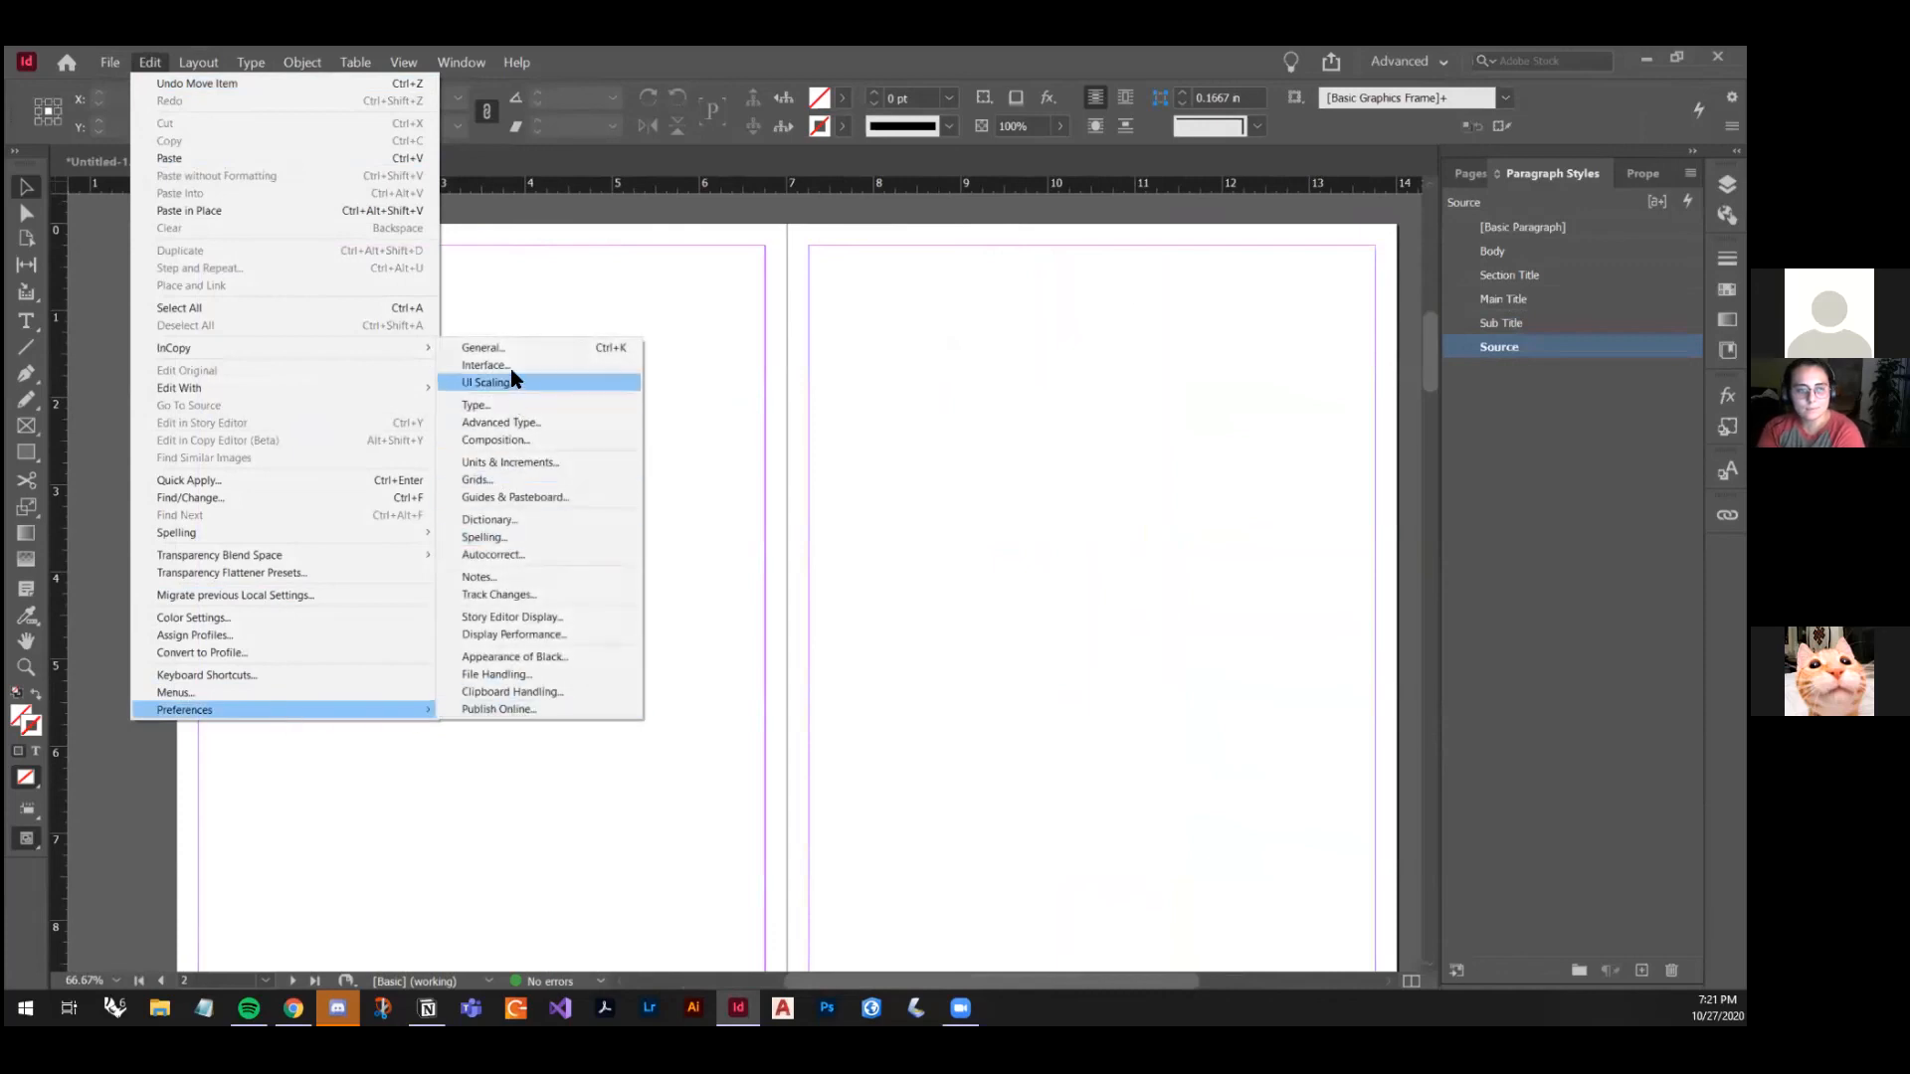
pyautogui.click(516, 479)
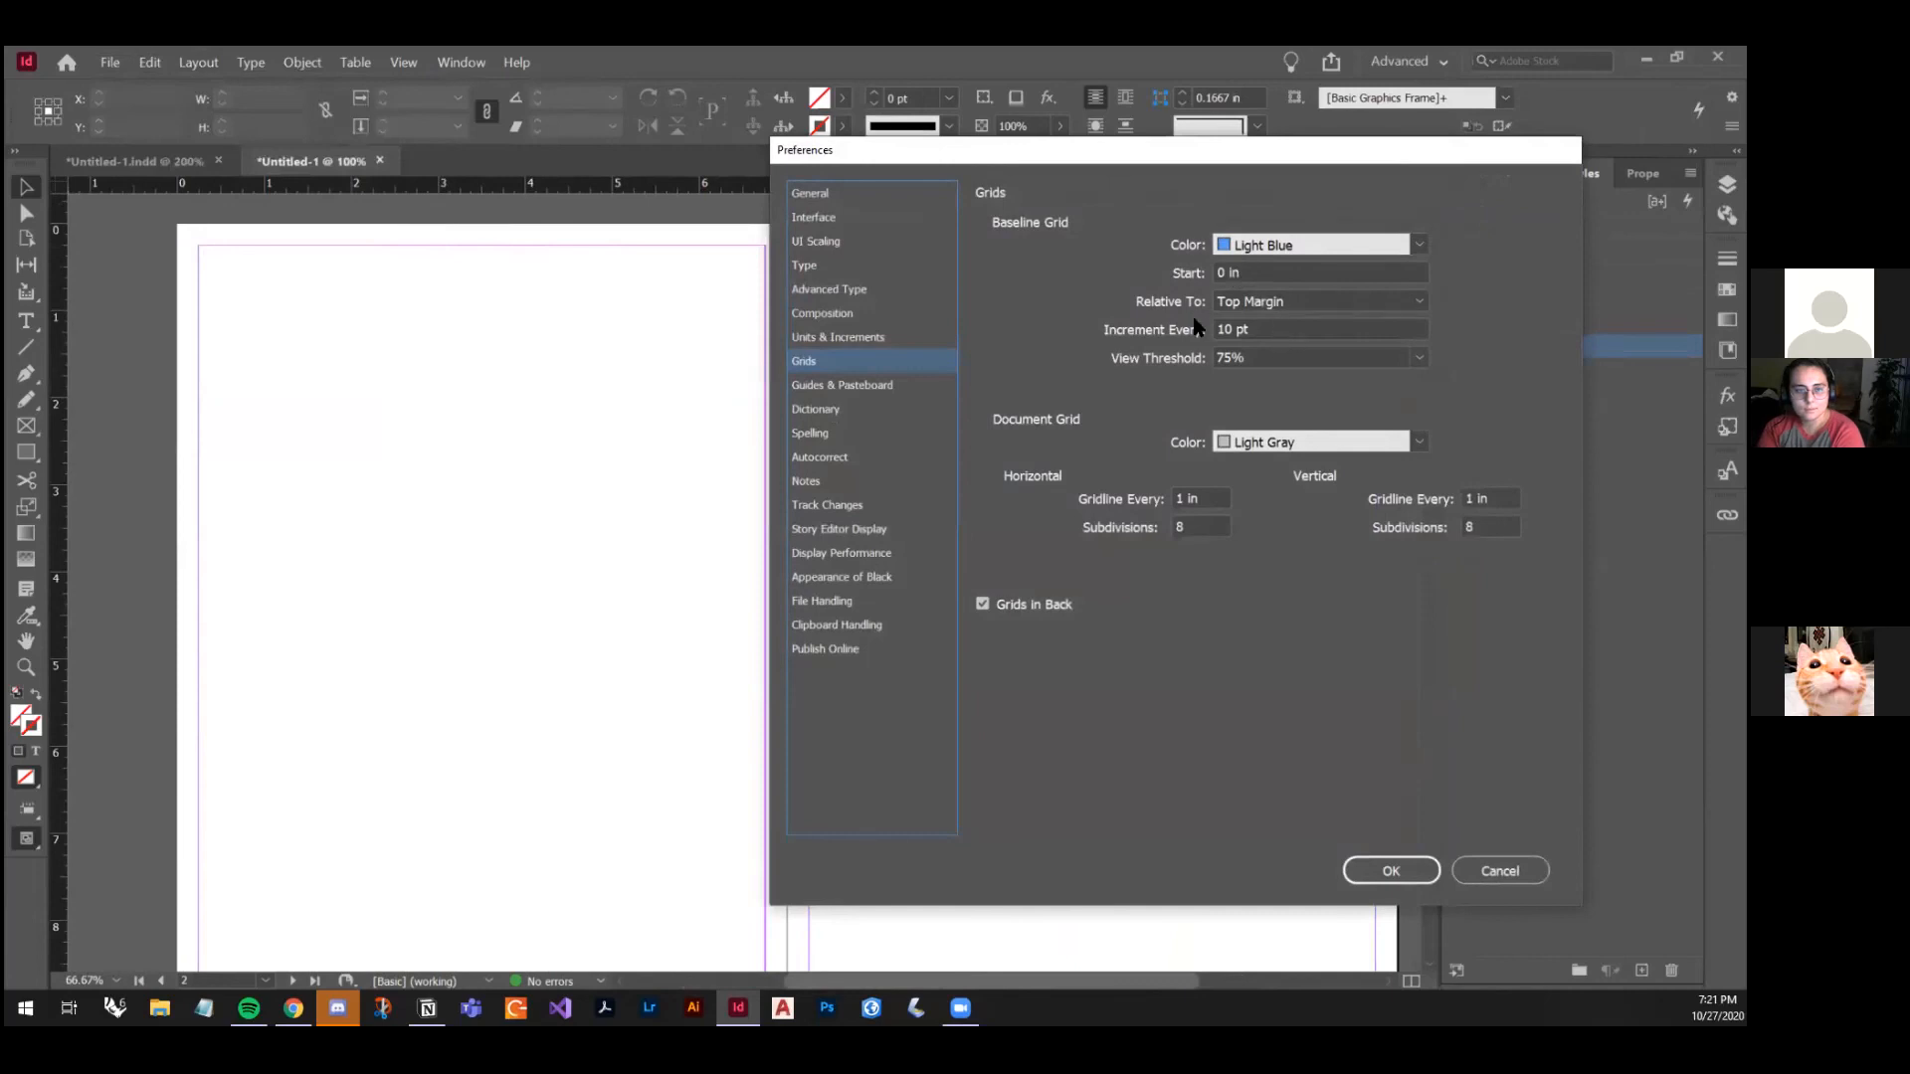
pyautogui.moveTo(1283, 329); pyautogui.dragTo(1203, 338)
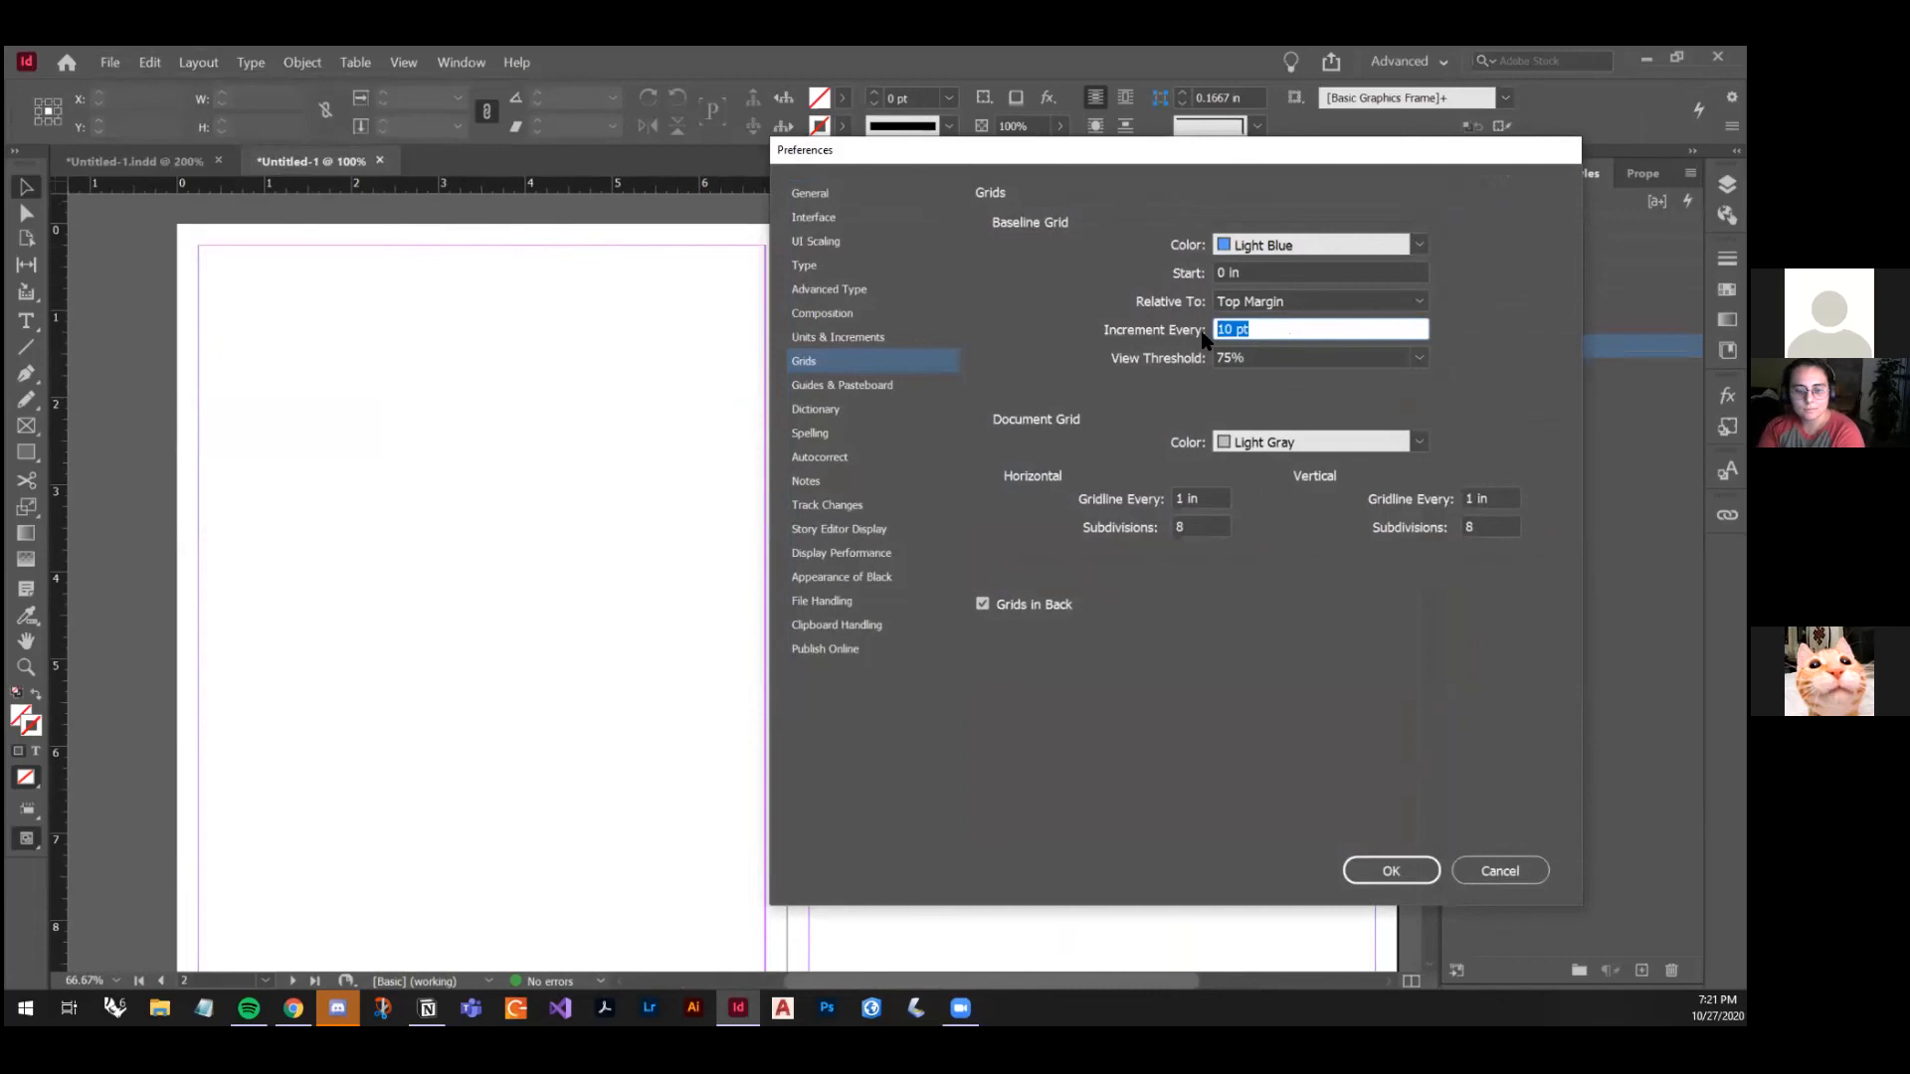
pyautogui.write('12')
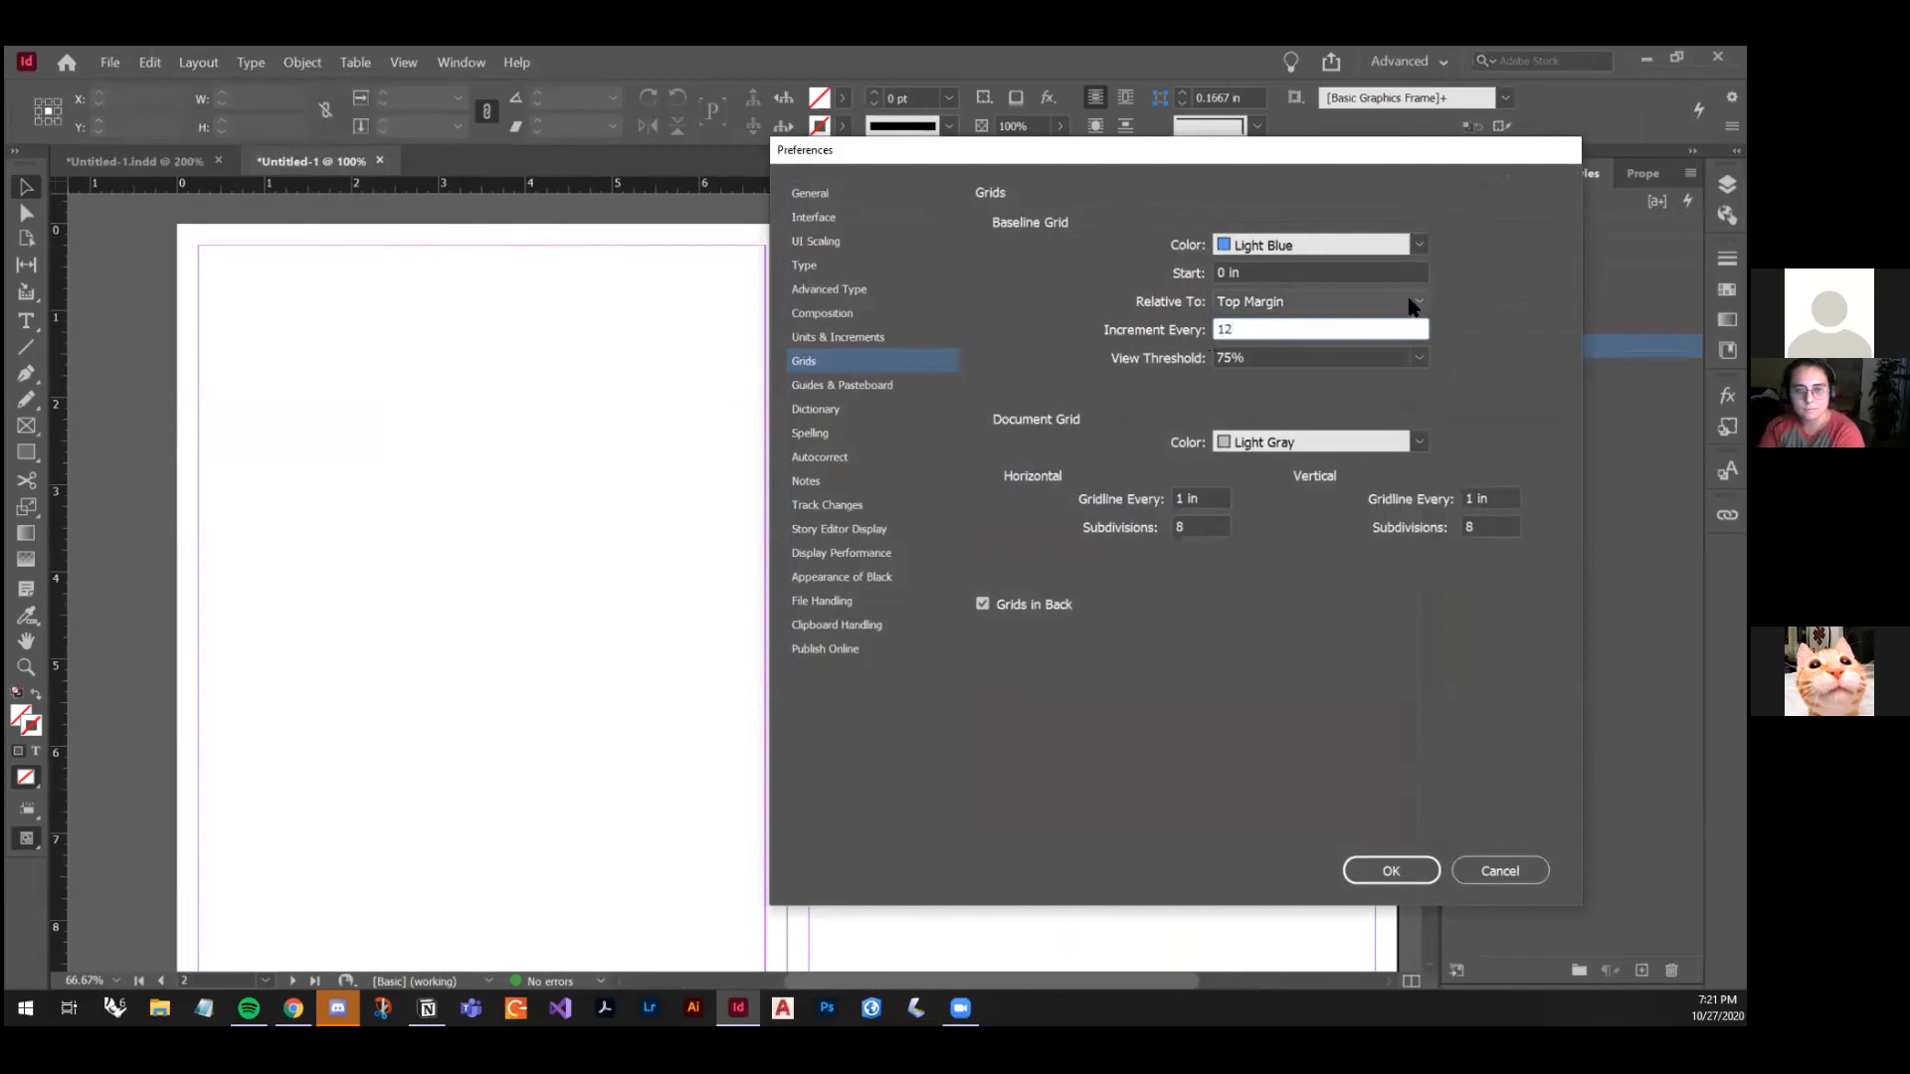
pyautogui.click(1413, 302)
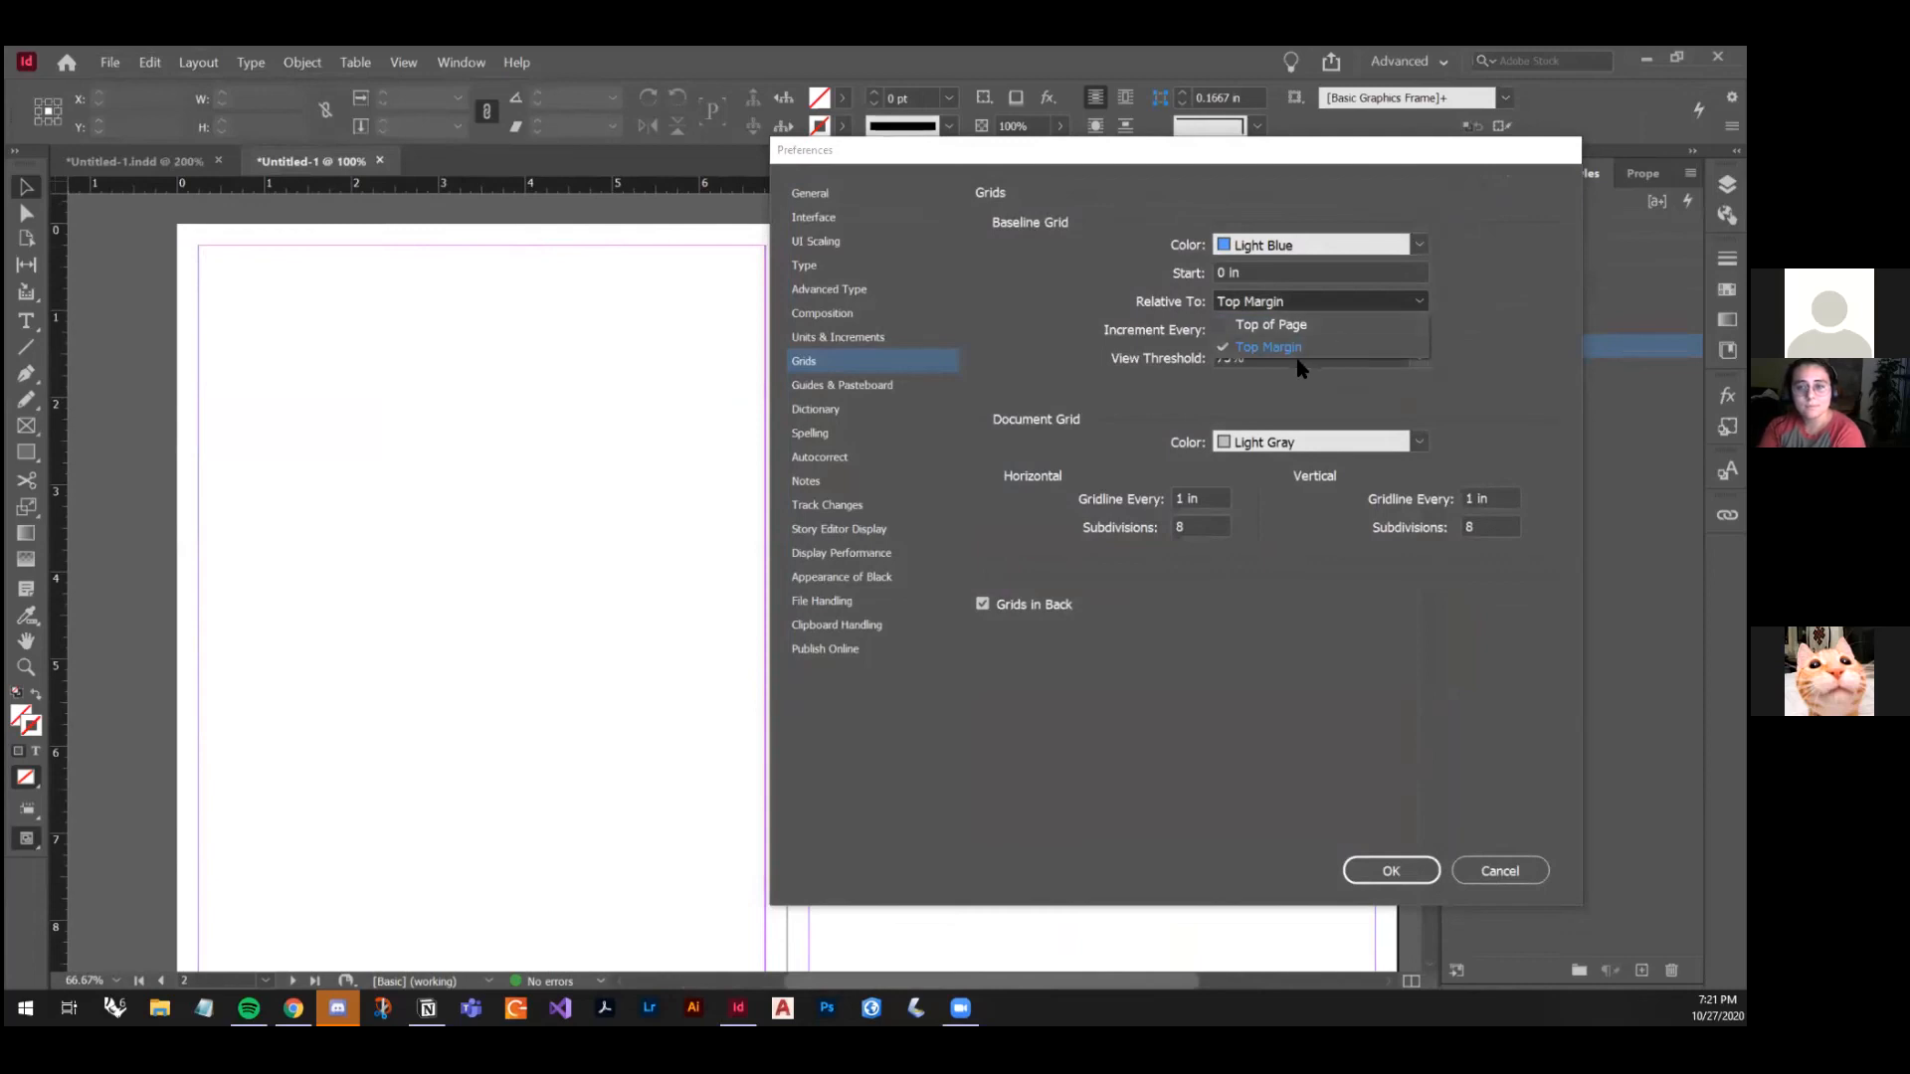
pyautogui.click(1248, 347)
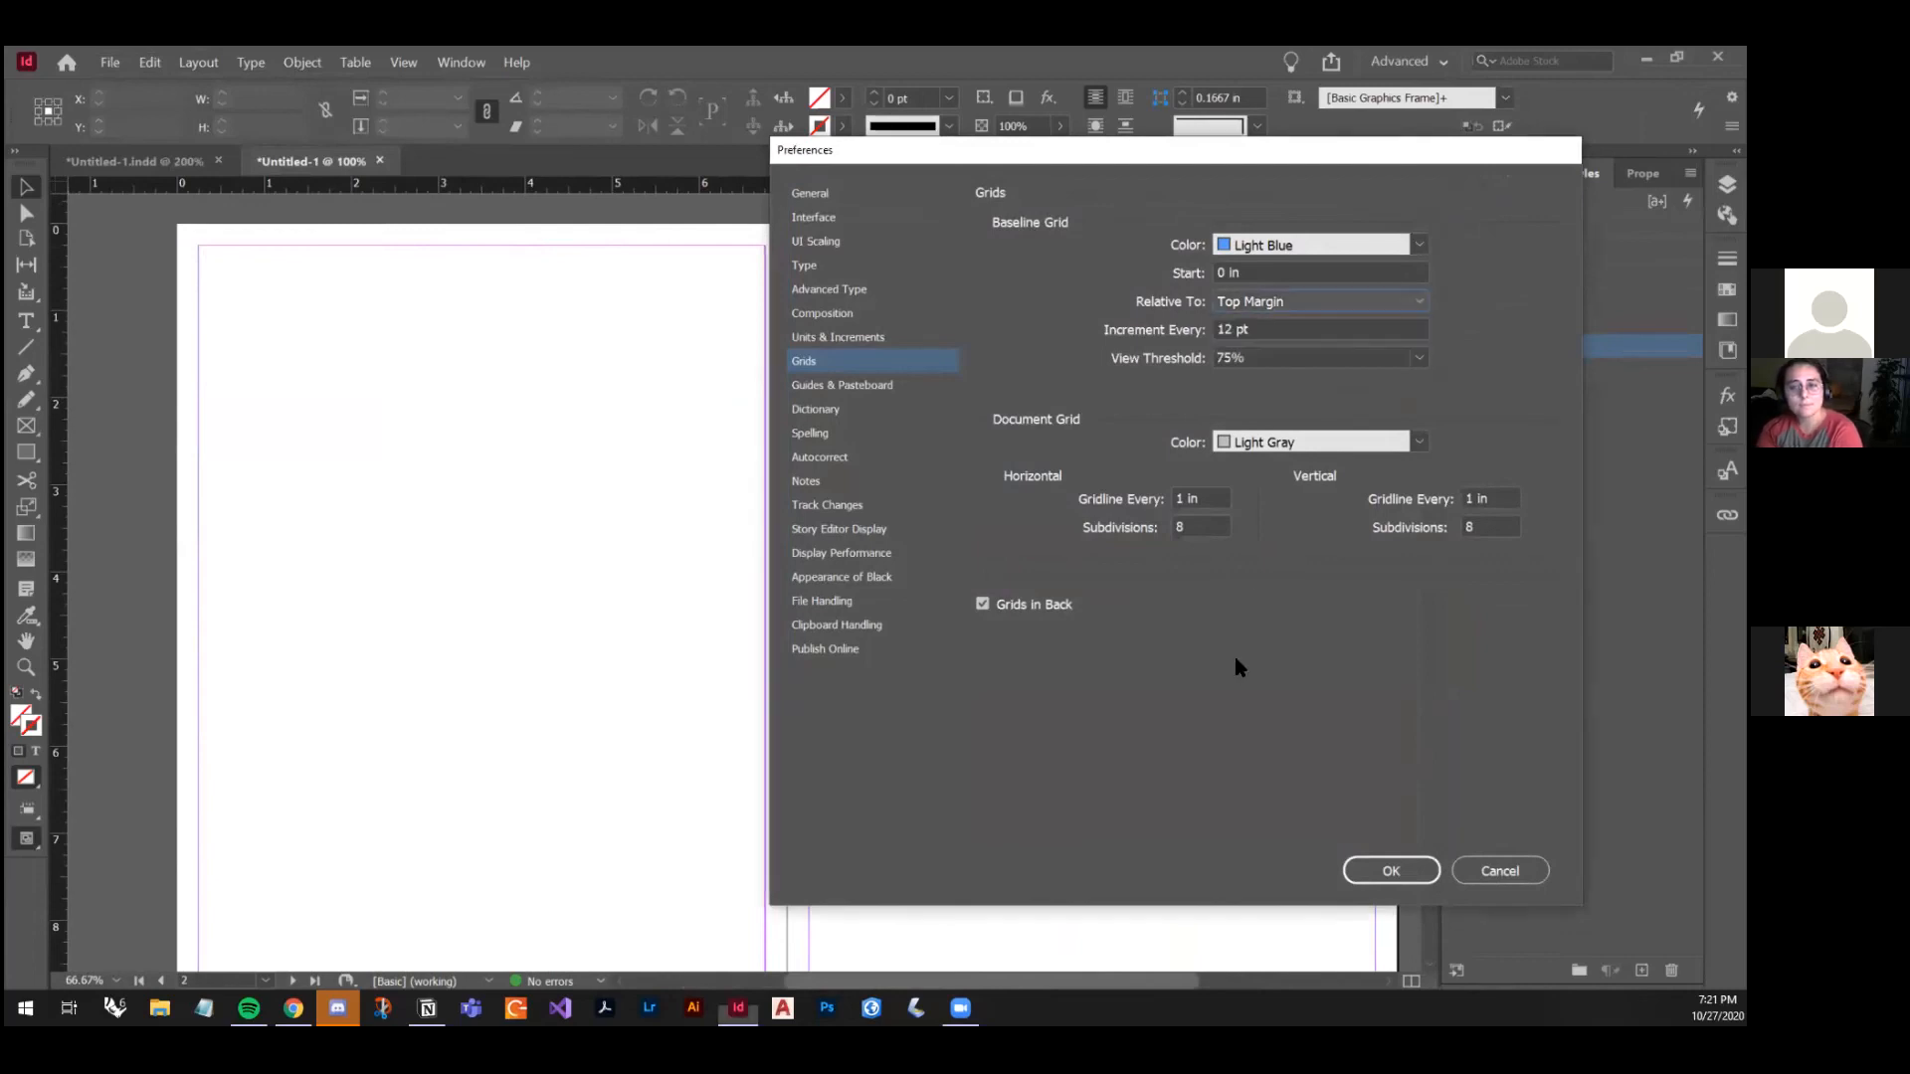
pyautogui.click(1390, 871)
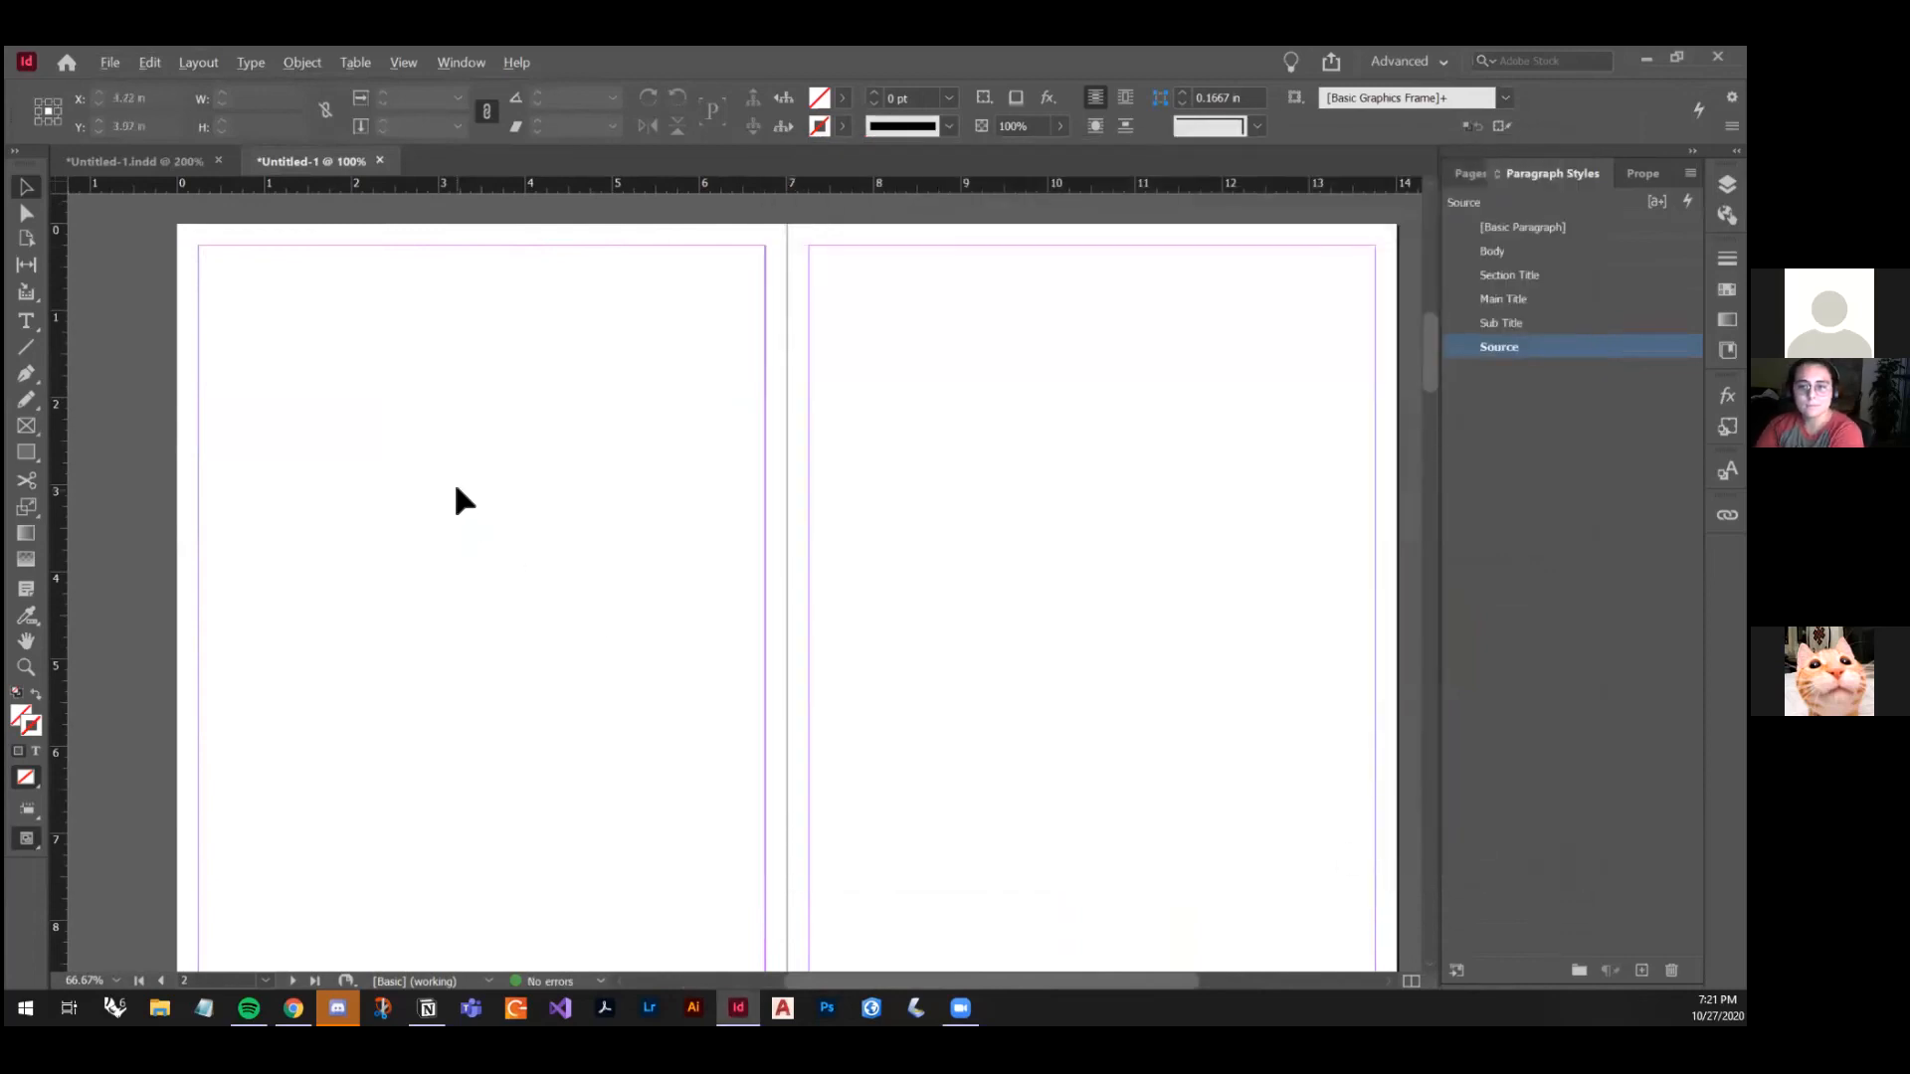
pyautogui.scroll(2, 453, 481)
pyautogui.scroll(-3, 555, 555)
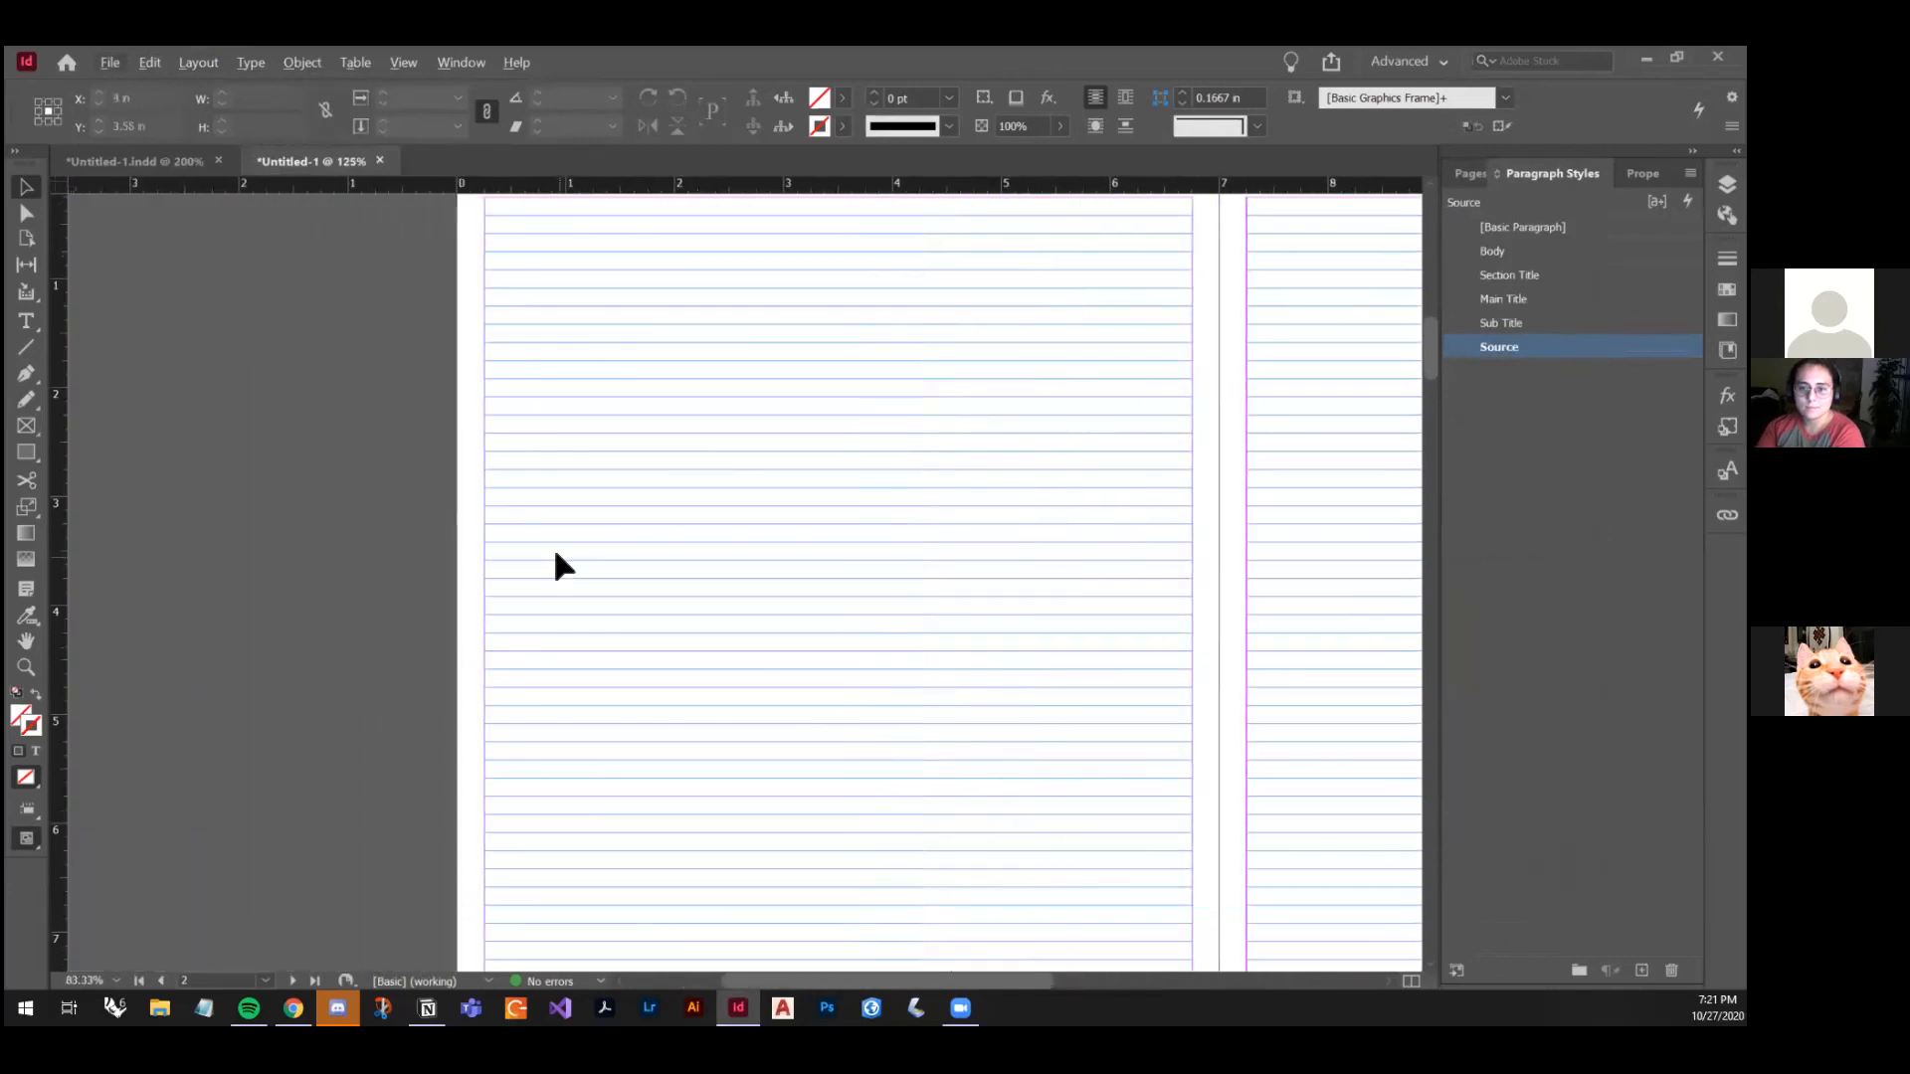
pyautogui.scroll(1, 746, 398)
pyautogui.hscroll(3, 723, 421)
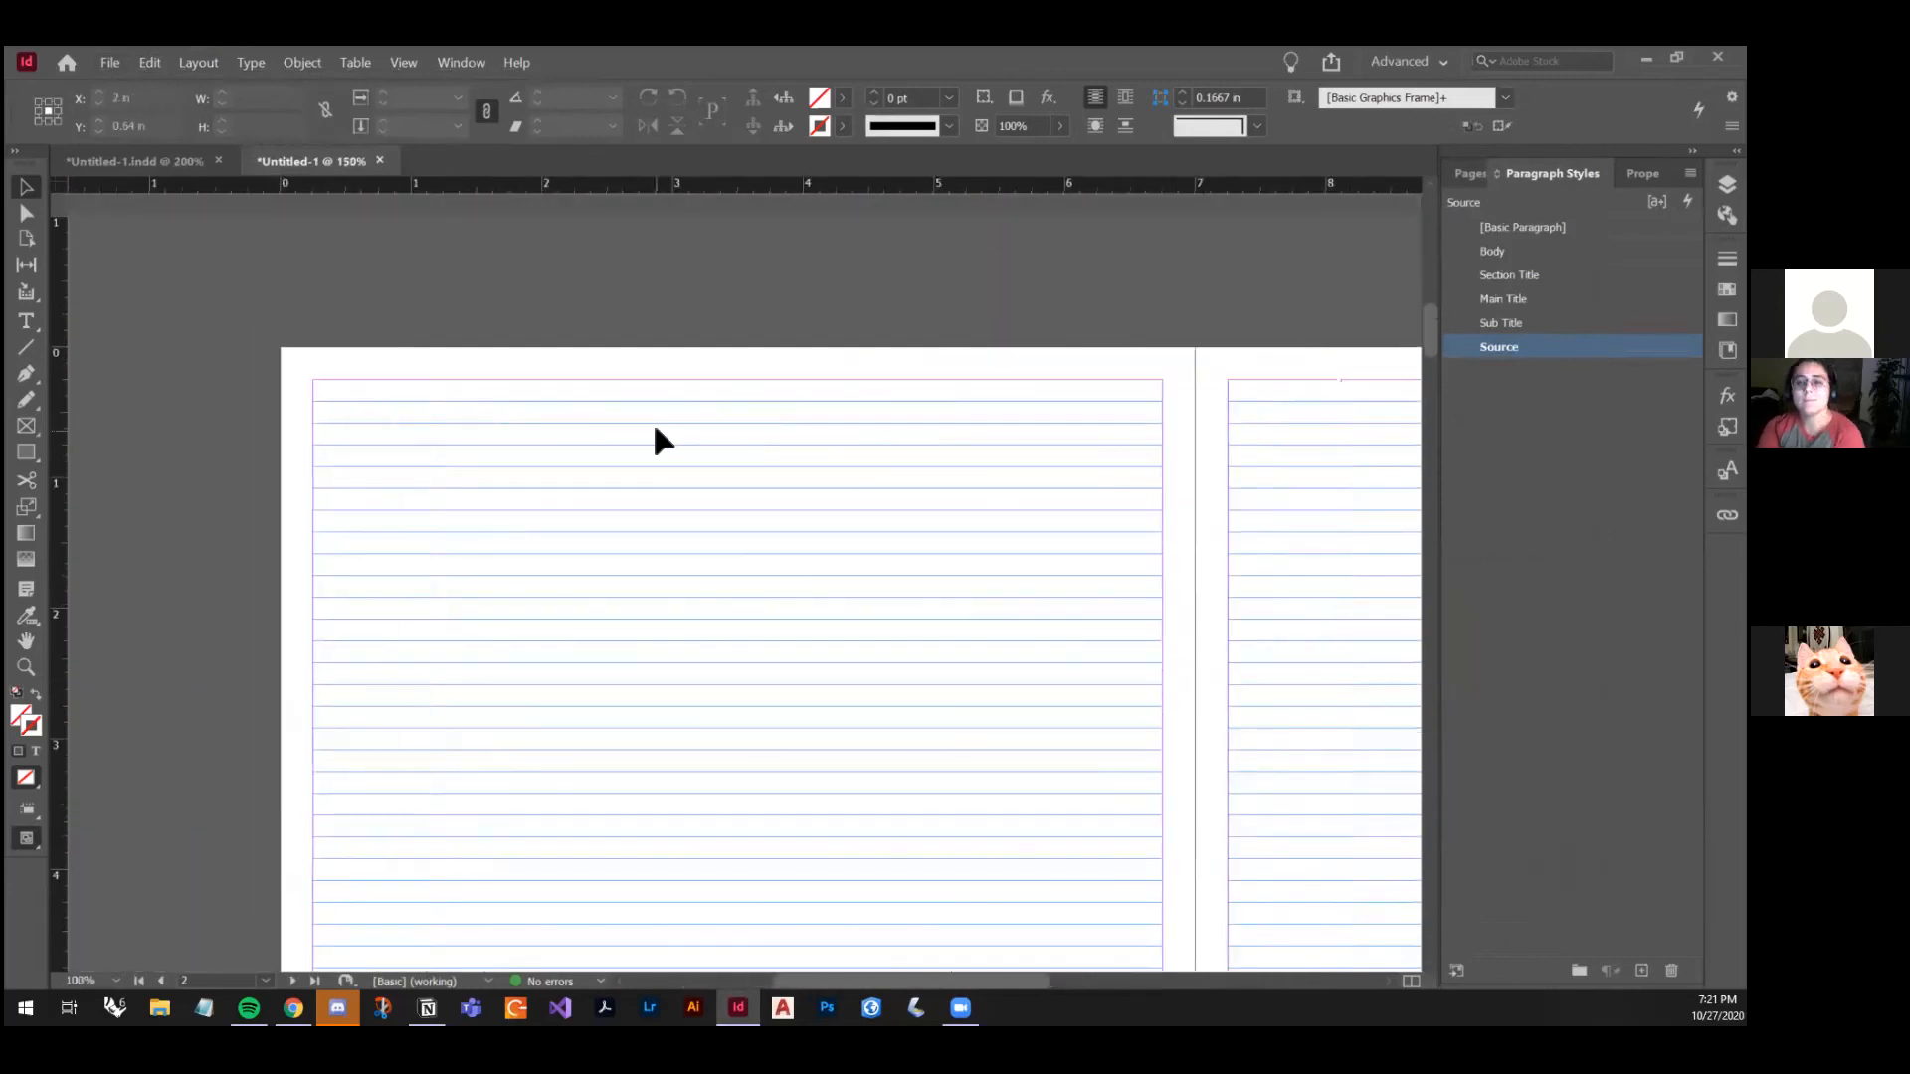
# Step: Create a paragraph style named MAIN BODY based on [No Paragraph Style]
pyautogui.hscroll(-2, 557, 437)
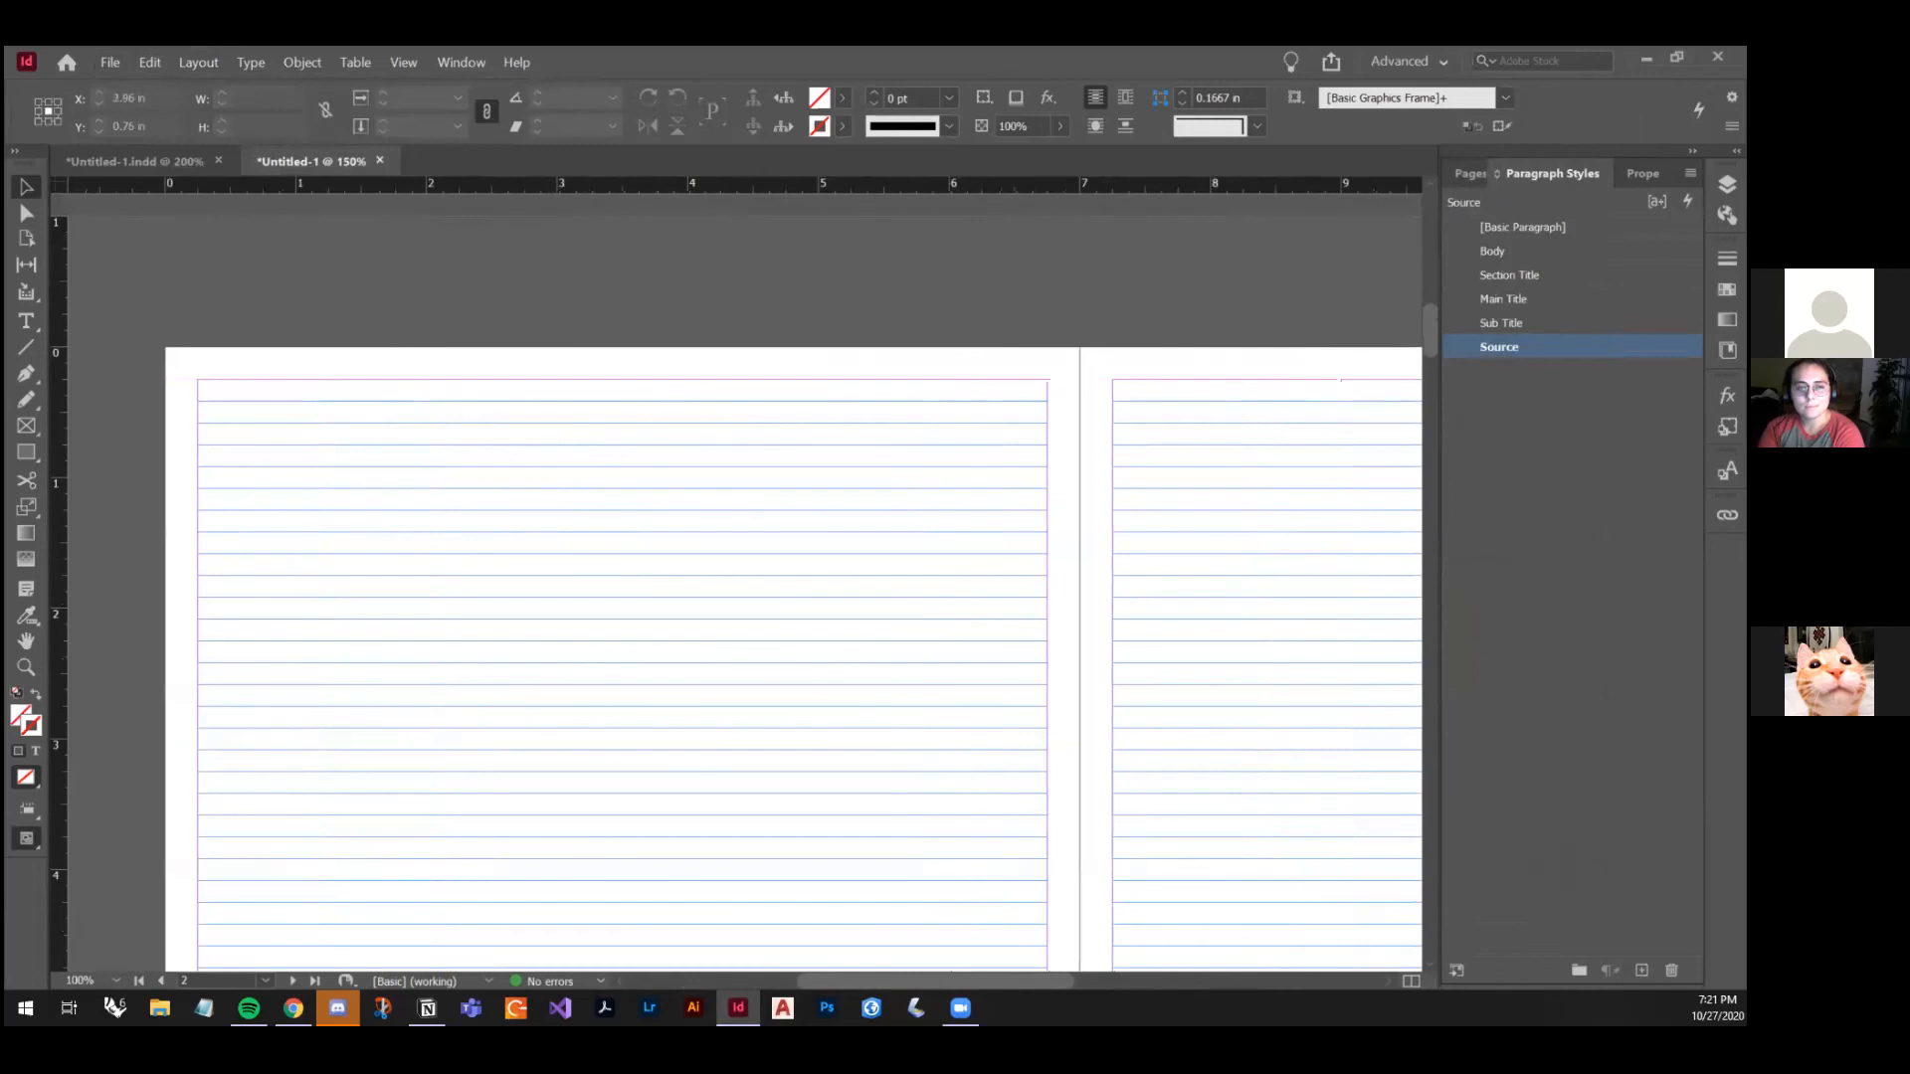
pyautogui.click(1493, 252)
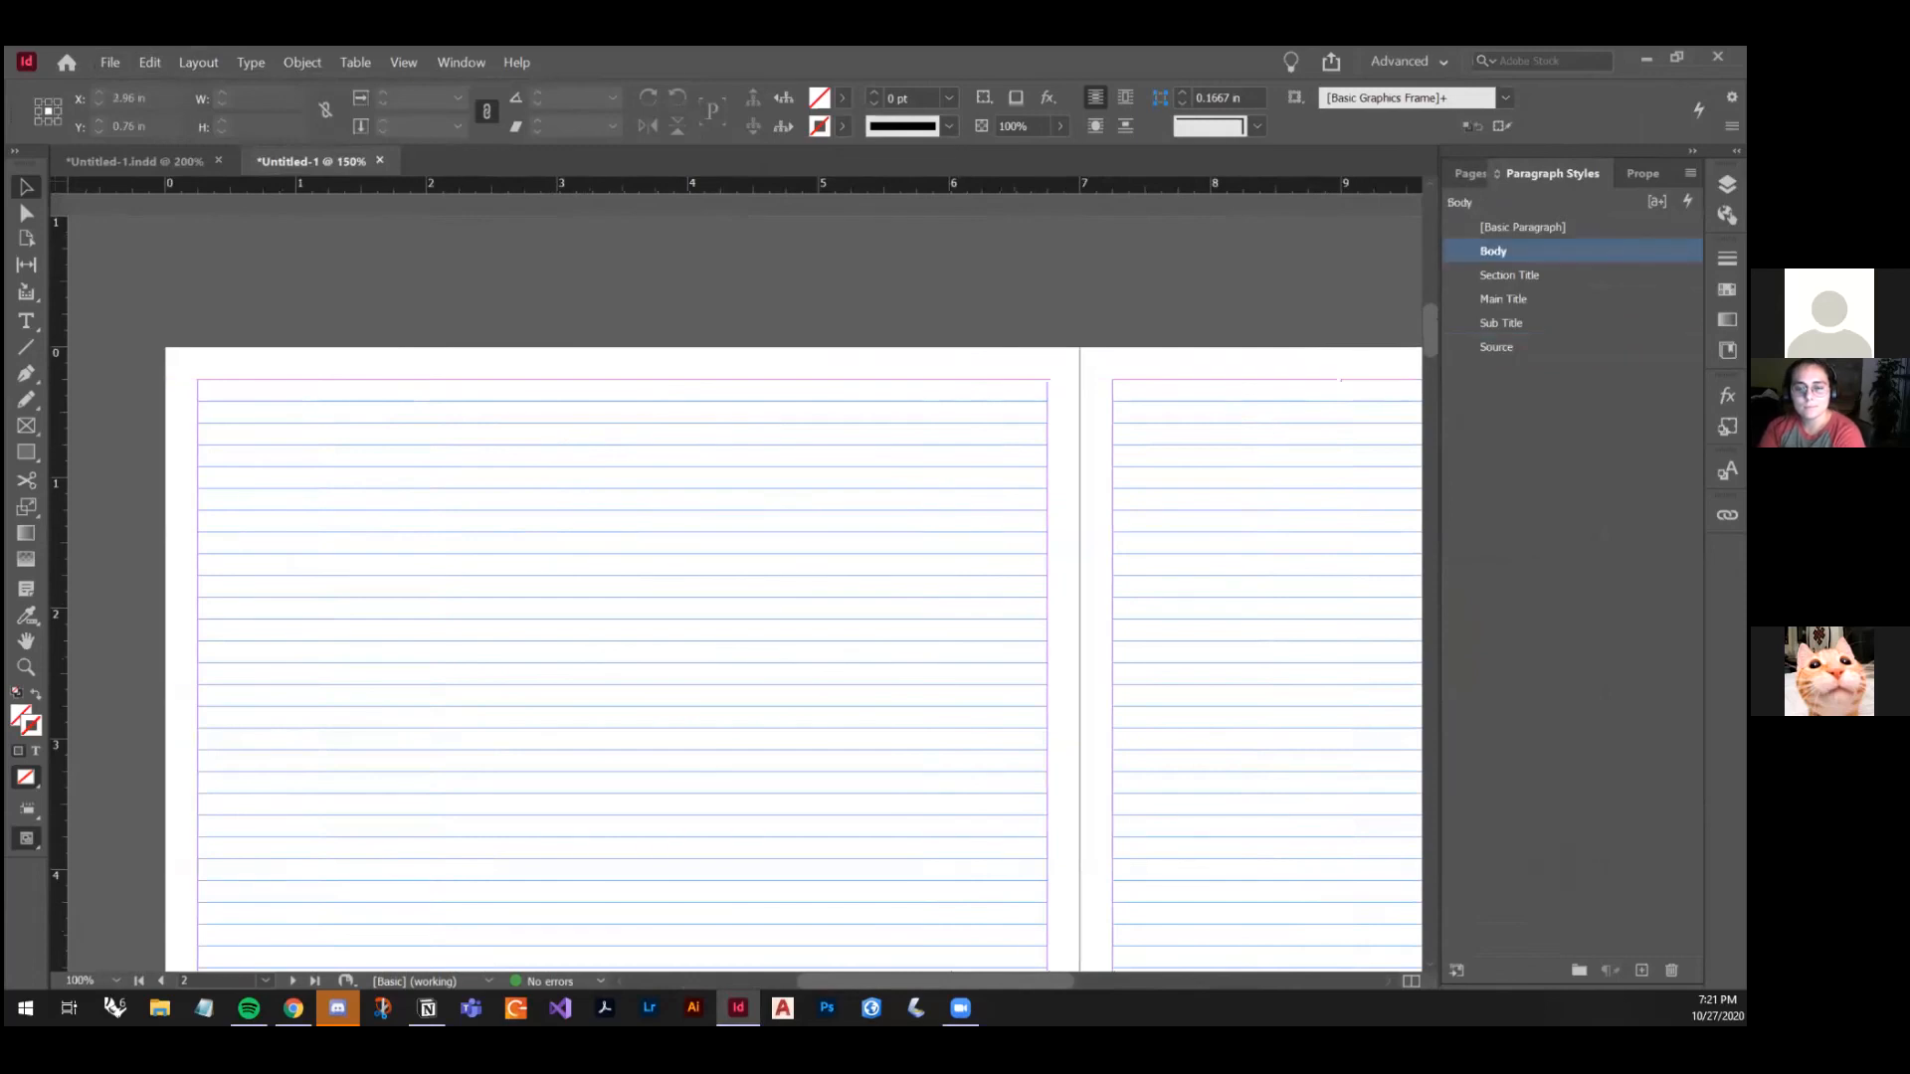
pyautogui.click(1548, 346)
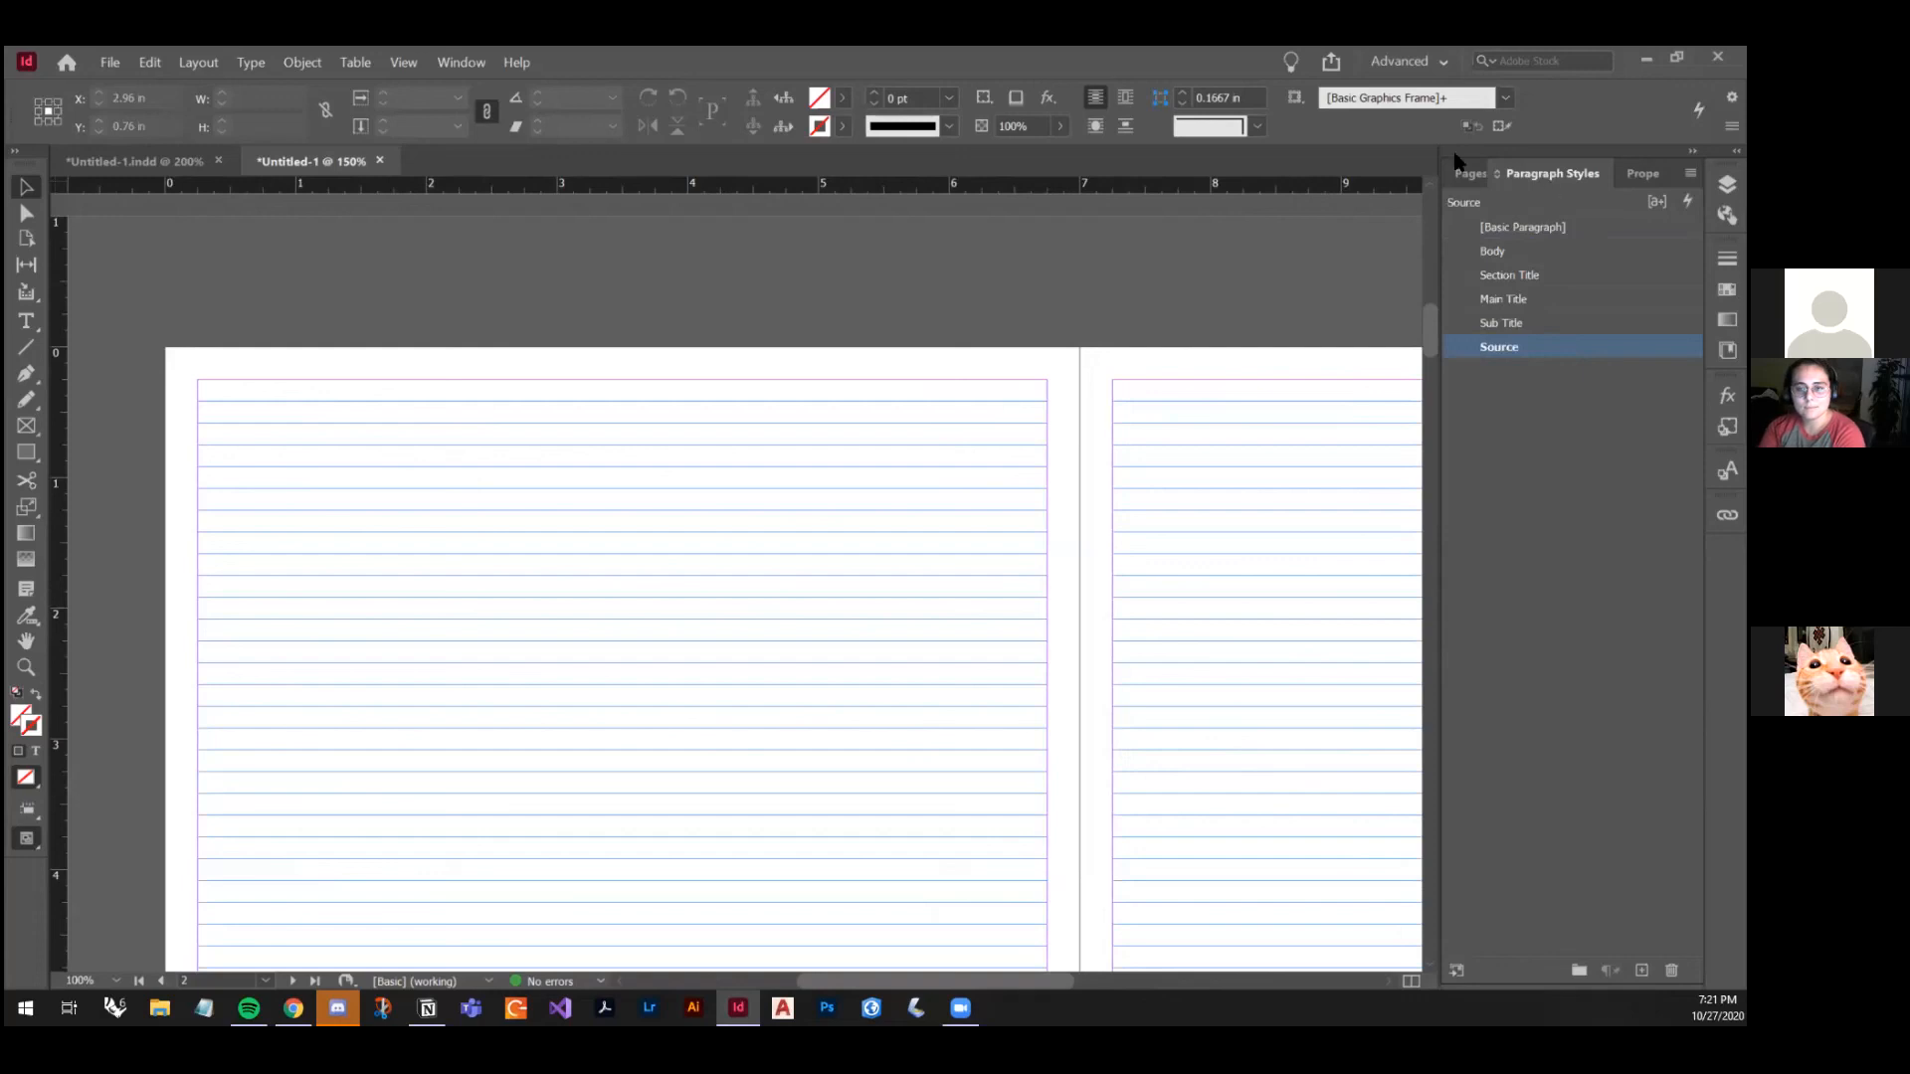
pyautogui.click(1641, 970)
pyautogui.doubleClick(1544, 372)
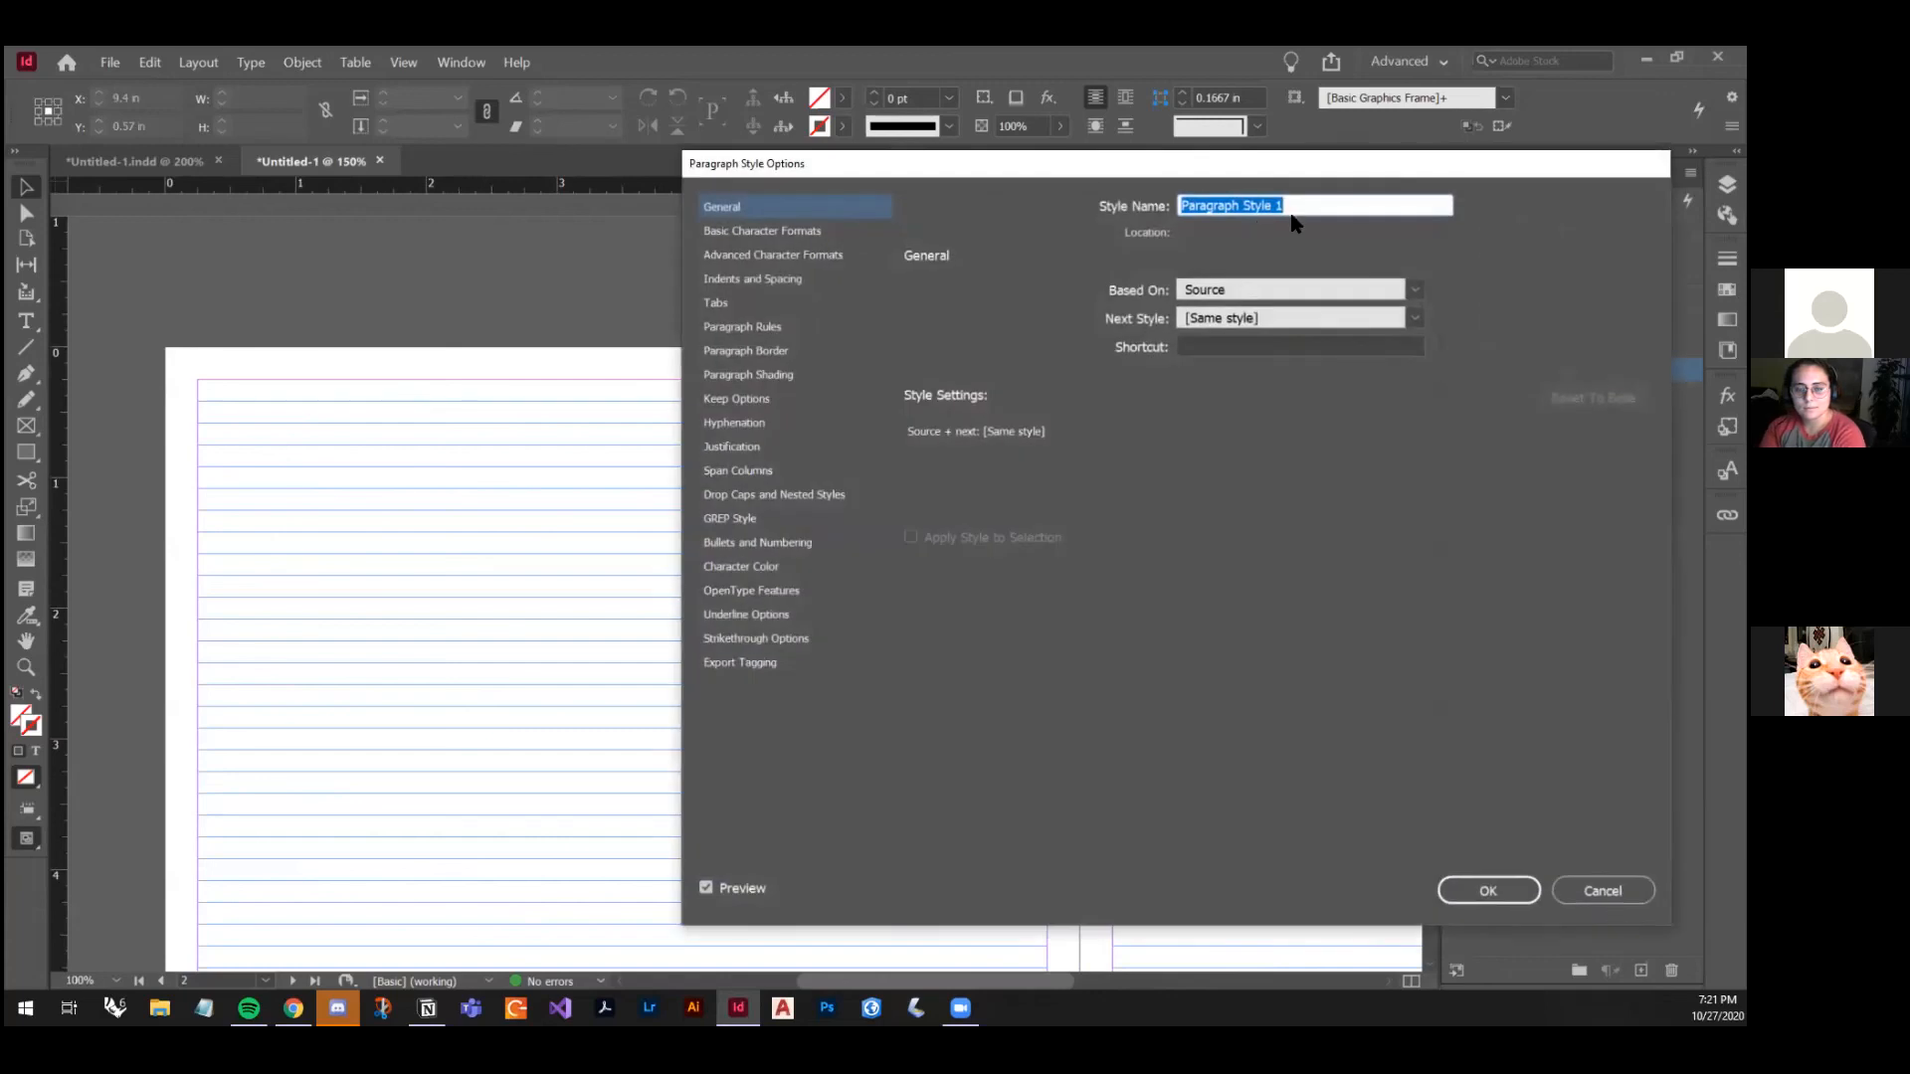
pyautogui.write('MAIN BODY')
pyautogui.click(1411, 289)
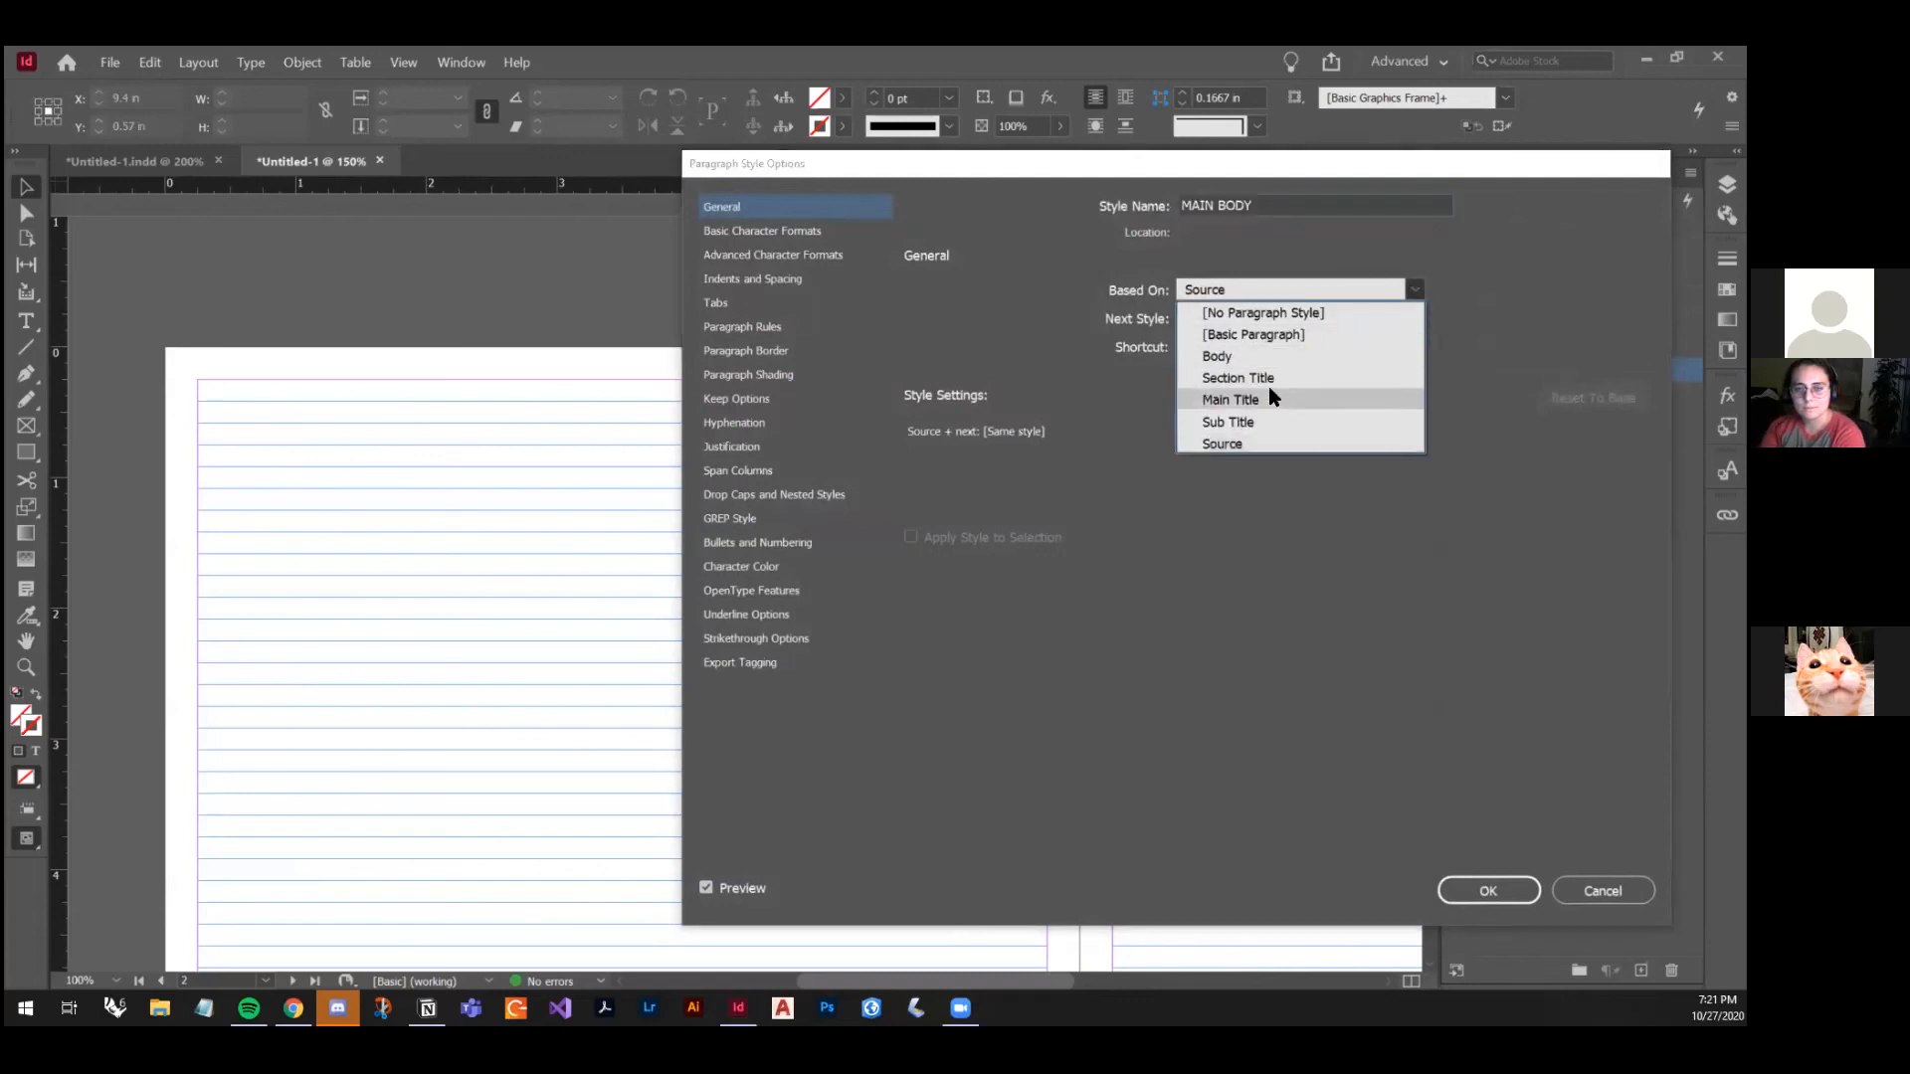
pyautogui.click(1285, 315)
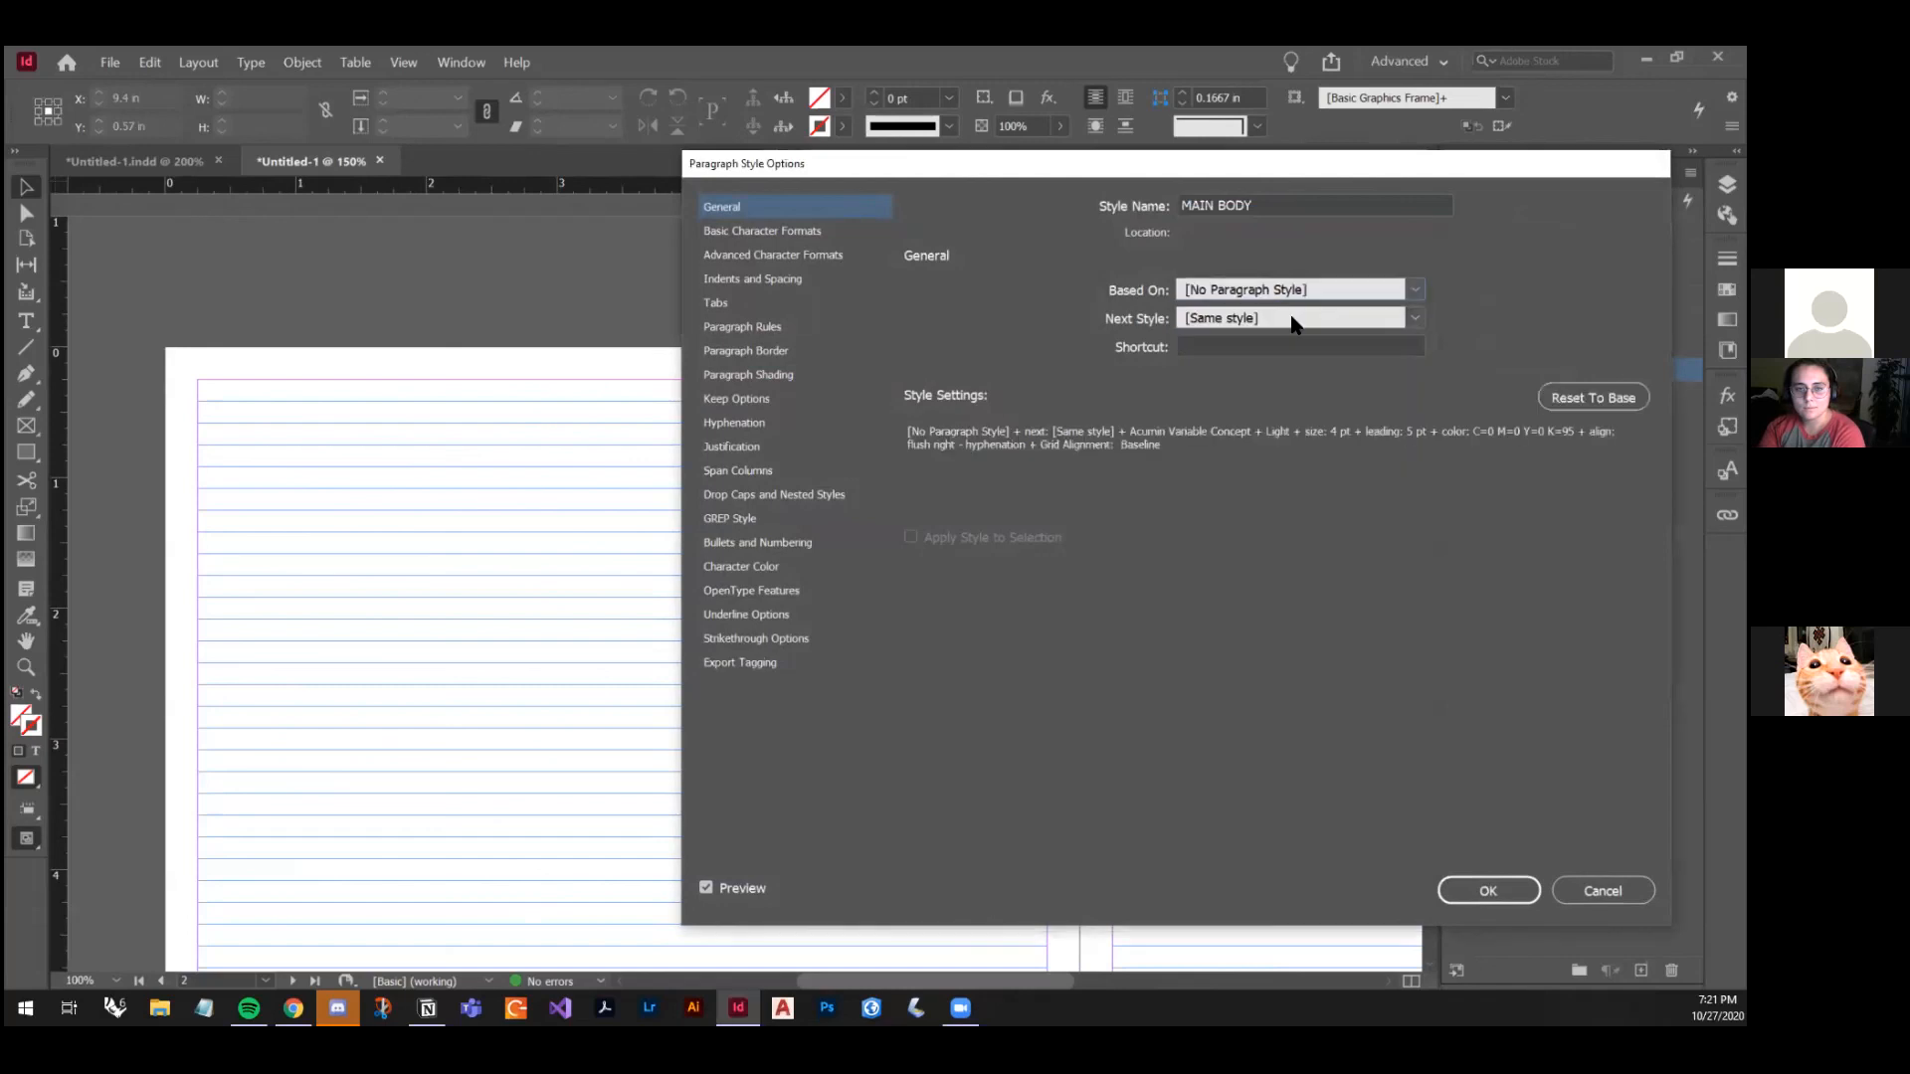
# Step: Set the MAIN BODY style's font size to 10 pt and its leading to 12 pt
pyautogui.click(802, 231)
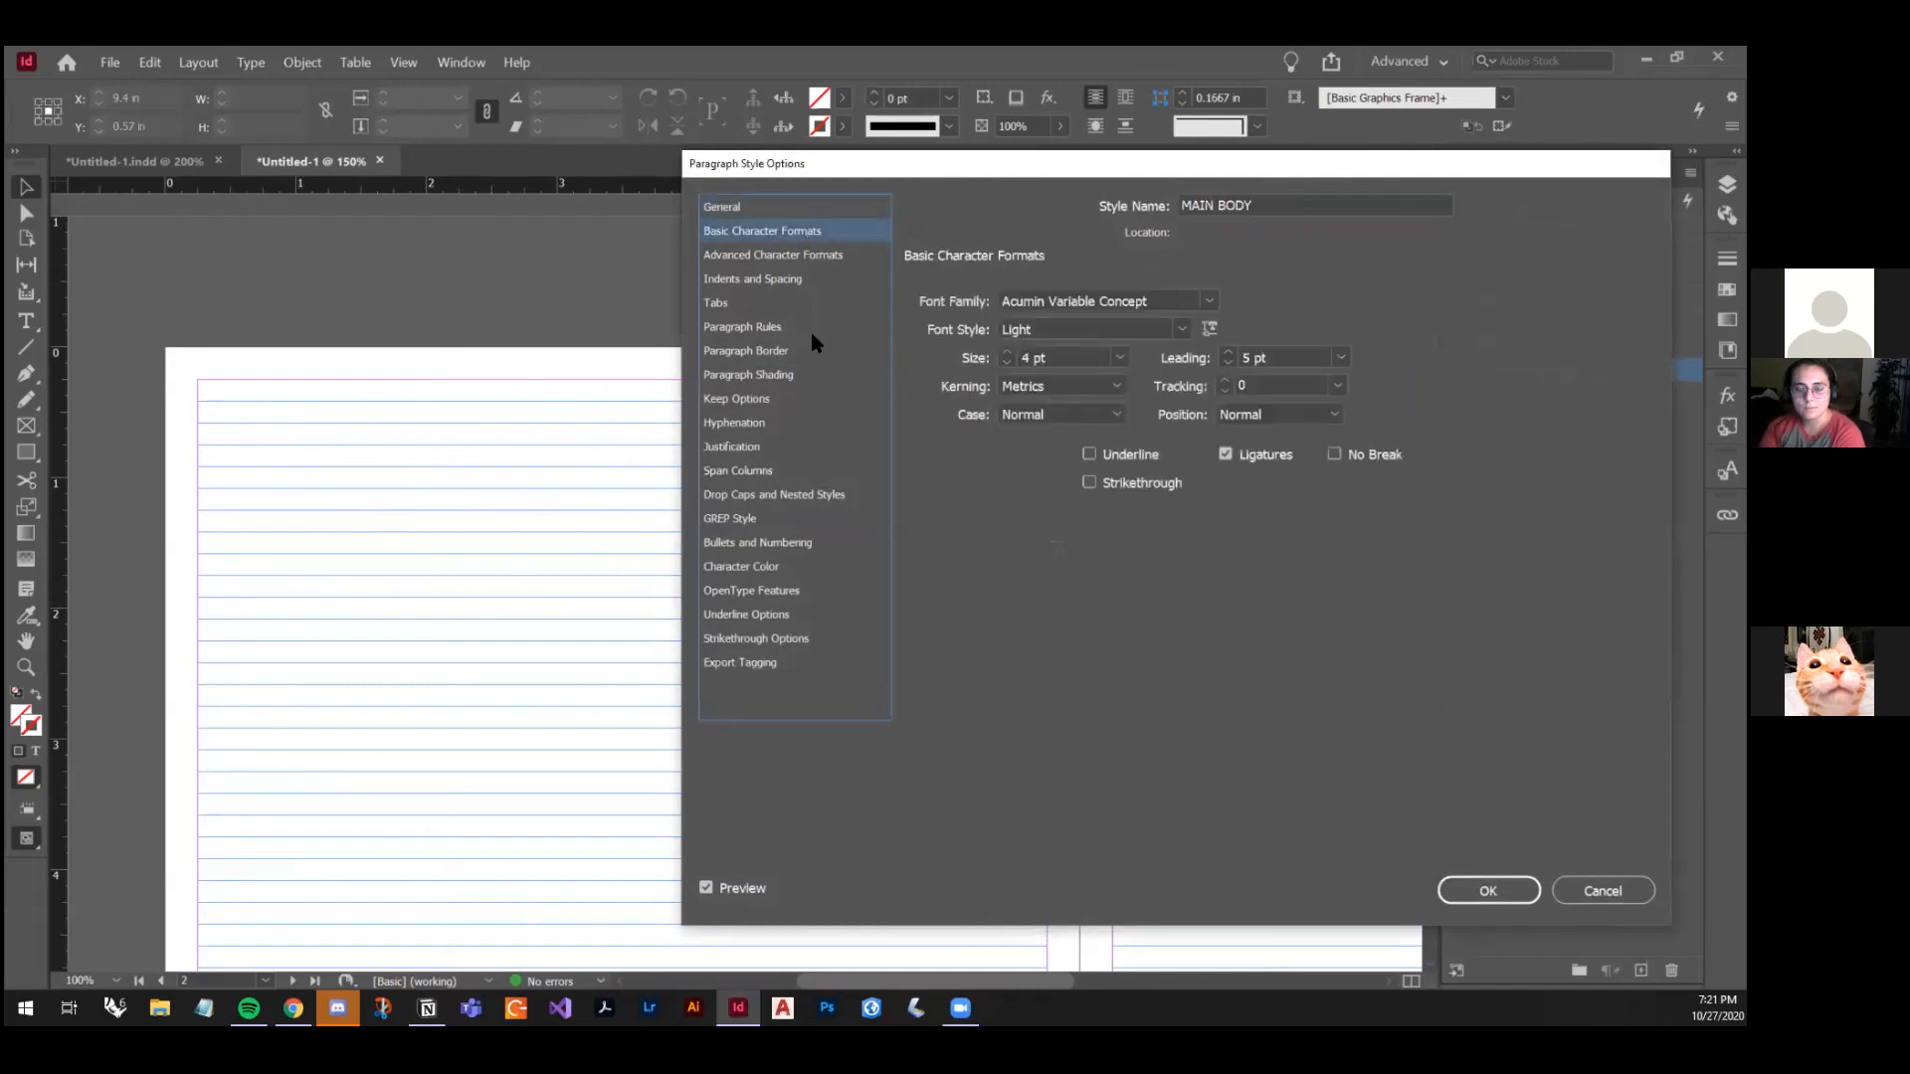
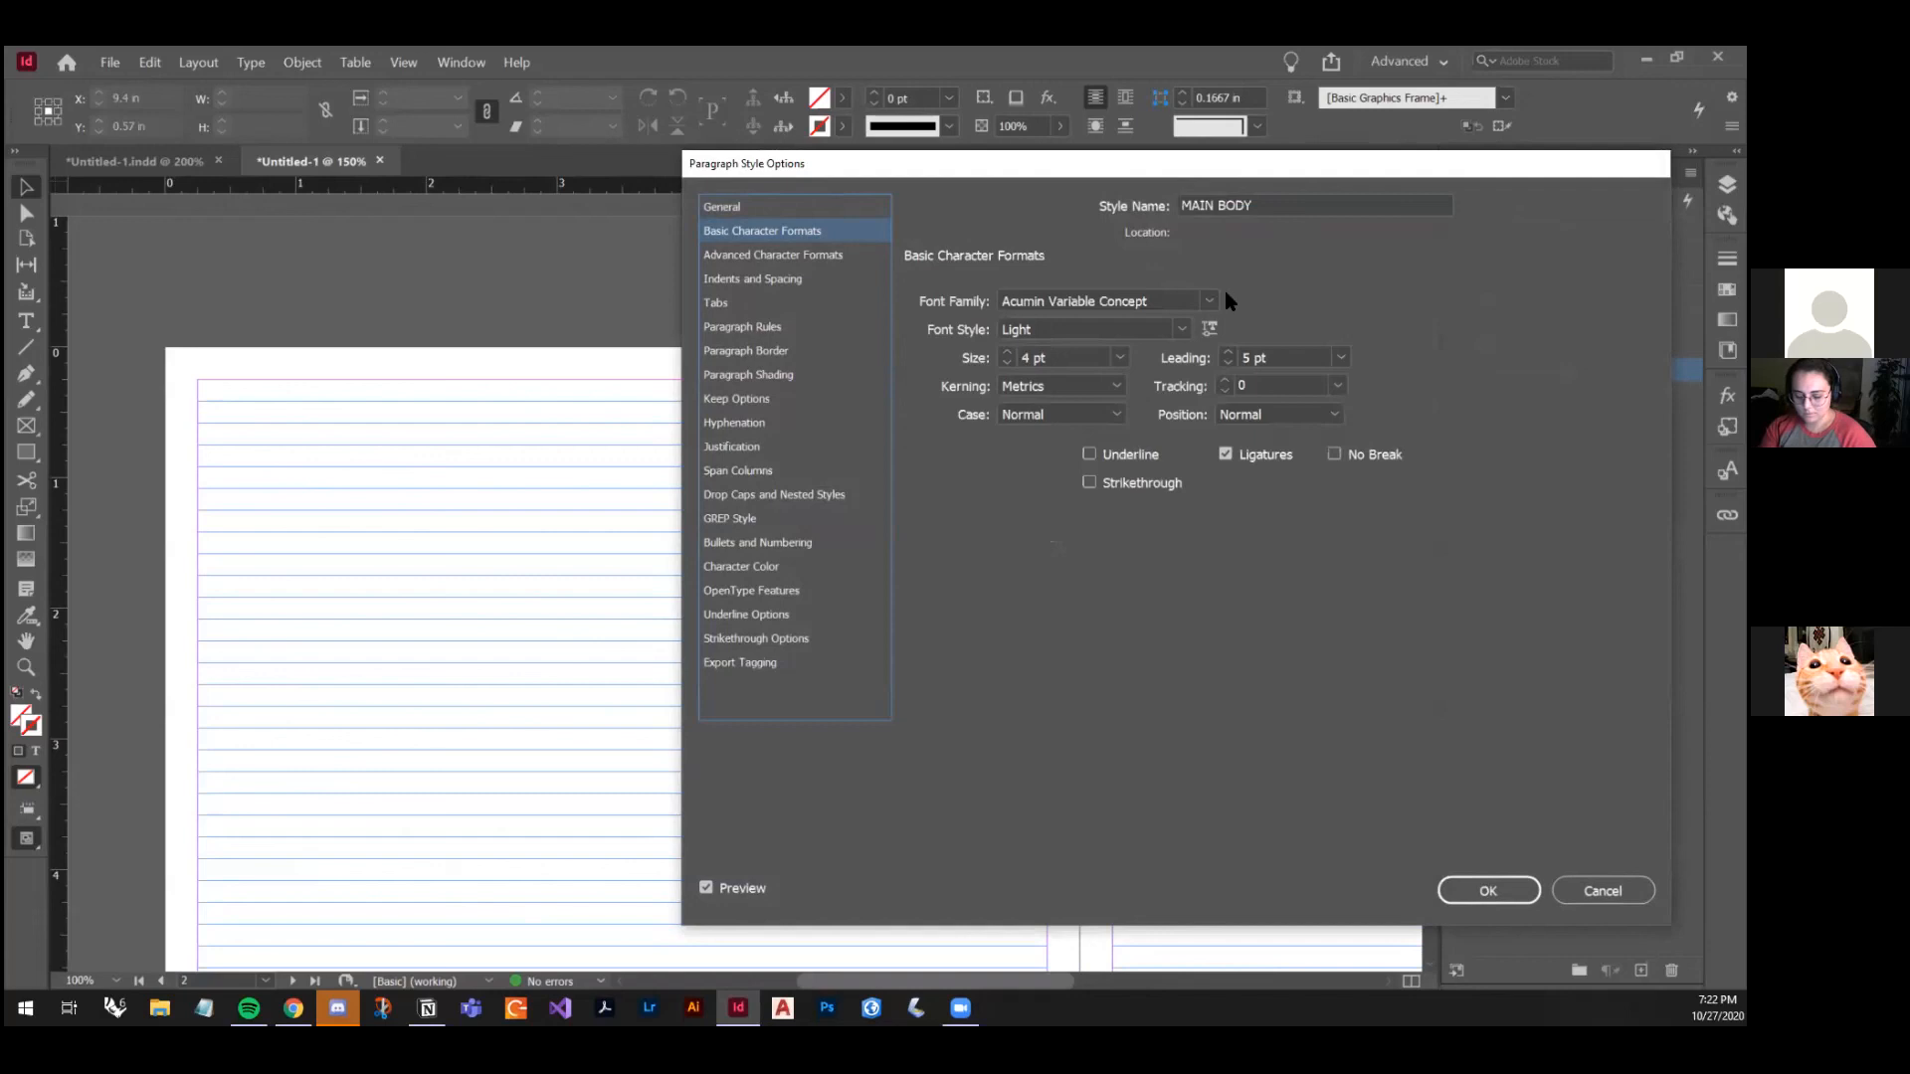
pyautogui.click(1064, 360)
pyautogui.moveTo(1064, 360); pyautogui.dragTo(995, 358)
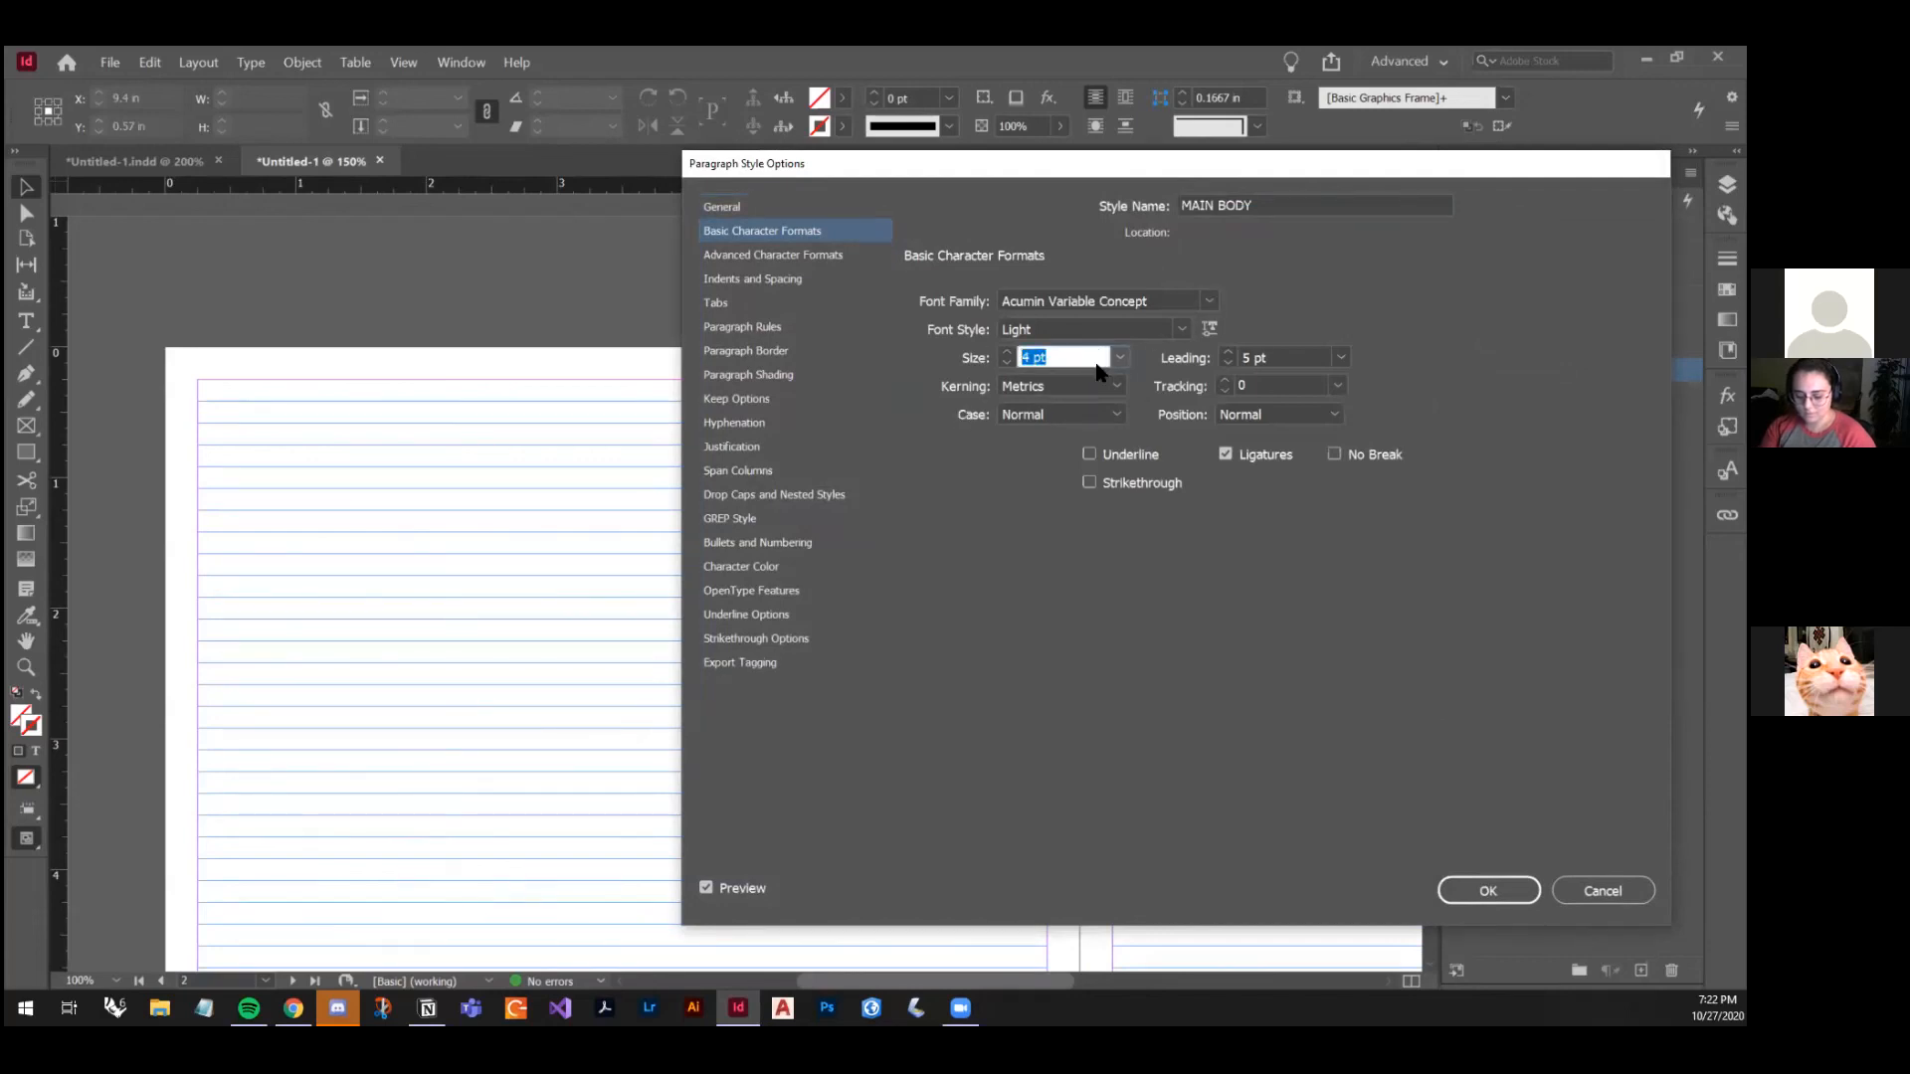
pyautogui.write('10')
pyautogui.click(1297, 358)
pyautogui.moveTo(1285, 354); pyautogui.dragTo(1190, 354)
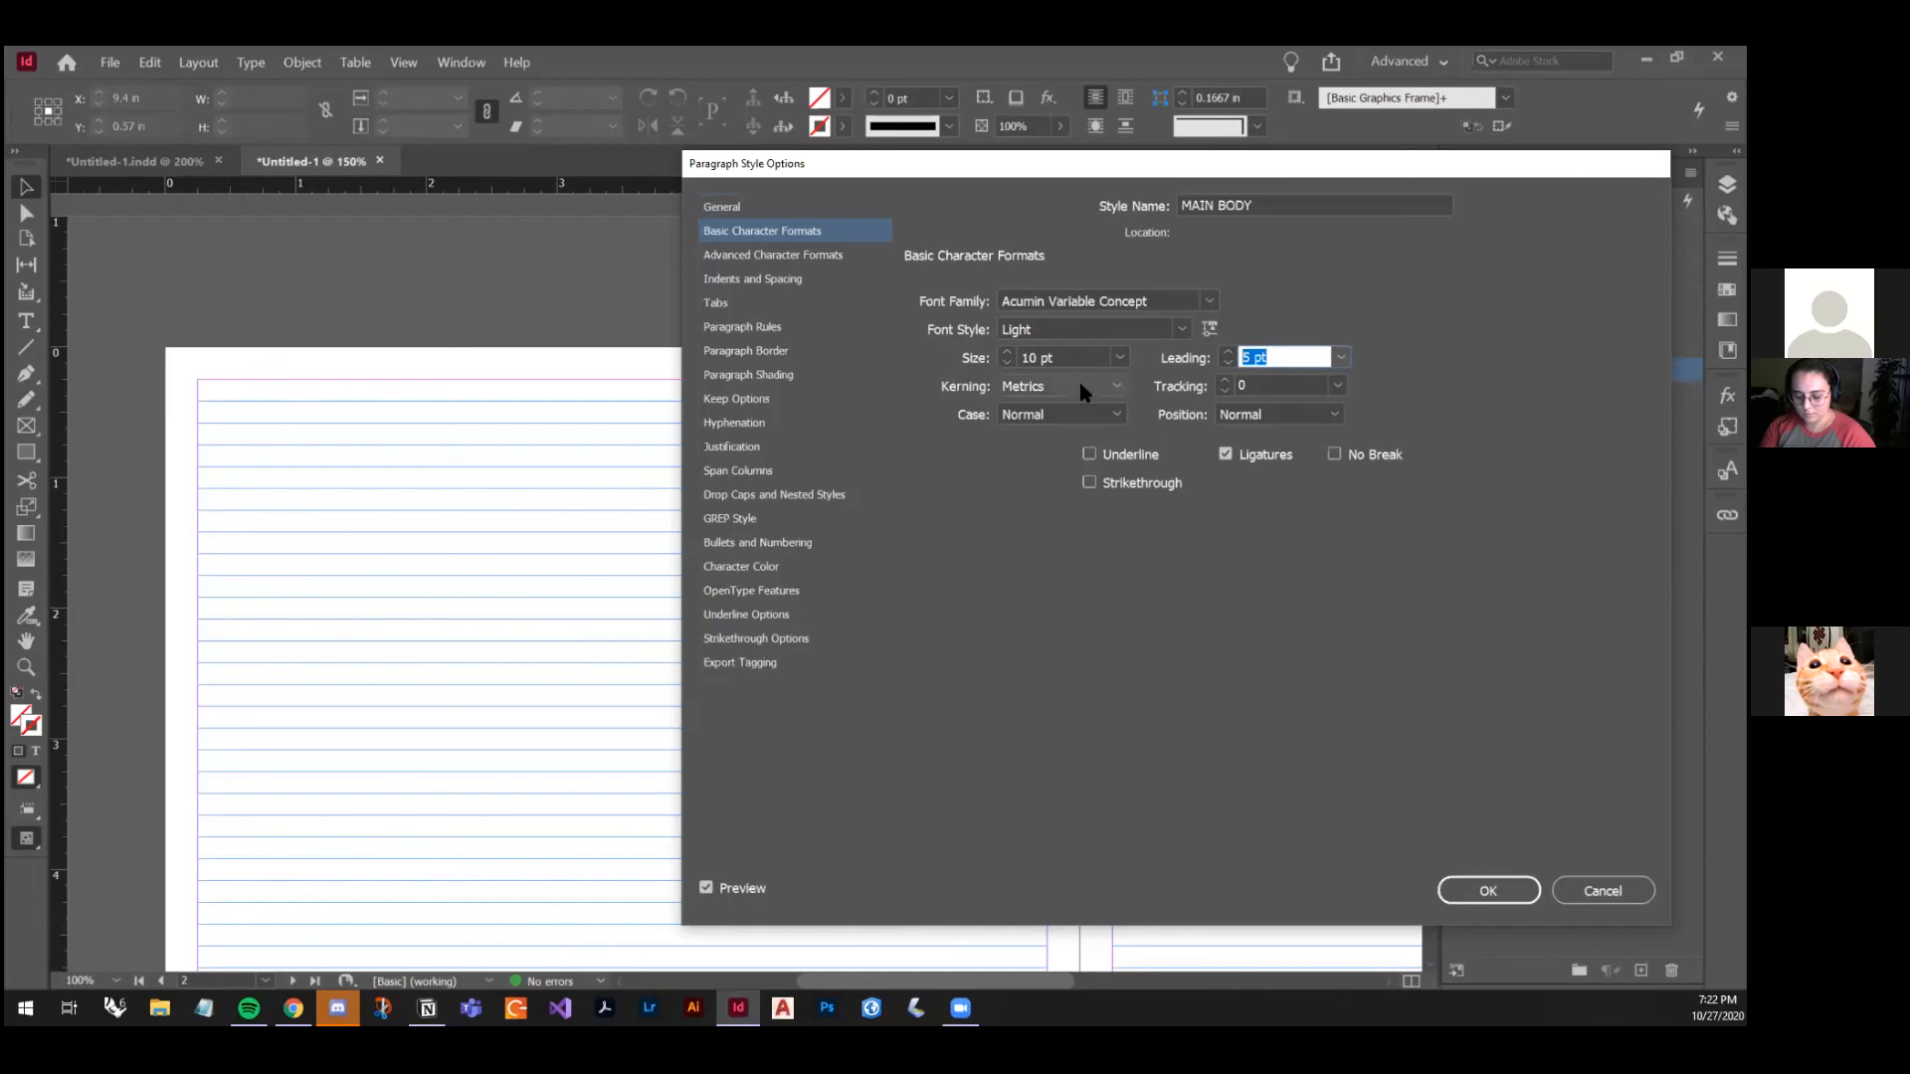
pyautogui.write('12')
# Step: Set the MAIN BODY style's character color to the red swatch C=15 M=100 Y=100 K=0
pyautogui.click(776, 282)
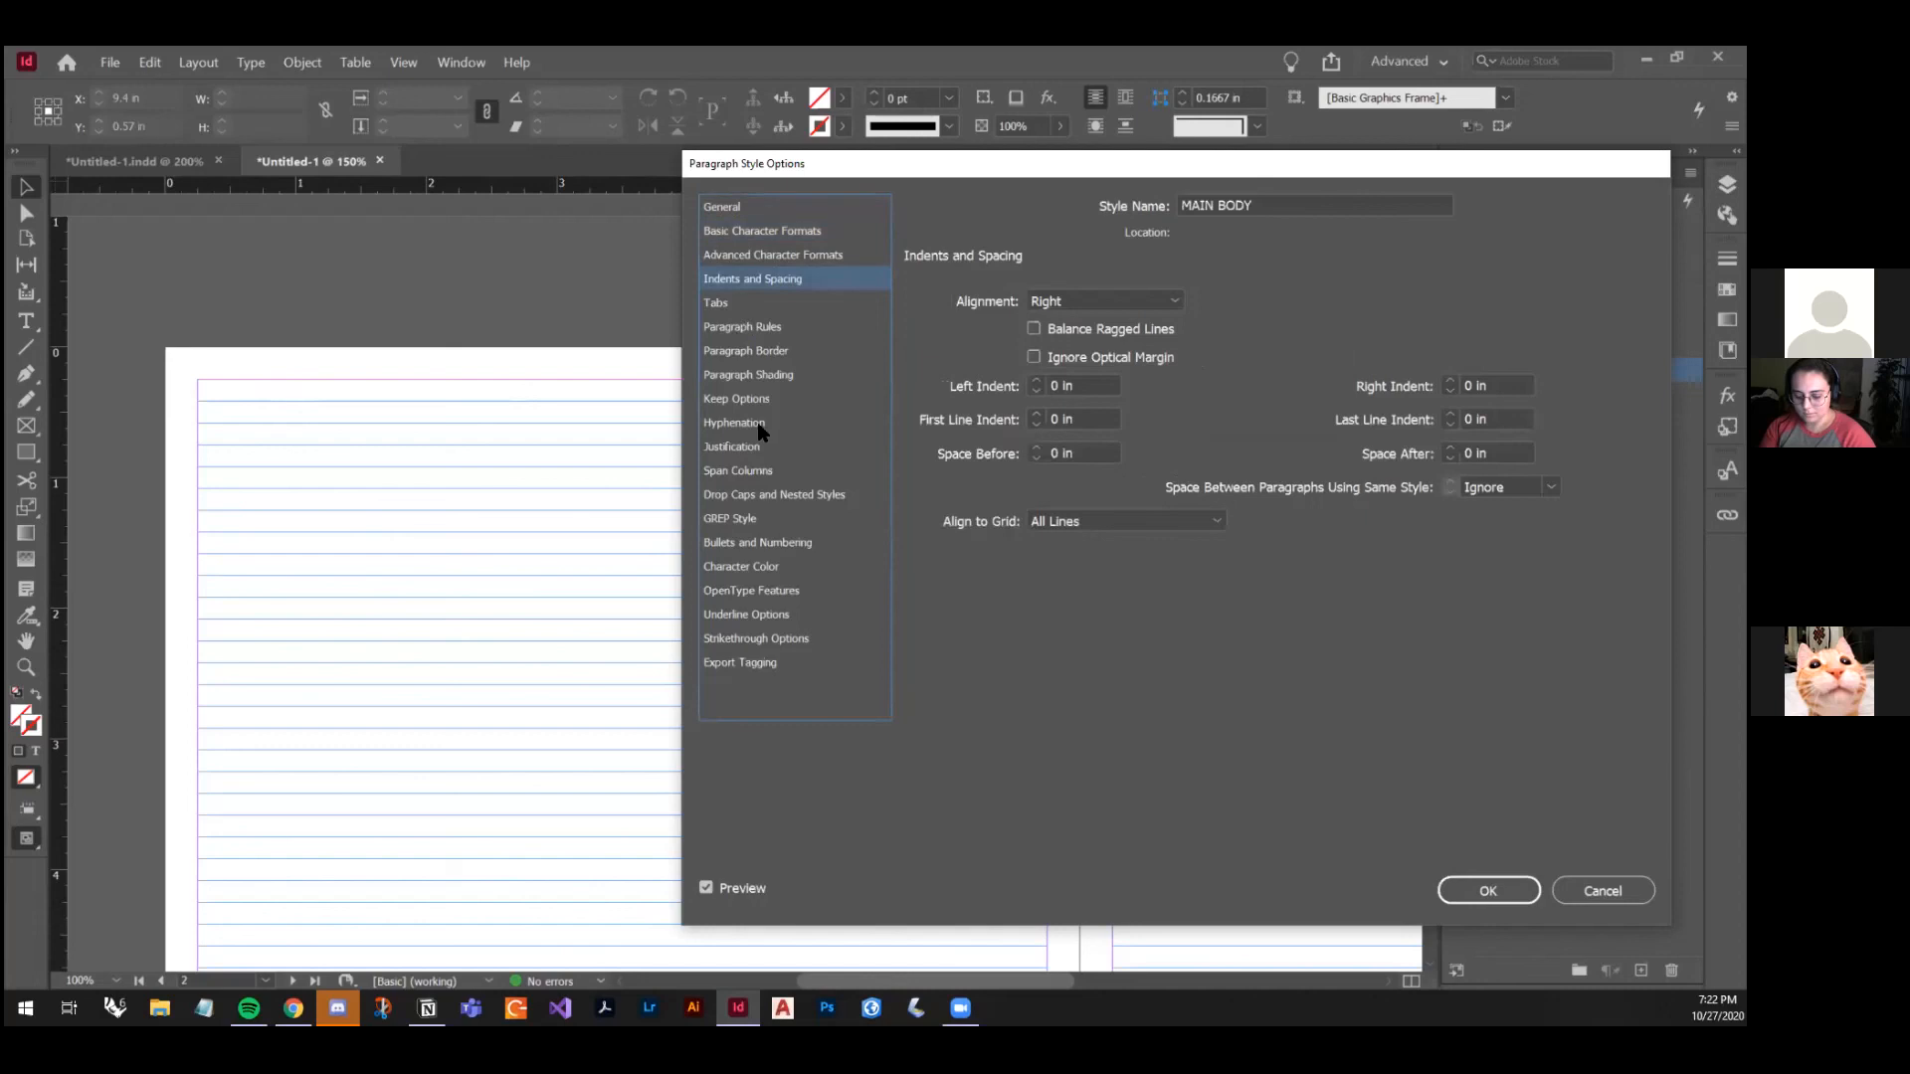
pyautogui.click(747, 569)
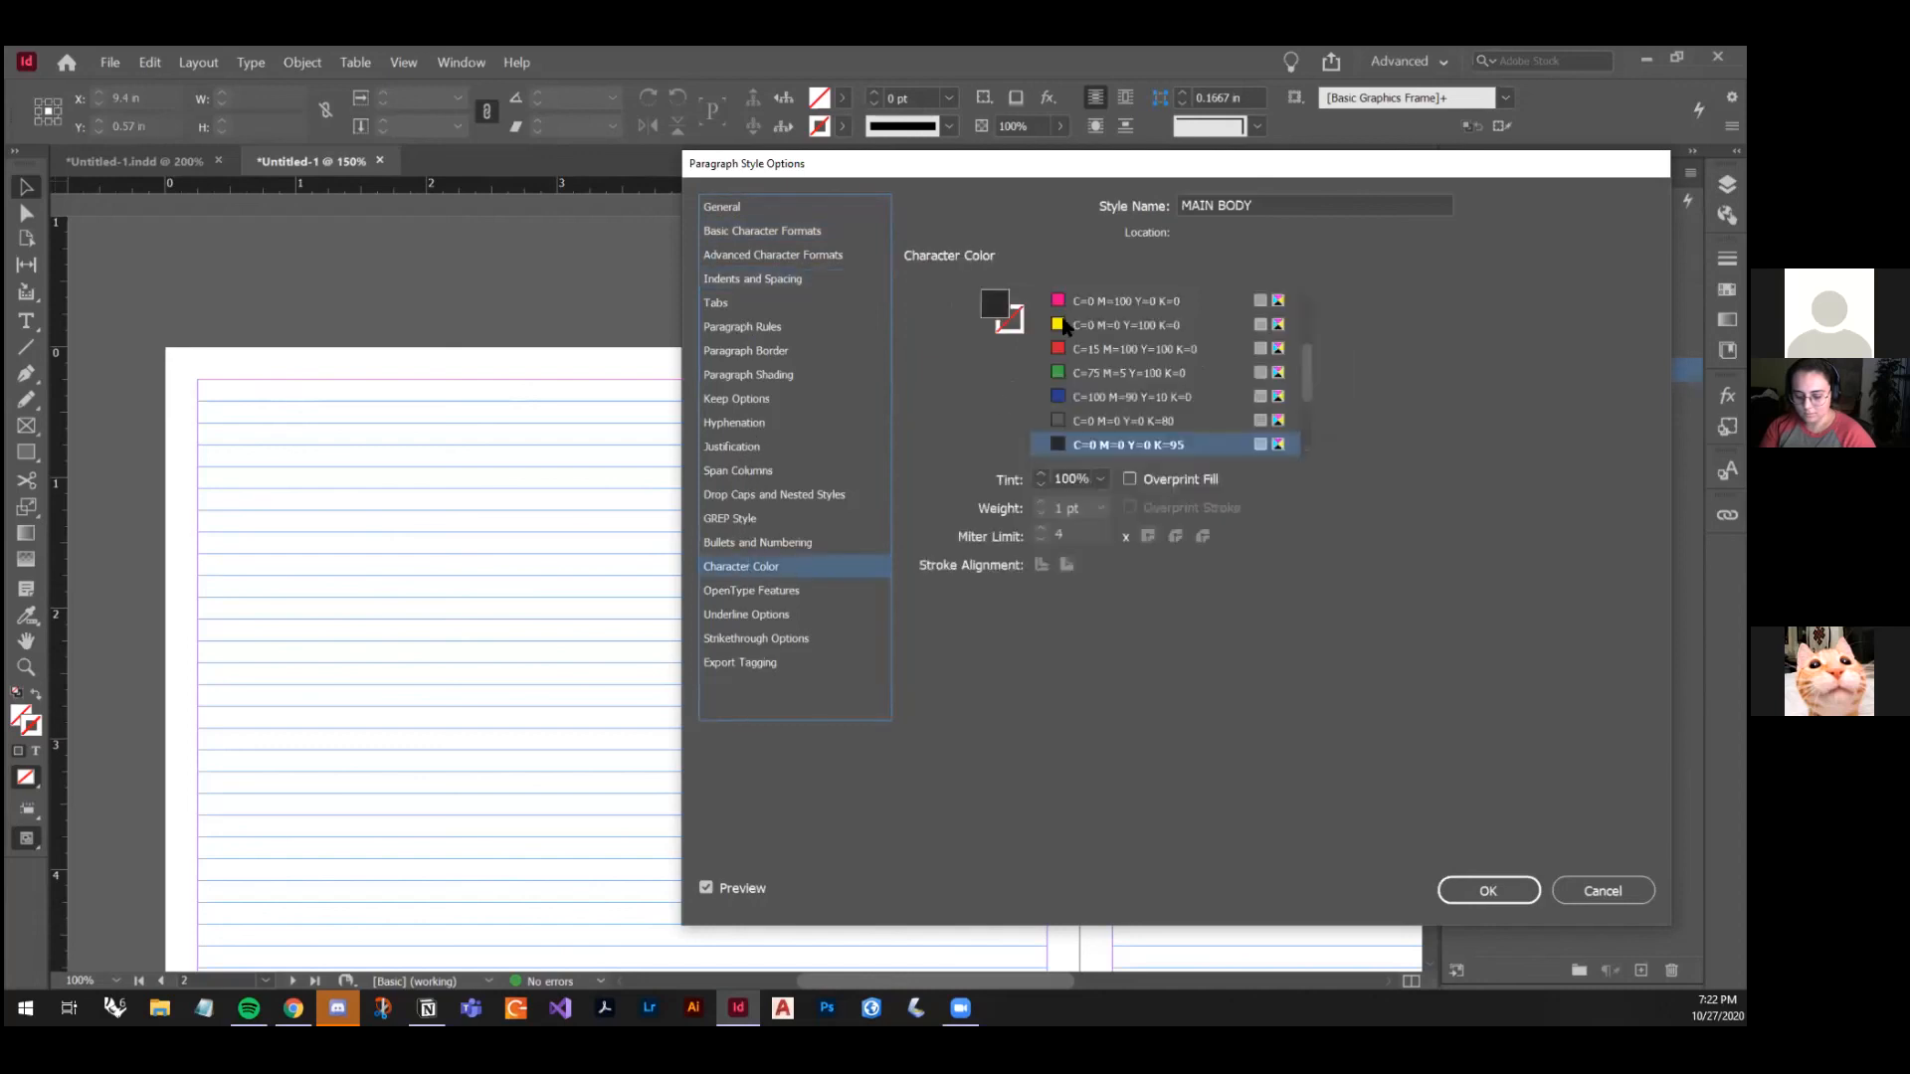
pyautogui.scroll(2, 1106, 408)
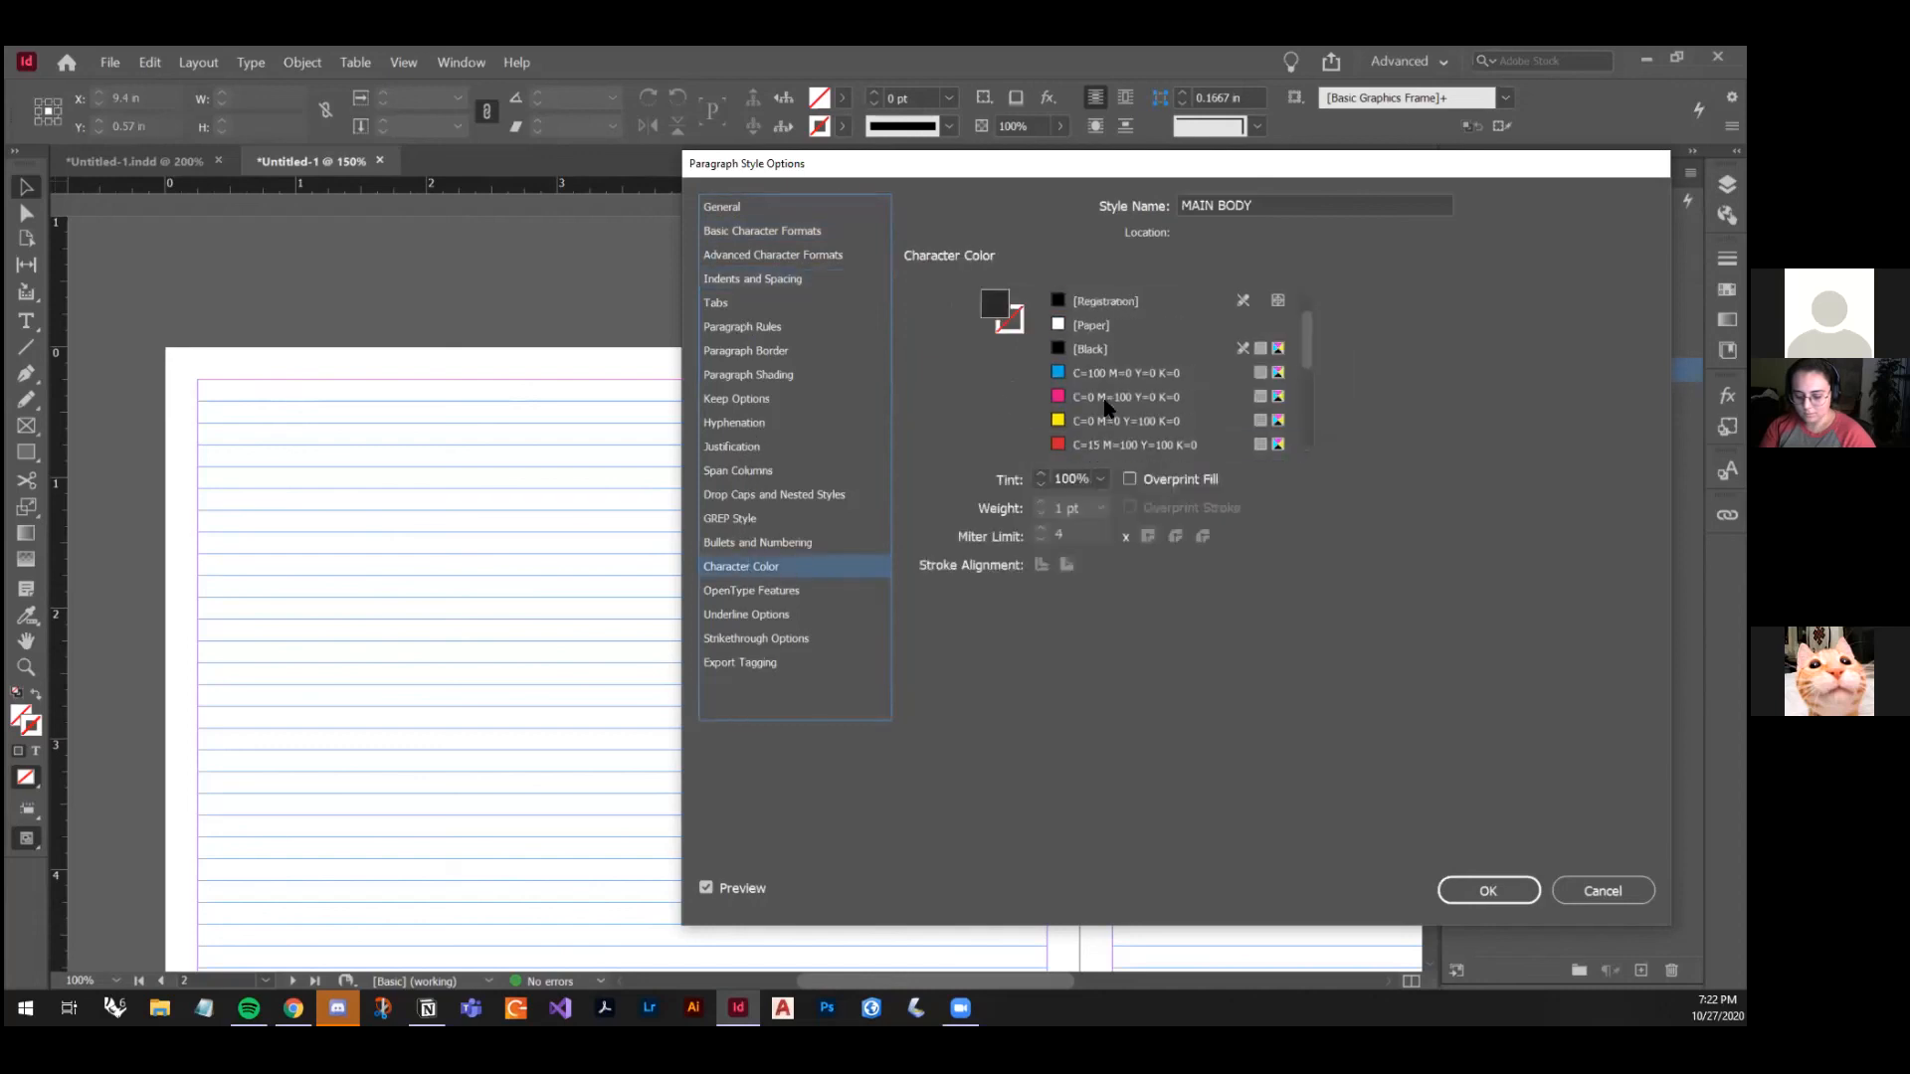
pyautogui.click(1106, 446)
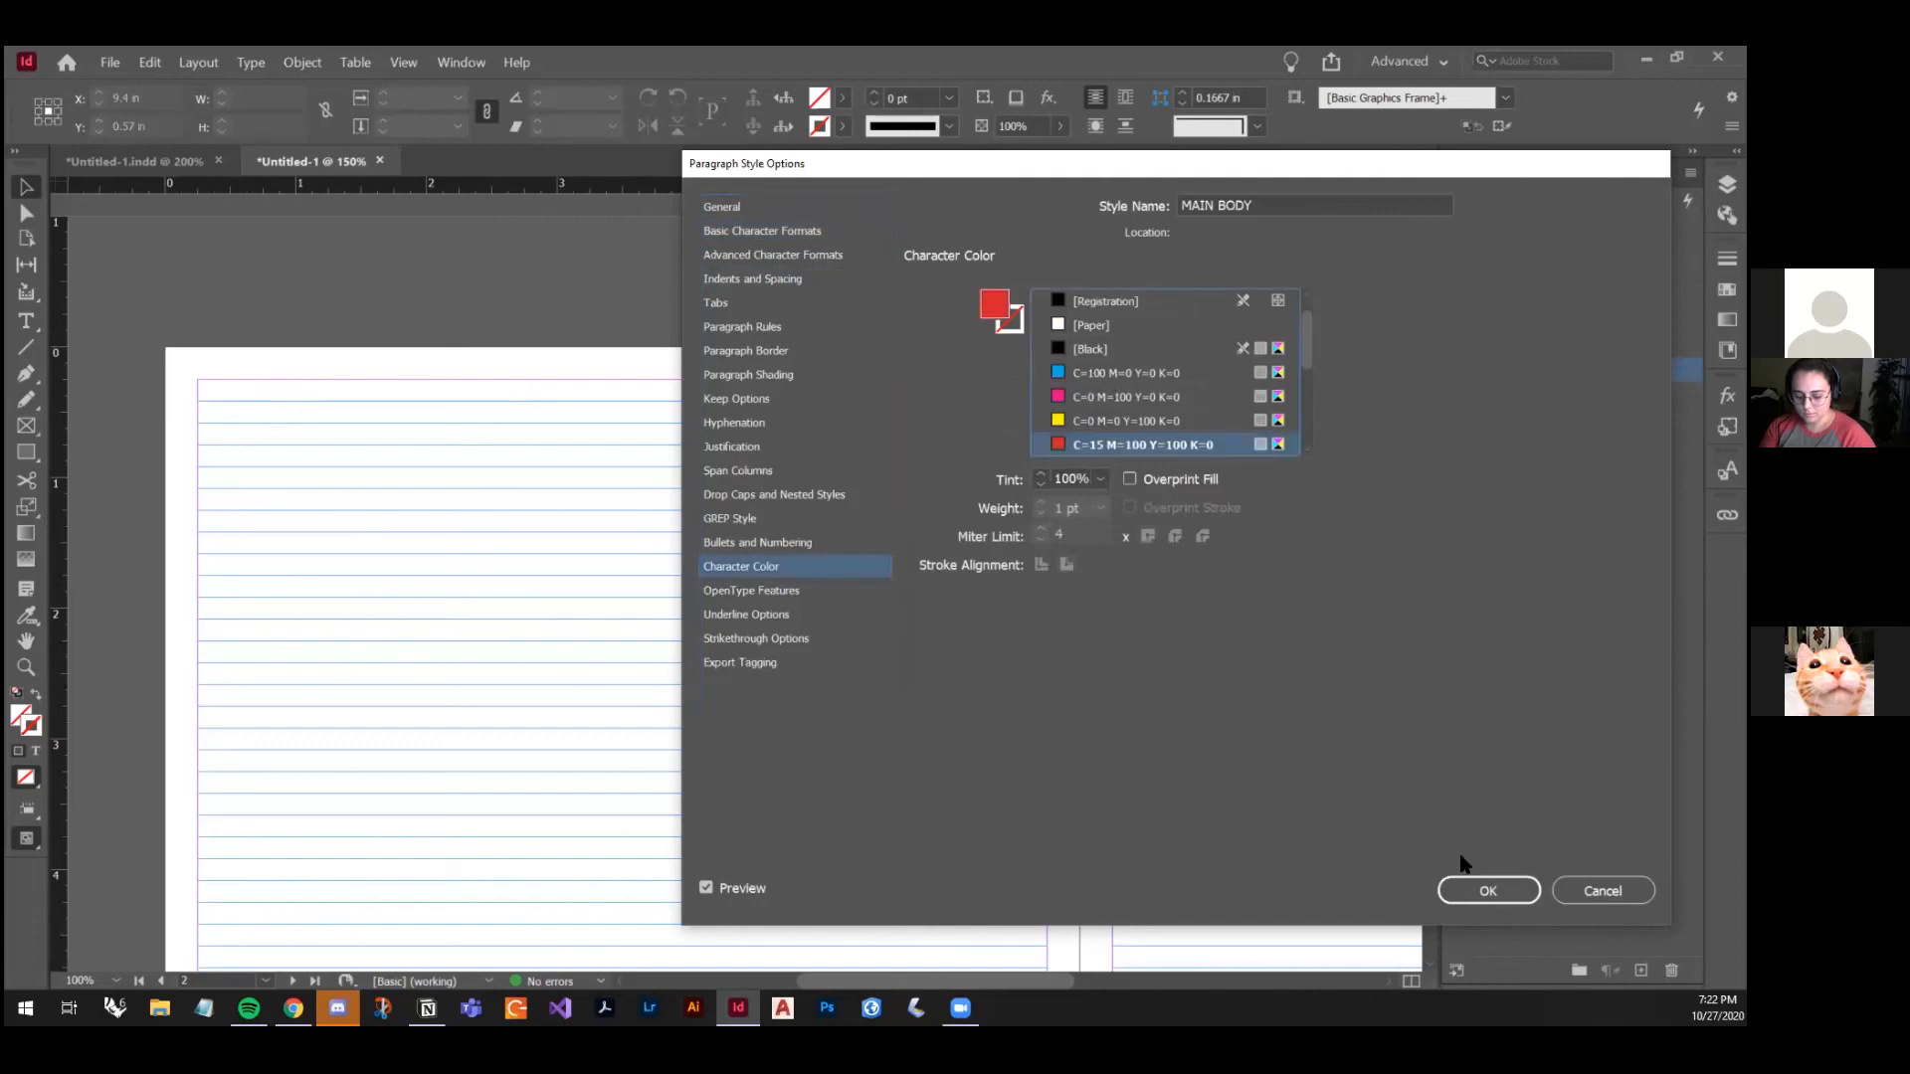
# Step: Set the MAIN BODY style's alignment to Left Justify and save the style
pyautogui.click(759, 326)
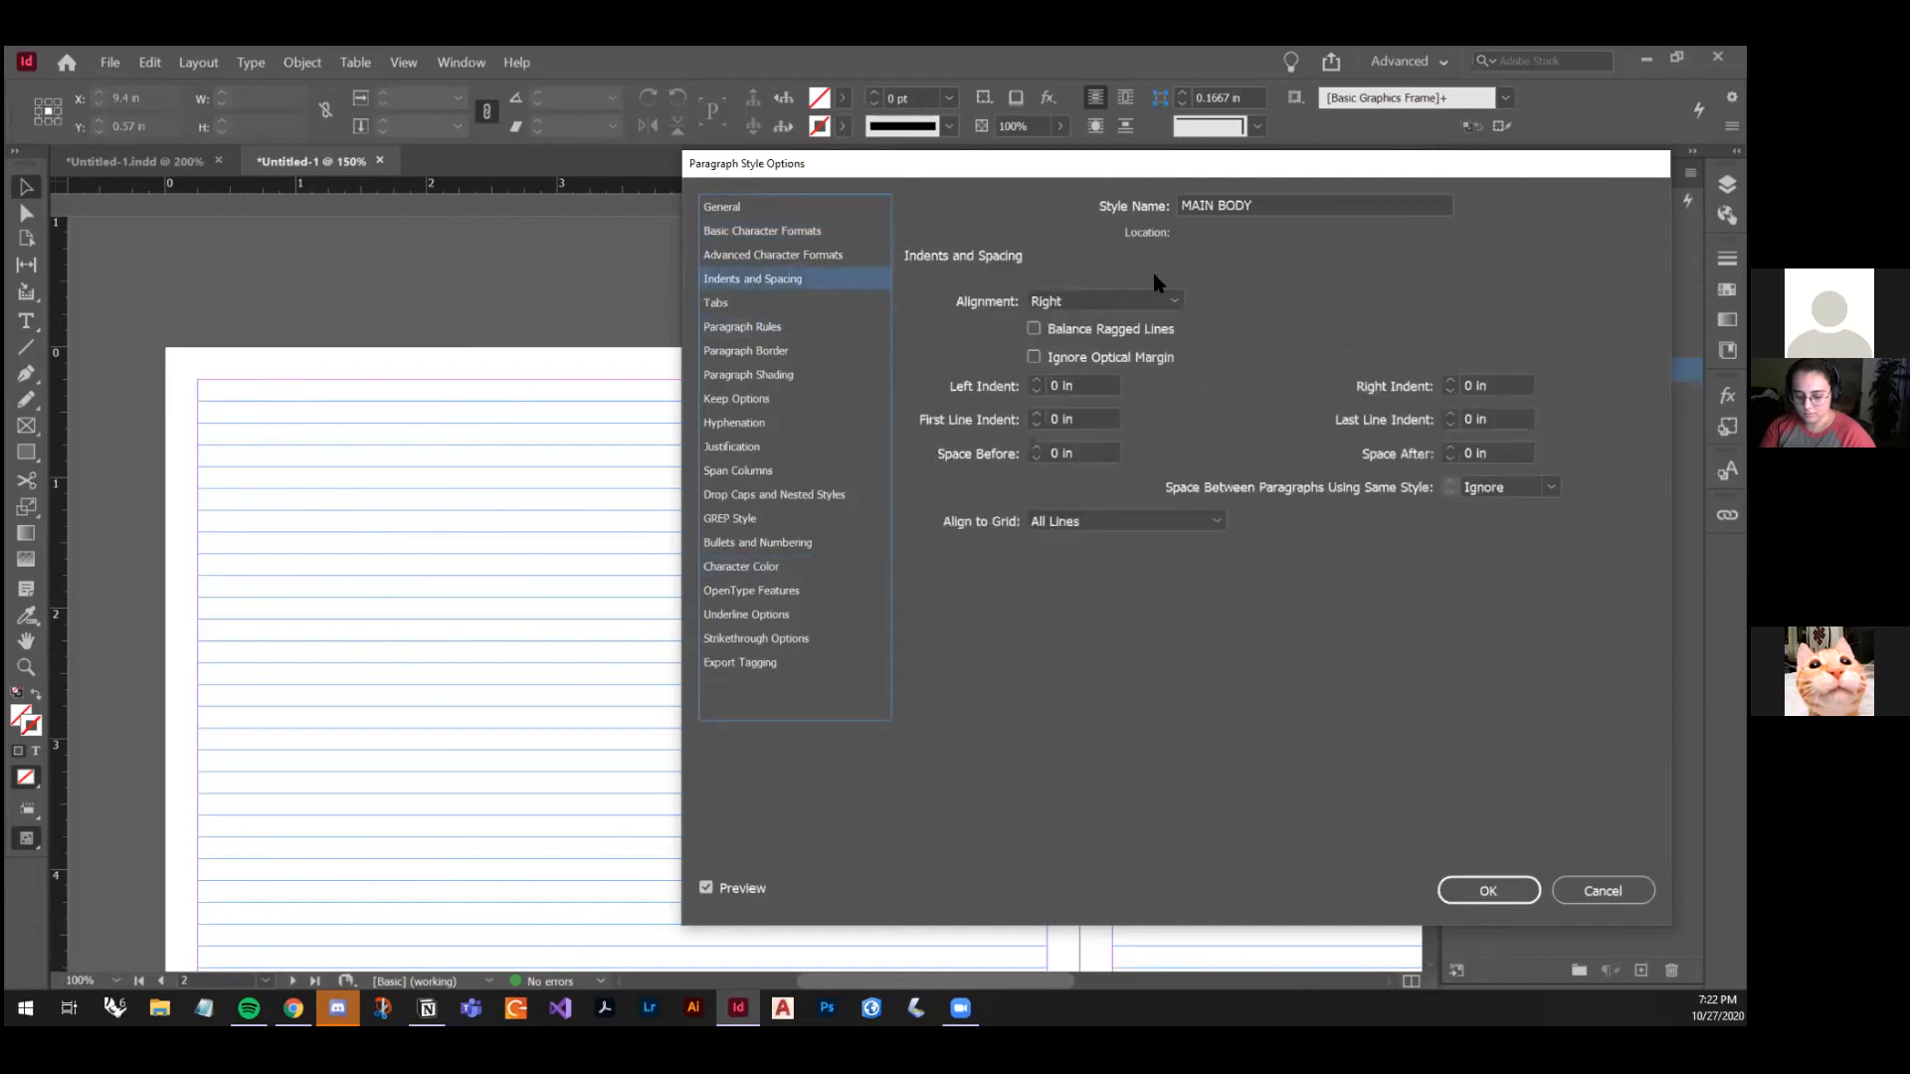
pyautogui.click(1171, 301)
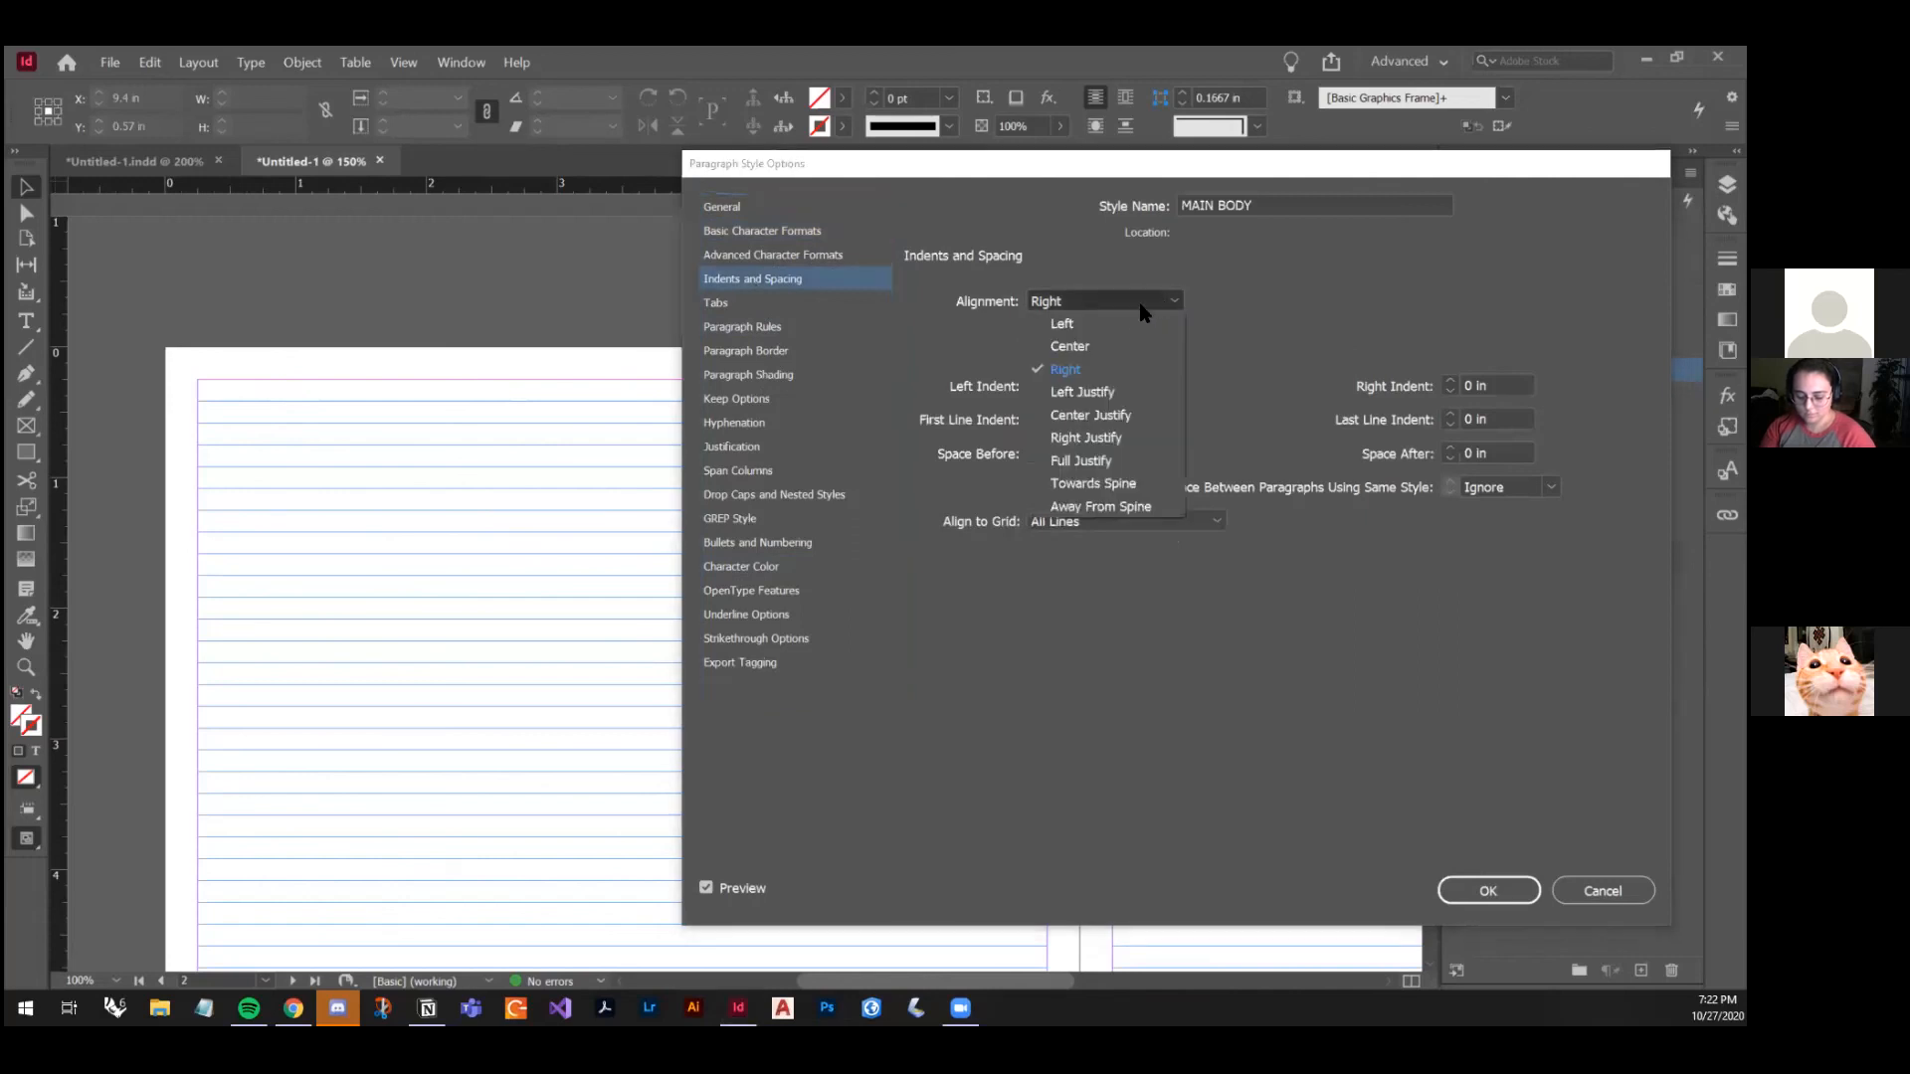
pyautogui.click(1097, 391)
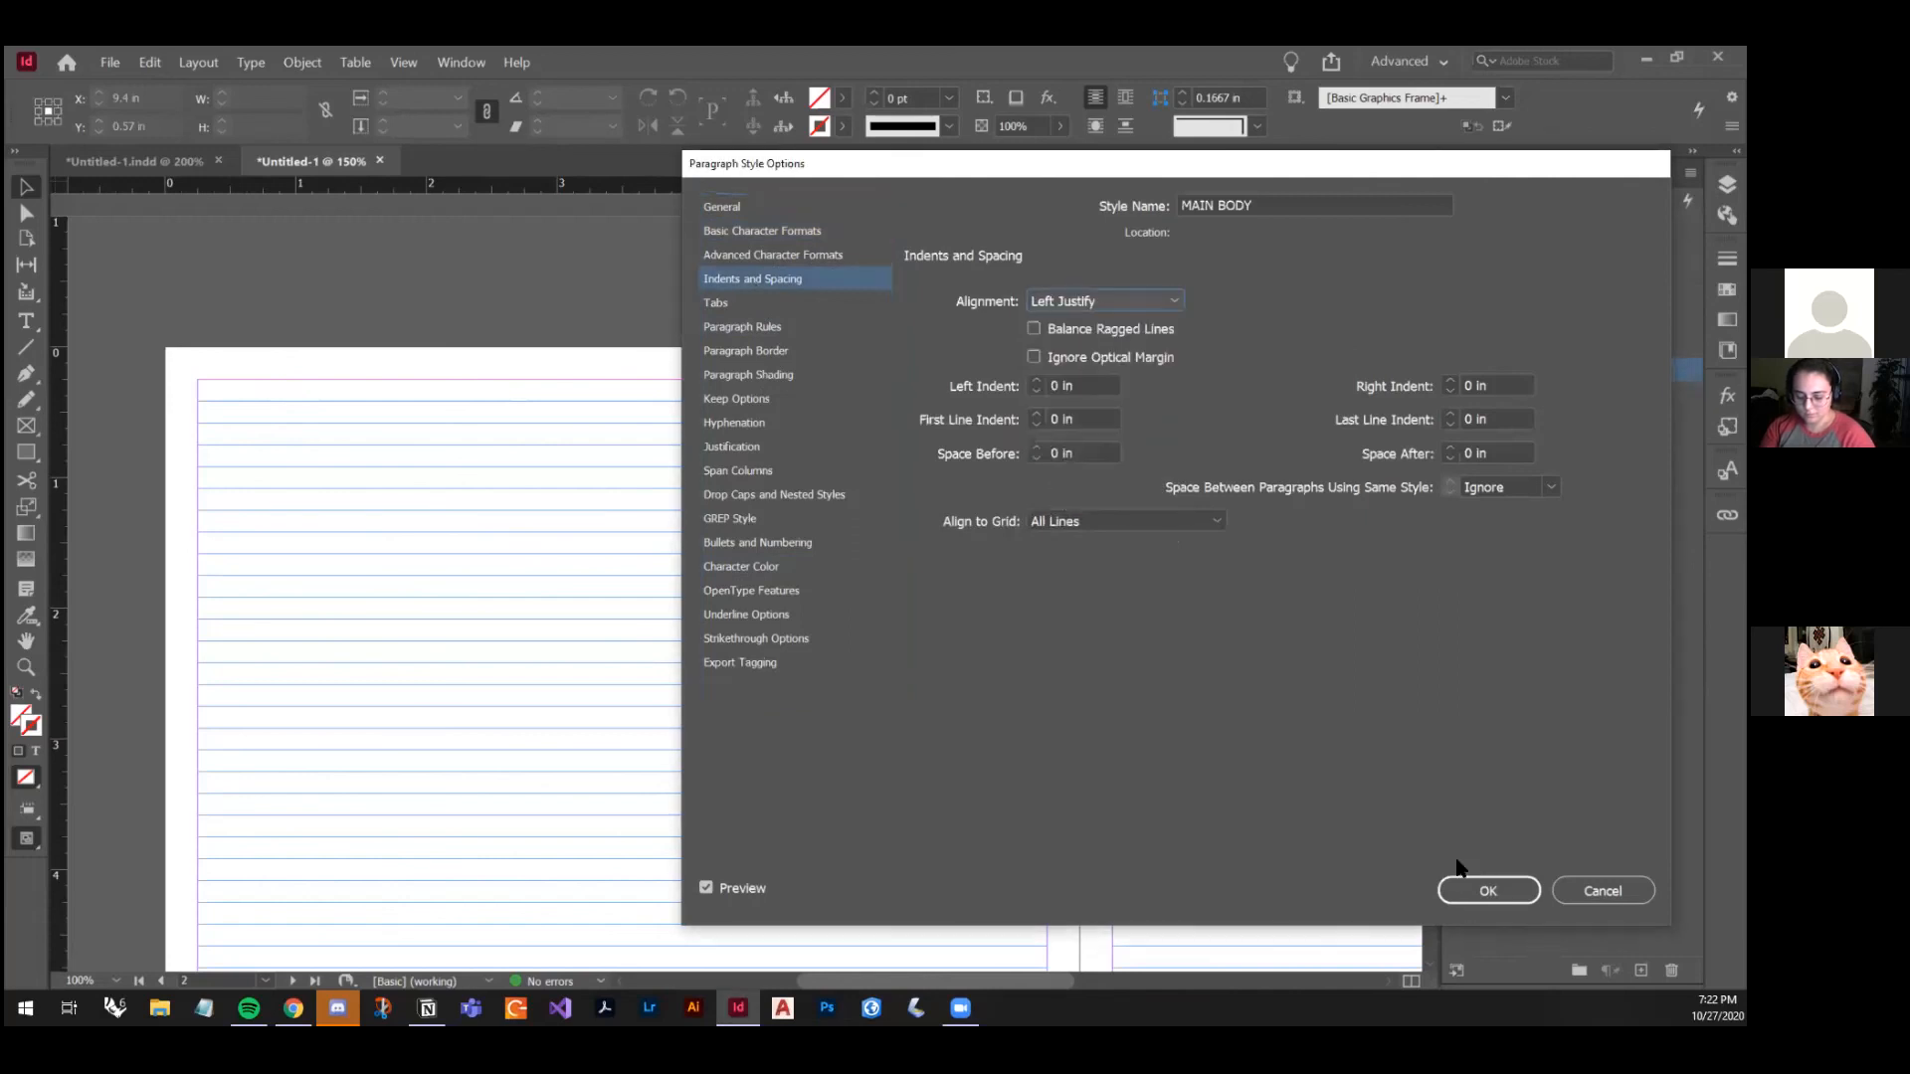
pyautogui.click(1482, 890)
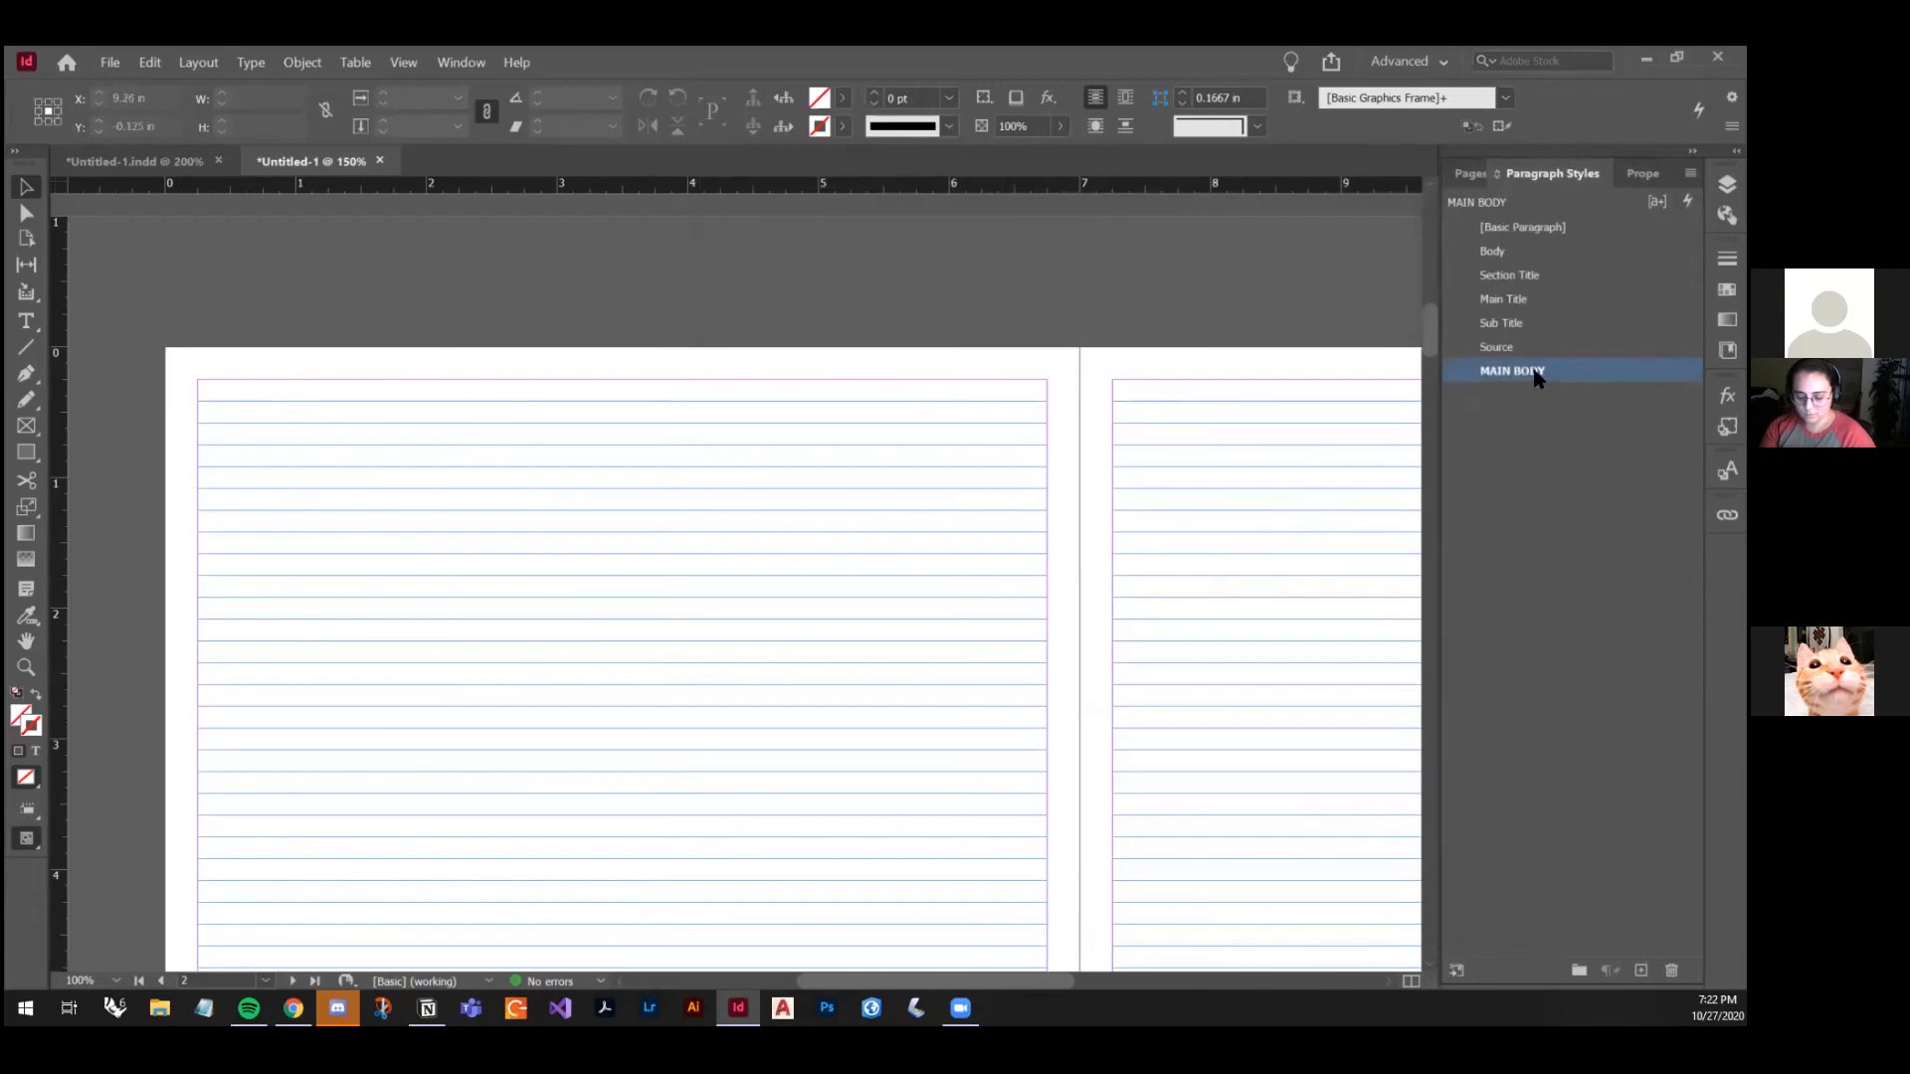
# Step: Reopen the MAIN BODY style, review its character formats, and choose All Lines for Align to Grid
pyautogui.doubleClick(1534, 372)
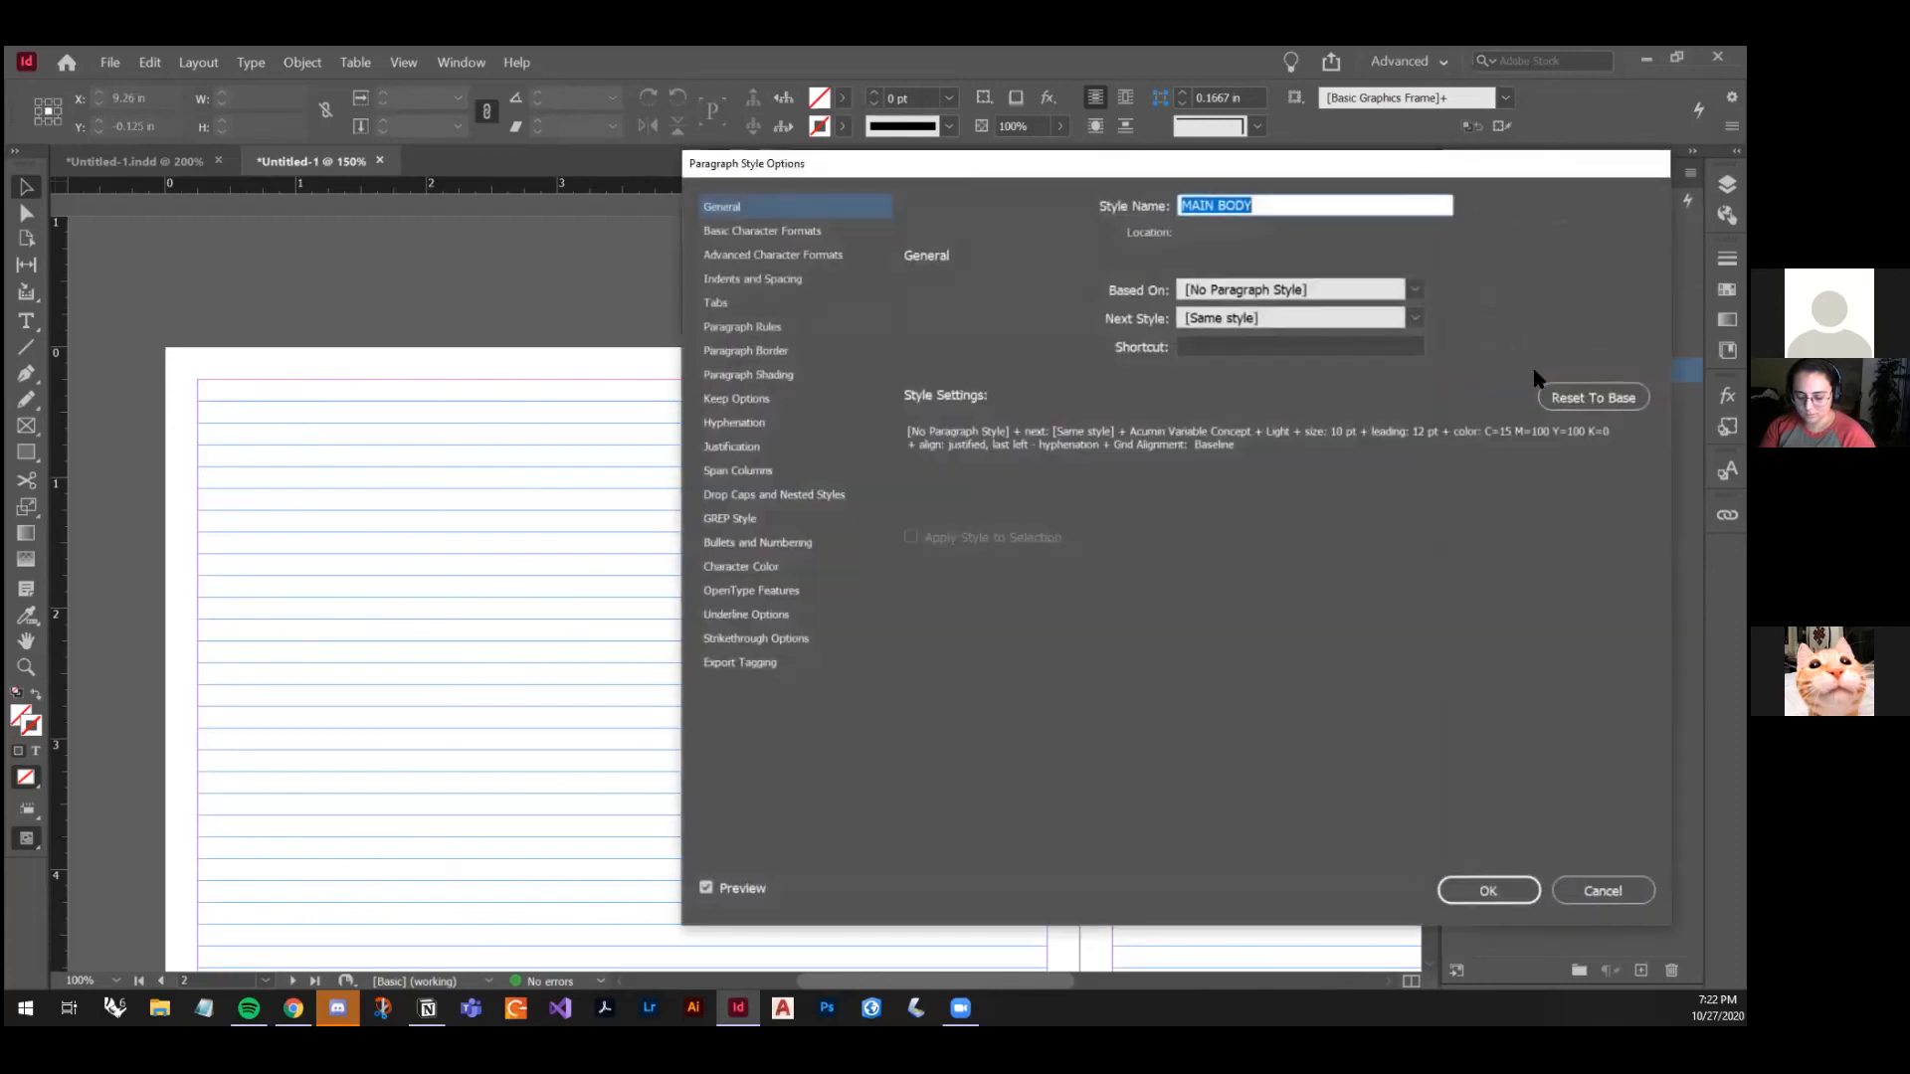
pyautogui.click(766, 231)
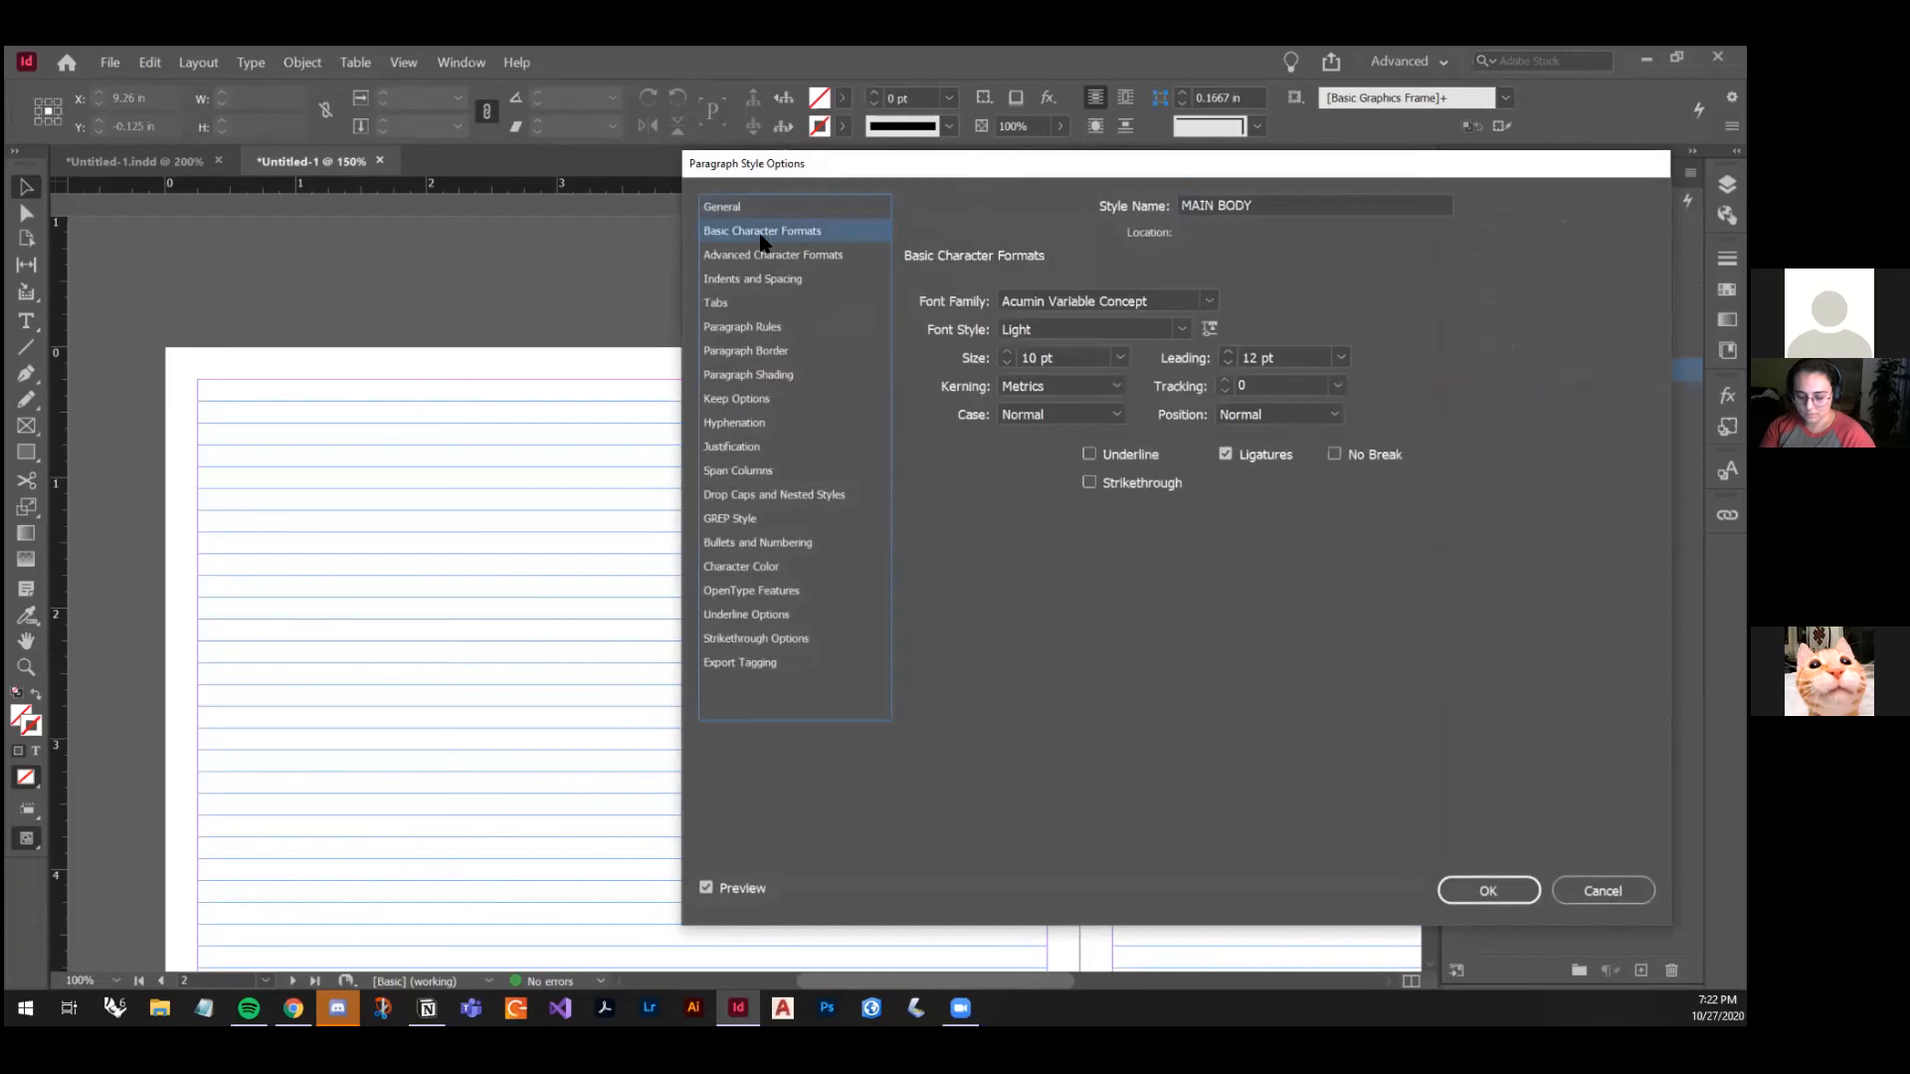
pyautogui.click(761, 254)
pyautogui.click(759, 284)
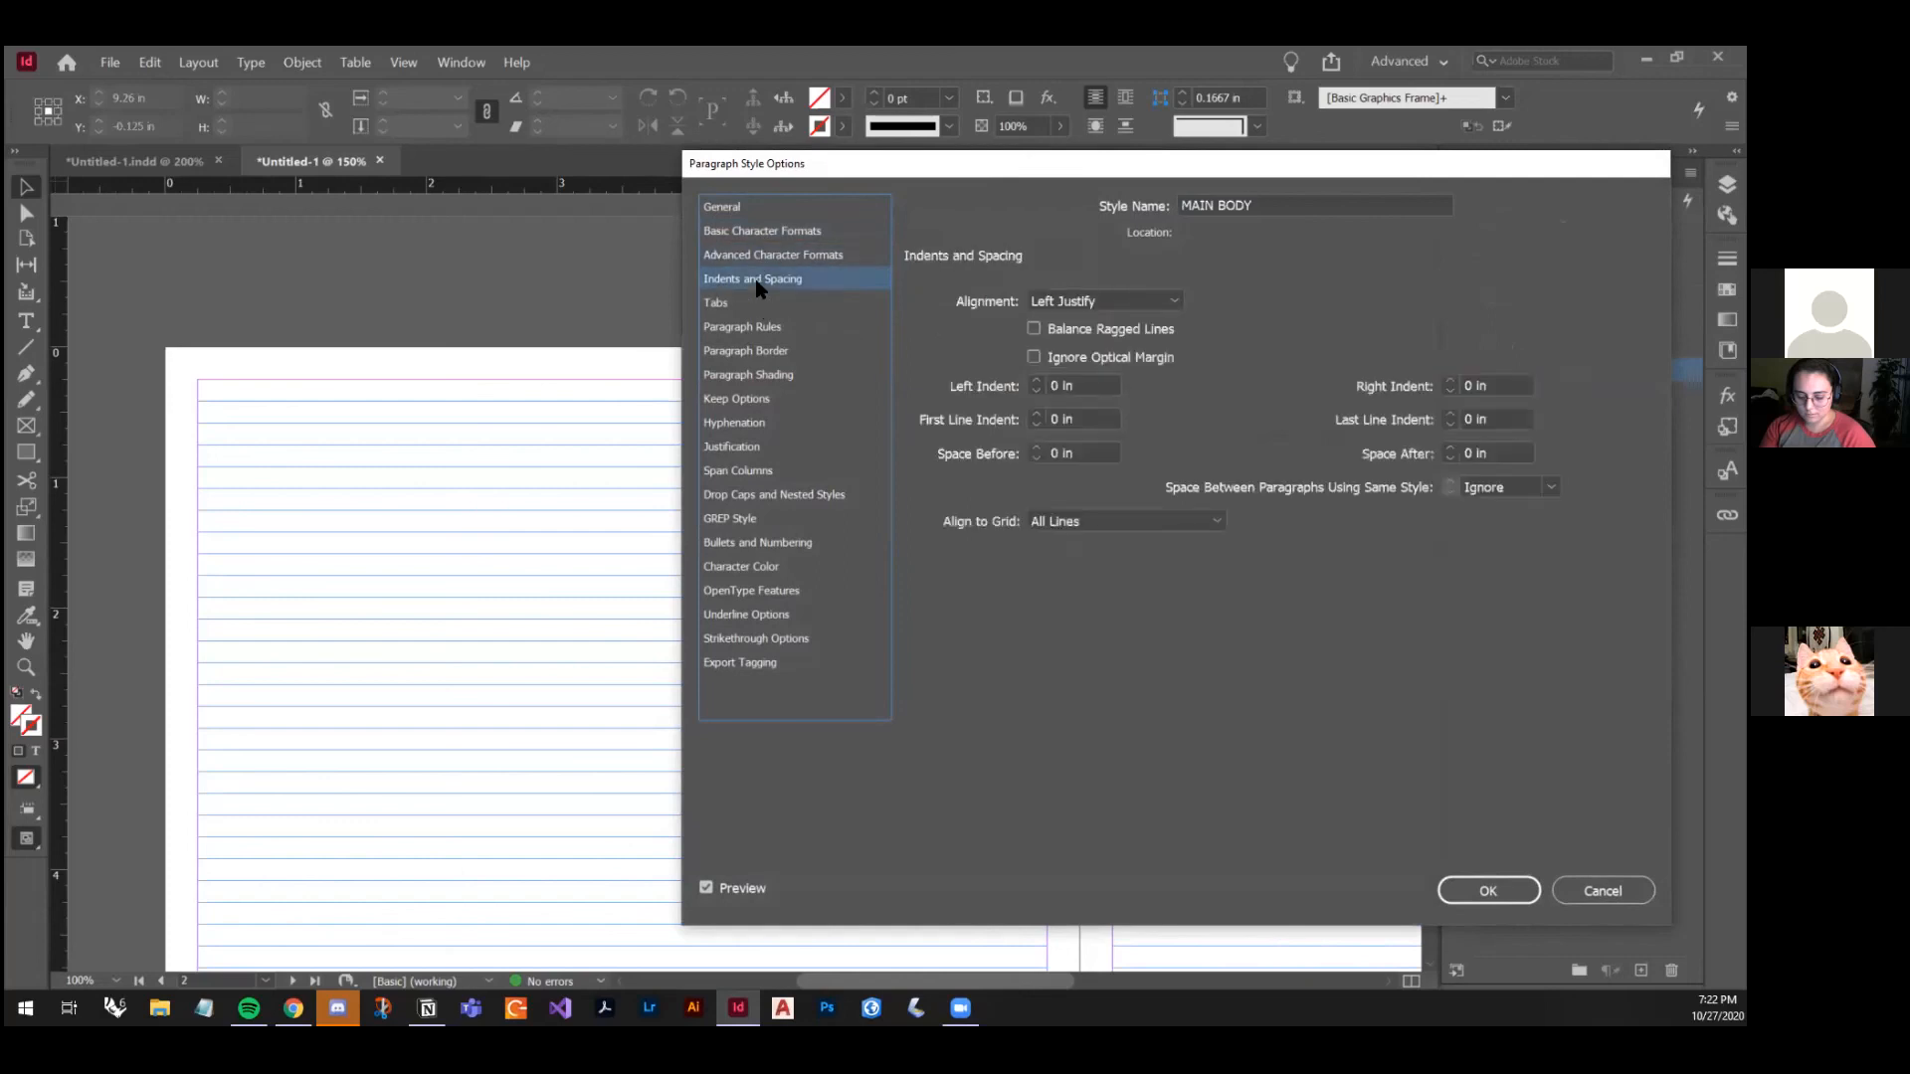
pyautogui.click(1164, 519)
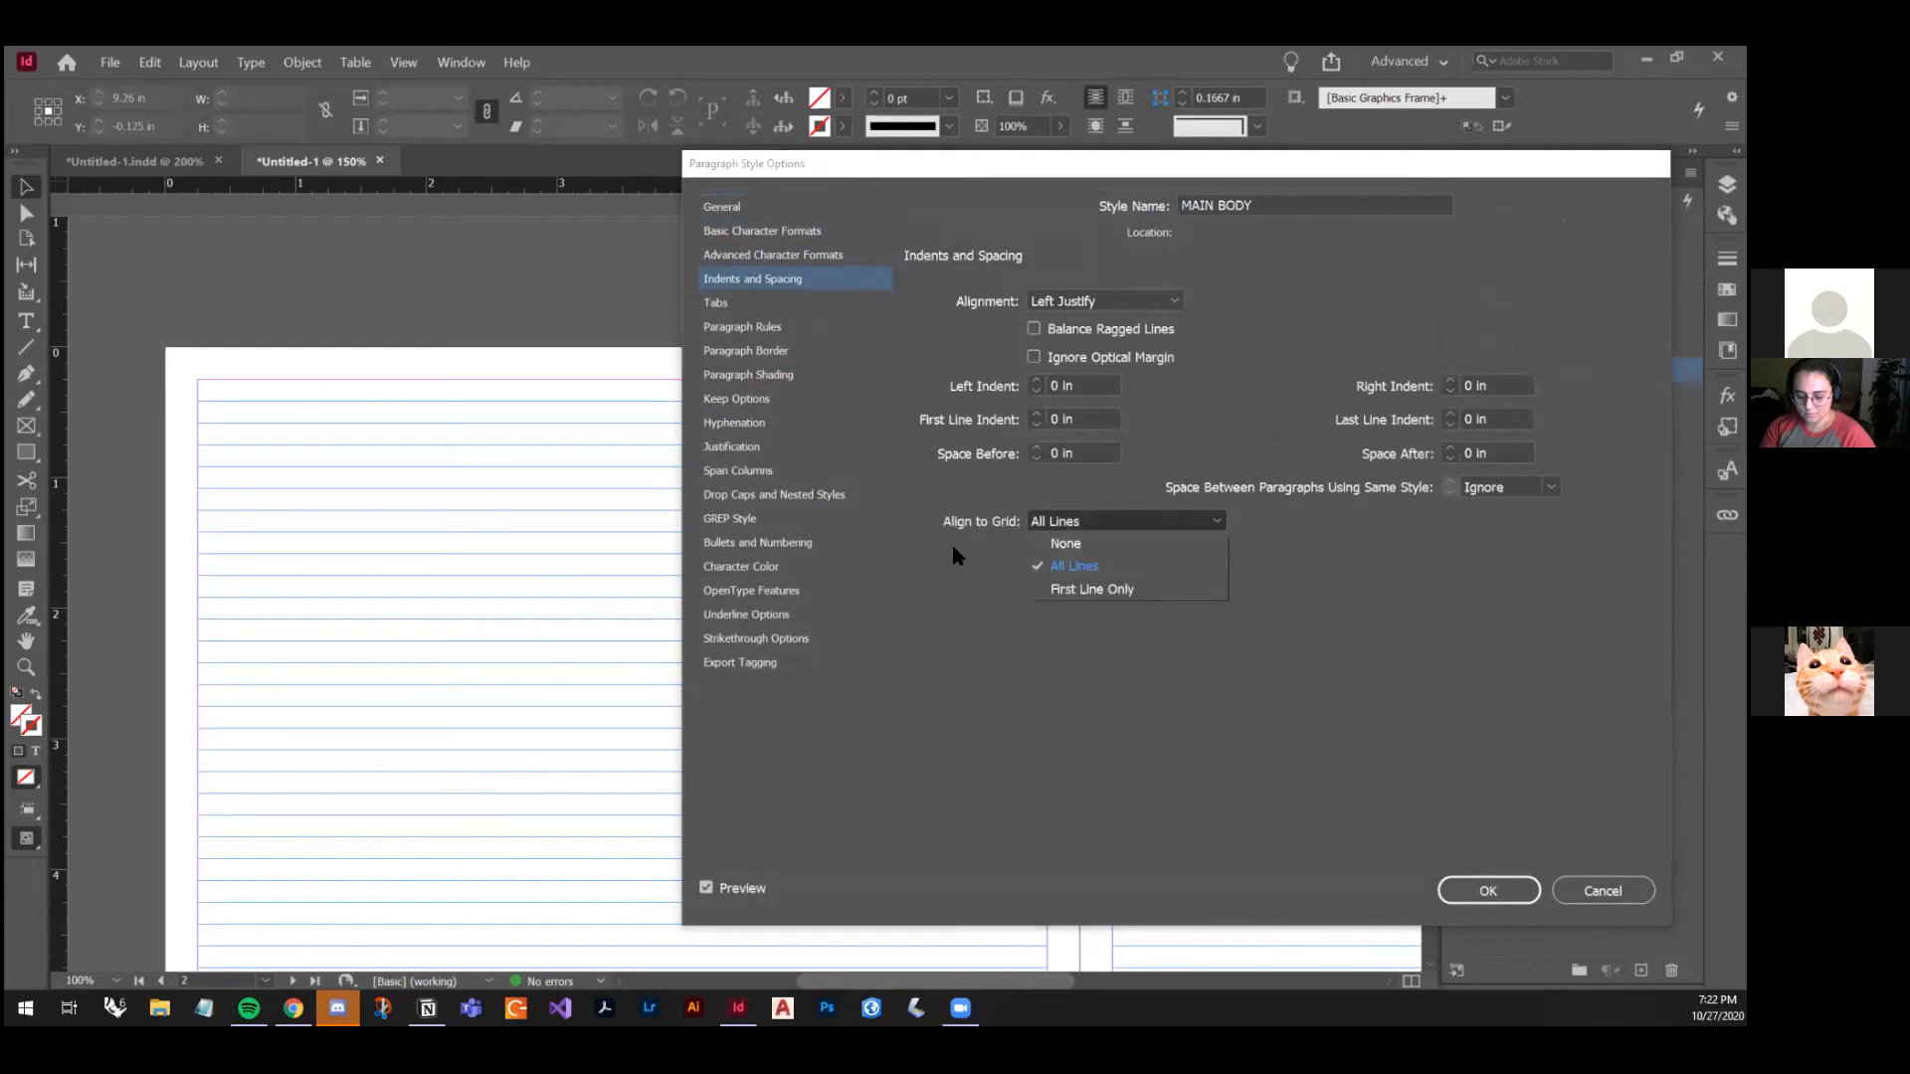
pyautogui.click(1074, 566)
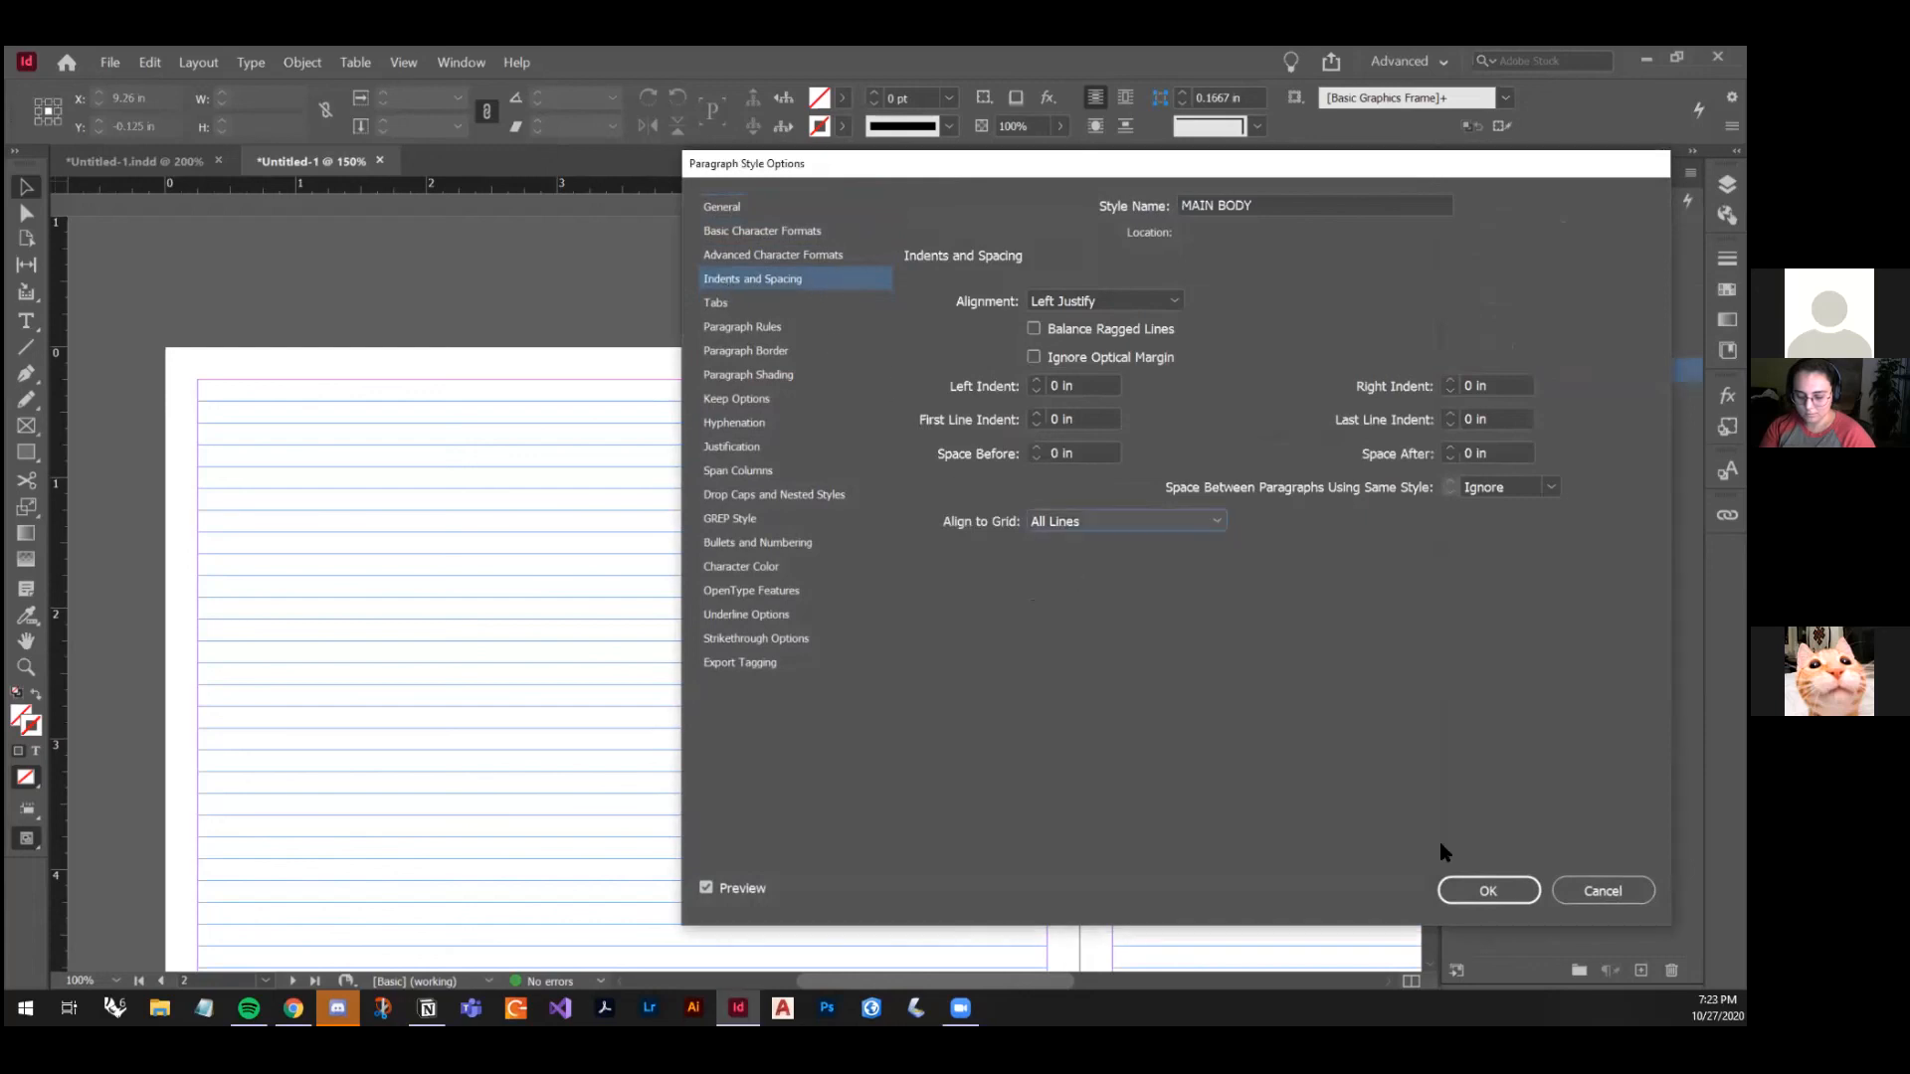
pyautogui.click(1487, 888)
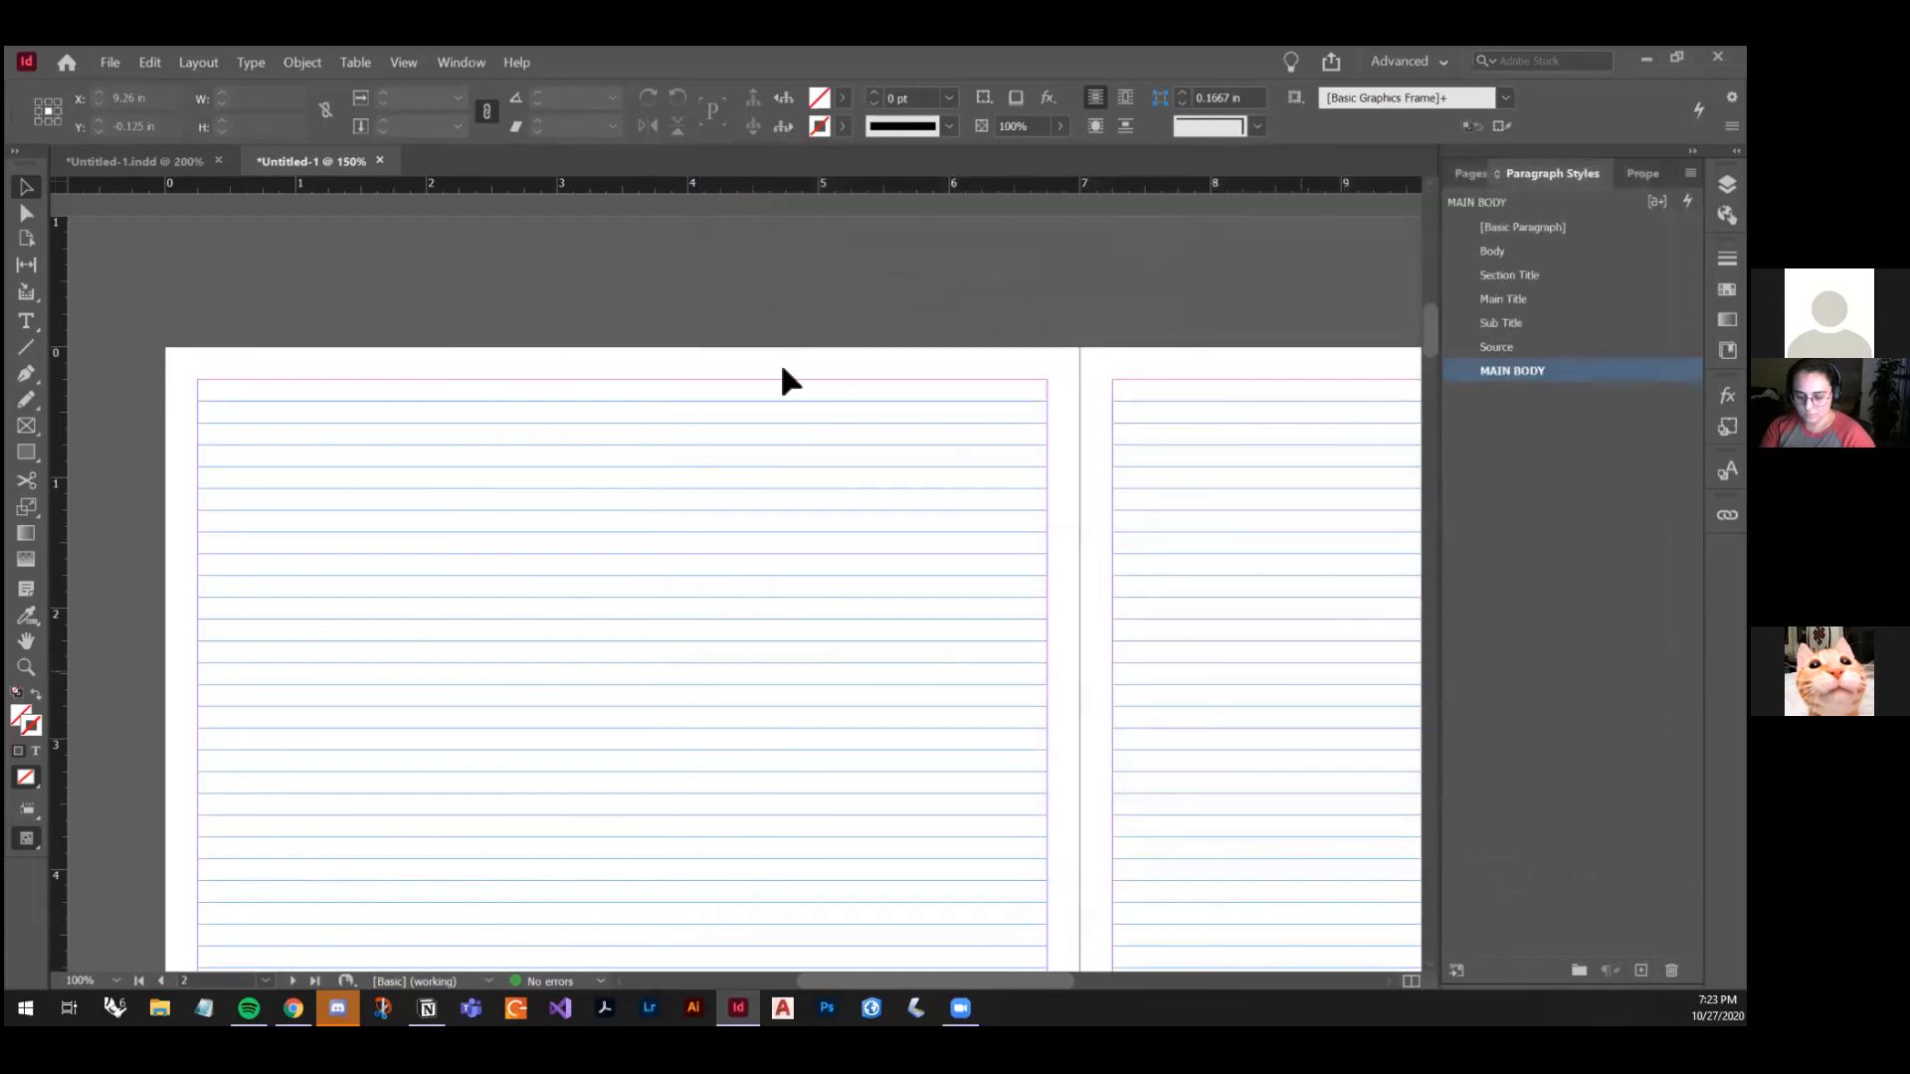
# Step: Create a 6.5 x 3.8333 in text frame from the top margin of page 2, containing the sample text "vfvdbdbdbdbdbd"
pyautogui.click(26, 320)
pyautogui.moveTo(196, 383); pyautogui.dragTo(1046, 881)
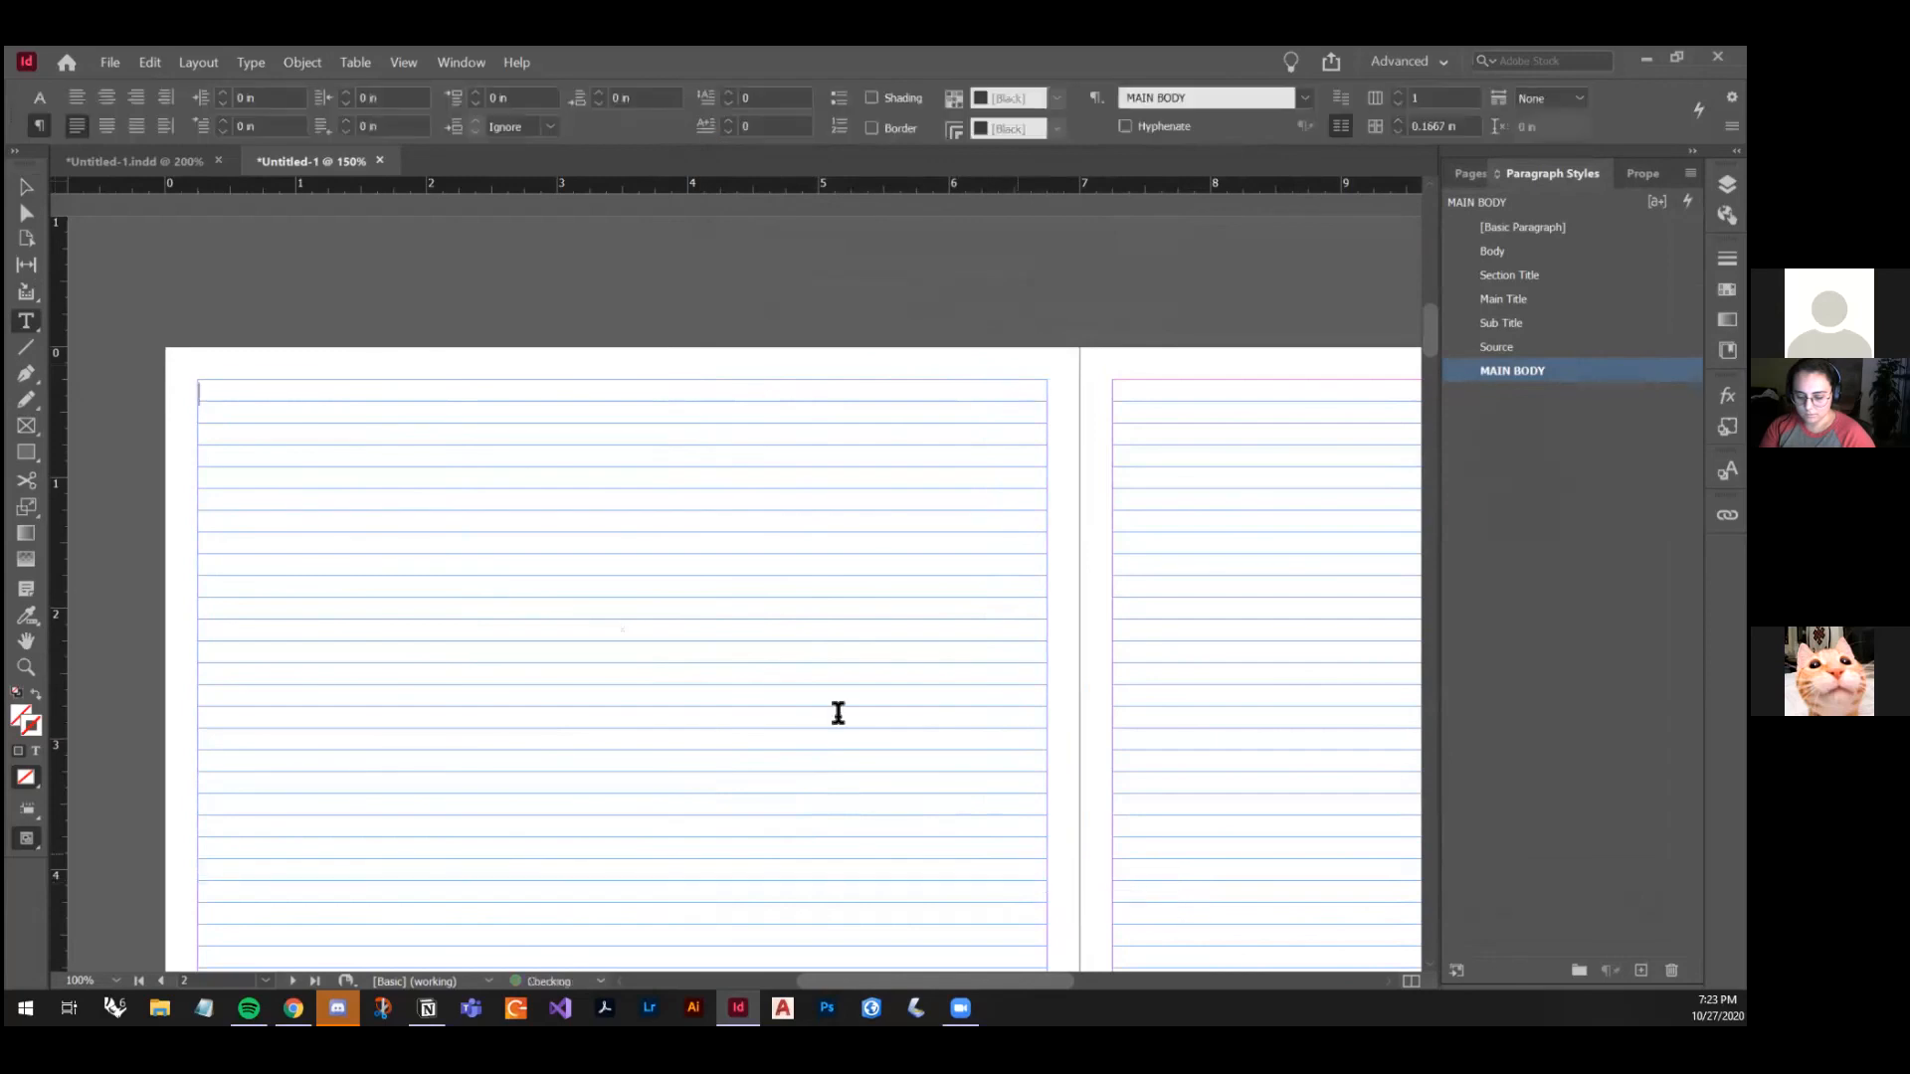
pyautogui.write('vfvdbdbdbdbdbd')
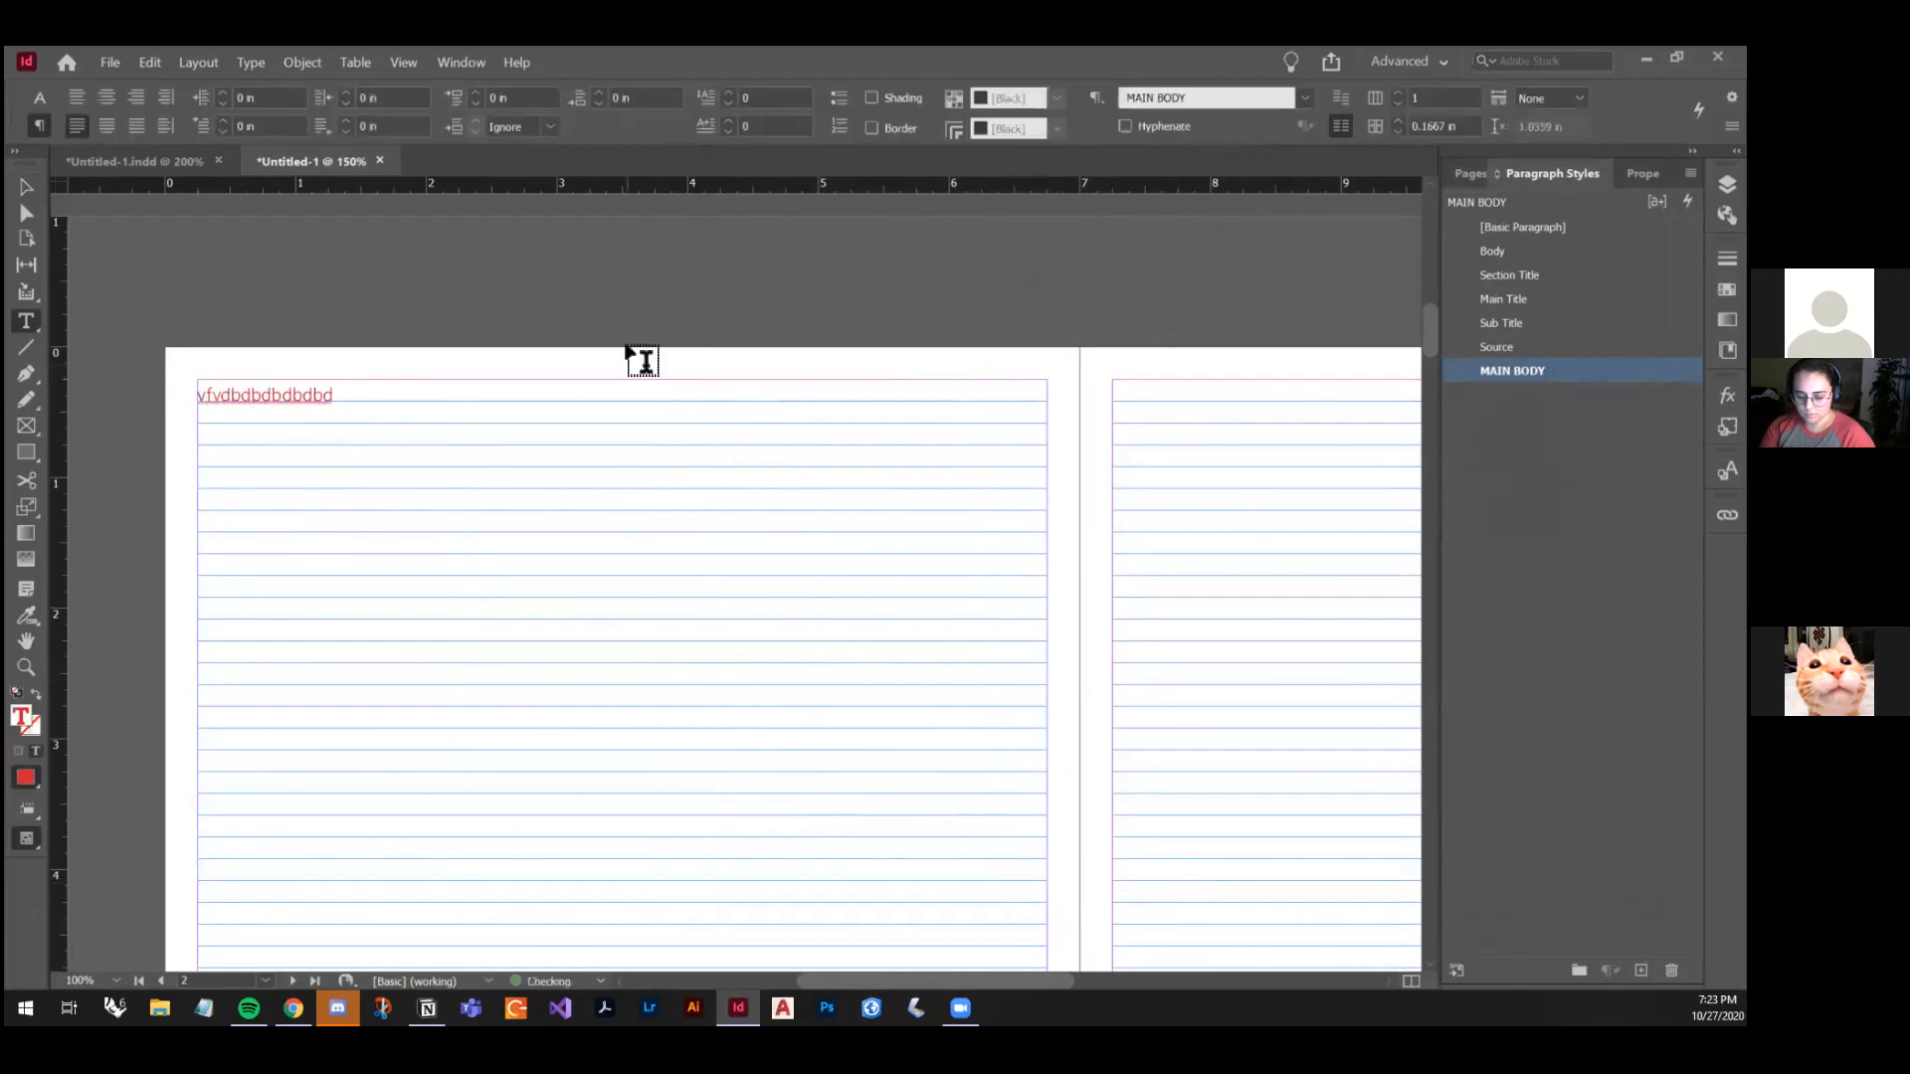
pyautogui.click(26, 186)
pyautogui.moveTo(307, 398); pyautogui.dragTo(264, 410)
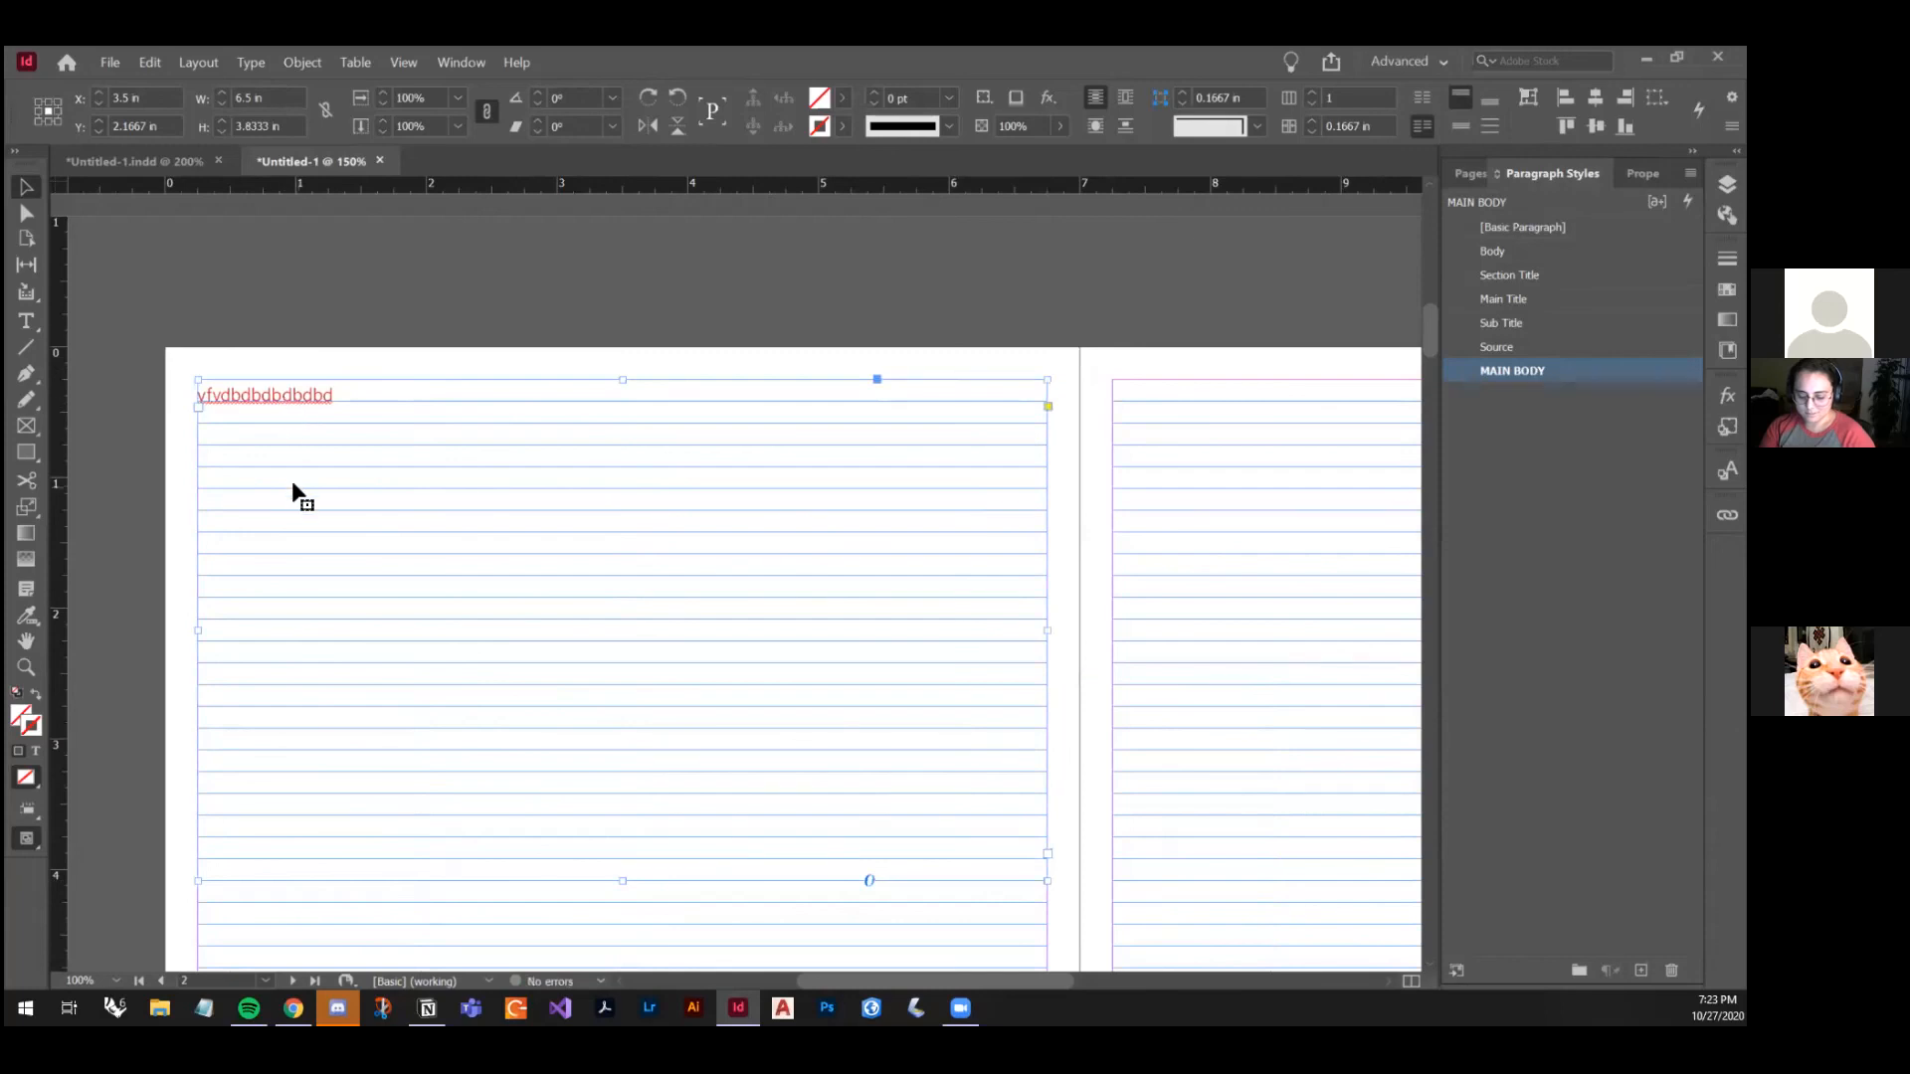
# Step: Move the body text frame on page 1 down to Y 5.0625 in and apply the MAIN BODY style to it
pyautogui.scroll(-4, 167, 504)
pyautogui.scroll(3, 887, 360)
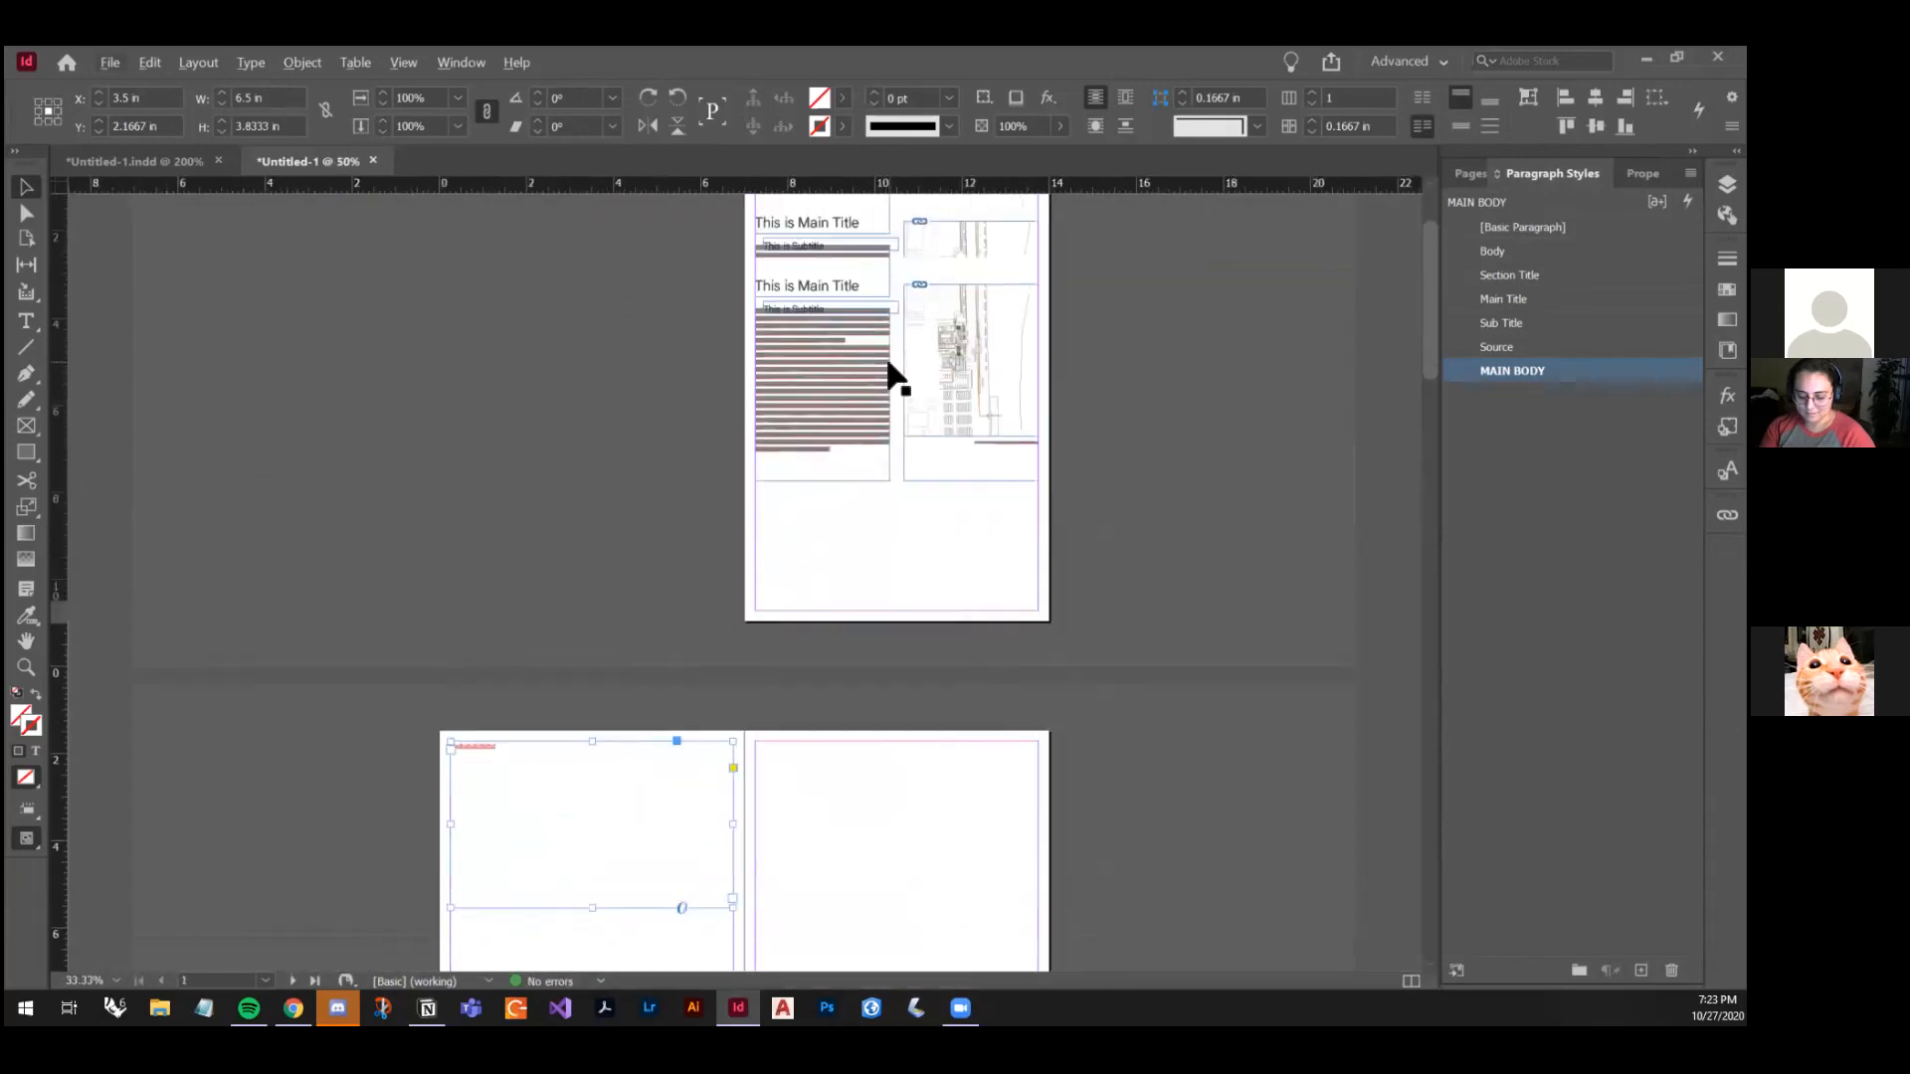
pyautogui.scroll(1, 890, 372)
pyautogui.scroll(3, 889, 372)
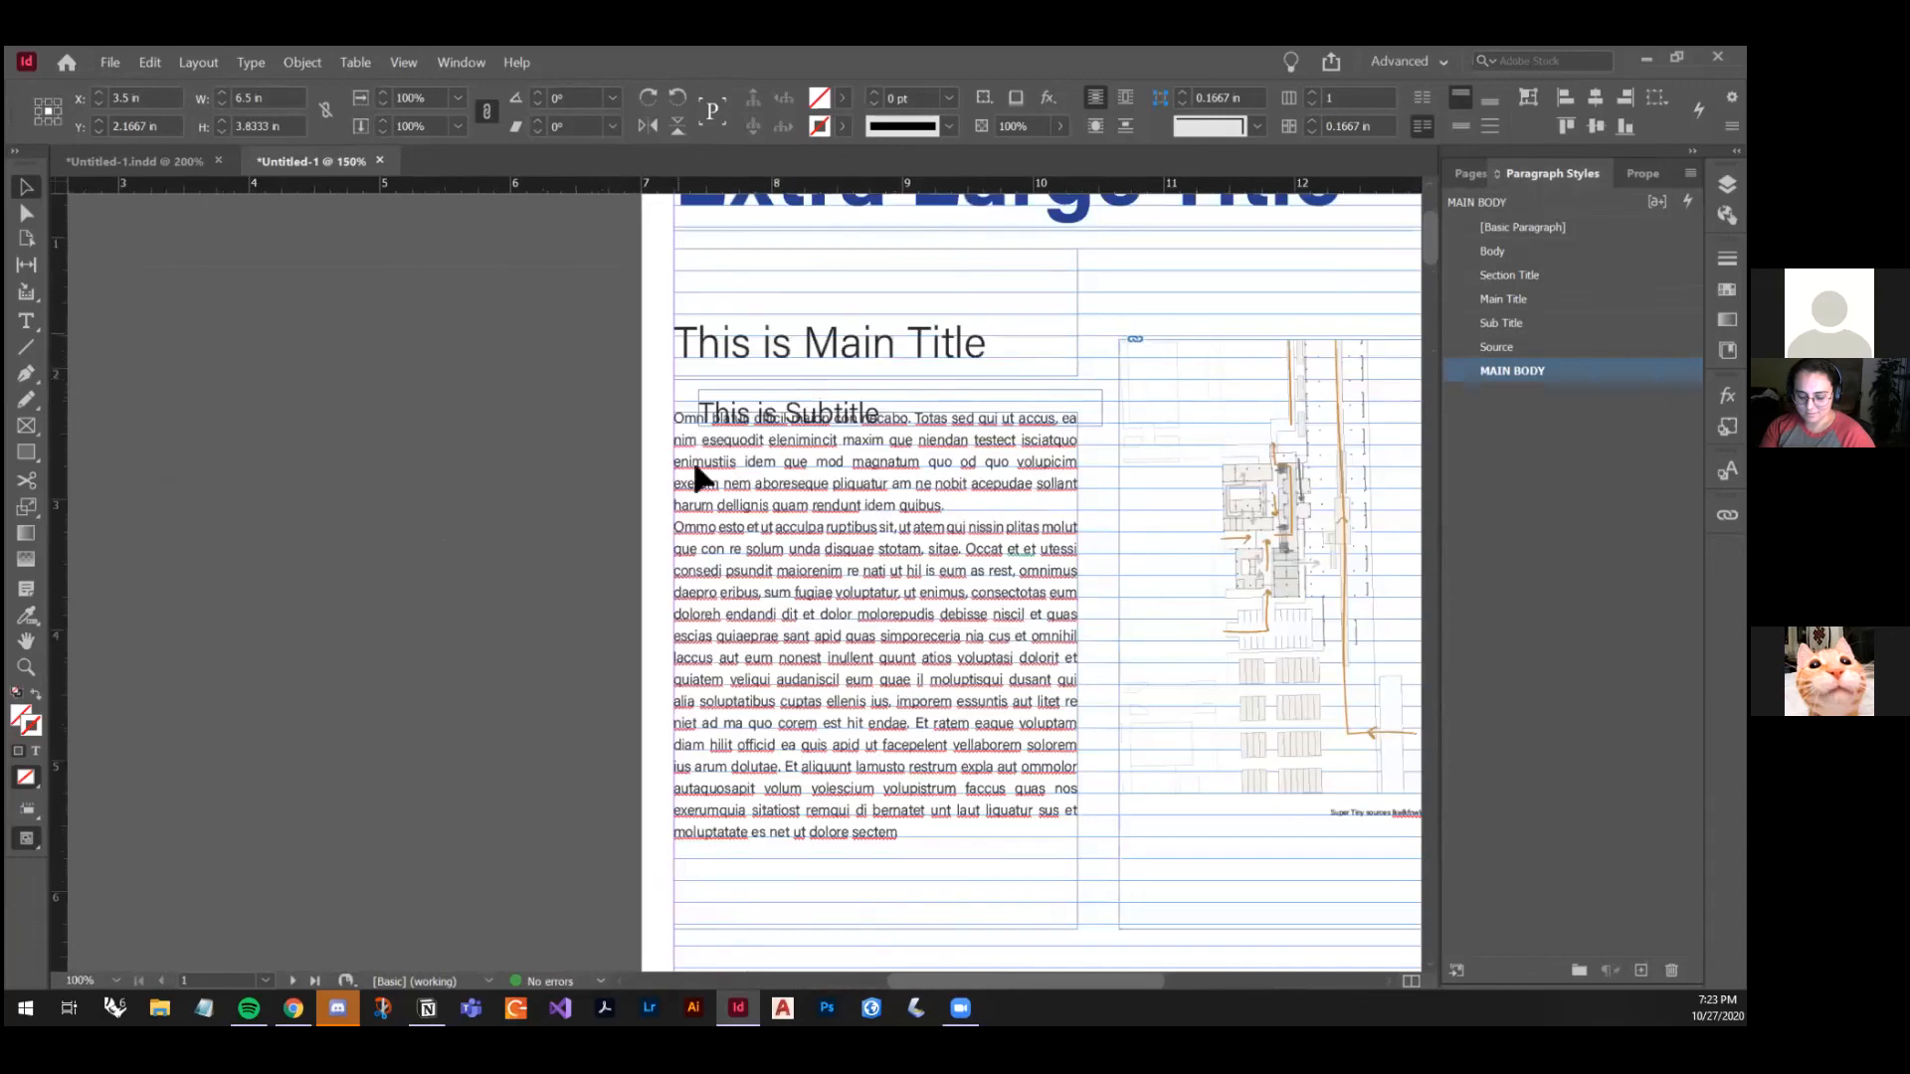
pyautogui.hscroll(3, 693, 458)
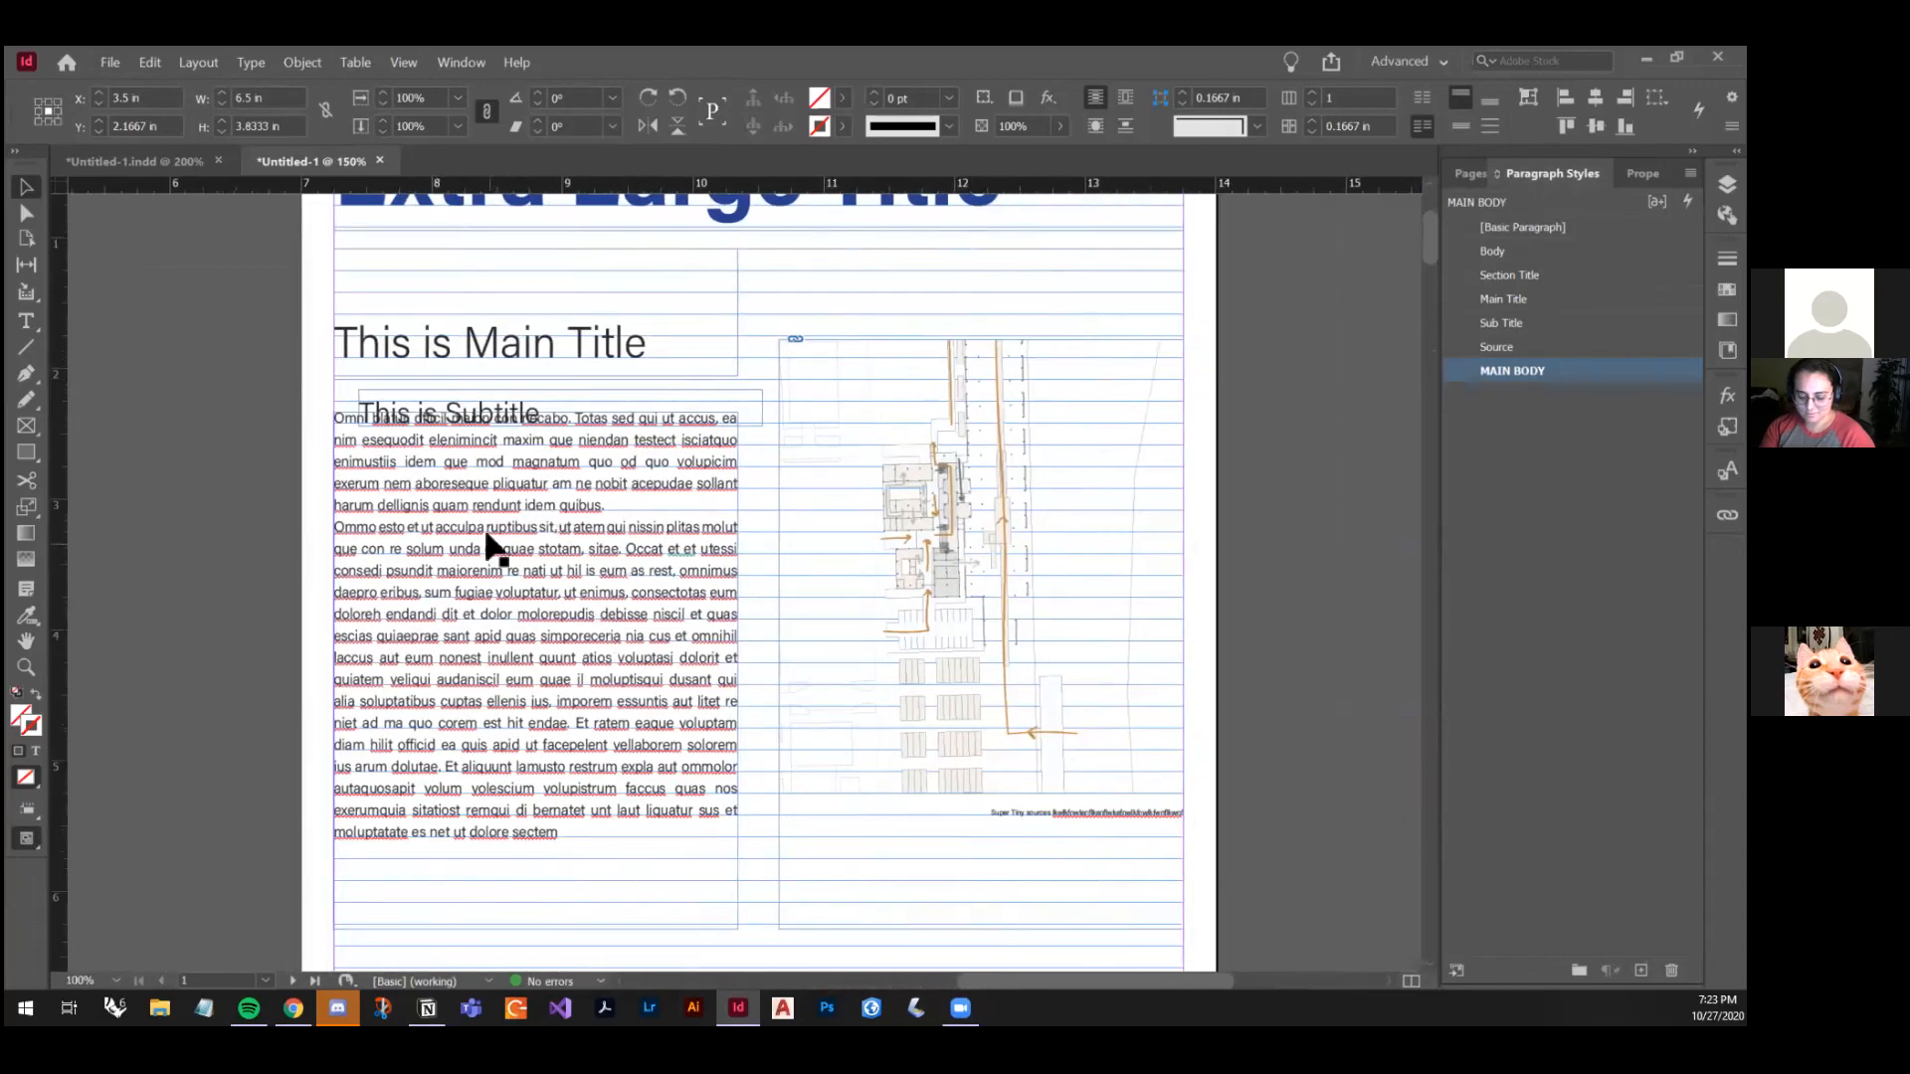
pyautogui.click(485, 534)
pyautogui.moveTo(477, 488); pyautogui.dragTo(479, 591)
pyautogui.click(1511, 369)
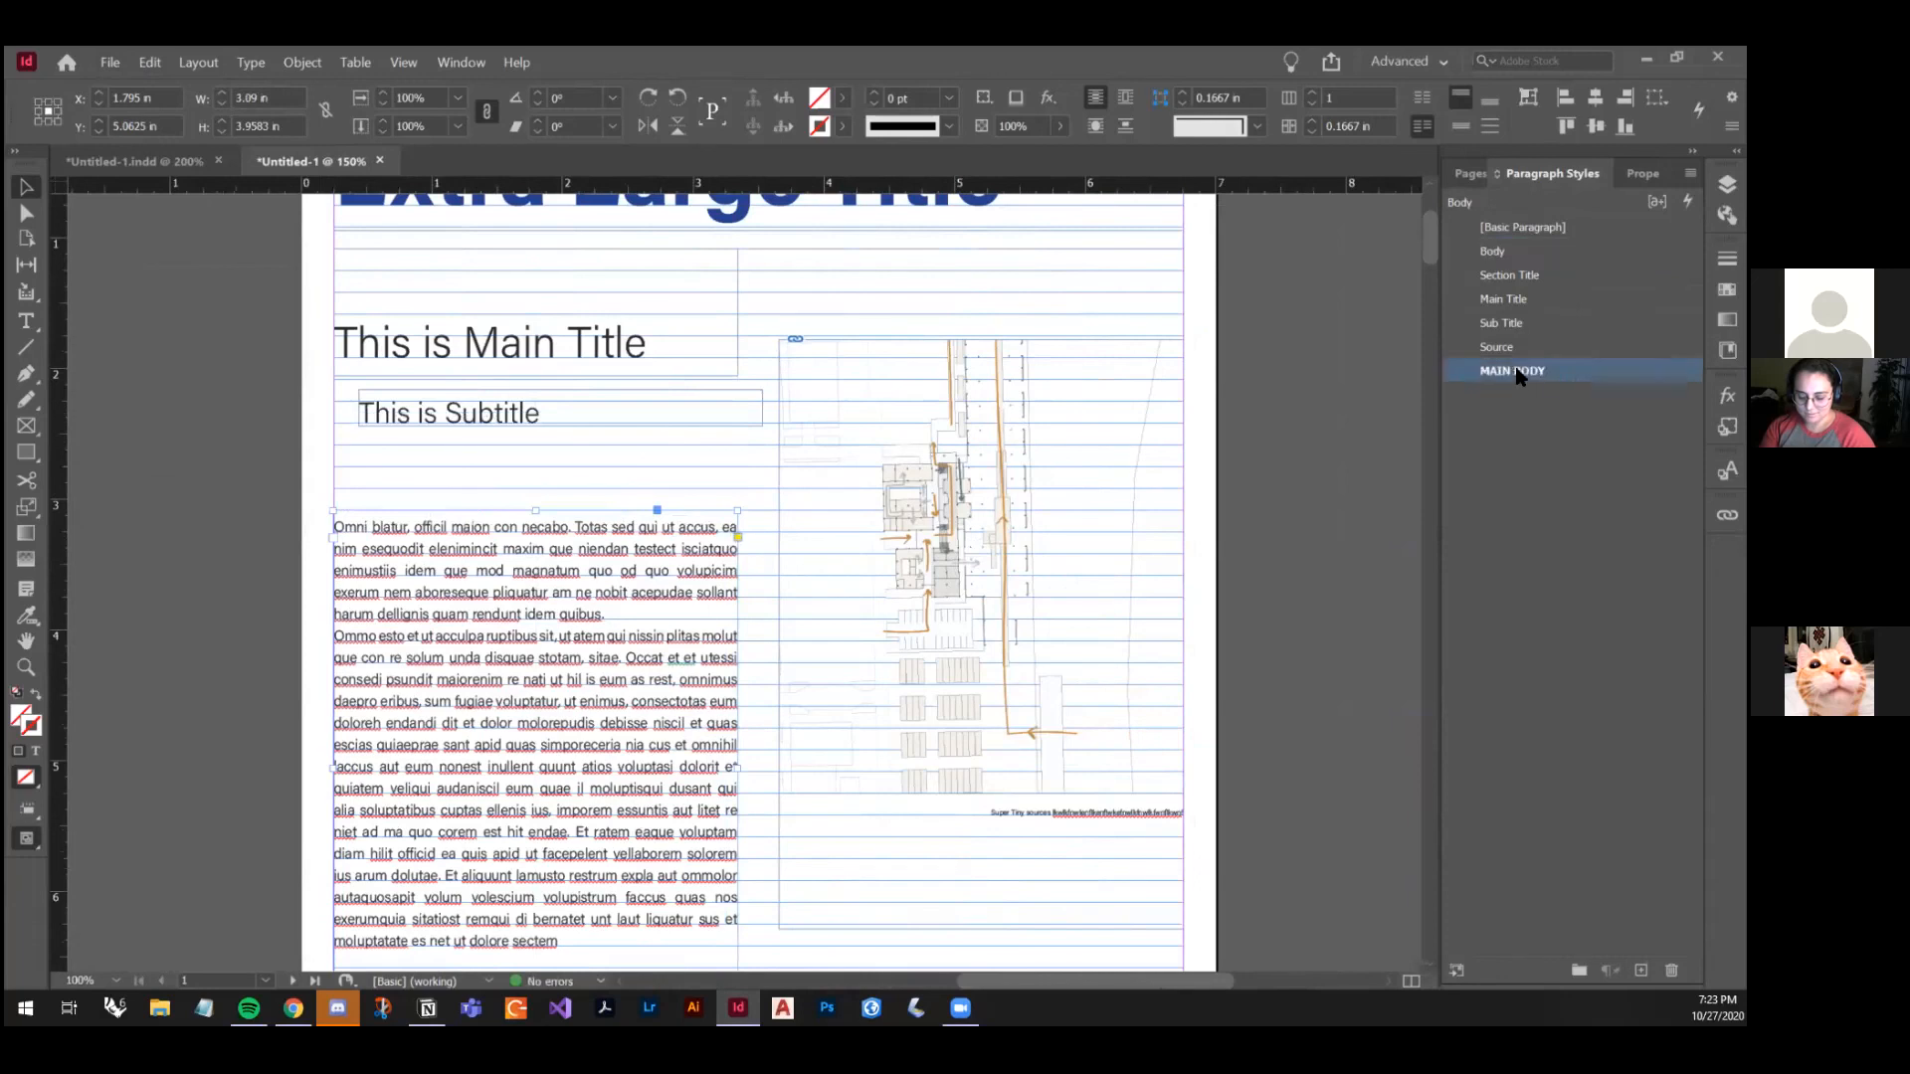
pyautogui.click(192, 503)
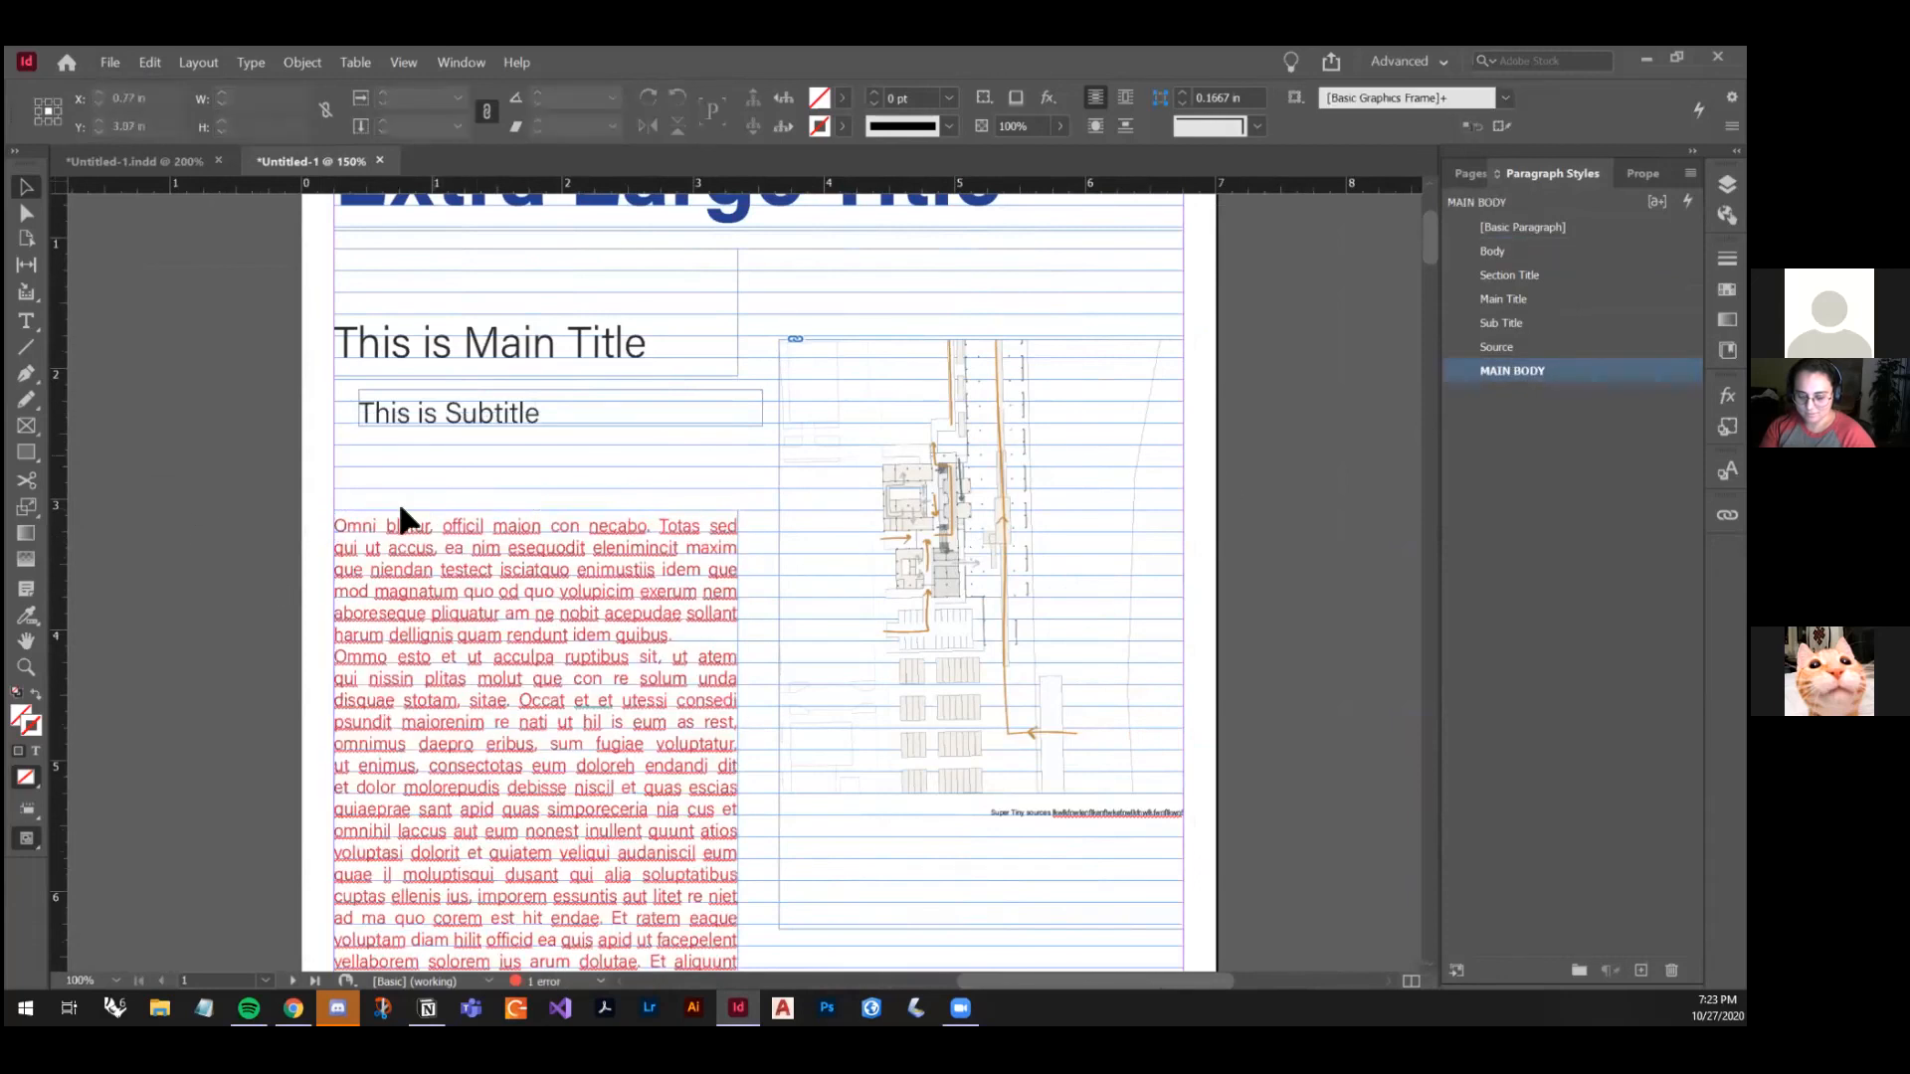
# Step: Move the subtitle frame to X 1.795, Y 2.1944 in, directly under the main title, and apply the MAIN BODY style to it
pyautogui.moveTo(449, 423)
pyautogui.mouseDown()
pyautogui.moveTo(427, 463)
pyautogui.moveTo(427, 408)
pyautogui.mouseUp()
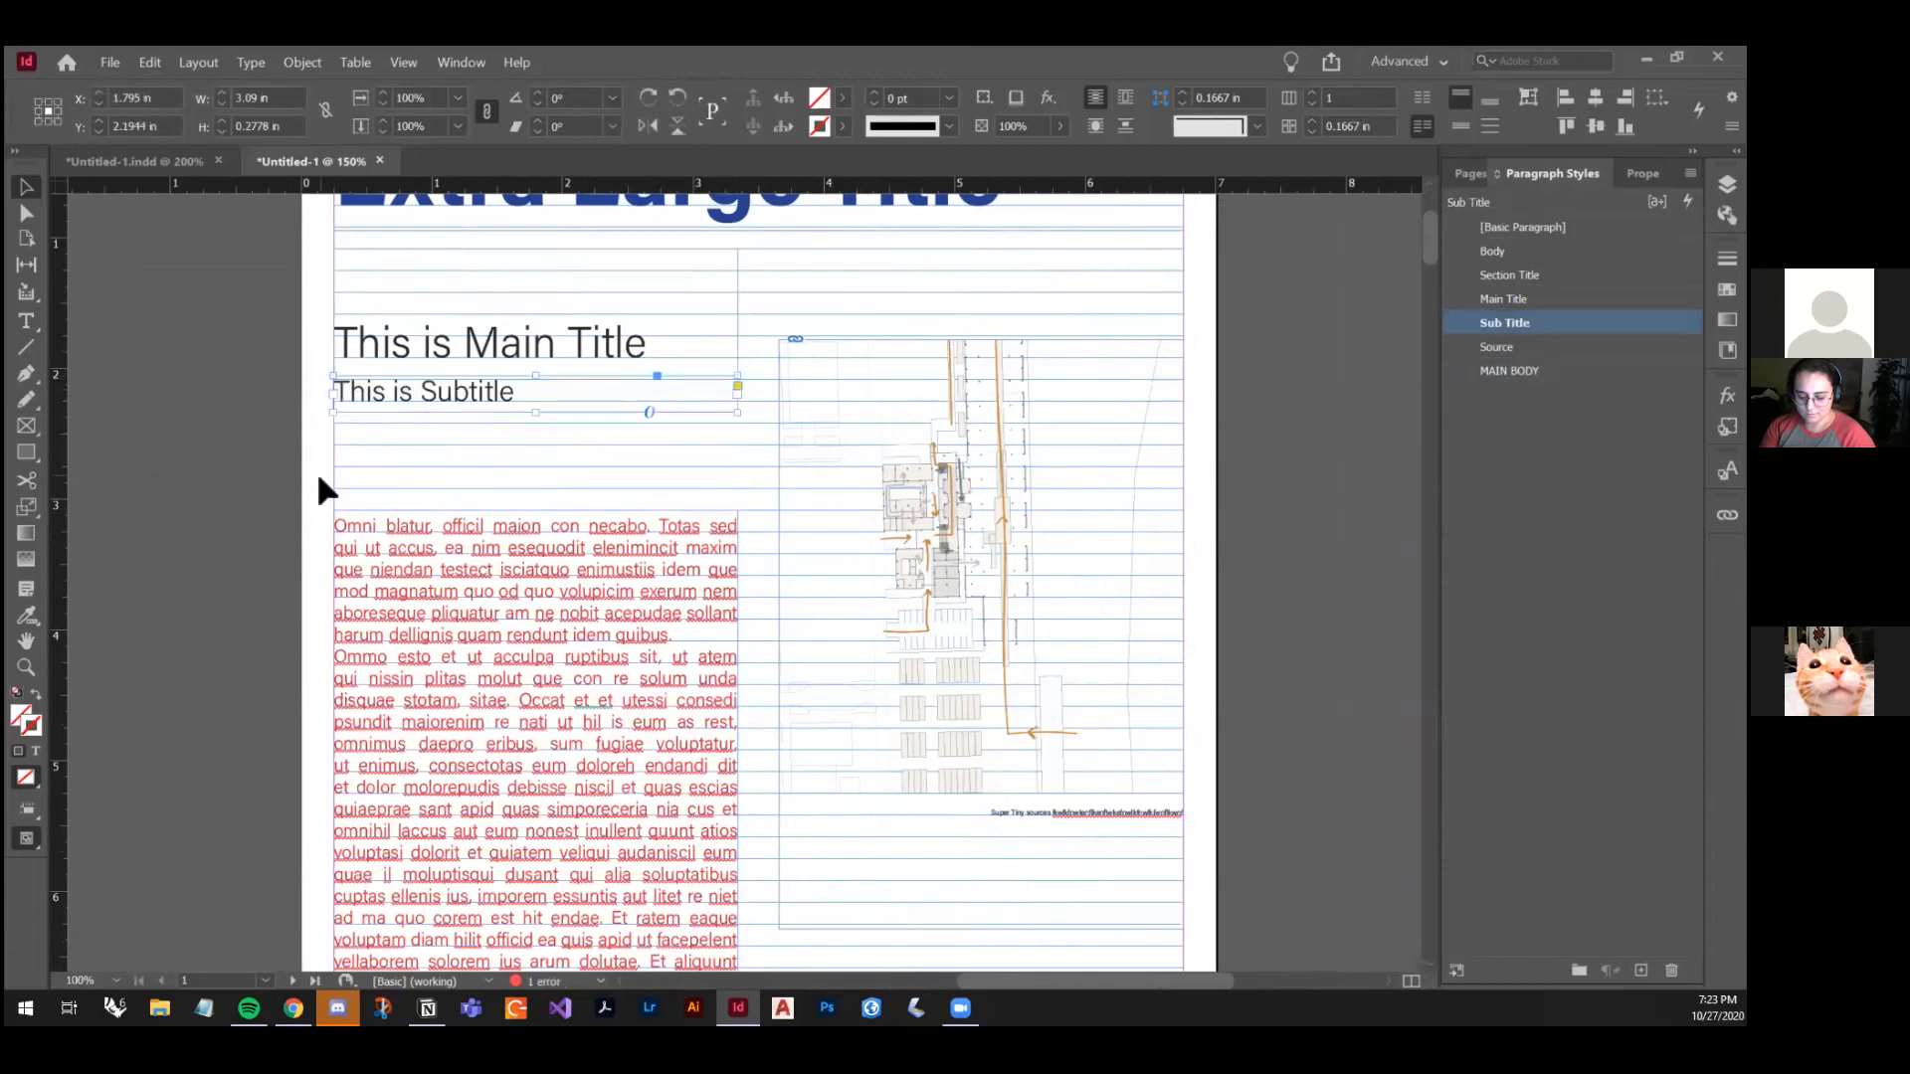
pyautogui.scroll(2, 319, 482)
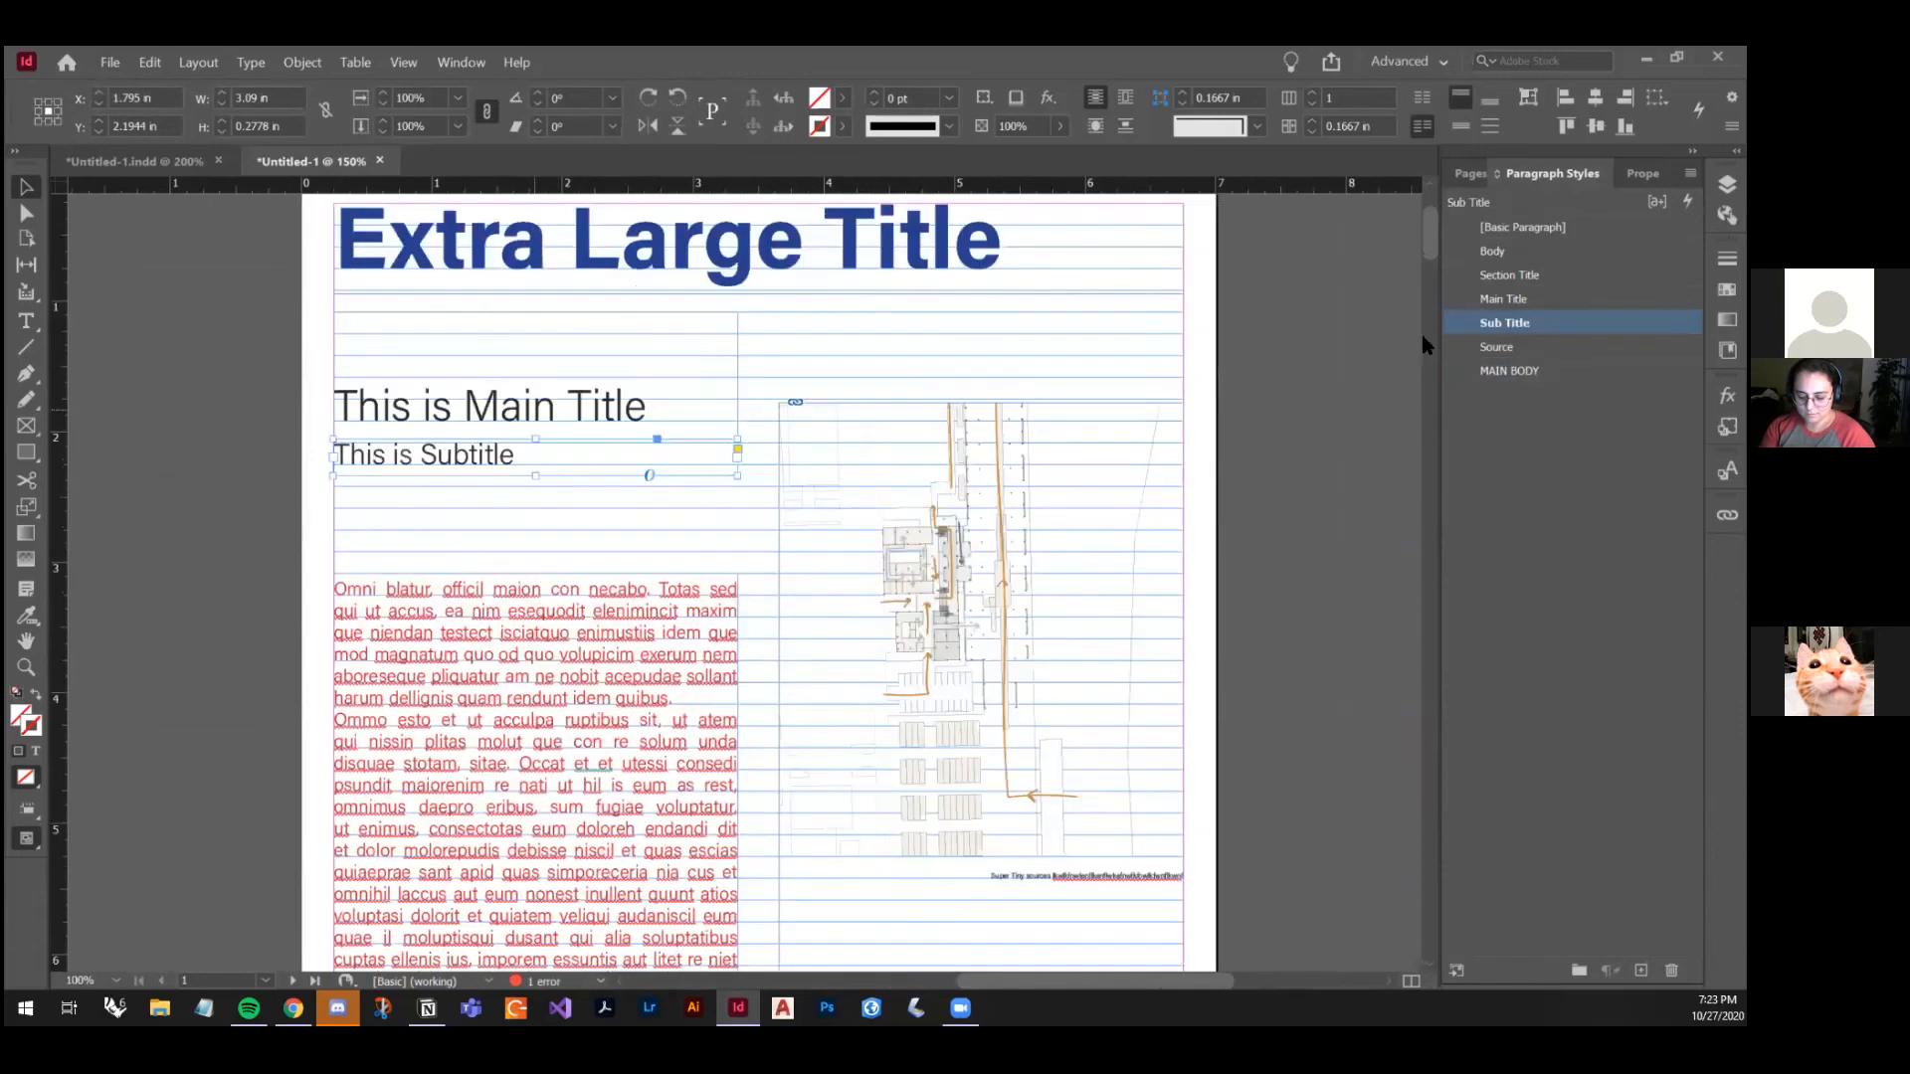
pyautogui.click(1528, 373)
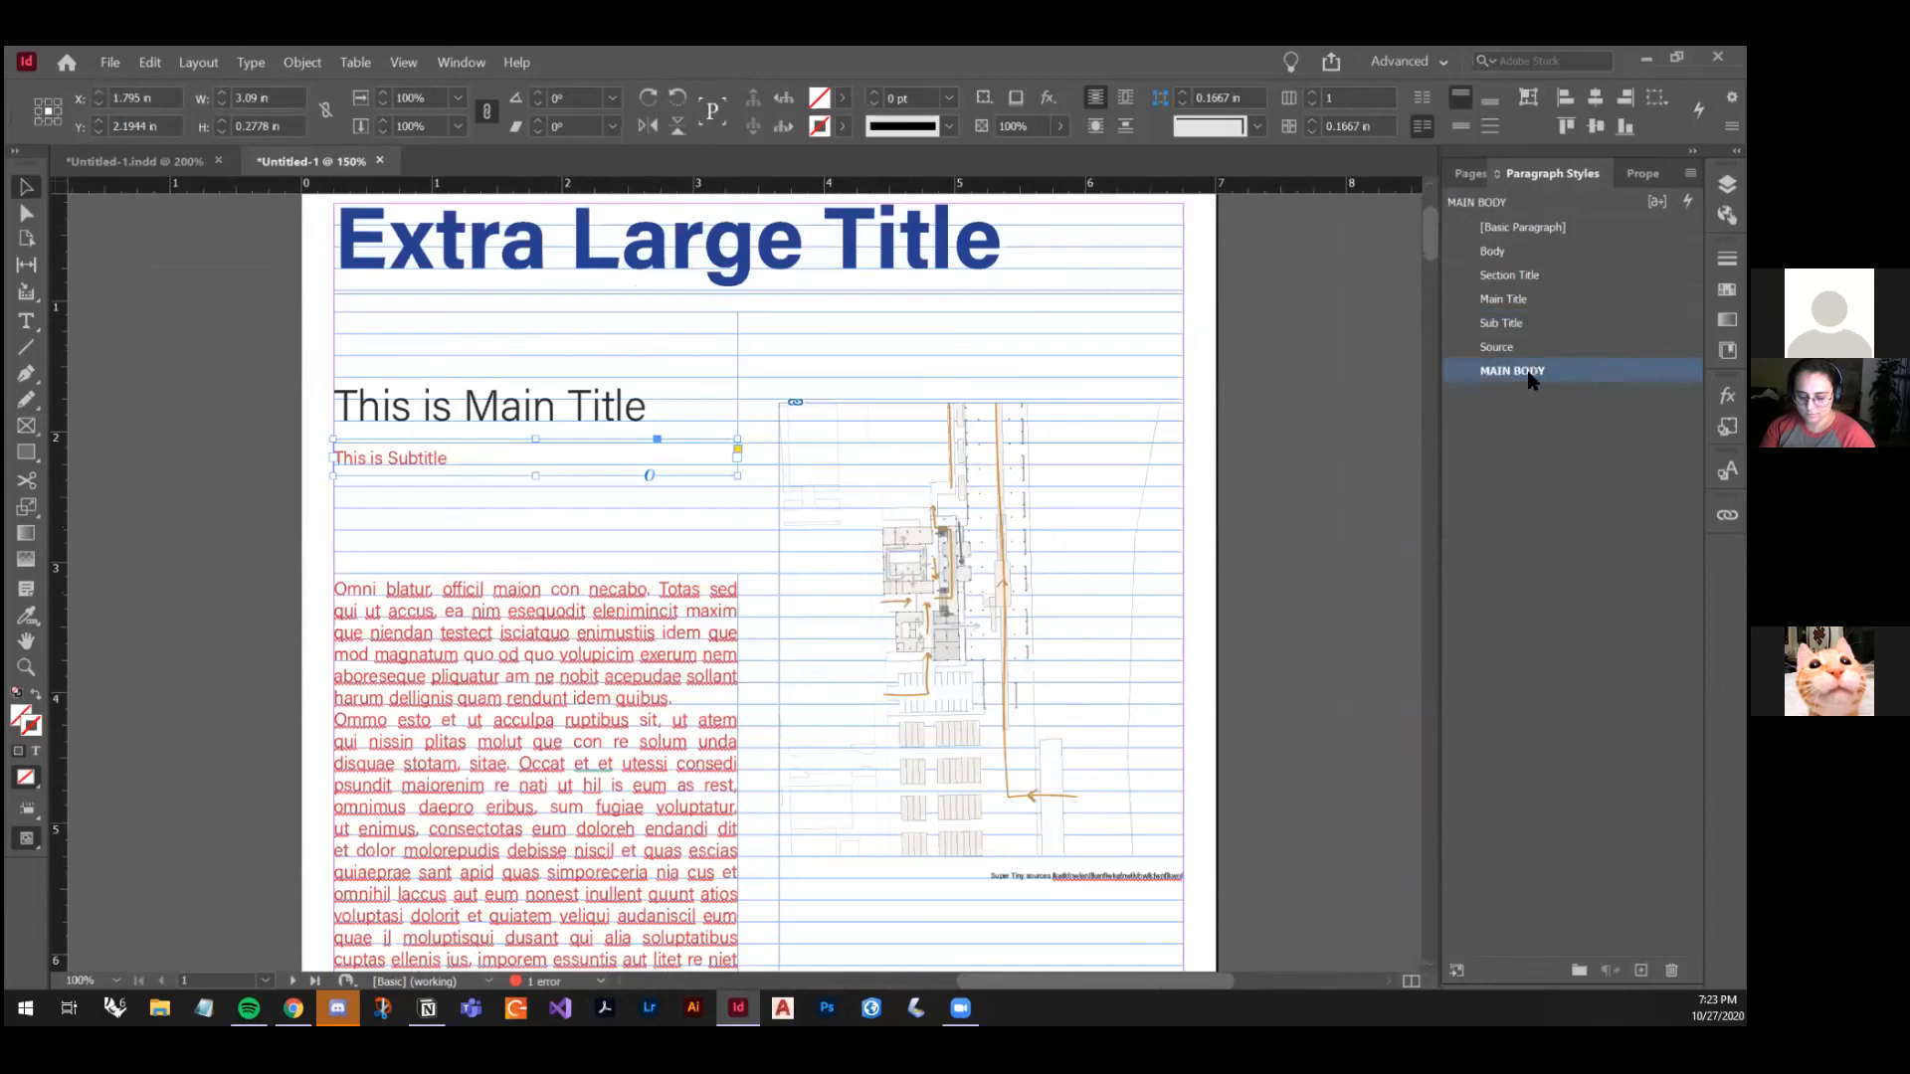
# Step: Create a new paragraph style based on MAIN BODY and name it SUB TITLE
pyautogui.click(1641, 970)
pyautogui.doubleClick(1512, 394)
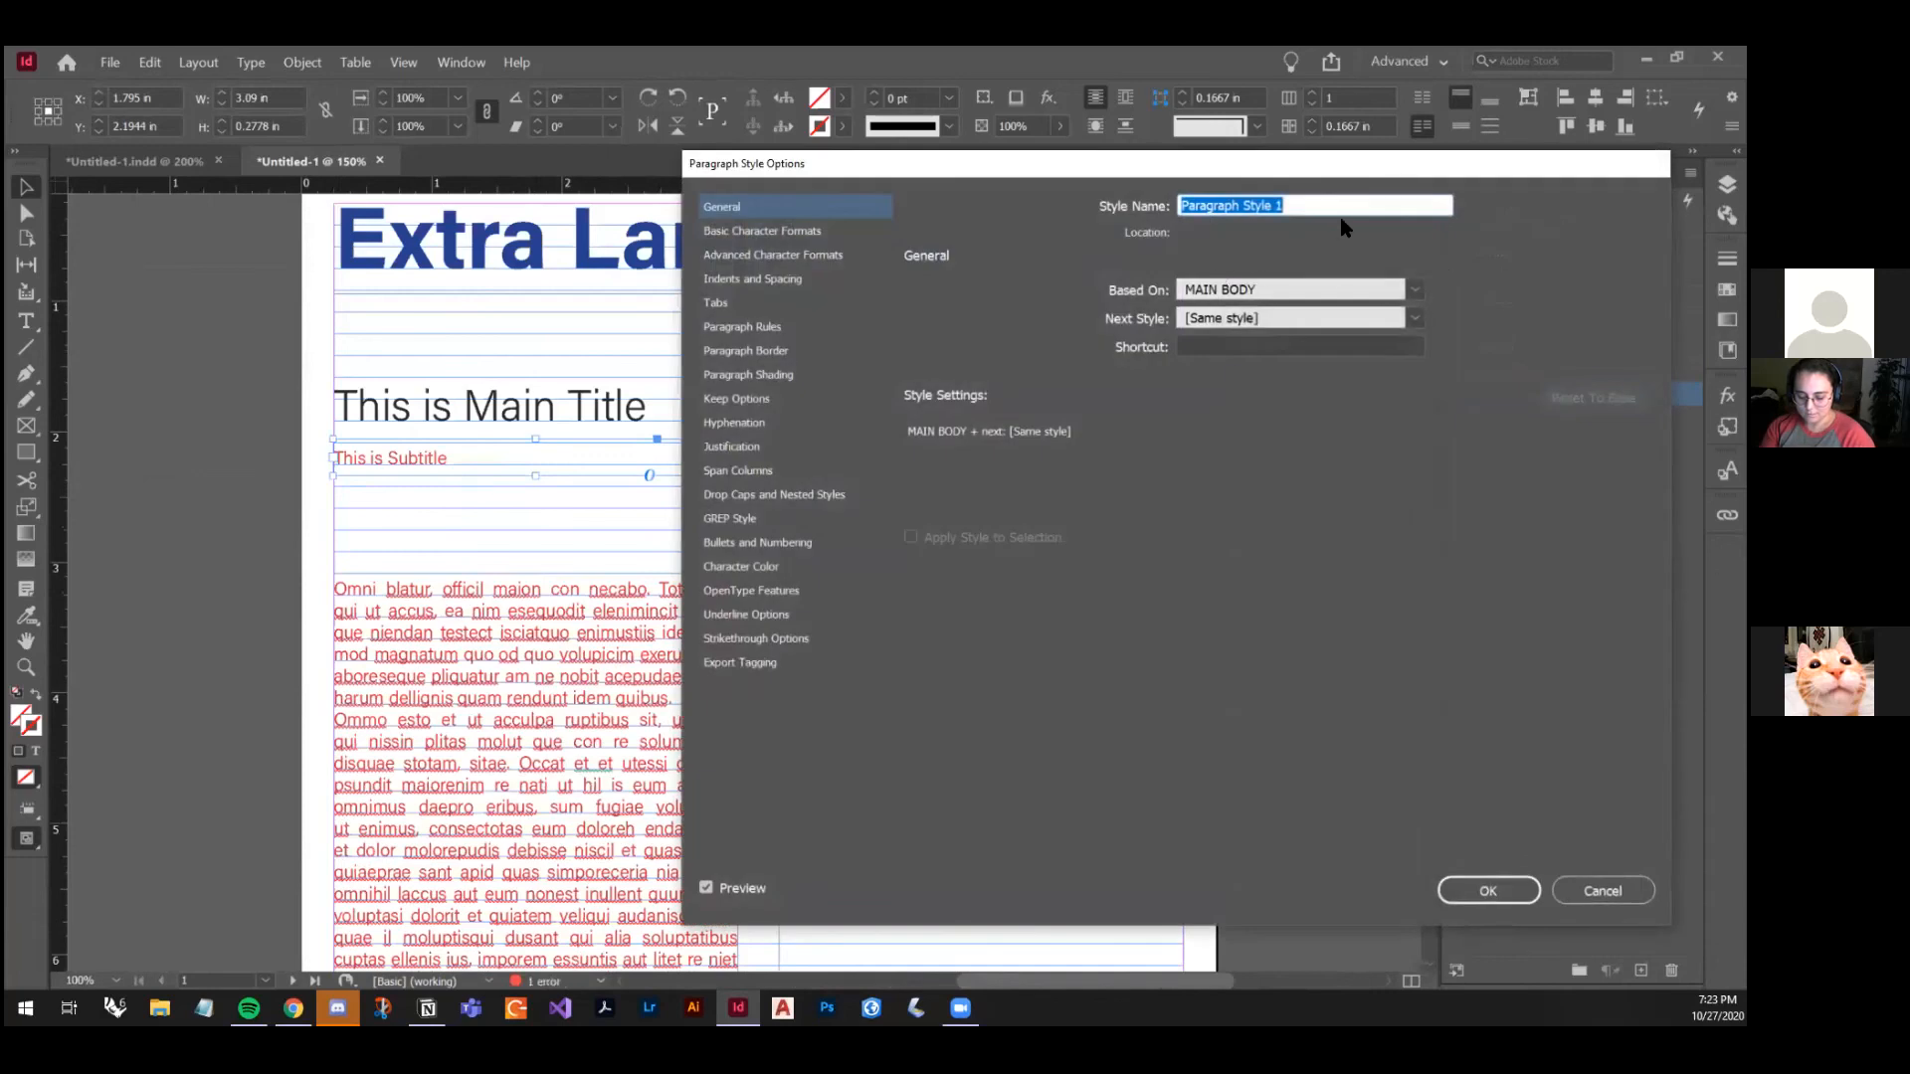
pyautogui.write('SUB TITLE')
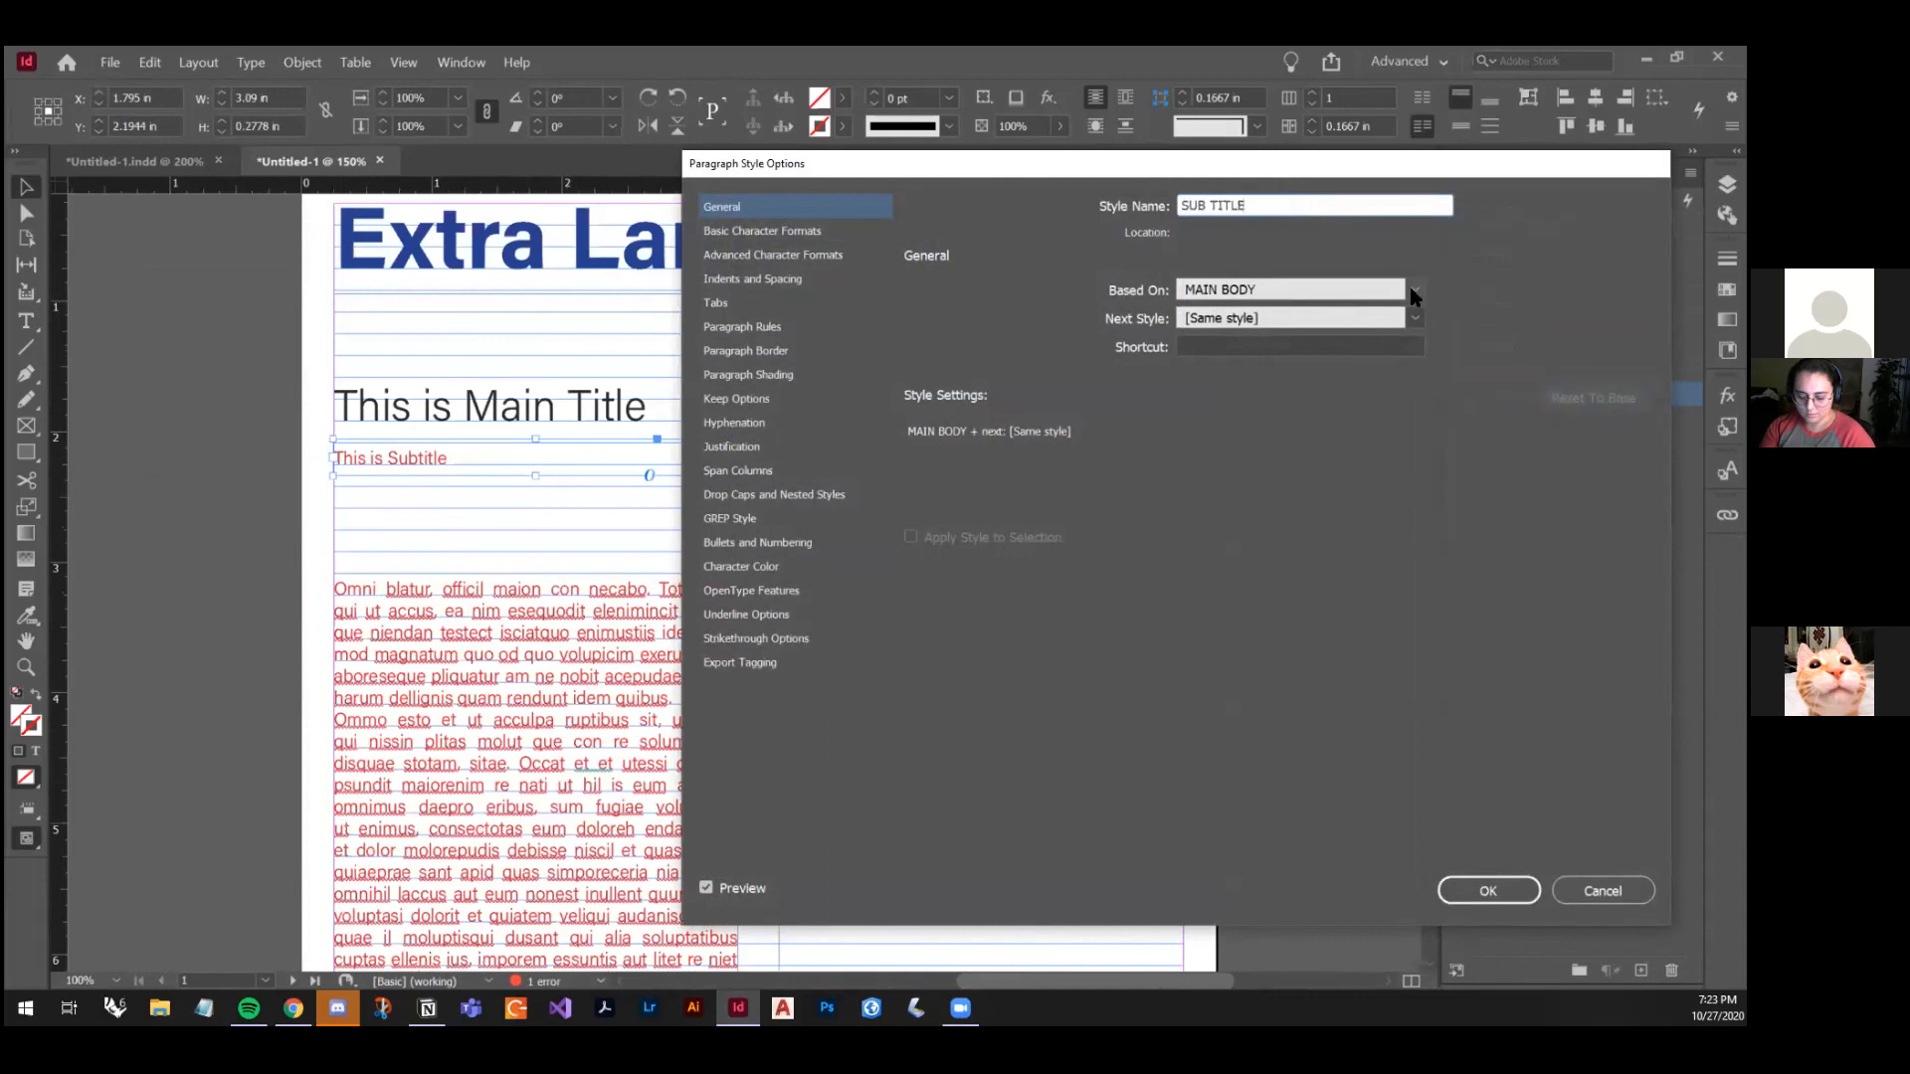
# Step: Set the SUB TITLE style's font size to 30 pt and its leading to 36 pt
pyautogui.click(760, 235)
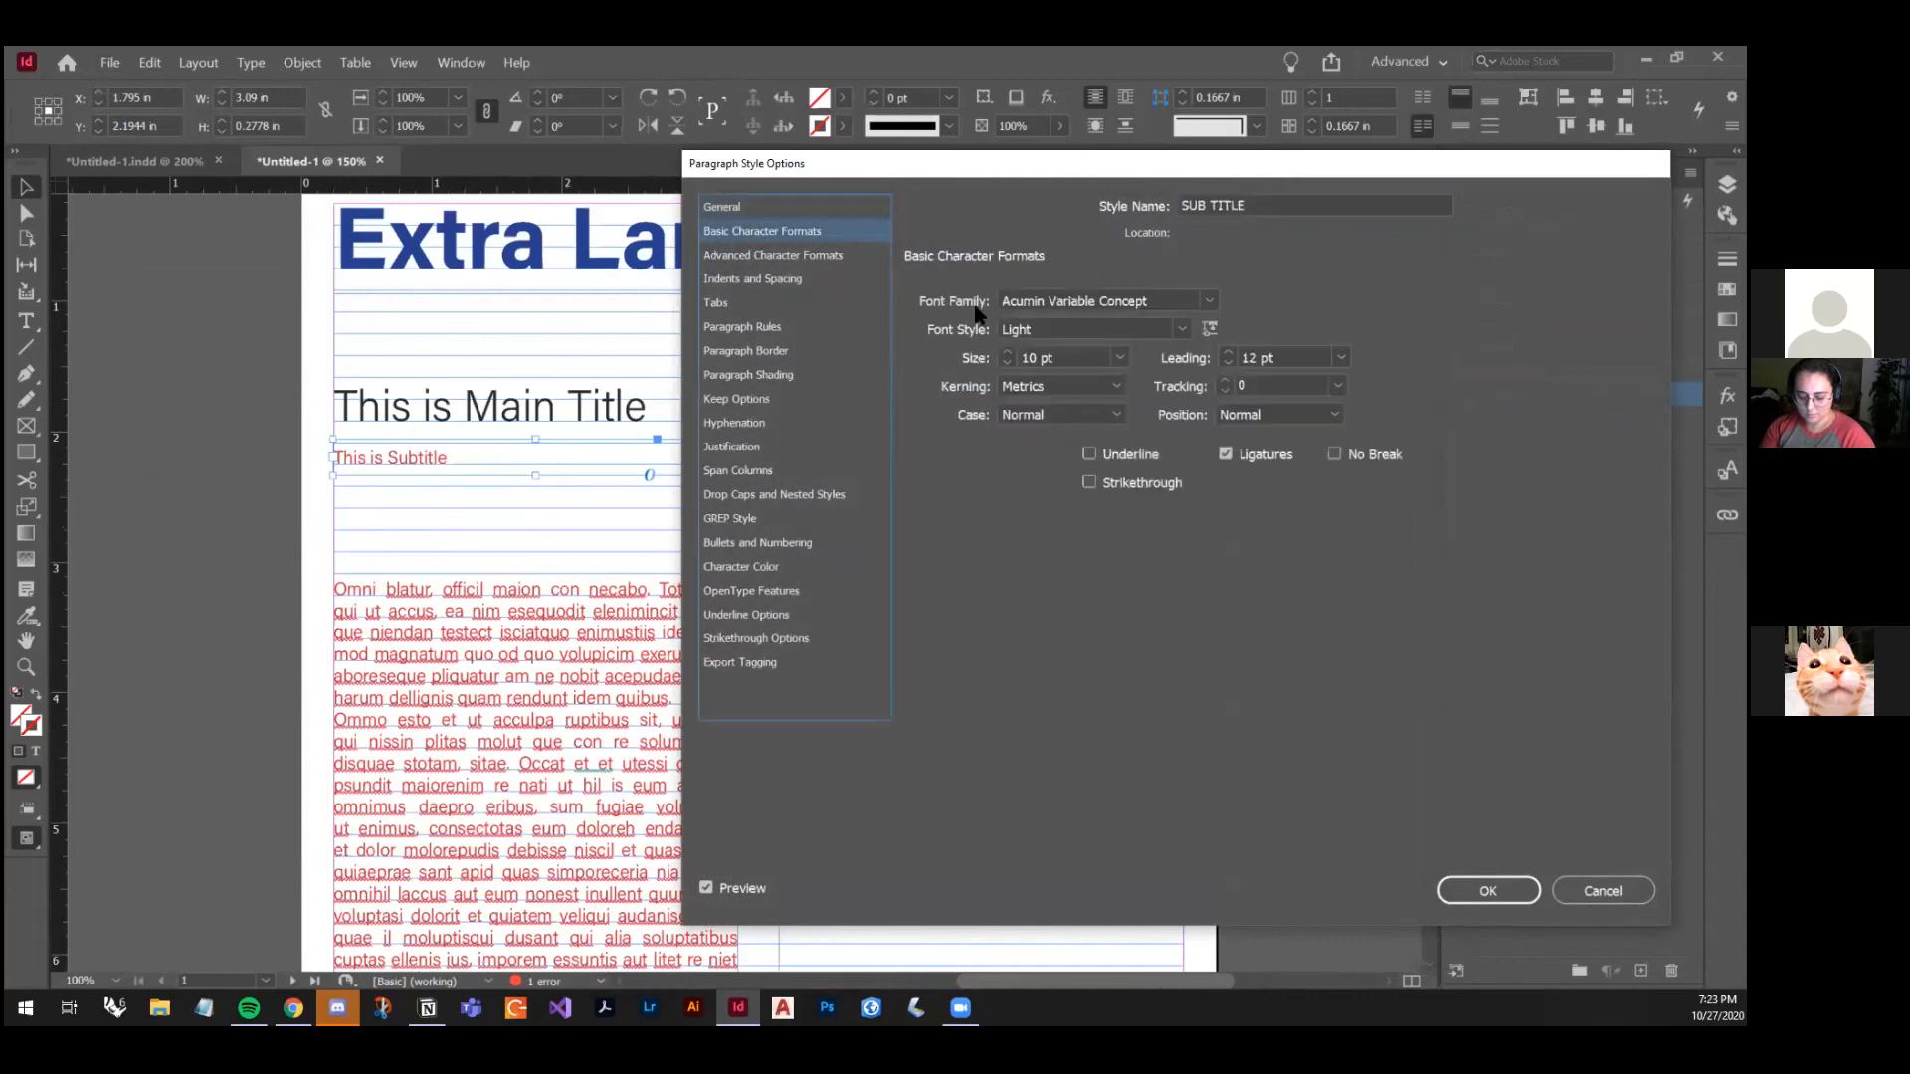
pyautogui.click(1079, 360)
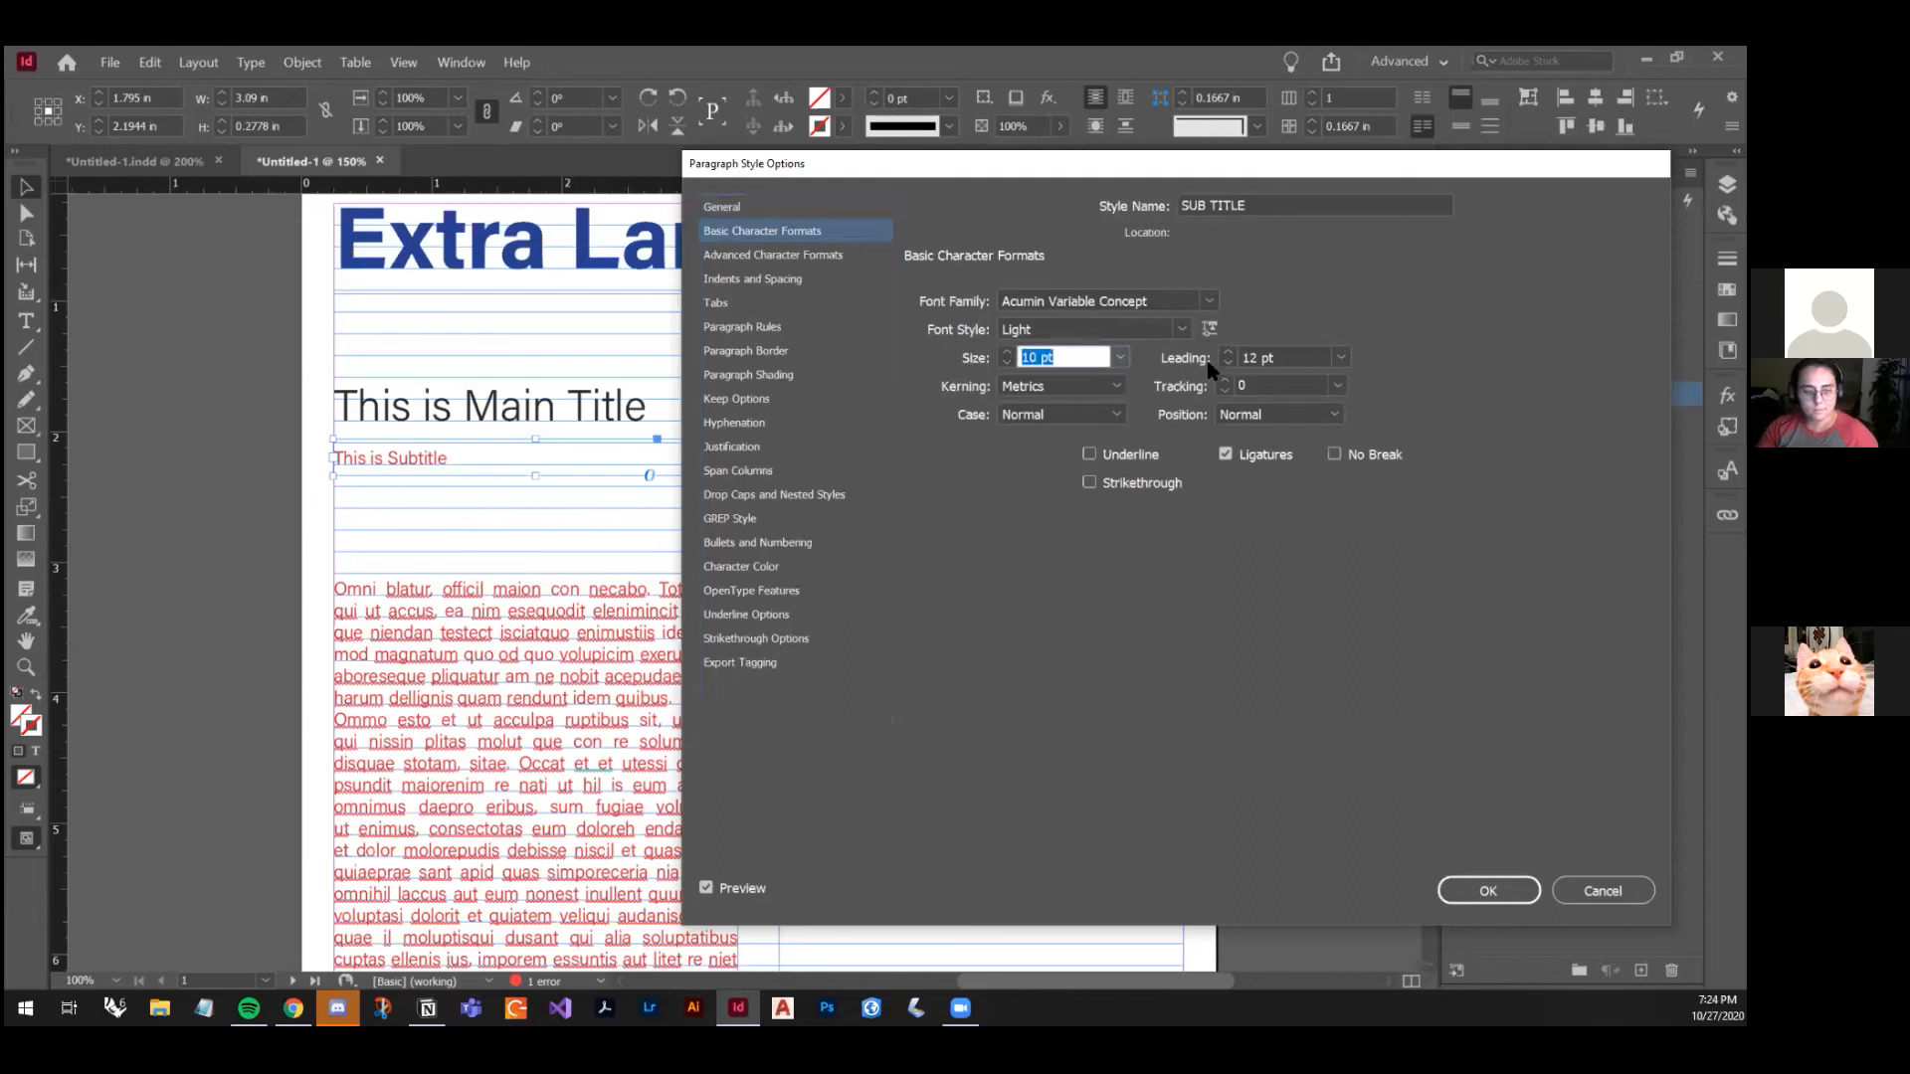
pyautogui.write('30')
pyautogui.doubleClick(1279, 356)
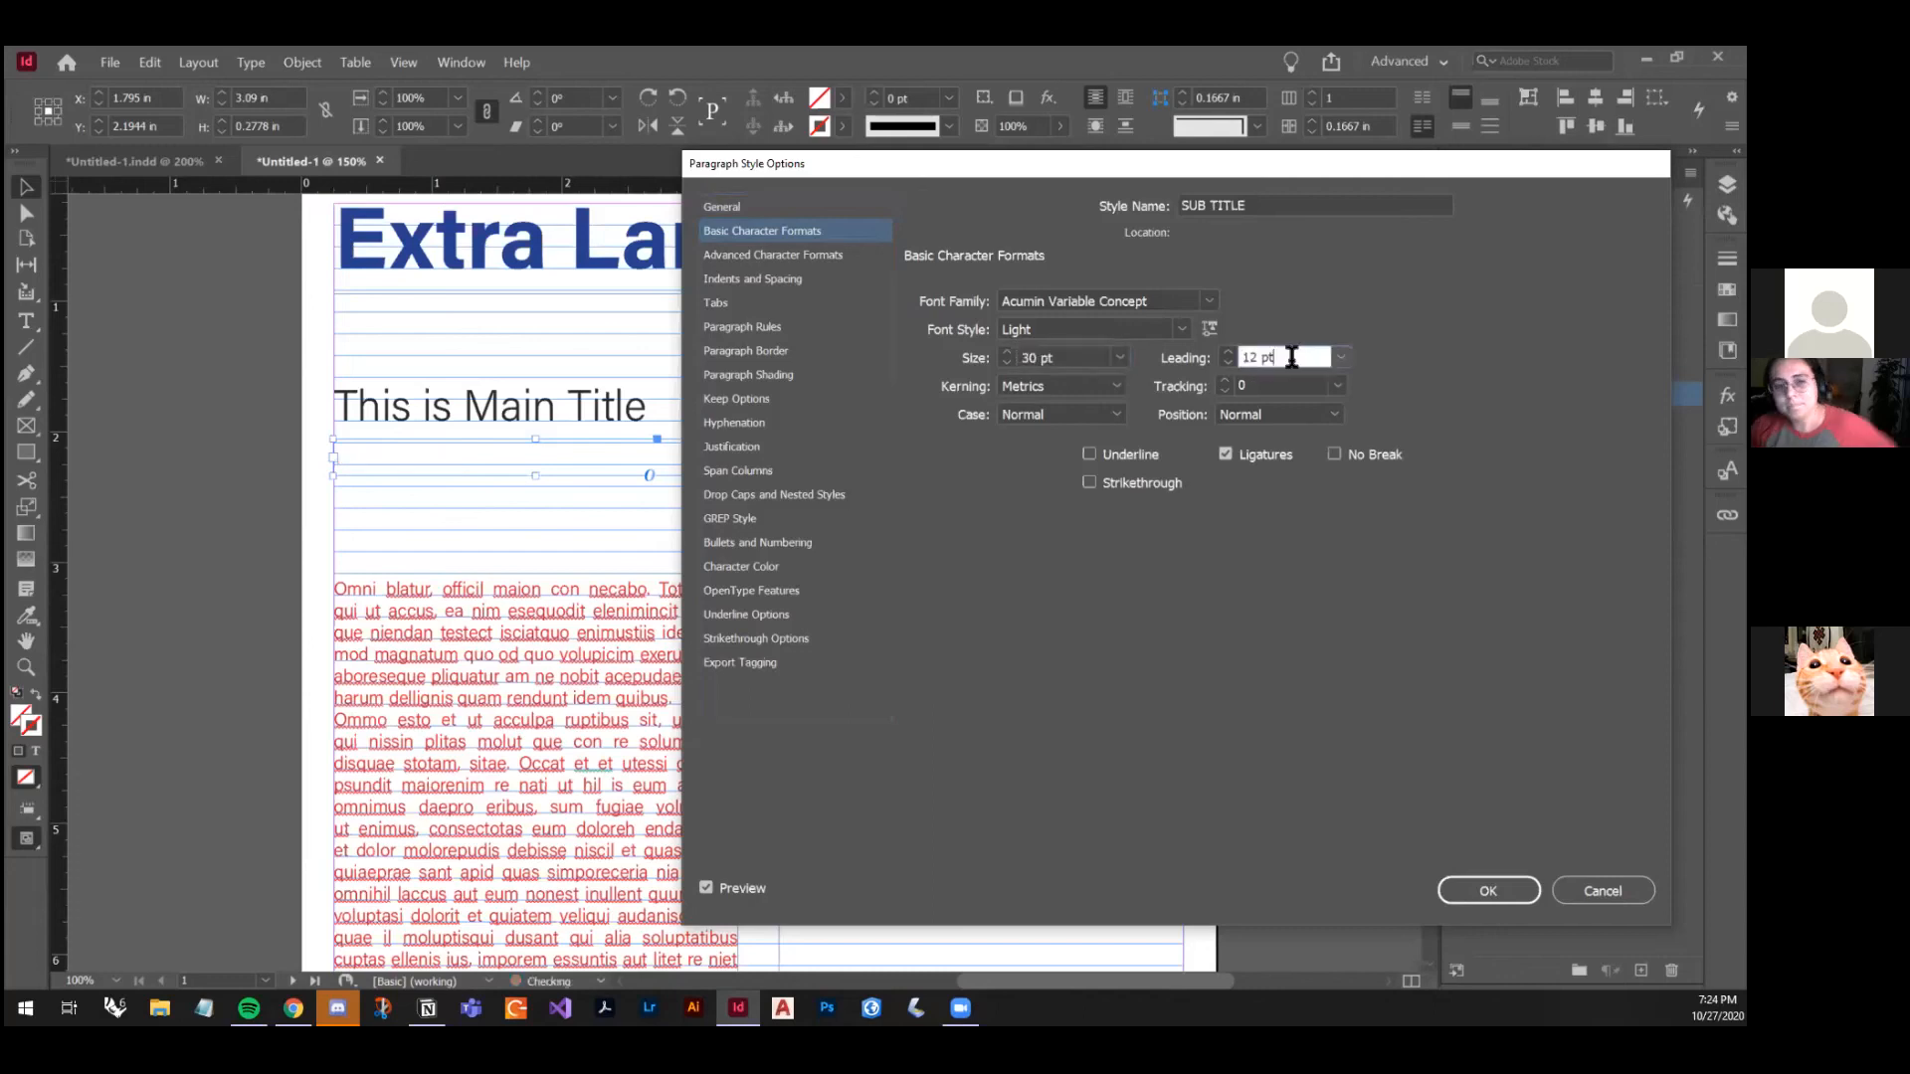
pyautogui.moveTo(1279, 356); pyautogui.dragTo(1257, 360)
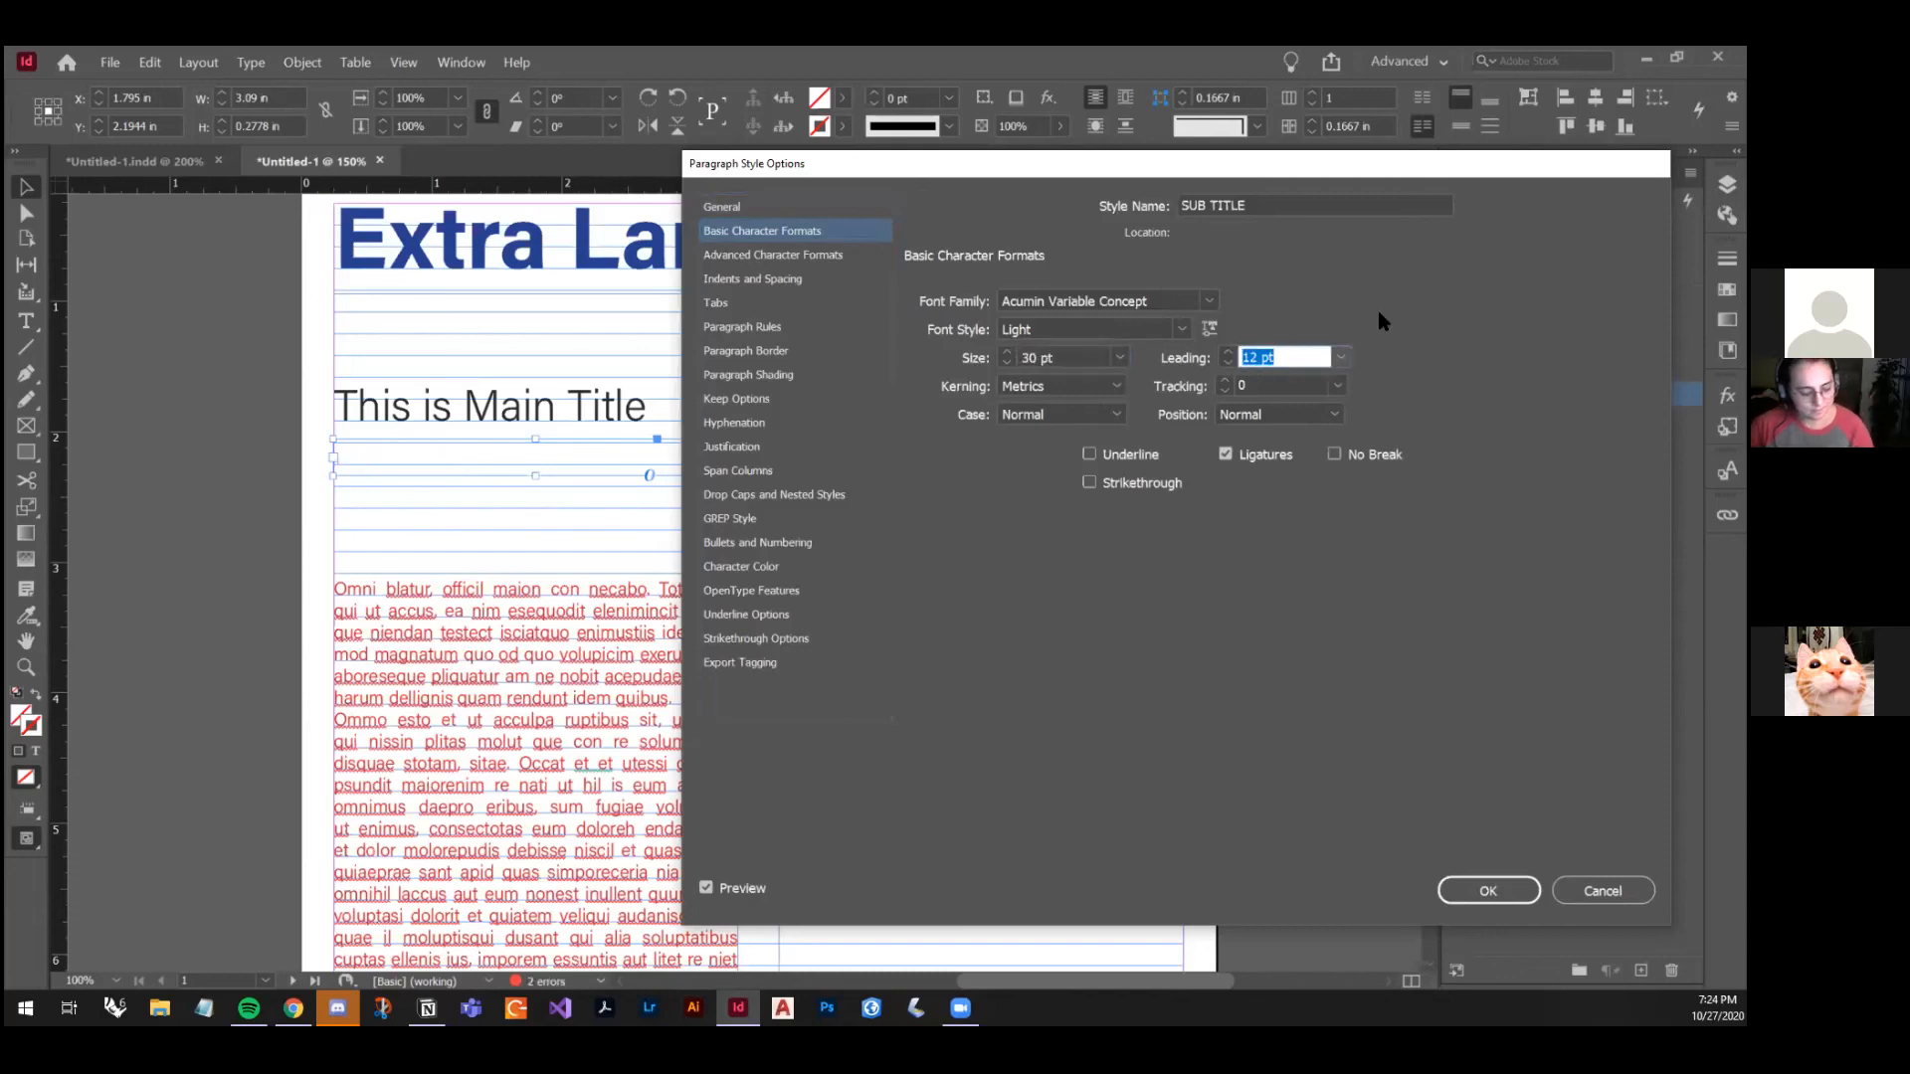
pyautogui.write('36')
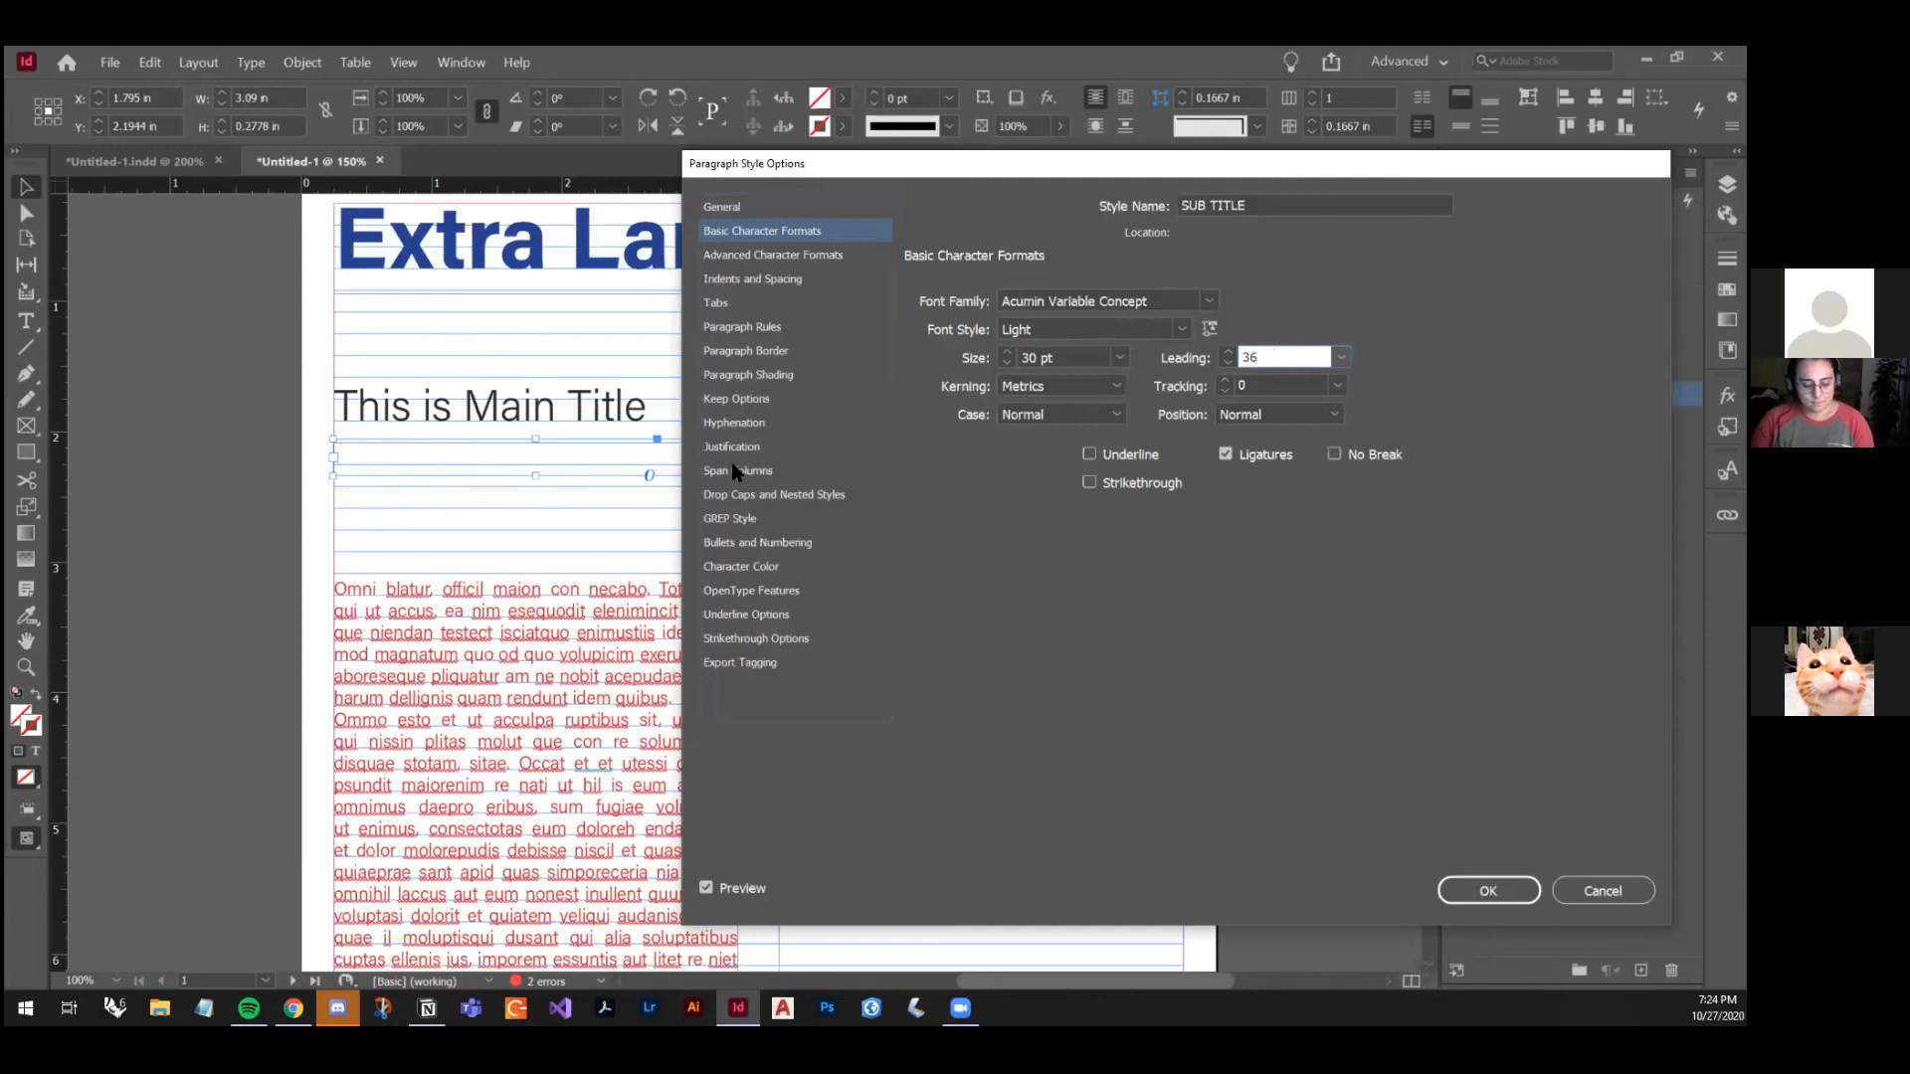
# Step: Set the SUB TITLE style's character color to Black and save the style
pyautogui.click(756, 567)
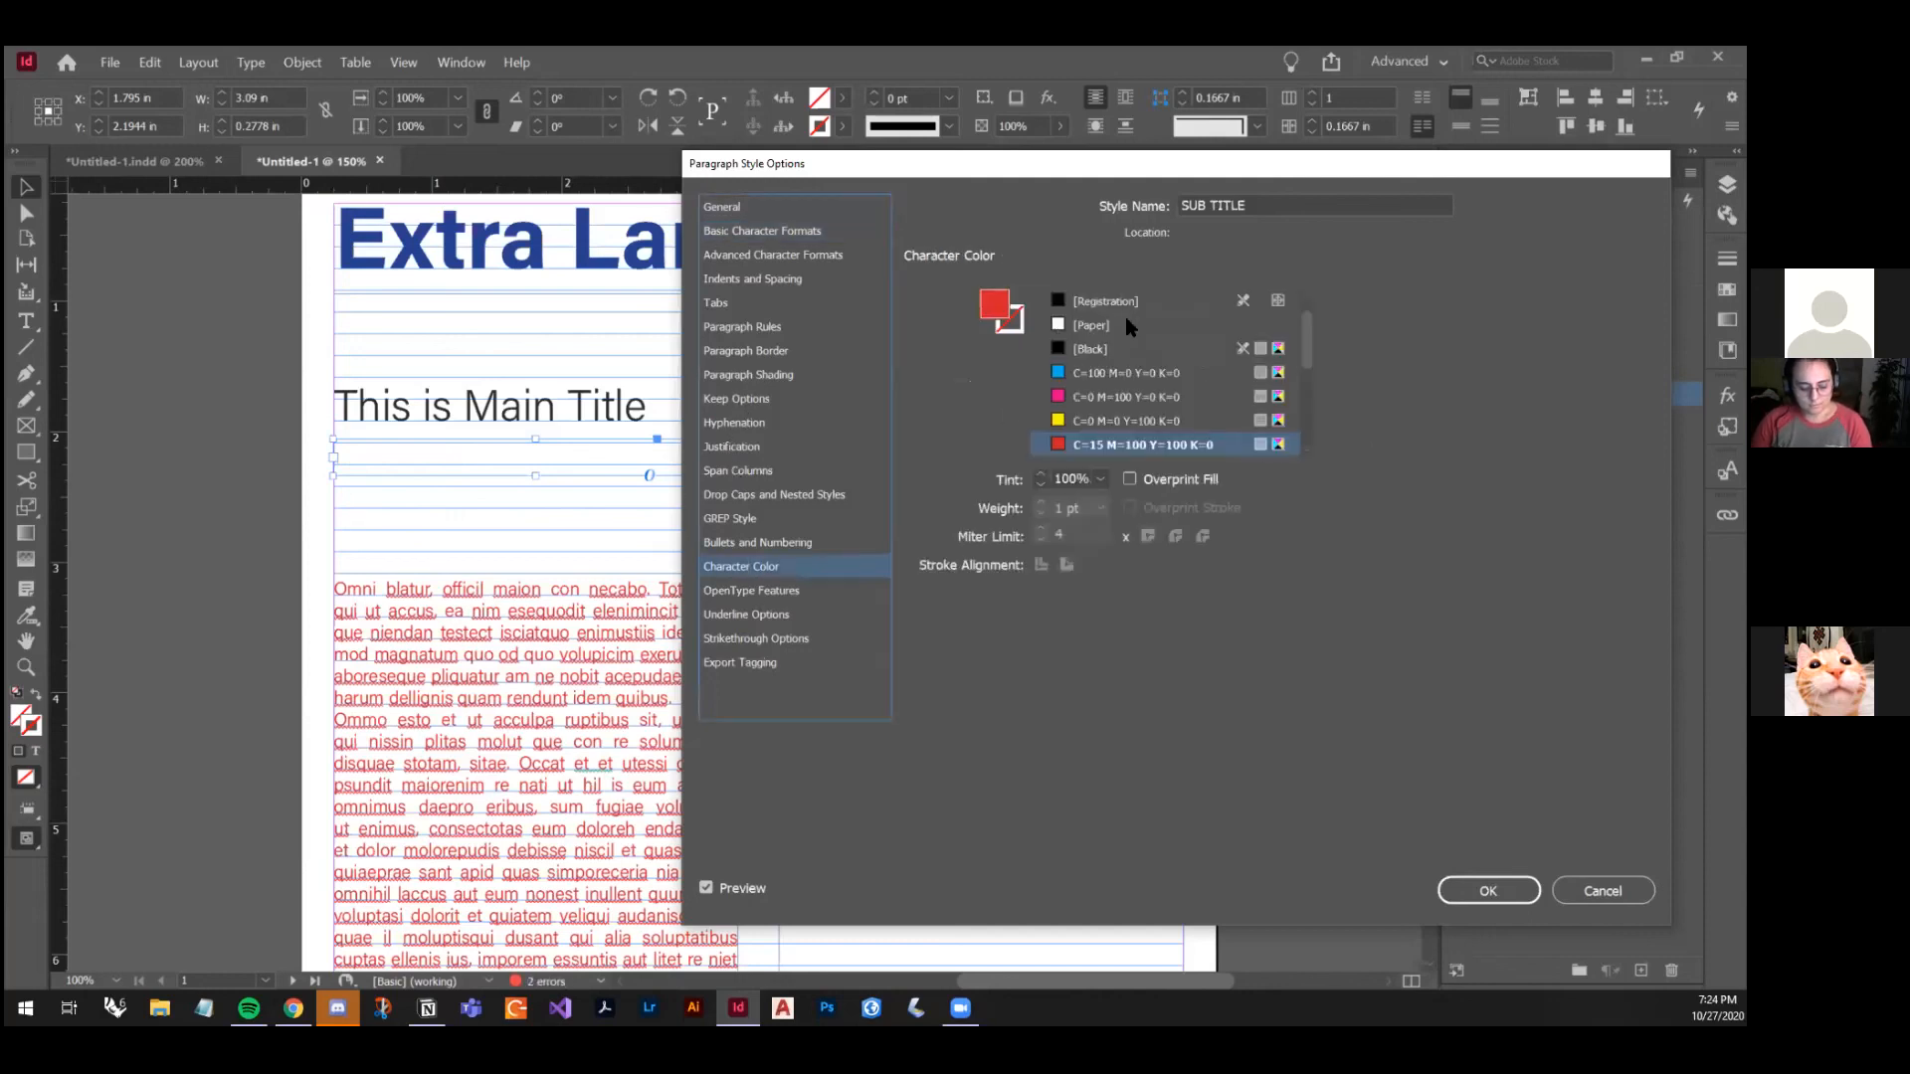
pyautogui.click(1126, 350)
pyautogui.click(1488, 894)
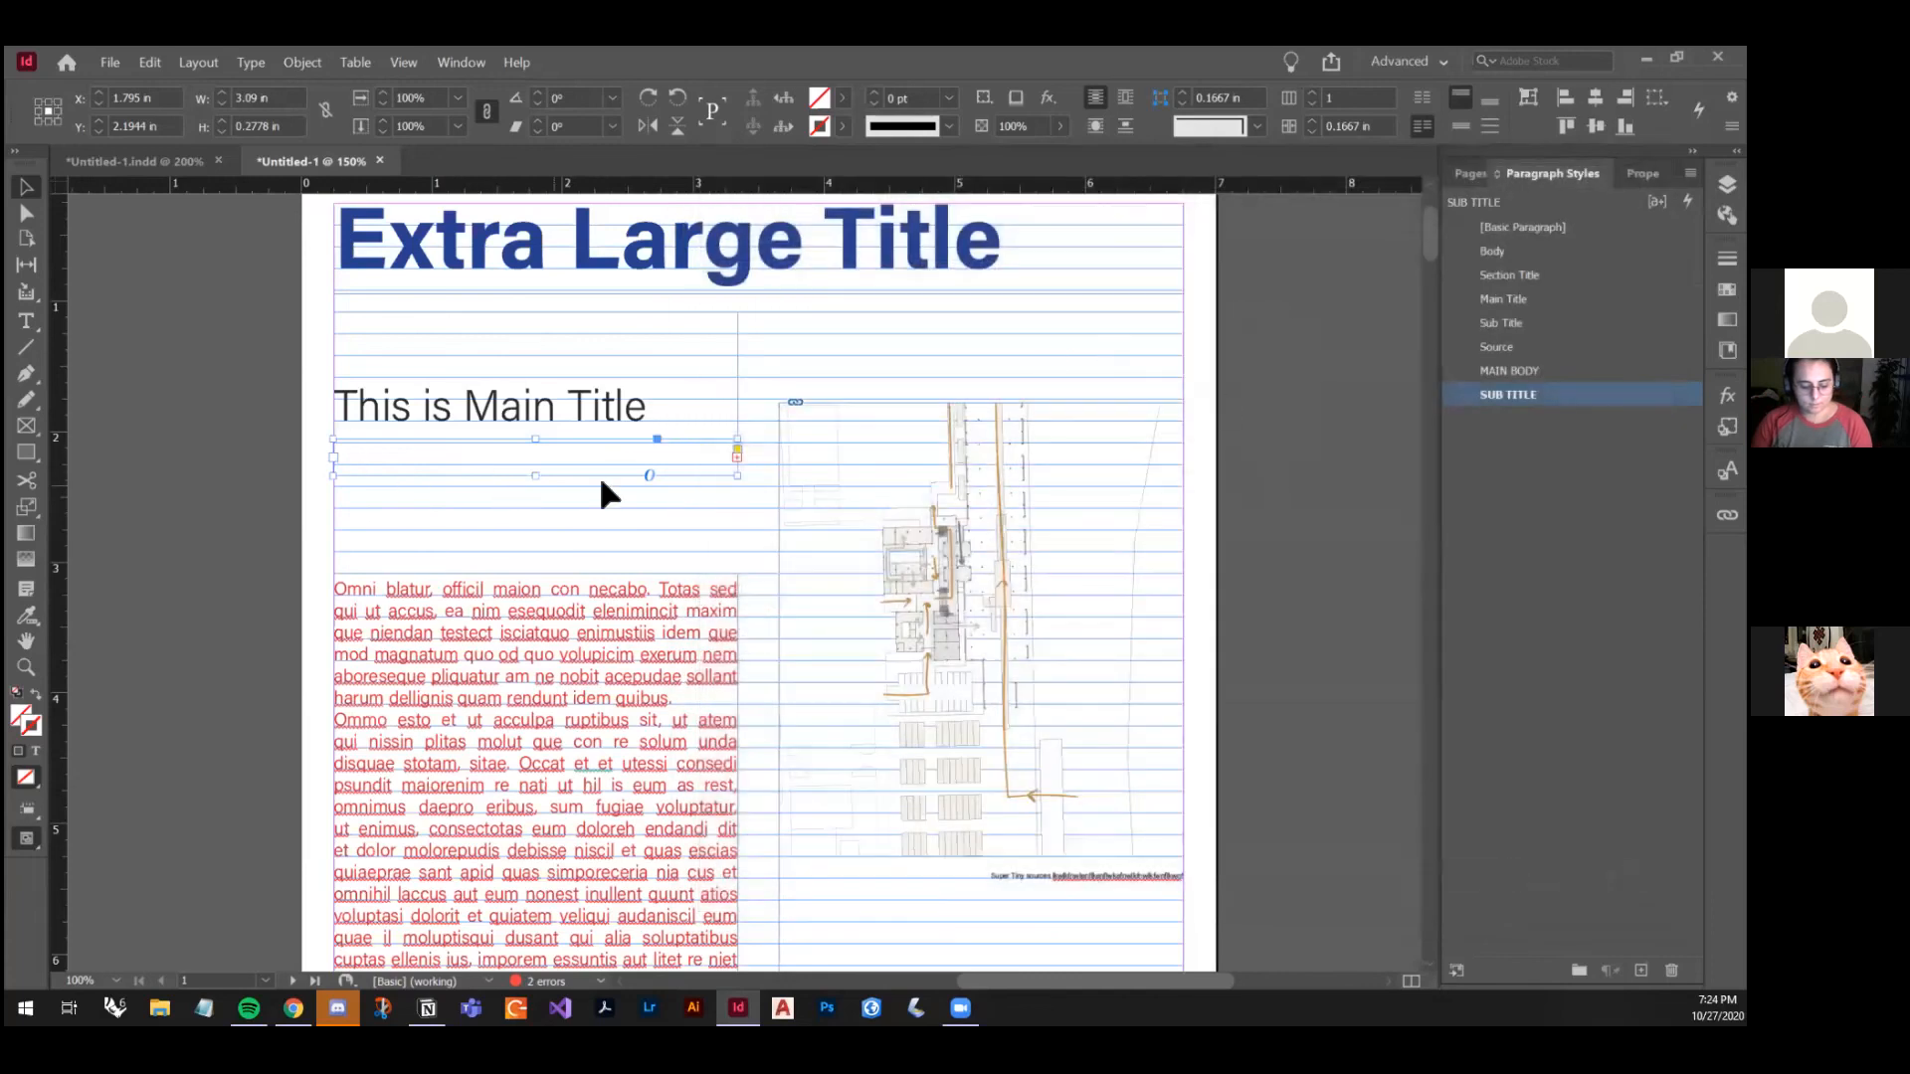
# Step: Enlarge the subtitle frame to a height of 1.0278 in and move it down to Y 3.2361 in
pyautogui.moveTo(539, 480); pyautogui.dragTo(539, 572)
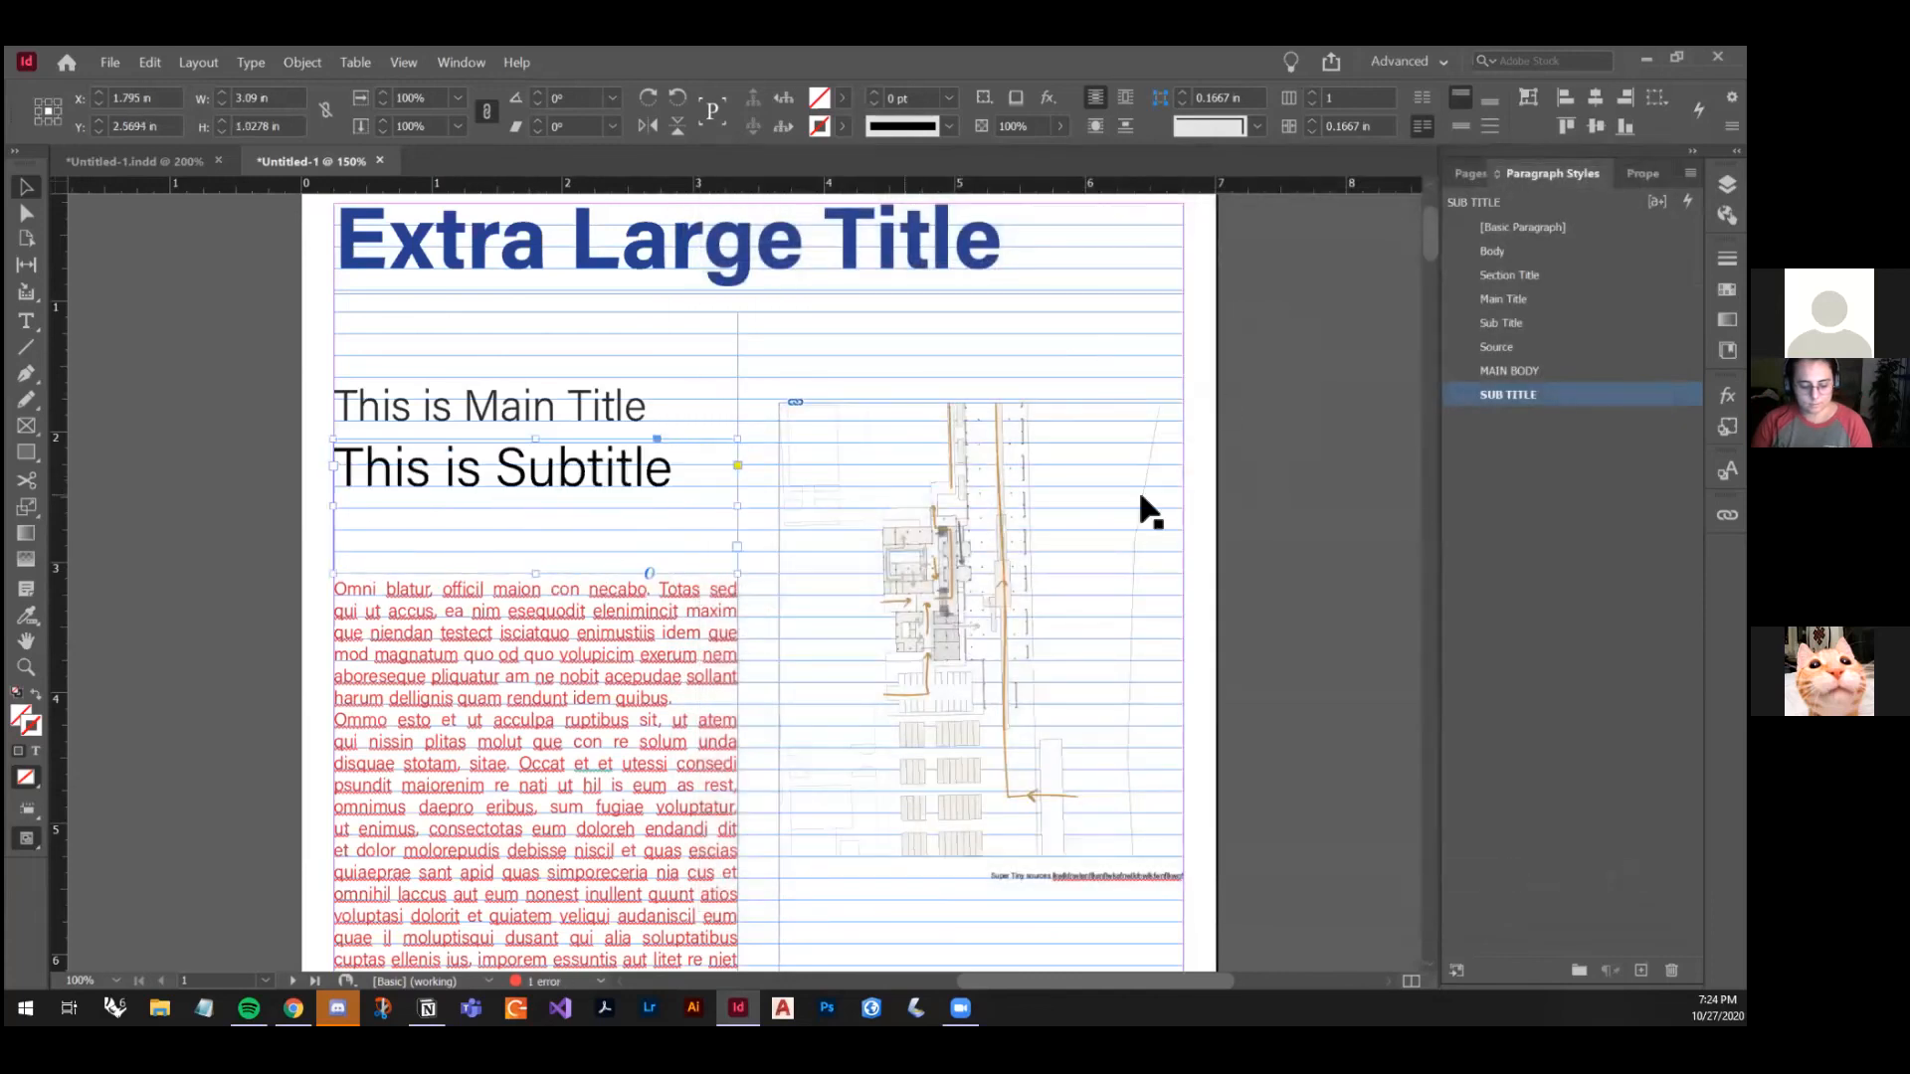
pyautogui.moveTo(495, 474); pyautogui.dragTo(418, 587)
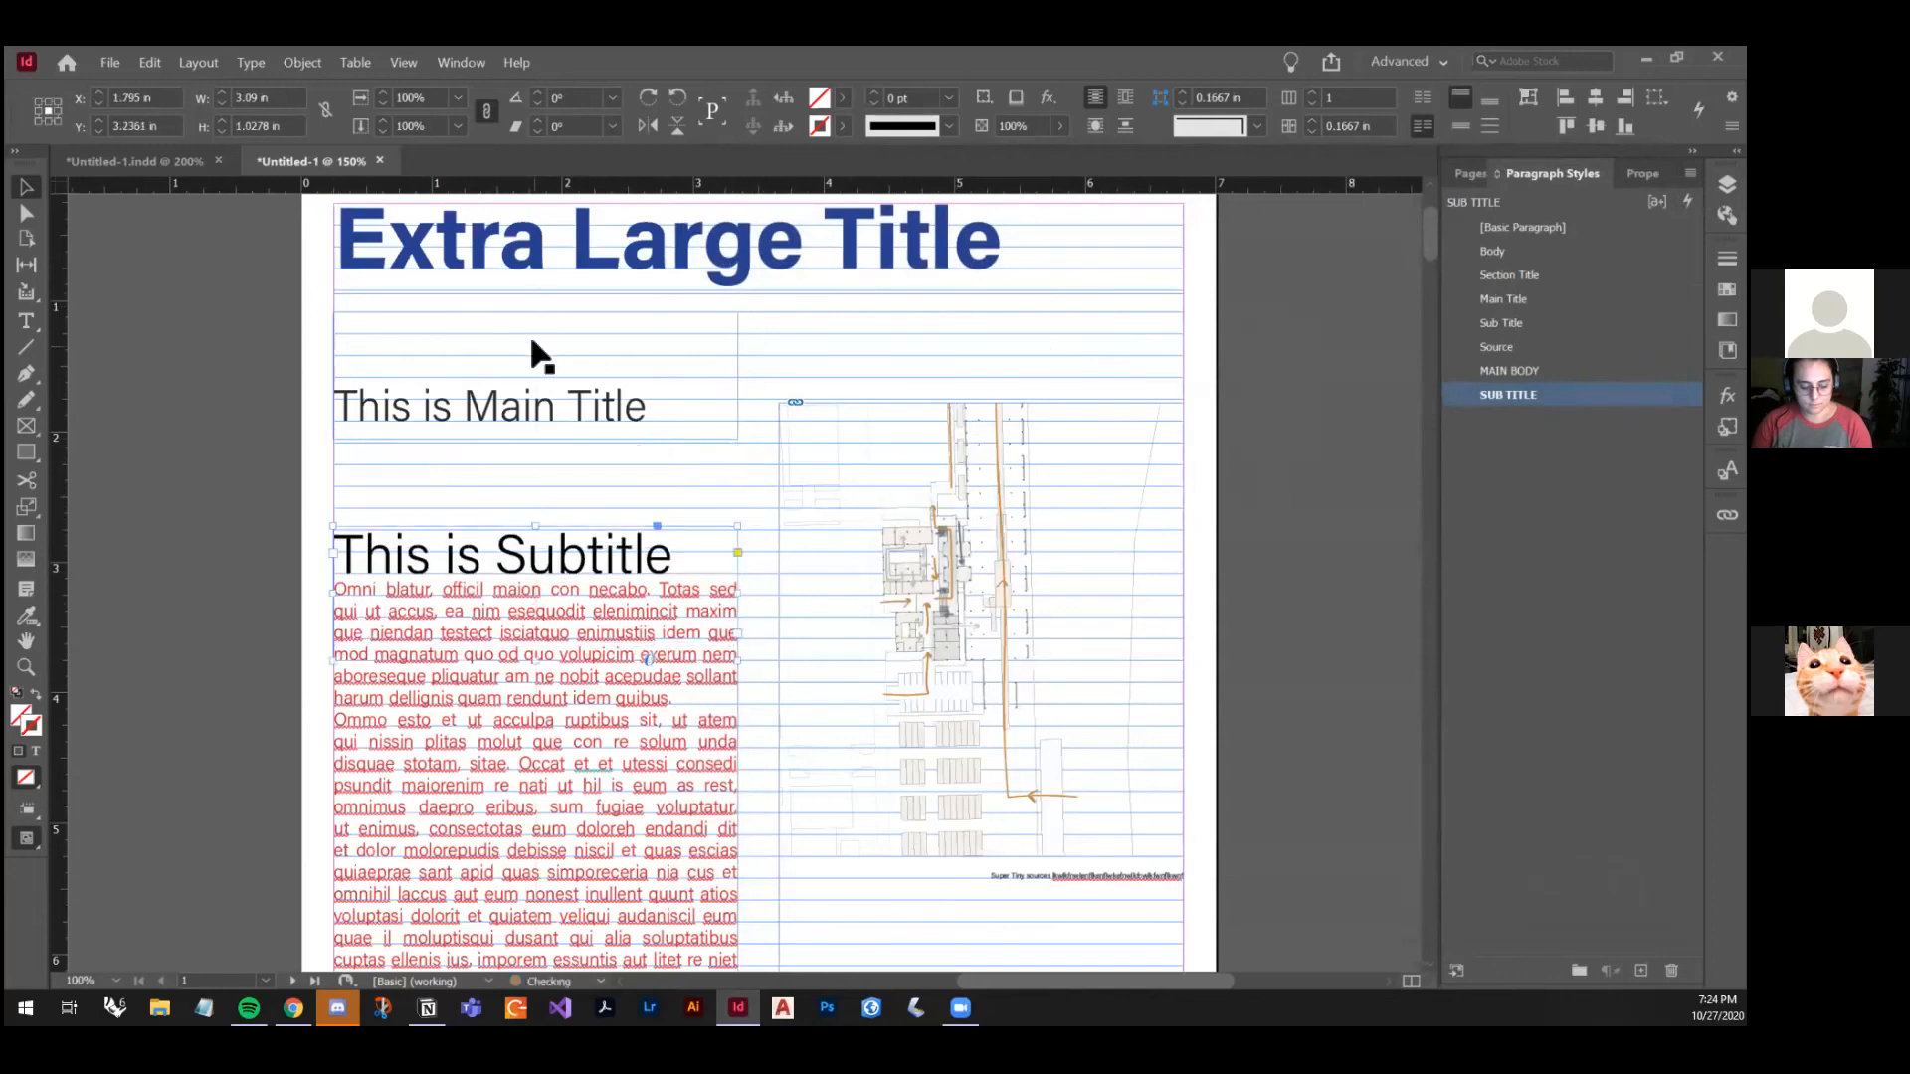
# Step: Delete the old Main Title paragraph style, replacing it with [Basic Paragraph]
pyautogui.click(524, 406)
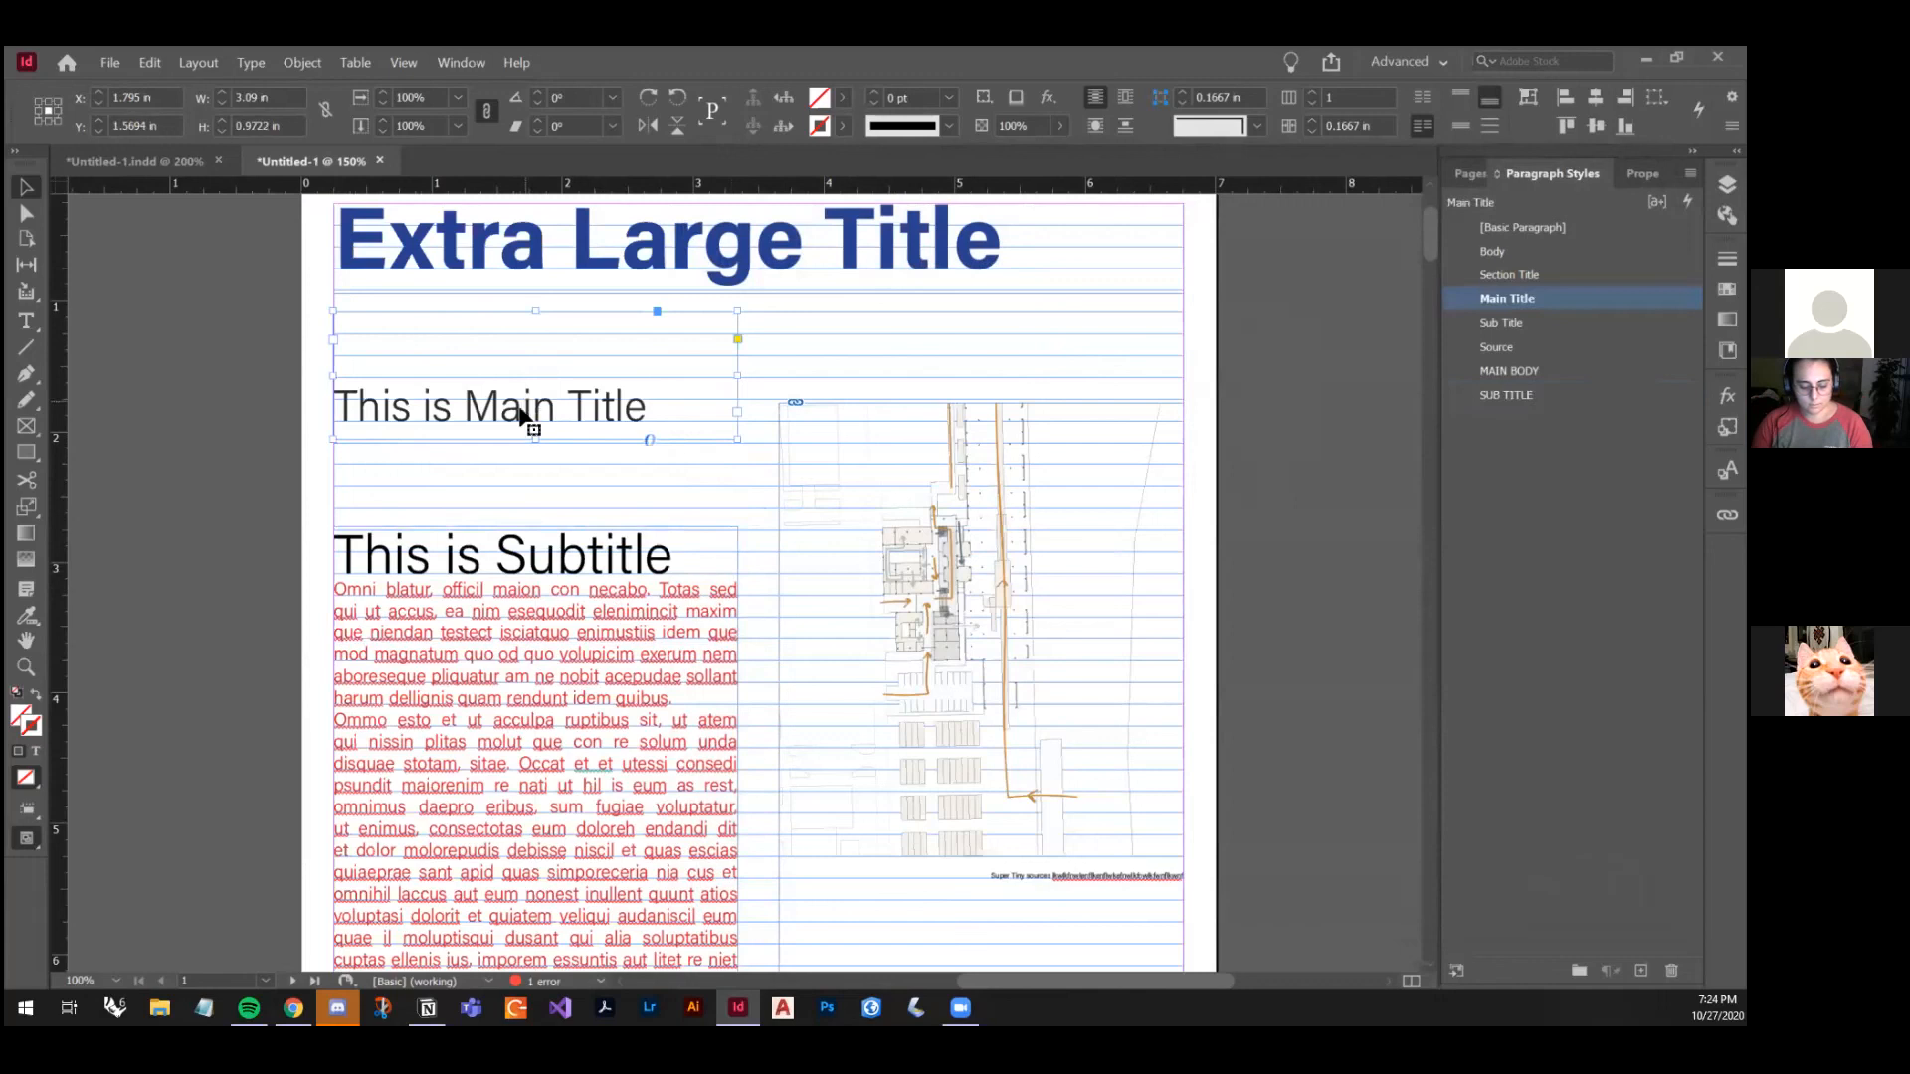
pyautogui.click(1671, 970)
pyautogui.click(903, 560)
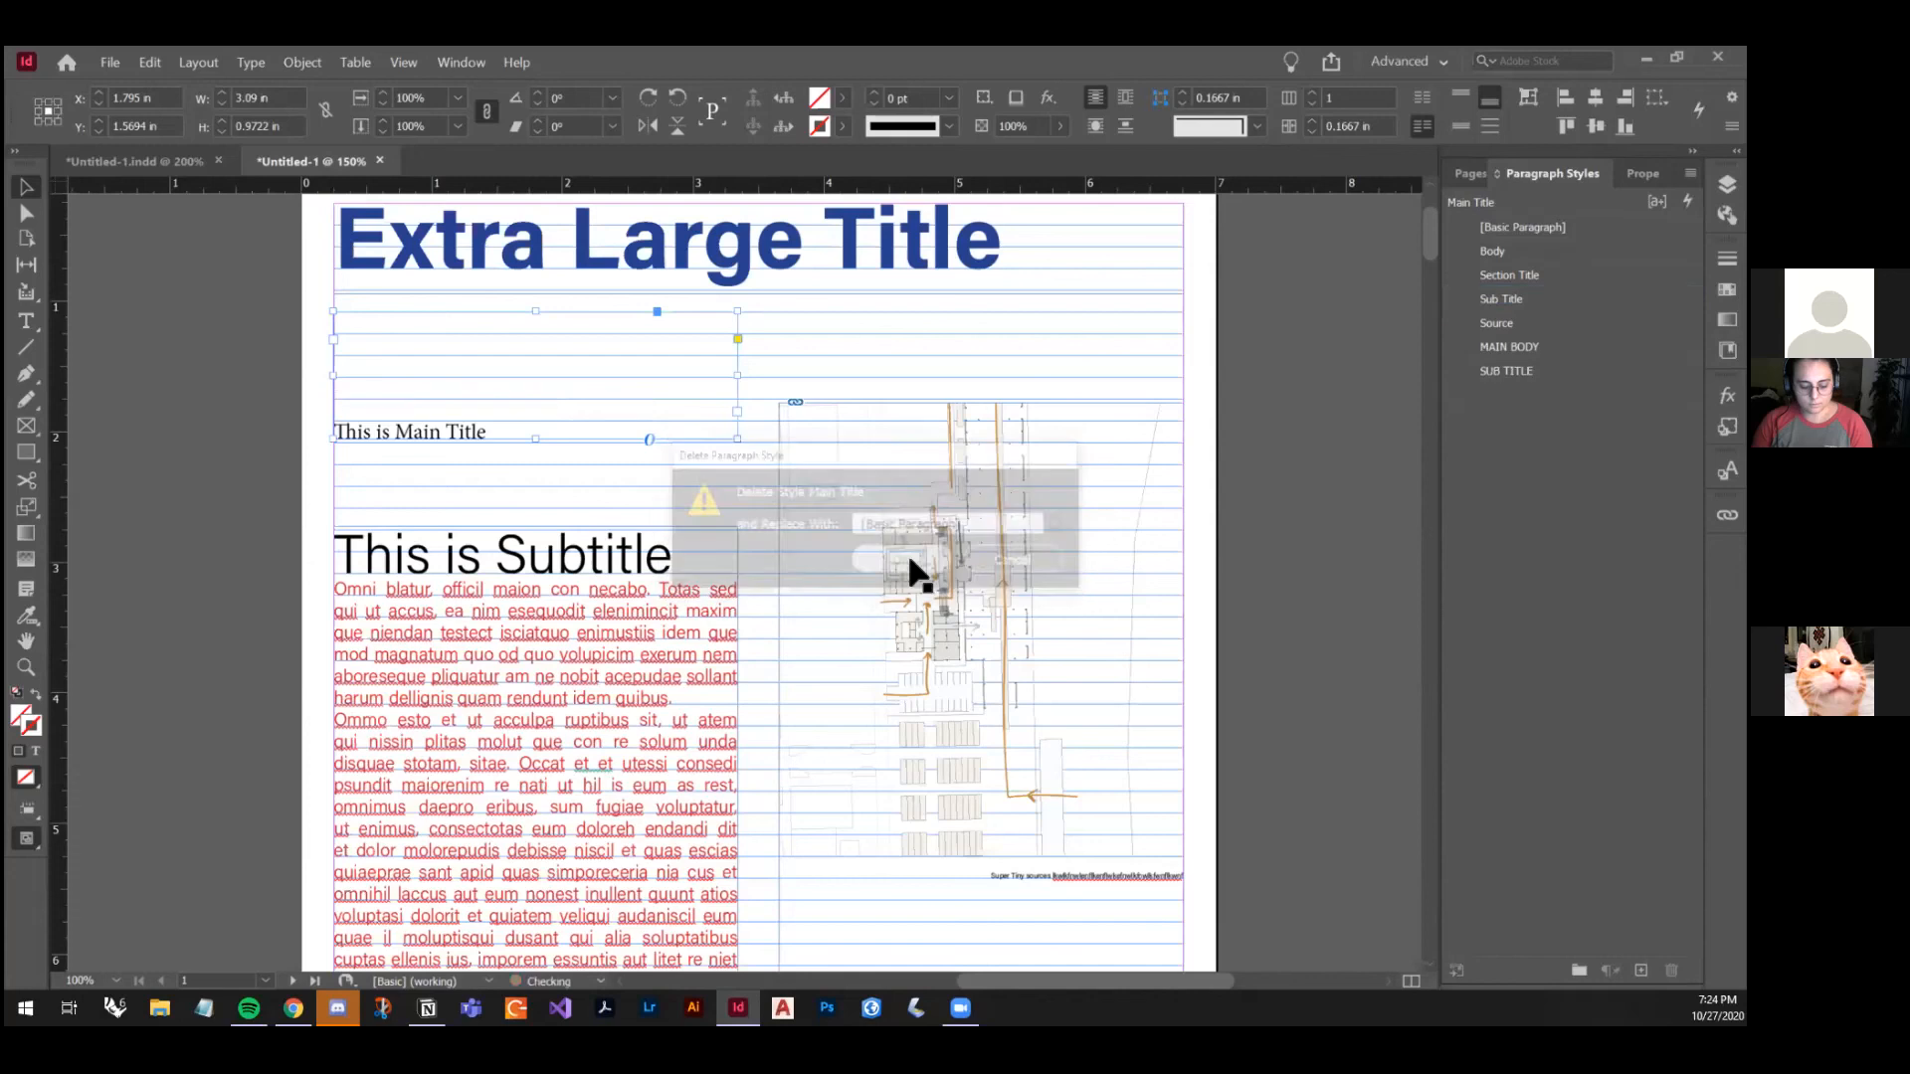
# Step: Move the main title frame down to Y 2.0972 in and apply the SUB TITLE style to it
pyautogui.moveTo(460, 431); pyautogui.dragTo(465, 503)
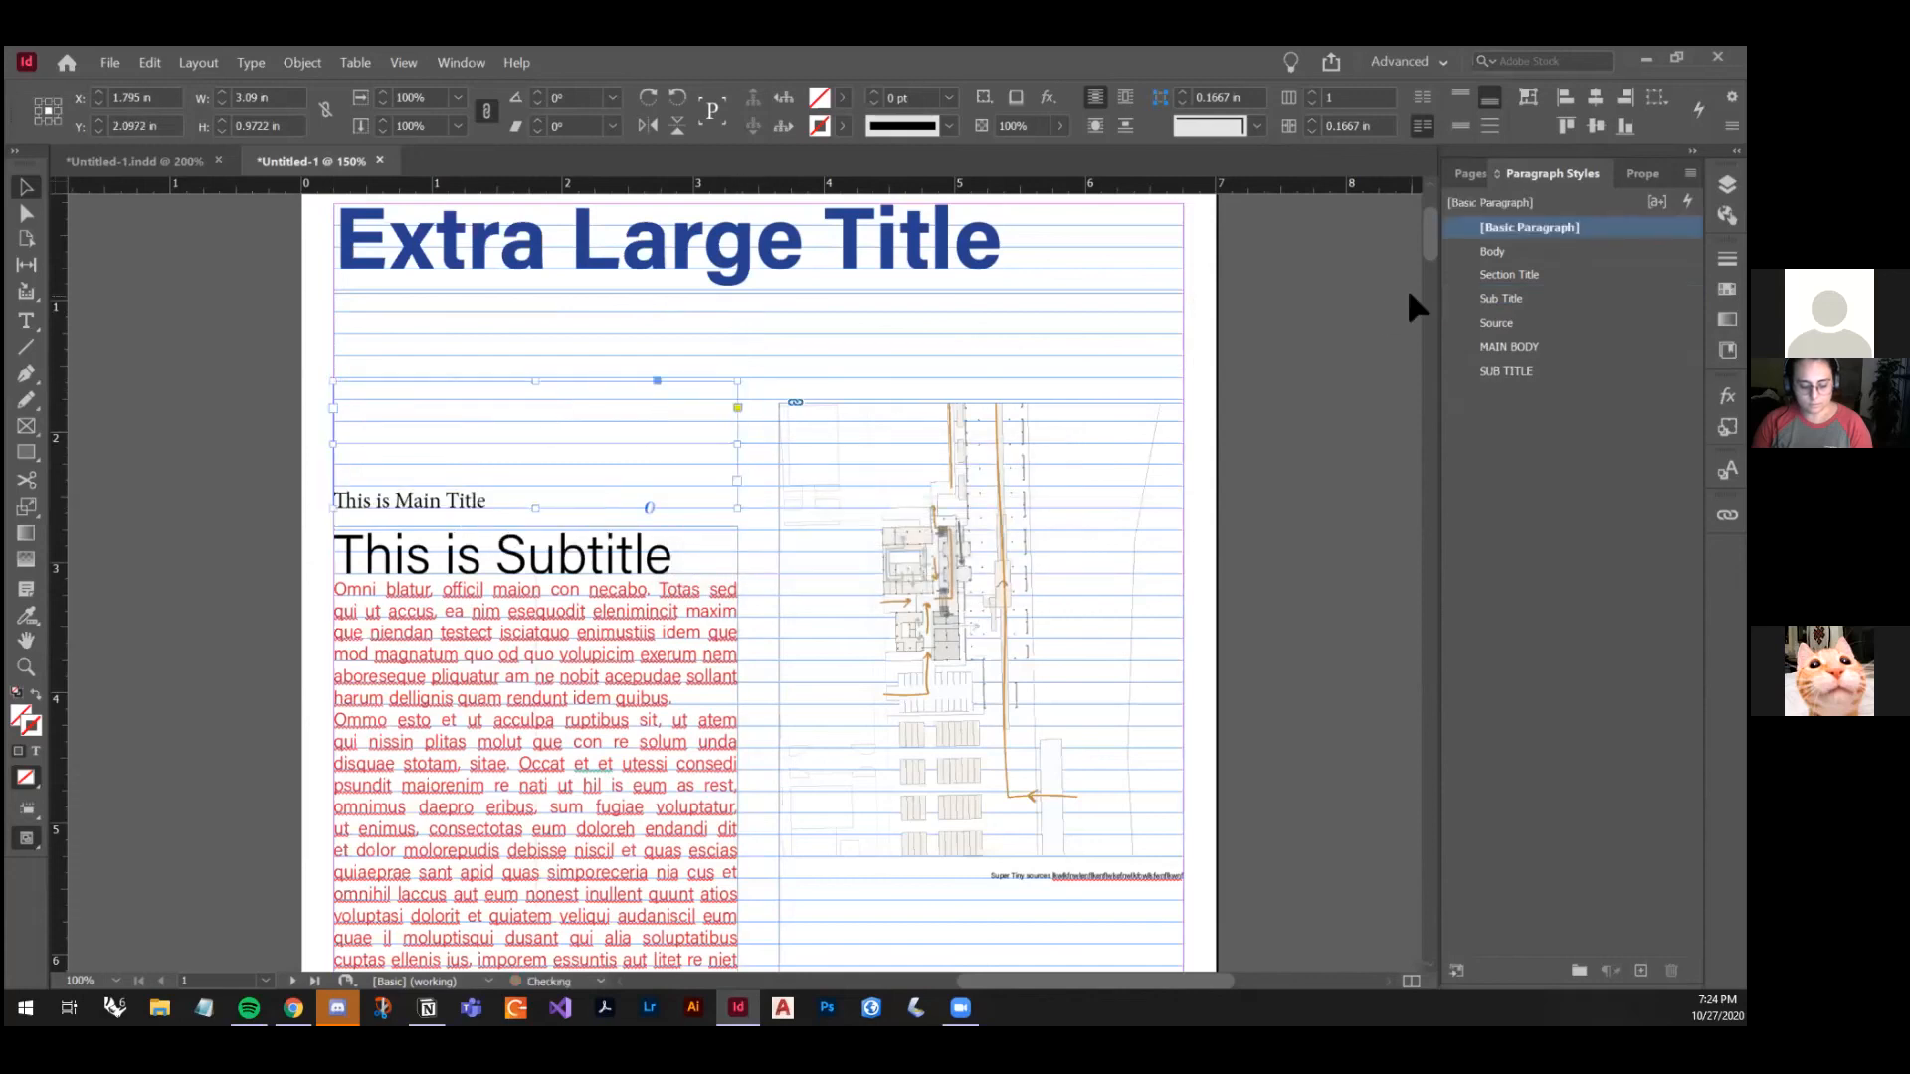
pyautogui.click(1508, 371)
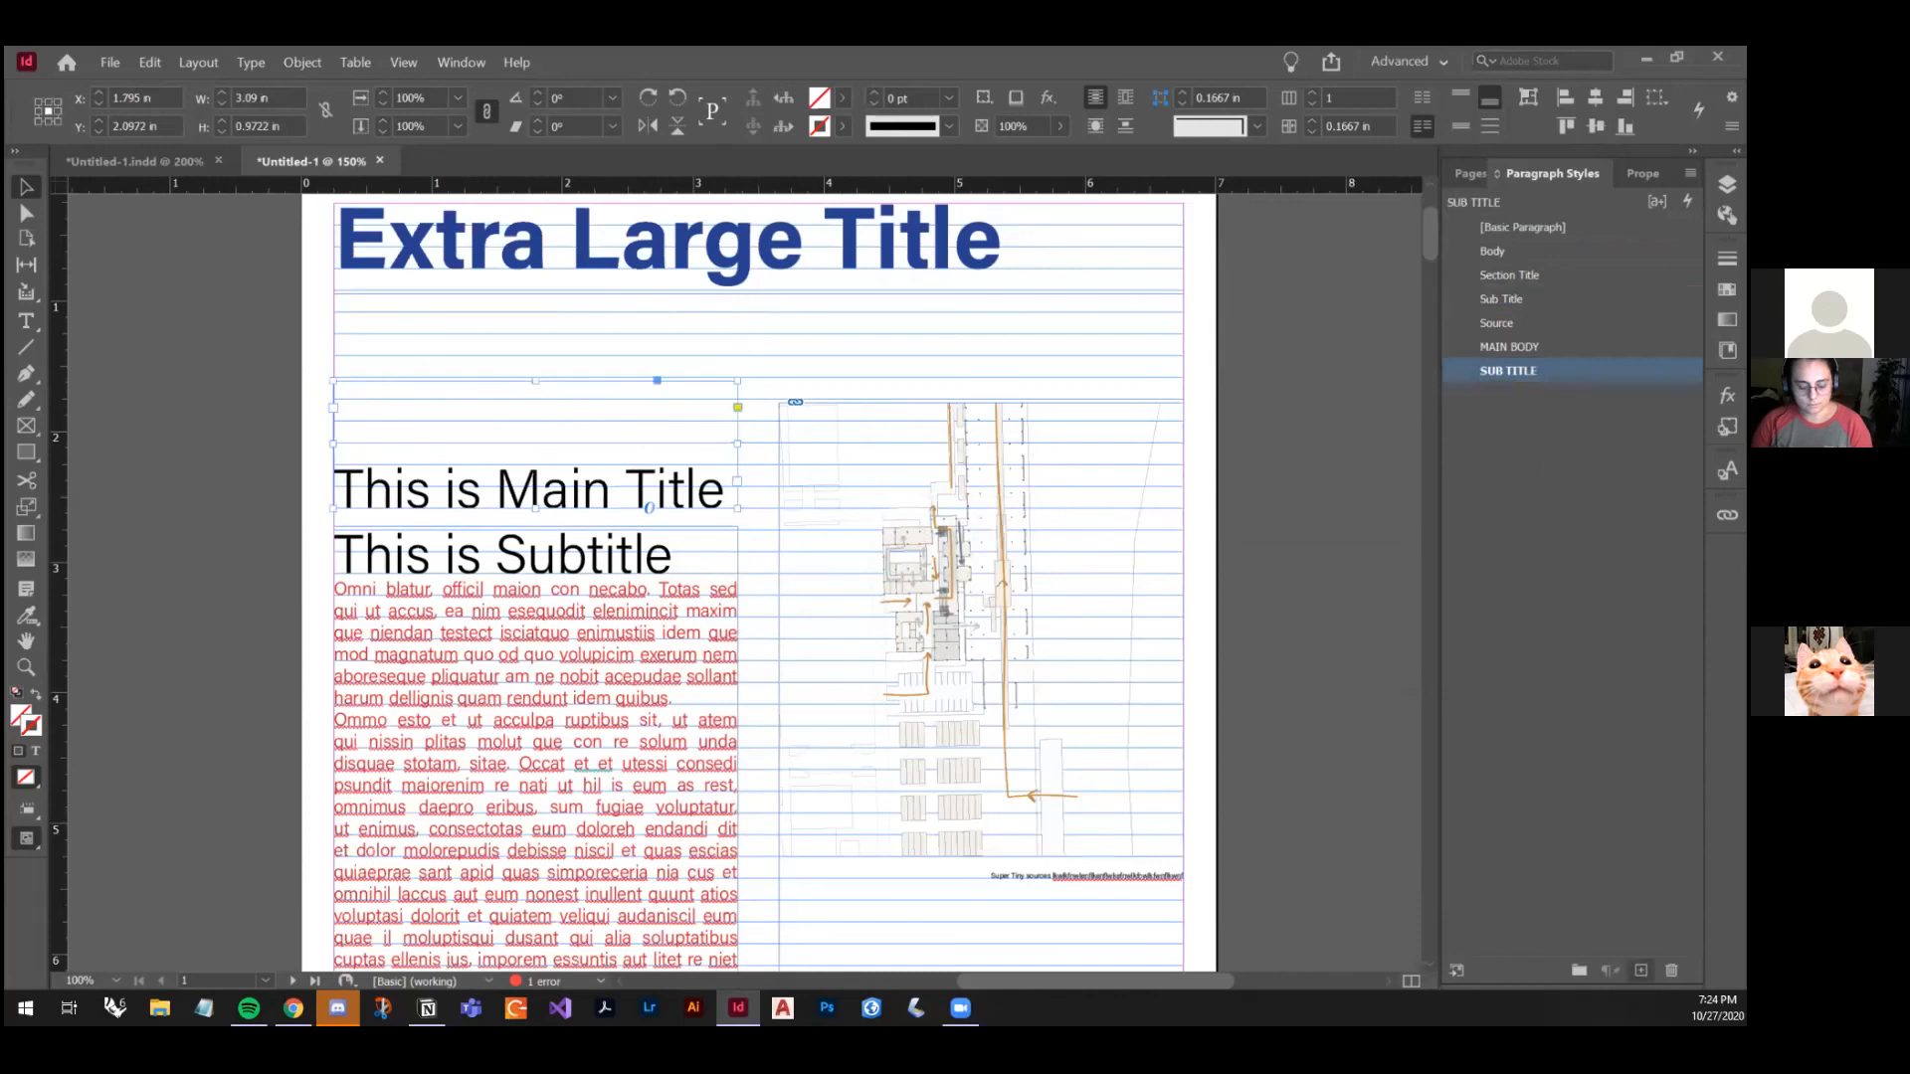
# Step: Create a new paragraph style named MAIN TITLE, check the available base styles, and keep it based on SUB TITLE
pyautogui.click(1641, 970)
pyautogui.click(1545, 403)
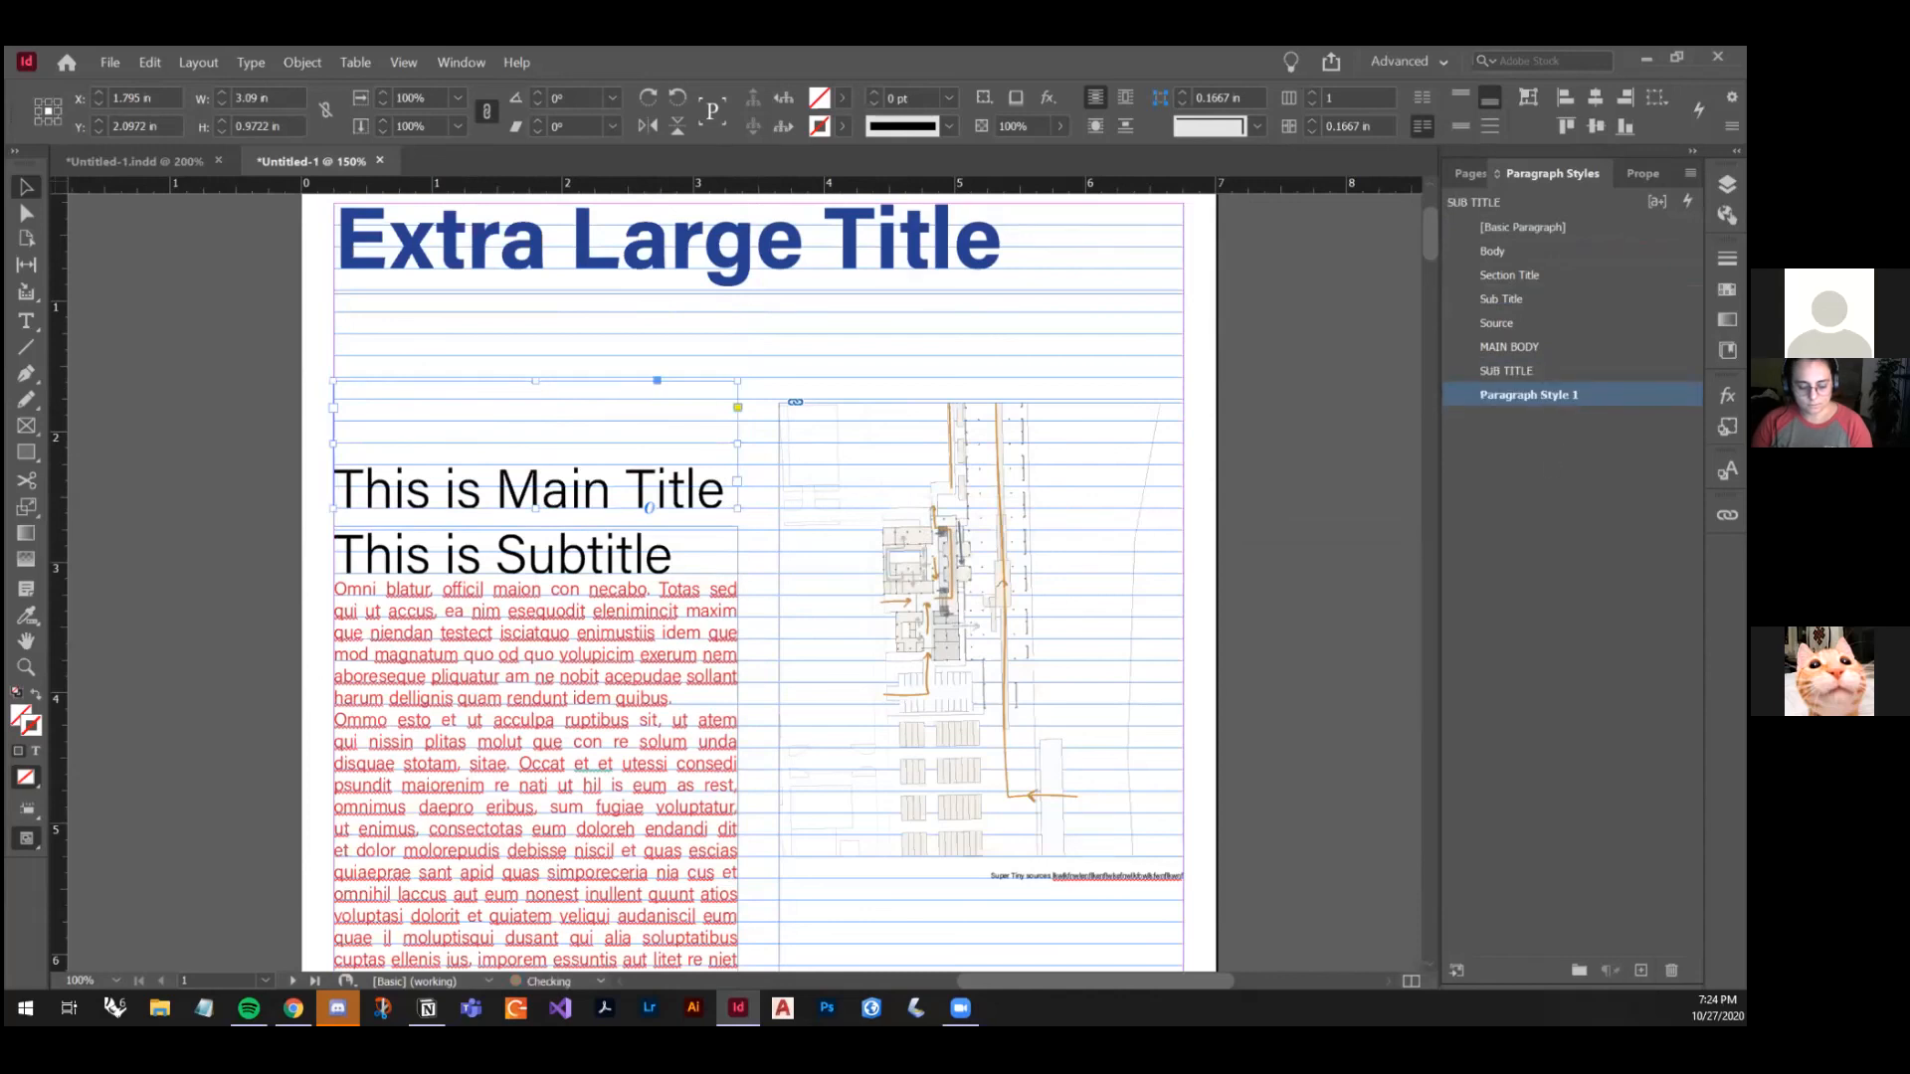
pyautogui.doubleClick(1544, 398)
pyautogui.write('MA')
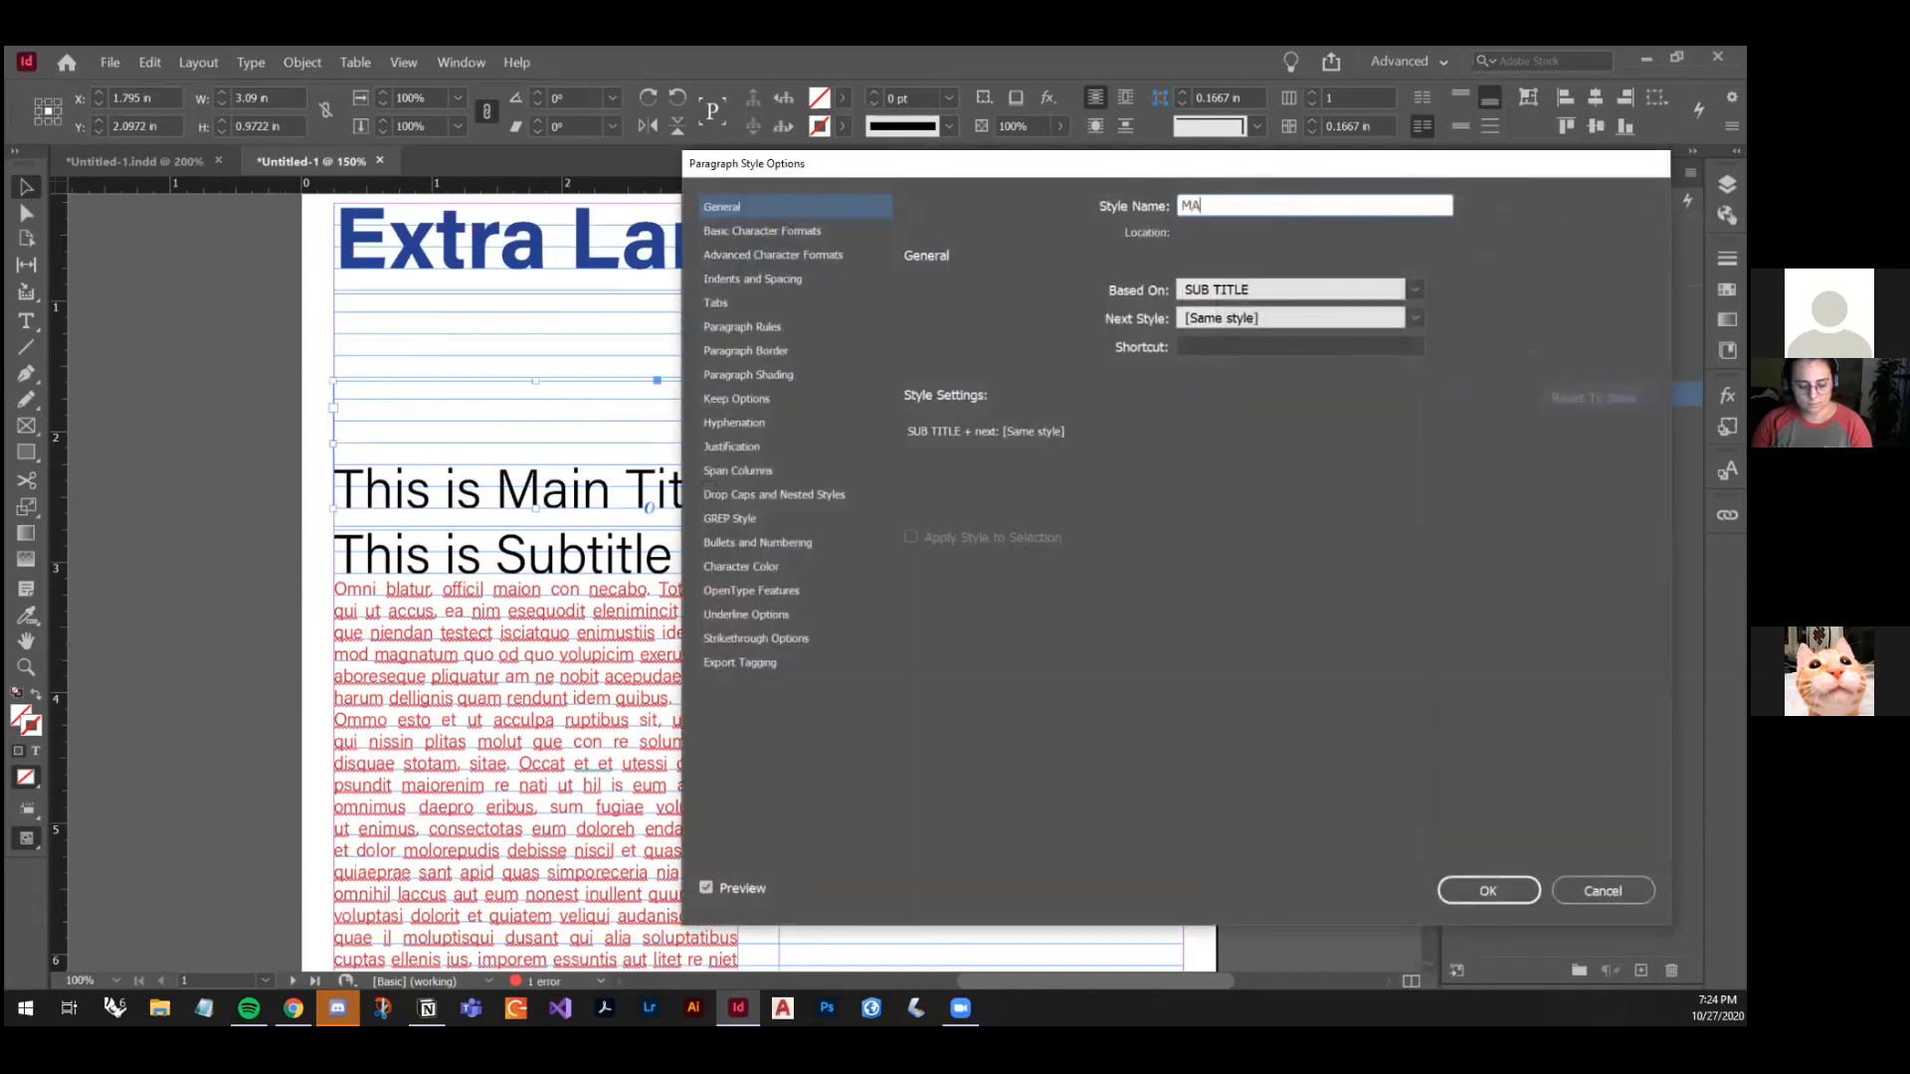
pyautogui.write('IN TITLE')
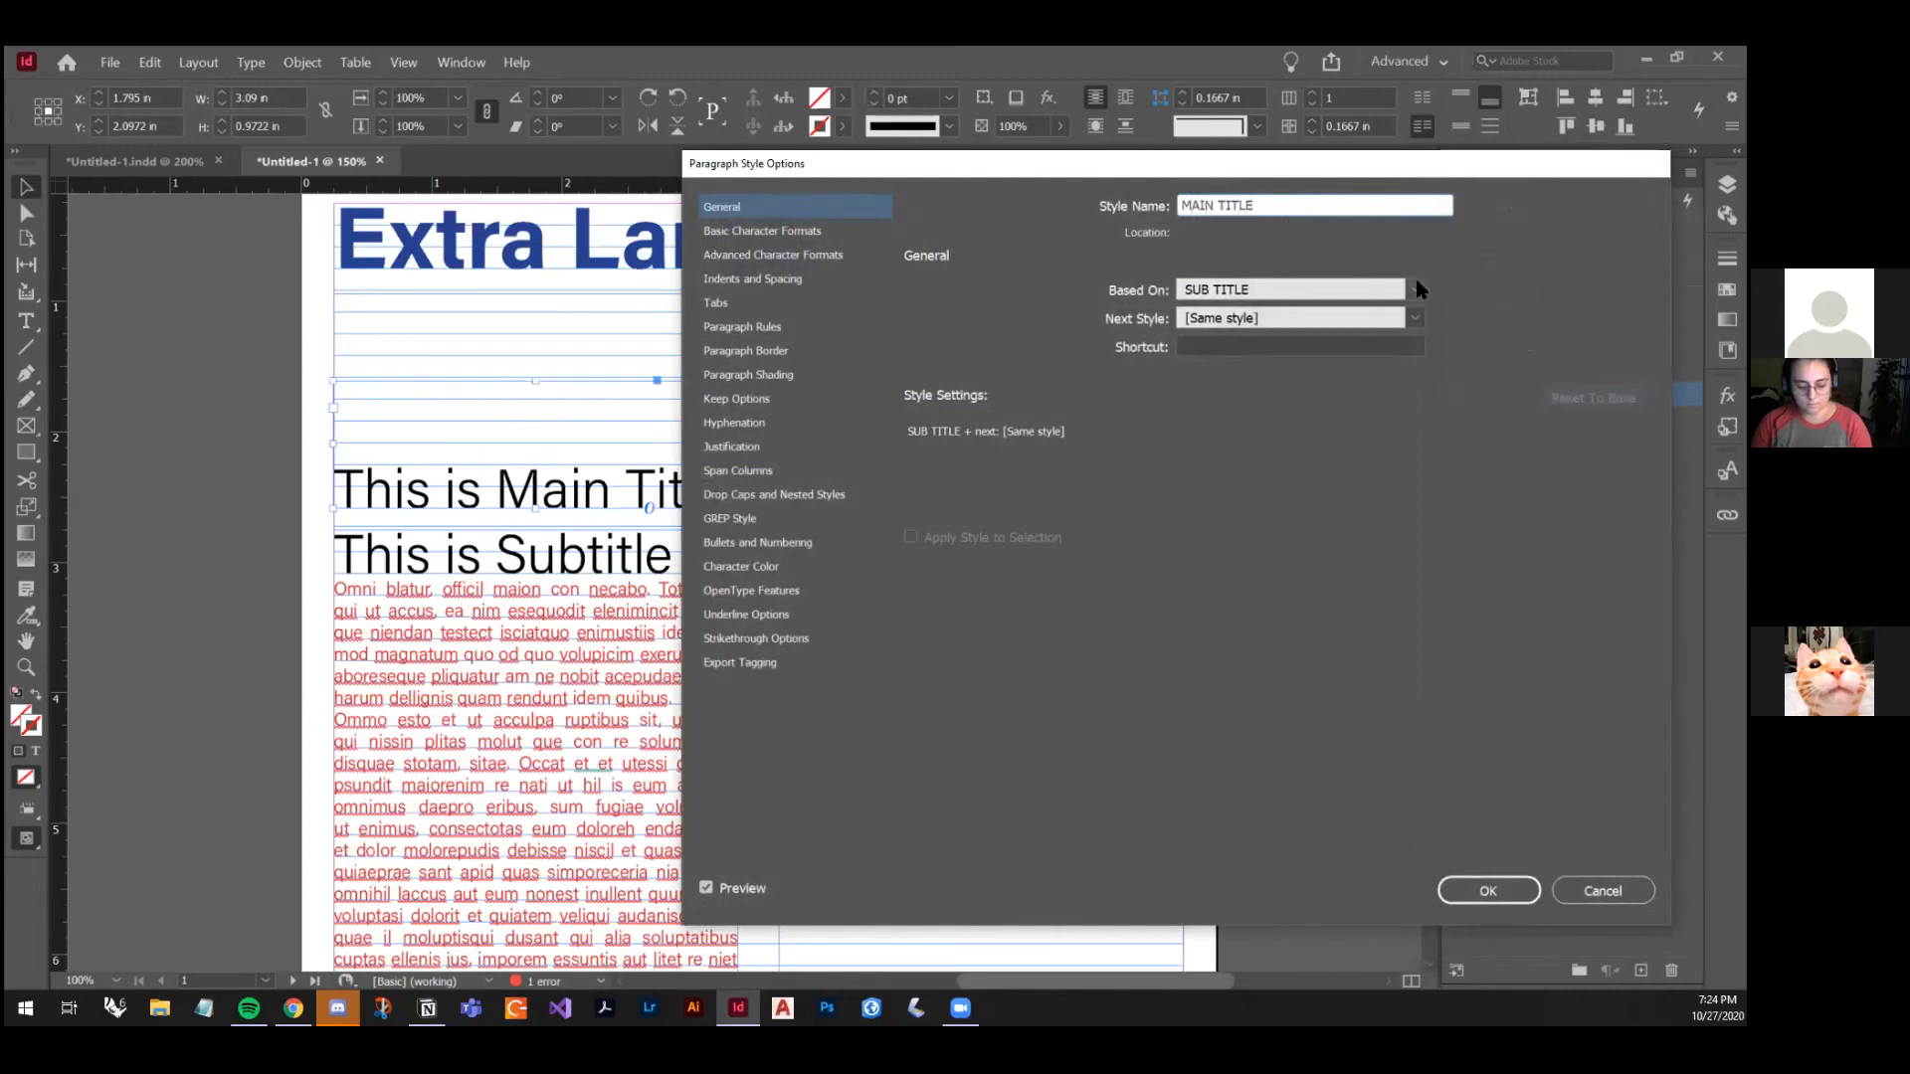
pyautogui.click(1413, 289)
pyautogui.click(1528, 239)
pyautogui.click(1416, 287)
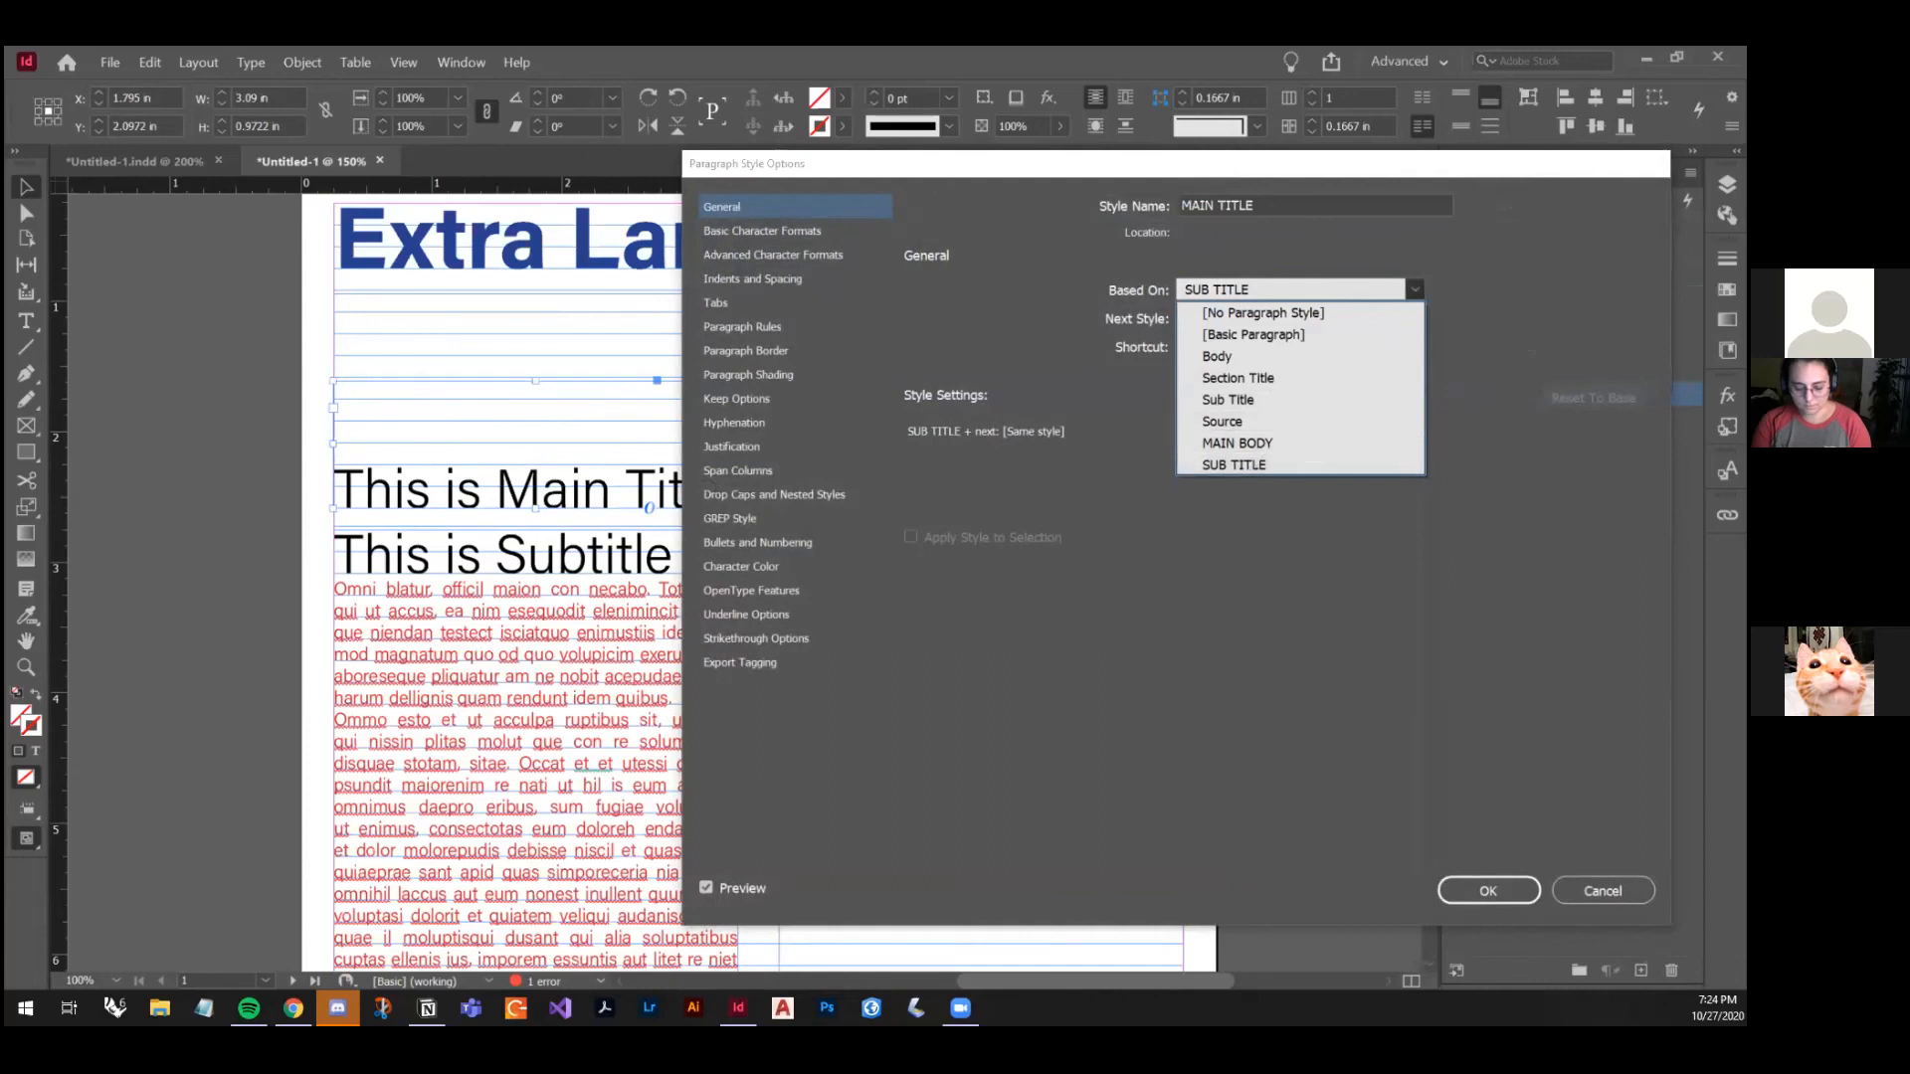
pyautogui.click(1542, 262)
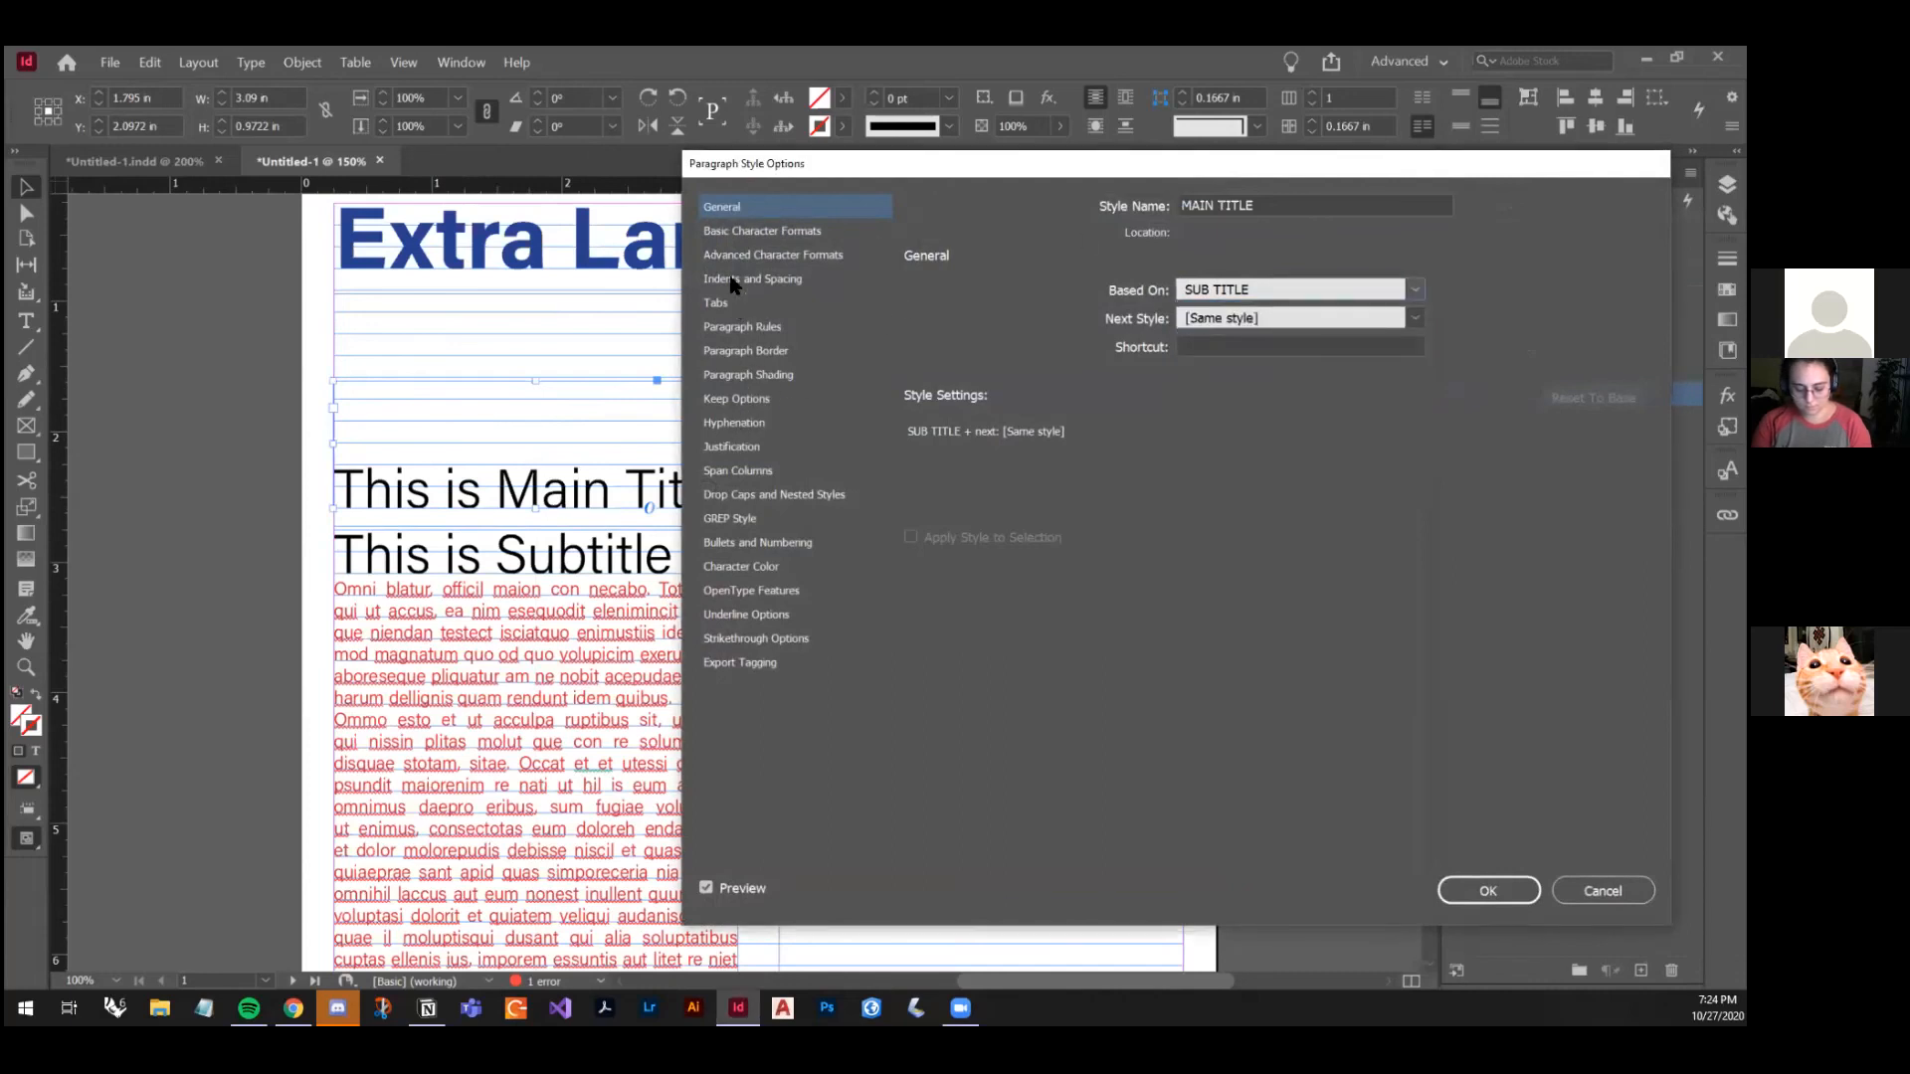
# Step: Set the MAIN TITLE style's font size to 20 pt and leading to 24 pt, and save the style
pyautogui.click(741, 235)
pyautogui.click(1080, 360)
pyautogui.moveTo(1076, 357); pyautogui.dragTo(1010, 360)
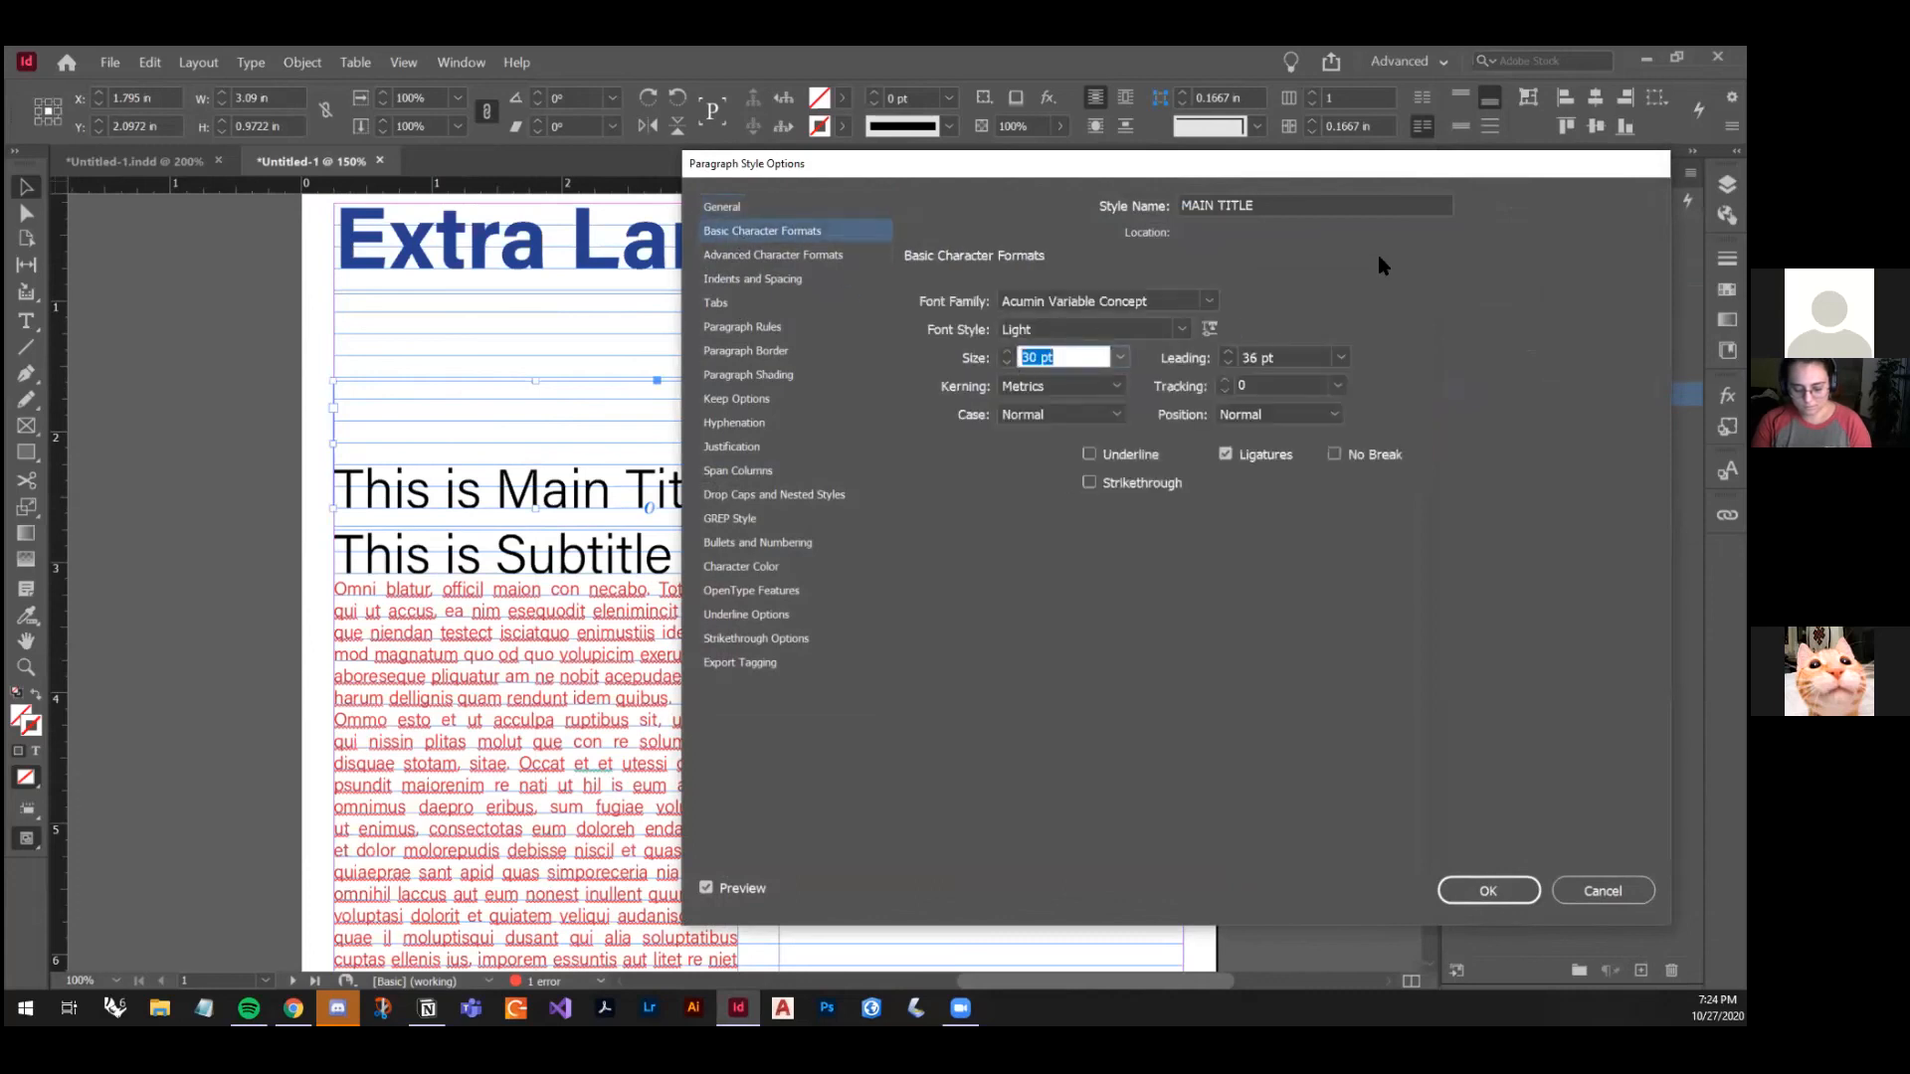
pyautogui.write('60')
pyautogui.doubleClick(1053, 357)
pyautogui.press('Tab')
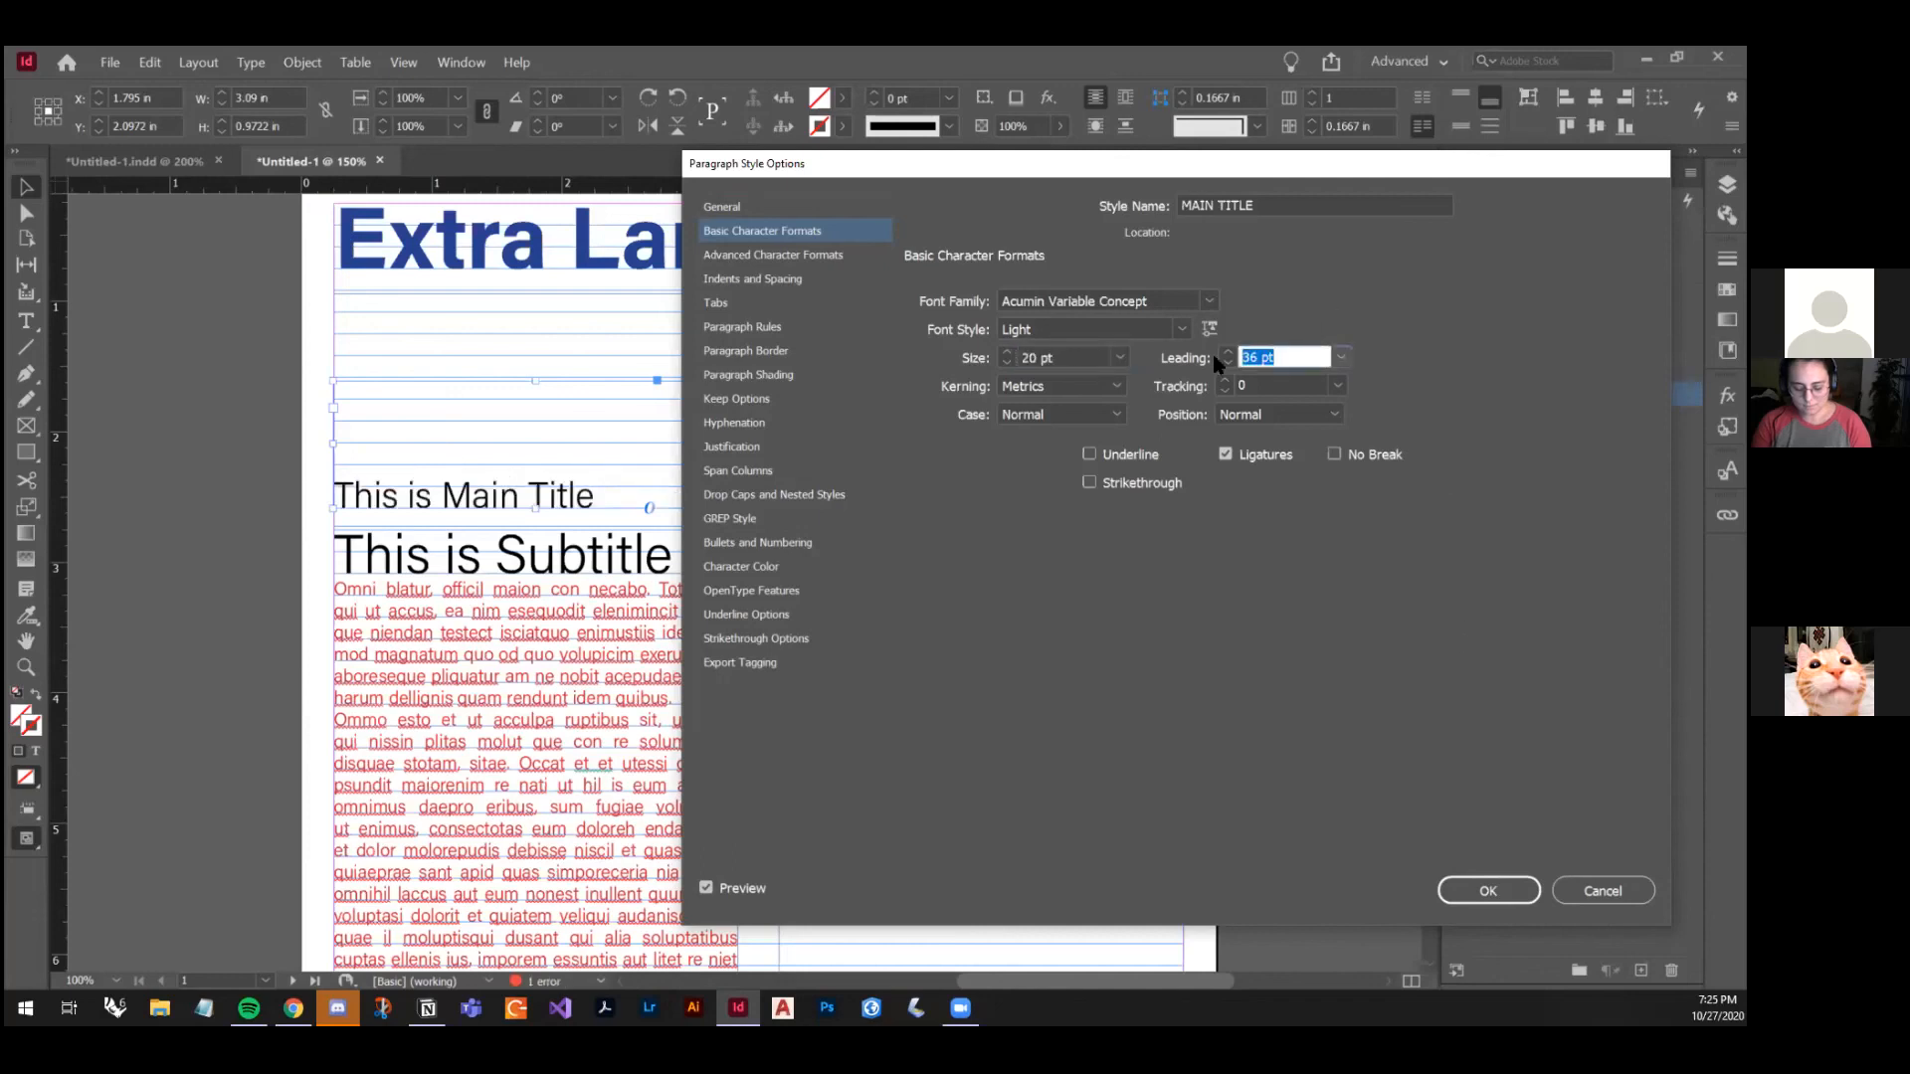
pyautogui.write('24')
pyautogui.click(1488, 891)
# Step: Move the main title frame up to Y 1.4306 in and the subtitle frame up to Y 2.75 in
pyautogui.moveTo(503, 498); pyautogui.dragTo(502, 428)
pyautogui.moveTo(430, 562); pyautogui.dragTo(537, 504)
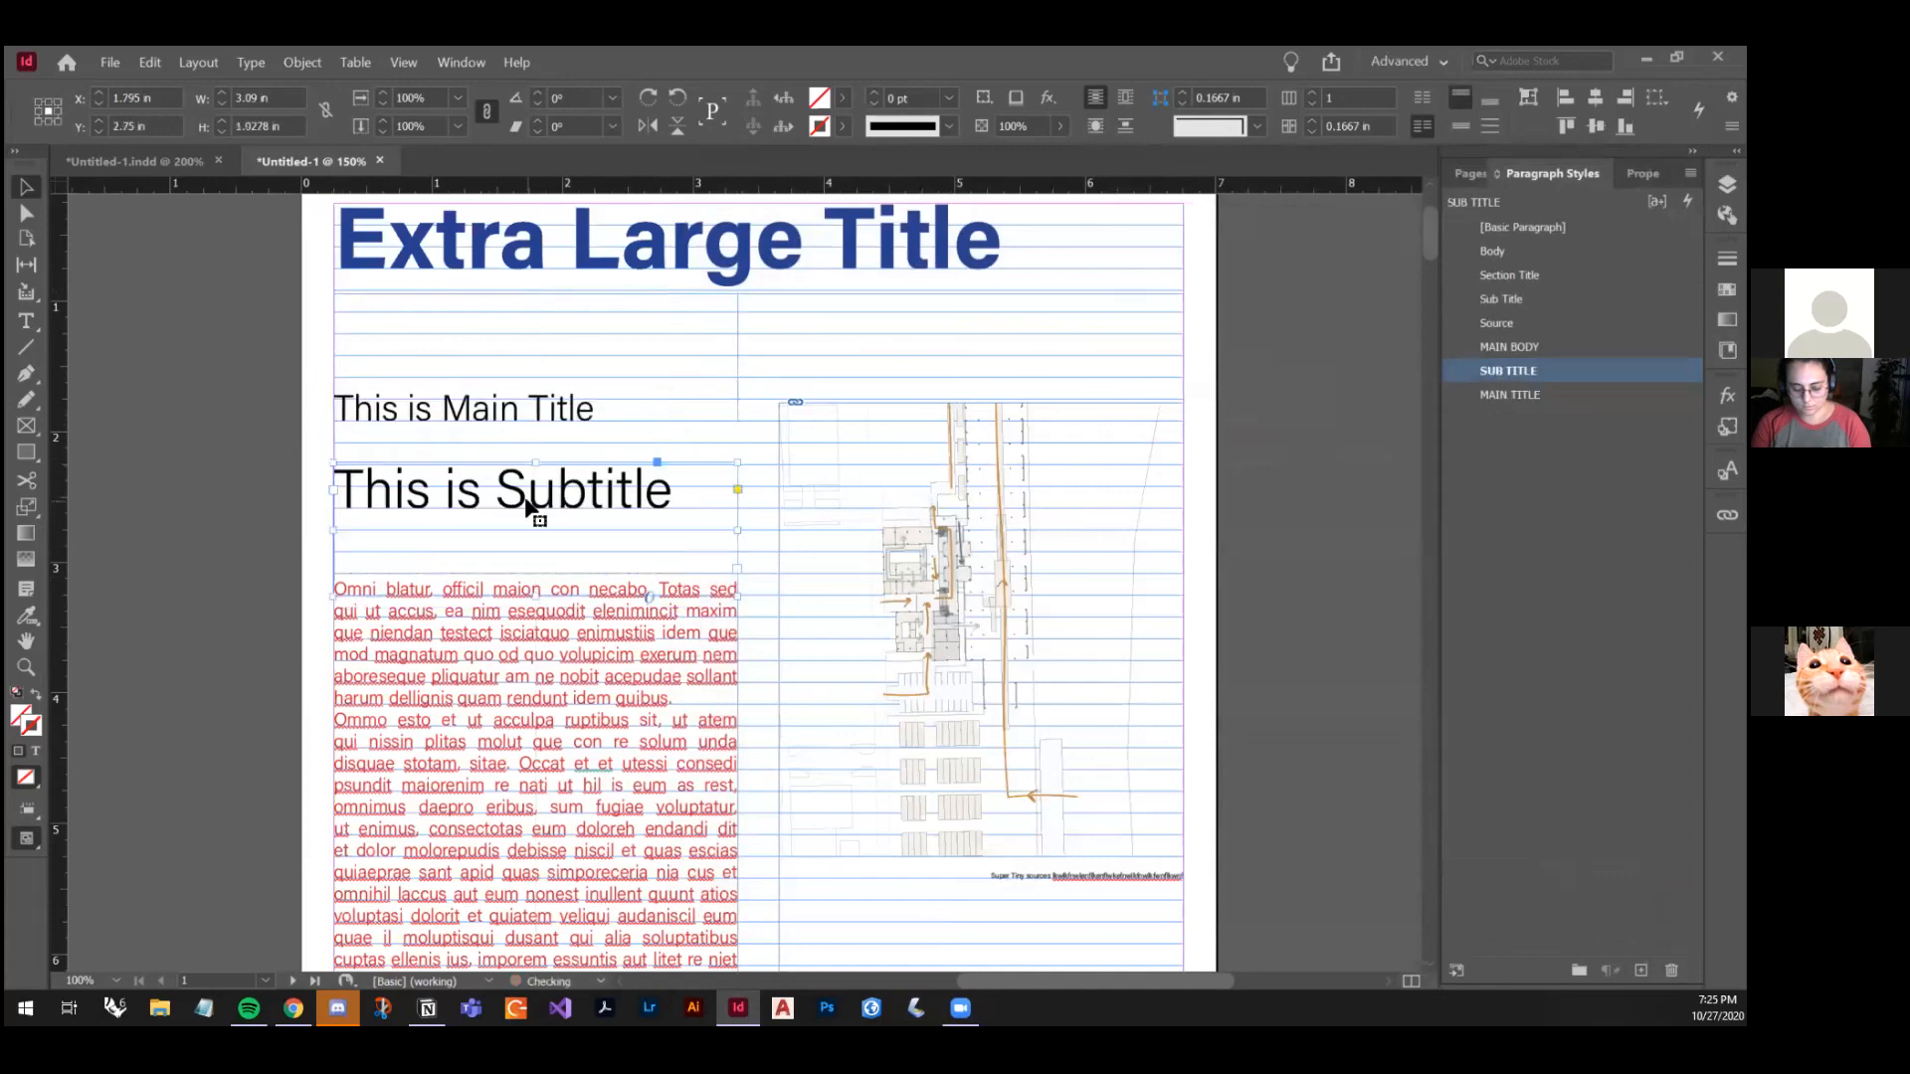
# Step: Review the MAIN TITLE style's basic character formats and close its options without changes
pyautogui.click(452, 414)
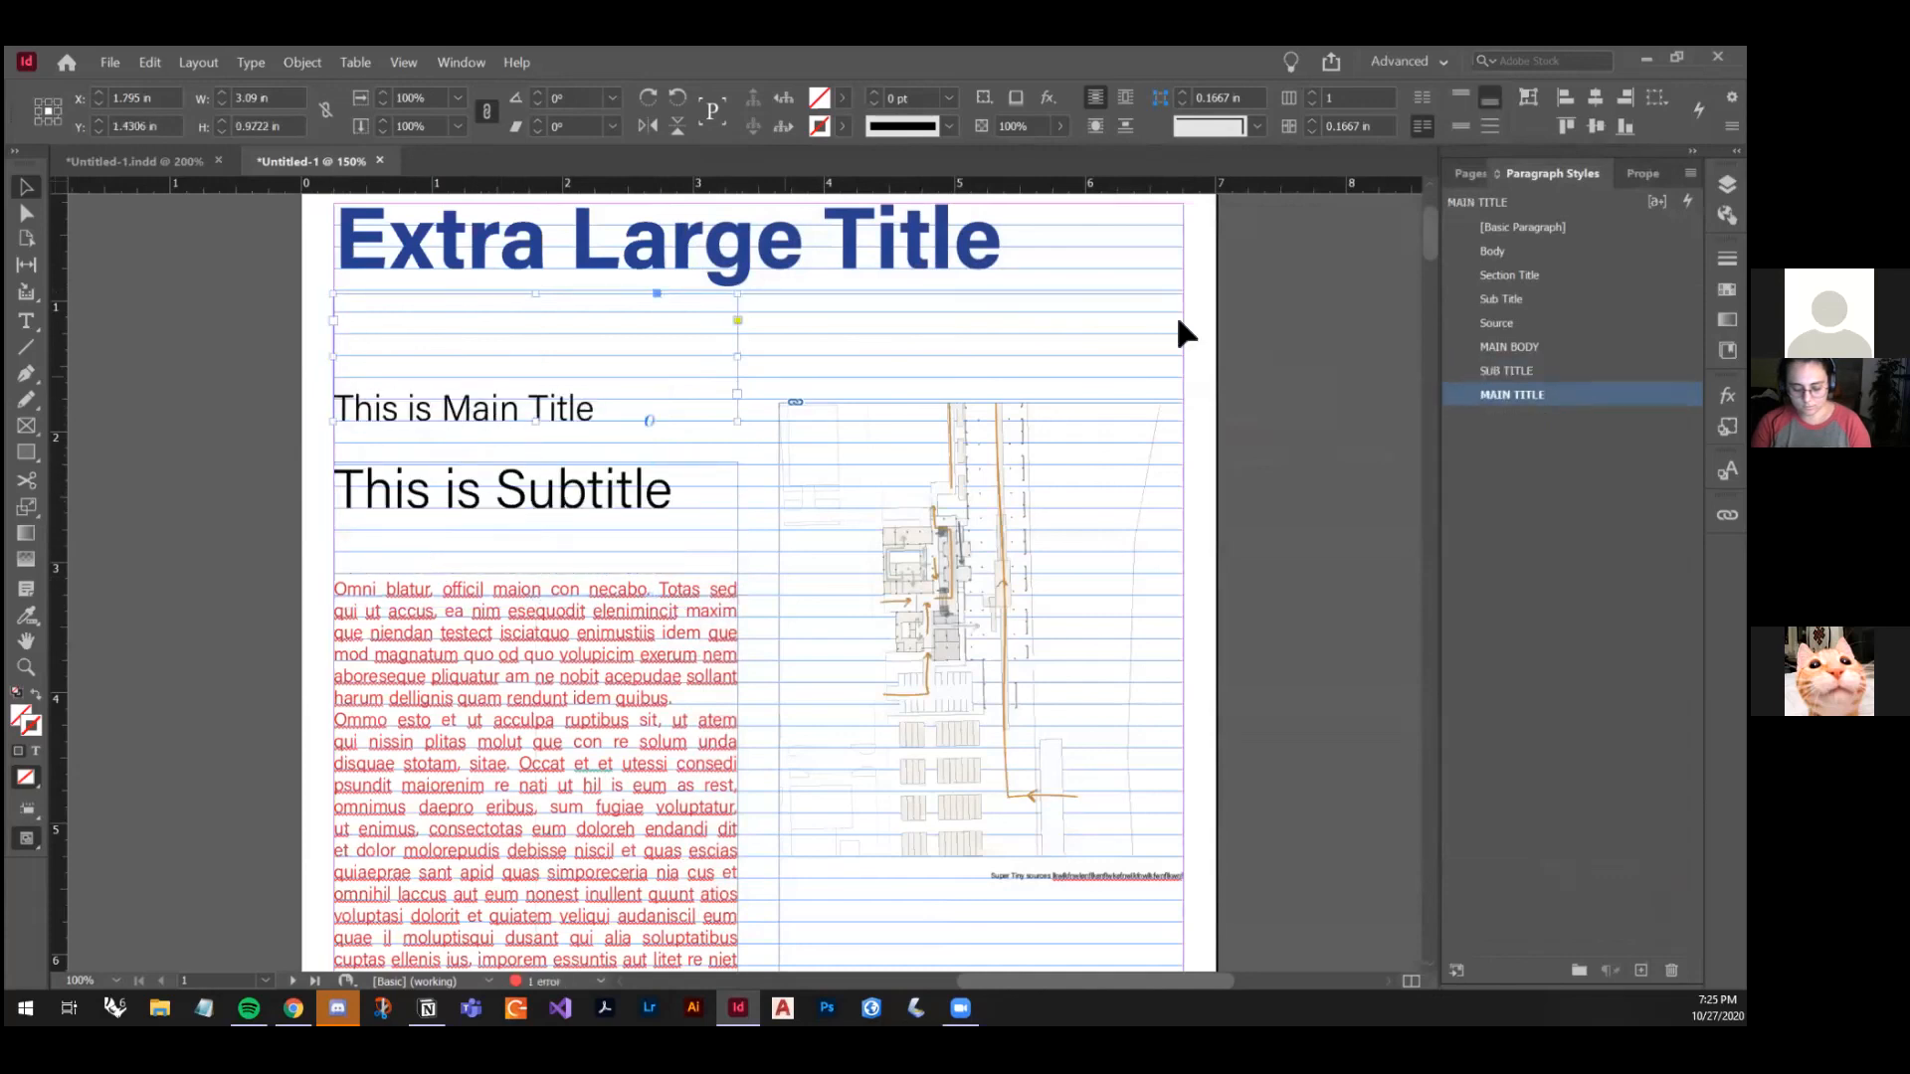
pyautogui.doubleClick(1514, 395)
pyautogui.click(761, 231)
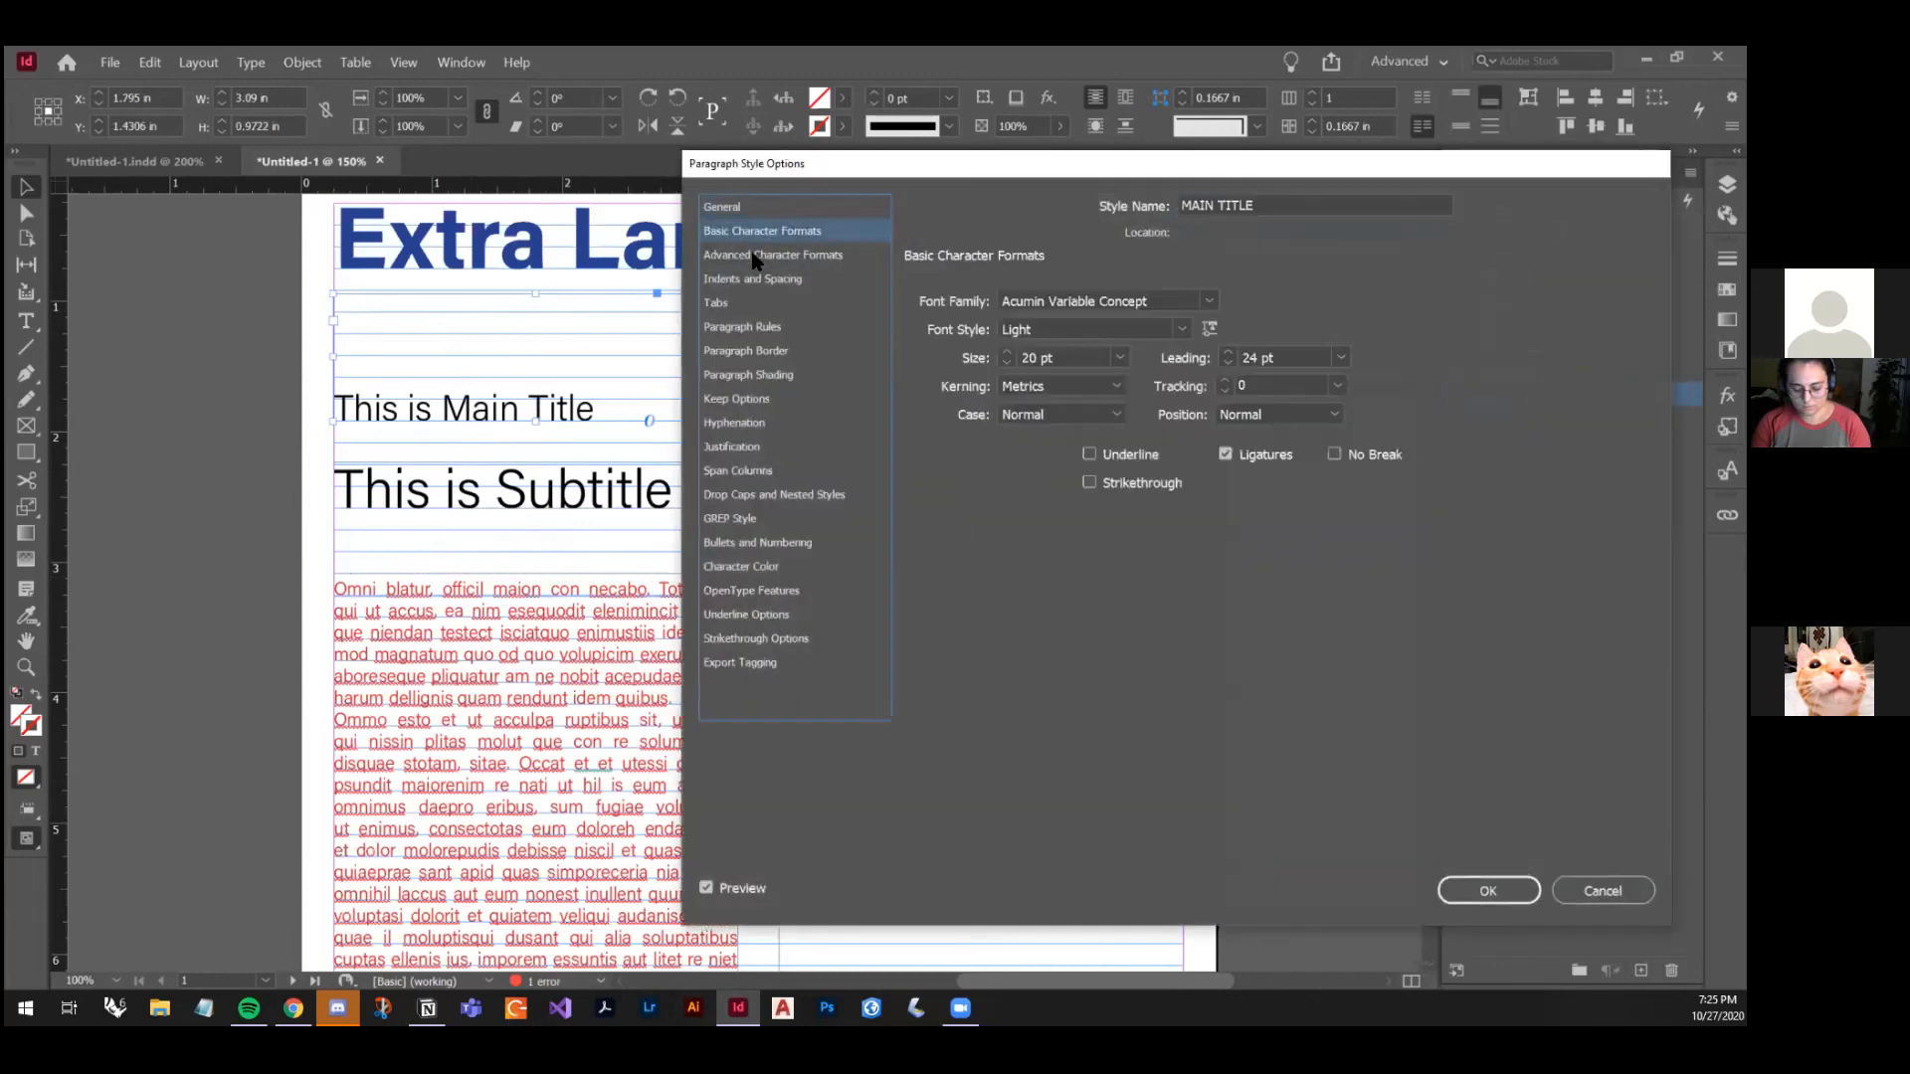
pyautogui.click(1602, 891)
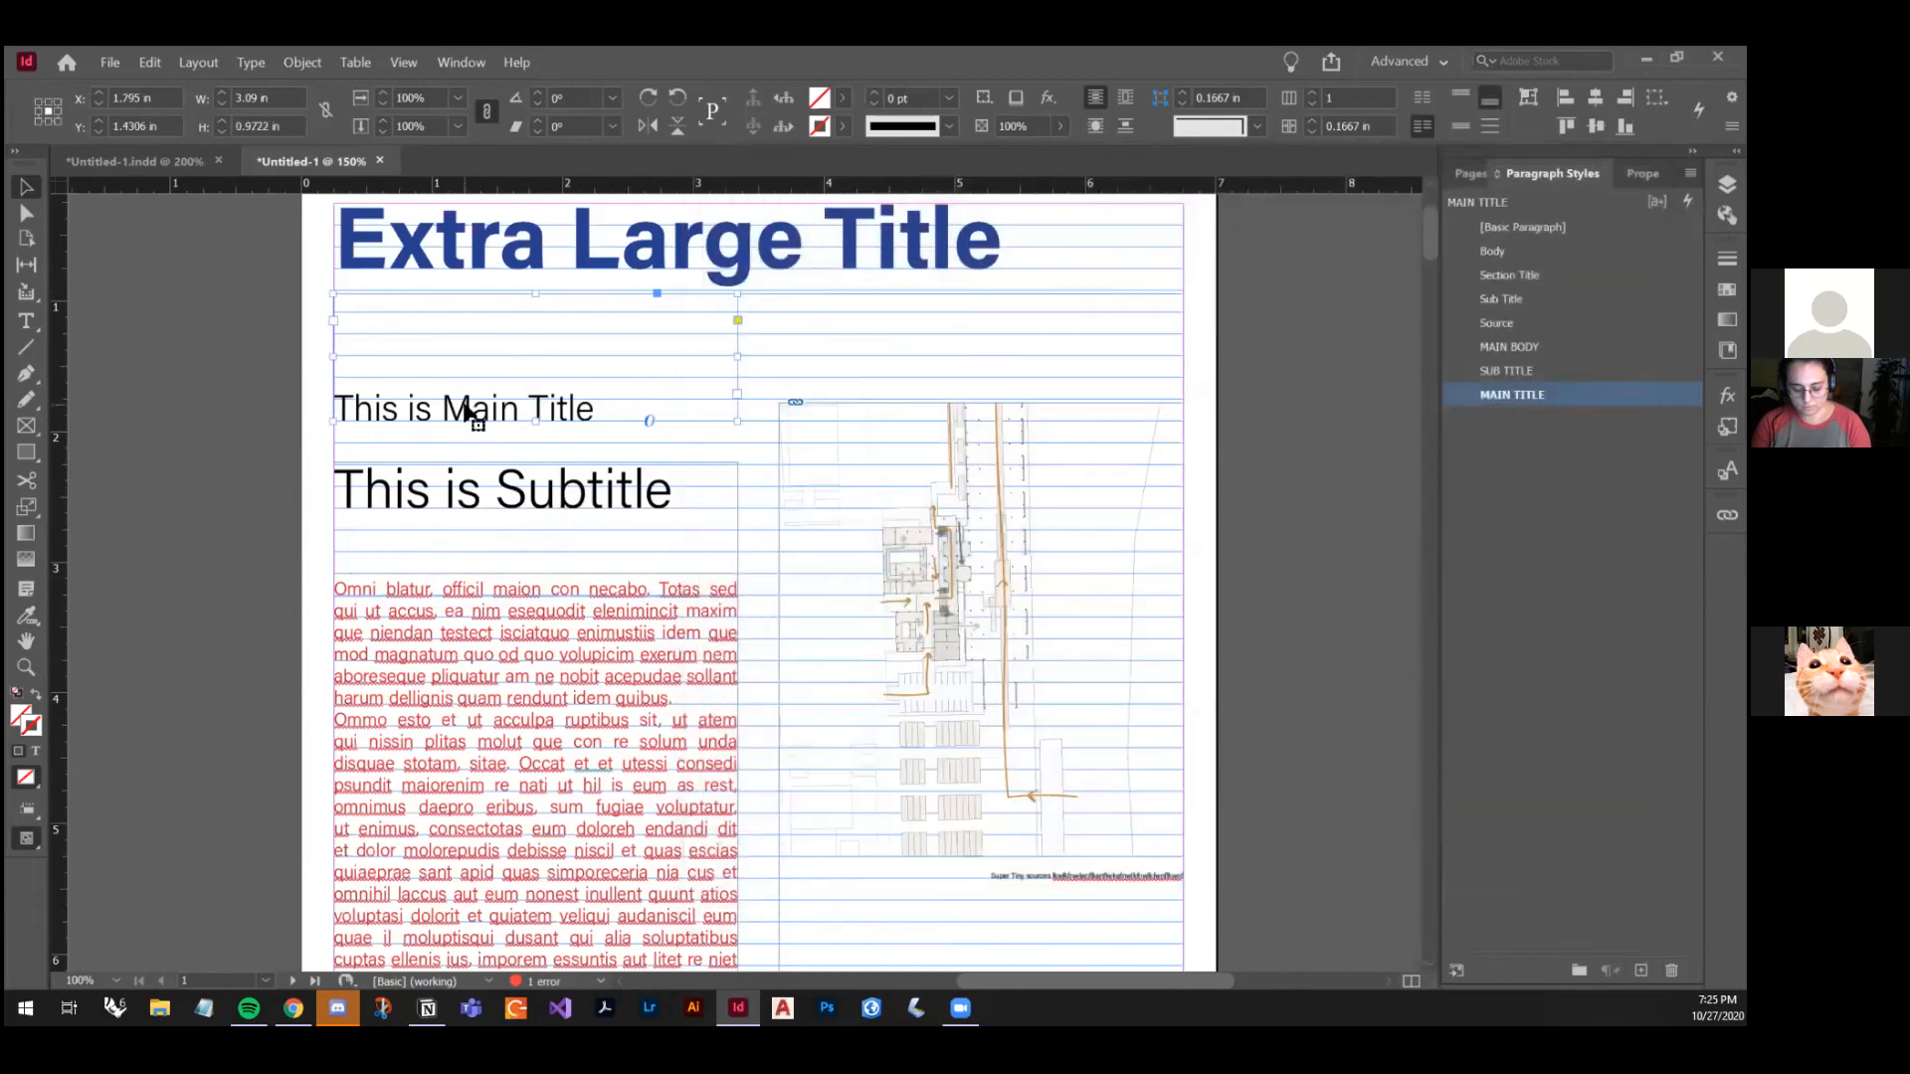
# Step: Try aligning the main title text to the top of its frame, and restore the bottom alignment
pyautogui.click(1460, 99)
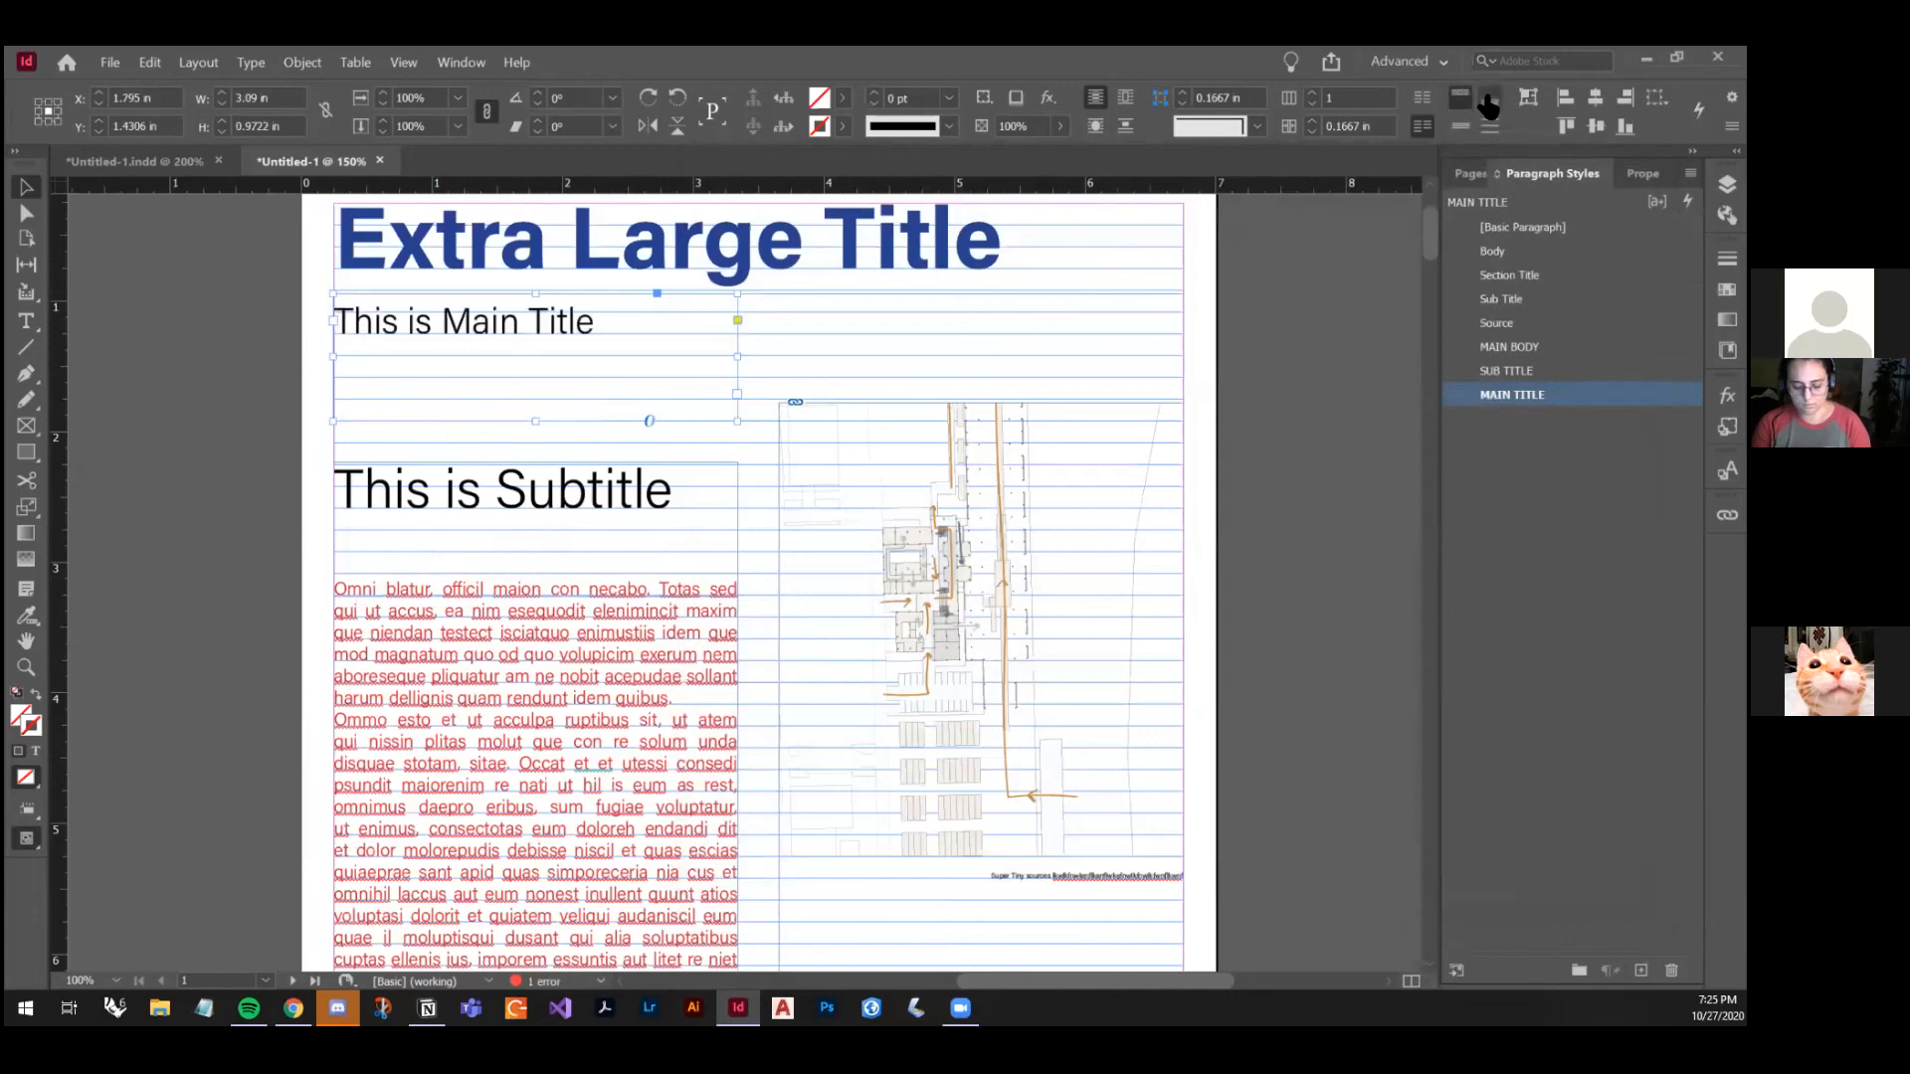
pyautogui.click(1487, 100)
# Step: Resize the main title frame so its lower edge is level with the top of the image frame
pyautogui.moveTo(457, 418); pyautogui.dragTo(540, 454)
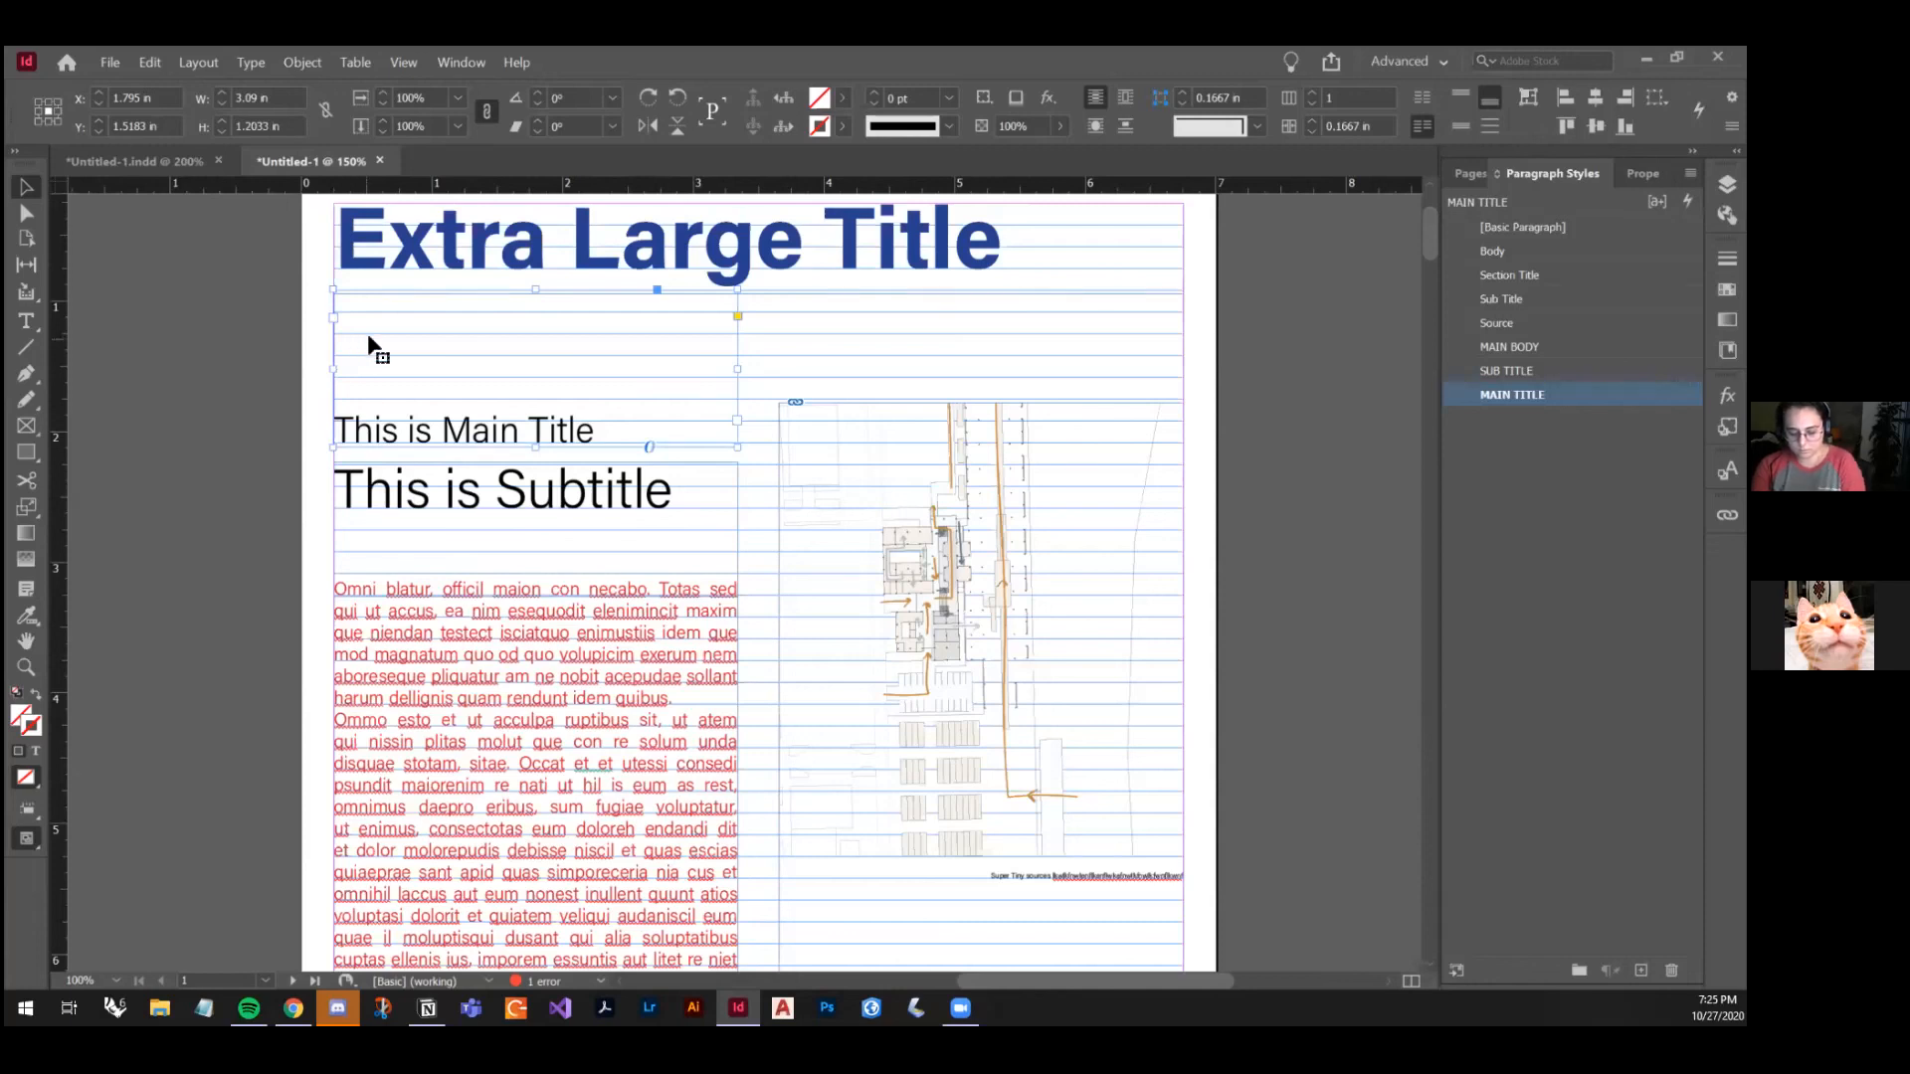
pyautogui.moveTo(535, 447); pyautogui.dragTo(539, 402)
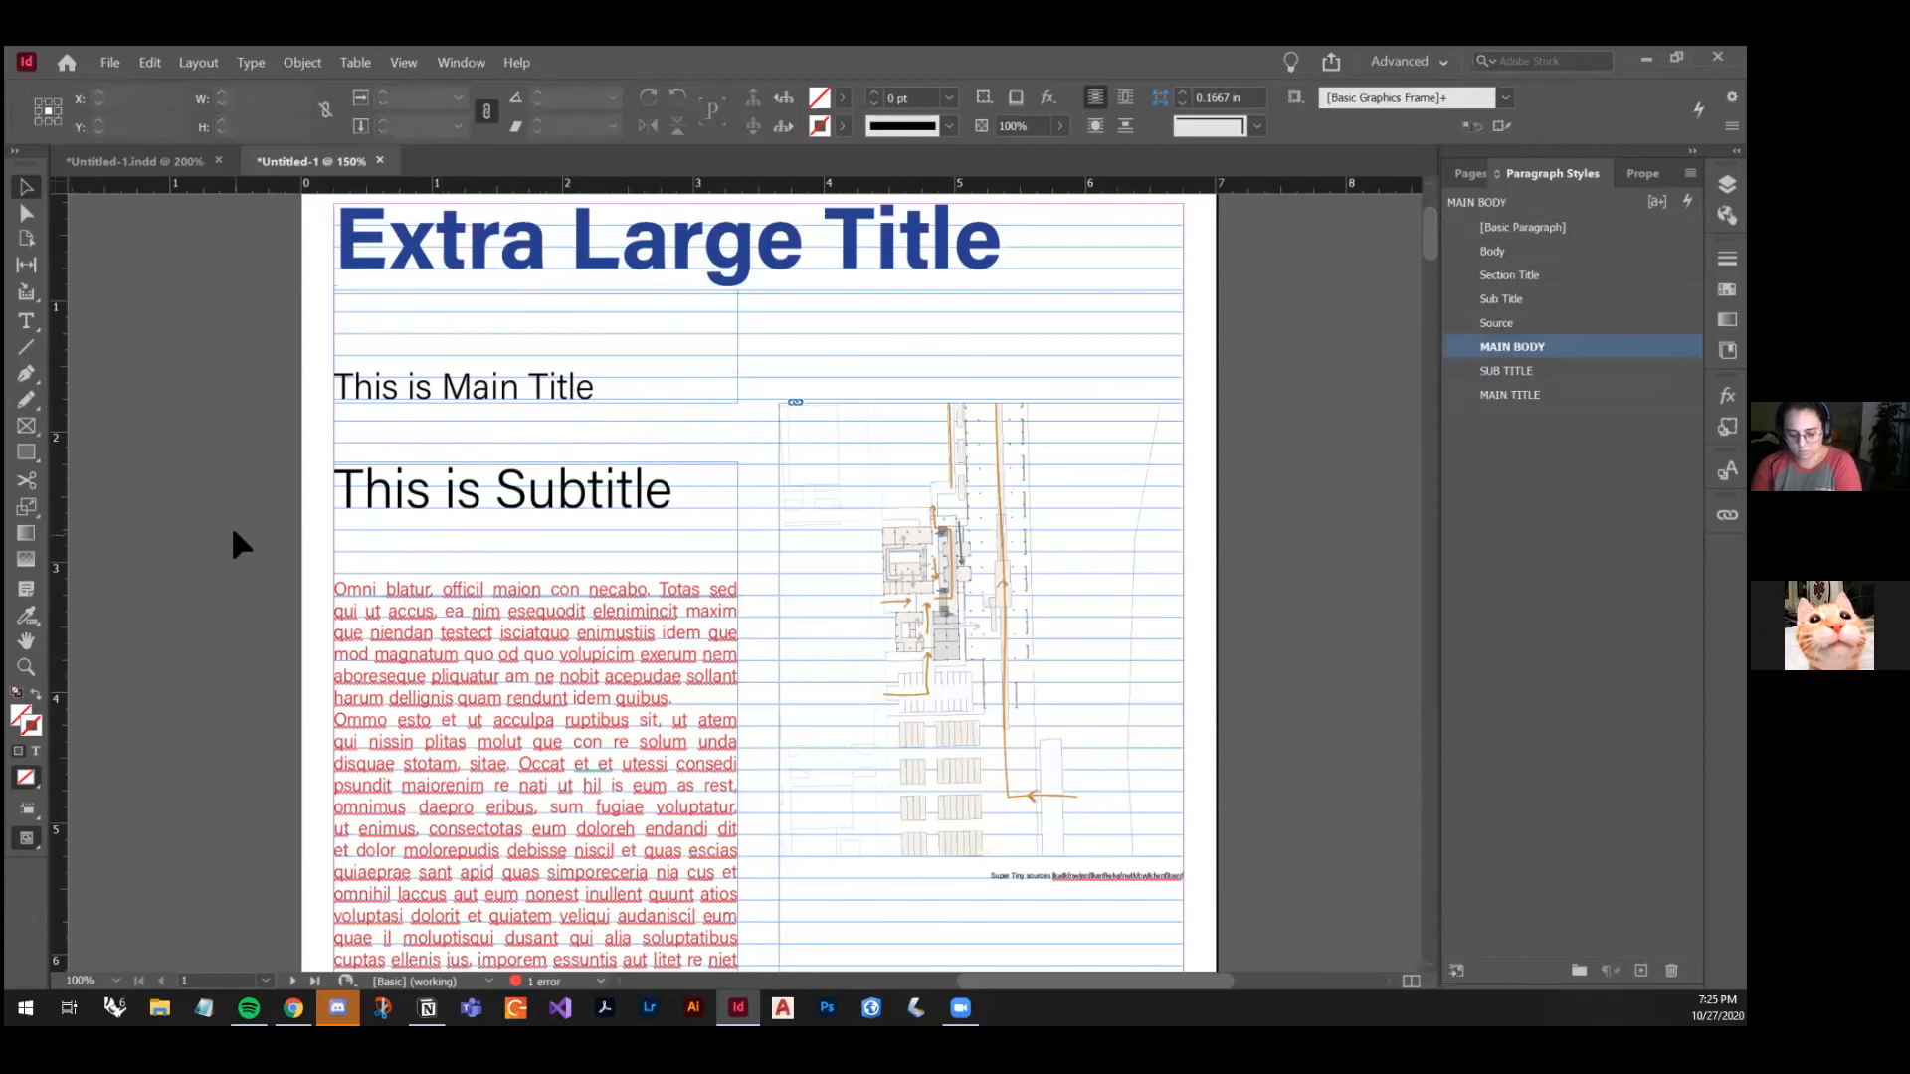
# Step: Preview page 1 without guides, then restore the guides and examine how the text follows the baseline grid down the page
pyautogui.press('w')
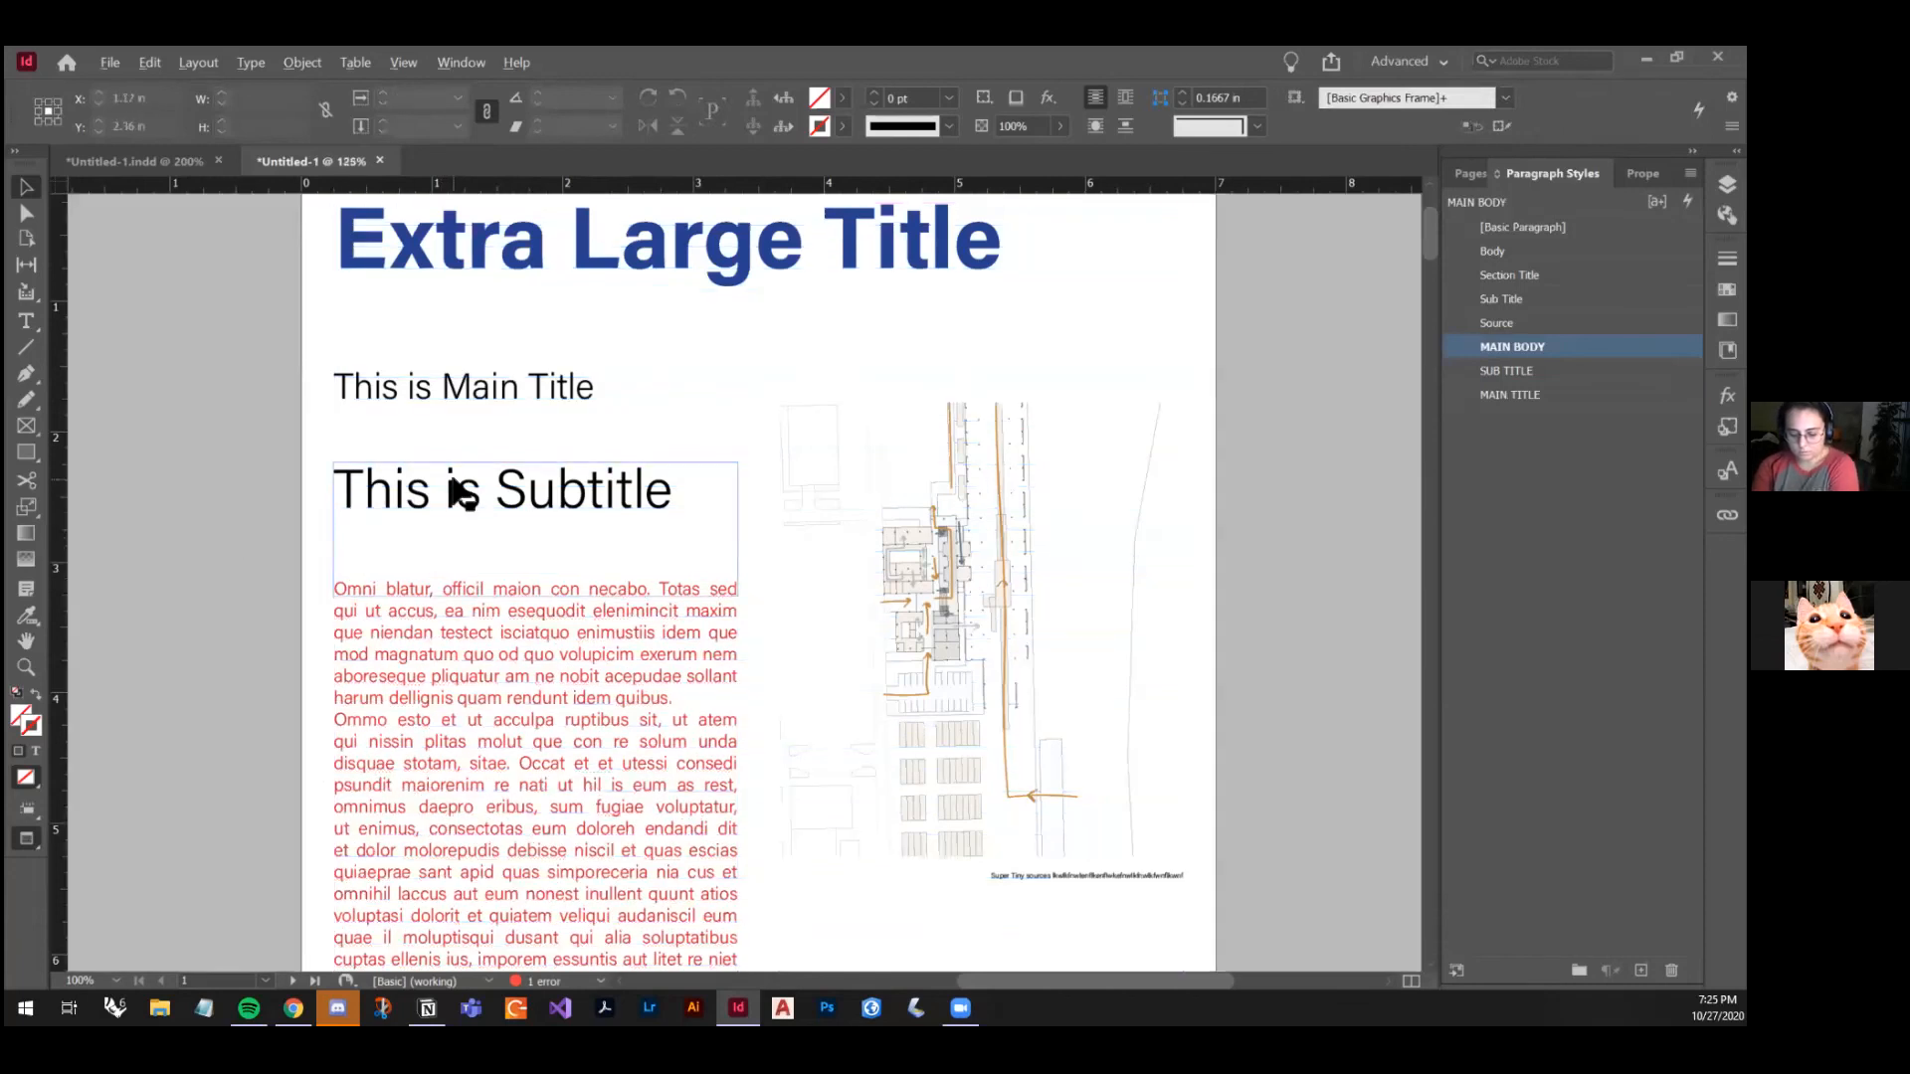
pyautogui.scroll(-2, 453, 481)
pyautogui.scroll(-4, 875, 604)
pyautogui.scroll(1, 875, 604)
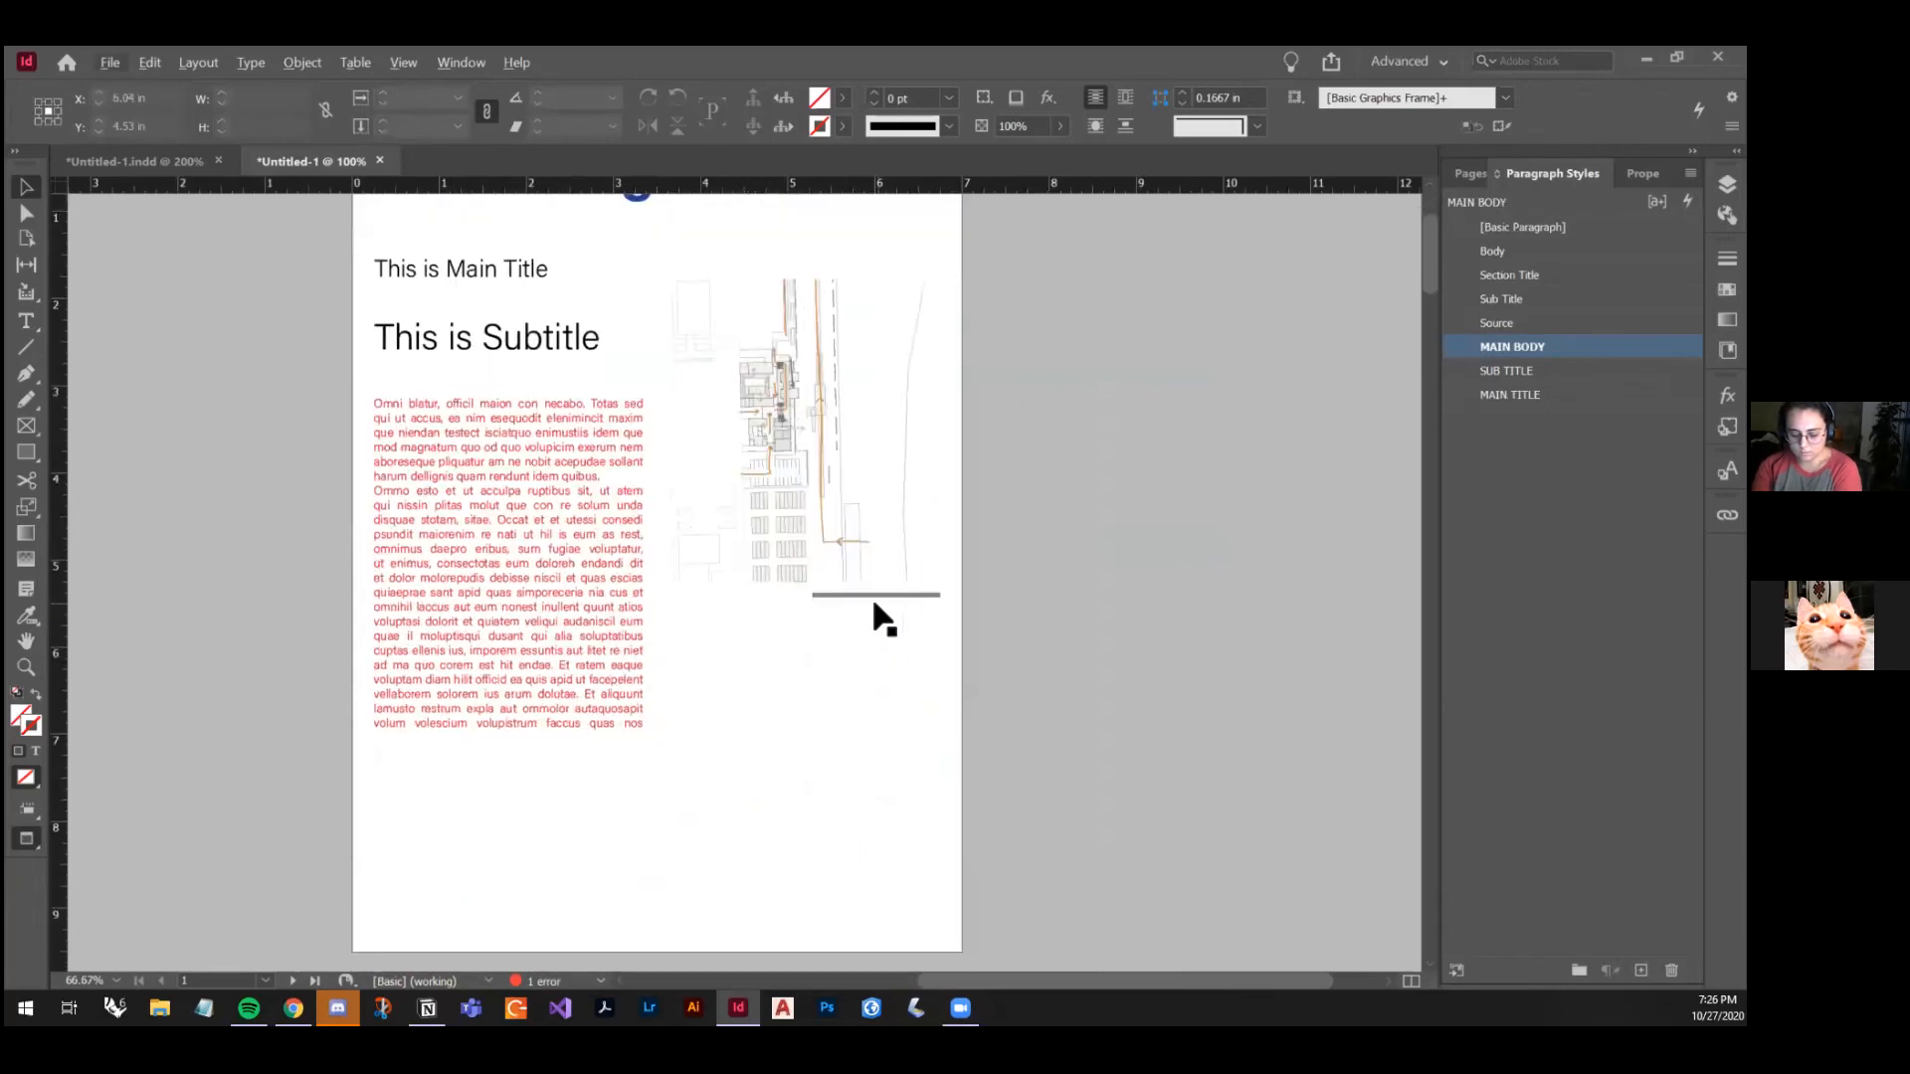
pyautogui.scroll(2, 871, 594)
pyautogui.scroll(2, 449, 336)
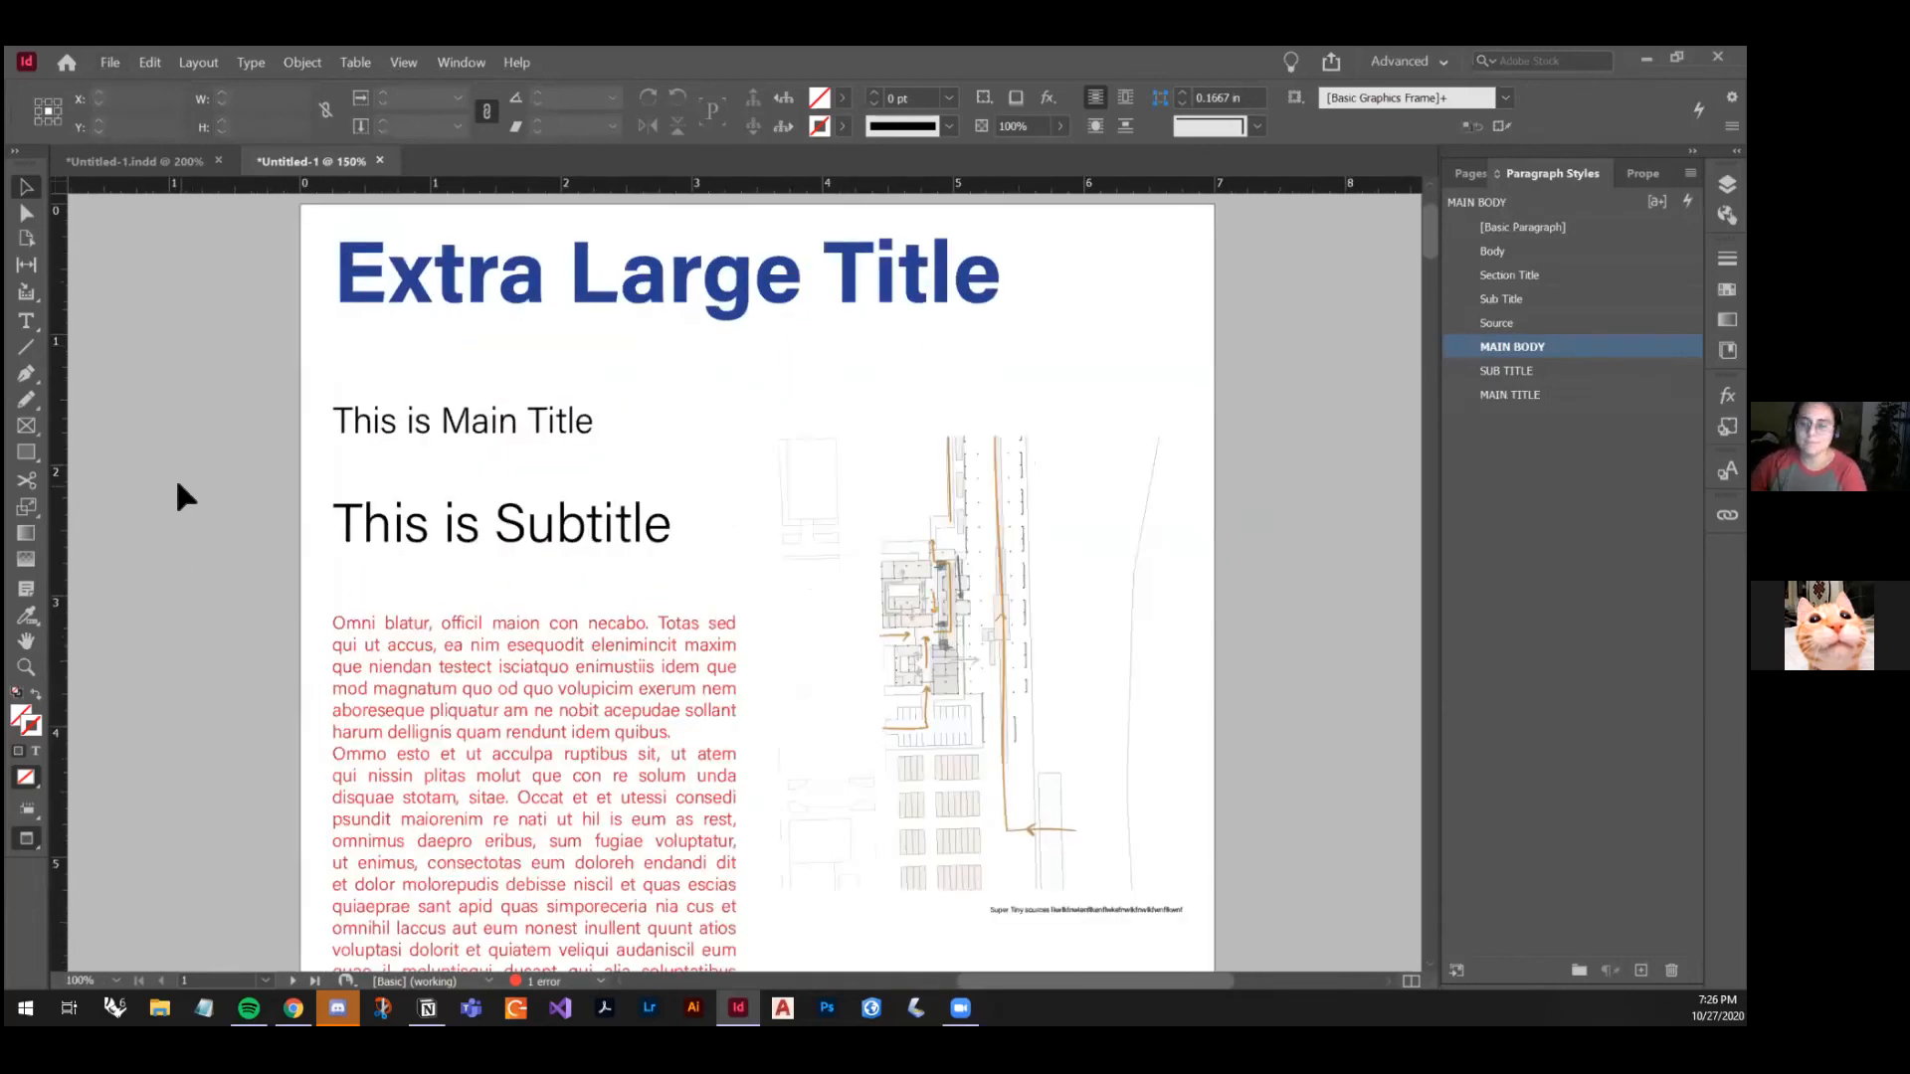
pyautogui.press('w')
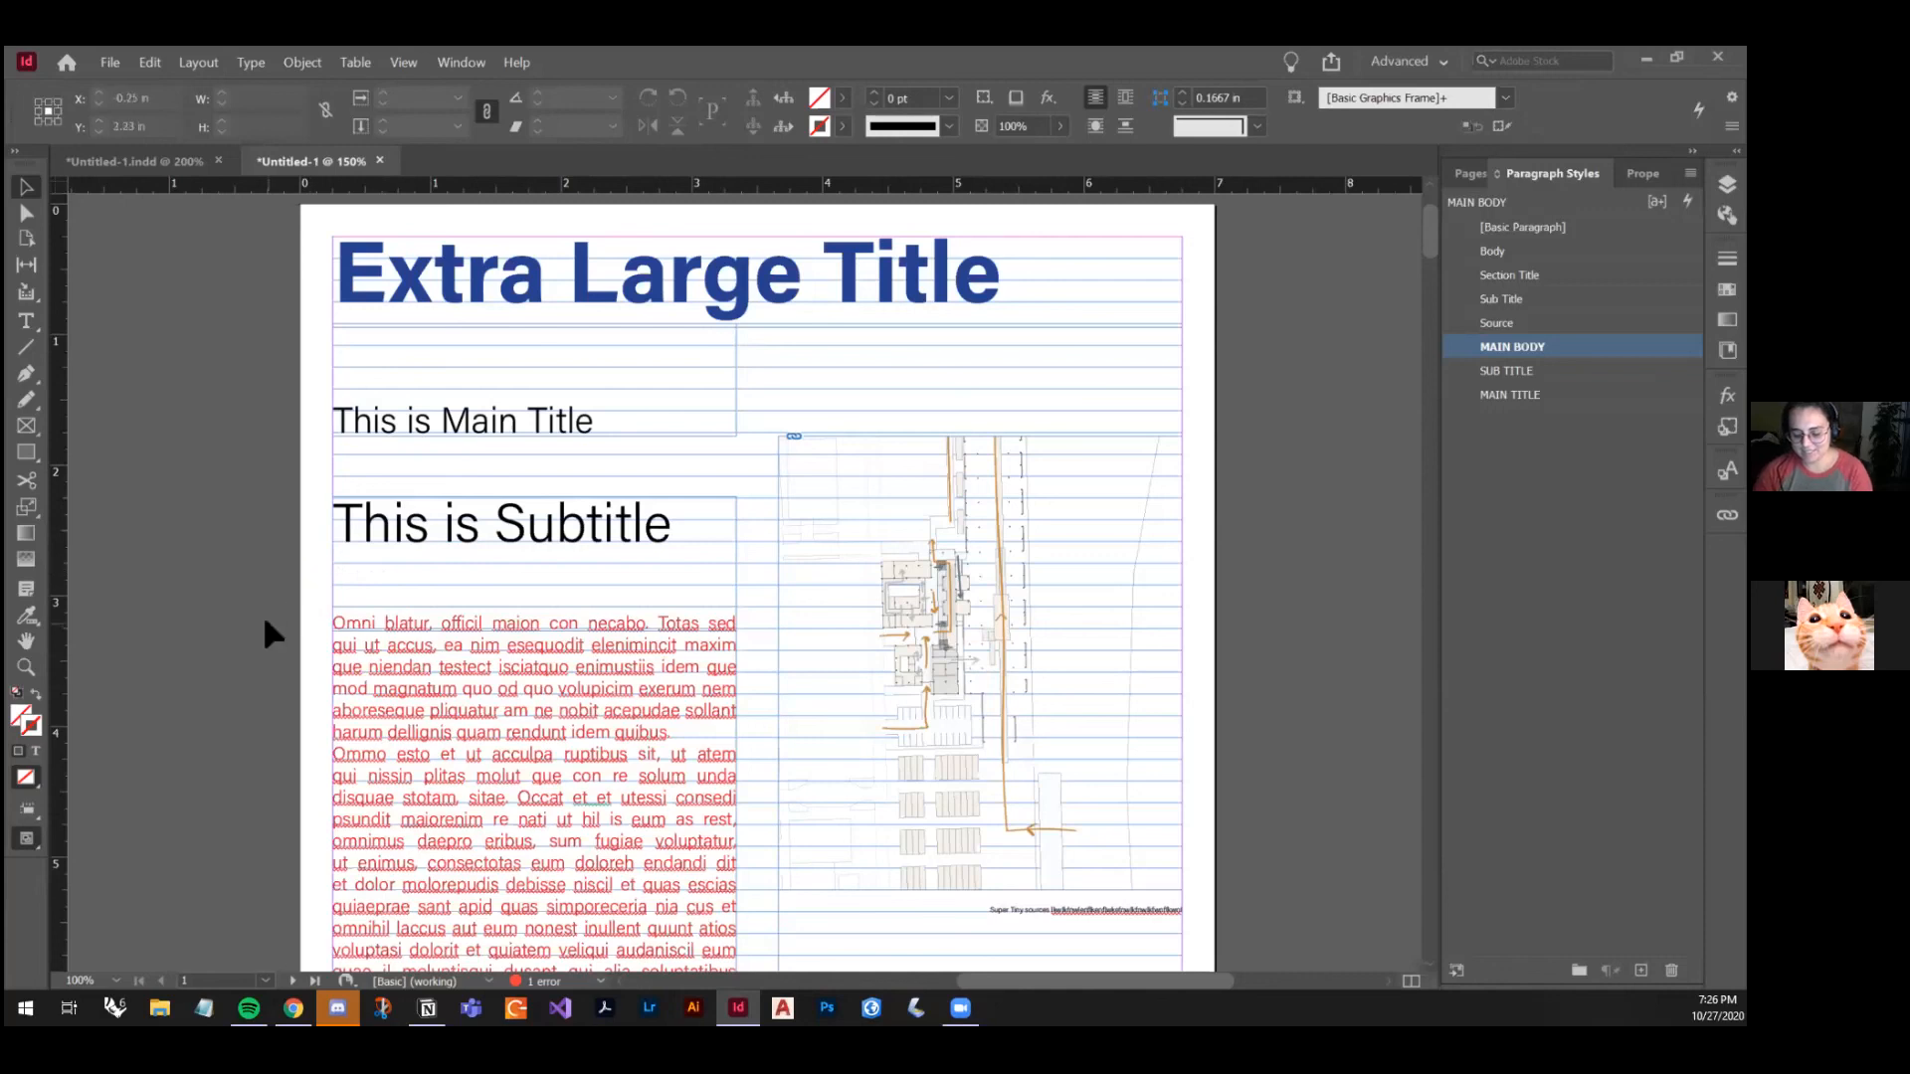
pyautogui.scroll(-10, 256, 604)
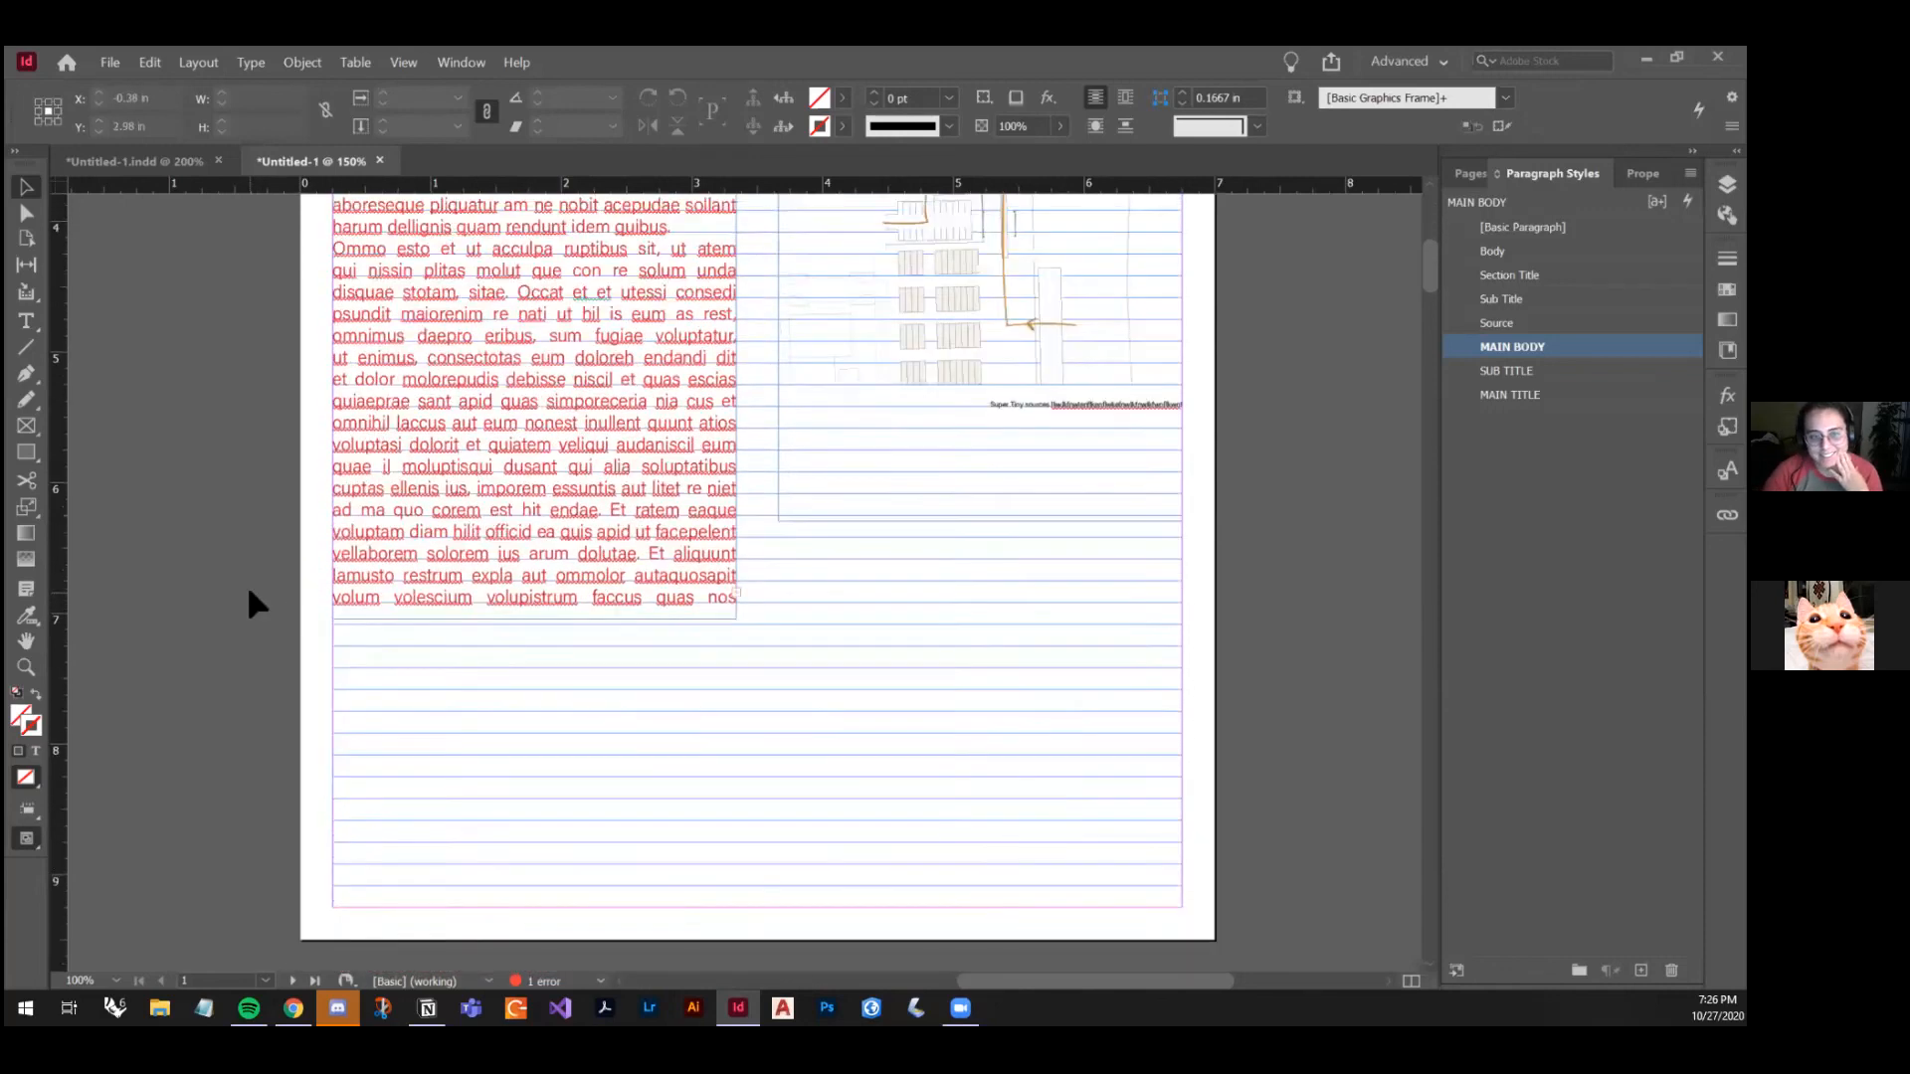